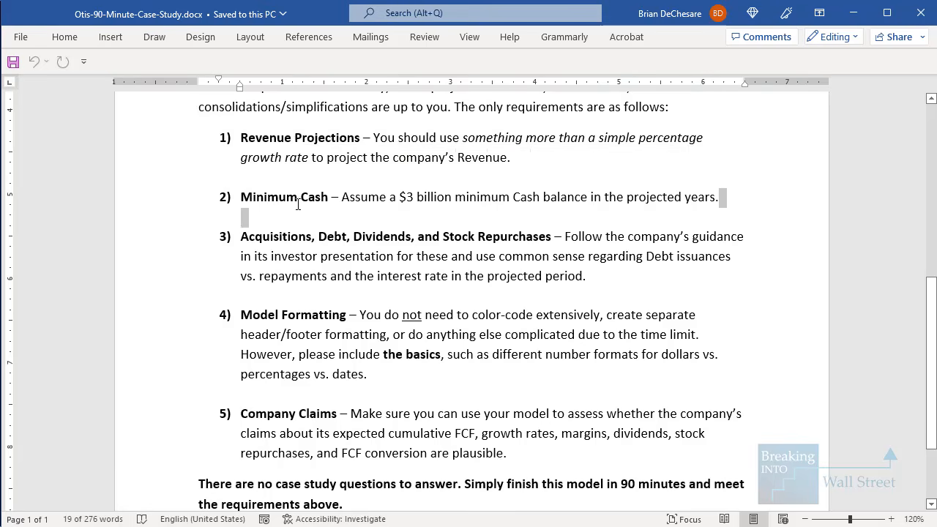
# Review case study requirements 3 to 5 on acquisitions and debt, model formatting, and company claims
pyautogui.scroll(-2, 307, 211)
pyautogui.moveTo(642, 195); pyautogui.dragTo(224, 160)
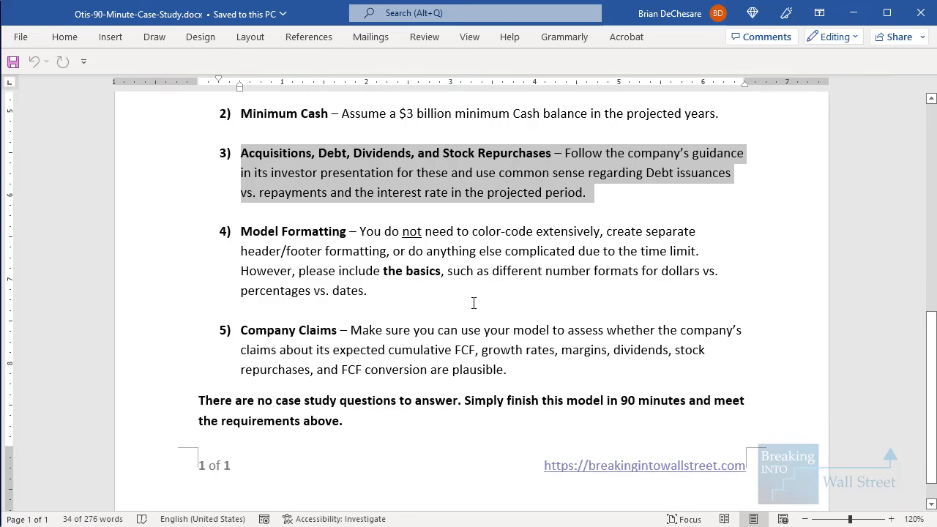
pyautogui.moveTo(467, 289); pyautogui.dragTo(236, 230)
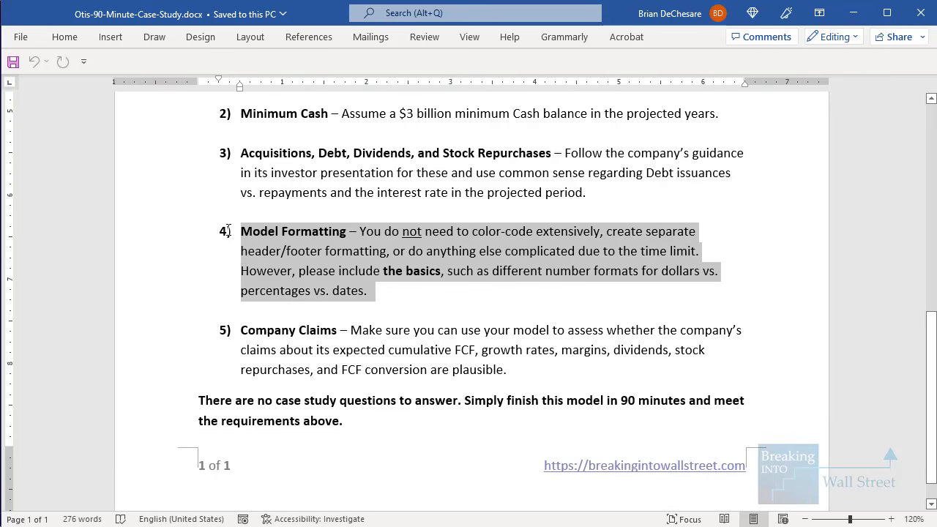
pyautogui.scroll(-1, 352, 282)
pyautogui.tripleClick(452, 324)
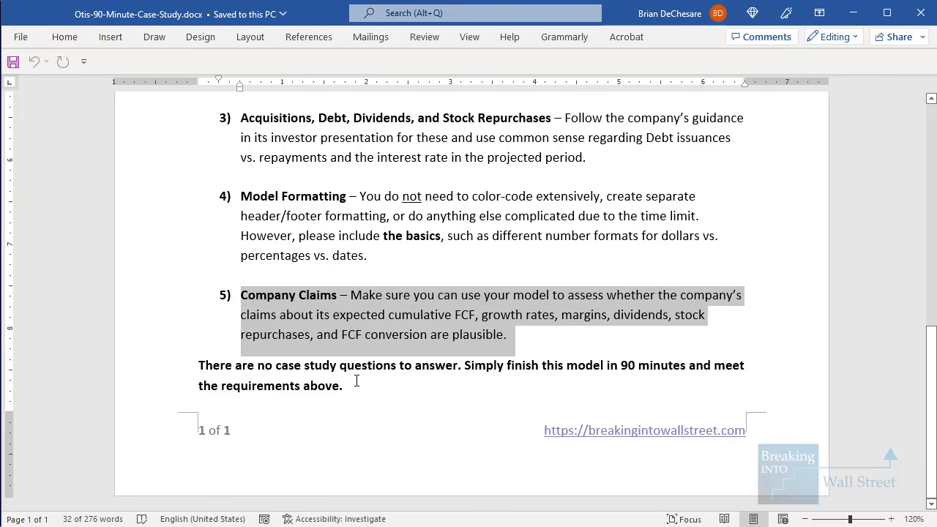
pyautogui.scroll(15, 360, 375)
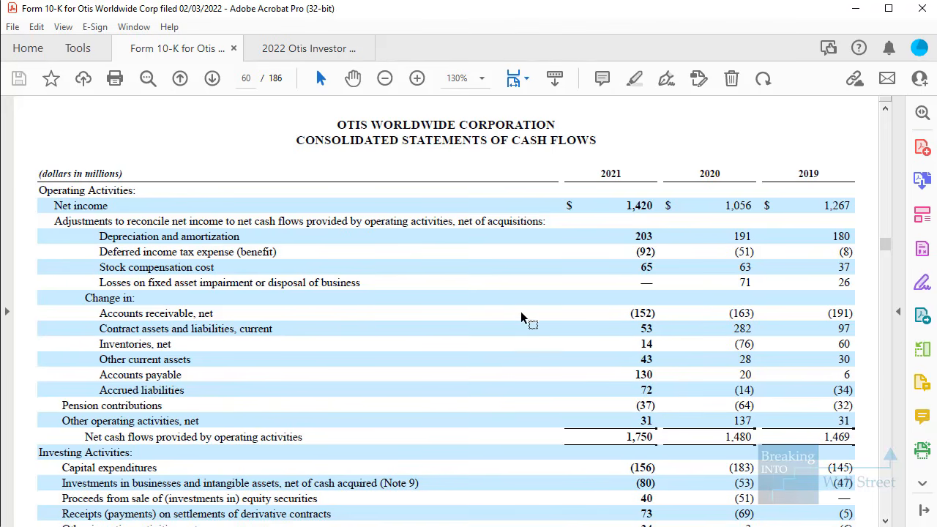
# Examine the operating activities adjustments in the Otis 10-K's consolidated statements of cash flows in Acrobat
pyautogui.moveTo(213, 253); pyautogui.dragTo(604, 314)
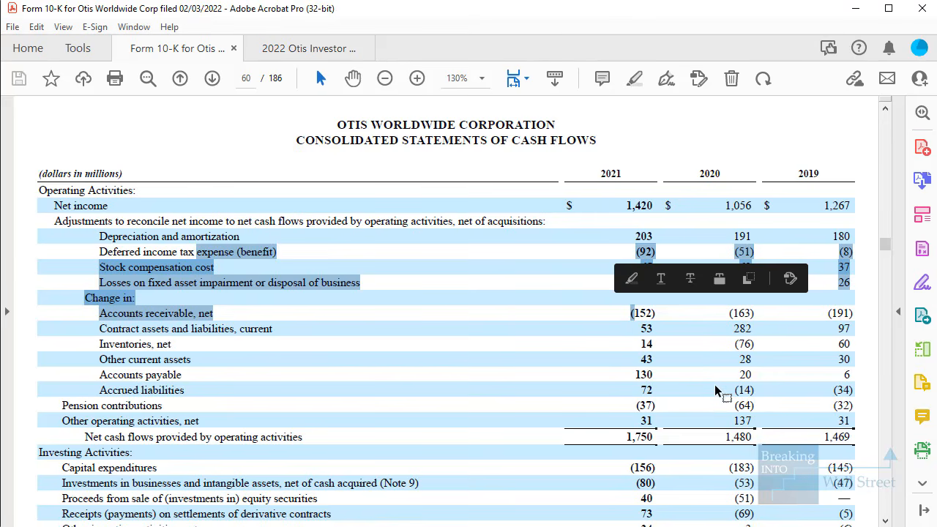
pyautogui.click(713, 392)
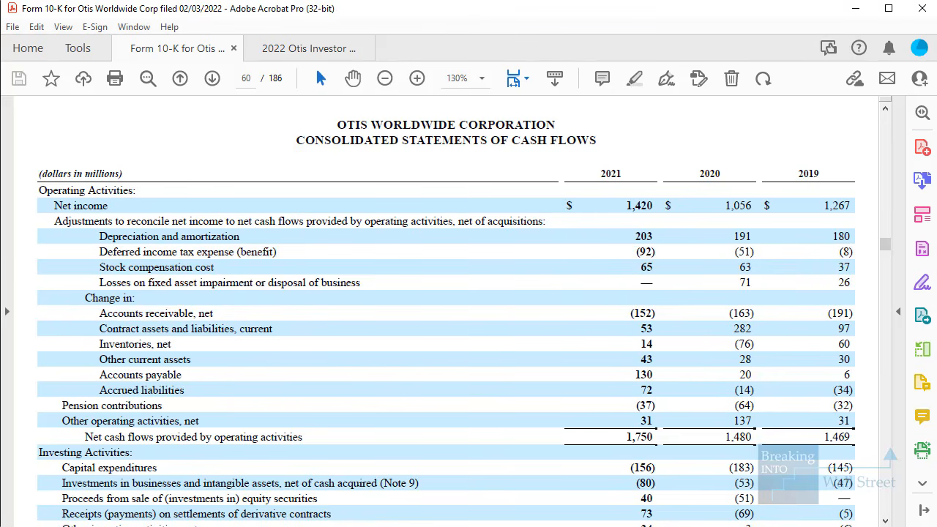
# Switch to Otis-10-K-Raw.xls in Excel and go through its sheets to find the consolidated statements of operations
pyautogui.hotkey('alt', 'Tab')
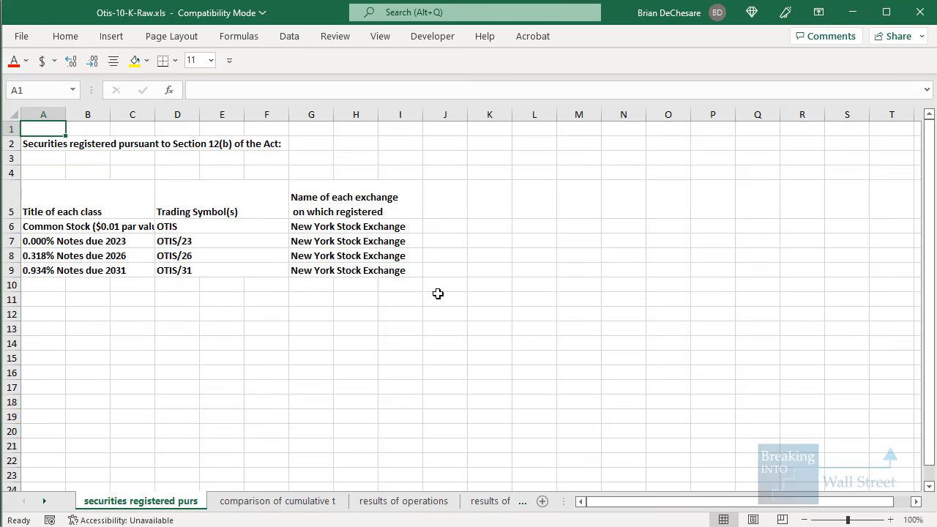
pyautogui.hotkey('ctrl', 'pagedown')
pyautogui.hotkey('ctrl', 'pagedown')
pyautogui.hotkey('ctrl', 'pagedown')
pyautogui.hotkey('ctrl', 'pagedown')
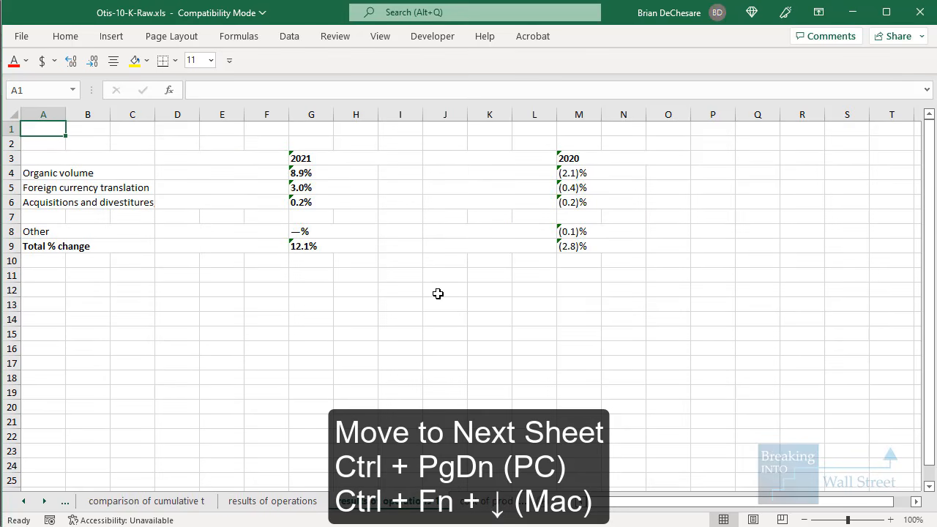
pyautogui.hotkey('ctrl', 'pagedown')
pyautogui.hotkey('ctrl', 'pagedown')
pyautogui.hotkey('ctrl', 'pagedown')
pyautogui.hotkey('ctrl', 'pagedown')
pyautogui.hotkey('ctrl', 'pagedown')
pyautogui.hotkey('ctrl', 'pagedown')
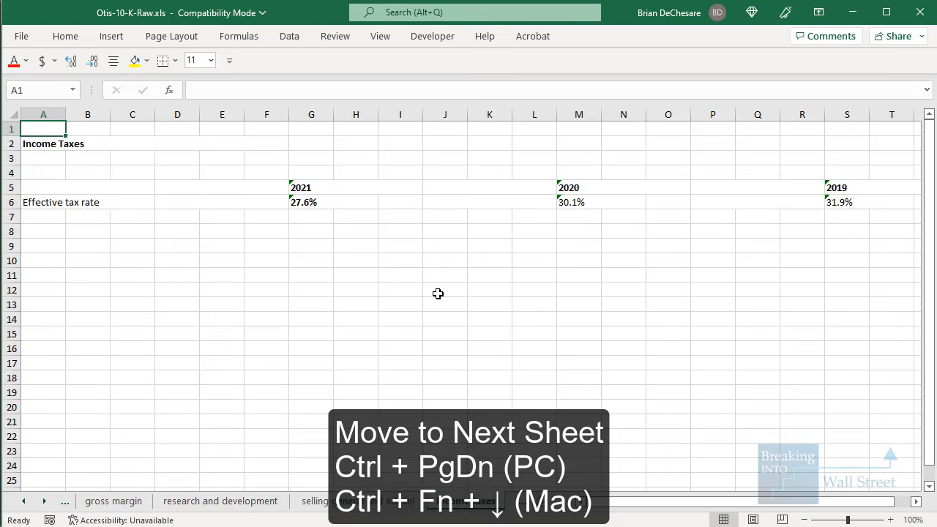
pyautogui.hotkey('ctrl', 'pagedown')
pyautogui.hotkey('ctrl', 'pagedown')
pyautogui.hotkey('ctrl', 'pagedown')
pyautogui.hotkey('ctrl', 'pagedown')
pyautogui.hotkey('ctrl', 'pagedown')
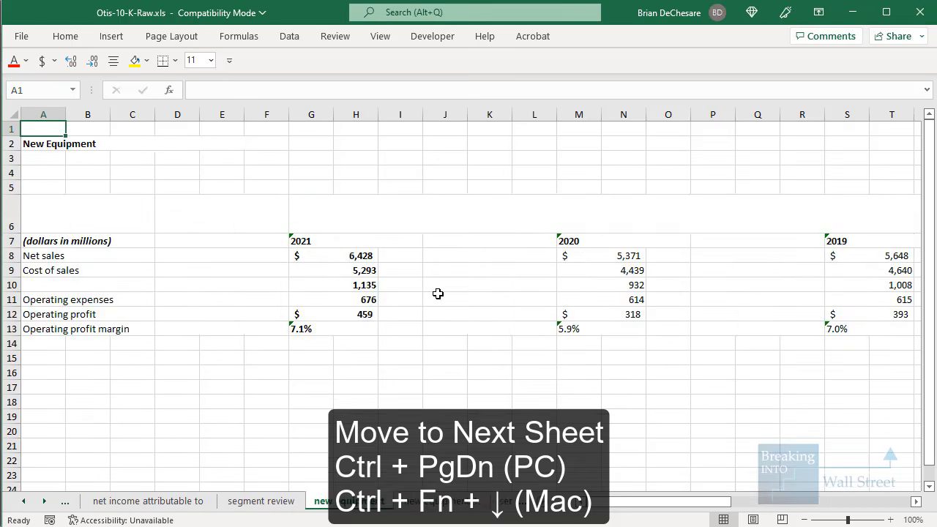
pyautogui.hotkey('ctrl', 'pagedown')
pyautogui.hotkey('ctrl', 'pagedown')
pyautogui.hotkey('ctrl', 'pagedown')
pyautogui.hotkey('ctrl', 'pagedown')
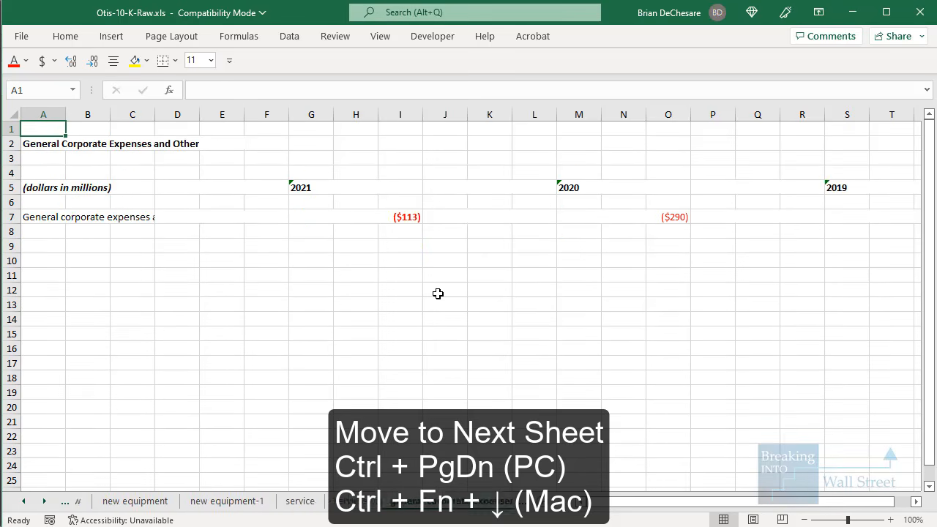
pyautogui.hotkey('ctrl', 'pagedown')
pyautogui.hotkey('ctrl', 'pagedown')
pyautogui.hotkey('ctrl', 'pagedown')
pyautogui.hotkey('ctrl', 'pagedown')
pyautogui.hotkey('ctrl', 'pagedown')
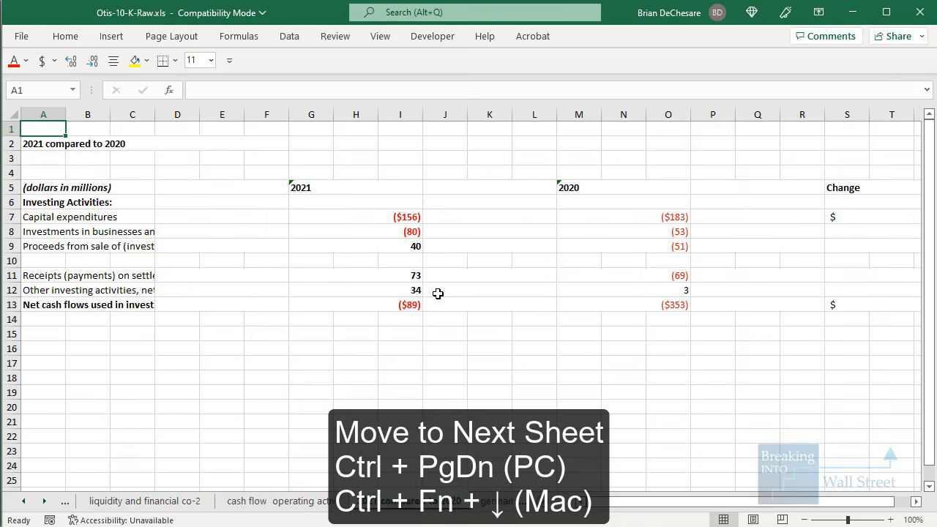
pyautogui.hotkey('ctrl', 'pagedown')
pyautogui.hotkey('ctrl', 'pagedown')
pyautogui.hotkey('ctrl', 'pagedown')
pyautogui.hotkey('ctrl', 'pagedown')
pyautogui.hotkey('ctrl', 'pagedown')
pyautogui.hotkey('ctrl', 'pagedown')
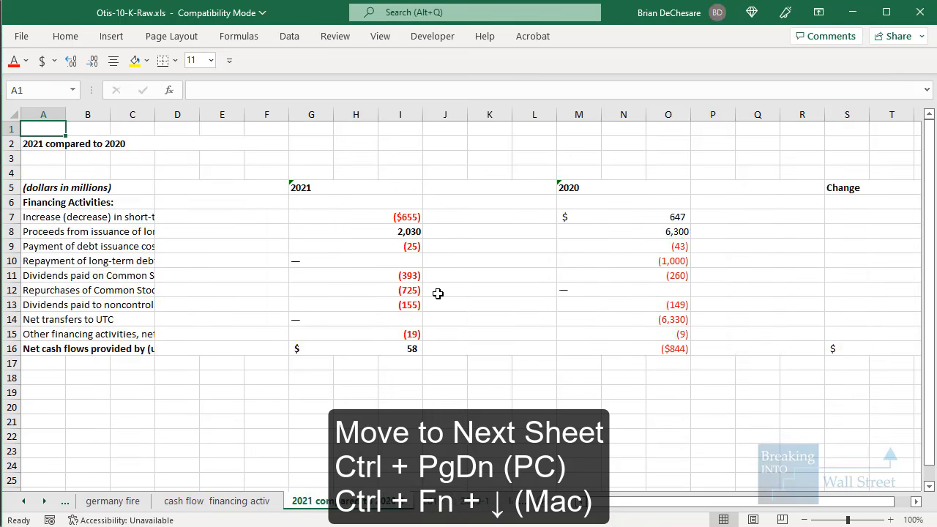
pyautogui.hotkey('ctrl', 'pagedown')
pyautogui.hotkey('ctrl', 'pagedown')
pyautogui.hotkey('ctrl', 'pagedown')
pyautogui.hotkey('ctrl', 'pagedown')
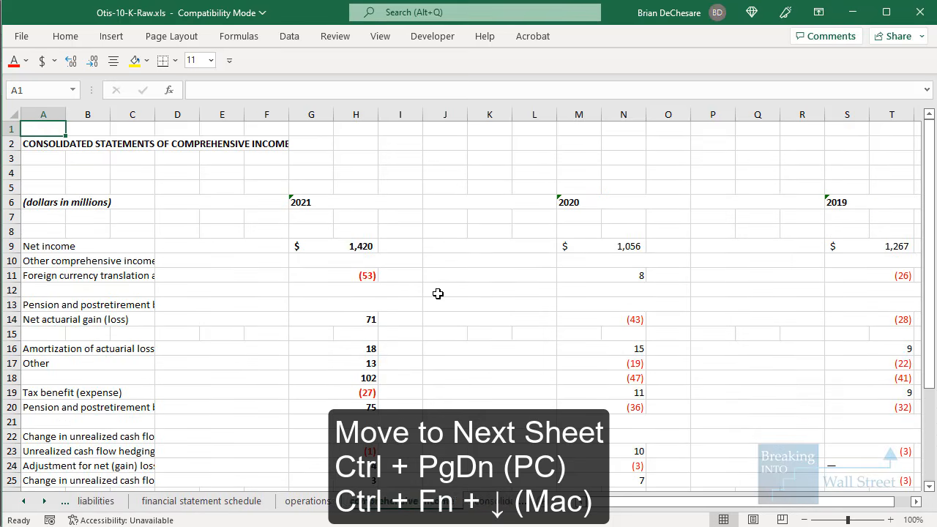
pyautogui.hotkey('ctrl', 'pageup')
pyautogui.hotkey('ctrl', 'pagedown')
pyautogui.hotkey('ctrl', 'pagedown')
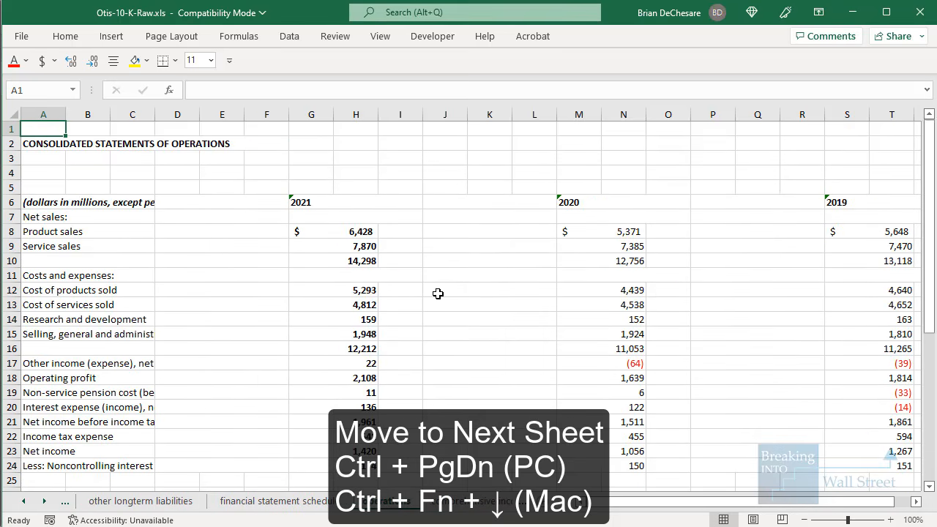
# Examine the layout of the consolidated statements of operations for 2021, 2020 and 2019, down to the last rows
pyautogui.scroll(-2, 398, 315)
pyautogui.scroll(2, 339, 318)
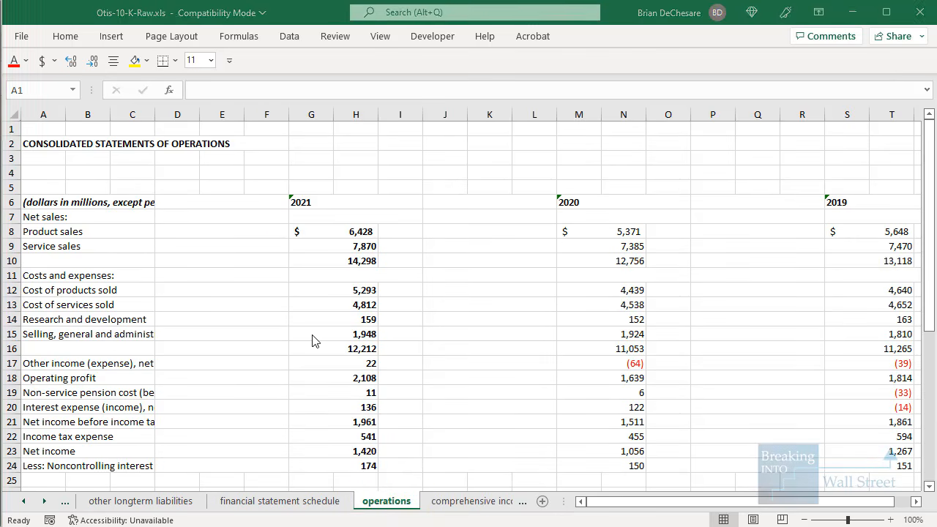
pyautogui.click(212, 267)
pyautogui.moveTo(73, 139); pyautogui.dragTo(357, 451)
pyautogui.click(239, 292)
pyautogui.scroll(-3, 354, 389)
pyautogui.click(347, 303)
pyautogui.scroll(3, 397, 318)
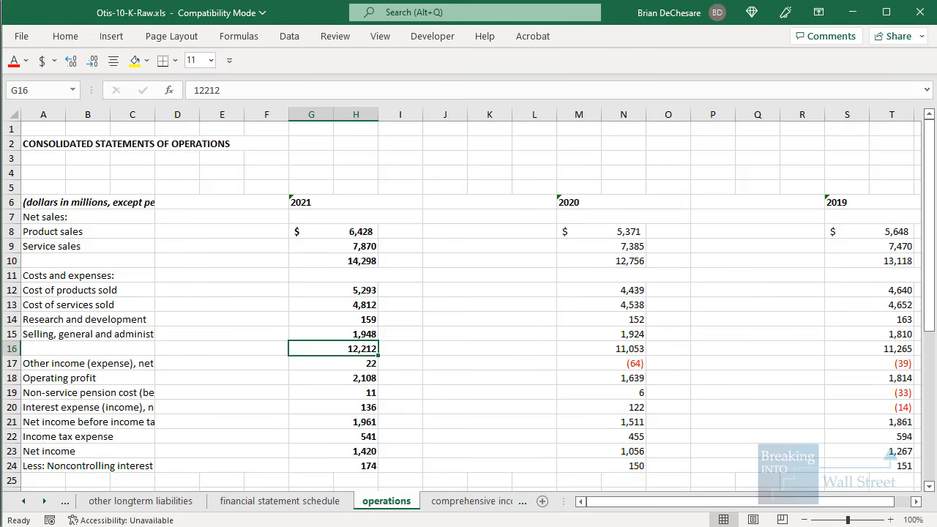
pyautogui.hotkey('alt', 'Tab')
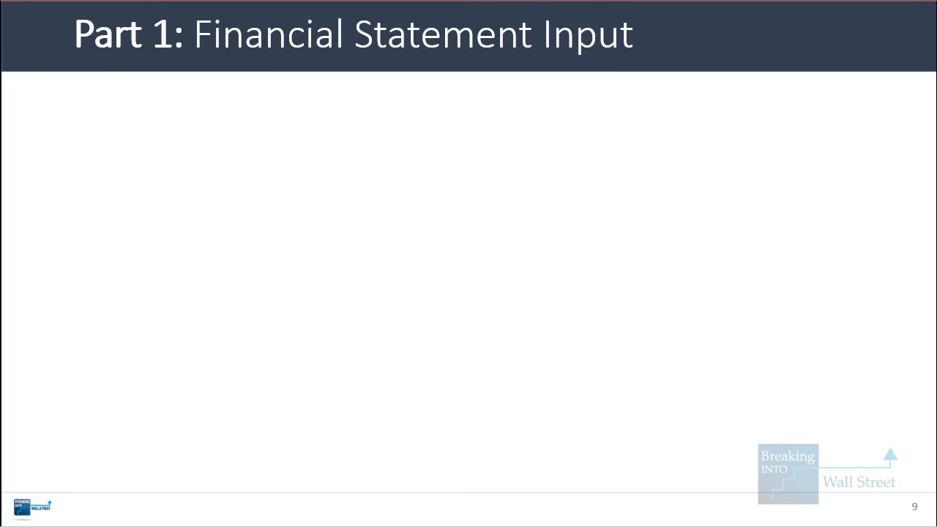
pyautogui.press('Right')
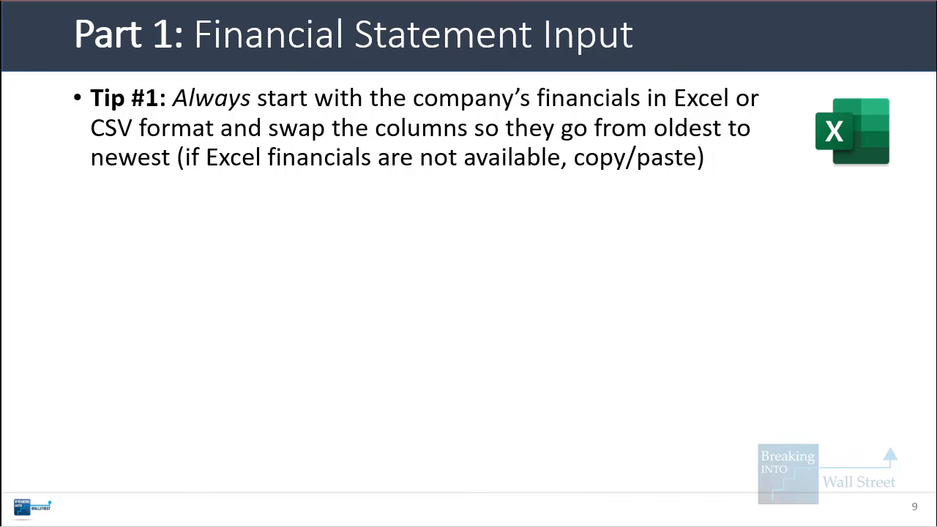
pyautogui.press('Right')
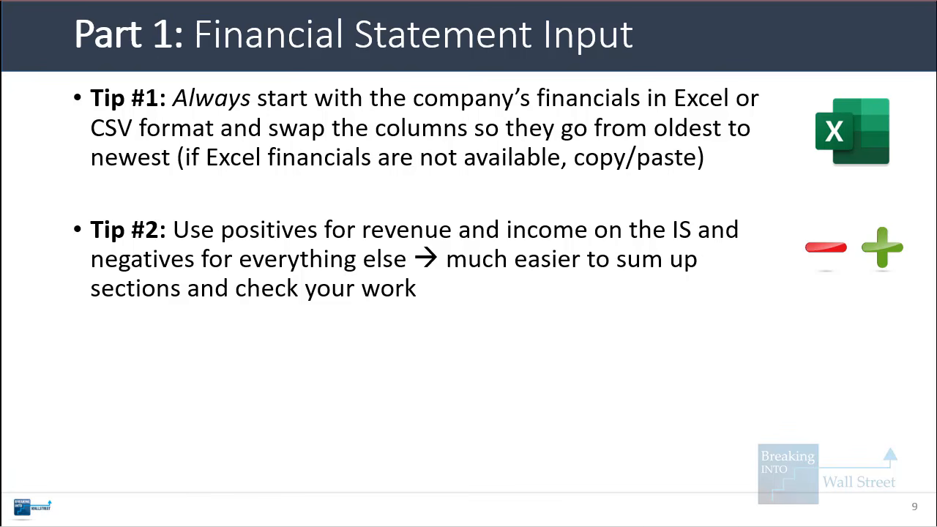
pyautogui.press('Right')
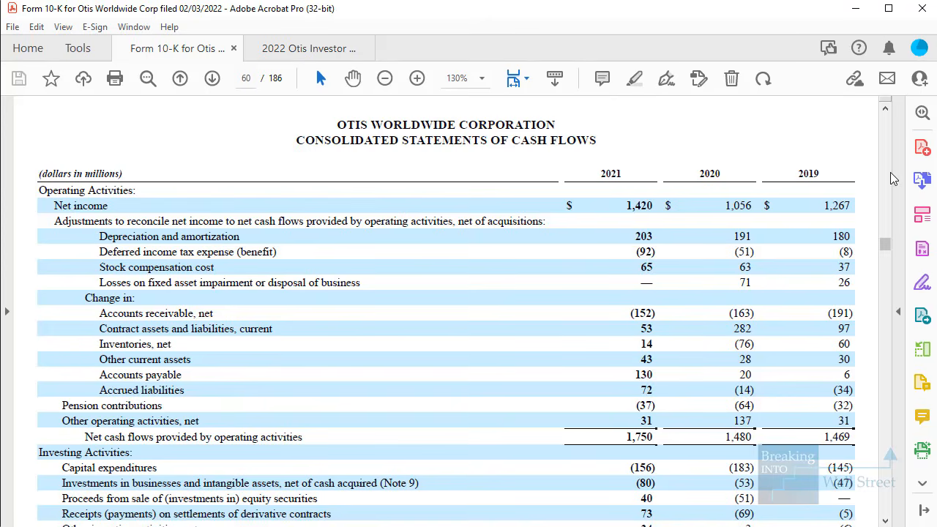
# Find the 10-K's consolidated statements of operations on page 56 and examine the research and development and SG&A rows
pyautogui.scroll(-10, 891, 178)
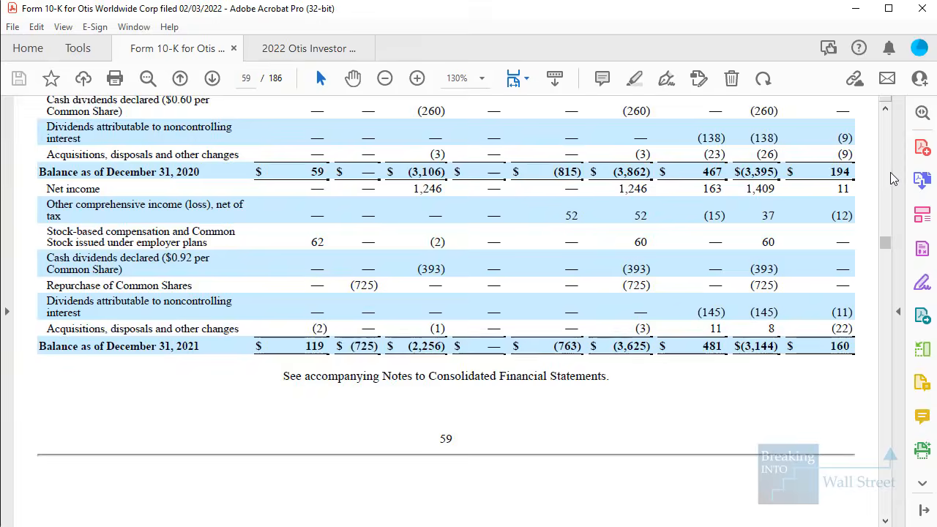
pyautogui.scroll(20, 892, 179)
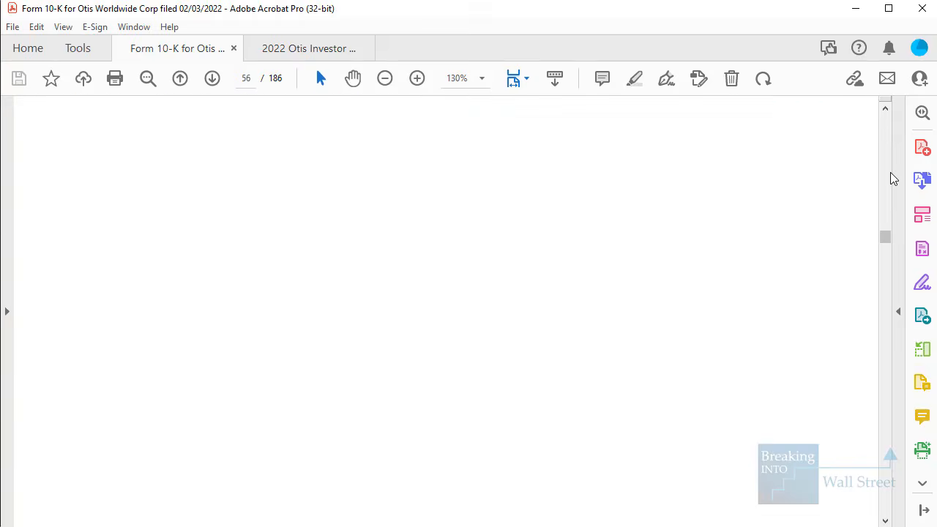
pyautogui.scroll(5, 414, 345)
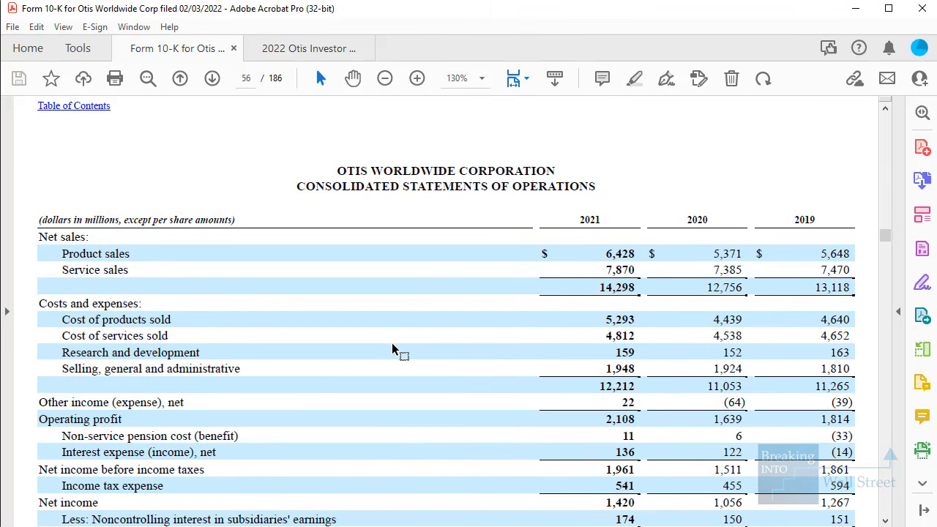
pyautogui.moveTo(50, 341)
pyautogui.mouseDown()
pyautogui.moveTo(594, 363)
pyautogui.moveTo(661, 378)
pyautogui.mouseUp()
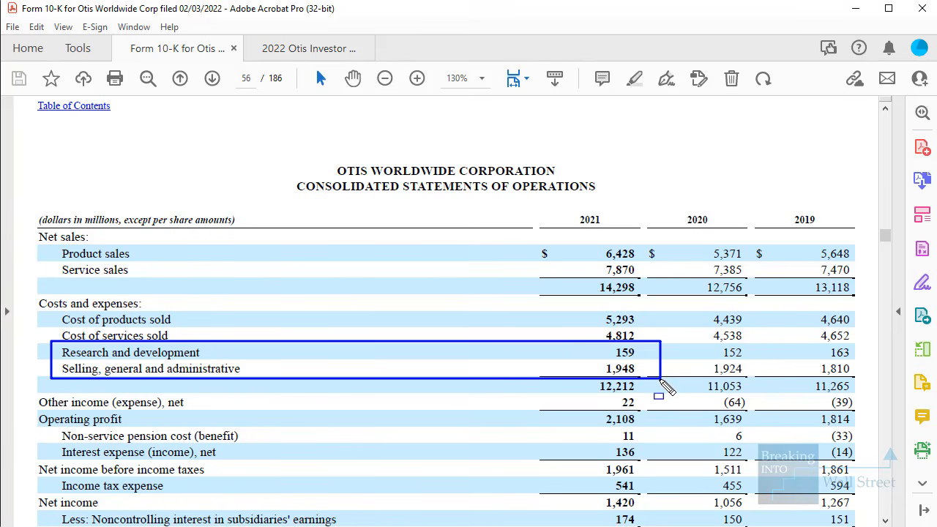
pyautogui.press('Escape')
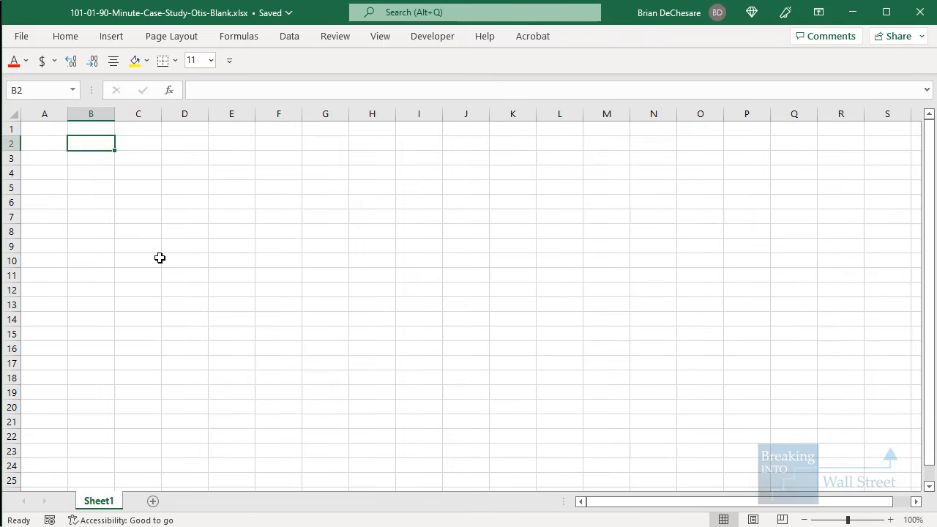
# Turn off the gridlines on Sheet1 of the blank Otis case study workbook
pyautogui.click(140, 260)
pyautogui.click(63, 178)
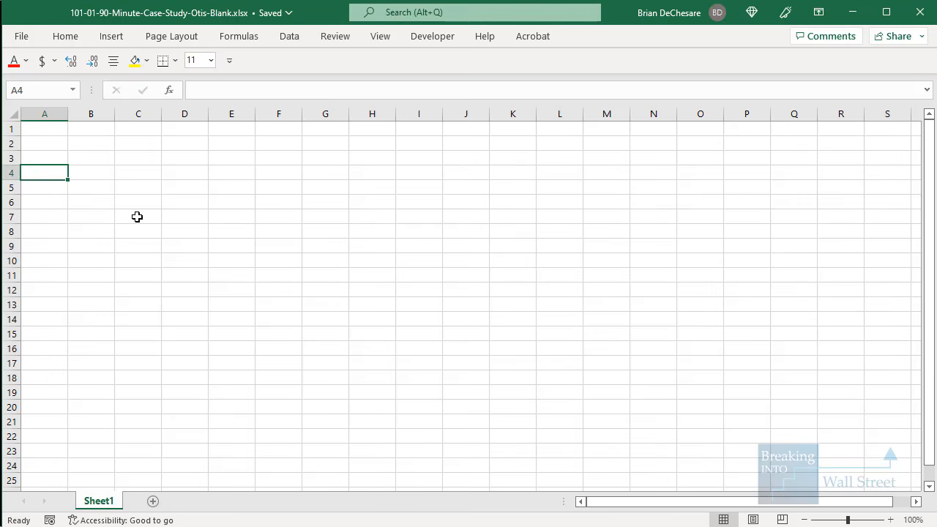
pyautogui.hotkey('alt', 'w')
pyautogui.press('v')
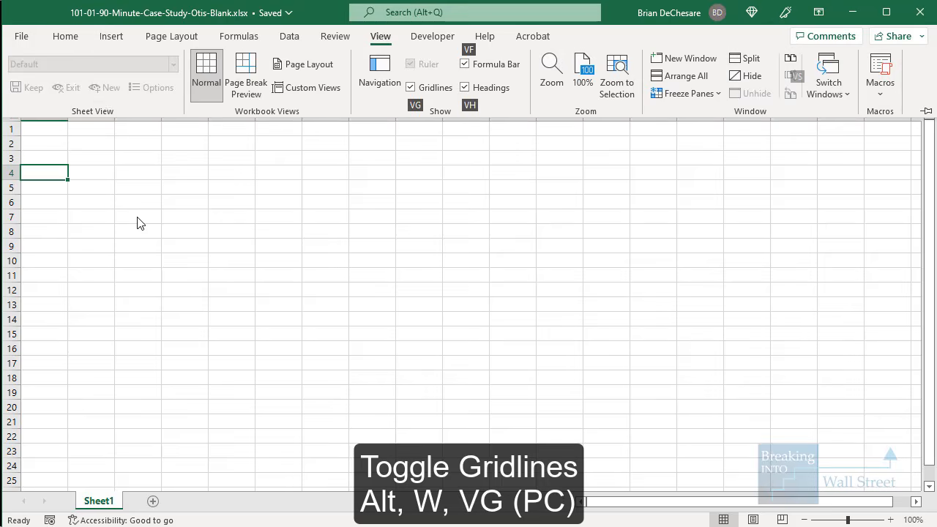
pyautogui.press('g')
# Set the width of column A to 2
pyautogui.hotkey('alt', 'o')
pyautogui.write('cw')
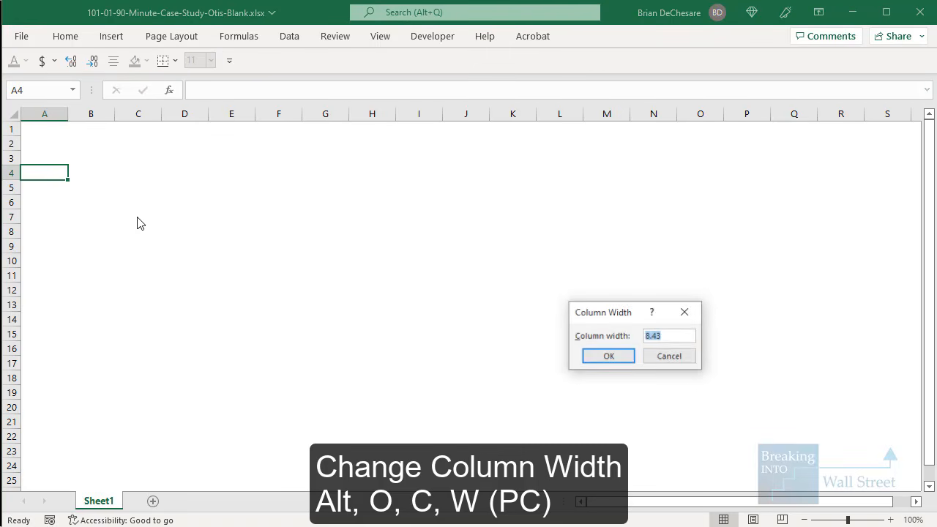
pyautogui.write('2')
pyautogui.press('Return')
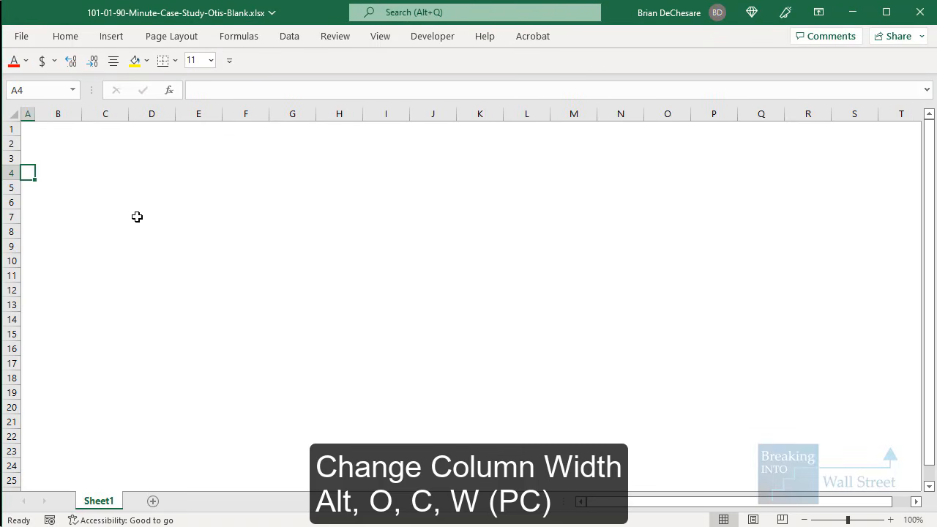
# Enter the bold heading "Income Statement:" in cell B2
pyautogui.press('Right')
pyautogui.press('Up')
pyautogui.press('Up')
pyautogui.press('Left')
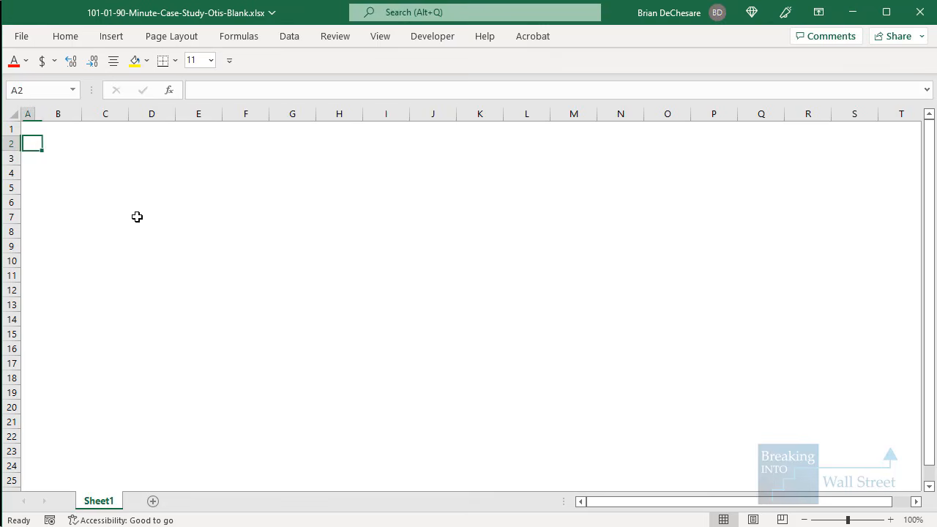
pyautogui.press('Right')
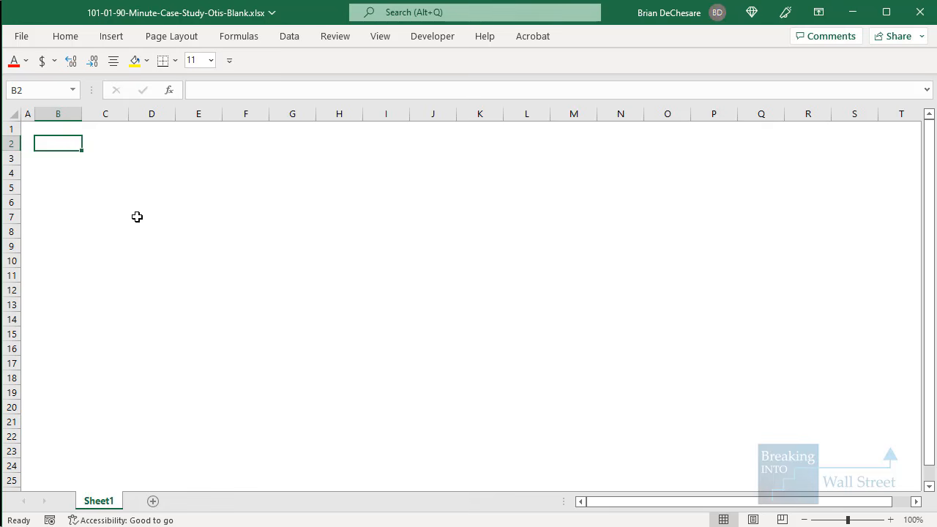
pyautogui.write('Income Statement:')
pyautogui.hotkey('ctrl', 'Return')
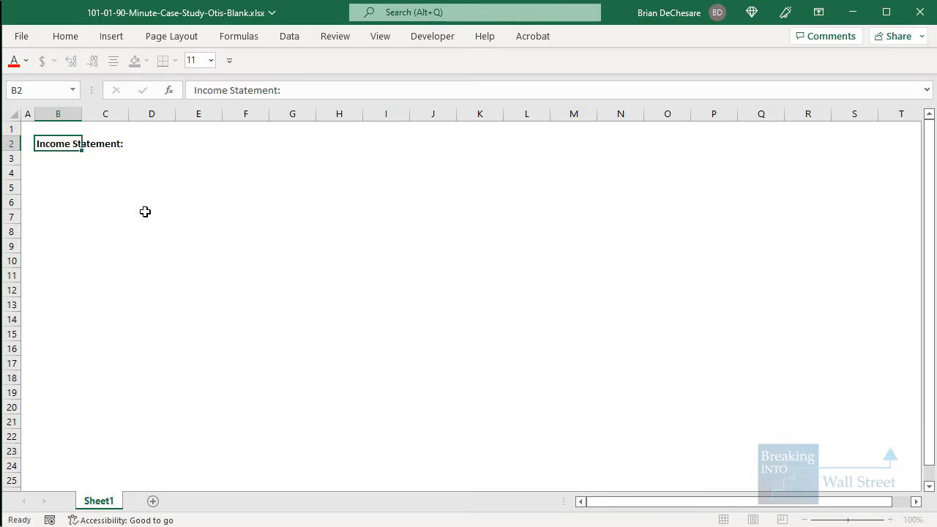
# Set the font size of the entire sheet to 12
pyautogui.hotkey('ctrl', 'a')
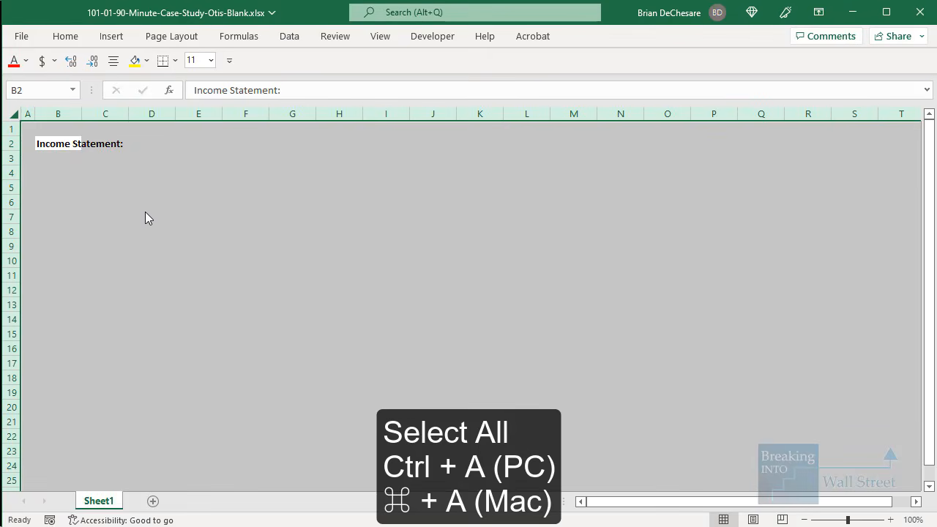
pyautogui.hotkey('alt', '8')
pyautogui.write('12')
pyautogui.press('Return')
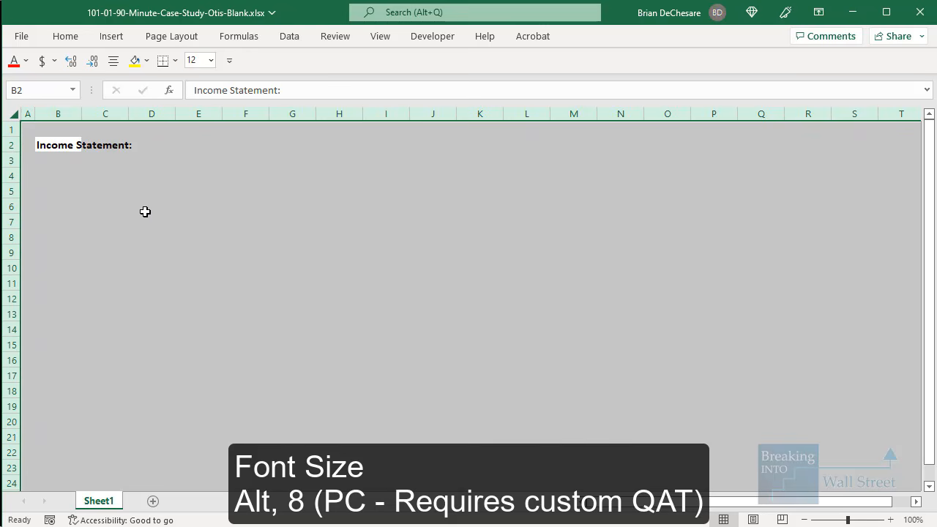
# Check which fiscal years the consolidated statements of operations cover in the Otis-10-K-Raw.xls workbook
pyautogui.press('Right')
pyautogui.press('Right')
pyautogui.press('Right')
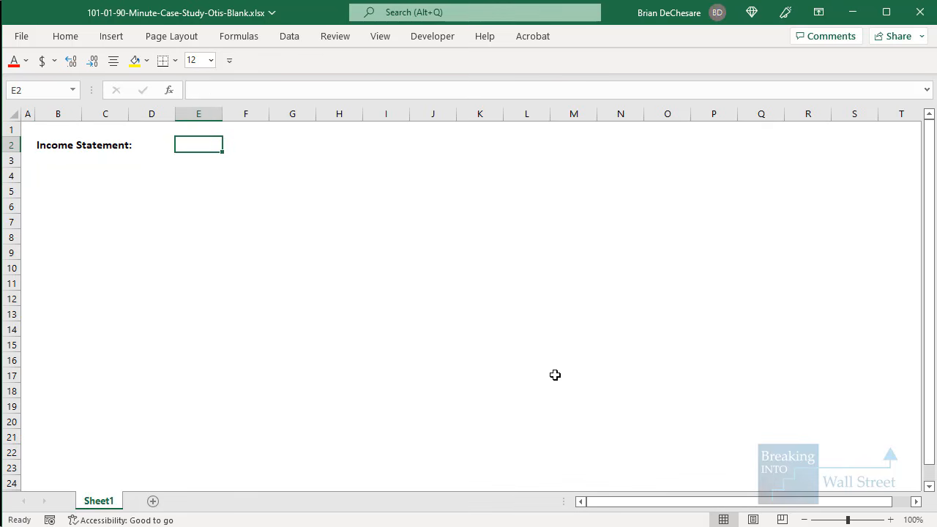
pyautogui.press('Left')
pyautogui.press('Left')
pyautogui.press('Left')
pyautogui.hotkey('alt', 'Tab')
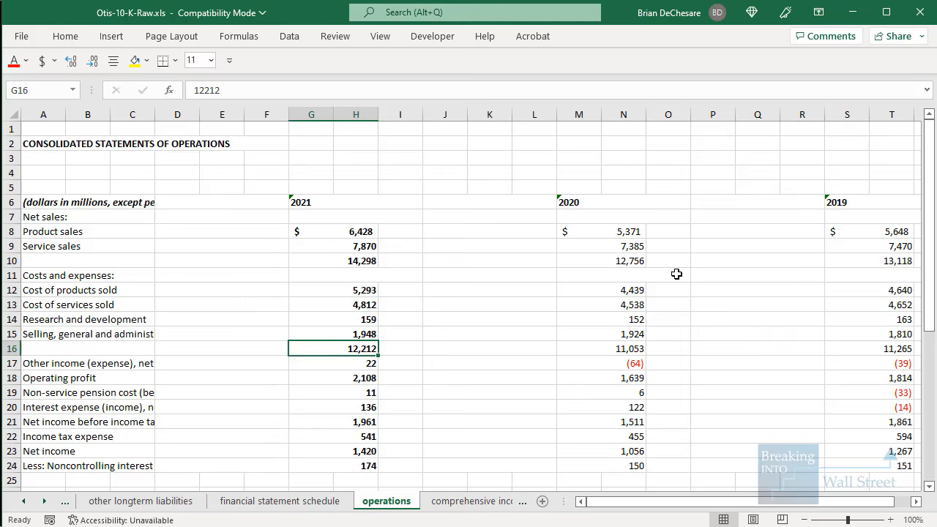
pyautogui.click(822, 219)
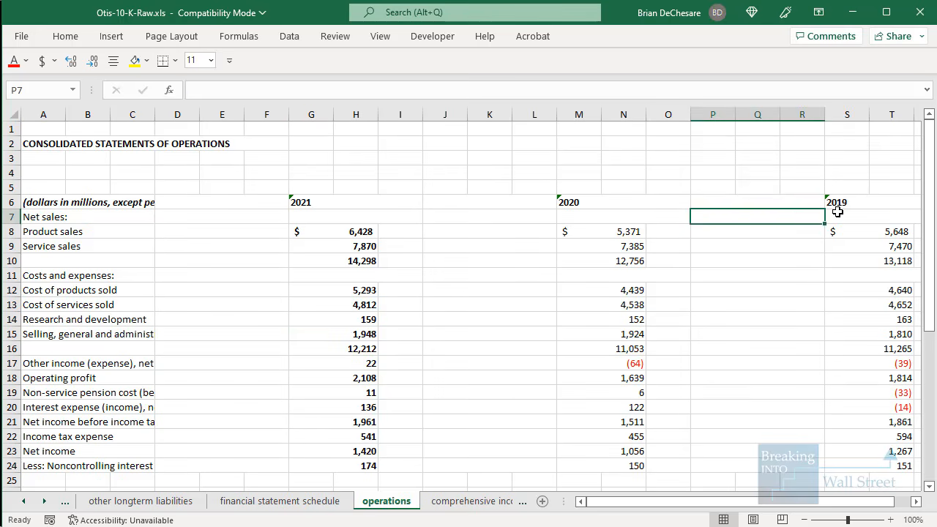
pyautogui.click(851, 205)
pyautogui.hotkey('alt', 'Tab')
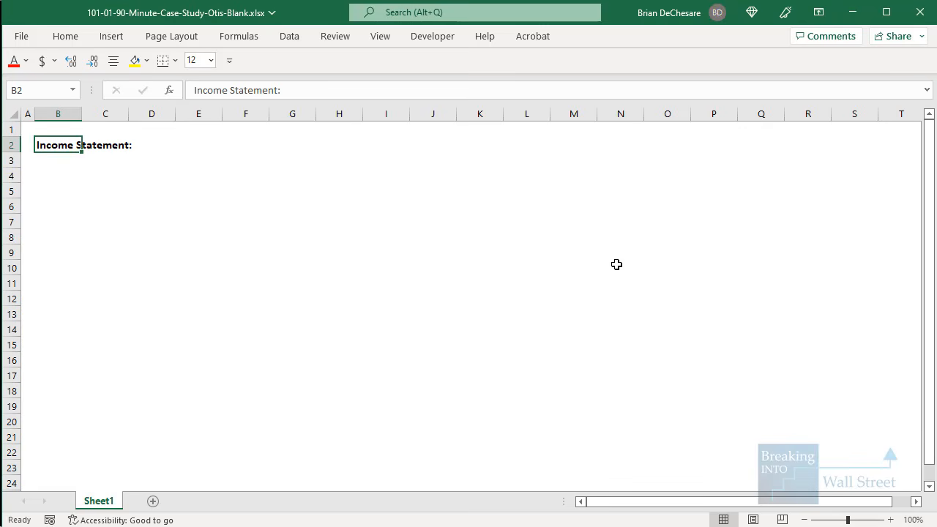
# Autofit column B of the Otis case study workbook to the Income Statement heading
pyautogui.hotkey('alt', 'o')
pyautogui.press('c')
pyautogui.press('a')
# Enter the first fiscal year-end date, 12/31/2019, in cell C2
pyautogui.press('Right')
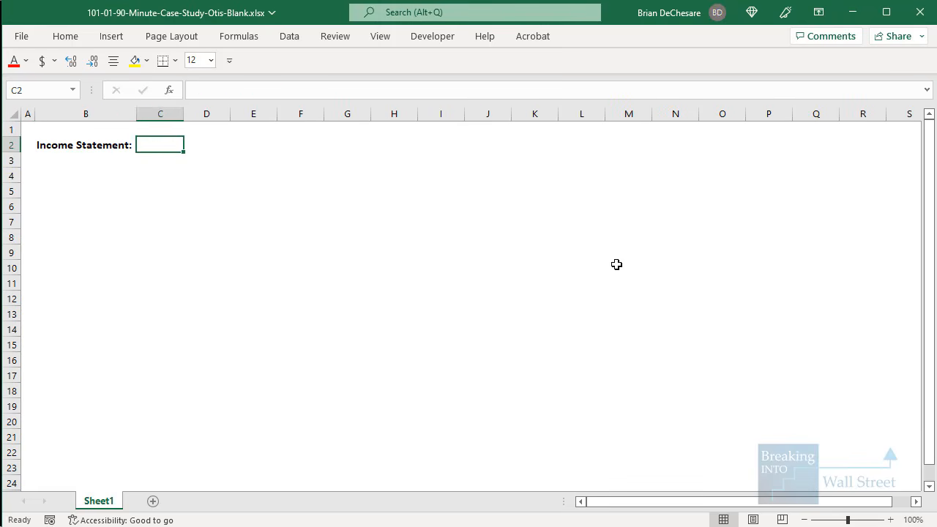
pyautogui.write('12/20/1')
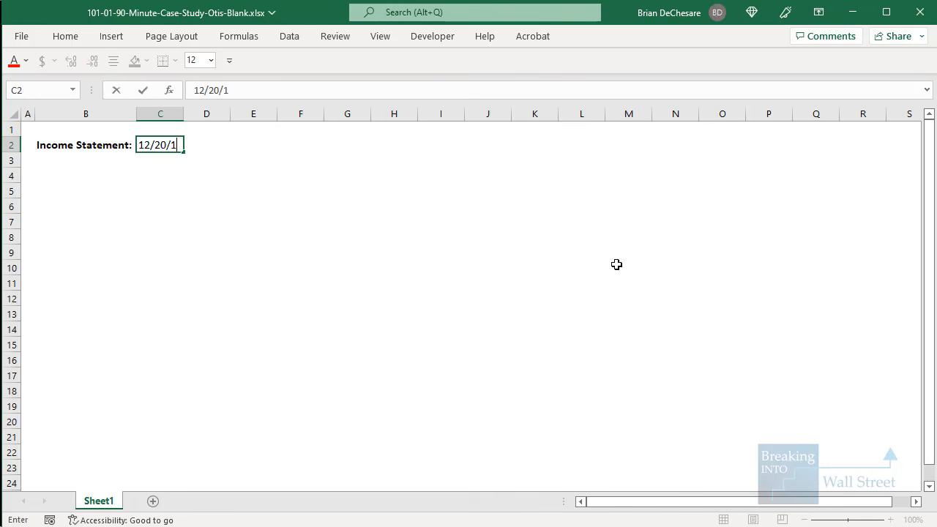
pyautogui.press('BackSpace')
pyautogui.press('BackSpace')
pyautogui.press('BackSpace')
pyautogui.write('31/2019')
pyautogui.press('Right')
# Enter =EOMONTH(C2,12) in cell D2 and fill it across to E2
pyautogui.write('=EOMONTH(')
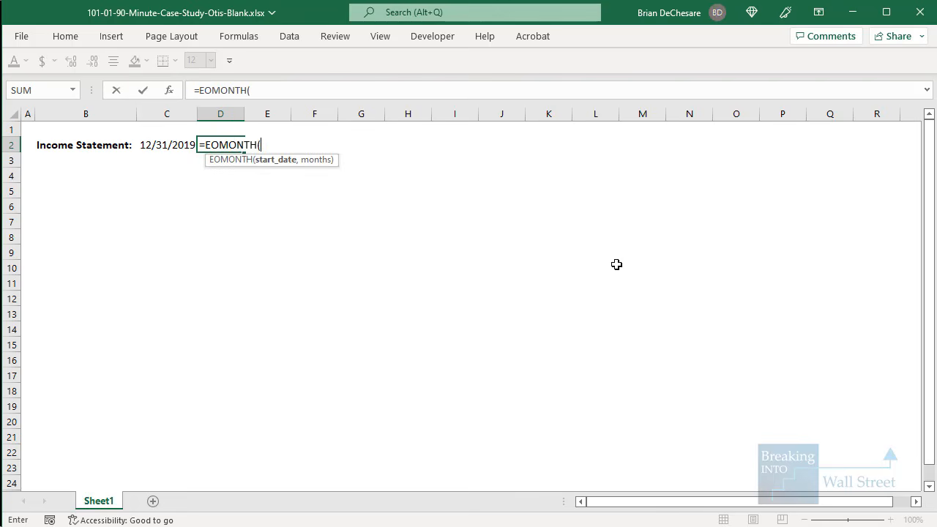
pyautogui.press('Left')
pyautogui.write(',1')
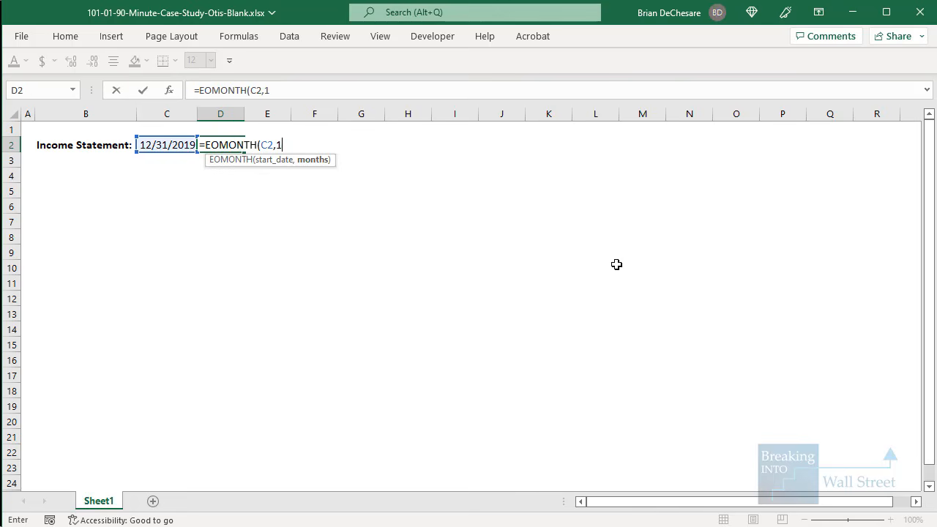
pyautogui.write('2')
pyautogui.hotkey('ctrl', 'Return')
pyautogui.hotkey('shift', 'Right')
pyautogui.hotkey('ctrl', 'r')
# Copy only the date format of C2 onto the formula cells D2 and E2
pyautogui.press('Left')
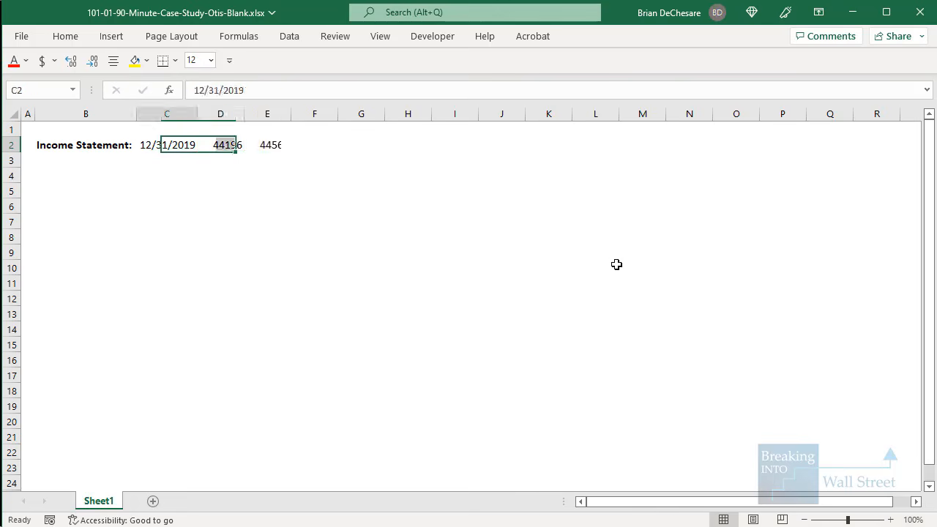
pyautogui.hotkey('ctrl', 'c')
pyautogui.hotkey('shift', 'Right')
pyautogui.hotkey('shift', 'Right')
pyautogui.hotkey('alt', 'e')
pyautogui.press('s')
pyautogui.press('t')
pyautogui.press('Return')
# Autofit columns C to E to the year-end dates in row 2
pyautogui.press('Down')
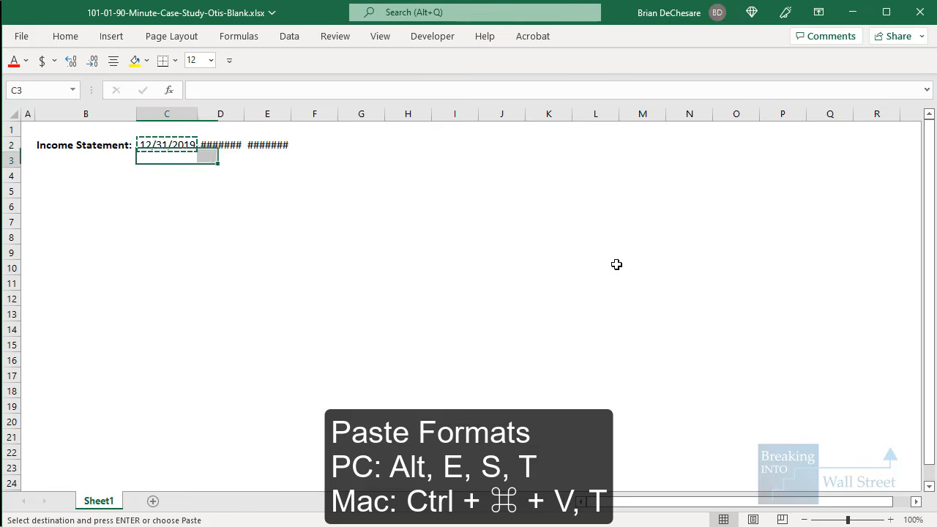
pyautogui.press('Escape')
pyautogui.press('Up')
pyautogui.hotkey('shift', 'Right')
pyautogui.hotkey('shift', 'Right')
pyautogui.hotkey('alt', 'h')
pyautogui.press('o')
pyautogui.press('i')
pyautogui.press('Right')
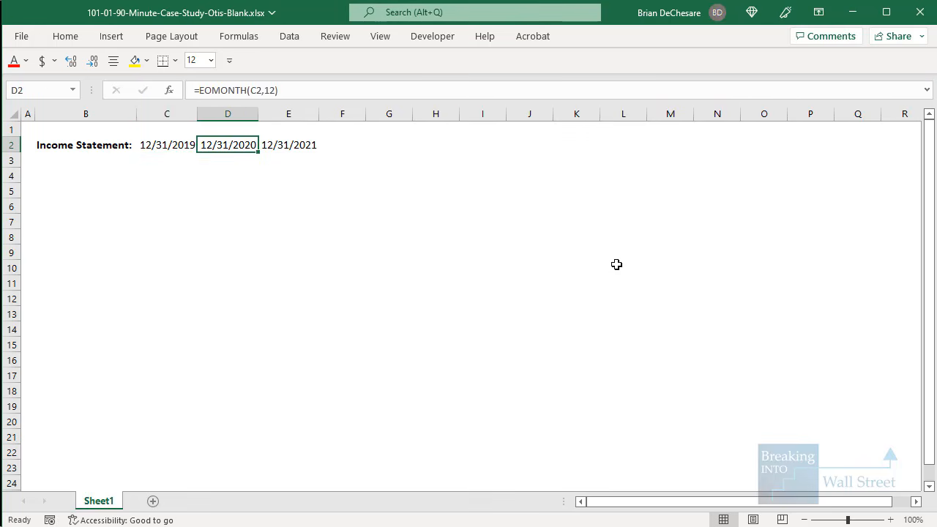
# Apply the custom number format "FY" yy to the dates in C2:E2 and make them bold
pyautogui.press('Left')
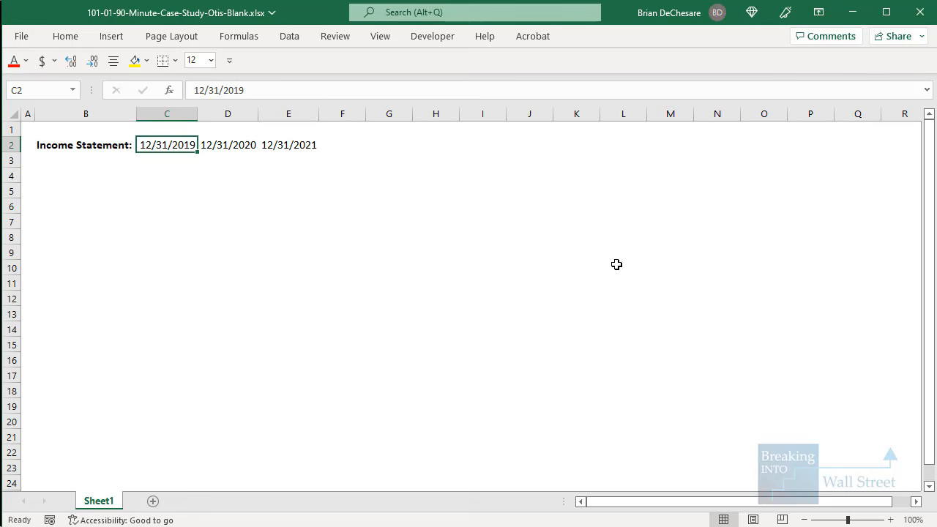
pyautogui.hotkey('shift', 'Right')
pyautogui.hotkey('shift', 'Right')
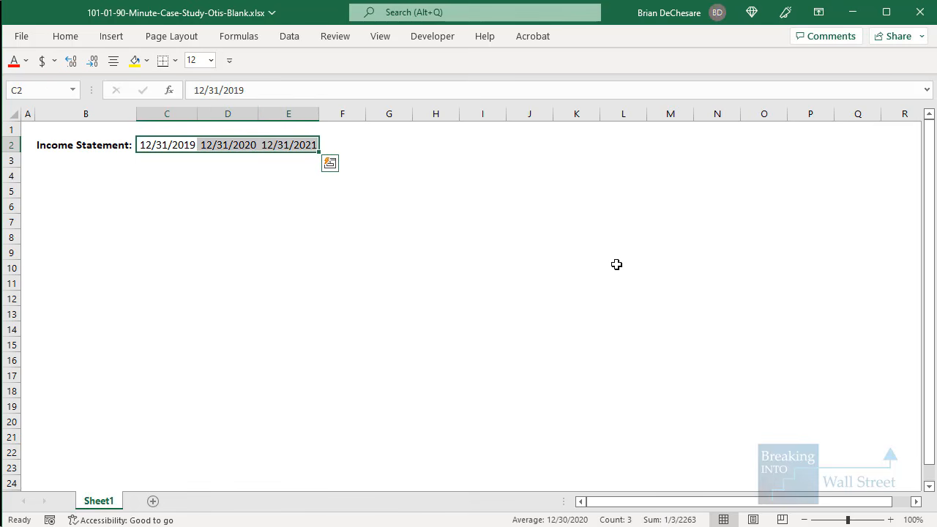
pyautogui.hotkey('ctrl', '1')
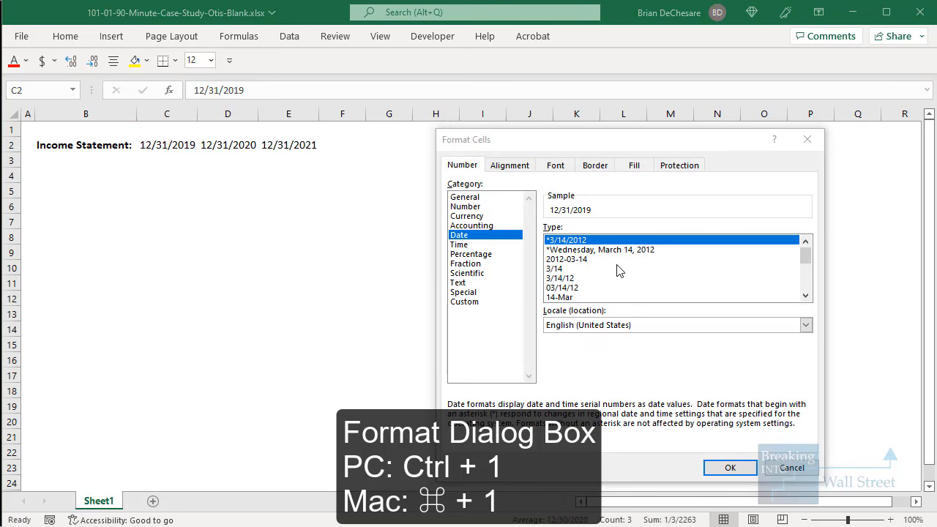
pyautogui.click(503, 302)
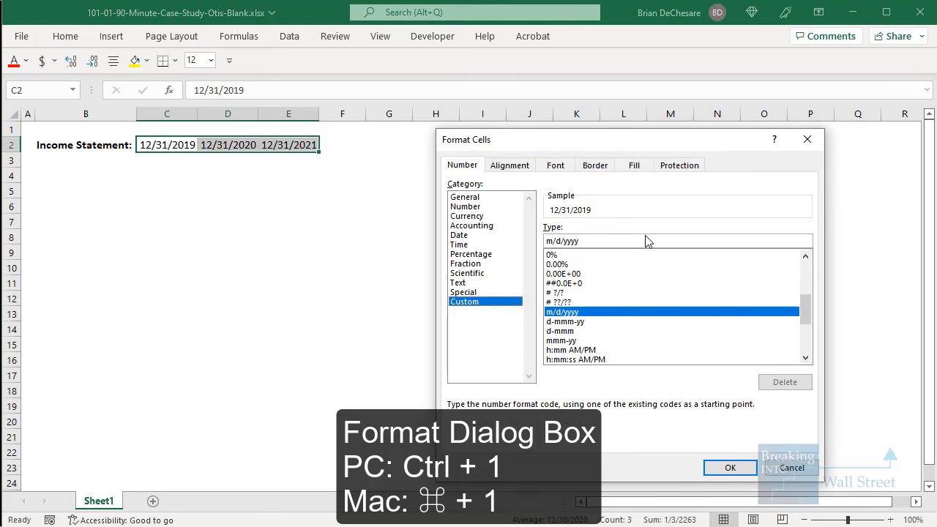
pyautogui.moveTo(634, 236); pyautogui.dragTo(506, 232)
pyautogui.write('"F')
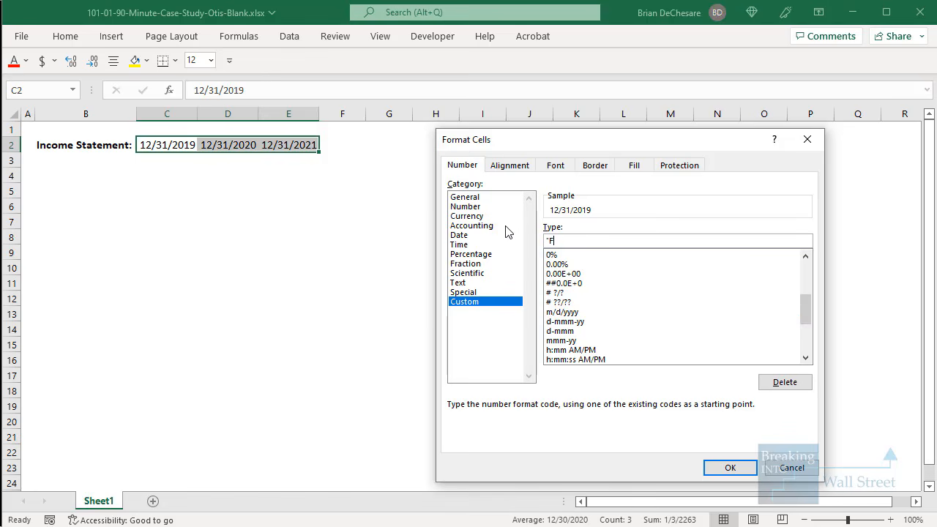
pyautogui.write('Y" yy')
pyautogui.click(727, 468)
pyautogui.hotkey('ctrl', 'b')
pyautogui.click(141, 209)
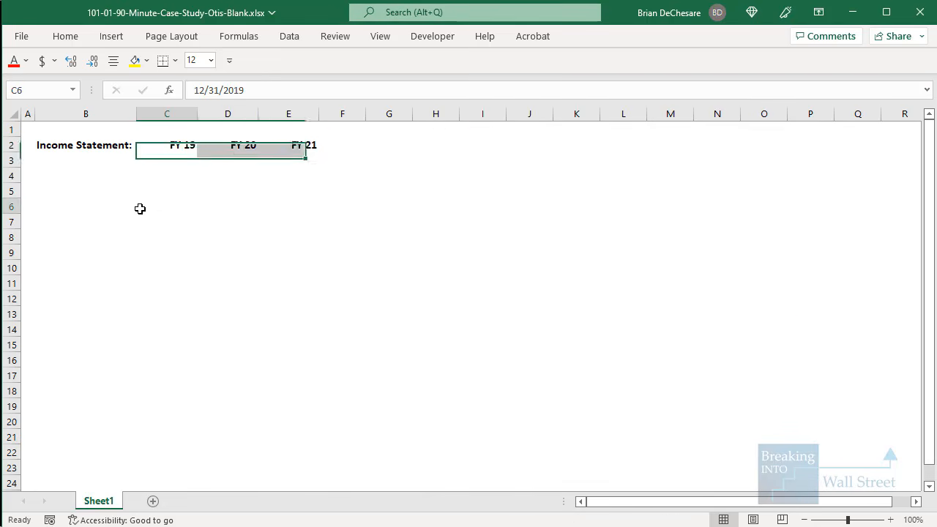
# Switch to Otis-10-K-Raw.xls and delete the empty columns between 2021 and 2020 on the operations sheet
pyautogui.click(62, 155)
pyautogui.click(82, 173)
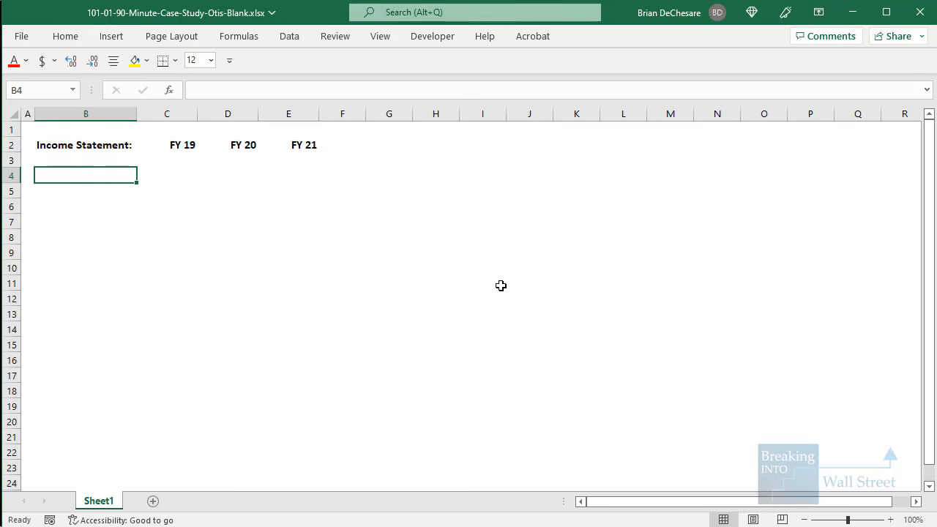
pyautogui.hotkey('alt', 'Tab')
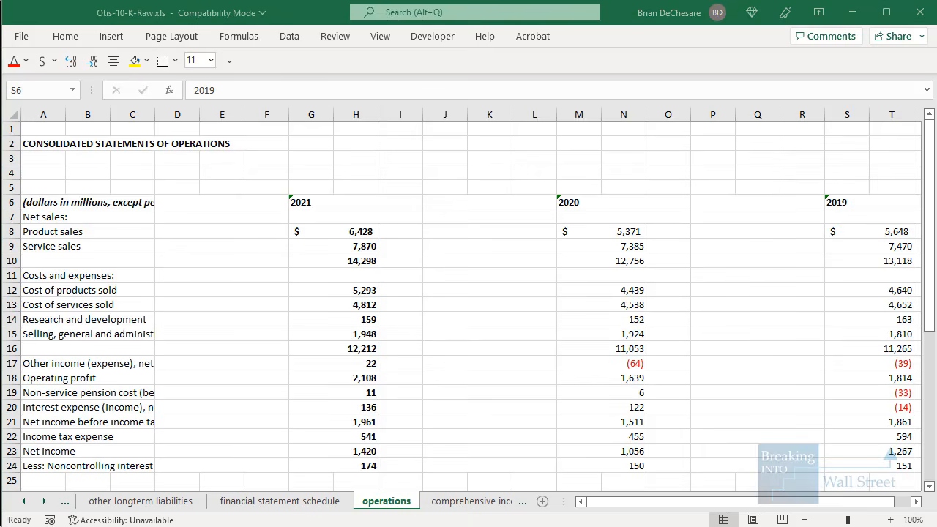
pyautogui.click(442, 242)
pyautogui.press('Up')
pyautogui.press('Up')
pyautogui.press('Up')
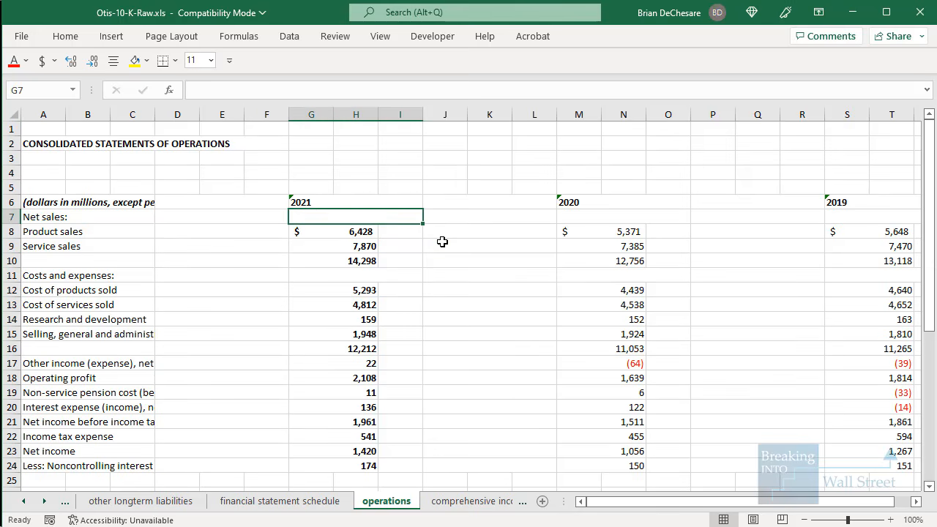
pyautogui.press('Right')
pyautogui.press('Left')
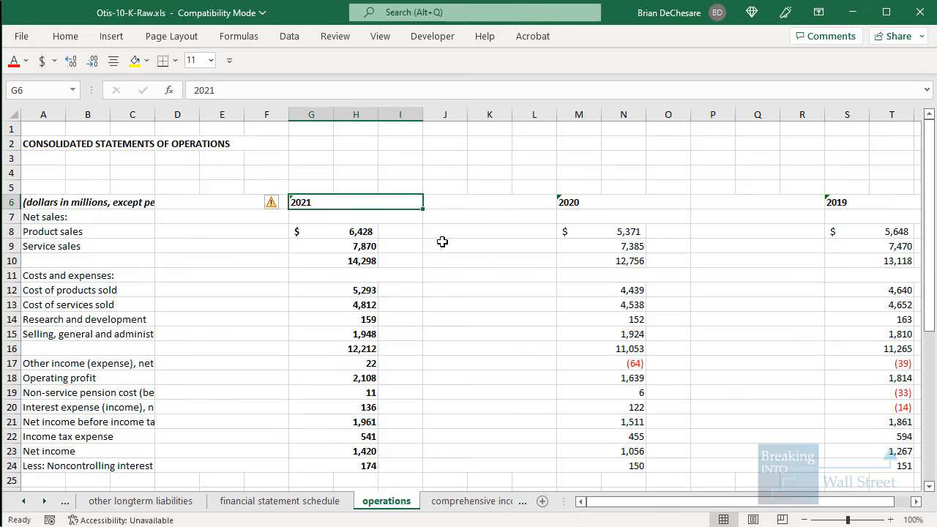
pyautogui.press('Right')
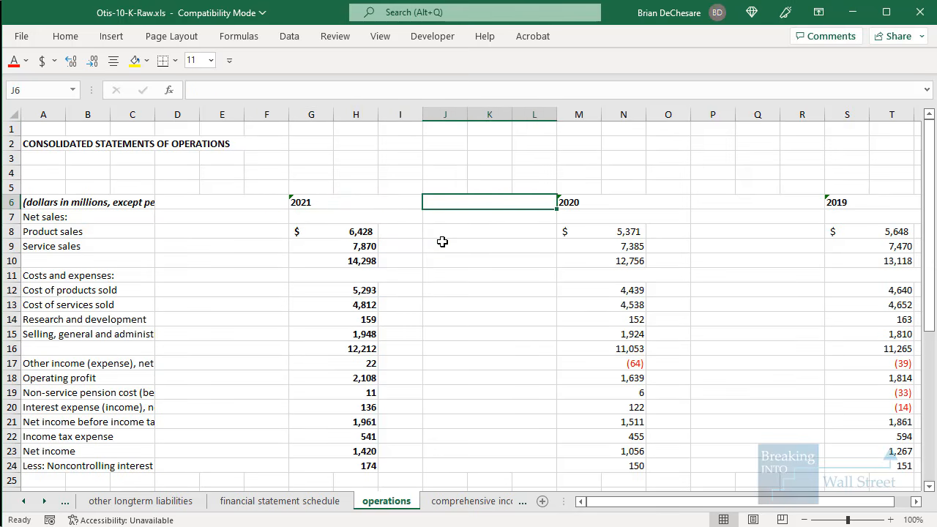
pyautogui.hotkey('ctrl', 'space')
pyautogui.hotkey('ctrl', '-')
# Delete the empty columns between the 2020 and 2019 figures on the operations sheet
pyautogui.press('Left')
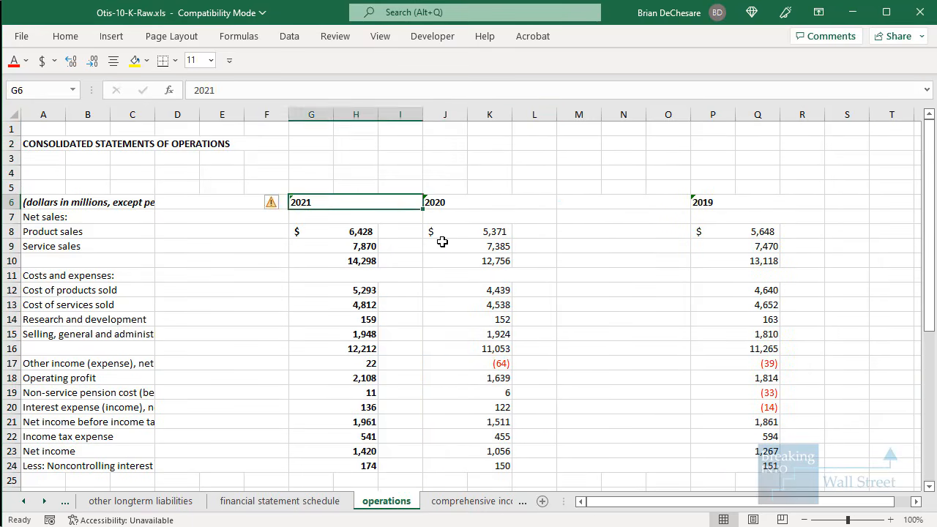
pyautogui.press('Right')
pyautogui.press('Right')
pyautogui.hotkey('ctrl', 'space')
pyautogui.press('alt')
pyautogui.press('h')
pyautogui.press('d')
pyautogui.press('c')
pyautogui.press('Left')
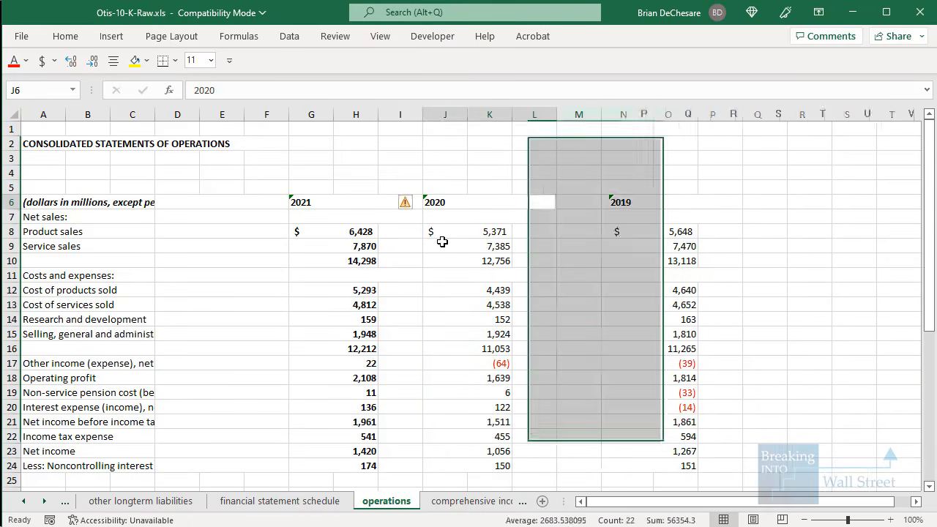
# Unmerge all cells in columns G to I, which hold the 2021 figures
pyautogui.press('Left')
pyautogui.hotkey('shift', 'Right')
pyautogui.hotkey('ctrl', 'space')
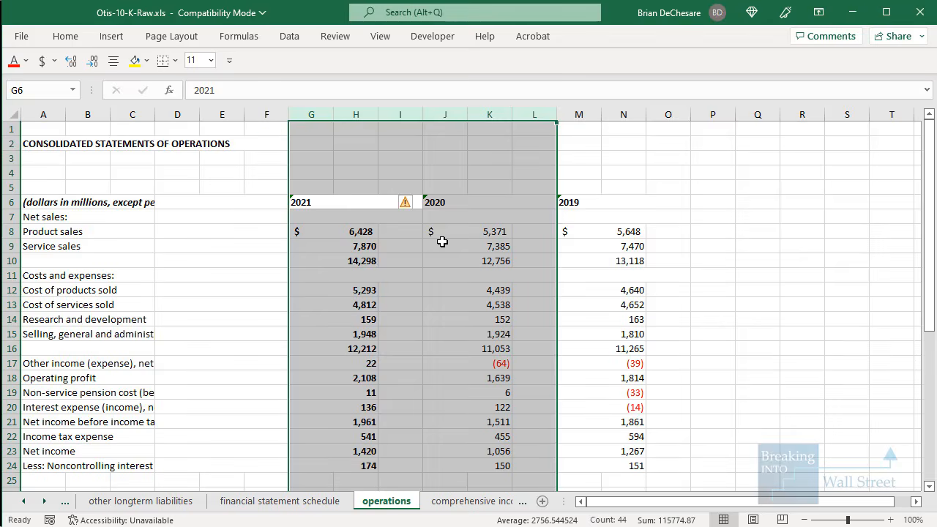
pyautogui.hotkey('shift', 'Left')
pyautogui.hotkey('ctrl', '1')
pyautogui.hotkey('ctrl', 'Tab')
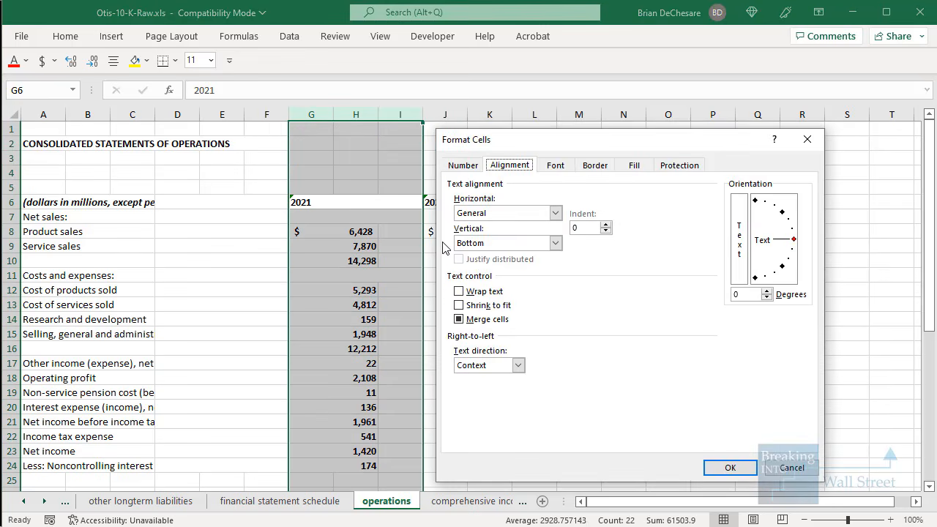
pyautogui.click(470, 320)
pyautogui.click(721, 467)
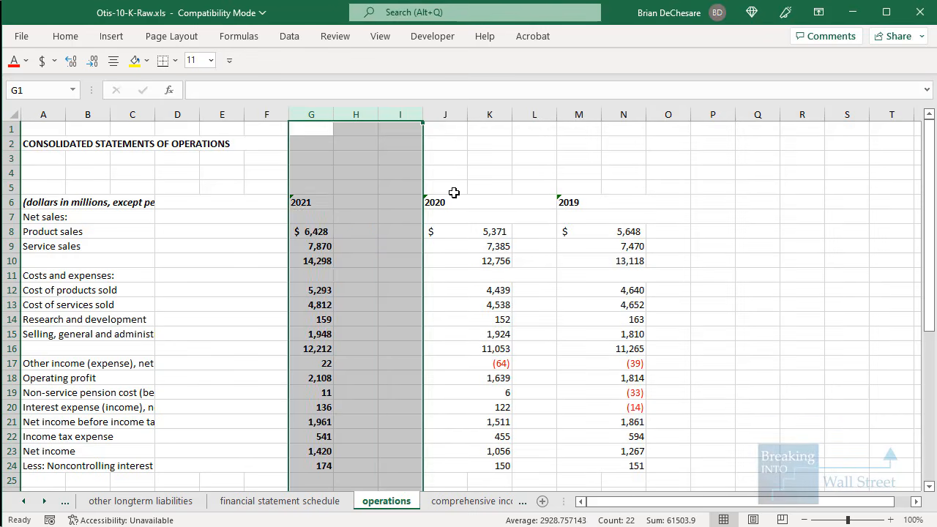
# Unmerge all cells in columns J to L, which hold the 2020 figures
pyautogui.click(451, 190)
pyautogui.hotkey('ctrl', 'space')
pyautogui.hotkey('shift', 'Right')
pyautogui.hotkey('shift', 'Right')
pyautogui.hotkey('ctrl', '1')
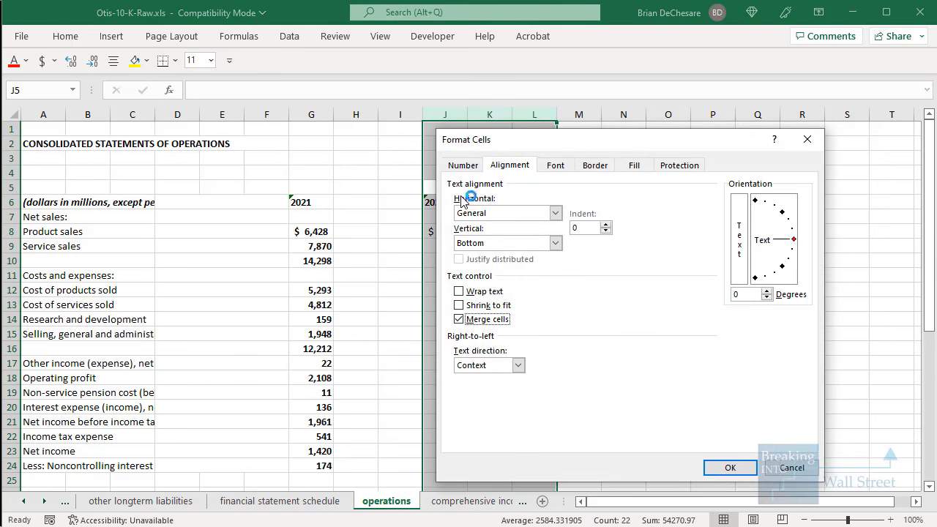
pyautogui.press('Return')
# Unmerge all cells in columns M to O, which hold the 2019 figures
pyautogui.press('Left')
pyautogui.press('Right')
pyautogui.hotkey('ctrl', 'space')
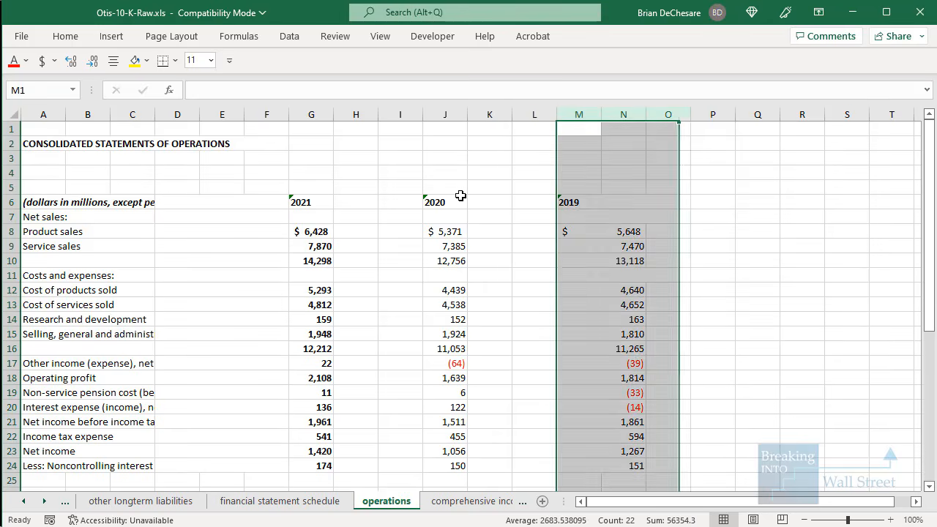
pyautogui.hotkey('ctrl', '1')
pyautogui.hotkey('alt', 'm')
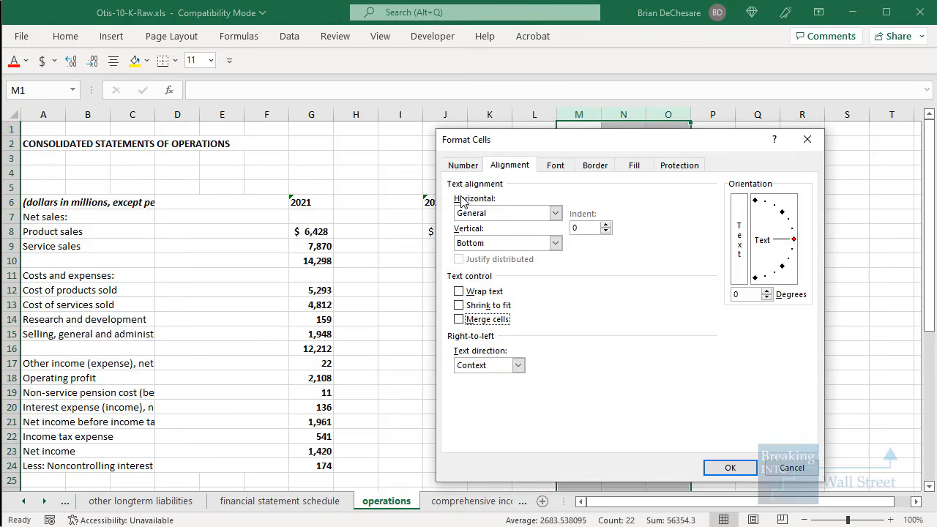
pyautogui.press('Return')
# Move the 2021 column from G to column K, directly after the 2020 figures
pyautogui.press('Left')
pyautogui.press('Left')
pyautogui.press('Left')
pyautogui.press('Left')
pyautogui.press('Left')
pyautogui.press('Left')
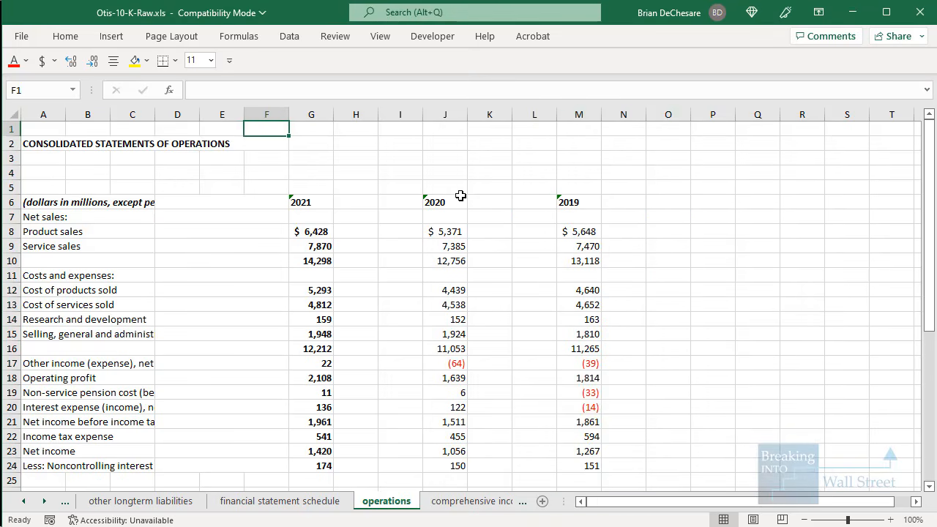
pyautogui.hotkey('ctrl', 'space')
pyautogui.hotkey('ctrl', 'c')
pyautogui.press('Right')
pyautogui.press('Right')
pyautogui.press('Right')
pyautogui.press('Right')
pyautogui.hotkey('ctrl', 'v')
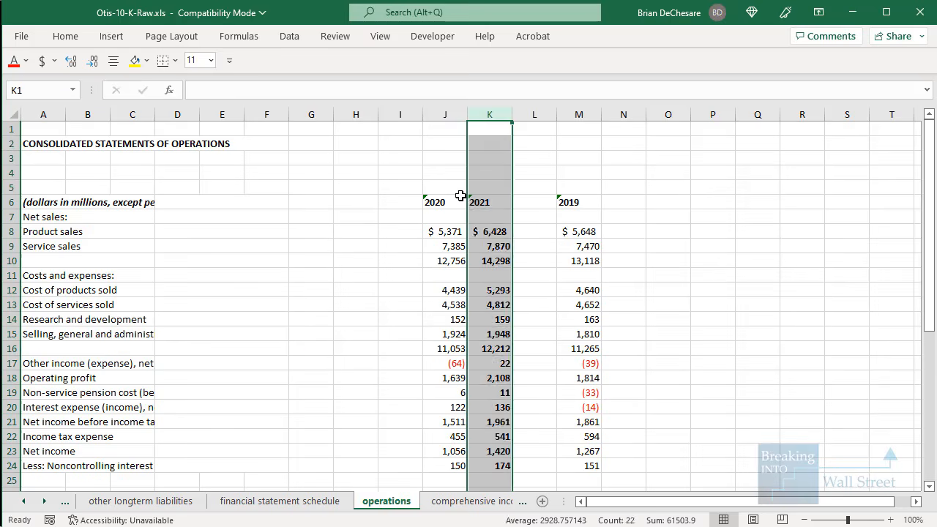
# Move the 2019 column from M to column I, directly before the 2020 figures
pyautogui.press('Right')
pyautogui.press('Right')
pyautogui.hotkey('ctrl', 'space')
pyautogui.hotkey('ctrl', 'x')
pyautogui.press('Left')
pyautogui.press('Left')
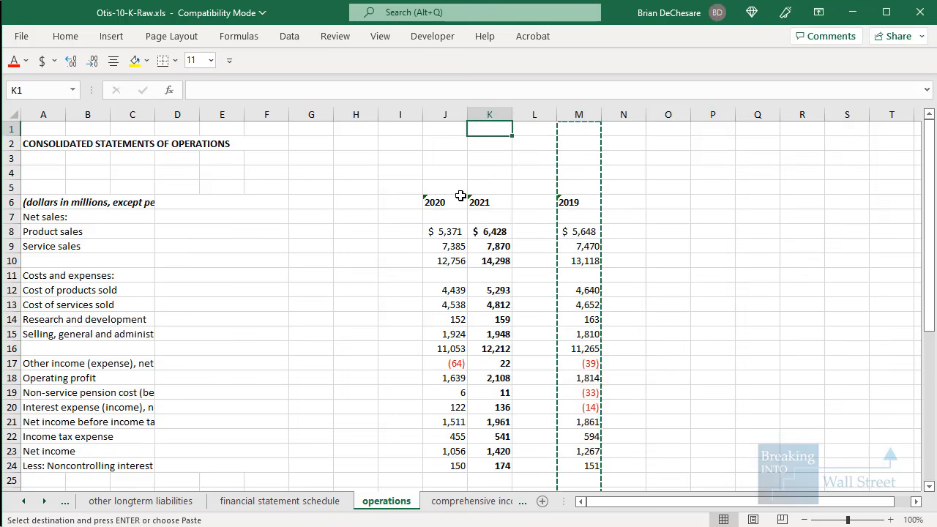
pyautogui.press('Left')
pyautogui.press('Left')
pyautogui.press('Left')
pyautogui.press('Right')
pyautogui.hotkey('ctrl', 'space')
pyautogui.hotkey('ctrl', 'v')
# Delete the empty columns G and H in front of the 2019 figures
pyautogui.press('Left')
pyautogui.press('Left')
pyautogui.hotkey('ctrl', 'space')
pyautogui.hotkey('shift', 'Right')
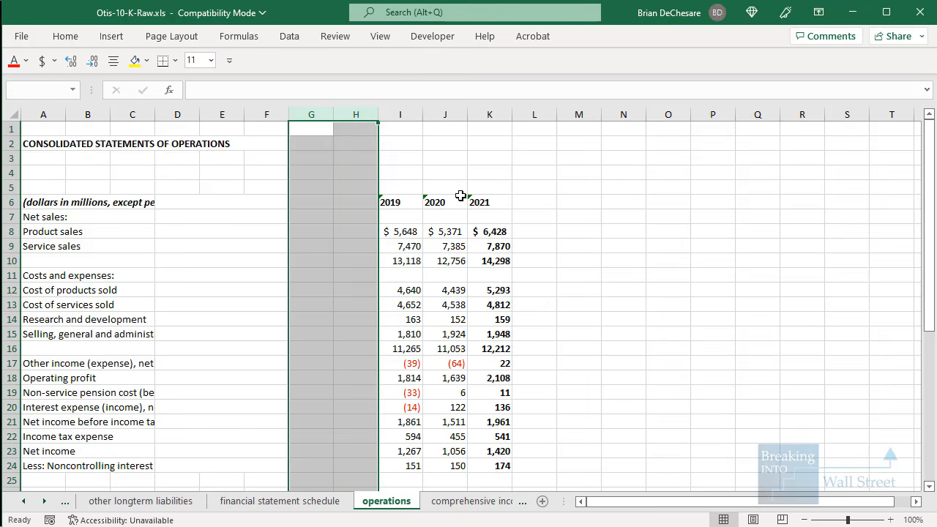
pyautogui.hotkey('alt', 'e')
pyautogui.press('d')
pyautogui.press('Left')
pyautogui.press('Left')
pyautogui.press('Down')
pyautogui.press('Down')
pyautogui.press('Down')
pyautogui.press('Down')
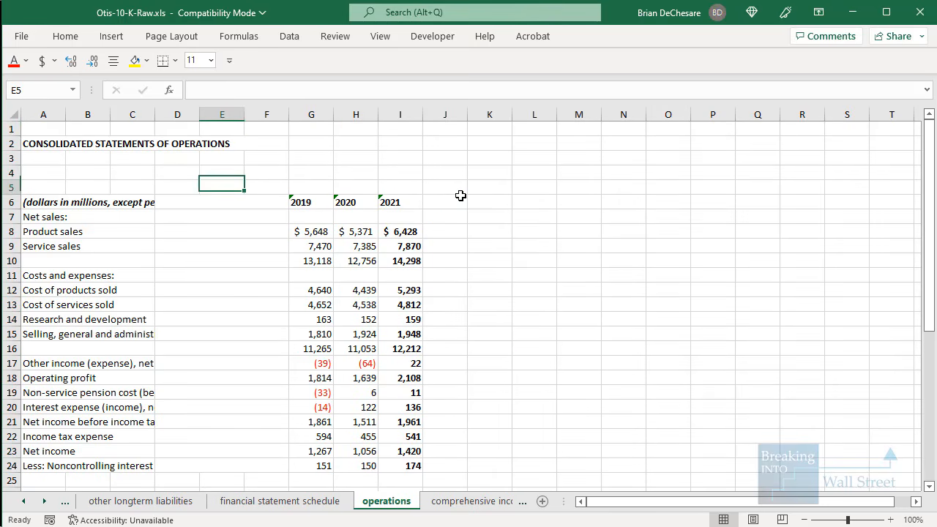
# Examine the operations statement's sales, cost, other income, pension, interest and tax lines to decide which rows the model needs
pyautogui.scroll(-1, 114, 190)
pyautogui.moveTo(90, 189); pyautogui.dragTo(98, 203)
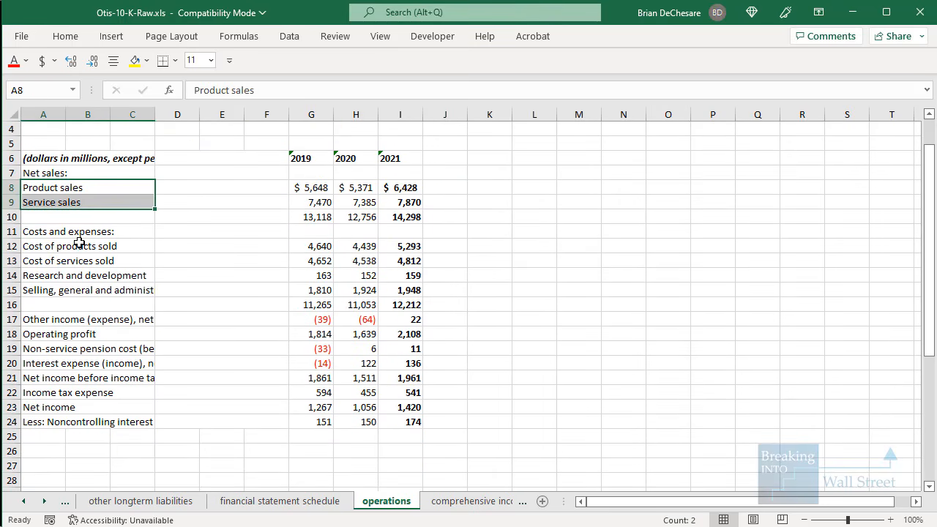
pyautogui.moveTo(79, 246); pyautogui.dragTo(401, 262)
pyautogui.scroll(-1, 177, 328)
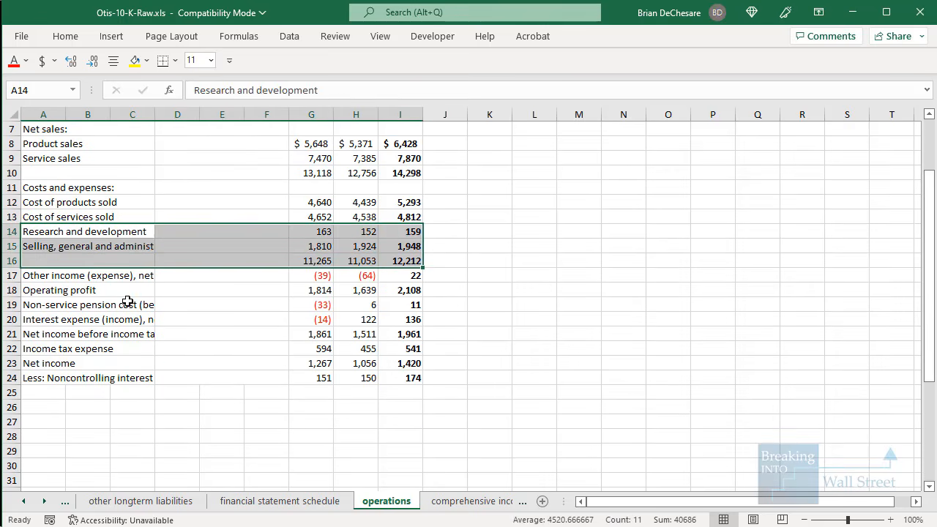
pyautogui.click(127, 301)
pyautogui.moveTo(146, 276); pyautogui.dragTo(409, 273)
pyautogui.moveTo(109, 293); pyautogui.dragTo(404, 339)
pyautogui.click(358, 322)
pyautogui.moveTo(110, 320); pyautogui.dragTo(378, 382)
# Try to autofit the width of label columns A to F on the operations sheet
pyautogui.click(135, 331)
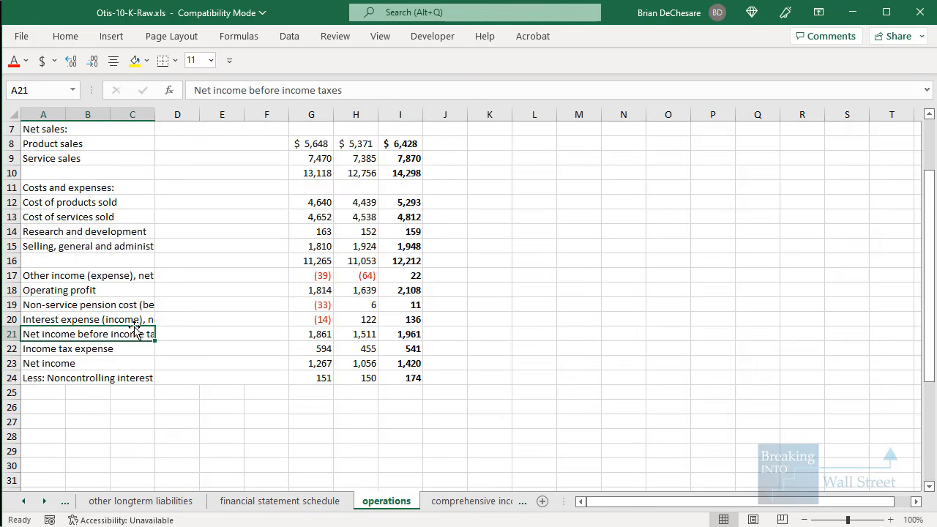
pyautogui.hotkey('ctrl', 'space')
pyautogui.hotkey('alt', 'o')
pyautogui.press('c')
pyautogui.press('a')
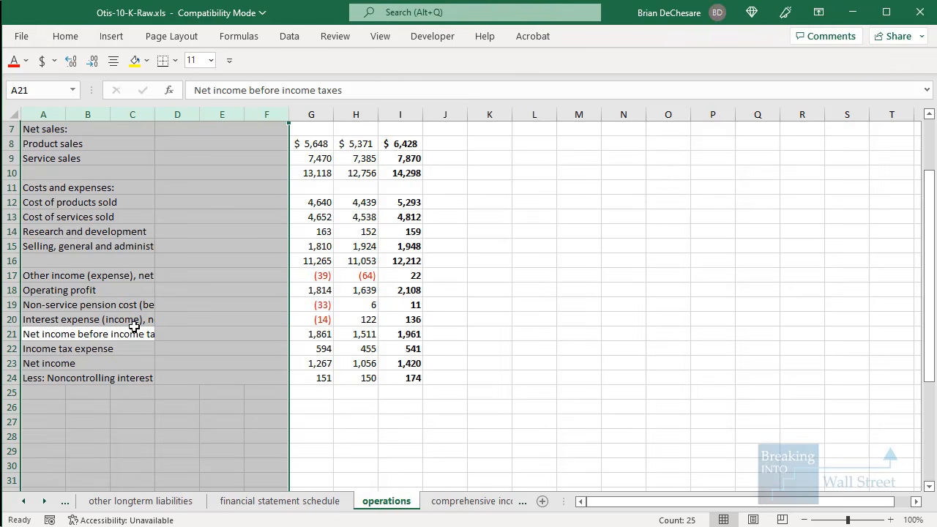
# Unmerge all cells in columns A to F, which hold the line item labels
pyautogui.scroll(2, 175, 294)
pyautogui.click(203, 266)
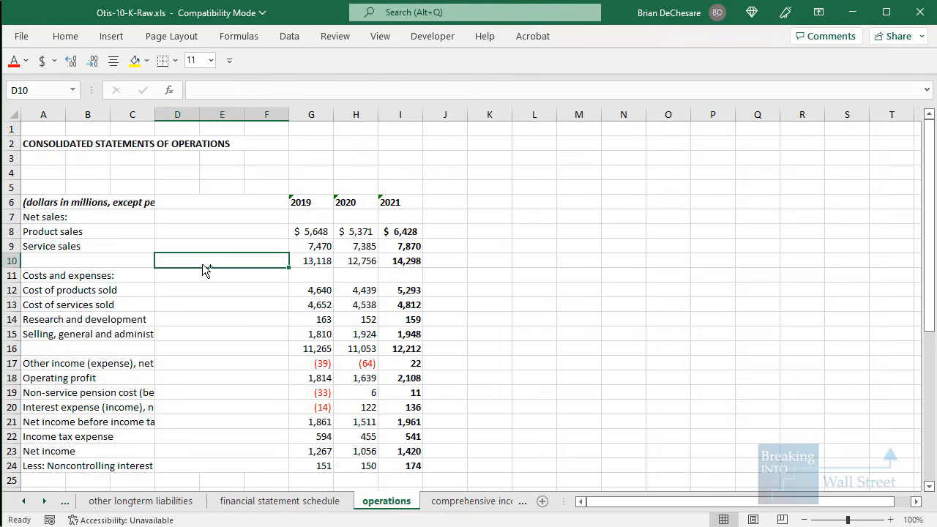
pyautogui.hotkey('ctrl', 'a')
pyautogui.press('Left')
pyautogui.hotkey('ctrl', 'space')
pyautogui.hotkey('ctrl', '1')
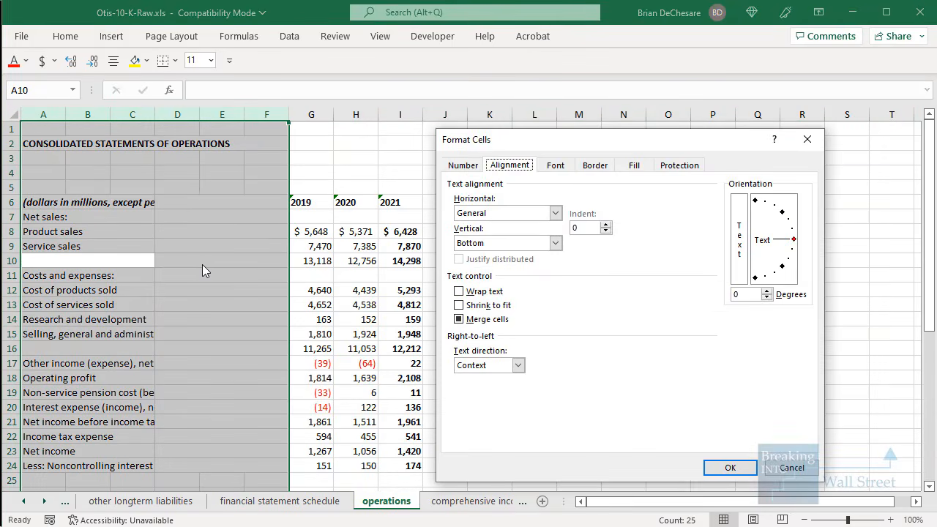
pyautogui.hotkey('alt', 'm')
pyautogui.press('Return')
pyautogui.press('Right')
pyautogui.press('Left')
pyautogui.press('Up')
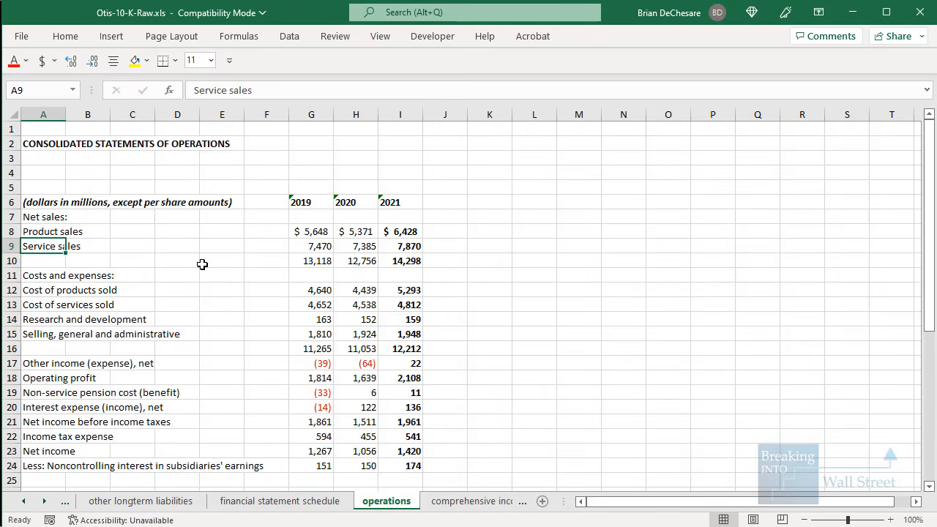
# Switch to the blank Otis case study workbook and enter the labels Products:, Services: and Total Revenue: in B4 to B6
pyautogui.click(293, 246)
pyautogui.click(316, 231)
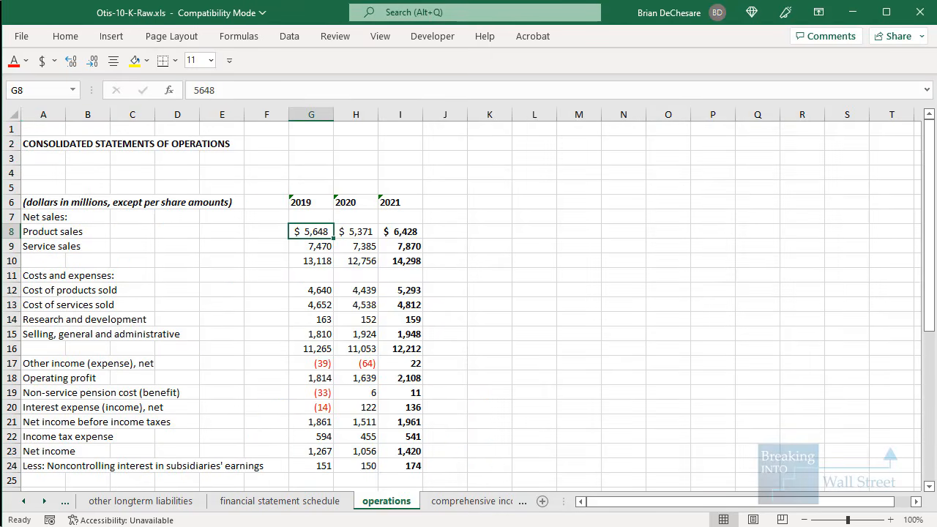
pyautogui.hotkey('alt', 'Tab')
pyautogui.write('Products:')
pyautogui.hotkey('ctrl', 'Return')
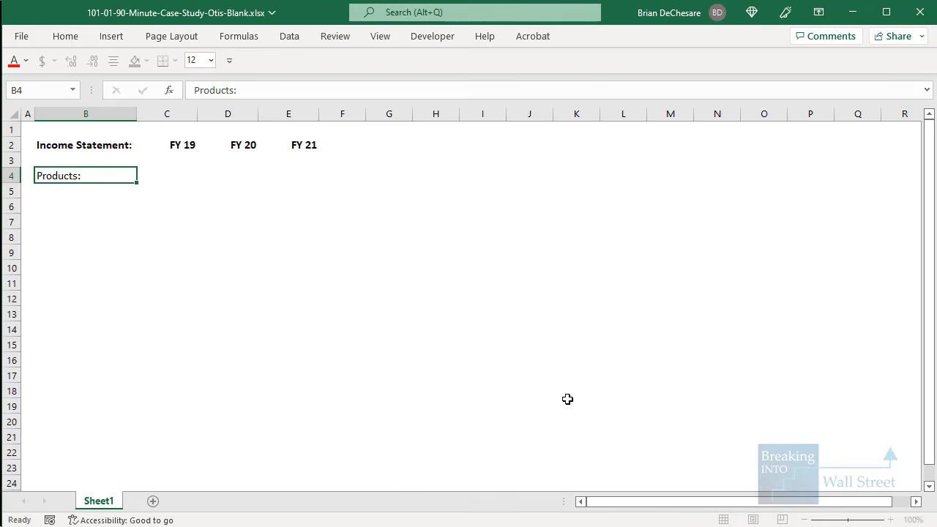
pyautogui.press('Down')
pyautogui.write('Services:')
pyautogui.press('Return')
pyautogui.write('Total')
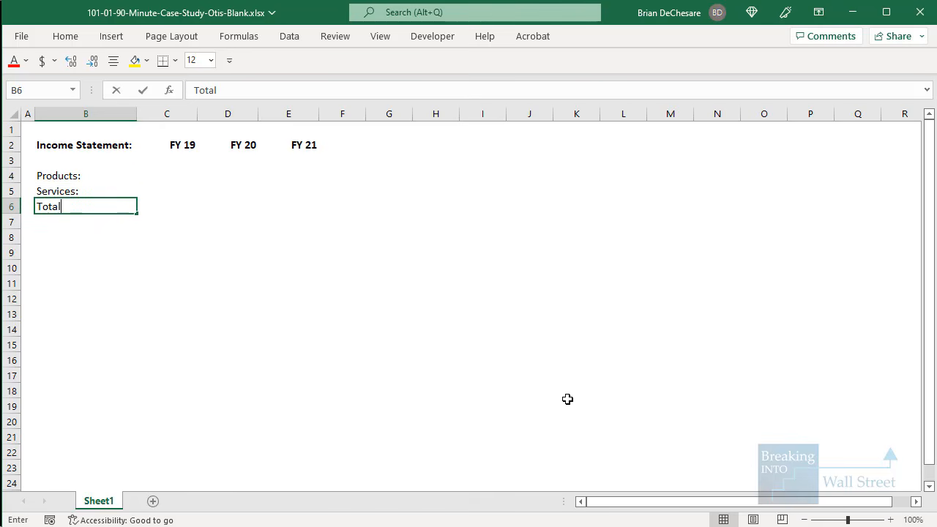
pyautogui.write(' Revenue:')
pyautogui.press('Return')
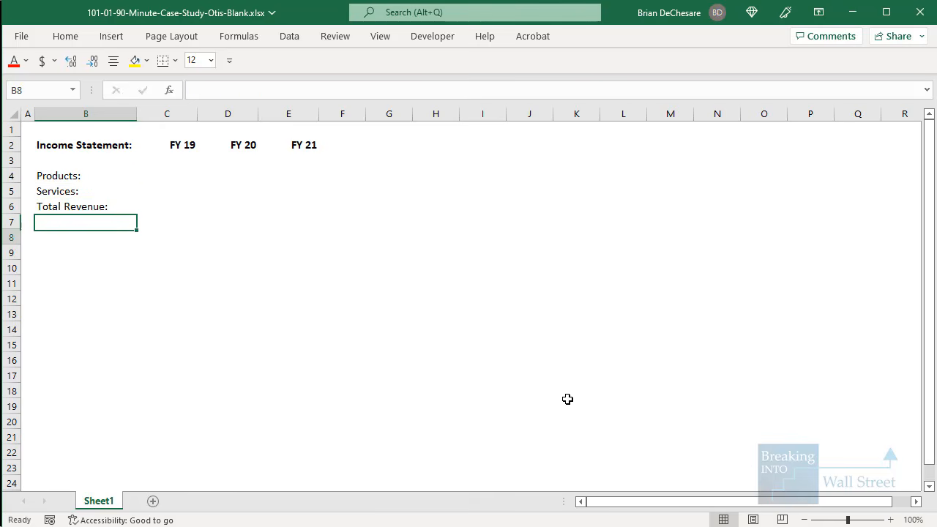
# Leave row 7 blank and enter the labels Cost of Products:, Cost of Services: and Operating Expenses: in B8 to B10
pyautogui.press('Return')
pyautogui.write('Cost of Products')
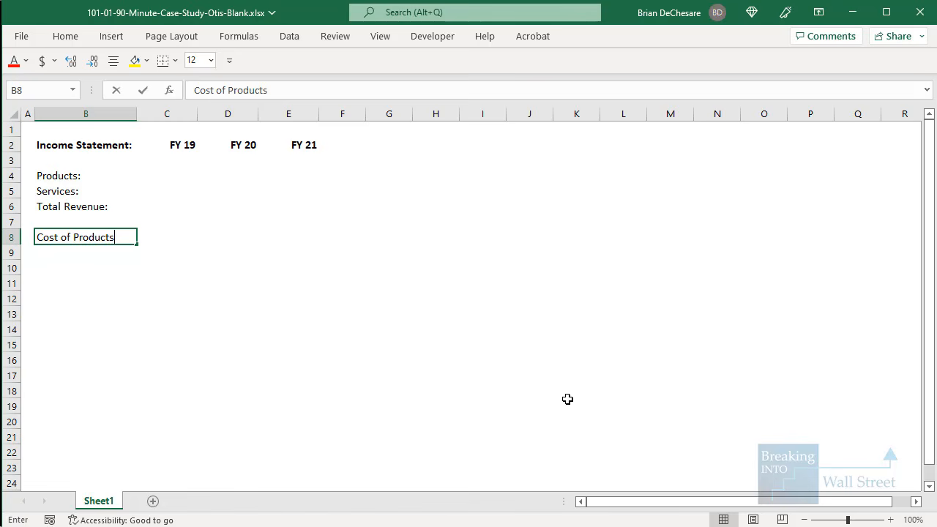
pyautogui.write(':')
pyautogui.press('Return')
pyautogui.write('Cost of Services')
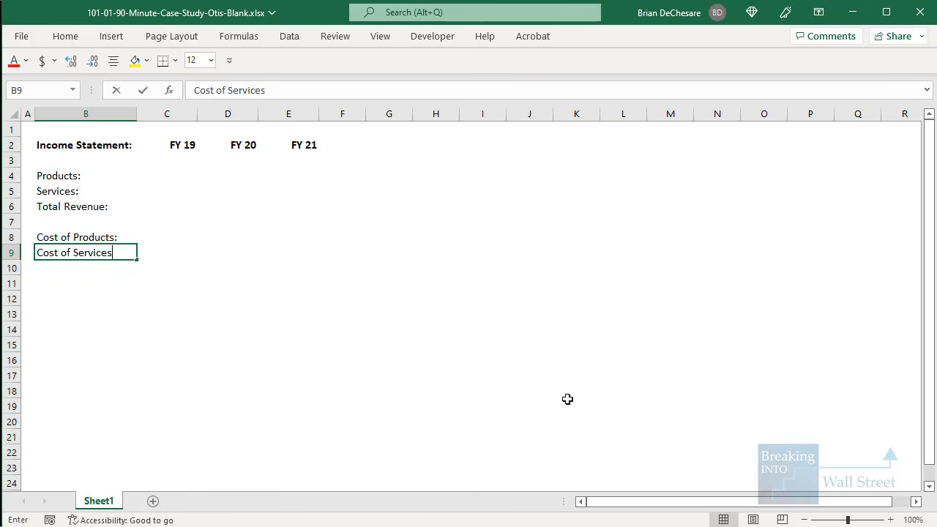
pyautogui.write(':')
pyautogui.press('Return')
pyautogui.write('Operating E')
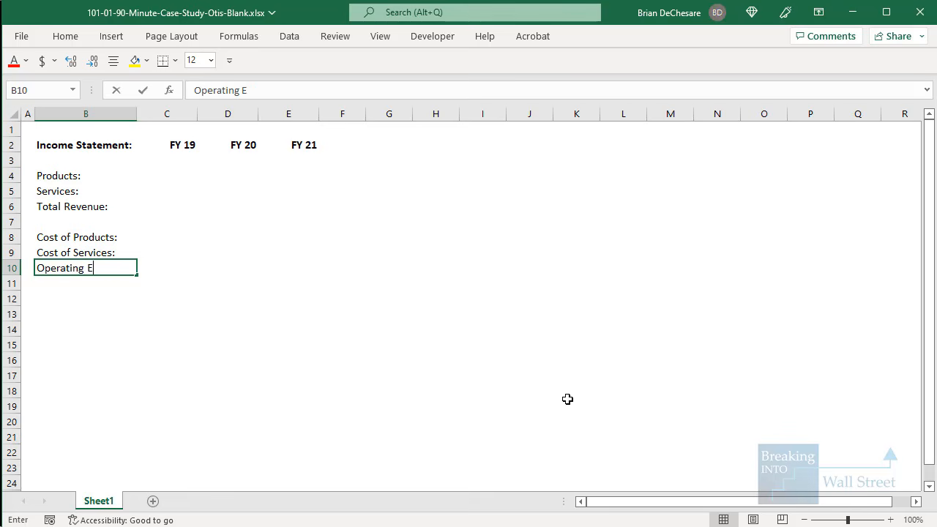
pyautogui.press('Return')
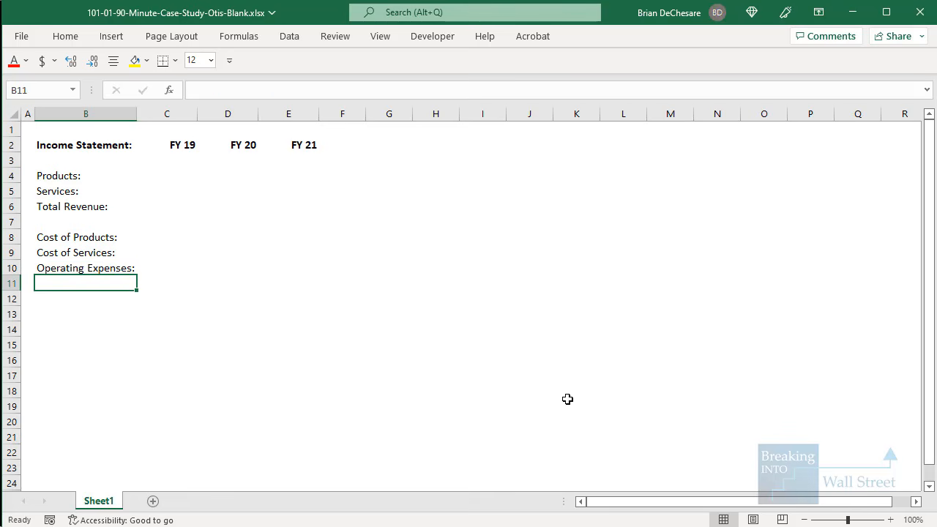
# Label B11 Operating Income: in bold and B13 Other Income / (Expense): in regular text
pyautogui.write('Operating income')
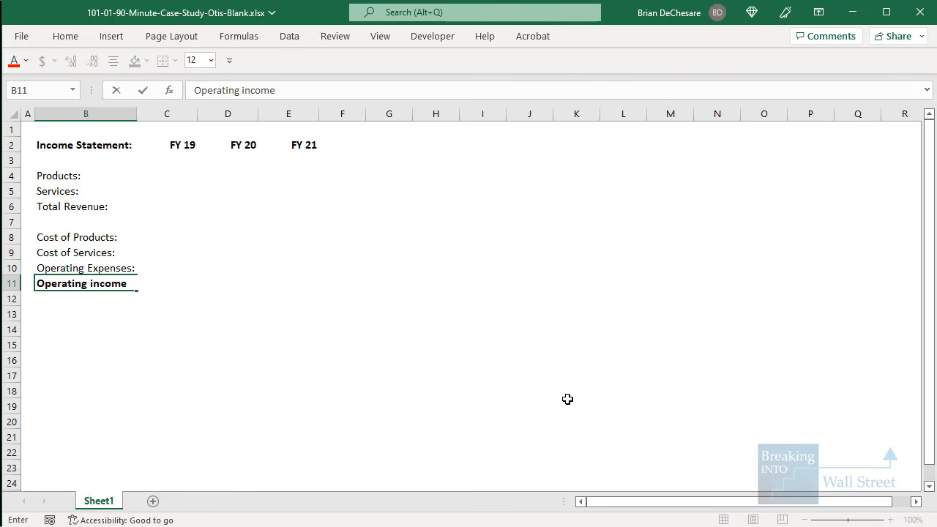
pyautogui.press('F2')
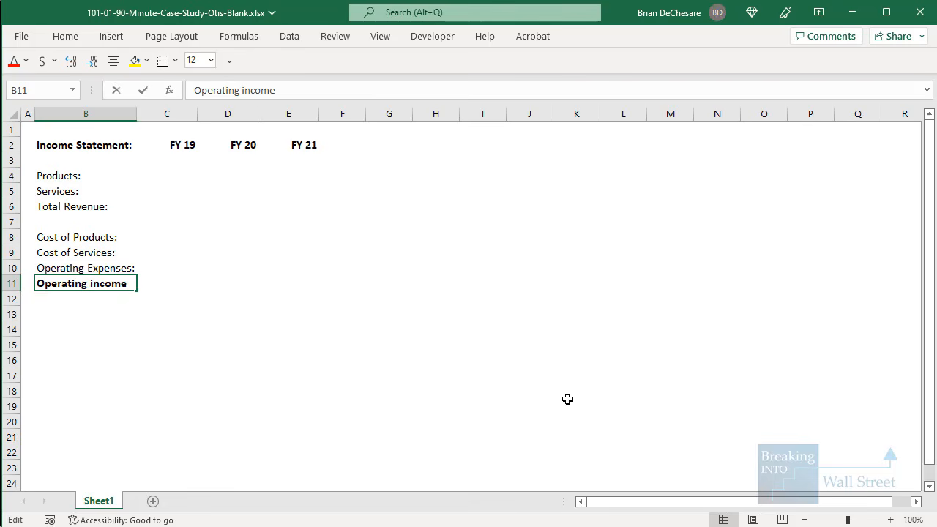
pyautogui.hotkey('ctrl', 'shift', 'Left')
pyautogui.write('Income:')
pyautogui.press('Return')
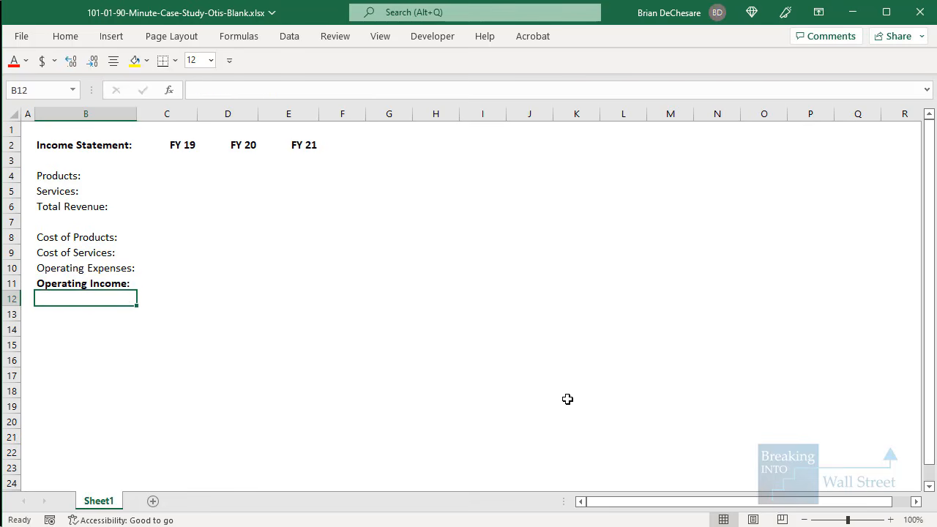
pyautogui.press('Return')
pyautogui.write('Other Income / ')
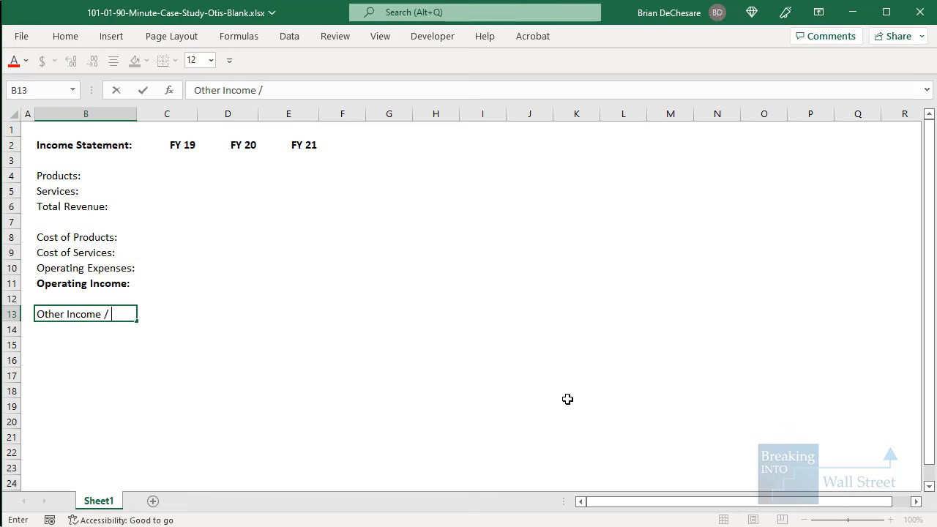
pyautogui.write('(Expense):')
pyautogui.press('Return')
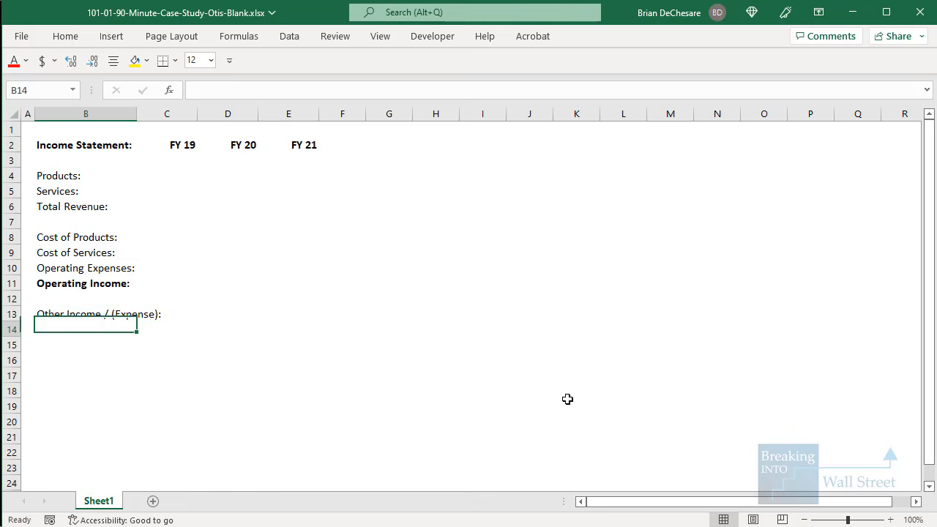
# Check the non-operating items in the 10-K workbook, and label the model's B14 Non-Service Pension Expense: and B15 Interest Income / (Expense):
pyautogui.hotkey('alt', 'Tab')
pyautogui.scroll(-1, 281, 437)
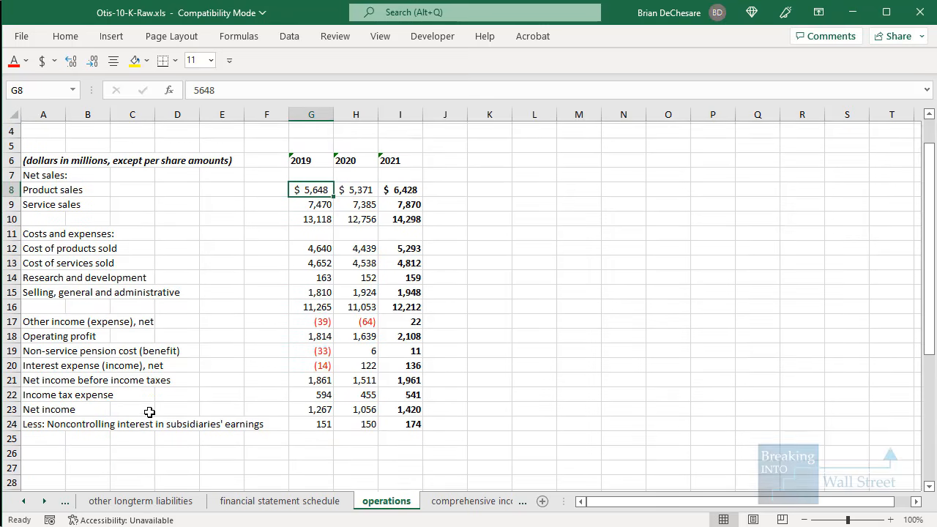
pyautogui.moveTo(44, 363); pyautogui.dragTo(400, 371)
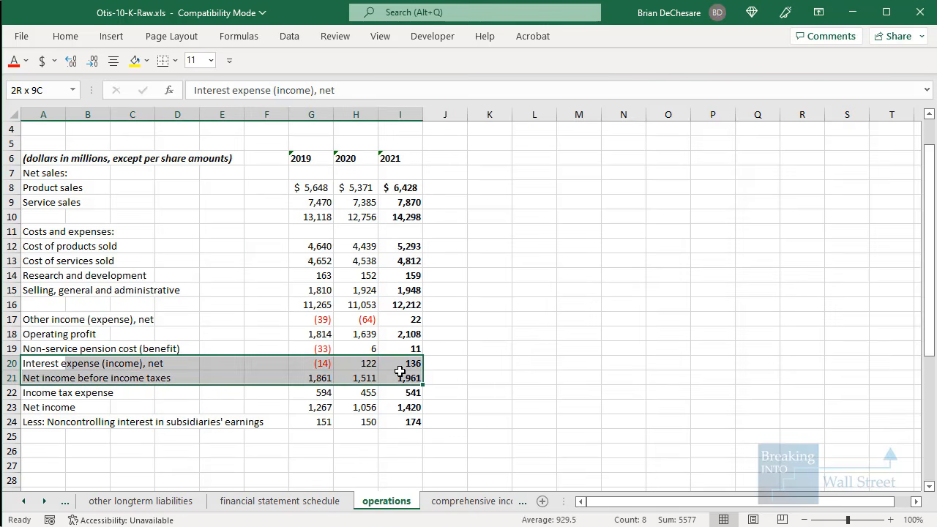
pyautogui.click(95, 325)
pyautogui.moveTo(51, 349); pyautogui.dragTo(412, 372)
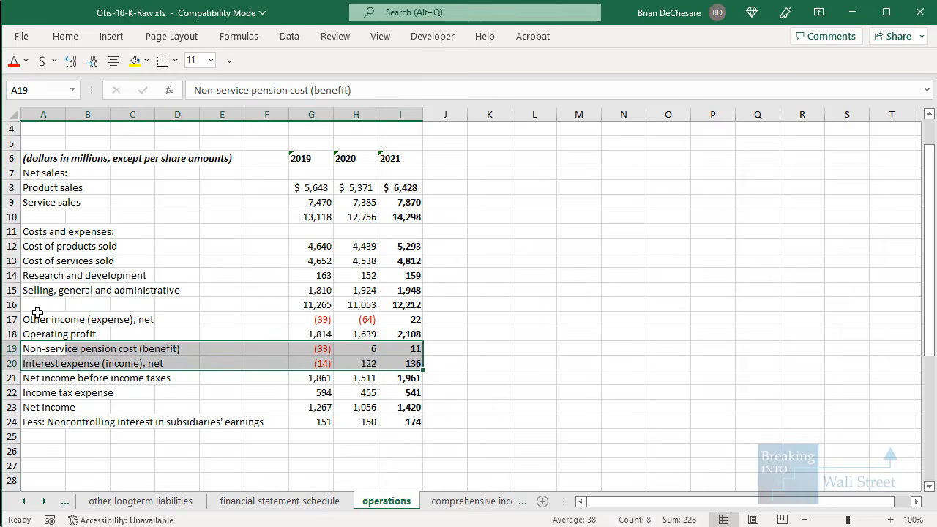
pyautogui.moveTo(38, 313); pyautogui.dragTo(407, 321)
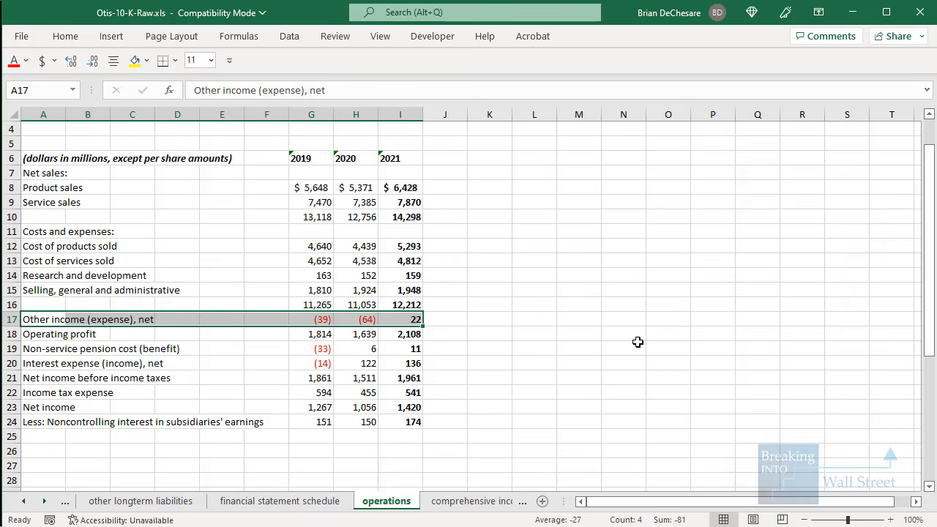
pyautogui.hotkey('alt', 'Tab')
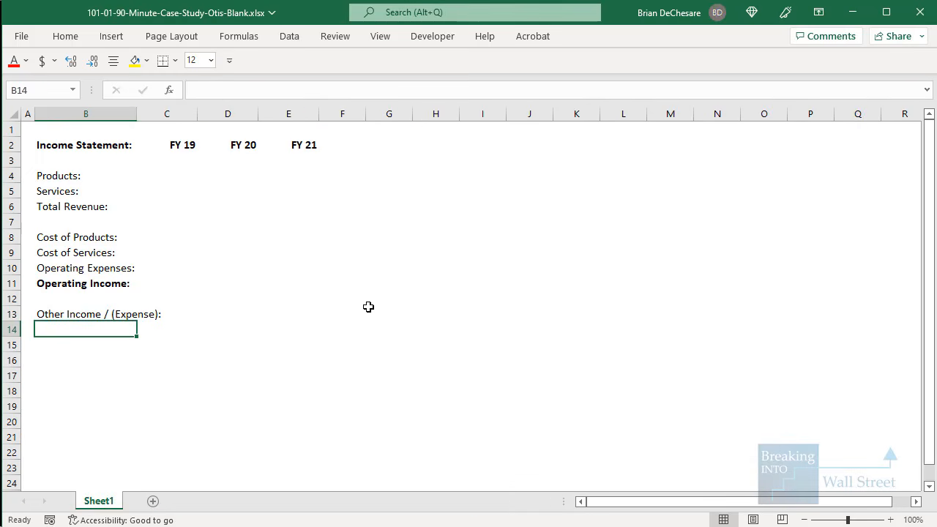
pyautogui.write('Non-Service Pension Expe')
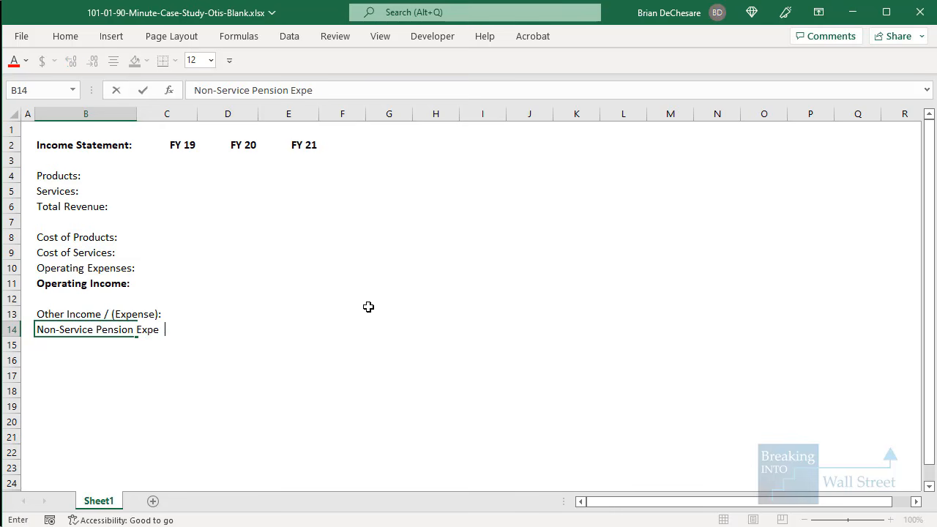
pyautogui.write('nse:')
pyautogui.press('Return')
pyautogui.write('Interest Income / (Expense):')
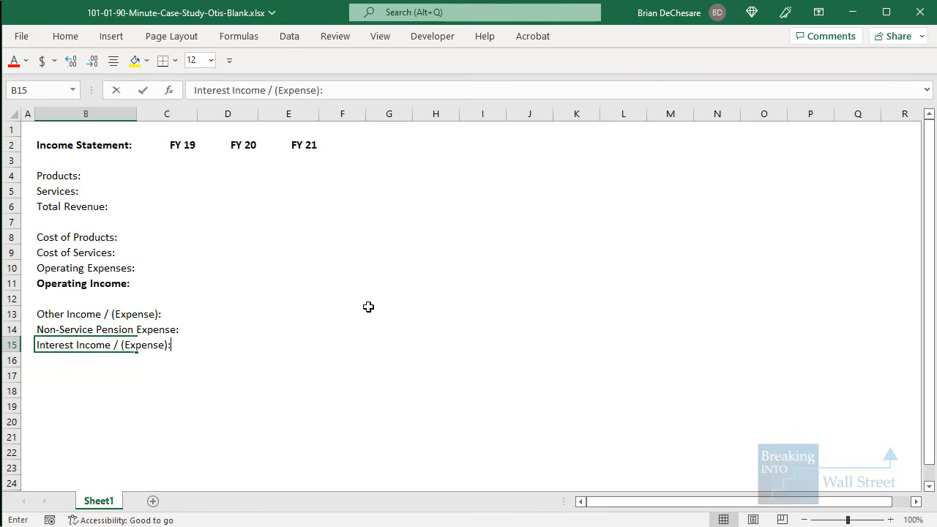
# Label B16 Pre-Tax Income: in bold and B18 Income Taxes: in regular text
pyautogui.press('Return')
pyautogui.write('Pr')
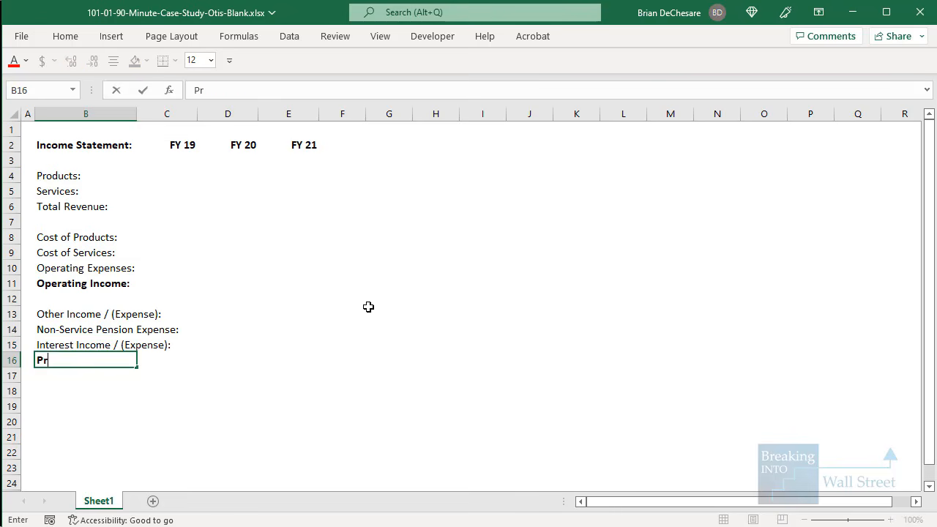
pyautogui.write('e-Tax Income:')
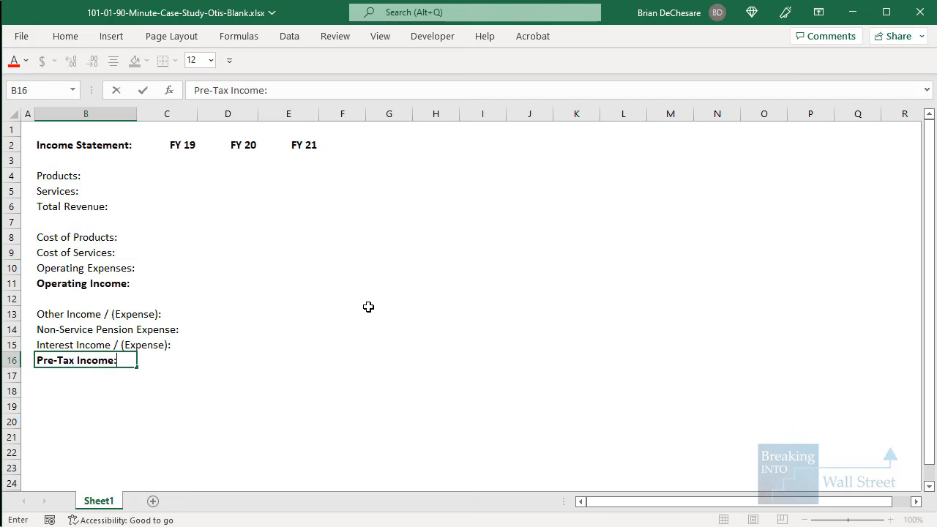
pyautogui.press('Return')
pyautogui.press('Return')
pyautogui.write('Income Taxes')
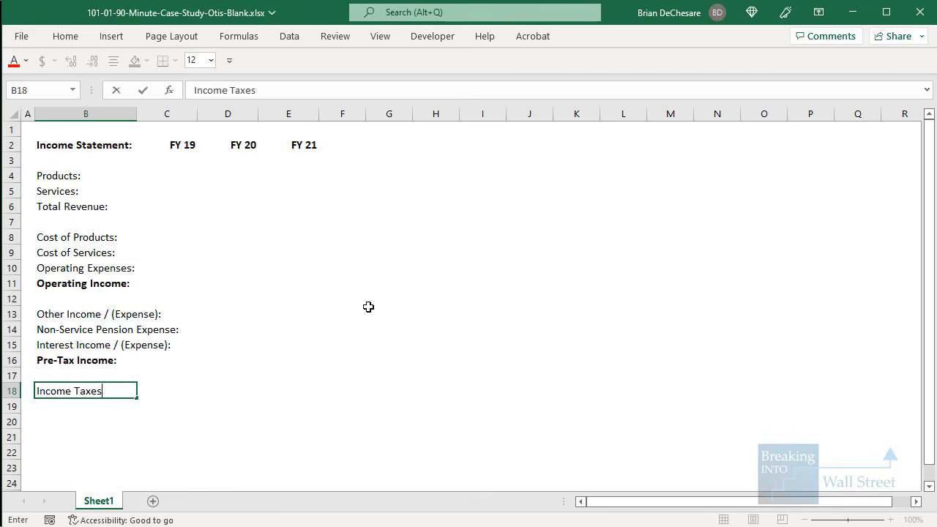
pyautogui.write(':')
pyautogui.press('Return')
# Enter the labels Net Income: in bold in B20, (-) NCI Net Income: in B21 and Net Income to Parent: in bold in B22
pyautogui.press('Return')
pyautogui.write('a')
pyautogui.press('BackSpace')
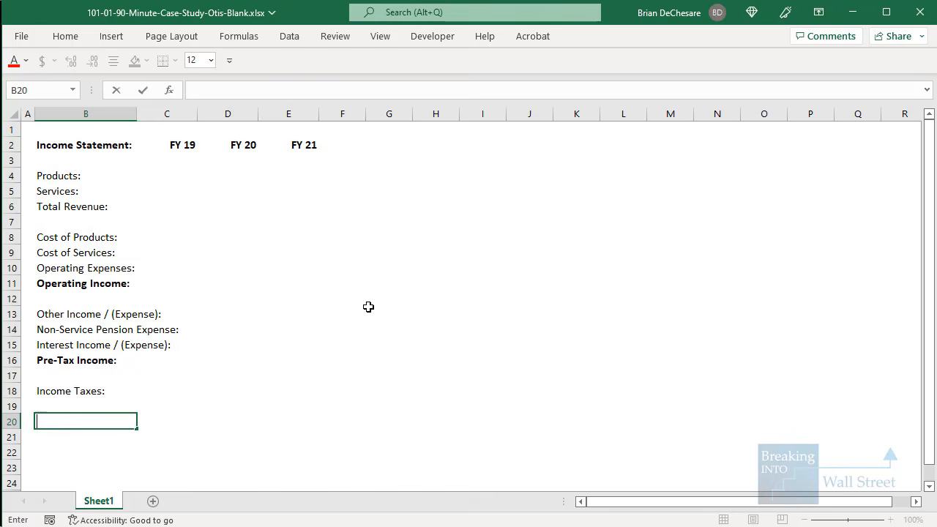
pyautogui.write('Net Income:')
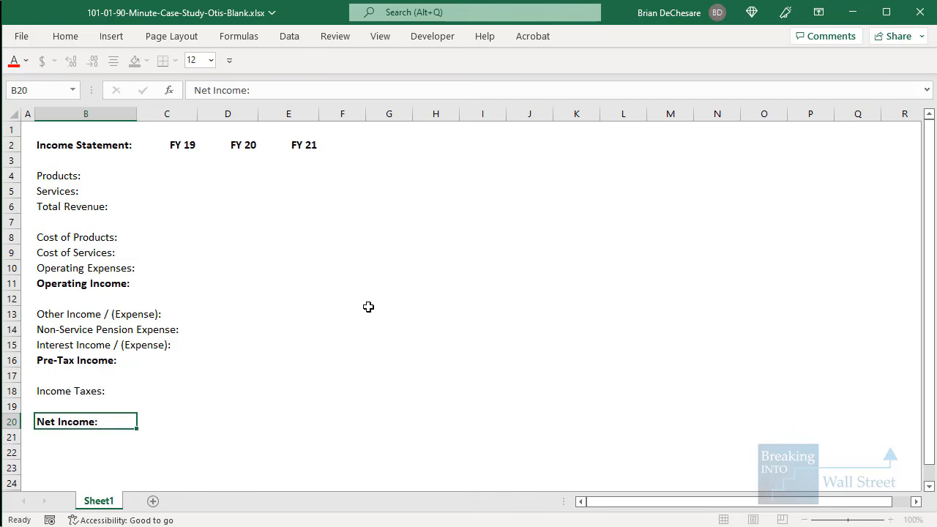
pyautogui.press('Return')
pyautogui.write('(-) ')
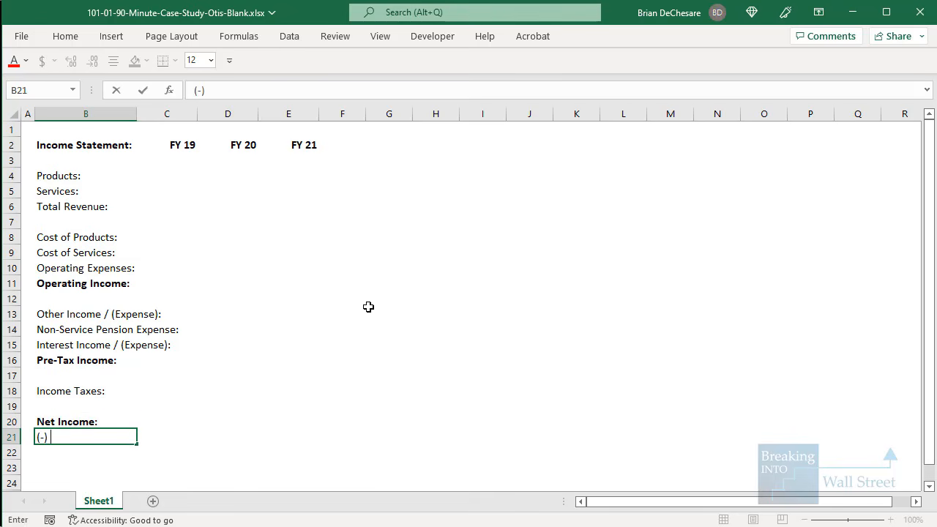
pyautogui.write('NCI Net Income:')
pyautogui.press('Return')
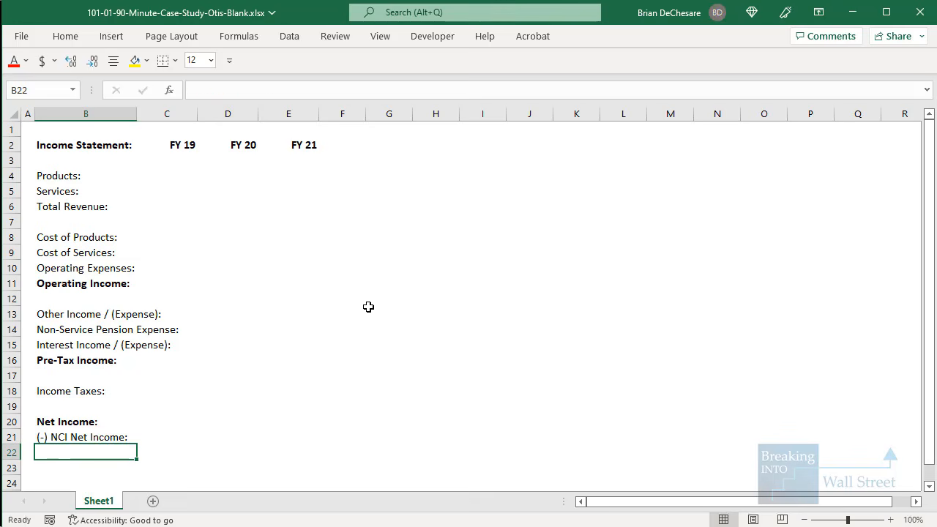
pyautogui.write('Net Incom')
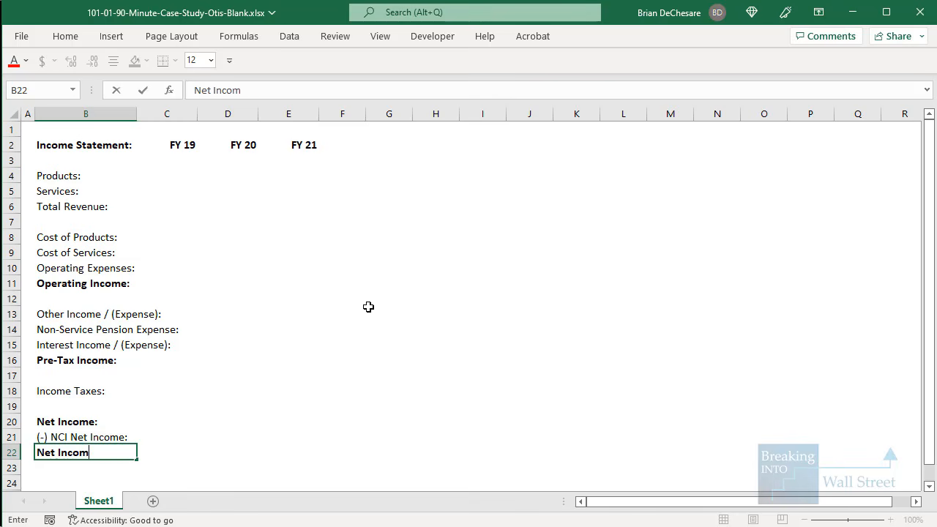
pyautogui.write('e to Parent:')
# Indent the NCI Net Income label in B21 and the three non-operating item labels in B13:B15 by one level
pyautogui.press('Up')
pyautogui.hotkey('alt', 'h')
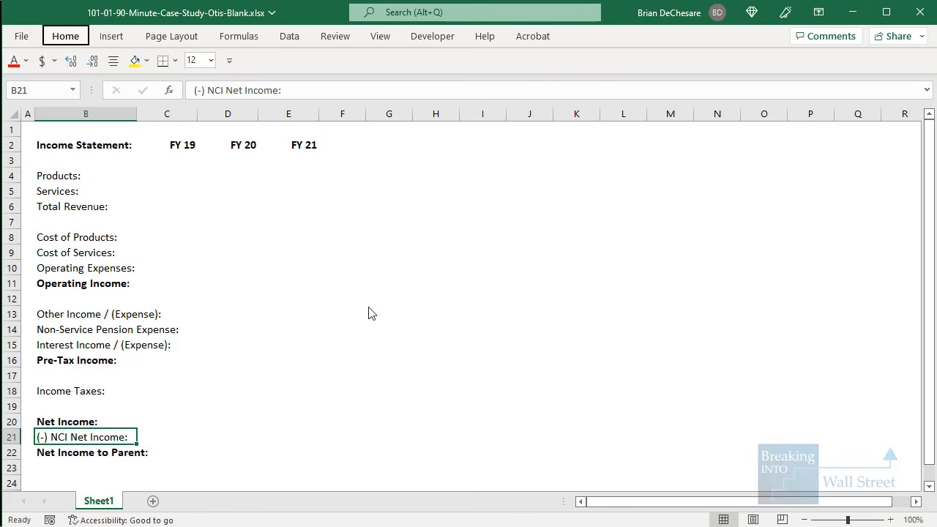
pyautogui.press('6')
pyautogui.press('Up')
pyautogui.press('Up')
pyautogui.press('Up')
pyautogui.press('Up')
pyautogui.press('Up')
pyautogui.press('Up')
pyautogui.press('Up')
pyautogui.press('Up')
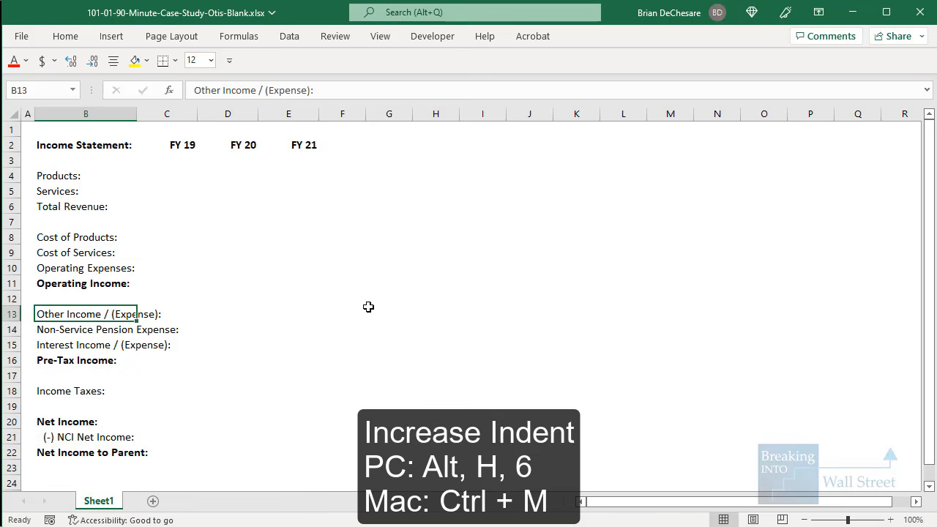
pyautogui.hotkey('shift', 'Down')
pyautogui.hotkey('shift', 'Down')
pyautogui.hotkey('alt', 'h')
pyautogui.press('6')
# Indent the cost and expense labels in B8:B10 and the Products and Services labels in B4:B5 by one level
pyautogui.moveTo(65, 235); pyautogui.dragTo(62, 268)
pyautogui.hotkey('alt', 'h')
pyautogui.press('6')
pyautogui.moveTo(73, 181); pyautogui.dragTo(77, 189)
pyautogui.hotkey('alt', 'h')
pyautogui.press('6')
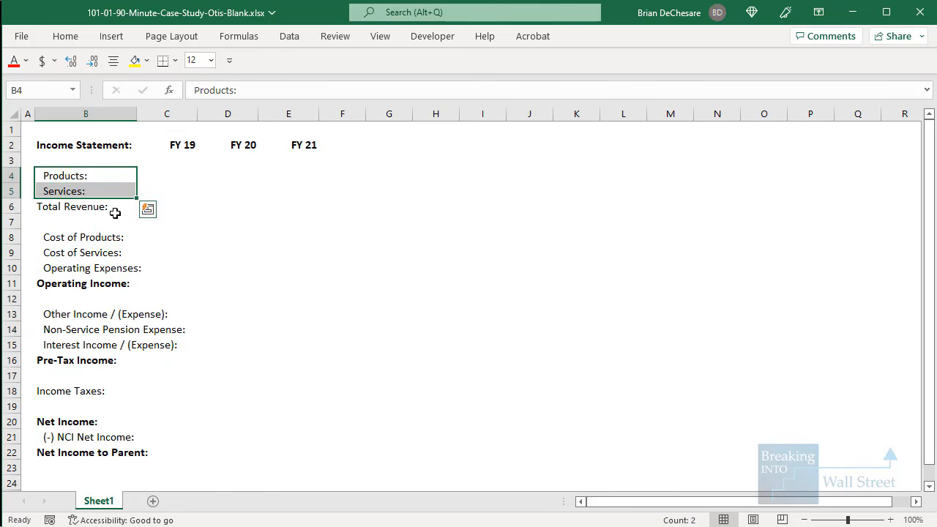
# Bold the Total Revenue label in B6 and add a top border across B6:J6
pyautogui.click(116, 213)
pyautogui.hotkey('ctrl', 'b')
pyautogui.hotkey('shift', 'Right')
pyautogui.hotkey('shift', 'Right')
pyautogui.hotkey('shift', 'Right')
pyautogui.hotkey('shift', 'Right')
pyautogui.hotkey('shift', 'Right')
pyautogui.hotkey('shift', 'Right')
pyautogui.hotkey('shift', 'Right')
pyautogui.hotkey('shift', 'Right')
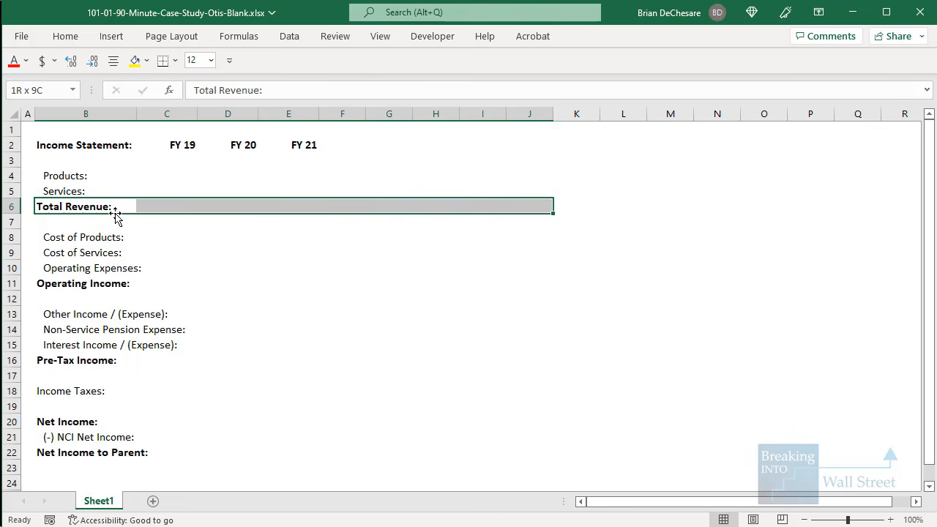
pyautogui.press('alt')
pyautogui.press('7')
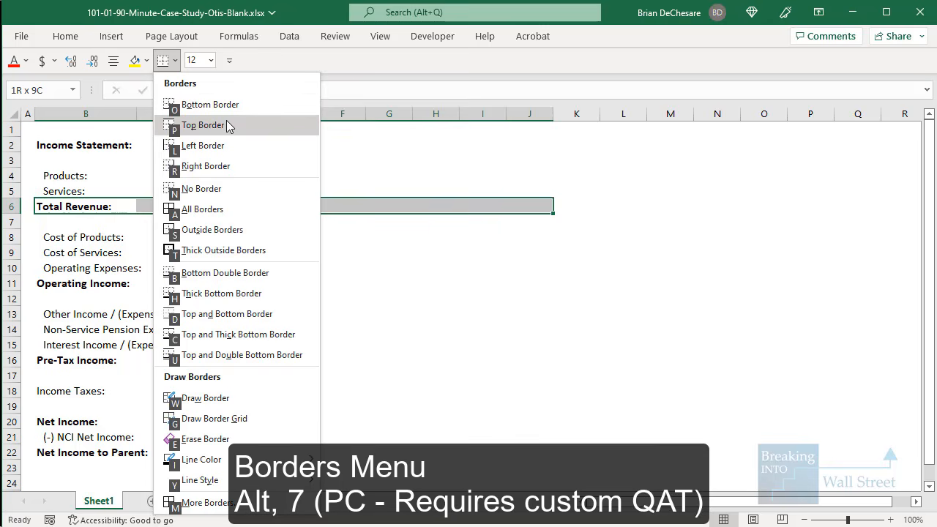
pyautogui.click(227, 126)
# Add a top border across the Operating Income row B11:J11 and the Pre-Tax Income row B16:J16
pyautogui.click(119, 265)
pyautogui.moveTo(79, 286); pyautogui.dragTo(528, 282)
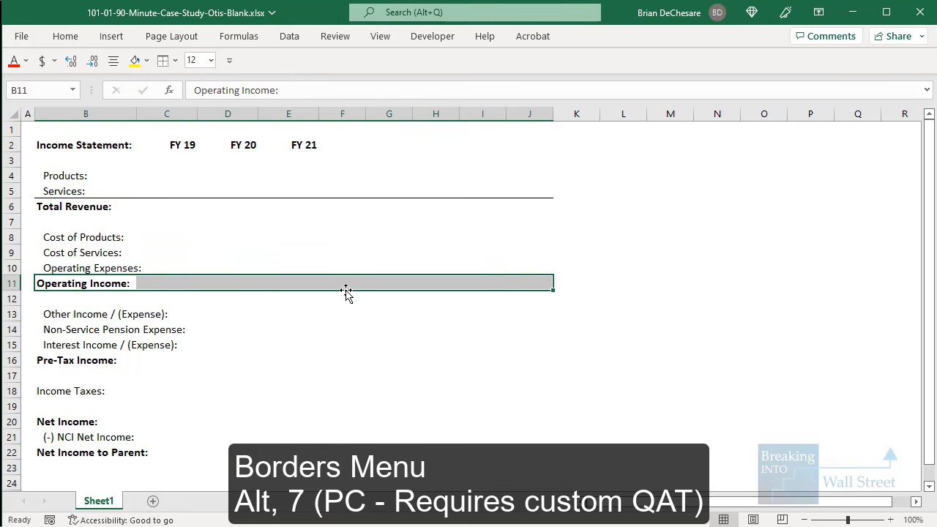
pyautogui.press('F4')
pyautogui.moveTo(43, 360); pyautogui.dragTo(521, 359)
pyautogui.hotkey('ctrl', '1')
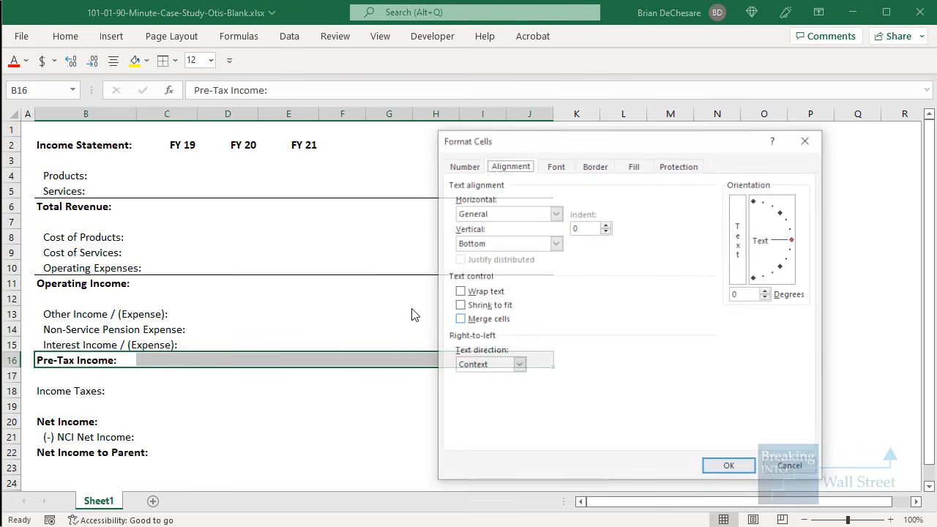
pyautogui.click(597, 167)
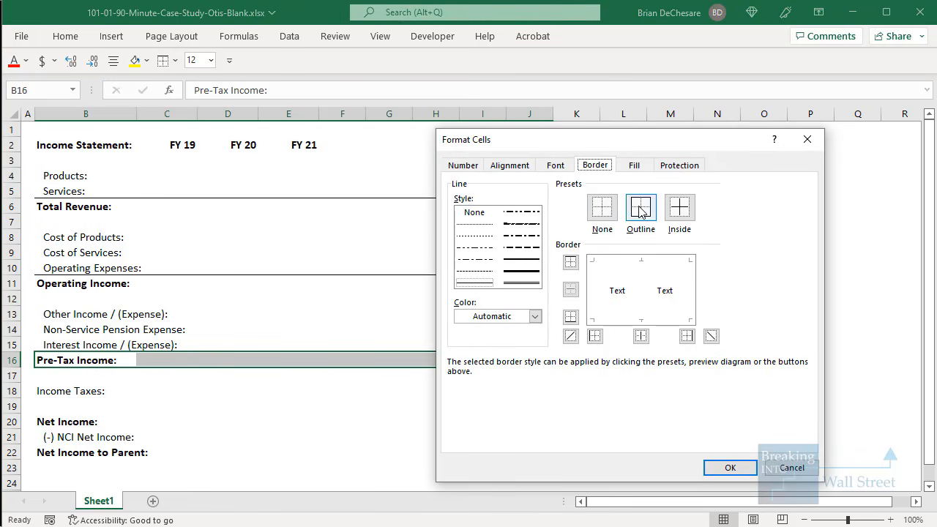
pyautogui.click(570, 261)
pyautogui.click(745, 470)
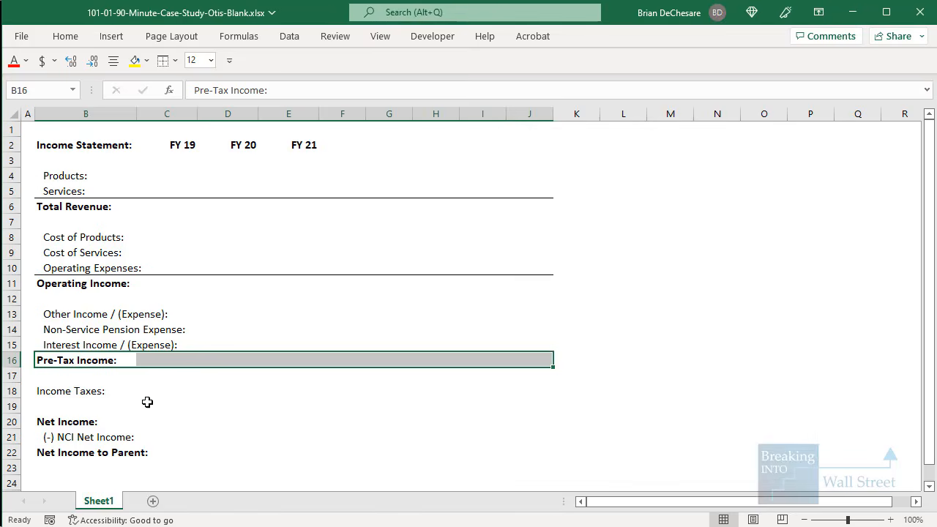
# AutoFit column B to the width of the income statement labels in B2:B22
pyautogui.click(147, 402)
pyautogui.click(88, 437)
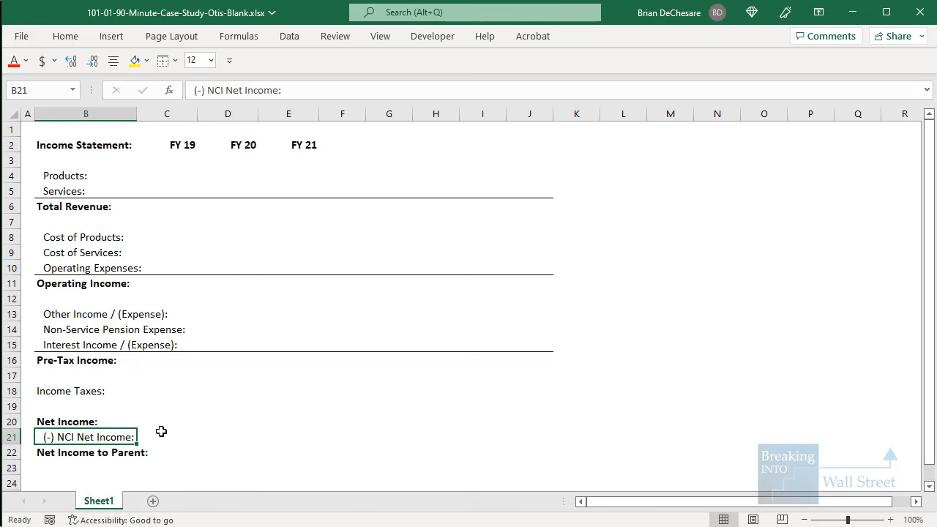
pyautogui.click(189, 164)
pyautogui.moveTo(94, 146); pyautogui.dragTo(74, 452)
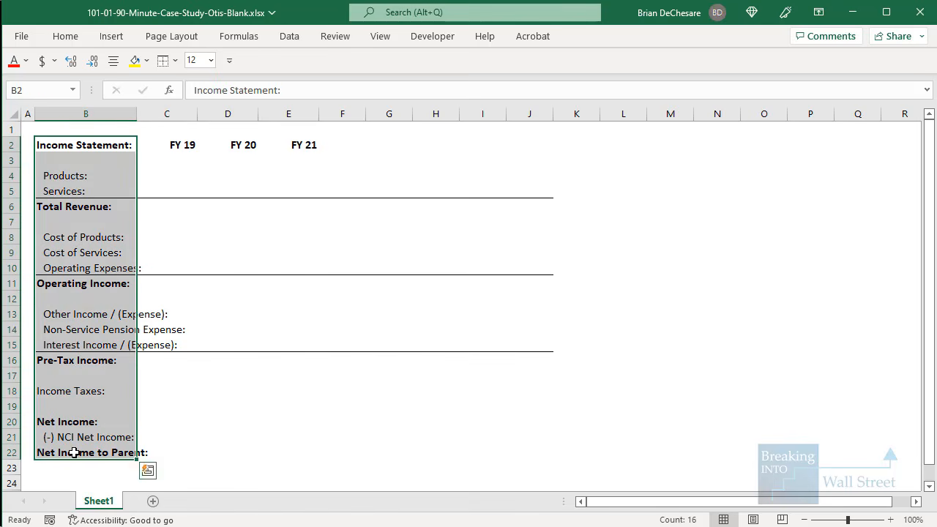
pyautogui.hotkey('alt', 'o')
pyautogui.press('c')
pyautogui.press('a')
# Link C4 to the 2019 product sales in G8 of the operations sheet in Otis-10-K-Raw.xls, using a relative reference
pyautogui.press('Right')
pyautogui.press('Down')
pyautogui.press('Down')
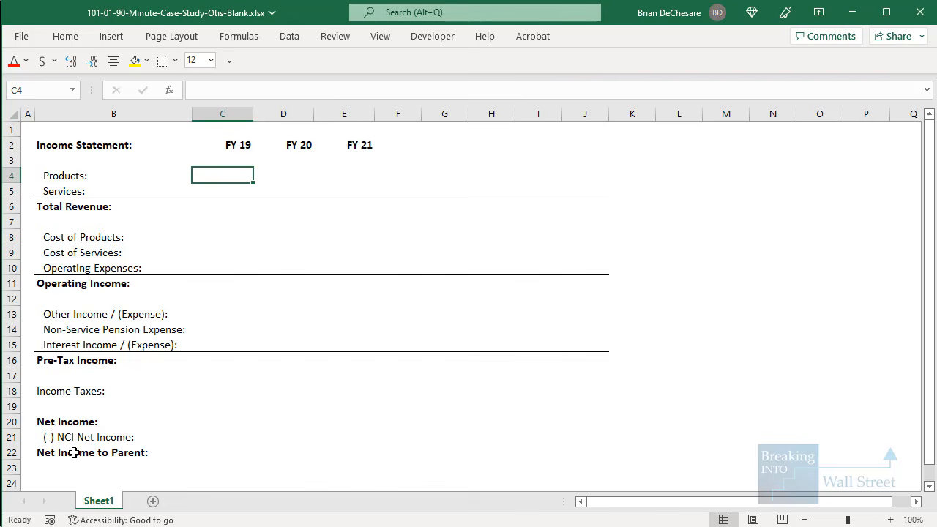
pyautogui.write('=')
pyautogui.hotkey('alt', 'Tab')
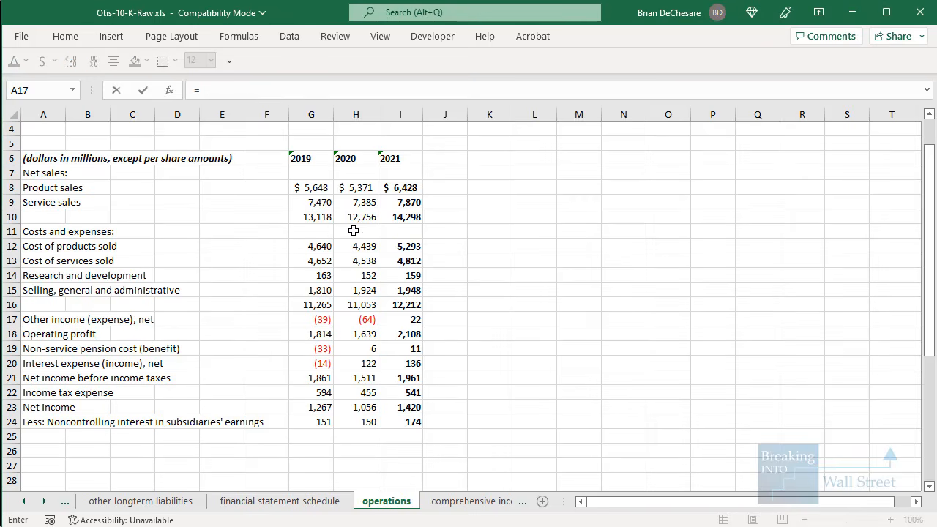
pyautogui.click(321, 190)
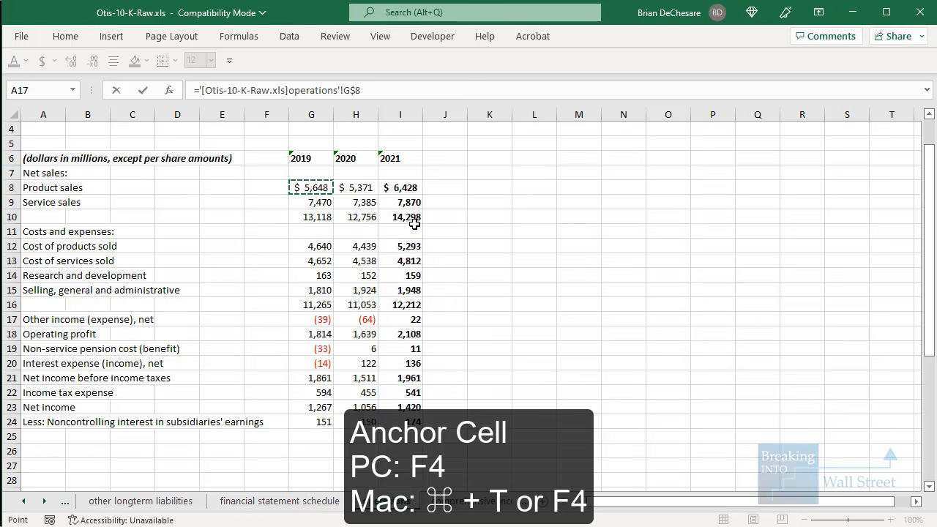
pyautogui.press('F4')
pyautogui.press('F4')
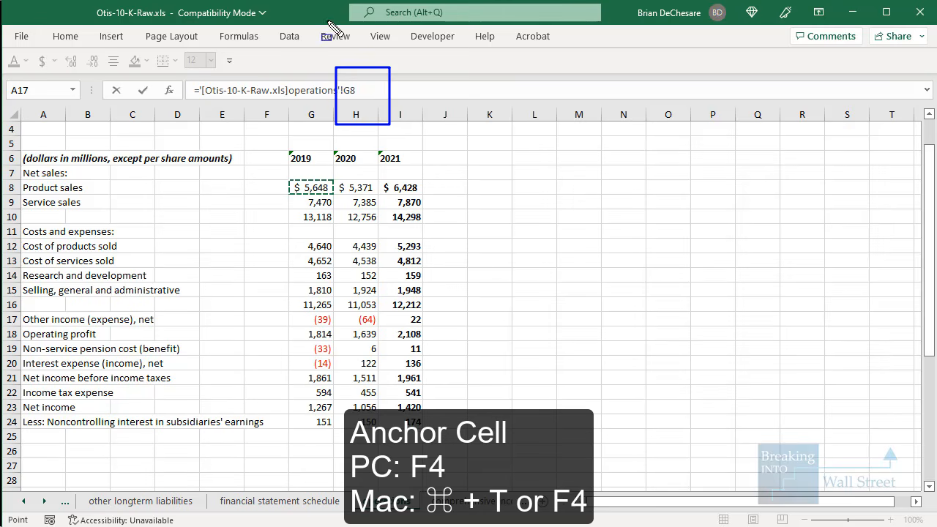
pyautogui.hotkey('ctrl', 'Return')
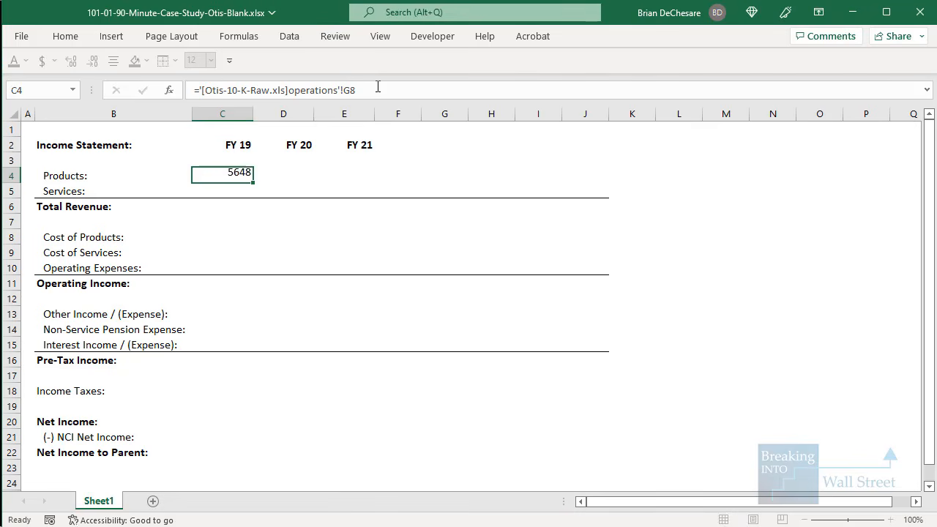
# Copy the C4 link and paste only its formula across C4:E5 for Products and Services in all three years
pyautogui.hotkey('ctrl', 'c')
pyautogui.hotkey('shift', 'Down')
pyautogui.hotkey('shift', 'Right')
pyautogui.hotkey('shift', 'Right')
pyautogui.hotkey('alt', 'e')
pyautogui.press('s')
pyautogui.press('f')
pyautogui.press('Return')
# Sum Products and Services in C6 with =SUM(C4:C5) and fill the Total Revenue formula across to E6
pyautogui.press('Down')
pyautogui.press('Down')
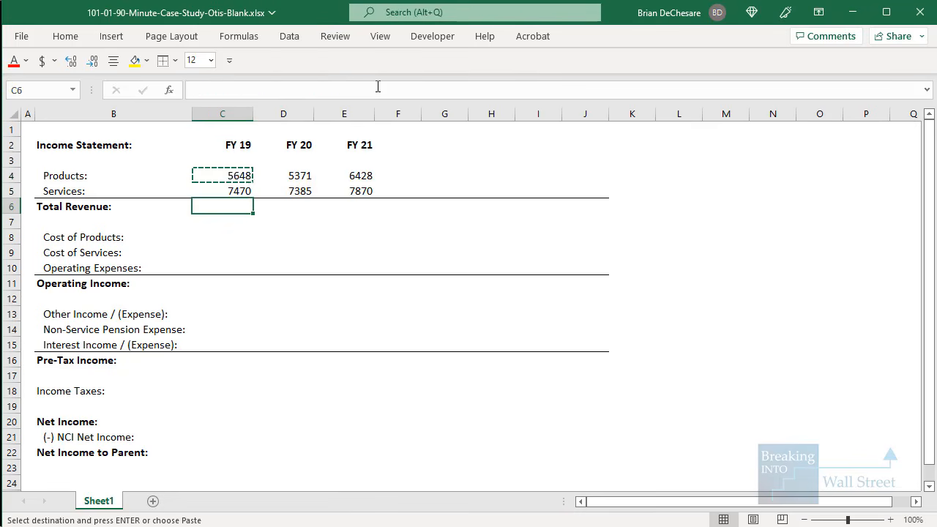
pyautogui.hotkey('alt', '=')
pyautogui.hotkey('ctrl', 'Return')
pyautogui.hotkey('shift', 'Right')
pyautogui.hotkey('shift', 'Right')
pyautogui.hotkey('ctrl', 'r')
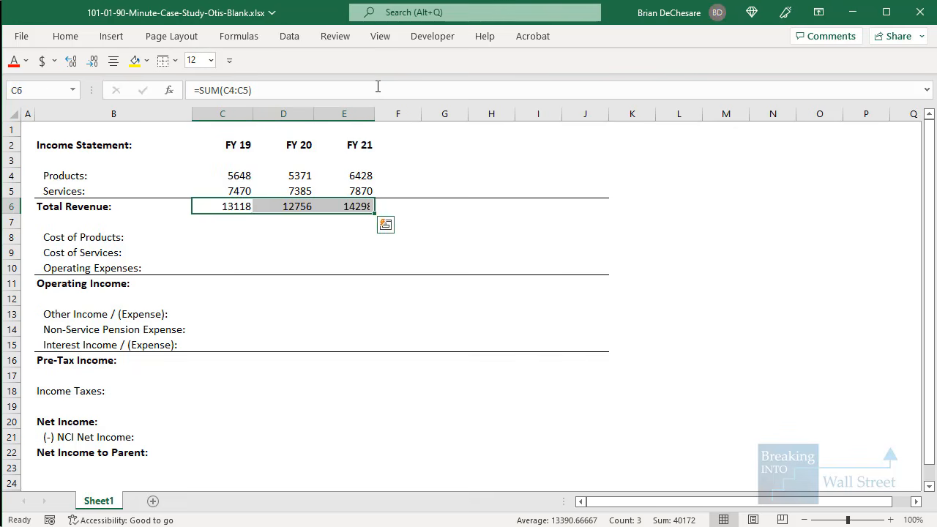
# Link C8 to the negative of the 2019 cost of products sold in G12 of the 10-K operations sheet
pyautogui.press('Down')
pyautogui.press('Down')
pyautogui.write('=')
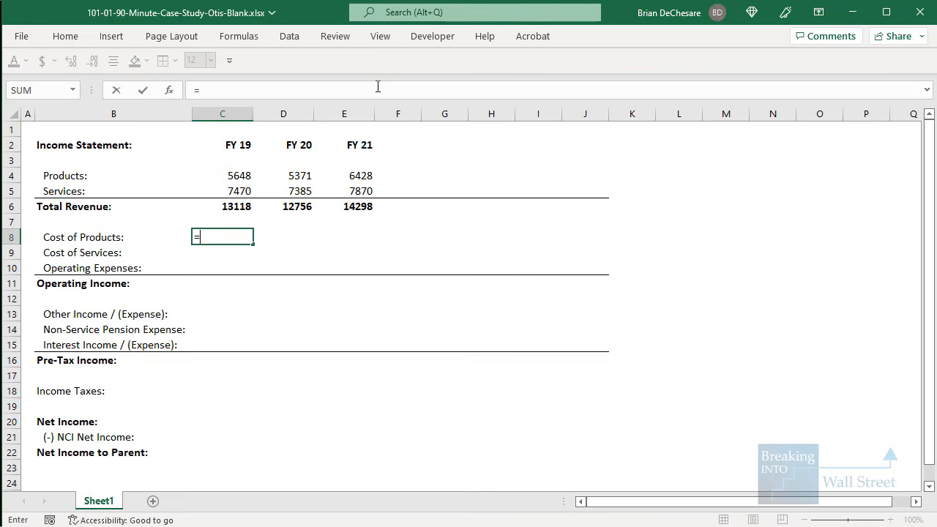
pyautogui.hotkey('ctrl', 'Tab')
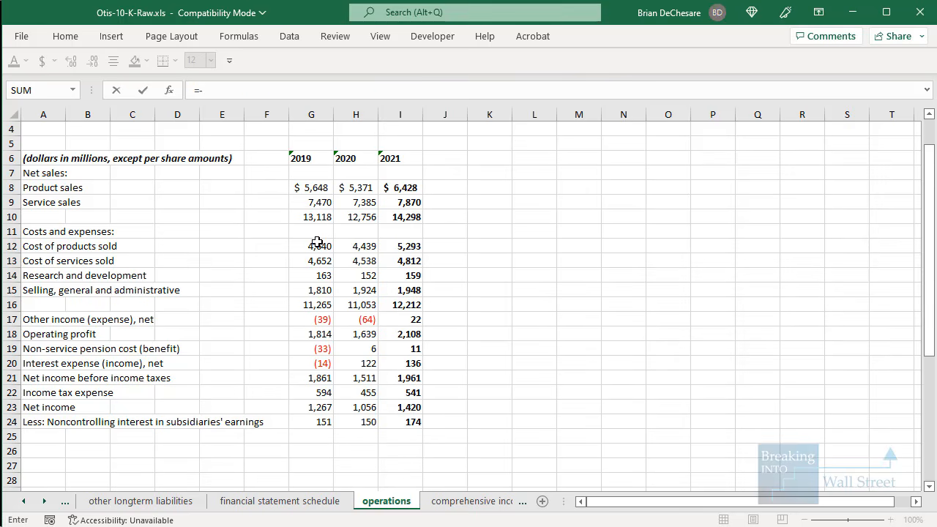
pyautogui.click(316, 242)
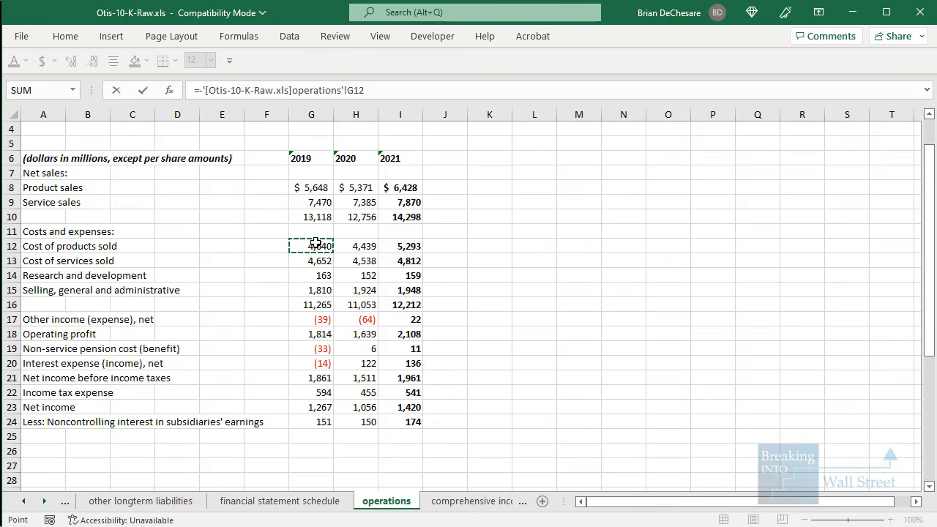
pyautogui.press('Return')
# Copy the C8 link and paste only its formula across C8:E9 for both cost lines
pyautogui.hotkey('ctrl', 'c')
pyautogui.hotkey('shift', 'Down')
pyautogui.hotkey('shift', 'Right')
pyautogui.hotkey('shift', 'Right')
pyautogui.hotkey('shift', 'Right')
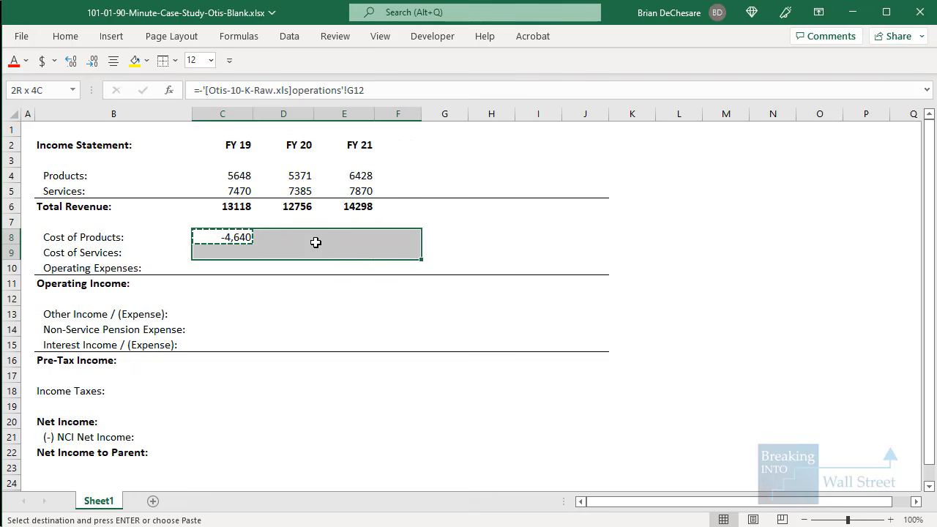
pyautogui.hotkey('shift', 'Left')
pyautogui.hotkey('ctrl', 'alt', 'v')
pyautogui.press('f')
pyautogui.press('Return')
# In C10, enter the negative SUM of 2019 research and development and SG&A from G14:G15 of the 10-K operations sheet
pyautogui.press('Down')
pyautogui.press('Down')
pyautogui.press('Escape')
pyautogui.write('=-')
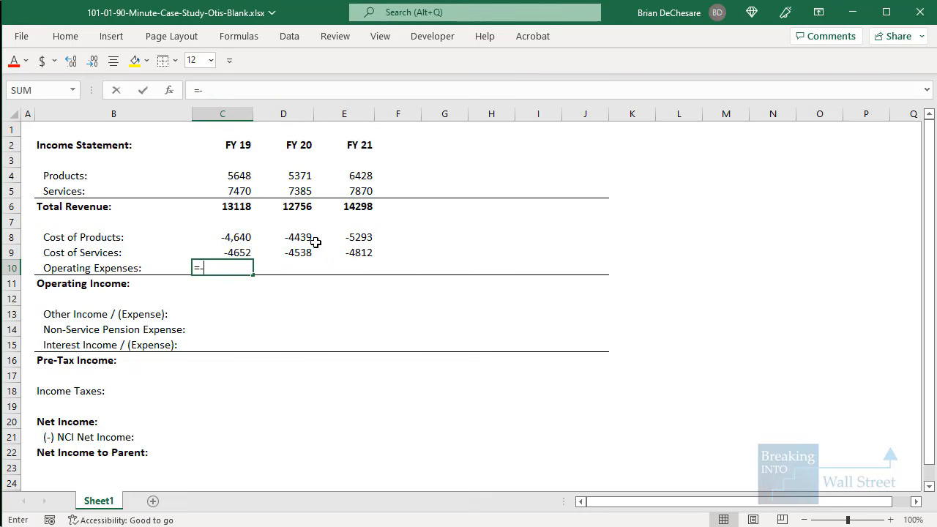
pyautogui.write('SUM(')
pyautogui.hotkey('alt', 'Tab')
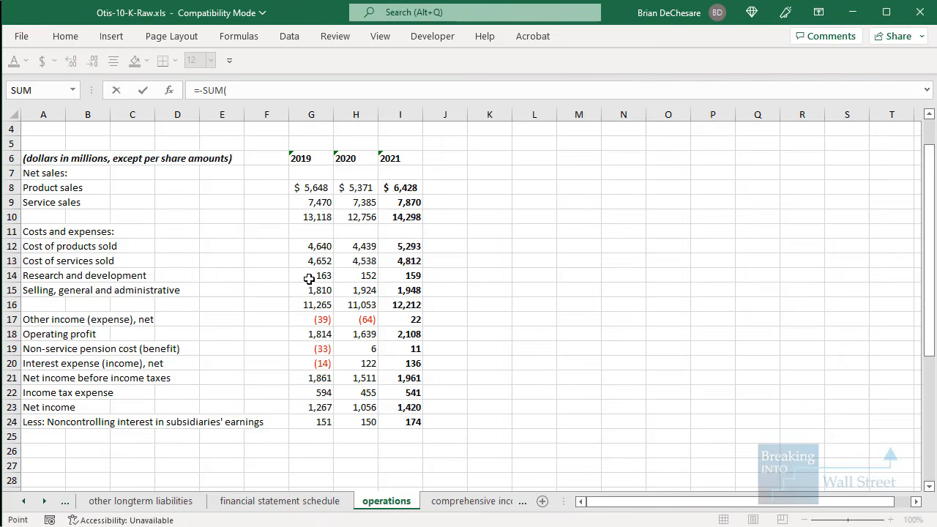
pyautogui.click(309, 278)
pyautogui.hotkey('shift', 'Down')
pyautogui.write(')')
pyautogui.hotkey('alt', 'Tab')
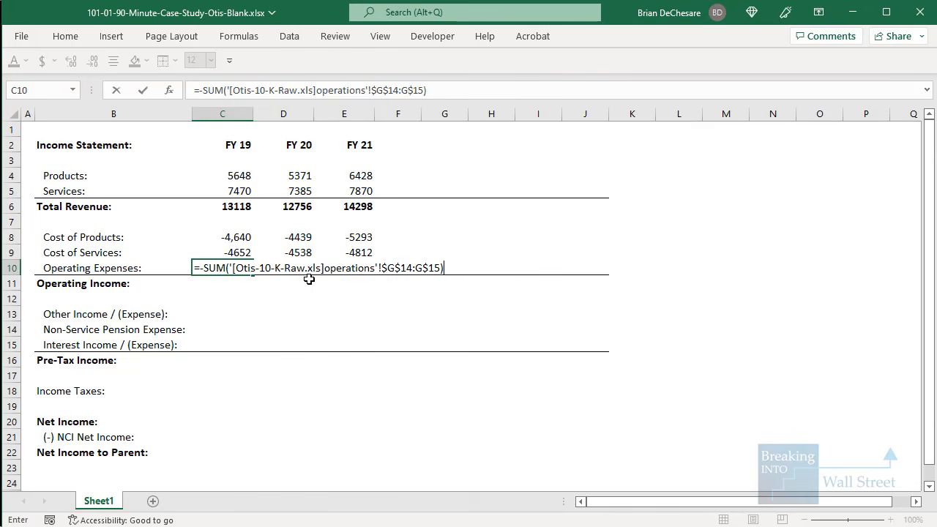
# Remove the absolute anchors from the G14:G15 range in the C10 Operating Expenses formula
pyautogui.press('F4')
pyautogui.click(398, 268)
pyautogui.press('F4')
pyautogui.press('F4')
pyautogui.press('F4')
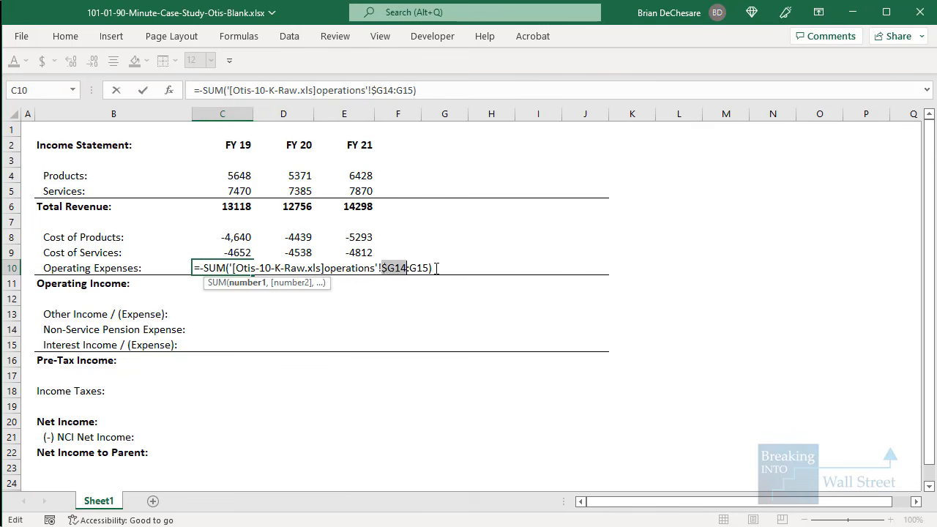
pyautogui.hotkey('ctrl', 'Return')
# Copy the C10 Operating Expenses formula across to E10
pyautogui.hotkey('ctrl', 'c')
pyautogui.hotkey('shift', 'Right')
pyautogui.hotkey('shift', 'Right')
pyautogui.hotkey('ctrl', 'v')
# Enter =SUM(C8:C10) in C11 for Operating Income, fill it across to E11 and make the row's figures bold
pyautogui.press('Down')
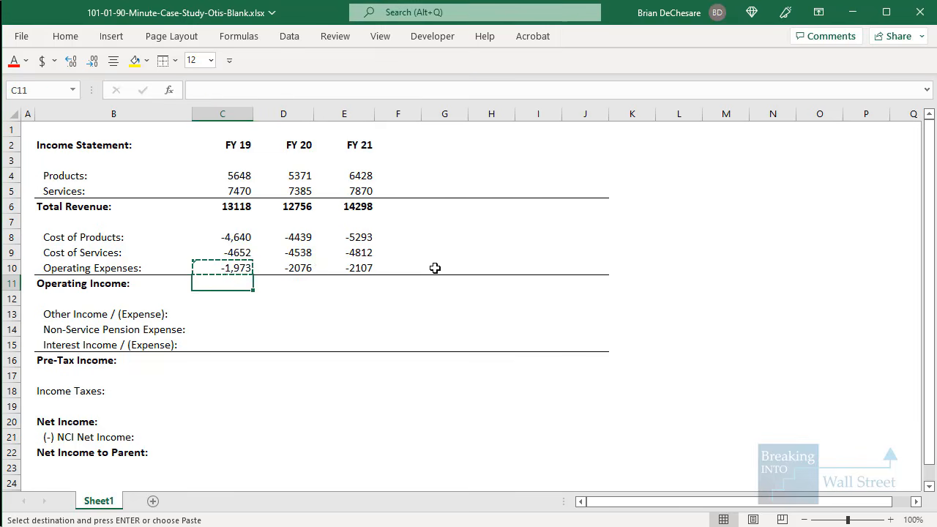
pyautogui.hotkey('alt', '=')
pyautogui.hotkey('ctrl', 'Return')
pyautogui.hotkey('shift', 'Right')
pyautogui.hotkey('shift', 'Right')
pyautogui.hotkey('ctrl', 'r')
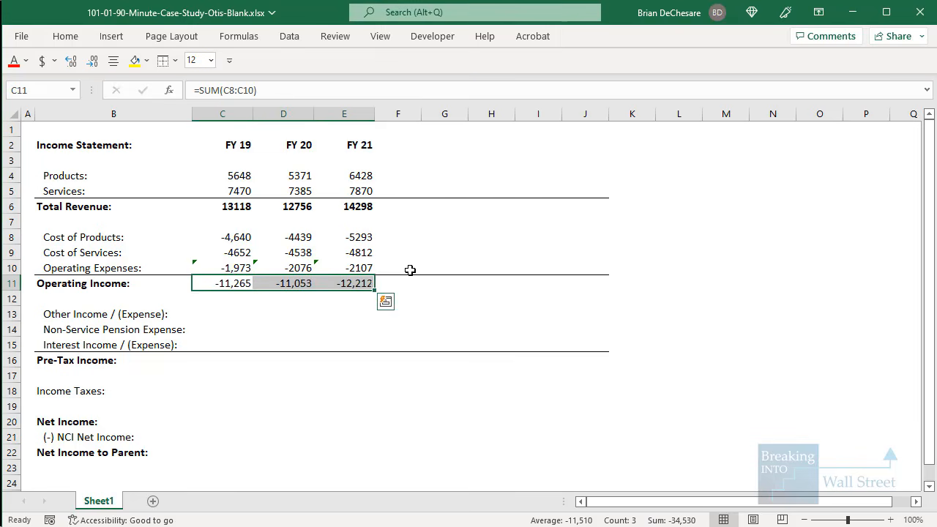
pyautogui.hotkey('ctrl', 'b')
# Format the cost, operating expense and Operating Income figures in C8:E11 as Accounting with no symbol and 0 decimal places
pyautogui.moveTo(247, 236); pyautogui.dragTo(356, 287)
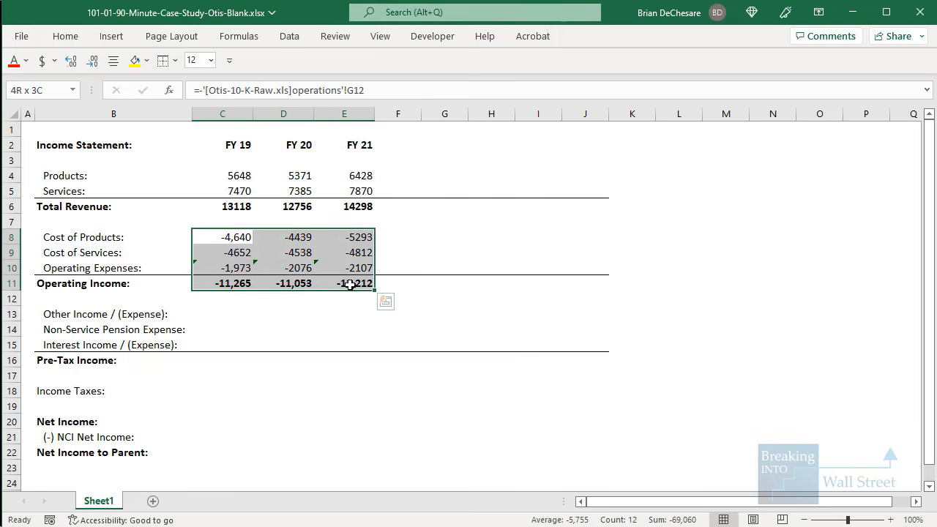
pyautogui.hotkey('ctrl', '1')
pyautogui.hotkey('ctrl', 'shift', 'Tab')
pyautogui.hotkey('ctrl', 'shift', 'Tab')
pyautogui.hotkey('ctrl', 'shift', 'Tab')
pyautogui.press('Tab')
pyautogui.press('Down')
pyautogui.press('Down')
pyautogui.press('Down')
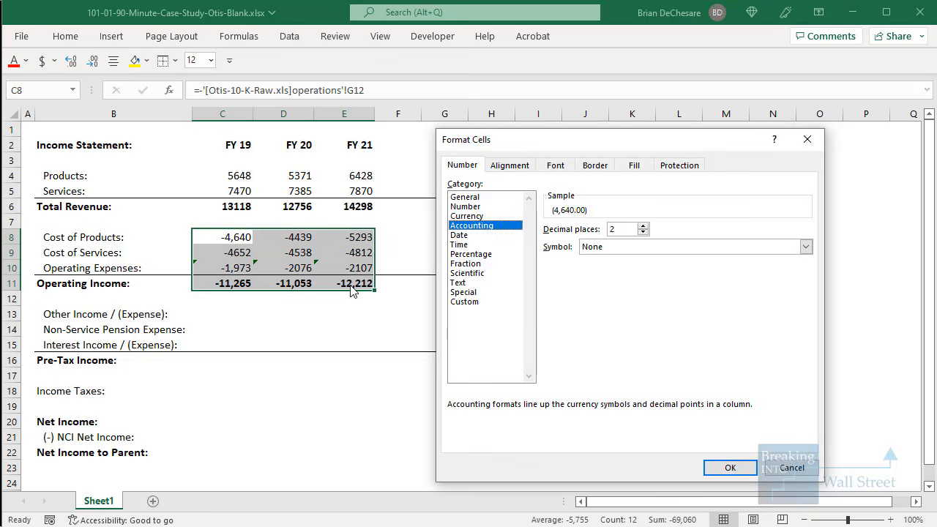
pyautogui.press('Tab')
pyautogui.write('0')
pyautogui.press('Return')
# Repeat the same Accounting number format on the revenue figures in C4:E6
pyautogui.press('Up')
pyautogui.press('Up')
pyautogui.press('Up')
pyautogui.press('Up')
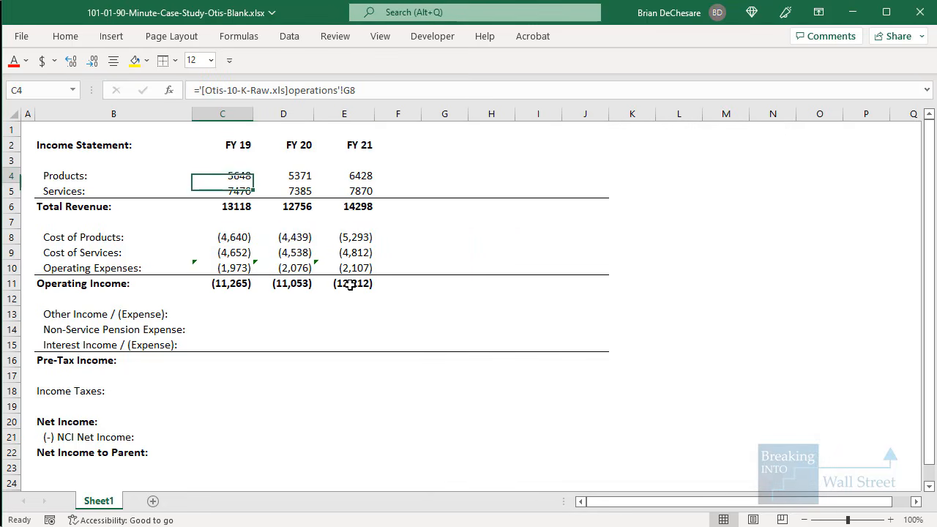
pyautogui.hotkey('shift', 'Down')
pyautogui.hotkey('shift', 'Down')
pyautogui.hotkey('shift', 'Right')
pyautogui.hotkey('shift', 'Right')
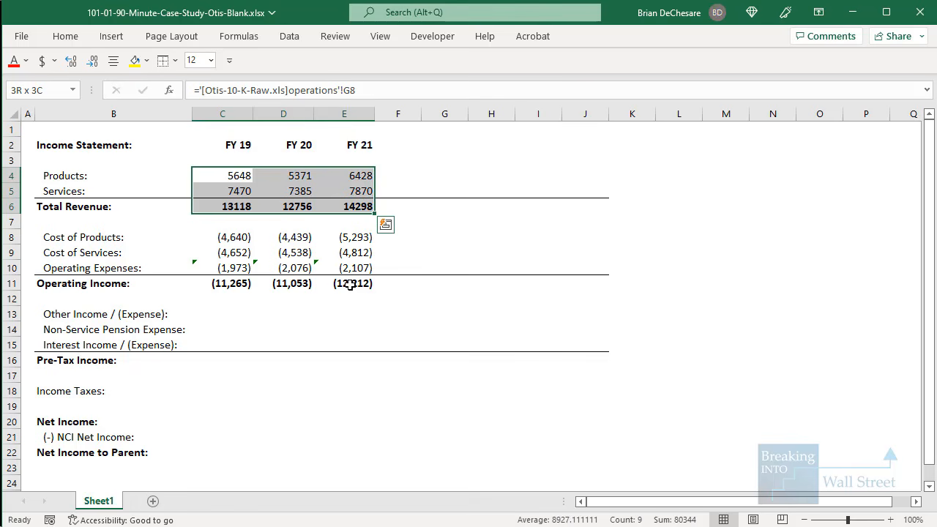
pyautogui.press('F4')
pyautogui.press('Down')
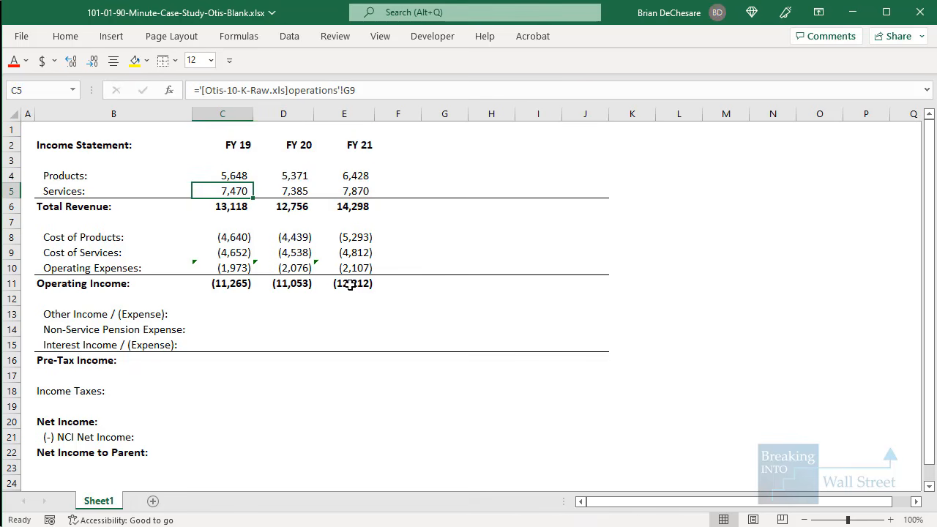
# Link Other Income / (Expense) for FY 19 in C13 to G17 of the 10-K operations sheet
pyautogui.click(240, 304)
pyautogui.click(249, 310)
pyautogui.write('=')
pyautogui.hotkey('ctrl', 'Tab')
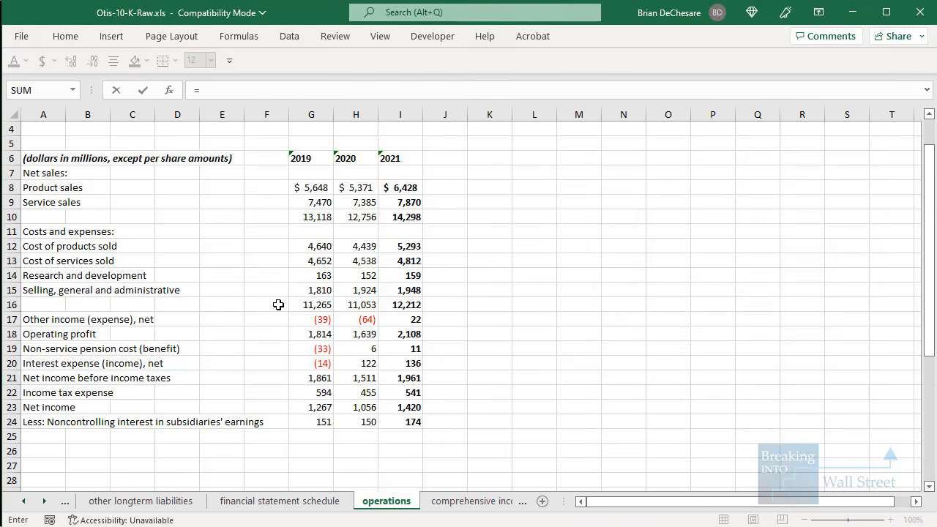
pyautogui.click(314, 322)
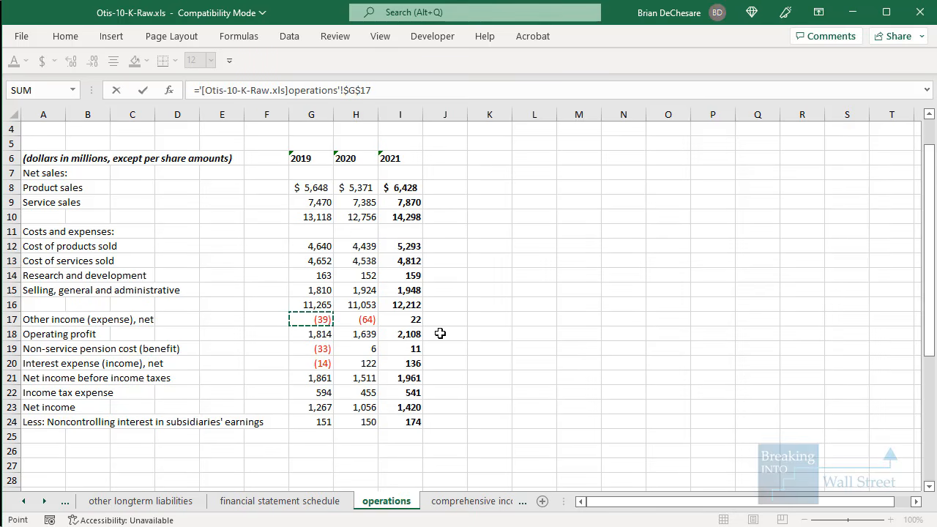
pyautogui.press('Return')
# Link Non-Service Pension Expense for FY 19 in C14 to G19 of the 10-K operations sheet with a relative reference
pyautogui.write('=')
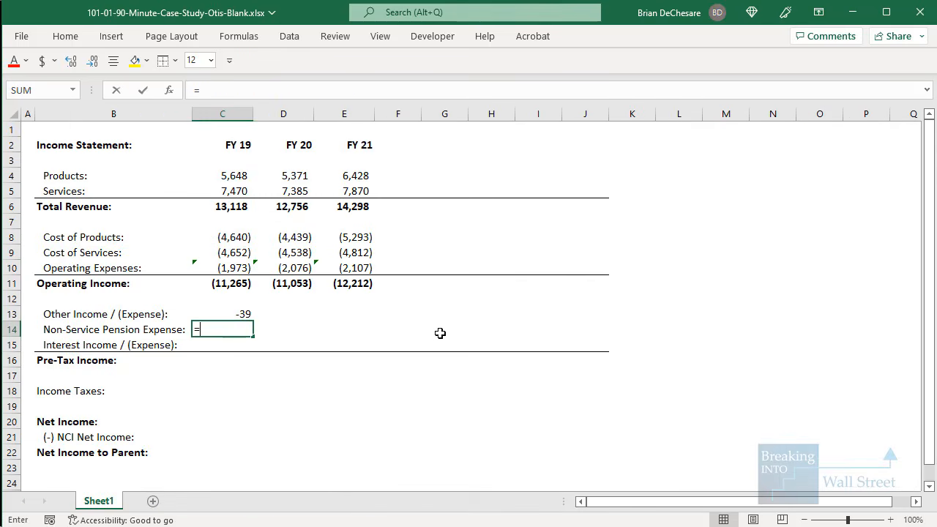
pyautogui.hotkey('ctrl', 'Tab')
pyautogui.click(313, 351)
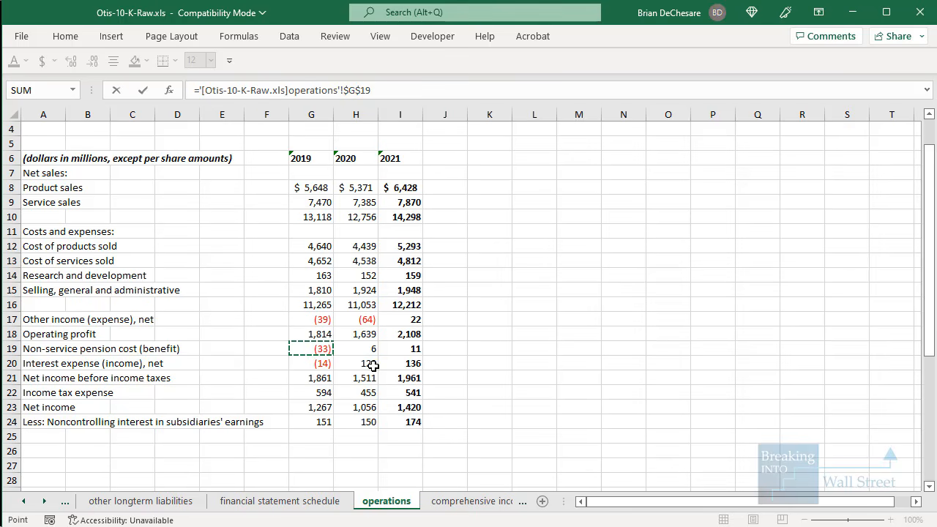
pyautogui.hotkey('ctrl', 'Return')
# Copy the C14 formula and paste only its formula into C15 for Interest Income / (Expense)
pyautogui.hotkey('ctrl', 'c')
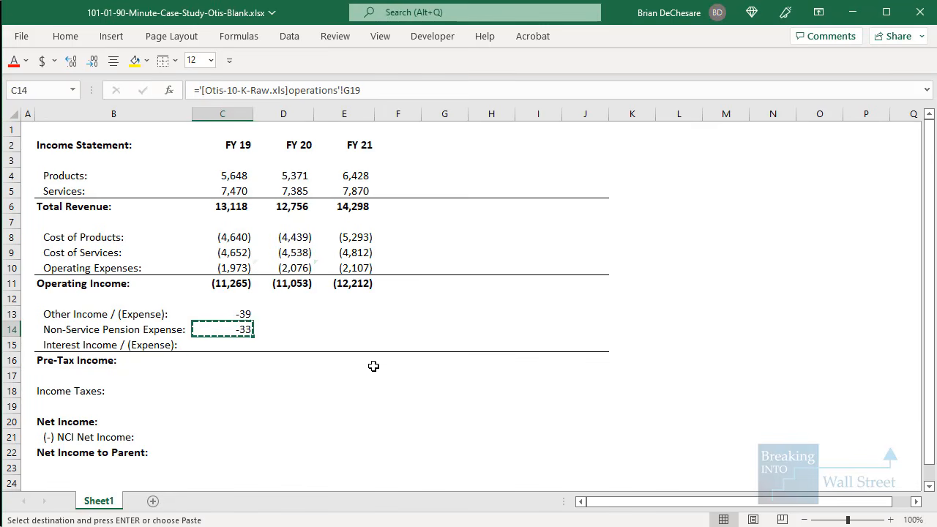
pyautogui.hotkey('shift', 'Down')
pyautogui.hotkey('alt', 'e')
pyautogui.press('s')
pyautogui.press('f')
pyautogui.press('Return')
pyautogui.press('Escape')
# Enter =SUM(C13:C15) in C16 for FY 19 Pre-Tax Income
pyautogui.press('Down')
pyautogui.press('Down')
pyautogui.hotkey('alt', '=')
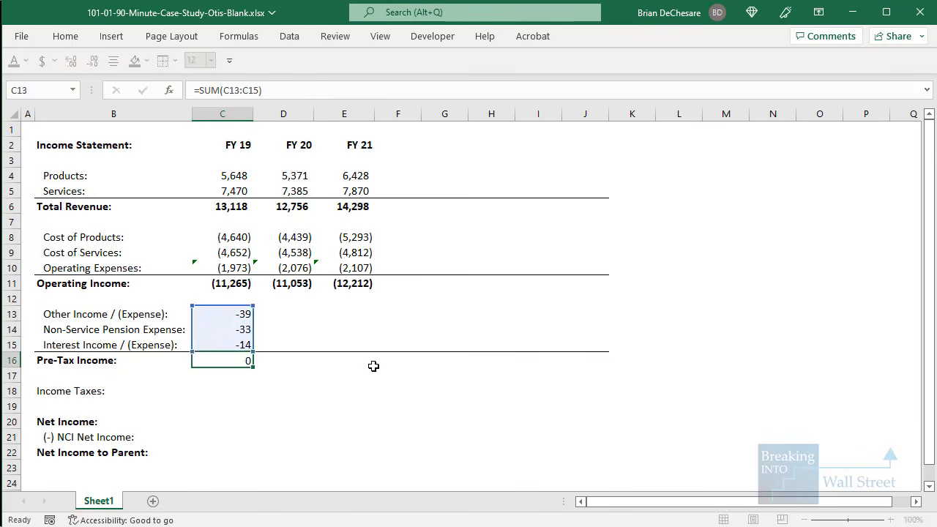
pyautogui.hotkey('ctrl', 'Return')
pyautogui.press('Up')
pyautogui.press('Up')
# Copy the formatting of C8:E11 onto the block starting at C13, covering Other Income through Pre-Tax Income
pyautogui.moveTo(232, 236); pyautogui.dragTo(333, 282)
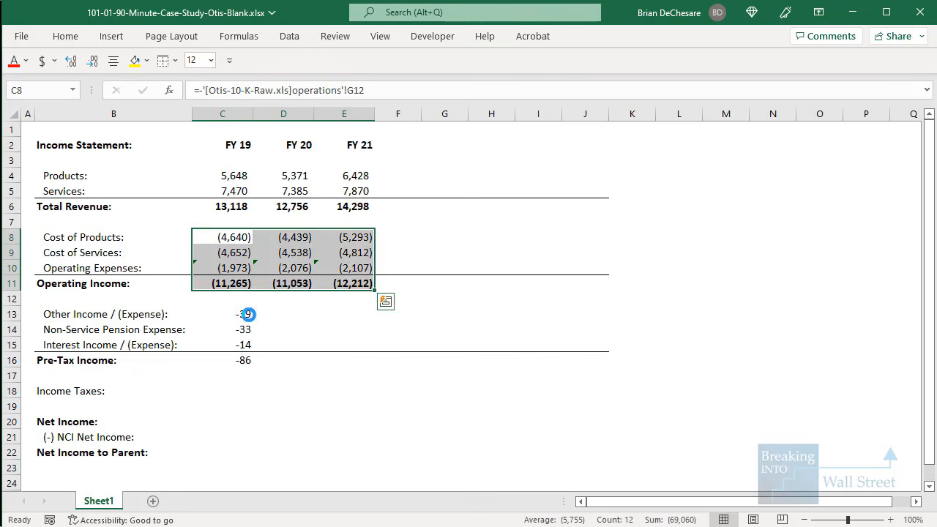
pyautogui.hotkey('ctrl', 'c')
pyautogui.click(248, 314)
pyautogui.scroll(-1, 274, 319)
pyautogui.hotkey('alt', 'e')
pyautogui.press('s')
pyautogui.press('t')
pyautogui.press('Return')
pyautogui.press('Escape')
# Enter FY 19 Income Taxes in C18 as the negative of G22 on the 10-K operations sheet
pyautogui.press('Down')
pyautogui.press('Down')
pyautogui.press('Down')
pyautogui.press('Down')
pyautogui.press('Down')
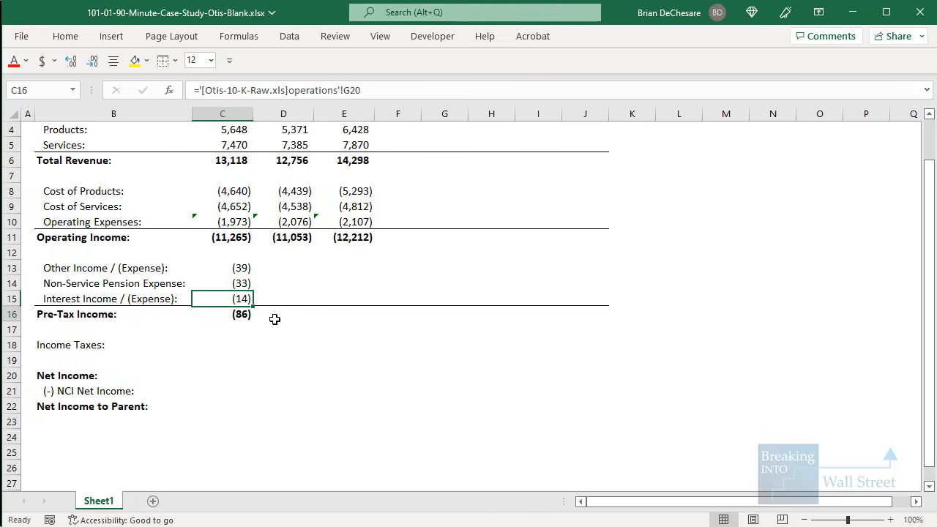
pyautogui.write('=')
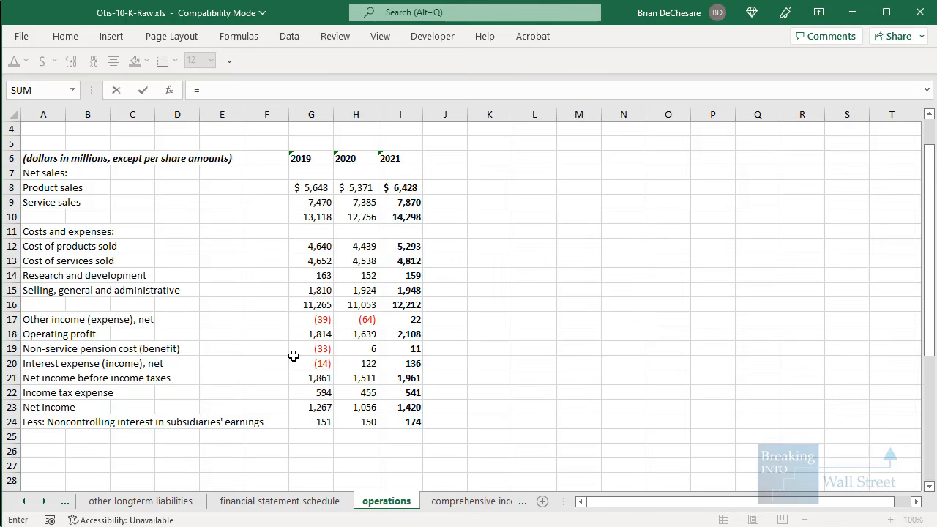
pyautogui.click(309, 393)
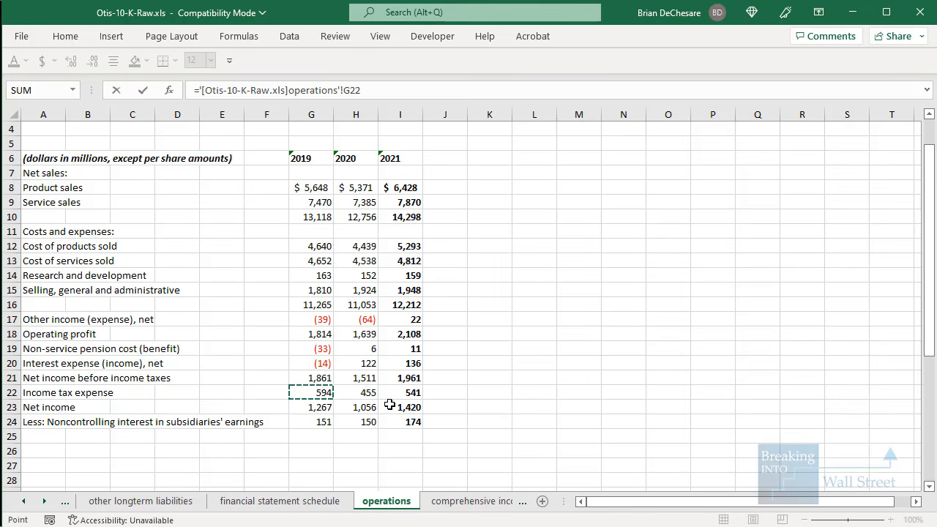
pyautogui.hotkey('ctrl', 'Return')
pyautogui.press('F2')
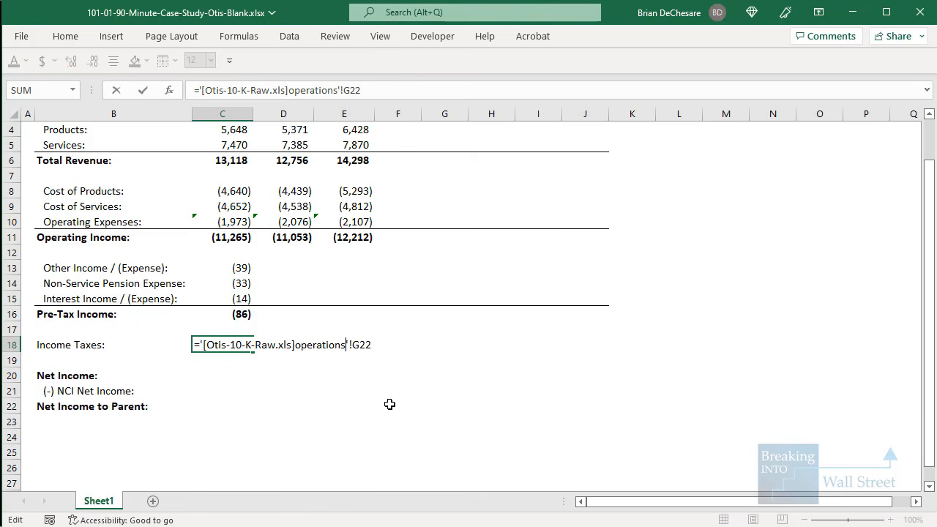
pyautogui.write('-')
pyautogui.hotkey('ctrl', 'Return')
pyautogui.press('Down')
pyautogui.press('Down')
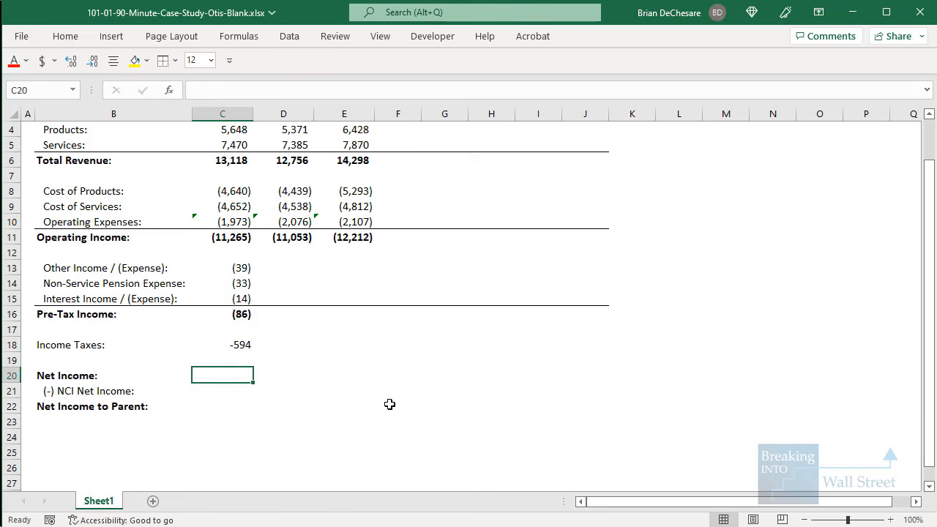
# Check the Pre-Tax Income formula in C16
pyautogui.write('=')
pyautogui.press('Escape')
pyautogui.press('Up')
pyautogui.press('Up')
pyautogui.press('Up')
pyautogui.press('Up')
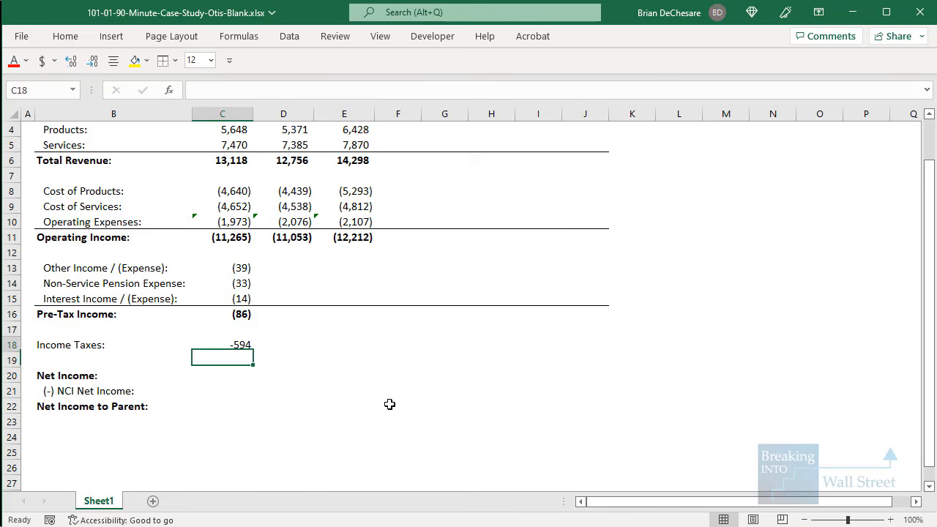
pyautogui.press('F2')
pyautogui.hotkey('ctrl', 'Return')
pyautogui.scroll(1, 316, 361)
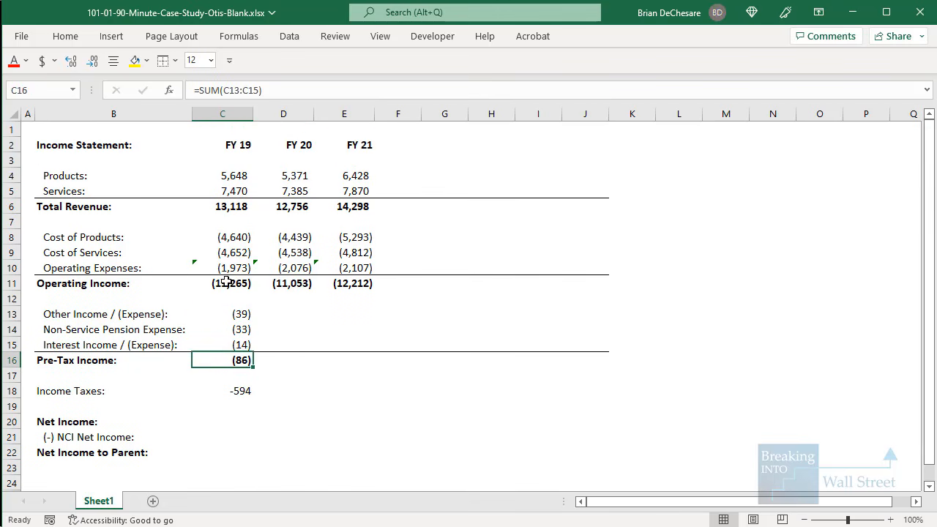
# Replace the FY 19 Operating Income formula in C11 with =C6+SUM(C8:C10)
pyautogui.press('Up')
pyautogui.press('Up')
pyautogui.press('Up')
pyautogui.press('Up')
pyautogui.press('Up')
pyautogui.press('F2')
pyautogui.press('Escape')
pyautogui.write('=')
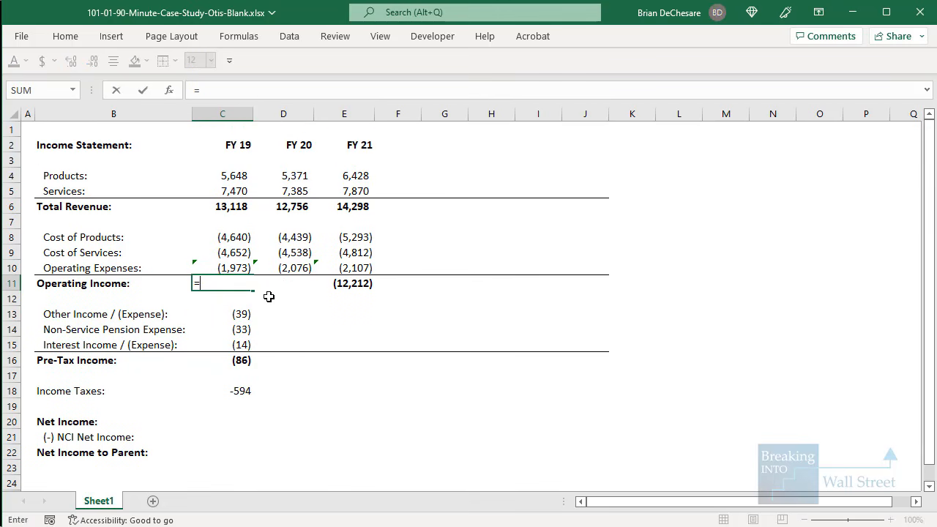
pyautogui.press('Up')
pyautogui.press('Up')
pyautogui.press('Up')
pyautogui.press('Up')
pyautogui.press('Up')
pyautogui.write('+SUM(')
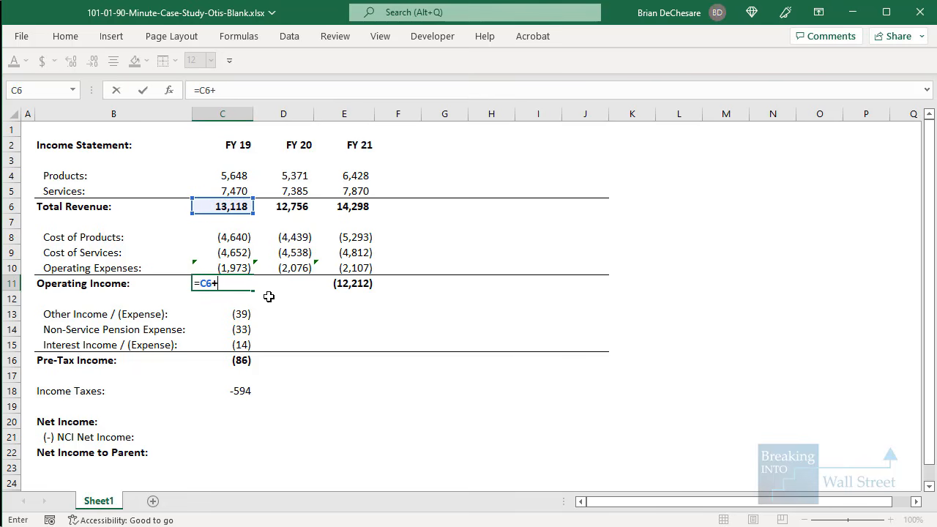
pyautogui.press('Up')
pyautogui.hotkey('shift', 'Up')
pyautogui.hotkey('shift', 'Up')
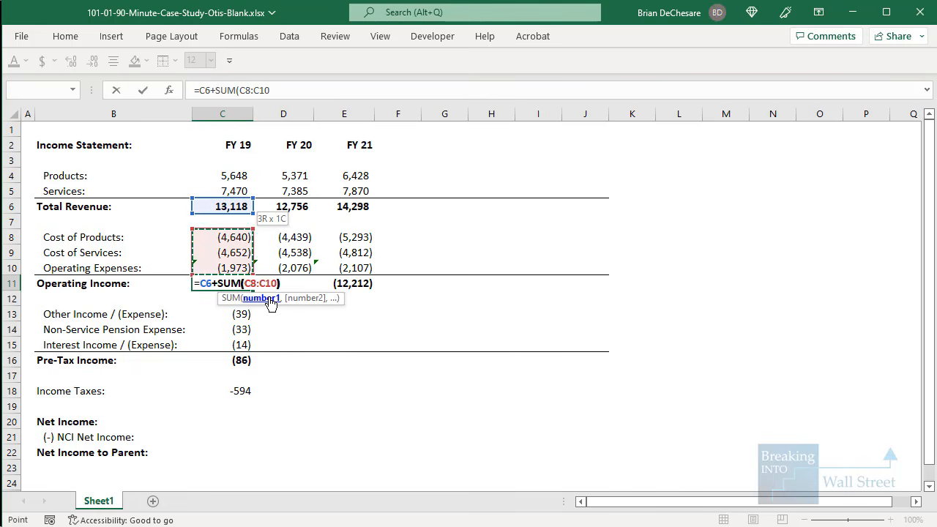
pyautogui.hotkey('ctrl', 'Return')
# Fill the corrected Operating Income formula from C11 across to E11
pyautogui.hotkey('shift', 'Right')
pyautogui.hotkey('shift', 'Right')
pyautogui.hotkey('ctrl', 'r')
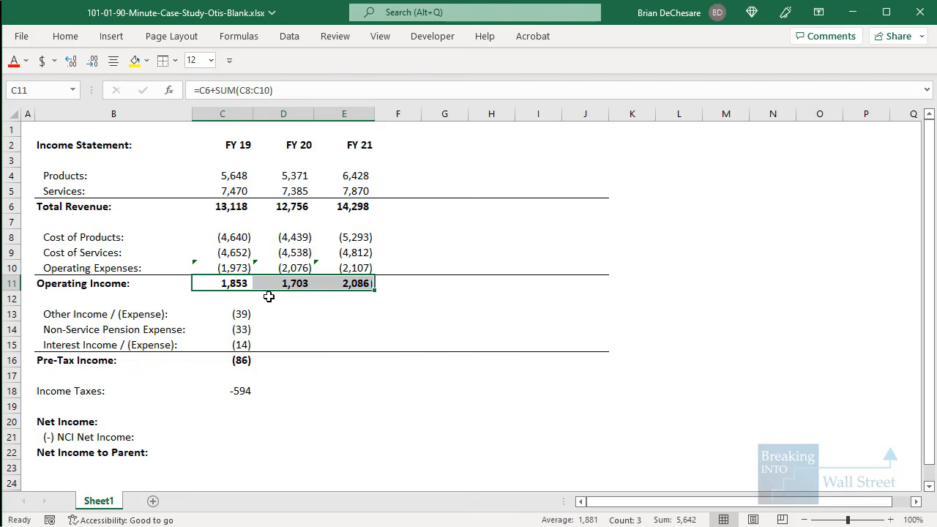
# Replace the FY 19 Pre-Tax Income formula in C16 with =C11+SUM(C13:C15)
pyautogui.press('Down')
pyautogui.press('Down')
pyautogui.press('Down')
pyautogui.press('Down')
pyautogui.press('Down')
pyautogui.write('=')
pyautogui.press('Up')
pyautogui.press('Up')
pyautogui.press('Up')
pyautogui.press('Up')
pyautogui.press('Up')
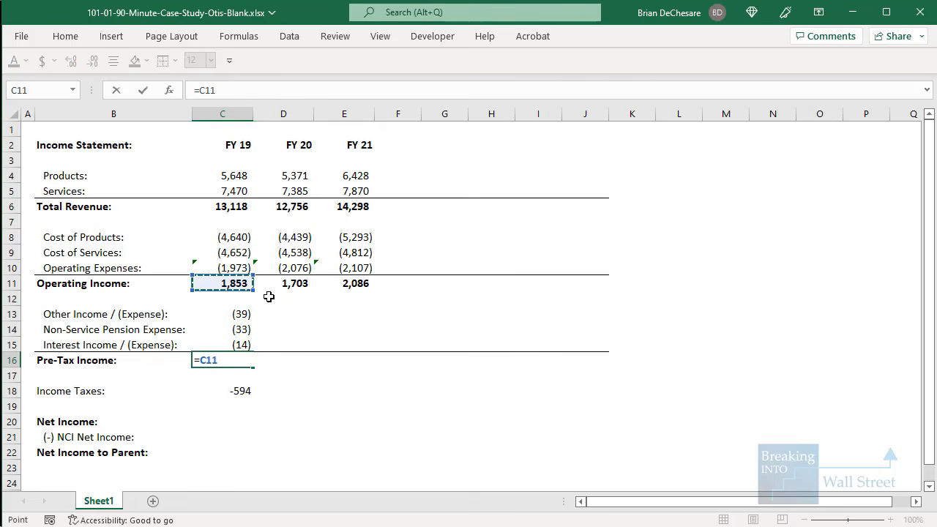
pyautogui.write('+SUM(')
pyautogui.press('Up')
pyautogui.press('Up')
pyautogui.press('Up')
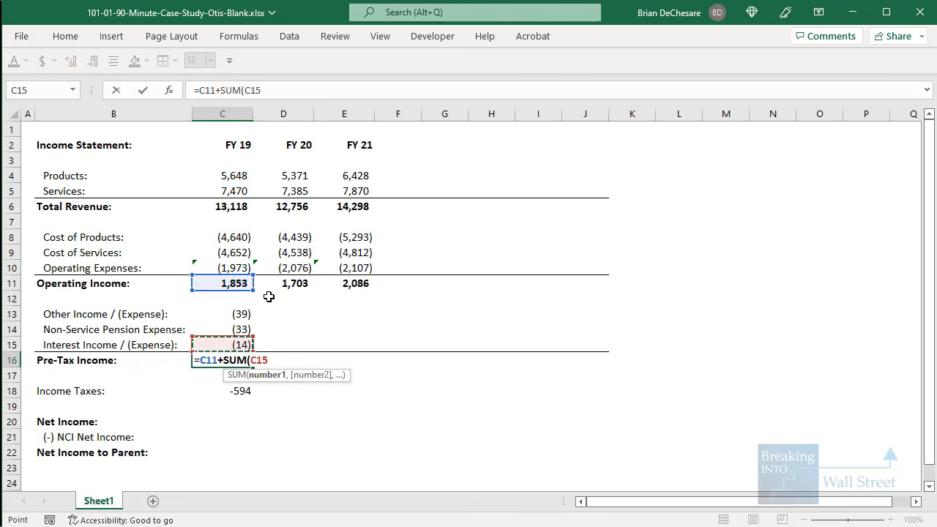
pyautogui.hotkey('shift', 'Down')
pyautogui.hotkey('shift', 'Down')
pyautogui.press('Return')
# Enter =C16+C18 in C20 for FY 19 Net Income
pyautogui.press('Down')
pyautogui.press('Down')
pyautogui.press('Down')
pyautogui.write('=')
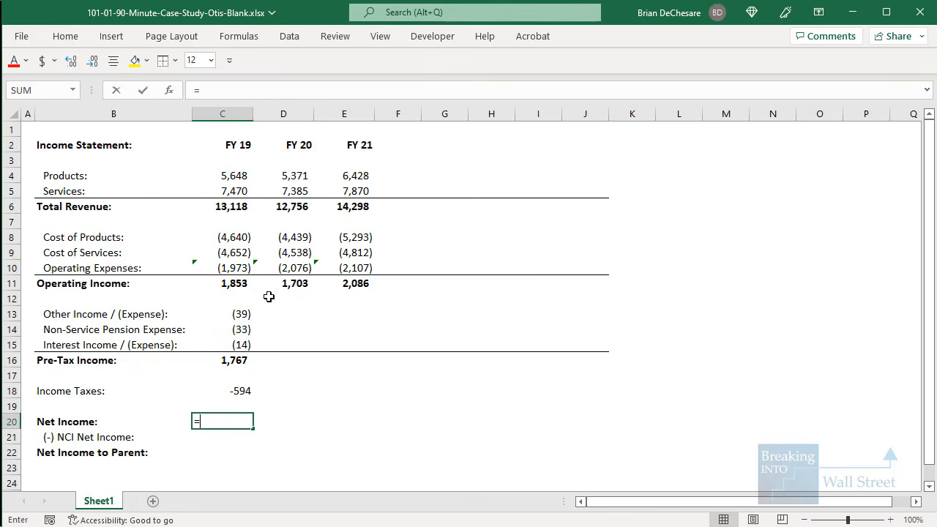
pyautogui.press('Up')
pyautogui.press('Up')
pyautogui.press('Up')
pyautogui.press('Up')
pyautogui.write('+')
pyautogui.press('Up')
pyautogui.press('Up')
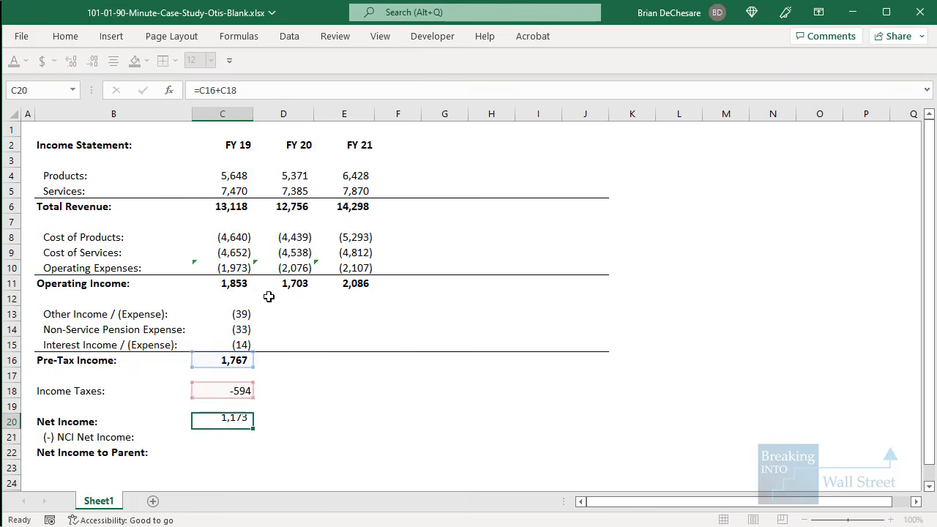
pyautogui.press('Return')
# Examine the noncontrolling interest figures in row 24 of the 10-K operations sheet
pyautogui.hotkey('ctrl', 'Tab')
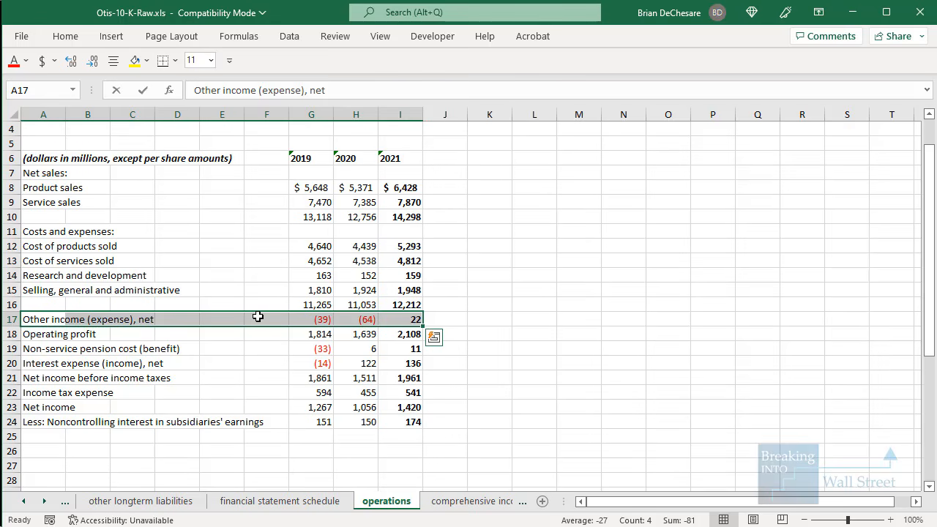
pyautogui.click(294, 405)
pyautogui.click(296, 448)
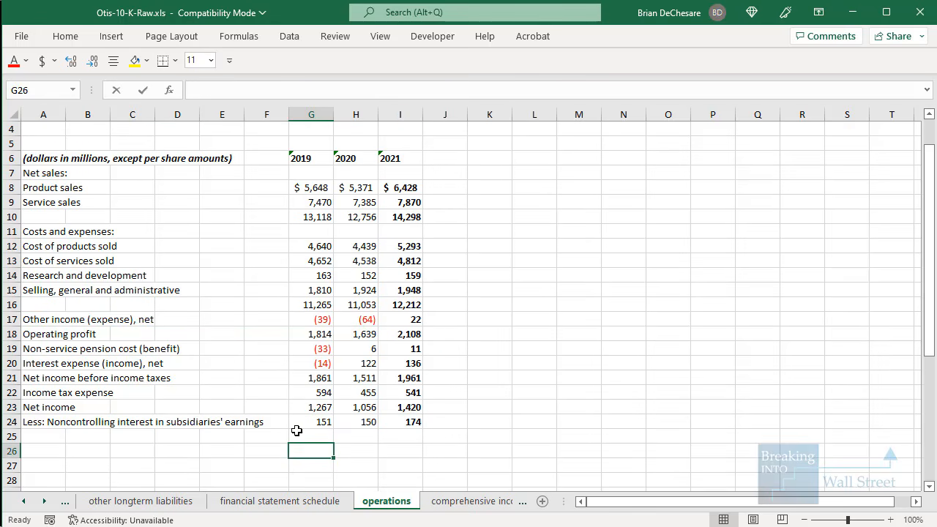
pyautogui.moveTo(277, 410); pyautogui.dragTo(448, 449)
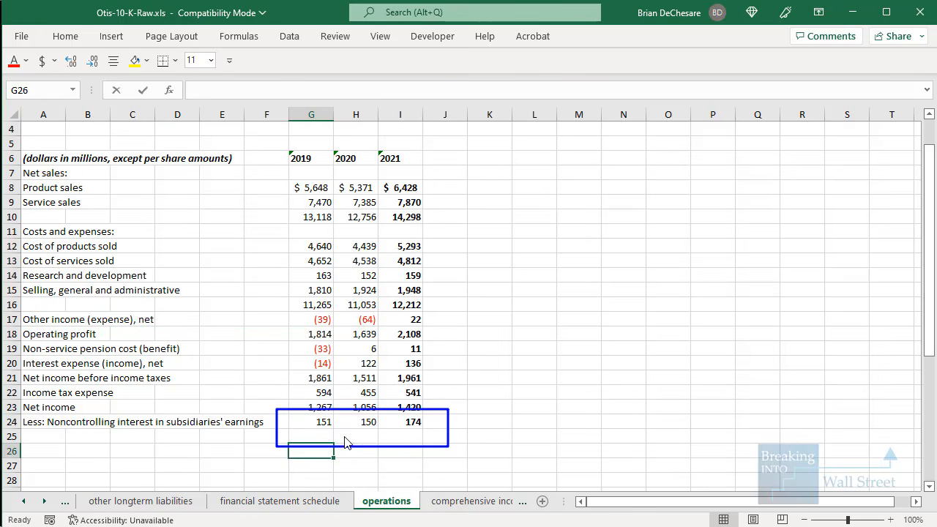
pyautogui.press('Escape')
pyautogui.click(308, 429)
pyautogui.click(309, 414)
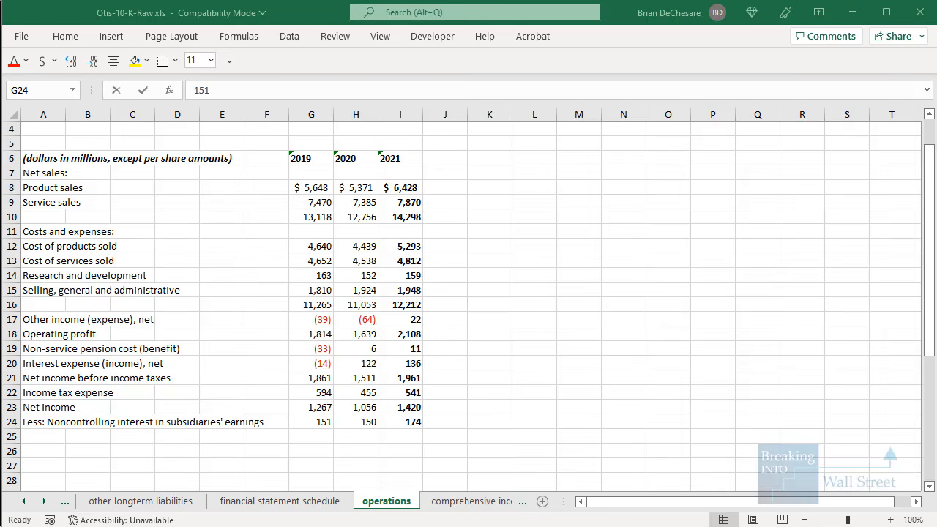
pyautogui.hotkey('alt', 'Tab')
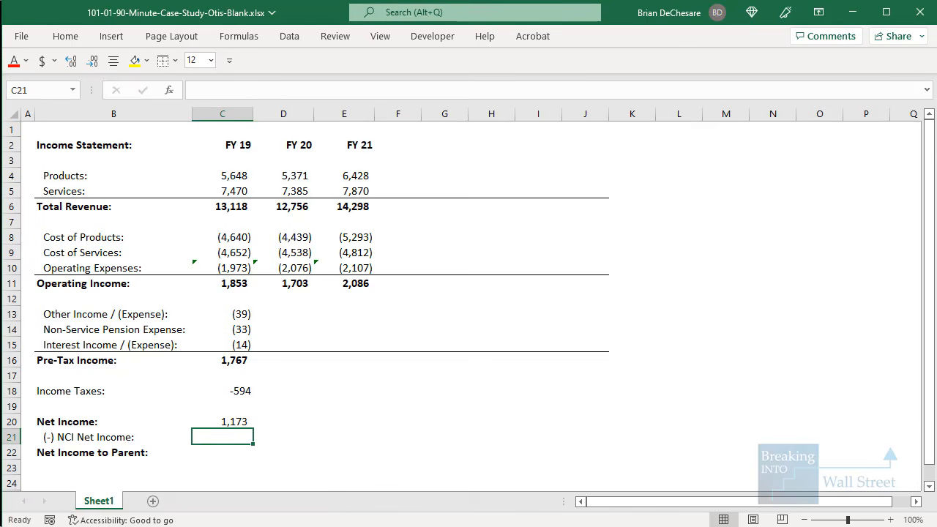
# Link FY 19 NCI Net Income in C21 to the negative of G24 on the 10-K operations sheet, with a relative reference
pyautogui.write('=')
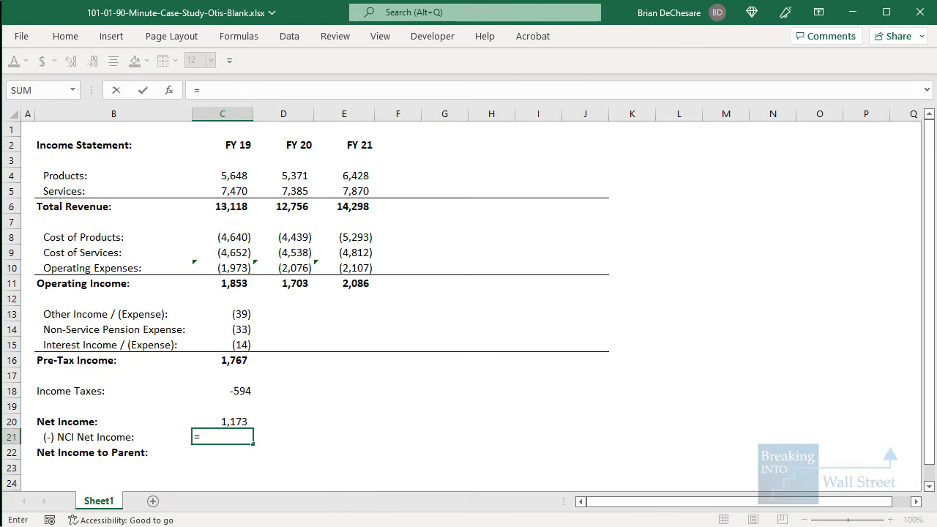
pyautogui.hotkey('alt', 'Tab')
pyautogui.click(326, 423)
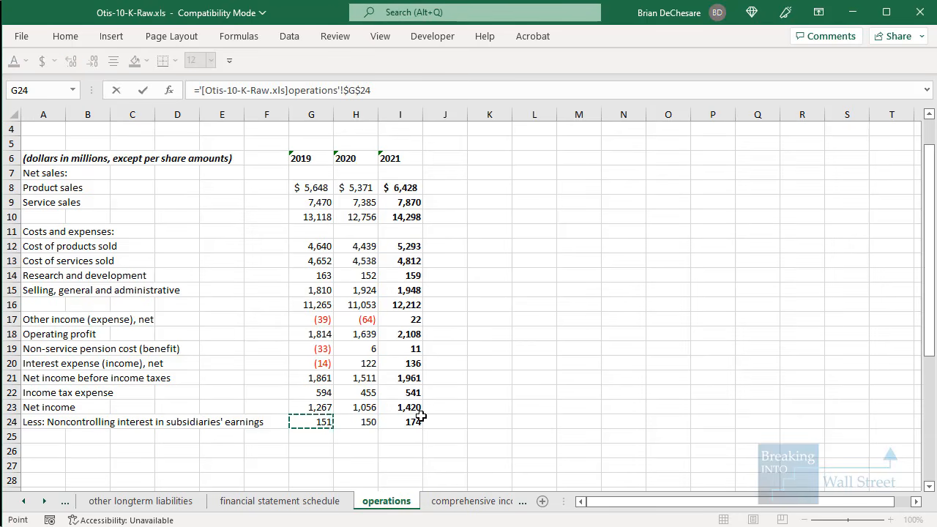
pyautogui.press('F4')
pyautogui.press('F4')
pyautogui.press('F4')
pyautogui.hotkey('alt', 'Tab')
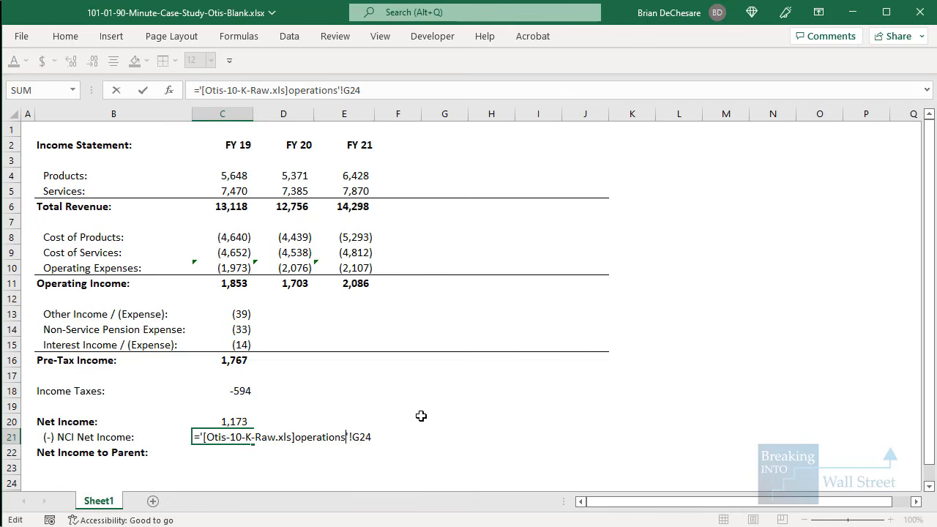
pyautogui.hotkey('ctrl', 'Return')
pyautogui.press('Up')
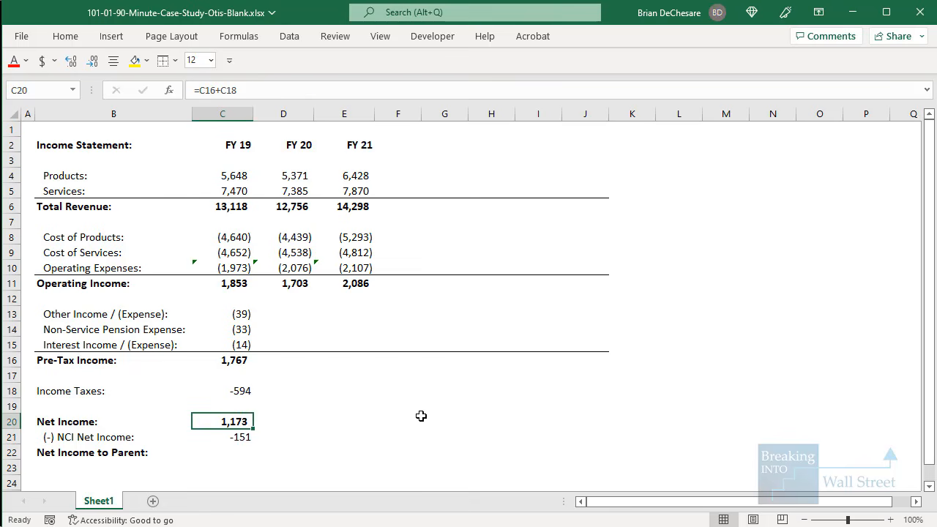
# Copy only the formatting of the FY 19 Non-Service Pension Expense cell onto the FY 19 Income Taxes cell, C18
pyautogui.click(235, 390)
pyautogui.click(241, 334)
pyautogui.hotkey('ctrl', 'c')
pyautogui.click(244, 389)
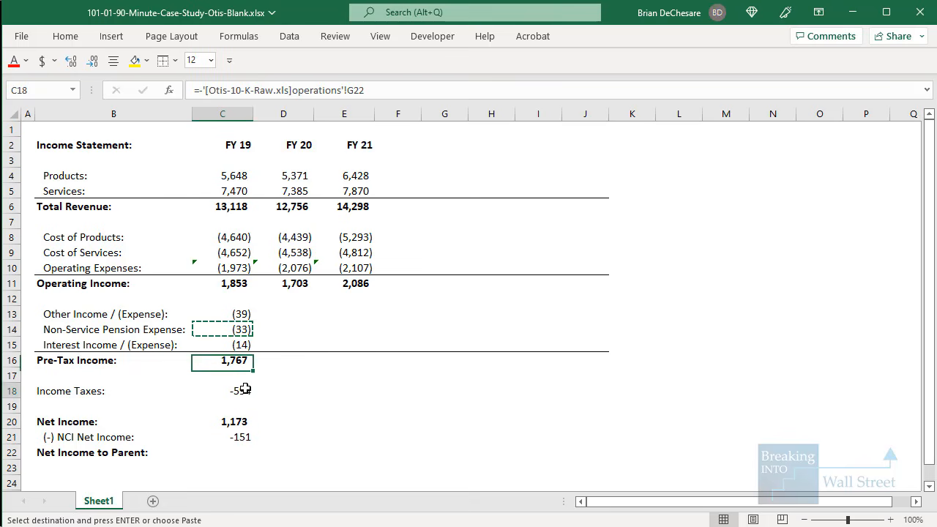
pyautogui.hotkey('ctrl', 'alt', 'v')
pyautogui.press('t')
pyautogui.press('Return')
pyautogui.hotkey('ctrl', 'c')
pyautogui.press('Return')
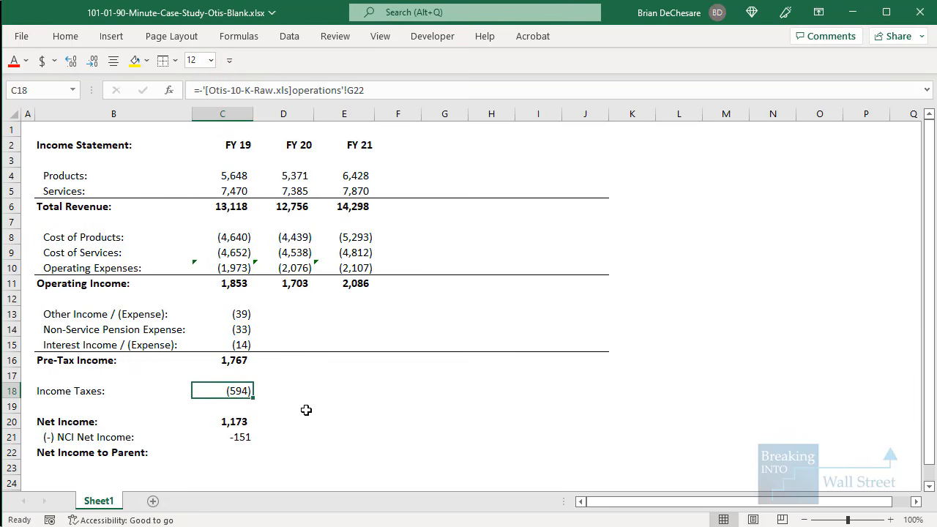
# Paste the formatting of C13 onto the FY 19 Net Income cells starting at C20, and make Net Income in C20 bold
pyautogui.press('Up')
pyautogui.press('Up')
pyautogui.press('Up')
pyautogui.press('Up')
pyautogui.press('Up')
pyautogui.hotkey('ctrl', 'c')
pyautogui.press('Down')
pyautogui.press('Down')
pyautogui.press('Down')
pyautogui.press('Down')
pyautogui.press('Down')
pyautogui.press('Down')
pyautogui.press('Down')
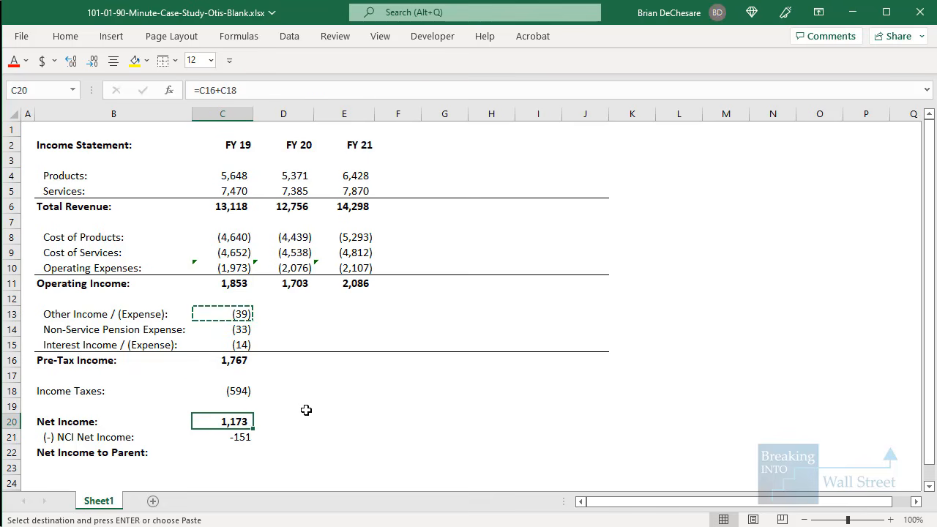
pyautogui.hotkey('shift', 'Down')
pyautogui.hotkey('shift', 'Down')
pyautogui.hotkey('ctrl', 'alt', 'v')
pyautogui.press('t')
pyautogui.press('Return')
pyautogui.press('Down')
pyautogui.press('Up')
pyautogui.hotkey('ctrl', 'b')
pyautogui.press('Down')
pyautogui.press('Down')
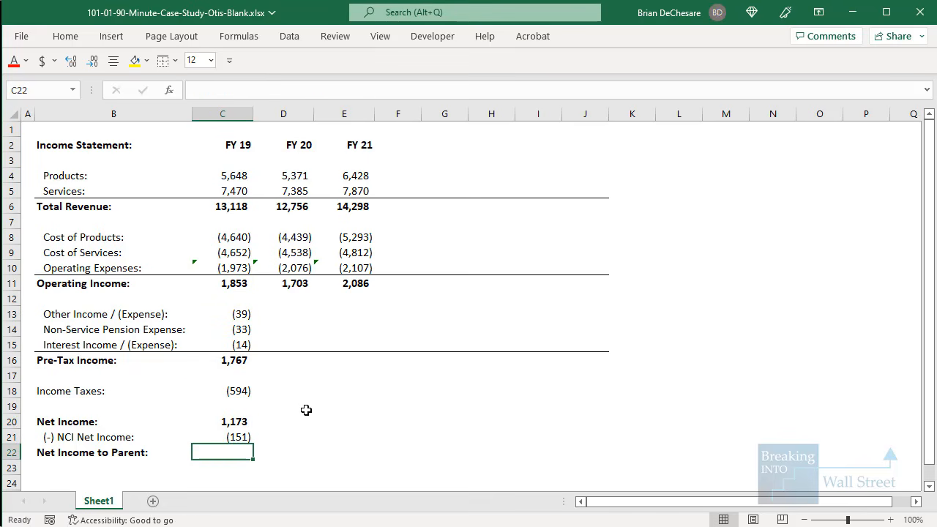
# Add a top border across the Net Income to Parent row from B22 to J22
pyautogui.press('Left')
pyautogui.hotkey('shift', 'Right')
pyautogui.hotkey('shift', 'Right')
pyautogui.hotkey('shift', 'Right')
pyautogui.hotkey('shift', 'Right')
pyautogui.hotkey('shift', 'Right')
pyautogui.hotkey('shift', 'Right')
pyautogui.hotkey('shift', 'Right')
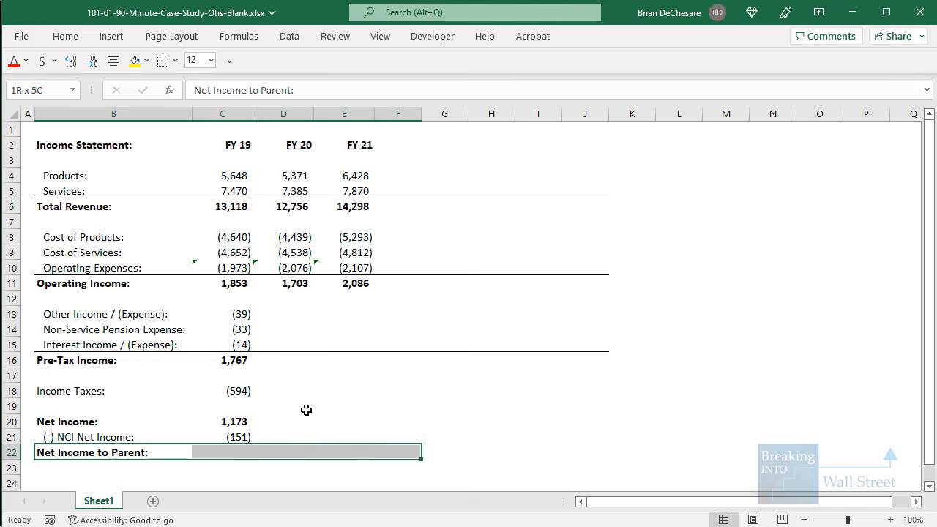
pyautogui.hotkey('shift', 'Right')
pyautogui.press('alt')
pyautogui.press('7')
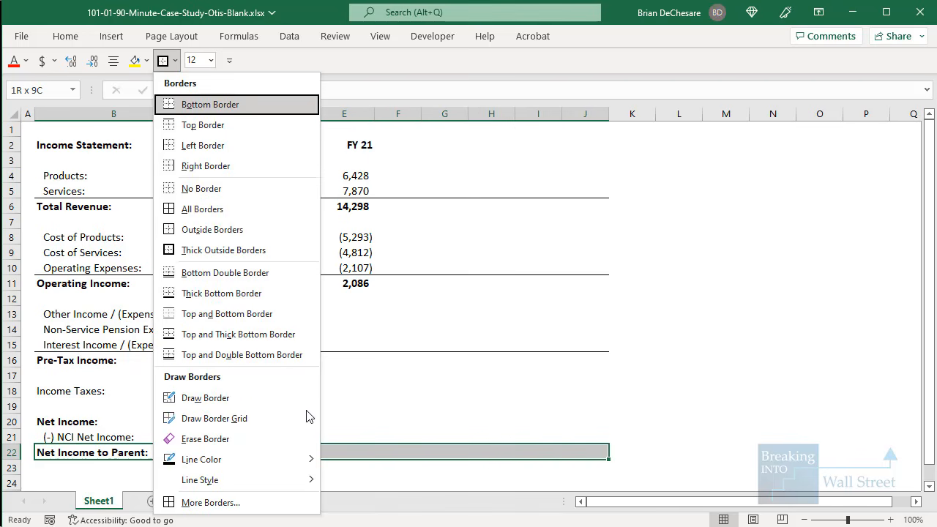
pyautogui.press('p')
pyautogui.click(308, 410)
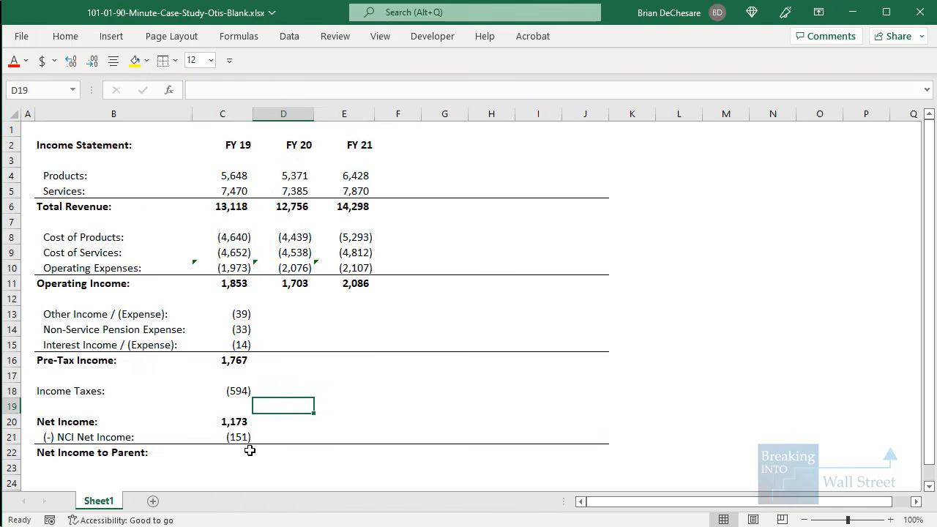
# Enter =SUM(C20:C21) in C22 for FY 19 Net Income to Parent, and fill C13:C22 across to column E
pyautogui.click(249, 453)
pyautogui.hotkey('alt', '=')
pyautogui.hotkey('ctrl', 'Return')
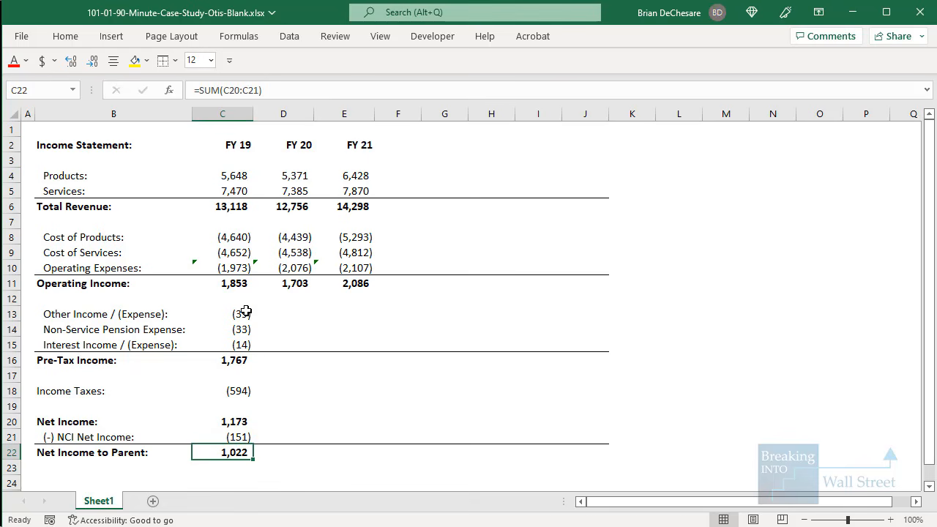
pyautogui.moveTo(246, 313); pyautogui.dragTo(364, 451)
pyautogui.hotkey('ctrl', 'r')
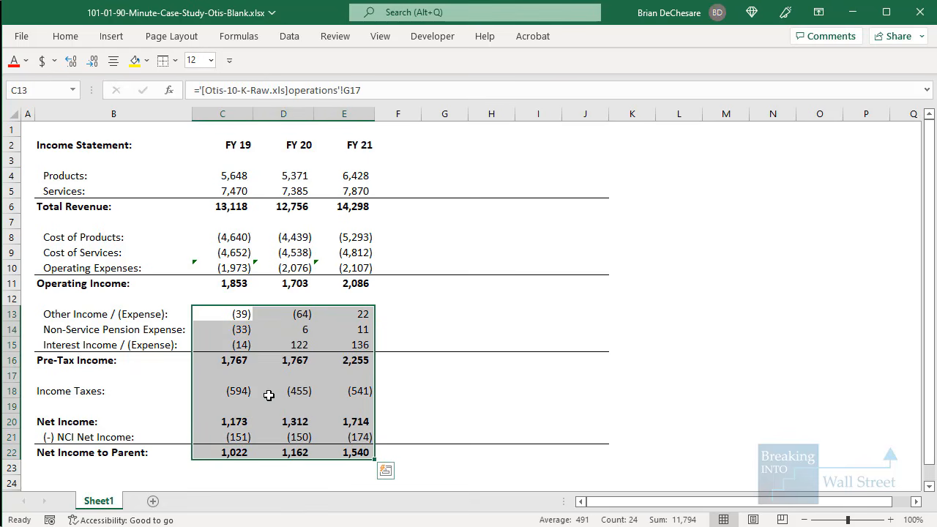
# Compare the model's Net Income for all three years with row 23 of the 10-K operations sheet
pyautogui.click(234, 391)
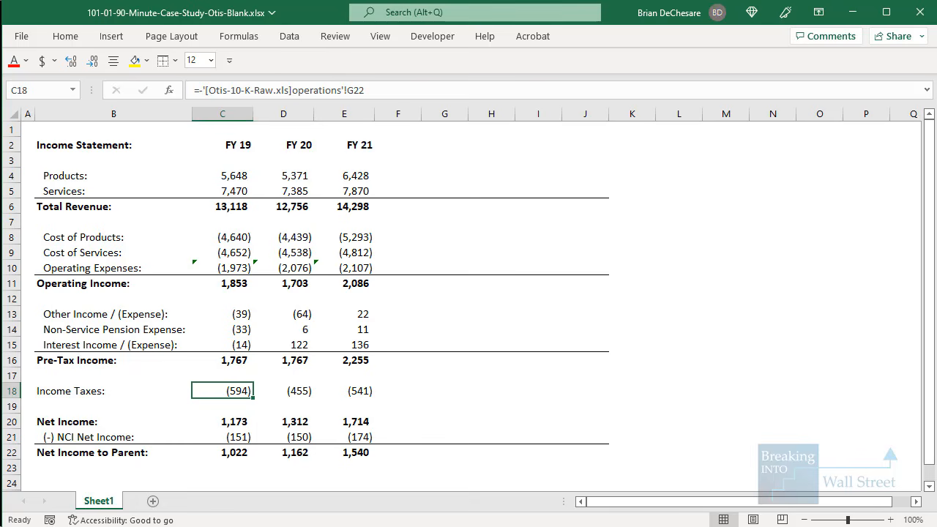
pyautogui.hotkey('ctrl', 'Tab')
pyautogui.moveTo(322, 407); pyautogui.dragTo(420, 413)
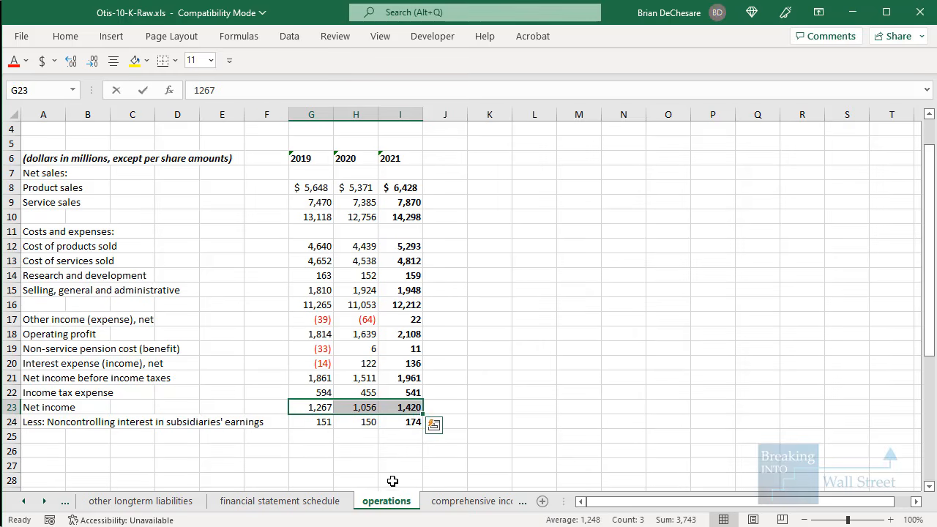
pyautogui.hotkey('ctrl', 'Tab')
pyautogui.moveTo(233, 420); pyautogui.dragTo(377, 424)
pyautogui.hotkey('ctrl', 'Tab')
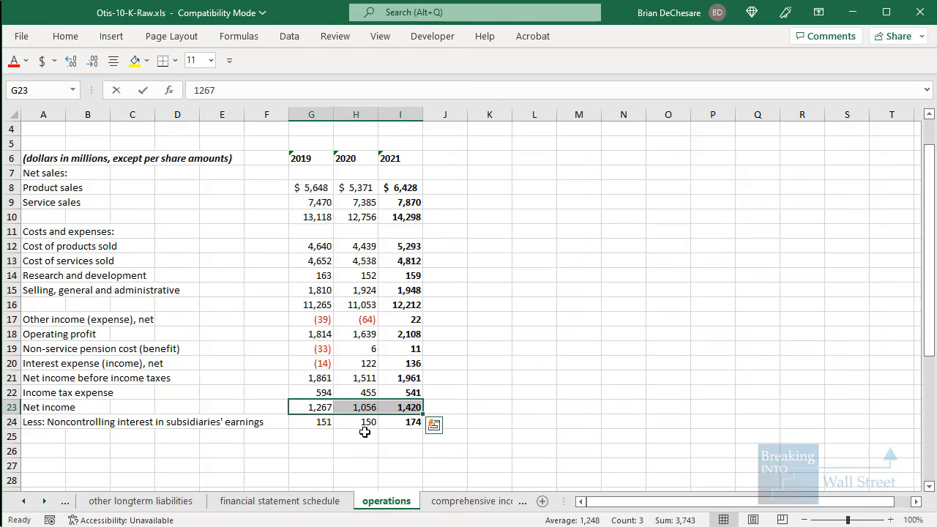
pyautogui.hotkey('ctrl', 'Tab')
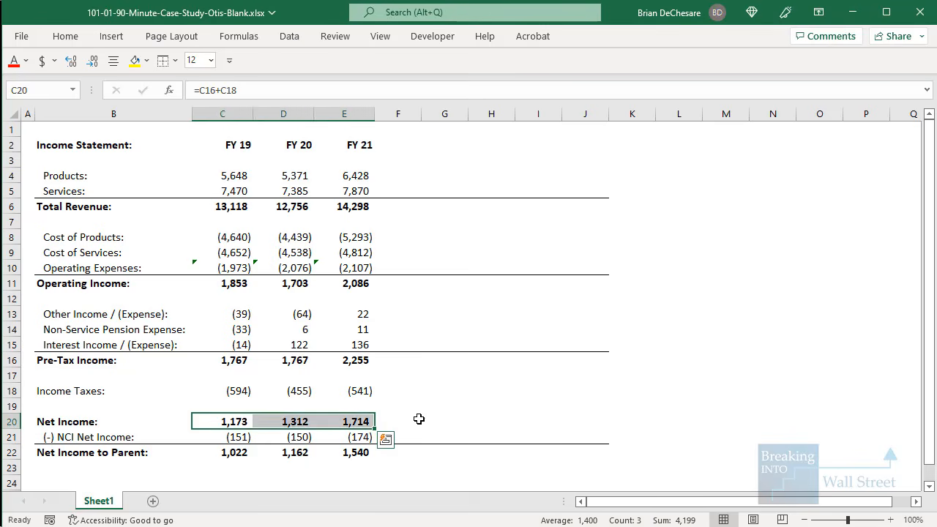
pyautogui.click(360, 421)
# Check the signs of Other Income, Non-Service Pension Expense and Interest in rows 13 to 15 against the 10-K operations sheet
pyautogui.click(219, 343)
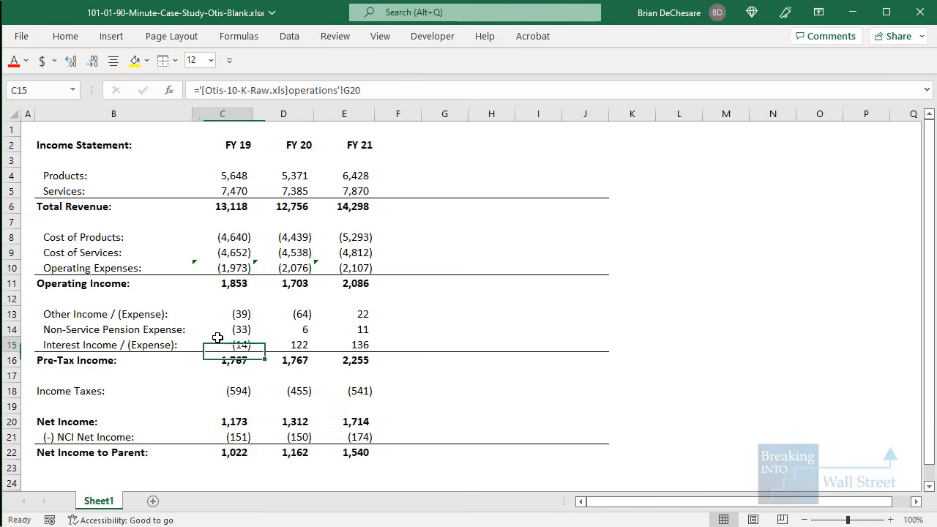
pyautogui.press('Up')
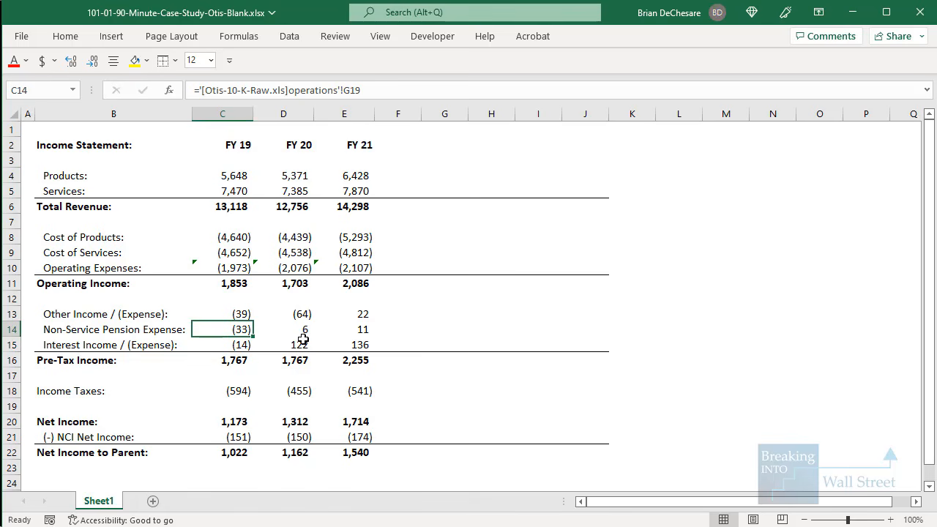
pyautogui.press('Up')
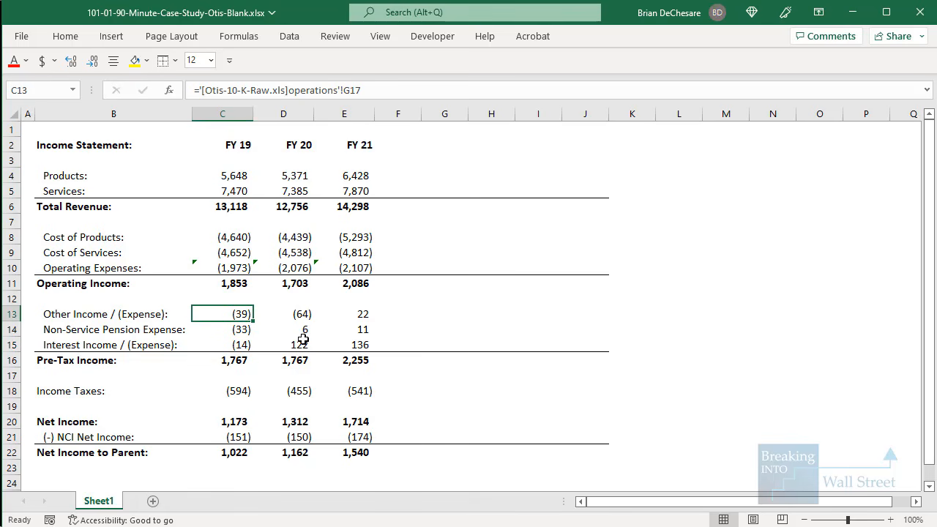
pyautogui.press('Down')
pyautogui.press('Down')
pyautogui.hotkey('ctrl', 'Tab')
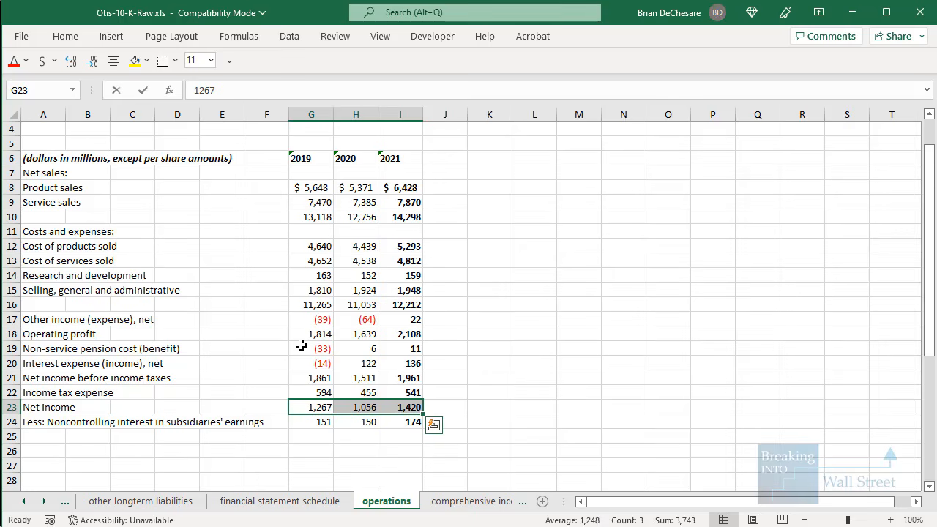
pyautogui.click(312, 351)
pyautogui.click(308, 390)
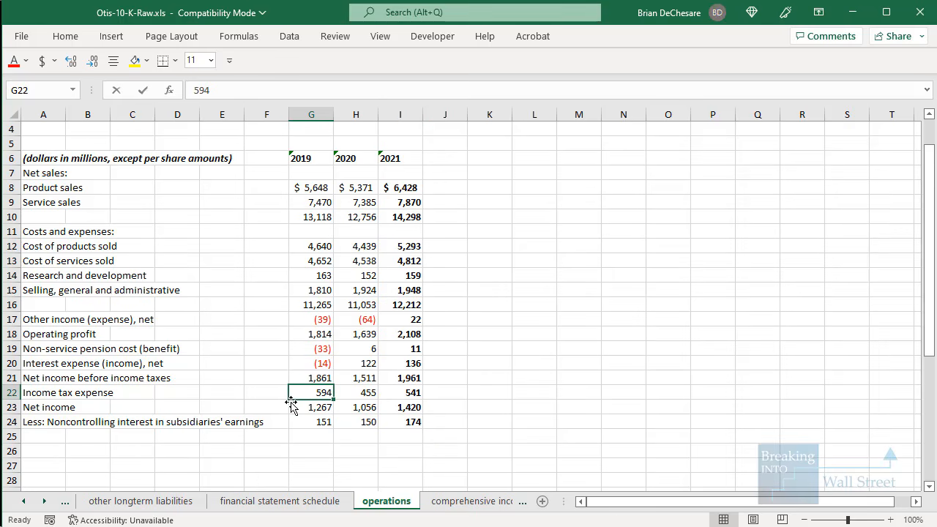
pyautogui.moveTo(309, 377); pyautogui.dragTo(407, 381)
pyautogui.hotkey('ctrl', 'Tab')
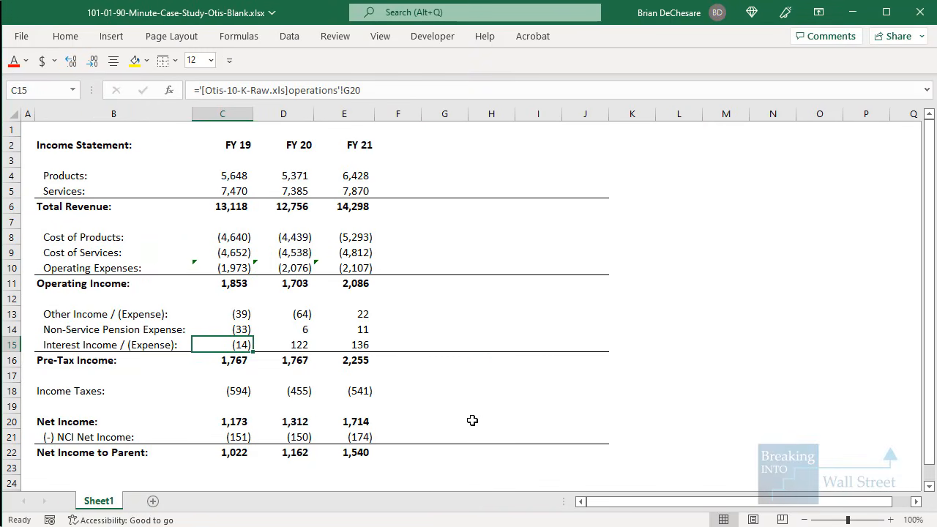
pyautogui.hotkey('ctrl', 'Tab')
pyautogui.moveTo(412, 322); pyautogui.dragTo(319, 320)
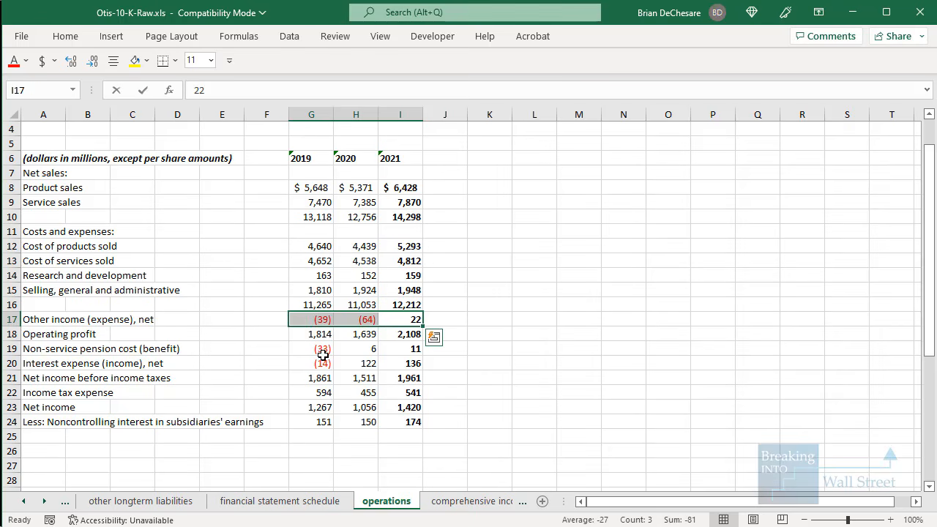
pyautogui.moveTo(313, 349); pyautogui.dragTo(388, 363)
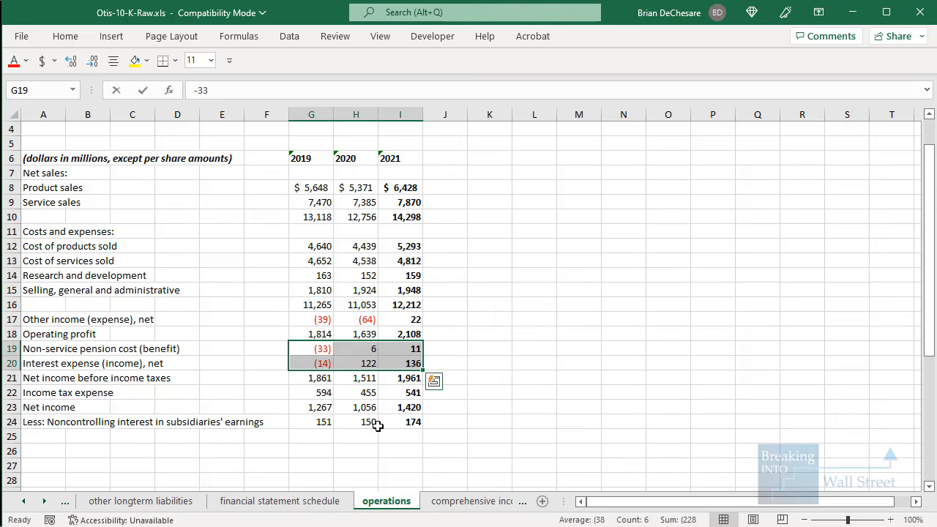
pyautogui.hotkey('ctrl', 'Tab')
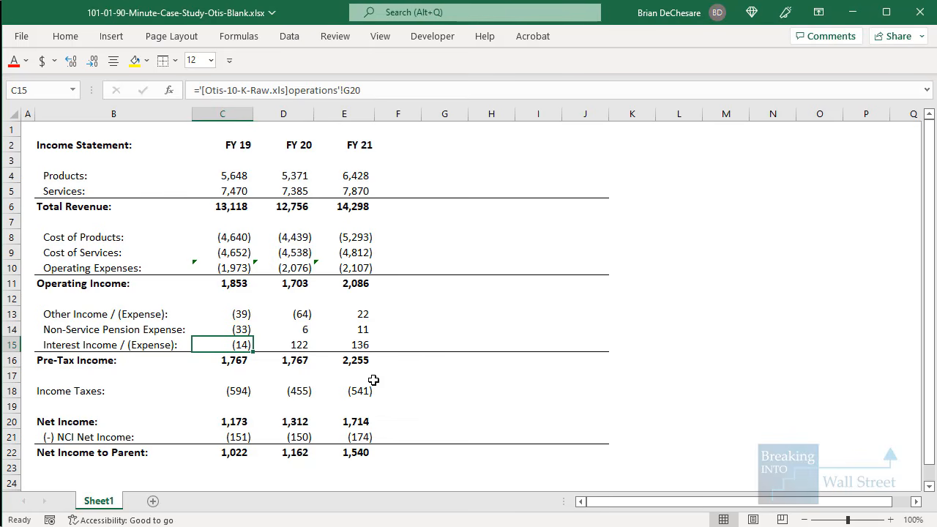
# Negate the linked formulas for FY 19 Non-Service Pension Expense in C14 and Interest Income / (Expense) in C15
pyautogui.press('Up')
pyautogui.press('F2')
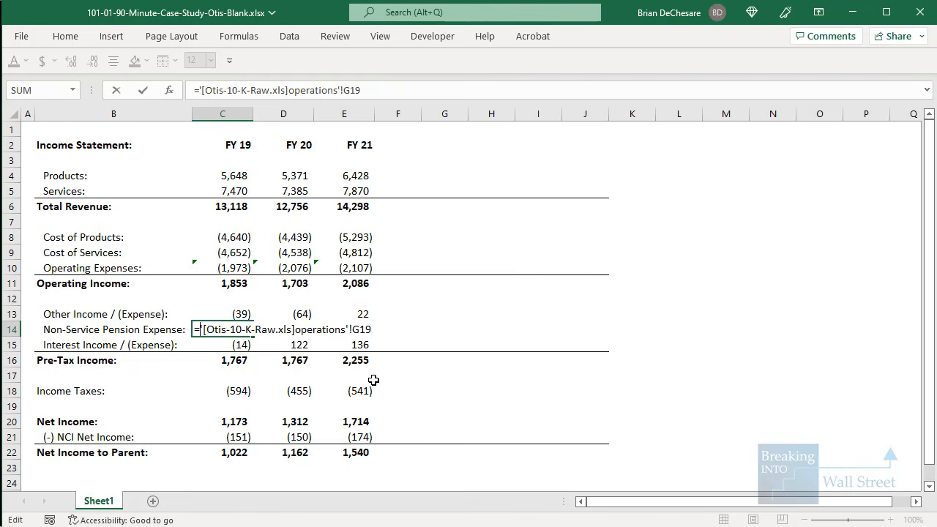
pyautogui.hotkey('ctrl', 'Return')
pyautogui.press('Down')
pyautogui.press('F2')
pyautogui.press('Left')
pyautogui.press('Left')
pyautogui.press('Left')
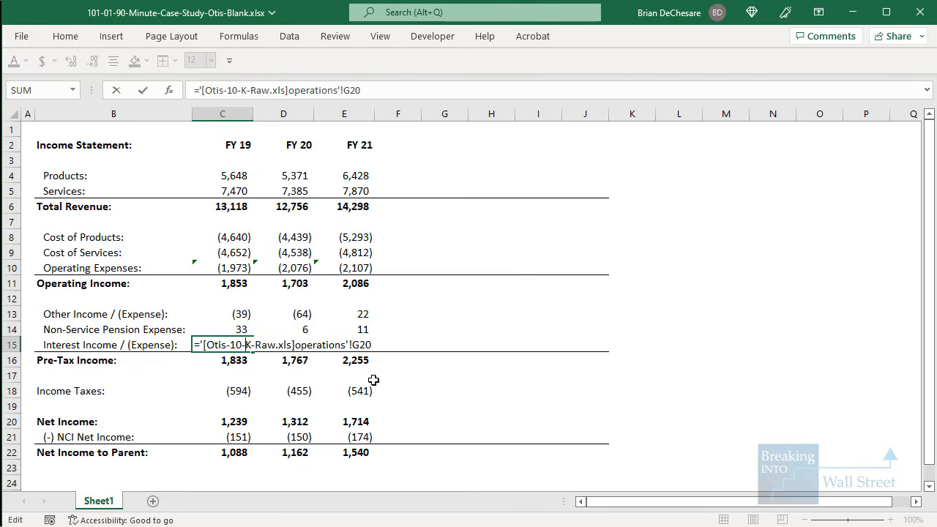
pyautogui.write('-')
pyautogui.hotkey('ctrl', 'Return')
# Copy the negated formulas in C14:C15 across to FY 20 and FY 21, pasting formulas only
pyautogui.hotkey('shift', 'Up')
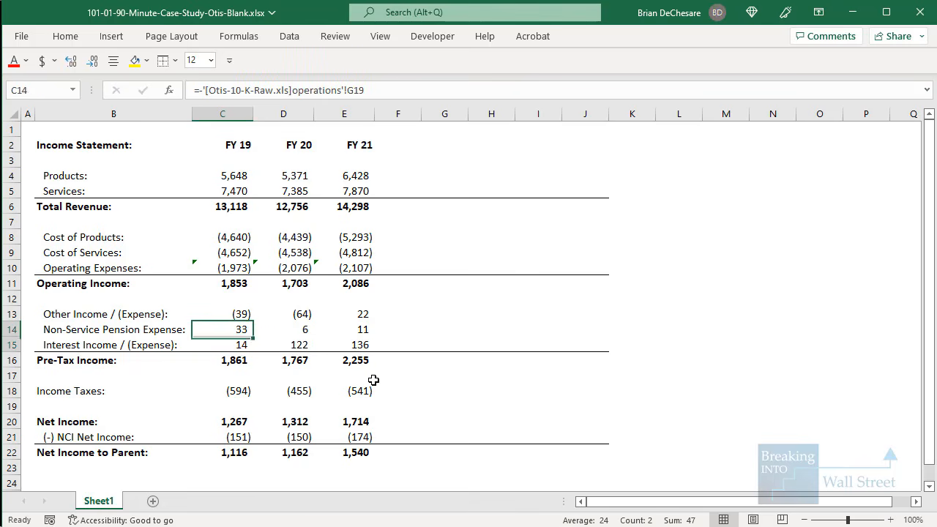
pyautogui.hotkey('ctrl', 'c')
pyautogui.hotkey('shift', 'Right')
pyautogui.hotkey('shift', 'Right')
pyautogui.hotkey('ctrl', 'alt', 'v')
pyautogui.press('f')
pyautogui.press('Return')
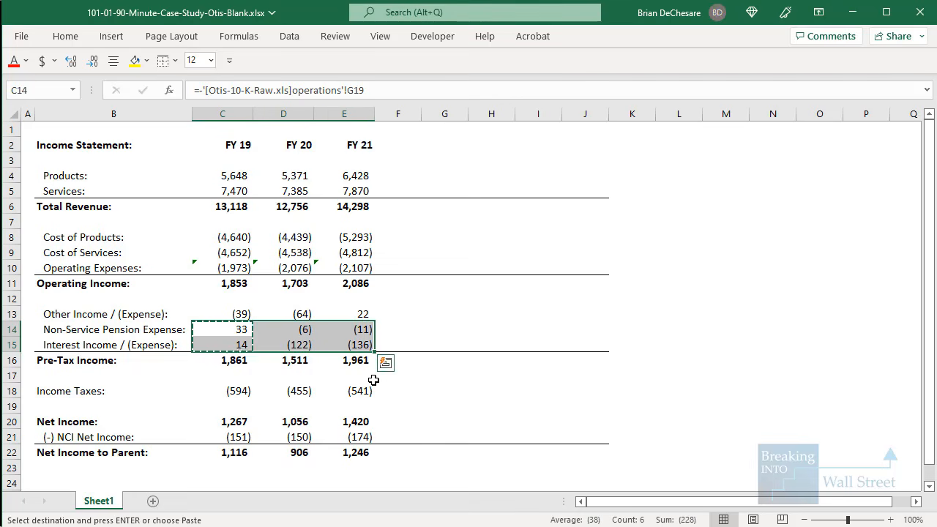
pyautogui.press('Escape')
# Compare the corrected Net Income and NCI figures with rows 23 and 24 of the 10-K operations sheet
pyautogui.click(252, 428)
pyautogui.click(247, 450)
pyautogui.hotkey('ctrl', 'Tab')
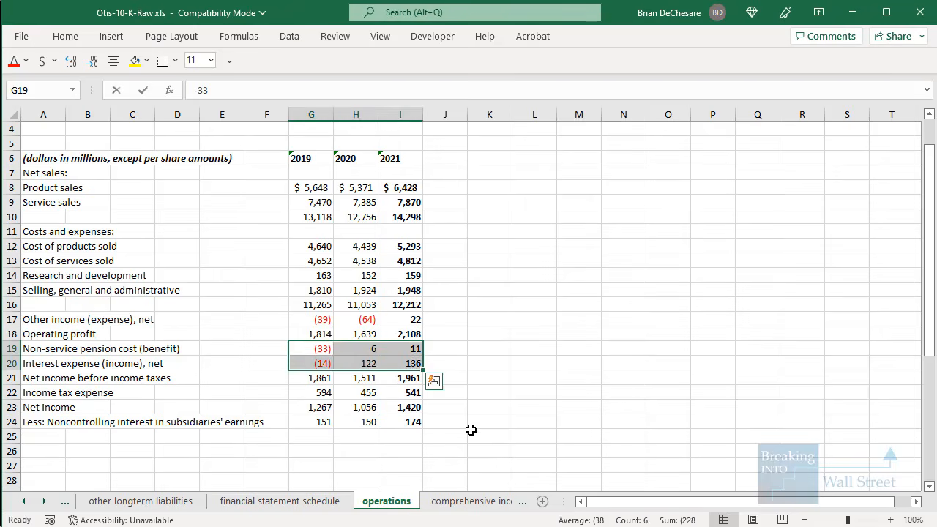
pyautogui.moveTo(319, 411); pyautogui.dragTo(405, 416)
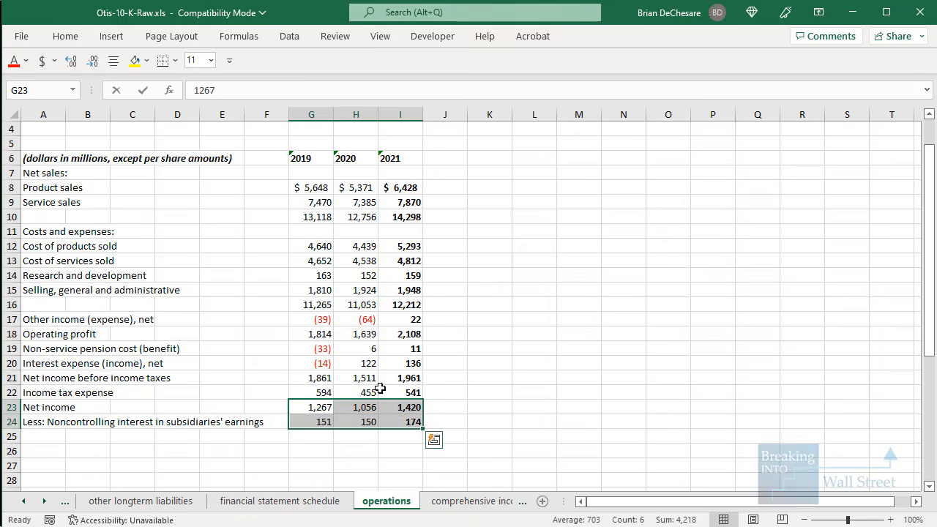
pyautogui.click(348, 412)
pyautogui.hotkey('ctrl', 'Tab')
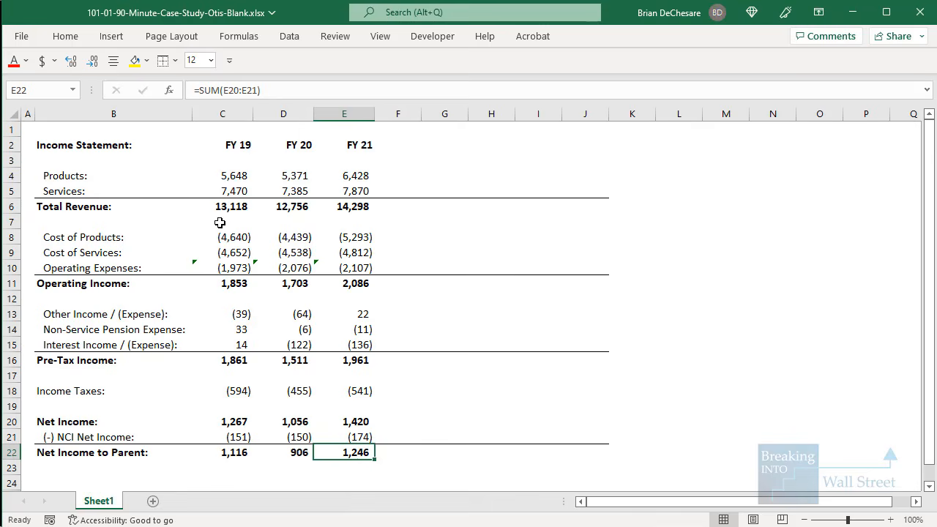
# Format the Products revenue figures in C4:E4 as Accounting with a $ symbol and 0 decimal places
pyautogui.moveTo(220, 176); pyautogui.dragTo(334, 174)
pyautogui.hotkey('ctrl', '1')
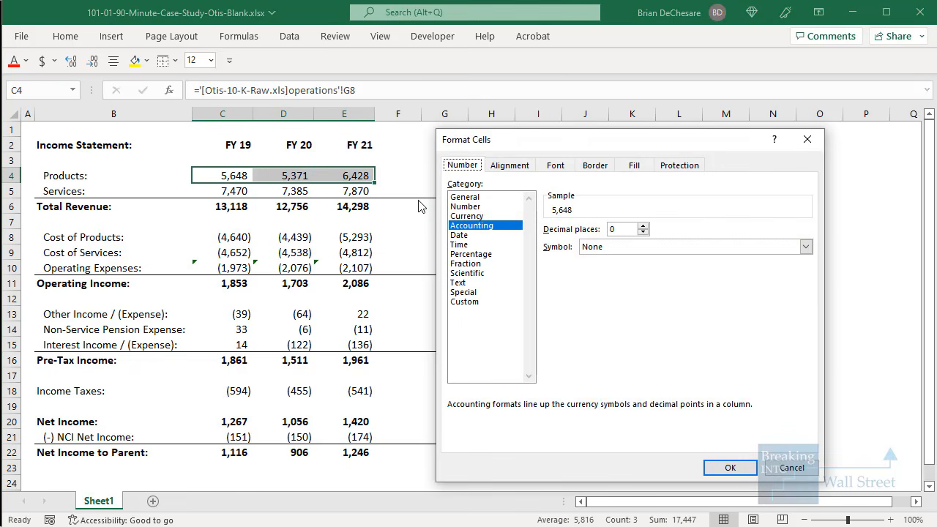
pyautogui.hotkey('alt', 's')
pyautogui.press('Down')
pyautogui.press('Return')
pyautogui.press('Return')
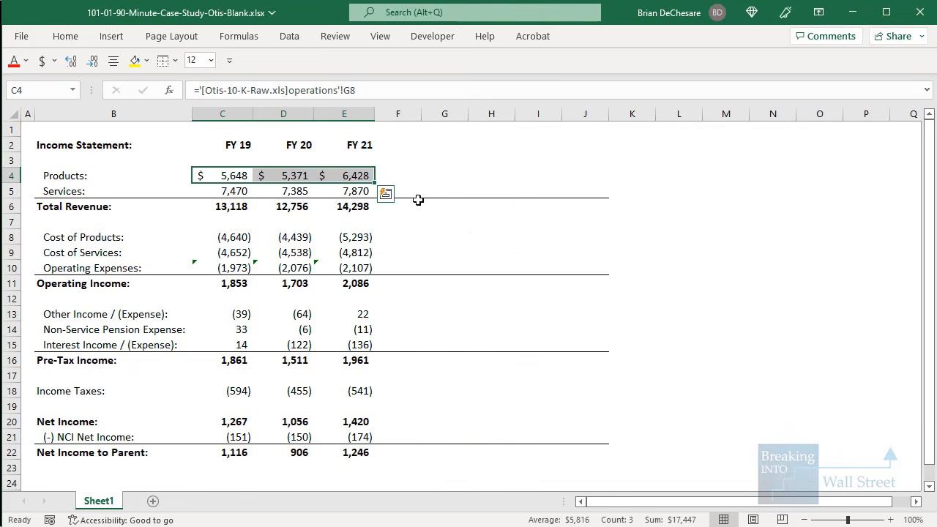
# Apply the same Accounting format with a $ symbol to the Net Income to Parent figures in C22:E22
pyautogui.scroll(-1, 261, 403)
pyautogui.moveTo(232, 406); pyautogui.dragTo(338, 407)
pyautogui.press('F4')
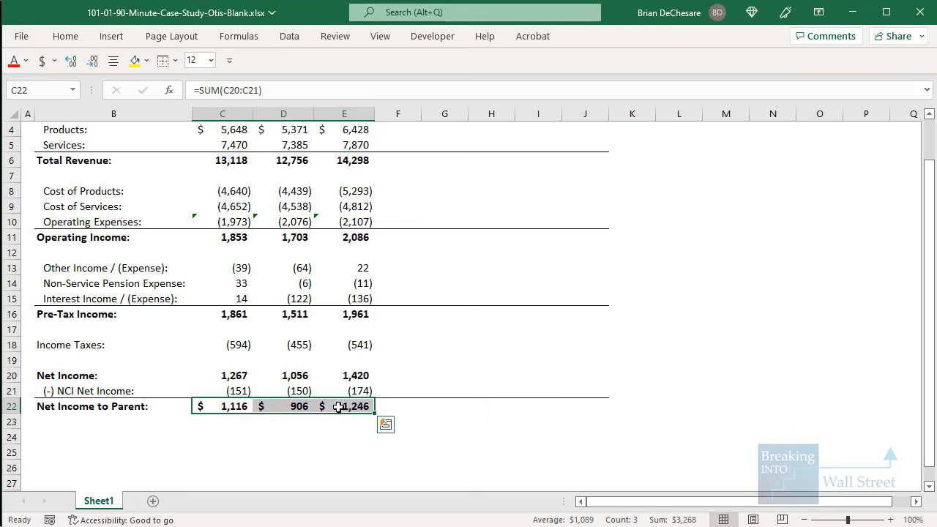
pyautogui.click(242, 344)
pyautogui.scroll(1, 137, 367)
pyautogui.moveTo(237, 175); pyautogui.dragTo(366, 454)
pyautogui.hotkey('ctrl', 'c')
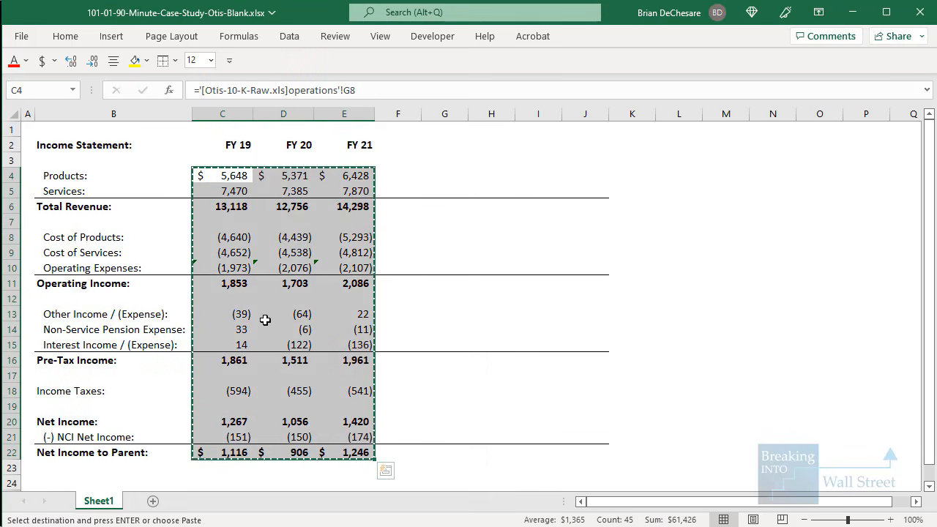
pyautogui.press('Escape')
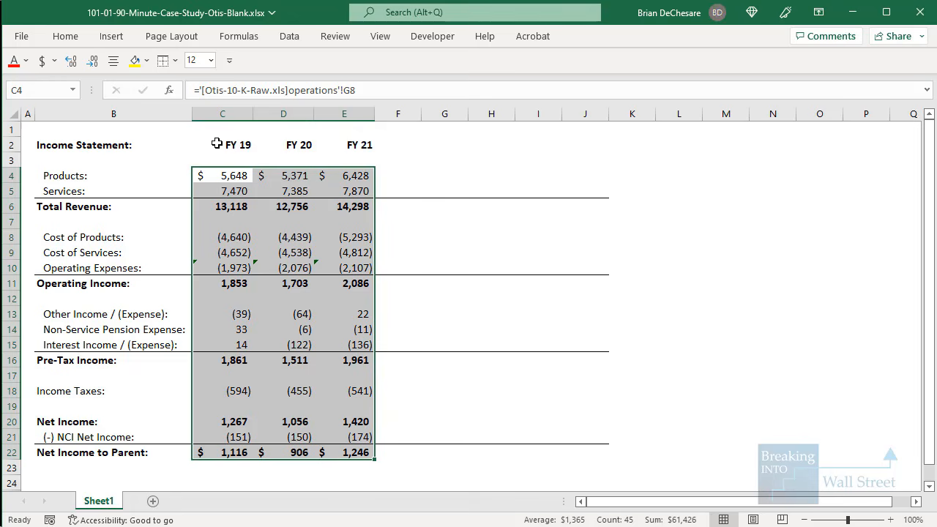
# Center the FY 19 to FY 21 headers in C2:E2
pyautogui.moveTo(217, 142); pyautogui.dragTo(330, 139)
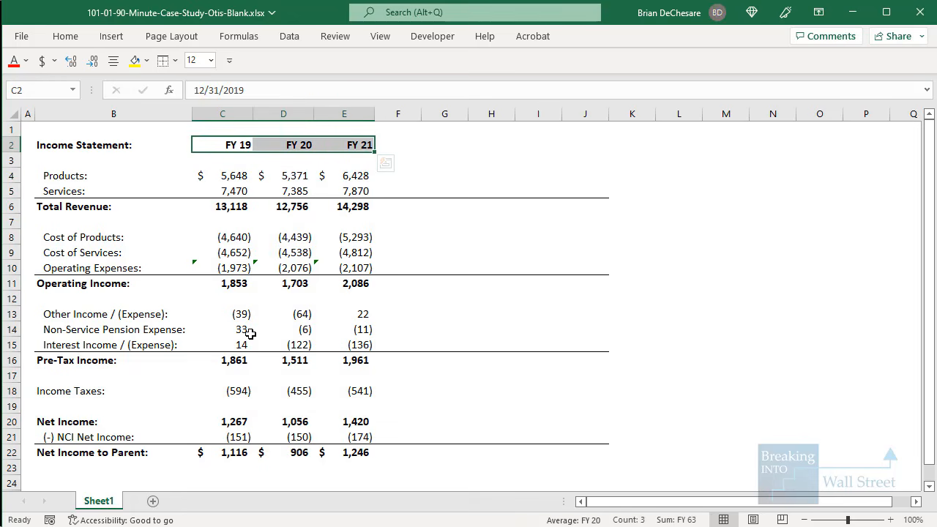
pyautogui.hotkey('alt', 'Tab')
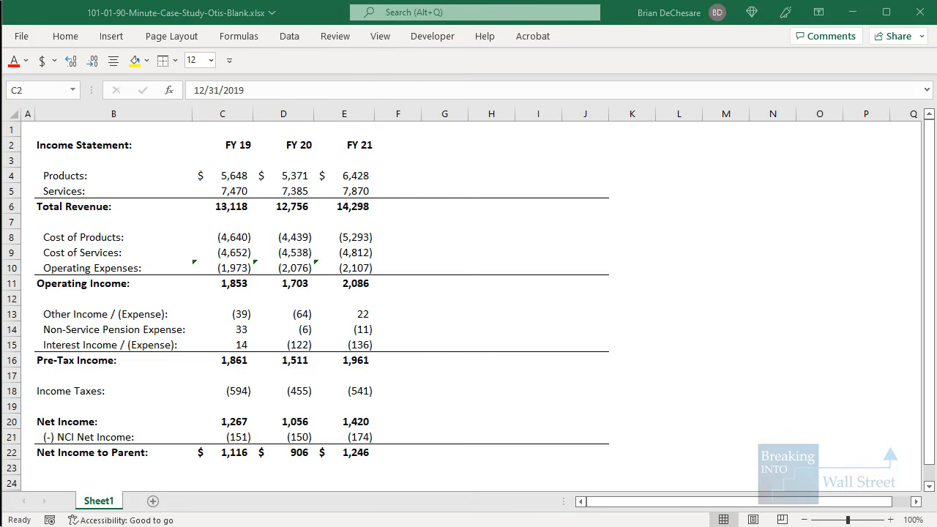
pyautogui.hotkey('alt', 'Tab')
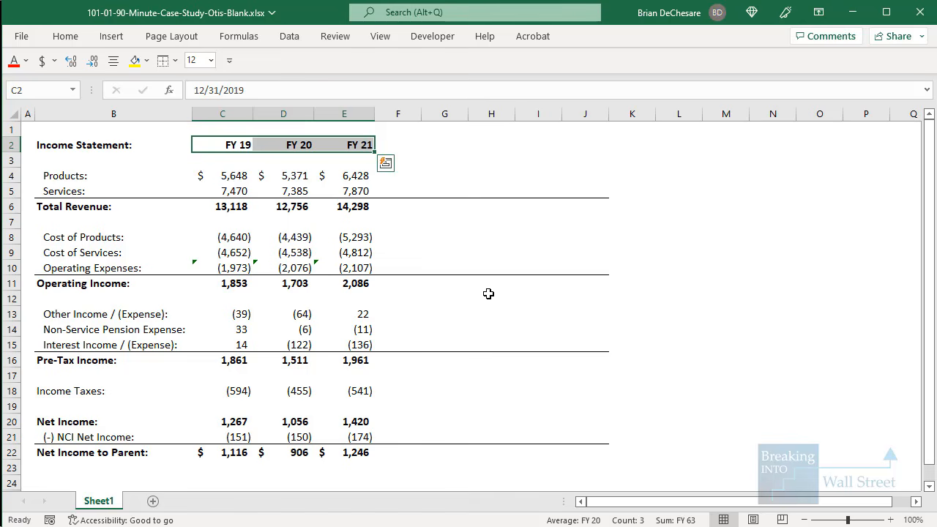
pyautogui.press('alt')
pyautogui.press('5')
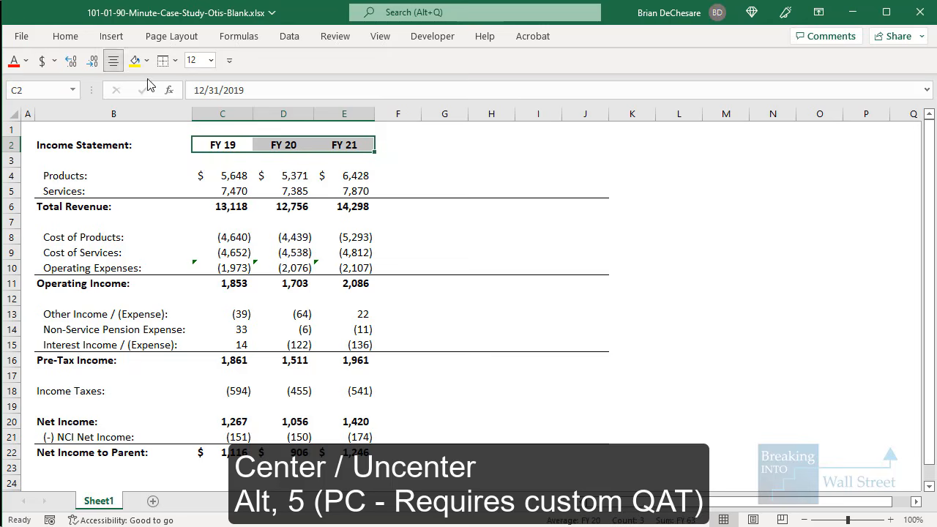
# Enter the section heading "Balance Sheet:" in B24, two rows below Net Income to Parent
pyautogui.scroll(-1, 49, 369)
pyautogui.scroll(-2, 49, 369)
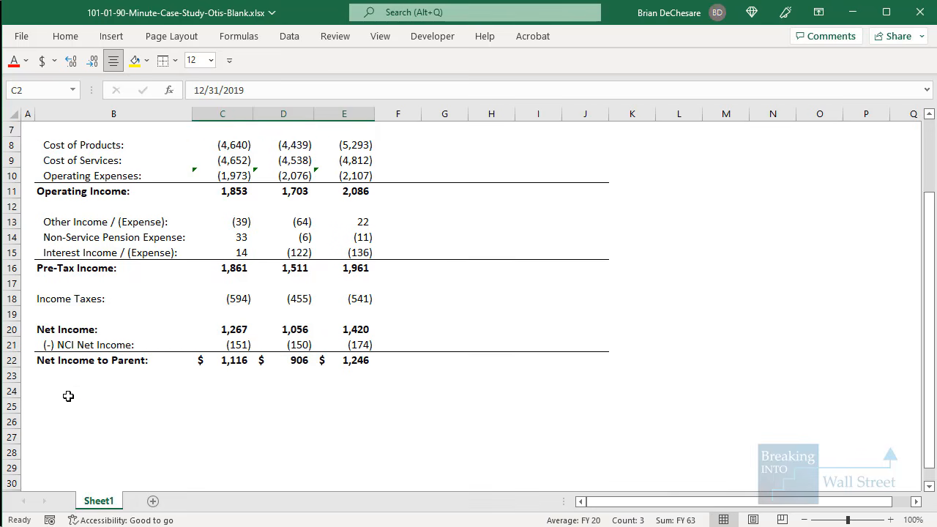
pyautogui.click(69, 399)
pyautogui.scroll(3, 73, 398)
pyautogui.scroll(-3, 125, 254)
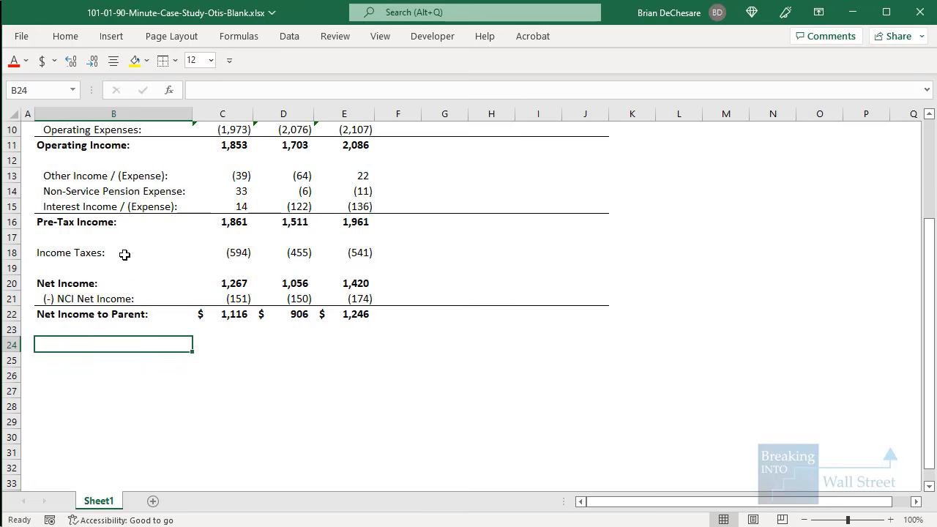
pyautogui.write('Balance Sheet:')
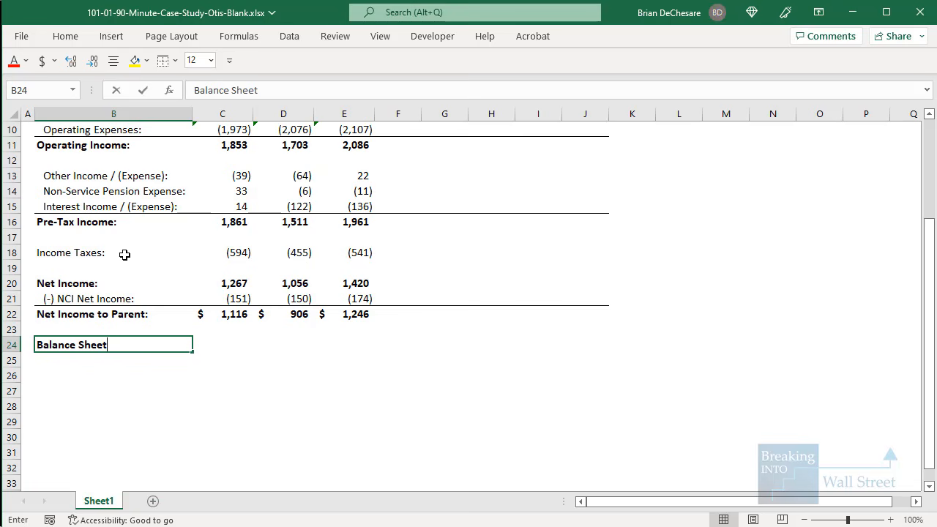
pyautogui.press('Tab')
# Link the Balance Sheet year header in C24 to C2 and fill the formula across to E24
pyautogui.scroll(3, 125, 254)
pyautogui.write('=')
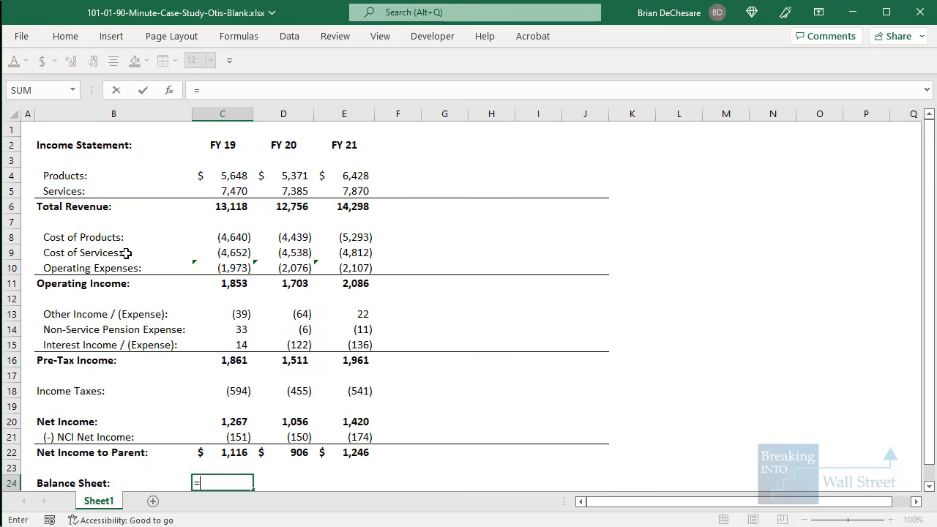
pyautogui.click(212, 150)
pyautogui.scroll(-3, 293, 173)
pyautogui.hotkey('ctrl', 'Return')
pyautogui.hotkey('shift', 'Right')
pyautogui.hotkey('shift', 'Right')
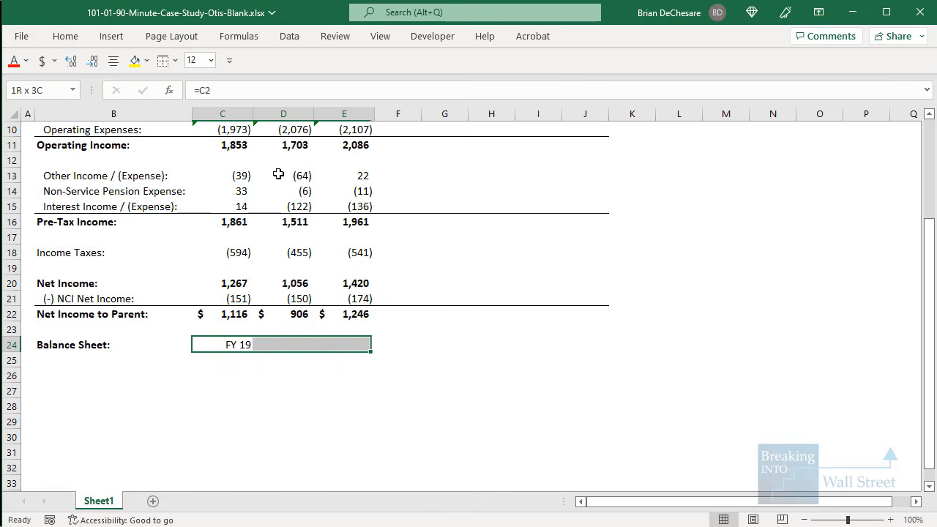
pyautogui.hotkey('ctrl', 'r')
# Copy the year headers in C2:E2 and paste only their formats onto the Balance Sheet headers in C24:E24
pyautogui.scroll(3, 269, 176)
pyautogui.click(250, 147)
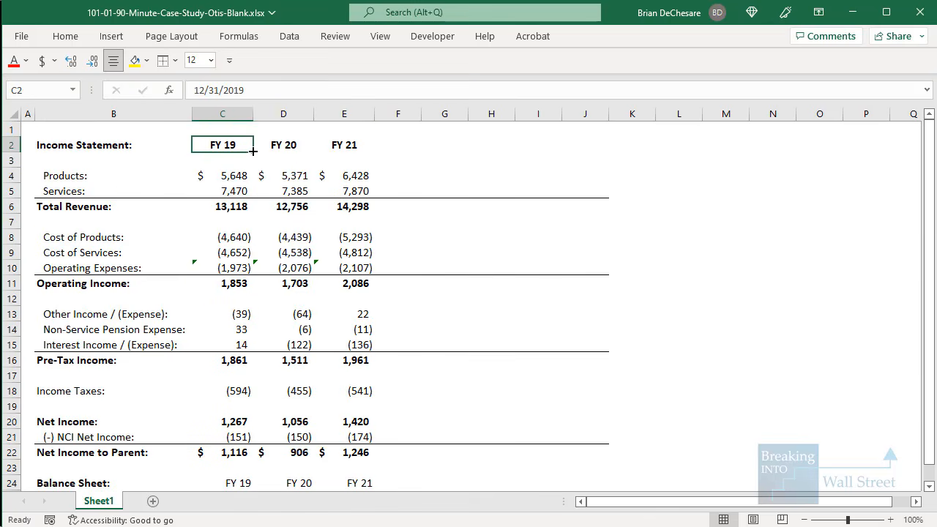
pyautogui.hotkey('shift', 'Right')
pyautogui.hotkey('shift', 'Right')
pyautogui.hotkey('ctrl', 'c')
pyautogui.scroll(-5, 256, 220)
pyautogui.click(234, 255)
pyautogui.hotkey('alt', 'e')
pyautogui.press('s')
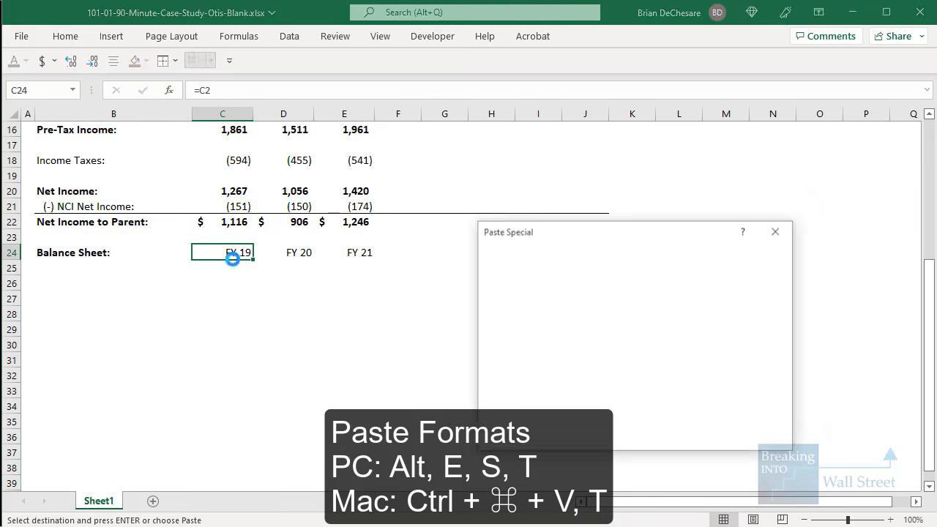
pyautogui.press('t')
pyautogui.press('Return')
pyautogui.press('Home')
pyautogui.press('Down')
pyautogui.press('Down')
pyautogui.press('Right')
pyautogui.press('Up')
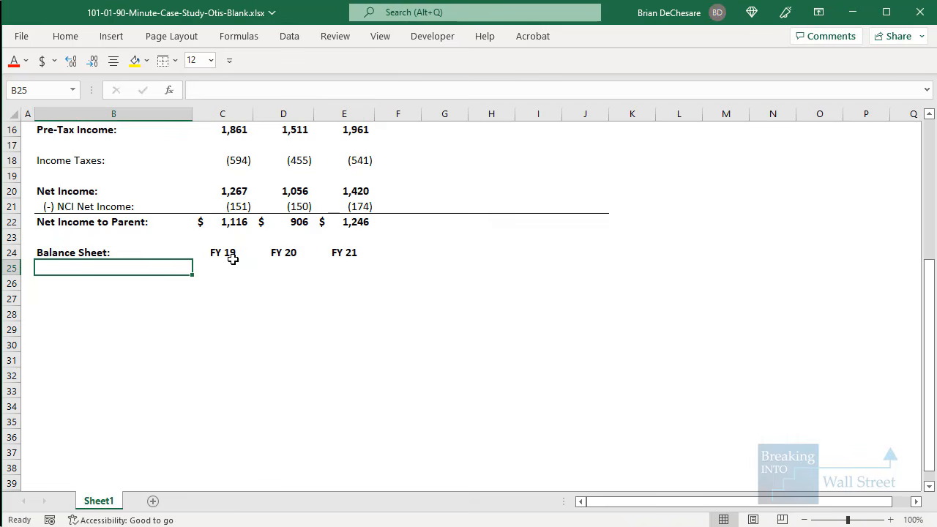
# Switch to the Otis-10-K-Raw.xls workbook and open its consolidated balance sheets sheet
pyautogui.hotkey('alt', 'Tab')
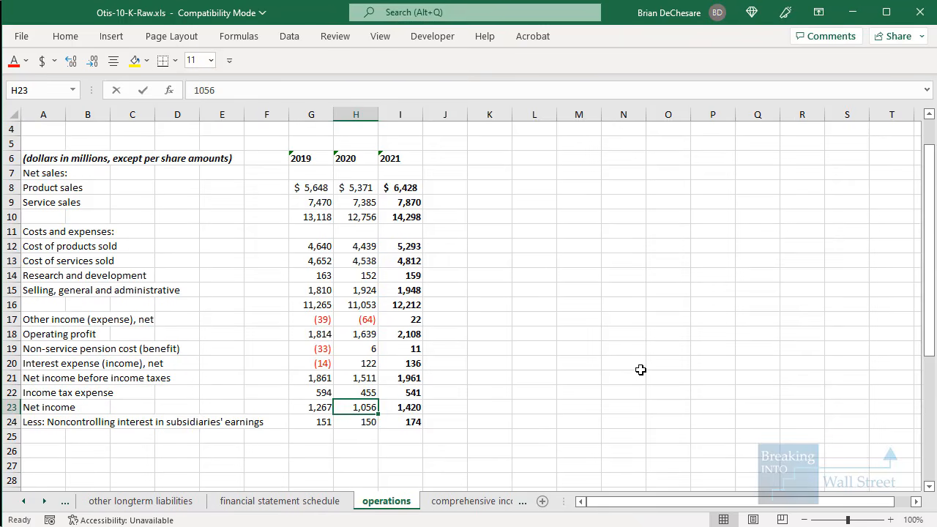
pyautogui.hotkey('ctrl', 'pagedown')
pyautogui.hotkey('ctrl', 'pagedown')
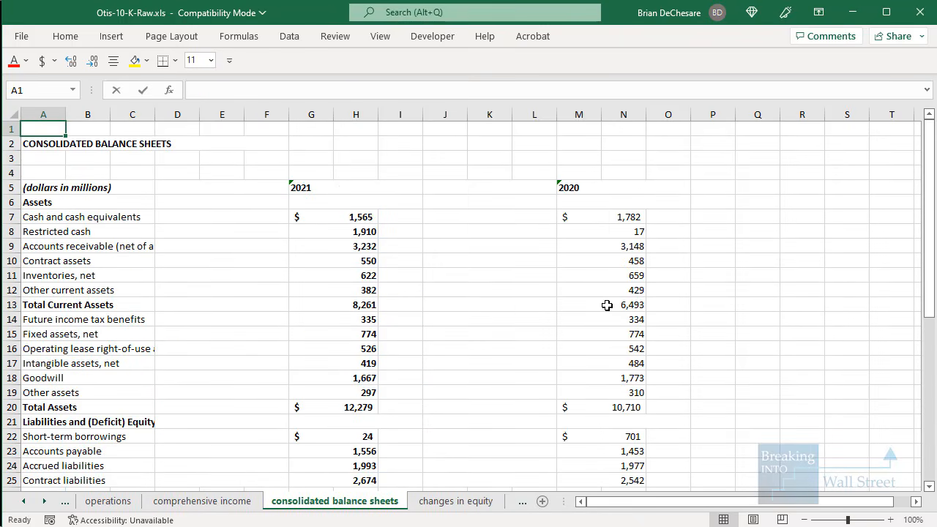
pyautogui.click(241, 194)
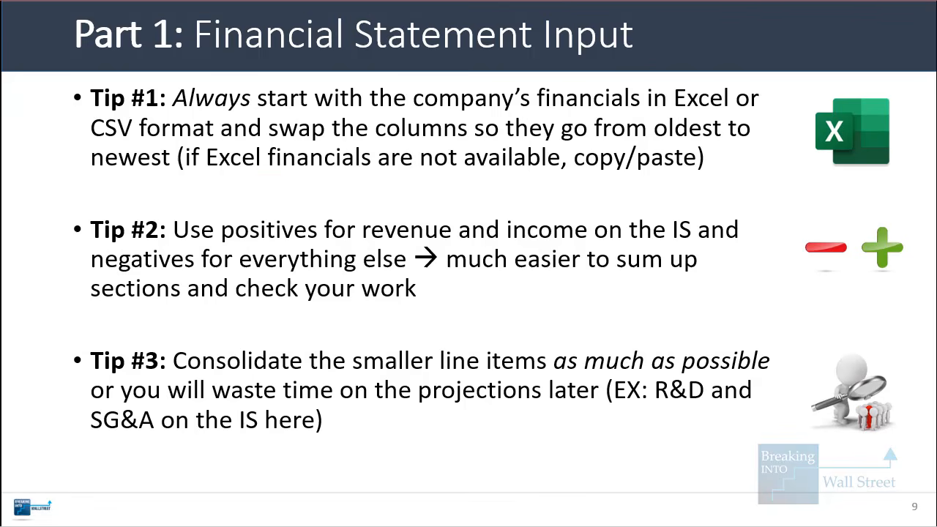
pyautogui.press('Right')
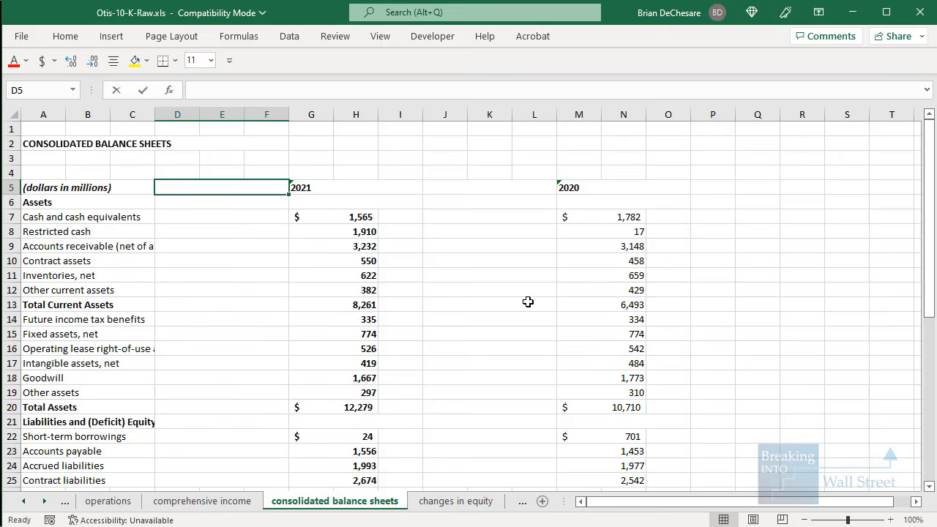
# Unmerge the cells in columns A to F of the consolidated balance sheets sheet
pyautogui.hotkey('ctrl', 'space')
pyautogui.hotkey('ctrl', '1')
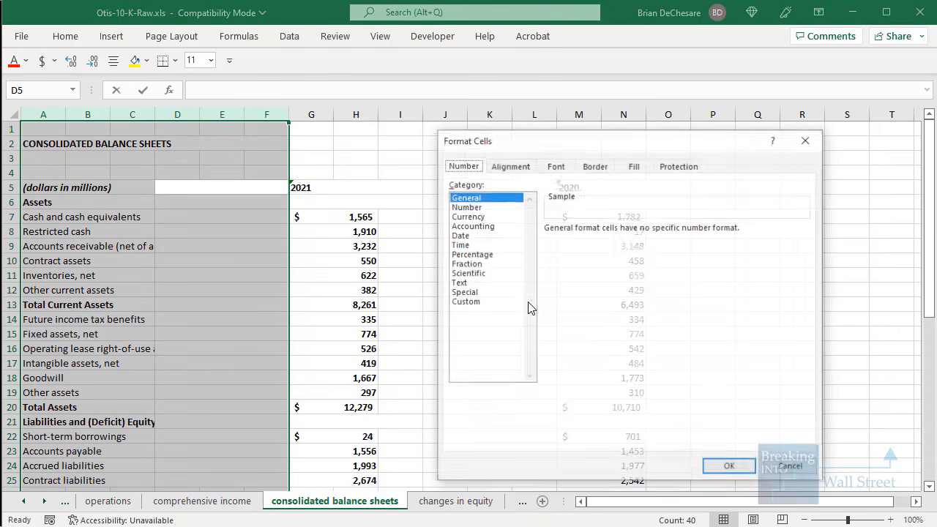
pyautogui.hotkey('ctrl', 'Tab')
pyautogui.press('Right')
pyautogui.press('Right')
pyautogui.press('Right')
pyautogui.press('Right')
pyautogui.press('Right')
pyautogui.press('Right')
pyautogui.press('Right')
pyautogui.press('Right')
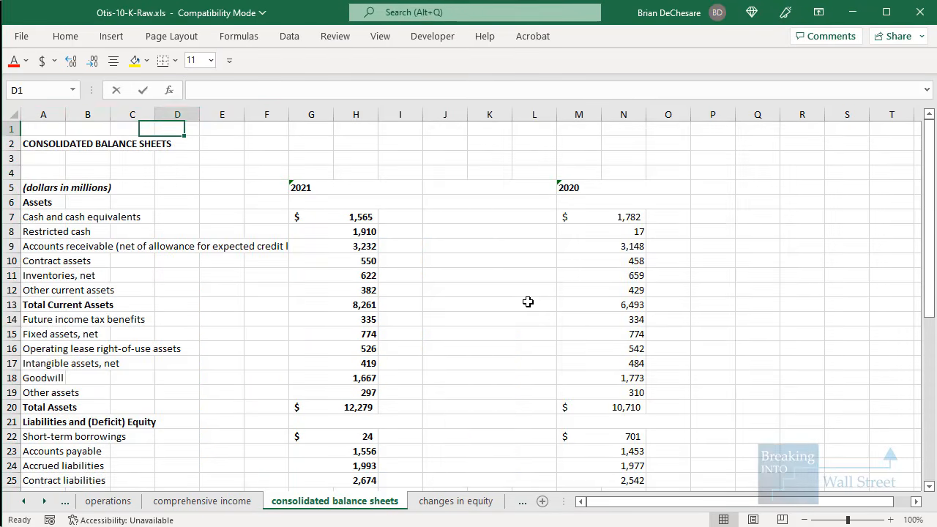
# Unmerge the cells in columns G to I, which hold the 2021 figures
pyautogui.hotkey('shift', 'Left')
pyautogui.hotkey('shift', 'Left')
pyautogui.hotkey('ctrl', 'space')
pyautogui.hotkey('ctrl', '1')
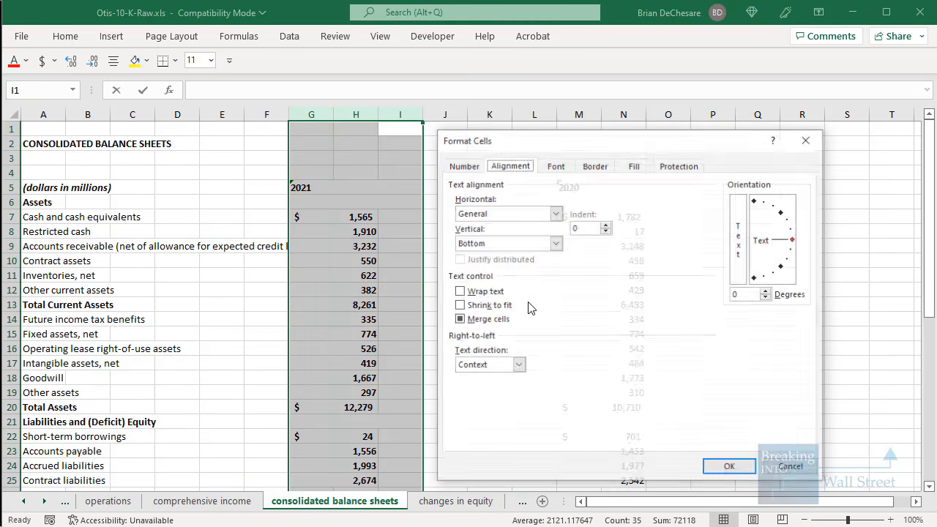
pyautogui.press('Return')
# Clear the merged-cell setting from the blank columns J to L
pyautogui.press('Right')
pyautogui.hotkey('ctrl', 'space')
pyautogui.hotkey('shift', 'Right')
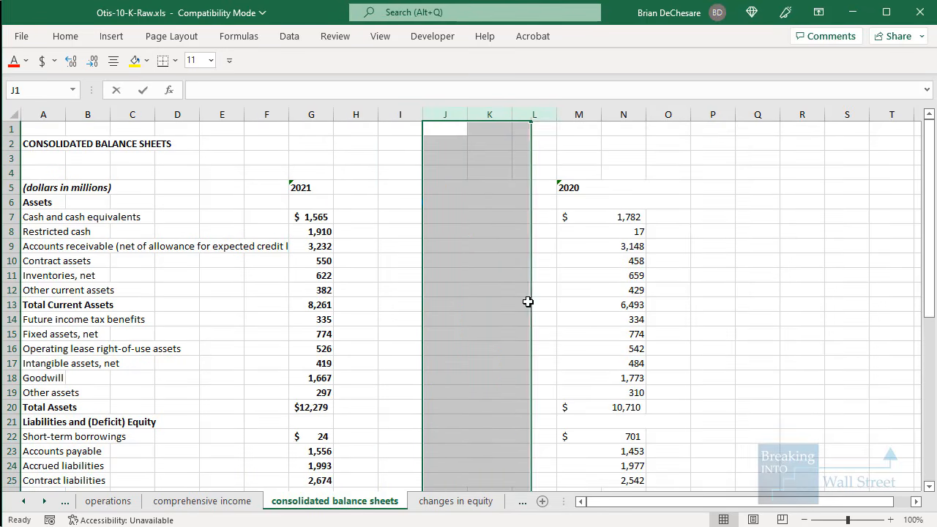
pyautogui.hotkey('shift', 'Right')
pyautogui.hotkey('ctrl', '1')
pyautogui.hotkey('alt', 'm')
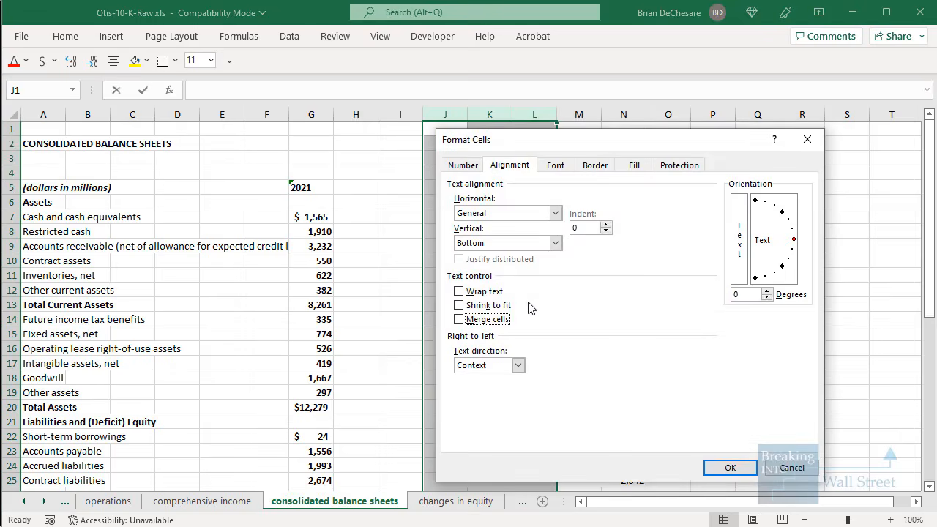
pyautogui.press('Return')
# Unmerge the cells in columns M to O, which hold the 2020 figures
pyautogui.press('Right')
pyautogui.press('Right')
pyautogui.hotkey('ctrl', 'space')
pyautogui.press('Right')
pyautogui.hotkey('ctrl', 'space')
pyautogui.hotkey('shift', 'Right')
pyautogui.hotkey('shift', 'Right')
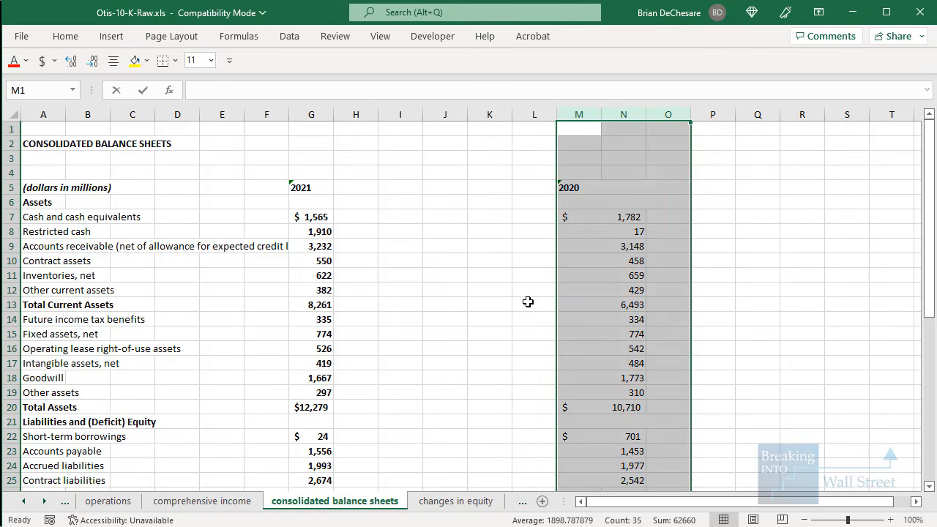
pyautogui.hotkey('ctrl', '1')
pyautogui.hotkey('alt', 'm')
pyautogui.press('Return')
# Copy the 2021 figures from column G into column N, directly after the 2020 column
pyautogui.press('Left')
pyautogui.press('Left')
pyautogui.press('Left')
pyautogui.press('Left')
pyautogui.press('Left')
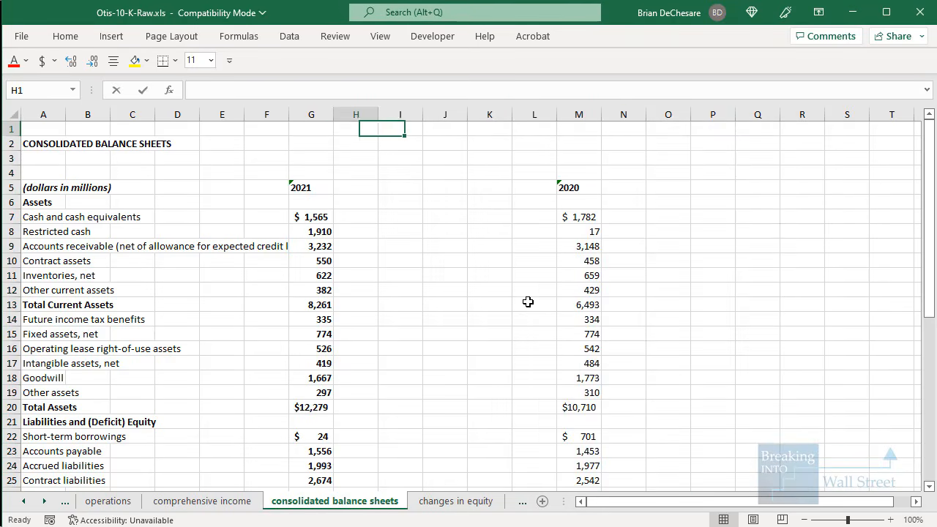
pyautogui.press('Left')
pyautogui.hotkey('ctrl', 'space')
pyautogui.hotkey('ctrl', 'c')
pyautogui.press('Right')
pyautogui.press('Right')
pyautogui.press('Right')
pyautogui.press('Right')
pyautogui.press('Right')
pyautogui.press('Right')
pyautogui.press('Right')
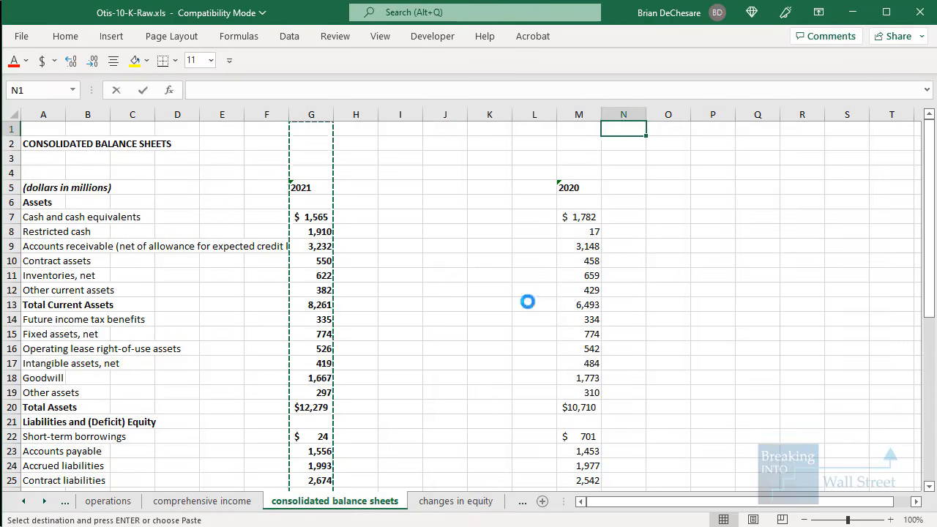
pyautogui.hotkey('ctrl', 'space')
pyautogui.press('Return')
# Delete columns E to L between the line-item labels and the 2020 figures
pyautogui.press('Left')
pyautogui.press('Left')
pyautogui.press('Left')
pyautogui.press('Left')
pyautogui.press('Left')
pyautogui.press('Left')
pyautogui.press('Left')
pyautogui.press('Left')
pyautogui.press('Left')
pyautogui.hotkey('ctrl', 'space')
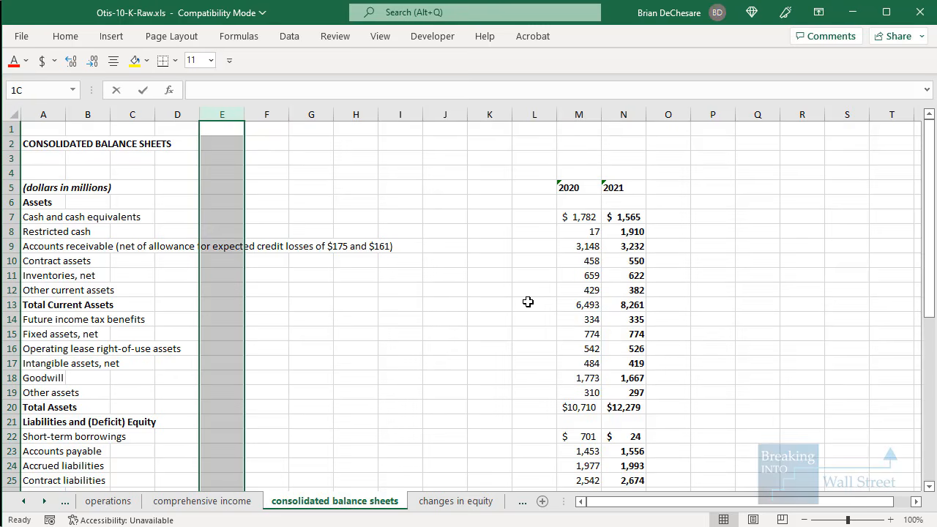
pyautogui.hotkey('shift', 'Right')
pyautogui.hotkey('shift', 'Right')
pyautogui.hotkey('shift', 'Right')
pyautogui.hotkey('shift', 'Right')
pyautogui.hotkey('shift', 'Right')
pyautogui.hotkey('shift', 'Right')
pyautogui.hotkey('shift', 'Right')
pyautogui.hotkey('shift', 'Right')
pyautogui.hotkey('shift', 'Right')
pyautogui.hotkey('shift', 'Right')
pyautogui.hotkey('shift', 'Left')
pyautogui.hotkey('shift', 'Left')
pyautogui.hotkey('shift', 'Left')
pyautogui.hotkey('shift', 'Left')
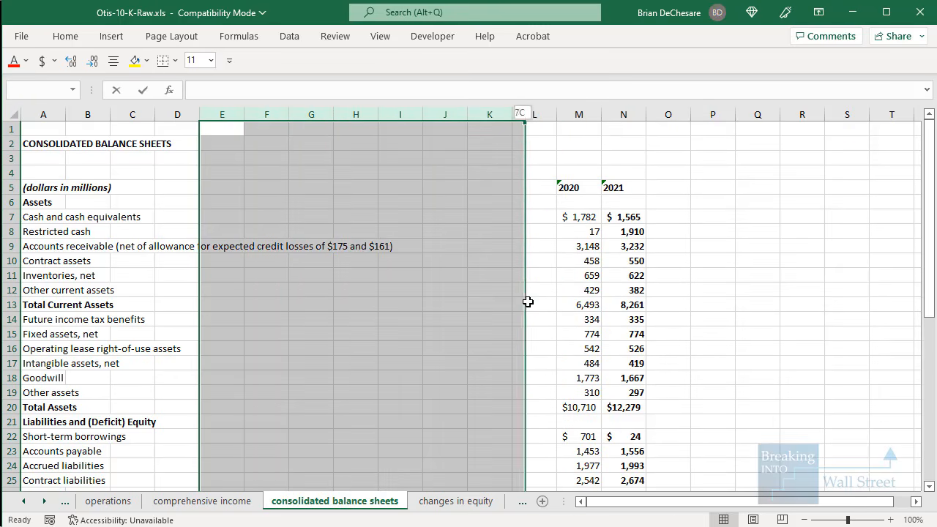
pyautogui.hotkey('shift', 'Right')
pyautogui.hotkey('ctrl', '-')
# AutoFit the width of column A to the balance sheet line-item labels
pyautogui.press('Left')
pyautogui.press('Left')
pyautogui.press('Left')
pyautogui.press('Left')
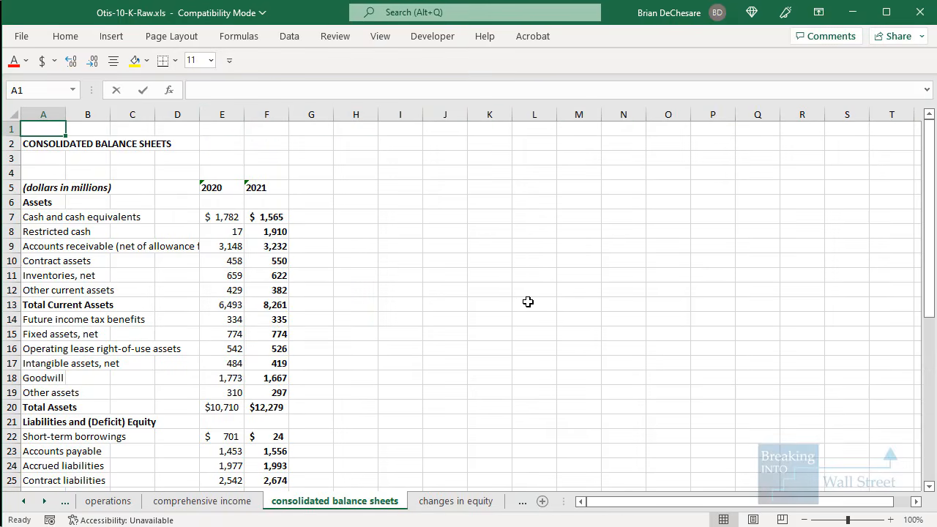
pyautogui.hotkey('ctrl', 'space')
pyautogui.hotkey('alt', 'h')
pyautogui.press('o')
pyautogui.press('i')
# Delete the three blank columns B to D so the 2020 and 2021 figures sit next to the labels
pyautogui.press('Right')
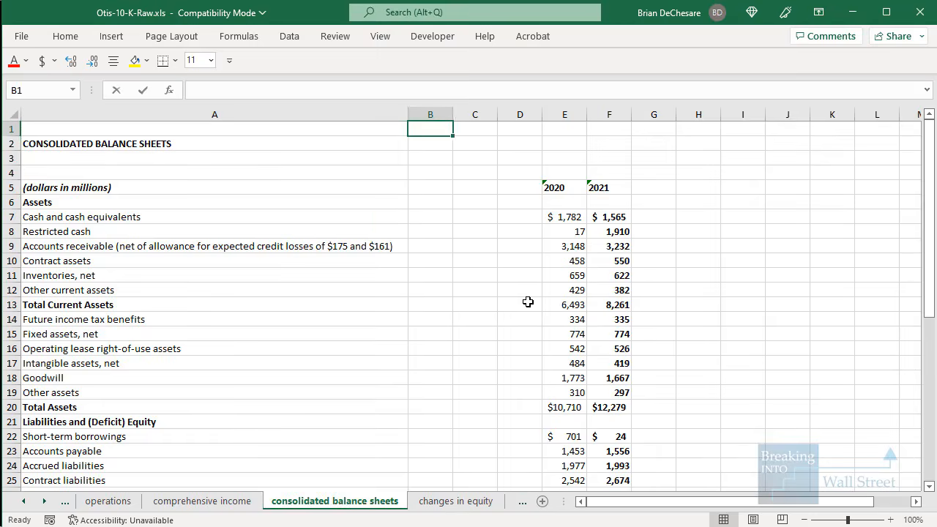
pyautogui.hotkey('ctrl', 'space')
pyautogui.hotkey('ctrl', '-')
pyautogui.press('Right')
pyautogui.hotkey('ctrl', 'space')
pyautogui.hotkey('alt', 'e')
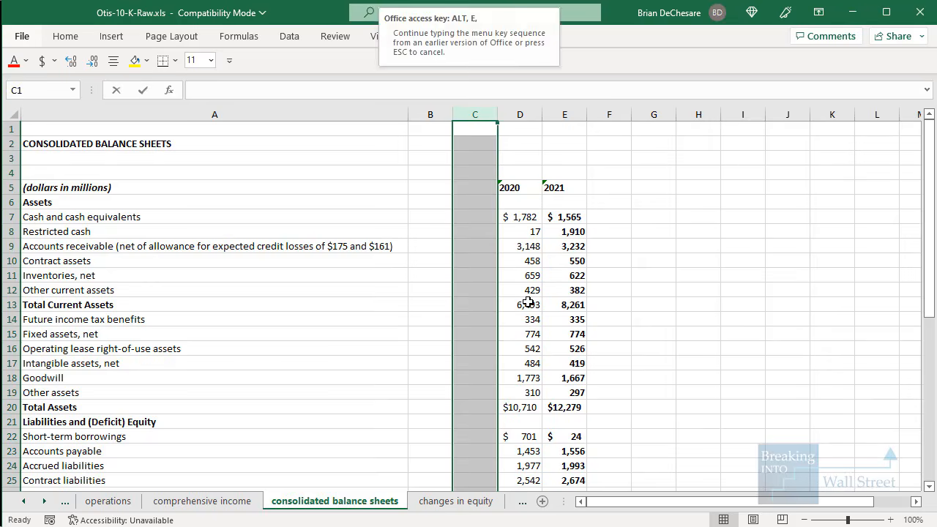
pyautogui.press('Escape')
pyautogui.press('Left')
pyautogui.hotkey('ctrl', 'space')
pyautogui.hotkey('shift', 'Right')
pyautogui.hotkey('ctrl', '-')
pyautogui.press('Left')
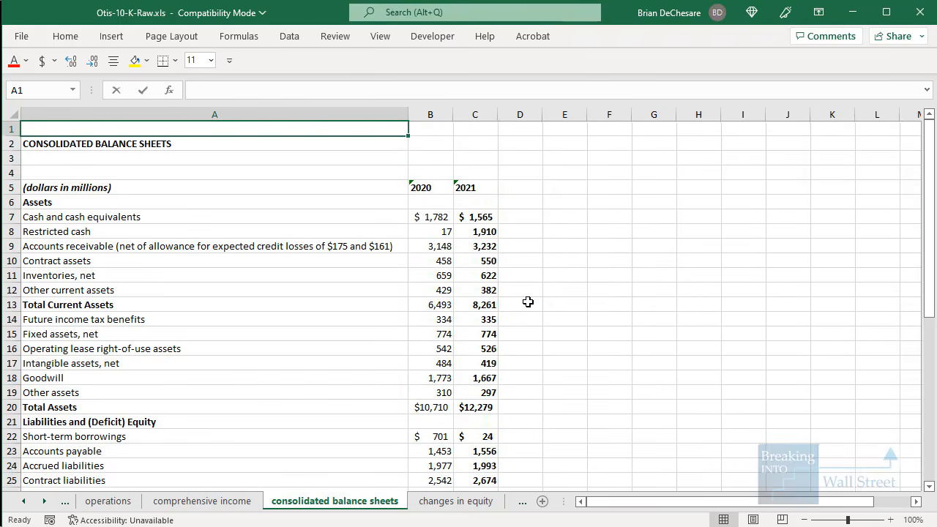
# Examine the asset and liability line items on the cleaned-up consolidated balance sheet
pyautogui.press('Down')
pyautogui.press('Down')
pyautogui.press('Down')
pyautogui.press('Down')
pyautogui.press('Right')
pyautogui.press('Down')
pyautogui.press('Down')
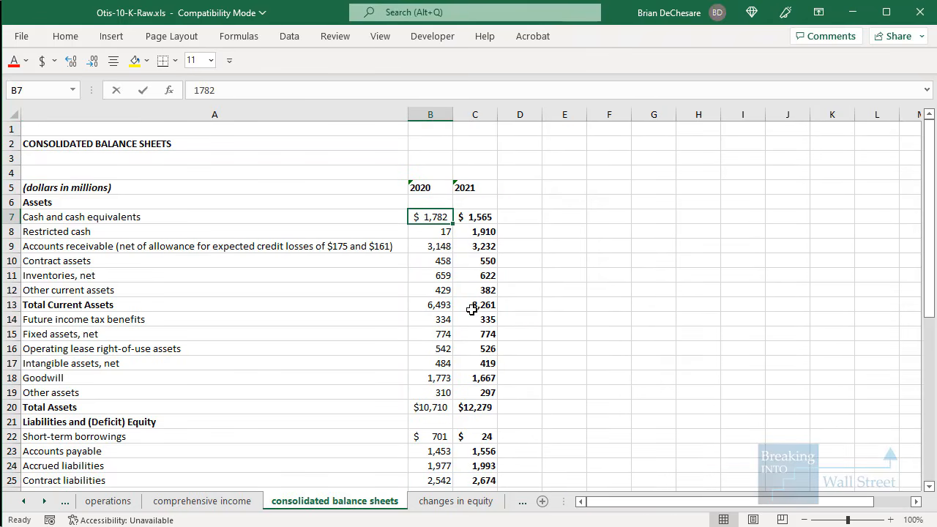
pyautogui.click(381, 312)
pyautogui.scroll(-1, 303, 305)
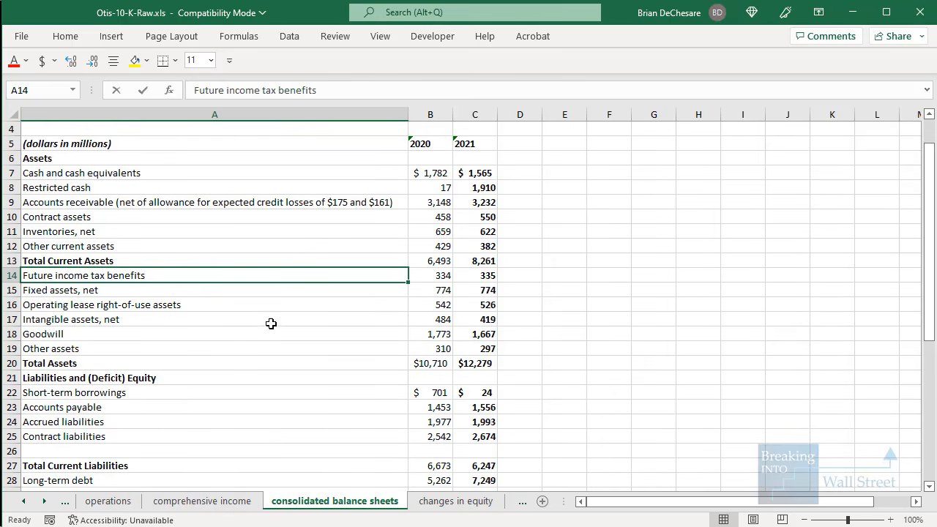
# Examine the current asset lines, grouping cash with restricted cash and contract assets with inventories and other current assets
pyautogui.press('Down')
pyautogui.press('Down')
pyautogui.press('Down')
pyautogui.press('Down')
pyautogui.moveTo(23, 167)
pyautogui.mouseDown()
pyautogui.moveTo(502, 215)
pyautogui.moveTo(514, 195)
pyautogui.mouseUp()
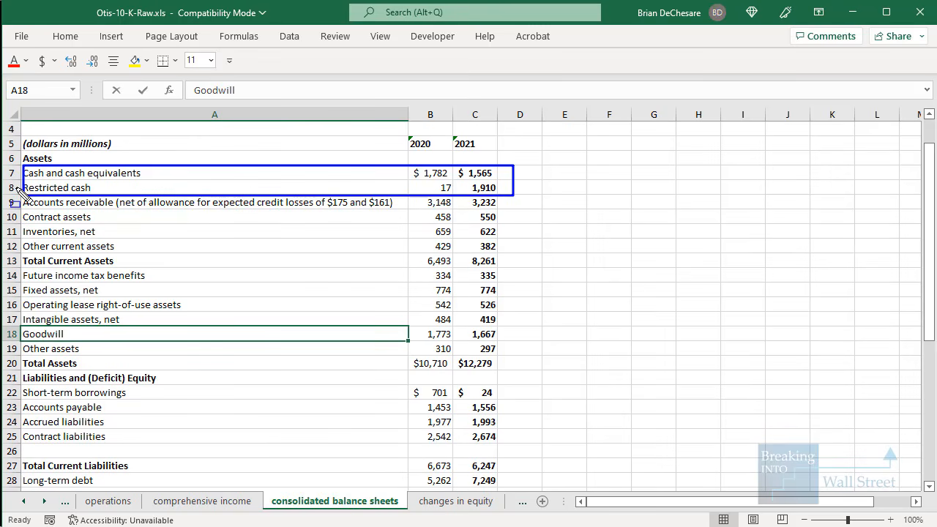
pyautogui.moveTo(14, 213); pyautogui.dragTo(523, 254)
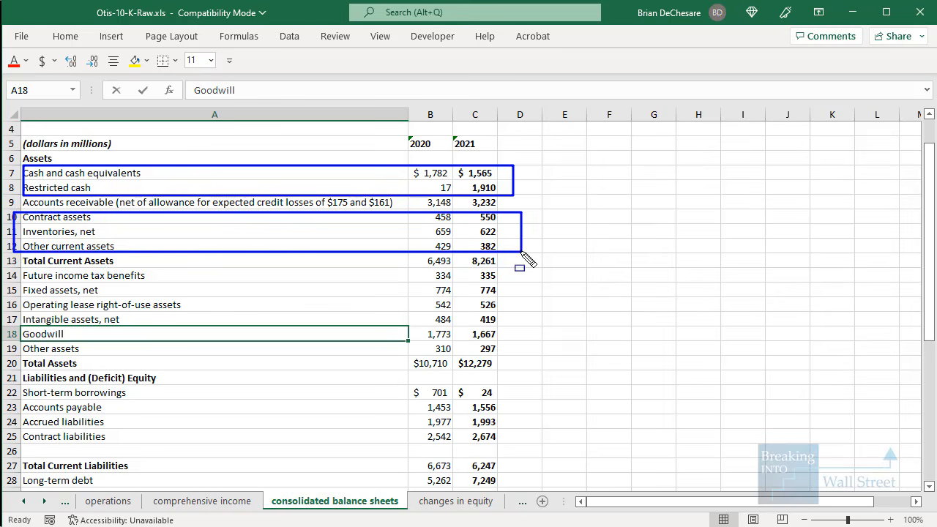
pyautogui.press('Escape')
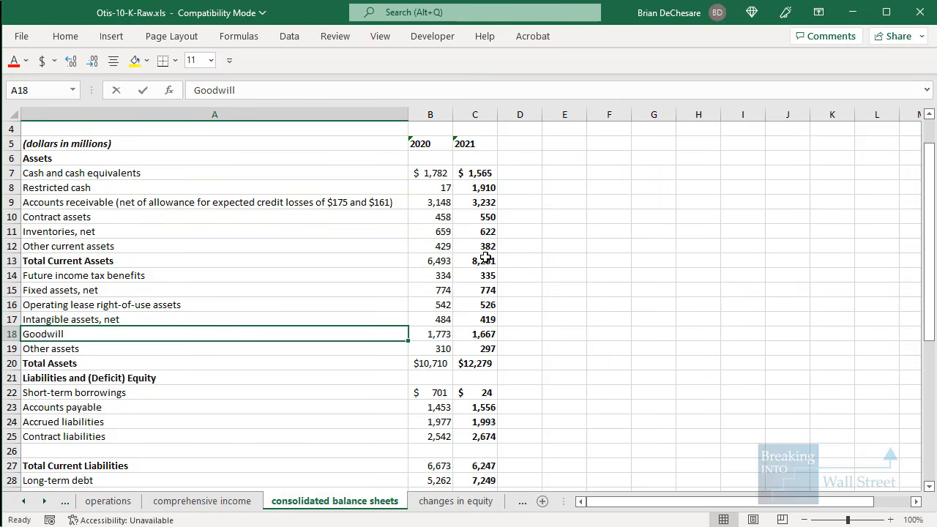
pyautogui.click(208, 262)
pyautogui.click(199, 341)
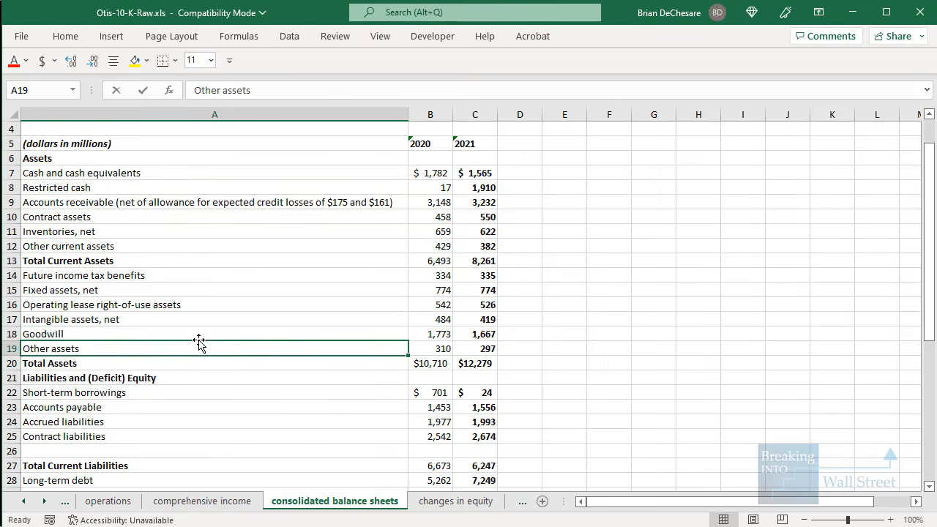
# Examine the long-term asset lines on the balance sheet, focusing on fixed assets, intangible assets and goodwill
pyautogui.scroll(-1, 188, 293)
pyautogui.moveTo(131, 231); pyautogui.dragTo(455, 305)
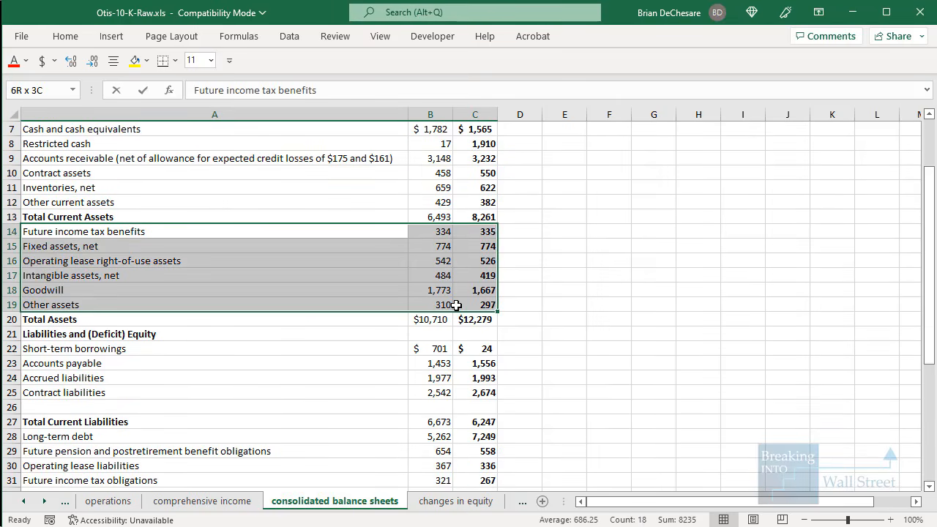
pyautogui.click(247, 276)
pyautogui.click(253, 321)
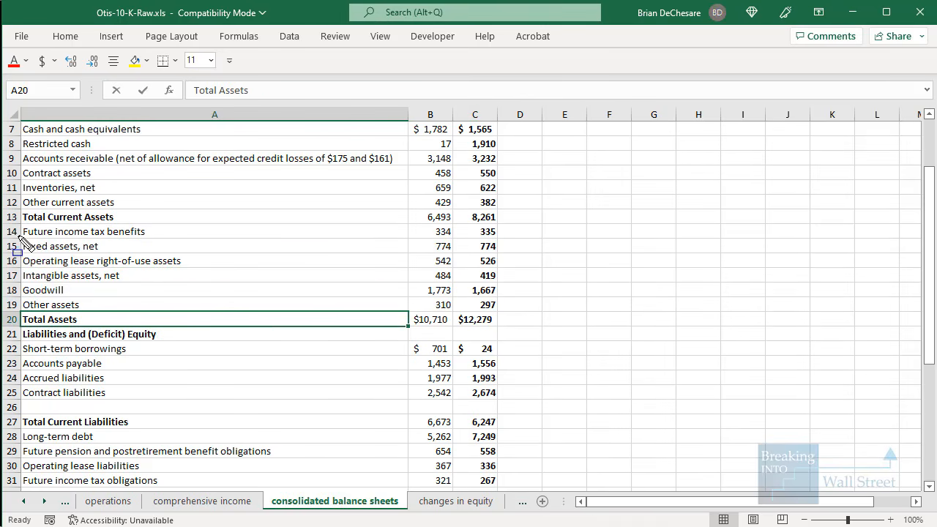
pyautogui.moveTo(16, 236); pyautogui.dragTo(516, 258)
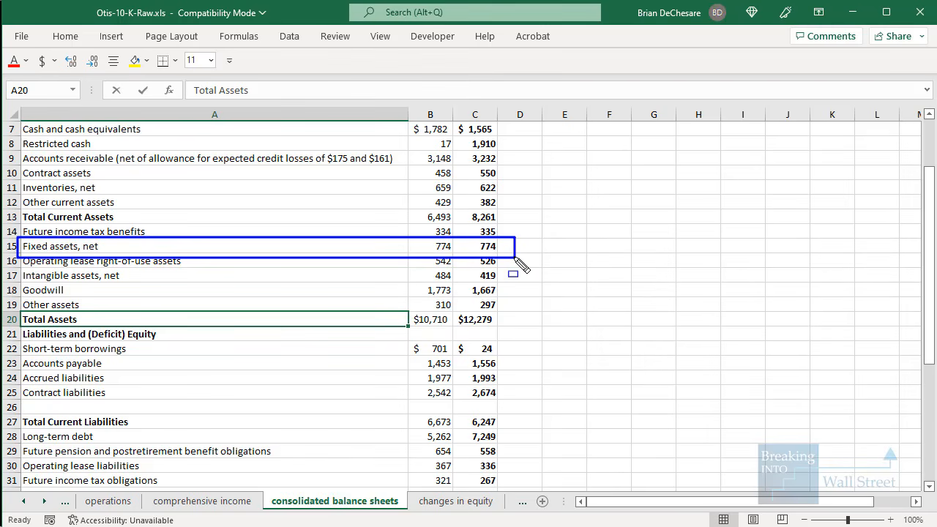
pyautogui.moveTo(9, 263); pyautogui.dragTo(505, 300)
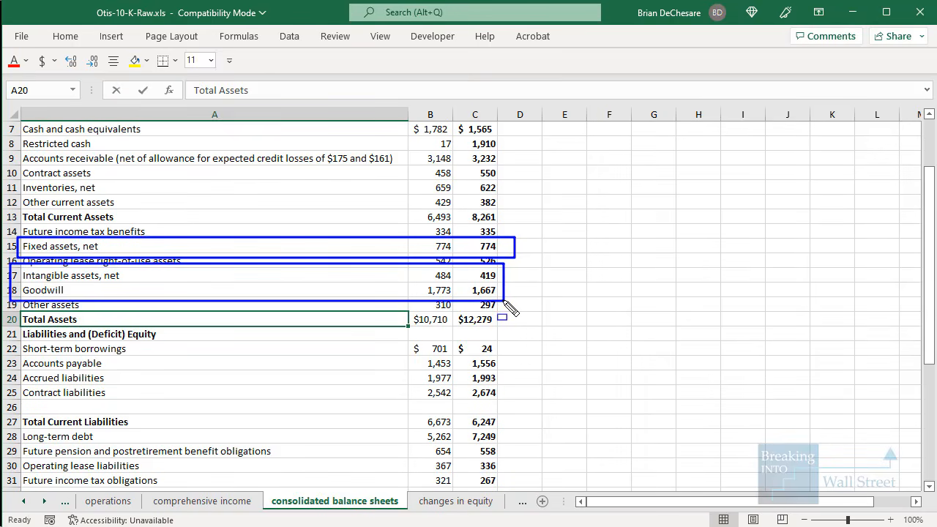
pyautogui.press('Escape')
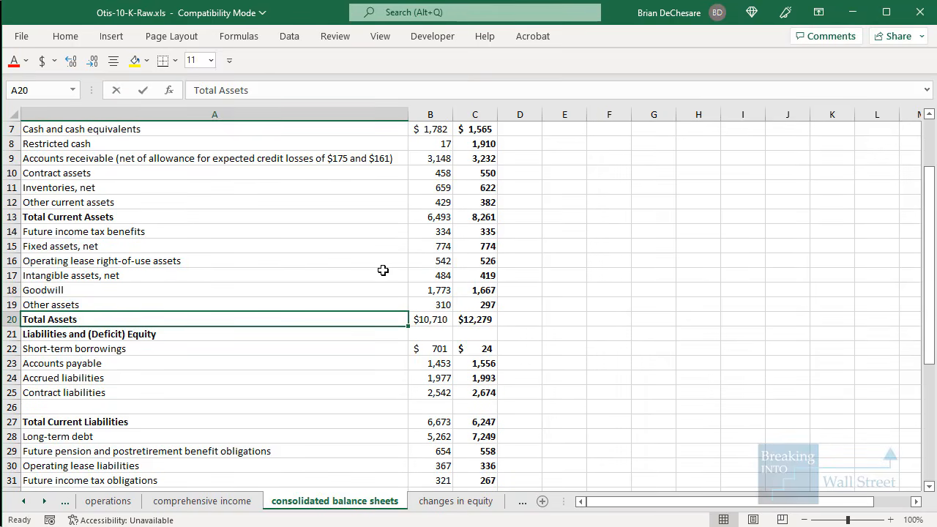
# Go to the cash flows sheet of the 10-K workbook
pyautogui.click(322, 245)
pyautogui.hotkey('ctrl', 'pagedown')
pyautogui.hotkey('ctrl', 'pagedown')
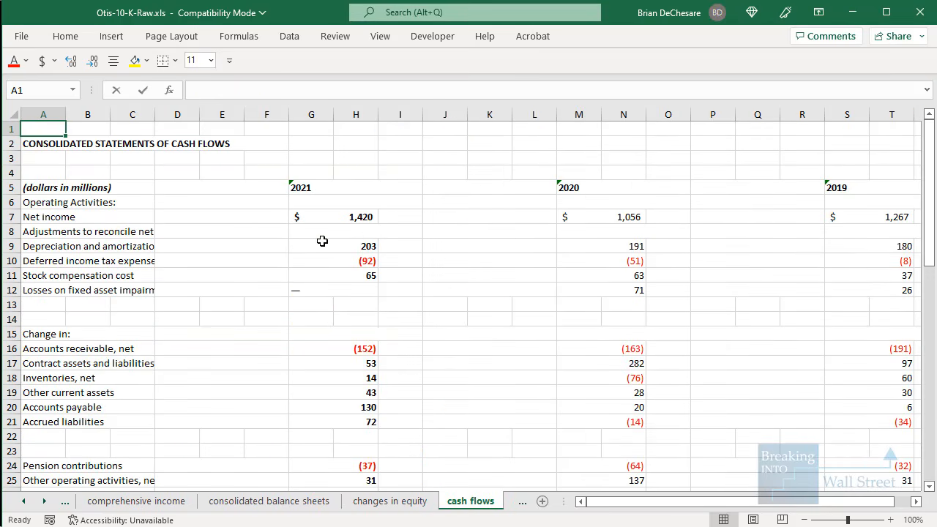
pyautogui.click(100, 244)
pyautogui.hotkey('ctrl', 'space')
pyautogui.hotkey('shift', 'Right')
pyautogui.hotkey('shift', 'Right')
pyautogui.hotkey('shift', 'Right')
pyautogui.hotkey('shift', 'Right')
pyautogui.hotkey('shift', 'Right')
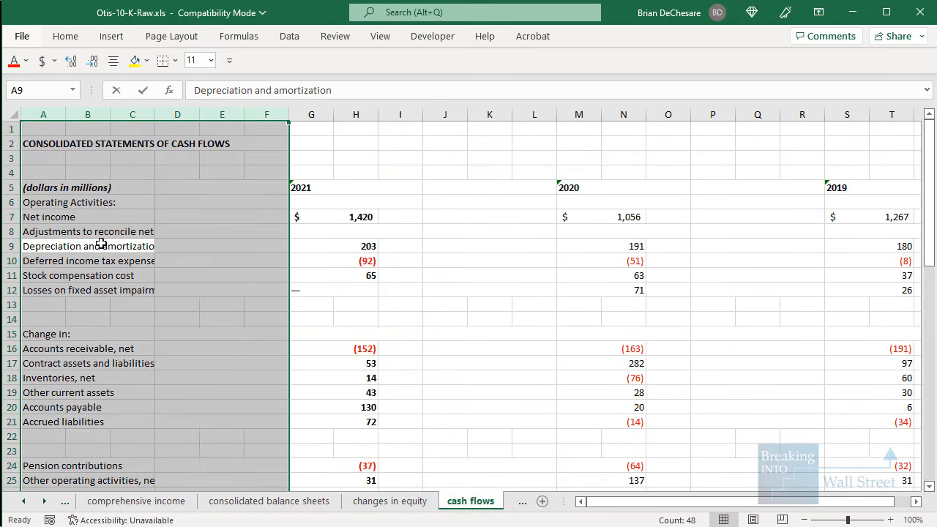
pyautogui.click(101, 244)
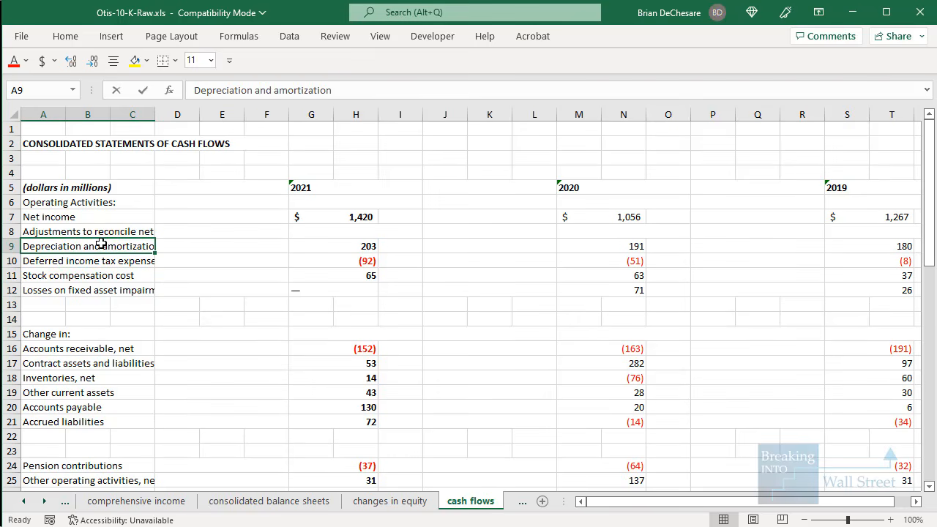
# Unmerge the cells in columns A to F of the cash flow statement so the line-item labels show in full
pyautogui.hotkey('shift', 'Right')
pyautogui.hotkey('shift', 'Right')
pyautogui.hotkey('shift', 'Right')
pyautogui.hotkey('shift', 'Right')
pyautogui.hotkey('shift', 'Right')
pyautogui.hotkey('ctrl', 'space')
pyautogui.hotkey('ctrl', '1')
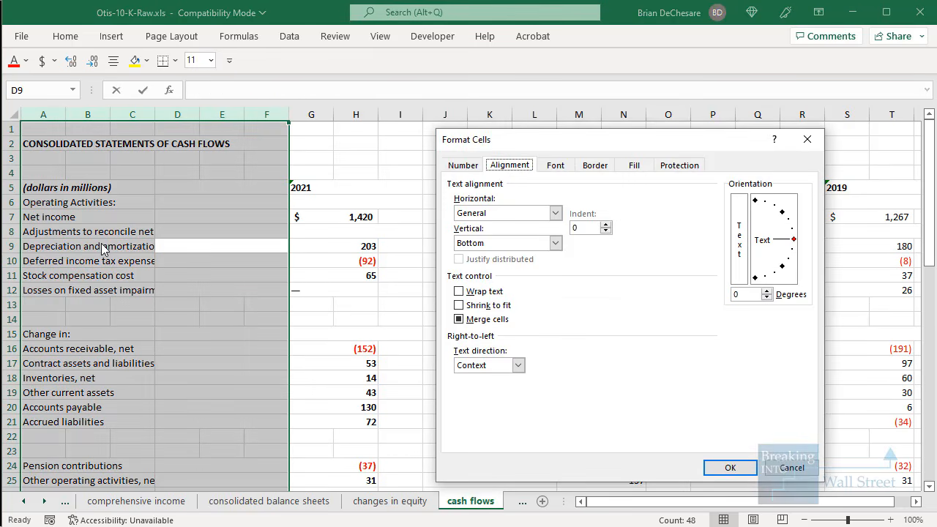
pyautogui.hotkey('alt', 'm')
pyautogui.press('Return')
pyautogui.click(101, 243)
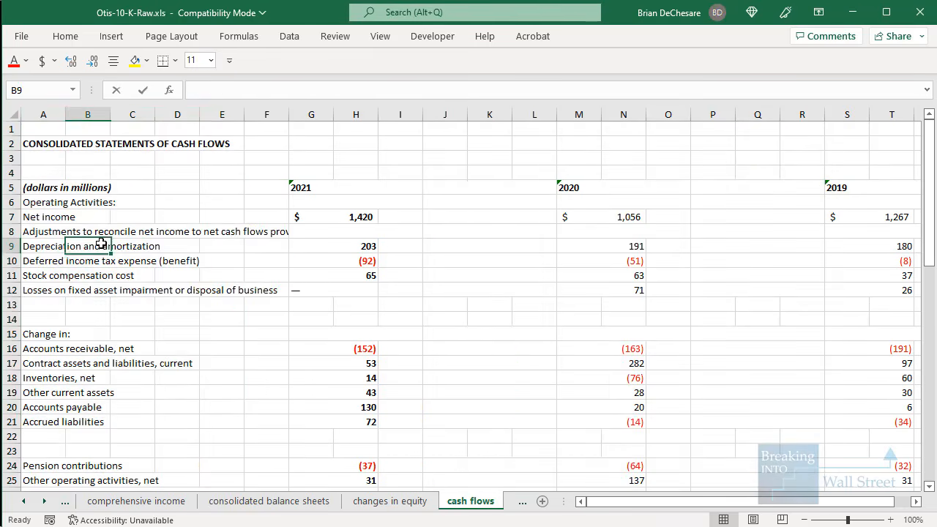
# Check depreciation and amortization on the cash flow statement, and review the long-term asset lines on the consolidated balance sheets again
pyautogui.moveTo(22, 239)
pyautogui.mouseDown()
pyautogui.moveTo(464, 266)
pyautogui.moveTo(489, 255)
pyautogui.mouseUp()
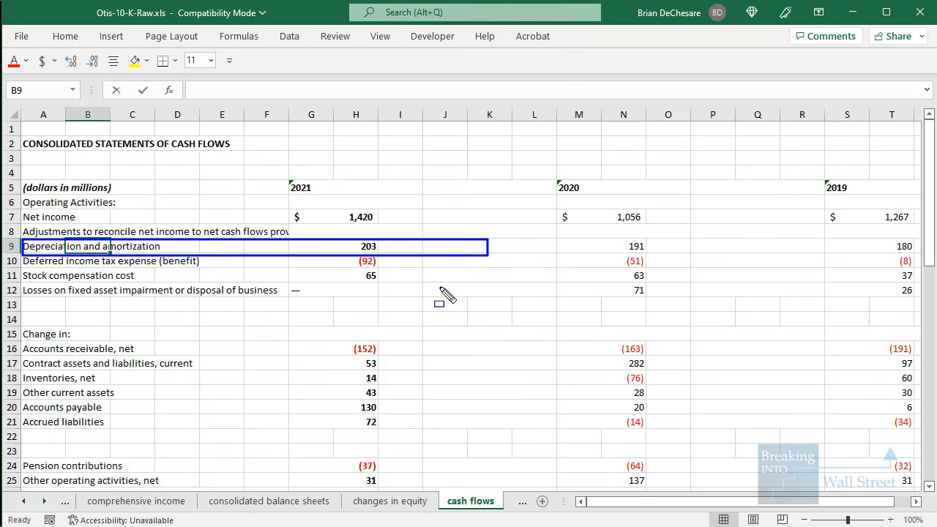
pyautogui.press('Escape')
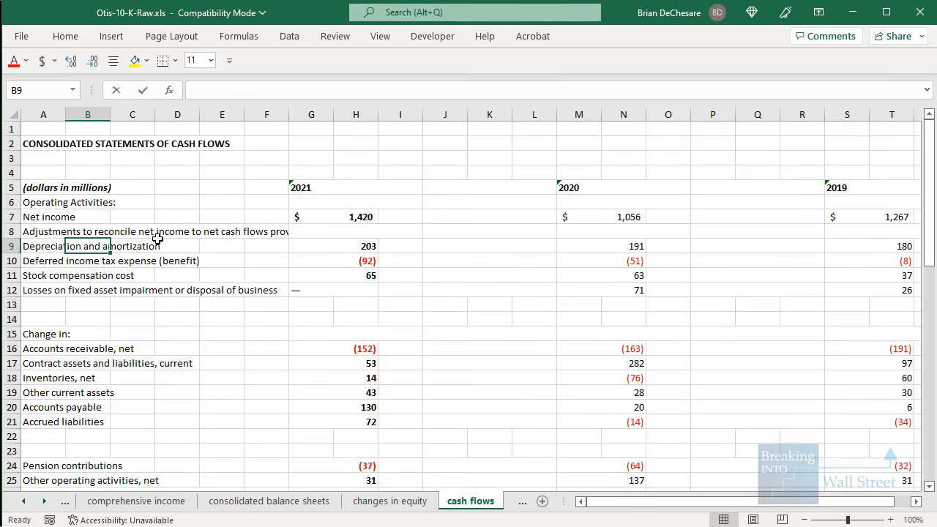
pyautogui.click(267, 501)
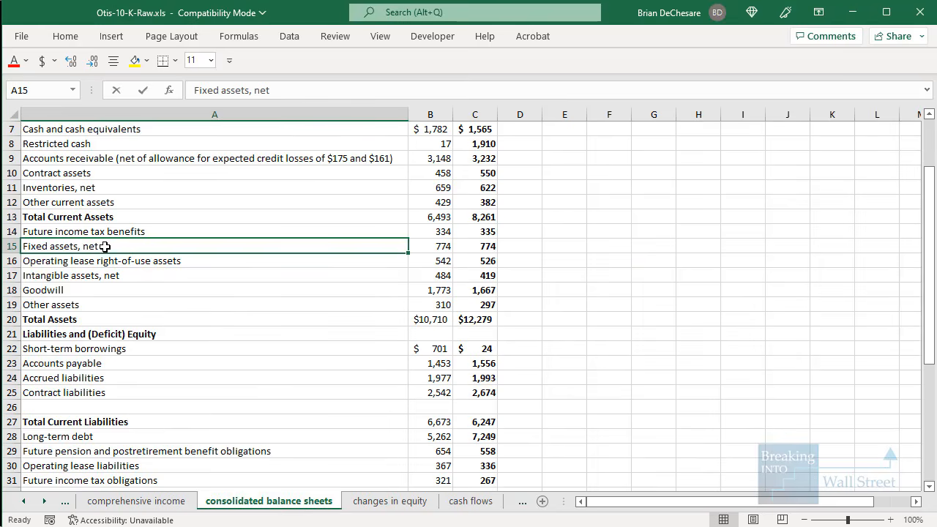
pyautogui.moveTo(107, 246); pyautogui.dragTo(424, 262)
pyautogui.moveTo(290, 234); pyautogui.dragTo(493, 232)
pyautogui.moveTo(231, 306); pyautogui.dragTo(483, 311)
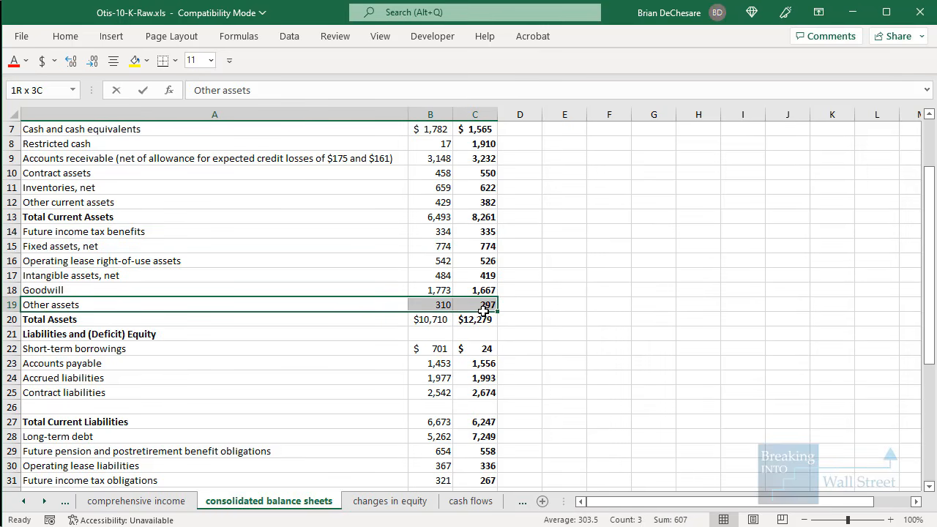
pyautogui.moveTo(146, 261); pyautogui.dragTo(475, 263)
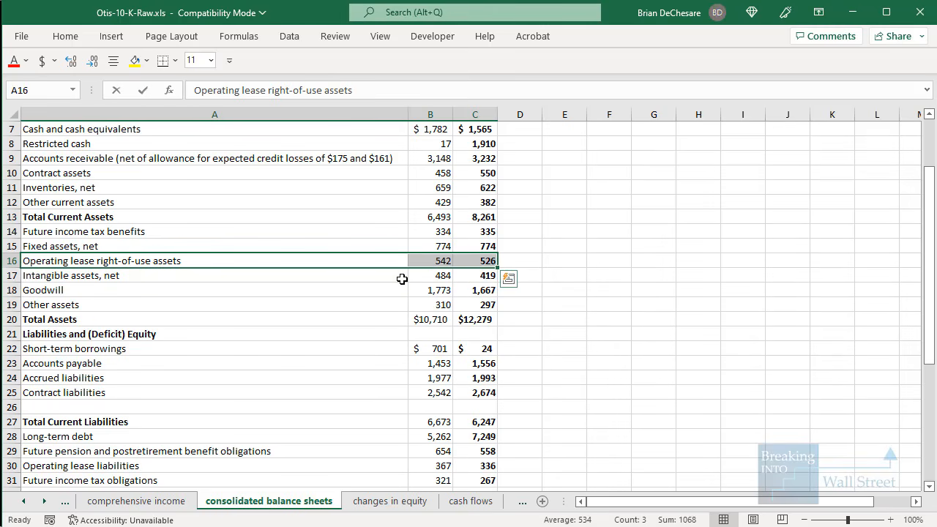
pyautogui.scroll(2, 197, 295)
pyautogui.click(399, 215)
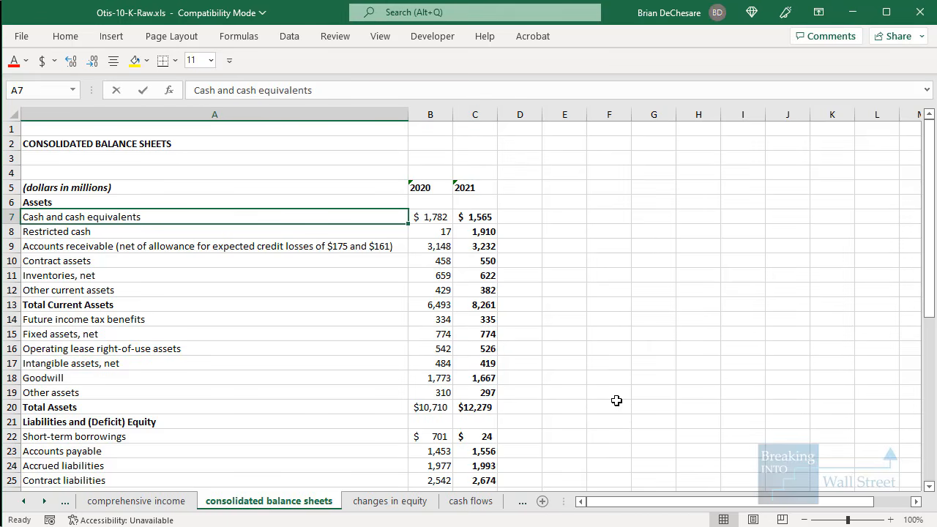
# Switch to the blank Otis case study workbook and enter the labels ASSETS:, Cash: and Accounts Receivable: in B26 to B28
pyautogui.hotkey('alt', 'Tab')
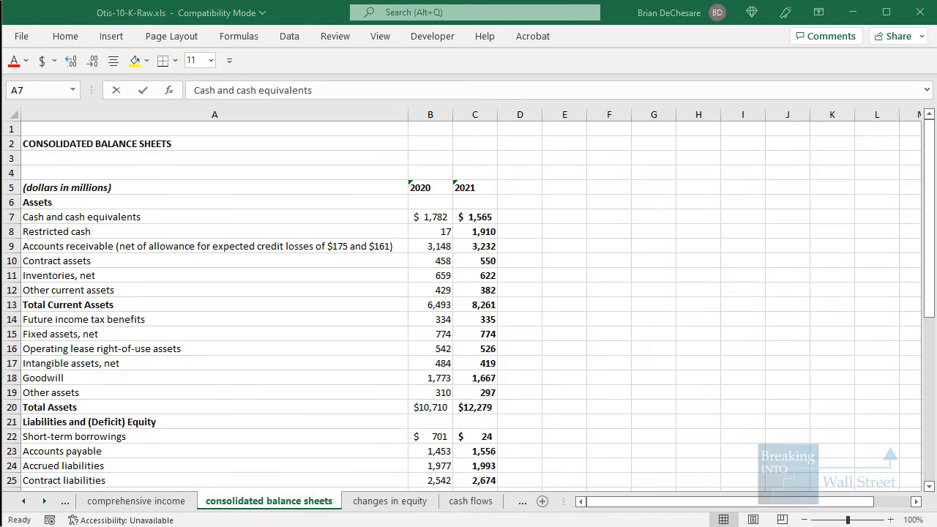
pyautogui.press('Down')
pyautogui.write('A')
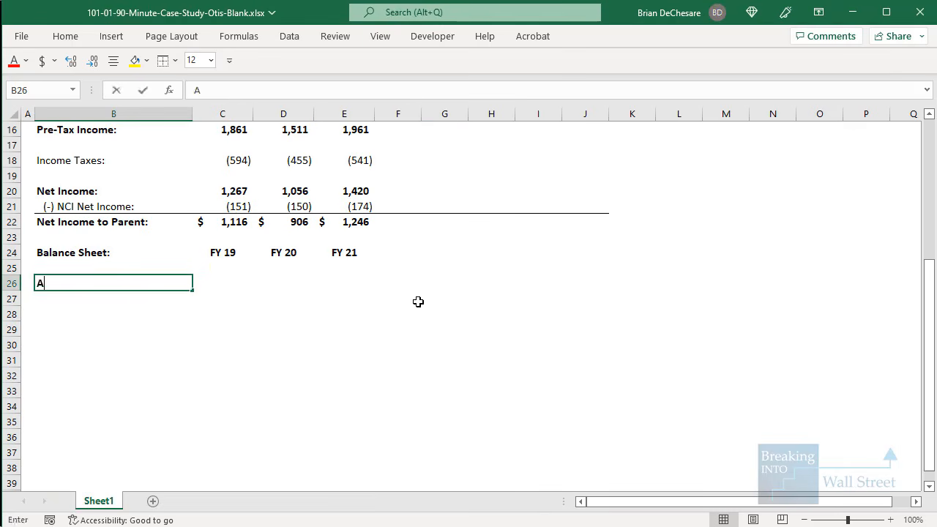
pyautogui.write('SETS:')
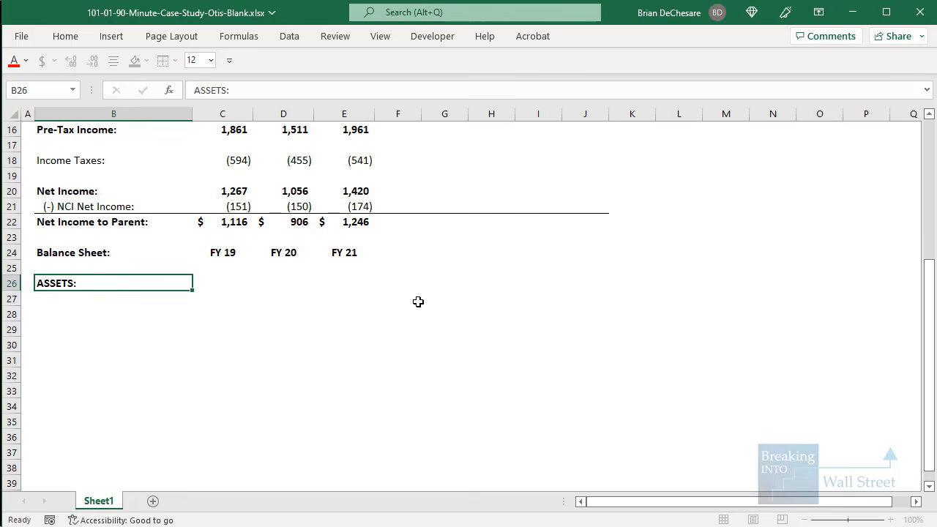
pyautogui.press('Down')
pyautogui.write('Cash:')
pyautogui.press('Return')
pyautogui.write('Acco')
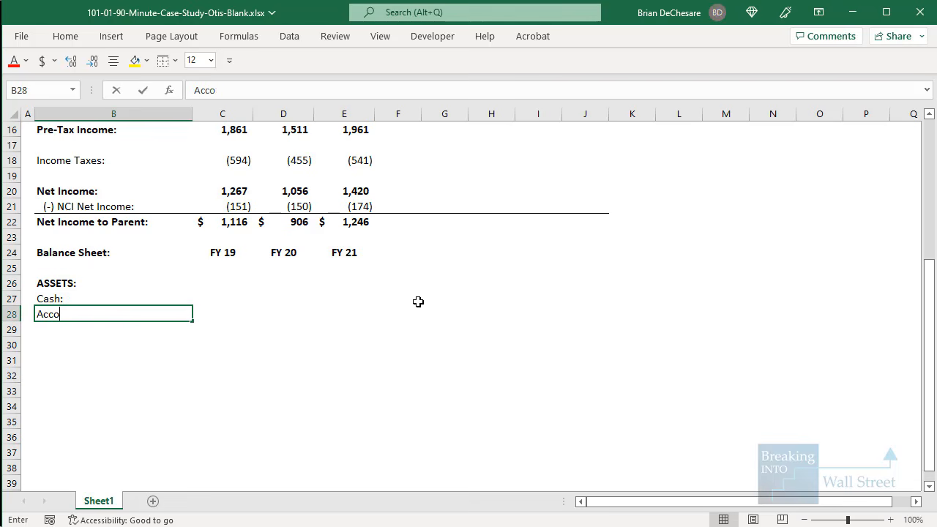
pyautogui.write('unts Receivable:')
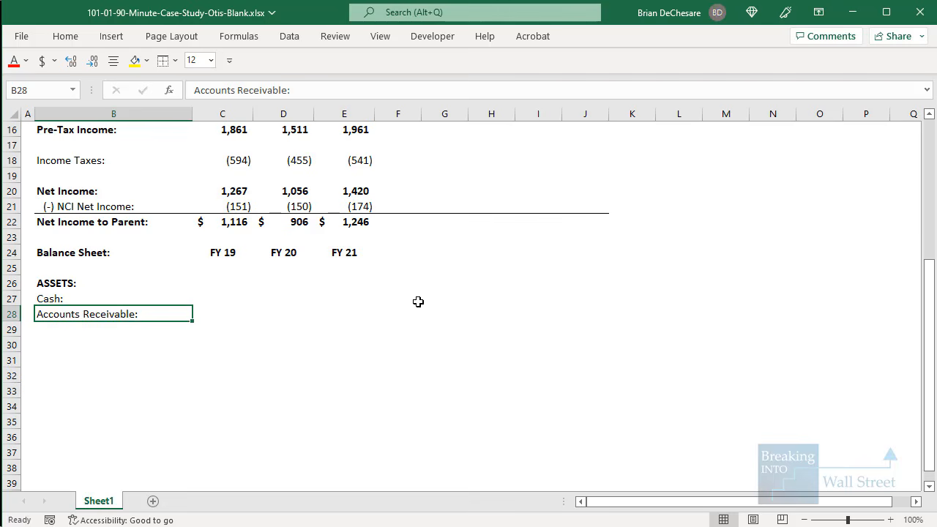
# Add the labels "Inventory & Other:" and "Net PP&E, Goodwill & Intangibles:" in B29 and B30
pyautogui.press('Down')
pyautogui.write('Inventory & Other')
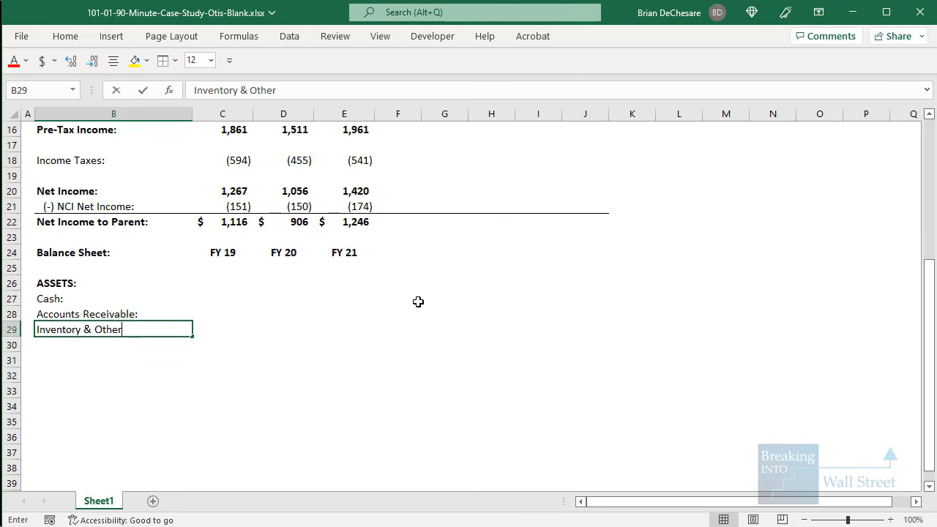
pyautogui.write(':')
pyautogui.press('Return')
pyautogui.write('Net PP&E')
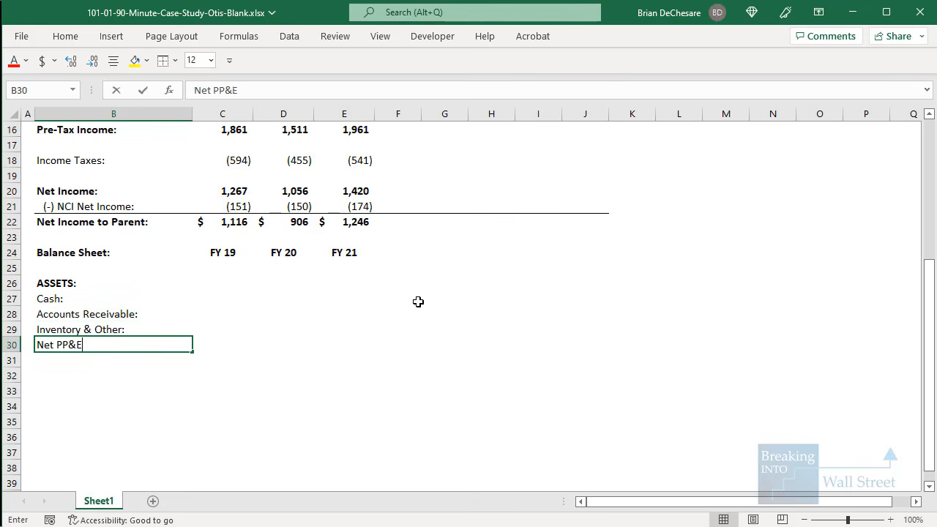
pyautogui.write(', Goodwill & I')
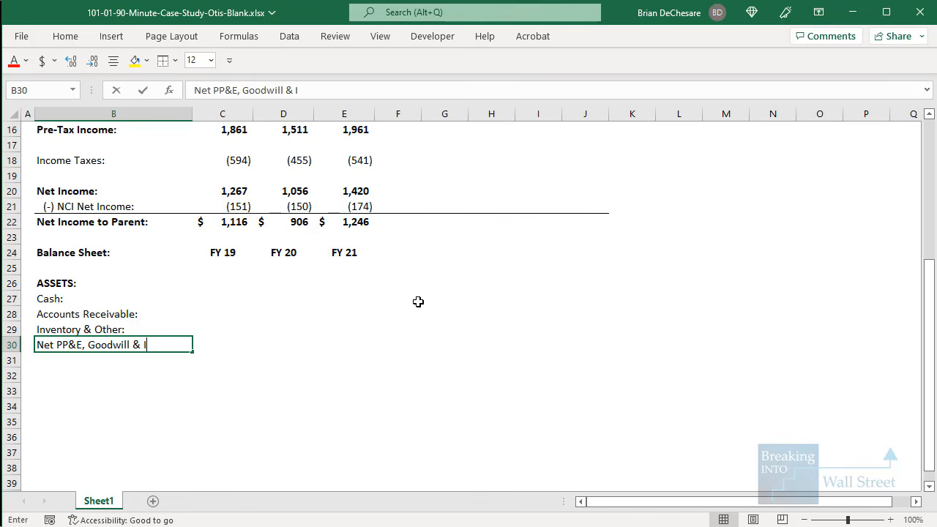
pyautogui.write('ntangibles:')
pyautogui.hotkey('ctrl', 'Return')
pyautogui.hotkey('alt', 'o')
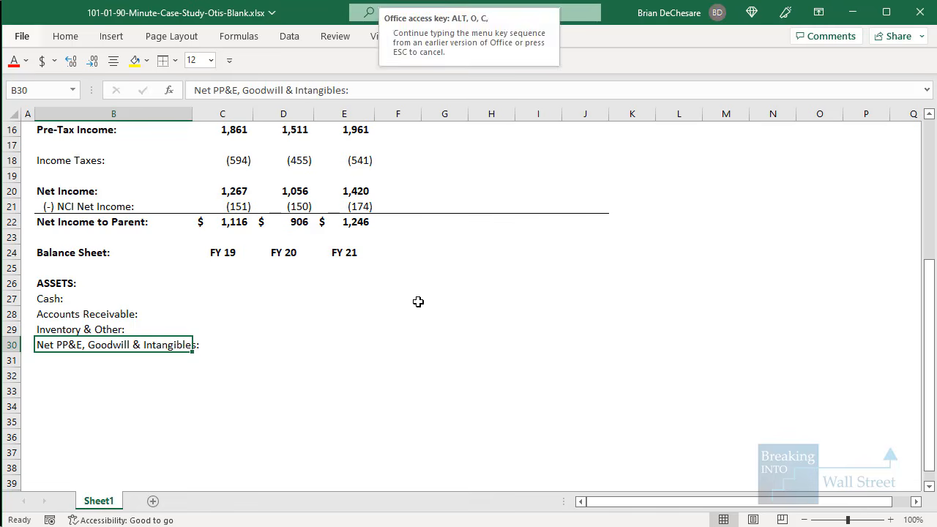
pyautogui.press('Escape')
# Complete the asset labels with "Op. Lease Assets:", "Other Assets:" and "Total Assets:" in B31 to B33
pyautogui.press('Down')
pyautogui.write('Op')
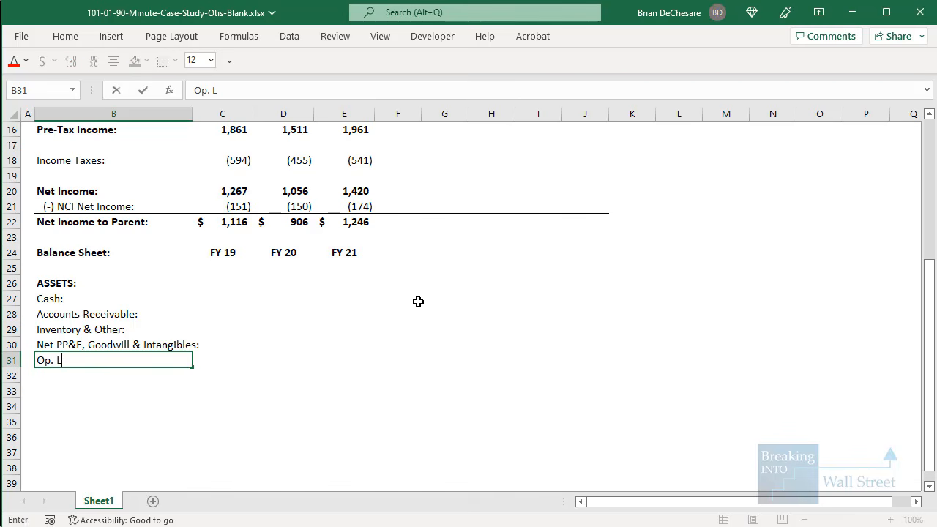
pyautogui.write('. Lease Assets:')
pyautogui.press('Return')
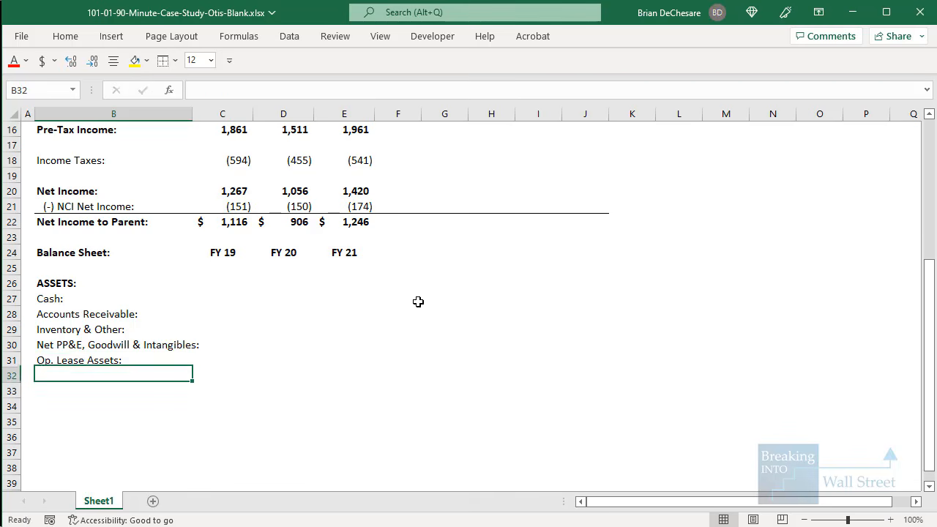
pyautogui.write('Other Assets:')
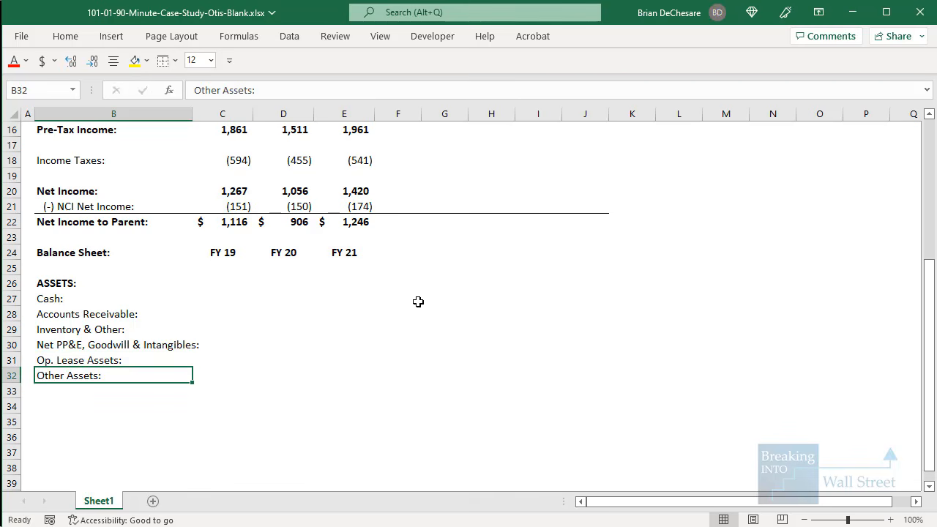
pyautogui.press('Return')
pyautogui.write('TOT')
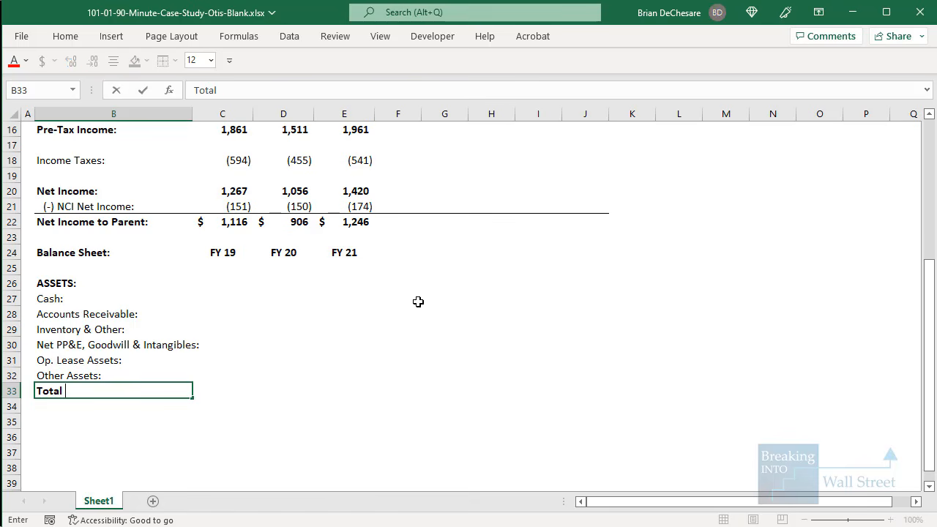
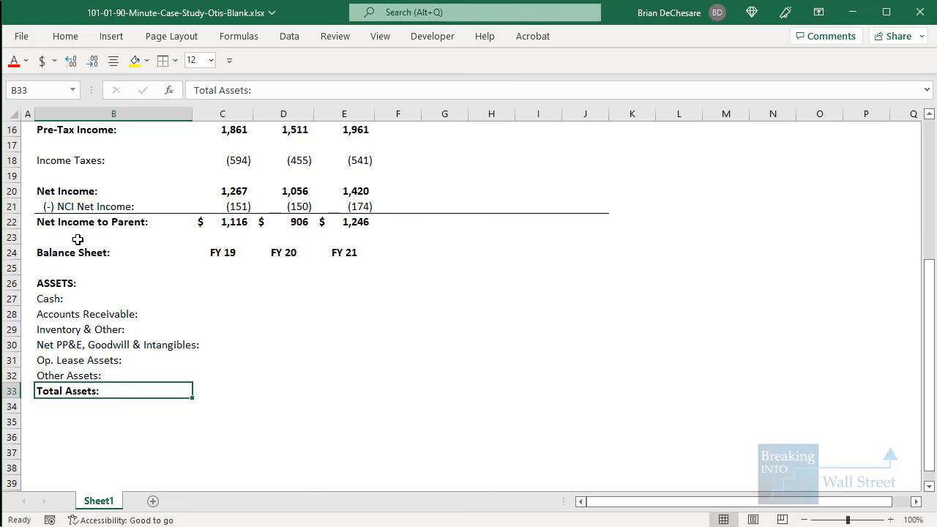
# Copy only the formatting of the Net Income to Parent row onto the Total Assets row, starting at B33
pyautogui.moveTo(65, 222); pyautogui.dragTo(565, 220)
pyautogui.hotkey('ctrl', 'c')
pyautogui.click(113, 389)
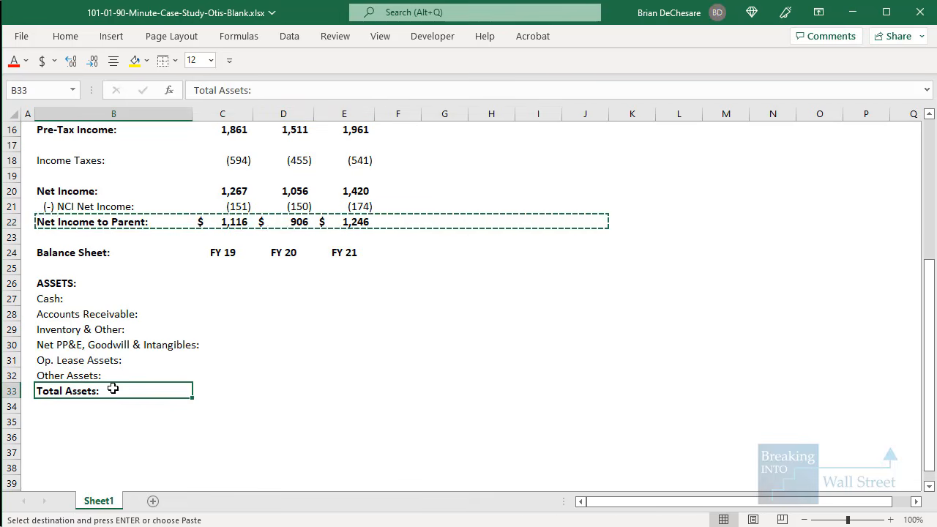
pyautogui.hotkey('ctrl', 'alt', 'v')
pyautogui.press('t')
pyautogui.press('Return')
# Indent the asset line labels from Cash to Other Assets in B27:B32 by one level
pyautogui.press('Up')
pyautogui.press('Up')
pyautogui.press('Up')
pyautogui.press('Up')
pyautogui.press('Up')
pyautogui.press('Up')
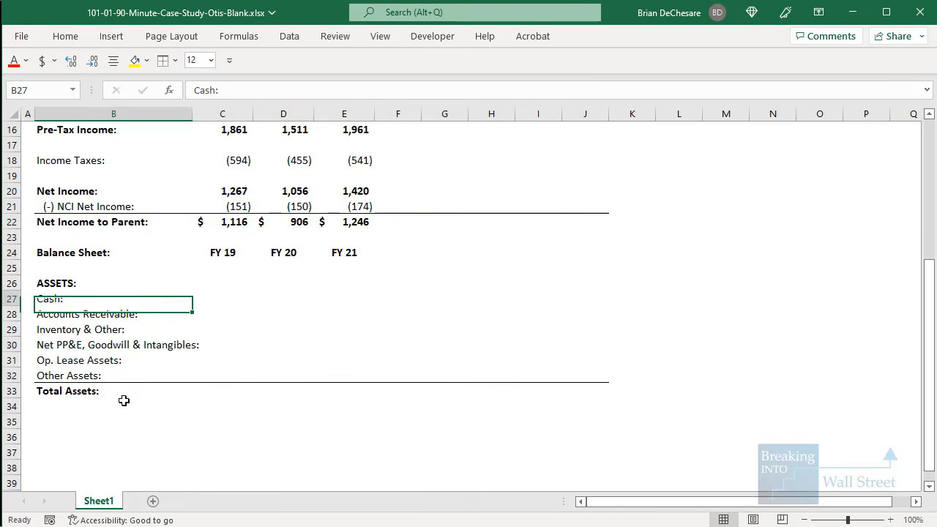
pyautogui.hotkey('shift', 'Down')
pyautogui.hotkey('shift', 'Down')
pyautogui.hotkey('shift', 'Down')
pyautogui.hotkey('shift', 'Down')
pyautogui.hotkey('shift', 'Down')
pyautogui.hotkey('shift', 'Down')
pyautogui.hotkey('shift', 'Up')
pyautogui.hotkey('alt', 'h')
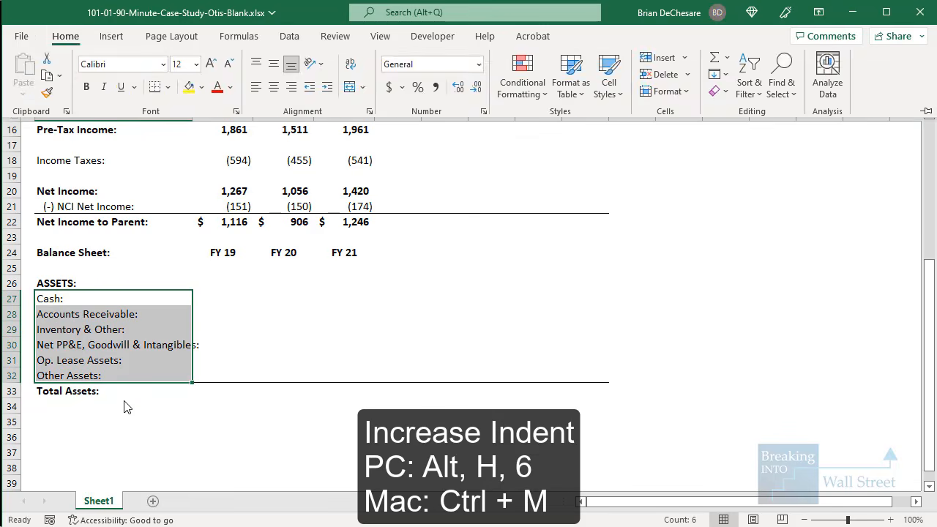
pyautogui.press('6')
# Enter Cash in C27 as the sum of B7:B8 on the 10-K consolidated balance sheets, using relative references
pyautogui.press('Right')
pyautogui.write('=')
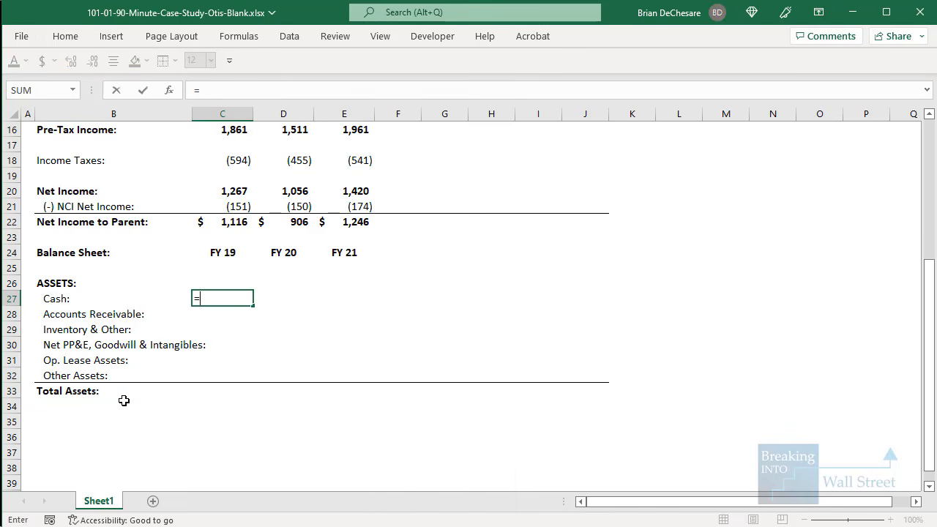
pyautogui.write('SUM(')
pyautogui.hotkey('ctrl', 'Tab')
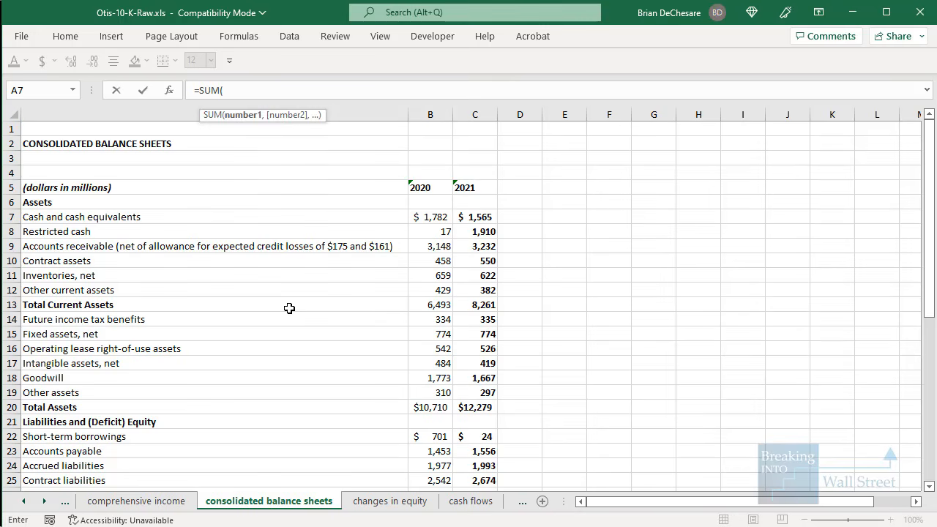
pyautogui.moveTo(418, 216); pyautogui.dragTo(445, 232)
pyautogui.press('F4')
pyautogui.press('F4')
pyautogui.press('F4')
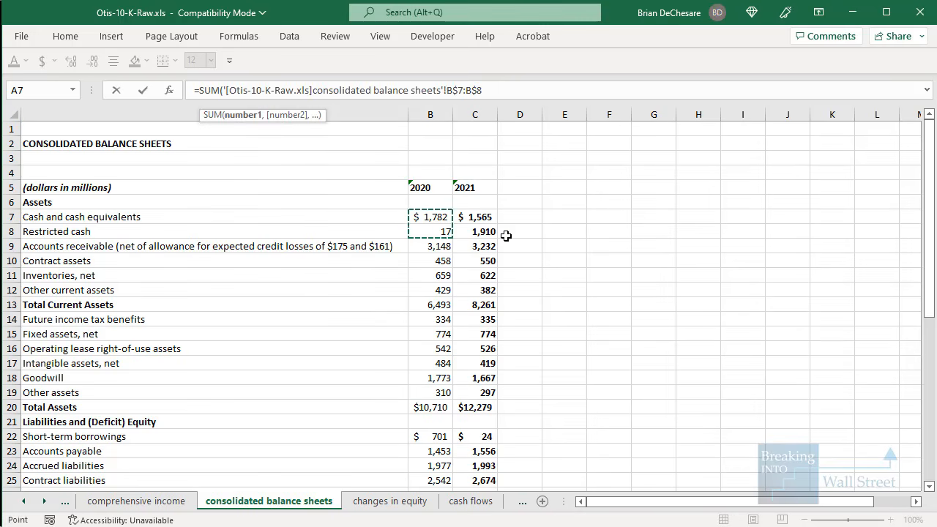
pyautogui.press('Return')
# Link Accounts Receivable in C28 to cell B9 on the 10-K consolidated balance sheets
pyautogui.write('=')
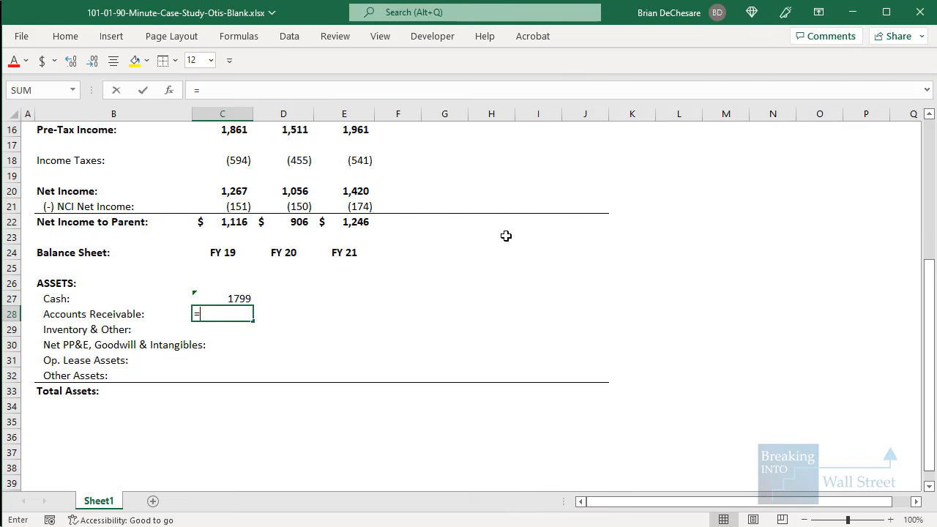
pyautogui.hotkey('ctrl', 'Tab')
pyautogui.click(432, 249)
pyautogui.press('Return')
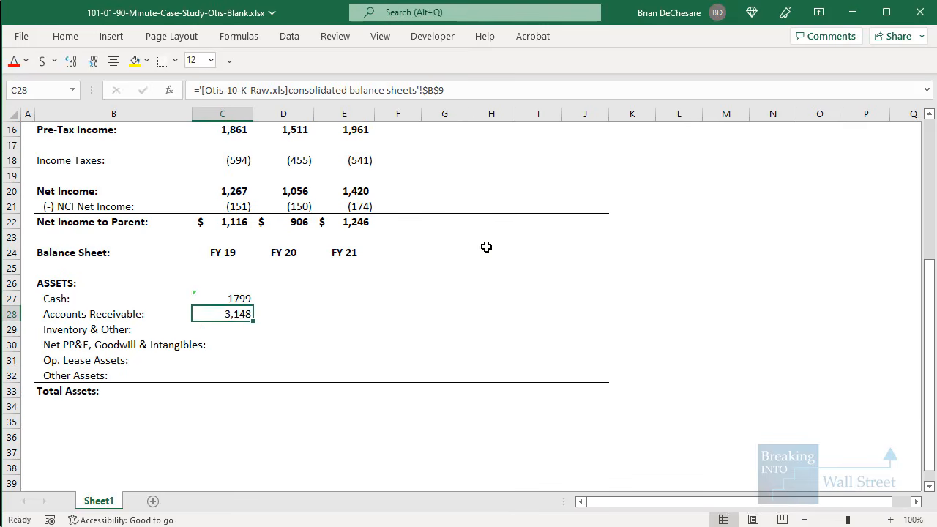
# Enter Inventory & Other in C29 as the sum of B10:B12 on the 10-K consolidated balance sheets, using relative references
pyautogui.write('=SUM(')
pyautogui.hotkey('ctrl', 'Tab')
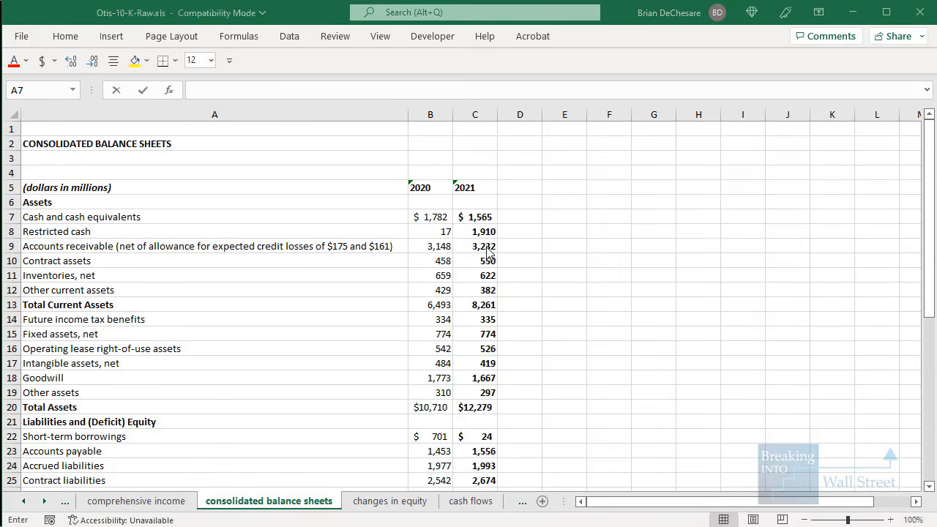
pyautogui.moveTo(429, 261); pyautogui.dragTo(467, 269)
pyautogui.press('F4')
pyautogui.press('F4')
pyautogui.press('F4')
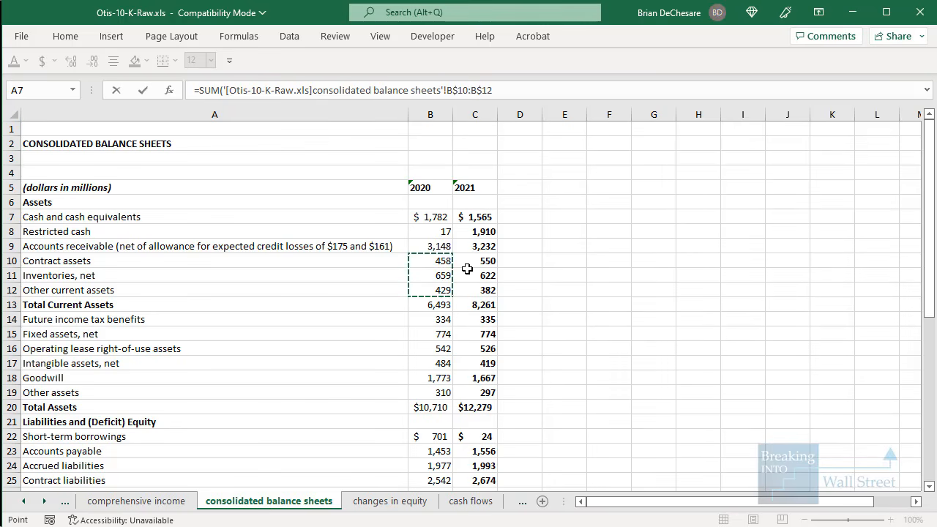
pyautogui.press('Return')
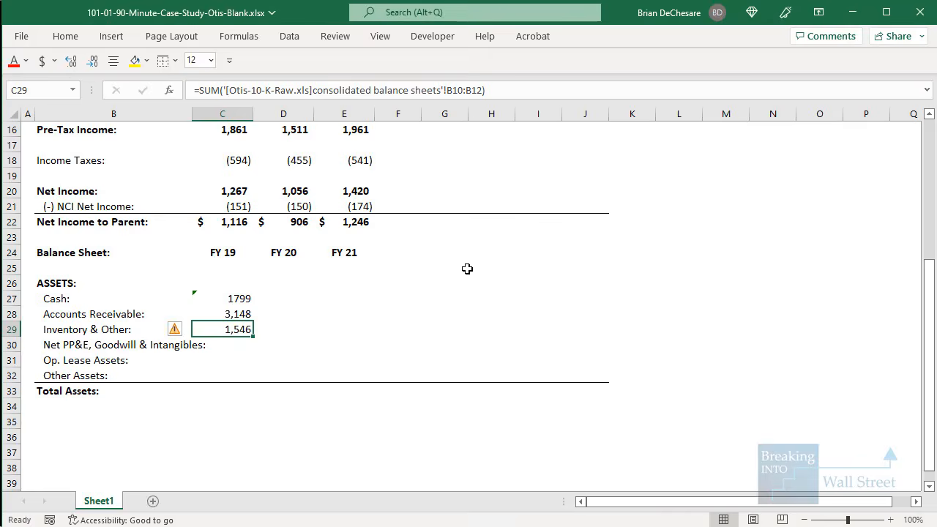
# Enter C30 as fixed assets, intangible assets and goodwill added together from B15, B17 and B18 of the 10-K consolidated balance sheets
pyautogui.write('=')
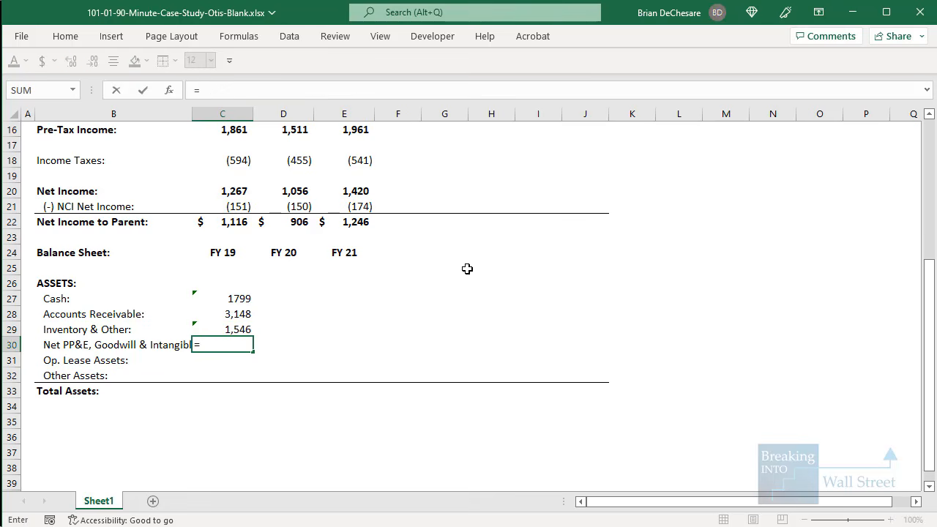
pyautogui.hotkey('ctrl', 'Tab')
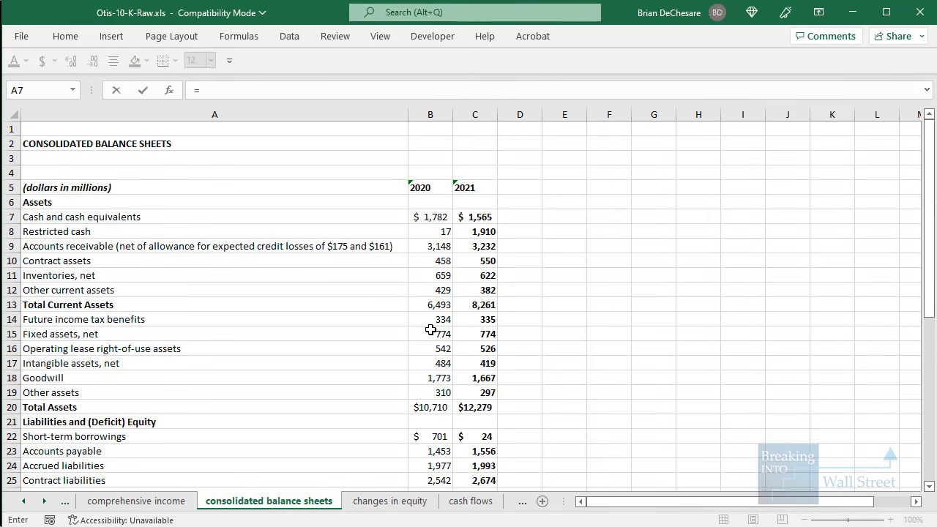
pyautogui.click(427, 332)
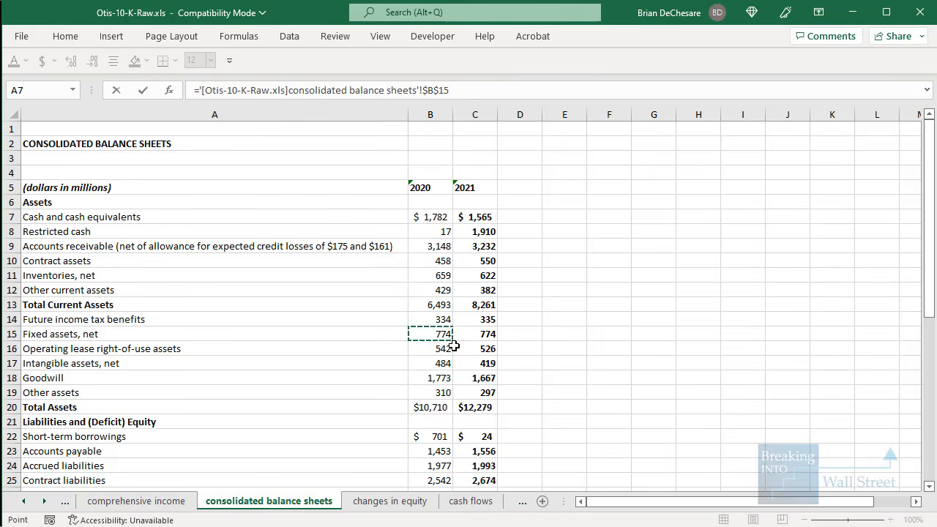
pyautogui.write('+')
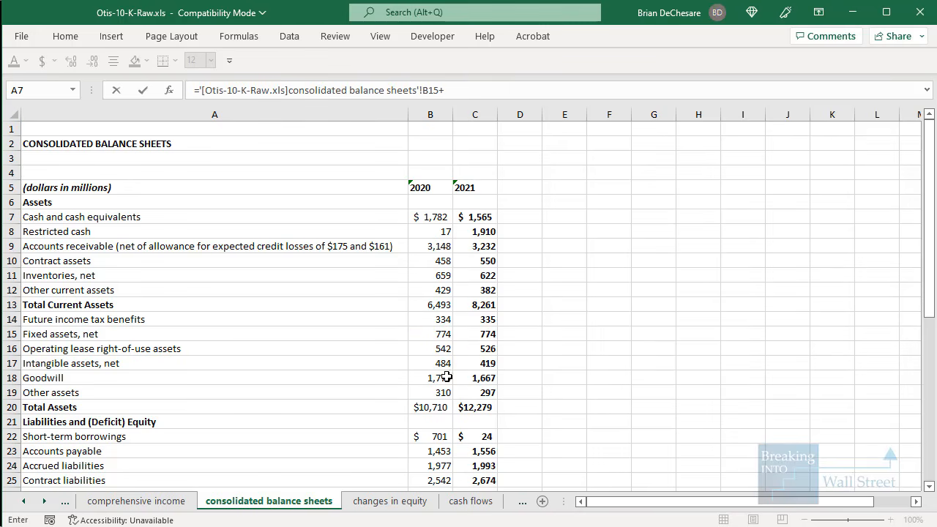
pyautogui.click(444, 361)
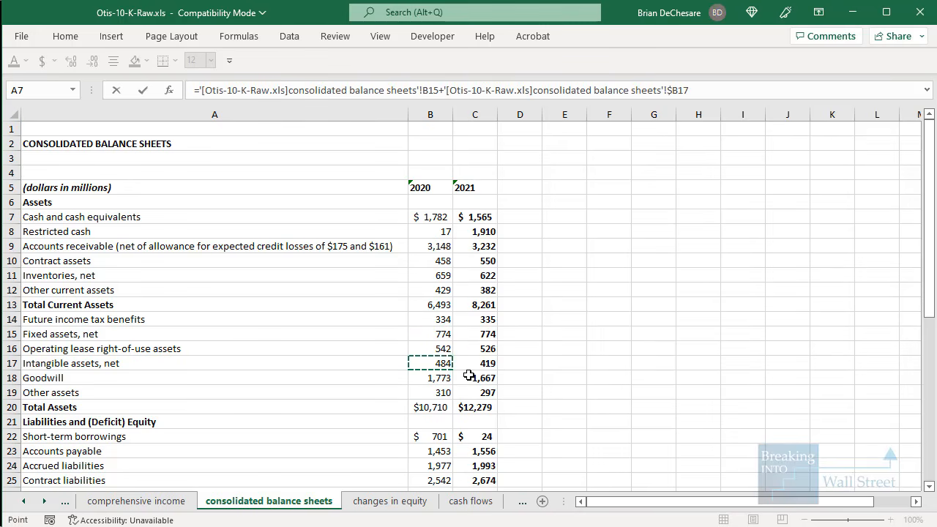
pyautogui.write('+')
pyautogui.click(448, 375)
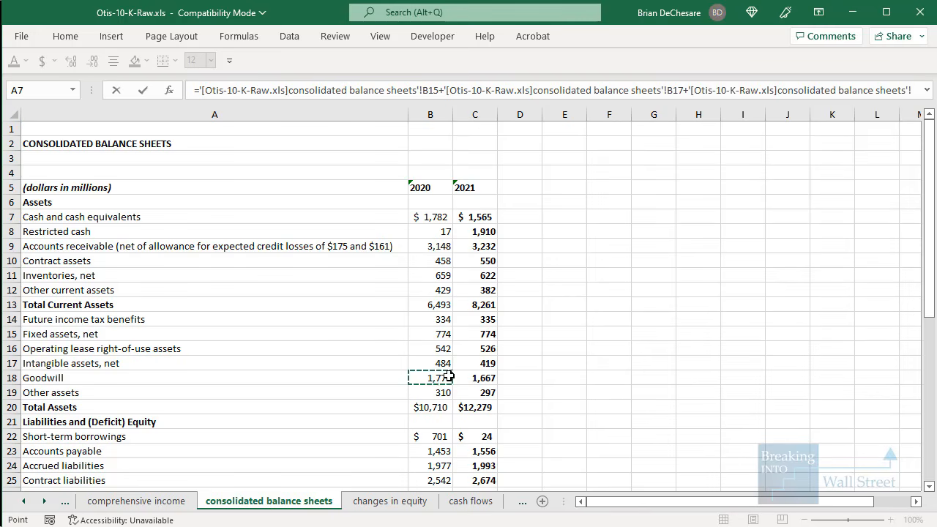
pyautogui.hotkey('ctrl', 'Return')
pyautogui.press('F2')
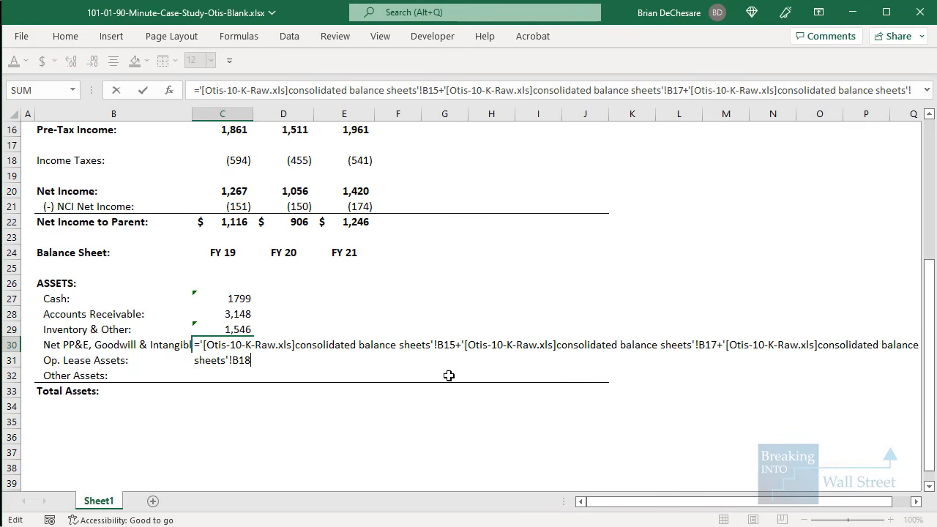
pyautogui.press('Escape')
pyautogui.press('Return')
# Link Op. Lease Assets in C31 to operating lease right-of-use assets in B16 of the 10-K consolidated balance sheets
pyautogui.write('=')
pyautogui.hotkey('ctrl', 'Tab')
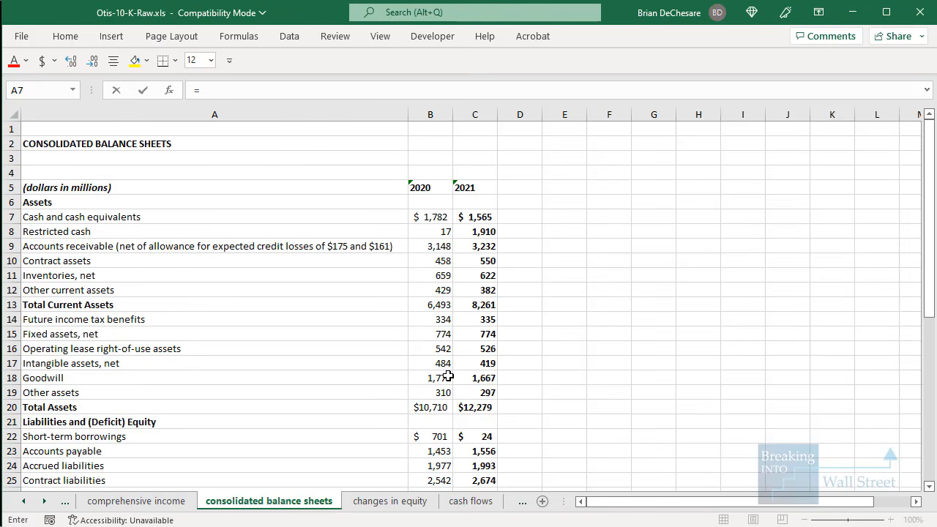
pyautogui.click(434, 347)
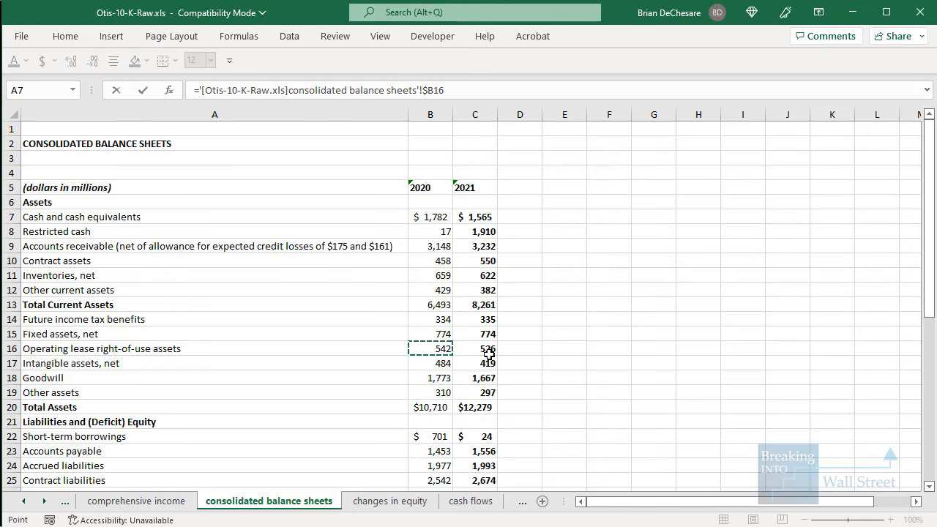
pyautogui.press('Return')
# Enter Other Assets in C32 as future income tax benefits plus other assets, B14+B19, from the 10-K consolidated balance sheets
pyautogui.write('=')
pyautogui.hotkey('alt', 'Tab')
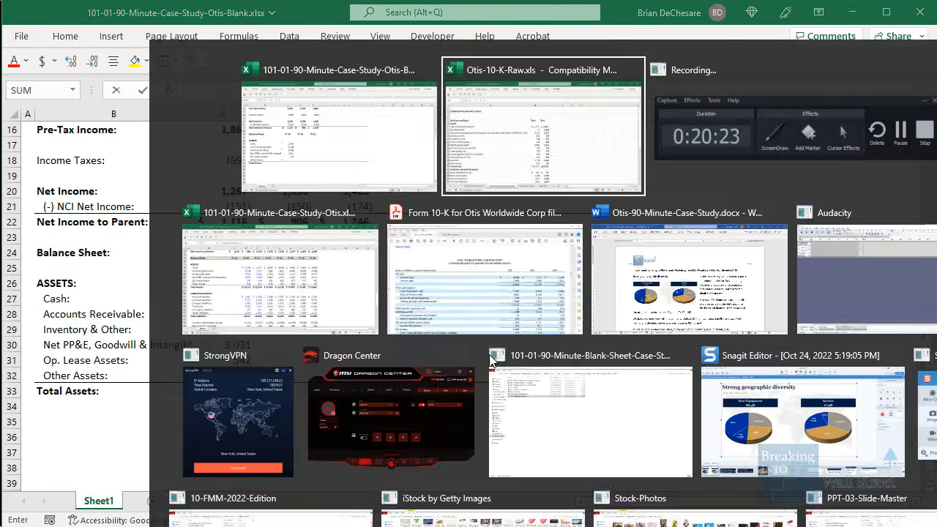
pyautogui.click(435, 320)
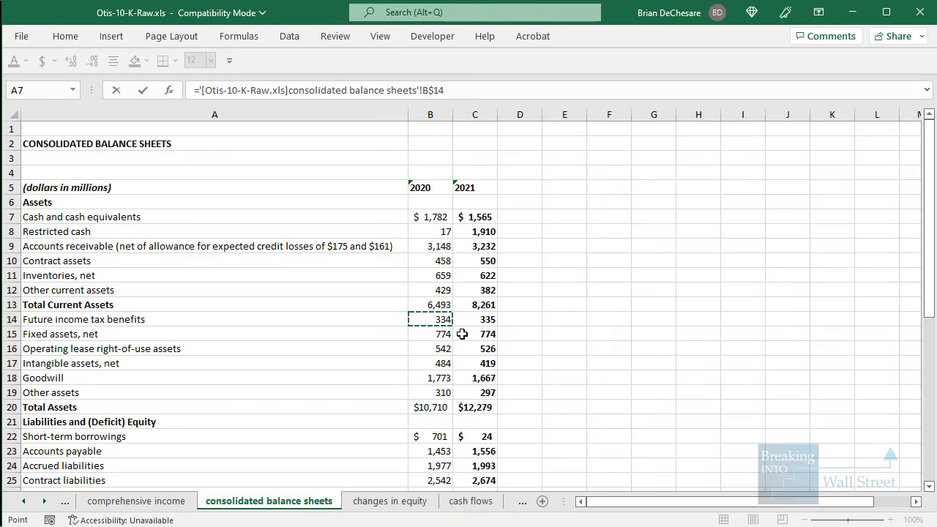
pyautogui.write('+')
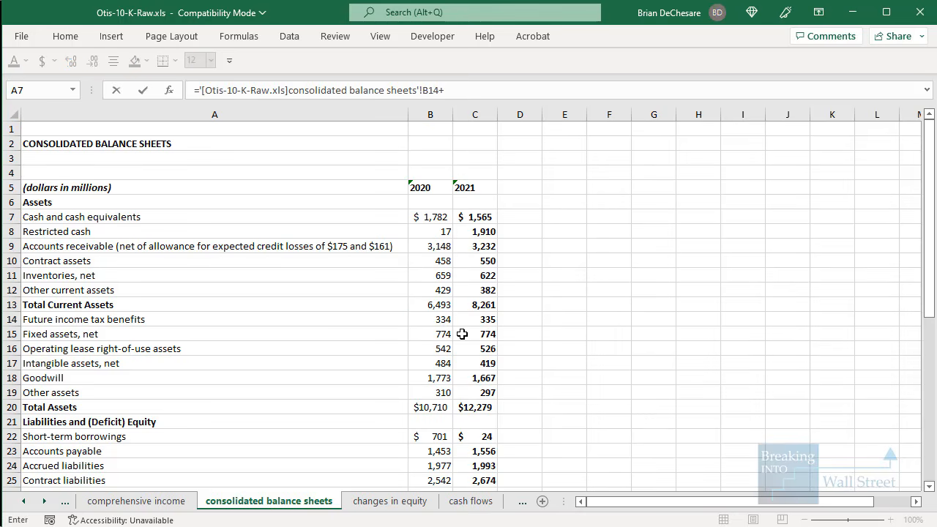
pyautogui.click(443, 391)
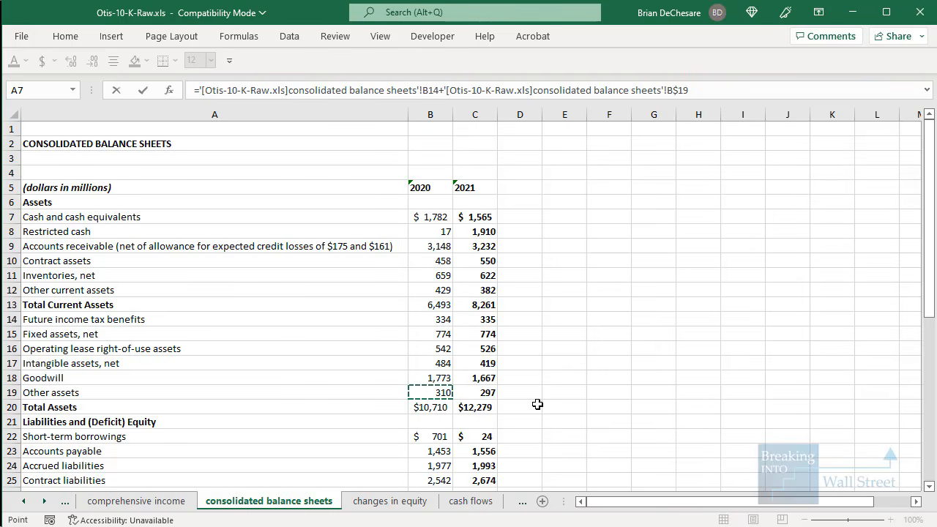
pyautogui.press('Return')
# Sum C27:C32 into Total Assets in C33 and compare the result with total assets on the 10-K balance sheet
pyautogui.hotkey('alt', '=')
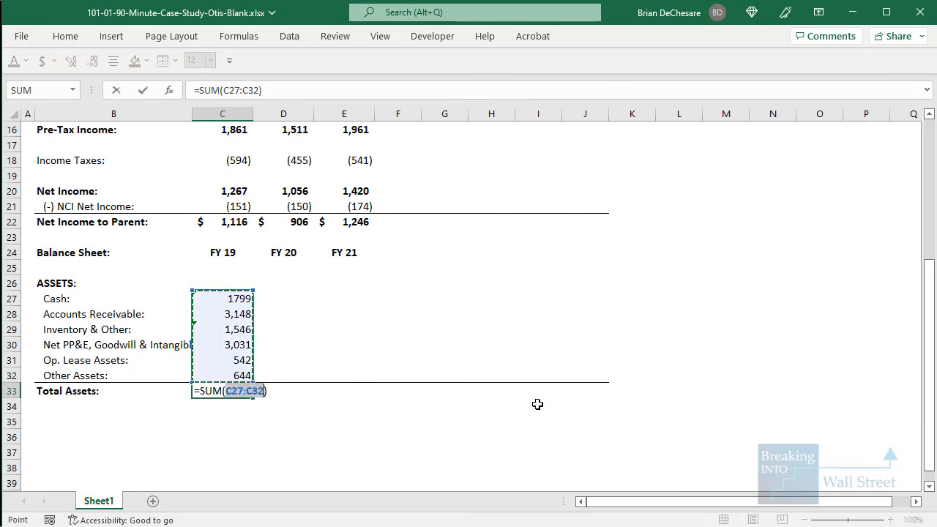
pyautogui.hotkey('ctrl', 'Return')
pyautogui.hotkey('ctrl', 'Tab')
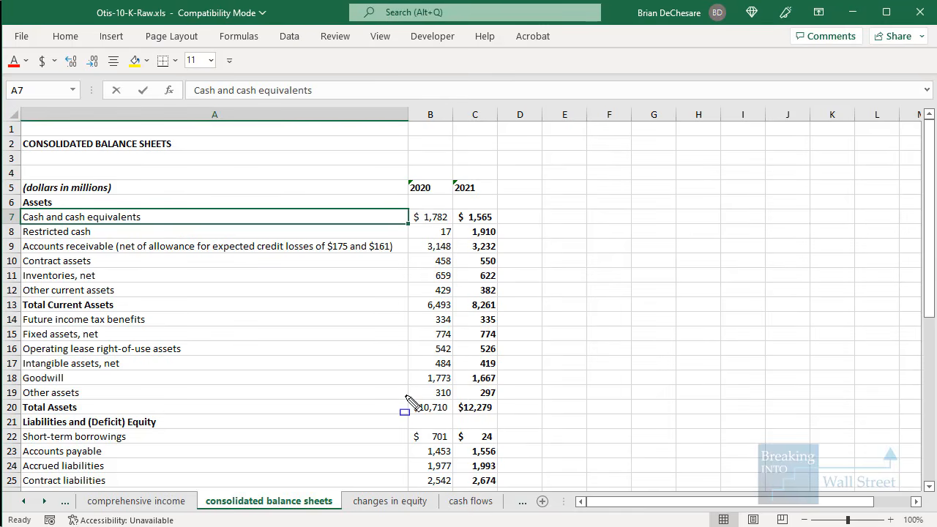
pyautogui.moveTo(404, 396); pyautogui.dragTo(517, 424)
pyautogui.press('Escape')
pyautogui.click(421, 392)
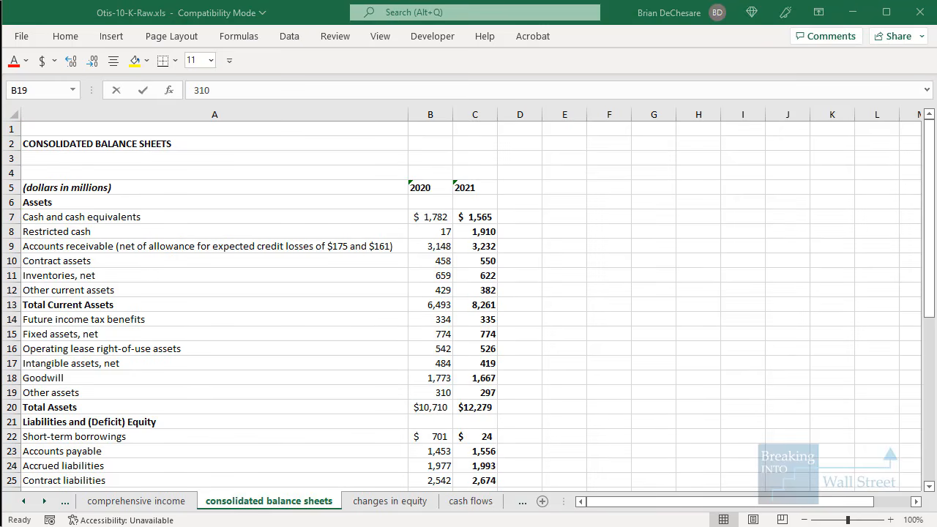
# Return to the case study workbook and copy the number format of Other Income / (Expense) in C13 onto C27:C32
pyautogui.hotkey('ctrl', 'Tab')
pyautogui.click(228, 177)
pyautogui.hotkey('ctrl', 'c')
pyautogui.click(247, 393)
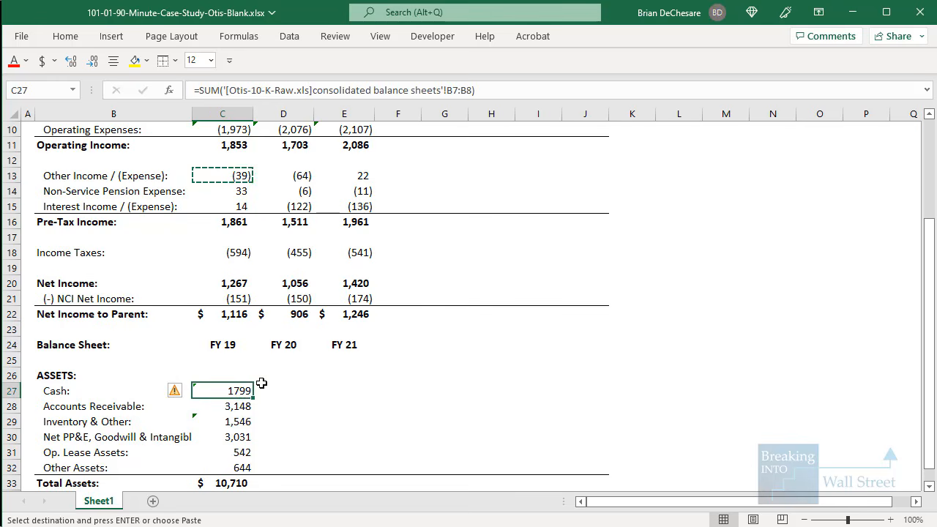
pyautogui.scroll(-2, 261, 383)
pyautogui.moveTo(242, 298); pyautogui.dragTo(267, 378)
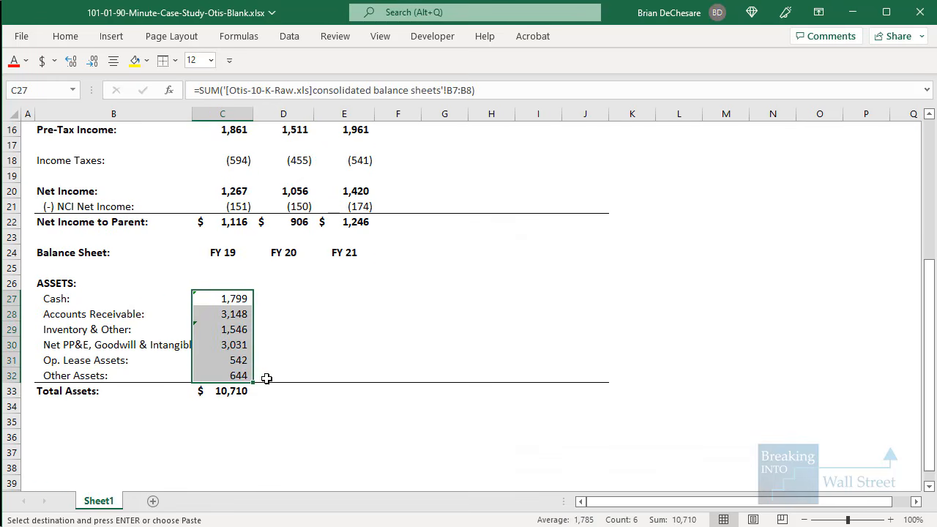
pyautogui.press('Down')
pyautogui.press('Up')
pyautogui.press('Escape')
# Format the Cash figure in C27 as Accounting with the $ symbol
pyautogui.hotkey('ctrl', '1')
pyautogui.press('Left')
pyautogui.hotkey('alt', 's')
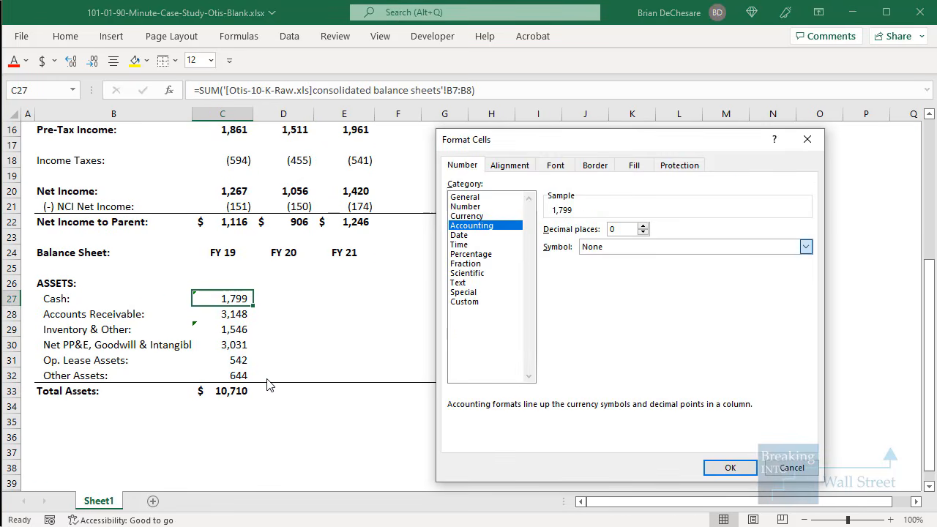
pyautogui.press('Down')
pyautogui.press('Return')
pyautogui.press('Return')
pyautogui.press('Down')
pyautogui.hotkey('ctrl', 'Down')
pyautogui.hotkey('ctrl', 'Up')
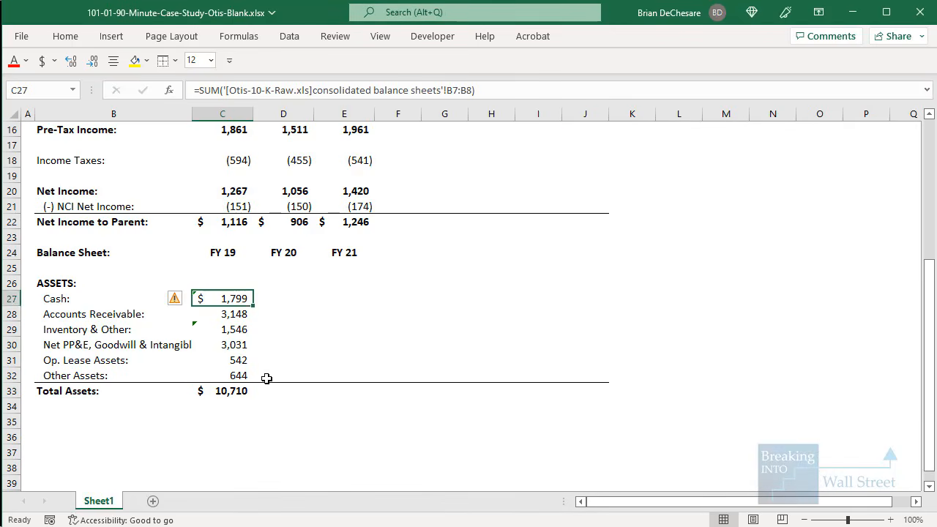
# Switch to the Otis-10-K-Raw workbook and check which years the consolidated balance sheets cover
pyautogui.scroll(4, 266, 378)
pyautogui.scroll(-4, 272, 305)
pyautogui.hotkey('alt', 'Tab')
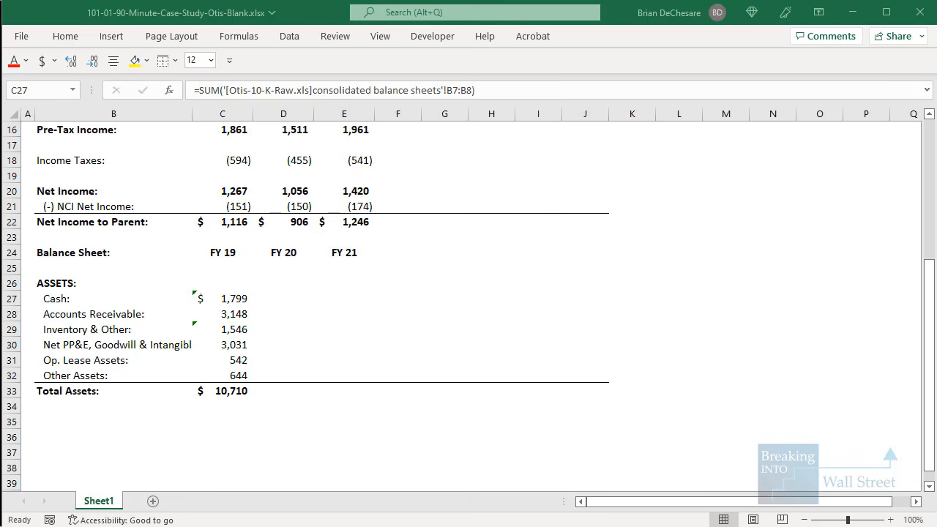
pyautogui.hotkey('alt', 'Tab')
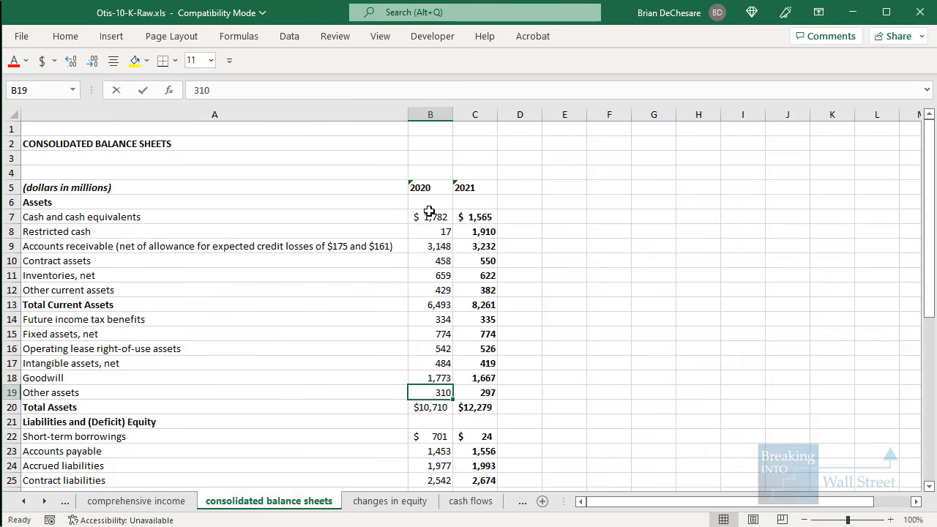
pyautogui.moveTo(396, 176); pyautogui.dragTo(494, 202)
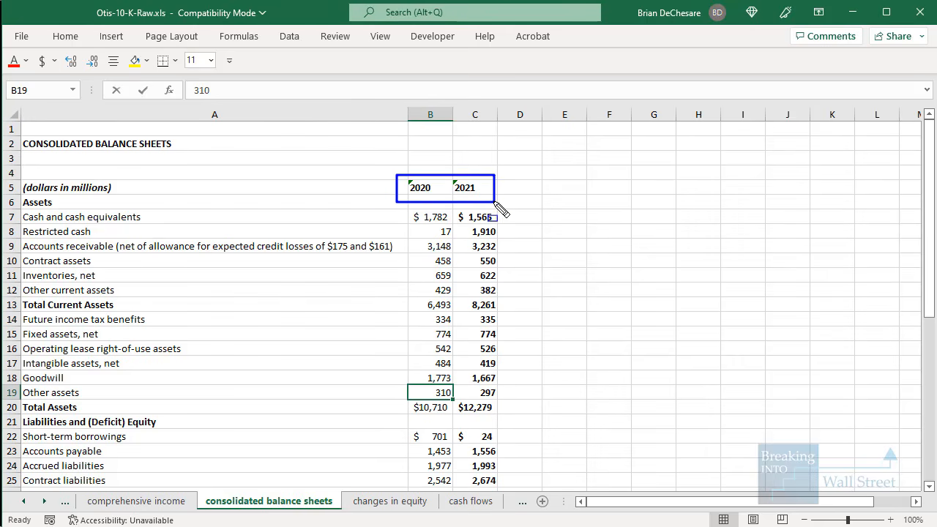
pyautogui.press('Escape')
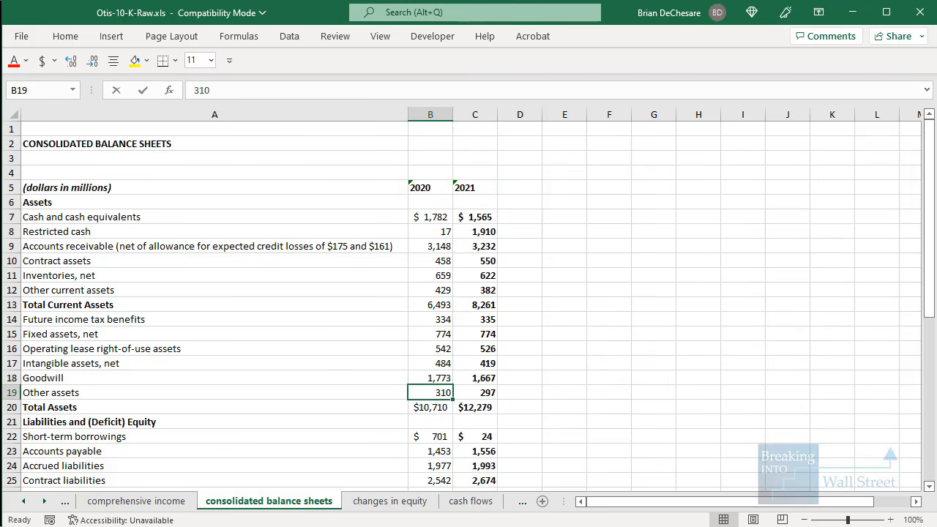
# Switch back to the case study workbook and move the asset figures and total in C27:C33 to the FY 20 column, D27:D33
pyautogui.hotkey('alt', 'Tab')
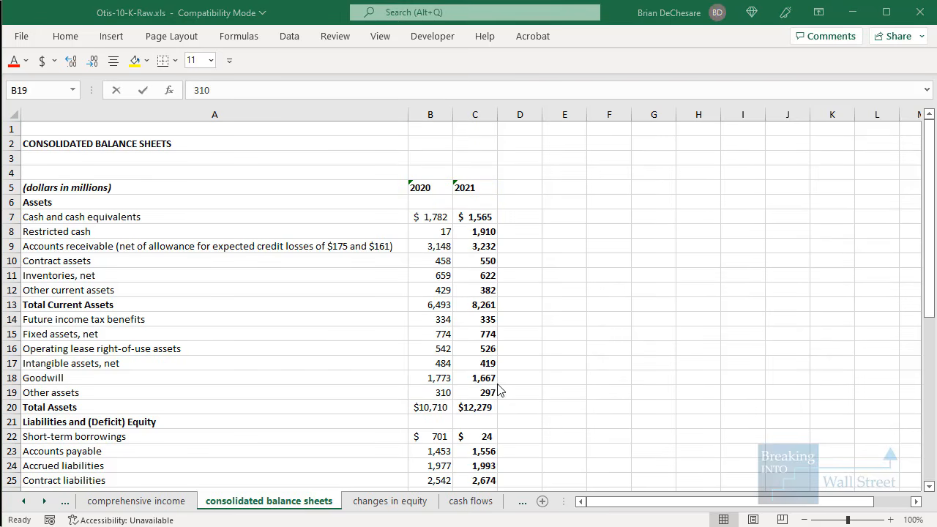
pyautogui.hotkey('alt', 'Tab')
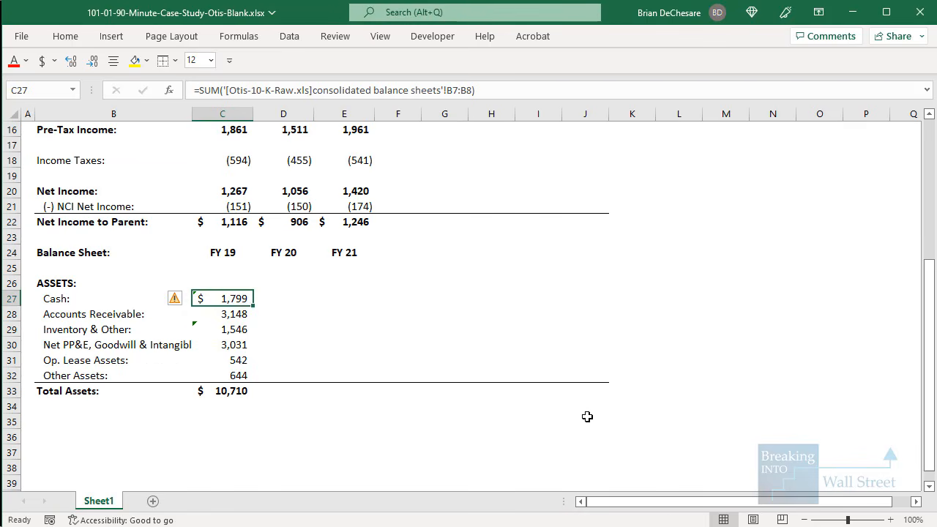
pyautogui.hotkey('ctrl', 'shift', 'Down')
pyautogui.hotkey('ctrl', 'c')
pyautogui.hotkey('ctrl', 'v')
pyautogui.press('Return')
pyautogui.press('Left')
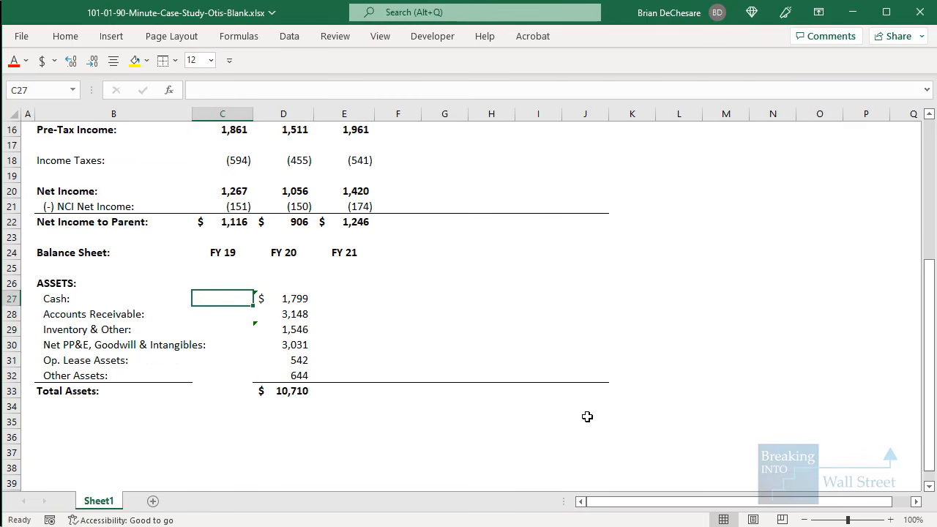
# Restore the bottom border on the empty FY 19 Other Assets cell, C32
pyautogui.press('Down')
pyautogui.press('Down')
pyautogui.press('Down')
pyautogui.press('Down')
pyautogui.press('Down')
pyautogui.hotkey('ctrl', '1')
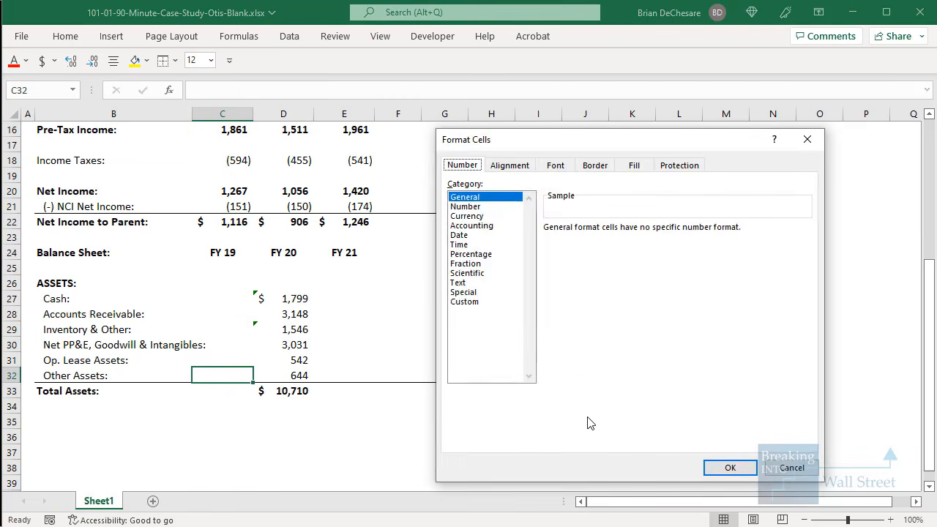
pyautogui.press('Escape')
# Fill the FY 20 asset formulas and total in D27:D33 across to FY 21 in E27:E33
pyautogui.press('Up')
pyautogui.press('Right')
pyautogui.press('Up')
pyautogui.press('Up')
pyautogui.press('Up')
pyautogui.press('Up')
pyautogui.hotkey('ctrl', 'shift', 'Down')
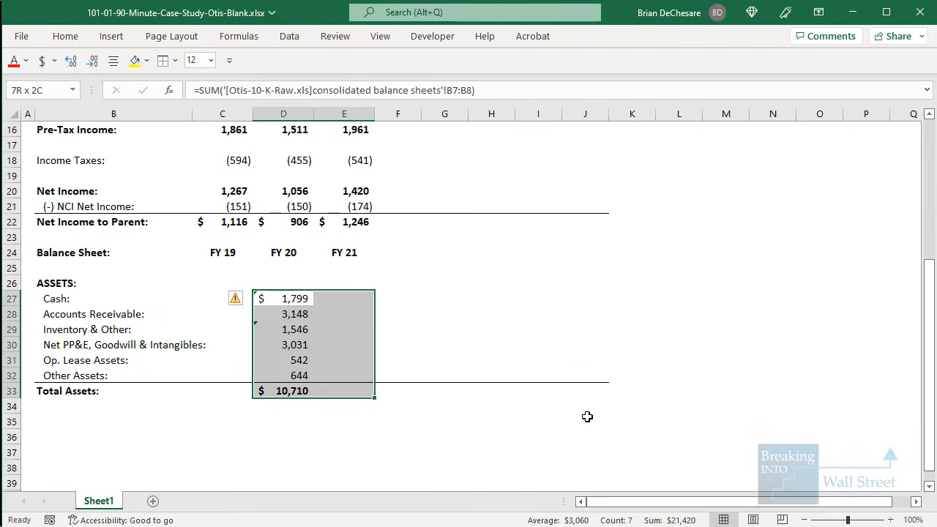
pyautogui.hotkey('shift', 'Right')
pyautogui.hotkey('ctrl', 'r')
# Compare FY 21 Total Assets in E33 with 2021 total assets on the 10-K balance sheet, and return to the case study workbook
pyautogui.click(480, 403)
pyautogui.press('Left')
pyautogui.press('Left')
pyautogui.press('Left')
pyautogui.press('Up')
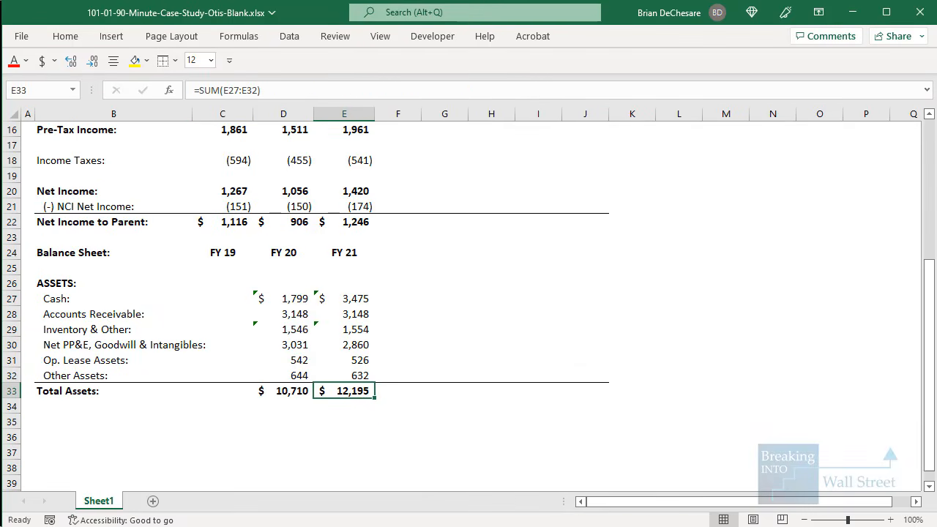
pyautogui.click(677, 526)
pyautogui.click(655, 526)
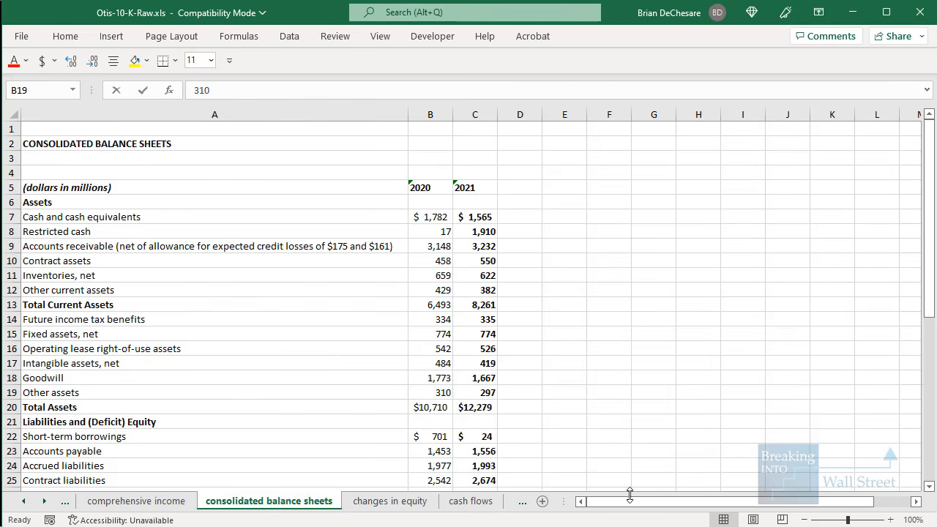
pyautogui.click(491, 410)
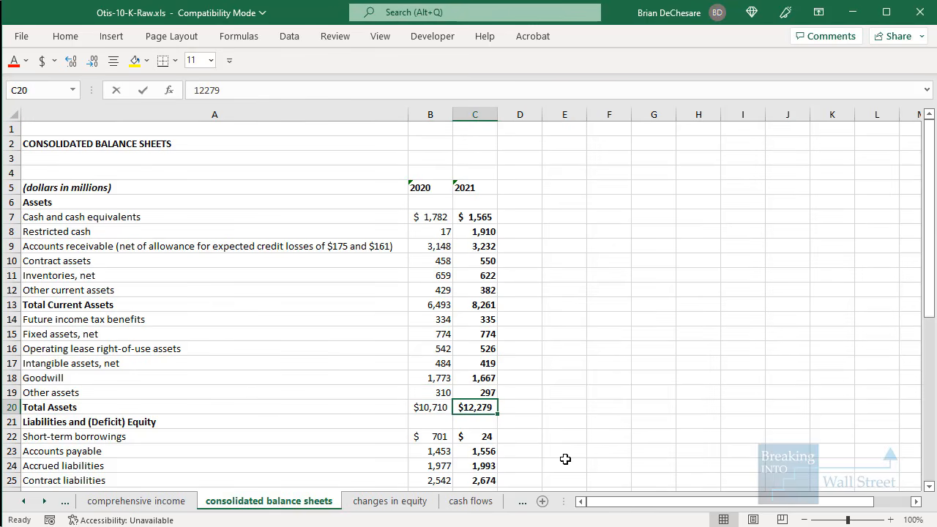
pyautogui.hotkey('alt', 'Tab')
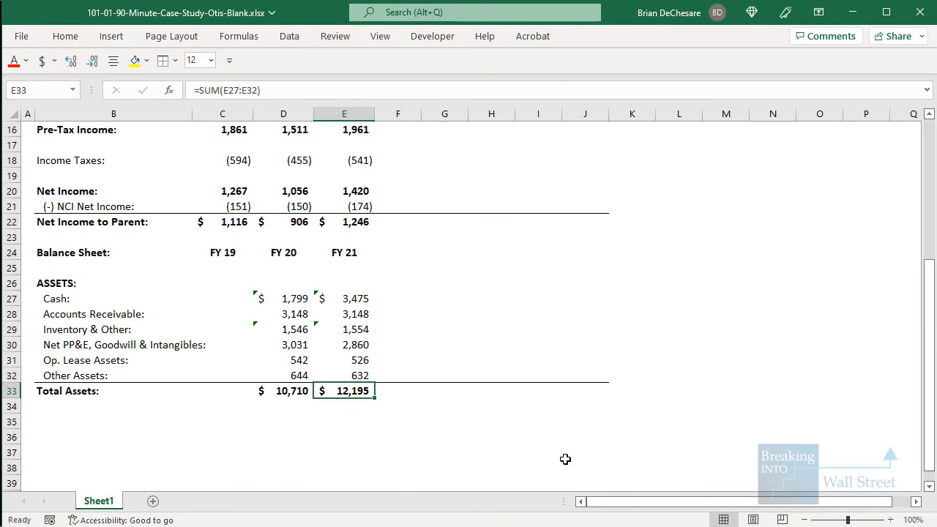
# Change the FY 20 Accounts Receivable link in D28 from an absolute to a relative reference to B9 on the 10-K balance sheet
pyautogui.click(360, 301)
pyautogui.press('Down')
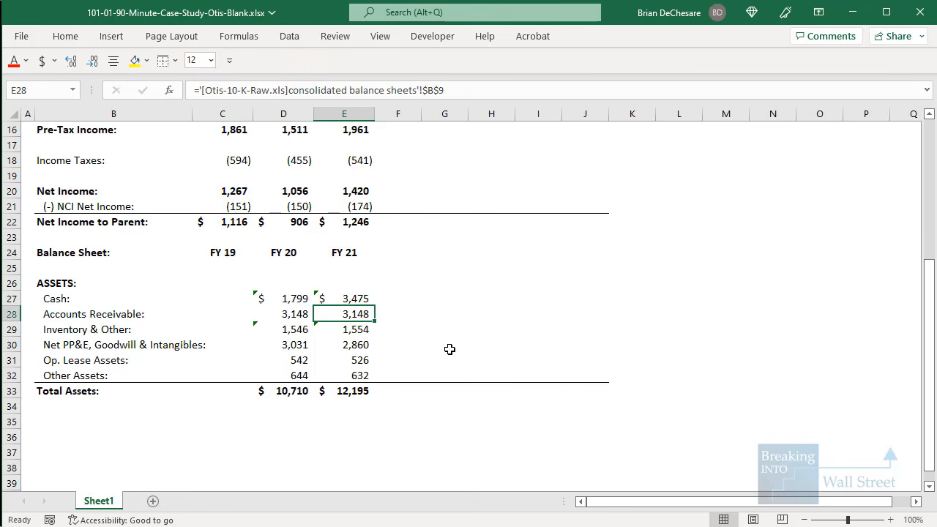
pyautogui.press('Left')
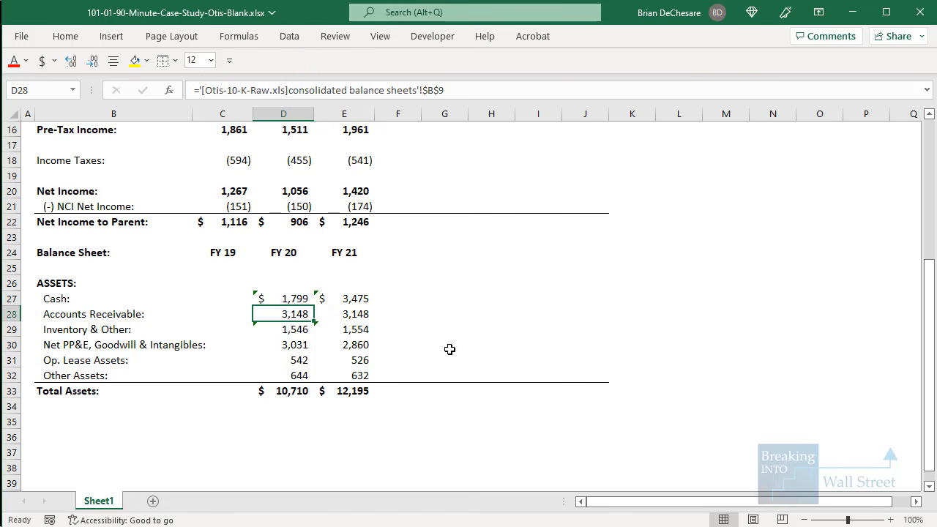
pyautogui.press('F2')
pyautogui.press('F4')
pyautogui.press('F4')
pyautogui.press('F4')
pyautogui.hotkey('ctrl', 'Return')
# Copy the Accounts Receivable formula from D28 and paste only the formula into E28 for FY 21
pyautogui.hotkey('ctrl', 'c')
pyautogui.hotkey('shift', 'Right')
pyautogui.hotkey('ctrl', 'alt', 'v')
pyautogui.press('f')
pyautogui.press('Return')
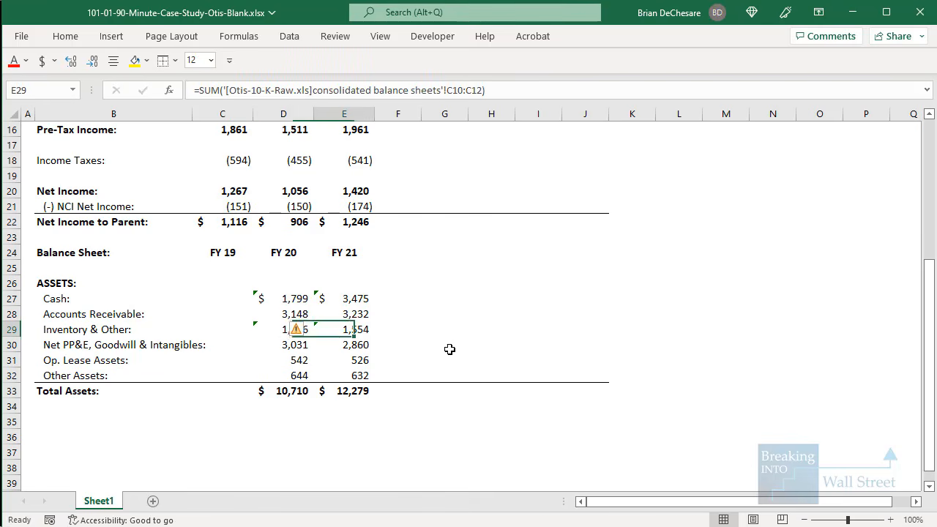
# Switch to the 10-K balance sheet and examine the debt, pension and other long-term liability lines for grouping in the model
pyautogui.hotkey('ctrl', 'Tab')
pyautogui.scroll(-5, 427, 385)
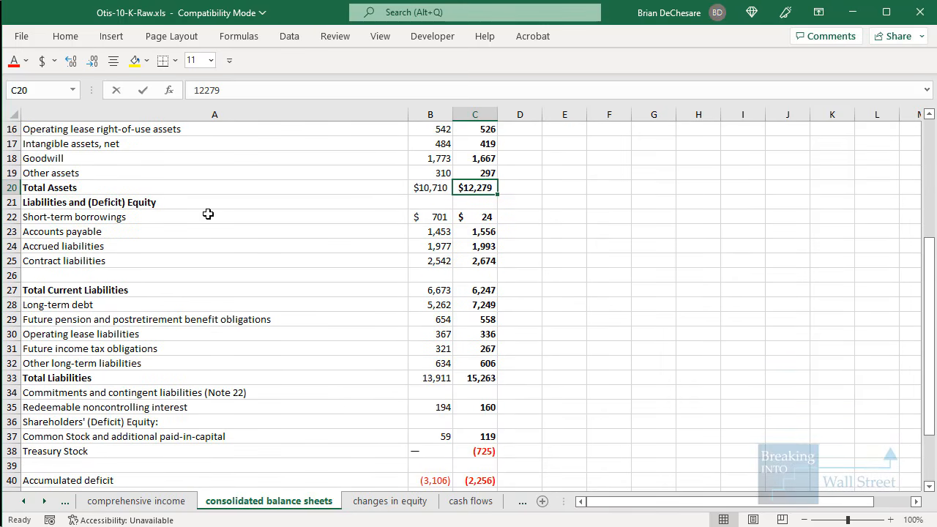
pyautogui.click(210, 213)
pyautogui.scroll(-1, 208, 219)
pyautogui.click(207, 252)
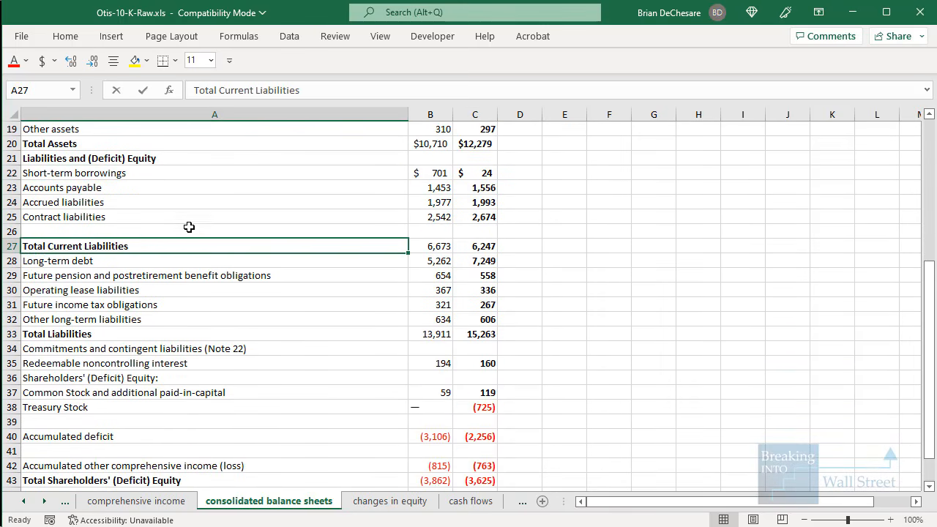
pyautogui.moveTo(24, 158)
pyautogui.mouseDown()
pyautogui.moveTo(425, 212)
pyautogui.moveTo(519, 191)
pyautogui.mouseUp()
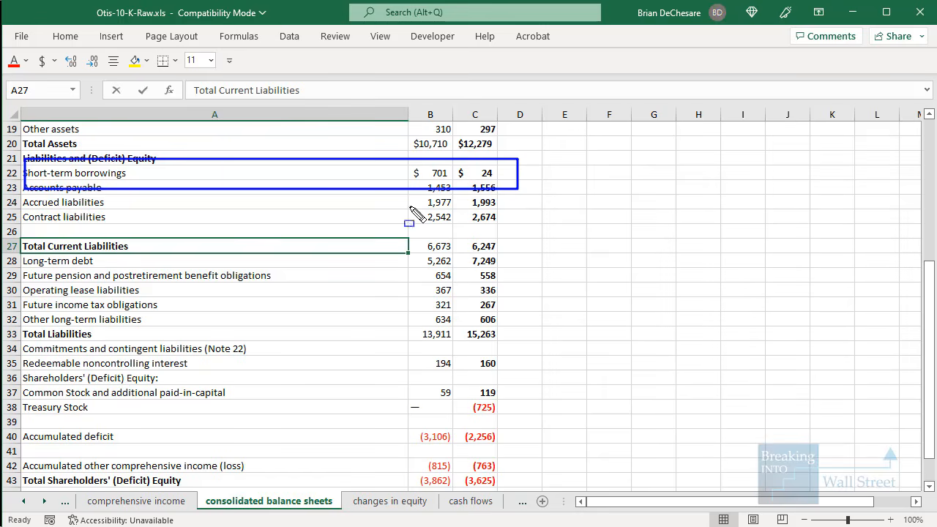
pyautogui.moveTo(16, 251)
pyautogui.mouseDown()
pyautogui.moveTo(487, 296)
pyautogui.moveTo(509, 268)
pyautogui.moveTo(518, 280)
pyautogui.mouseUp()
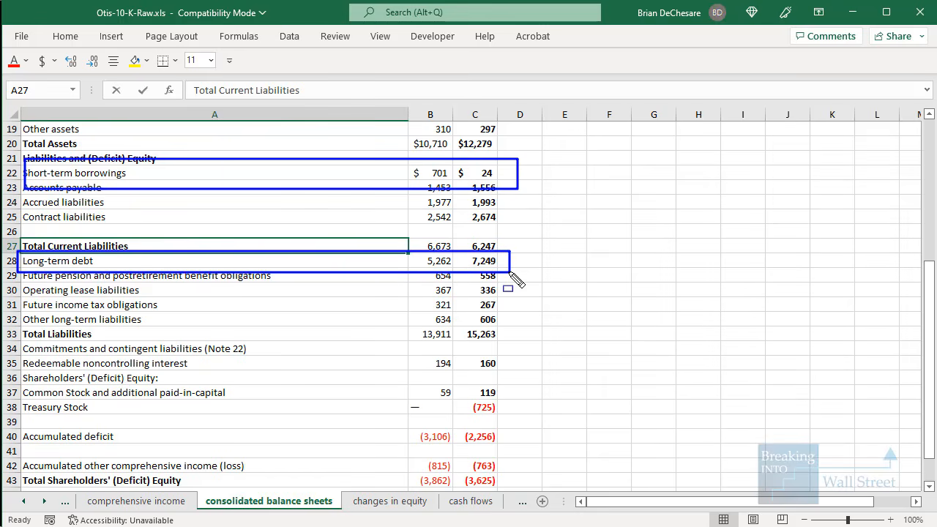
pyautogui.press('Escape')
pyautogui.click(146, 303)
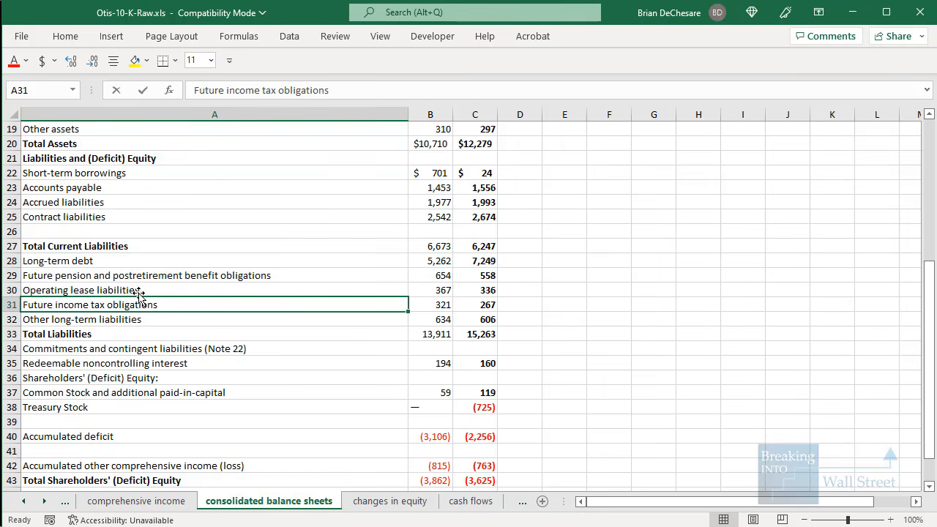
pyautogui.click(127, 282)
pyautogui.moveTo(128, 281); pyautogui.dragTo(483, 271)
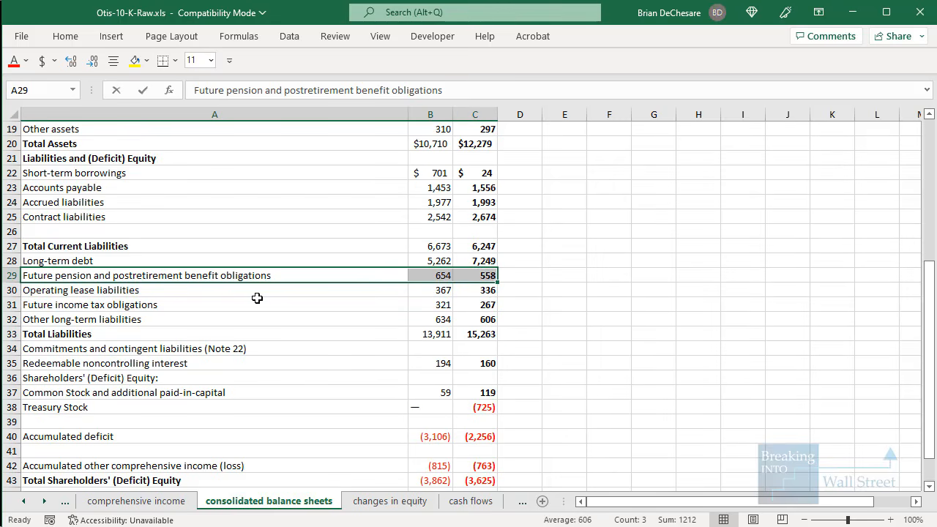
# Examine the shareholders' equity and noncontrolling interest lines on the 10-K balance sheet for possible consolidation
pyautogui.scroll(-2, 257, 298)
pyautogui.click(169, 345)
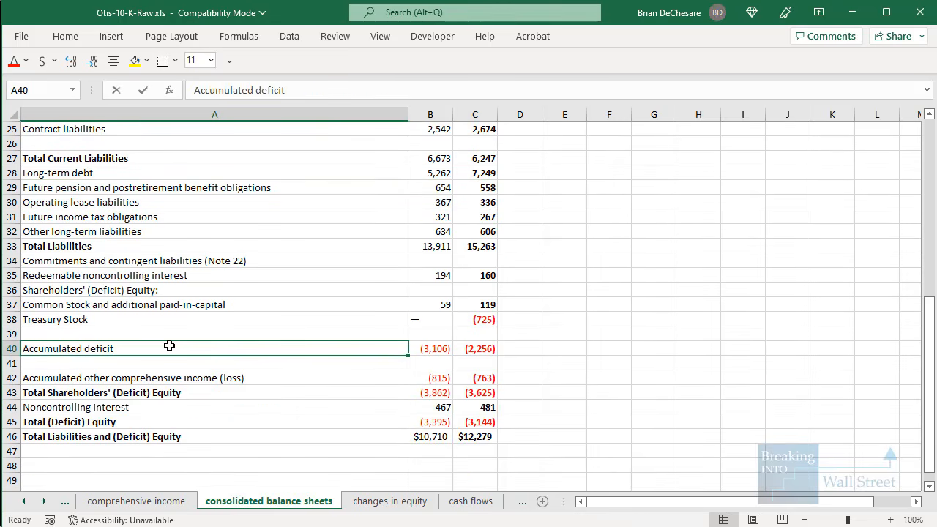
pyautogui.click(109, 378)
pyautogui.moveTo(126, 390); pyautogui.dragTo(469, 277)
pyautogui.click(230, 420)
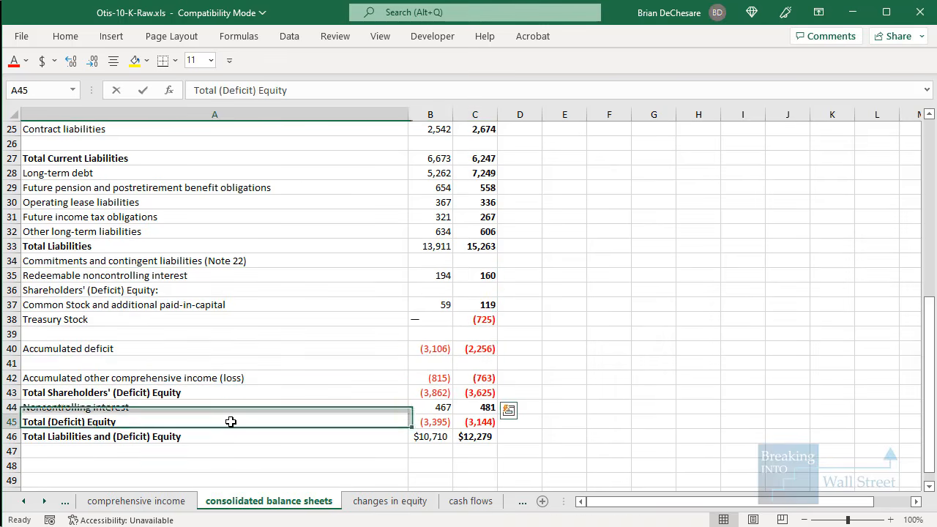
pyautogui.moveTo(205, 407); pyautogui.dragTo(488, 410)
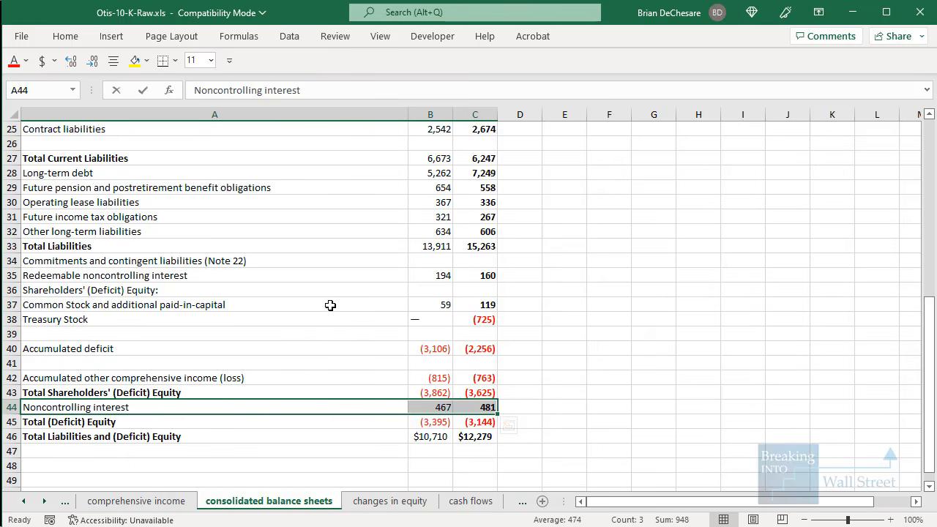
pyautogui.scroll(1, 315, 303)
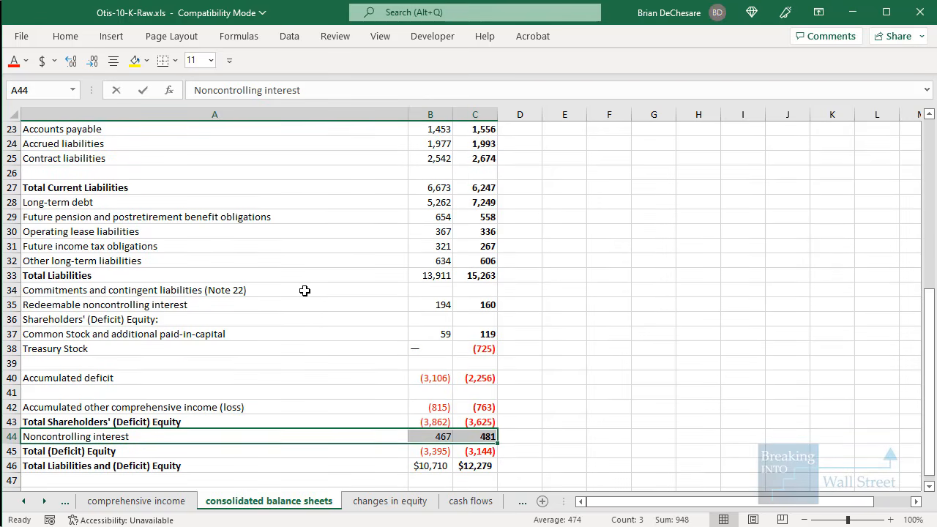
pyautogui.scroll(-1, 304, 290)
pyautogui.scroll(3, 304, 291)
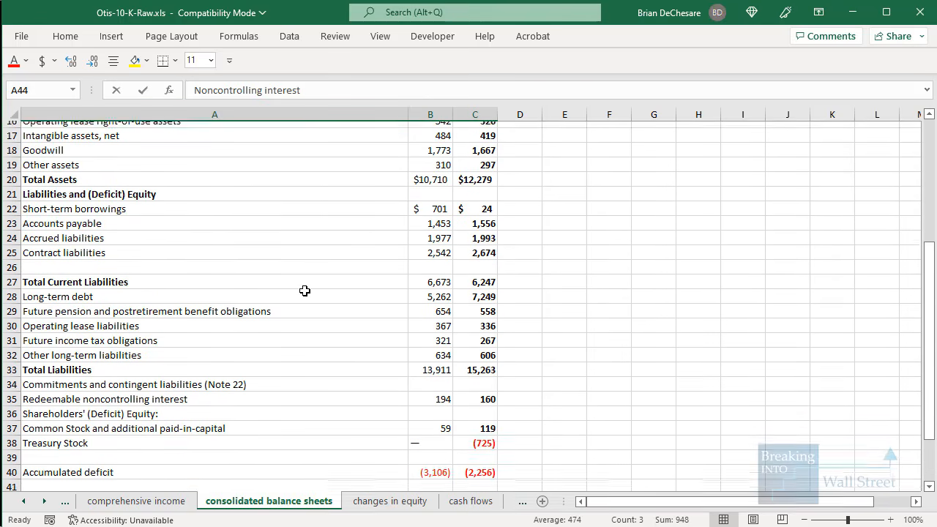
# Examine short-term borrowings, accounts payable, accrued liabilities and contract liabilities on the 10-K balance sheet for grouping
pyautogui.click(238, 225)
pyautogui.click(303, 211)
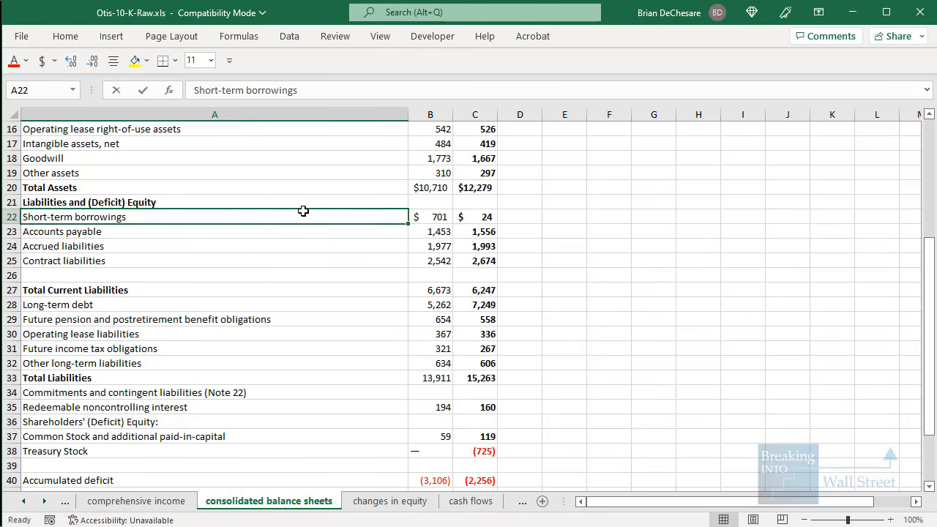
pyautogui.moveTo(220, 231); pyautogui.dragTo(474, 260)
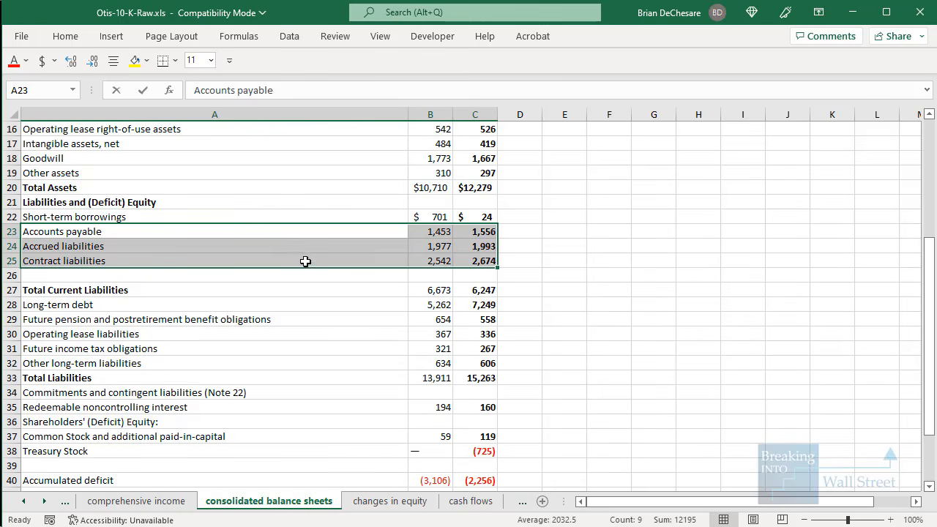
pyautogui.moveTo(17, 217); pyautogui.dragTo(519, 274)
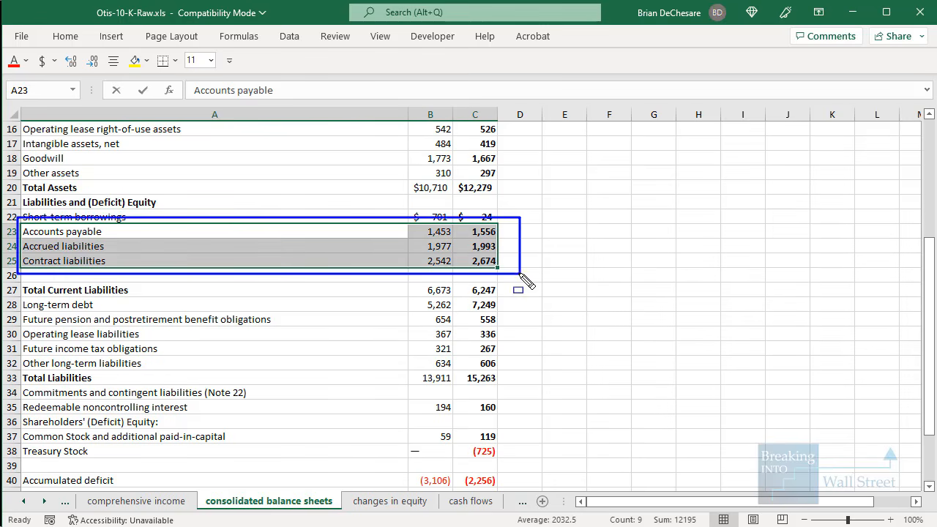
pyautogui.press('Escape')
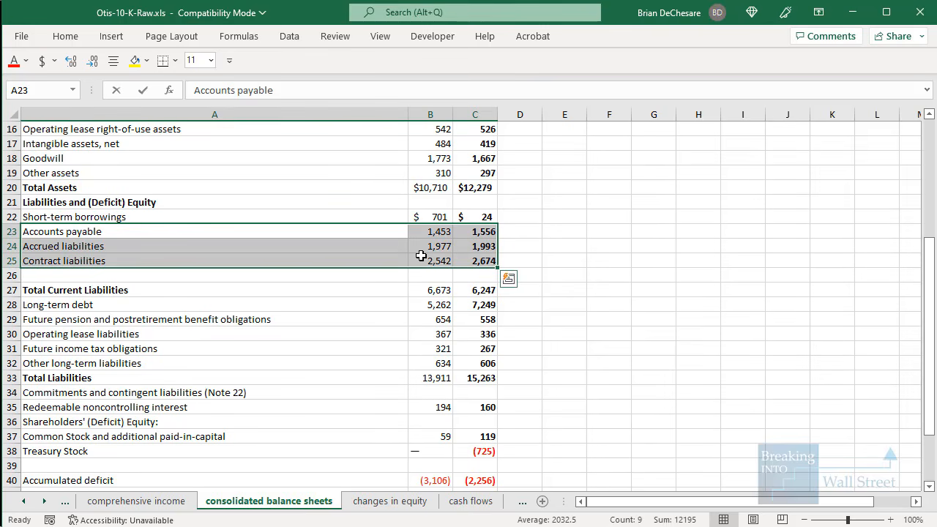
pyautogui.click(421, 259)
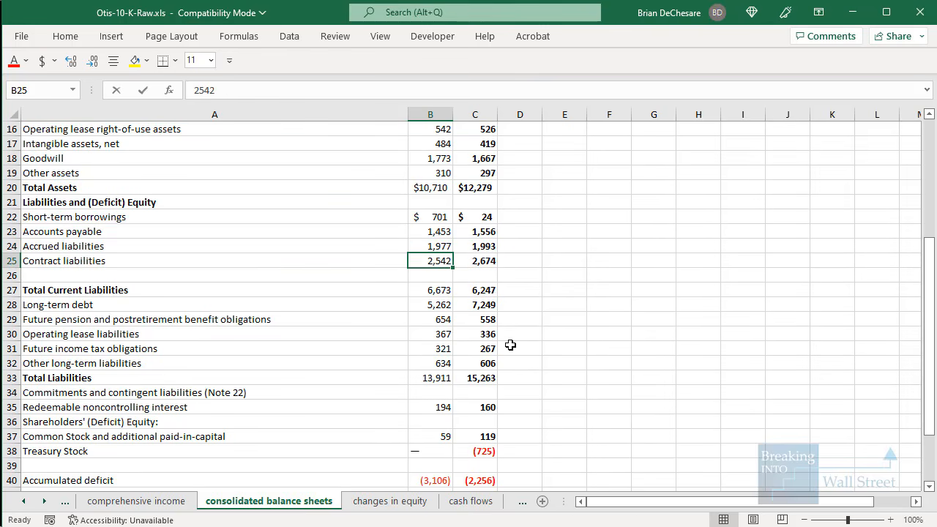
pyautogui.click(446, 292)
pyautogui.click(446, 260)
# Return to the case study workbook and enter the liabilities section heading in B35, below Total Assets
pyautogui.hotkey('alt', 'Tab')
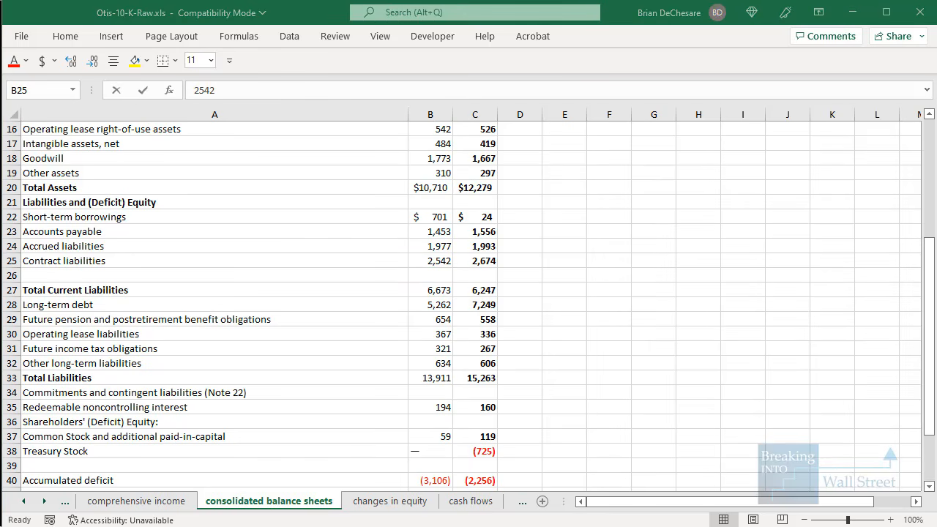
pyautogui.hotkey('alt', 'Tab')
pyautogui.click(124, 422)
pyautogui.scroll(-1, 128, 410)
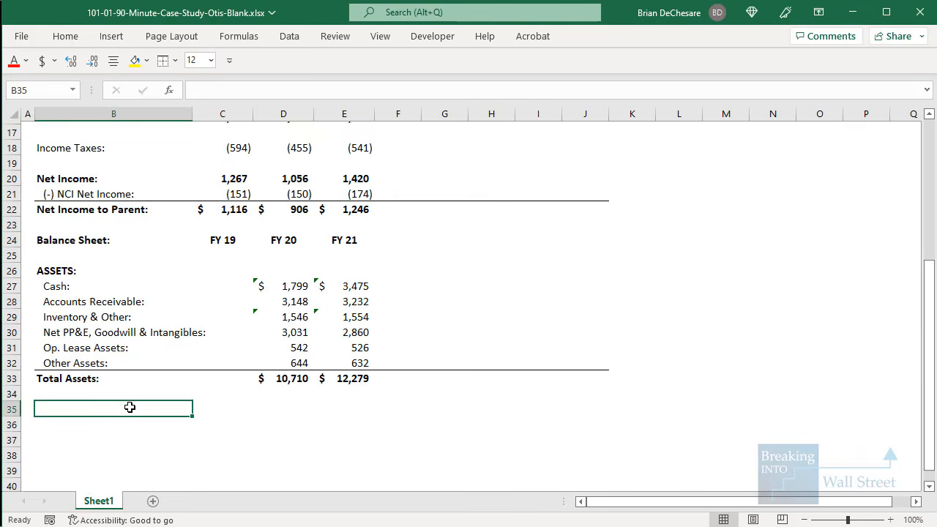
pyautogui.write('LIABIL')
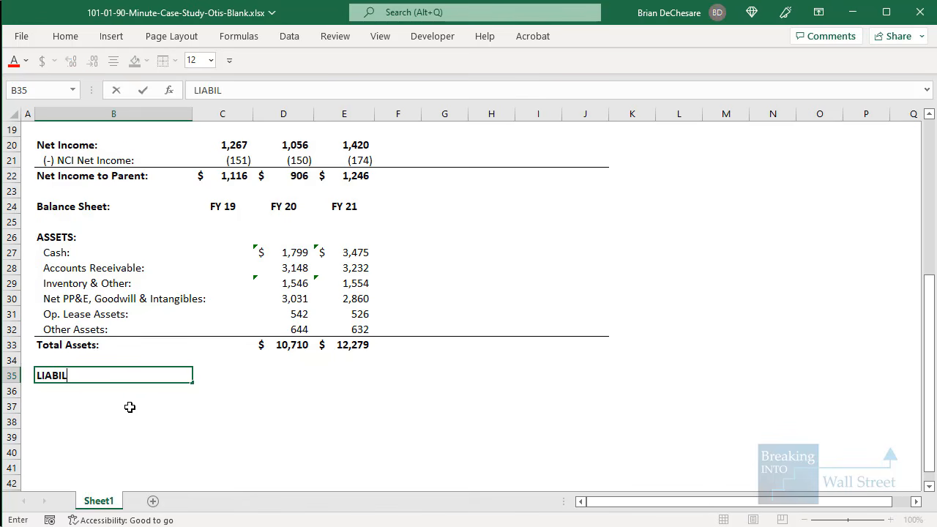
# Complete the heading "LIABILITES & EQUITY:" in B35 and add the labels "Accounts Payable:" and "Accrued Liabilities:" below it
pyautogui.write('ITES & EQUITY:')
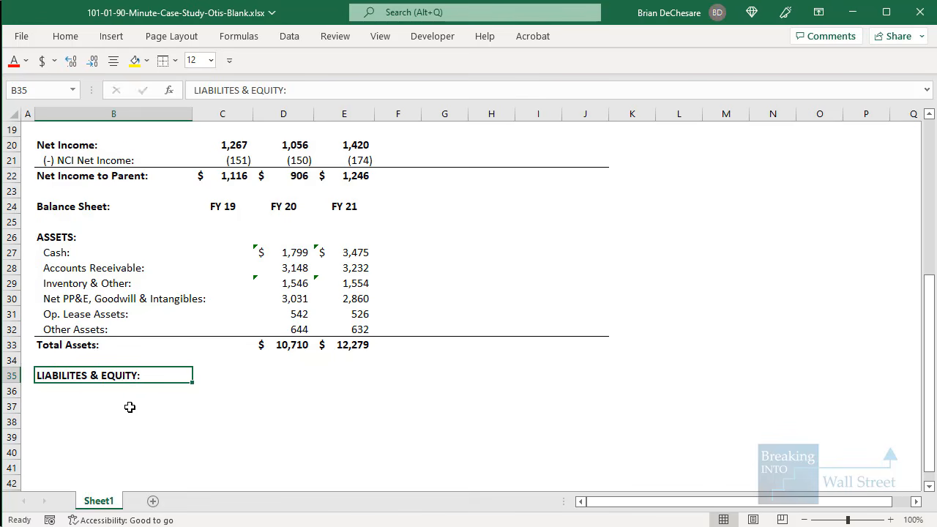
pyautogui.press('Return')
pyautogui.write('Accounts Pa')
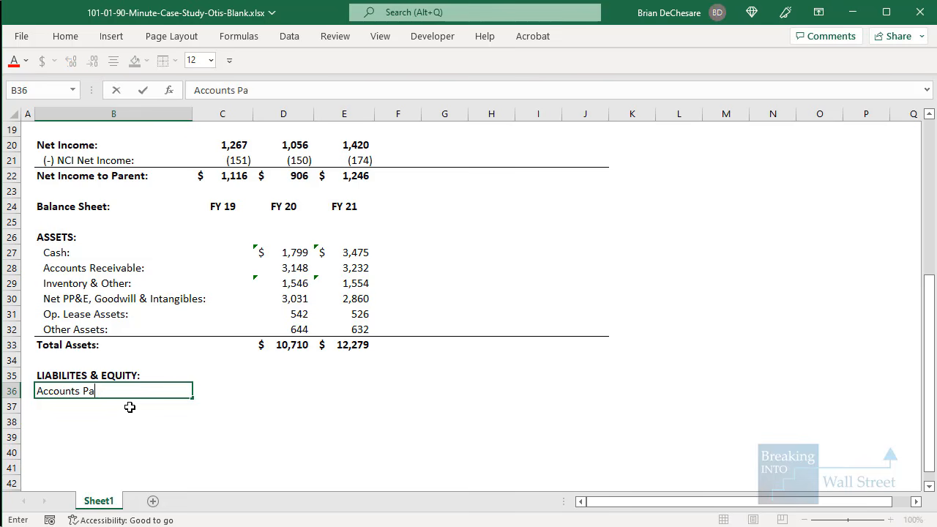
pyautogui.write('yable:')
pyautogui.press('Return')
pyautogui.write('Accrued')
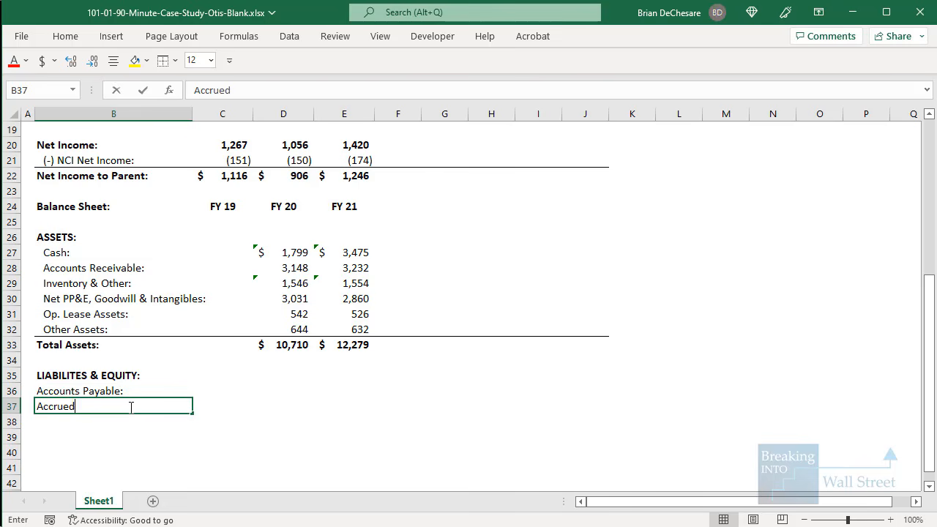
pyautogui.write(' Liabilities:')
pyautogui.press('Return')
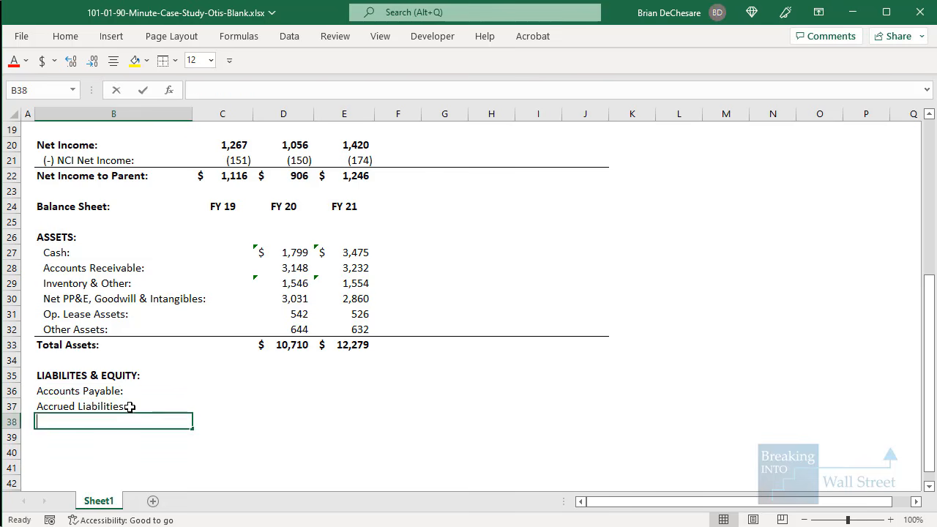
# Add the labels "Contract Liabilities:", "Total Debt:" and "Op. Lease Liabilities:" in B38 to B40
pyautogui.write('Contract Liabilit')
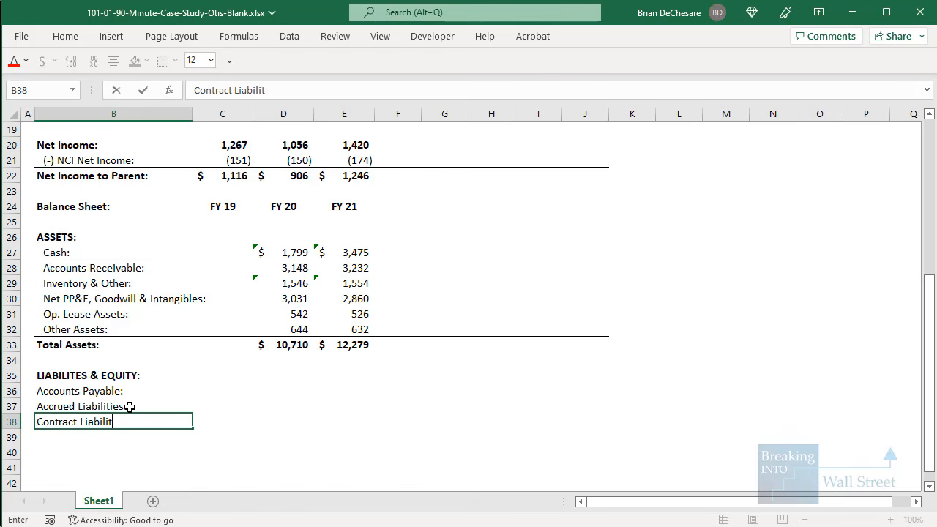
pyautogui.write('ies:')
pyautogui.press('Return')
pyautogui.write('Total Debt')
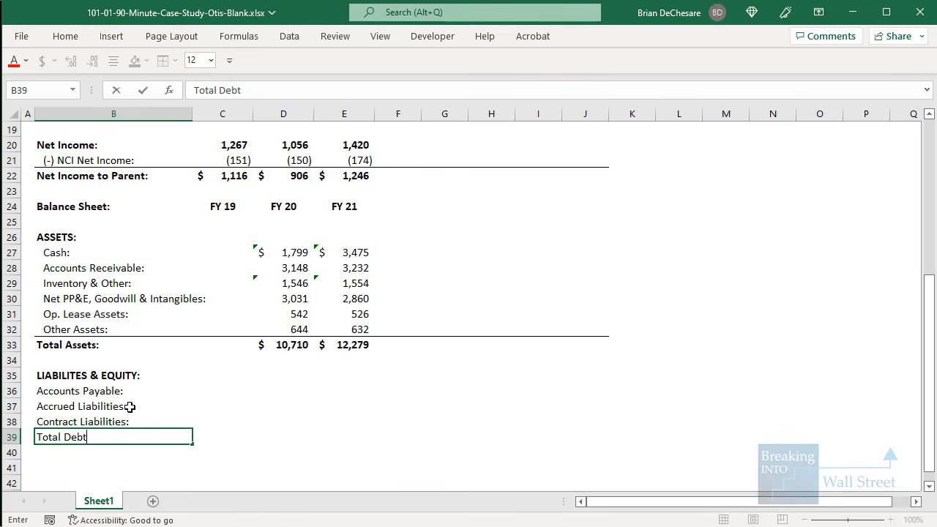
pyautogui.write(':')
pyautogui.press('Return')
pyautogui.write('OP')
pyautogui.press('BackSpace')
pyautogui.press('BackSpace')
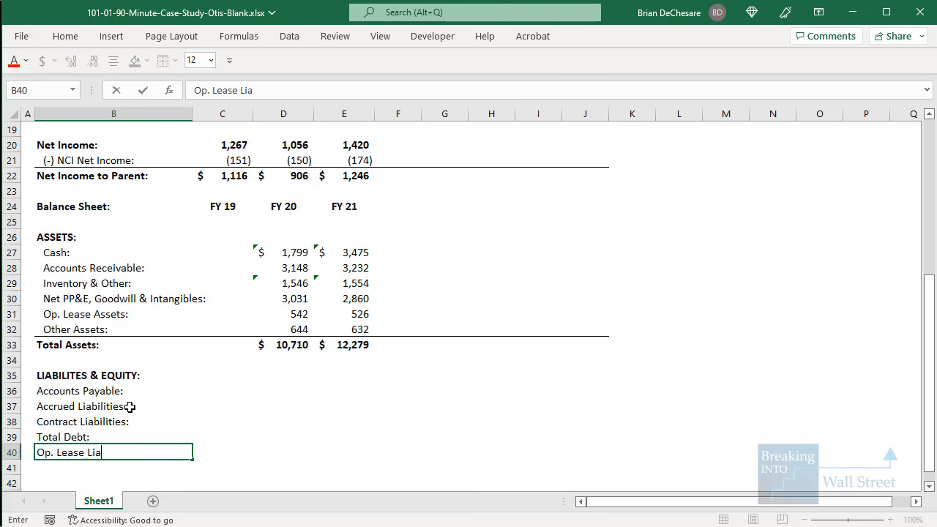
pyautogui.write('ties:')
pyautogui.press('Return')
# Add the labels "Other Liabilities:" in B41 and "Total Liabilities:" in B42
pyautogui.scroll(-3, 185, 372)
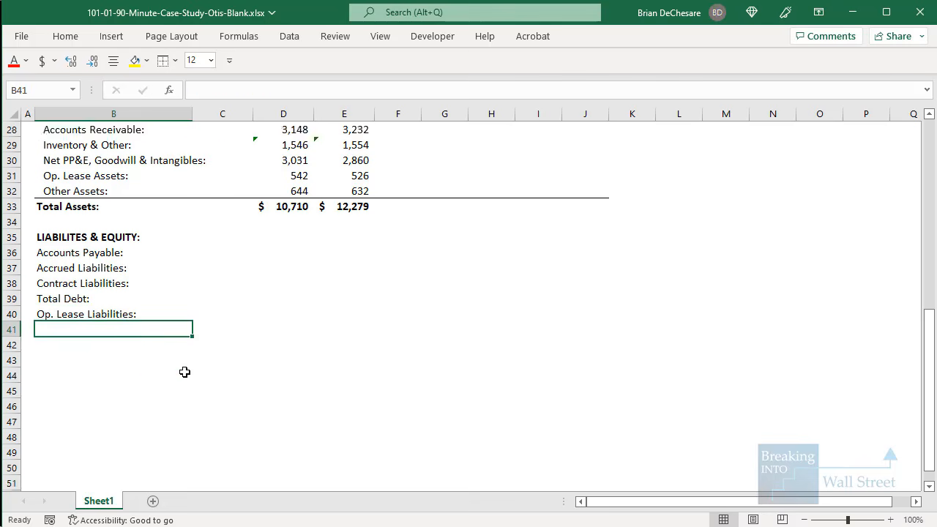
pyautogui.write('Other Liab')
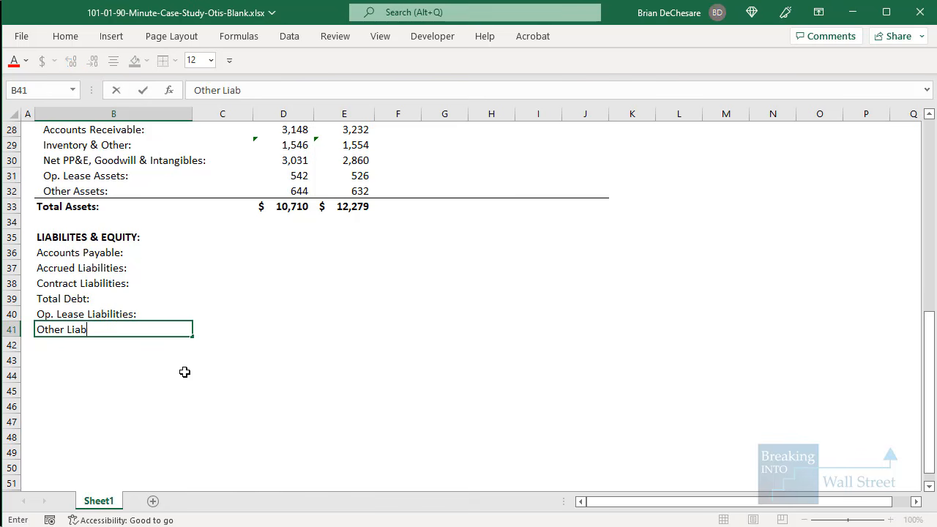
pyautogui.write('ilities:')
pyautogui.press('Return')
pyautogui.write('T')
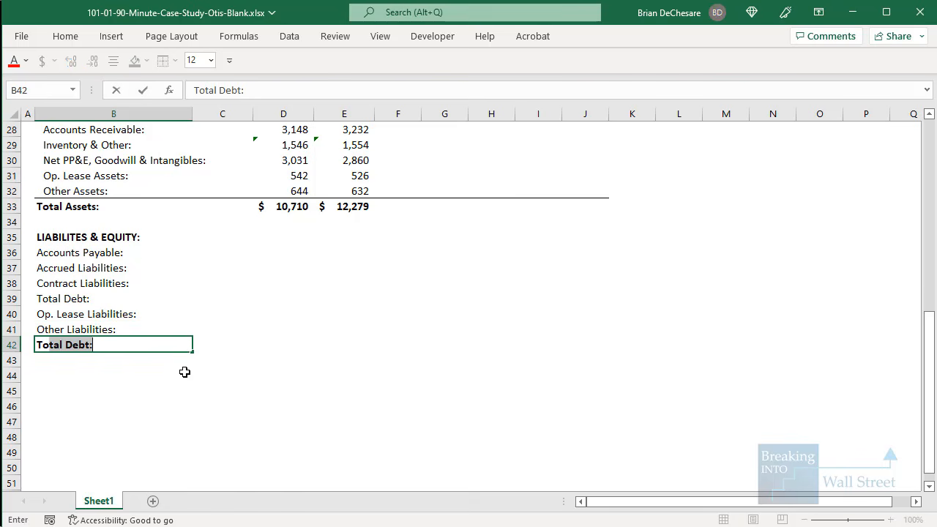
pyautogui.write('otal Liabilities:')
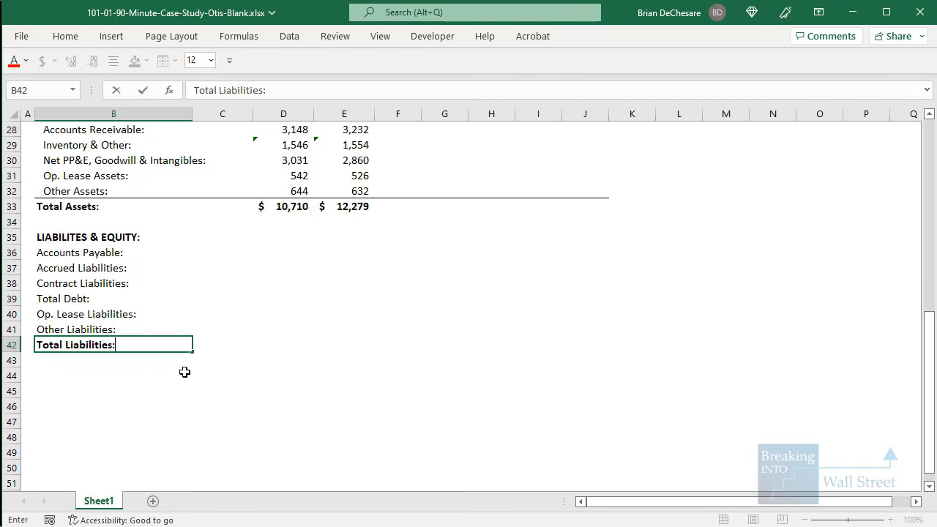
# Indent the liability line item labels from Accounts Payable through Other Liabilities (B36:B41)
pyautogui.hotkey('shift', 'Right')
pyautogui.hotkey('shift', 'Right')
pyautogui.moveTo(100, 255); pyautogui.dragTo(115, 327)
pyautogui.hotkey('alt', 'h')
pyautogui.press('6')
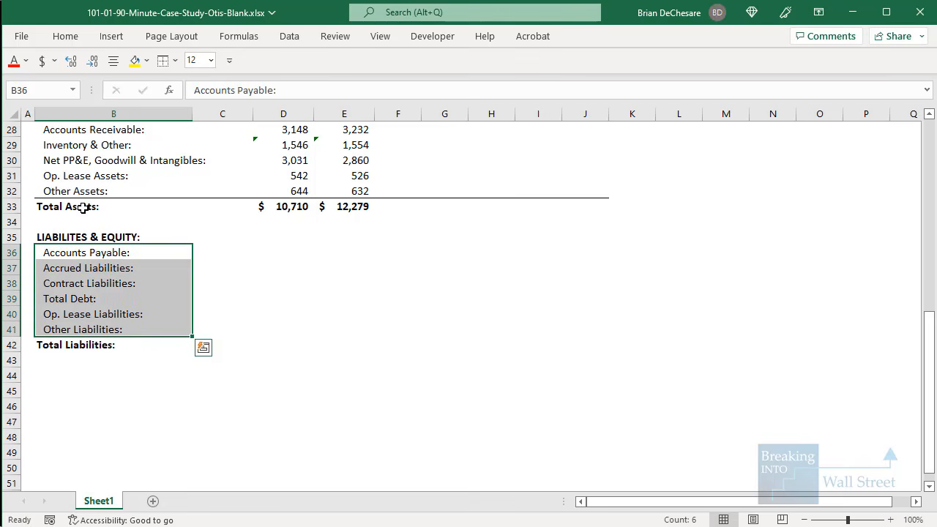
# Copy only the formatting of the Total Assets row, columns B to J, onto the Total Liabilities row
pyautogui.moveTo(88, 207); pyautogui.dragTo(578, 207)
pyautogui.hotkey('ctrl', 'c')
pyautogui.click(108, 343)
pyautogui.hotkey('alt', 'e')
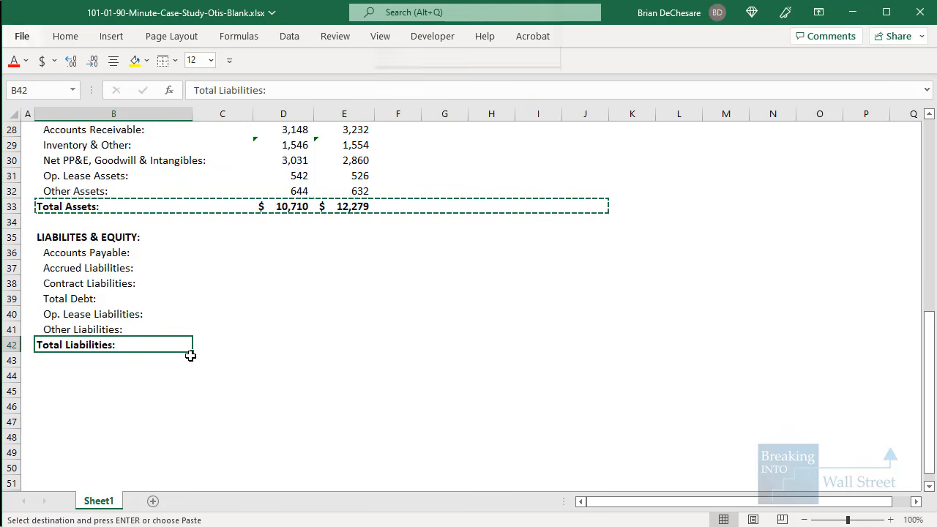
pyautogui.press('s')
pyautogui.press('t')
pyautogui.press('Return')
pyautogui.press('Escape')
# Add a bottom border to C41, the empty FY 19 cell in the Other Liabilities row
pyautogui.press('Down')
pyautogui.press('Down')
pyautogui.press('Up')
pyautogui.press('Right')
pyautogui.press('Up')
pyautogui.press('Up')
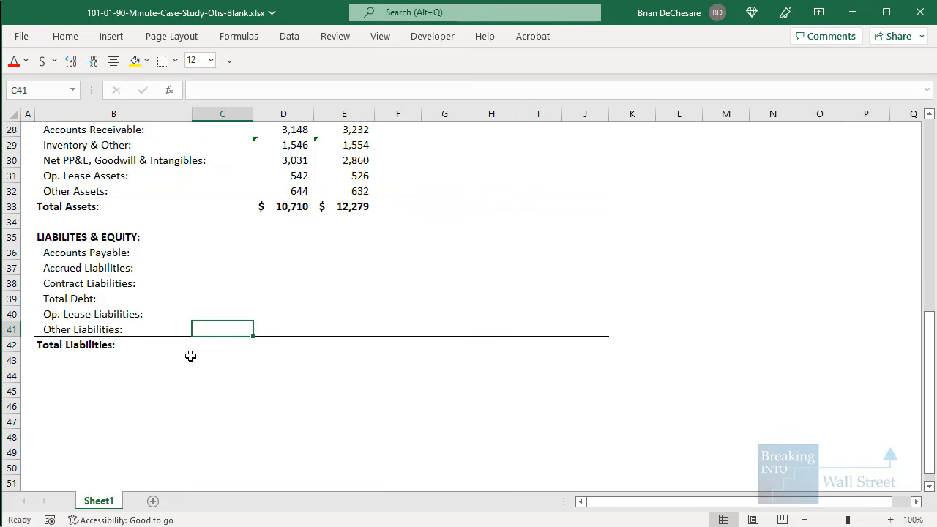
pyautogui.hotkey('ctrl', '1')
pyautogui.hotkey('alt', 'b')
pyautogui.press('Return')
pyautogui.press('Down')
# Enter the label "Common Shareholders' Equity:" in B44, leaving one blank row under Total Liabilities
pyautogui.press('Home')
pyautogui.press('Down')
pyautogui.press('Down')
pyautogui.press('Right')
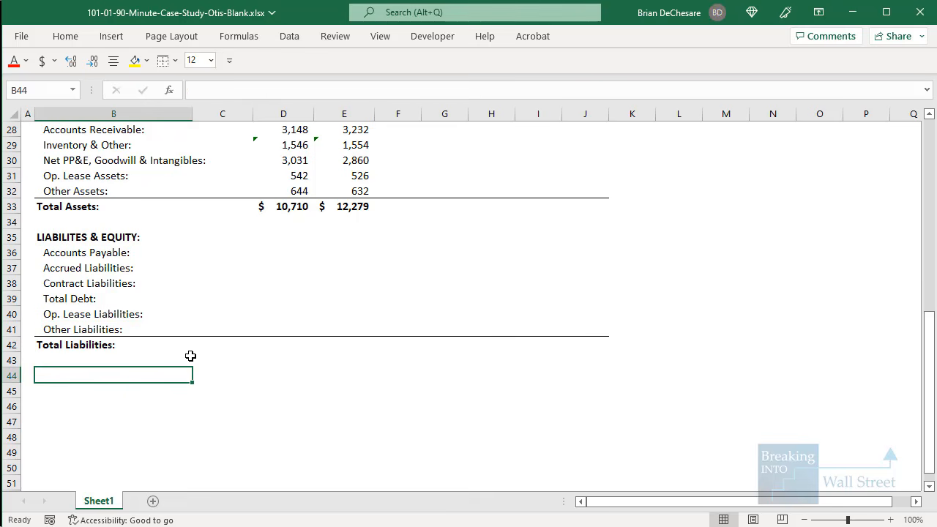
pyautogui.scroll(1, 176, 327)
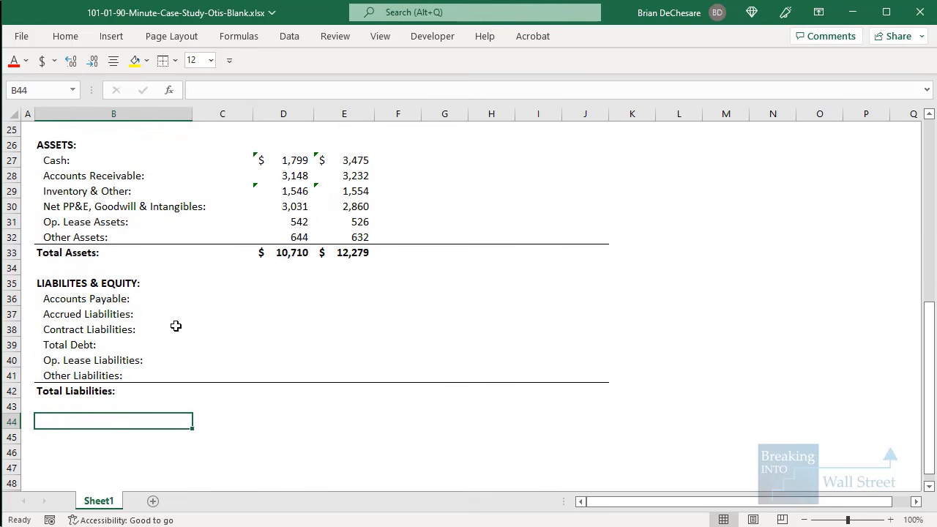
pyautogui.write('Common')
pyautogui.scroll(-2, 182, 319)
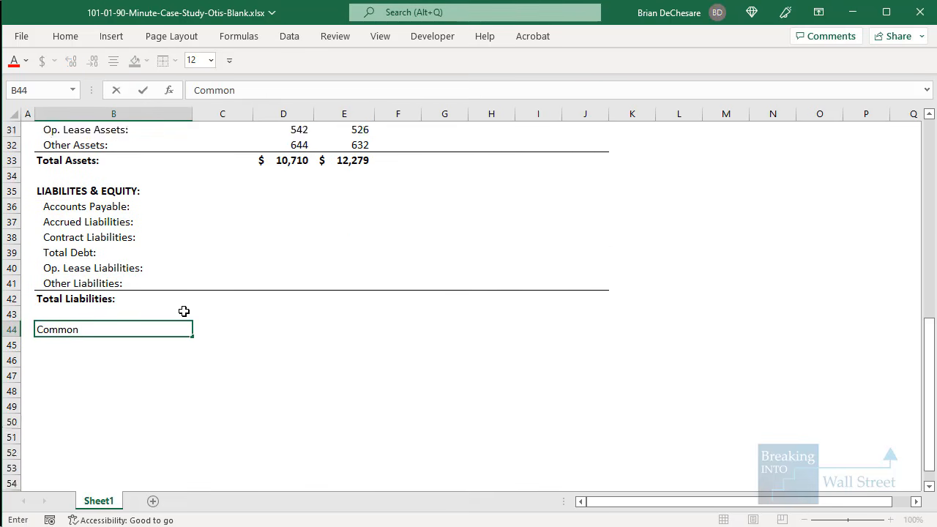
pyautogui.write("Shareholders' e")
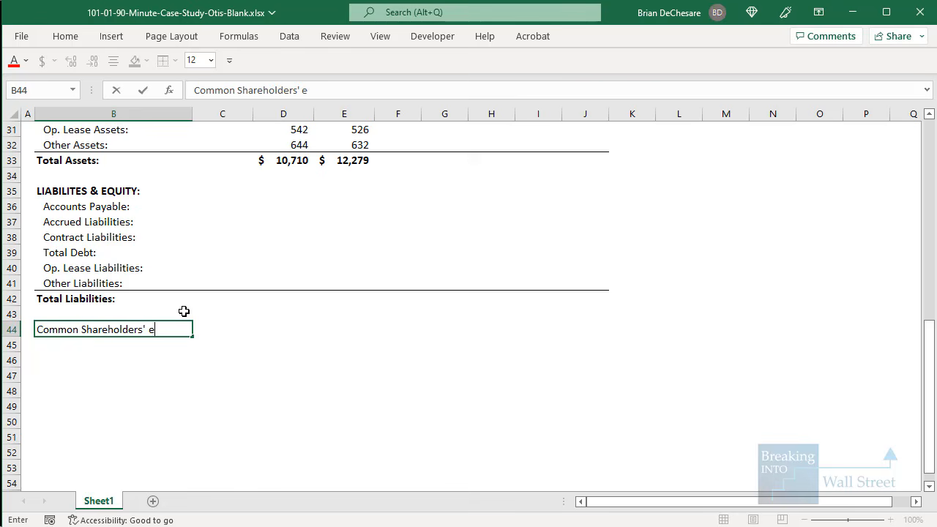
pyautogui.write('quity:')
pyautogui.press('Return')
# Add the labels "Noncontrolling Interests:" in B45 and "Total Equity:" in B46
pyautogui.write('Noncont')
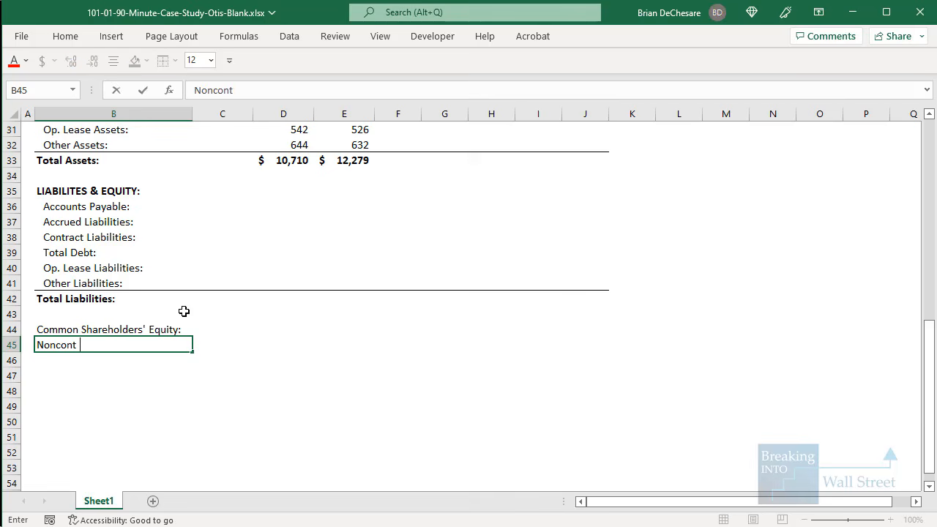
pyautogui.write('rolling Interests:')
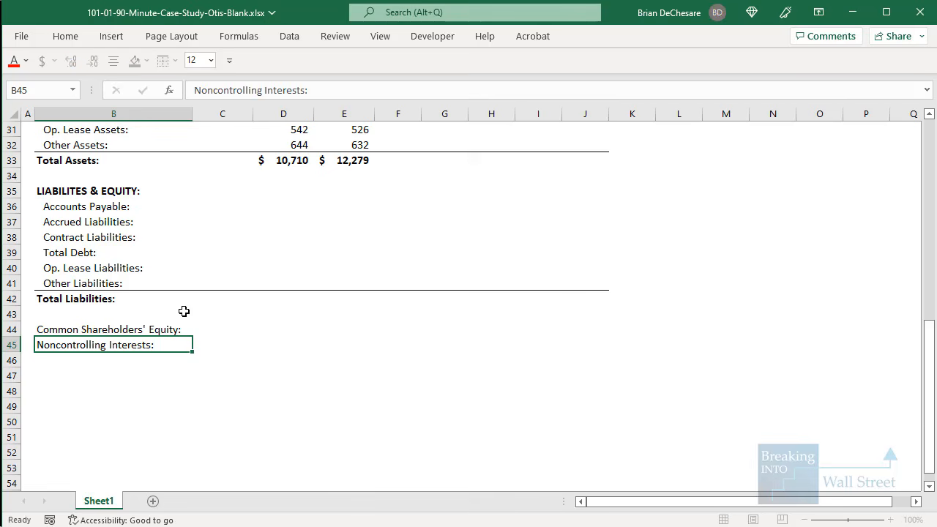
pyautogui.press('Return')
pyautogui.write('Total Equity:')
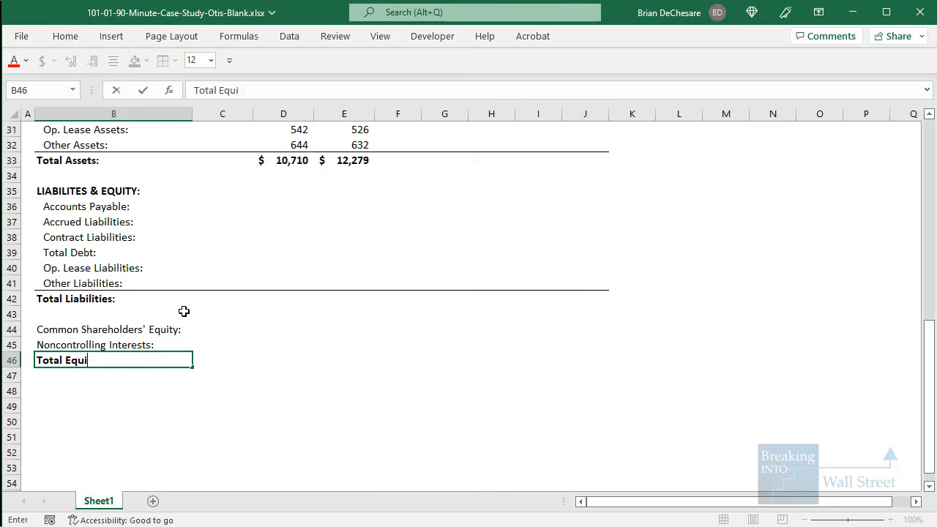
pyautogui.press('Return')
# Add the labels "TOTAL LIABILITIES + EQUITY:" in B48 and "Balance Check:" in B50
pyautogui.press('Return')
pyautogui.write('TOT')
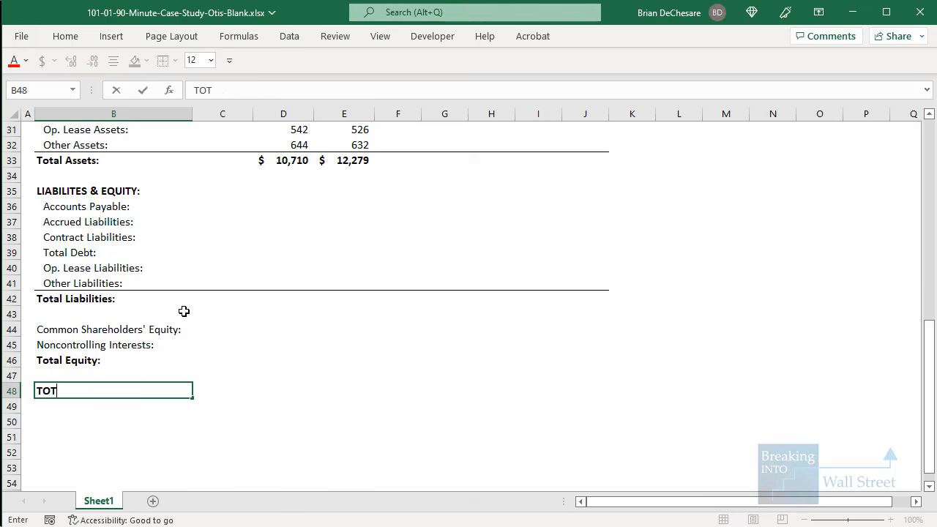
pyautogui.write('AL LIABILITIES + EQUITY:')
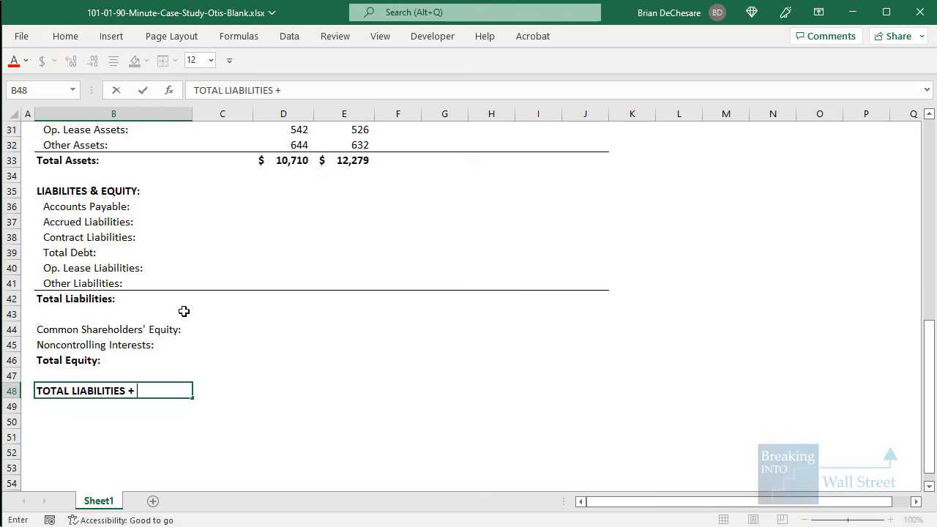
pyautogui.press('Return')
pyautogui.press('Return')
pyautogui.write('Balance Sheet')
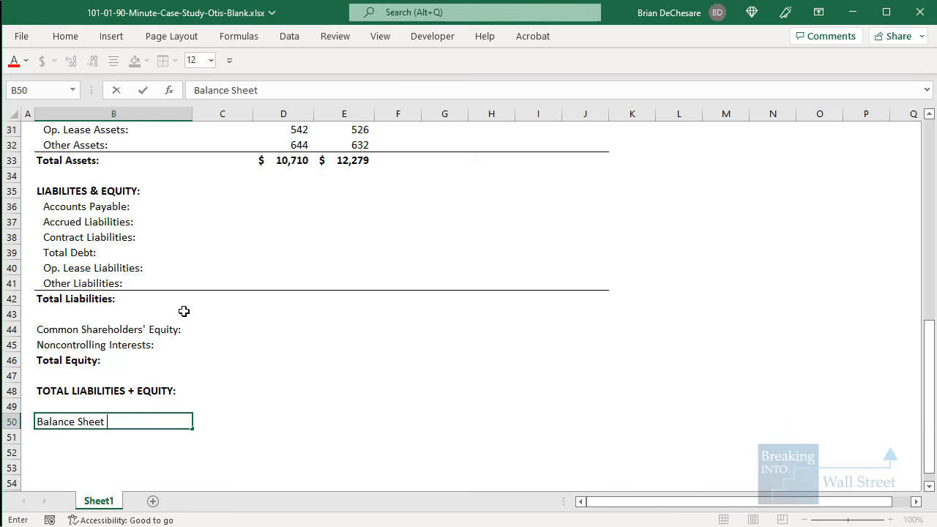
pyautogui.write('k:')
pyautogui.hotkey('ctrl', 'Return')
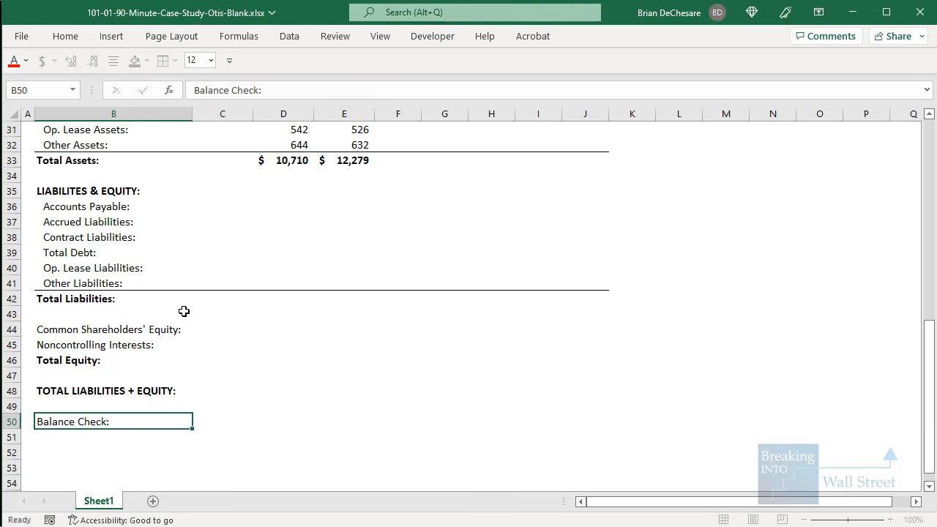
# Indent the Common Shareholders' Equity and Noncontrolling Interests labels in B44:B45
pyautogui.moveTo(127, 328); pyautogui.dragTo(133, 344)
pyautogui.hotkey('alt', 'h')
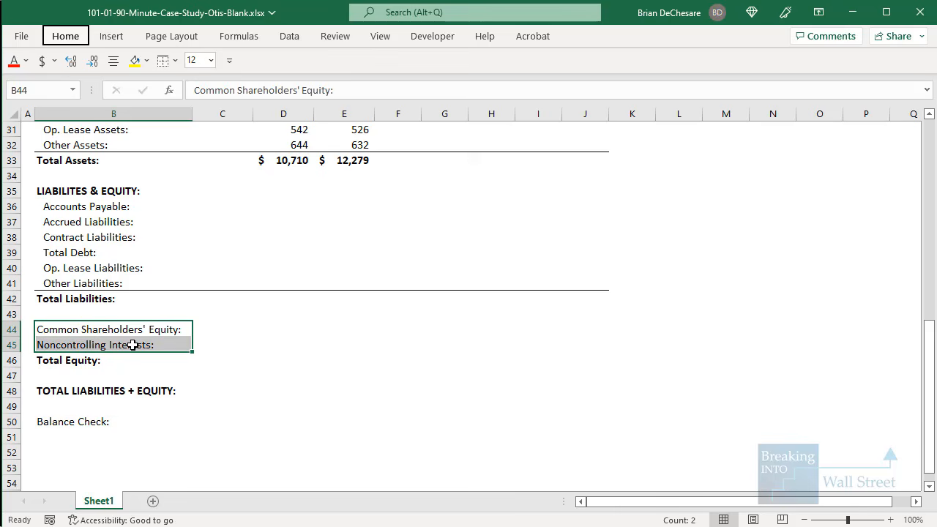
pyautogui.press('6')
# Copy only the formatting of the Total Liabilities row, columns B to J, onto the Total Equity row
pyautogui.moveTo(52, 294); pyautogui.dragTo(563, 295)
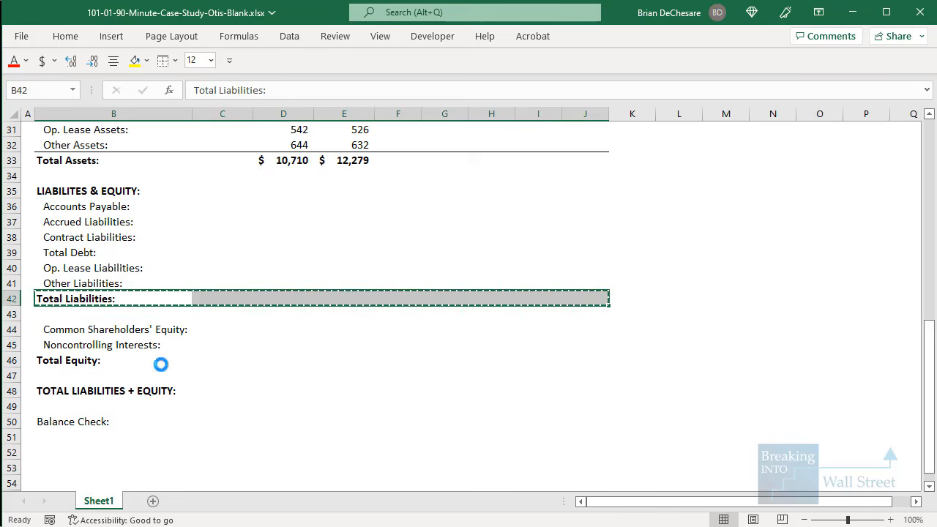
pyautogui.hotkey('ctrl', 'c')
pyautogui.click(125, 360)
pyautogui.hotkey('ctrl', 'alt', 'v')
pyautogui.press('t')
pyautogui.press('Return')
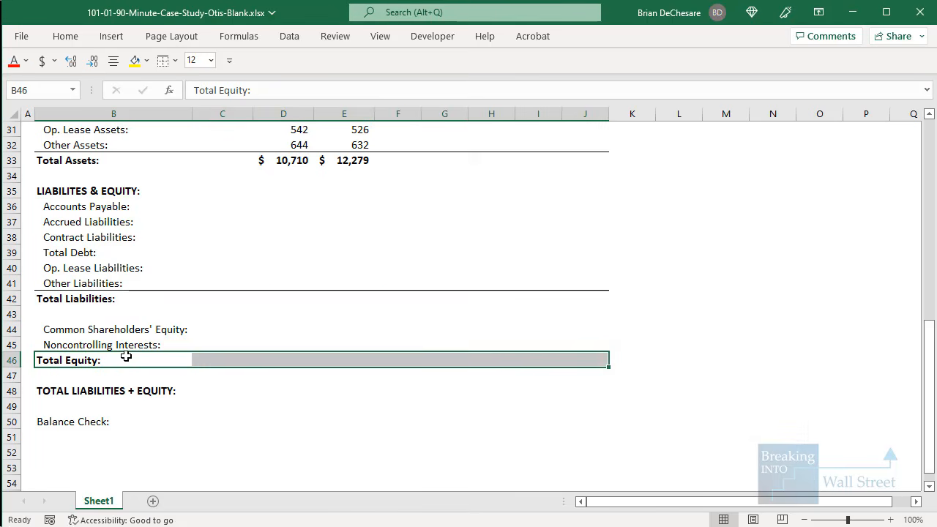
# Link FY 20 Accounts Payable in D36 to cell B23 of the consolidated balance sheets in Otis-10-K-Raw.xls
pyautogui.click(283, 210)
pyautogui.write('=')
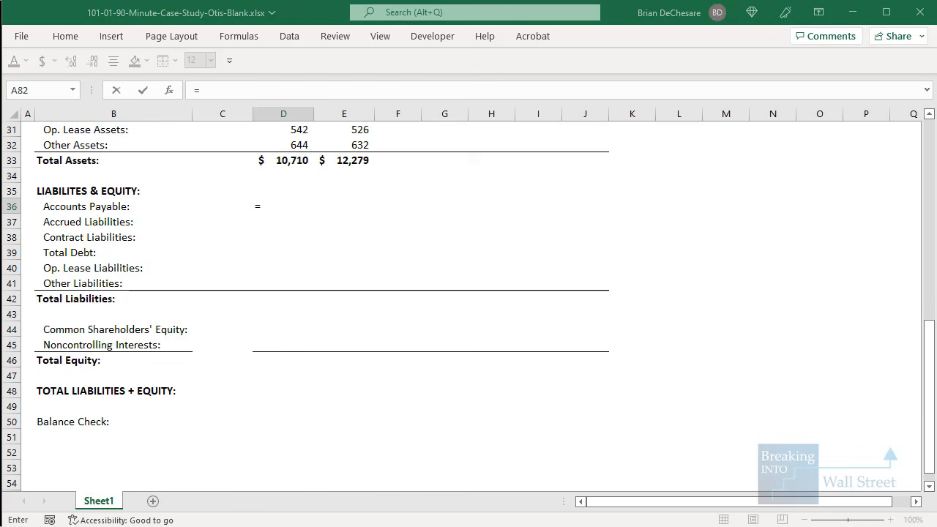
pyautogui.hotkey('ctrl', 'Tab')
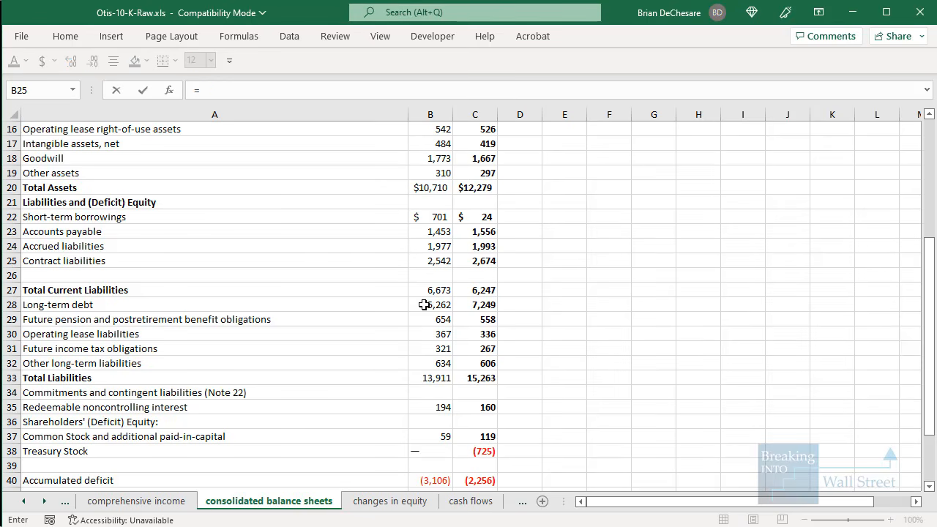
pyautogui.click(414, 251)
pyautogui.press('Up')
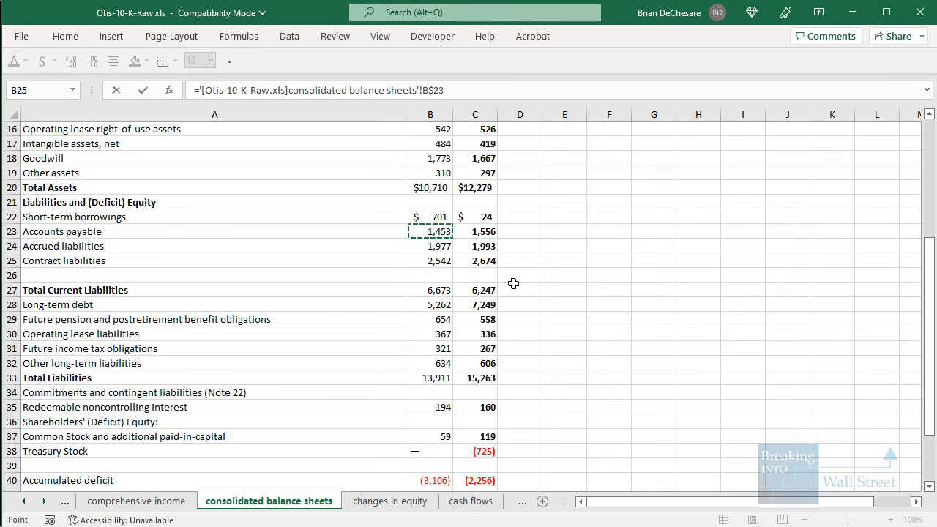
pyautogui.press('Return')
pyautogui.hotkey('ctrl', 'c')
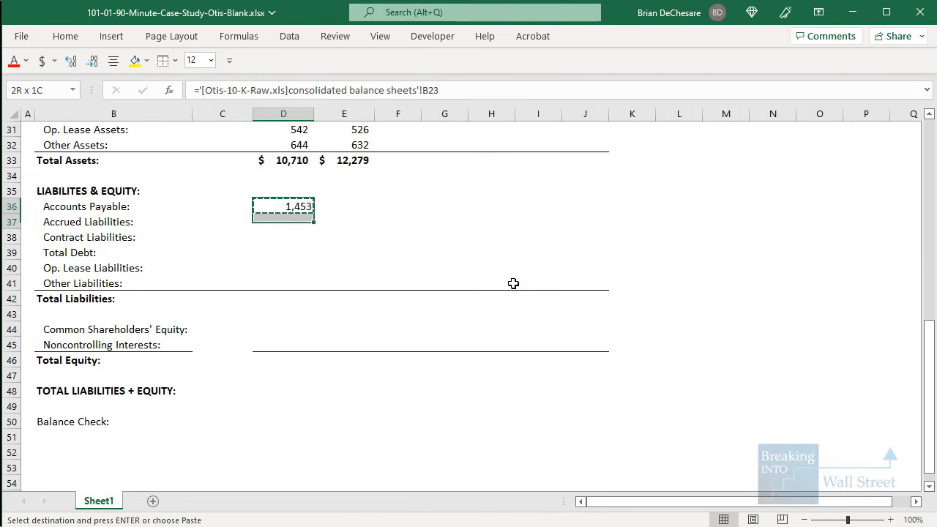
pyautogui.hotkey('shift', 'Down')
pyautogui.hotkey('shift', 'Down')
pyautogui.hotkey('ctrl', 'f')
pyautogui.press('Escape')
pyautogui.press('Escape')
pyautogui.press('Down')
pyautogui.press('Up')
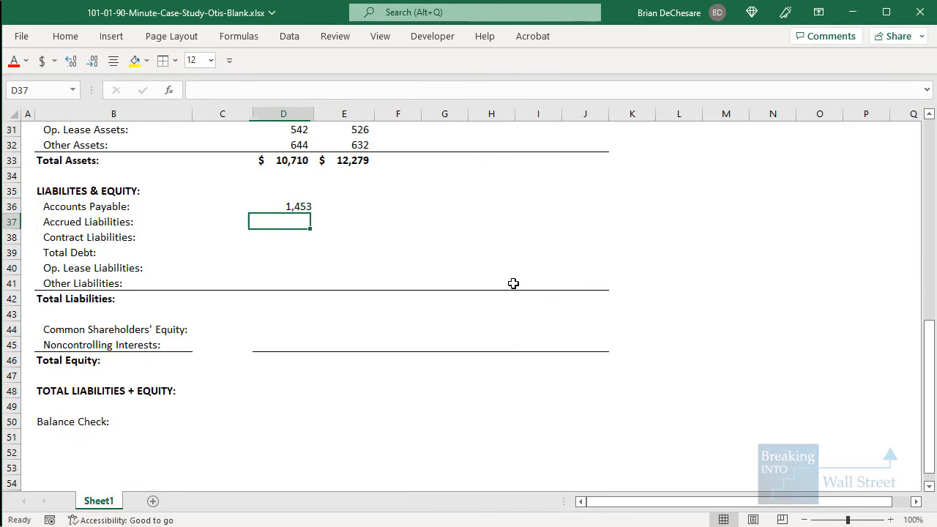
# Copy the Accounts Payable link in D36 and paste its formula only across D36:E38
pyautogui.press('Up')
pyautogui.hotkey('ctrl', 'c')
pyautogui.hotkey('shift', 'Down')
pyautogui.hotkey('shift', 'Down')
pyautogui.hotkey('shift', 'Right')
pyautogui.hotkey('ctrl', 'alt', 'v')
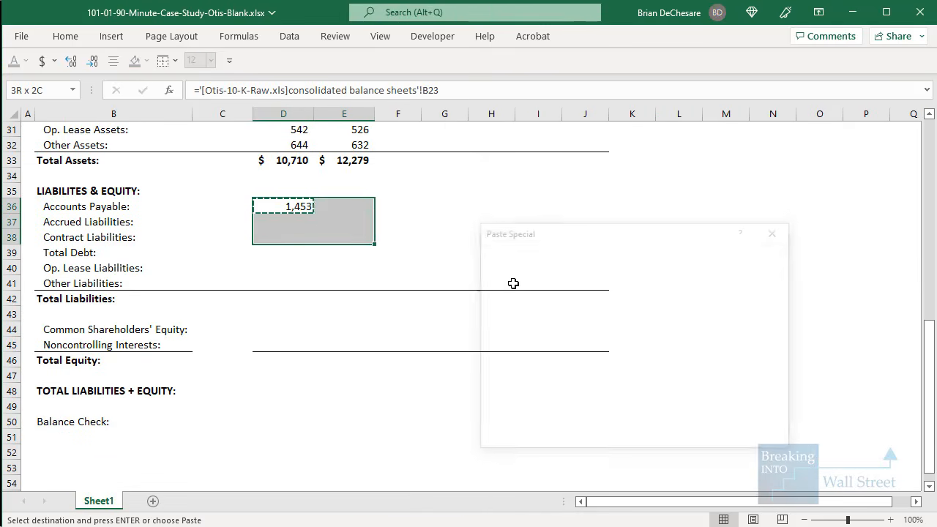
pyautogui.press('f')
pyautogui.press('Return')
pyautogui.press('Escape')
# Set FY 20 Total Debt in D39 to short-term borrowings B22 plus long-term debt B28 from the consolidated balance sheets in Otis-10-K-Raw.xls
pyautogui.press('Down')
pyautogui.press('Down')
pyautogui.press('Down')
pyautogui.write('=')
pyautogui.hotkey('ctrl', 'Tab')
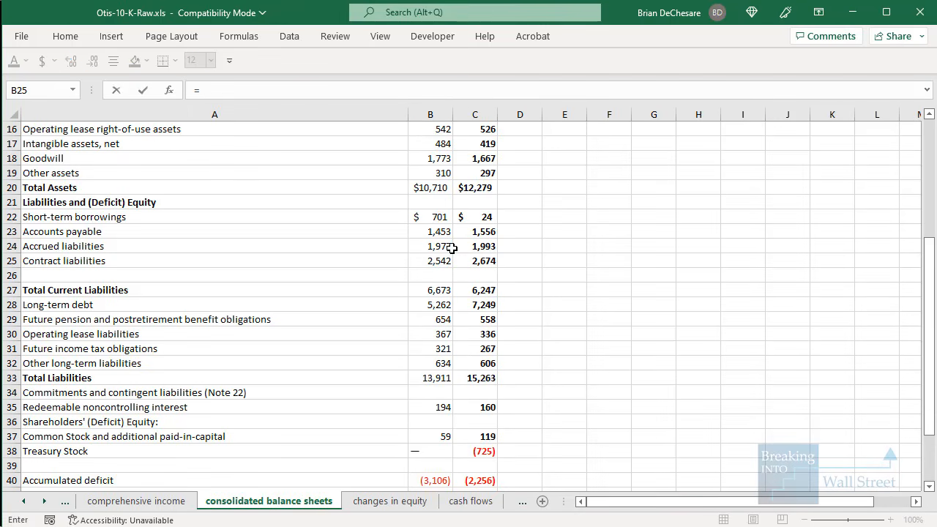
pyautogui.click(434, 218)
pyautogui.write('+')
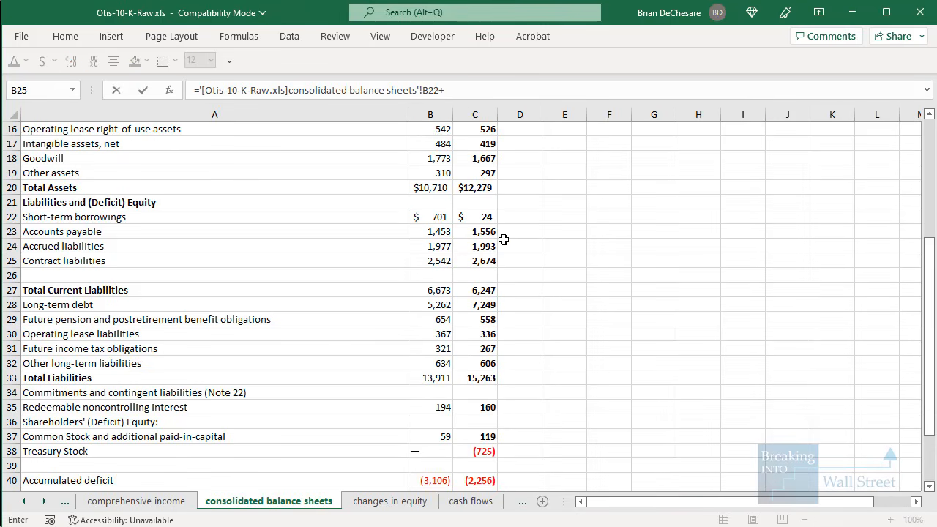
pyautogui.click(436, 306)
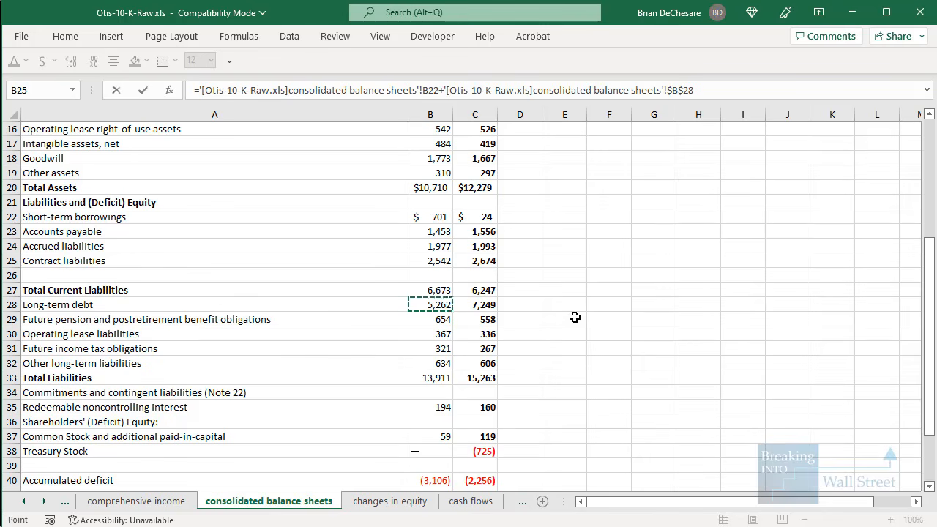
pyautogui.press('F4')
pyautogui.press('F4')
pyautogui.press('Return')
# Link FY 20 Op. Lease Liabilities in D40 to cell B30 of the raw workbook's consolidated balance sheets, with relative references
pyautogui.write('=')
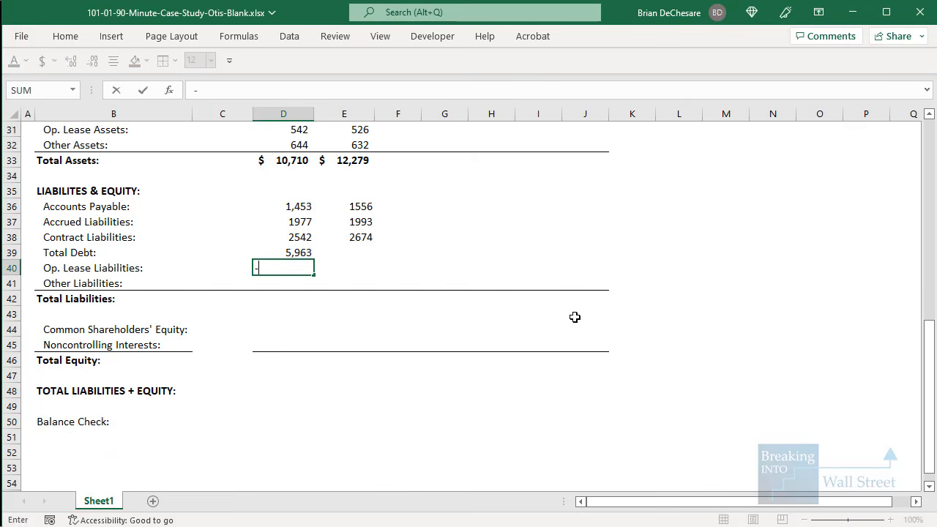
pyautogui.hotkey('alt', 'Tab')
pyautogui.press('Escape')
pyautogui.write('=')
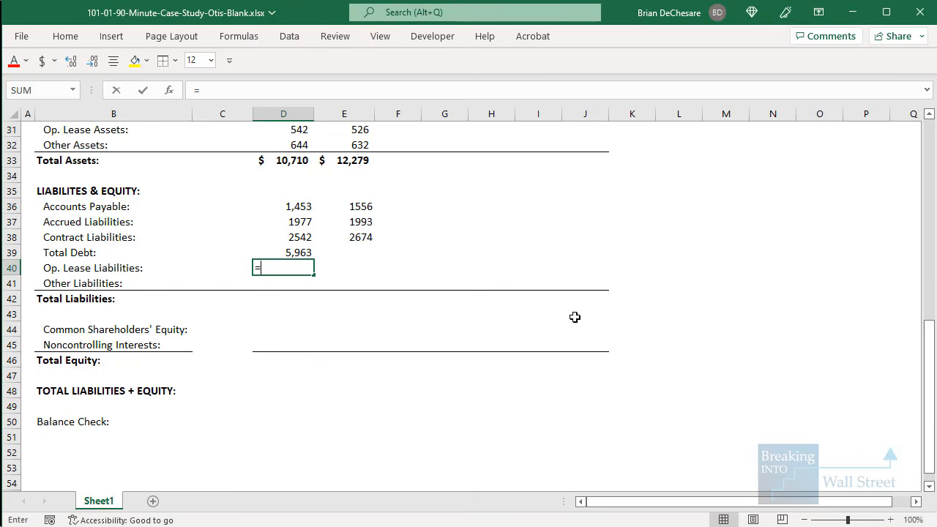
pyautogui.hotkey('alt', 'Tab')
pyautogui.click(447, 333)
pyautogui.press('F4')
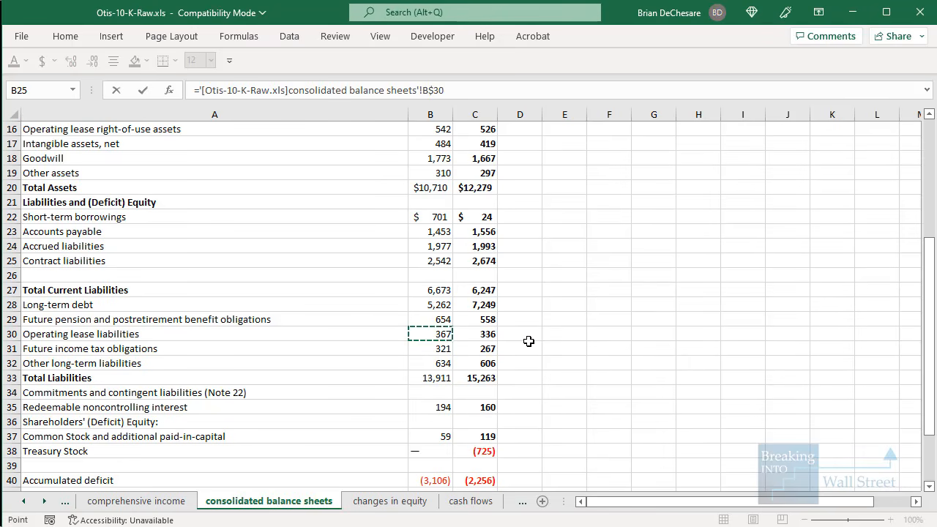
pyautogui.press('Return')
# Set FY 20 Other Liabilities in D41 to the sum of B29, B31 and B32 from the raw consolidated balance sheets
pyautogui.write('=')
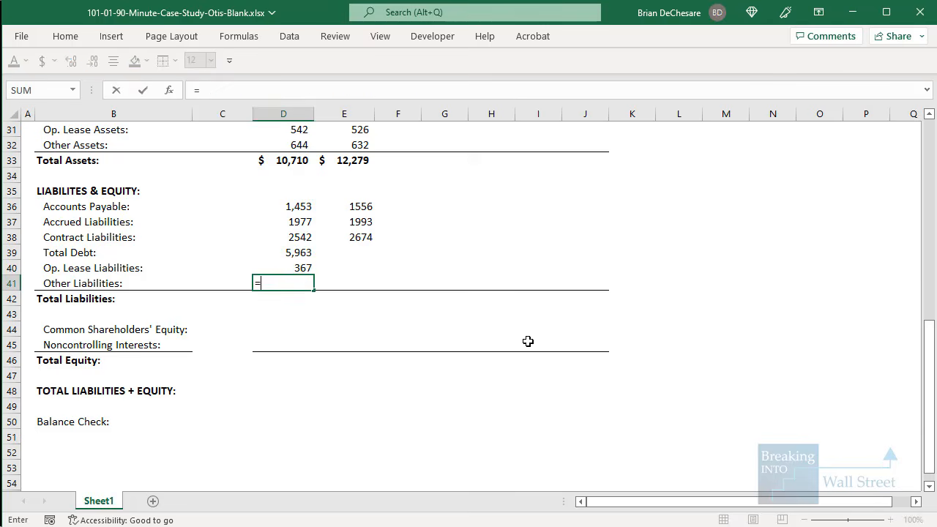
pyautogui.hotkey('alt', 'Tab')
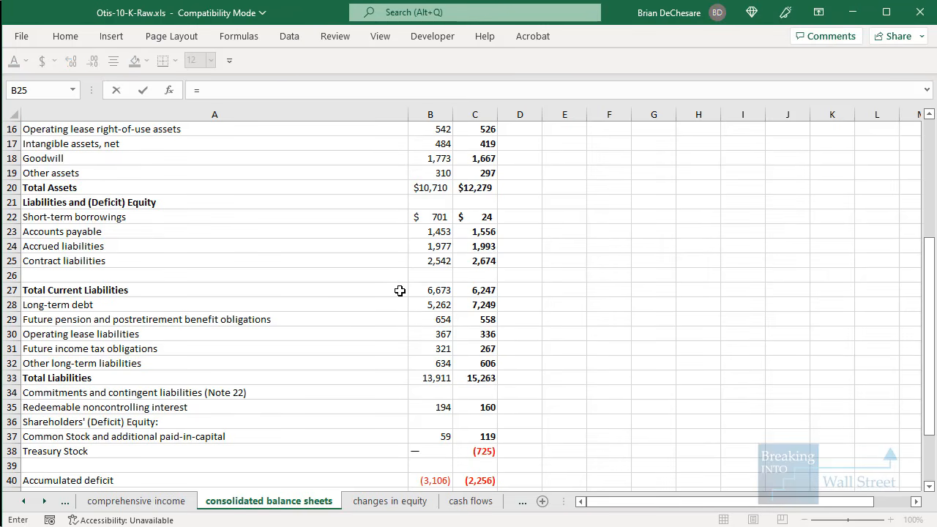
pyautogui.scroll(-1, 418, 335)
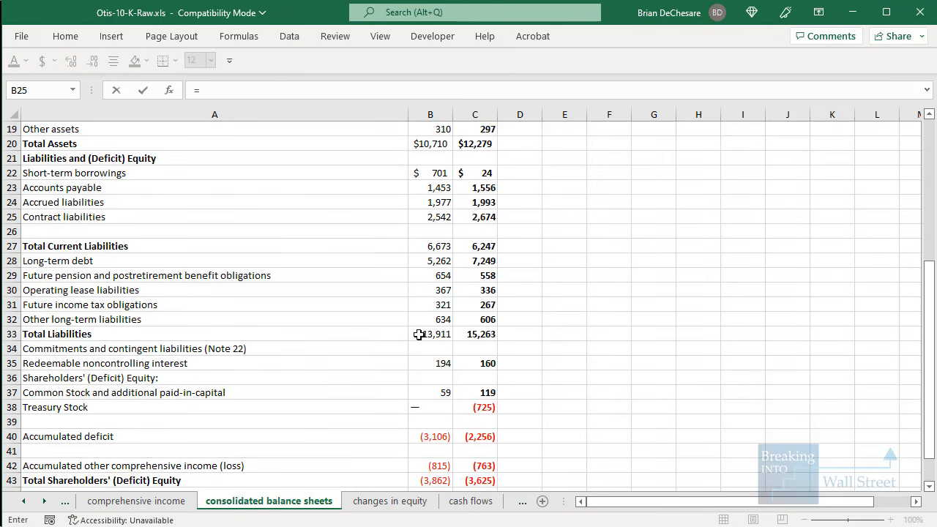
pyautogui.click(437, 276)
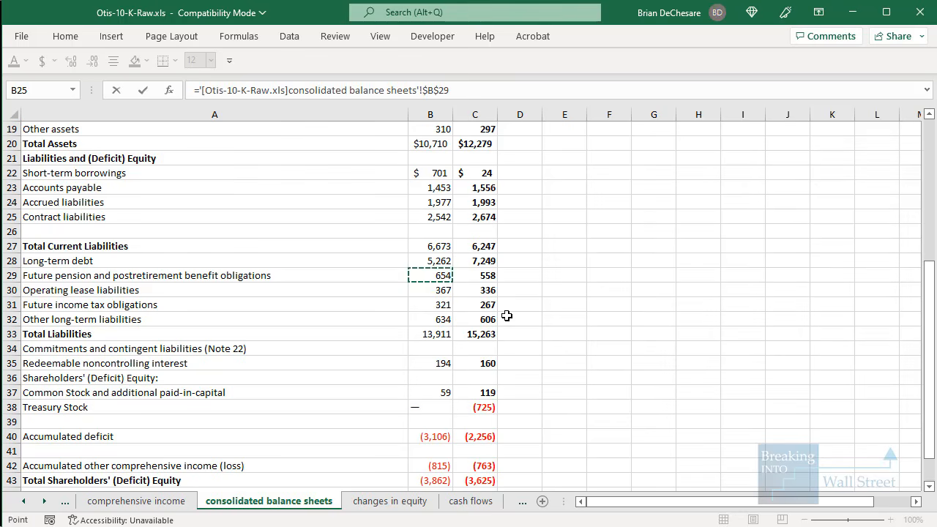
pyautogui.press('F4')
pyautogui.press('F4')
pyautogui.write('+')
pyautogui.click(430, 303)
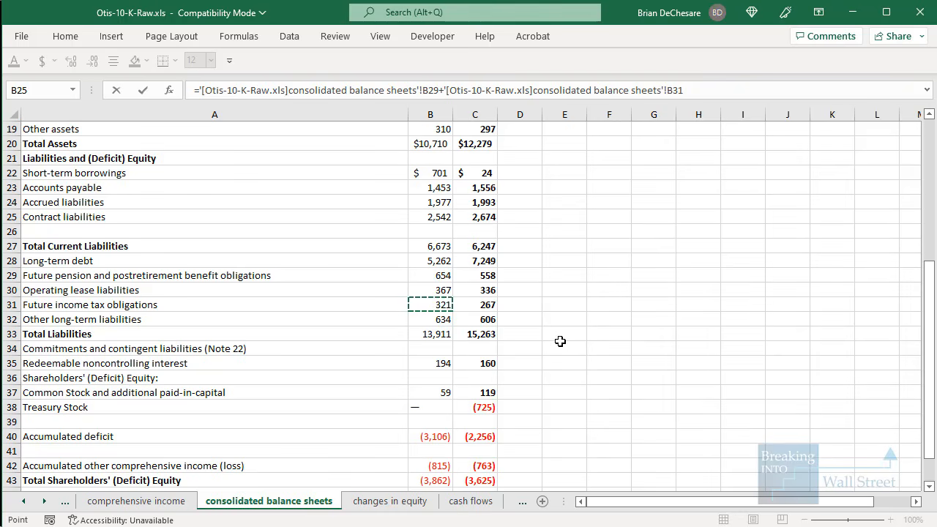
pyautogui.write('+')
pyautogui.click(440, 319)
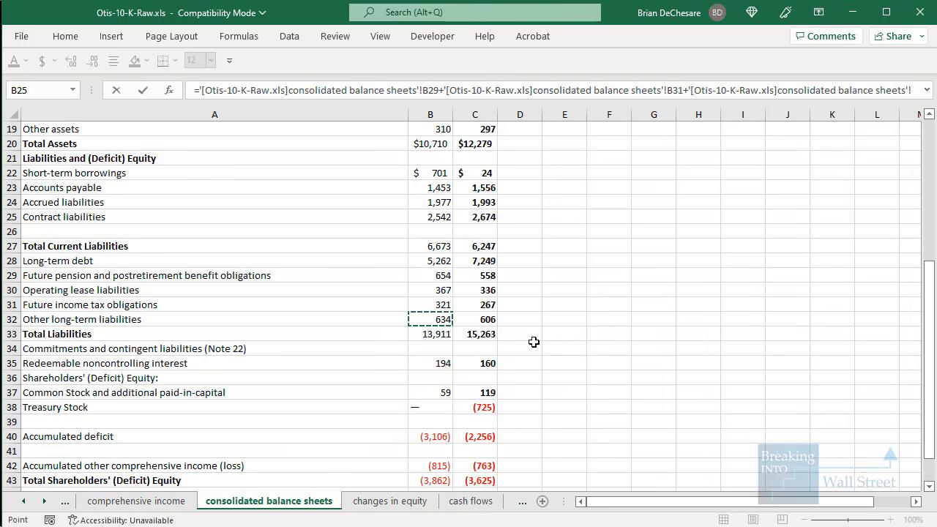
pyautogui.hotkey('ctrl', 'Tab')
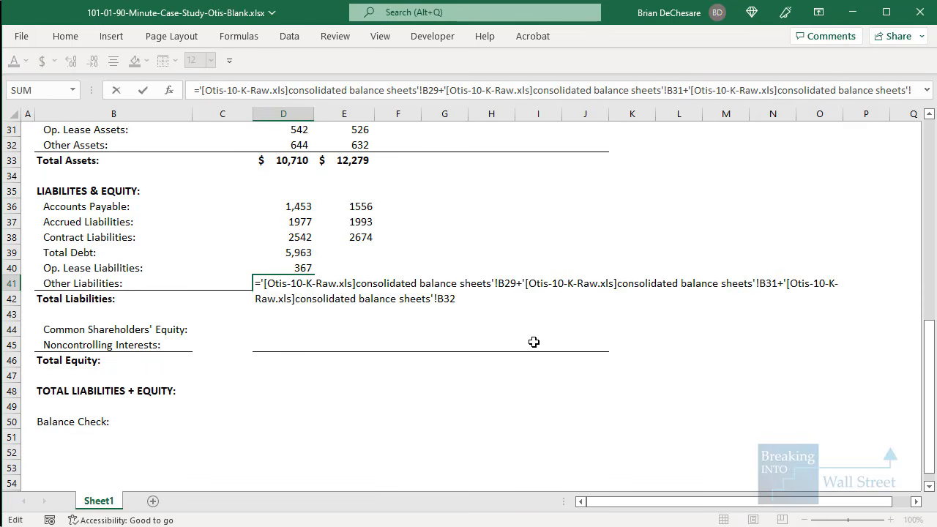
pyautogui.hotkey('ctrl', 'Return')
# Total the FY 20 liabilities in D42 by summing D36:D41
pyautogui.press('Down')
pyautogui.hotkey('alt', '=')
pyautogui.hotkey('ctrl', 'Return')
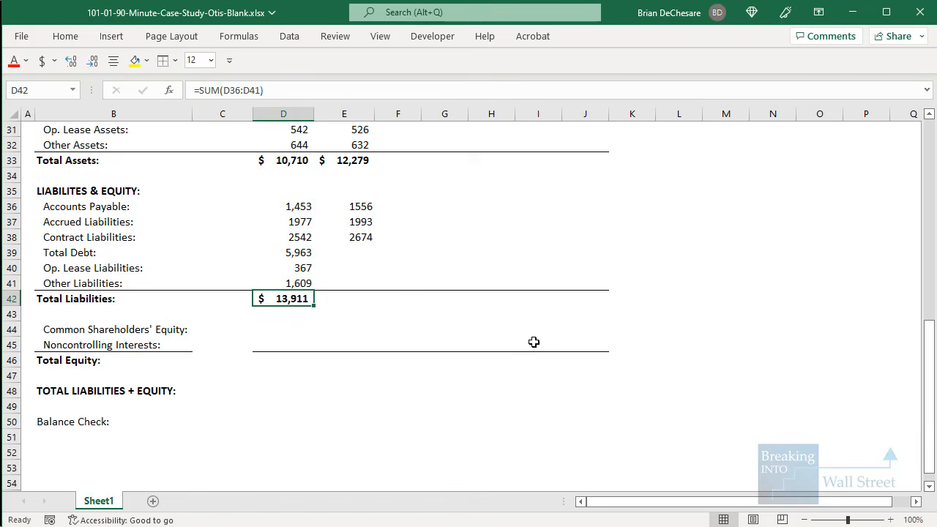
# Compare the FY 20 Total Liabilities sum with the Total Liabilities figure in B33 of the raw consolidated balance sheets
pyautogui.hotkey('ctrl', 'Tab')
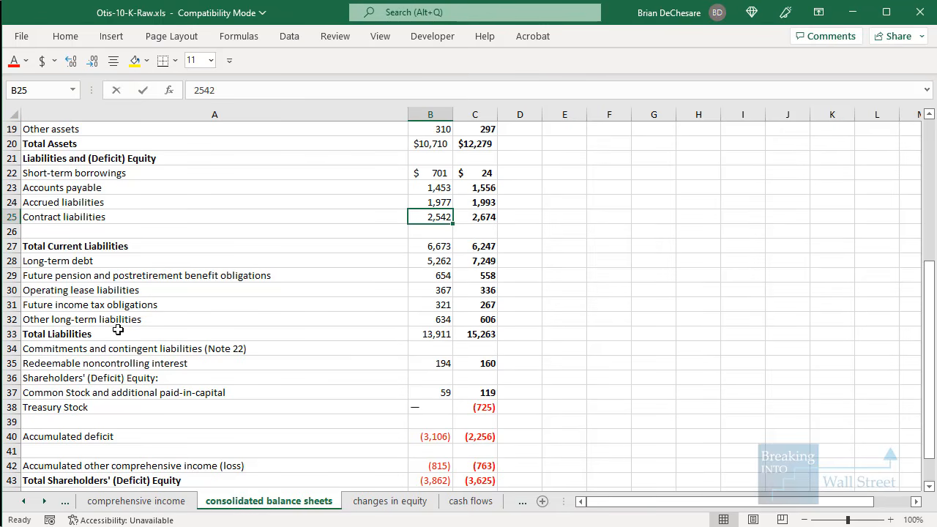
pyautogui.moveTo(34, 317); pyautogui.dragTo(515, 350)
pyautogui.press('Escape')
pyautogui.press('Down')
pyautogui.press('Down')
pyautogui.press('Down')
pyautogui.press('Down')
pyautogui.press('Down')
pyautogui.press('Down')
pyautogui.press('Down')
pyautogui.press('Down')
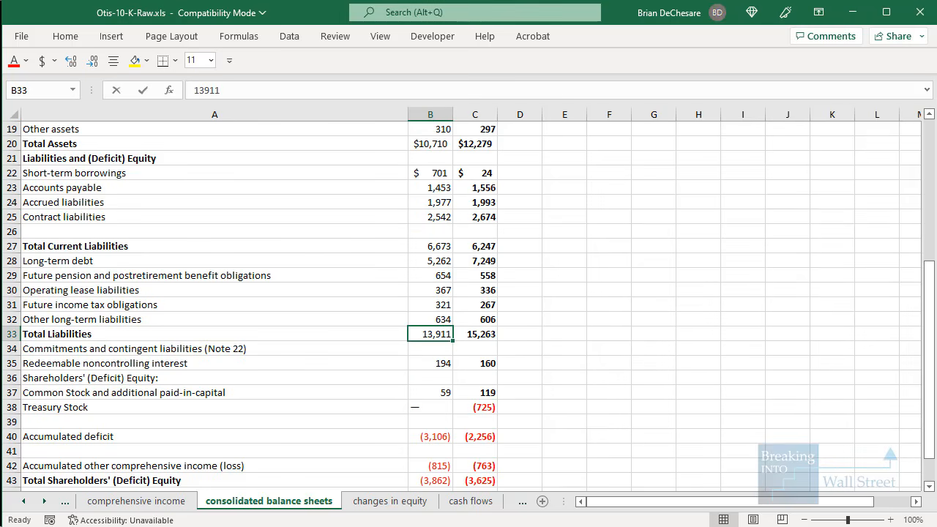
pyautogui.hotkey('ctrl', 'Tab')
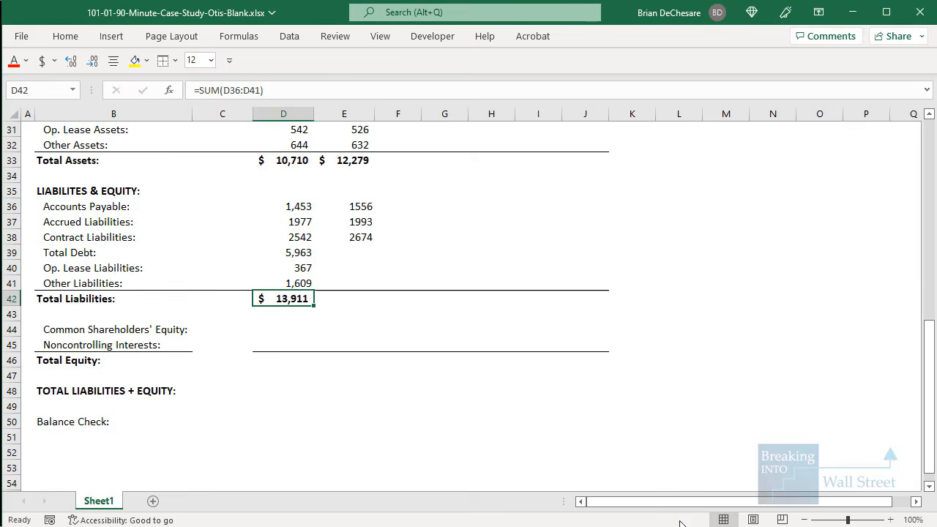
# Fill the Total Debt through Total Liabilities formulas in D39:D42 right into the FY 21 column
pyautogui.press('Up')
pyautogui.press('Up')
pyautogui.press('Up')
pyautogui.hotkey('shift', 'Down')
pyautogui.hotkey('shift', 'Down')
pyautogui.hotkey('shift', 'Down')
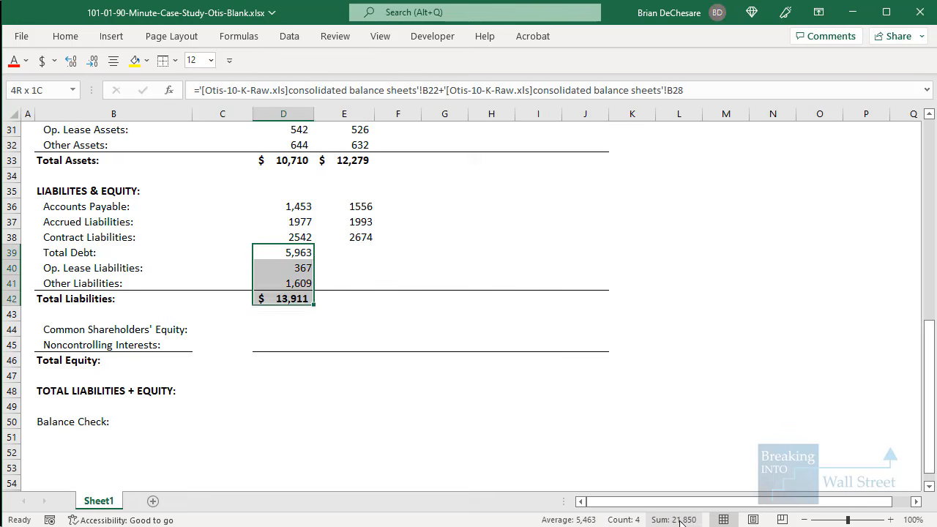
pyautogui.hotkey('shift', 'Right')
pyautogui.hotkey('ctrl', 'r')
# Copy only the formatting of the asset figures in D27:E33 onto the liability figures starting at D36
pyautogui.scroll(3, 414, 344)
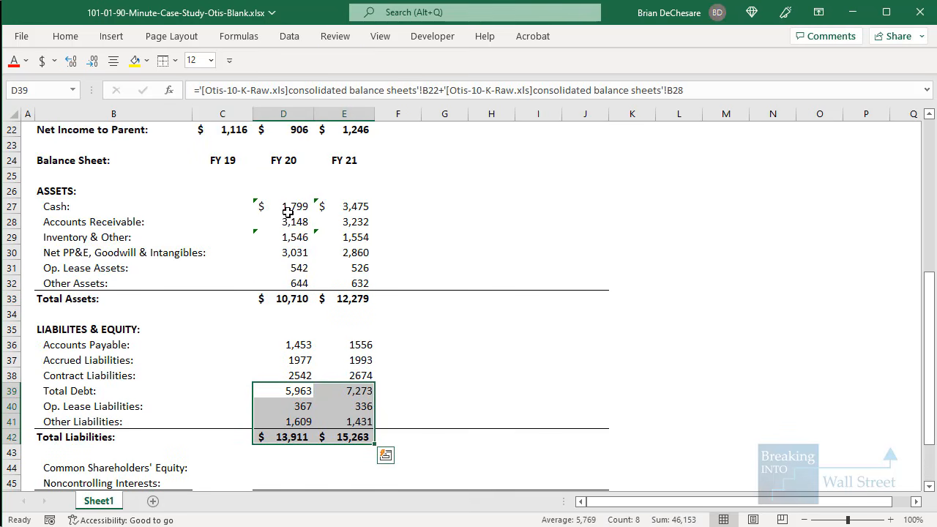
pyautogui.moveTo(287, 213); pyautogui.dragTo(348, 296)
pyautogui.hotkey('ctrl', 'c')
pyautogui.click(297, 344)
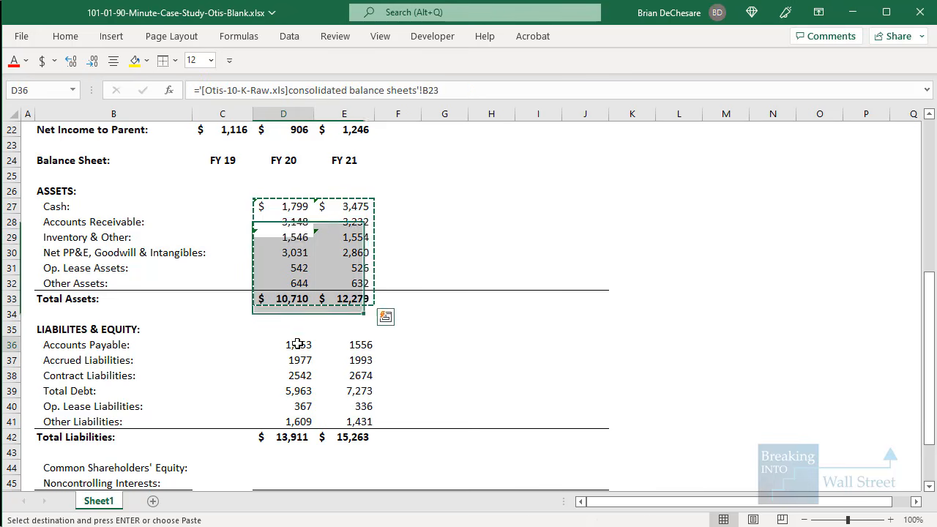
pyautogui.hotkey('ctrl', 'alt', 'v')
pyautogui.press('t')
pyautogui.press('Return')
# Link FY 20 Common Shareholders' Equity in D44 to Total Shareholders' (Deficit) Equity in B43 of the raw consolidated balance sheets
pyautogui.scroll(-3, 337, 347)
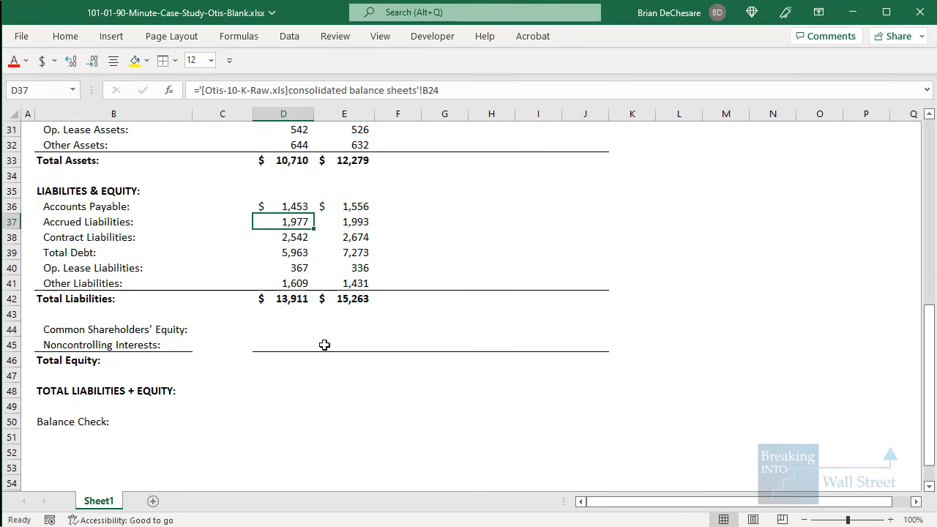
pyautogui.click(286, 327)
pyautogui.hotkey('alt', 'Tab')
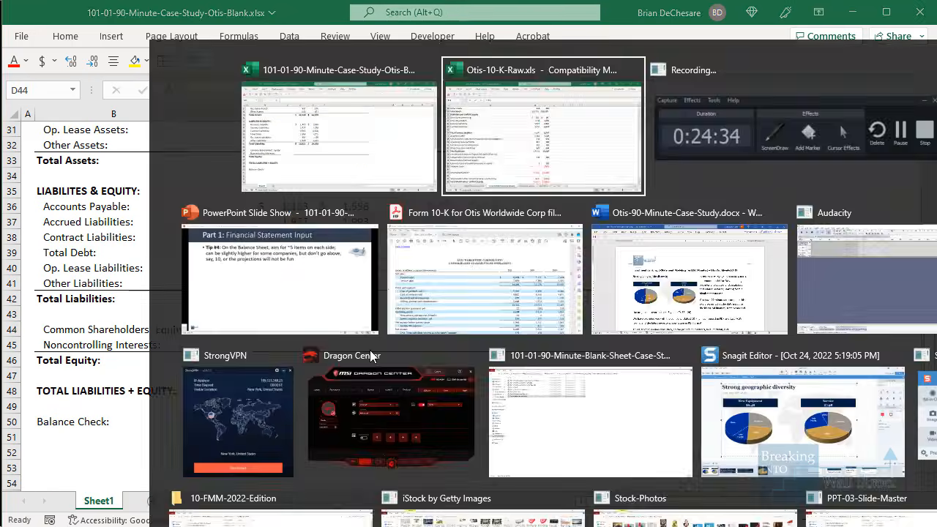
pyautogui.click(477, 335)
pyautogui.keyDown('shift'); pyautogui.click(411, 337); pyautogui.keyUp('shift')
pyautogui.click(413, 376)
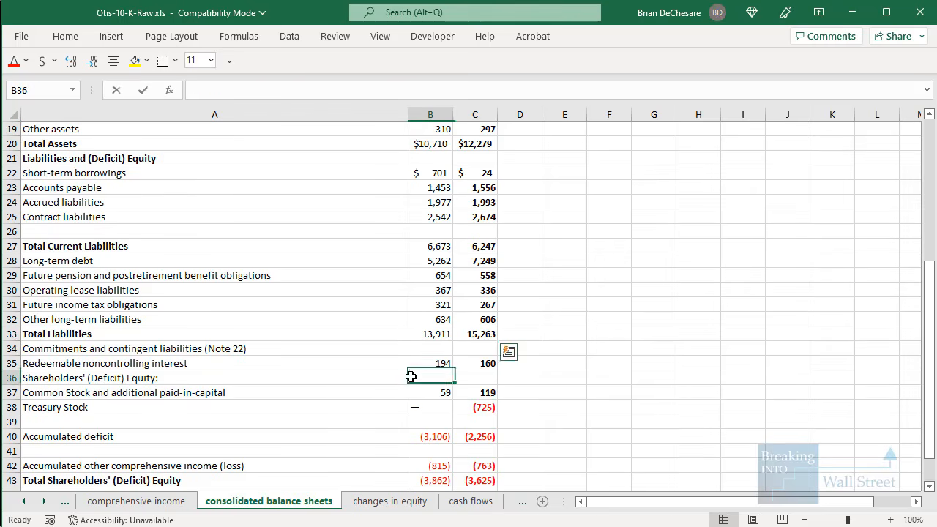
pyautogui.scroll(-2, 495, 360)
pyautogui.hotkey('alt', 'Tab')
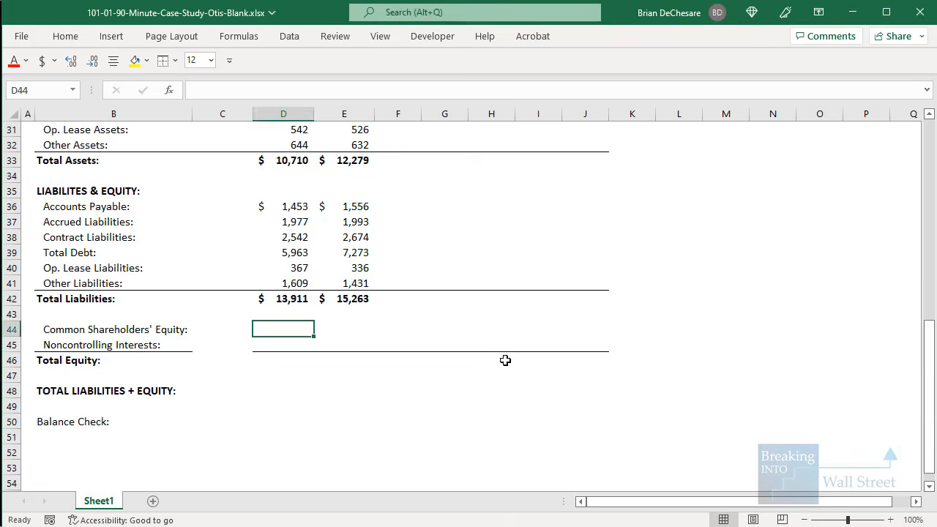
pyautogui.write('=')
pyautogui.hotkey('alt', 'Tab')
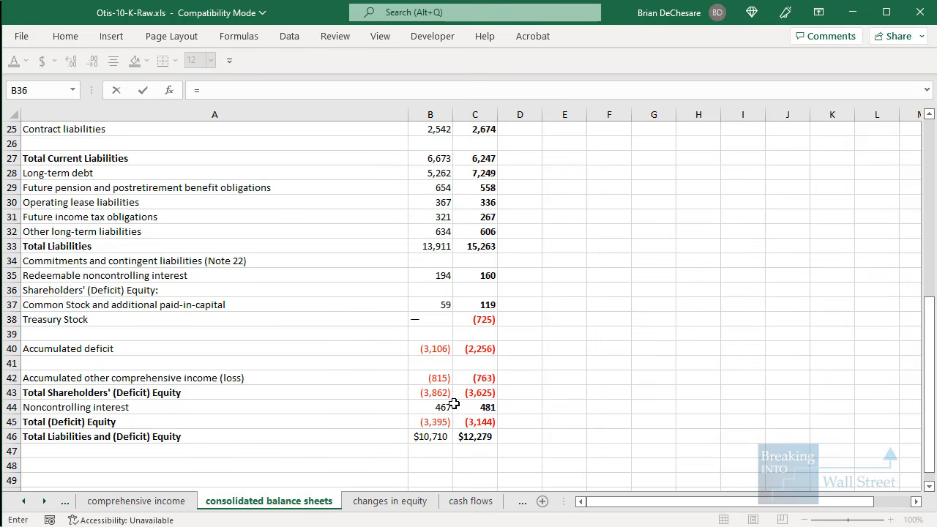
pyautogui.click(435, 389)
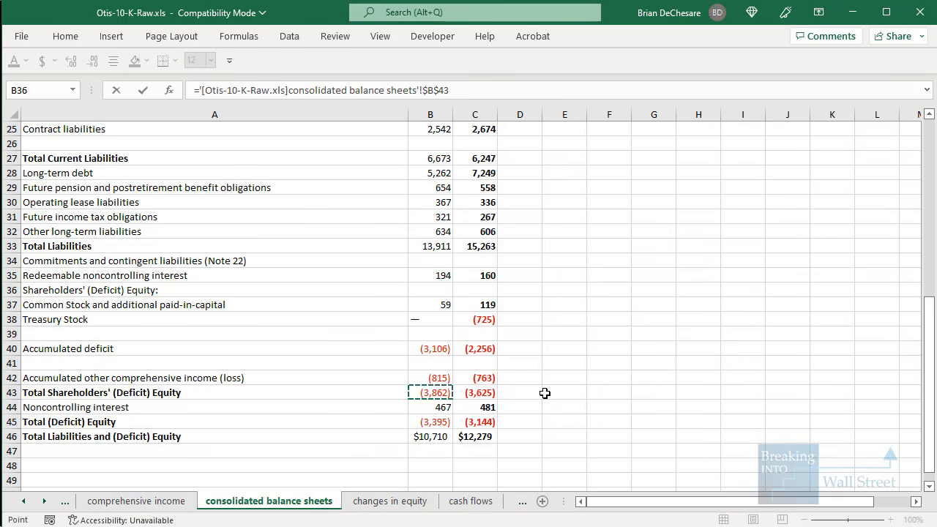
pyautogui.hotkey('ctrl', 'Return')
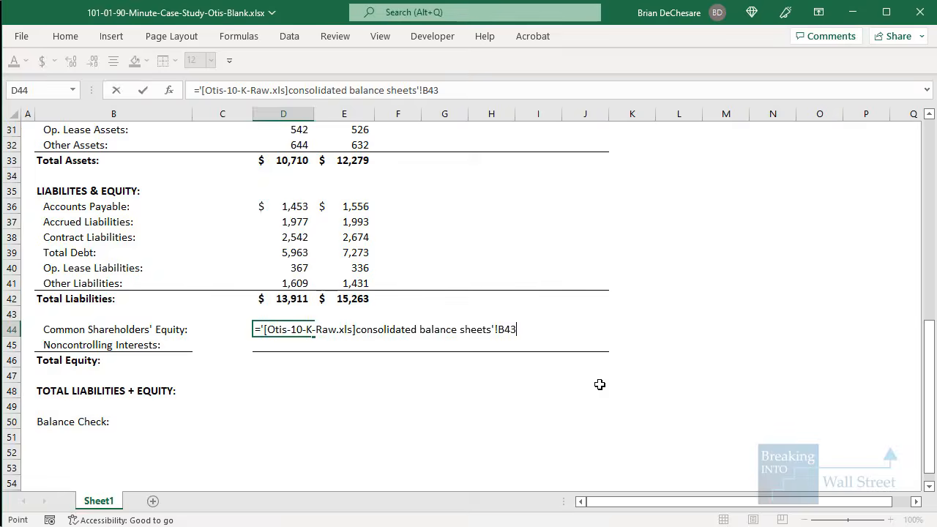
# Set FY 20 Noncontrolling Interests in D45 to raw balance sheet cells B35 plus B44, and sum Total Equity in D46
pyautogui.hotkey('ctrl', 'c')
pyautogui.hotkey('shift', 'Right')
pyautogui.press('Down')
pyautogui.write('=')
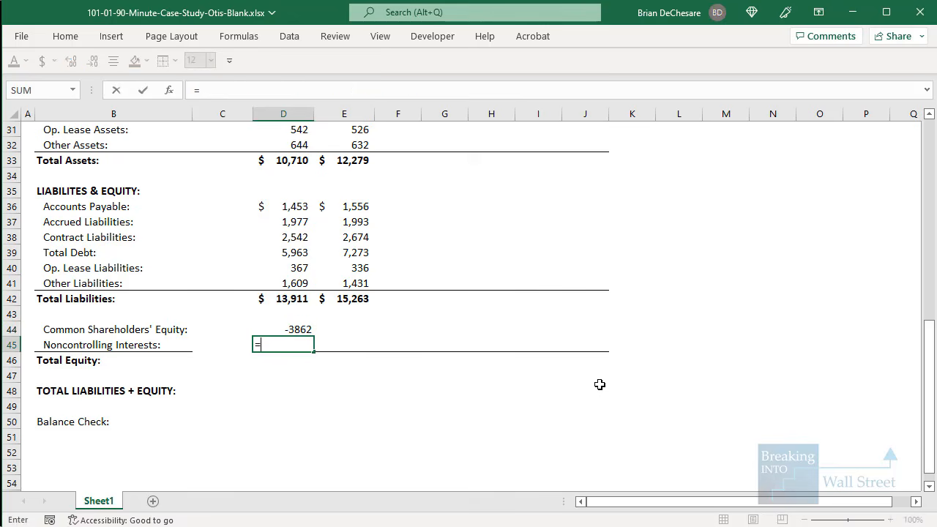
pyautogui.hotkey('alt', 'Tab')
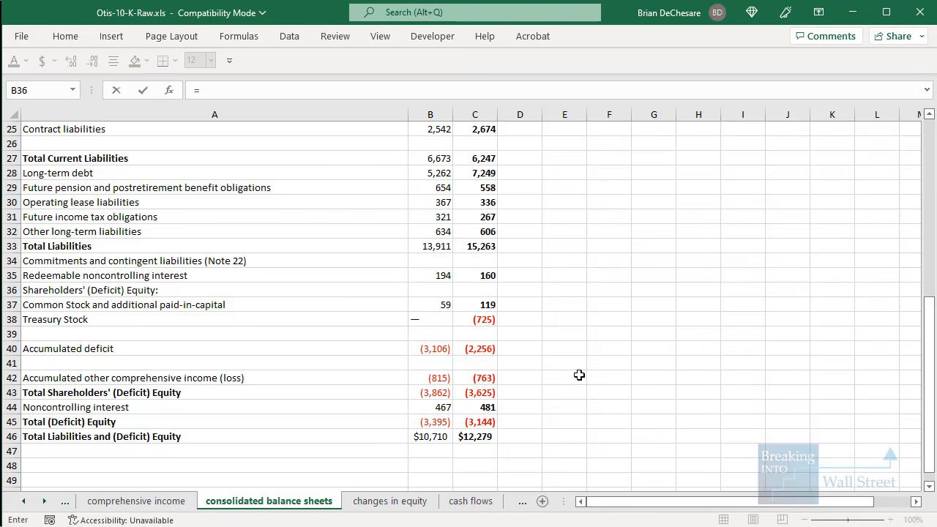
pyautogui.click(438, 275)
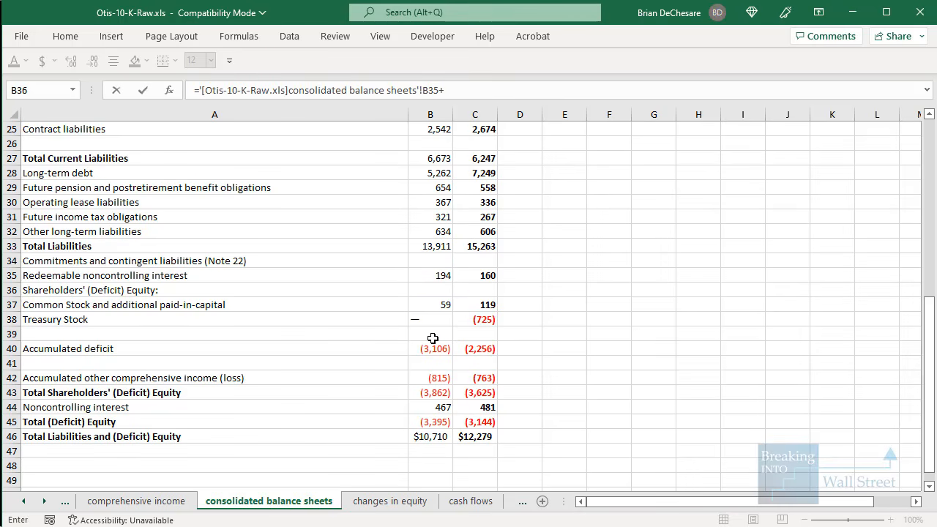
pyautogui.click(437, 402)
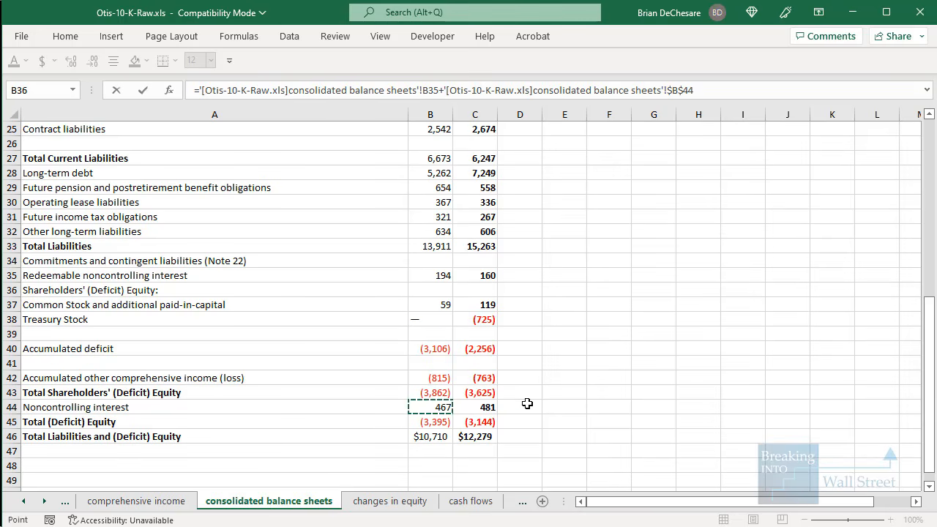
pyautogui.press('Return')
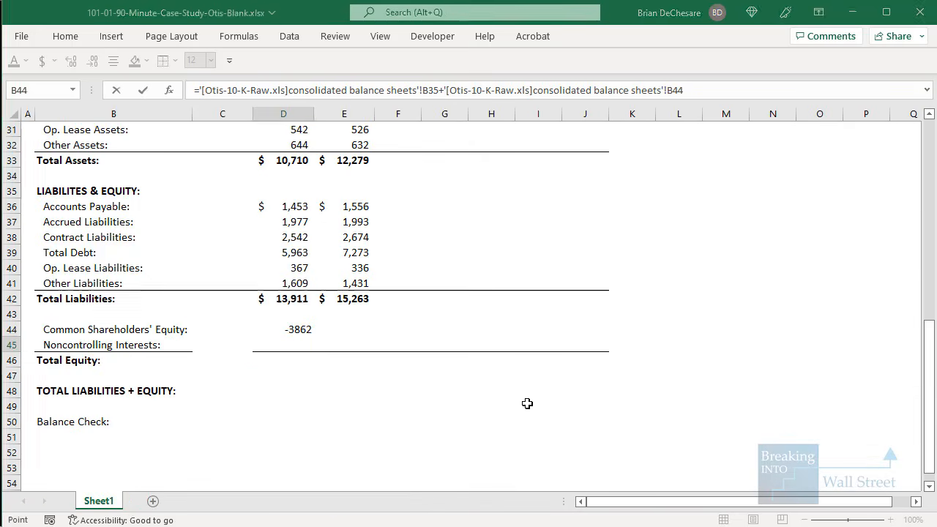
pyautogui.hotkey('alt', '=')
pyautogui.hotkey('ctrl', 'Return')
pyautogui.hotkey('ctrl', 'Up')
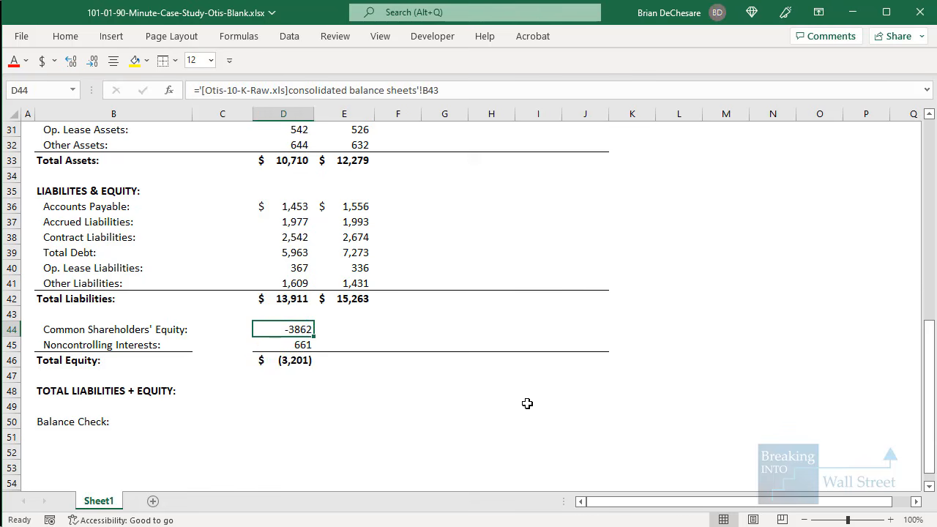
pyautogui.hotkey('ctrl', 'shift', 'Down')
pyautogui.hotkey('ctrl', 'c')
pyautogui.hotkey('shift', 'Right')
pyautogui.hotkey('ctrl', 'alt', 'v')
pyautogui.press('Escape')
pyautogui.press('Down')
pyautogui.press('Escape')
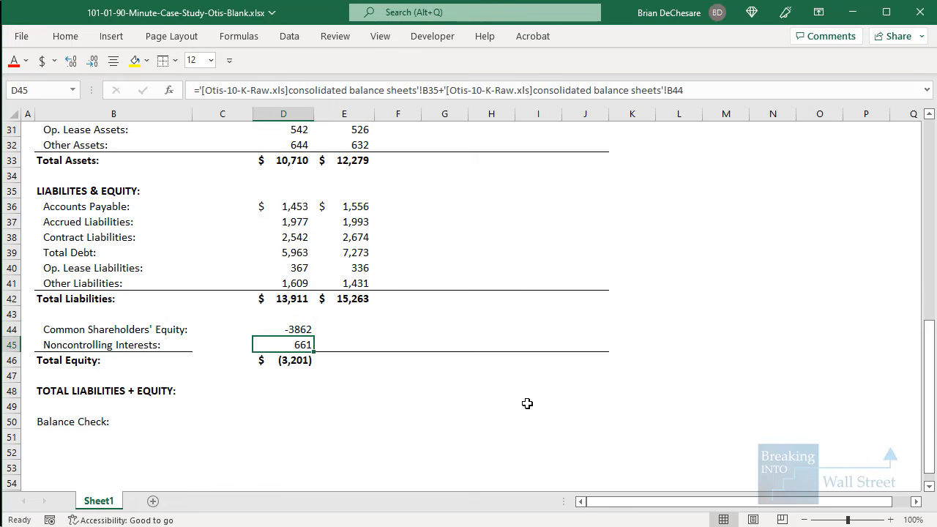
# Fill the equity formulas in D44:D46 right into the FY 21 column
pyautogui.press('Up')
pyautogui.hotkey('shift', 'Down')
pyautogui.hotkey('shift', 'Down')
pyautogui.hotkey('shift', 'Right')
pyautogui.hotkey('ctrl', 'r')
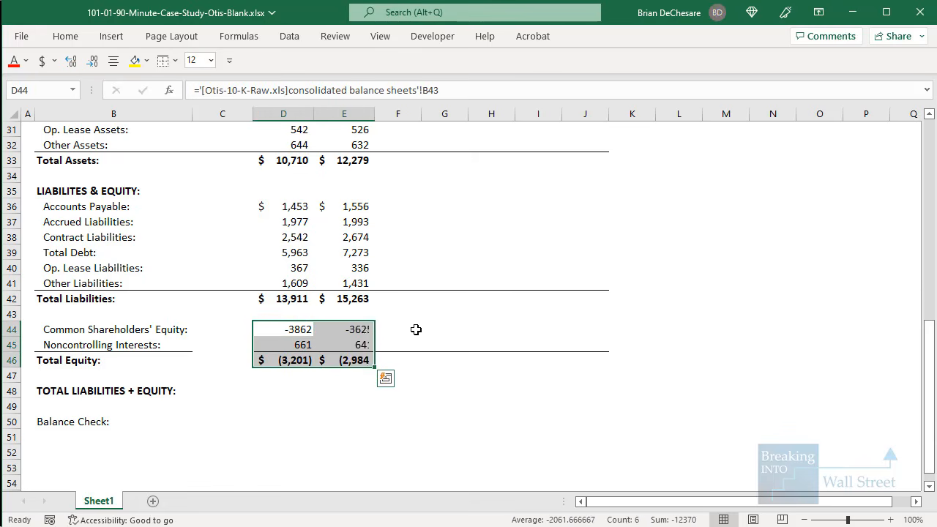
# Copy only the formatting of D40:E42 onto the equity figures starting at D44
pyautogui.moveTo(310, 268); pyautogui.dragTo(354, 298)
pyautogui.hotkey('ctrl', 'c')
pyautogui.click(307, 334)
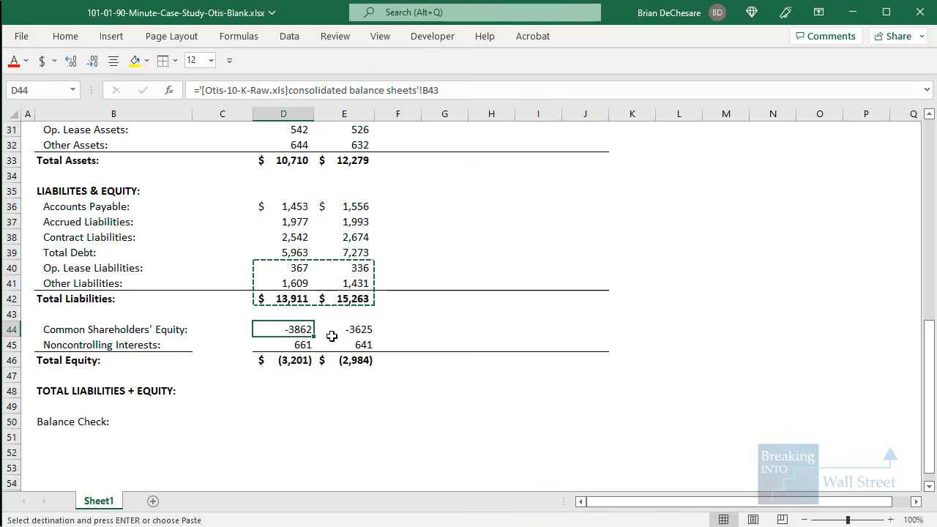
pyautogui.hotkey('ctrl', 'alt', 'v')
pyautogui.press('t')
pyautogui.press('Return')
pyautogui.press('Escape')
# Add a bottom border to C45 in the Noncontrolling Interests row
pyautogui.press('Down')
pyautogui.press('Left')
pyautogui.hotkey('ctrl', '1')
pyautogui.hotkey('alt', 'b')
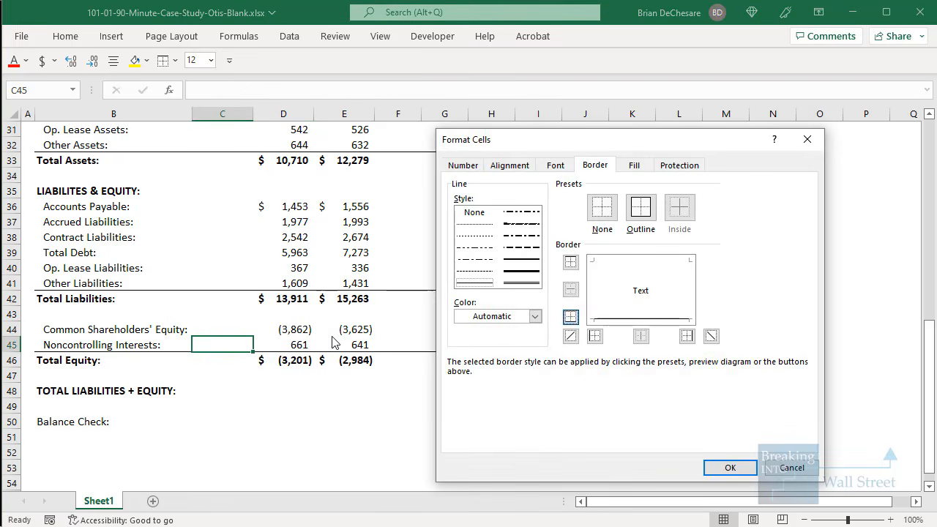
pyautogui.press('Return')
# Calculate FY 20 Total Liabilities + Equity in D48 by adding Total Liabilities in D42 and Total Equity in D46
pyautogui.press('Down')
pyautogui.press('Down')
pyautogui.press('Down')
pyautogui.press('Right')
pyautogui.write('=')
pyautogui.press('Up')
pyautogui.press('Up')
pyautogui.press('Up')
pyautogui.press('Up')
pyautogui.press('Up')
pyautogui.press('Up')
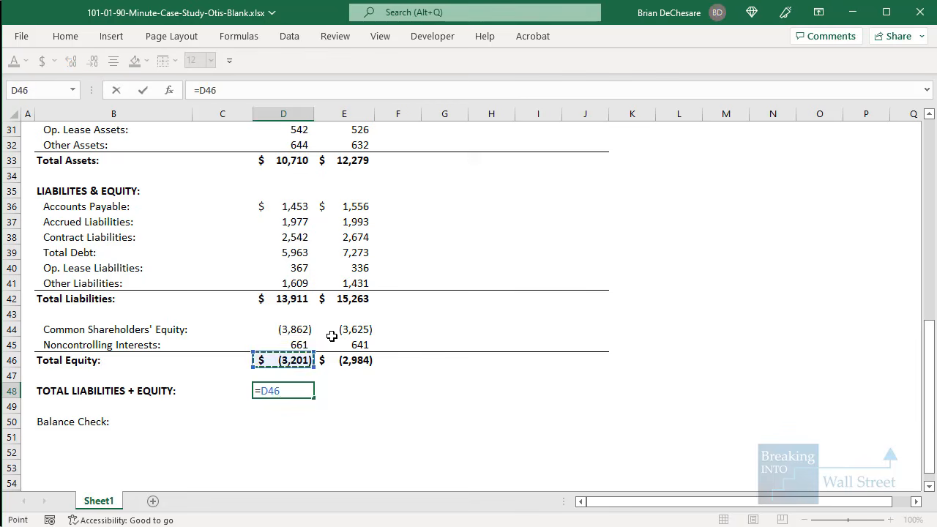
pyautogui.write('+')
pyautogui.press('Up')
pyautogui.press('Up')
pyautogui.press('Return')
# Remove the dollar symbol from the Total Liabilities figures in D42:E42, keeping the Accounting format with no decimals
pyautogui.press('Up')
pyautogui.press('Up')
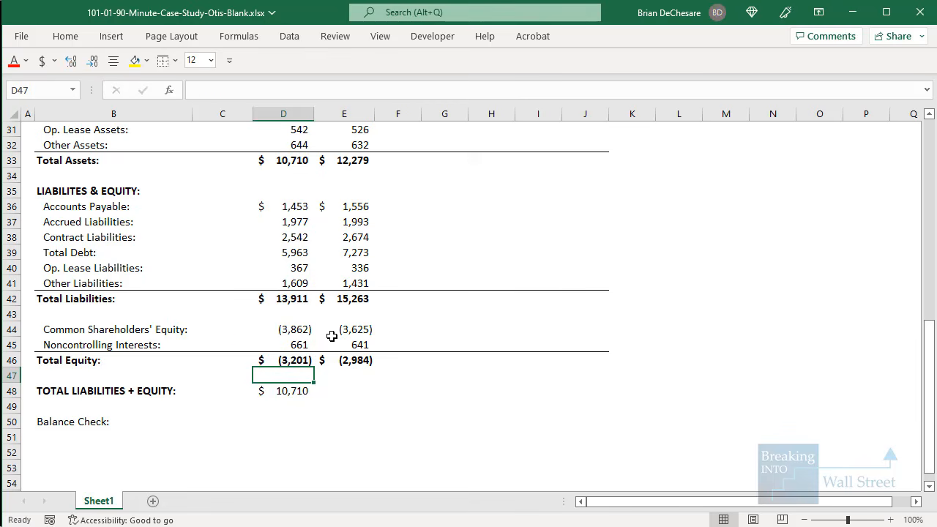
pyautogui.moveTo(293, 297); pyautogui.dragTo(352, 301)
pyautogui.hotkey('ctrl', '1')
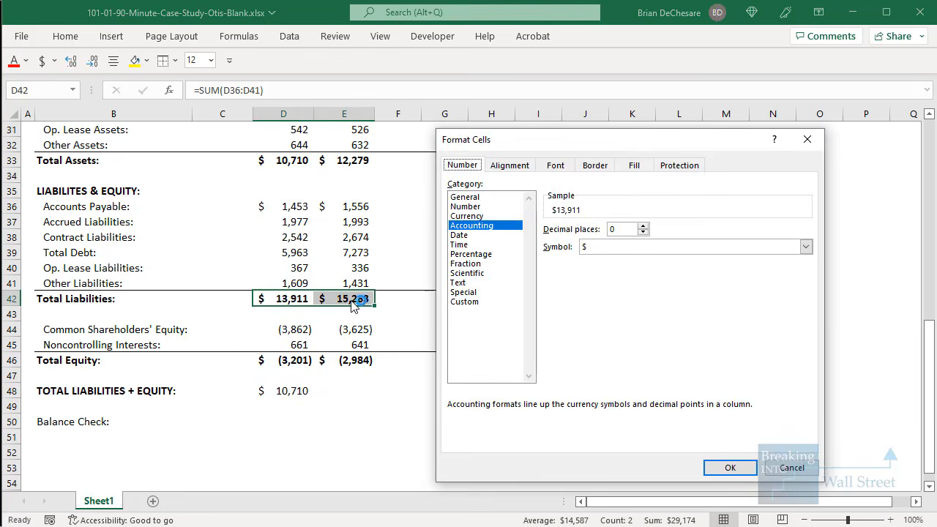
pyautogui.hotkey('alt', 's')
pyautogui.press('Up')
pyautogui.press('Return')
pyautogui.press('Return')
# Bold the Total Liabilities + Equity figure in D48 and fill it right into E48
pyautogui.press('Down')
pyautogui.press('Down')
pyautogui.press('Down')
pyautogui.press('Down')
pyautogui.press('Down')
pyautogui.press('Down')
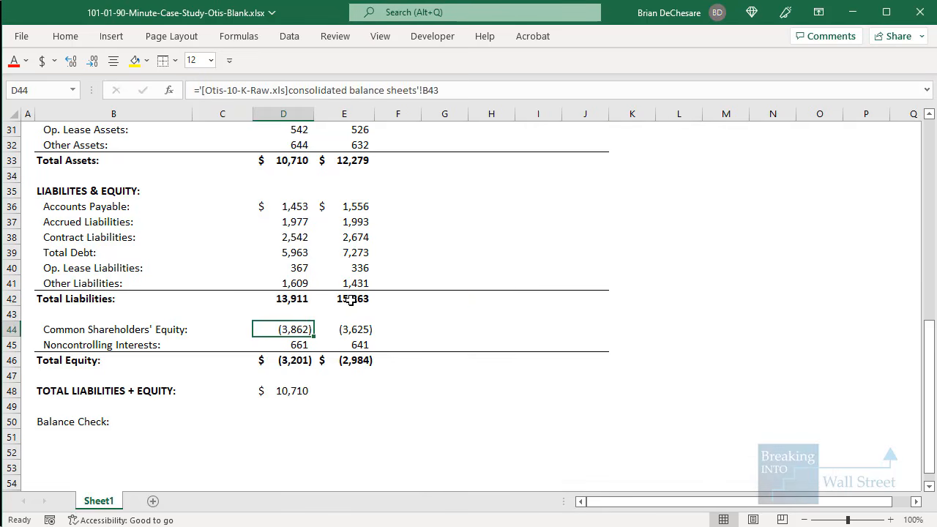
pyautogui.hotkey('shift', 'Right')
pyautogui.hotkey('ctrl', 'r')
pyautogui.press('Right')
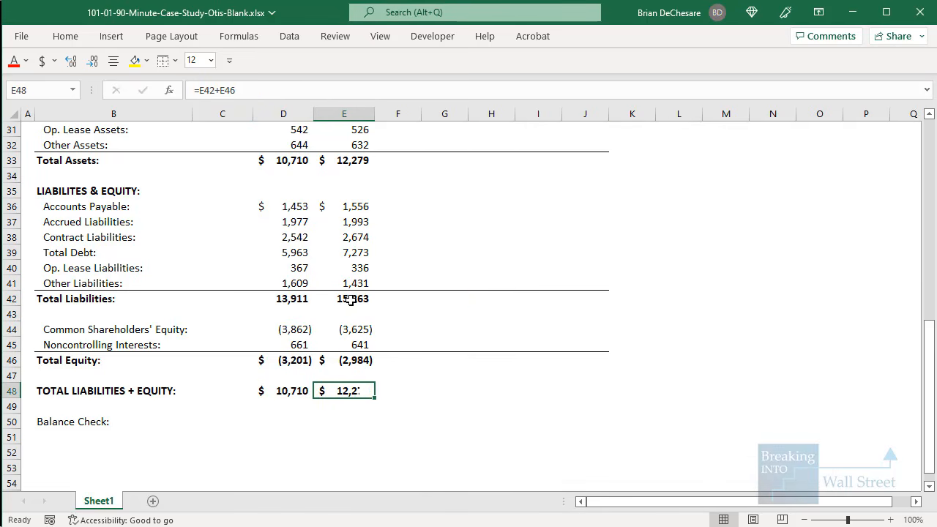
# Check the cell references in the Total Liabilities + Equity formulas in D48 and E48
pyautogui.press('F2')
pyautogui.press('Escape')
pyautogui.press('Left')
pyautogui.press('F2')
pyautogui.press('Escape')
pyautogui.press('Down')
pyautogui.press('Down')
pyautogui.press('Up')
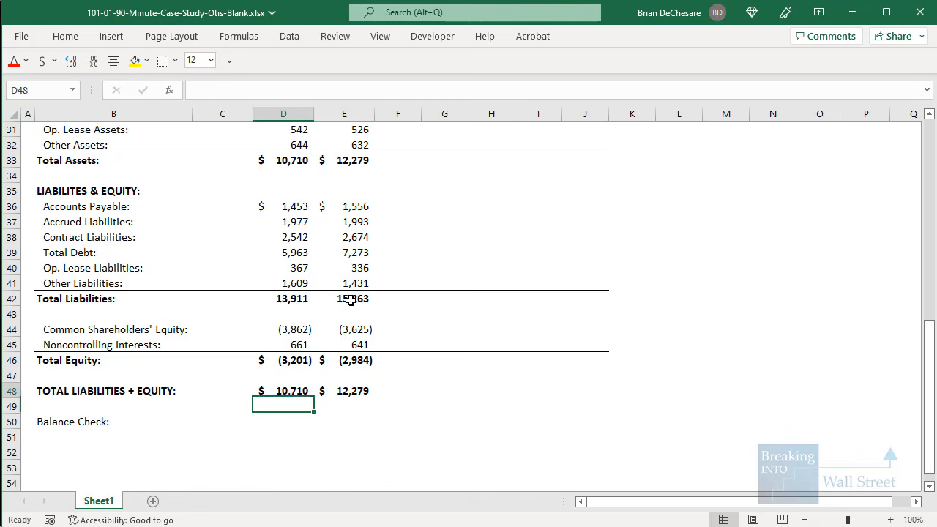
pyautogui.press('Up')
pyautogui.press('F2')
pyautogui.press('Escape')
pyautogui.press('Right')
pyautogui.press('Left')
# Enter the FY 20 Balance Check in D50 as Total Assets in D33 minus Total Liabilities + Equity in D48
pyautogui.press('Down')
pyautogui.press('Down')
pyautogui.write('=')
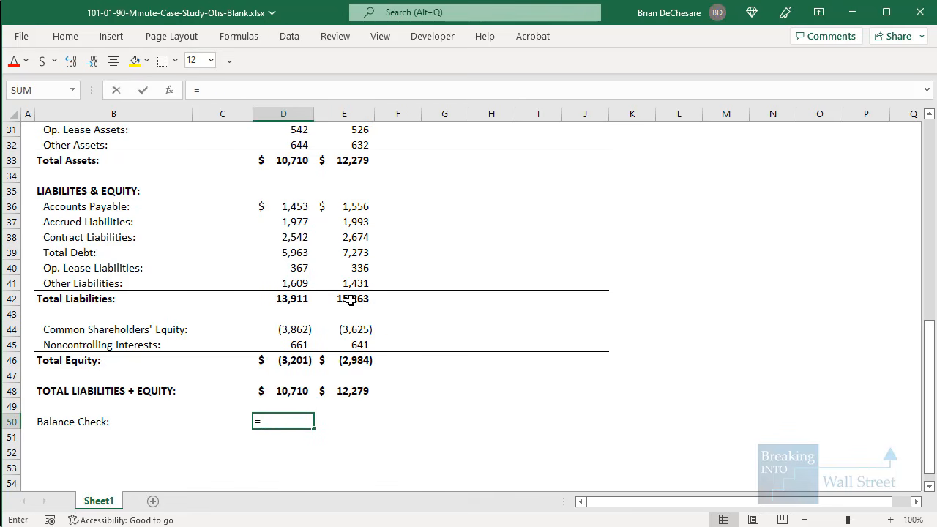
pyautogui.press('Up')
pyautogui.press('Up')
pyautogui.press('Up')
pyautogui.press('Up')
pyautogui.press('Up')
pyautogui.press('Up')
pyautogui.press('Up')
pyautogui.press('Up')
pyautogui.press('Up')
pyautogui.press('Up')
pyautogui.press('Up')
pyautogui.press('Up')
pyautogui.press('Up')
pyautogui.press('Up')
pyautogui.press('Up')
pyautogui.press('Up')
pyautogui.press('Up')
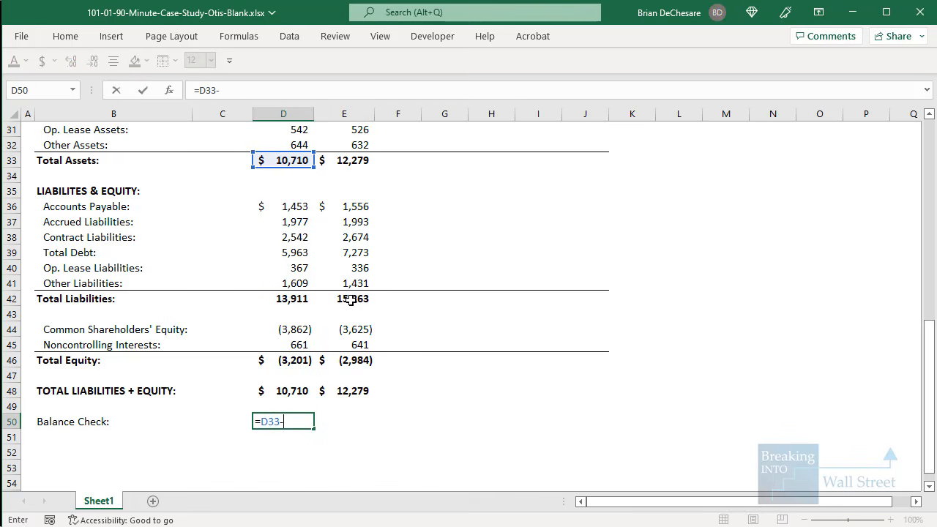
pyautogui.write('-')
pyautogui.press('Up')
pyautogui.press('Up')
pyautogui.hotkey('ctrl', 'Return')
# Fill the Balance Check formula right into the FY 21 column
pyautogui.hotkey('shift', 'Right')
pyautogui.hotkey('ctrl', 'r')
pyautogui.press('Right')
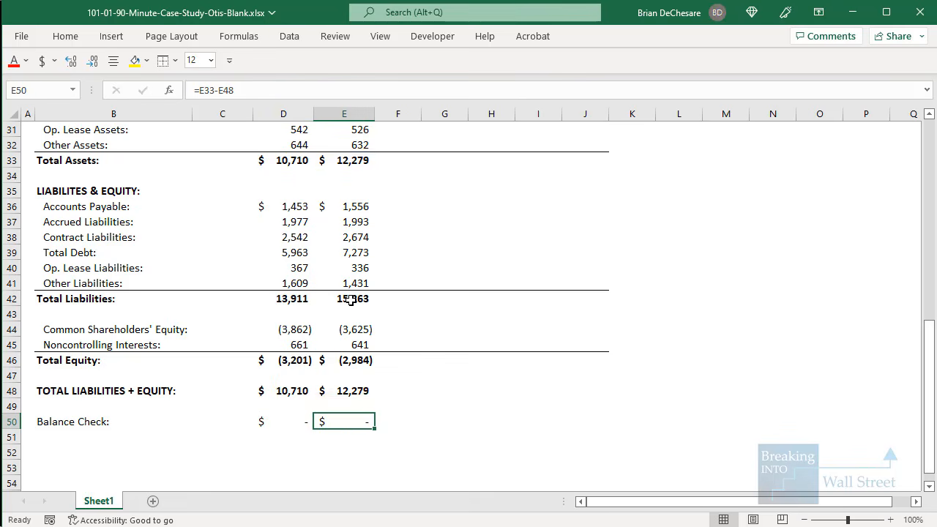
# Shade the Income Statement header row B2:J2 with White, Background 1, Darker 15%
pyautogui.scroll(5, 351, 343)
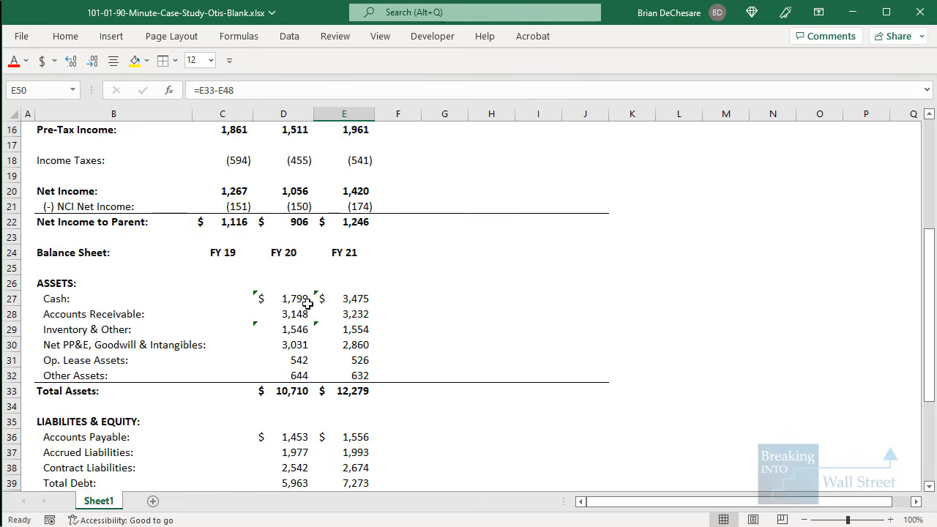
pyautogui.click(287, 256)
pyautogui.scroll(5, 237, 302)
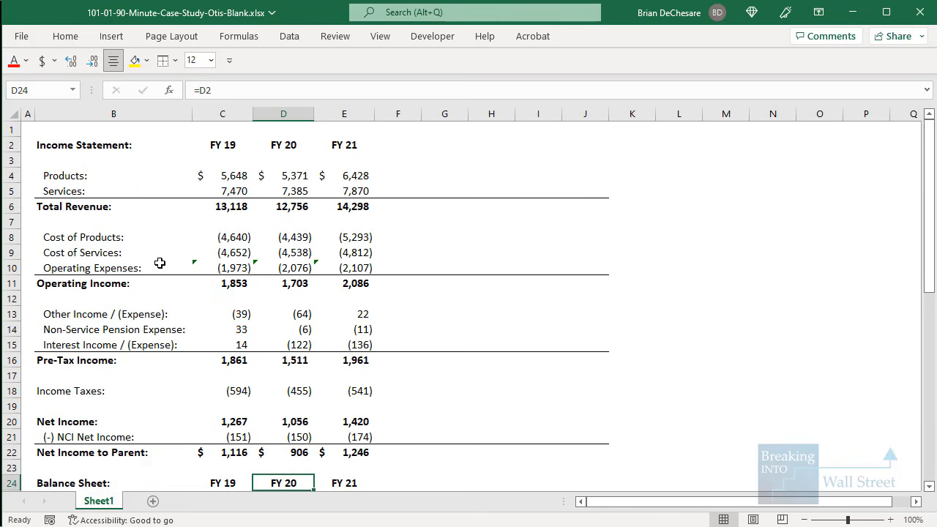
pyautogui.moveTo(85, 150); pyautogui.dragTo(573, 144)
pyautogui.press('alt')
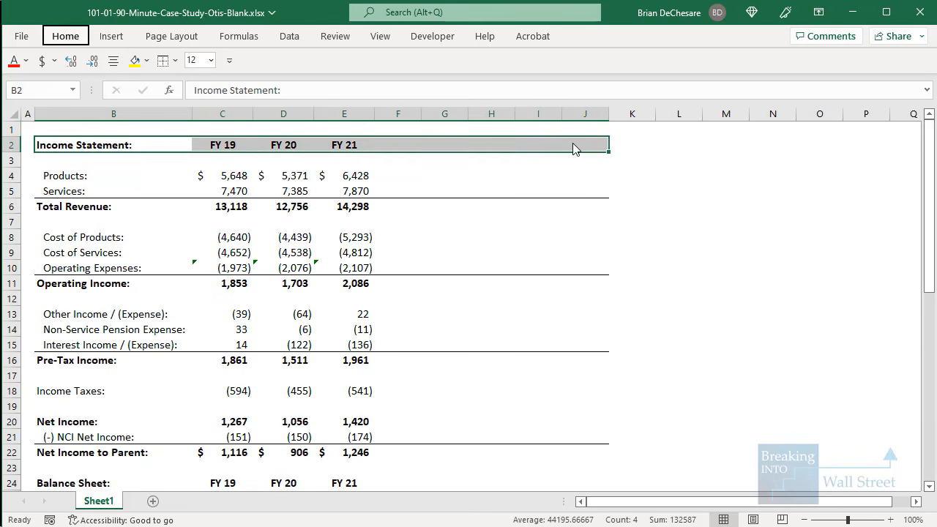
pyautogui.press('6')
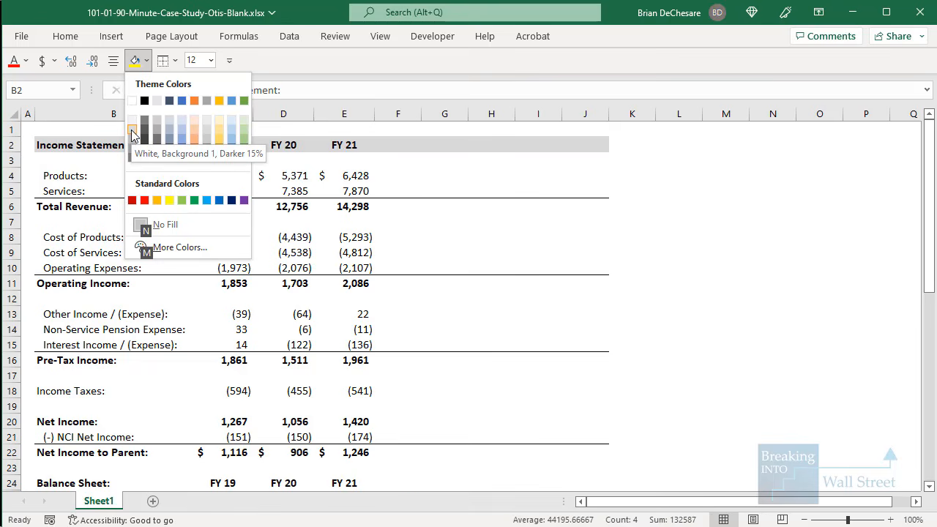
pyautogui.click(132, 134)
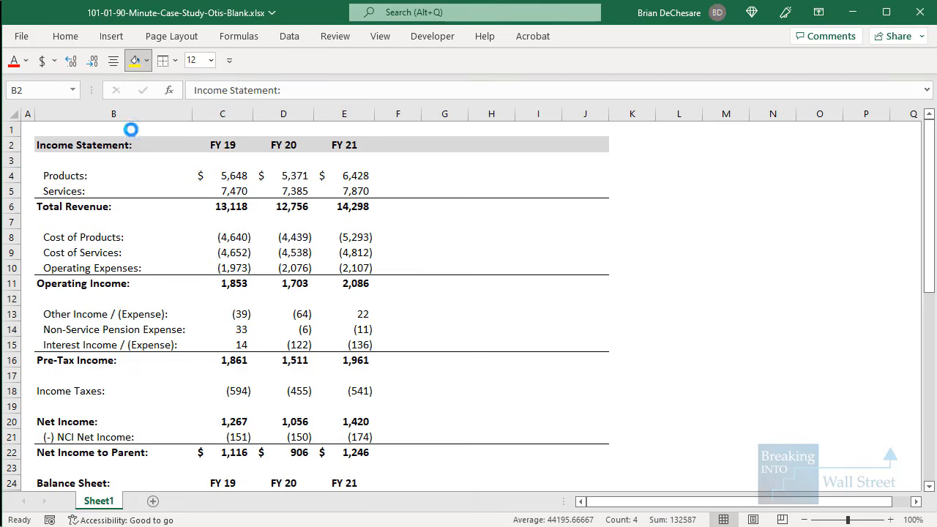
# Add a bottom border to the Income Statement header row B2:J2
pyautogui.hotkey('ctrl', '1')
pyautogui.hotkey('ctrl', 'Tab')
pyautogui.hotkey('ctrl', 'Tab')
pyautogui.hotkey('ctrl', 'Tab')
pyautogui.press('Return')
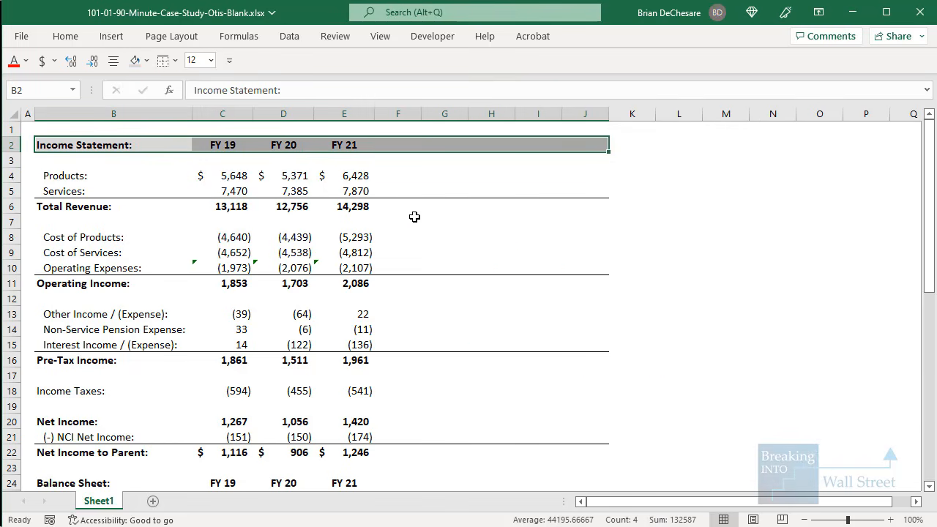
# Copy only the formatting of header row B2:J2 onto the Balance Sheet header row starting at B24
pyautogui.hotkey('ctrl', 'c')
pyautogui.scroll(-9, 92, 266)
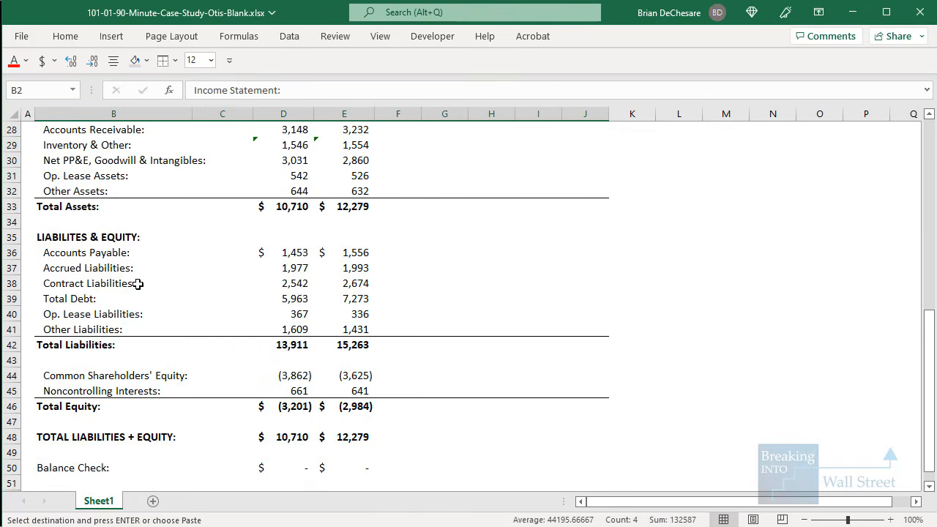
pyautogui.scroll(4, 88, 278)
pyautogui.click(146, 253)
pyautogui.hotkey('ctrl', 'alt', 'v')
pyautogui.press('t')
pyautogui.press('Return')
pyautogui.press('Escape')
pyautogui.press('Right')
pyautogui.press('Right')
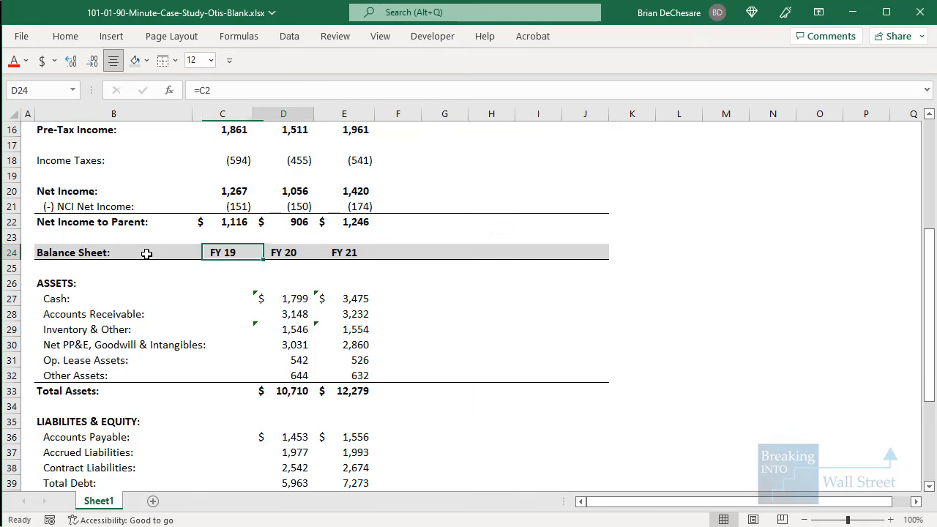
# Look over the finished statements and save the workbook
pyautogui.press('Down')
pyautogui.scroll(-2, 136, 245)
pyautogui.scroll(6, 125, 236)
pyautogui.scroll(-8, 129, 271)
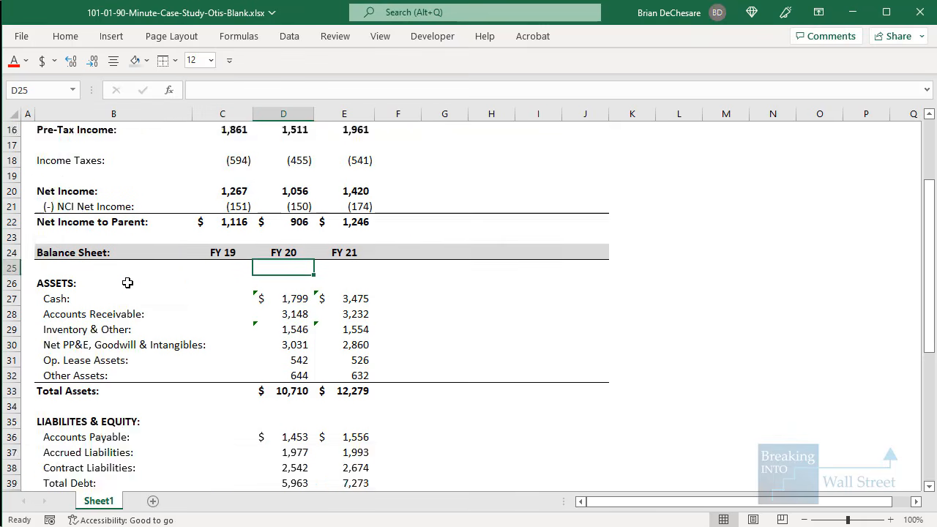
pyautogui.scroll(-5, 127, 283)
pyautogui.click(72, 315)
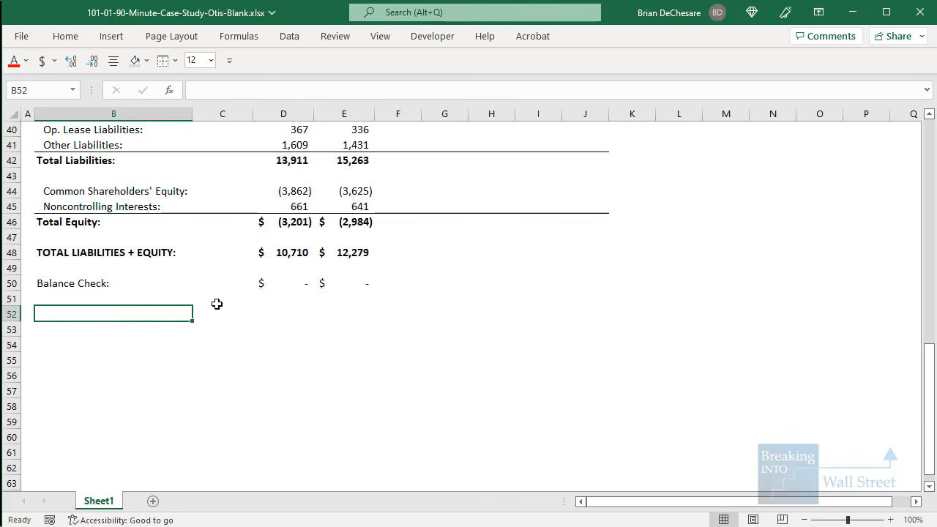
pyautogui.hotkey('ctrl', 's')
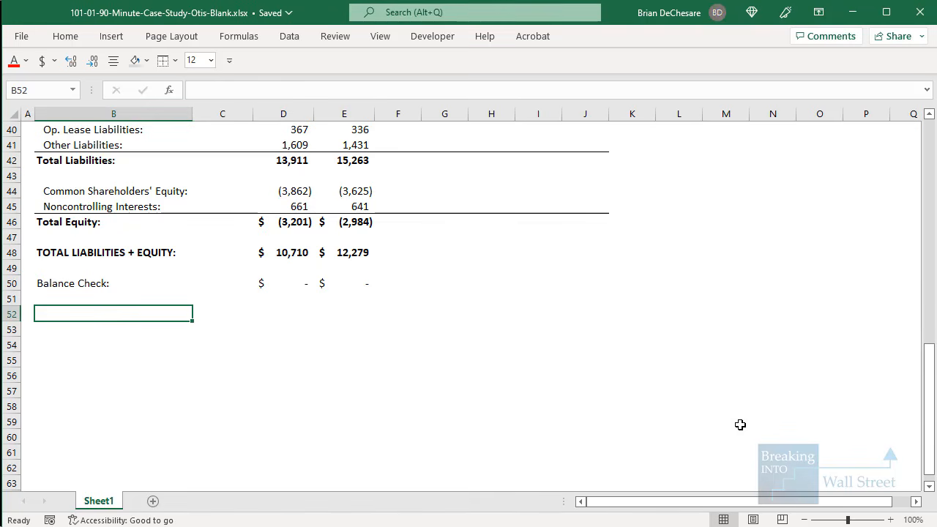
# Switch to the Otis-10-K-Raw.xls workbook and go to its cash flows sheet
pyautogui.scroll(-1, 737, 417)
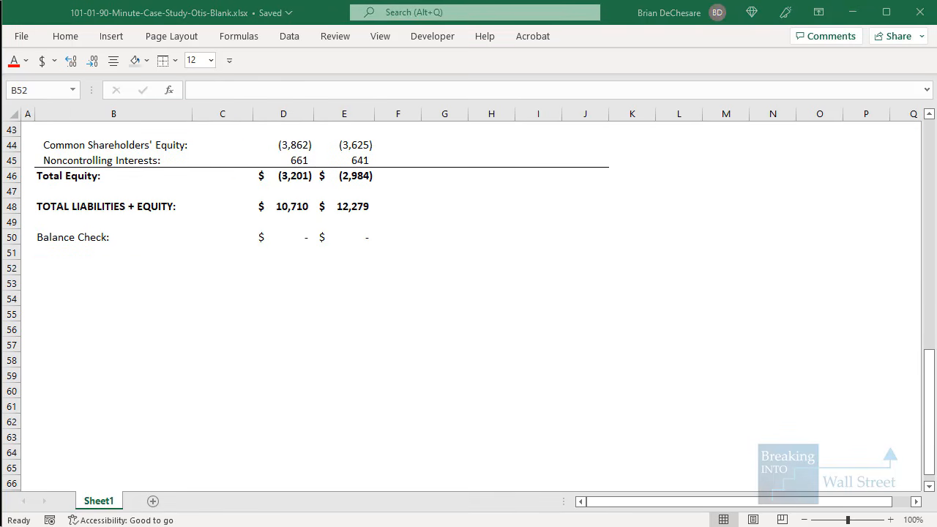
pyautogui.hotkey('alt', 'Tab')
pyautogui.hotkey('ctrl', 'pagedown')
pyautogui.hotkey('ctrl', 'pagedown')
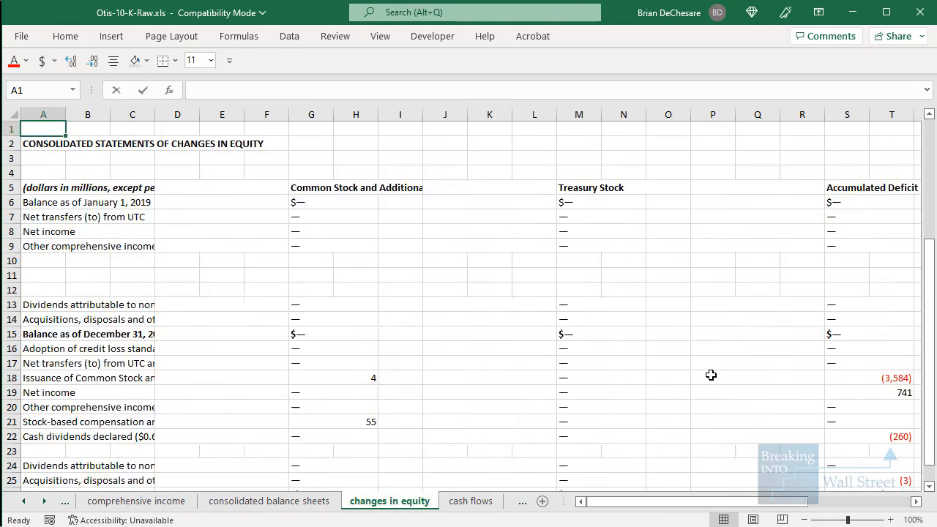
# Unmerge the cells in columns G:I holding the 2021 figures on the cash flows sheet
pyautogui.click(330, 222)
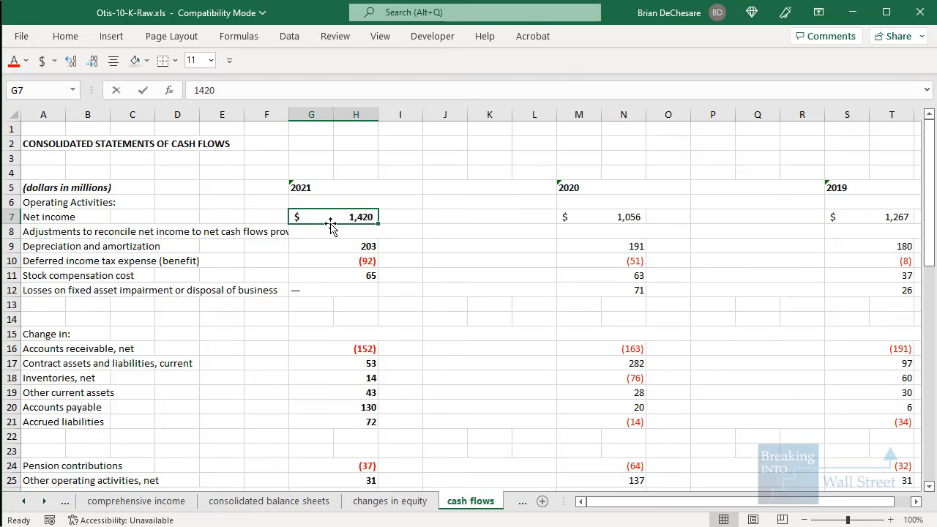
pyautogui.press('Right')
pyautogui.hotkey('shift', 'Left')
pyautogui.hotkey('ctrl', 'space')
pyautogui.press('Right')
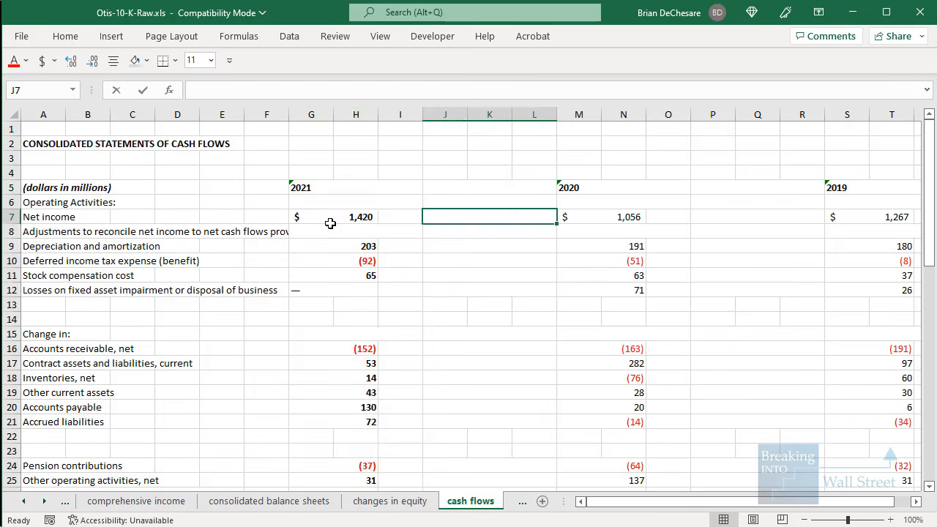
pyautogui.press('Left')
pyautogui.press('Up')
pyautogui.press('Up')
pyautogui.hotkey('ctrl', 'space')
pyautogui.hotkey('ctrl', '1')
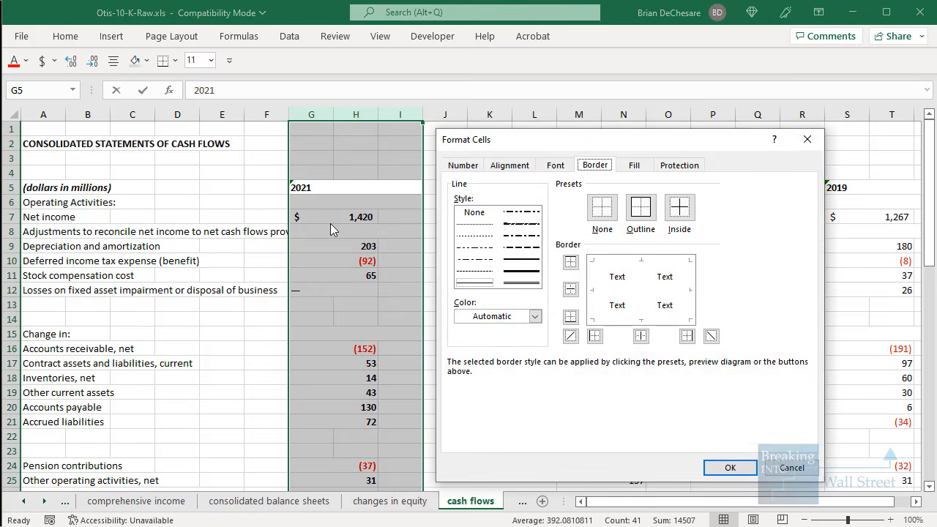
pyautogui.hotkey('ctrl', 'shift', 'Tab')
pyautogui.hotkey('ctrl', 'shift', 'Tab')
pyautogui.press('Return')
pyautogui.press('Left')
pyautogui.press('Left')
pyautogui.press('Left')
pyautogui.press('Left')
pyautogui.press('Left')
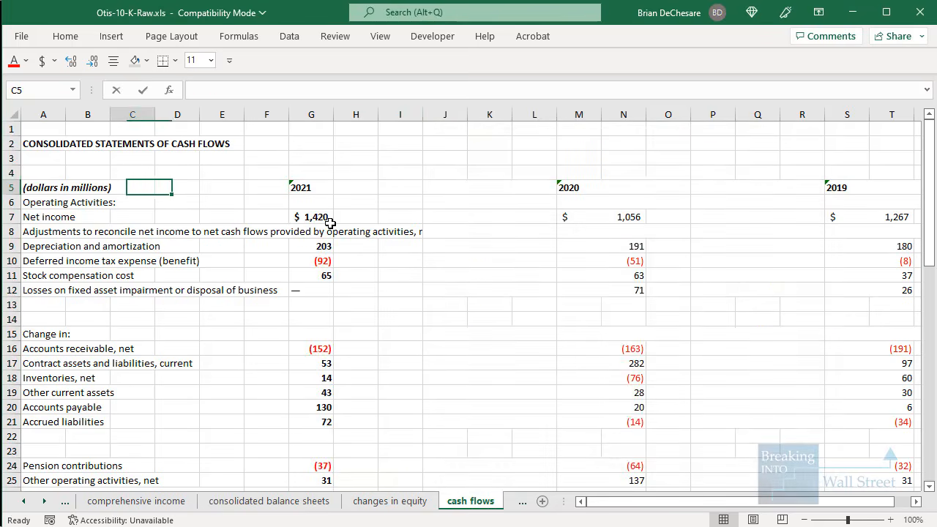
pyautogui.hotkey('ctrl', 'space')
pyautogui.press('Left')
pyautogui.hotkey('ctrl', 'space')
pyautogui.press('Right')
pyautogui.press('Right')
pyautogui.press('Right')
pyautogui.press('Right')
pyautogui.press('Right')
pyautogui.press('Right')
pyautogui.press('Right')
pyautogui.press('Right')
pyautogui.press('Right')
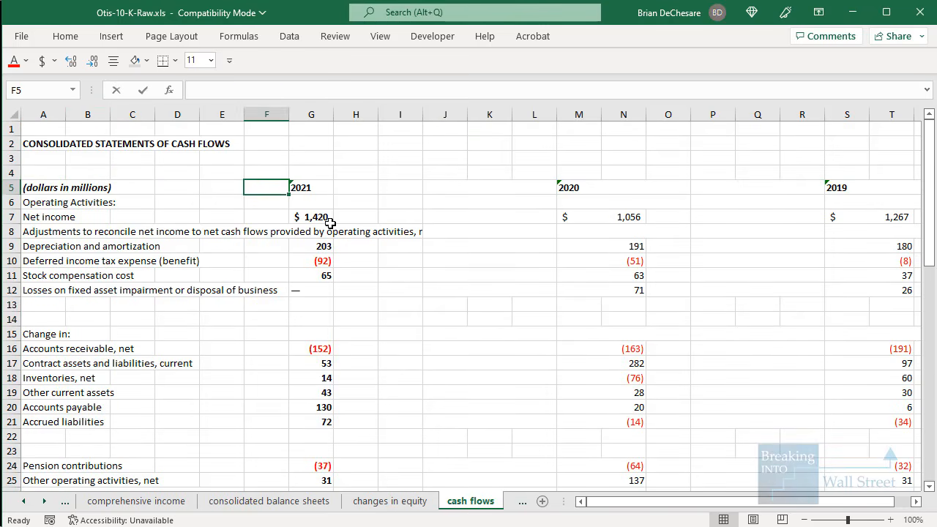
# Unmerge the cells in columns J:O holding the 2020 figures on the cash flows sheet
pyautogui.hotkey('shift', 'Right')
pyautogui.hotkey('shift', 'Right')
pyautogui.hotkey('ctrl', 'space')
pyautogui.hotkey('shift', 'Right')
pyautogui.hotkey('shift', 'Right')
pyautogui.hotkey('shift', 'Right')
pyautogui.hotkey('ctrl', '1')
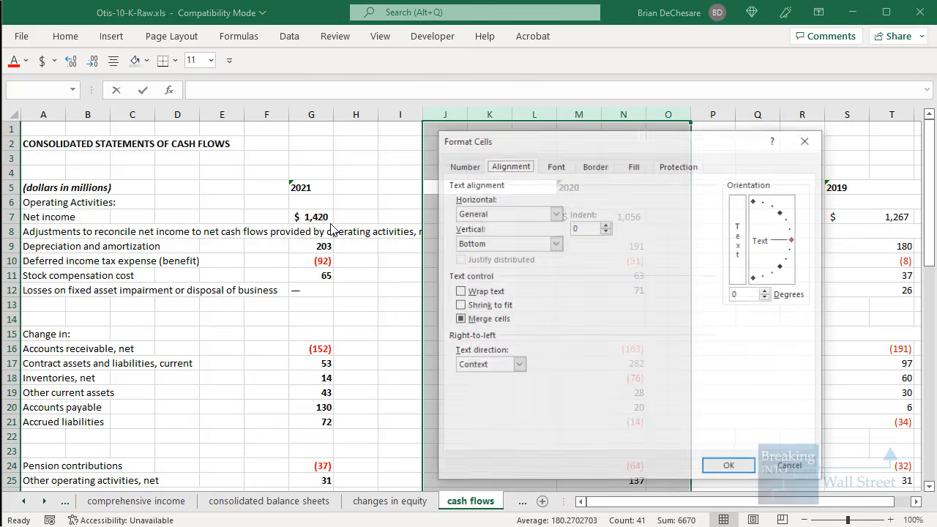
pyautogui.press('Return')
# Unmerge the cells in columns P:U holding the 2019 figures on the cash flows sheet
pyautogui.press('Right')
pyautogui.press('Right')
pyautogui.press('Right')
pyautogui.press('Right')
pyautogui.press('Right')
pyautogui.press('Right')
pyautogui.press('Right')
pyautogui.press('Right')
pyautogui.press('Right')
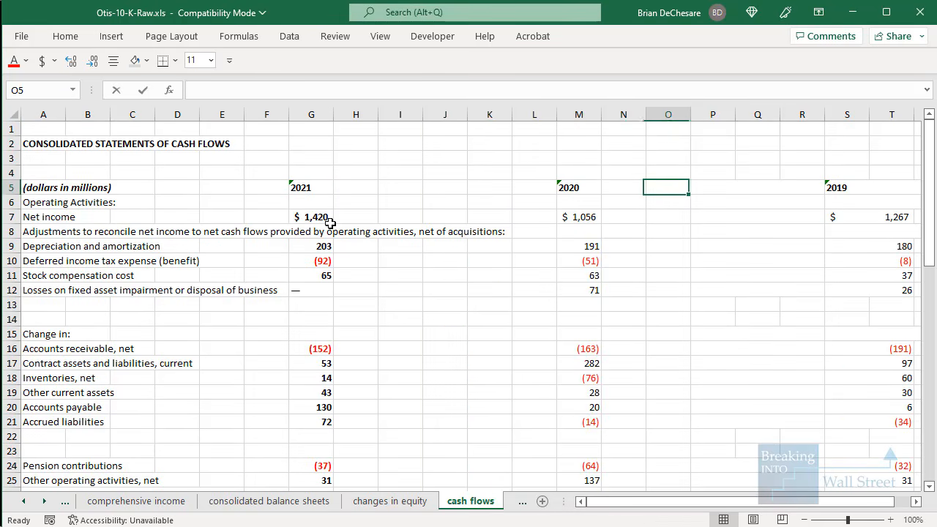
pyautogui.press('Left')
pyautogui.press('Left')
pyautogui.hotkey('shift', 'Left')
pyautogui.hotkey('shift', 'Left')
pyautogui.hotkey('shift', 'Left')
pyautogui.hotkey('ctrl', 'space')
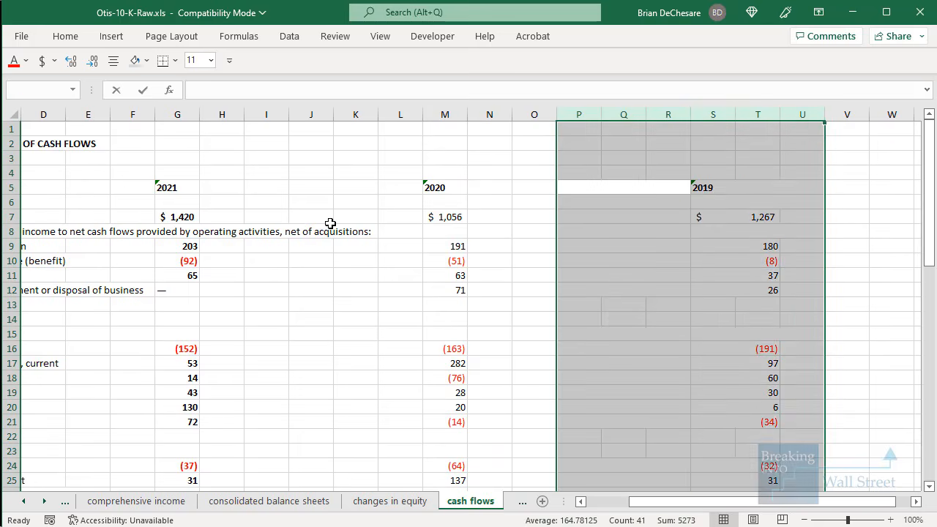
pyautogui.hotkey('ctrl', '1')
pyautogui.press('Return')
# Delete the empty columns H:L between the 2021 and 2020 figures
pyautogui.press('Left')
pyautogui.press('Left')
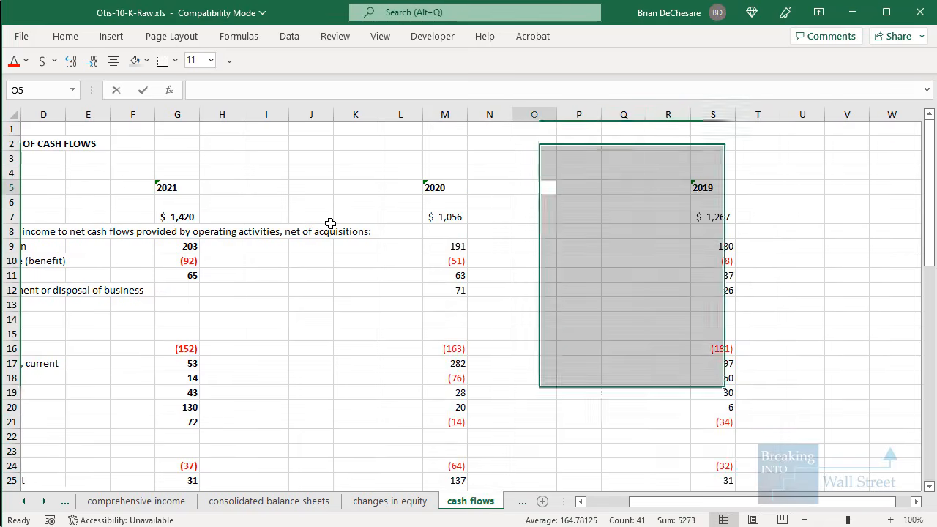
pyautogui.hotkey('ctrl', 'Left')
pyautogui.hotkey('ctrl', 'Left')
pyautogui.press('Left')
pyautogui.hotkey('ctrl', 'Left')
pyautogui.hotkey('ctrl', 'Right')
pyautogui.press('Right')
pyautogui.hotkey('ctrl', 'space')
pyautogui.hotkey('shift', 'Right')
pyautogui.hotkey('shift', 'Right')
pyautogui.hotkey('shift', 'Right')
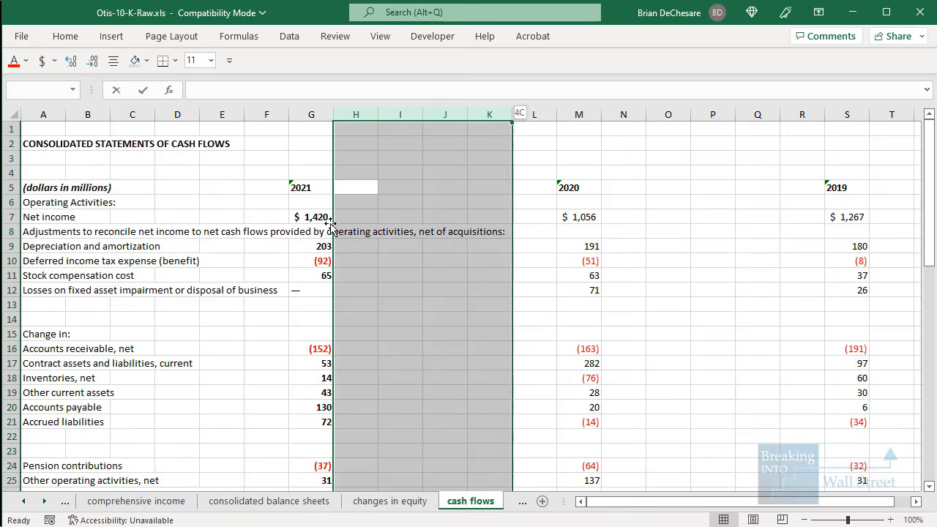
pyautogui.hotkey('shift', 'Right')
pyautogui.hotkey('ctrl', '-')
# Delete the empty columns I:M between the 2020 and 2019 figures
pyautogui.press('Right')
pyautogui.hotkey('ctrl', 'space')
pyautogui.hotkey('shift', 'Right')
pyautogui.hotkey('shift', 'Right')
pyautogui.hotkey('shift', 'Right')
pyautogui.hotkey('shift', 'Right')
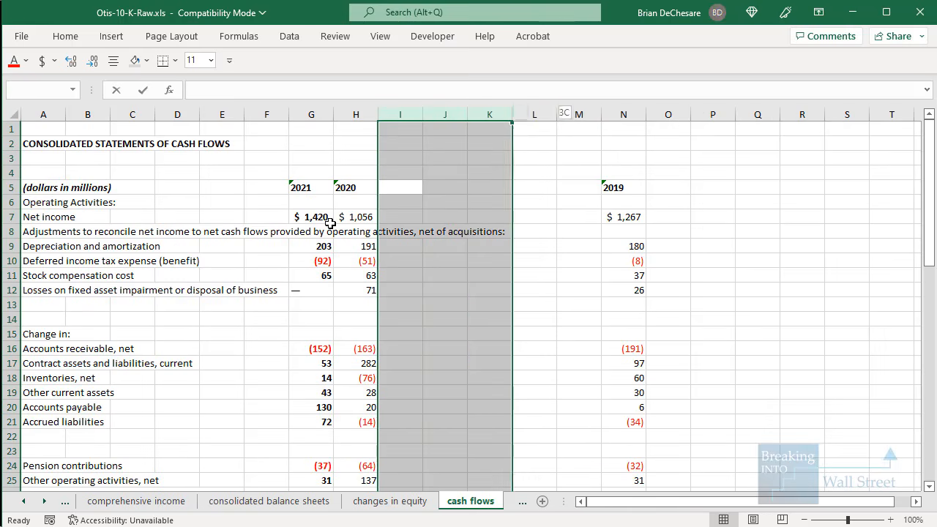
pyautogui.hotkey('ctrl', '-')
# Move the whole 2020 column from H to column J, directly after the 2019 figures
pyautogui.hotkey('ctrl', 'Left')
pyautogui.hotkey('ctrl', 'Left')
pyautogui.press('Right')
pyautogui.press('Right')
pyautogui.press('Right')
pyautogui.press('Right')
pyautogui.press('Right')
pyautogui.press('Right')
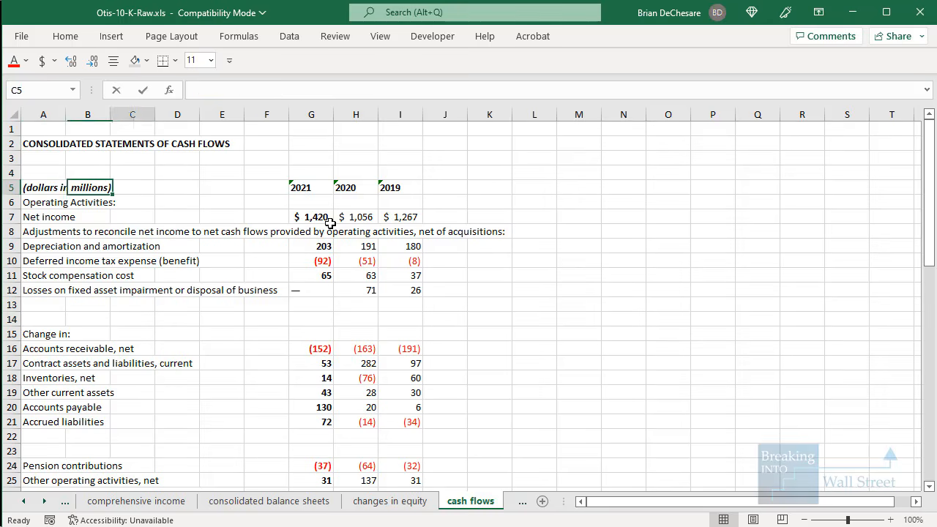
pyautogui.hotkey('ctrl', 'space')
pyautogui.press('Right')
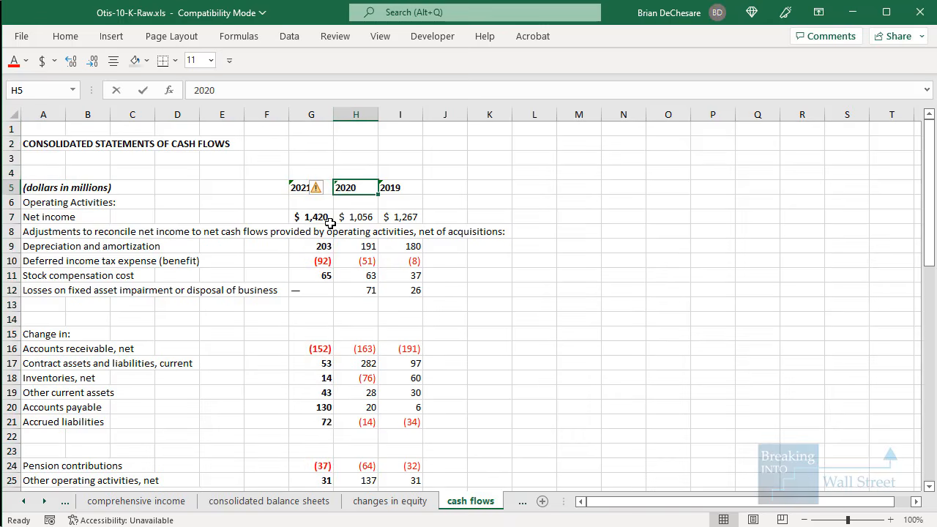
pyautogui.hotkey('ctrl', 'space')
pyautogui.hotkey('shift', 'Right')
pyautogui.hotkey('ctrl', 'c')
pyautogui.press('Right')
pyautogui.press('Right')
pyautogui.press('Up')
pyautogui.press('Up')
pyautogui.press('Up')
pyautogui.press('Up')
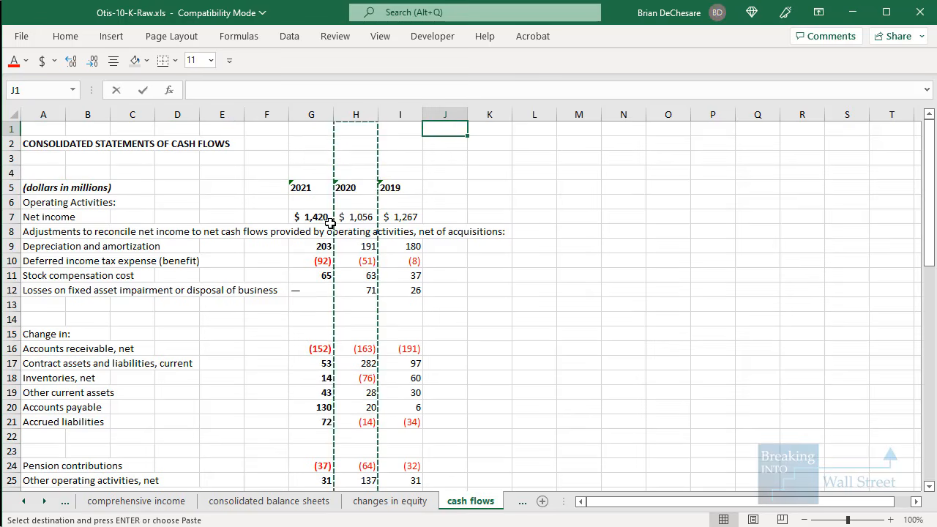
pyautogui.hotkey('ctrl', 'space')
pyautogui.hotkey('ctrl', 'v')
# Move the whole 2021 column from G to column K, directly after the 2020 figures
pyautogui.press('Left')
pyautogui.press('Left')
pyautogui.press('Left')
pyautogui.hotkey('ctrl', 'space')
pyautogui.hotkey('ctrl', 'x')
pyautogui.press('Right')
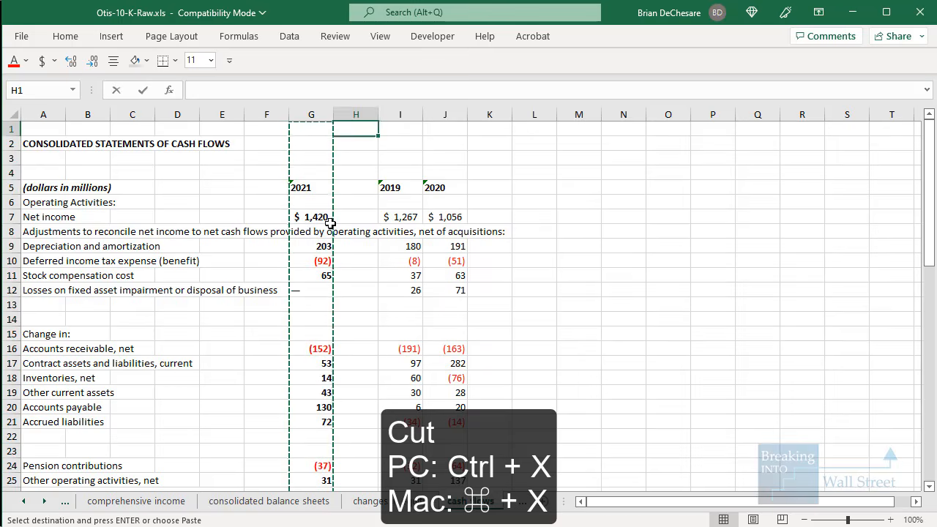
pyautogui.press('Right')
pyautogui.press('Right')
pyautogui.press('Right')
pyautogui.hotkey('ctrl', 'v')
# Autofit the width of column A to the cash flow line-item labels
pyautogui.press('Left')
pyautogui.press('Left')
pyautogui.press('Left')
pyautogui.press('Down')
pyautogui.press('Down')
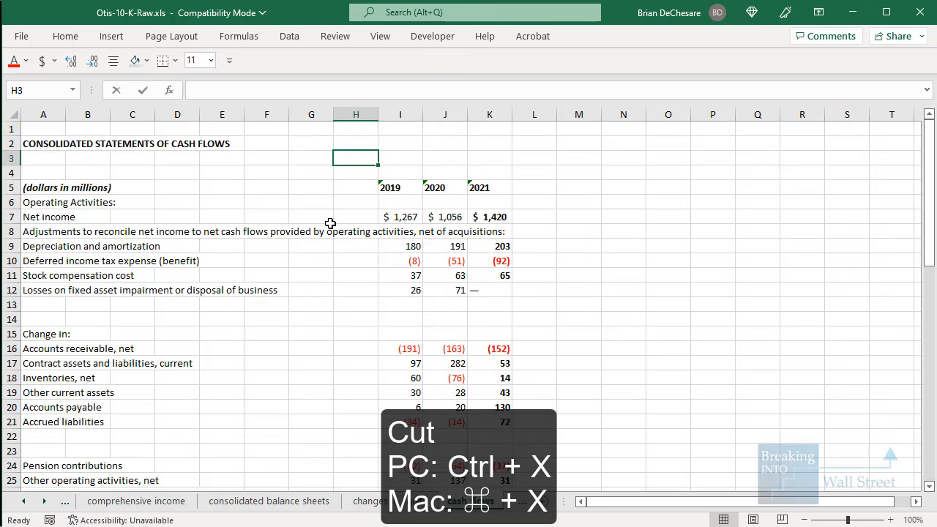
pyautogui.press('Down')
pyautogui.press('Left')
pyautogui.press('Left')
pyautogui.press('Up')
pyautogui.press('Up')
pyautogui.press('Left')
pyautogui.press('Left')
pyautogui.press('Left')
pyautogui.press('Left')
pyautogui.press('Left')
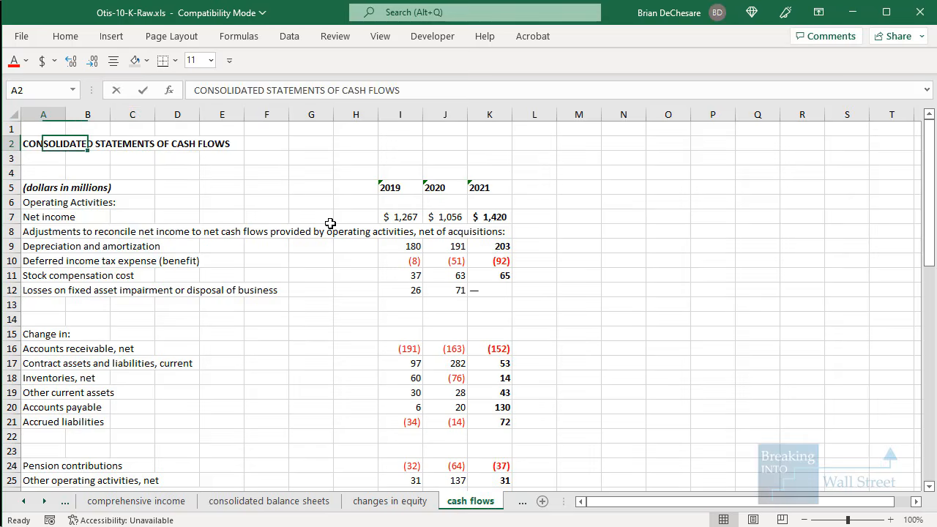
pyautogui.hotkey('ctrl', 'space')
pyautogui.hotkey('alt', 'o')
pyautogui.press('c')
pyautogui.press('a')
# Delete the empty columns B:H between the labels and the 2019 figures and return to the statement title
pyautogui.press('Right')
pyautogui.press('Right')
pyautogui.press('Down')
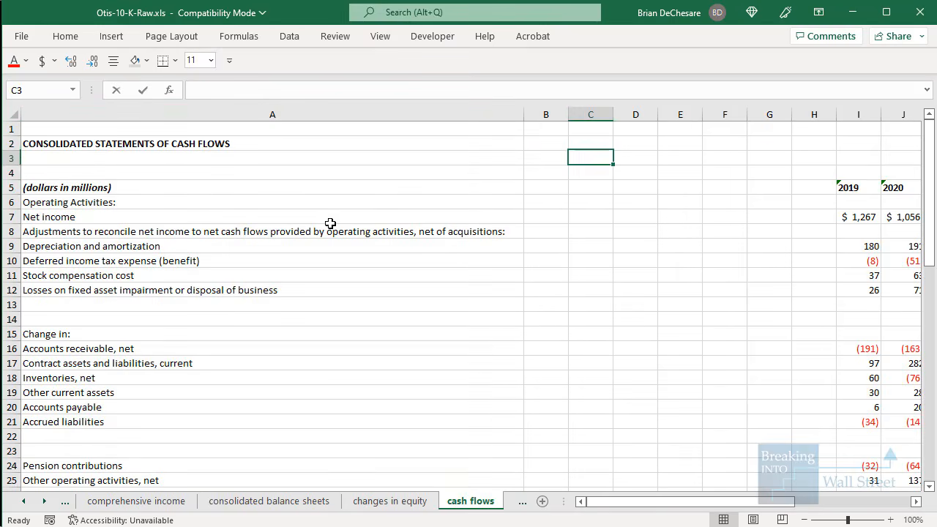
pyautogui.press('Up')
pyautogui.press('Left')
pyautogui.press('Up')
pyautogui.hotkey('ctrl', 'space')
pyautogui.hotkey('shift', 'Right')
pyautogui.hotkey('shift', 'Right')
pyautogui.hotkey('shift', 'Right')
pyautogui.hotkey('shift', 'Right')
pyautogui.hotkey('shift', 'Right')
pyautogui.hotkey('shift', 'Right')
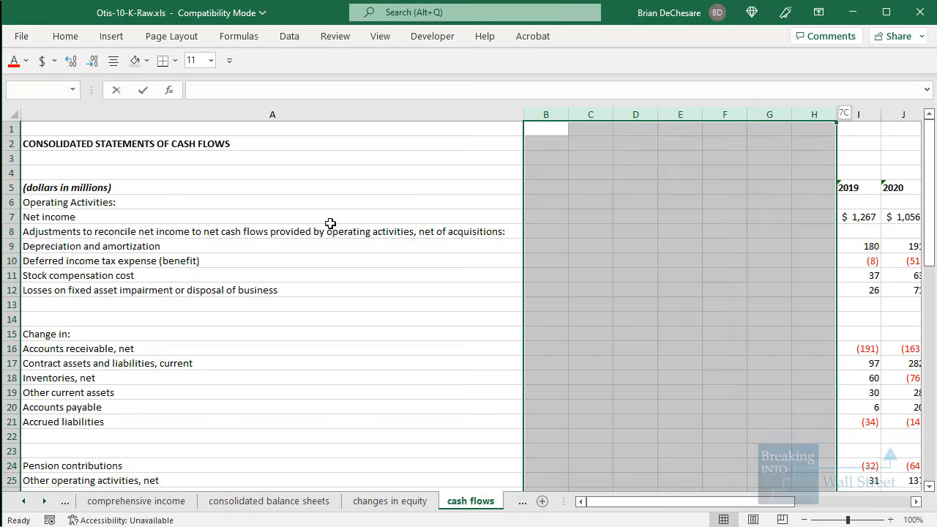
pyautogui.hotkey('ctrl', '-')
pyautogui.hotkey('ctrl', 'Home')
pyautogui.press('Down')
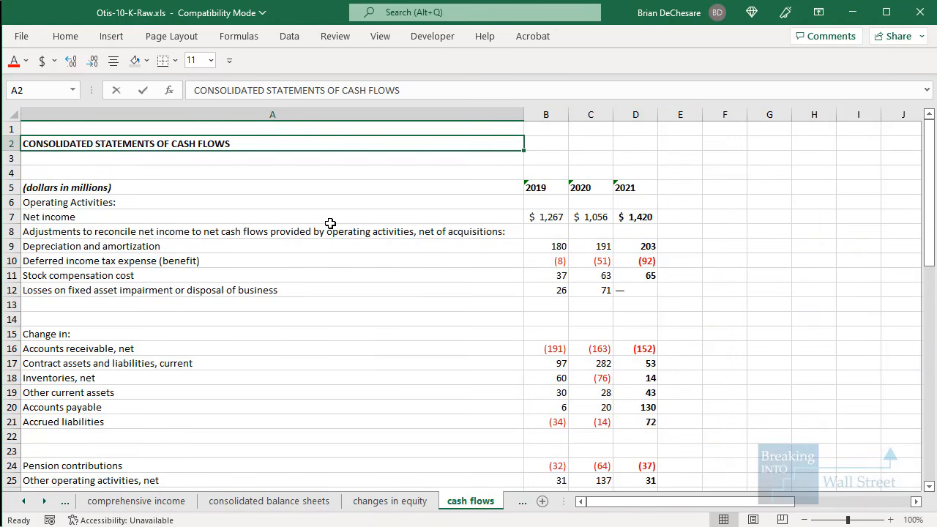
# Insert a blank spacer column before the 2019 figures and set its width to 2
pyautogui.scroll(-2, 377, 305)
pyautogui.scroll(2, 487, 288)
pyautogui.click(555, 184)
pyautogui.hotkey('alt', 'Tab')
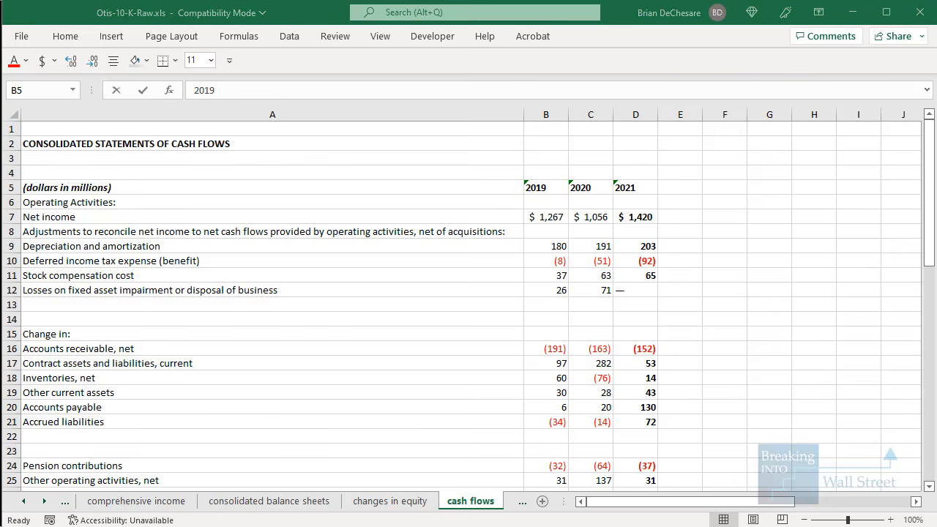
pyautogui.hotkey('alt', 'Tab')
pyautogui.hotkey('ctrl', 'space')
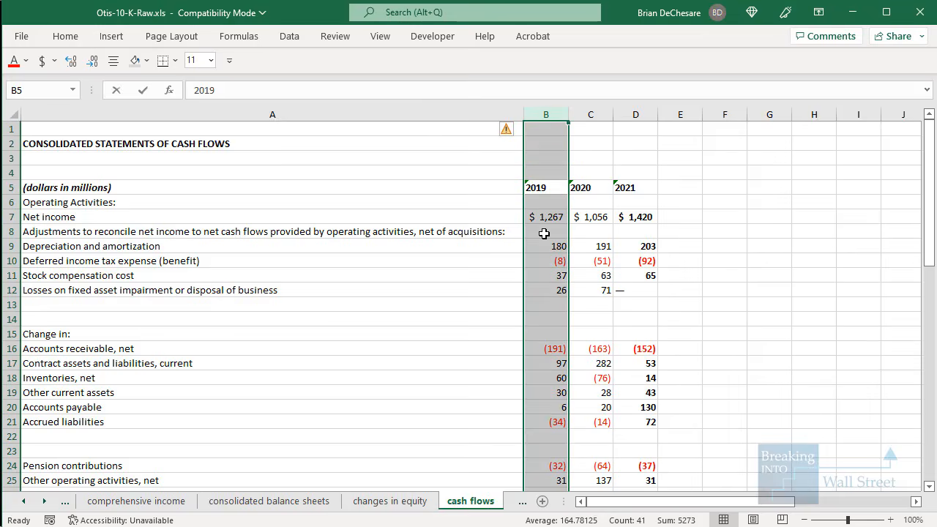
pyautogui.hotkey('ctrl', 'shift', '+')
pyautogui.hotkey('alt', 'o')
pyautogui.write('cw2')
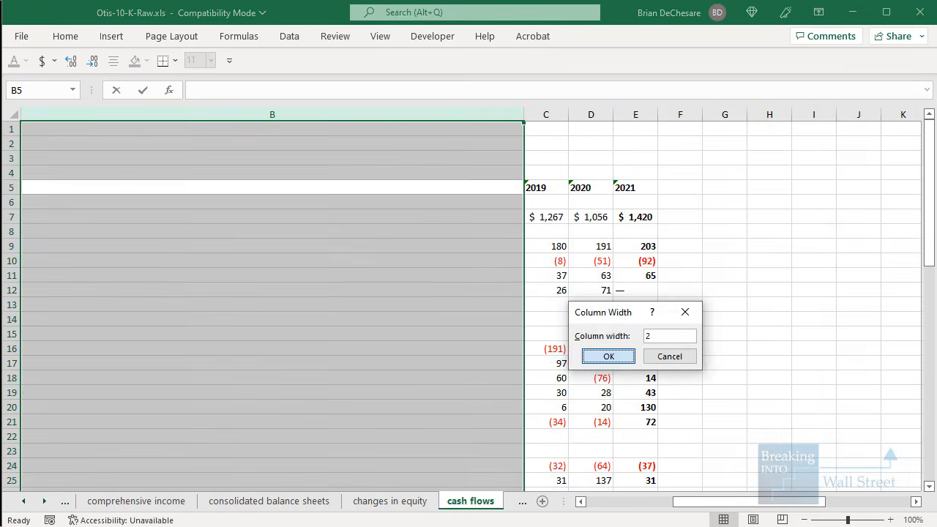
pyautogui.press('Return')
pyautogui.press('Left')
pyautogui.click(556, 188)
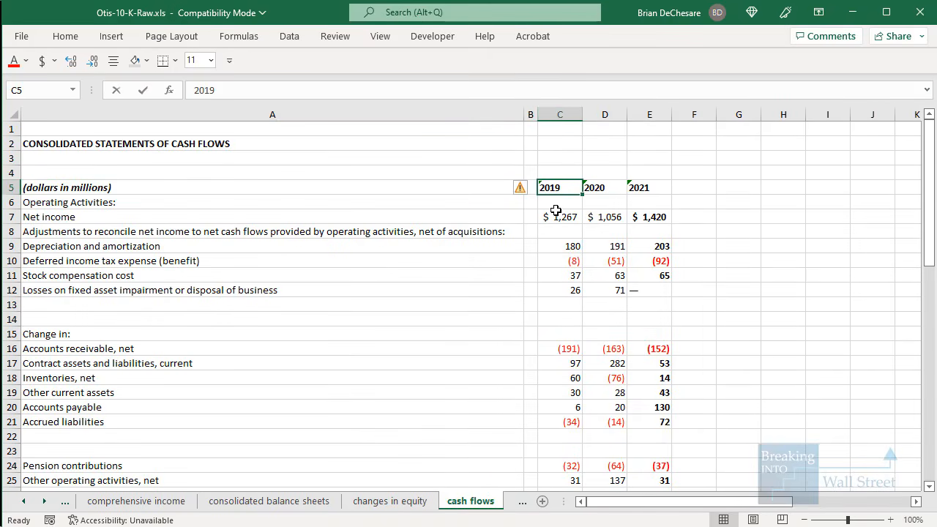
# Examine the 2019–2021 columns for the operating activities, from net income and non-cash adjustments through working capital changes, pension contributions and other operating items
pyautogui.moveTo(539, 106)
pyautogui.mouseDown()
pyautogui.moveTo(585, 123)
pyautogui.moveTo(674, 128)
pyautogui.mouseUp()
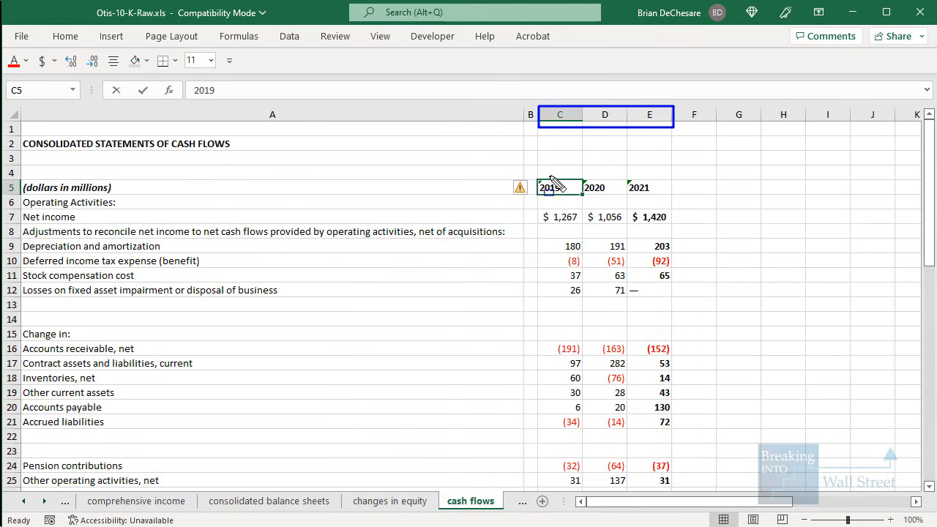
pyautogui.moveTo(542, 175); pyautogui.dragTo(682, 203)
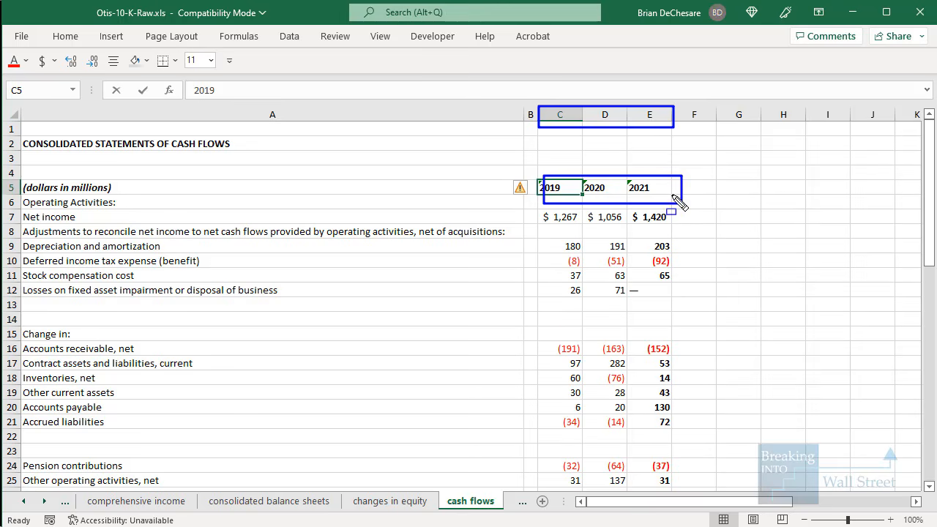
pyautogui.click(480, 274)
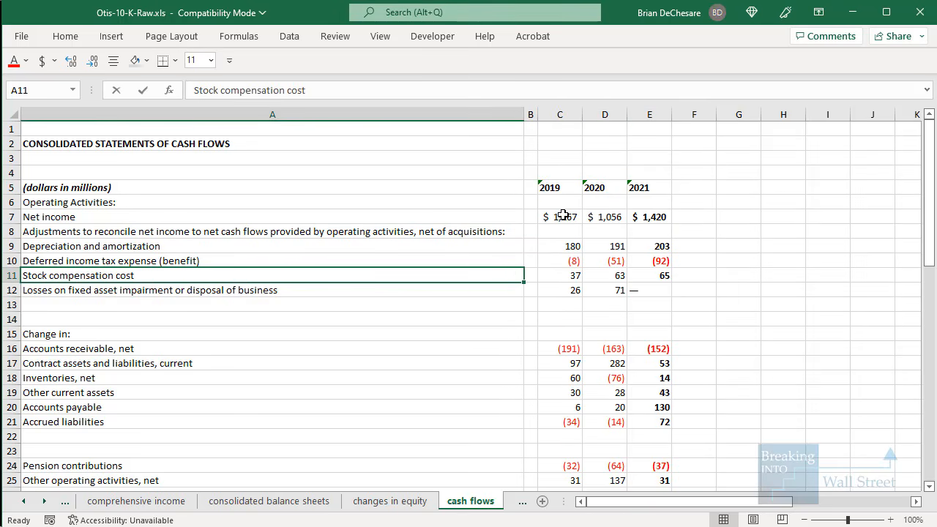
pyautogui.moveTo(563, 214); pyautogui.dragTo(651, 261)
pyautogui.click(571, 248)
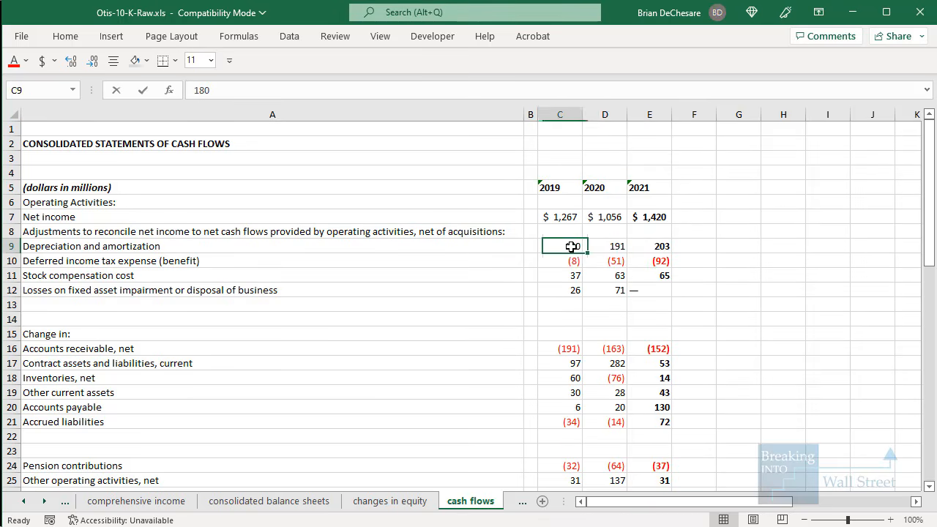
pyautogui.moveTo(571, 247); pyautogui.dragTo(652, 258)
pyautogui.scroll(-1, 652, 256)
pyautogui.moveTo(576, 217); pyautogui.dragTo(644, 232)
pyautogui.click(602, 264)
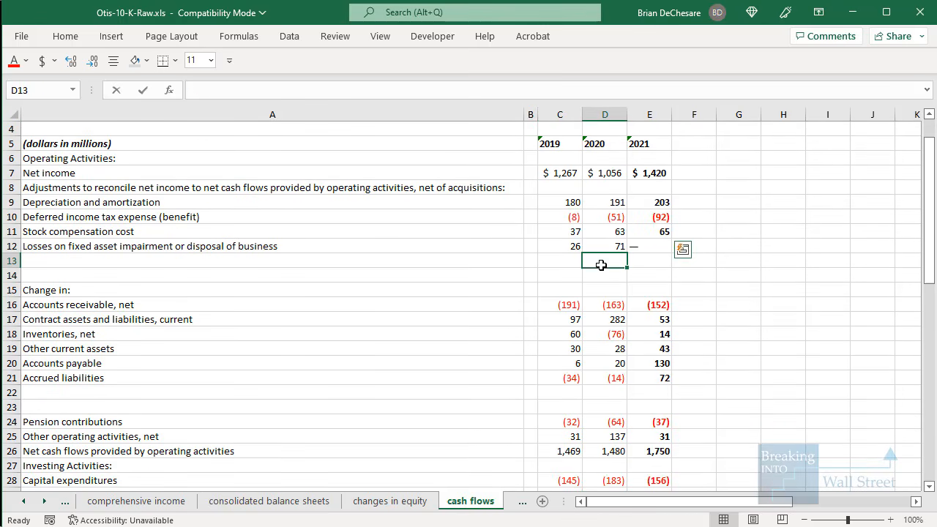
pyautogui.scroll(-1, 602, 264)
pyautogui.moveTo(568, 201); pyautogui.dragTo(668, 215)
pyautogui.scroll(-1, 668, 214)
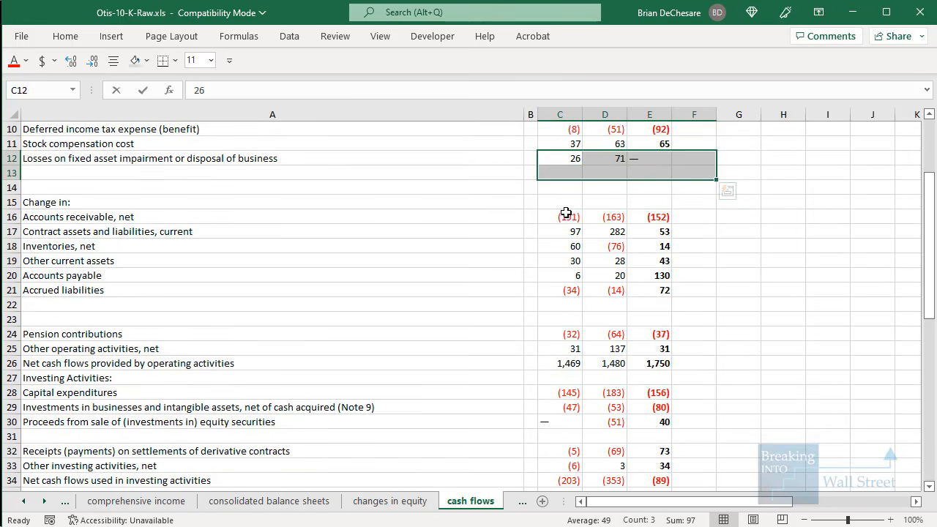
pyautogui.moveTo(564, 214); pyautogui.dragTo(647, 299)
pyautogui.scroll(-1, 648, 299)
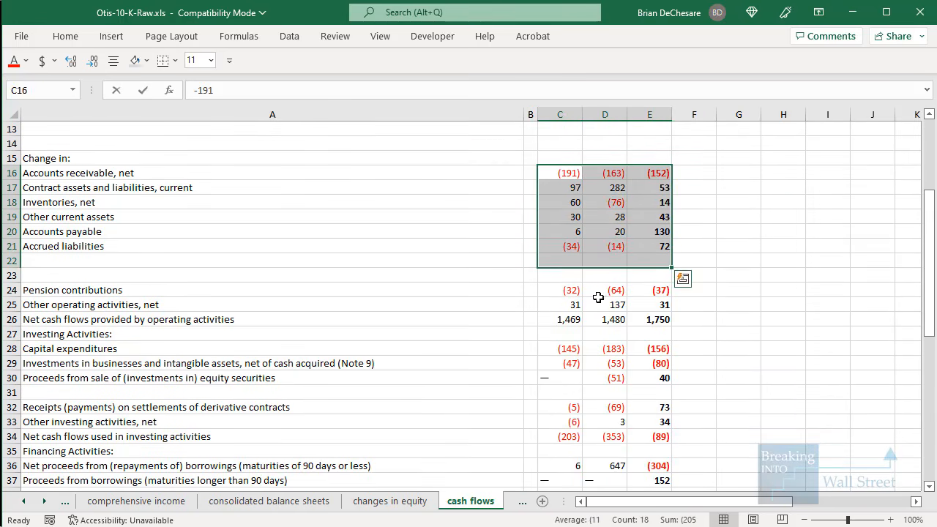
pyautogui.moveTo(572, 290); pyautogui.dragTo(671, 306)
pyautogui.scroll(-2, 670, 306)
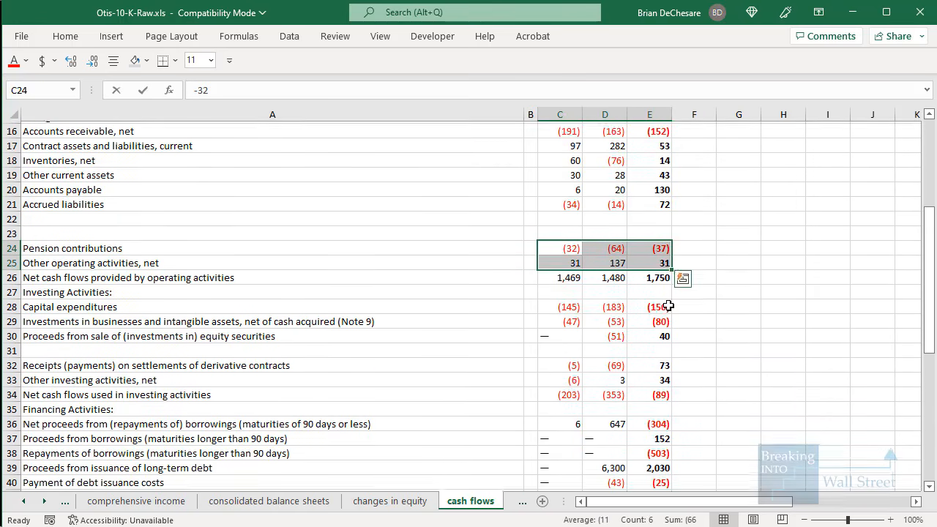
# Examine the investing activities, from capital expenditures through business investments and equity securities, across 2019–2021
pyautogui.moveTo(113, 260); pyautogui.dragTo(650, 263)
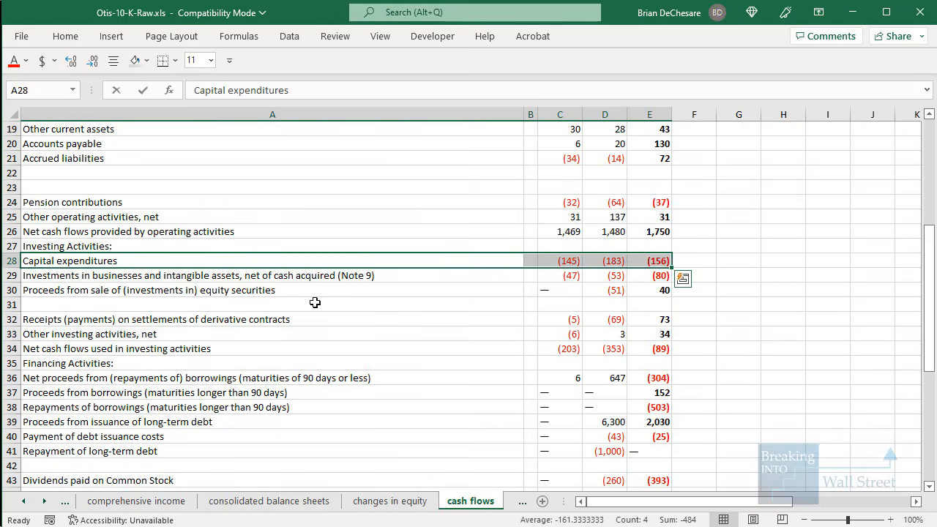
pyautogui.moveTo(257, 275); pyautogui.dragTo(643, 290)
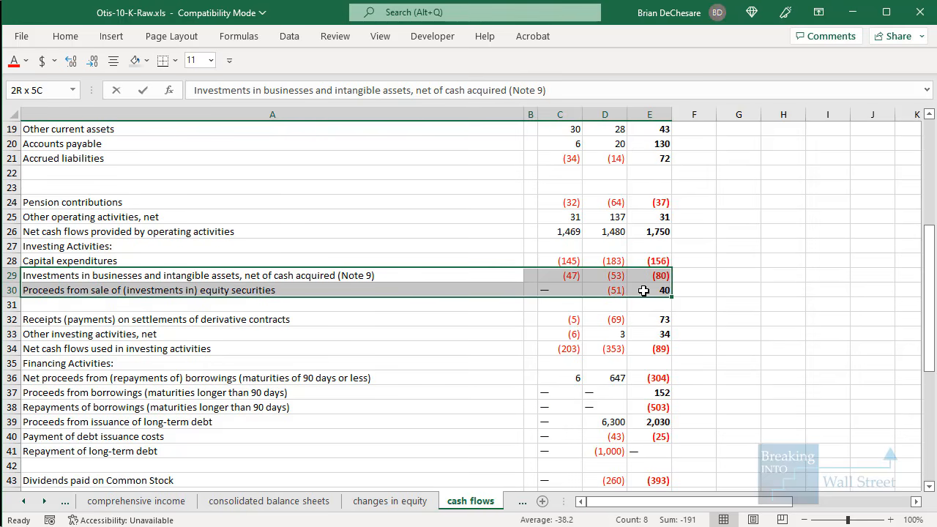
pyautogui.scroll(-2, 330, 298)
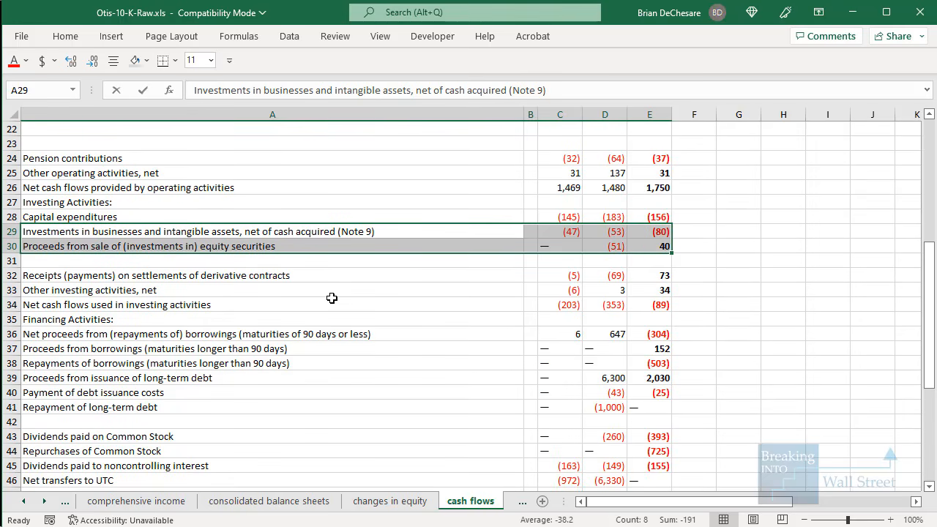
pyautogui.scroll(-1, 197, 245)
# Examine the debt-related financing rows, from short-term borrowings through long-term debt issuance, issuance costs and repayment
pyautogui.click(249, 247)
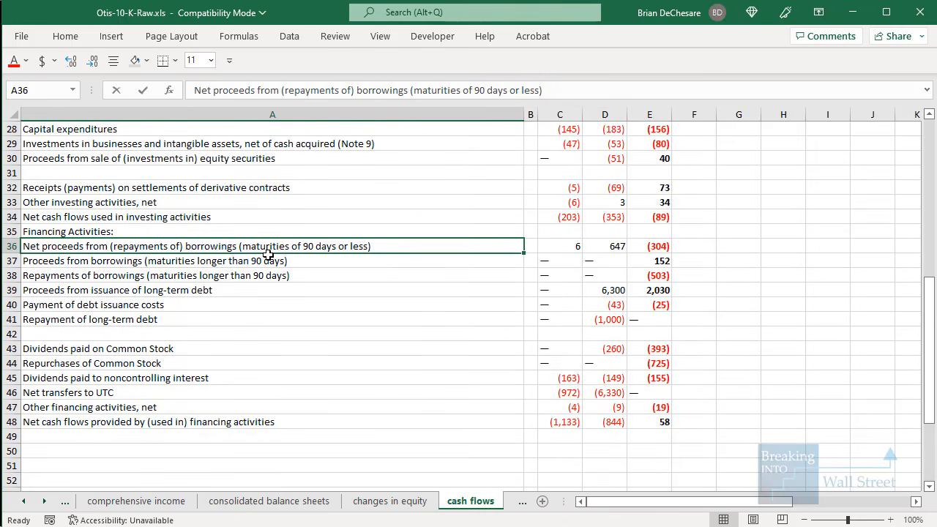
pyautogui.hotkey('shift', 'space')
pyautogui.hotkey('shift', 'Down')
pyautogui.hotkey('shift', 'Down')
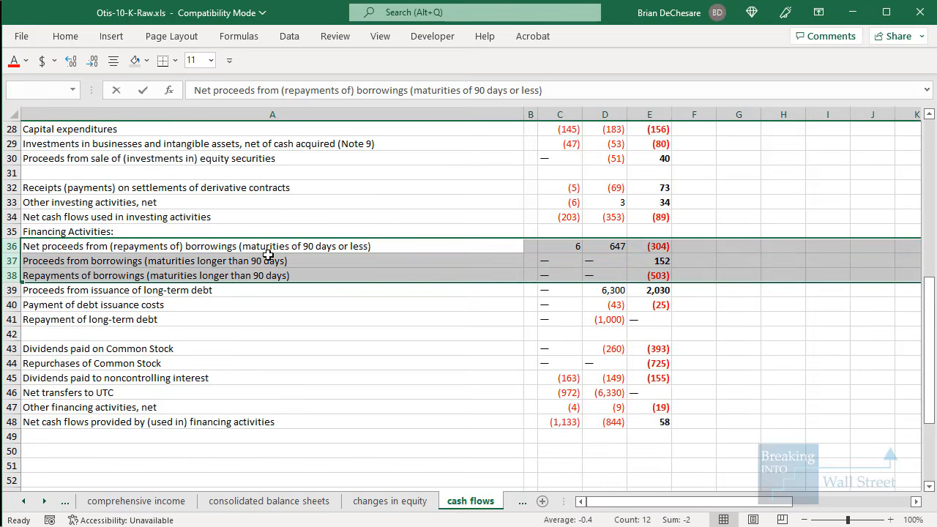
pyautogui.hotkey('shift', 'Down')
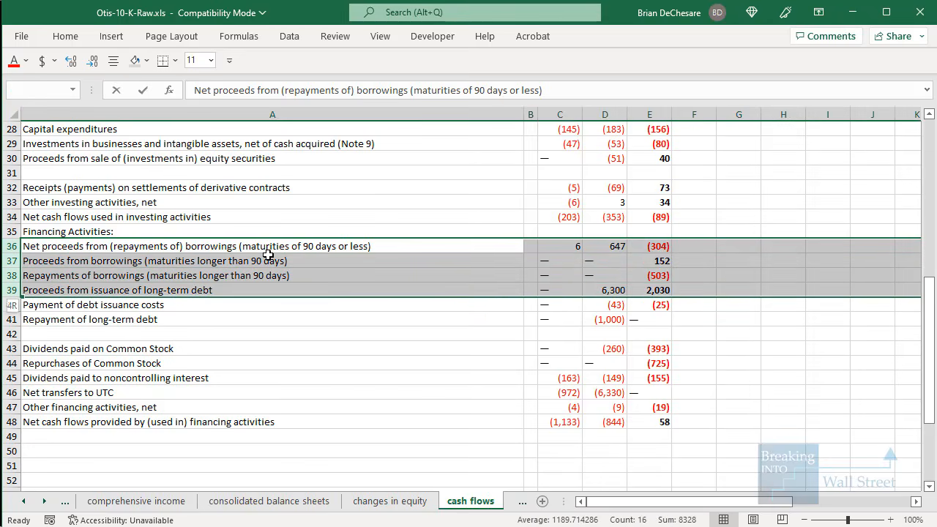
pyautogui.press('Down')
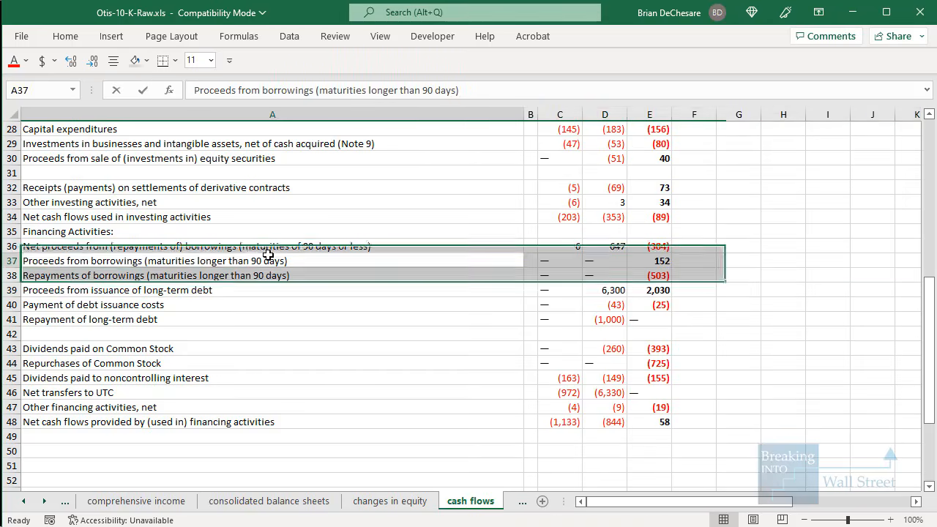
pyautogui.press('Down')
pyautogui.press('Down')
pyautogui.press('Down')
pyautogui.hotkey('shift', 'space')
pyautogui.hotkey('shift', 'Down')
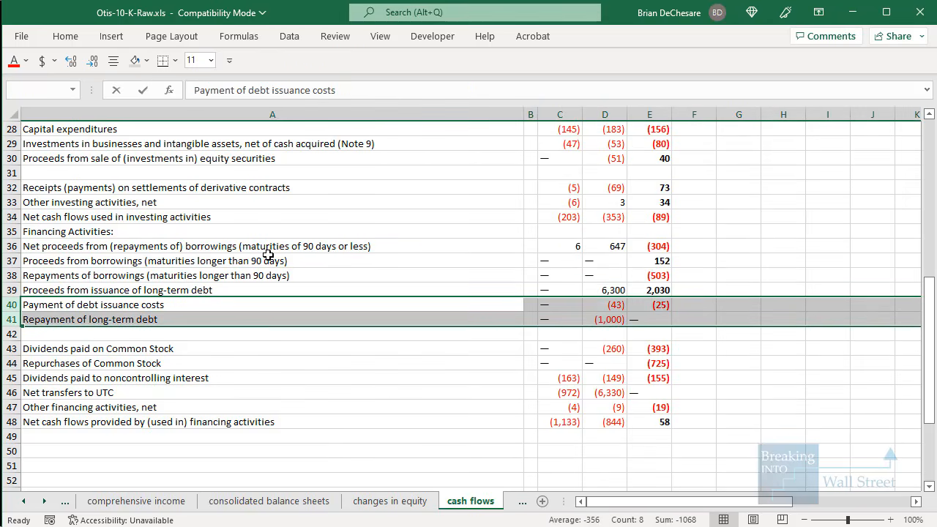
# Examine the remaining financing rows: common dividends, stock repurchases, noncontrolling interest dividends, net transfers to UTC and other financing activities
pyautogui.press('Down')
pyautogui.press('Down')
pyautogui.hotkey('shift', 'space')
pyautogui.hotkey('shift', 'Down')
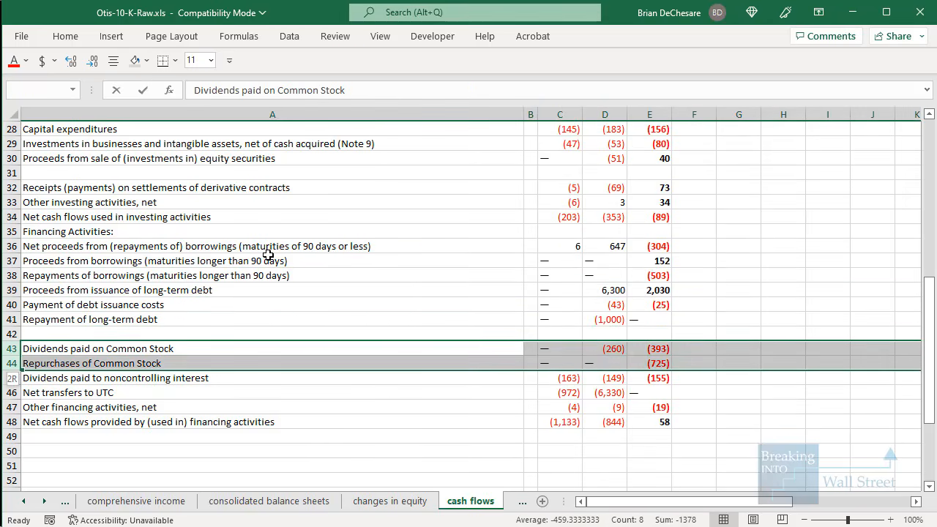
pyautogui.hotkey('shift', 'Down')
pyautogui.press('Down')
pyautogui.press('Down')
pyautogui.press('Down')
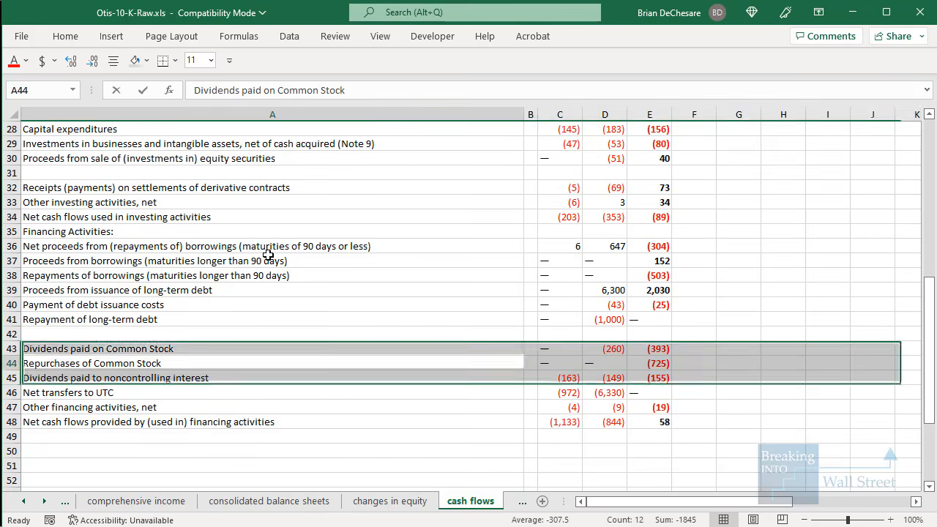
pyautogui.hotkey('shift', 'space')
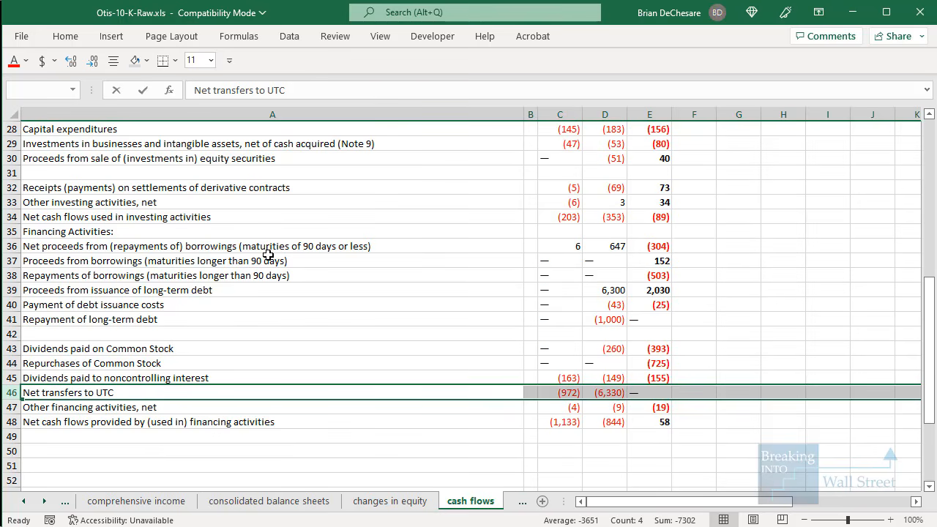
pyautogui.press('Down')
pyautogui.press('Down')
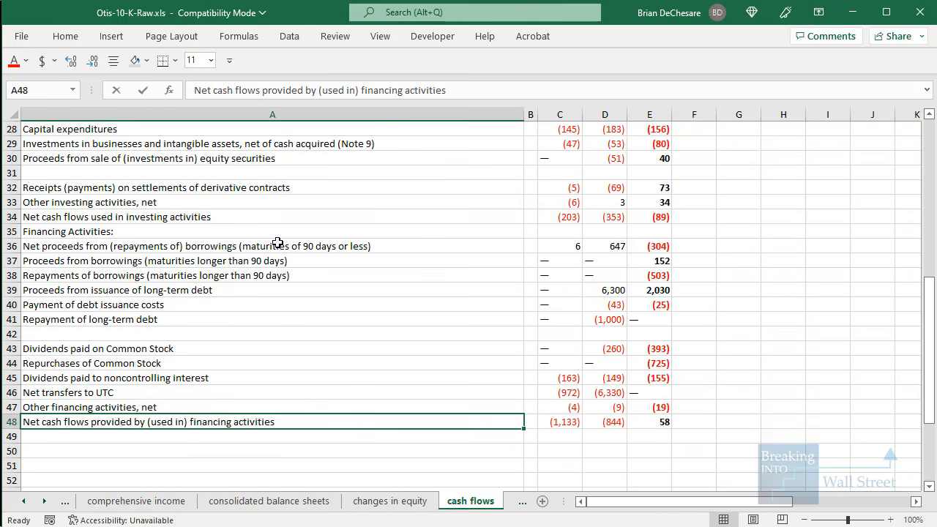
# Examine the foreign exchange effect, net increase in cash and end-of-period cash rows below the financing section
pyautogui.scroll(-3, 277, 243)
pyautogui.scroll(-3, 260, 284)
pyautogui.click(249, 279)
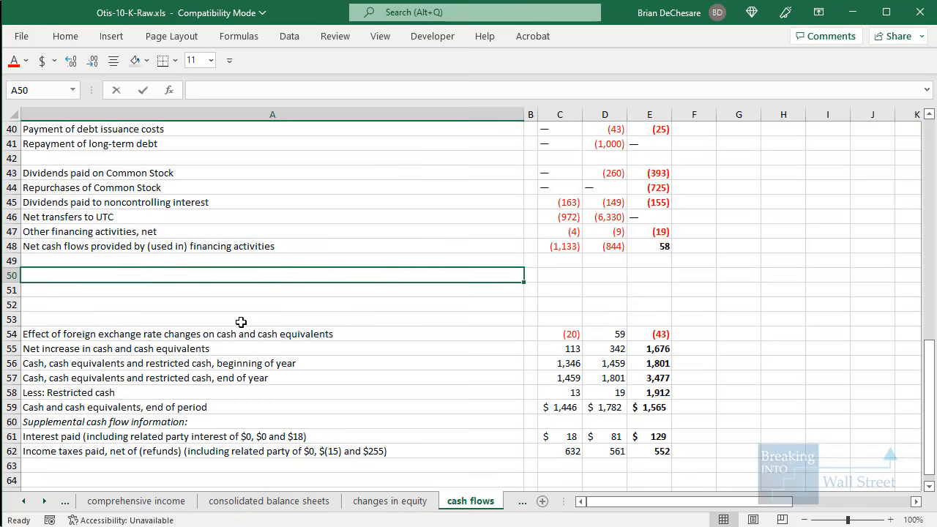
pyautogui.moveTo(243, 334); pyautogui.dragTo(661, 351)
pyautogui.click(605, 407)
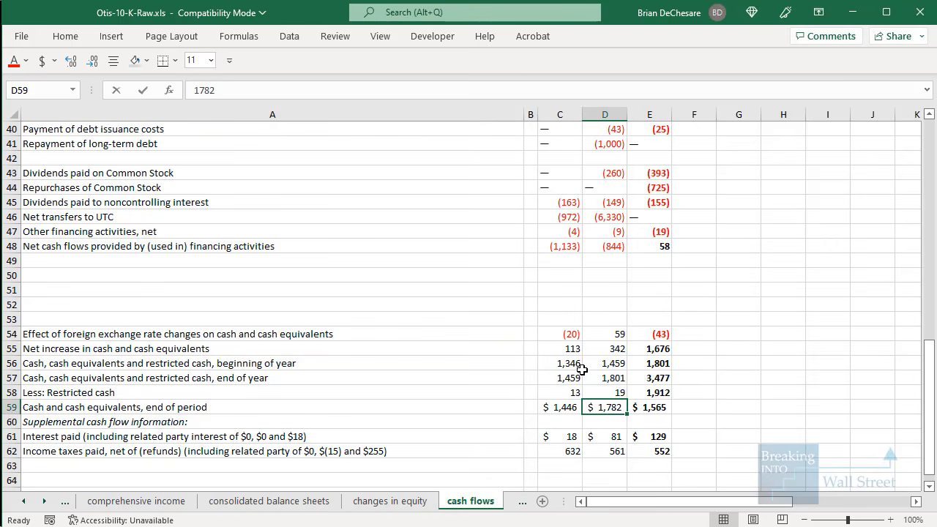
# Delete the surplus blank rows between the financing total and the foreign exchange effect row, and return to the statement's beginning
pyautogui.click(390, 323)
pyautogui.click(370, 290)
pyautogui.press('Up')
pyautogui.hotkey('shift', 'space')
pyautogui.hotkey('shift', 'Down')
pyautogui.hotkey('shift', 'Down')
pyautogui.hotkey('shift', 'Down')
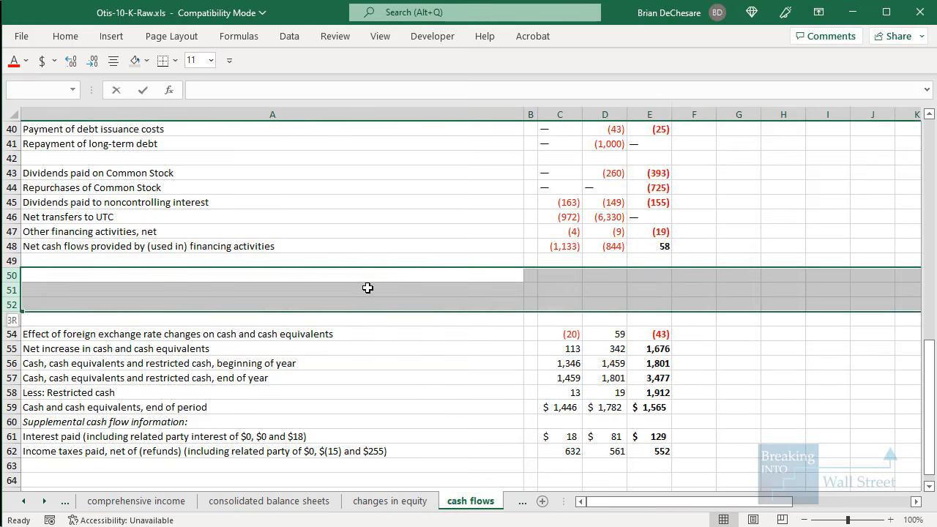
pyautogui.hotkey('ctrl', '-')
pyautogui.click(368, 288)
pyautogui.scroll(12, 373, 307)
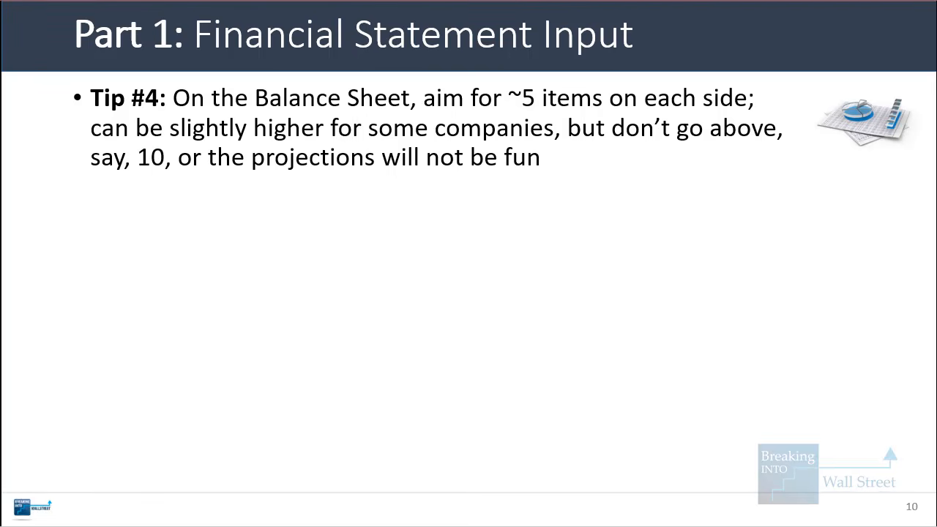
pyautogui.press('Right')
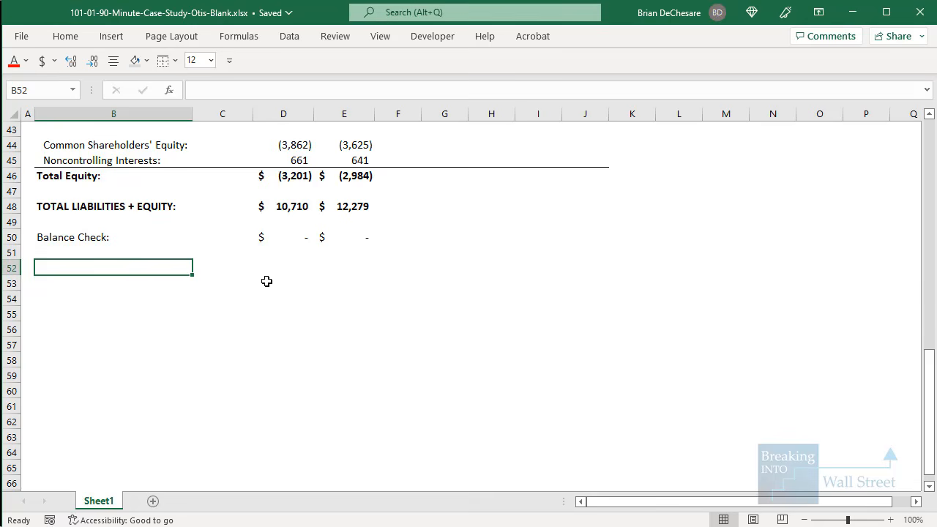
# In the Otis case study workbook, anchor the Balance Sheet year headers in C24:E24 as =$C$2, =$D$2 and =$E$2
pyautogui.scroll(10, 266, 281)
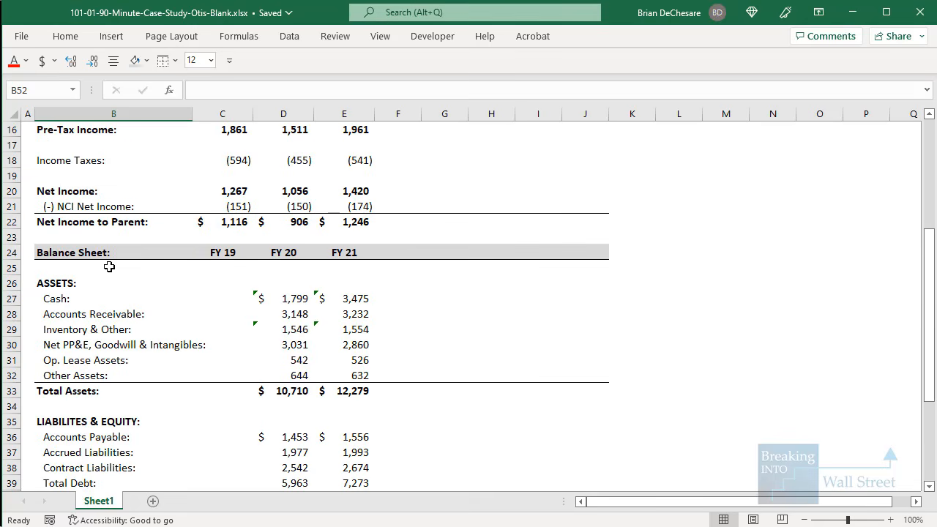
pyautogui.click(84, 252)
pyautogui.click(212, 250)
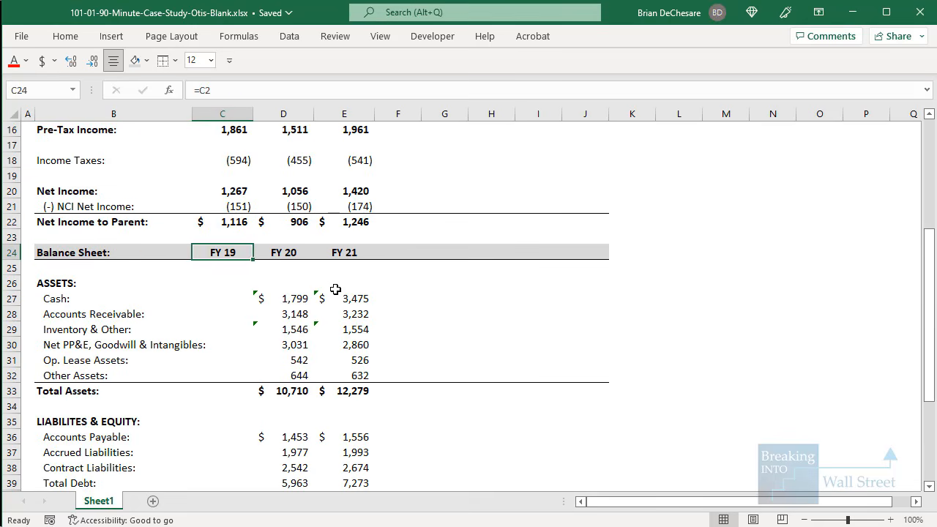
pyautogui.press('F2')
pyautogui.press('F4')
pyautogui.press('Return')
pyautogui.press('Right')
pyautogui.press('F2')
pyautogui.press('F4')
pyautogui.press('Return')
pyautogui.press('Right')
pyautogui.press('F2')
pyautogui.press('F4')
pyautogui.press('Return')
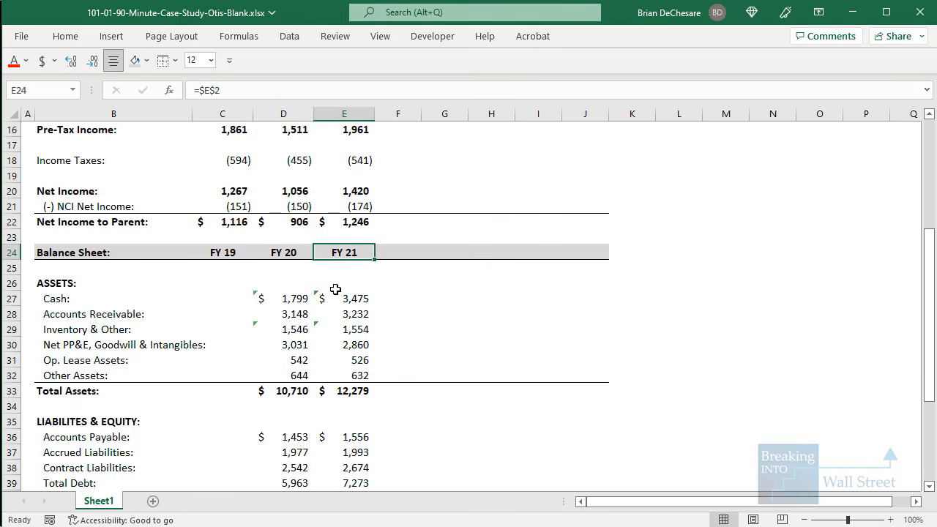
# Enter =EOMONTH(E2,12) in F2 as the first projected year header of the Income Statement
pyautogui.scroll(5, 315, 249)
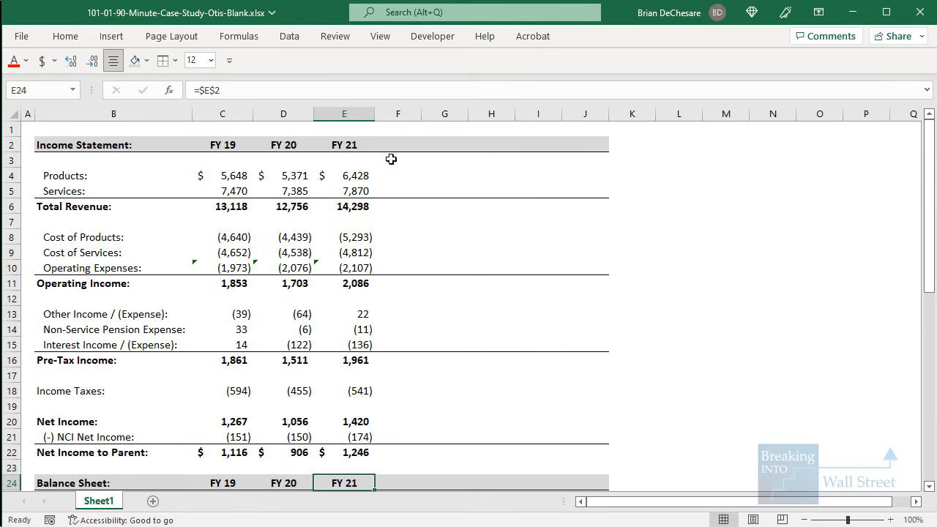
pyautogui.click(398, 150)
pyautogui.write('=EOMON')
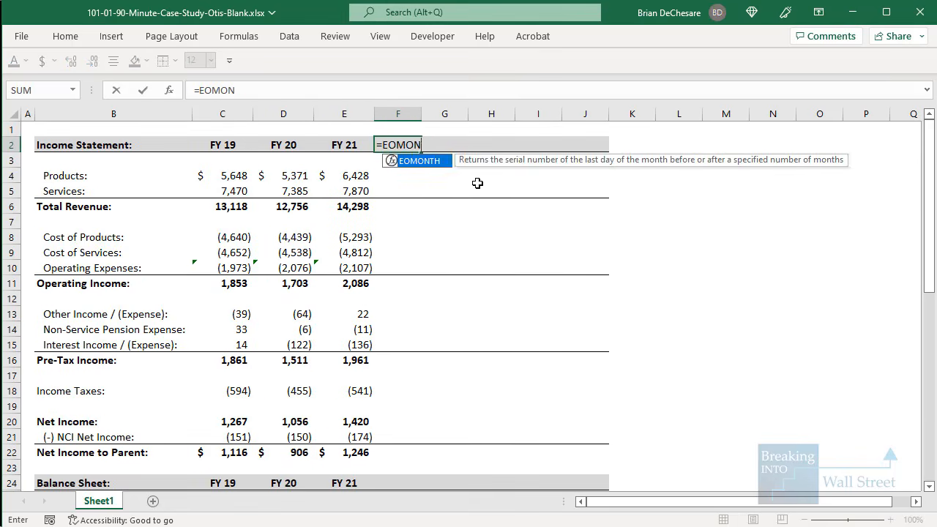
pyautogui.write('TH(E2,12)')
pyautogui.hotkey('ctrl', 'Return')
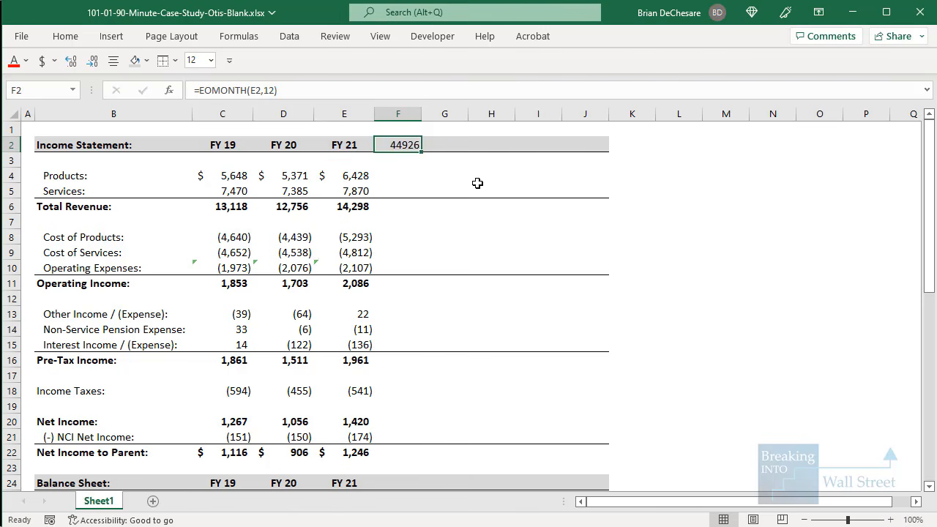
# Copy only the formatting of the FY 21 header in E2 onto F2
pyautogui.press('Left')
pyautogui.hotkey('ctrl', 'c')
pyautogui.press('Right')
pyautogui.hotkey('ctrl', 'alt', 'v')
pyautogui.press('t')
pyautogui.press('Return')
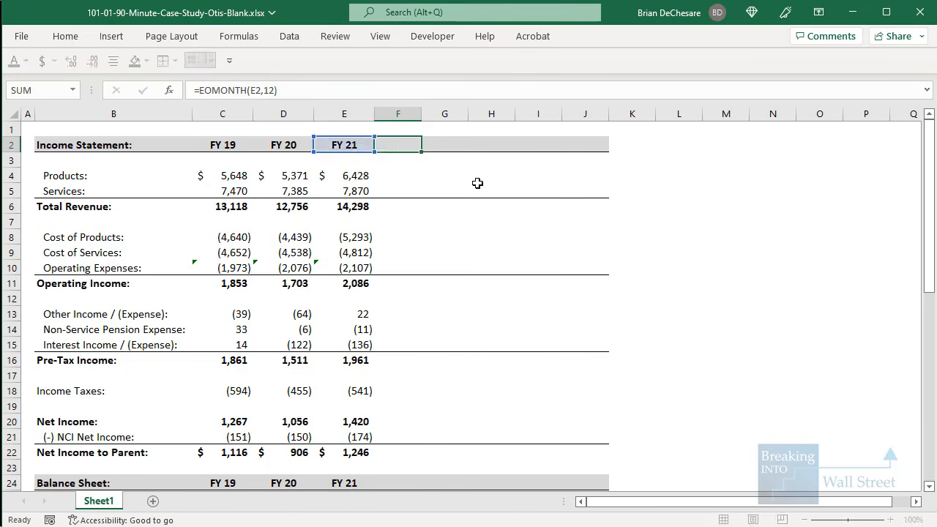
# Fill the F2 header formula across to J2 for the projected years through FY 26
pyautogui.hotkey('shift', 'Right')
pyautogui.hotkey('shift', 'Right')
pyautogui.hotkey('shift', 'Right')
pyautogui.hotkey('shift', 'Right')
pyautogui.hotkey('ctrl', 'r')
pyautogui.hotkey('shift', 'BackSpace')
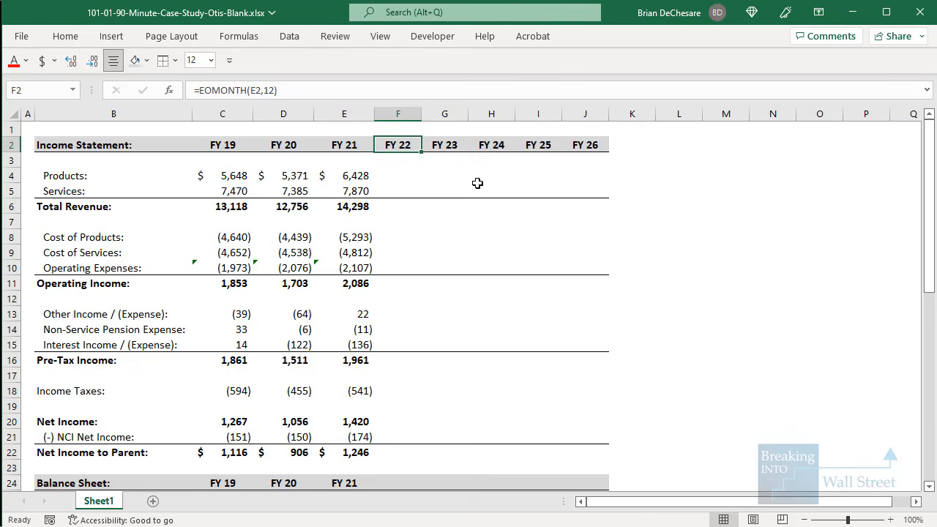
# Link the Balance Sheet header in F24 to F2 with =F2, and make it bold and centered
pyautogui.scroll(-2, 477, 183)
pyautogui.click(344, 268)
pyautogui.click(352, 390)
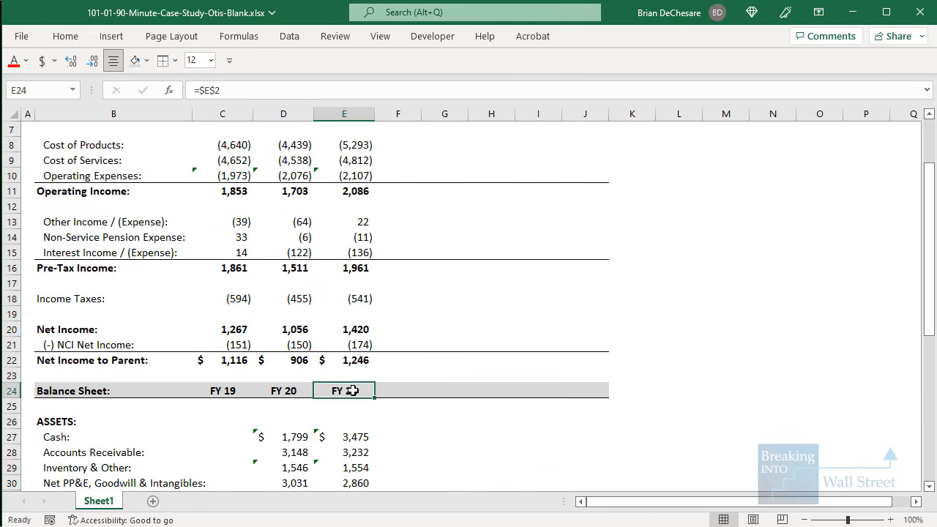
pyautogui.press('Right')
pyautogui.write('=')
pyautogui.scroll(2, 422, 305)
pyautogui.click(396, 144)
pyautogui.scroll(-2, 406, 159)
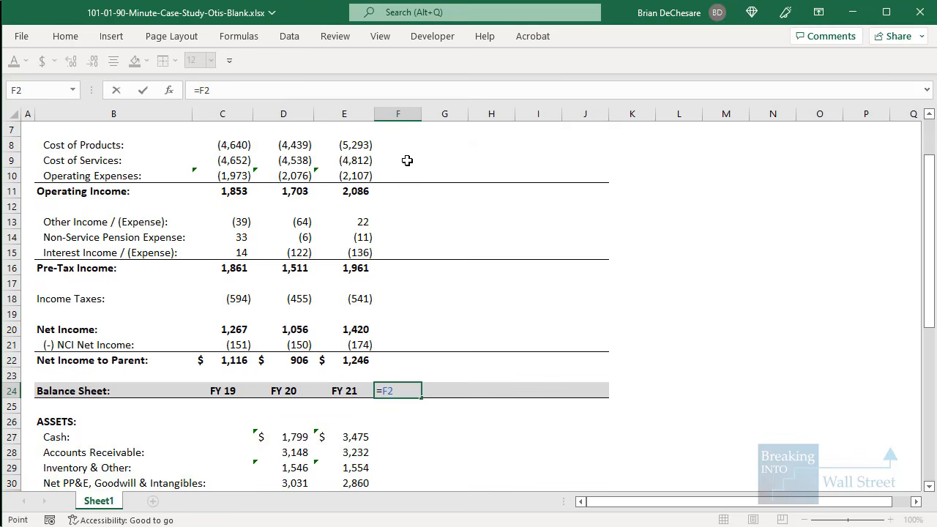
pyautogui.hotkey('ctrl', 'Return')
pyautogui.hotkey('ctrl', 'b')
pyautogui.press('alt')
pyautogui.press('5')
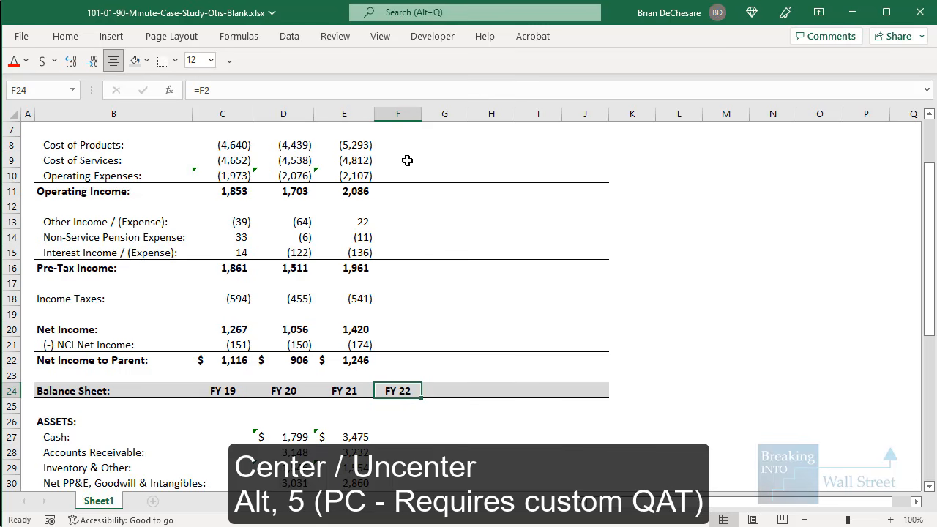
# Fill the F24 header link across to J24 for the remaining projected years
pyautogui.hotkey('shift', 'Right')
pyautogui.hotkey('shift', 'Right')
pyautogui.hotkey('shift', 'Right')
pyautogui.hotkey('shift', 'Right')
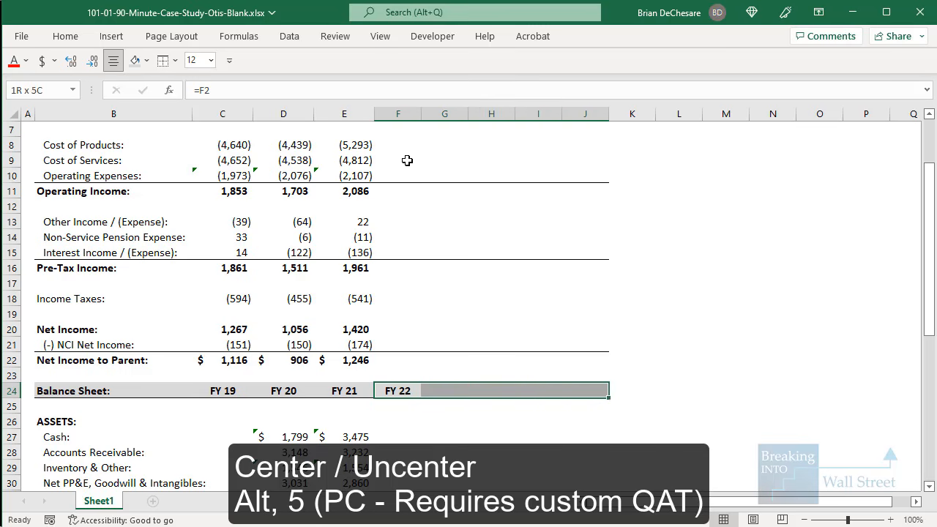
pyautogui.hotkey('ctrl', 'r')
pyautogui.hotkey('shift', 'Left')
pyautogui.hotkey('shift', 'Left')
pyautogui.hotkey('shift', 'Left')
pyautogui.hotkey('shift', 'Left')
# Anchor the projected Balance Sheet year headers in F24:J24 as absolute references to F2 through J2
pyautogui.press('F2')
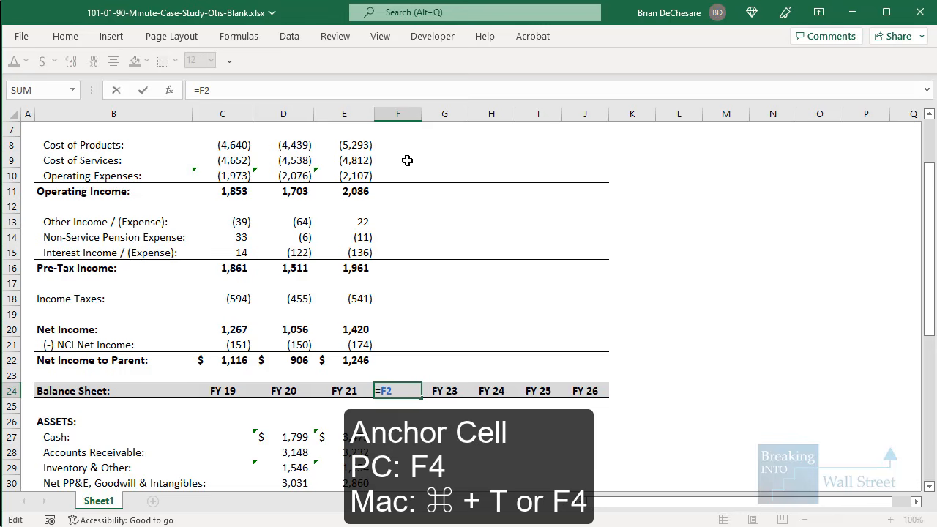
pyautogui.press('F4')
pyautogui.press('Return')
pyautogui.press('Right')
pyautogui.press('F2')
pyautogui.press('F4')
pyautogui.press('Return')
pyautogui.press('Right')
pyautogui.press('F2')
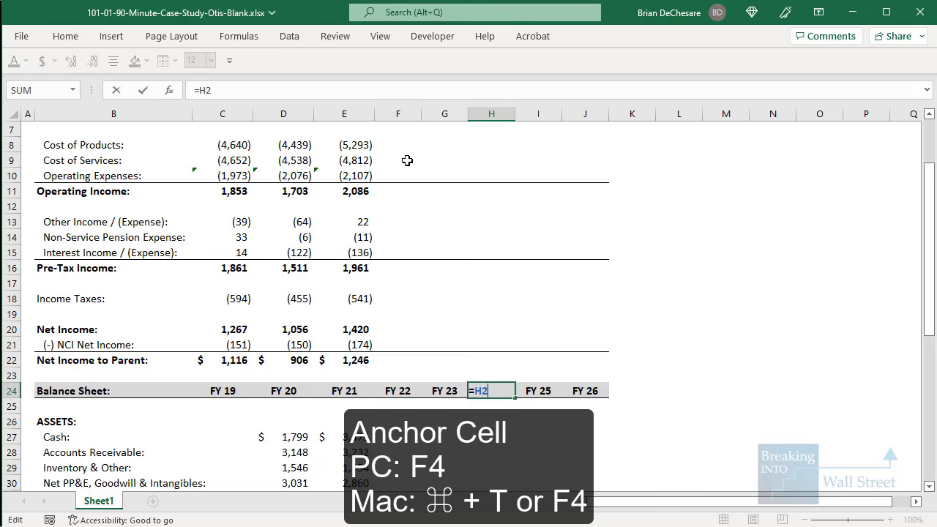
pyautogui.press('F4')
pyautogui.press('Return')
pyautogui.press('Right')
pyautogui.press('F2')
pyautogui.press('F4')
pyautogui.press('Return')
pyautogui.press('Right')
pyautogui.press('F2')
pyautogui.press('F4')
pyautogui.press('Return')
pyautogui.press('Left')
pyautogui.press('Left')
pyautogui.press('Left')
pyautogui.press('Left')
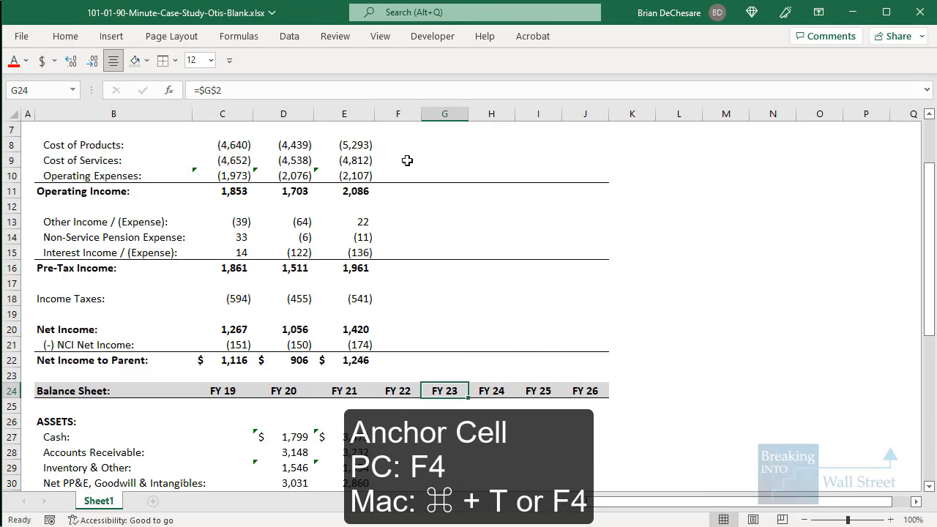
pyautogui.hotkey('ctrl', 'shift', 'Right')
pyautogui.hotkey('ctrl', 'c')
pyautogui.scroll(-9, 372, 251)
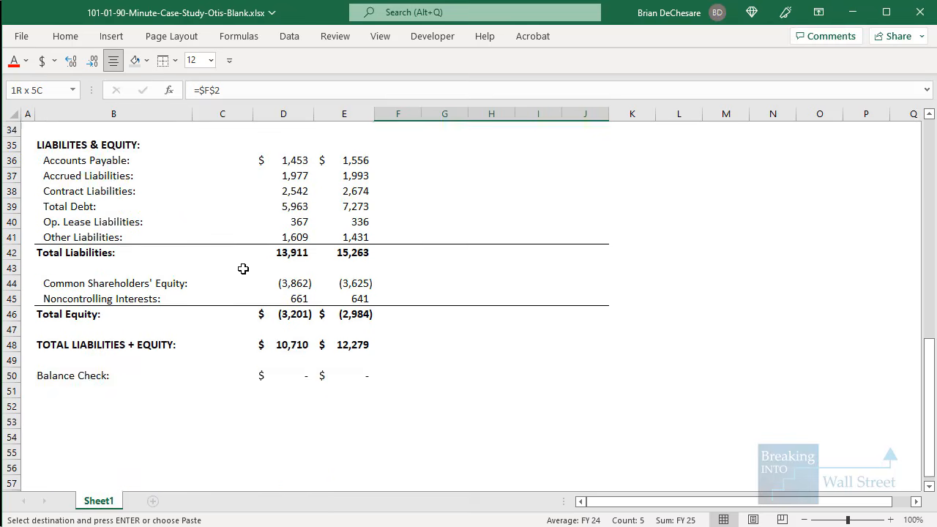
# Copy the Balance Sheet header row with its fiscal year labels from B24:J24 to row 52, starting at B52
pyautogui.scroll(3, 89, 179)
pyautogui.scroll(3, 89, 180)
pyautogui.moveTo(48, 253); pyautogui.dragTo(578, 264)
pyautogui.hotkey('ctrl', 'c')
pyautogui.scroll(-9, 183, 306)
pyautogui.click(75, 265)
pyautogui.hotkey('ctrl', 'v')
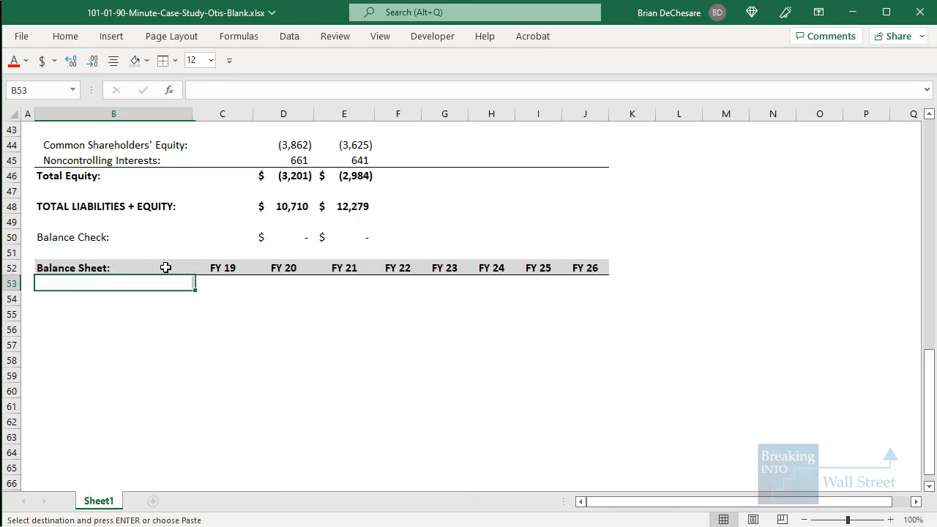
pyautogui.press('Escape')
# Retitle the copied header in B52 as "Cash Flow Statement:"
pyautogui.write('Cash Flow Statement:')
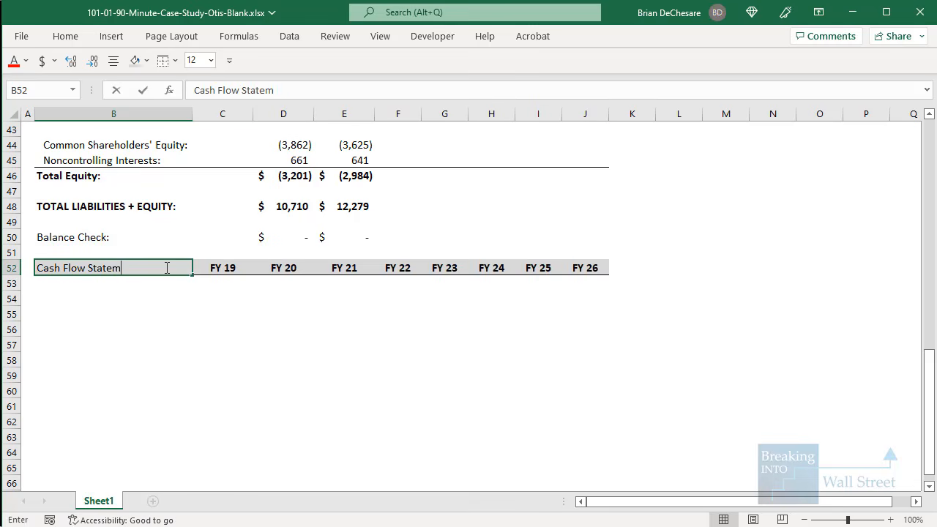
pyautogui.hotkey('ctrl', 'Return')
pyautogui.press('Down')
pyautogui.press('Down')
pyautogui.press('Up')
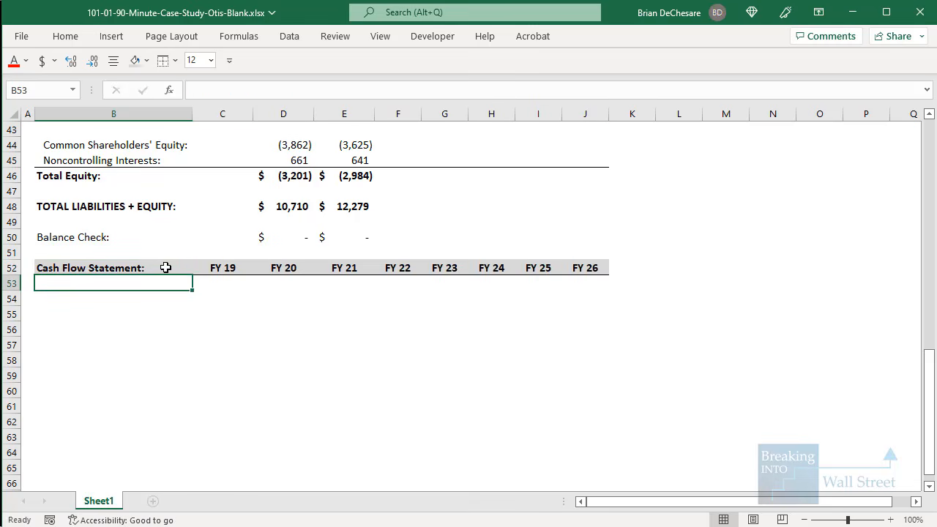
# Enter the section heading "Cash Flow from Operations:" in B53
pyautogui.write('Cash Flow from Operations:')
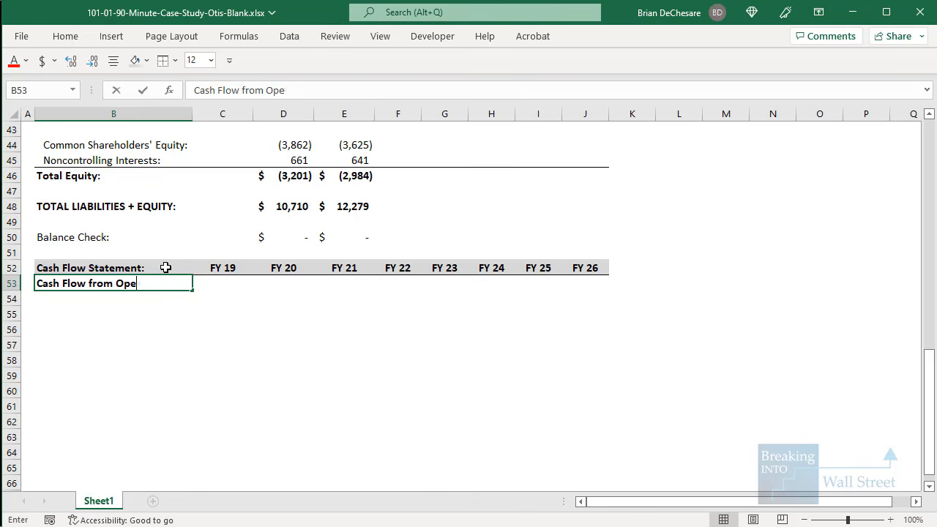
pyautogui.press('Return')
pyautogui.scroll(-1, 180, 264)
pyautogui.scroll(-2, 180, 264)
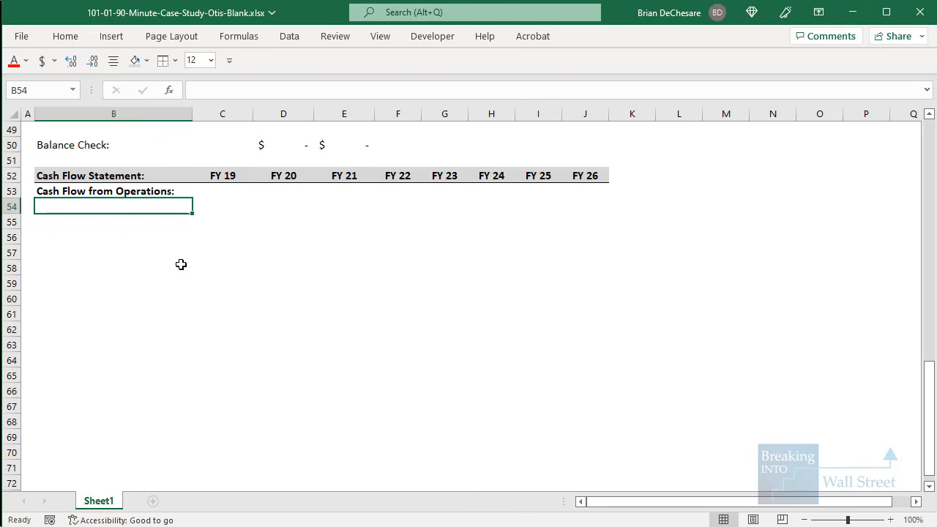
# Add the line item "Net Income to Parent:" in B54, checking it against the Income Statement, and format it bold and indented one level
pyautogui.write('Net Income to Parent:')
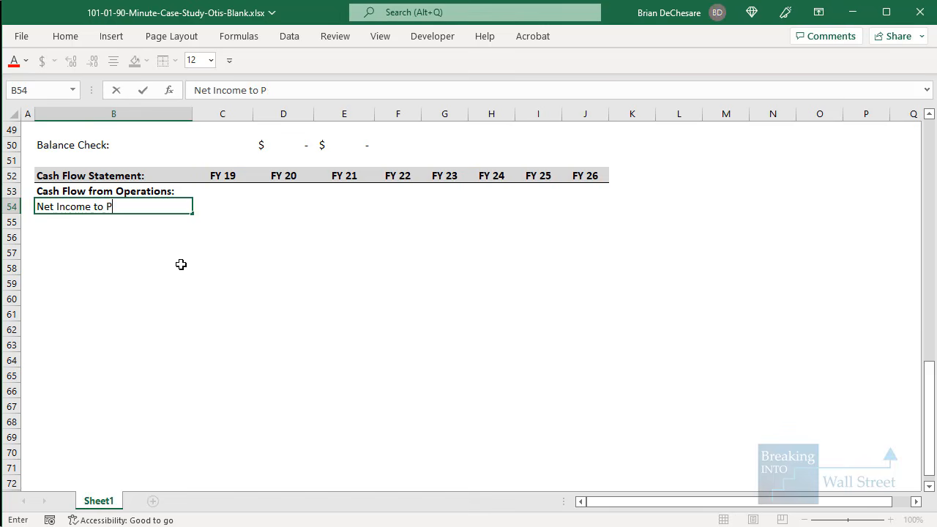
pyautogui.hotkey('ctrl', 'Return')
pyautogui.scroll(12, 181, 264)
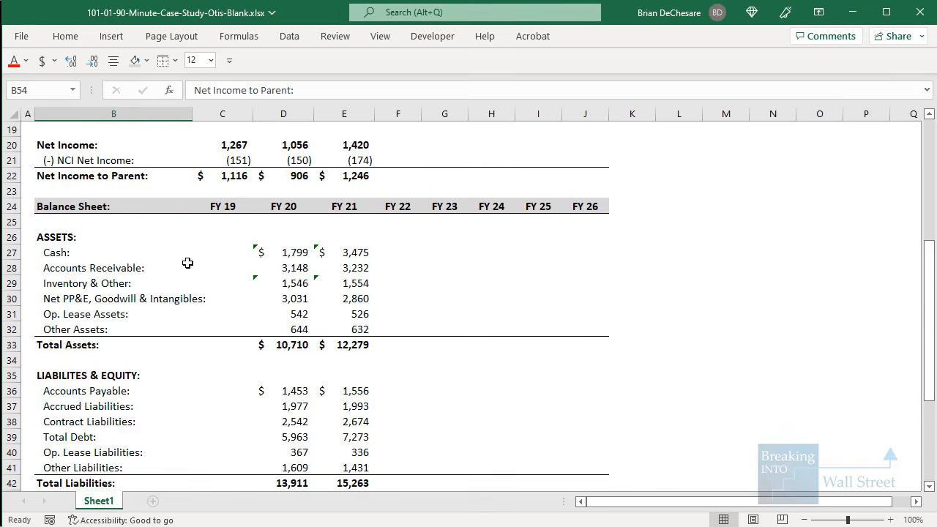
pyautogui.moveTo(44, 239); pyautogui.dragTo(396, 285)
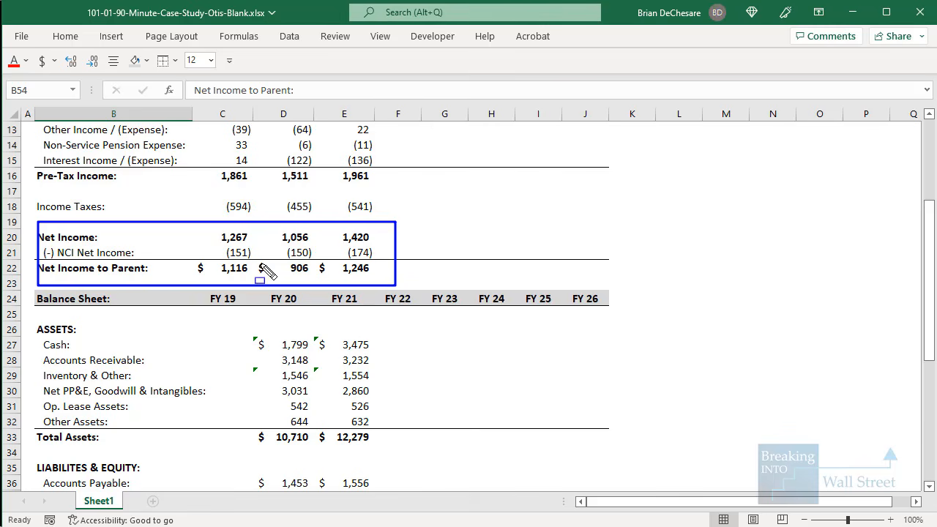
pyautogui.press('Escape')
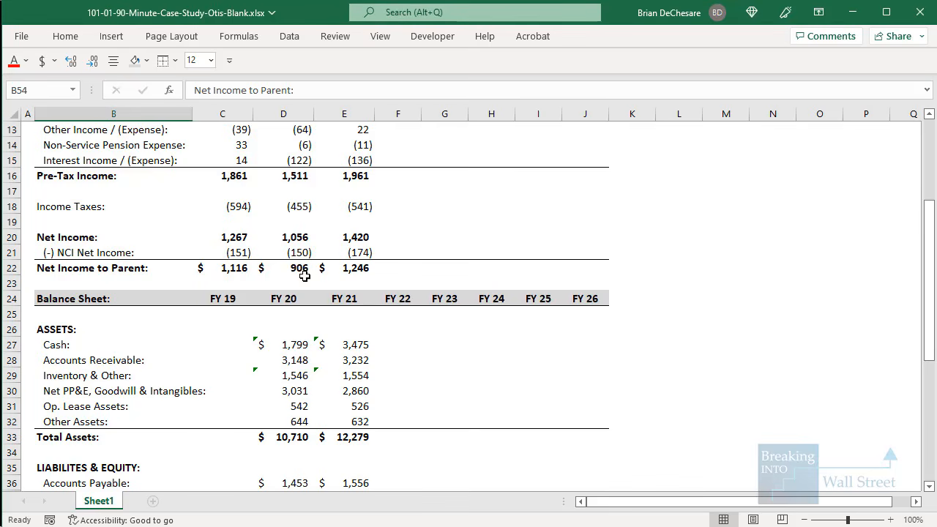
pyautogui.scroll(-6, 277, 322)
pyautogui.scroll(-4, 277, 322)
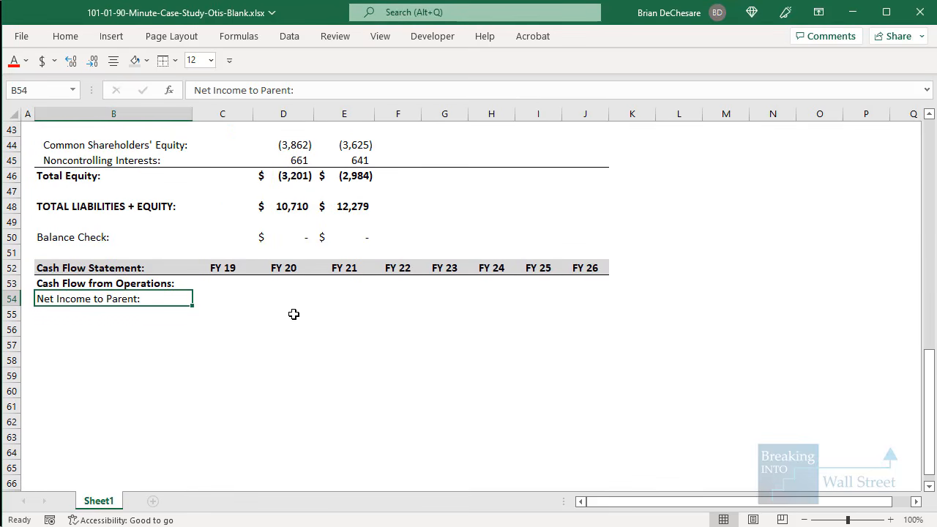
pyautogui.hotkey('ctrl', 'b')
pyautogui.hotkey('alt', 'h')
pyautogui.press('6')
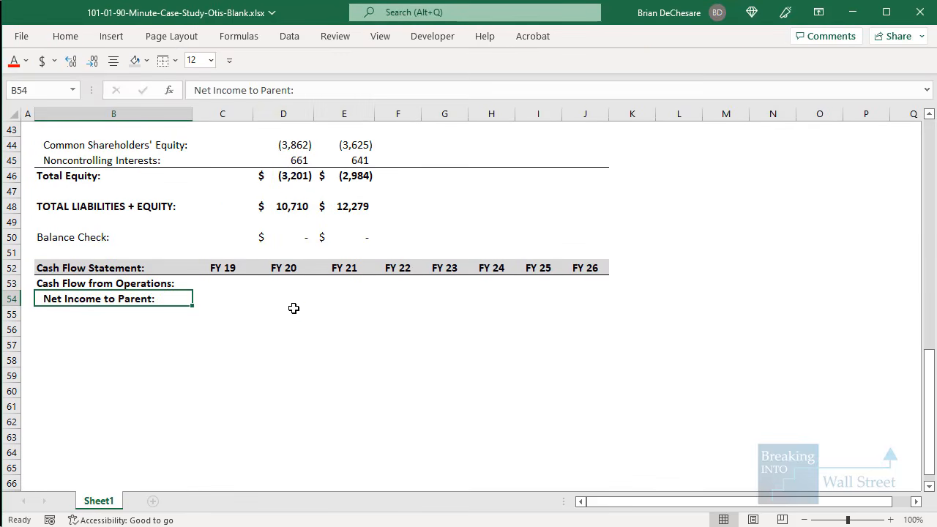
# Add the line item "(+/-) Reversal of NCI Net Income:" in B55, indented two levels
pyautogui.press('Down')
pyautogui.write('(')
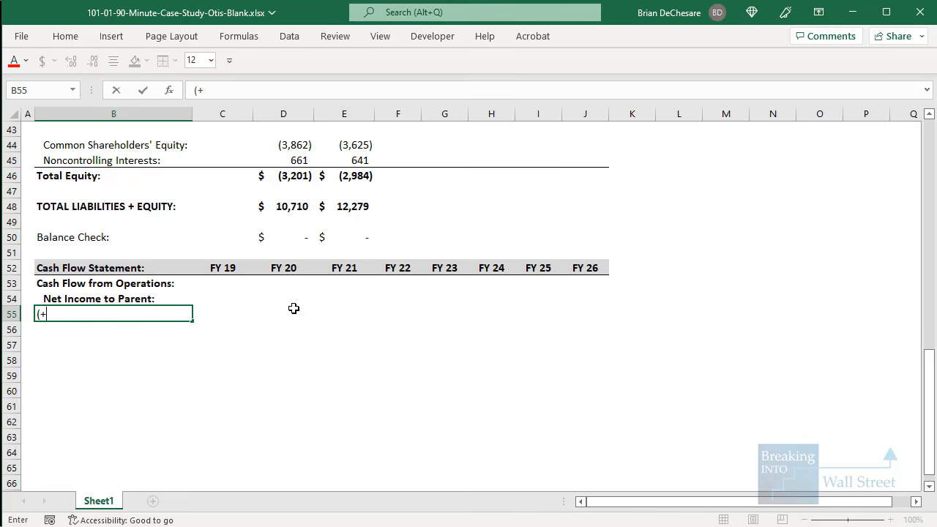
pyautogui.write('+/_)')
pyautogui.press('BackSpace')
pyautogui.write(') Reversal of NCI Ne')
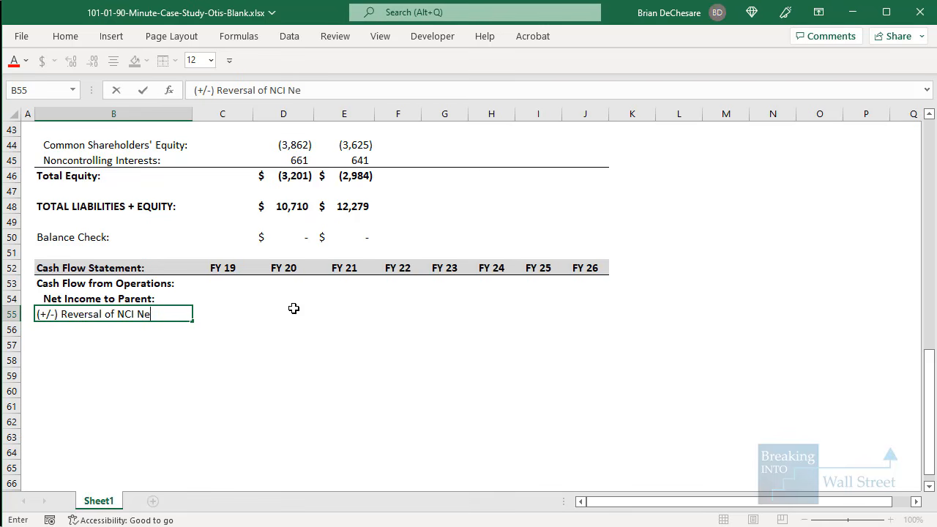
pyautogui.write('t Income:')
pyautogui.hotkey('ctrl', 'Return')
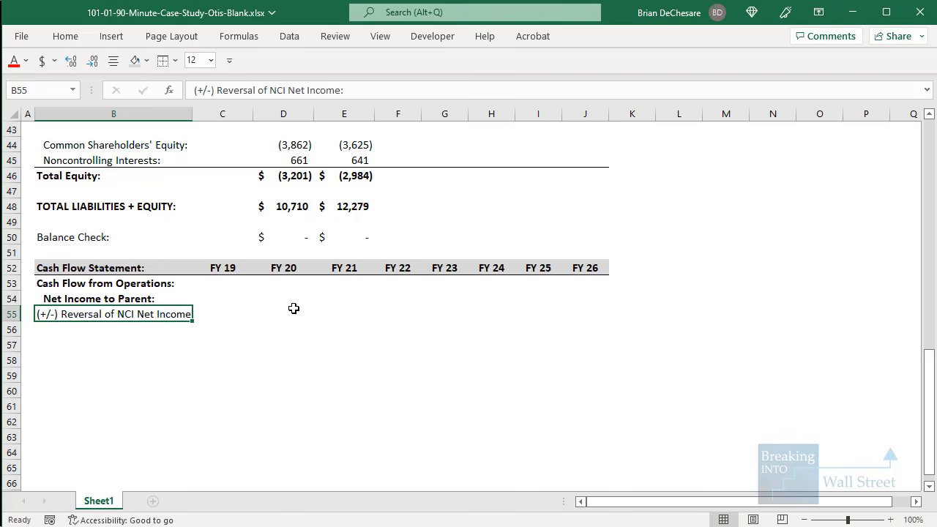
pyautogui.hotkey('alt', 'h')
pyautogui.press('6')
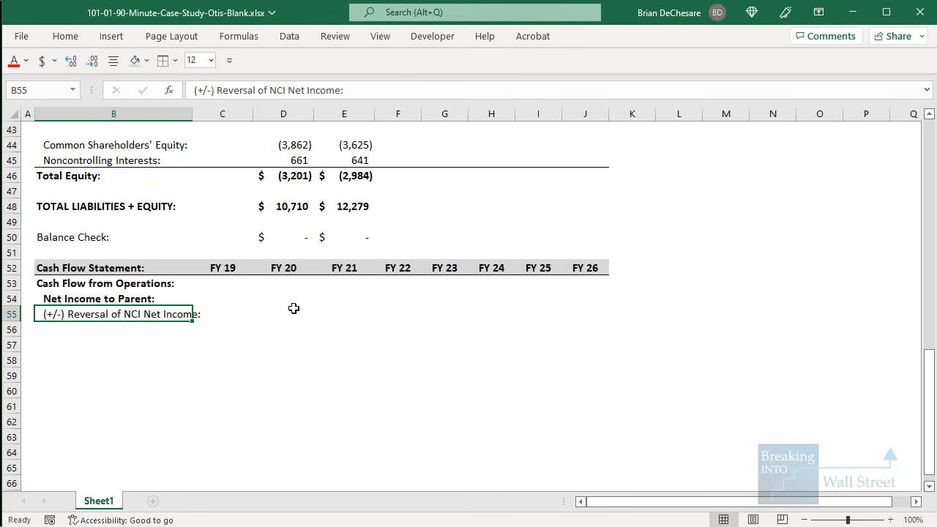
pyautogui.hotkey('alt', 'h')
pyautogui.press('6')
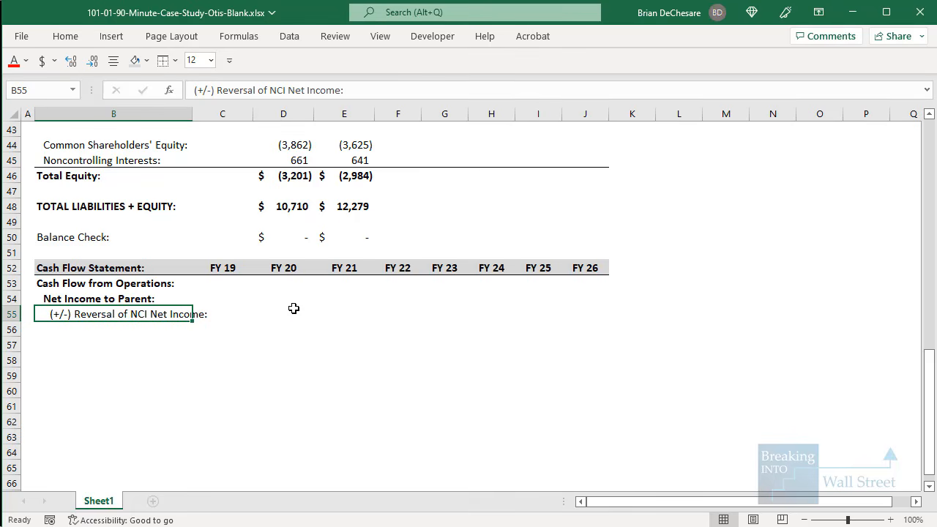
pyautogui.hotkey('alt', 'h')
pyautogui.press('6')
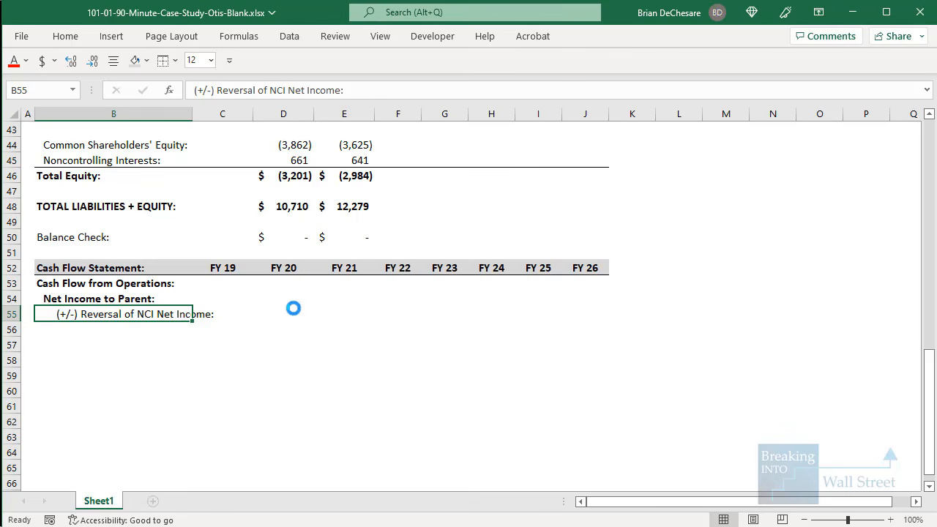
pyautogui.hotkey('ctrl', 'z')
# Autofit column B to the width of the NCI reversal label in B55
pyautogui.hotkey('alt', 'h')
pyautogui.press('o')
pyautogui.press('i')
pyautogui.press('Down')
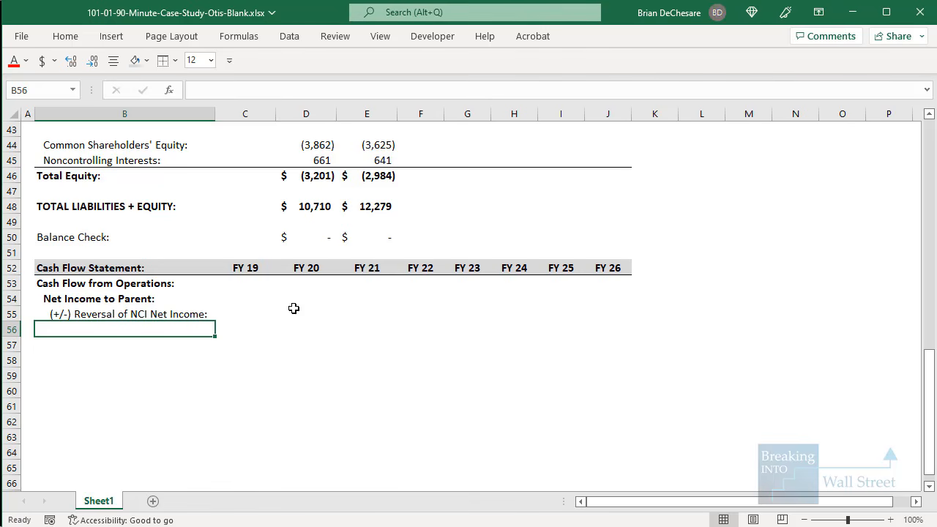
# Add the line item "(+) D&A:" in B56, indented two levels
pyautogui.write('(')
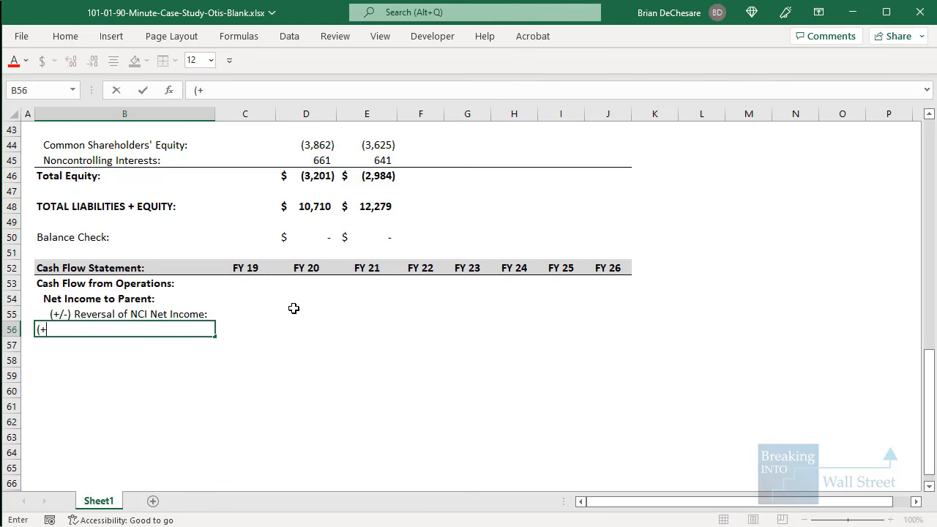
pyautogui.write('+) D&A:')
pyautogui.hotkey('alt', 'h')
pyautogui.press('6')
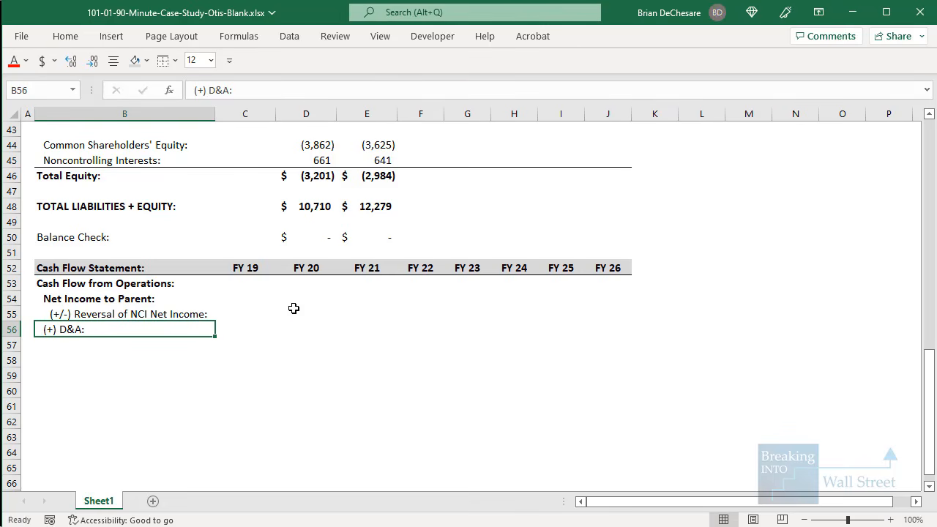
pyautogui.hotkey('alt', 'h')
pyautogui.press('6')
pyautogui.press('Return')
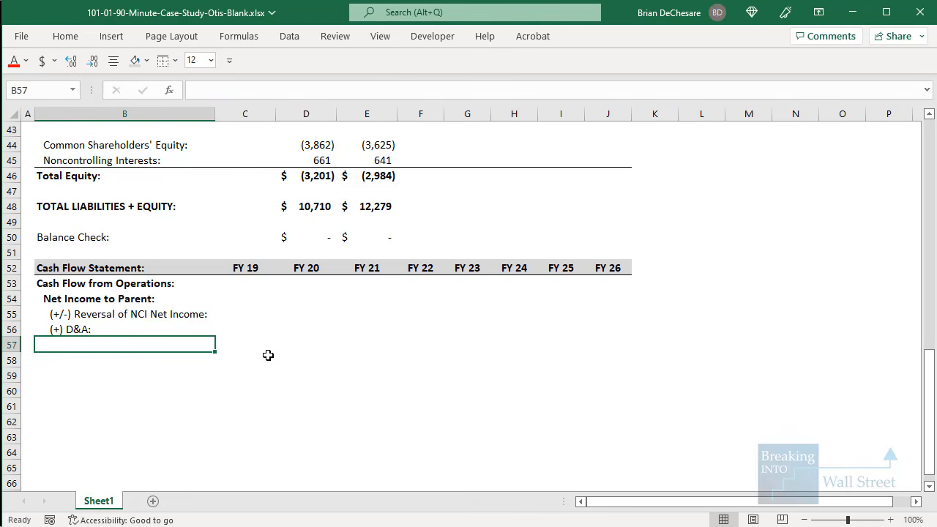
# Add the line item "(+/-) Pensions/Other Items:" in B57, indented two levels
pyautogui.write('(')
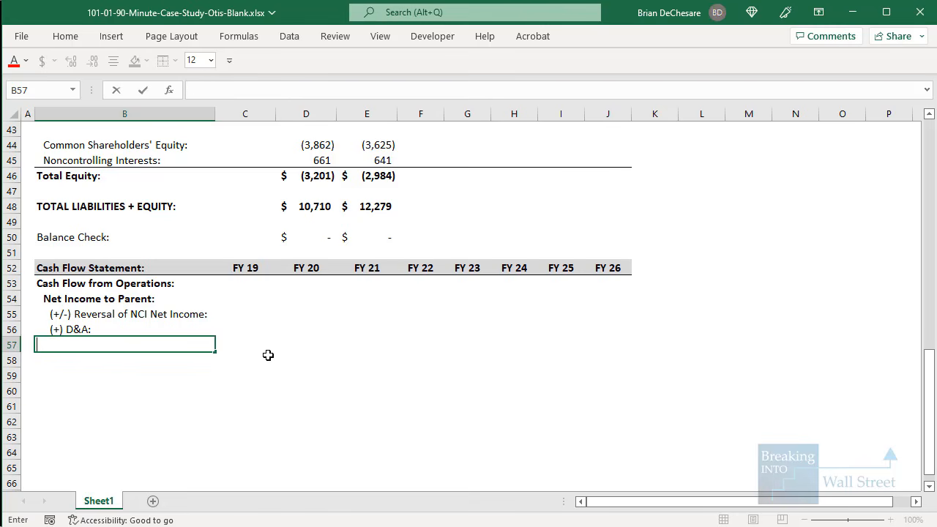
pyautogui.write('ensions/Oth')
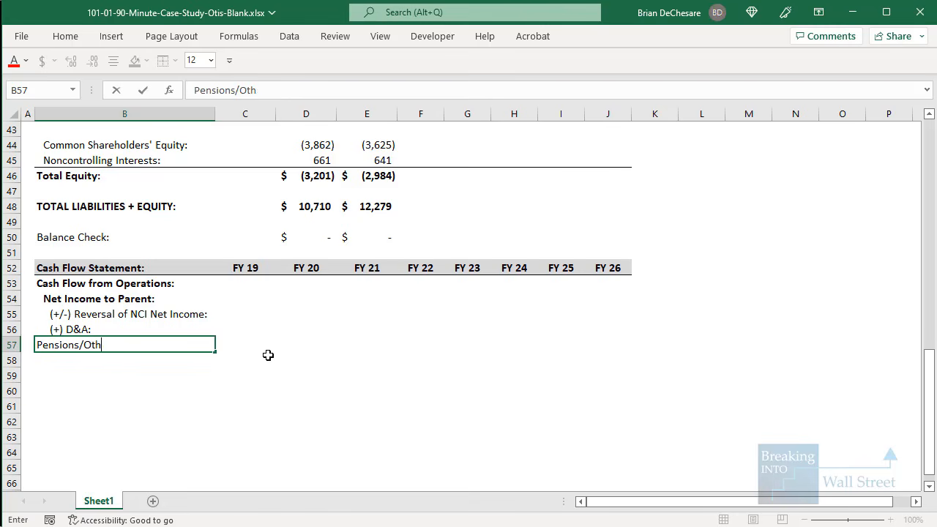
pyautogui.write('er Items:')
pyautogui.hotkey('ctrl', 'Return')
pyautogui.hotkey('alt', 'h')
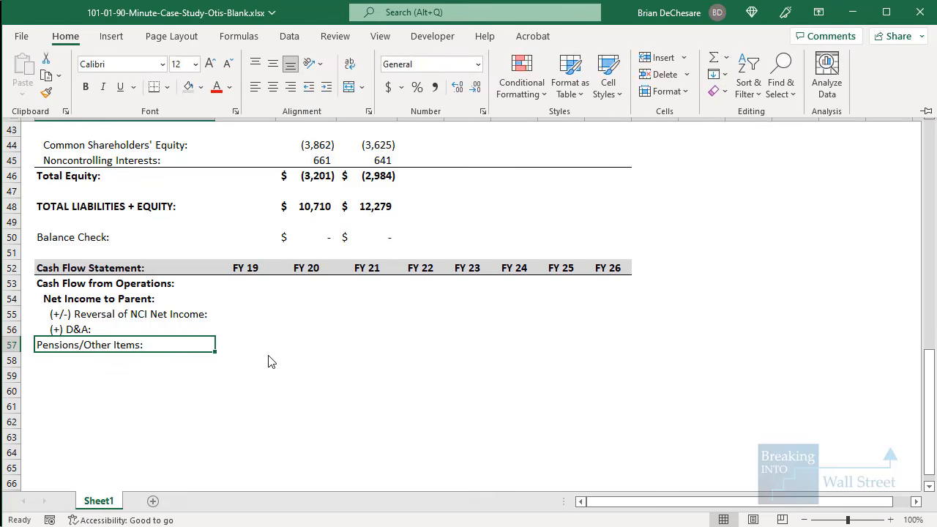
pyautogui.press('6')
pyautogui.hotkey('alt', 'h')
pyautogui.press('6')
pyautogui.press('F2')
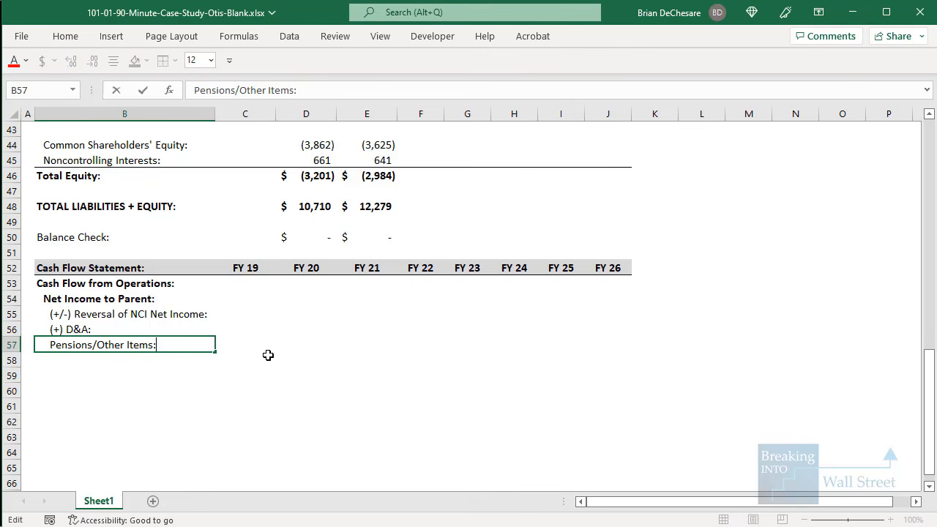
pyautogui.write('(+/-)')
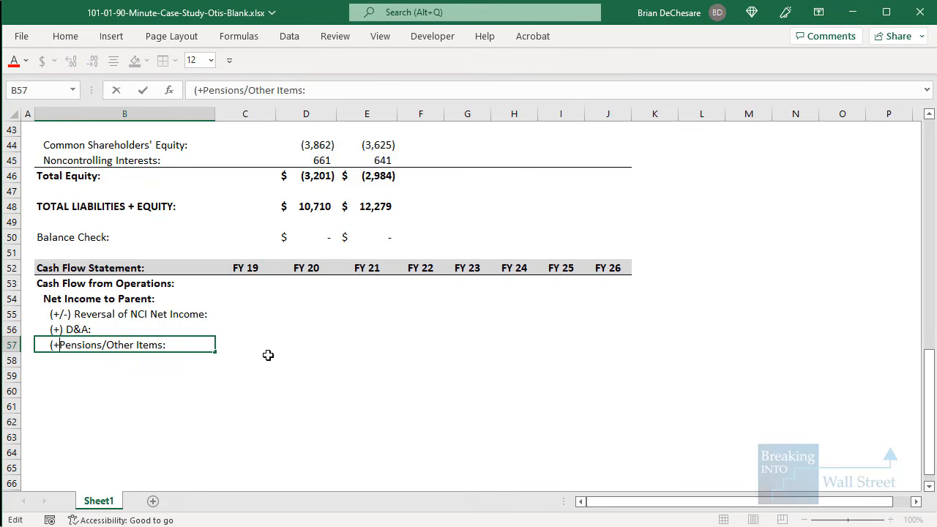
pyautogui.press('Return')
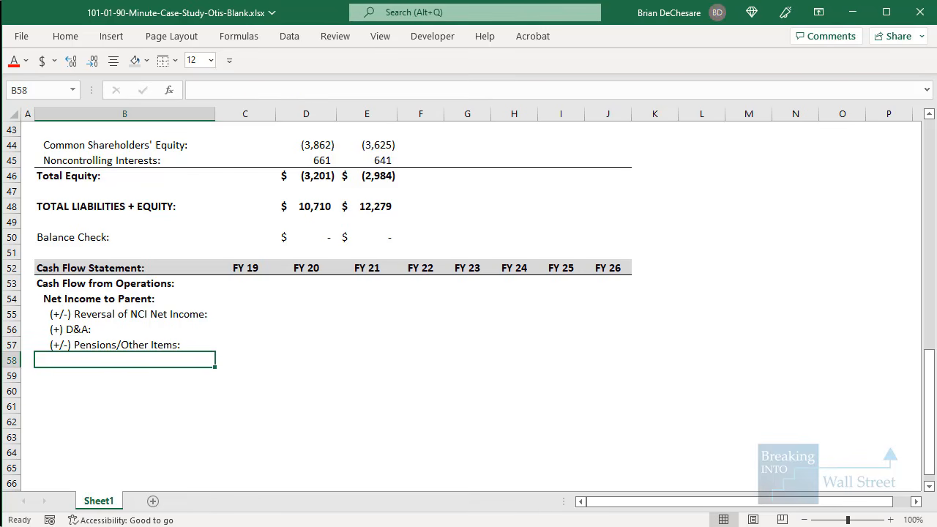
# Switch to the Otis-10-K-Raw.xls workbook and examine the working capital changes in rows 16 to 20 of the cash flows sheet
pyautogui.hotkey('alt', 'Tab')
pyautogui.click(385, 320)
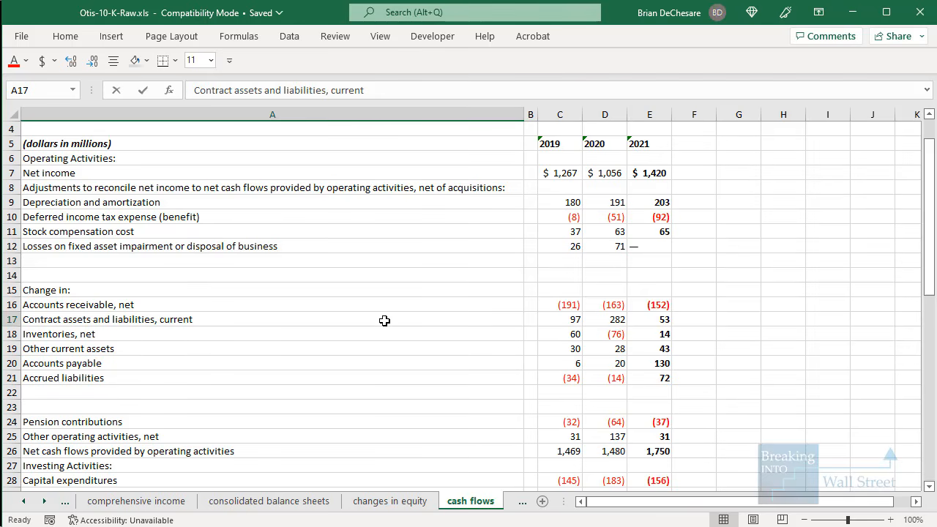
pyautogui.moveTo(176, 304); pyautogui.dragTo(651, 361)
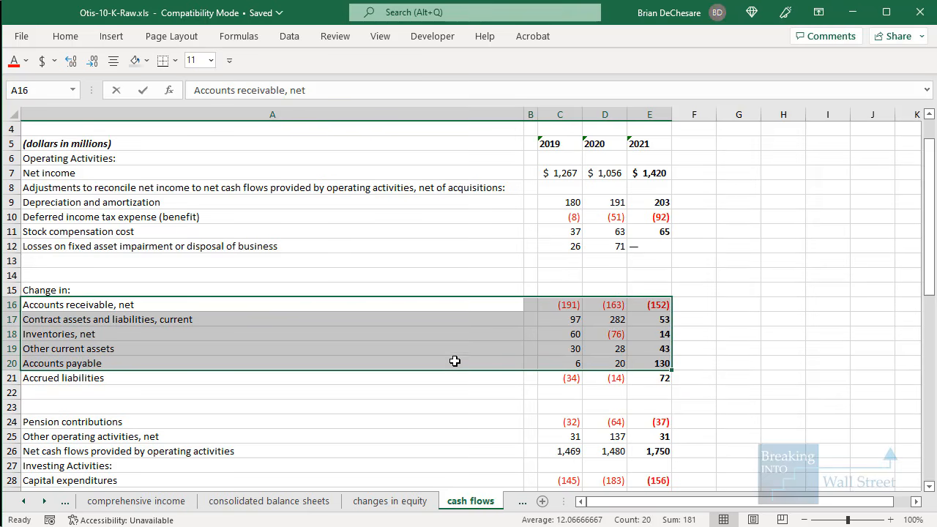
pyautogui.hotkey('alt', 'Tab')
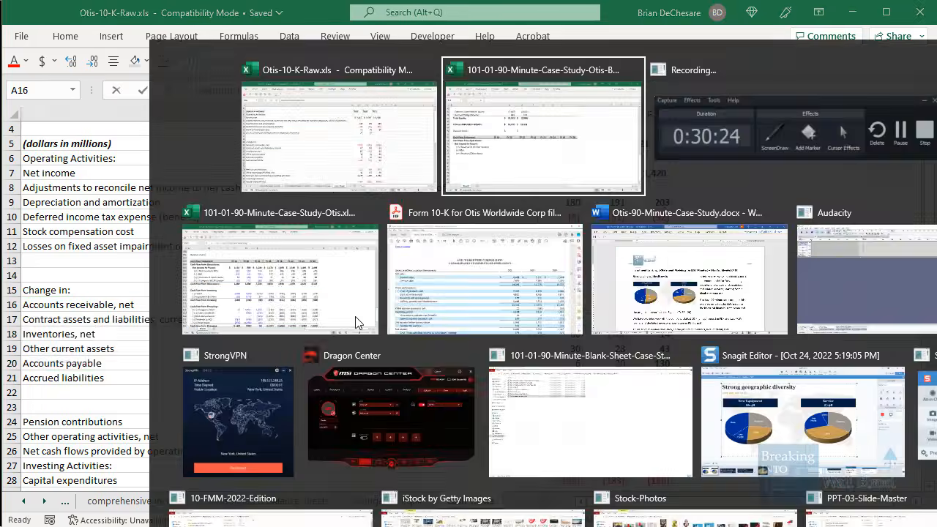
# In the case study workbook, add the line item "(+/-) Change in WC & Leases:" in B58, indented two levels
pyautogui.write('(')
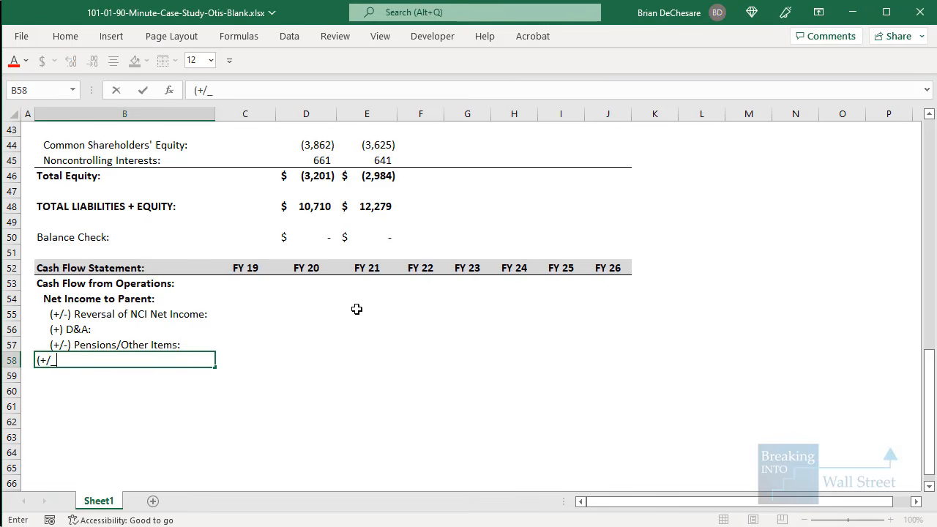
pyautogui.write('+/-) Change in')
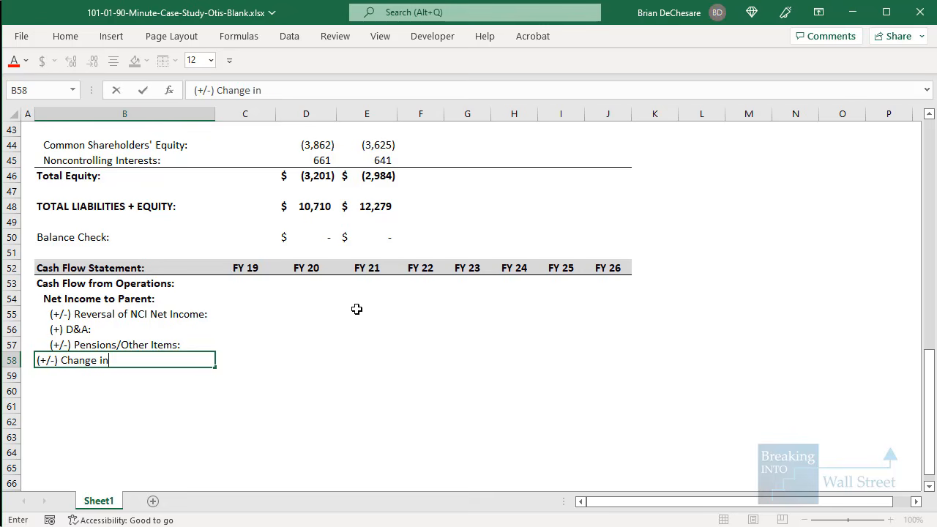
pyautogui.write(' WC & Leases:')
pyautogui.hotkey('ctrl', 'Return')
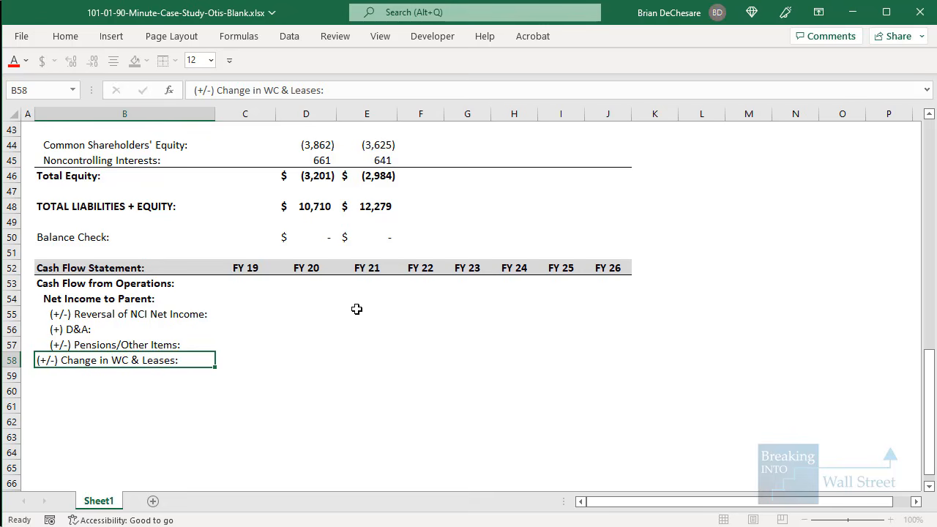
pyautogui.hotkey('alt', 'h')
pyautogui.press('6')
pyautogui.hotkey('alt', 'h')
pyautogui.press('6')
pyautogui.press('Down')
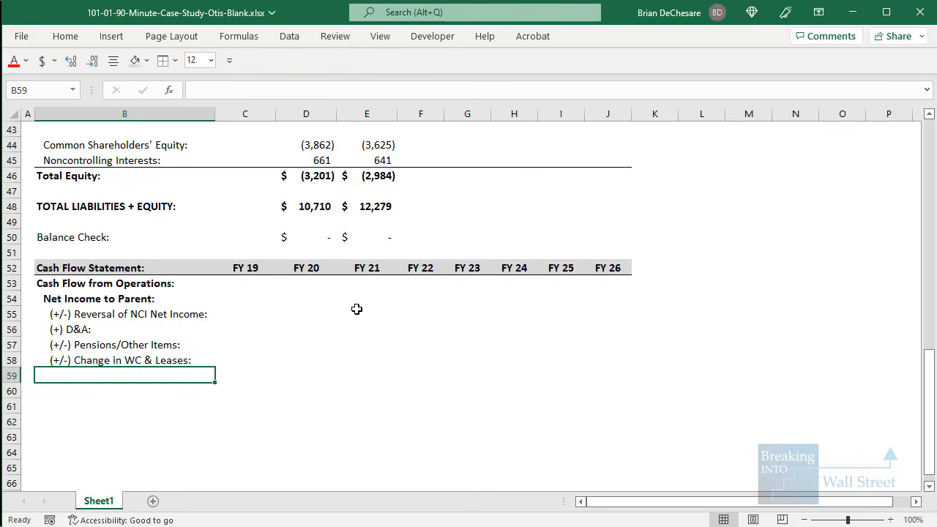
# Add the total label "Cash Flow from Operations:" in B59 and apply a top border across B59:J59
pyautogui.write('Cash Flow')
pyautogui.hotkey('ctrl', 'Return')
pyautogui.hotkey('shift', 'Right')
pyautogui.hotkey('shift', 'Right')
pyautogui.hotkey('shift', 'Right')
pyautogui.hotkey('shift', 'Right')
pyautogui.hotkey('shift', 'Right')
pyautogui.hotkey('shift', 'Right')
pyautogui.hotkey('shift', 'Right')
pyautogui.hotkey('shift', 'Right')
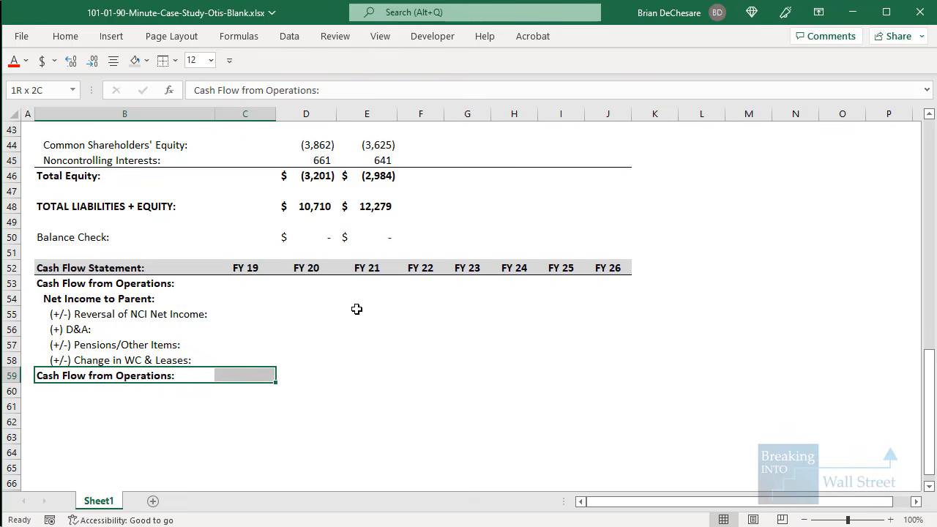
pyautogui.hotkey('alt', 'h')
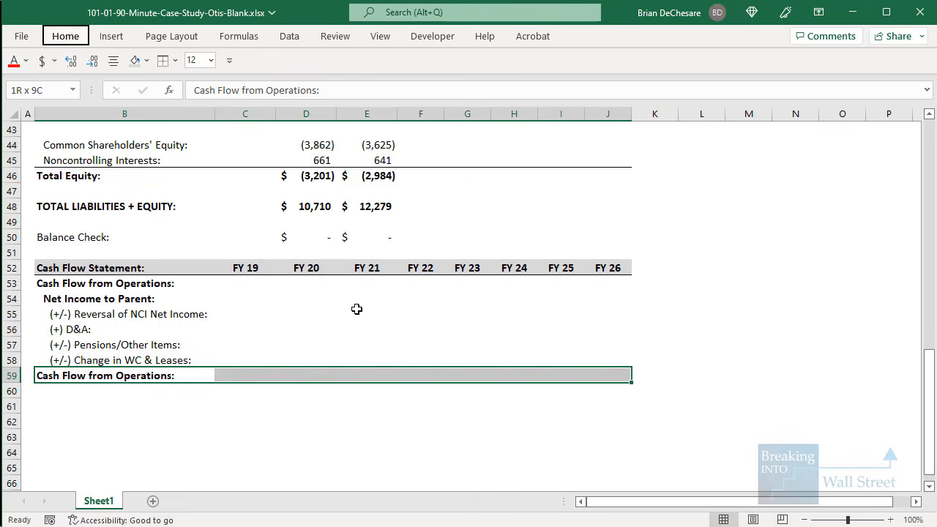
pyautogui.press('b')
pyautogui.press('p')
pyautogui.hotkey('shift', 'Left')
pyautogui.hotkey('shift', 'Left')
pyautogui.hotkey('shift', 'Left')
pyautogui.hotkey('shift', 'Left')
pyautogui.hotkey('shift', 'Left')
pyautogui.hotkey('shift', 'Left')
pyautogui.hotkey('shift', 'Left')
pyautogui.hotkey('shift', 'Left')
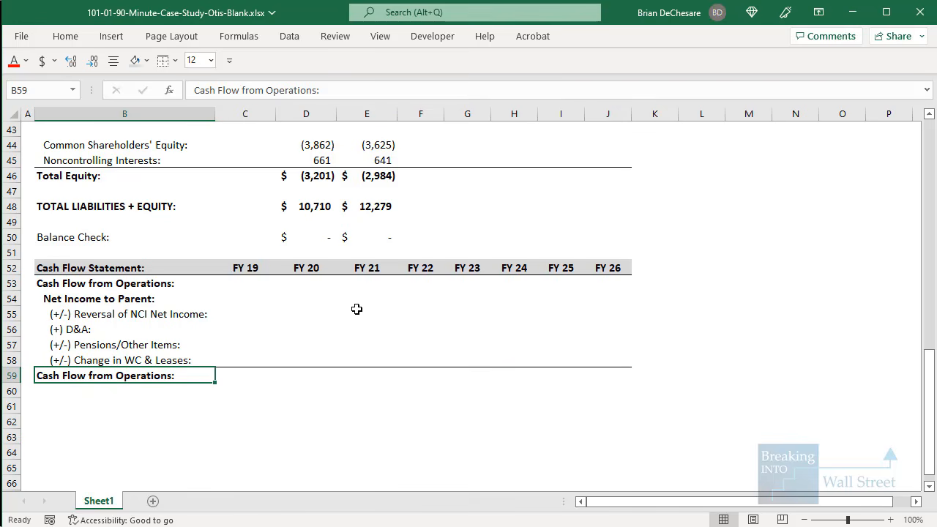
# Add the section header "Cash Flow from Investing:" in B61
pyautogui.scroll(-1, 248, 323)
pyautogui.press('Down')
pyautogui.press('Down')
pyautogui.scroll(-1, 256, 320)
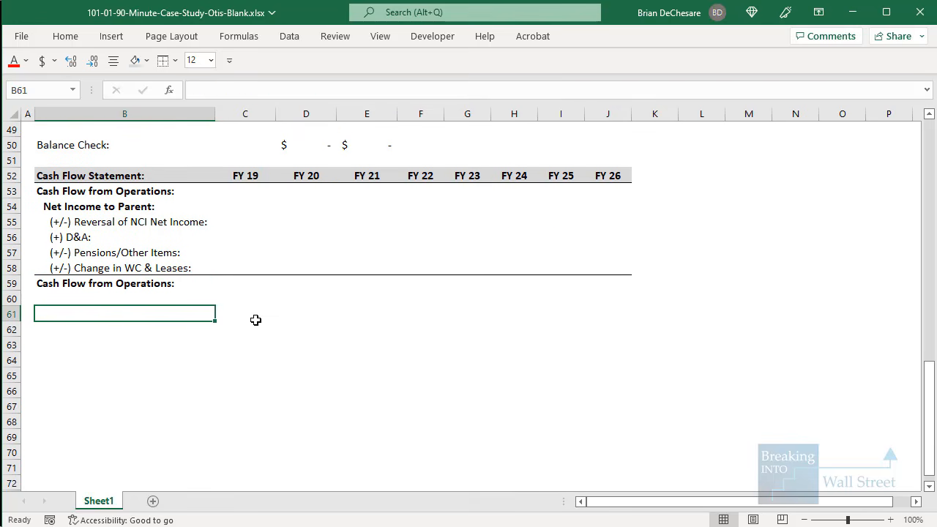
pyautogui.write('Cash fFlow')
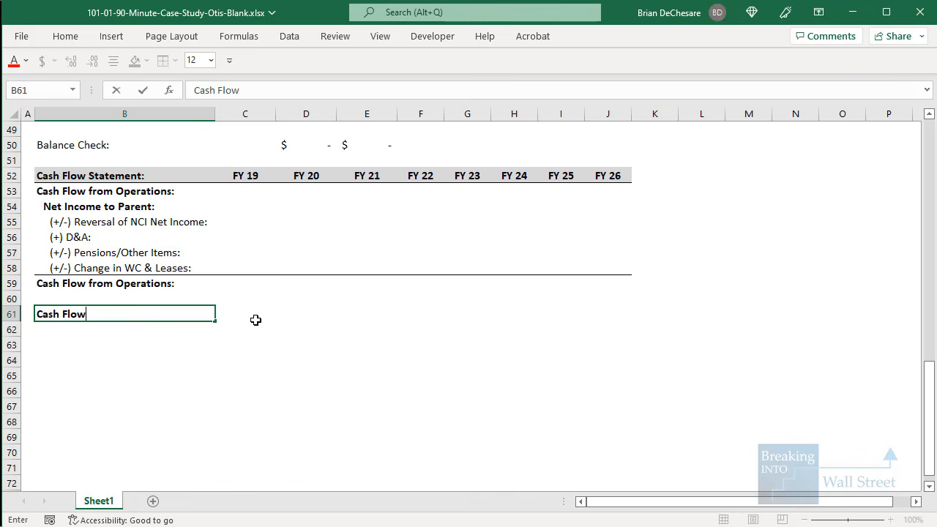
pyautogui.write(' from Investing:')
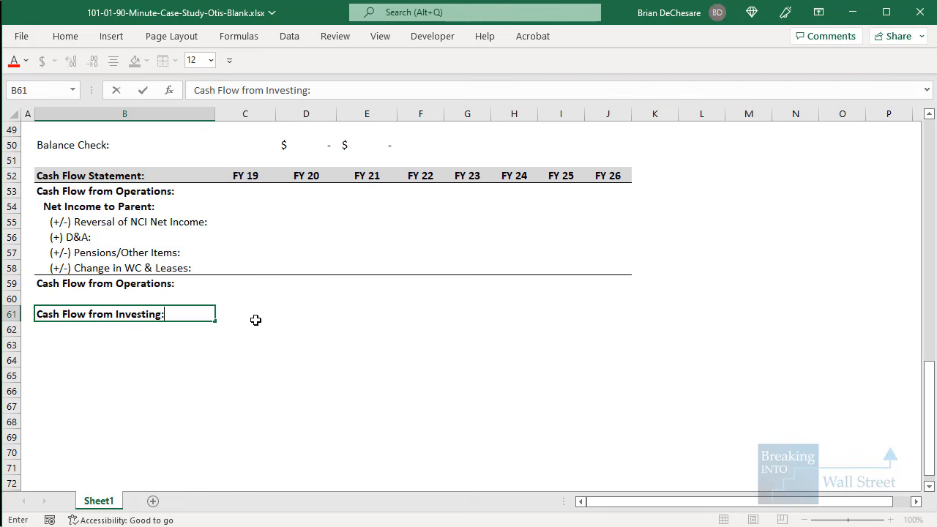
pyautogui.press('Return')
# Add the line items "(-) CapEx:" in B62 and "(-) Acquisitions & Other:" in B63, both indented one level
pyautogui.write('(-) ')
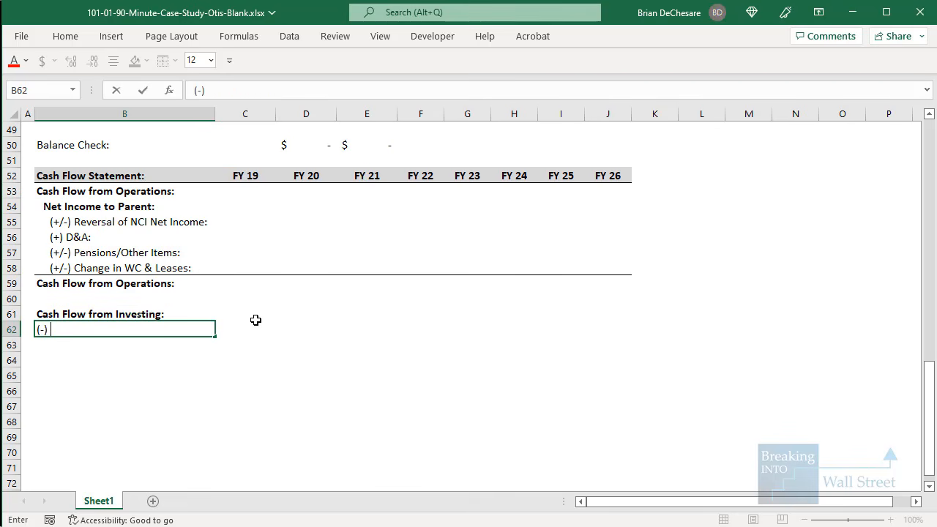
pyautogui.write('CapEx:')
pyautogui.press('Return')
pyautogui.write('(')
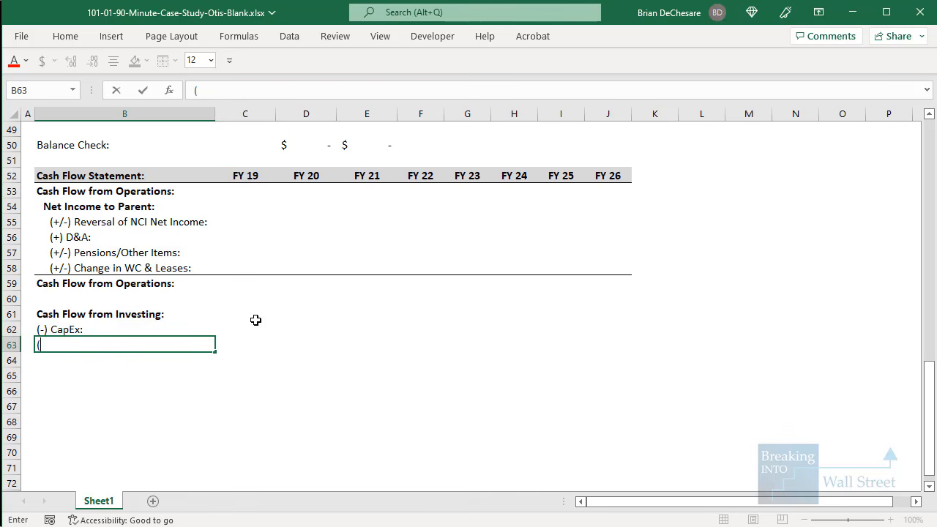
pyautogui.write('-) Acquisit')
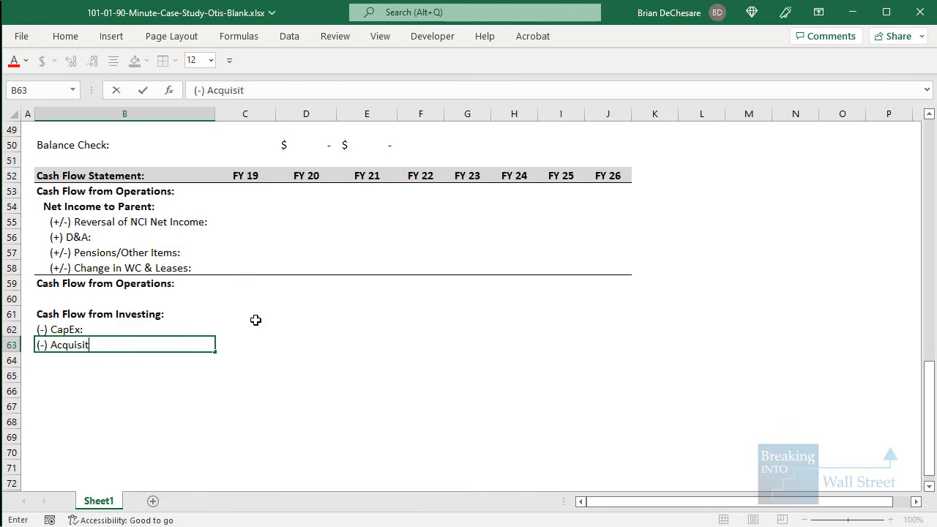
pyautogui.write('ions & Other:')
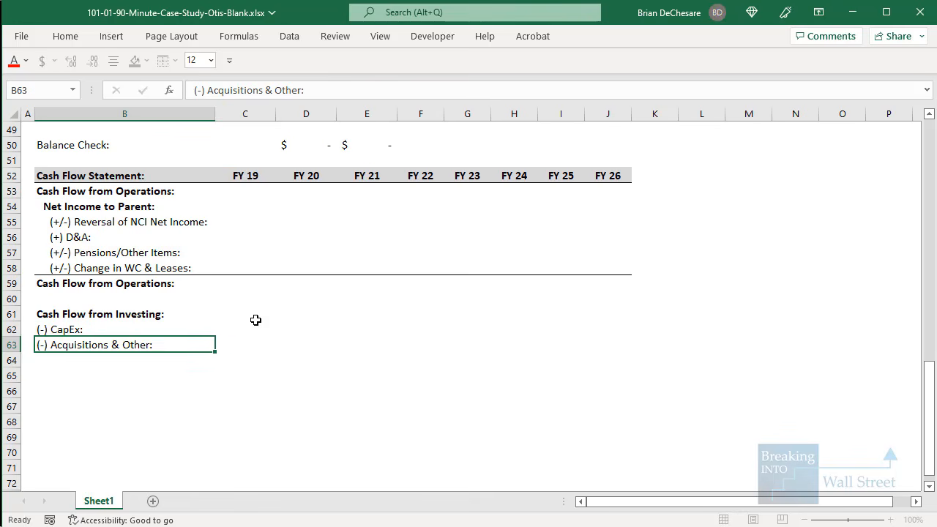
pyautogui.press('Up')
pyautogui.hotkey('shift', 'Down')
pyautogui.hotkey('alt', 'h')
pyautogui.press('6')
pyautogui.press('Down')
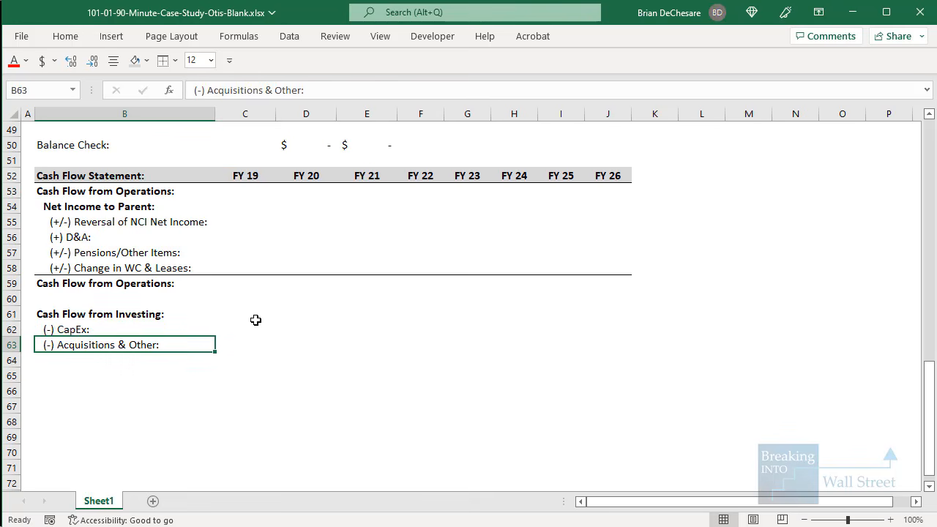
# Add the total label "Cash Flow from Investing:" in B64
pyautogui.press('Down')
pyautogui.write('Cash Flow f')
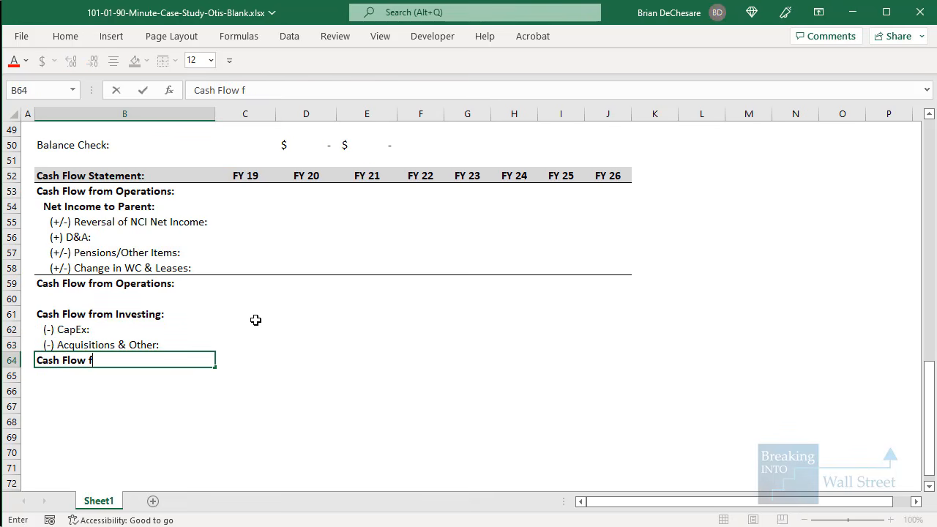
pyautogui.write('rom Investing:')
pyautogui.press('Down')
# Add the section header "Cash Flow from Financing:" in B66
pyautogui.press('Down')
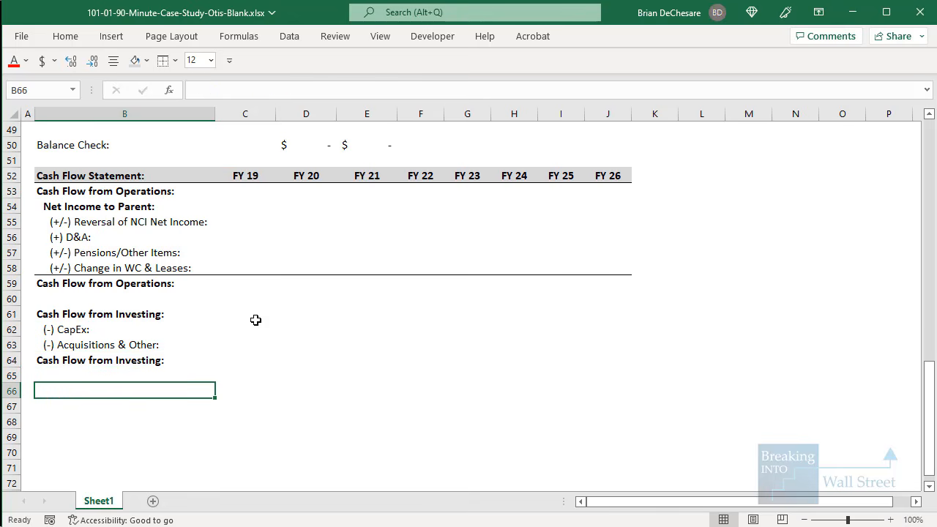
pyautogui.scroll(-1, 307, 272)
pyautogui.write('Cash ')
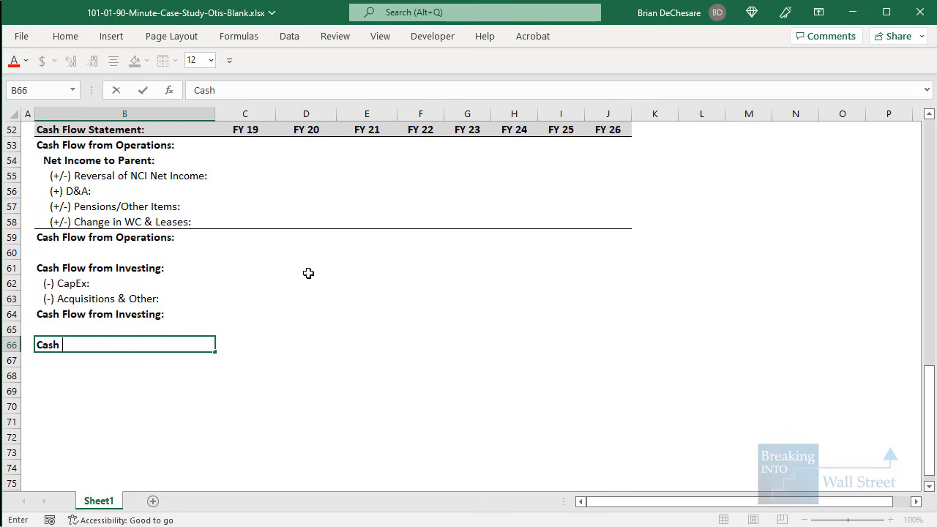
pyautogui.write('Flow from Financing:')
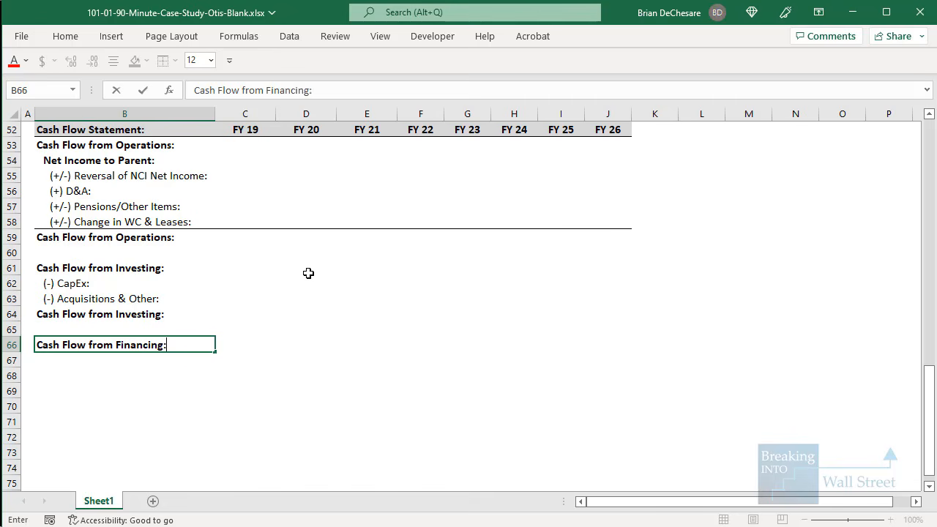
pyautogui.press('Return')
# Add the line items "(+/-) Change in Debt:", "(-) Common Dividends:" and "(-) Stock Repurchases:" in B67:B69
pyautogui.write('(')
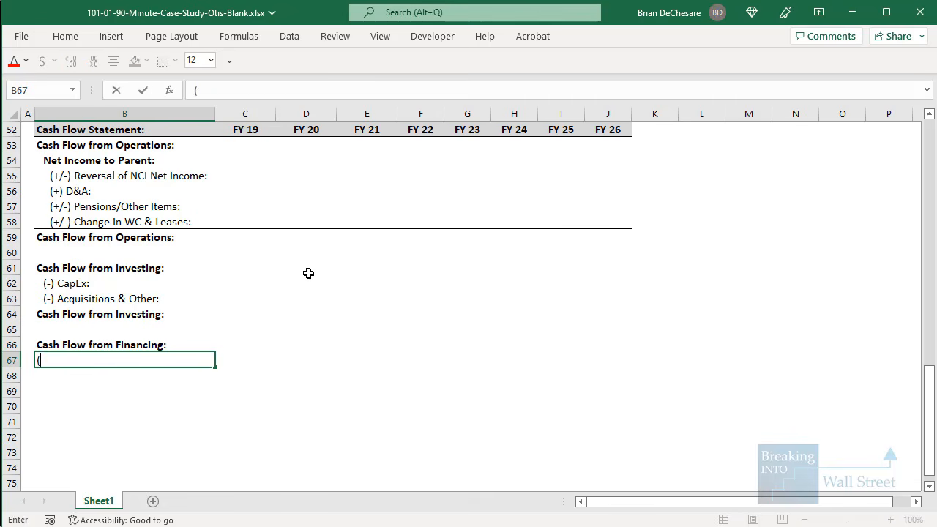
pyautogui.write('+/-) Change in Debt:')
pyautogui.hotkey('ctrl', 'Return')
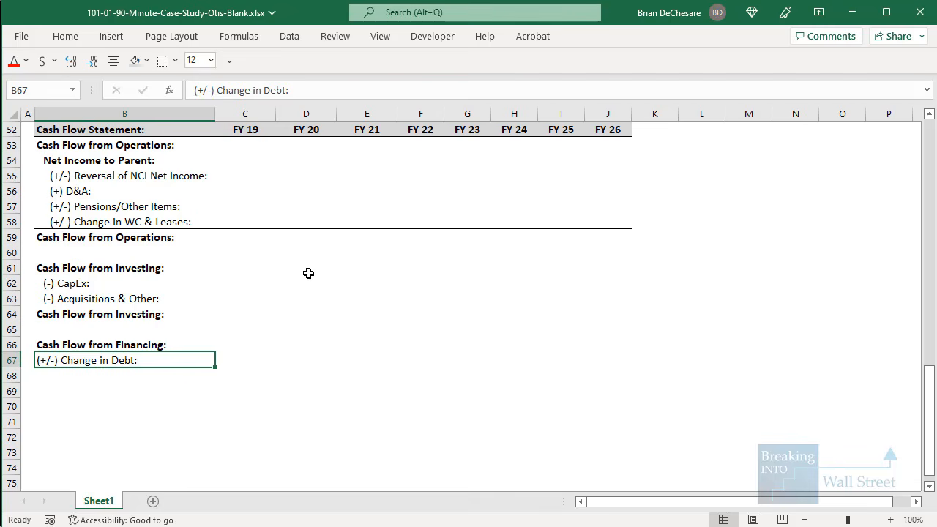
pyautogui.press('Down')
pyautogui.write('(-) Com')
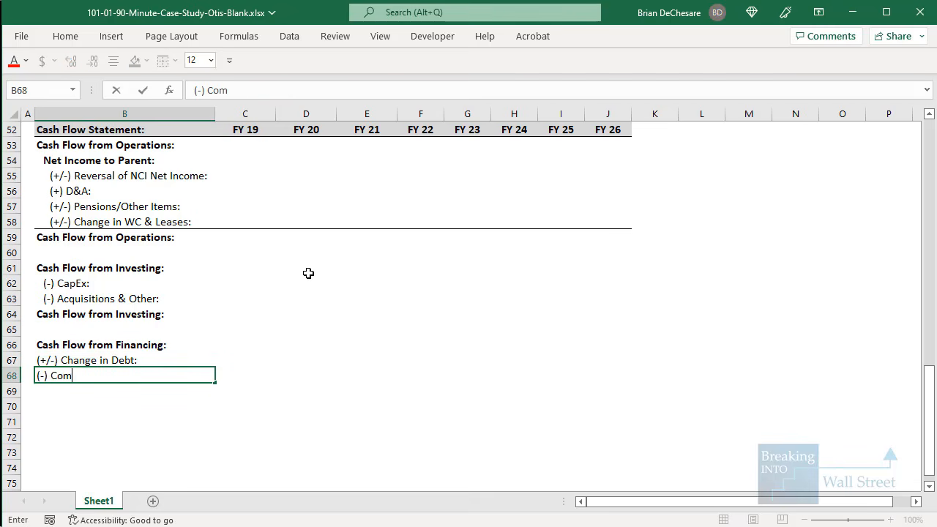
pyautogui.write('mon Dividends:')
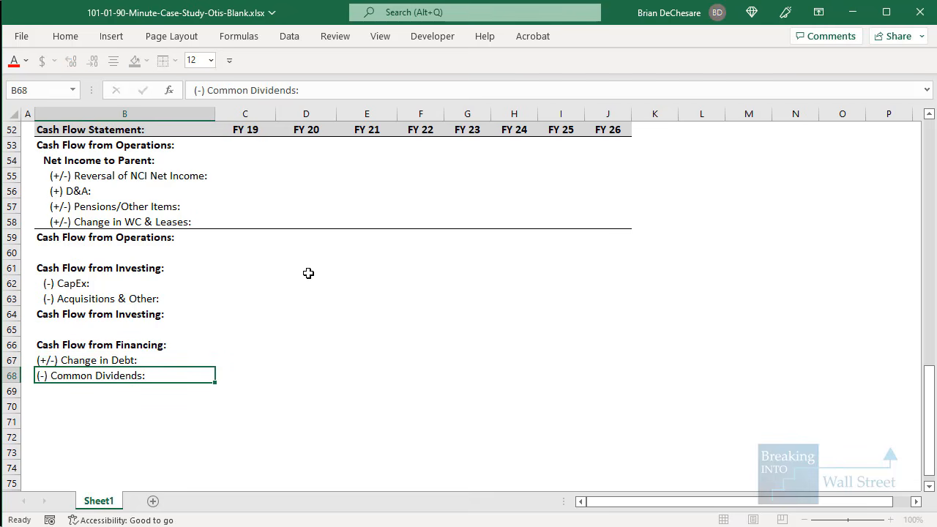
pyautogui.press('Return')
pyautogui.write('(-) S')
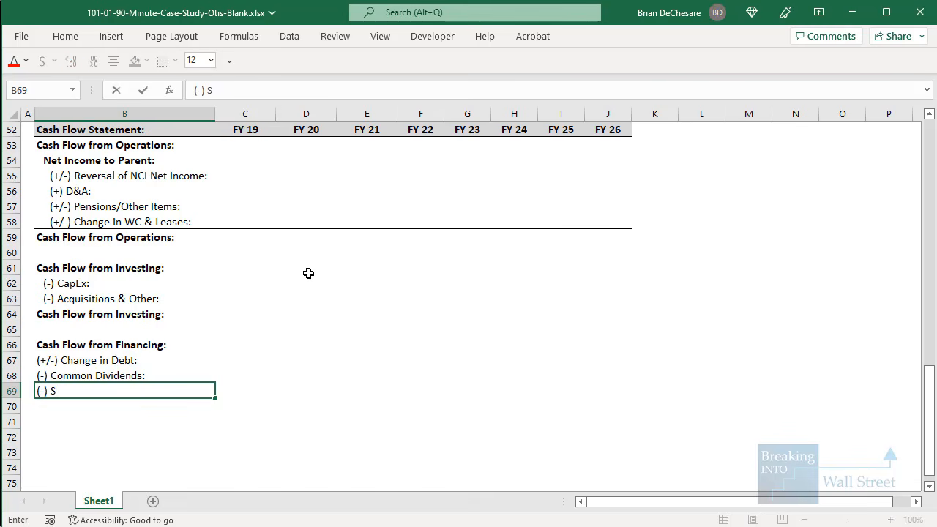
pyautogui.write('tock Repurchases:')
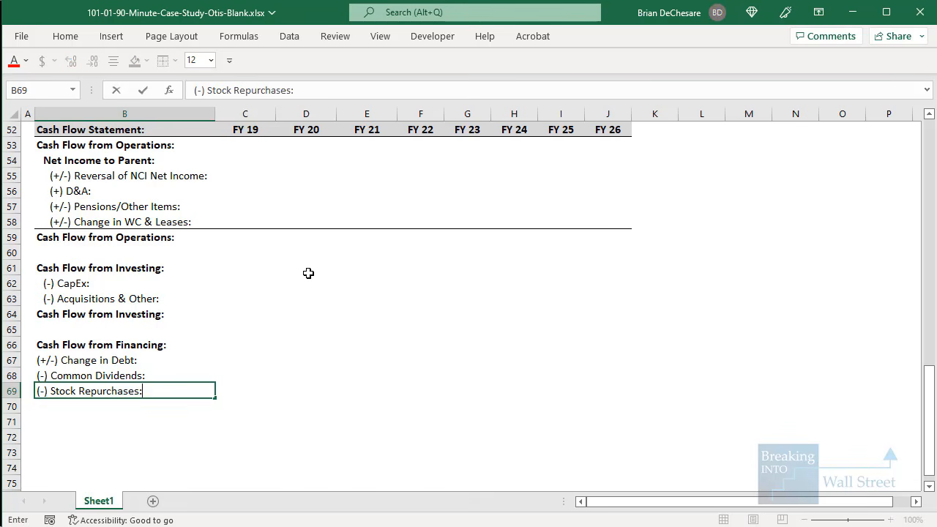
# Add the line item "(-) Dividends to NCI:" in B70 and review the balance sheet's Noncontrolling Interests row
pyautogui.press('Return')
pyautogui.write('(-) Dvidi')
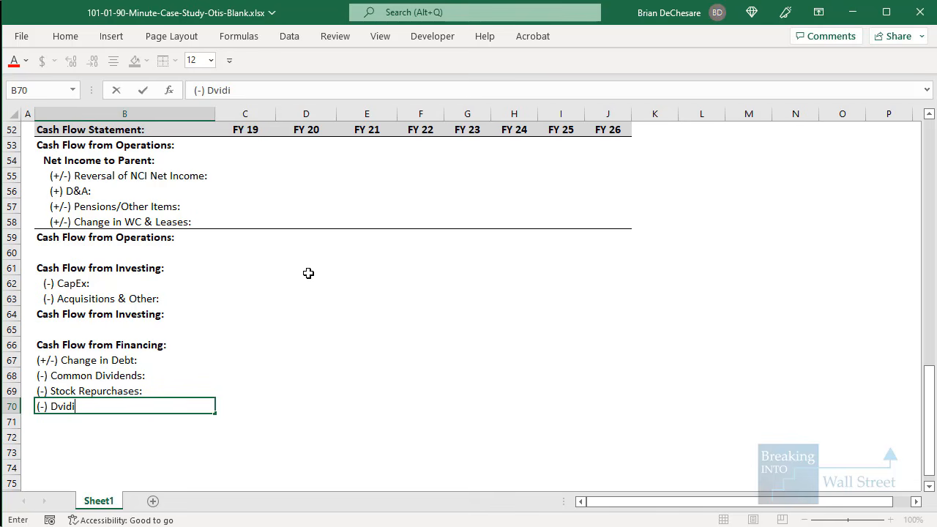
pyautogui.write('dends to NC')
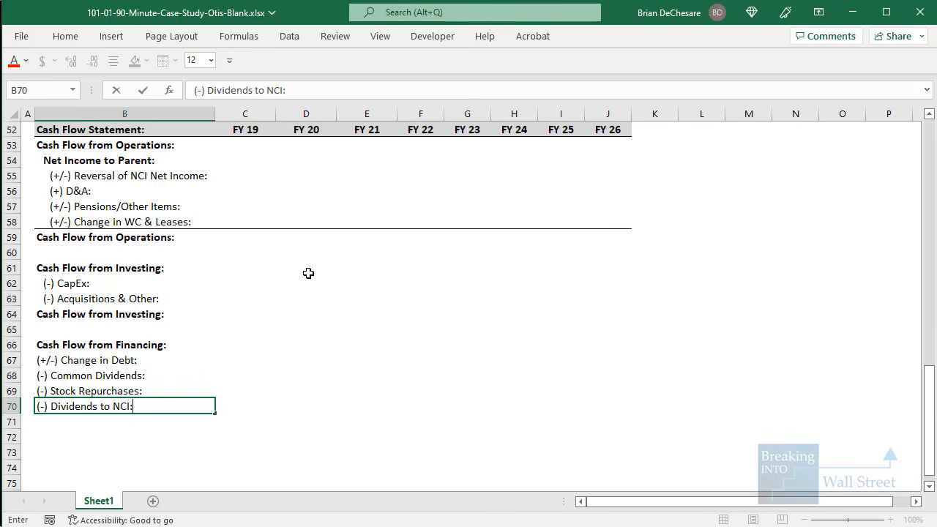
pyautogui.write('I:')
pyautogui.hotkey('ctrl', 'Return')
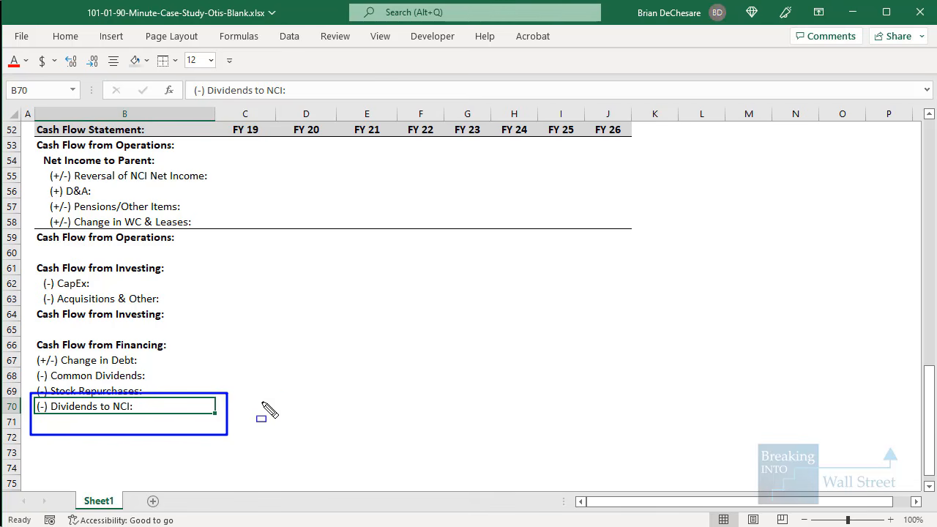
pyautogui.scroll(4, 259, 350)
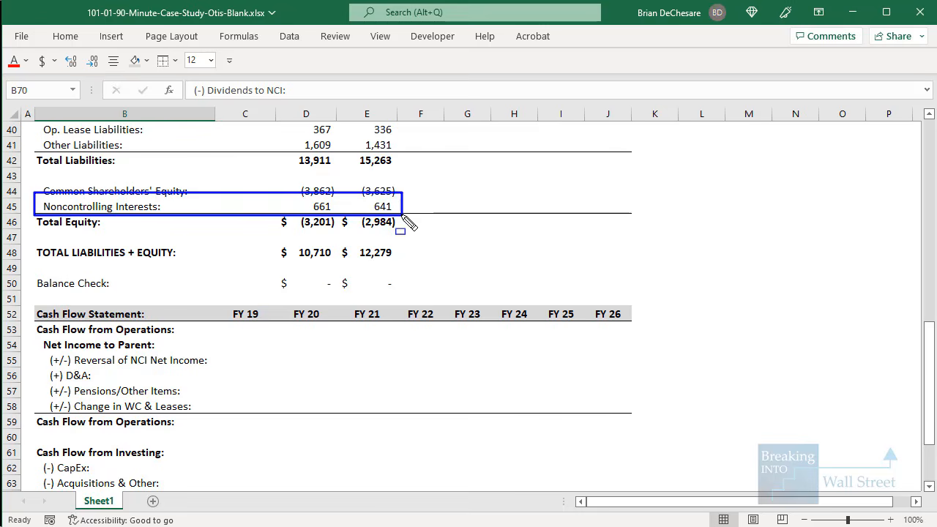
# Add the line item "(+/-) Other Items:" in B71 and the total label "Cash Flow from Financing:" in B72
pyautogui.press('Down')
pyautogui.write('(=')
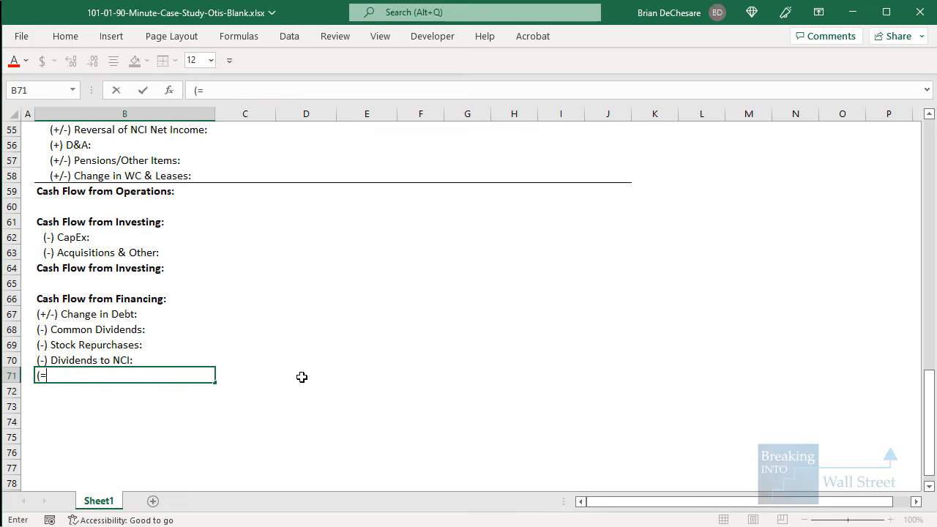
pyautogui.write('/-) Other Items:')
pyautogui.press('Return')
pyautogui.write('Ca')
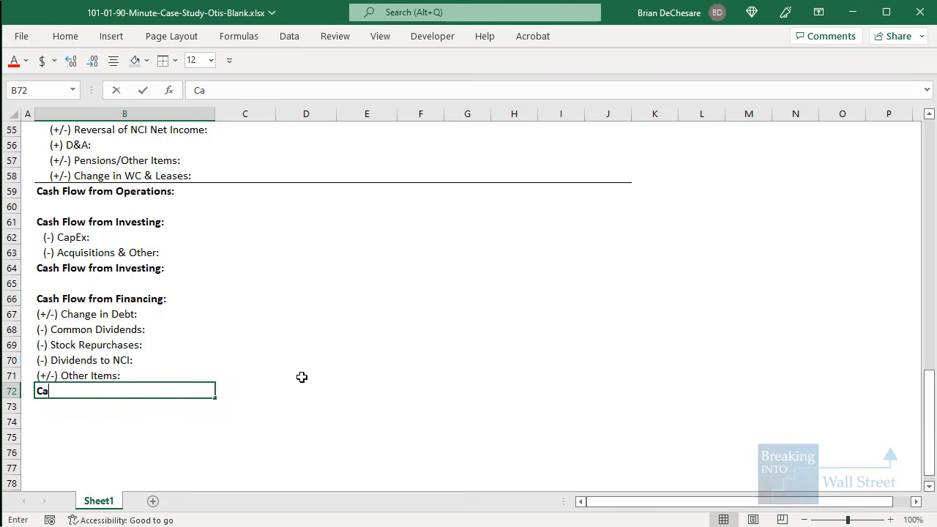
pyautogui.write('sh Flow from Financing:')
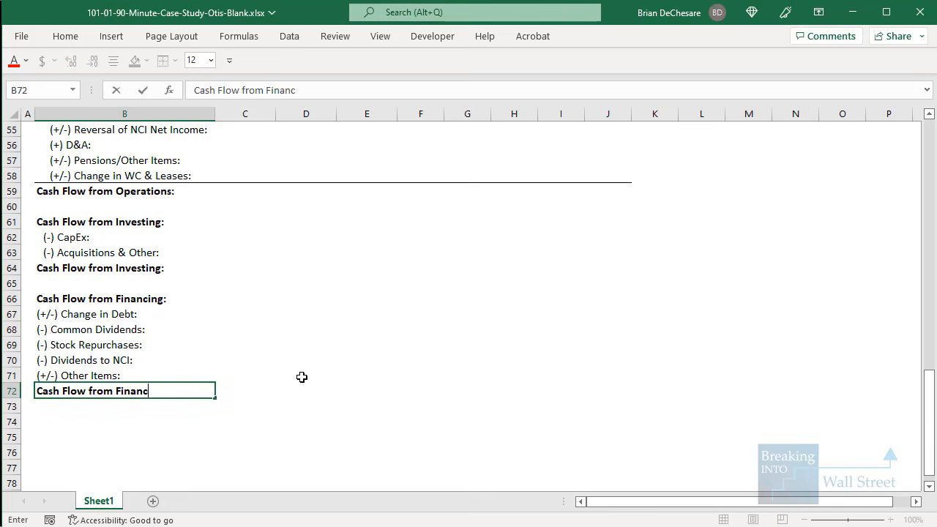
pyautogui.hotkey('ctrl', 'Return')
# Copy only the formatting of the Cash Flow from Operations total row B59:J59 onto the investing total in B64:J64
pyautogui.moveTo(120, 192); pyautogui.dragTo(607, 203)
pyautogui.hotkey('ctrl', 'c')
pyautogui.click(139, 269)
pyautogui.hotkey('ctrl', 'alt', 'v')
pyautogui.press('t')
pyautogui.press('Return')
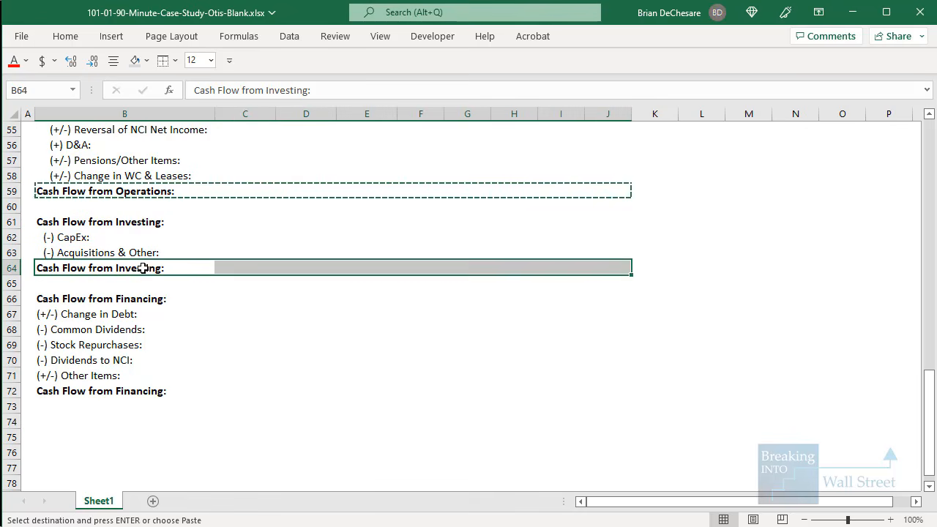
# Copy only the formatting of the investing total row onto the Cash Flow from Financing total in B72:J72
pyautogui.hotkey('ctrl', 'c')
pyautogui.hotkey('ctrl', 'Down')
pyautogui.hotkey('ctrl', 'Down')
pyautogui.hotkey('ctrl', 'Down')
pyautogui.hotkey('ctrl', 'Up')
pyautogui.hotkey('ctrl', 'alt', 'v')
pyautogui.press('t')
pyautogui.press('Return')
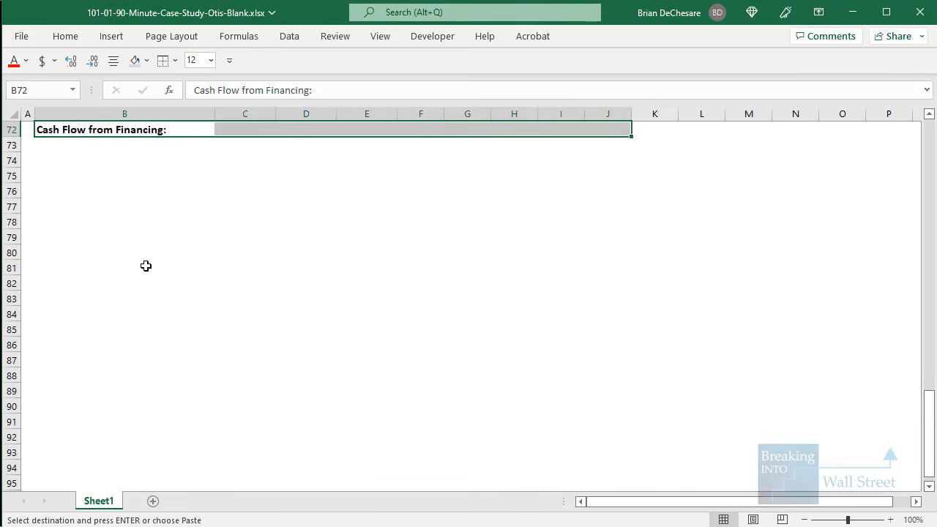
pyautogui.scroll(5, 143, 266)
pyautogui.press('Escape')
# Indent the financing line items in B67:B71 by one level
pyautogui.moveTo(90, 283); pyautogui.dragTo(100, 342)
pyautogui.hotkey('alt', 'h')
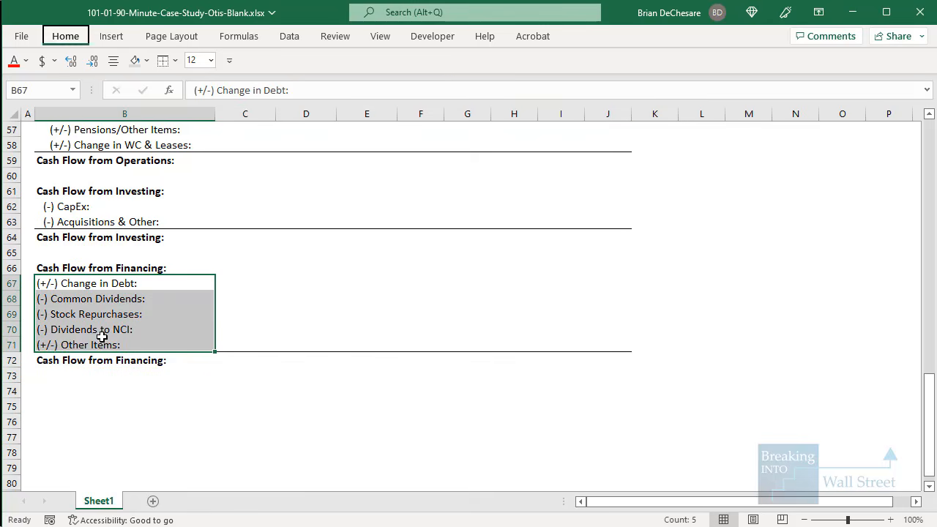
pyautogui.press('6')
# Link FY 19 Net Income to Parent in C54 to the income statement with the formula =C22
pyautogui.scroll(3, 248, 235)
pyautogui.click(257, 221)
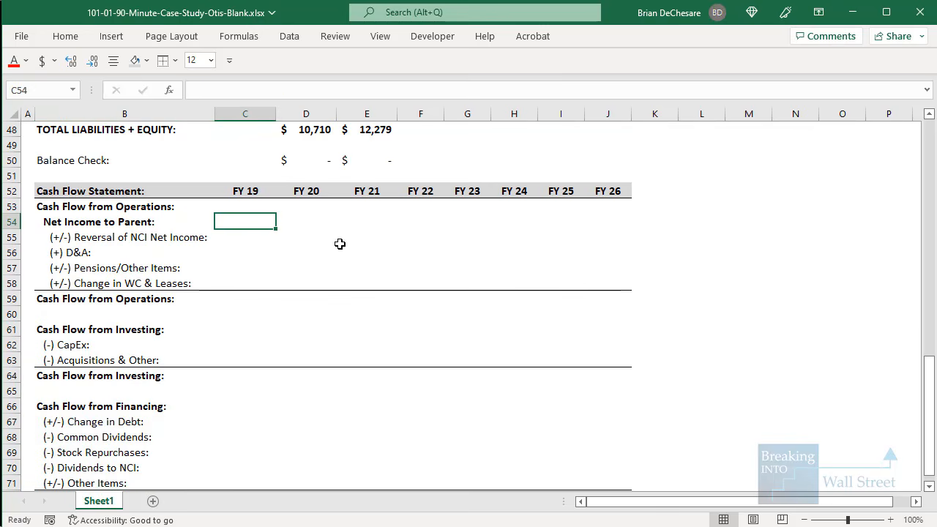
pyautogui.write('=')
pyautogui.scroll(10, 339, 244)
pyautogui.click(245, 192)
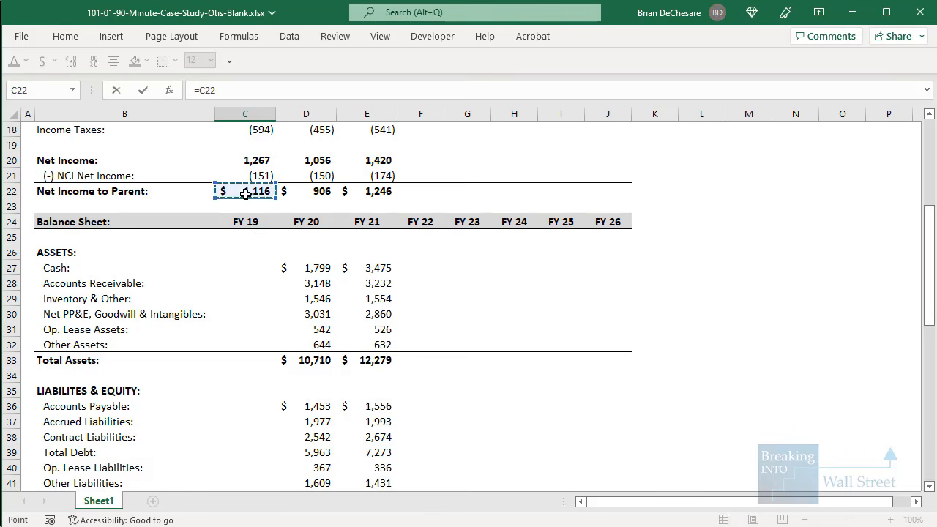
pyautogui.scroll(-7, 245, 194)
pyautogui.press('Return')
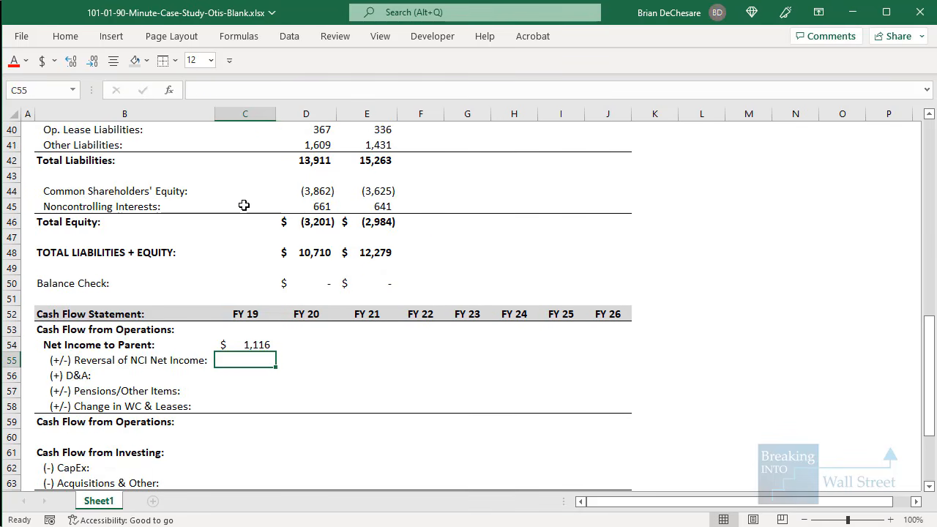
# Reverse the FY 19 NCI Net Income in C55 by linking to the income statement with the formula =-C21
pyautogui.write('=-')
pyautogui.scroll(12, 249, 205)
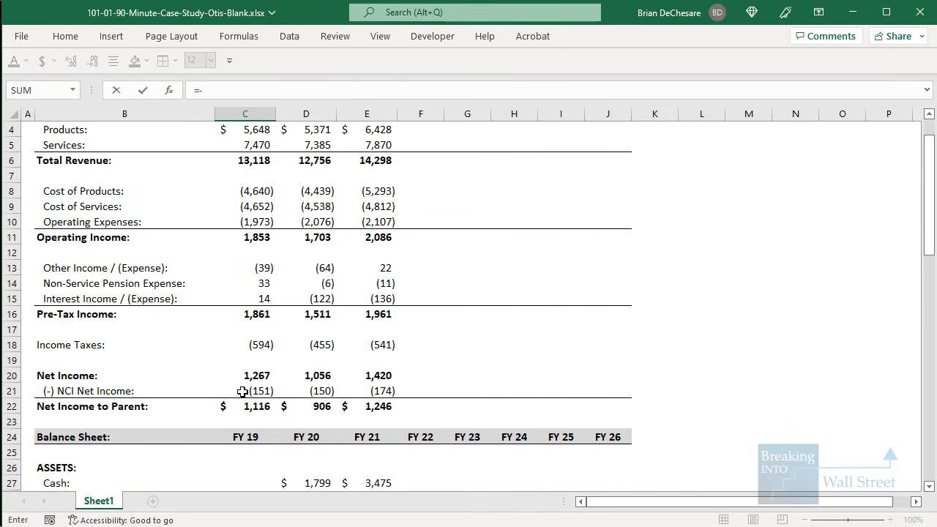
pyautogui.click(243, 392)
pyautogui.scroll(-13, 264, 344)
pyautogui.hotkey('ctrl', 'Return')
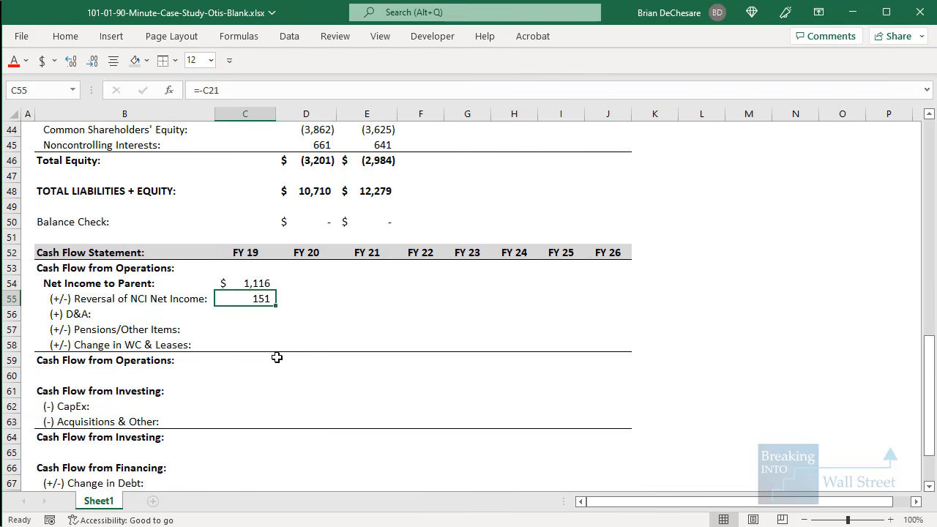
# Link FY 19 D&A in C56 to Depreciation and amortization in cell C9 of the cash flows sheet in Otis-10-K-Raw.xls
pyautogui.press('Return')
pyautogui.write('=')
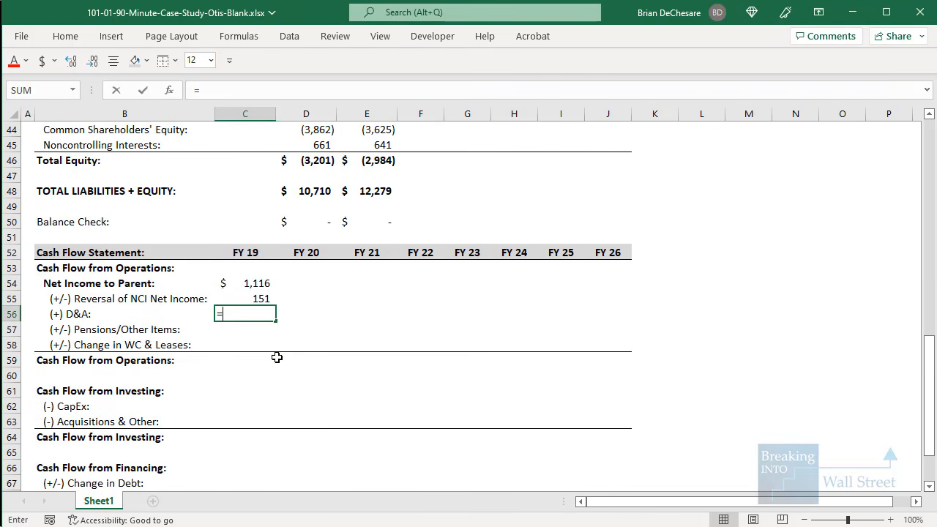
pyautogui.hotkey('alt', 'Tab')
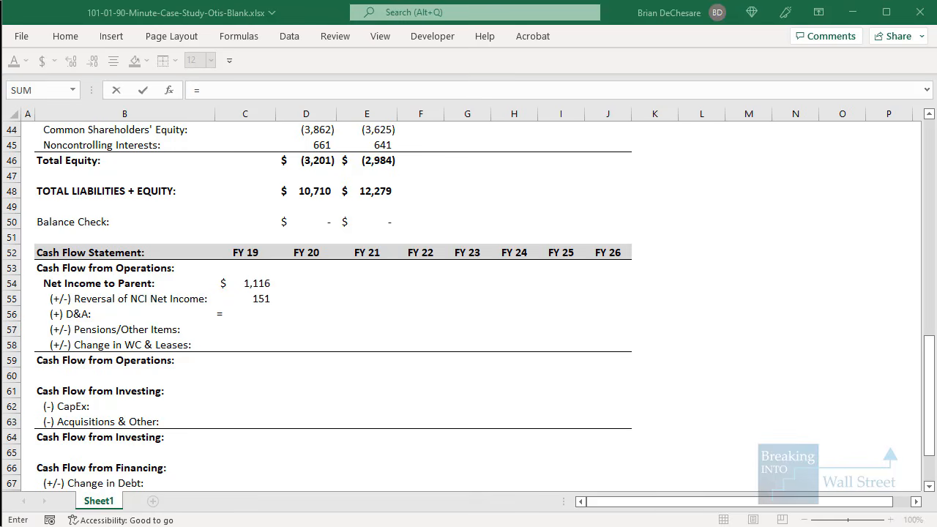
pyautogui.scroll(1, 483, 337)
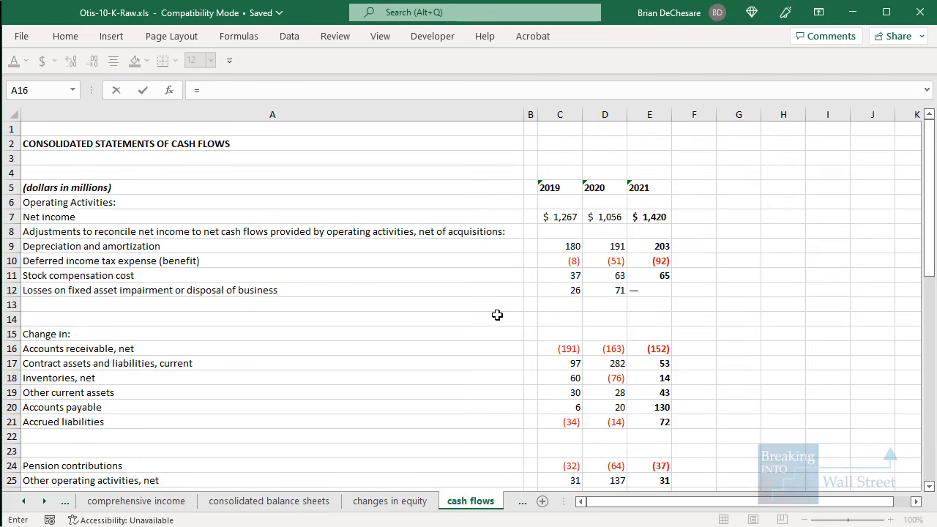
pyautogui.click(570, 251)
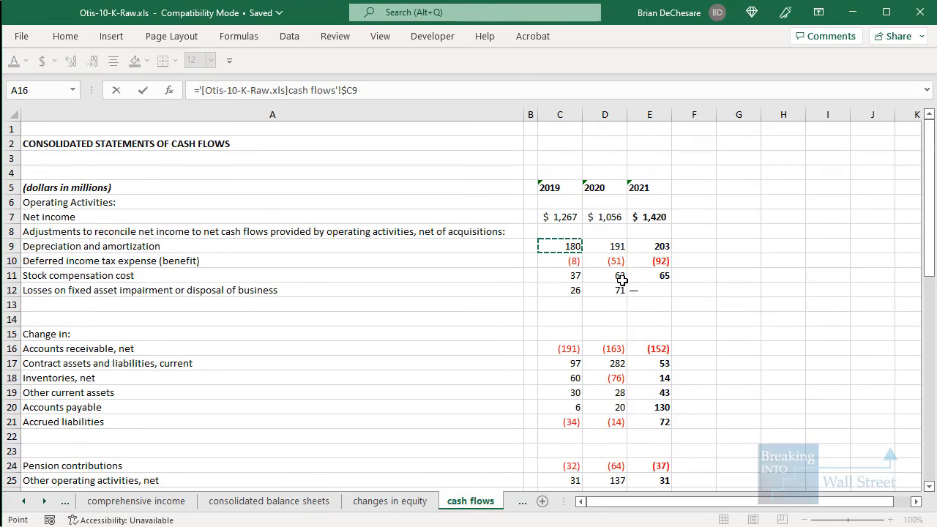
pyautogui.press('Return')
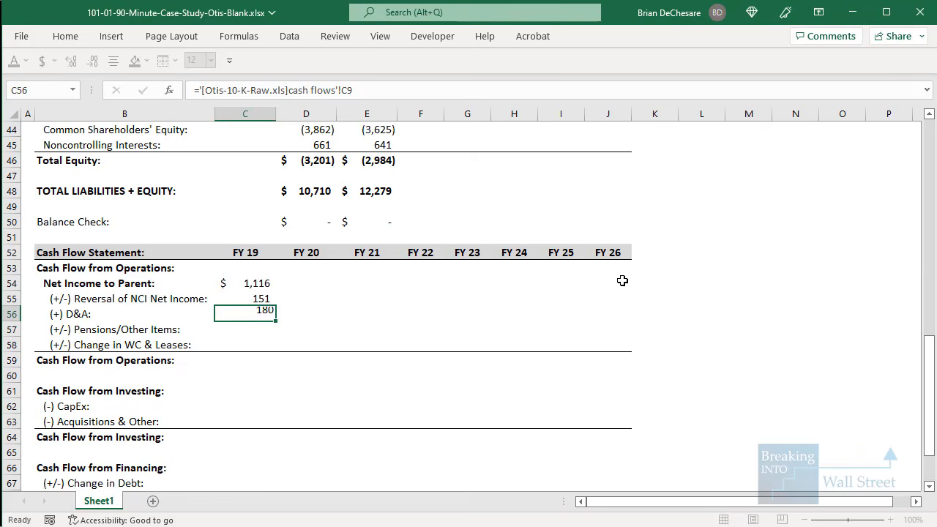
# Build FY 19 Pensions/Other Items in C57 by adding C10, C11, C12, C24 and C25 from the 10-K cash flows sheet as relative references
pyautogui.press('Down')
pyautogui.write('=')
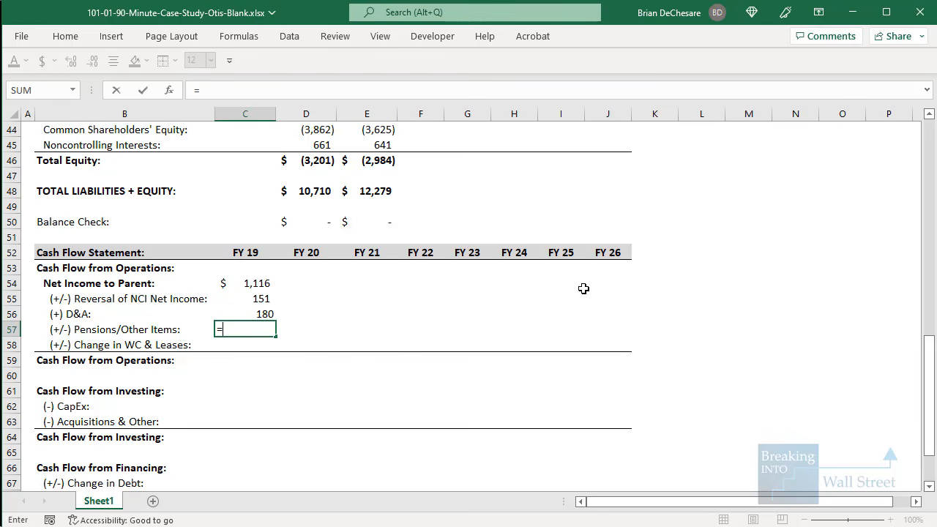
pyautogui.hotkey('ctrl', 'Tab')
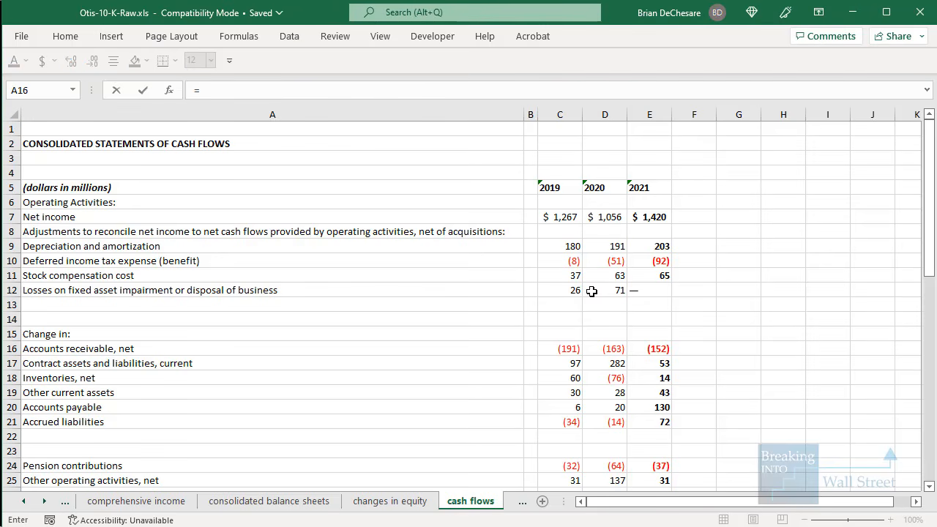
pyautogui.click(566, 265)
pyautogui.press('F4')
pyautogui.press('F4')
pyautogui.press('F4')
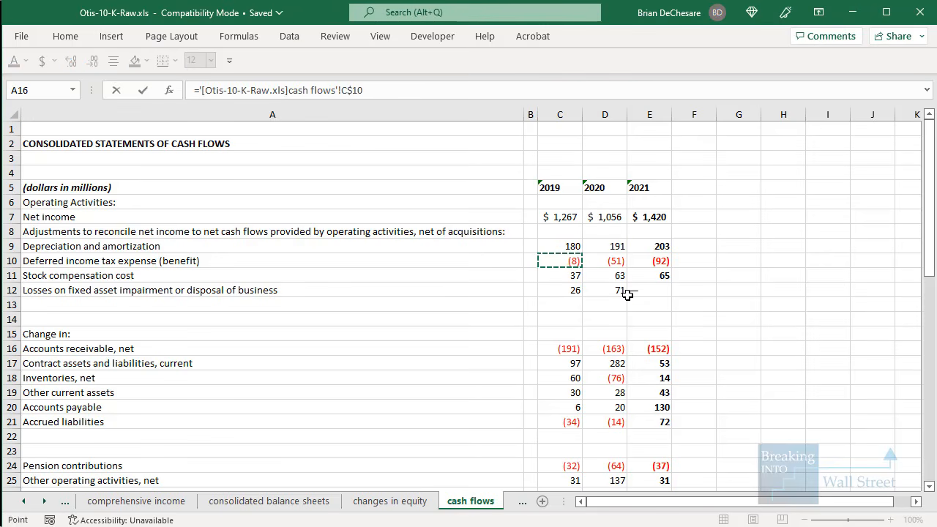
pyautogui.write('+')
pyautogui.click(576, 274)
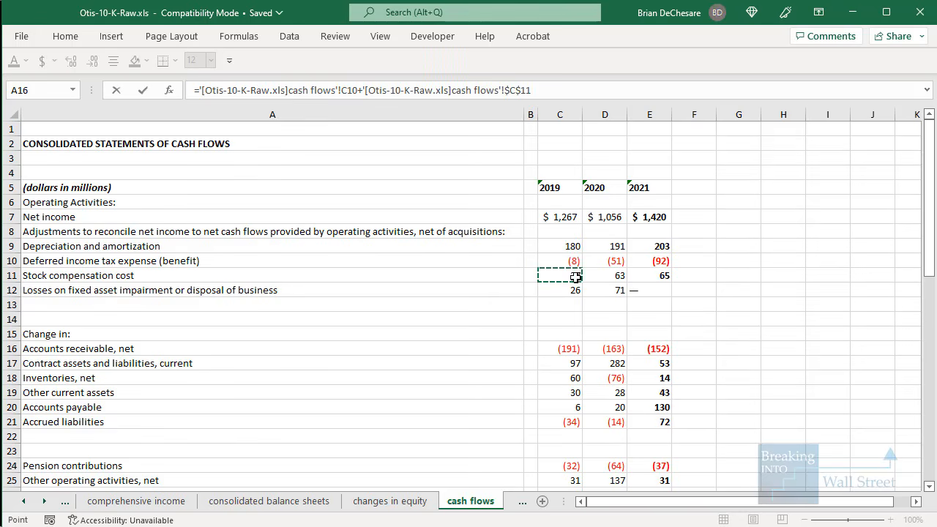
pyautogui.press('F4')
pyautogui.press('F4')
pyautogui.press('F4')
pyautogui.write('+')
pyautogui.click(574, 291)
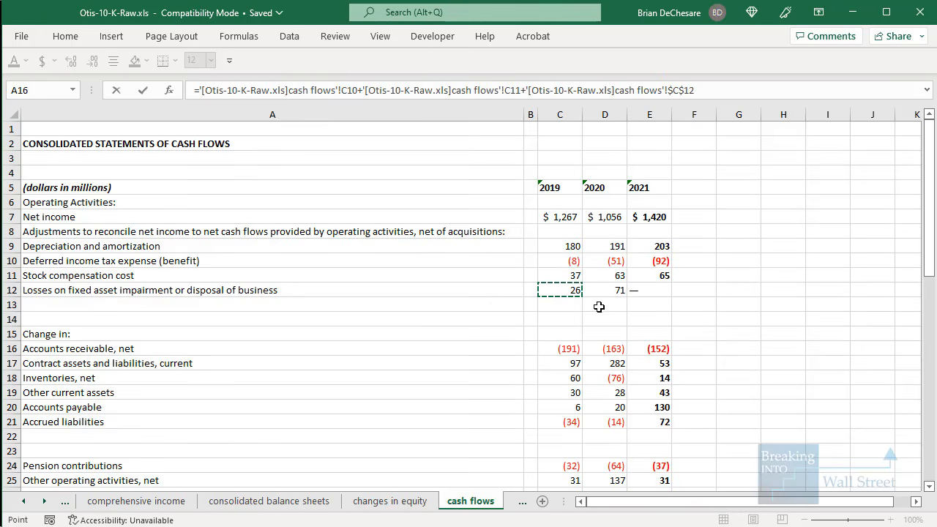
pyautogui.press('F4')
pyautogui.press('F4')
pyautogui.write('+')
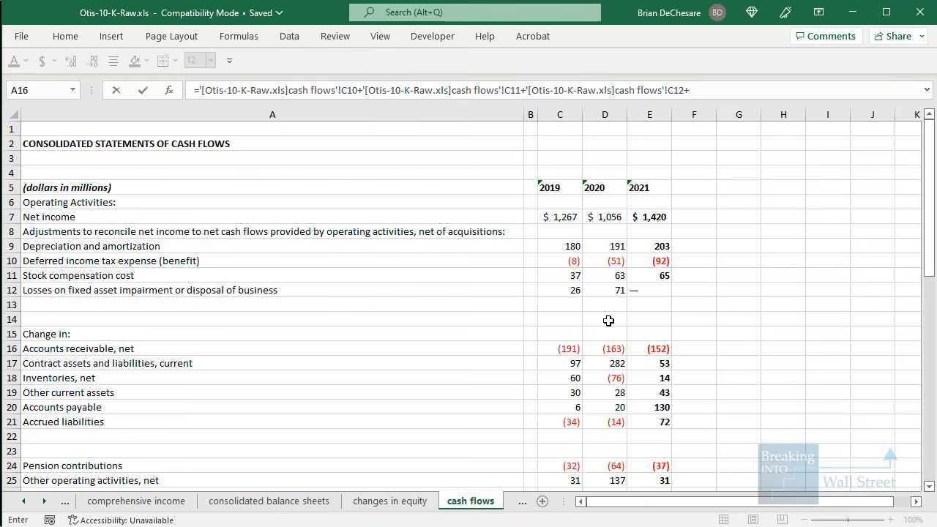
pyautogui.scroll(-3, 608, 320)
pyautogui.click(570, 332)
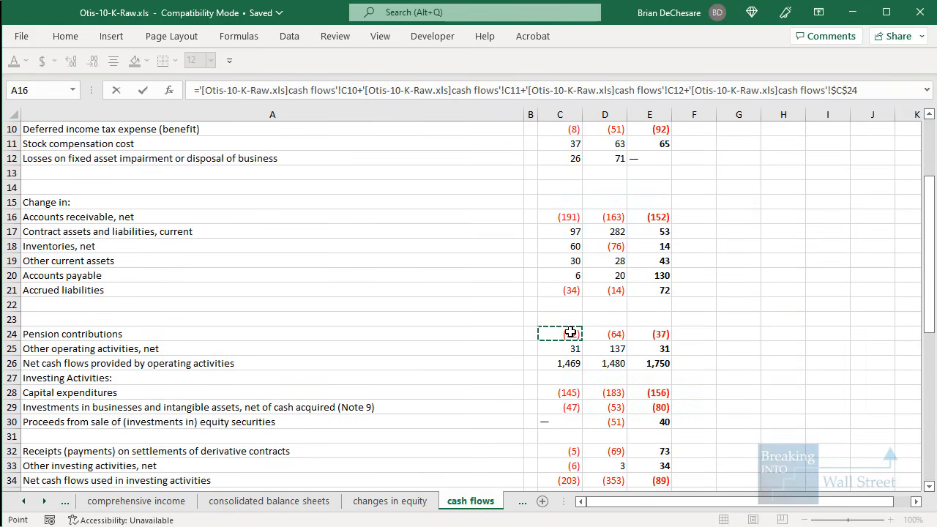
pyautogui.write('+')
pyautogui.click(567, 349)
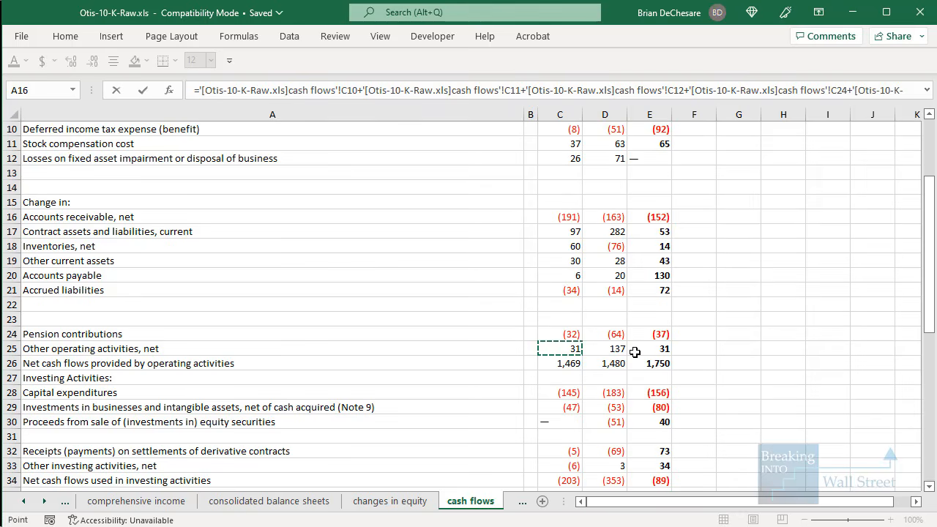
pyautogui.press('Return')
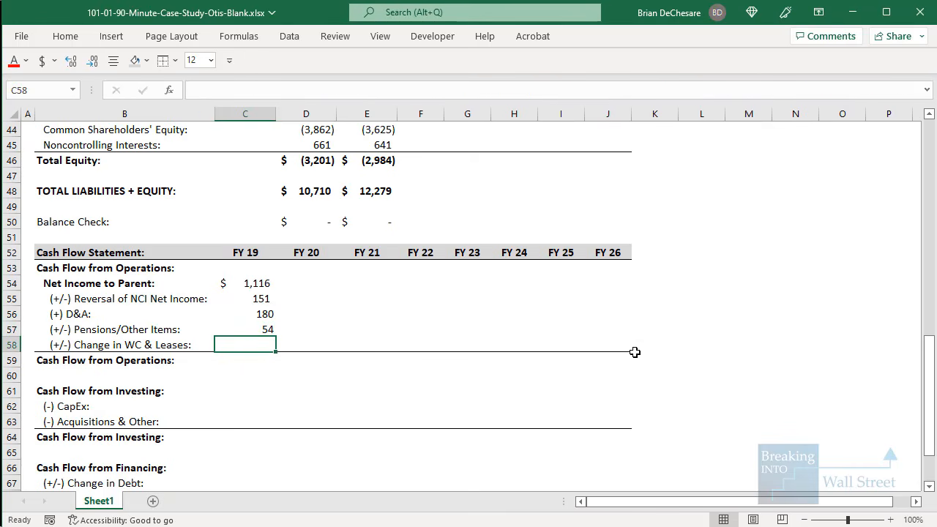
# Sum C16:C21 of the 10-K cash flows sheet for Change in WC & Leases in C58, and total Cash Flow from Operations in C59 with =SUM(C54:C58)
pyautogui.write('=SUM(')
pyautogui.hotkey('ctrl', 'Tab')
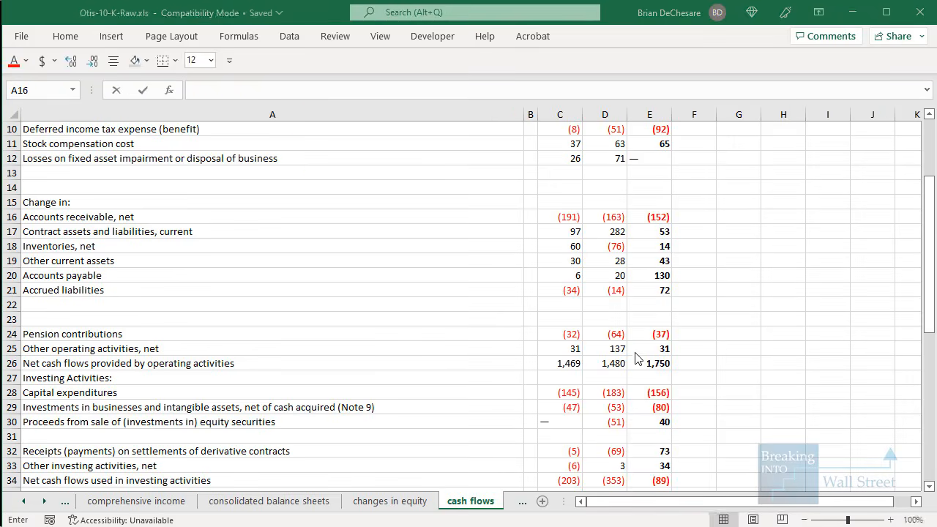
pyautogui.moveTo(571, 211); pyautogui.dragTo(564, 285)
pyautogui.press('Return')
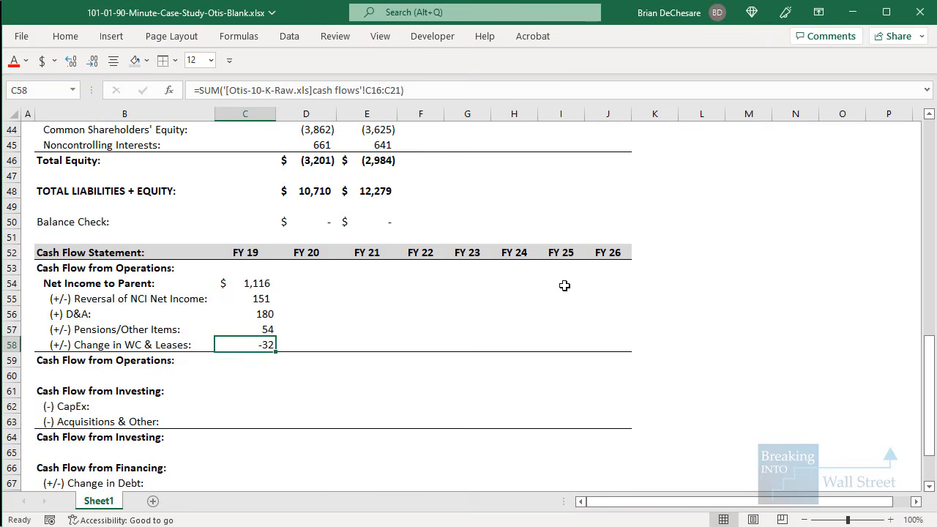
pyautogui.hotkey('alt', '=')
pyautogui.hotkey('ctrl', 'Return')
# Copy only the formatting of the balance sheet cells D38:D42 onto the FY 19 operating cash flow figures in C55:C59
pyautogui.scroll(4, 358, 286)
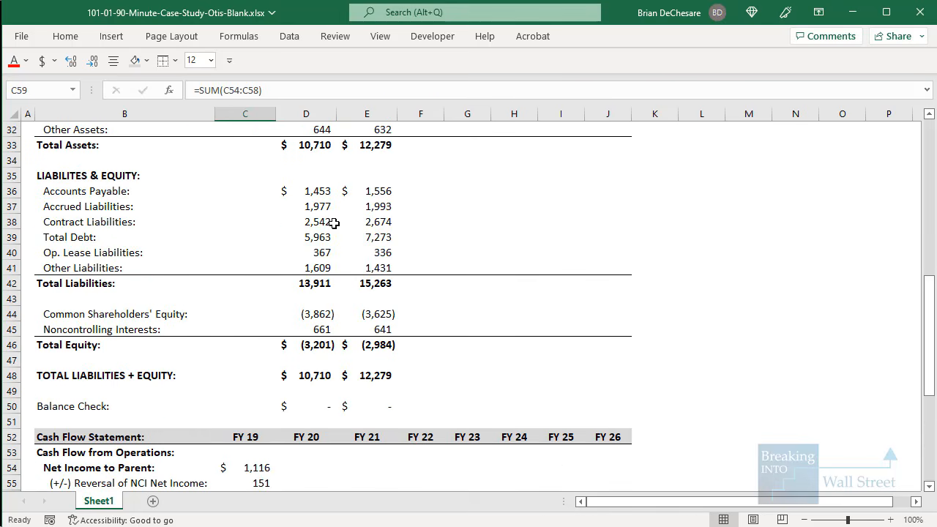
pyautogui.moveTo(333, 223); pyautogui.dragTo(318, 281)
pyautogui.hotkey('ctrl', 'c')
pyautogui.scroll(-5, 315, 288)
pyautogui.click(265, 255)
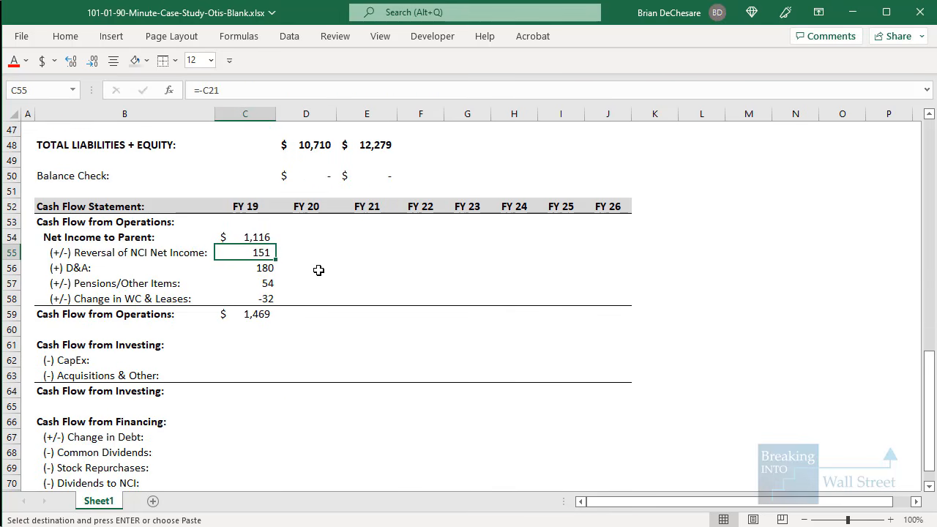
pyautogui.hotkey('alt', 'e')
pyautogui.press('s')
pyautogui.press('t')
pyautogui.press('Return')
pyautogui.press('Down')
pyautogui.press('Up')
pyautogui.press('Down')
pyautogui.press('Up')
pyautogui.press('Up')
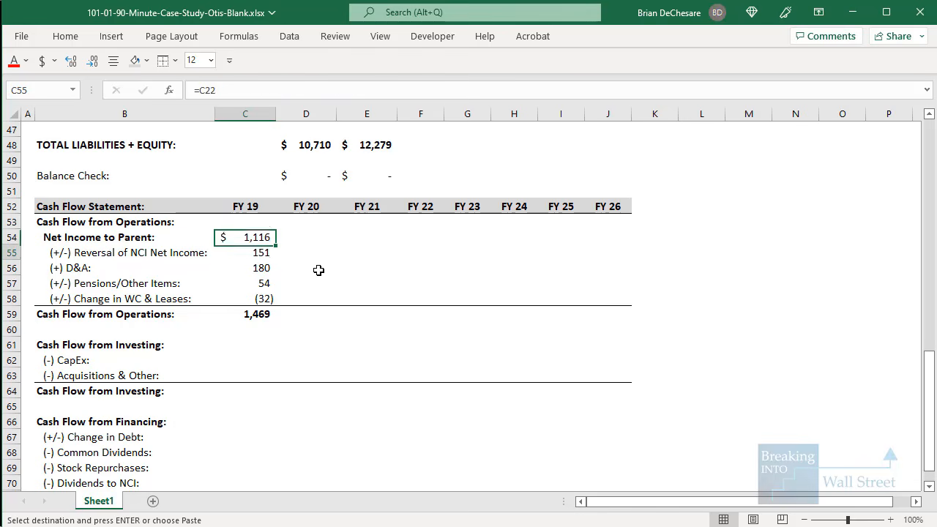
pyautogui.press('Escape')
pyautogui.press('Down')
# Compare the FY 19 Cash Flow from Operations total with the 2019 net operating cash flow in the 10-K cash flows sheet
pyautogui.hotkey('ctrl', 'Tab')
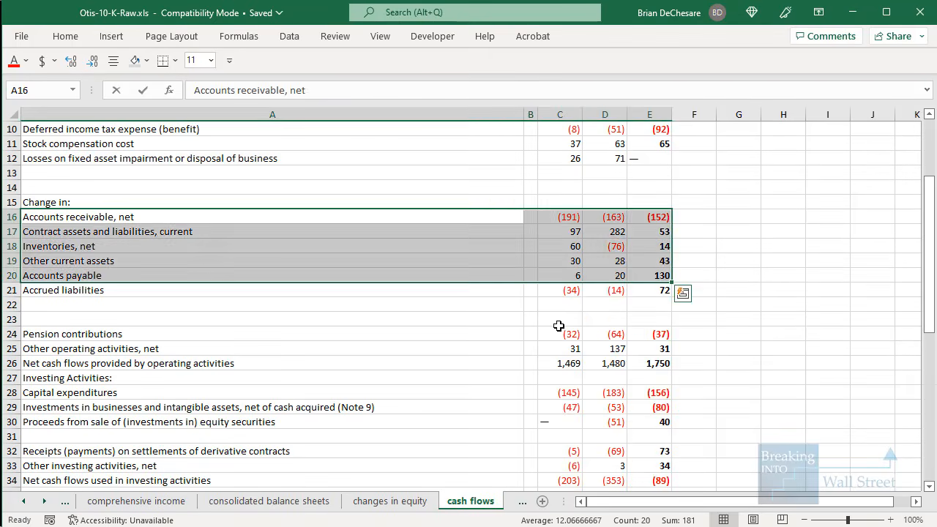
pyautogui.click(556, 317)
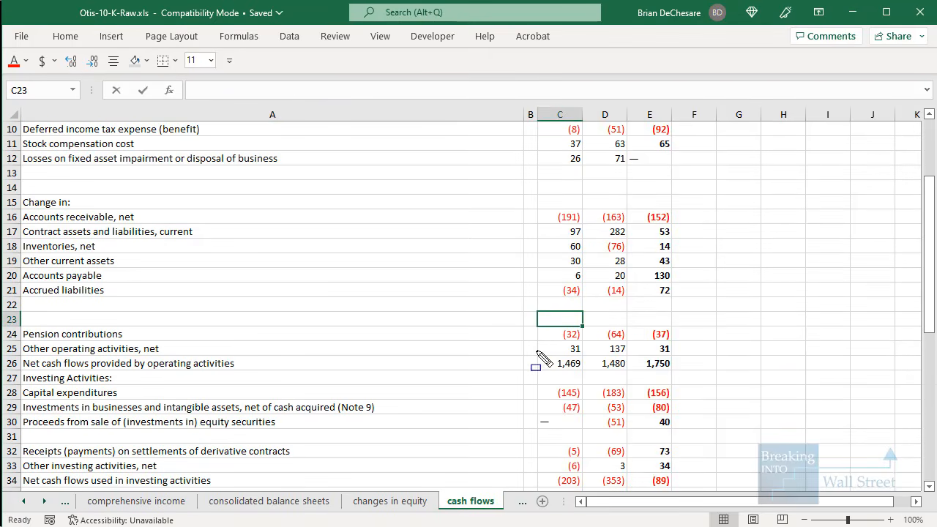
pyautogui.moveTo(537, 350); pyautogui.dragTo(593, 370)
pyautogui.click(522, 404)
pyautogui.scroll(-2, 523, 403)
pyautogui.click(518, 389)
pyautogui.hotkey('ctrl', 'Tab')
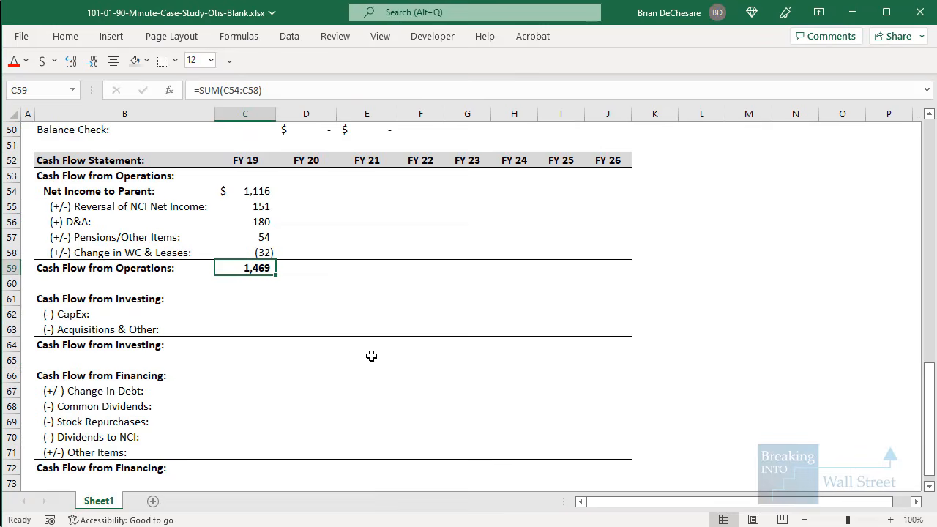
# Link FY 19 CapEx in C62 to Capital expenditures in cell C28 of the 10-K cash flows sheet as a relative reference
pyautogui.press('Down')
pyautogui.press('Down')
pyautogui.press('Down')
pyautogui.write('=')
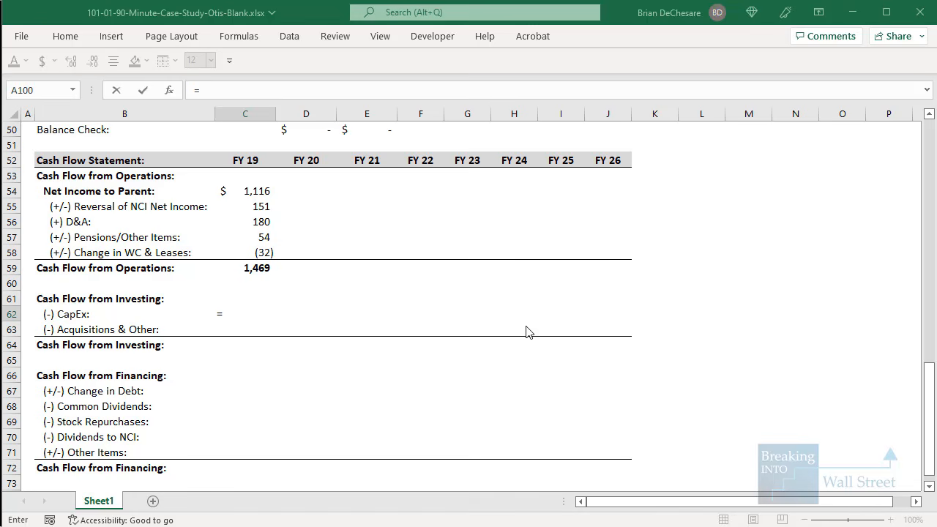
pyautogui.hotkey('ctrl', 'Tab')
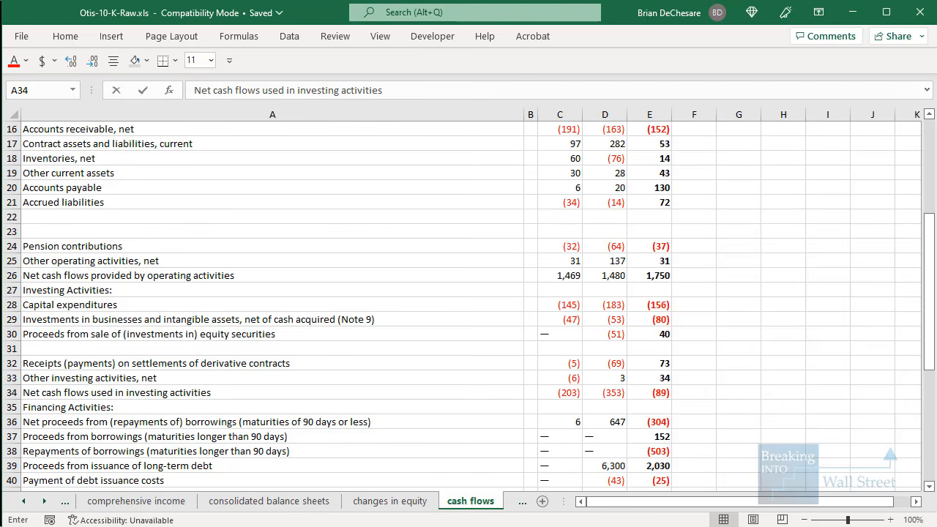
pyautogui.click(563, 301)
pyautogui.press('F4')
pyautogui.press('F4')
pyautogui.press('F4')
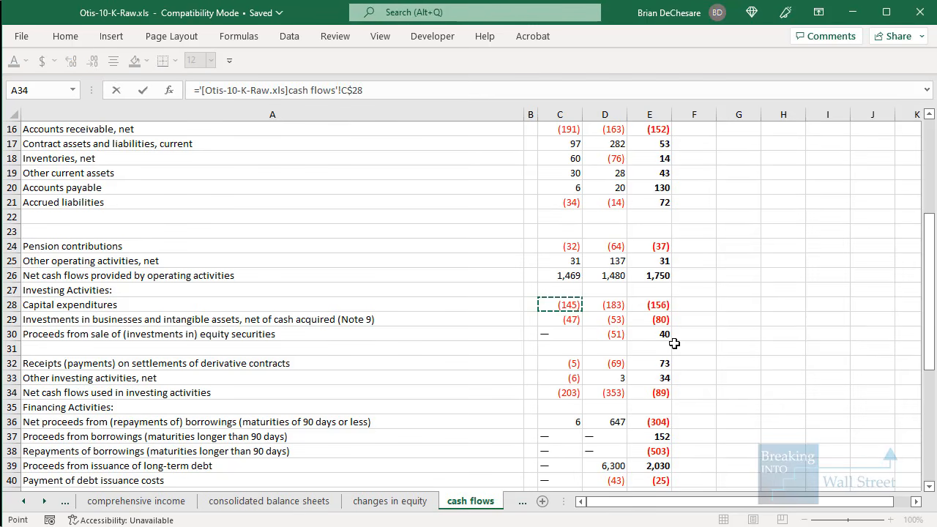
pyautogui.scroll(-1, 682, 328)
pyautogui.press('Return')
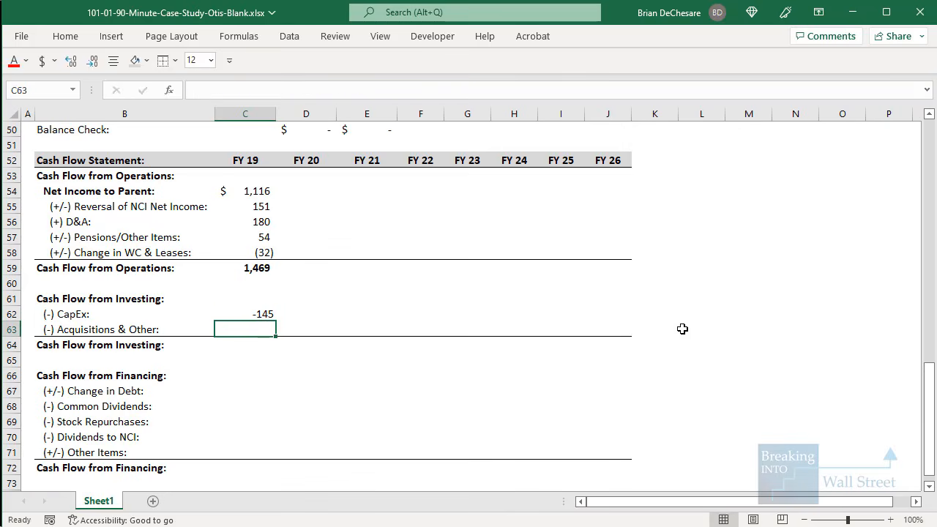
# Sum C29:C33 of the 10-K cash flows sheet for FY 19 Acquisitions & Other in C63, using relative references
pyautogui.write('=')
pyautogui.hotkey('ctrl', 'Tab')
pyautogui.write('SUM')
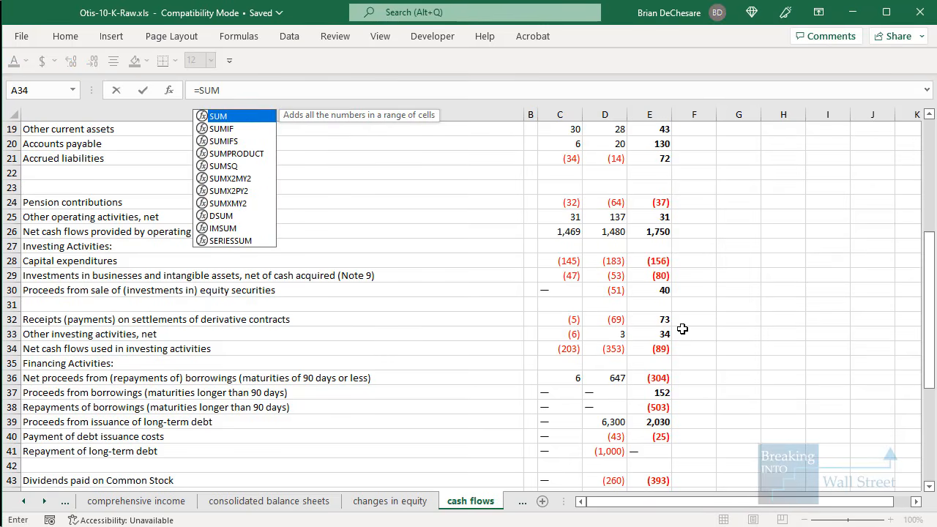
pyautogui.write('(')
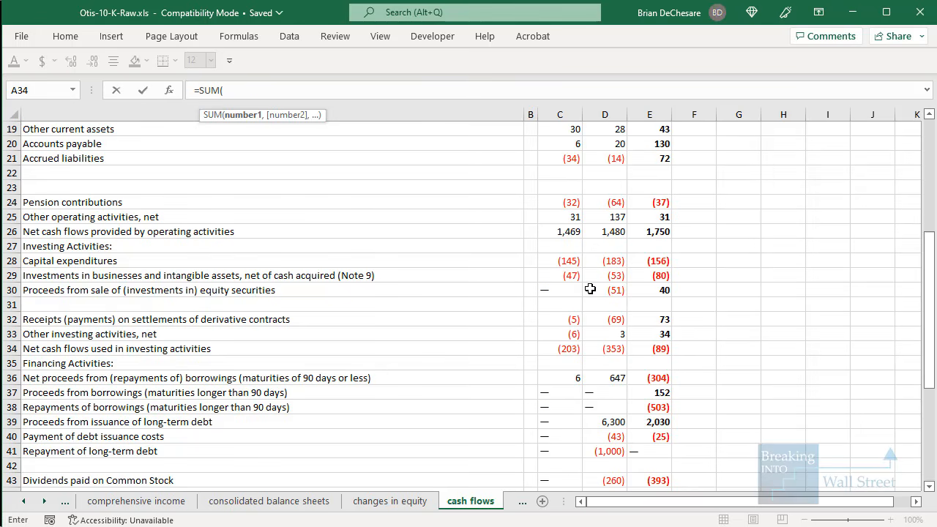
pyautogui.moveTo(567, 276); pyautogui.dragTo(557, 334)
pyautogui.press('F4')
pyautogui.press('F4')
pyautogui.press('F4')
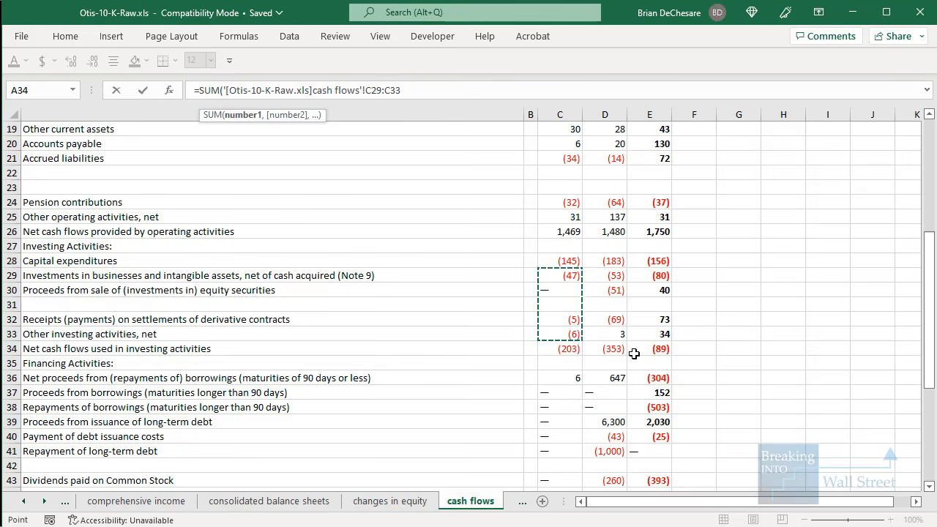
pyautogui.press('Return')
pyautogui.press('Down')
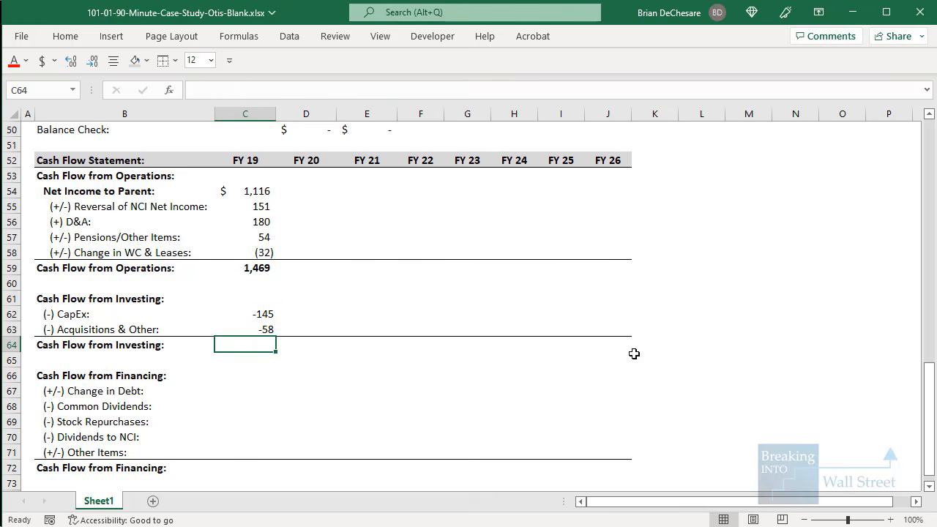
# Total FY 19 Cash Flow from Investing in C64 with =SUM(C62:C63) and compare it with the 10-K cash flows sheet
pyautogui.hotkey('alt', '=')
pyautogui.hotkey('ctrl', 'Return')
pyautogui.hotkey('ctrl', 'Tab')
pyautogui.hotkey('ctrl', 'Tab')
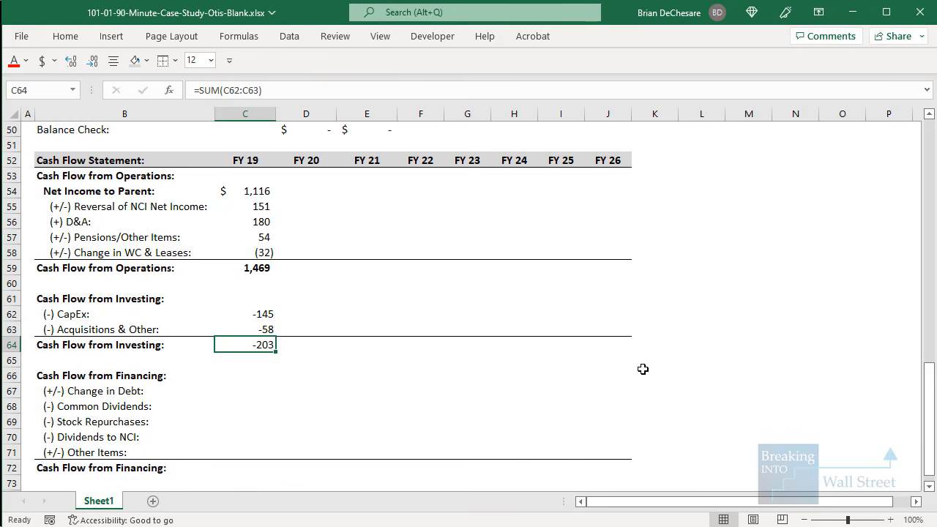
# Fill the FY 19 investing formulas in C62:C64 across to FY 20 and FY 21, and compare the totals with the 10-K
pyautogui.press('Up')
pyautogui.press('Up')
pyautogui.hotkey('shift', 'Down')
pyautogui.hotkey('shift', 'Down')
pyautogui.hotkey('shift', 'Right')
pyautogui.hotkey('shift', 'Right')
pyautogui.hotkey('ctrl', 'r')
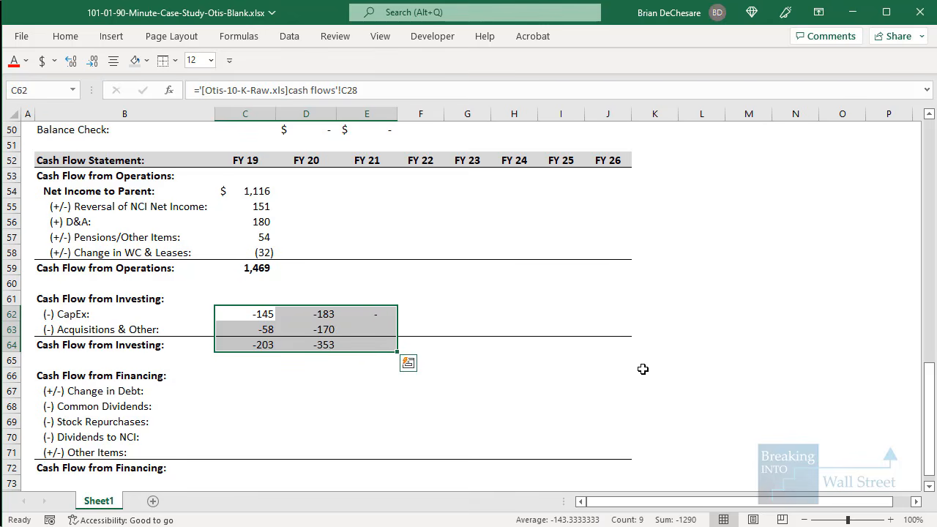
pyautogui.hotkey('ctrl', 'Tab')
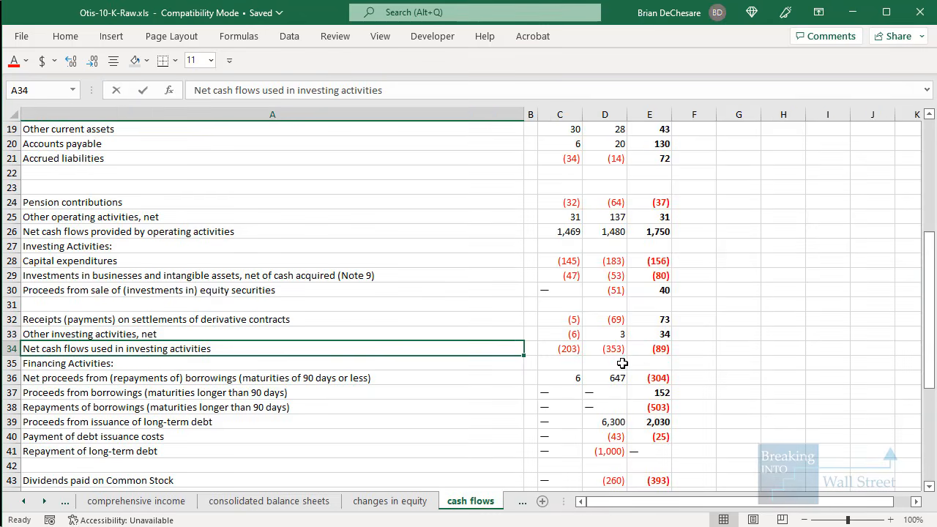
# Compare the investing lines with the 10-K cash flows sheet and review its Financing Activities lines against the Cash Flow from Financing rows
pyautogui.hotkey('ctrl', 'Tab')
pyautogui.hotkey('ctrl', 'Tab')
pyautogui.hotkey('alt', 'Tab')
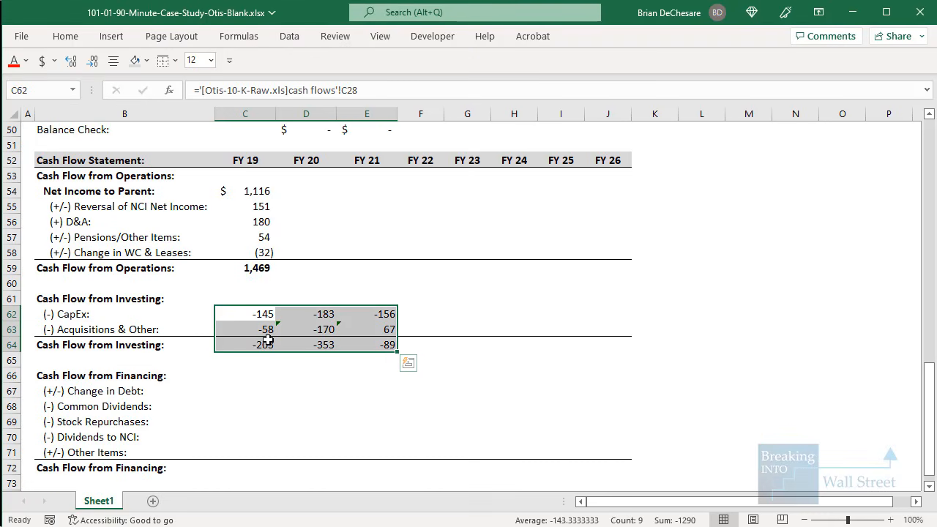
pyautogui.hotkey('alt', 'Tab')
pyautogui.click(528, 379)
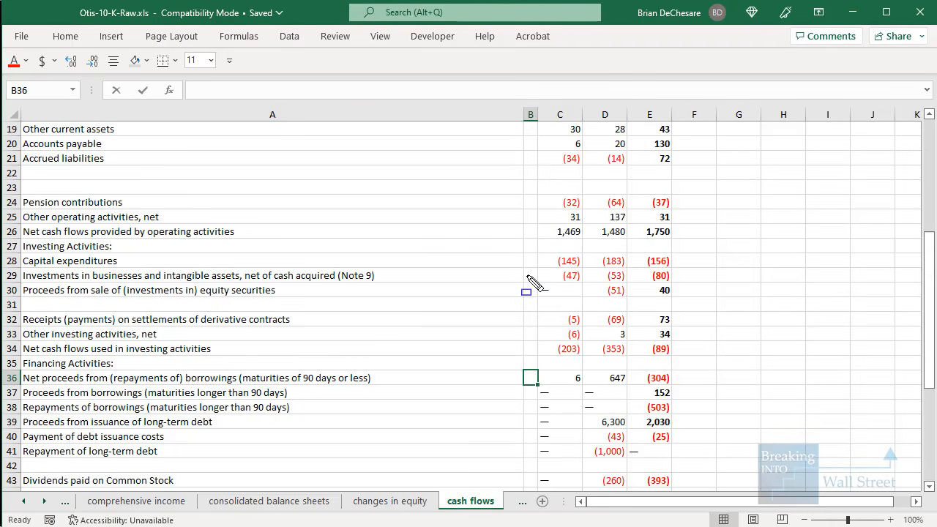
pyautogui.moveTo(527, 275); pyautogui.dragTo(593, 316)
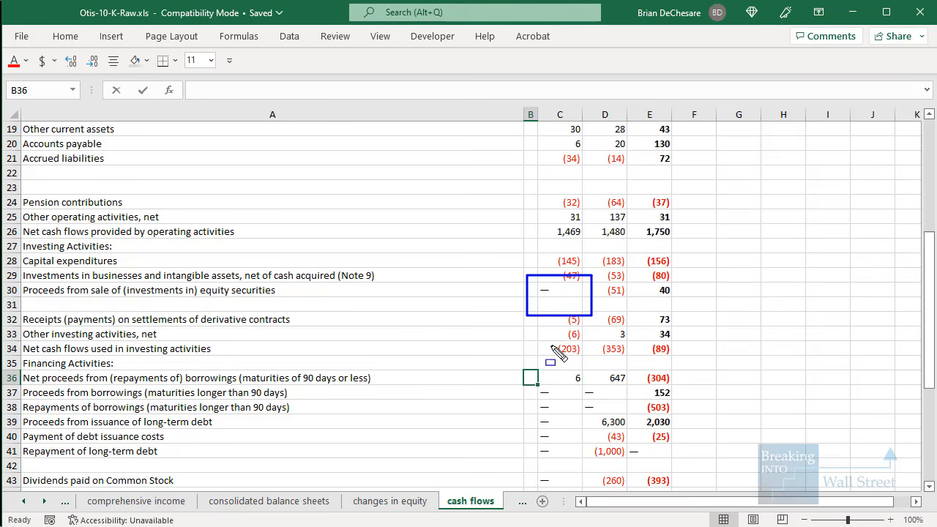
pyautogui.press('Escape')
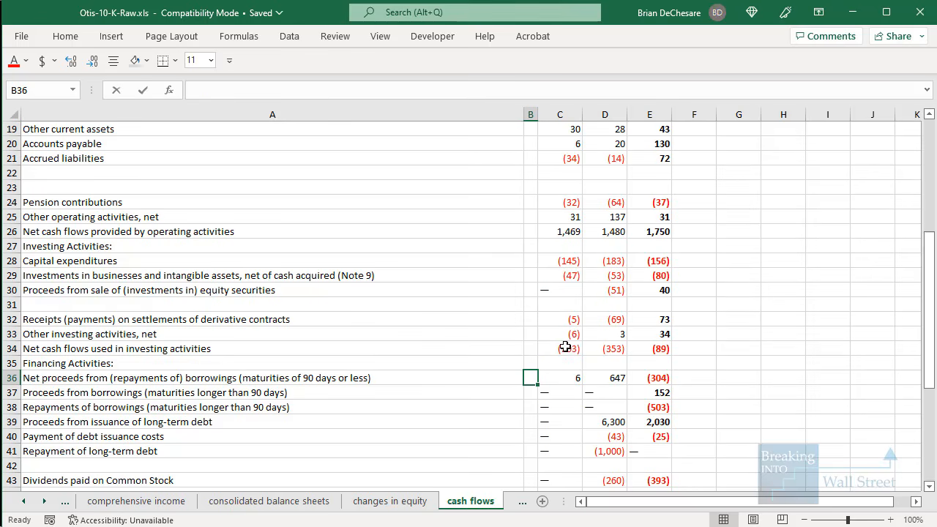
pyautogui.click(565, 347)
pyautogui.scroll(-1, 565, 346)
pyautogui.click(531, 339)
pyautogui.hotkey('alt', 'Tab')
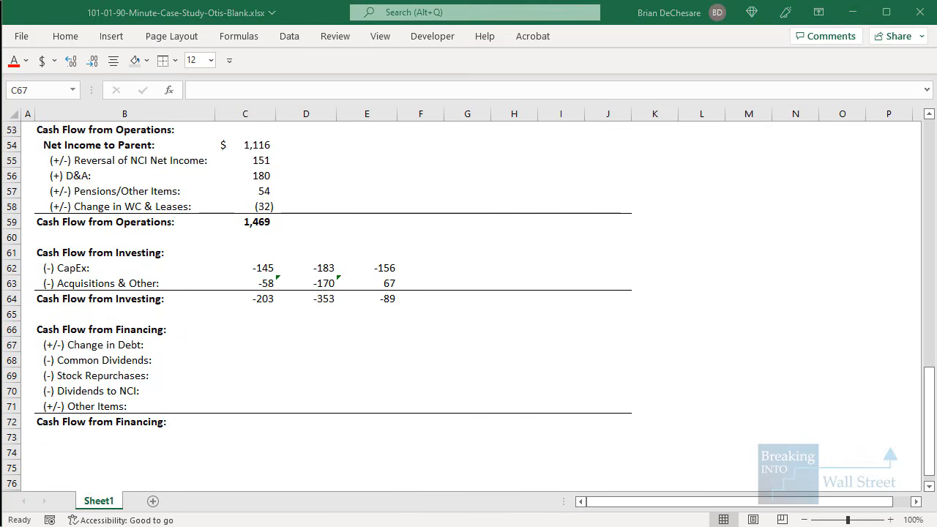
pyautogui.hotkey('alt', 'Tab')
pyautogui.scroll(-2, 477, 376)
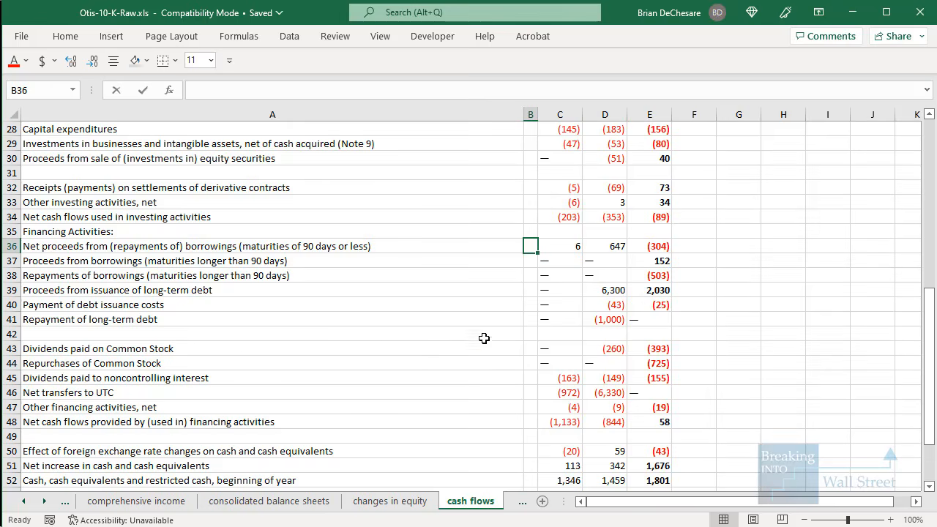
pyautogui.click(489, 333)
# Start the FY 19 Change in Debt formula in C67 by summing C36:C39 of the 10-K cash flows sheet with relative references
pyautogui.hotkey('alt', 'Tab')
pyautogui.write('=')
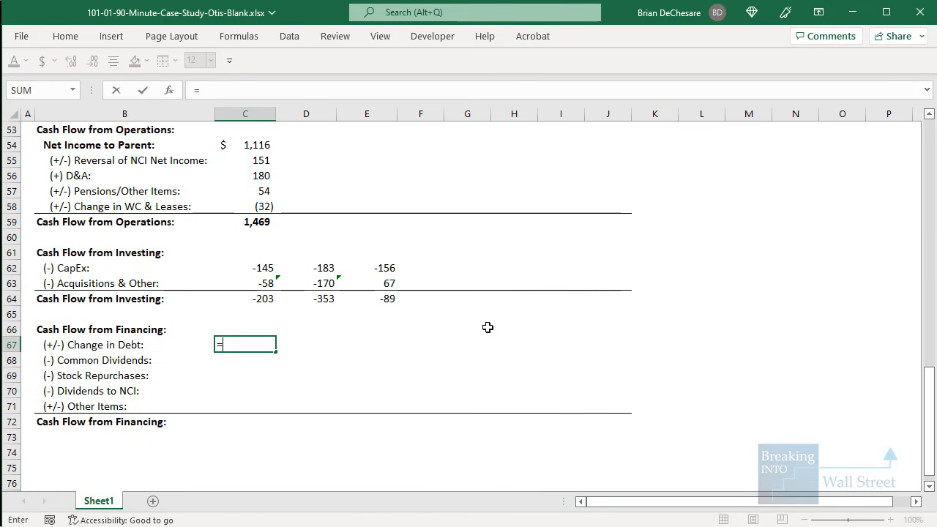
pyautogui.hotkey('alt', 'Tab')
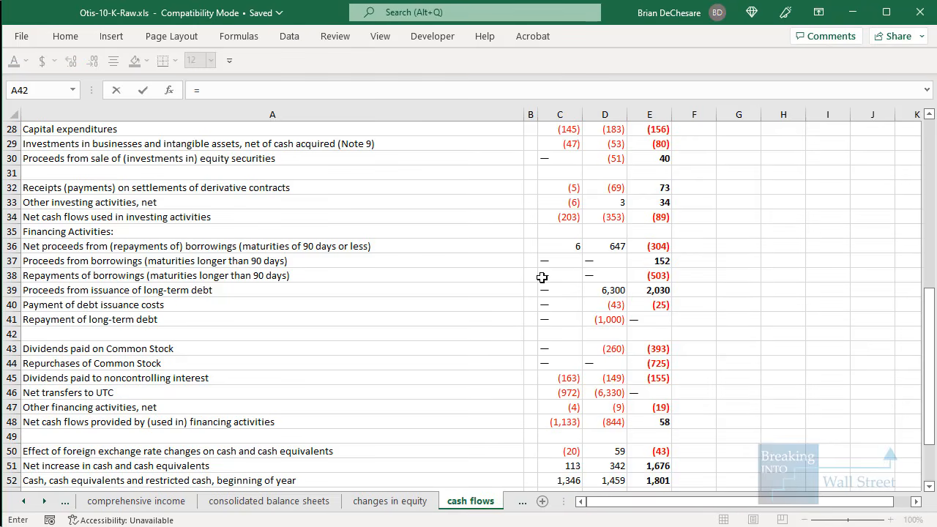
pyautogui.write('SUM(')
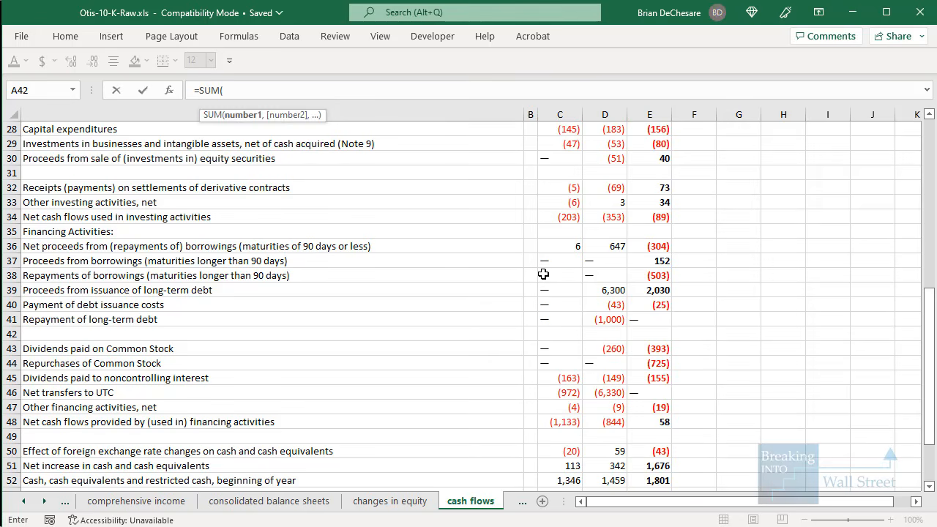
pyautogui.moveTo(556, 246); pyautogui.dragTo(557, 284)
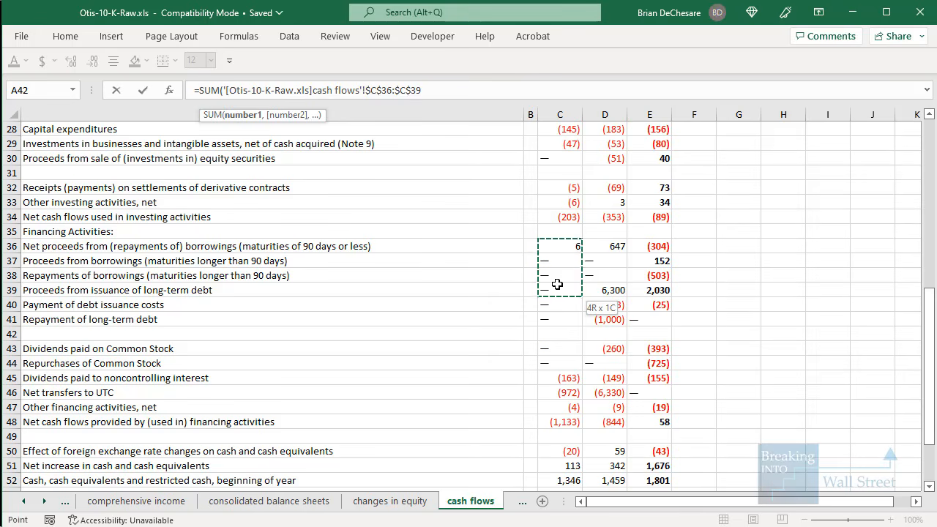
pyautogui.moveTo(557, 284); pyautogui.dragTo(557, 284)
pyautogui.press('F4')
pyautogui.press('F4')
pyautogui.press('F4')
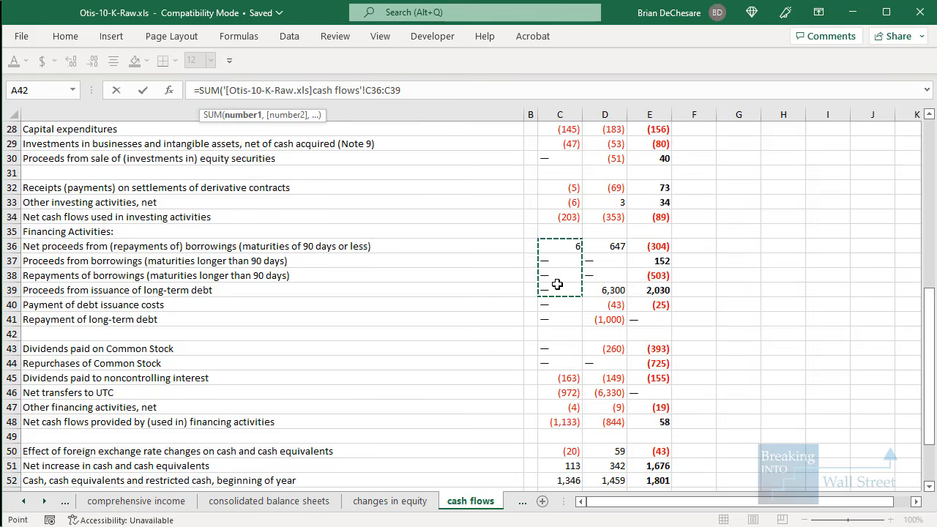
# Complete the C67 formula by adding Repayment of long-term debt in C41 as a relative reference, leaving out the debt issuance costs
pyautogui.write(')+')
pyautogui.click(559, 320)
pyautogui.press('F4')
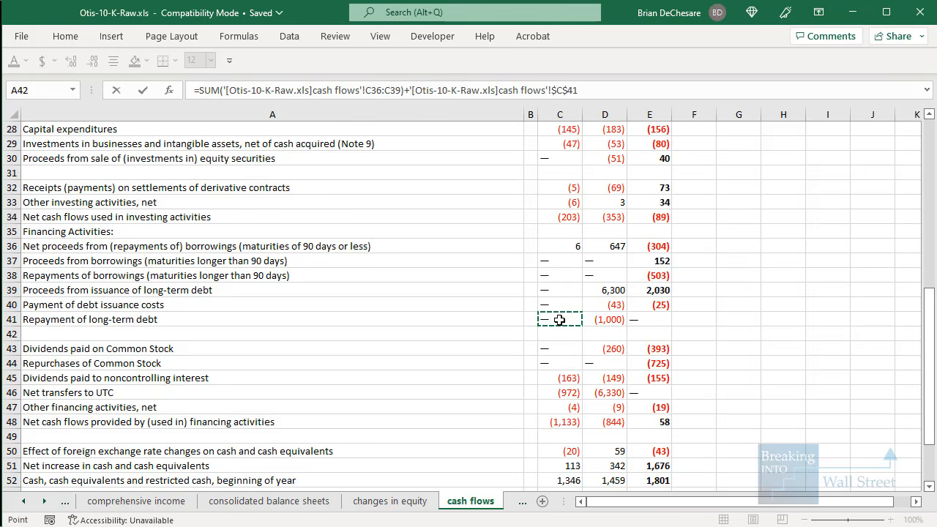
pyautogui.press('F4')
pyautogui.moveTo(24, 287); pyautogui.dragTo(698, 316)
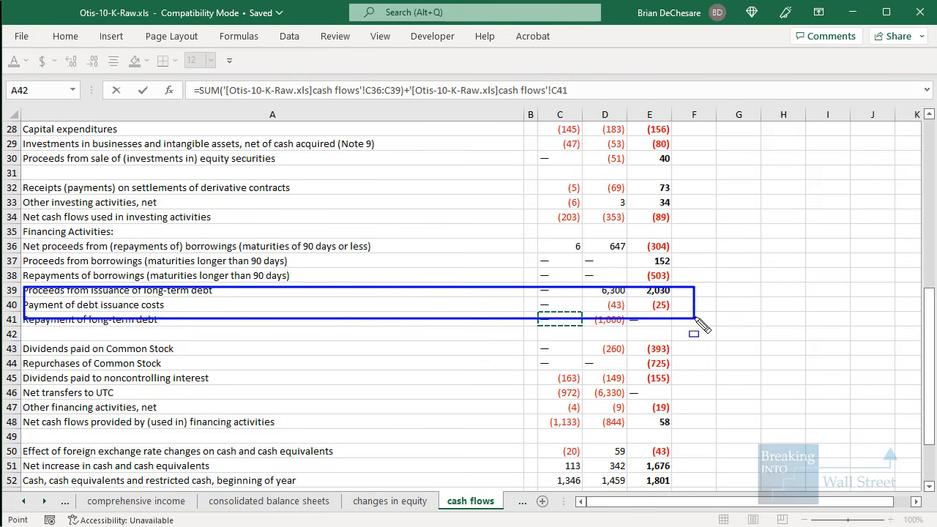
pyautogui.click(607, 85)
pyautogui.press('Return')
pyautogui.press('Up')
pyautogui.press('F2')
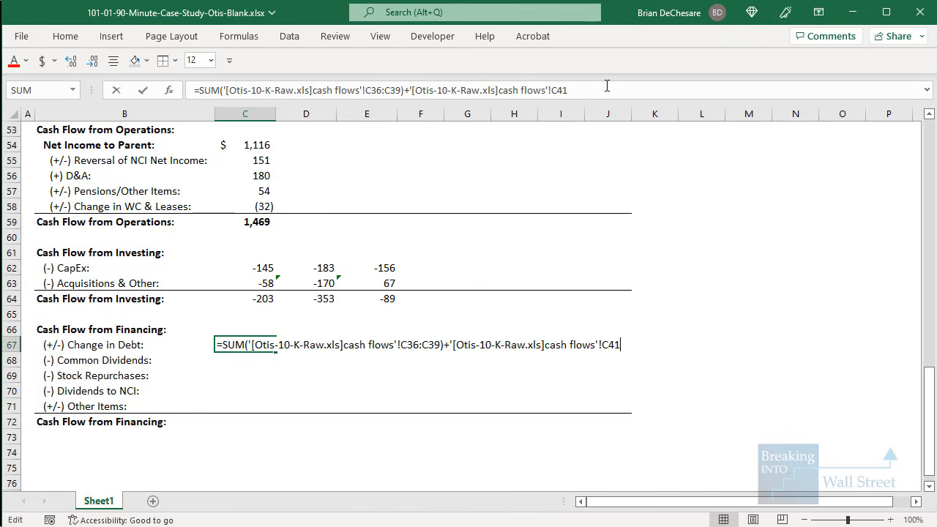
pyautogui.press('Escape')
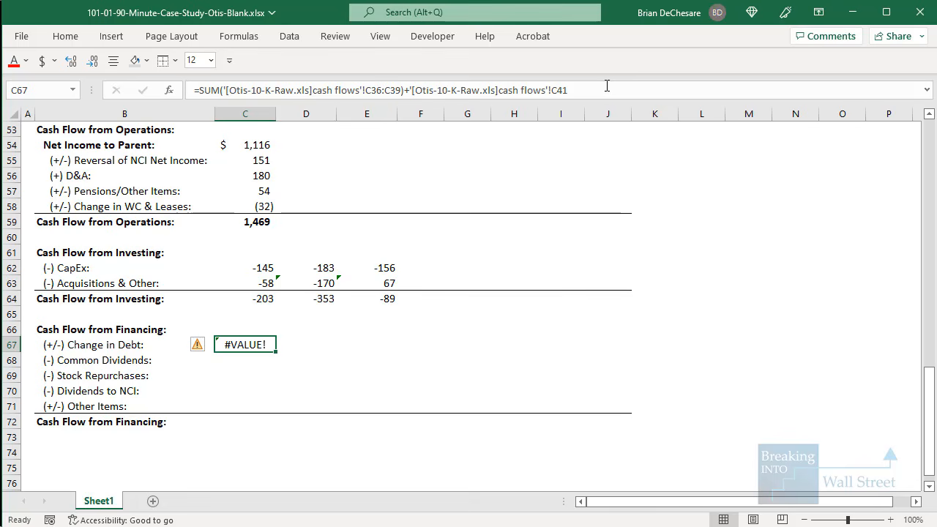
# Replace the dashes in C37:D38 of the 10-K cash flows sheet with 0 for the longer-maturity borrowings and repayments
pyautogui.hotkey('alt', 'Tab')
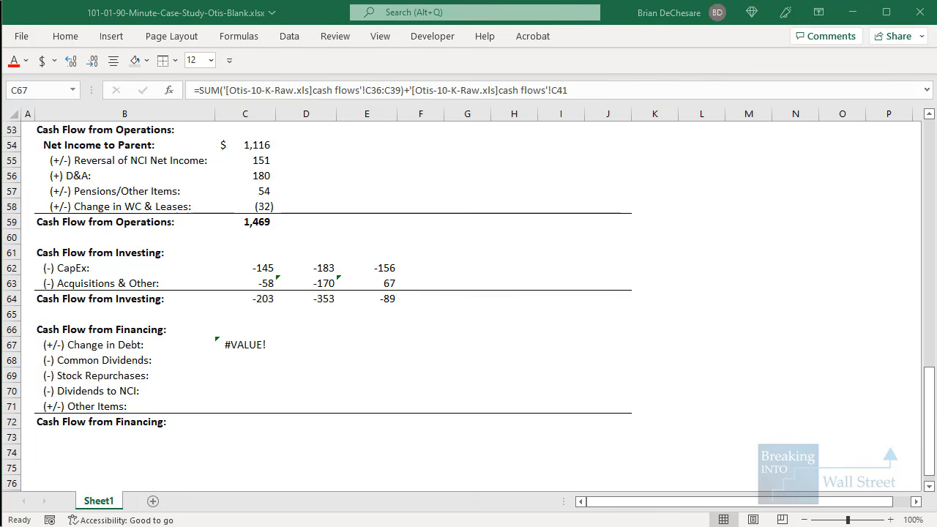
pyautogui.click(545, 256)
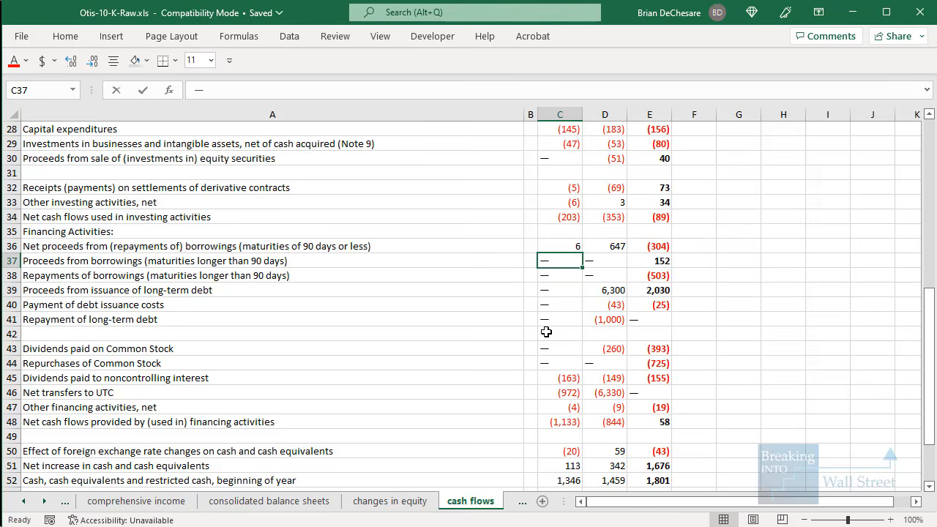
pyautogui.write('0')
pyautogui.press('Right')
pyautogui.write('0')
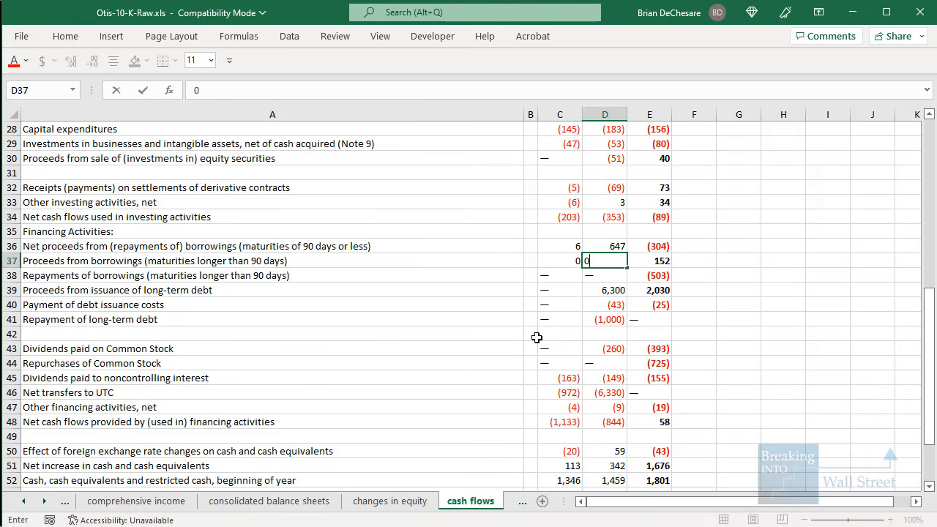
pyautogui.press('Return')
pyautogui.press('Left')
pyautogui.press('Down')
pyautogui.write('0')
pyautogui.press('Right')
pyautogui.write('0')
pyautogui.press('Return')
pyautogui.press('Left')
pyautogui.press('Down')
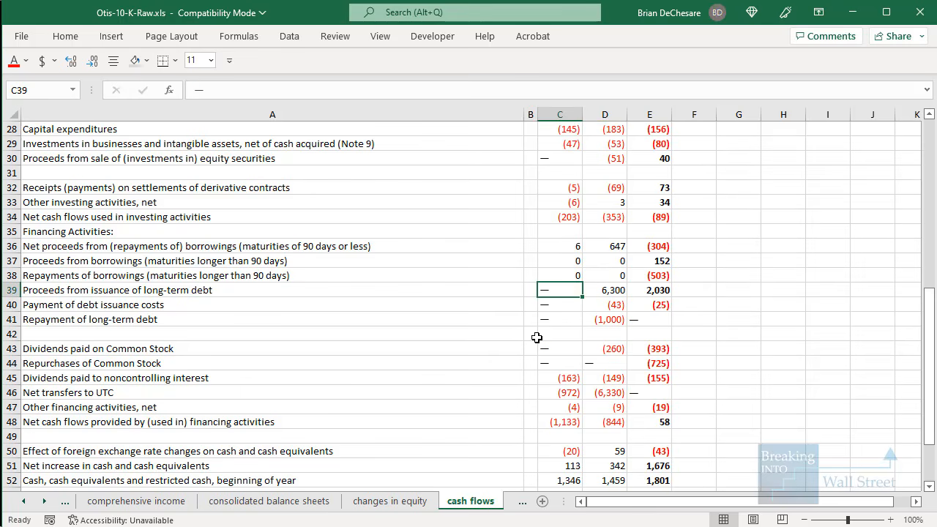
# Replace the dashes with 0 in the long-term debt and issuance cost cells C39:C41 and in E41
pyautogui.write('0')
pyautogui.press('Return')
pyautogui.write('0')
pyautogui.press('Return')
pyautogui.write('0')
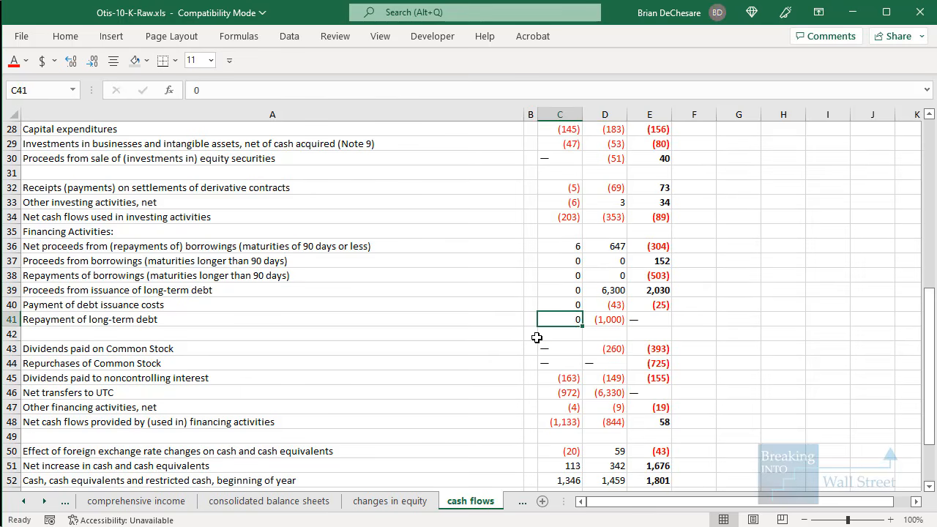
pyautogui.press('Tab')
pyautogui.press('Tab')
pyautogui.write('0')
pyautogui.press('Return')
# Replace the dashes with 0 for common dividends in C43, stock repurchases in C44:D44 and Net transfers to UTC in E46
pyautogui.press('Down')
pyautogui.write('0')
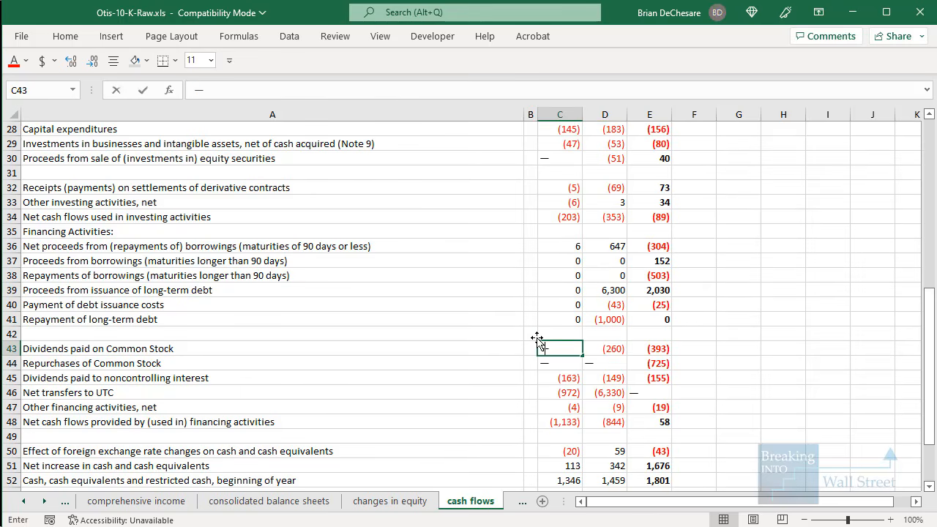
pyautogui.press('Return')
pyautogui.write('0')
pyautogui.press('Tab')
pyautogui.write('0')
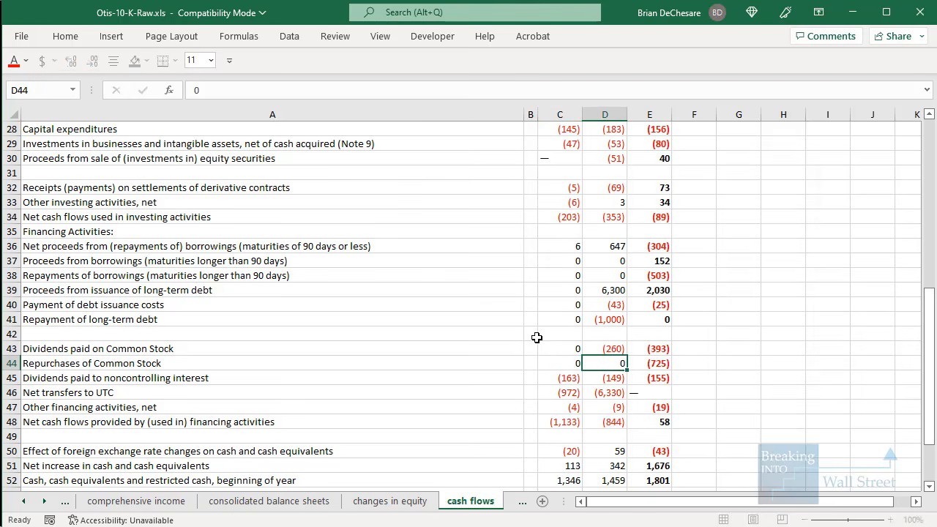
pyautogui.press('Down')
pyautogui.press('Down')
pyautogui.press('Right')
pyautogui.press('Down')
pyautogui.write('0')
pyautogui.press('Up')
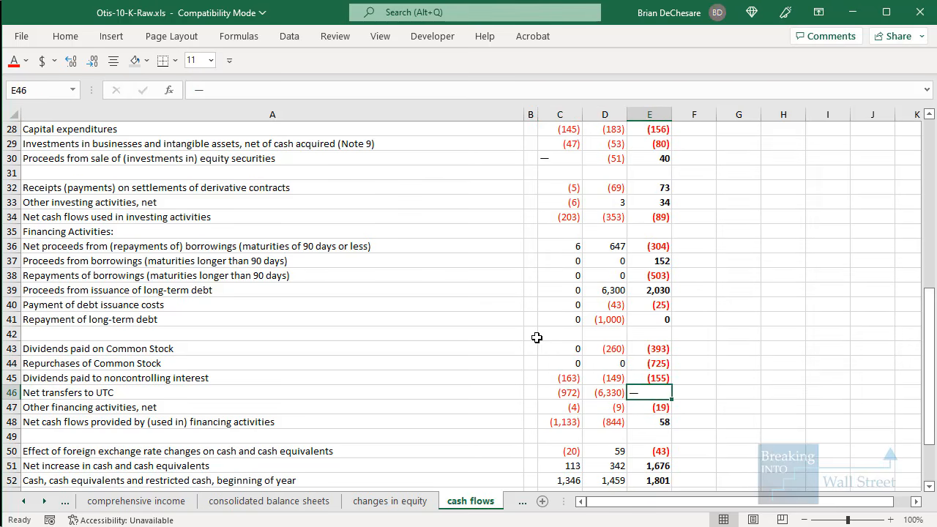
pyautogui.write('0')
pyautogui.hotkey('ctrl', 'Return')
# Enter 0 in C30 for the equity securities proceeds and save the 10-K workbook
pyautogui.scroll(2, 560, 249)
pyautogui.click(560, 249)
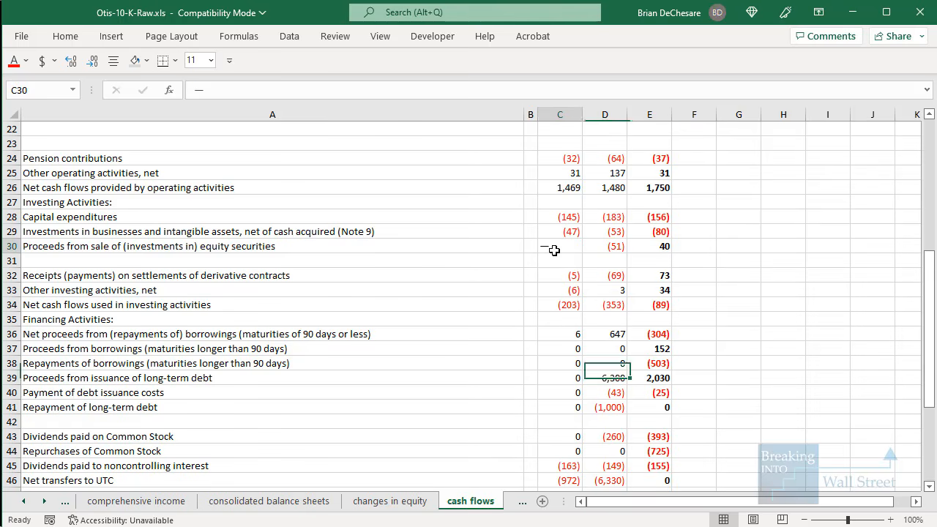
pyautogui.write('0')
pyautogui.hotkey('ctrl', 'Return')
pyautogui.hotkey('ctrl', 's')
pyautogui.click(551, 315)
pyautogui.scroll(-3, 551, 315)
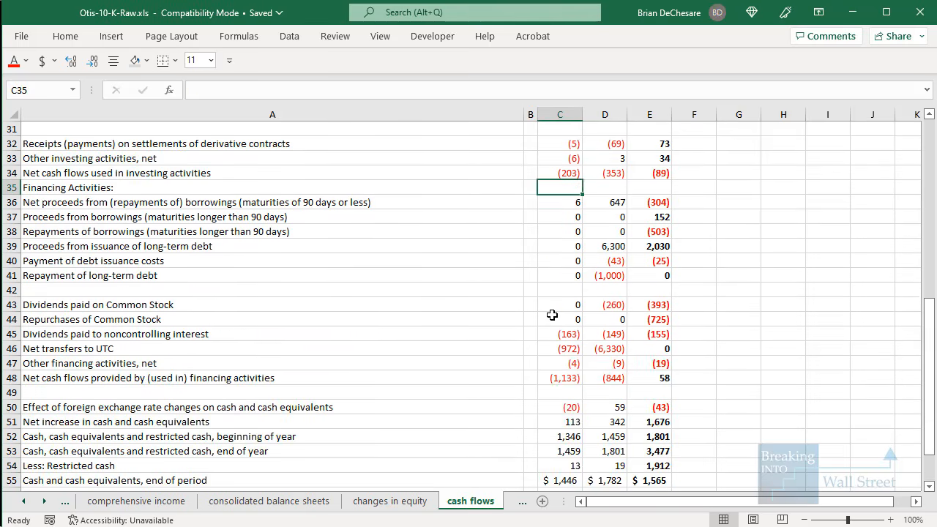
# Link FY 19 Common Dividends in C68 to Dividends paid on Common Stock in C43 of the 10-K cash flows sheet, as a relative reference
pyautogui.hotkey('alt', 'Tab')
pyautogui.press('Down')
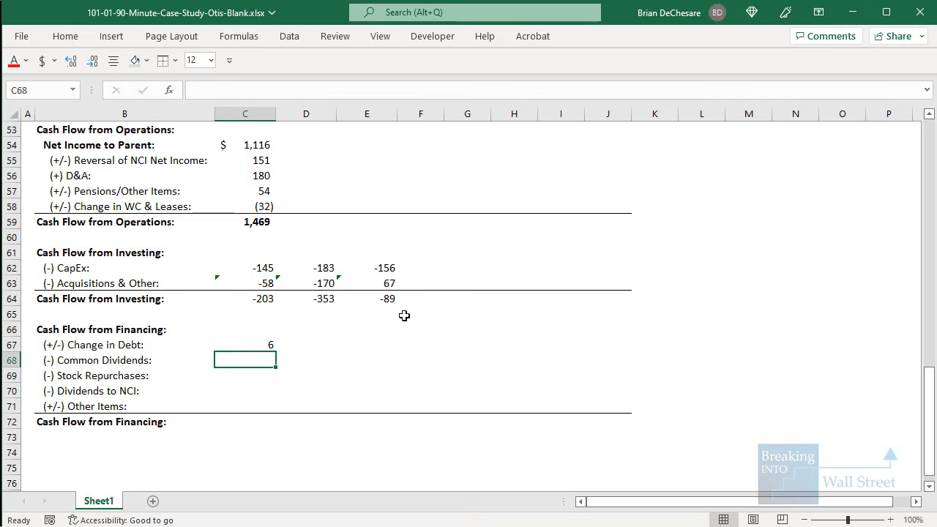
pyautogui.write('=')
pyautogui.hotkey('alt', 'Tab')
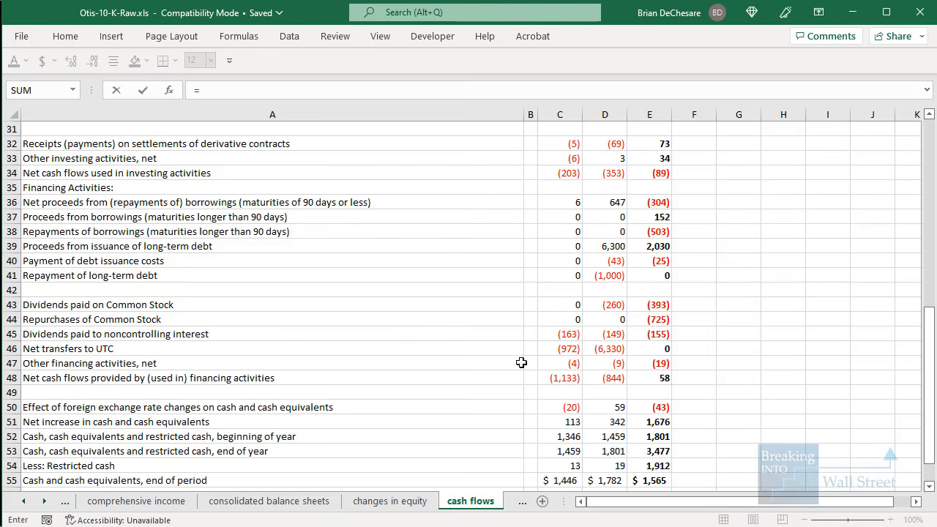
pyautogui.click(550, 303)
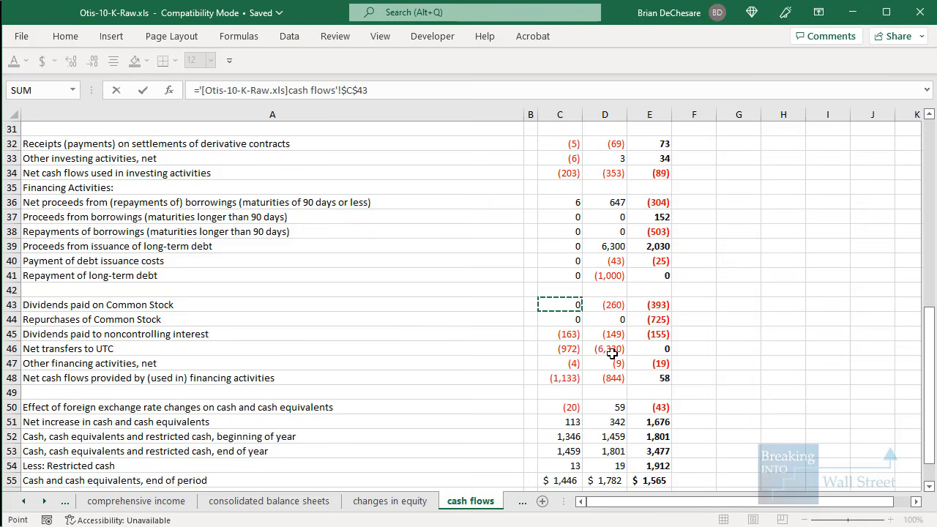
pyautogui.press('F4')
pyautogui.press('F4')
pyautogui.press('F4')
pyautogui.hotkey('ctrl', 'Return')
# Link FY 19 Stock Repurchases in C69 to Repurchases of Common Stock in C44 of the 10-K cash flows sheet, as a relative reference
pyautogui.press('Down')
pyautogui.write('=')
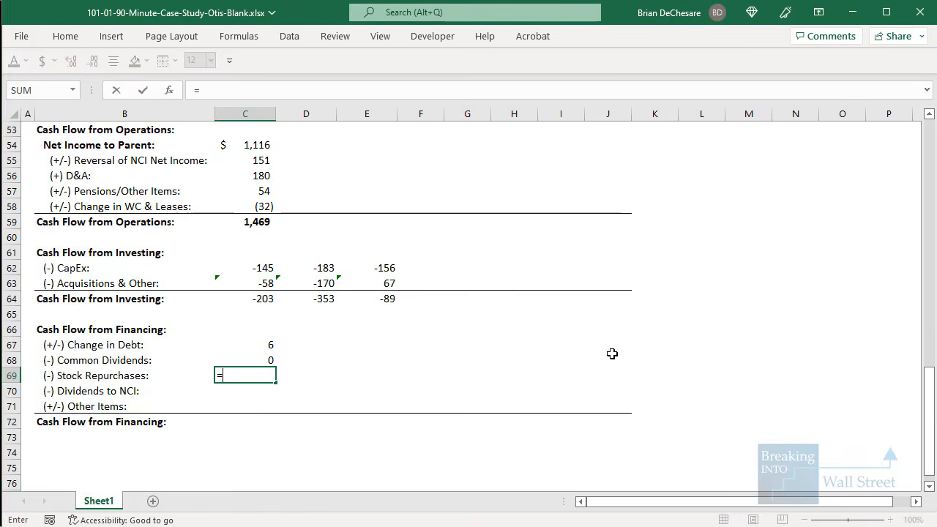
pyautogui.hotkey('alt', 'Tab')
pyautogui.click(565, 329)
pyautogui.press('Up')
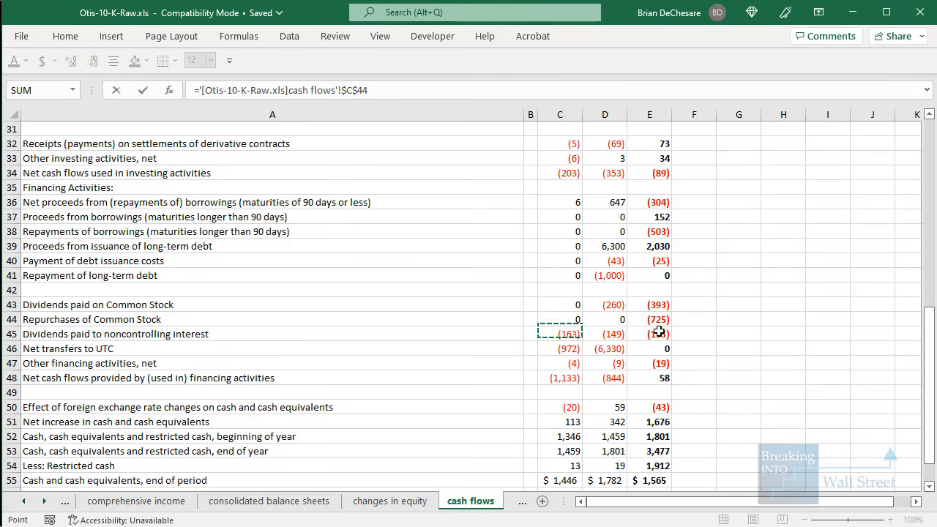
pyautogui.press('F4')
pyautogui.press('F4')
pyautogui.hotkey('ctrl', 'Return')
# Link FY 19 Dividends to NCI in C70 to cell C45 of the 10-K cash flows sheet as a relative reference
pyautogui.press('Down')
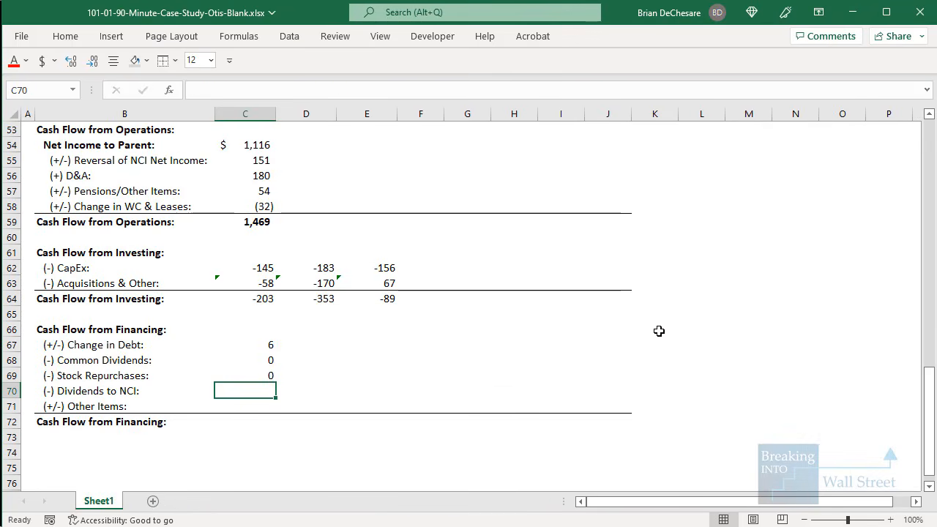
pyautogui.write('=')
pyautogui.hotkey('alt', 'Tab')
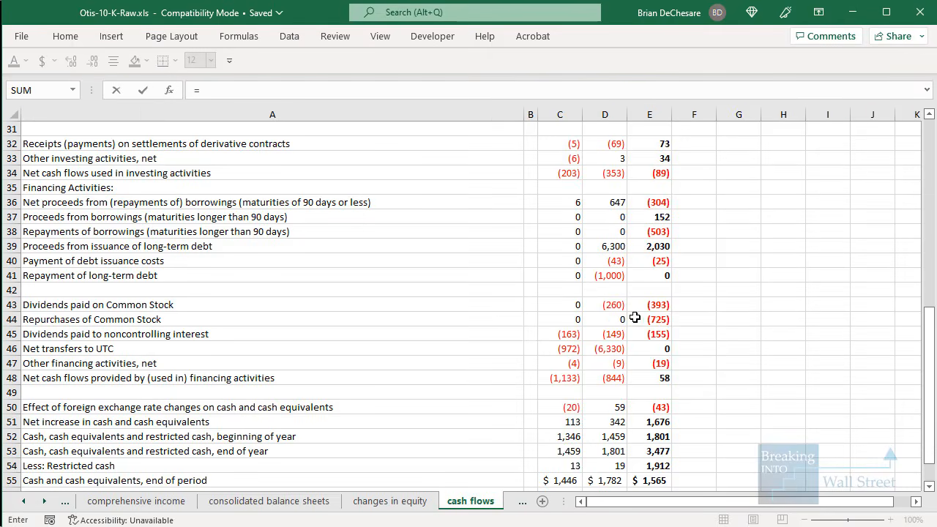
pyautogui.click(565, 333)
pyautogui.press('F4')
pyautogui.press('F4')
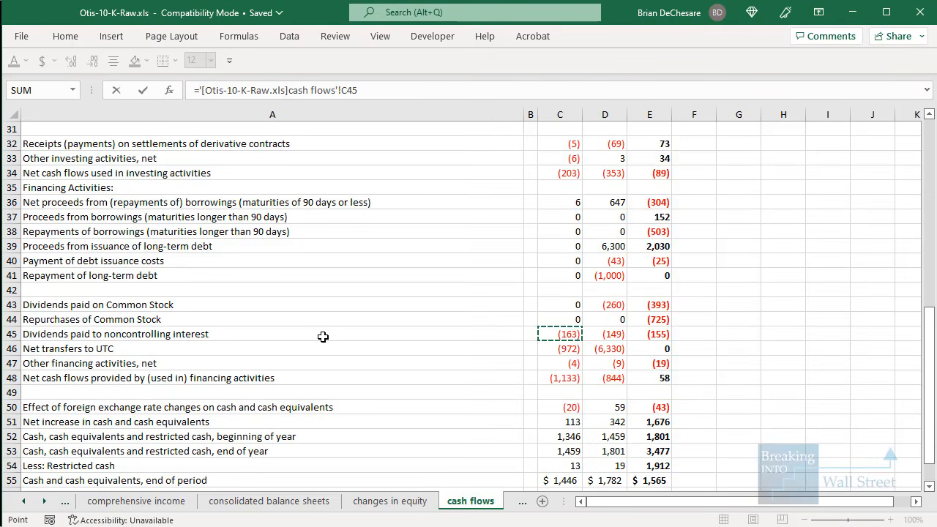
pyautogui.press('Return')
# Link FY 19 Other Items in C71 to the sum of C40, C46 and C47 on the 10-K cash flows sheet, using relative references
pyautogui.write('=')
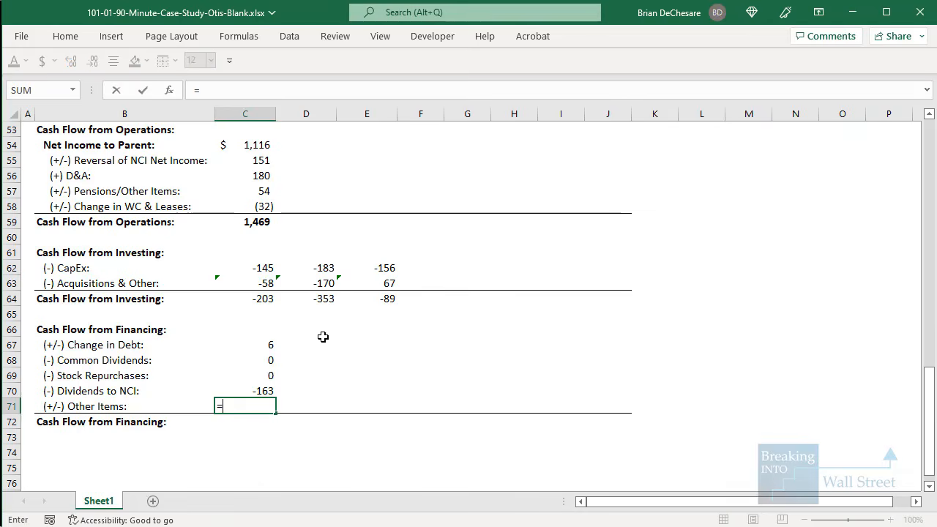
pyautogui.hotkey('ctrl', 'Tab')
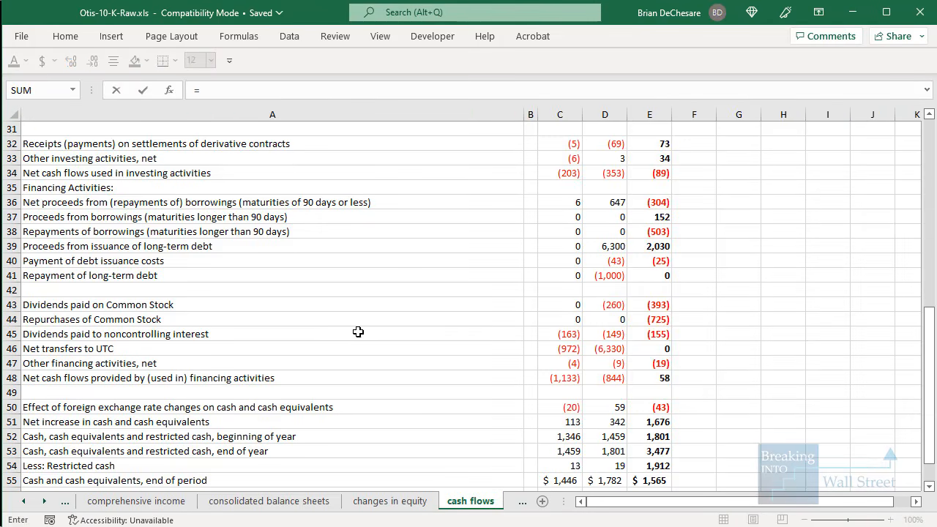
pyautogui.click(567, 263)
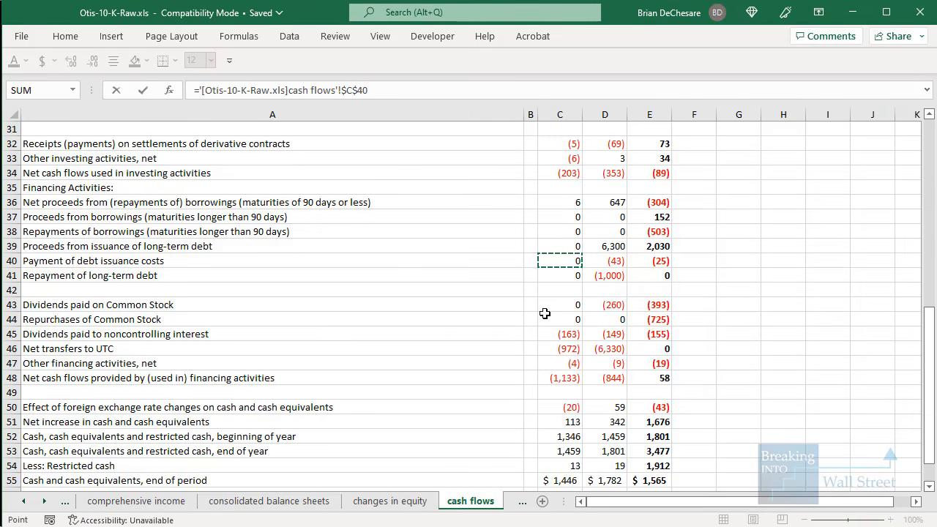
pyautogui.press('F4')
pyautogui.write('+')
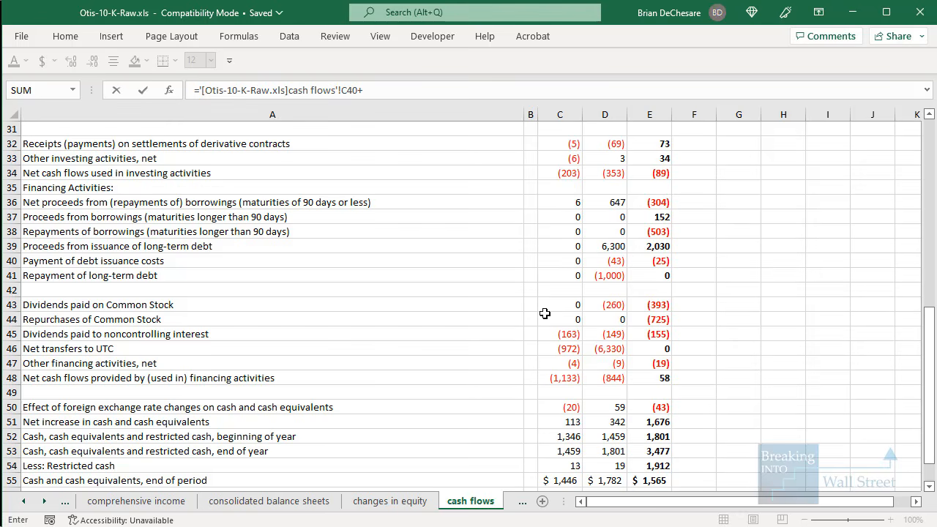
pyautogui.click(546, 351)
pyautogui.press('F4')
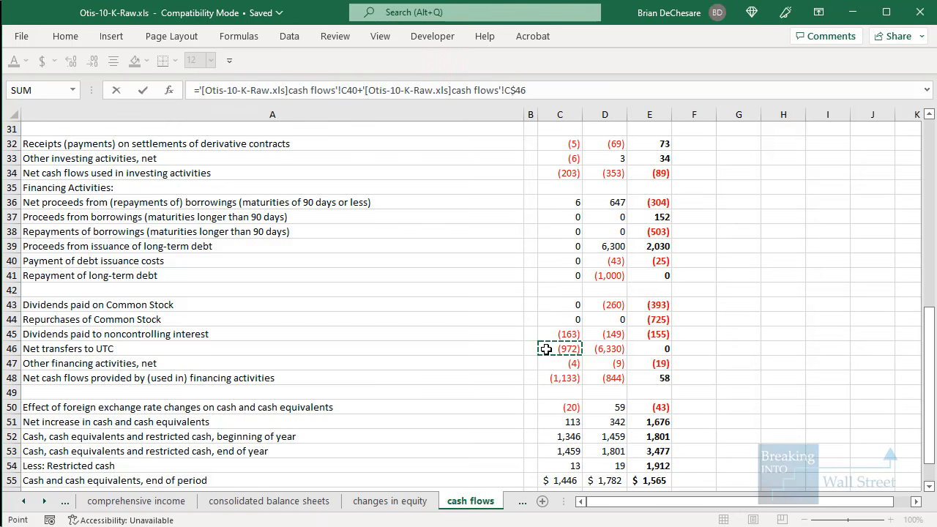
pyautogui.write('+')
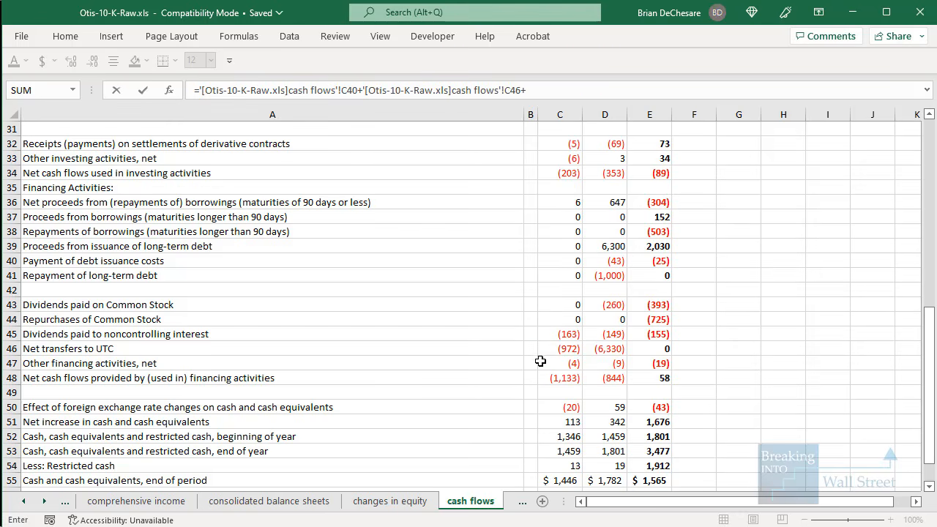
pyautogui.click(541, 362)
pyautogui.press('F4')
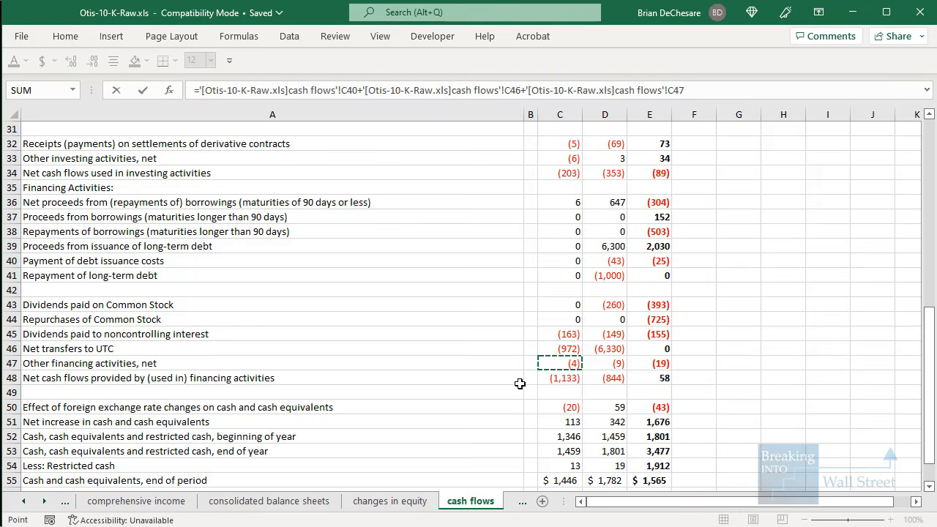
pyautogui.press('Return')
# Sum the FY 19 financing items in C72 and compare the total with net financing cash flows in the 10-K workbook
pyautogui.press('Down')
pyautogui.hotkey('alt', '=')
pyautogui.press('Return')
pyautogui.hotkey('alt', 'Tab')
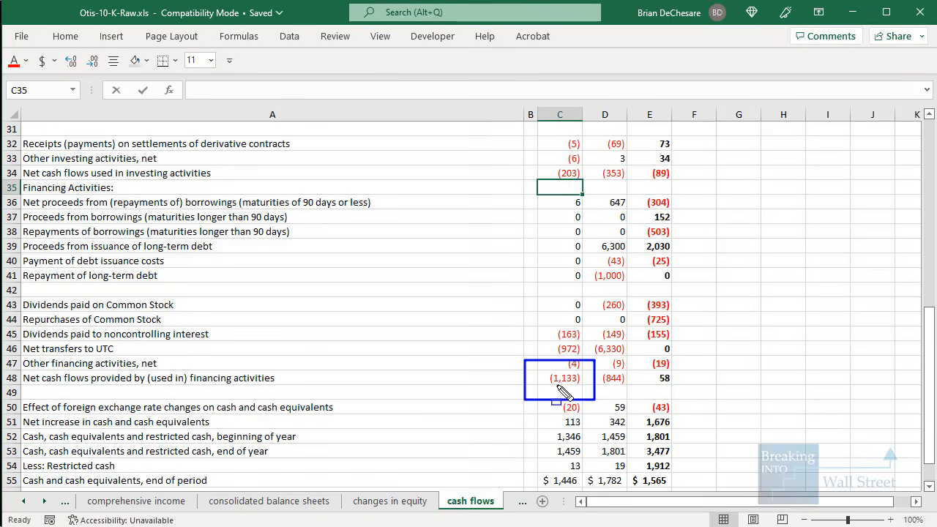
pyautogui.hotkey('alt', 'Tab')
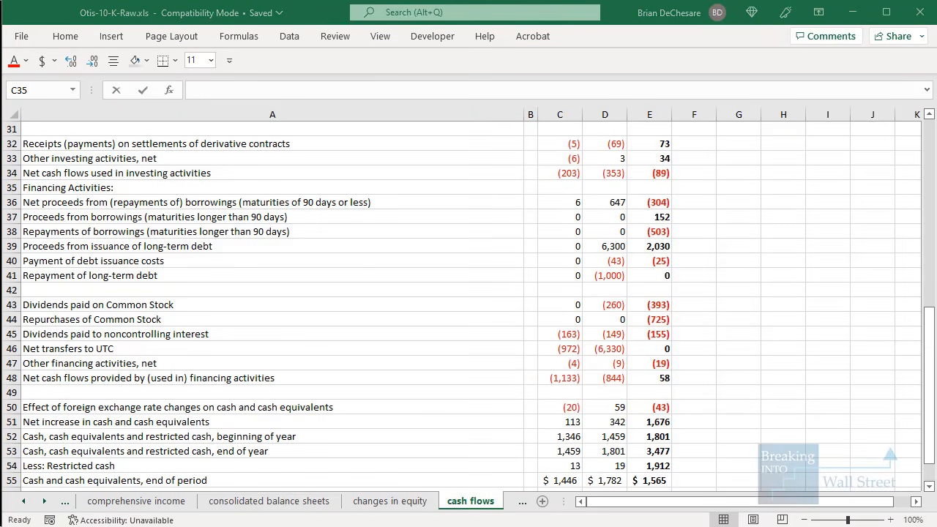
# Paste only the formats of C55:C59 onto C68:C72, and apply the C68 format to Change in Debt in C67
pyautogui.hotkey('ctrl', 'c')
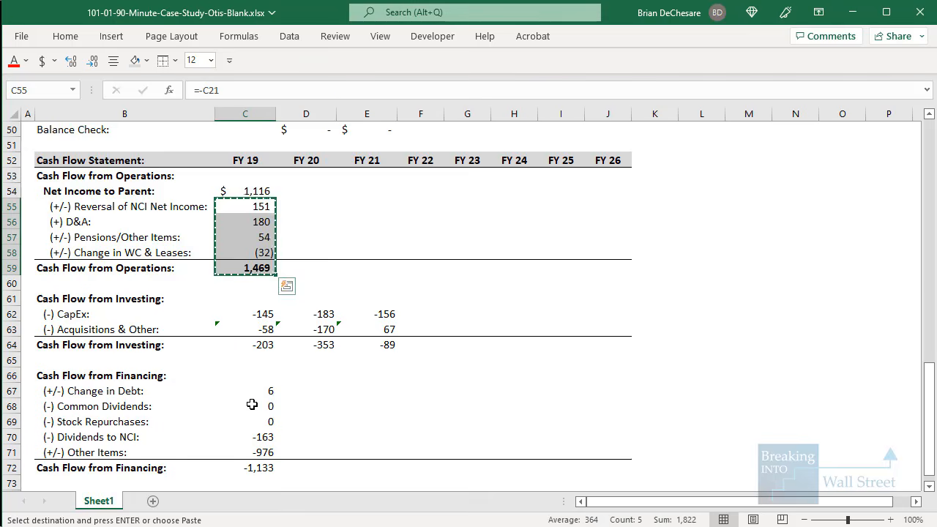
pyautogui.click(252, 404)
pyautogui.scroll(-2, 270, 405)
pyautogui.hotkey('alt', 'e')
pyautogui.press('s')
pyautogui.press('t')
pyautogui.press('Return')
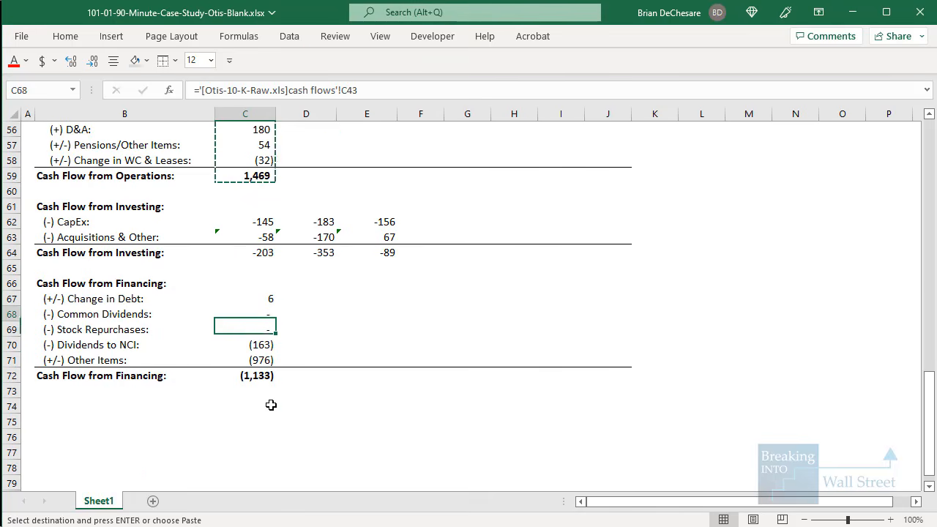
pyautogui.hotkey('ctrl', 'c')
pyautogui.press('Up')
pyautogui.hotkey('ctrl', 'alt', 'v')
pyautogui.press('t')
pyautogui.press('Return')
pyautogui.press('Escape')
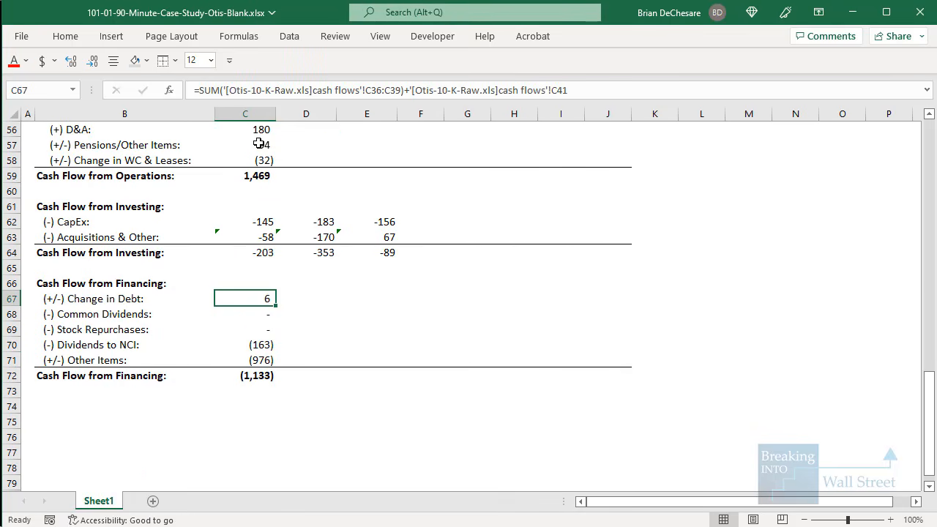
# Copy only the formats of C57:C59 onto the historical Cash Flow from Investing figures in C62:E64
pyautogui.moveTo(258, 144); pyautogui.dragTo(261, 176)
pyautogui.hotkey('ctrl', 'c')
pyautogui.moveTo(252, 222); pyautogui.dragTo(371, 244)
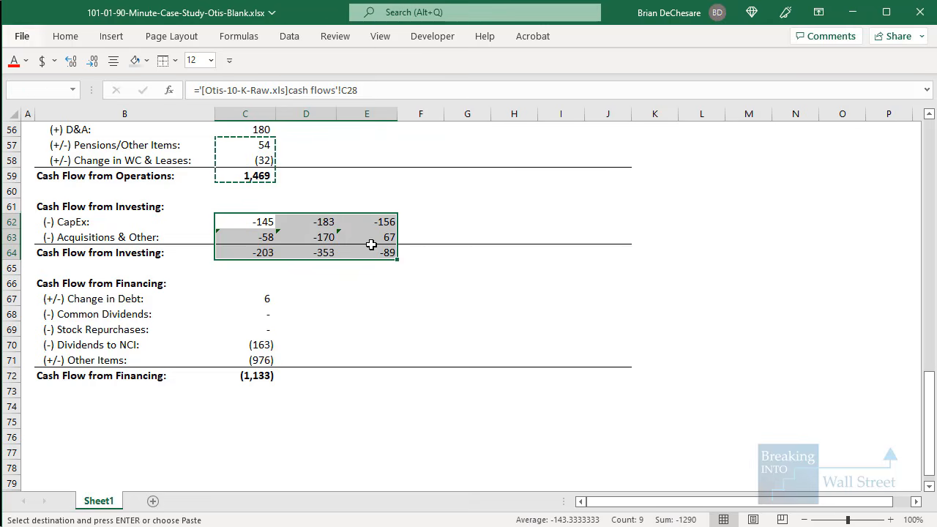
pyautogui.hotkey('ctrl', 'alt', 'v')
pyautogui.press('t')
pyautogui.press('Return')
pyautogui.press('Escape')
pyautogui.press('Down')
pyautogui.press('Down')
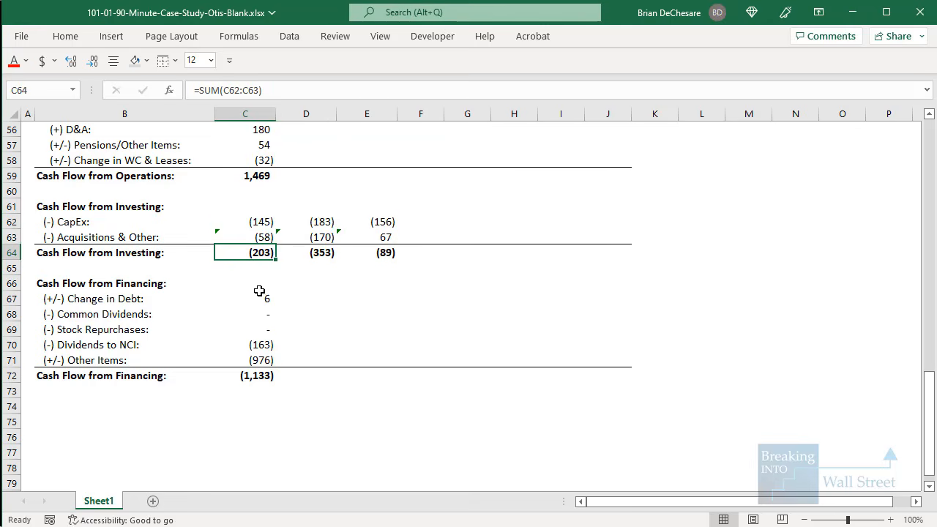
# Add the labels "FX Rate Effects:" in B74 and "Net Change in Cash:" in B76 below the financing section
pyautogui.scroll(1, 259, 292)
pyautogui.click(102, 437)
pyautogui.scroll(-2, 141, 432)
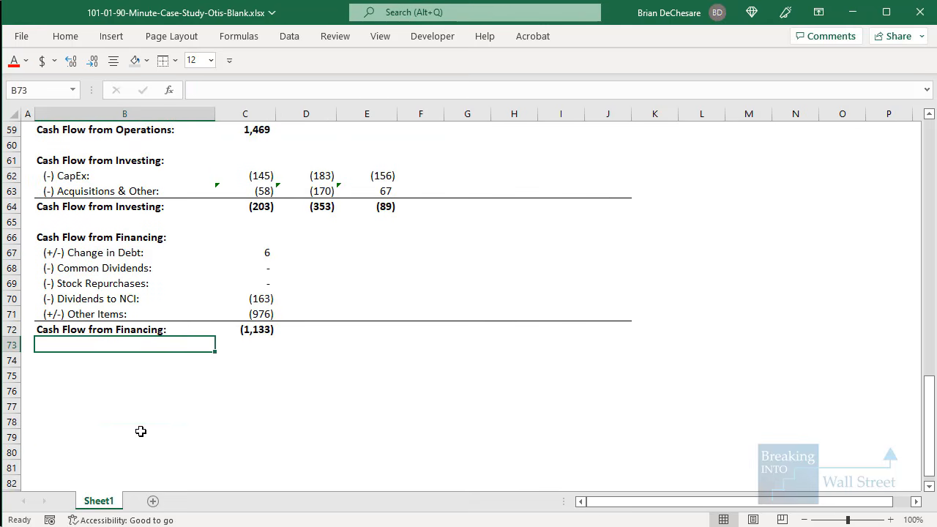
pyautogui.press('Down')
pyautogui.write('FX Rate Effe')
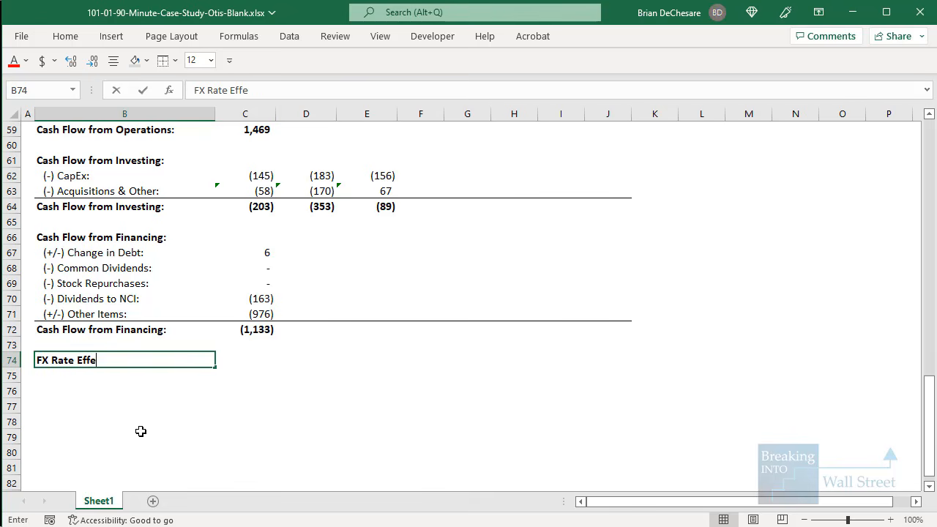
pyautogui.write('cts:')
pyautogui.press('Return')
pyautogui.press('Return')
pyautogui.write('Net ')
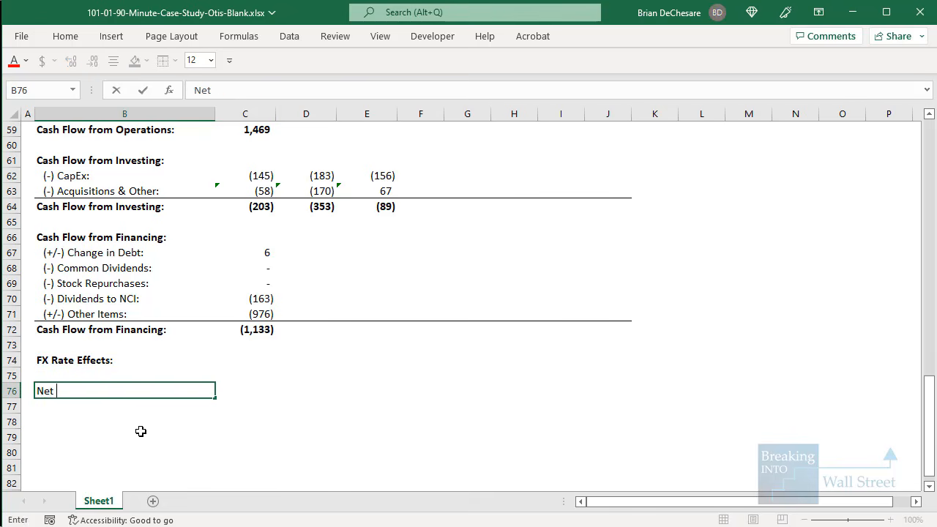
pyautogui.write('Change in Cash:')
pyautogui.hotkey('ctrl', 'Return')
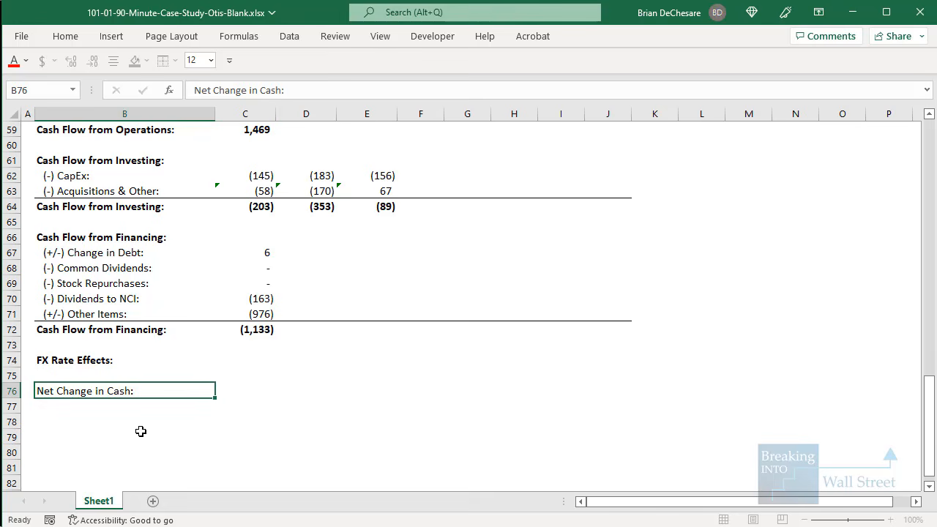
# Make the Net Change in Cash label bold and remove the bold from the FX Rate Effects label
pyautogui.hotkey('ctrl', 'b')
pyautogui.press('Up')
pyautogui.press('Up')
pyautogui.hotkey('ctrl', 'b')
# Link FY 19 FX Rate Effects in C74 to cell C50 of the 10-K cash flows sheet as a relative reference
pyautogui.press('Right')
pyautogui.write('=')
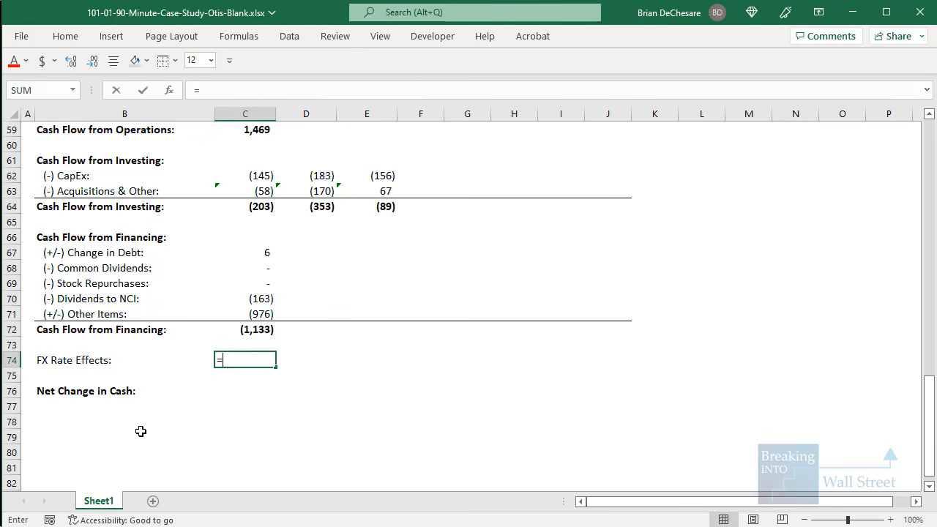
pyautogui.hotkey('ctrl', 'Tab')
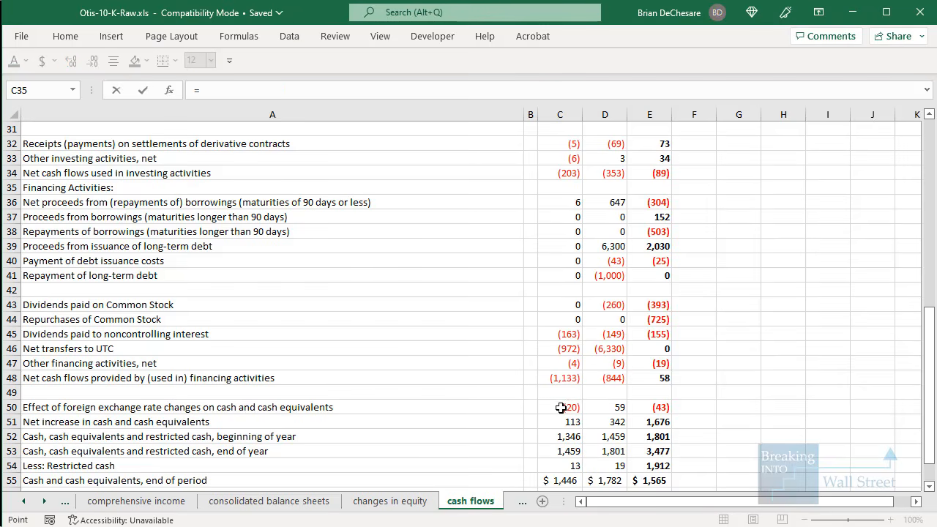
pyautogui.click(561, 408)
pyautogui.scroll(-1, 639, 392)
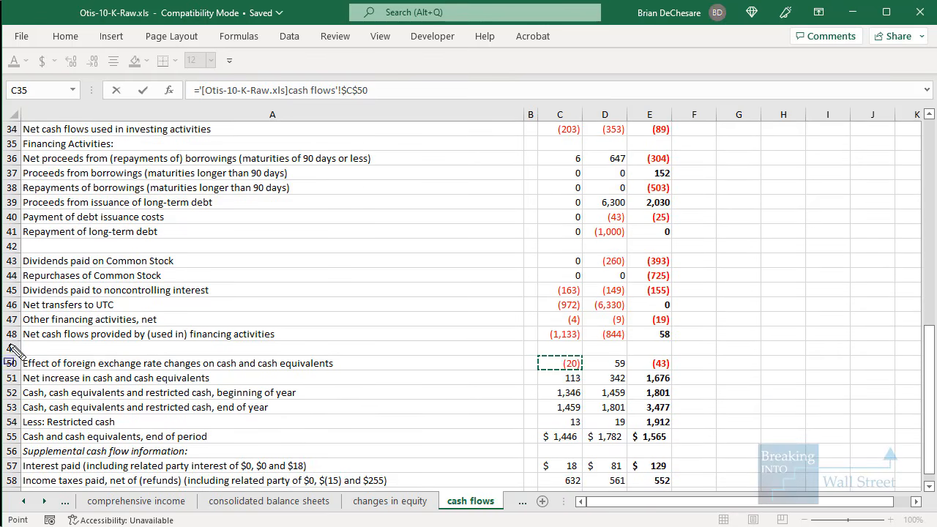
pyautogui.moveTo(9, 344); pyautogui.dragTo(381, 374)
pyautogui.press('F4')
pyautogui.press('F4')
pyautogui.press('Return')
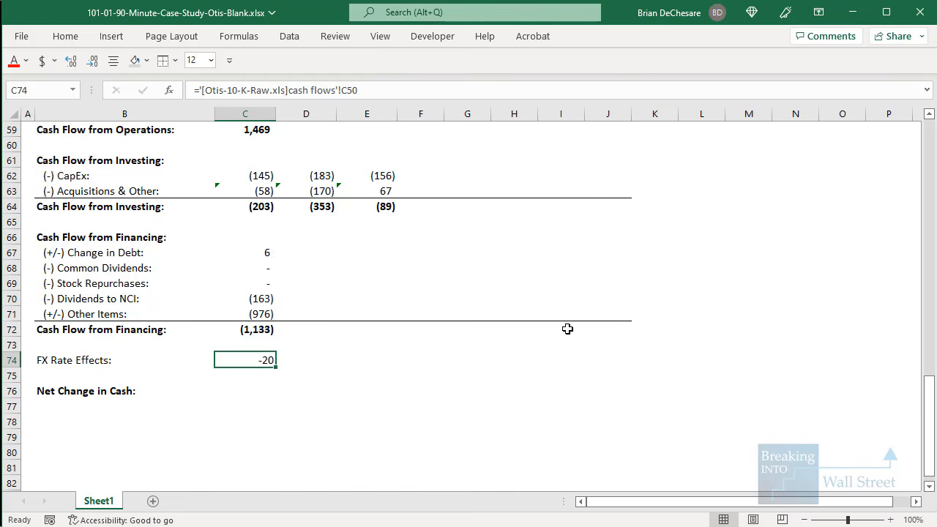
# Calculate FY 19 Net Change in Cash in C76 with =C59+C64+C72+C74 and make the result bold
pyautogui.press('Down')
pyautogui.press('Down')
pyautogui.write('=')
pyautogui.press('Up')
pyautogui.press('Up')
pyautogui.press('Up')
pyautogui.press('Up')
pyautogui.press('Up')
pyautogui.press('Up')
pyautogui.press('Up')
pyautogui.press('Up')
pyautogui.press('Up')
pyautogui.press('Up')
pyautogui.press('Up')
pyautogui.press('Up')
pyautogui.press('Up')
pyautogui.press('Up')
pyautogui.press('Up')
pyautogui.press('Up')
pyautogui.press('Up')
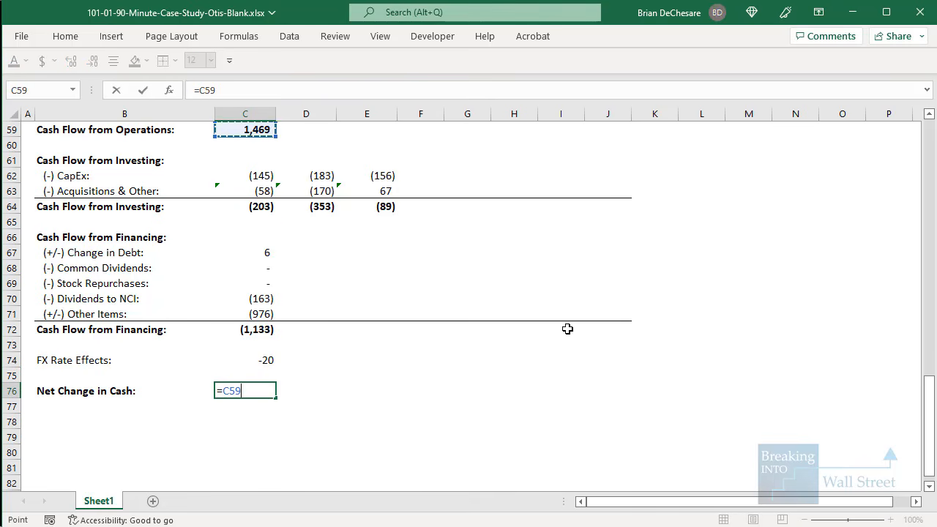
pyautogui.write('+')
pyautogui.press('Up')
pyautogui.press('Up')
pyautogui.press('Up')
pyautogui.press('Up')
pyautogui.press('Up')
pyautogui.press('Up')
pyautogui.press('Up')
pyautogui.press('Up')
pyautogui.press('Up')
pyautogui.press('Up')
pyautogui.press('Up')
pyautogui.press('Up')
pyautogui.write('+')
pyautogui.press('Up')
pyautogui.press('Up')
pyautogui.press('Up')
pyautogui.press('Up')
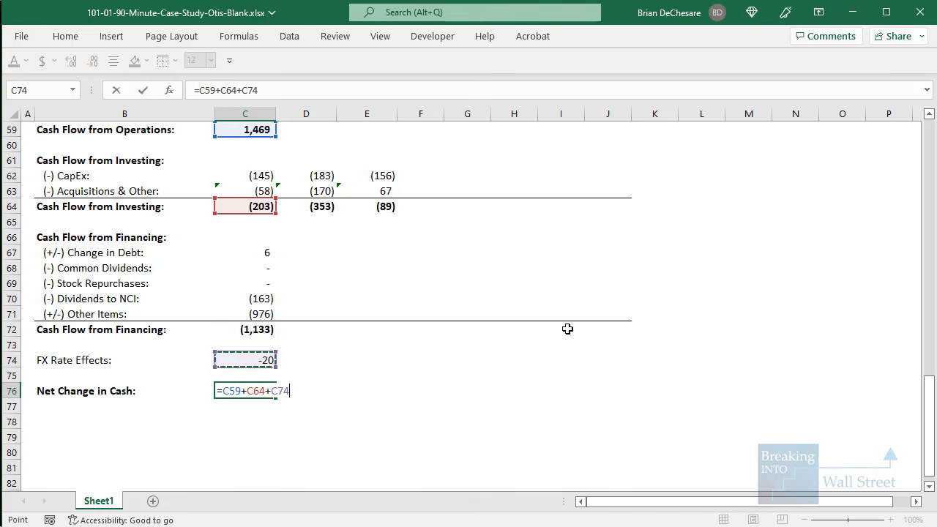
pyautogui.write('+')
pyautogui.press('Up')
pyautogui.press('Up')
pyautogui.hotkey('ctrl', 'Return')
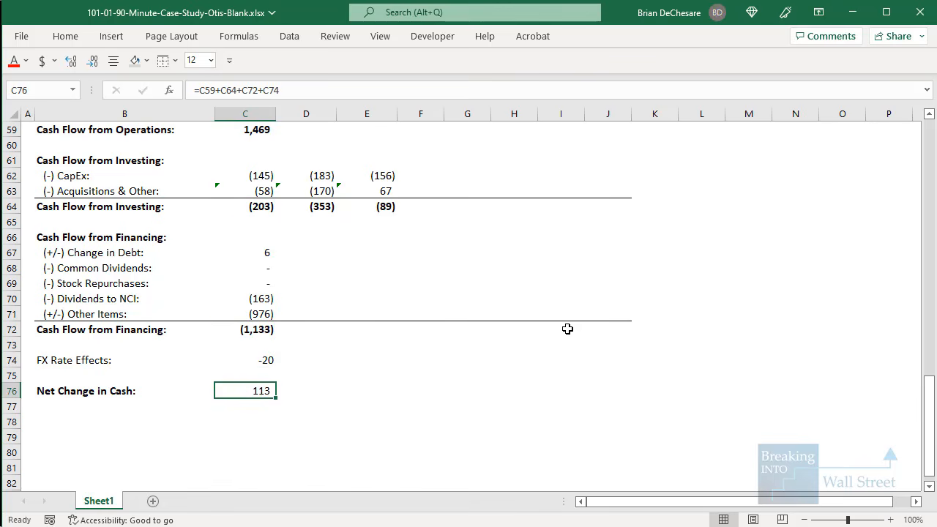
pyautogui.hotkey('ctrl', 'b')
# Fill the FY 19 cash flow formulas from C54:C76 across to the FY 20 and FY 21 columns
pyautogui.scroll(4, 272, 232)
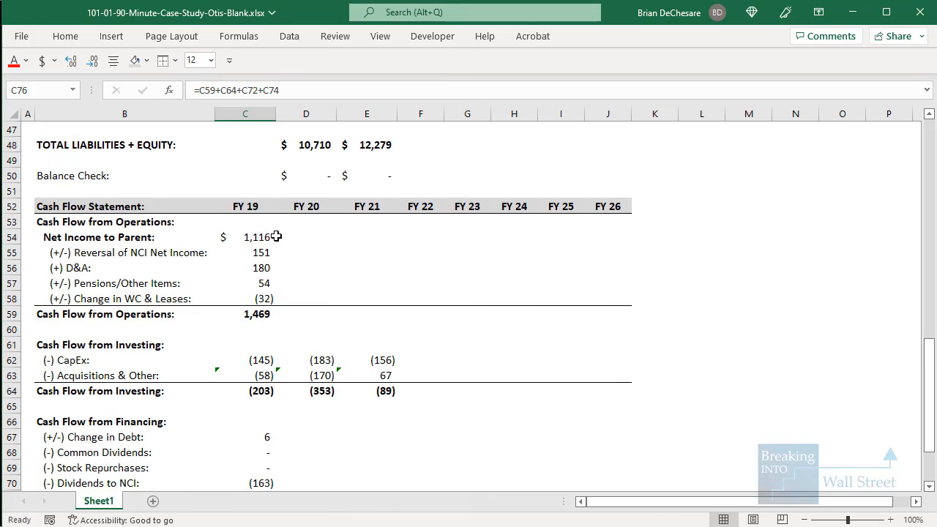
pyautogui.moveTo(271, 233); pyautogui.dragTo(370, 463)
pyautogui.hotkey('ctrl', 'r')
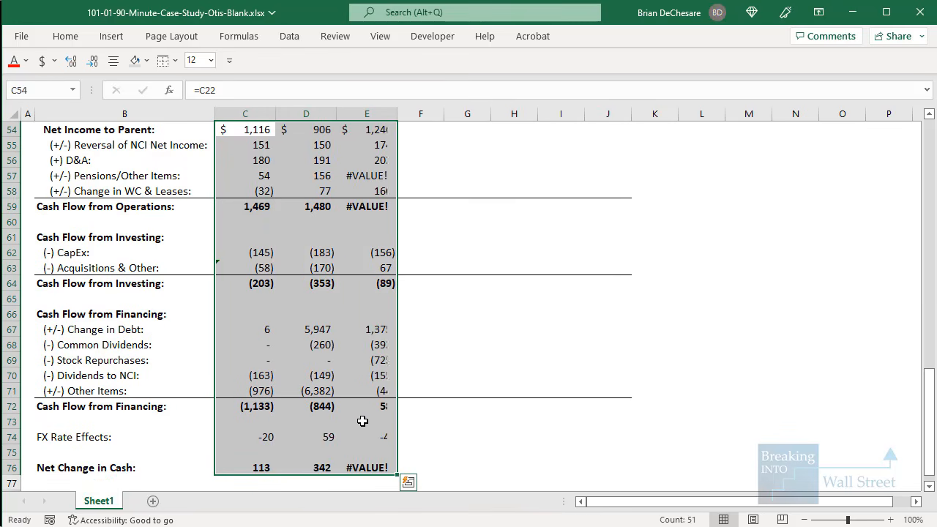
# Inspect the FY 20 and FY 21 Pensions/Other Items formulas in row 57 and trace them to their 10-K source cells
pyautogui.click(362, 467)
pyautogui.scroll(1, 358, 390)
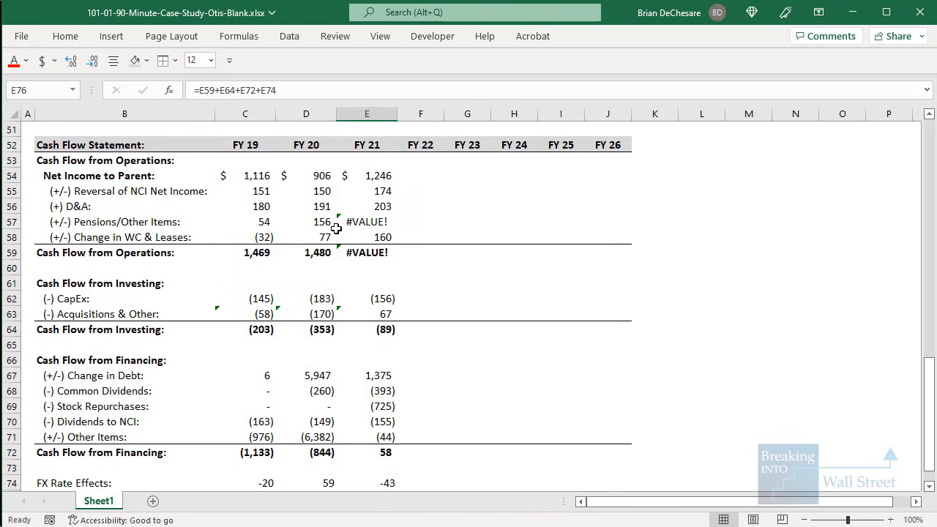
pyautogui.click(330, 225)
pyautogui.press('F2')
pyautogui.press('Escape')
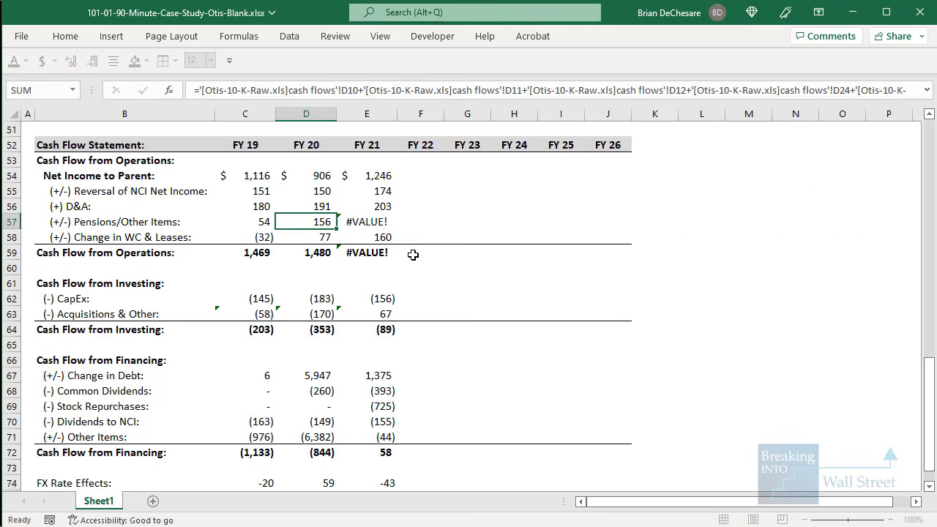
pyautogui.press('Right')
pyautogui.press('F2')
pyautogui.press('Escape')
pyautogui.press('Left')
pyautogui.hotkey('ctrl', '[')
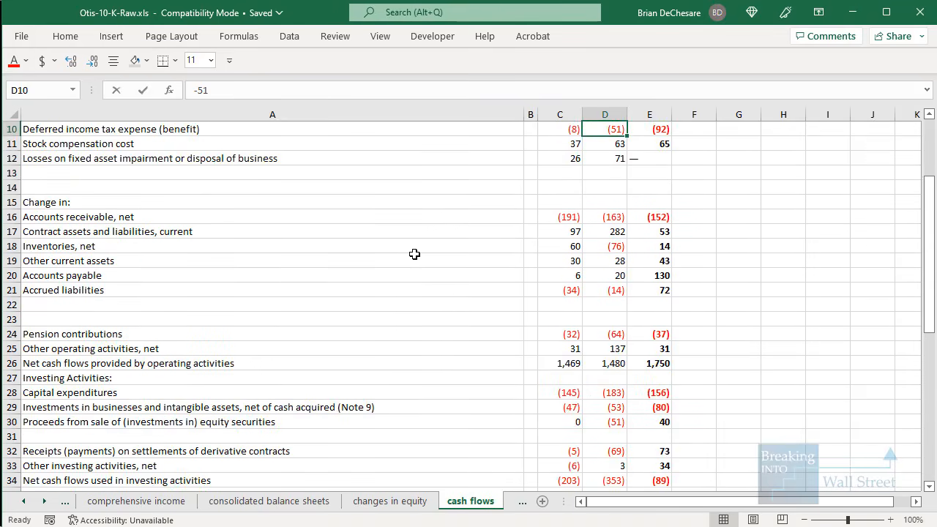
# Replace the dash in E12 of the 10-K cash flows sheet with 0 and check FY 21 Cash Flow from Operations in the model
pyautogui.scroll(3, 417, 254)
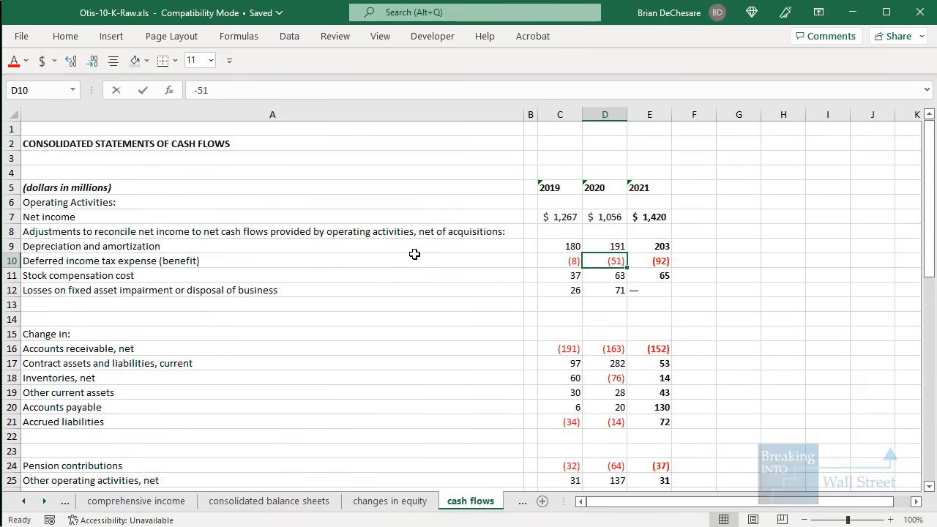
pyautogui.click(643, 294)
pyautogui.scroll(-1, 604, 299)
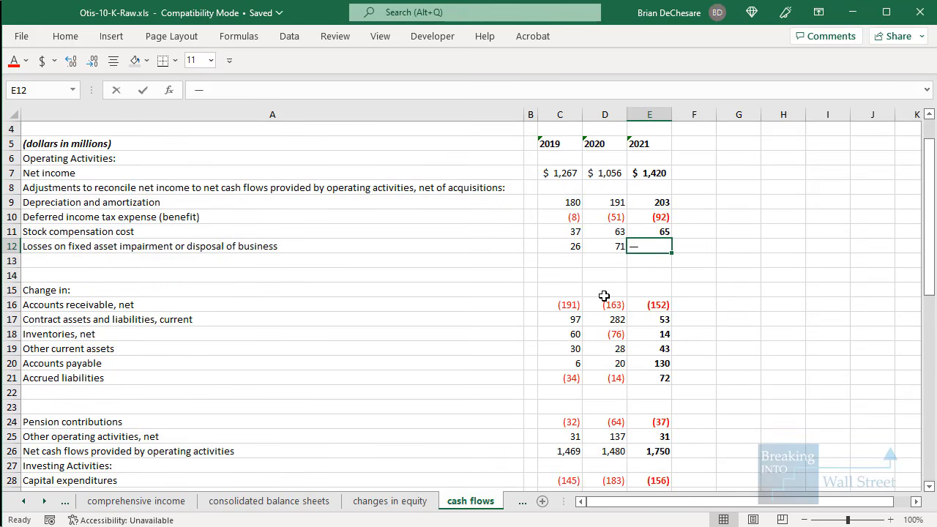
pyautogui.write('0')
pyautogui.hotkey('ctrl', 'Return')
pyautogui.scroll(-3, 542, 291)
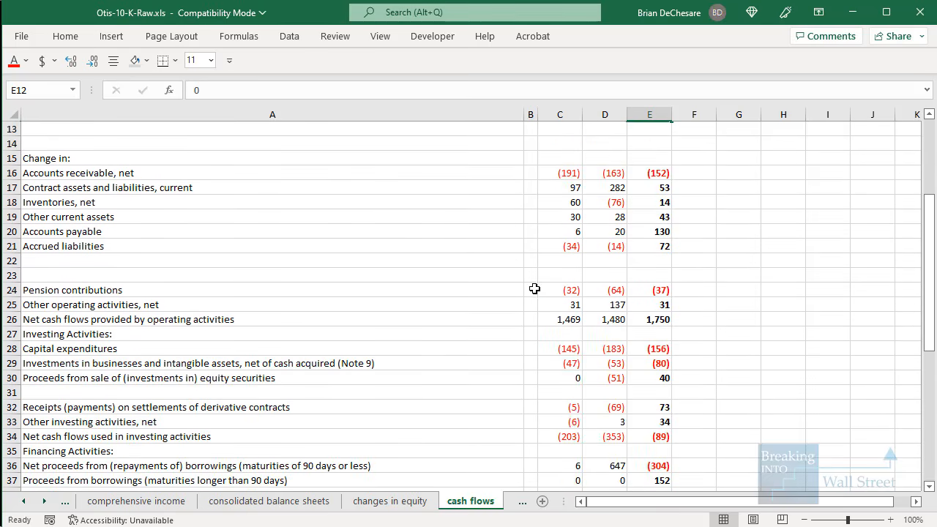
pyautogui.hotkey('alt', 'Tab')
pyautogui.click(372, 252)
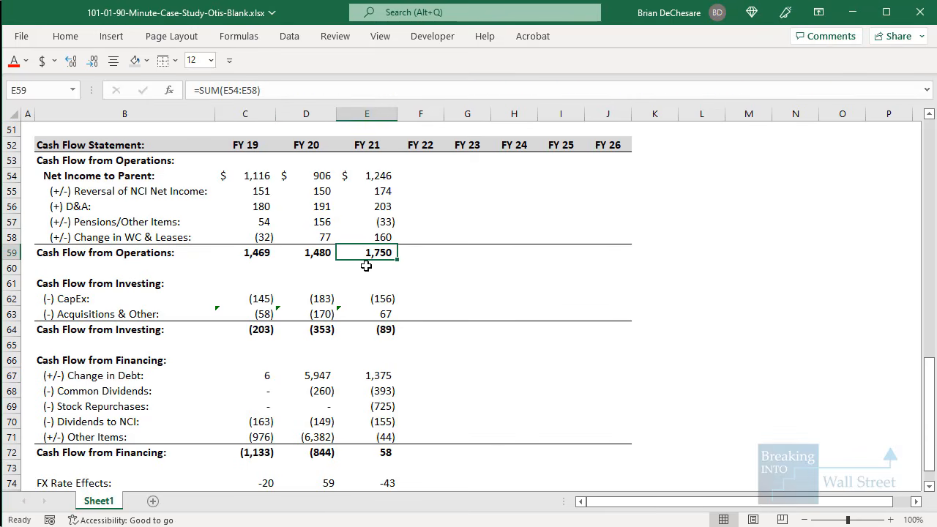
# Copy only the formats of the historical CapEx figures in C62:E62 onto the FX Rate Effects figures in C74:E74
pyautogui.scroll(-1, 370, 257)
pyautogui.click(265, 467)
pyautogui.moveTo(262, 258); pyautogui.dragTo(377, 253)
pyautogui.hotkey('ctrl', 'c')
pyautogui.click(256, 437)
pyautogui.hotkey('shift', 'Right')
pyautogui.hotkey('shift', 'Right')
pyautogui.hotkey('alt', 'e')
pyautogui.press('s')
pyautogui.press('t')
pyautogui.press('Return')
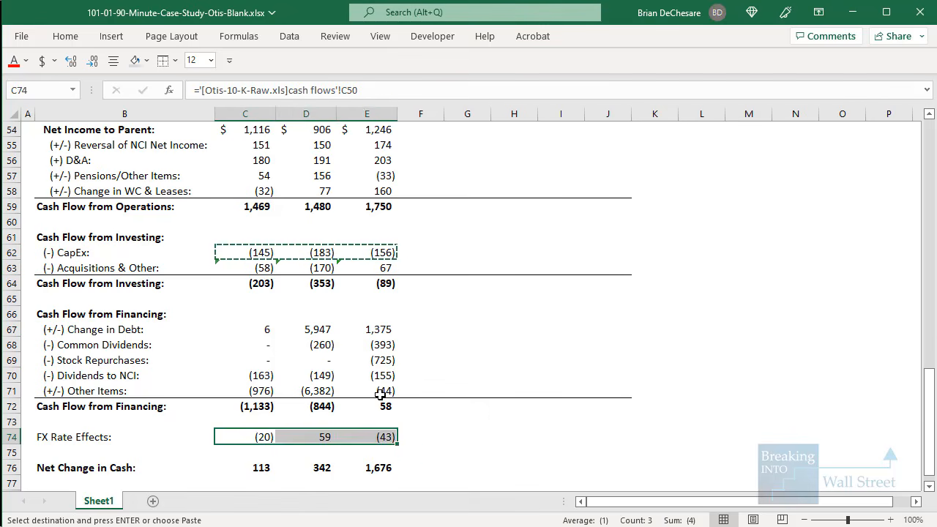
# End the format copy and save the model workbook with the FY 19 Net Change in Cash cell selected
pyautogui.press('Escape')
pyautogui.press('Down')
pyautogui.press('Down')
pyautogui.hotkey('ctrl', 's')
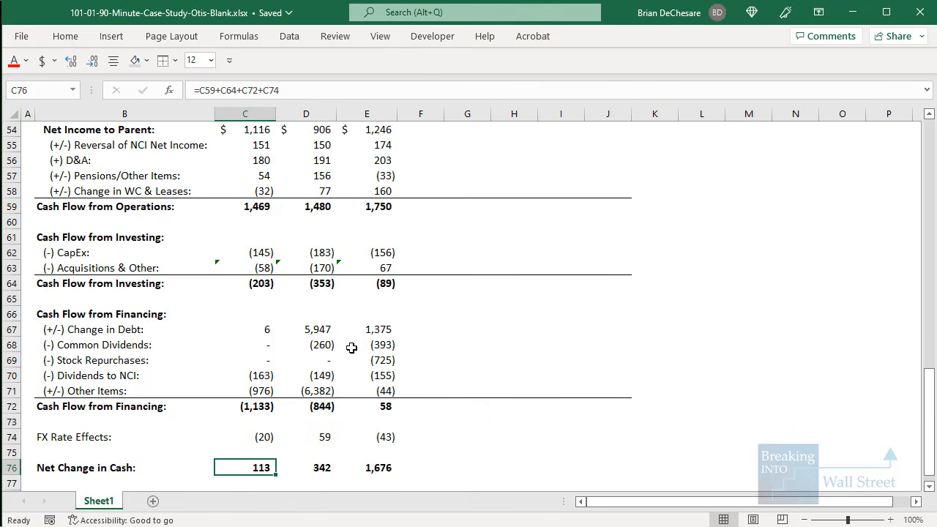
# Compare the model's FY 19 to FY 21 Net Change in Cash with the net increase in cash in C51:E51 of the 10-K cash flows sheet
pyautogui.hotkey('ctrl', 'Tab')
pyautogui.scroll(-6, 479, 349)
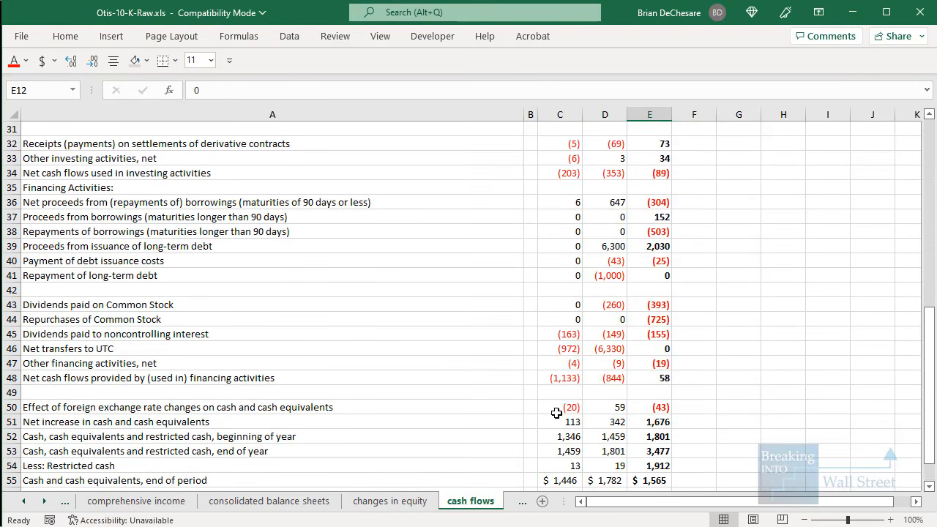
pyautogui.scroll(-2, 556, 360)
pyautogui.click(485, 372)
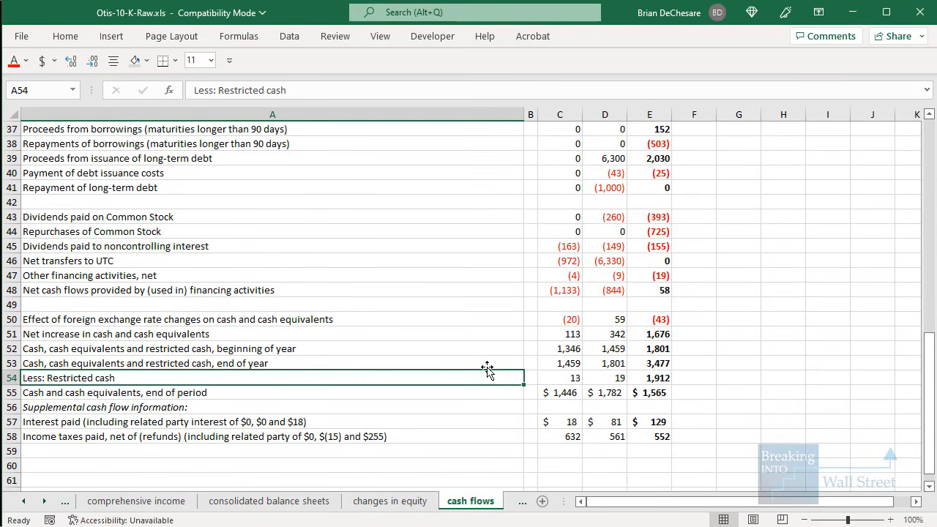
pyautogui.moveTo(546, 334); pyautogui.dragTo(643, 334)
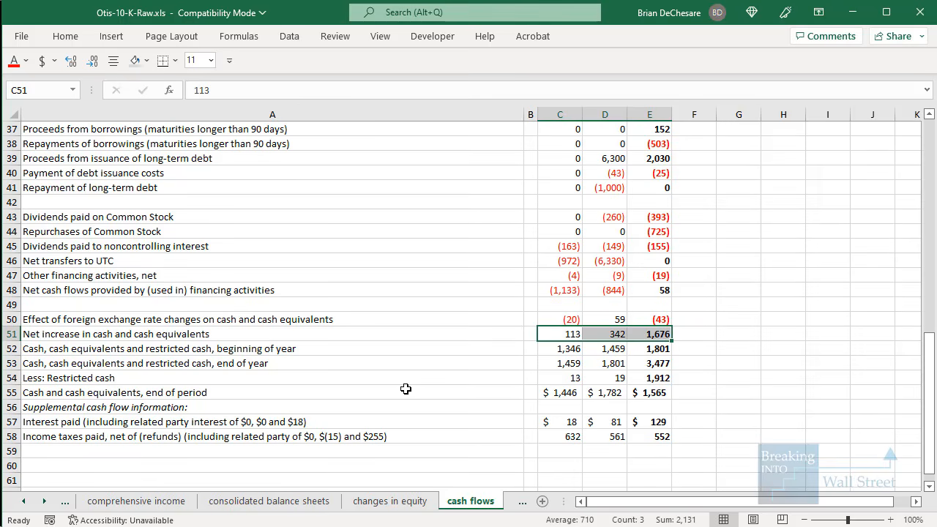
pyautogui.hotkey('ctrl', 'Tab')
pyautogui.scroll(-2, 343, 427)
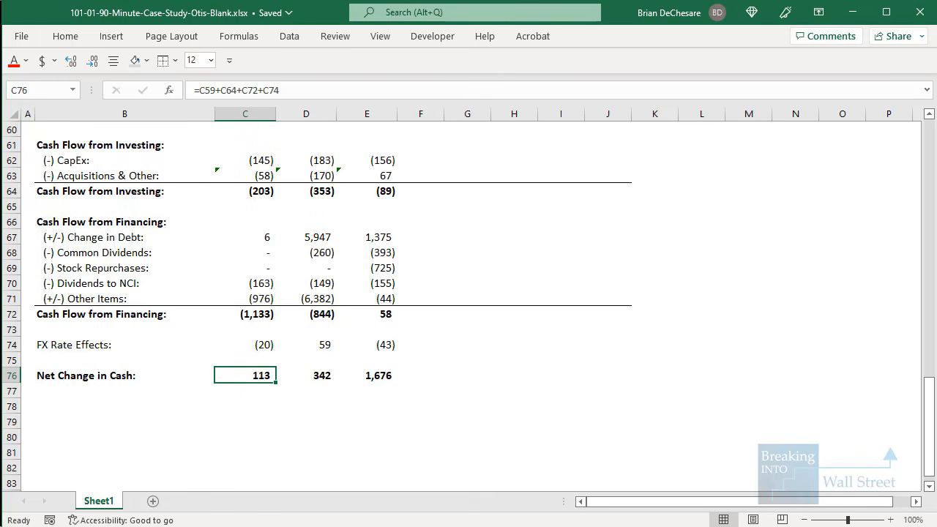
pyautogui.moveTo(233, 355); pyautogui.dragTo(293, 395)
pyautogui.moveTo(291, 359); pyautogui.dragTo(352, 395)
pyautogui.press('Escape')
pyautogui.click(327, 373)
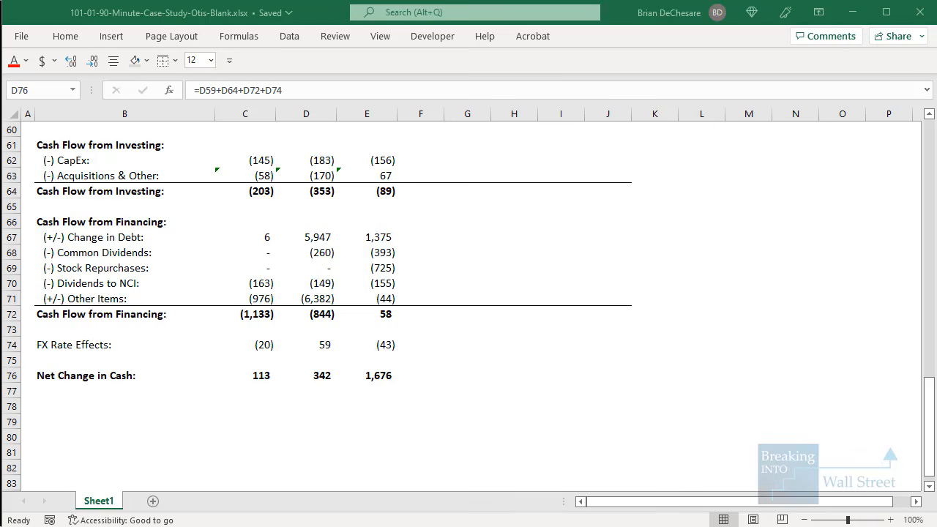
# Compare the Net Change in Cash row with the net increase in cash on the cash flows sheet of Otis-10-K-Raw.xls
pyautogui.hotkey('ctrl', 'Tab')
pyautogui.click(623, 352)
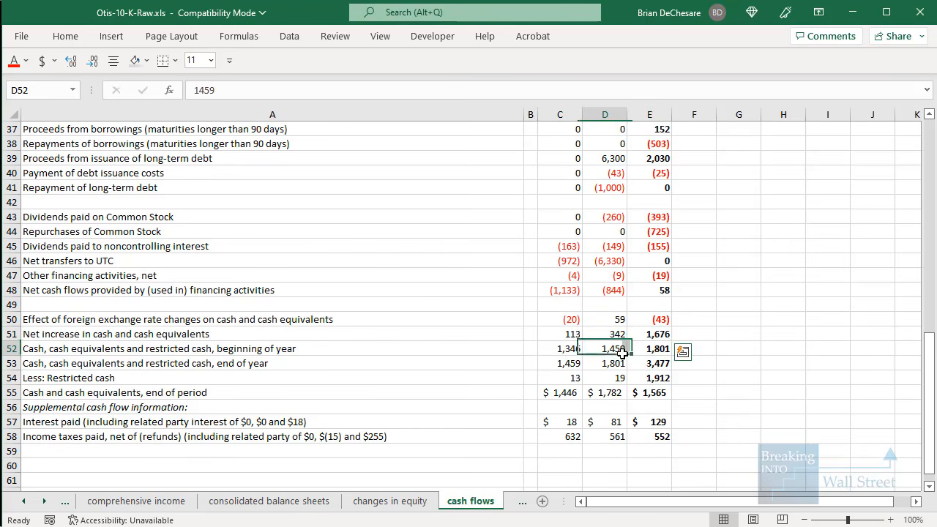
pyautogui.click(650, 335)
pyautogui.hotkey('alt', 'Tab')
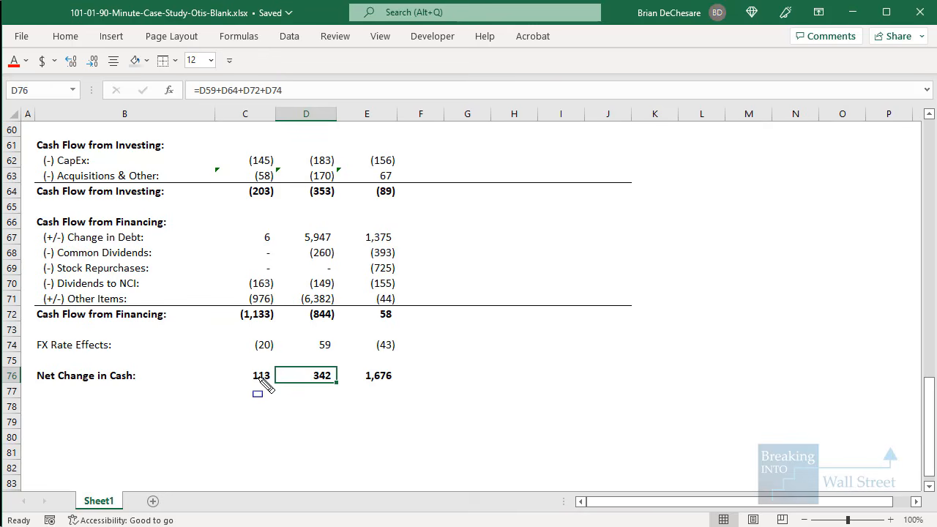
pyautogui.moveTo(247, 359); pyautogui.dragTo(426, 404)
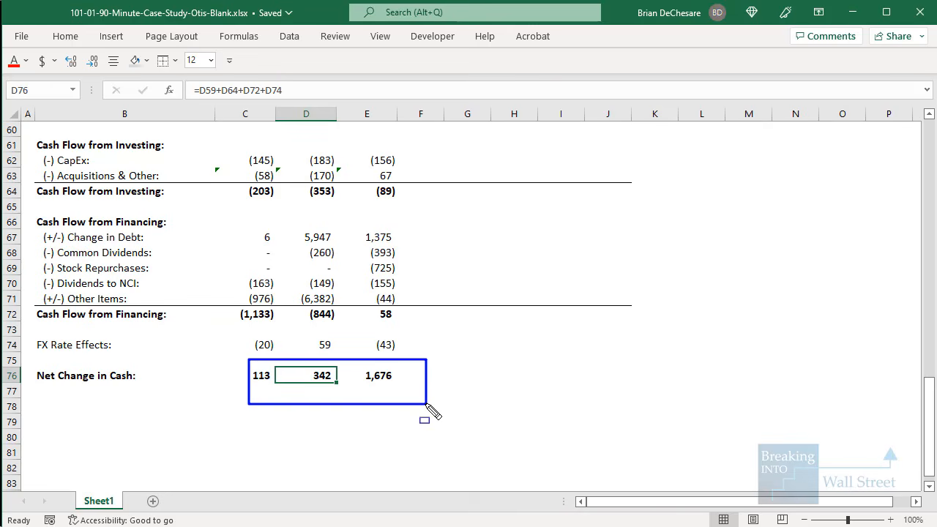
pyautogui.press('Escape')
# Inspect the Net Change in Cash formulas for FY 19, FY 20 and FY 21
pyautogui.click(227, 378)
pyautogui.press('F2')
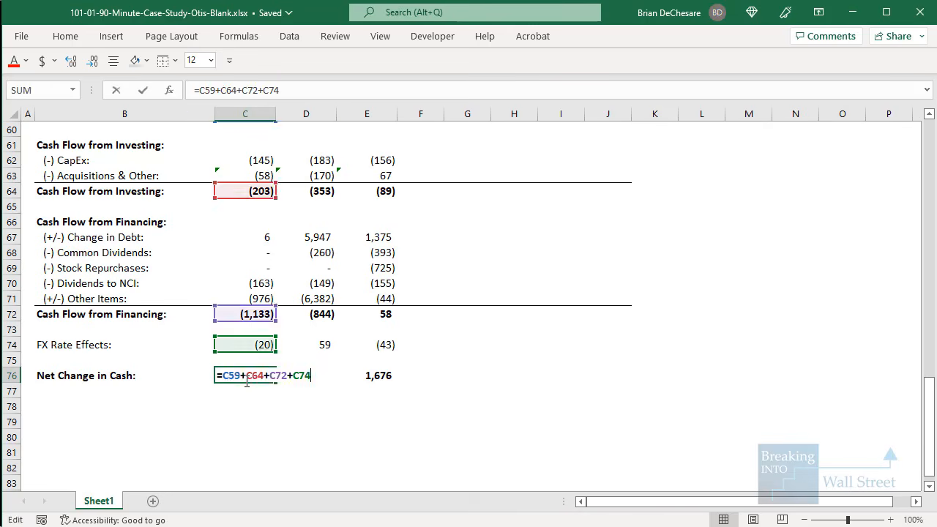
pyautogui.press('Escape')
pyautogui.press('Right')
pyautogui.press('F2')
pyautogui.press('Escape')
pyautogui.press('Right')
pyautogui.press('F2')
pyautogui.press('Escape')
pyautogui.press('Left')
pyautogui.press('Left')
# Trace the FY 19 Net Income to Parent line of the cash flow statement back to the income statement
pyautogui.scroll(6, 246, 383)
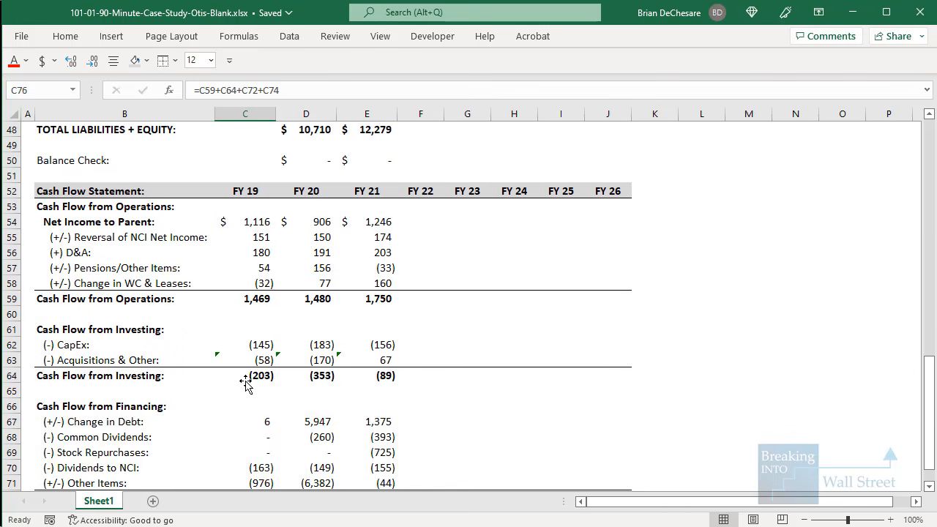
pyautogui.click(260, 307)
pyautogui.scroll(13, 257, 330)
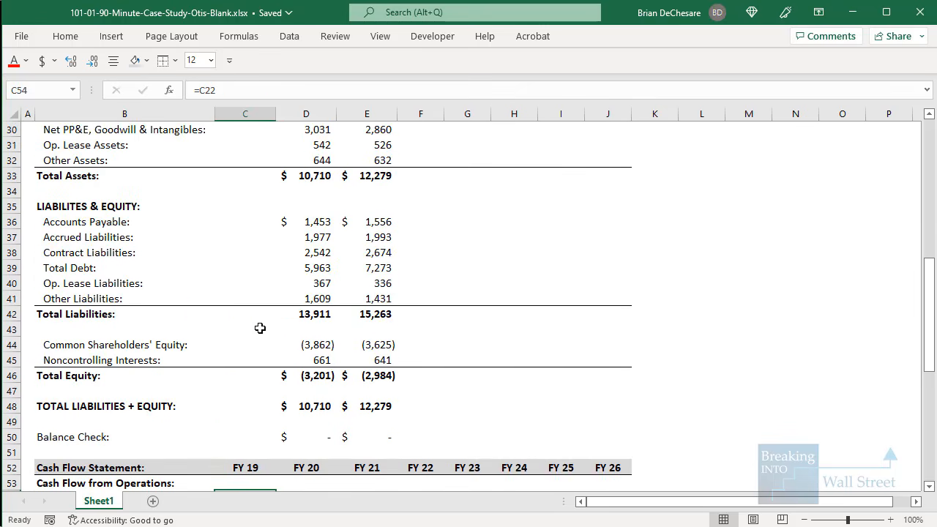
pyautogui.scroll(1, 258, 360)
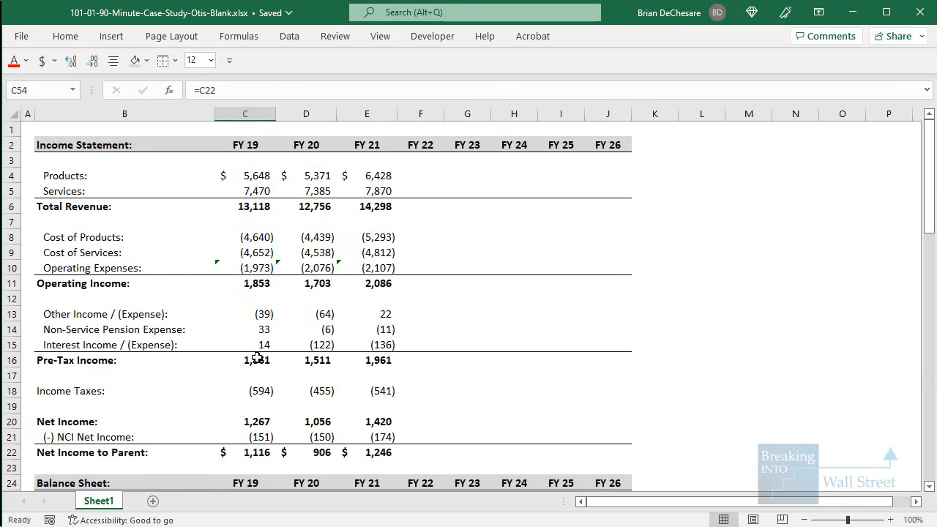
pyautogui.scroll(-17, 258, 358)
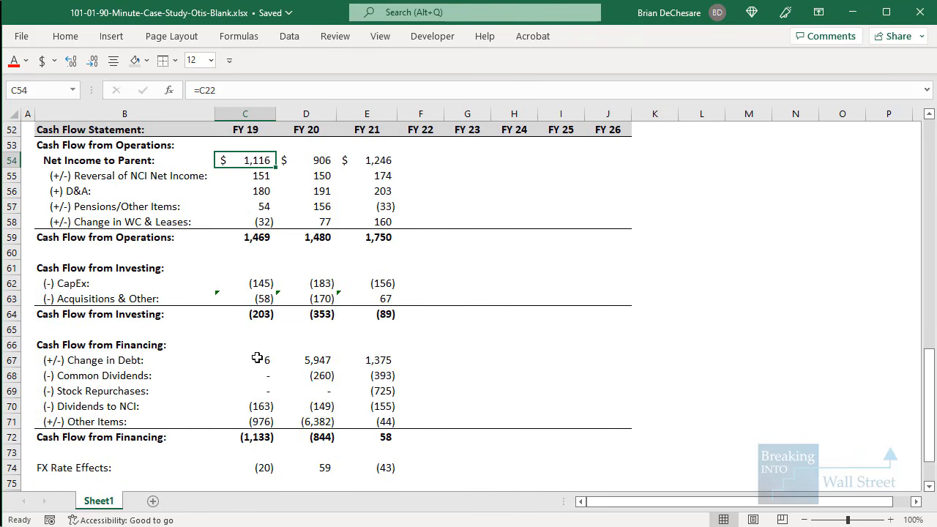
# Inspect the source formulas of the Cash Flow from Operations line items, from Net Income to Parent through Change in WC & Leases
pyautogui.click(338, 271)
pyautogui.click(378, 206)
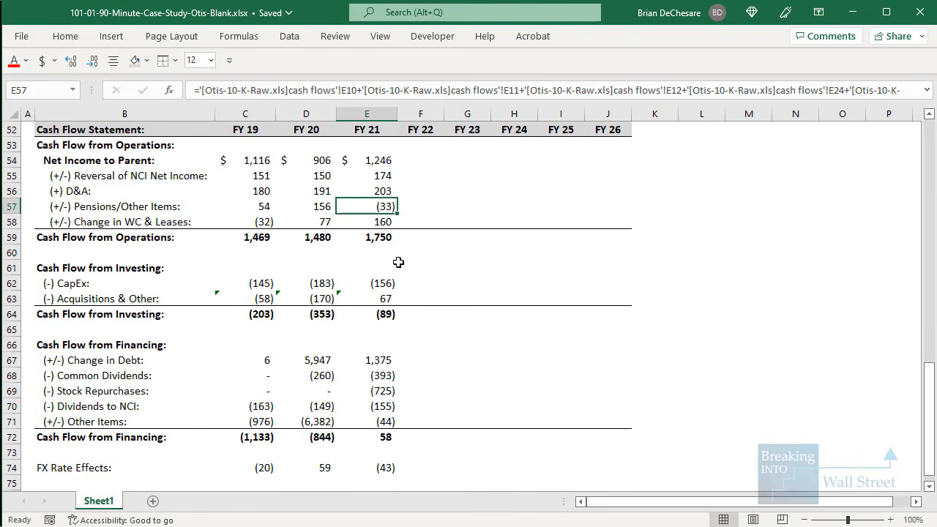
pyautogui.moveTo(268, 164); pyautogui.dragTo(381, 208)
pyautogui.click(368, 189)
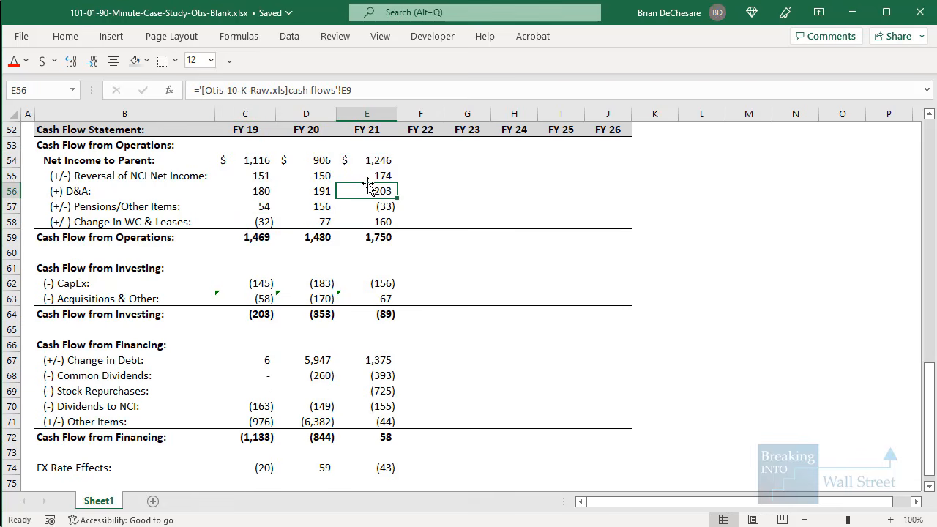
pyautogui.press('Left')
pyautogui.press('Left')
pyautogui.press('Right')
pyautogui.press('Up')
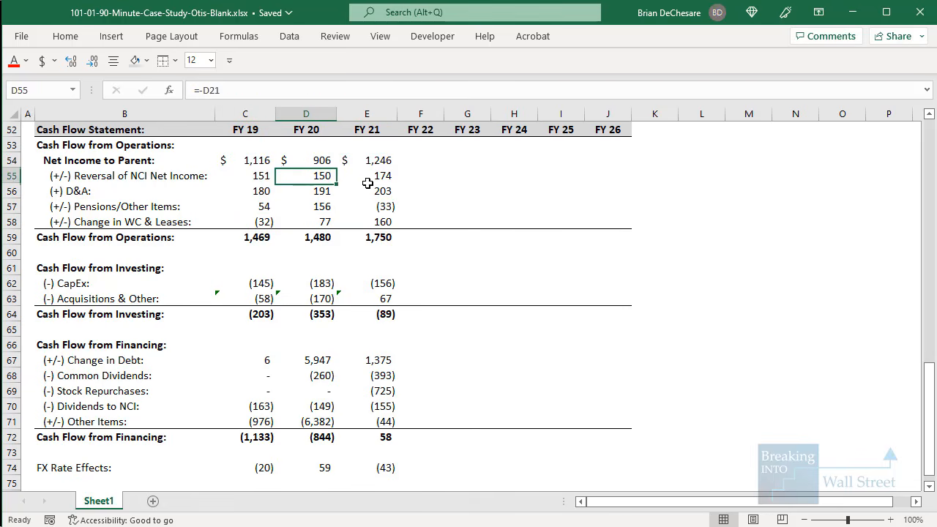
pyautogui.press('Up')
pyautogui.press('Right')
pyautogui.press('Down')
pyautogui.press('Down')
pyautogui.press('Down')
pyautogui.press('Down')
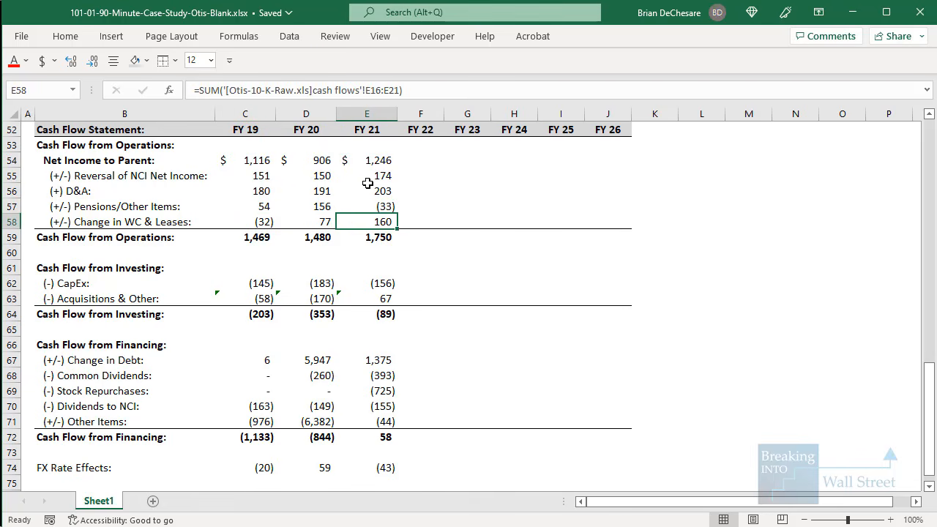
# Check the FY 21 investing and financing entries of the cash flow statement down to the Change in Debt formula
pyautogui.hotkey('ctrl', 'Down')
pyautogui.hotkey('ctrl', 'Down')
pyautogui.hotkey('ctrl', 'Down')
pyautogui.hotkey('ctrl', 'Down')
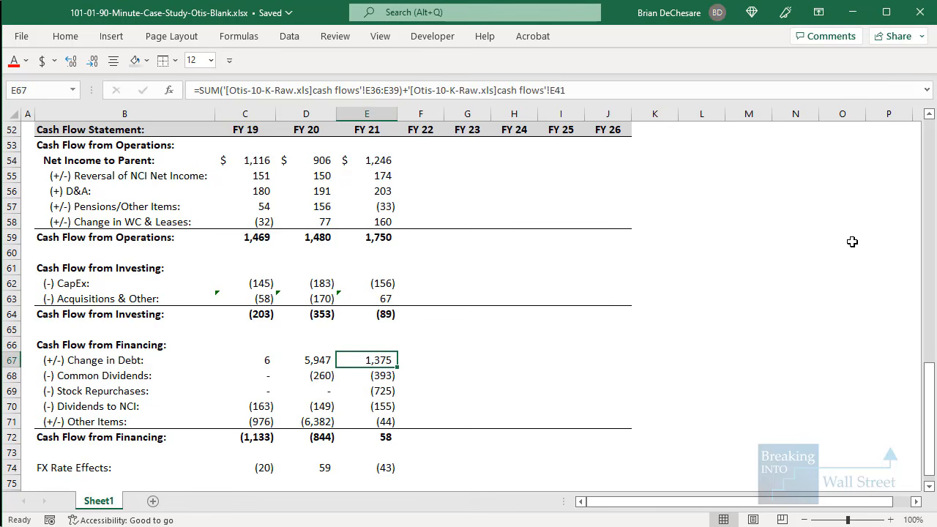
# Look over the completed historical figures on the balance sheet and income statement for FY 19 to FY 21
pyautogui.scroll(-1, 505, 255)
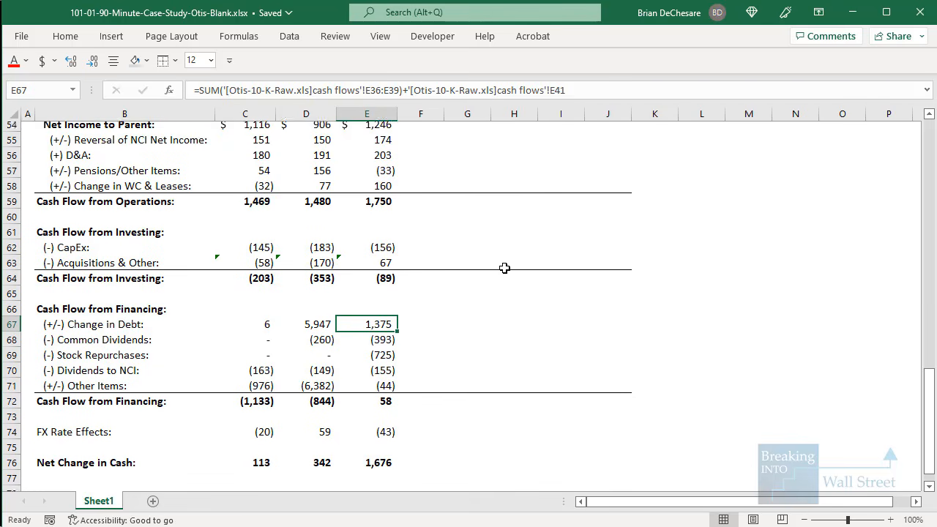
pyautogui.scroll(7, 493, 259)
pyautogui.scroll(5, 330, 265)
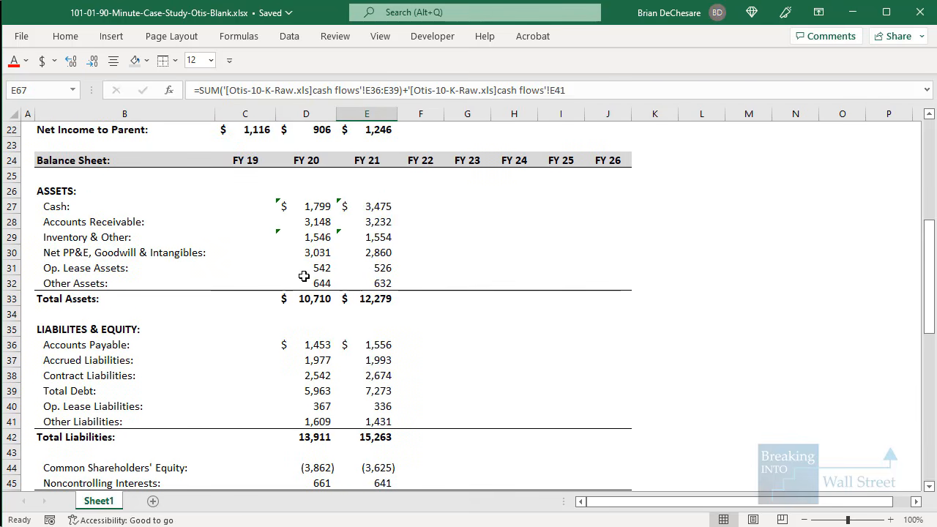
pyautogui.click(315, 253)
pyautogui.scroll(7, 314, 253)
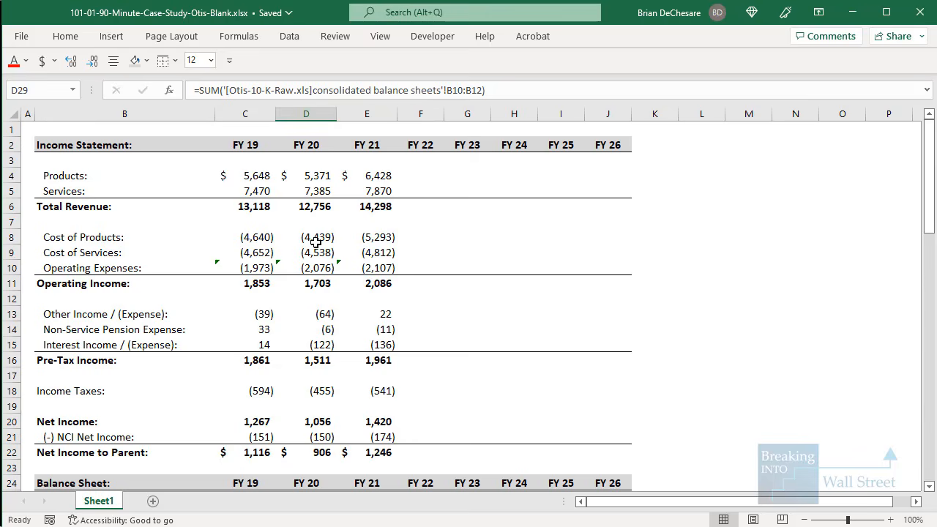
pyautogui.click(315, 237)
# Switch to the Otis-90-Minute-Case-Study document in Word and read its requirements, focusing on Revenue Projections
pyautogui.click(93, 143)
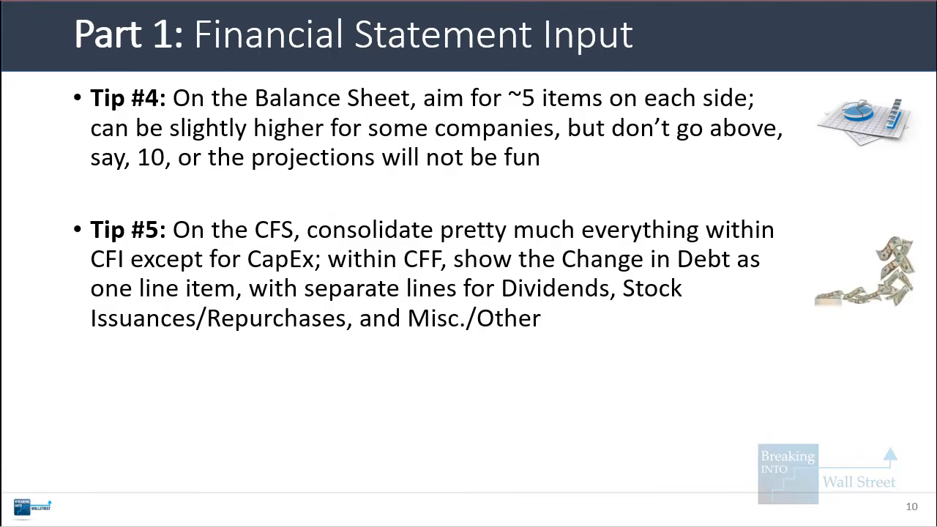
pyautogui.press('Right')
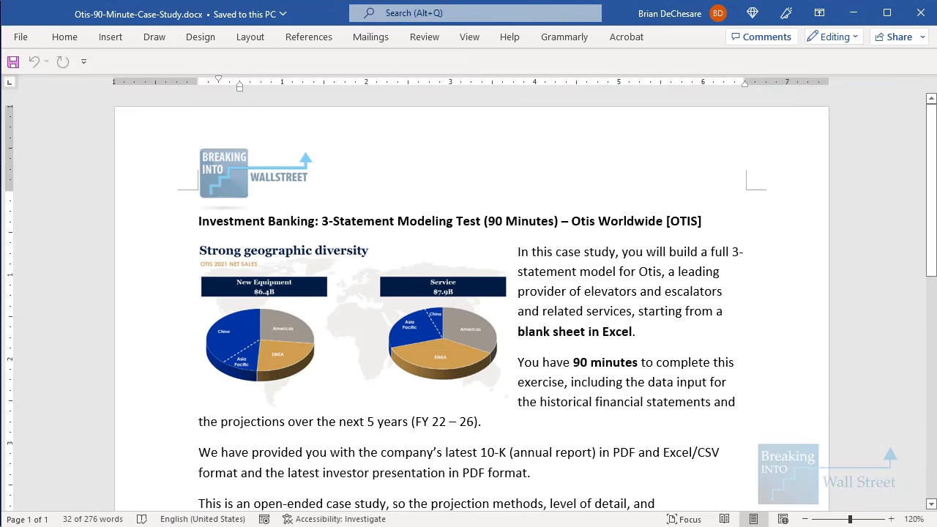
pyautogui.scroll(-6, 655, 402)
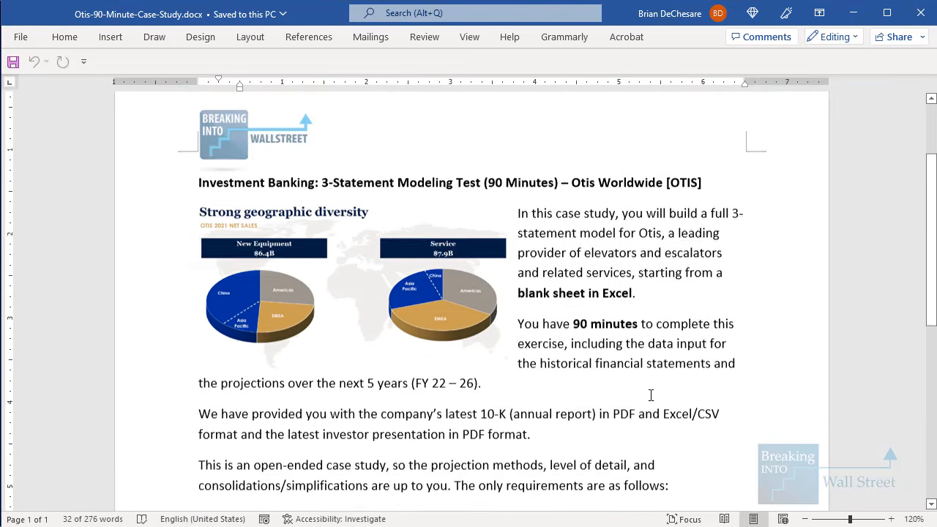
pyautogui.scroll(-3, 657, 411)
pyautogui.moveTo(227, 164); pyautogui.dragTo(723, 220)
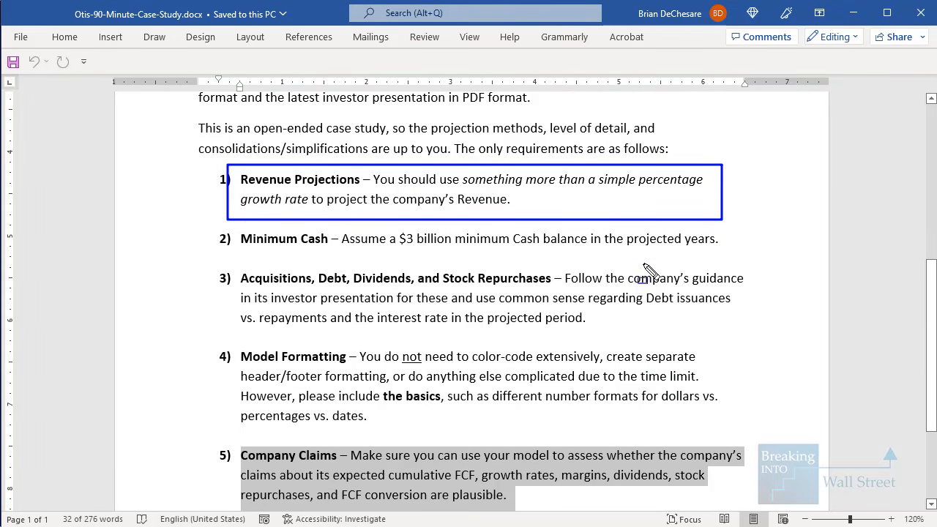
pyautogui.press('Escape')
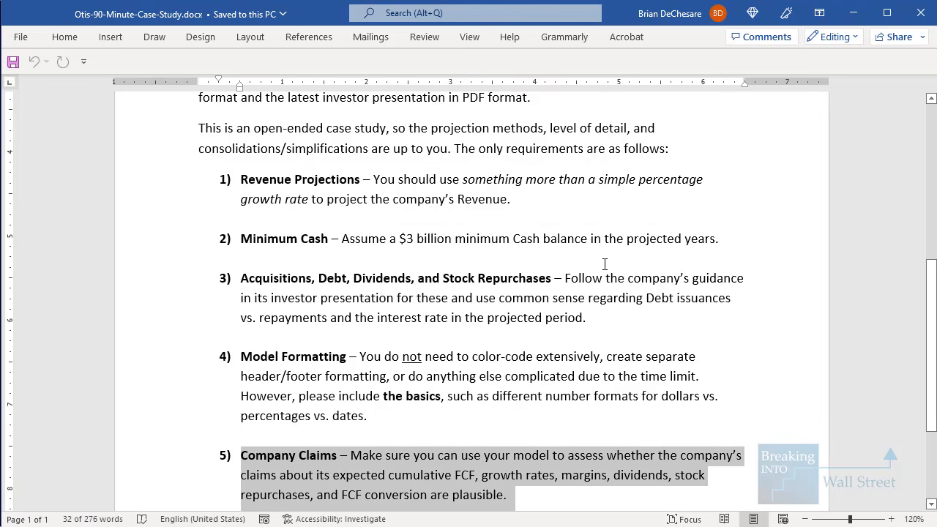
pyautogui.click(235, 211)
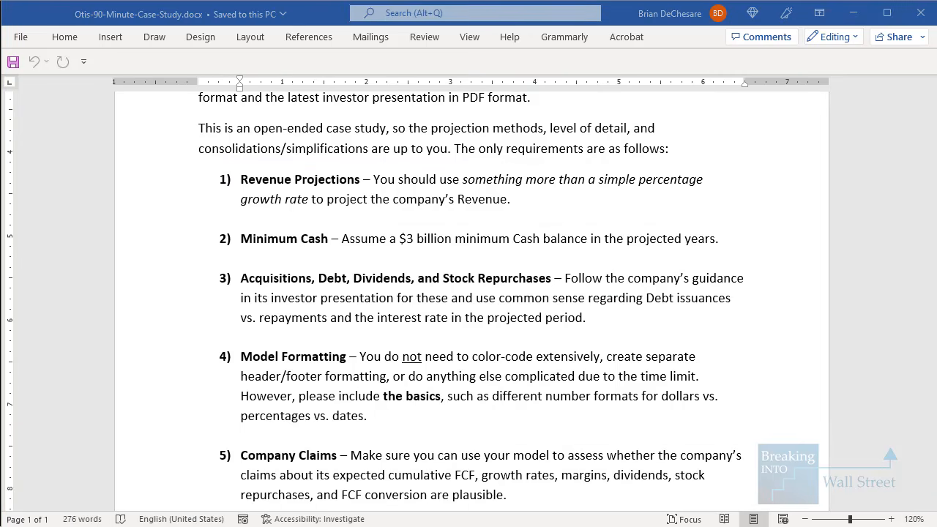
# Switch to the Otis Form 10-K in Adobe Acrobat and search it from the first page for "units sold"
pyautogui.hotkey('alt', 'Tab')
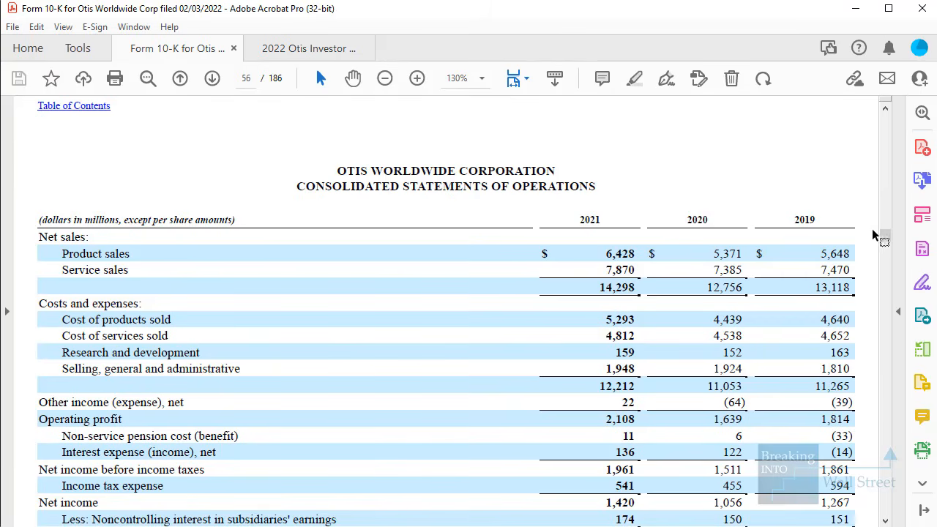
pyautogui.moveTo(885, 236); pyautogui.dragTo(882, 115)
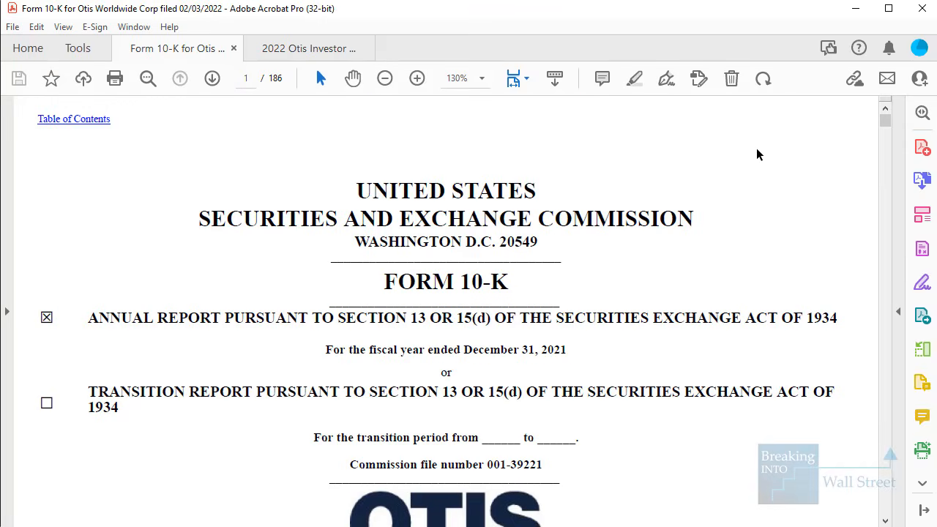
pyautogui.hotkey('ctrl', 'f')
pyautogui.write('units so')
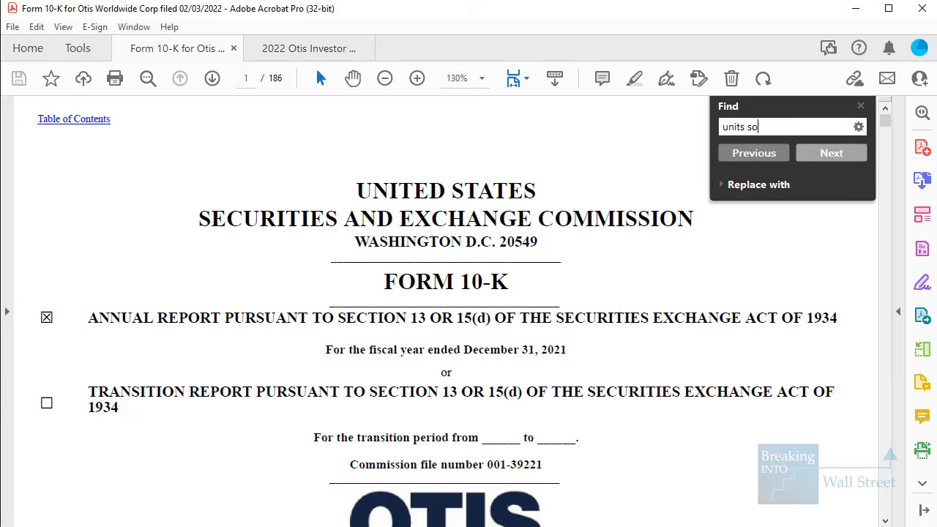
pyautogui.write('ld')
pyautogui.press('Return')
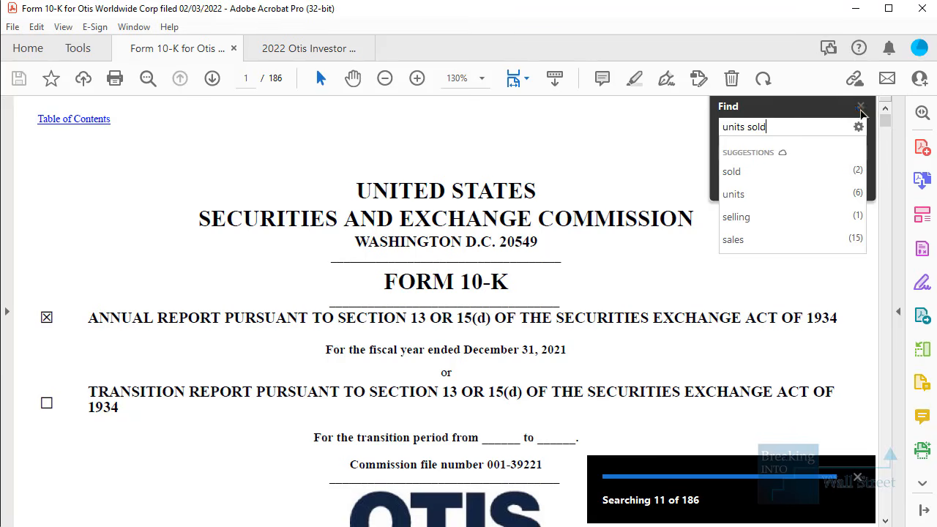
pyautogui.click(862, 106)
pyautogui.click(861, 107)
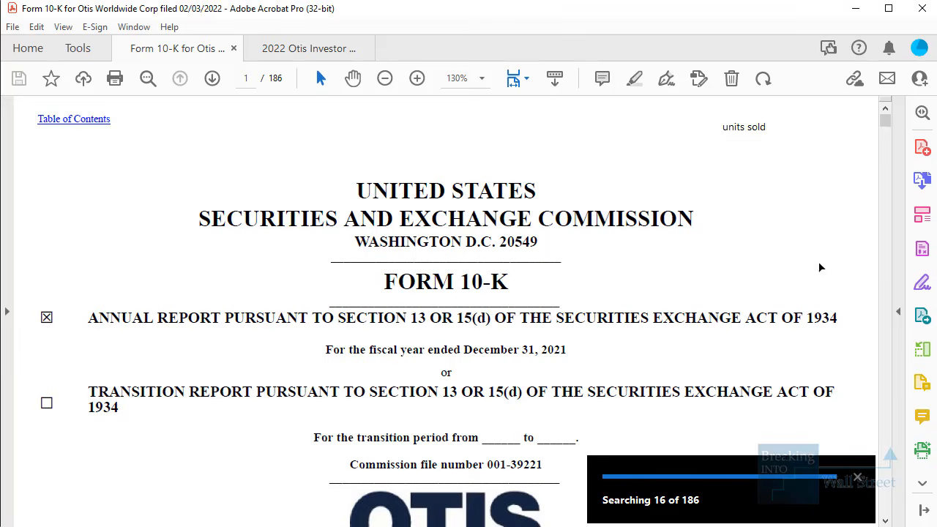
pyautogui.click(858, 480)
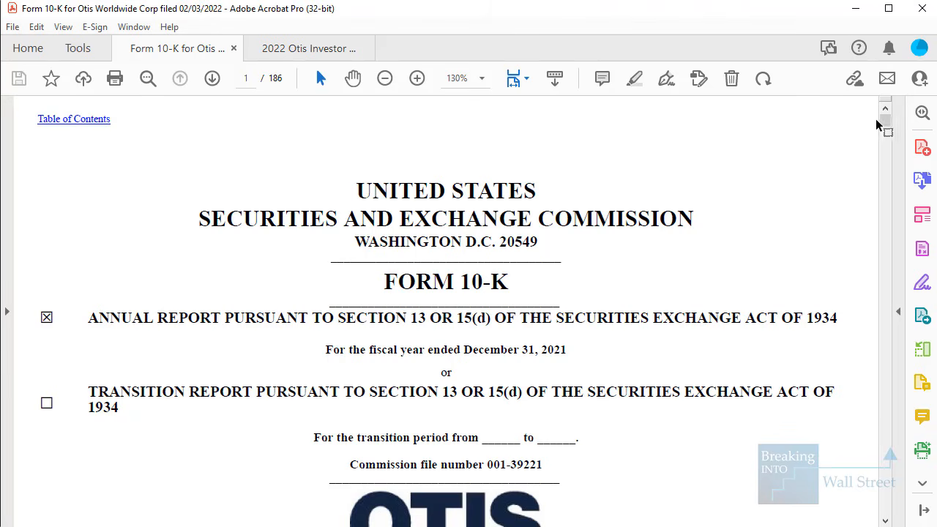
# Switch to the 2022 Otis Investor Day presentation and examine the New Equipment and Service unit charts on page 6
pyautogui.moveTo(886, 123); pyautogui.dragTo(869, 95)
pyautogui.hotkey('ctrl', 'Tab')
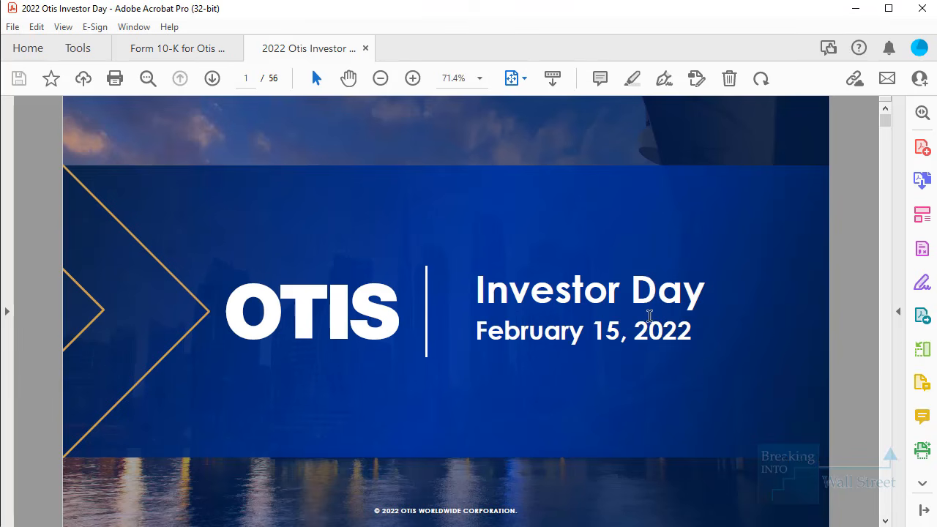
pyautogui.click(887, 459)
pyautogui.click(888, 462)
pyautogui.click(887, 465)
pyautogui.click(888, 465)
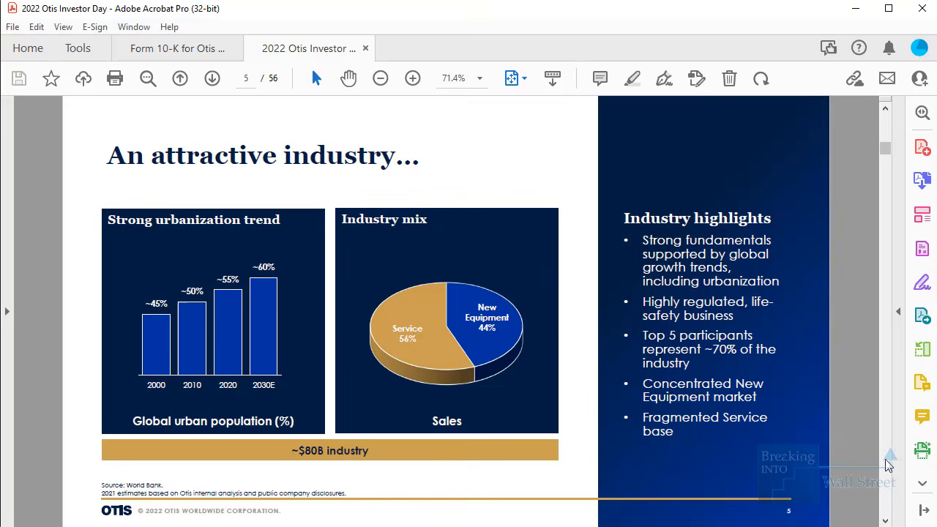
pyautogui.keyDown('ctrl'); pyautogui.scroll(1, 738, 401); pyautogui.keyUp('ctrl')
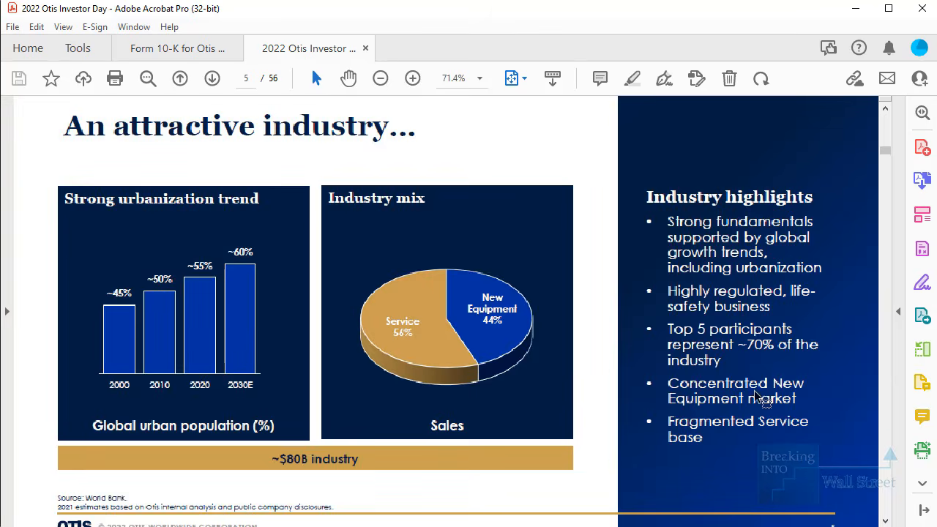
pyautogui.scroll(-3, 882, 483)
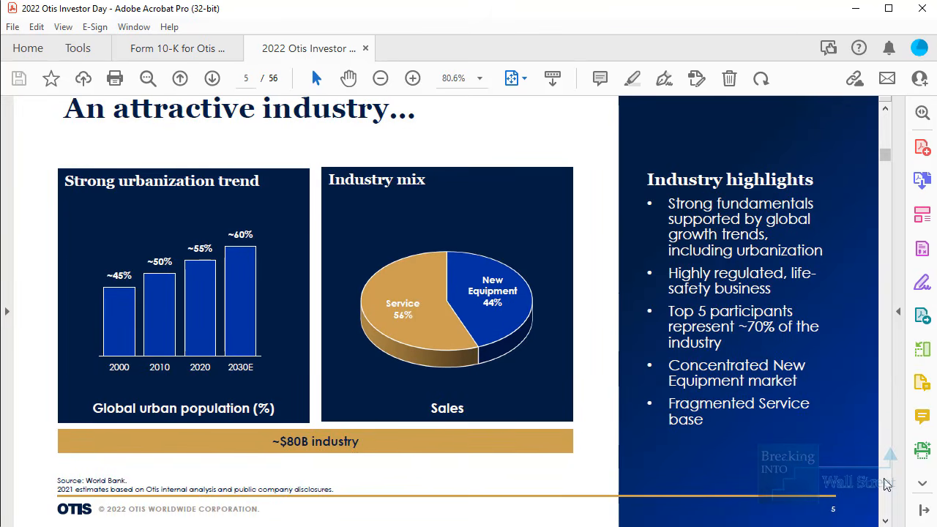
pyautogui.keyDown('ctrl'); pyautogui.scroll(-1, 703, 427); pyautogui.keyUp('ctrl')
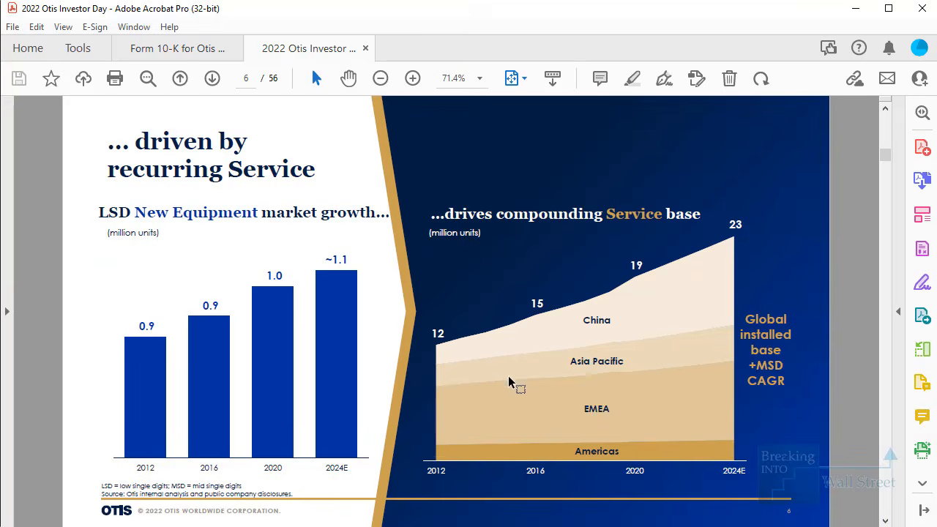
pyautogui.moveTo(83, 213)
pyautogui.mouseDown()
pyautogui.moveTo(104, 233)
pyautogui.moveTo(187, 256)
pyautogui.mouseUp()
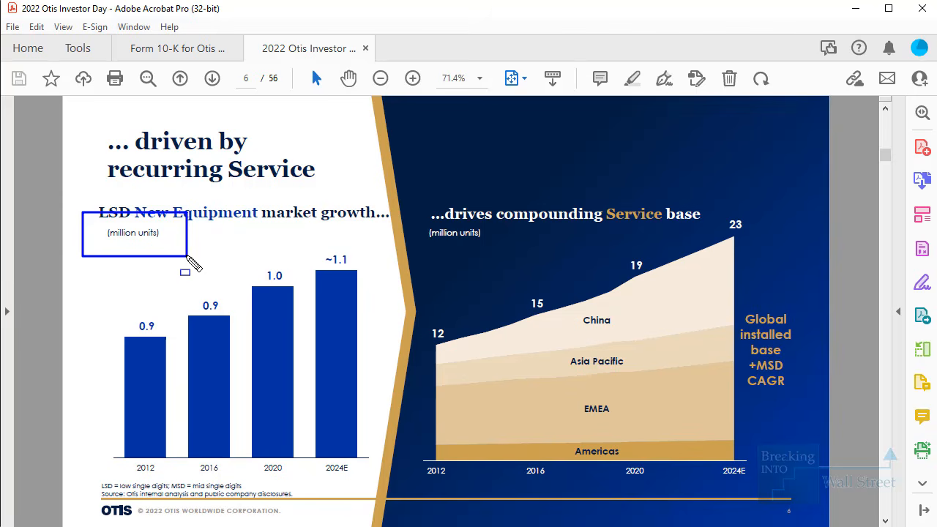
pyautogui.moveTo(113, 437); pyautogui.dragTo(367, 476)
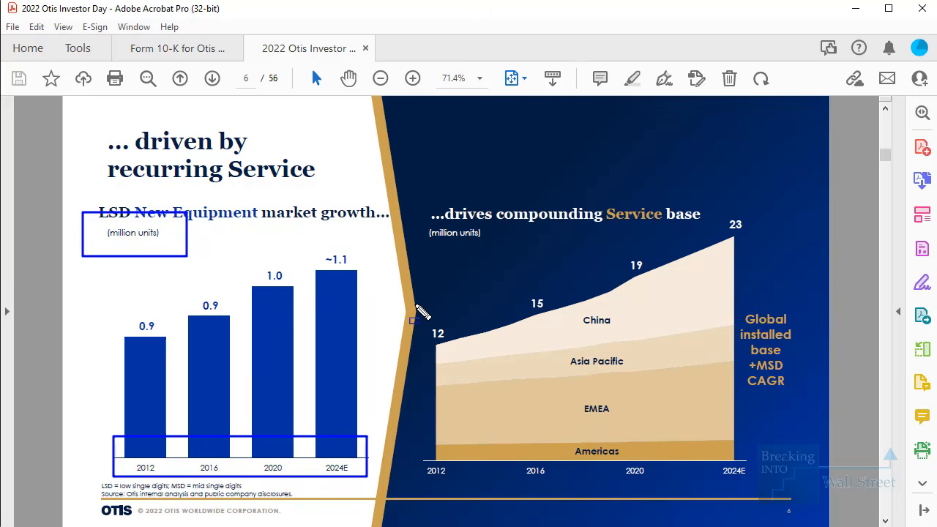
# Page through the investor presentation to page 11 and examine the service portfolio units and growth chart, focusing on 2021 and 2026E
pyautogui.press('Escape')
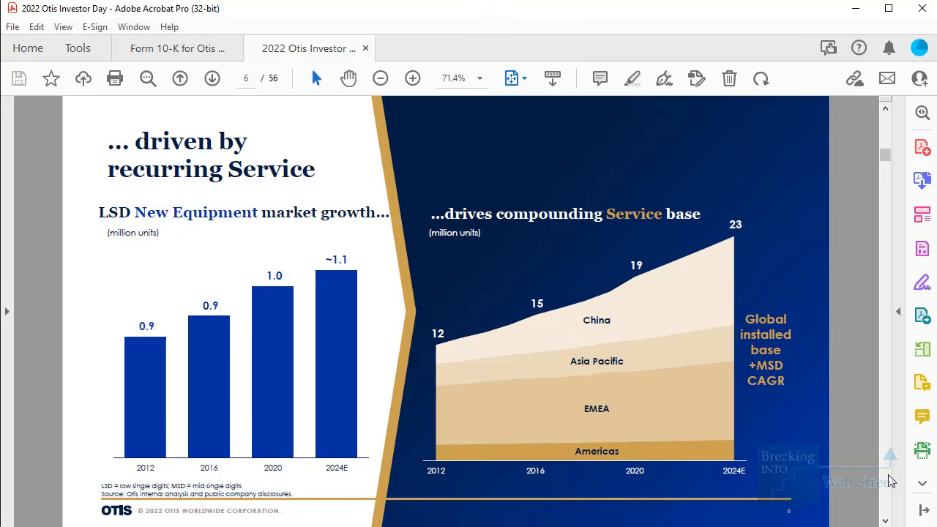
pyautogui.scroll(-1, 889, 480)
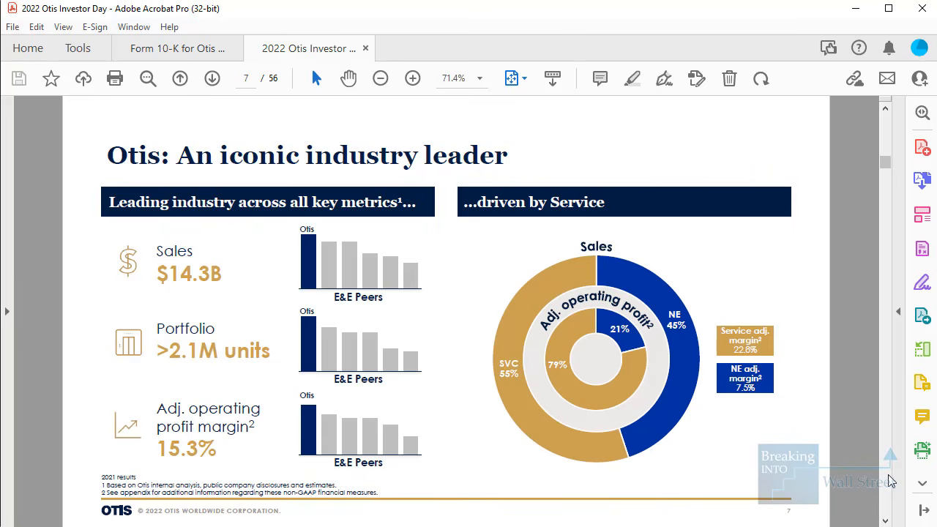
pyautogui.scroll(-1, 890, 481)
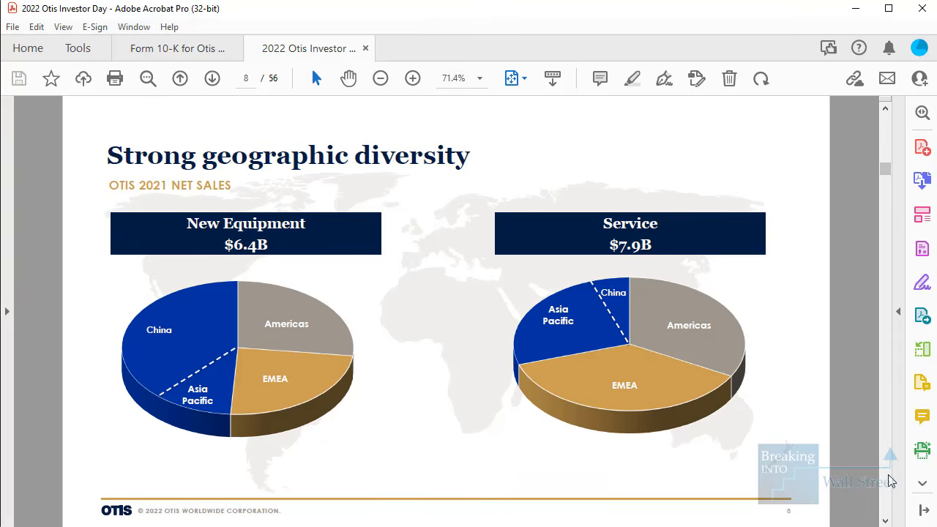
pyautogui.scroll(-1, 890, 481)
pyautogui.scroll(-2, 890, 481)
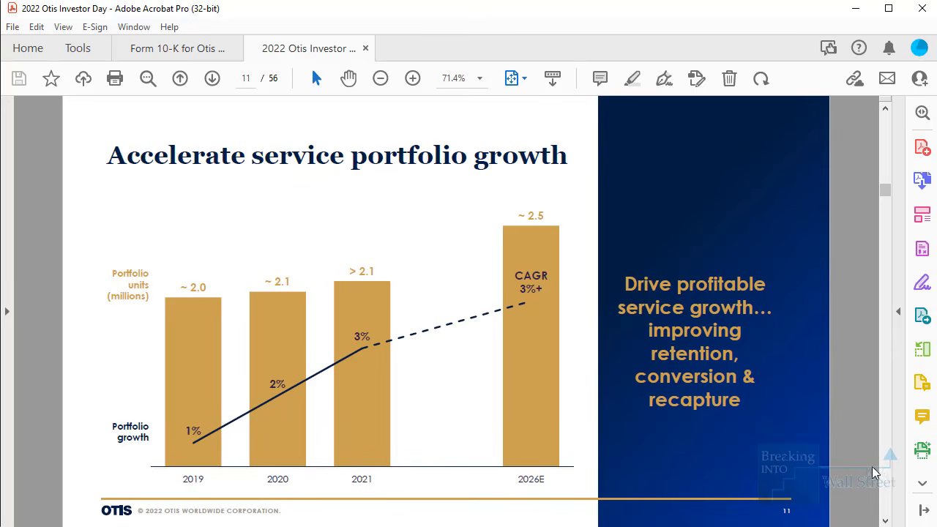
pyautogui.moveTo(161, 192); pyautogui.dragTo(565, 151)
pyautogui.click(308, 283)
pyautogui.moveTo(553, 210); pyautogui.dragTo(606, 233)
pyautogui.click(431, 290)
pyautogui.moveTo(333, 255); pyautogui.dragTo(415, 290)
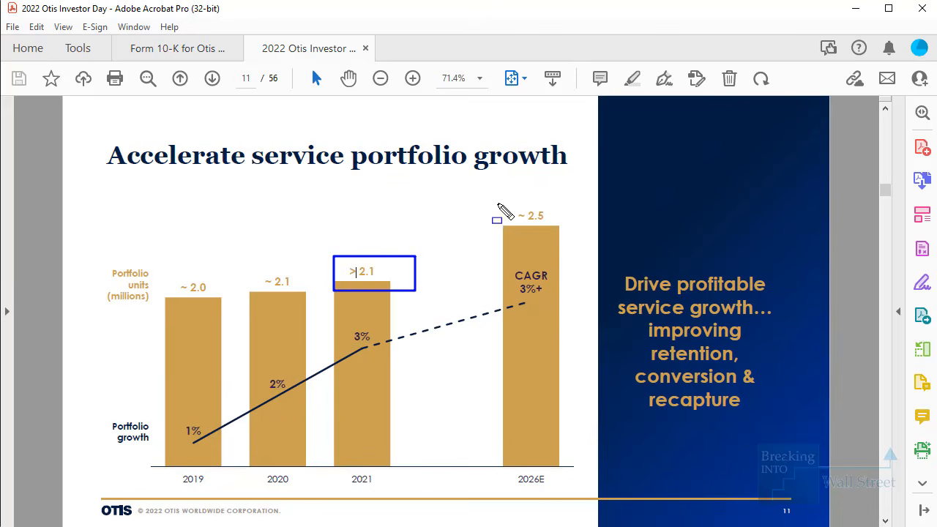
pyautogui.moveTo(501, 199); pyautogui.dragTo(604, 239)
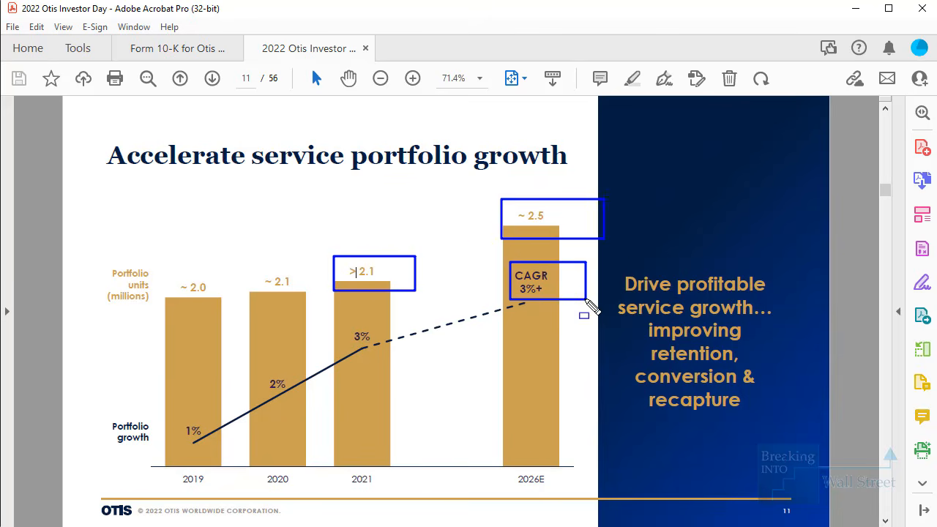
pyautogui.press('Escape')
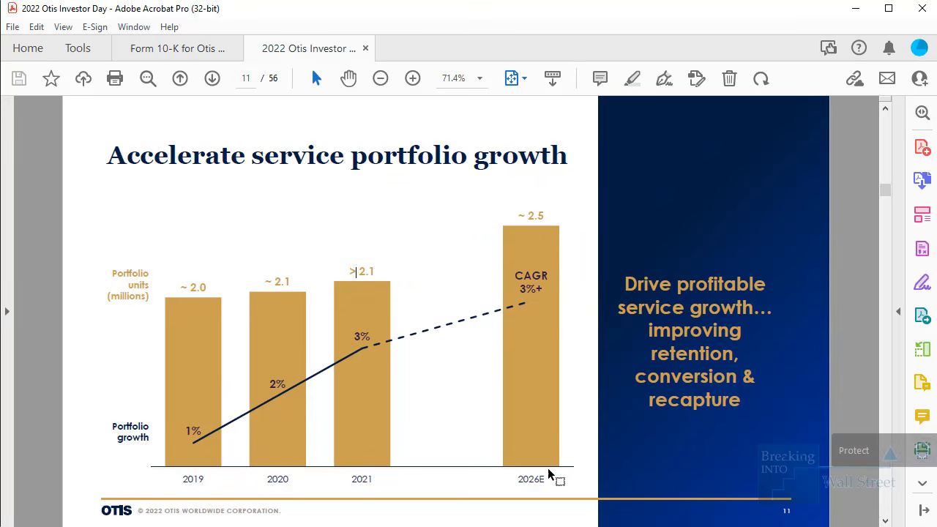
# Review the strong financial results, 2022 outlook and medium-term outlook on pages 15 to 17
pyautogui.click(887, 479)
pyautogui.click(886, 483)
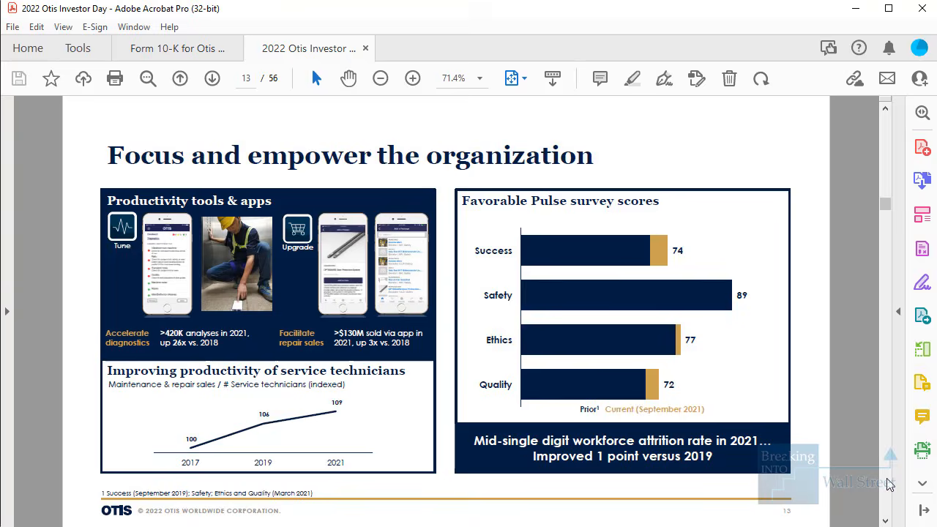
pyautogui.click(888, 484)
pyautogui.click(888, 484)
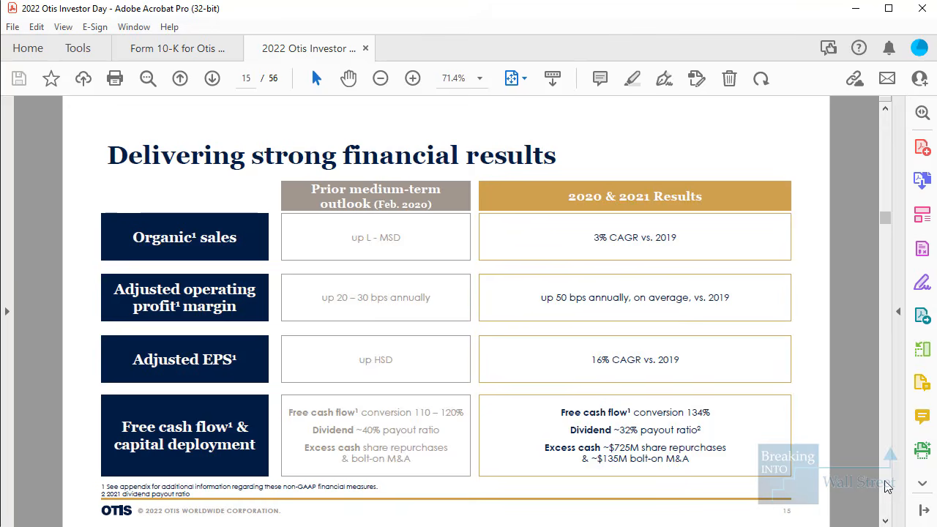
pyautogui.moveTo(602, 428); pyautogui.dragTo(688, 461)
pyautogui.click(617, 409)
pyautogui.scroll(1, 636, 430)
pyautogui.scroll(-1, 692, 433)
pyautogui.scroll(-1, 884, 483)
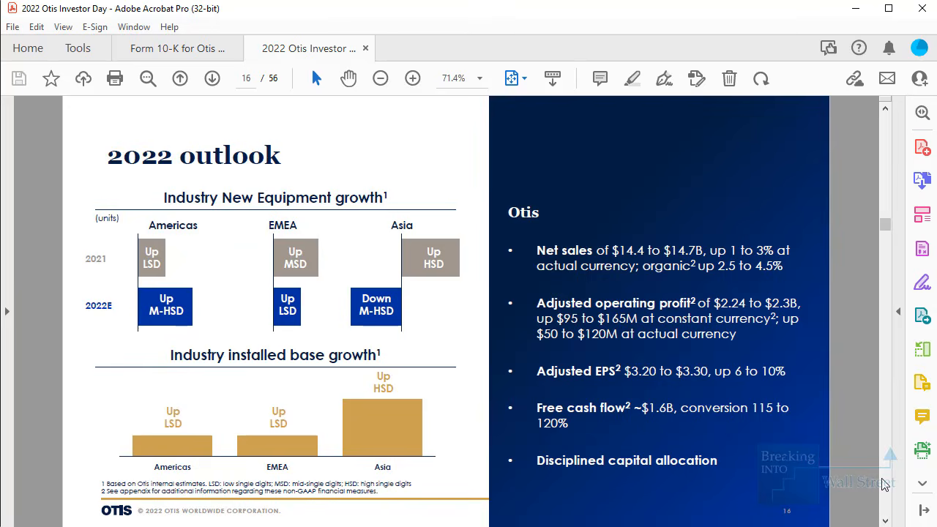
pyautogui.scroll(-1, 884, 483)
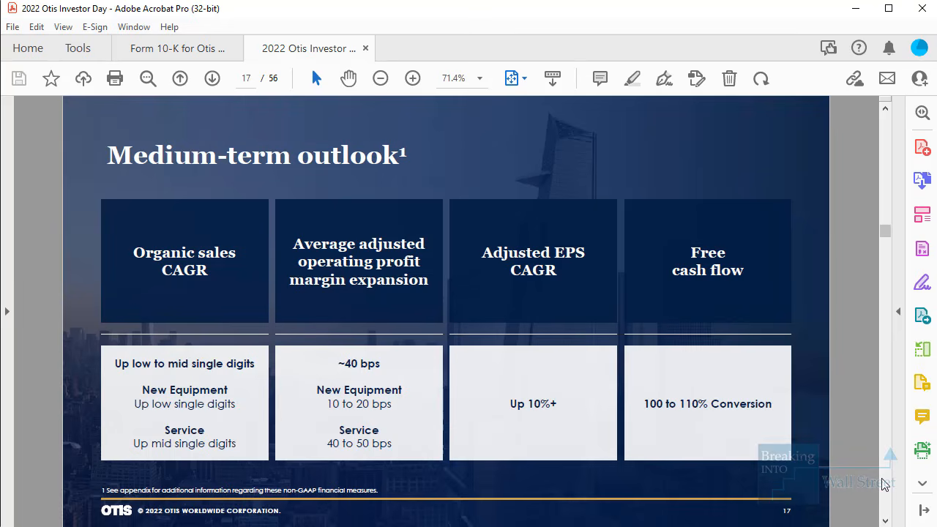
# Continue to page 24 and examine the New Equipment share chart for 2015, 2019, 2020 and 2021
pyautogui.scroll(-4, 884, 484)
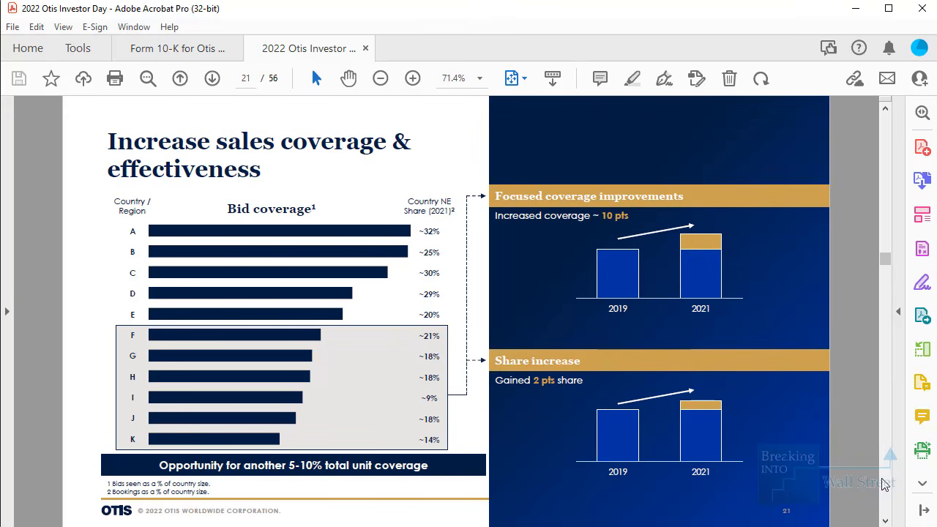
pyautogui.scroll(-1, 884, 483)
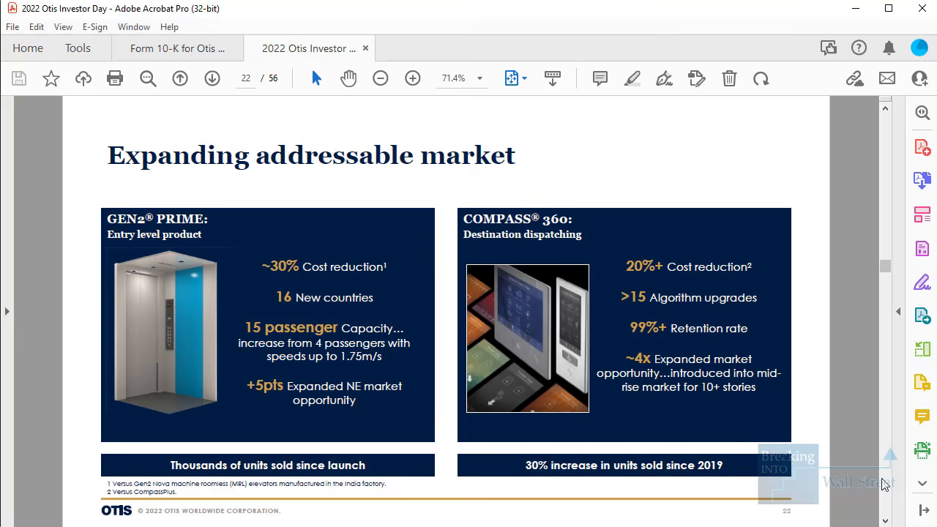
pyautogui.scroll(-1, 884, 483)
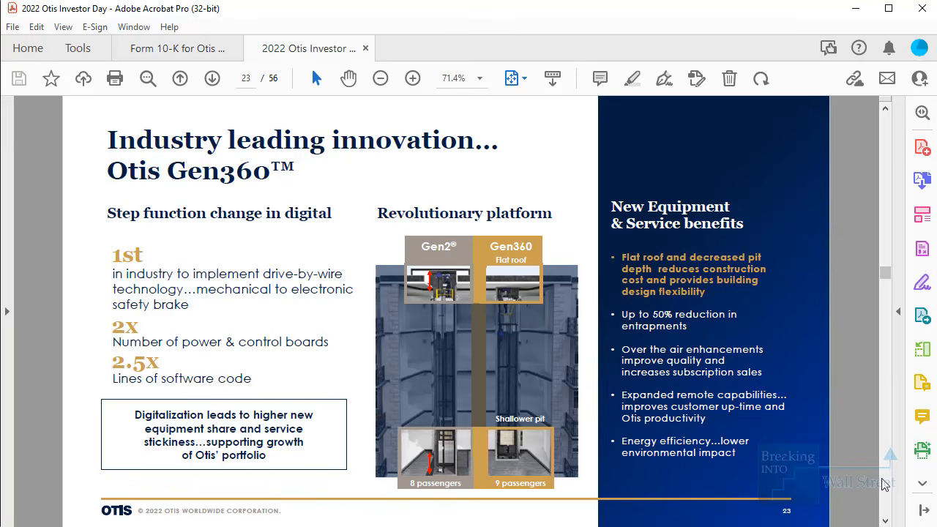
pyautogui.scroll(-1, 883, 483)
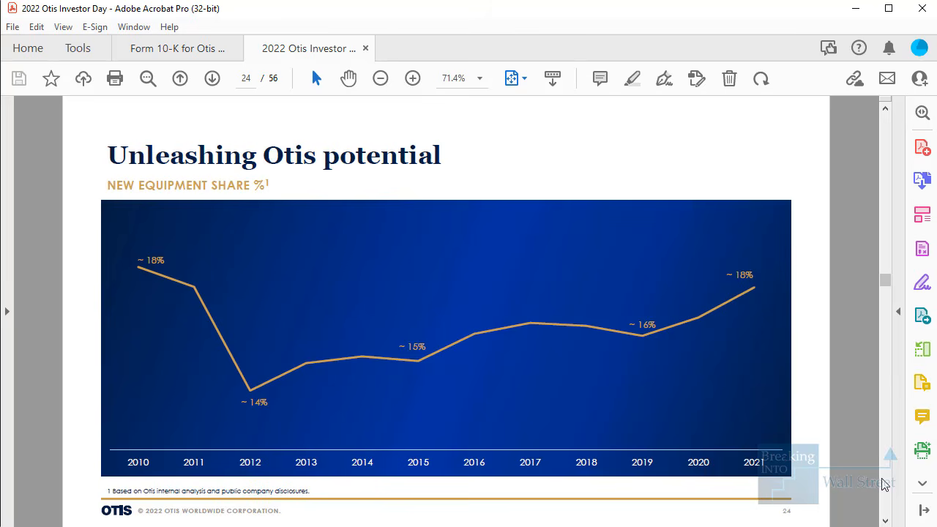
pyautogui.keyDown('ctrl'); pyautogui.scroll(1, 449, 342); pyautogui.keyUp('ctrl')
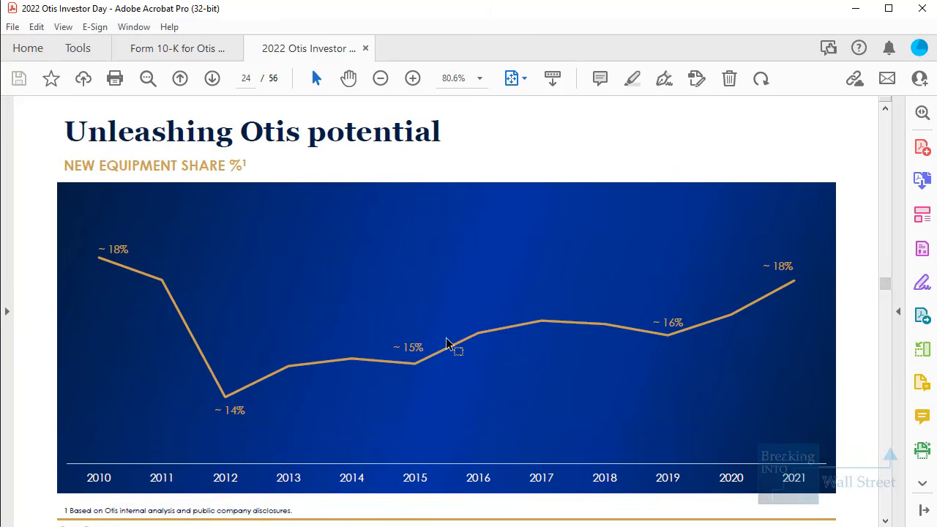
pyautogui.keyDown('ctrl'); pyautogui.scroll(-1, 449, 342); pyautogui.keyUp('ctrl')
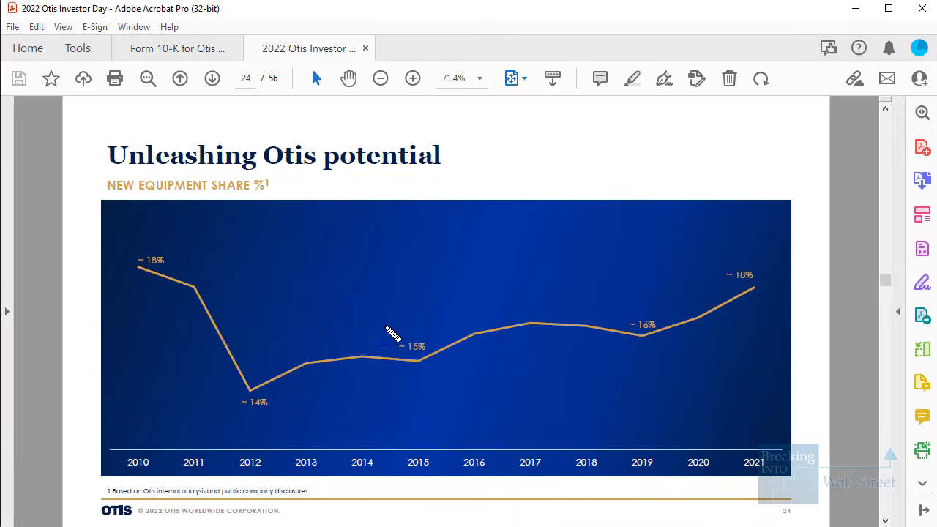
pyautogui.moveTo(104, 176); pyautogui.dragTo(308, 205)
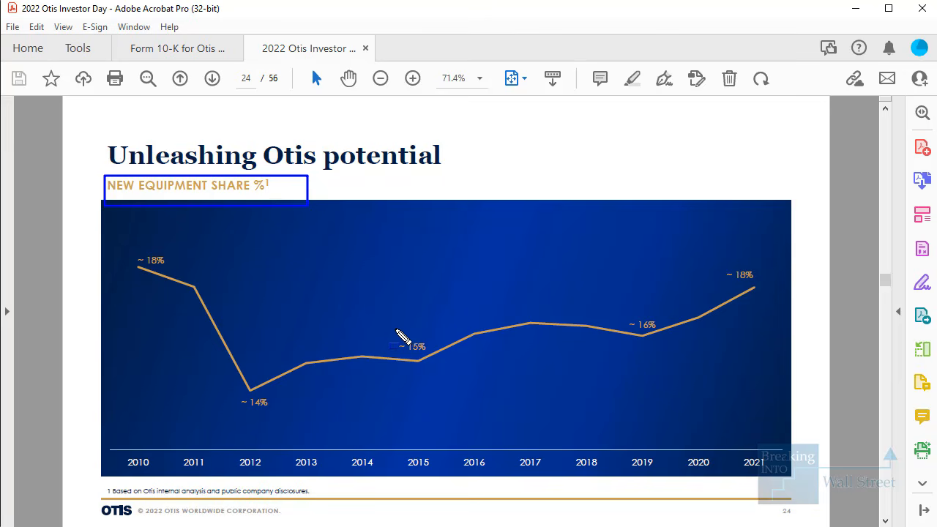
pyautogui.moveTo(396, 330); pyautogui.dragTo(435, 364)
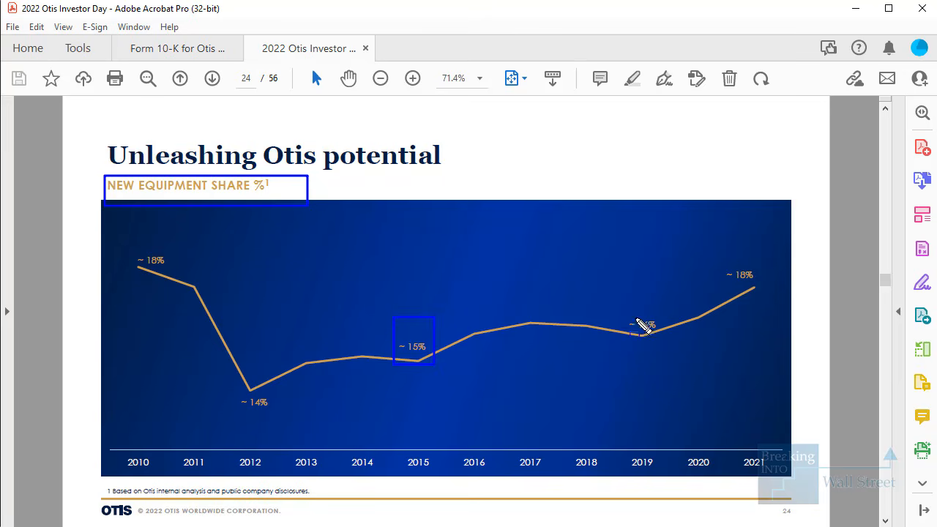
pyautogui.moveTo(619, 299); pyautogui.dragTo(667, 338)
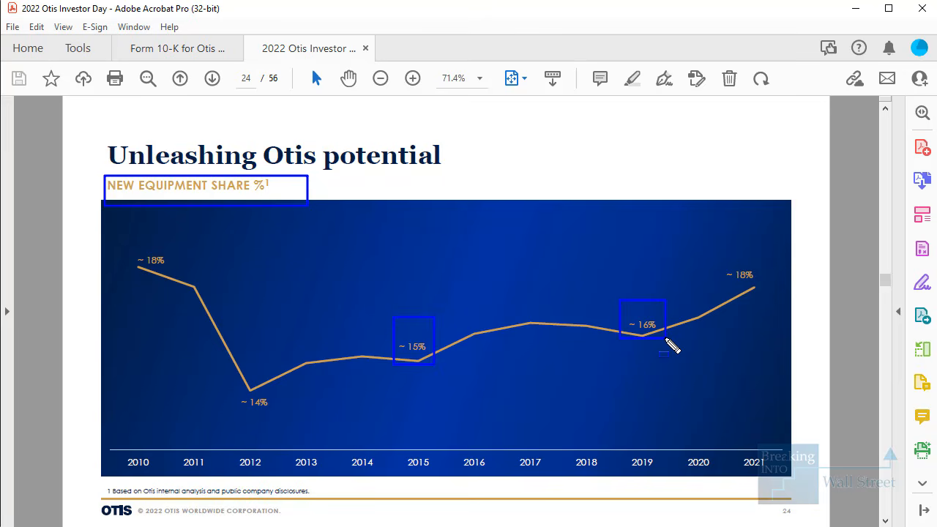
pyautogui.moveTo(723, 259); pyautogui.dragTo(778, 284)
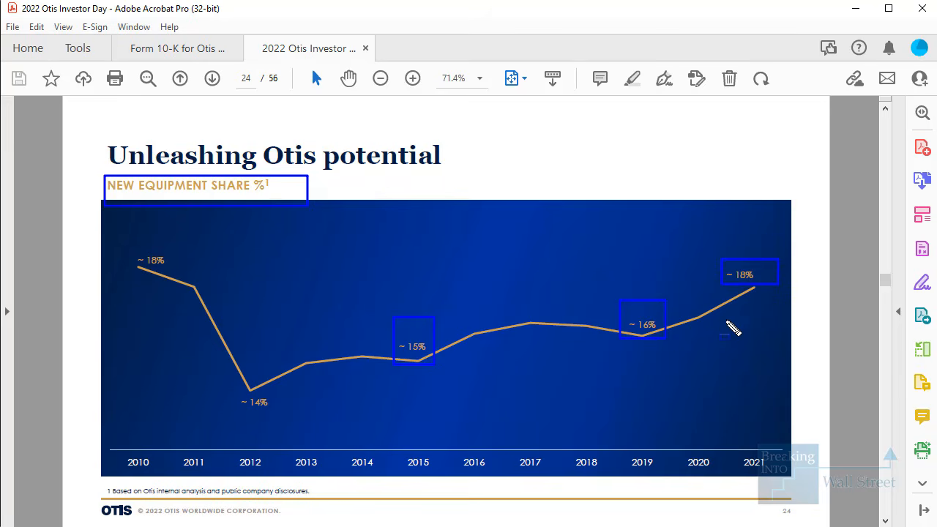
pyautogui.moveTo(679, 301); pyautogui.dragTo(724, 335)
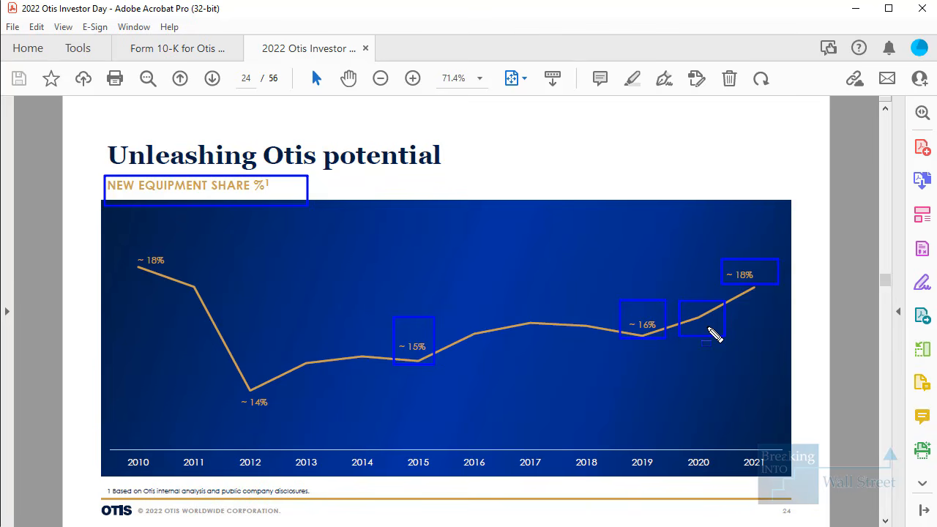
pyautogui.press('Escape')
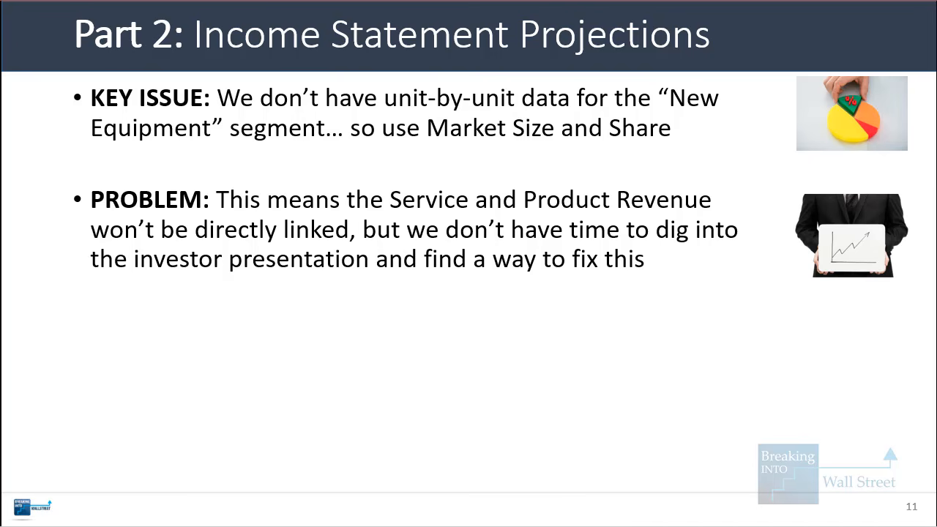
pyautogui.press('Right')
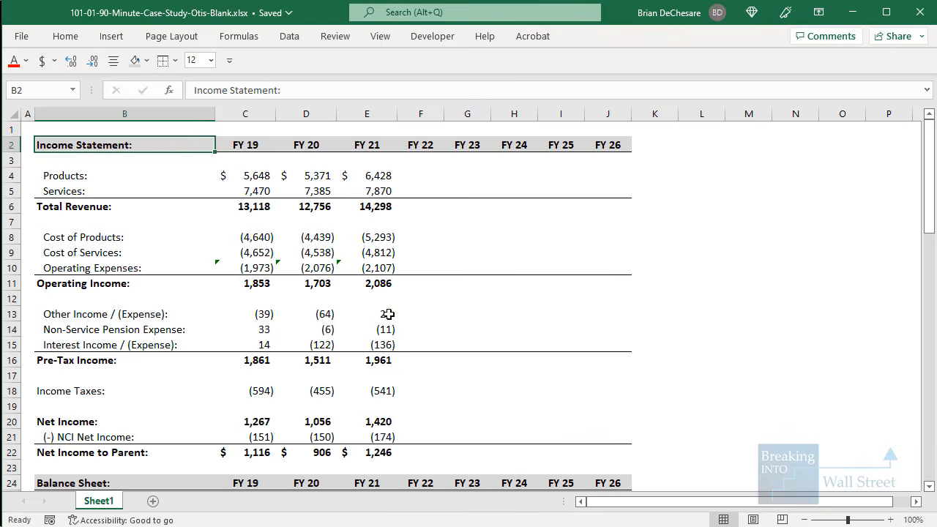
pyautogui.press('Down')
pyautogui.press('Down')
pyautogui.press('Down')
pyautogui.press('Down')
pyautogui.press('Down')
pyautogui.press('Down')
pyautogui.press('Right')
pyautogui.press('Right')
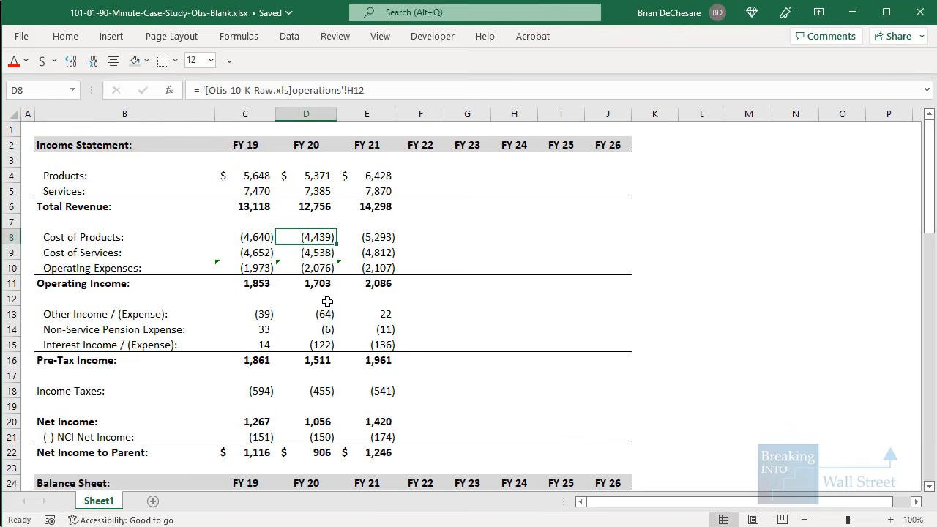
# Insert six blank rows above the Income Statement header row
pyautogui.click(133, 146)
pyautogui.hotkey('shift', 'space')
pyautogui.hotkey('ctrl', 'shift', '=')
pyautogui.hotkey('ctrl', 'shift', '=')
pyautogui.hotkey('ctrl', 'shift', '=')
pyautogui.hotkey('ctrl', 'shift', '=')
pyautogui.hotkey('ctrl', 'shift', '=')
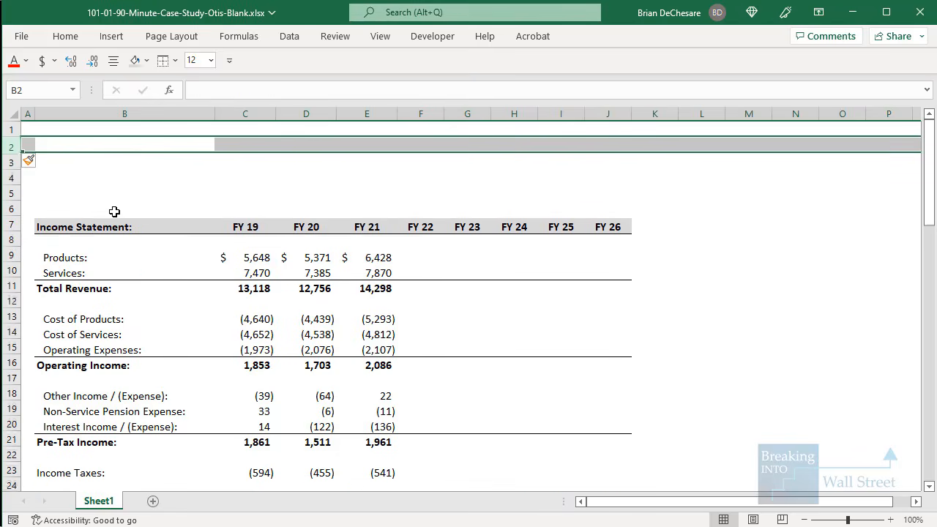
pyautogui.hotkey('ctrl', 'shift', '=')
# Copy the Income Statement header with its fiscal years to row 2 and retitle the copy "Drivers:"
pyautogui.moveTo(105, 240); pyautogui.dragTo(608, 237)
pyautogui.hotkey('ctrl', 'c')
pyautogui.click(143, 144)
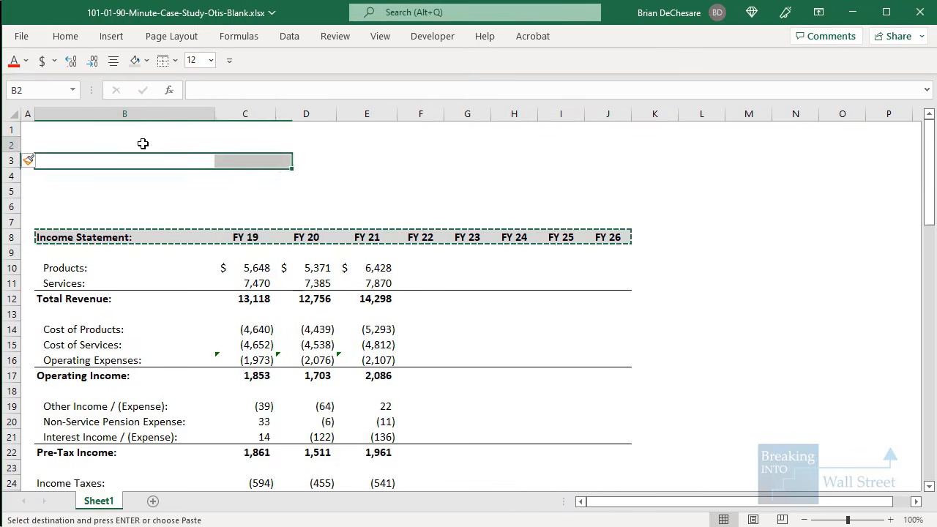
pyautogui.hotkey('ctrl', 'v')
pyautogui.write('Drivers:')
pyautogui.hotkey('ctrl', 'Return')
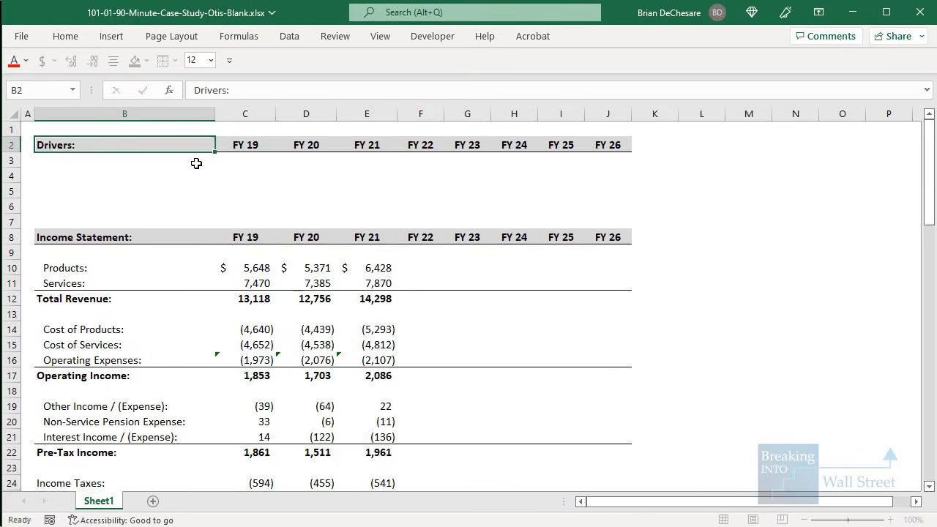
# Insert nine more blank rows at row 4 to make room under the Drivers header
pyautogui.press('Down')
pyautogui.press('Down')
pyautogui.hotkey('shift', 'space')
pyautogui.hotkey('ctrl', 'shift', '=')
pyautogui.hotkey('ctrl', 'shift', '=')
pyautogui.hotkey('ctrl', 'shift', '=')
pyautogui.hotkey('ctrl', 'shift', '=')
pyautogui.hotkey('ctrl', 'shift', '=')
pyautogui.hotkey('ctrl', 'shift', '=')
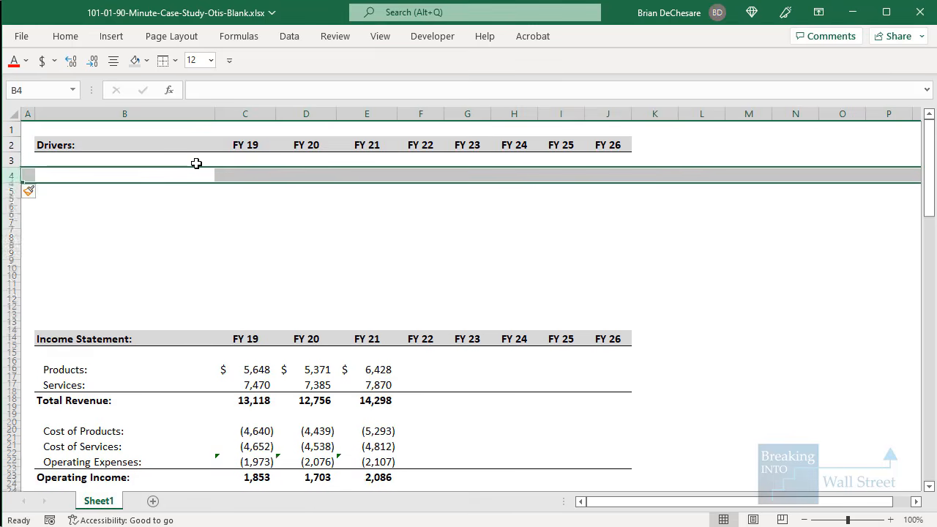
# Enter the labels "New Equipment Market Size:" in B4 and "Growth Rate:" in B5, indenting the second one
pyautogui.write('New E')
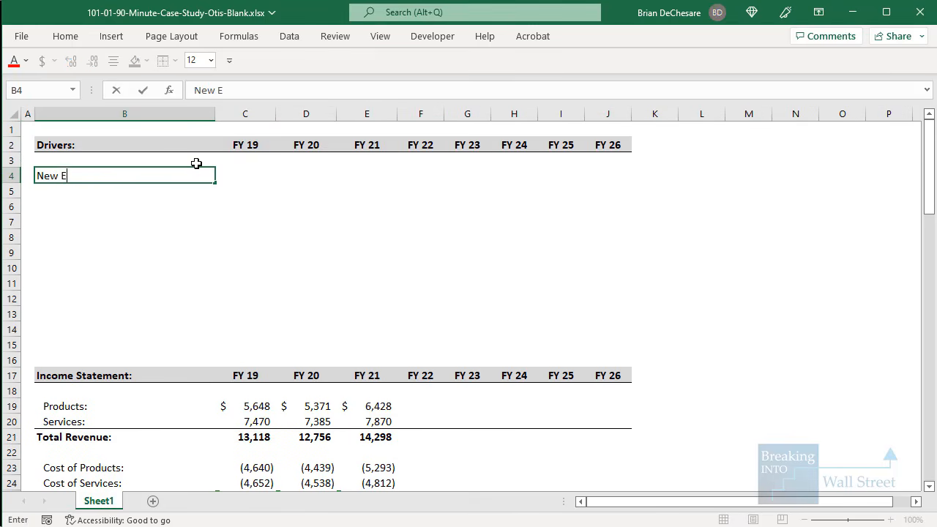
pyautogui.write('quipment Market Si')
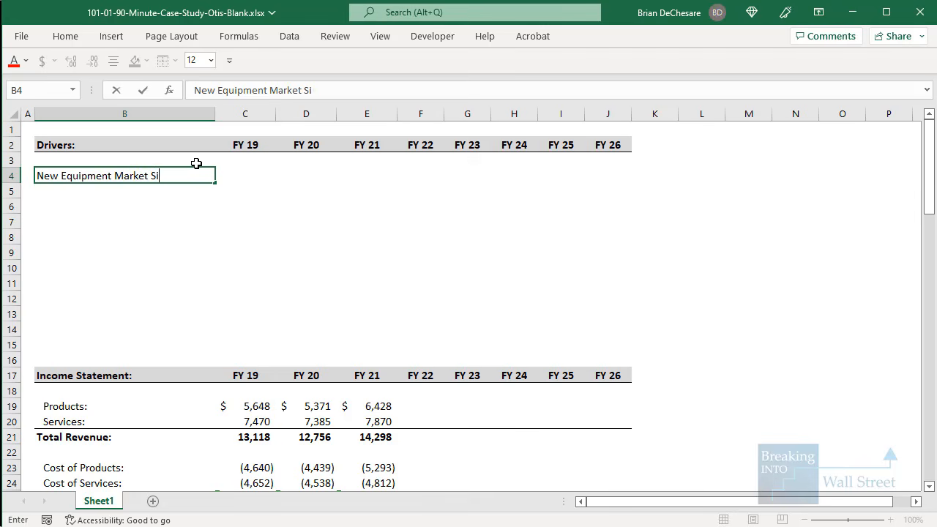
pyautogui.write('ze:')
pyautogui.press('Return')
pyautogui.write('Growth Rate')
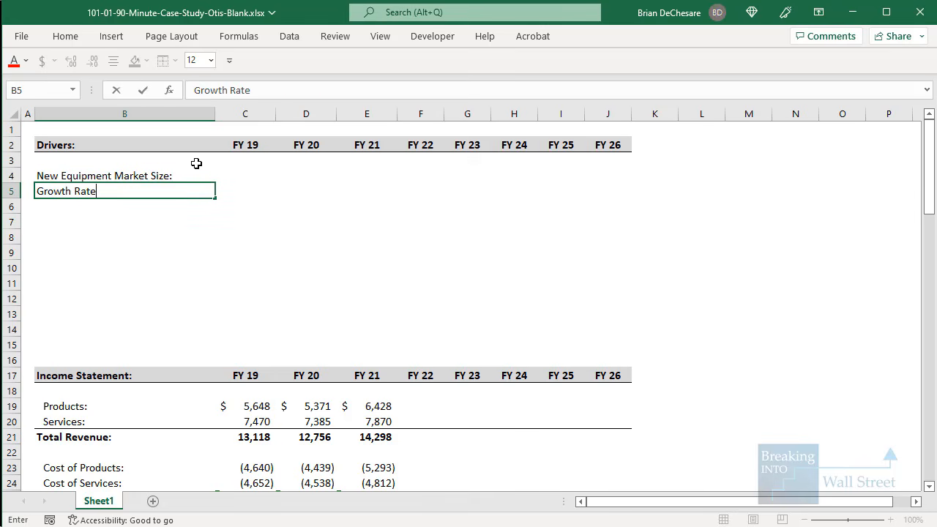
pyautogui.write(':')
pyautogui.hotkey('ctrl', 'Return')
pyautogui.hotkey('alt', 'h', '6')
# Copy the "New Equipment Market Size:" label from B4 to B7
pyautogui.press('Down')
pyautogui.press('Down')
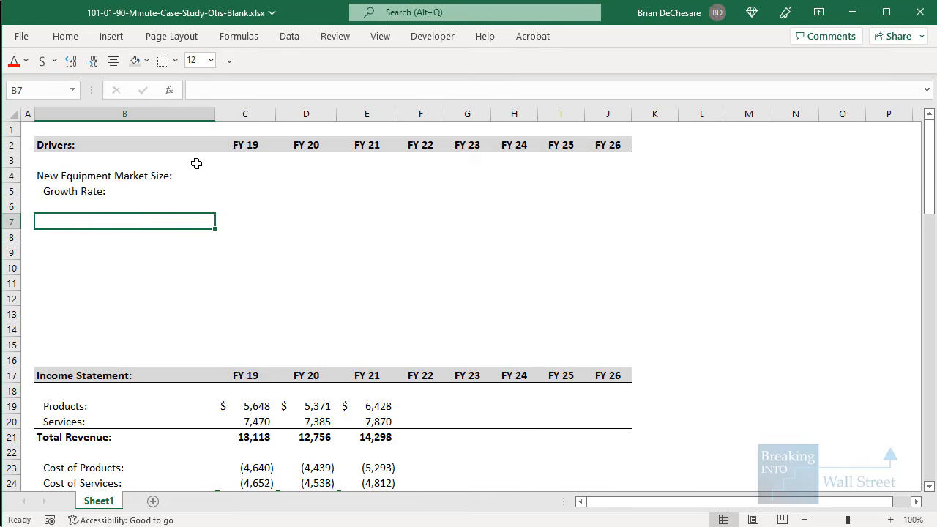
pyautogui.write('New')
pyautogui.press('Escape')
pyautogui.press('Up')
pyautogui.press('Up')
pyautogui.press('Up')
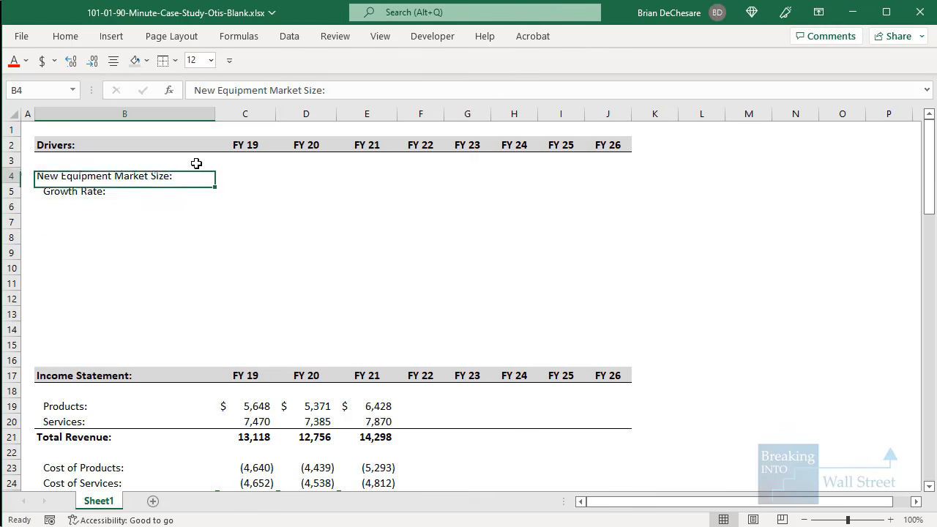
pyautogui.hotkey('ctrl', 'c')
pyautogui.press('Down')
pyautogui.press('Down')
pyautogui.press('Down')
pyautogui.hotkey('ctrl', 'v')
# Change the label in B7 to "New Equipment Market Share:"
pyautogui.press('F2')
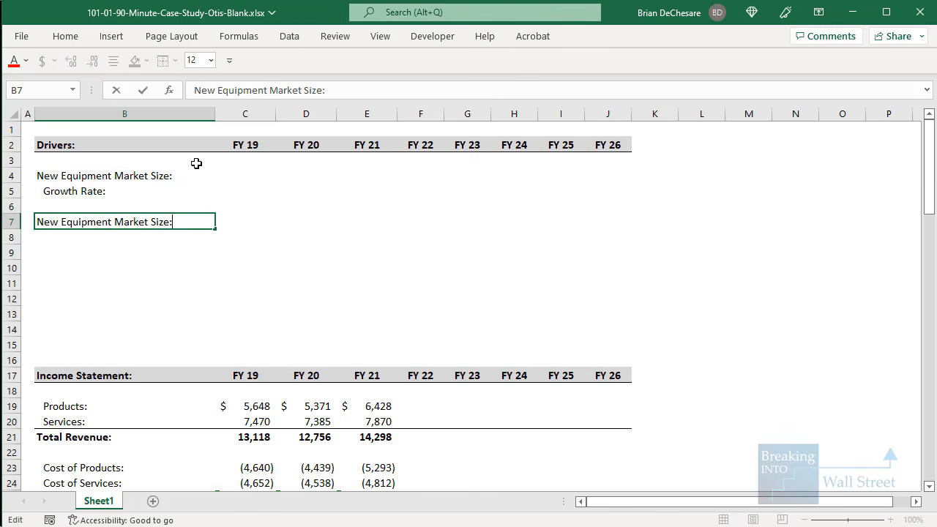
pyautogui.press('BackSpace')
pyautogui.press('BackSpace')
pyautogui.press('BackSpace')
pyautogui.press('BackSpace')
pyautogui.write('hare:')
pyautogui.press('Tab')
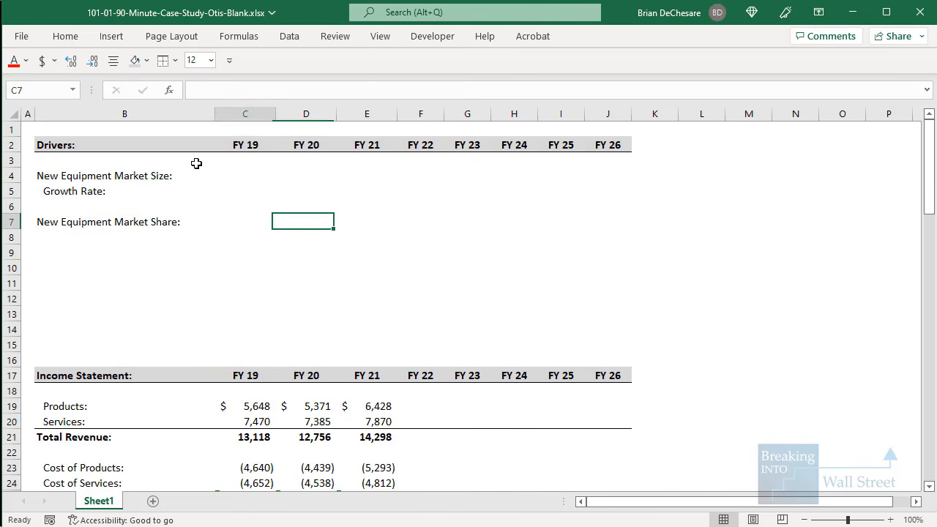
pyautogui.press('Left')
pyautogui.press('Right')
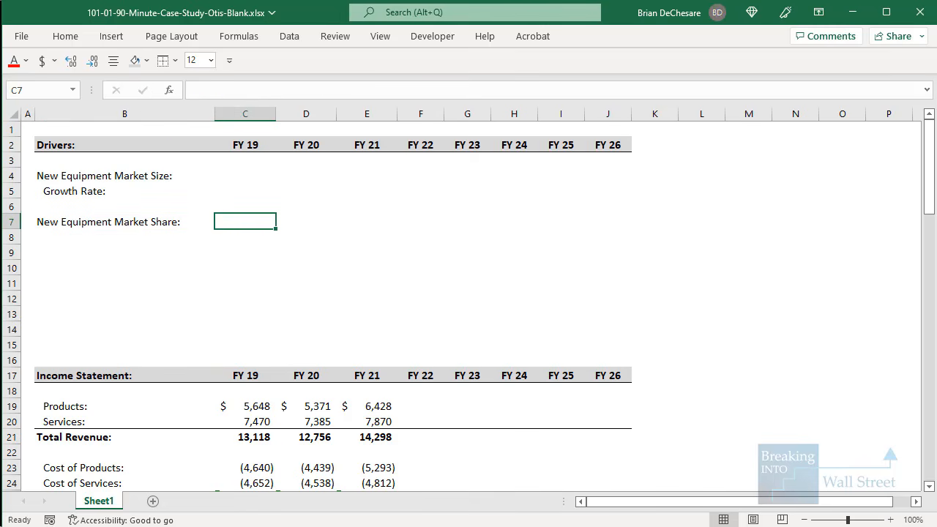
# Using the share chart in the Investor Day PDF, enter market shares of 16%, 17% and 18% for FY 19 to FY 21 in C7:E7
pyautogui.hotkey('alt', 'Tab')
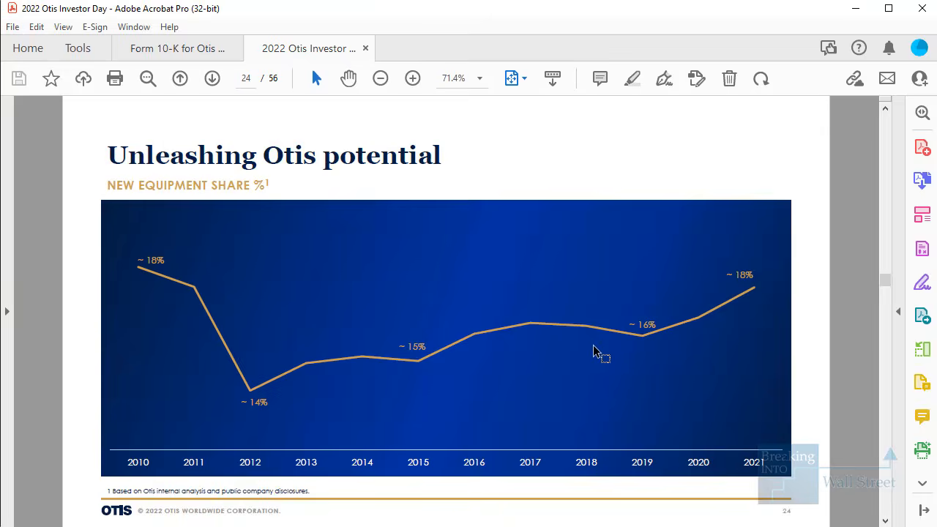
pyautogui.moveTo(620, 308); pyautogui.dragTo(656, 346)
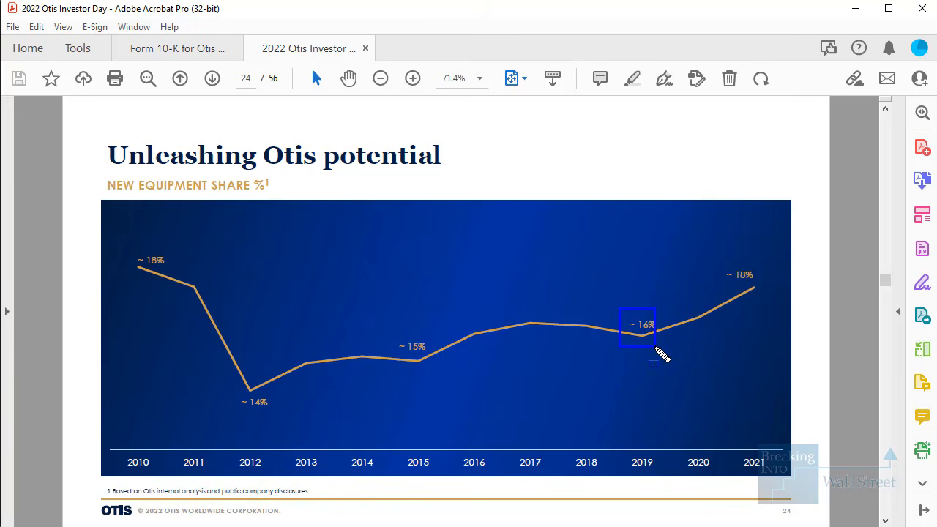
pyautogui.moveTo(710, 251); pyautogui.dragTo(782, 319)
pyautogui.press('Escape')
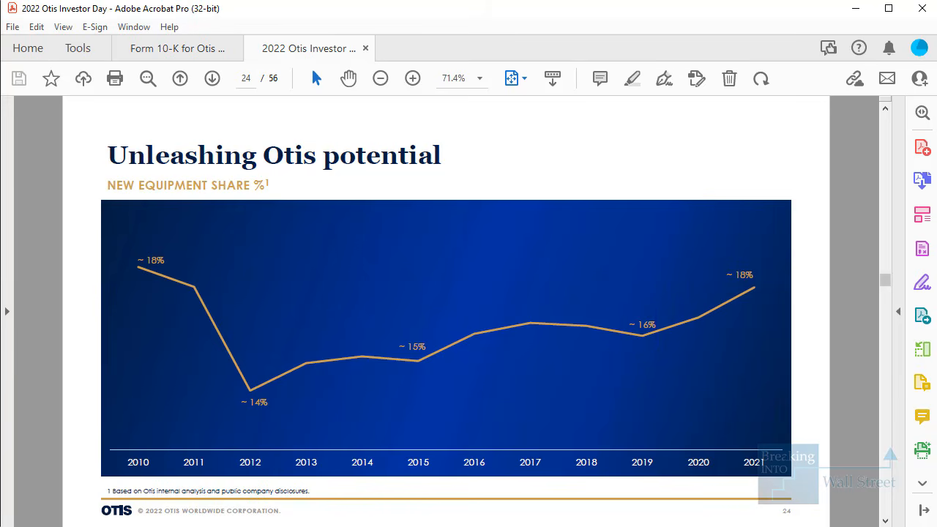
pyautogui.hotkey('alt', 'Tab')
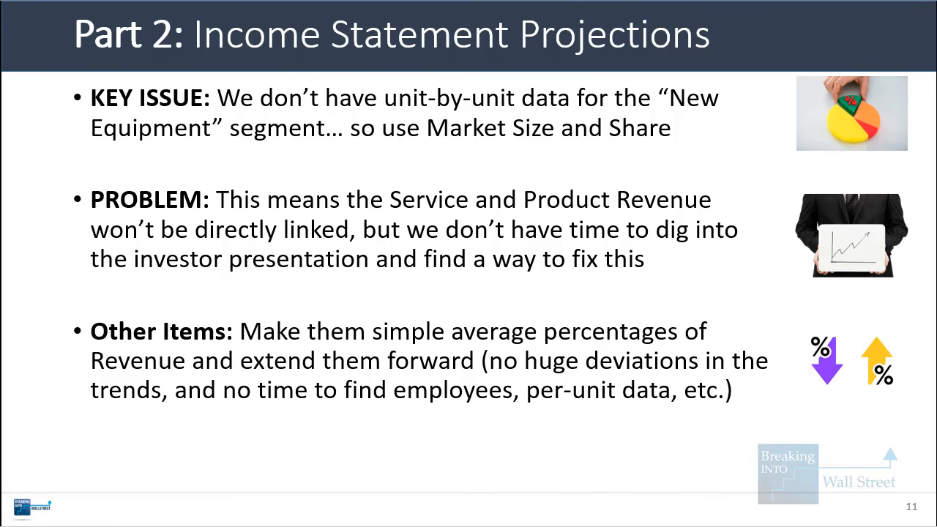
pyautogui.hotkey('alt', 'Tab')
pyautogui.hotkey('alt', 'Tab')
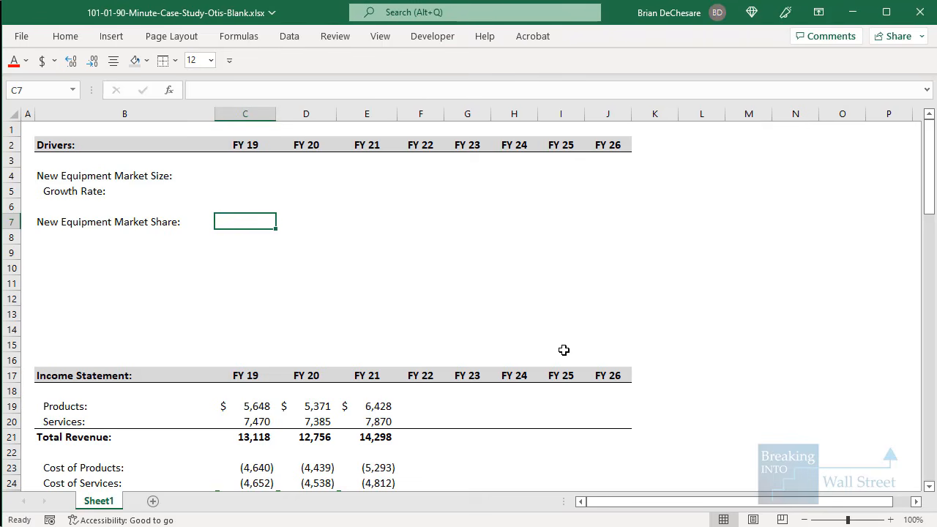
pyautogui.write('16%')
pyautogui.press('Tab')
pyautogui.write('17%')
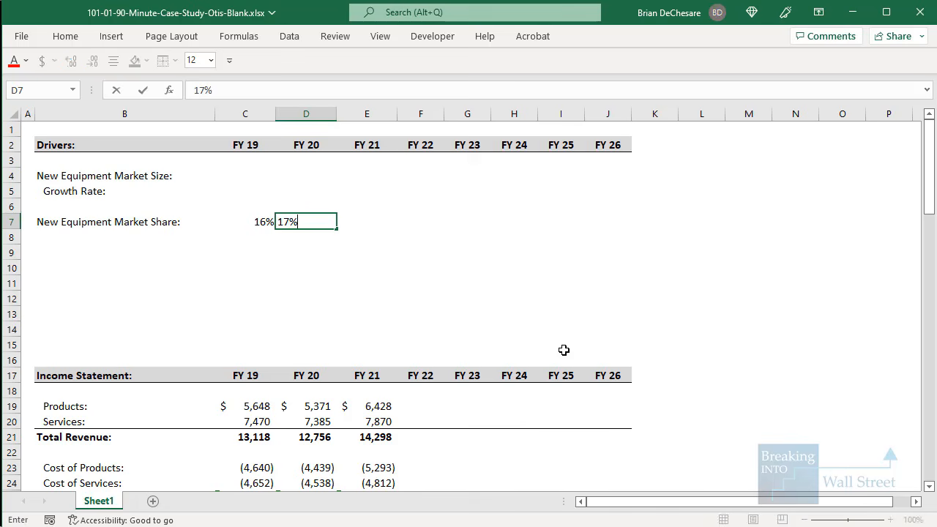
pyautogui.press('Tab')
pyautogui.write('18%')
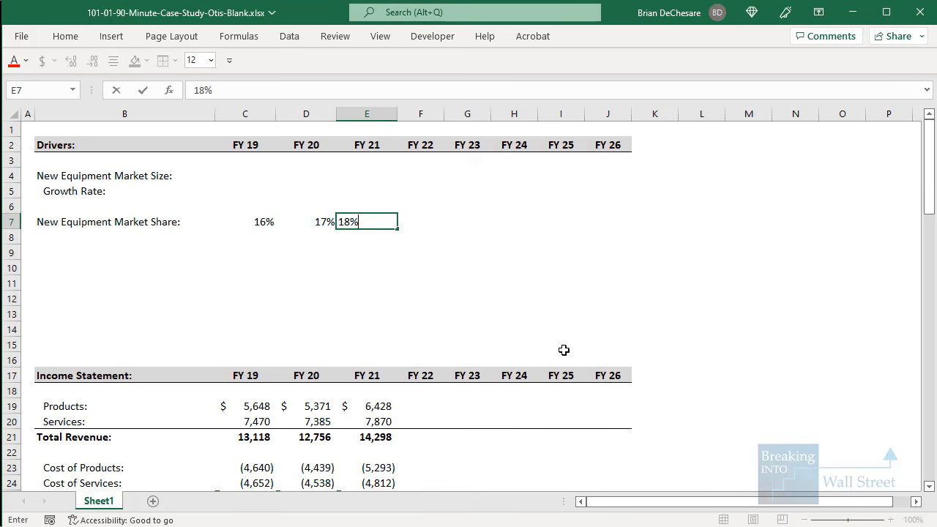
# Color the FY 19 to FY 21 market share inputs in C7:E7 with the custom blue RGB 0, 0, 255
pyautogui.press('Left')
pyautogui.press('Left')
pyautogui.hotkey('ctrl', 'shift', 'Right')
pyautogui.hotkey('alt', '1')
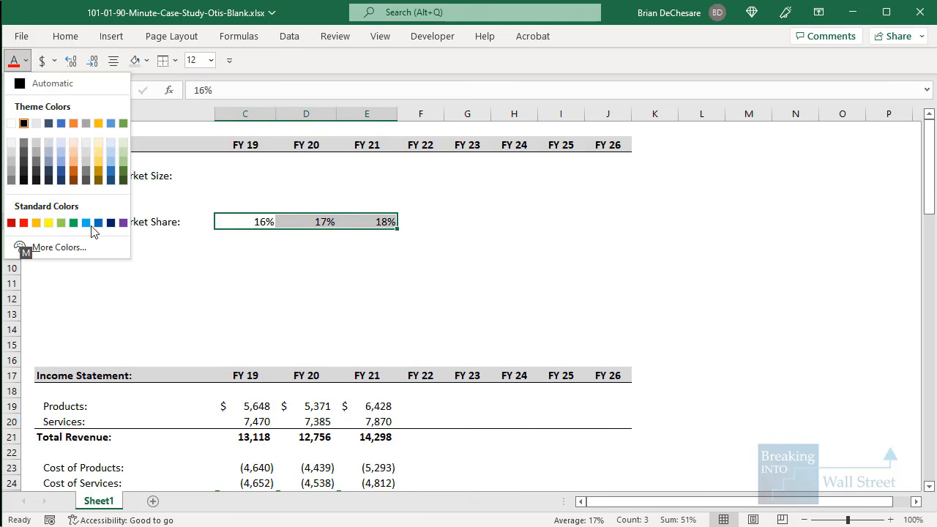
pyautogui.click(82, 249)
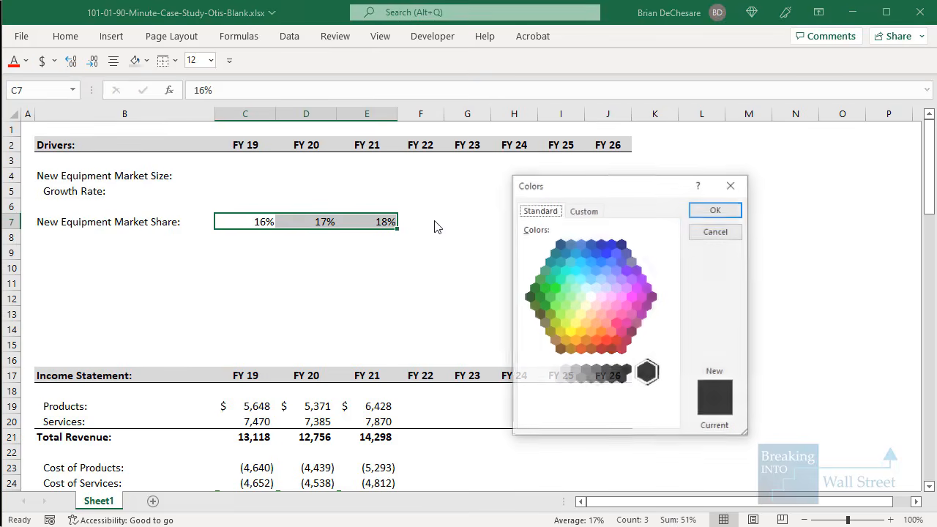
pyautogui.click(568, 212)
pyautogui.moveTo(596, 401); pyautogui.dragTo(547, 391)
pyautogui.write('255')
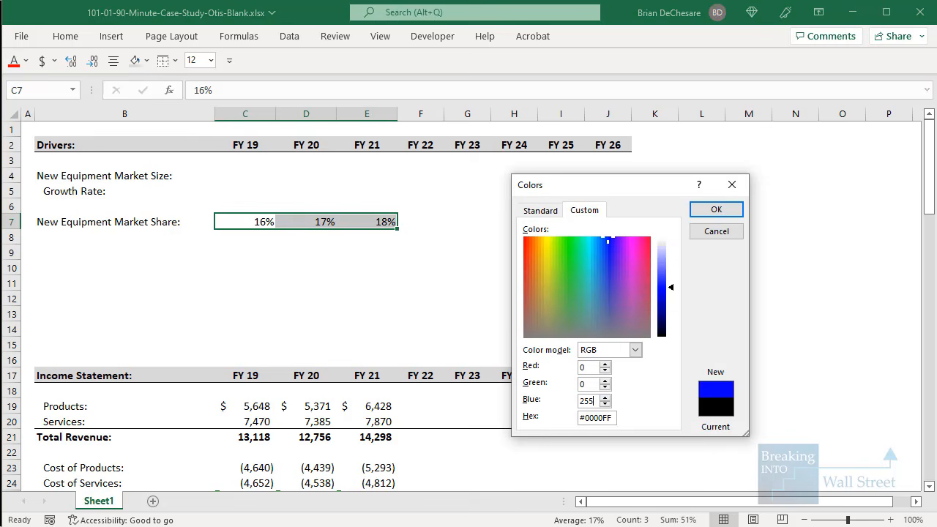
pyautogui.press('Return')
pyautogui.press('Left')
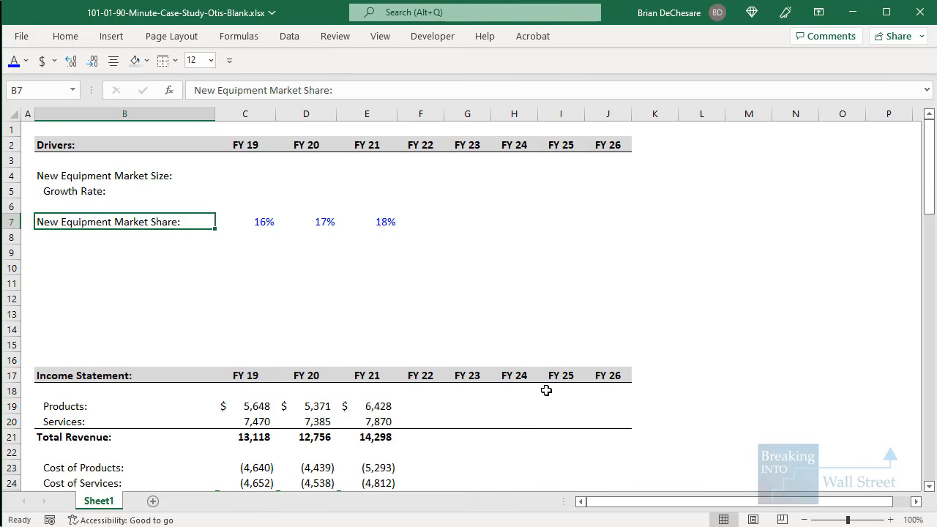
# Calculate the FY 19 New Equipment market size in C4 as Products revenue divided by market share, =C19/C7
pyautogui.press('Right')
pyautogui.press('Right')
pyautogui.press('Up')
pyautogui.press('Up')
pyautogui.press('Left')
pyautogui.press('Up')
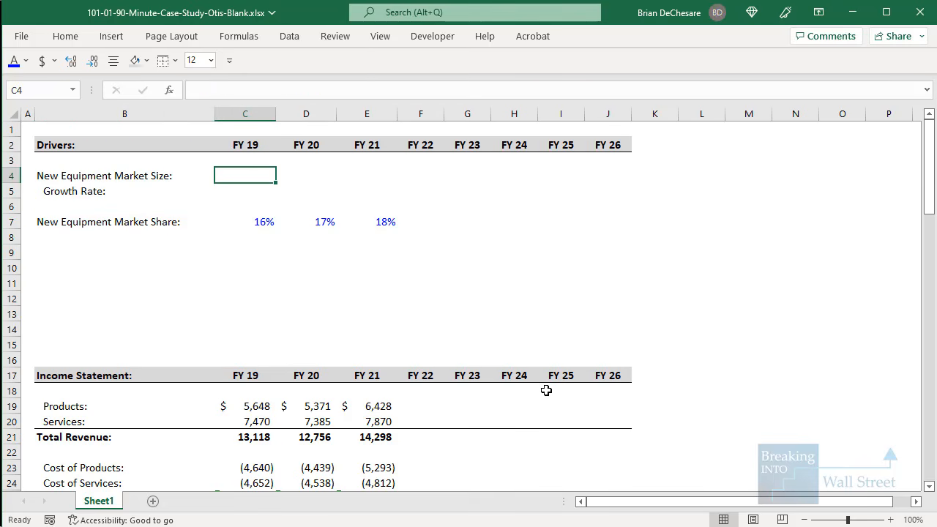
pyautogui.write('=')
pyautogui.scroll(-3, 343, 327)
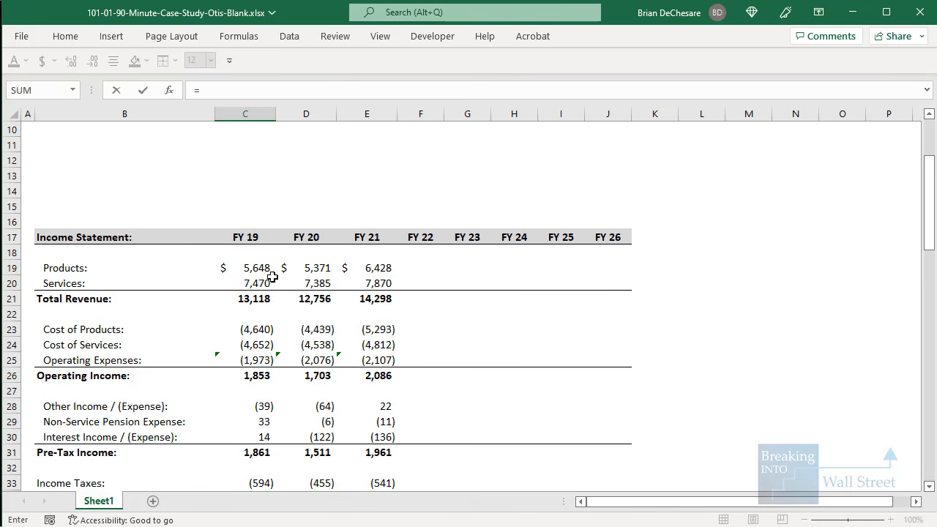
pyautogui.scroll(2, 272, 271)
pyautogui.click(265, 358)
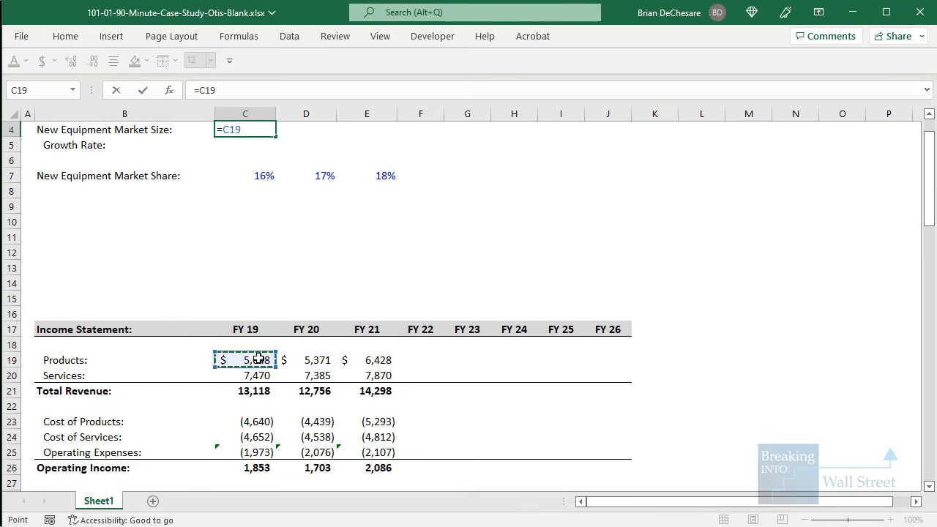
pyautogui.write('/')
pyautogui.scroll(1, 263, 308)
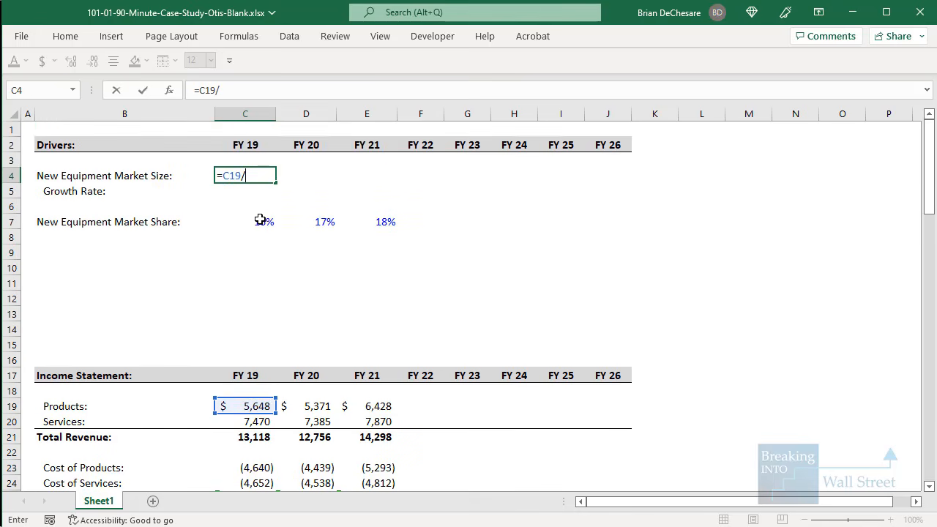
pyautogui.click(262, 220)
pyautogui.hotkey('ctrl', 'Return')
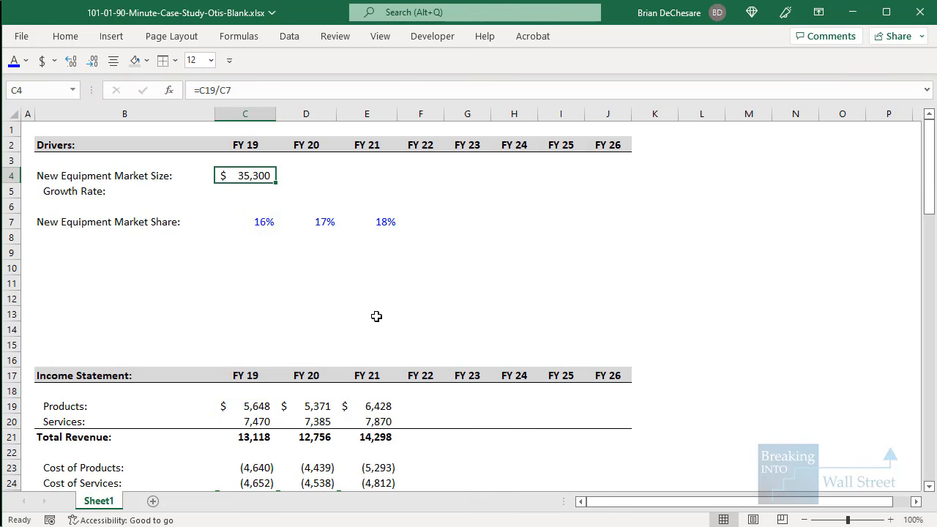
# Fill the market size formula from C4 across to FY 21 in E4
pyautogui.hotkey('shift', 'Right')
pyautogui.hotkey('shift', 'Right')
pyautogui.hotkey('ctrl', 'r')
# Calculate the FY 20 market growth rate in D5 as =D4/C4-1, formatted as a percentage with one decimal
pyautogui.press('Down')
pyautogui.press('Right')
pyautogui.write('=')
pyautogui.press('Up')
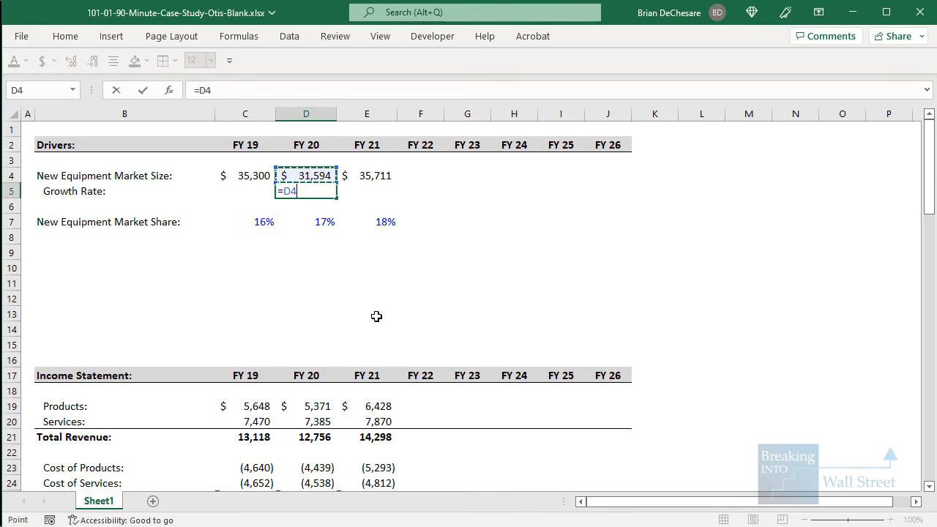
pyautogui.write('/')
pyautogui.press('Left')
pyautogui.press('Up')
pyautogui.write('-1')
pyautogui.hotkey('ctrl', 'Return')
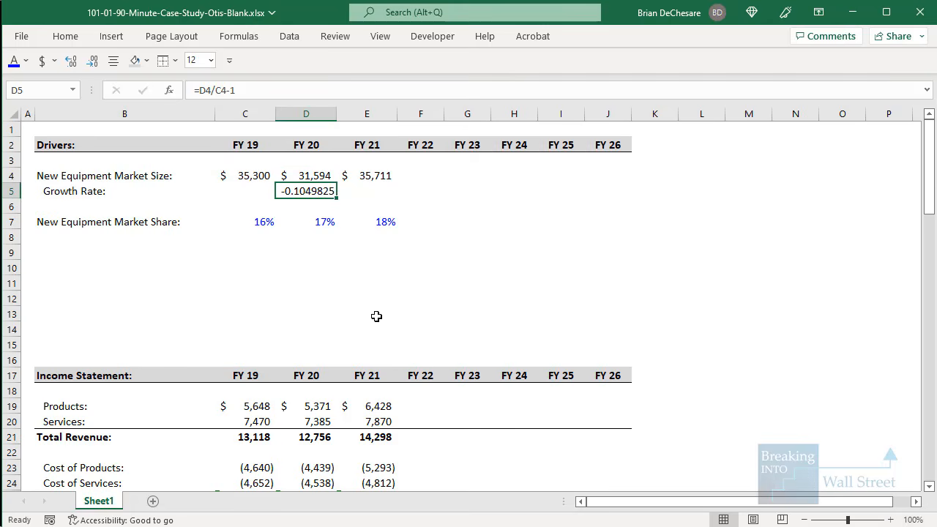
pyautogui.hotkey('ctrl', 'shift', '%')
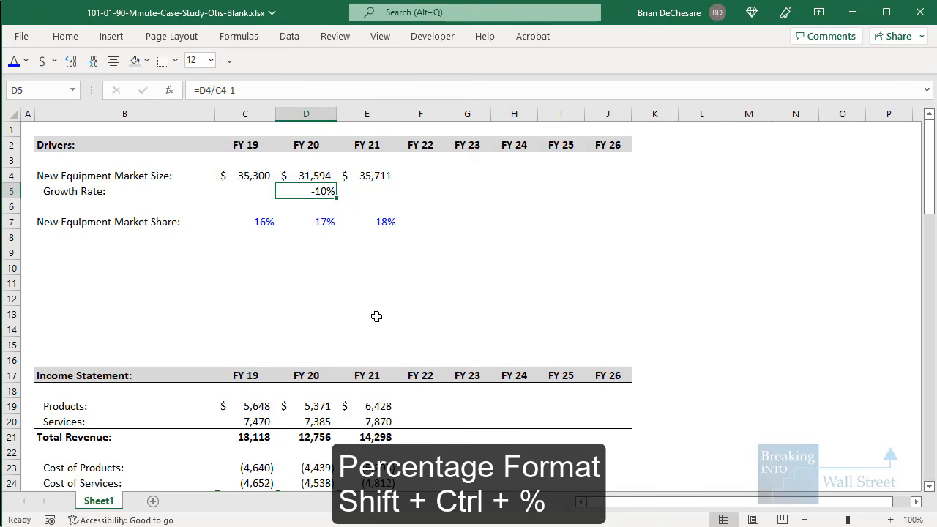
pyautogui.hotkey('alt', 'h', '0')
pyautogui.press('Left')
pyautogui.hotkey('shift', 'Right')
pyautogui.hotkey('shift', 'Right')
pyautogui.hotkey('ctrl', '1')
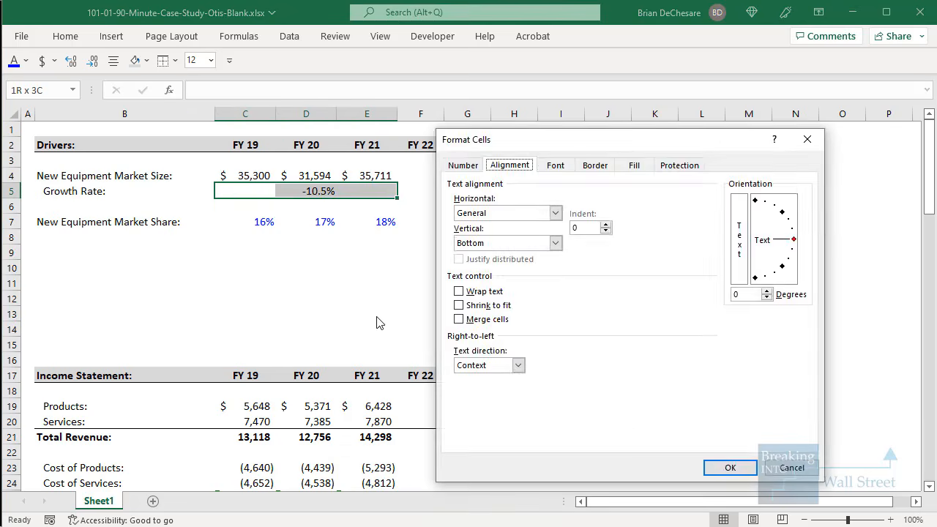
pyautogui.press('Escape')
# Apply the custom number format 0.0%;(0.0%) to the FY 20 growth rate in D5
pyautogui.press('Right')
pyautogui.hotkey('ctrl', '1')
pyautogui.hotkey('ctrl', 'shift', 'Tab')
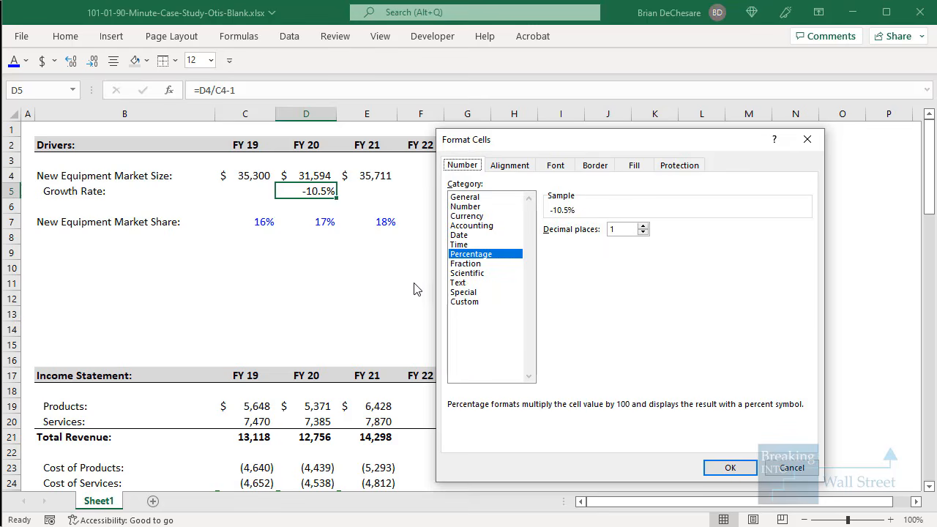
pyautogui.click(483, 302)
pyautogui.click(681, 331)
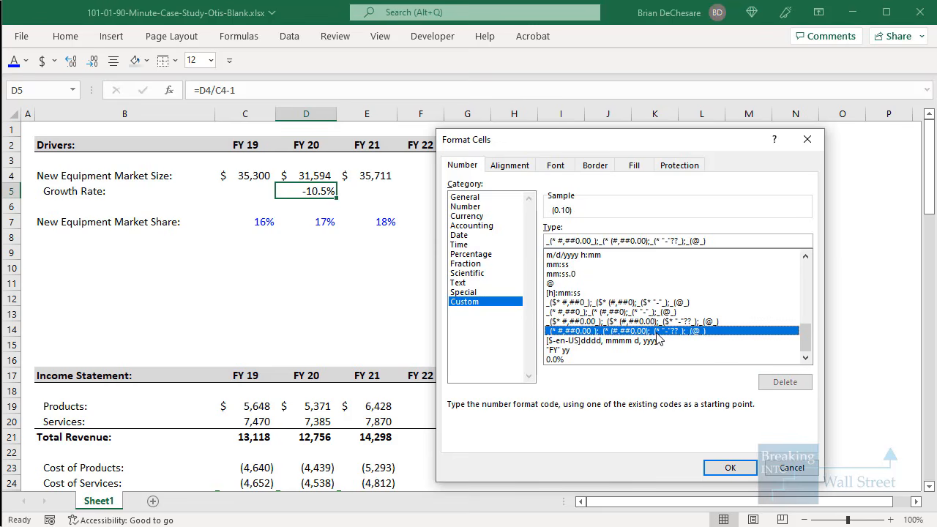
pyautogui.scroll(8, 658, 307)
pyautogui.scroll(-7, 650, 292)
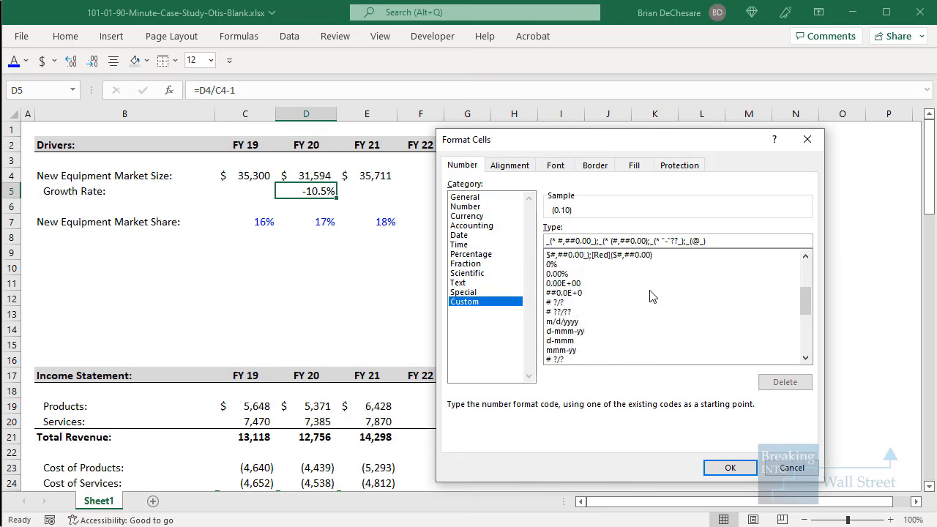
pyautogui.moveTo(721, 242); pyautogui.dragTo(535, 227)
pyautogui.write('0.')
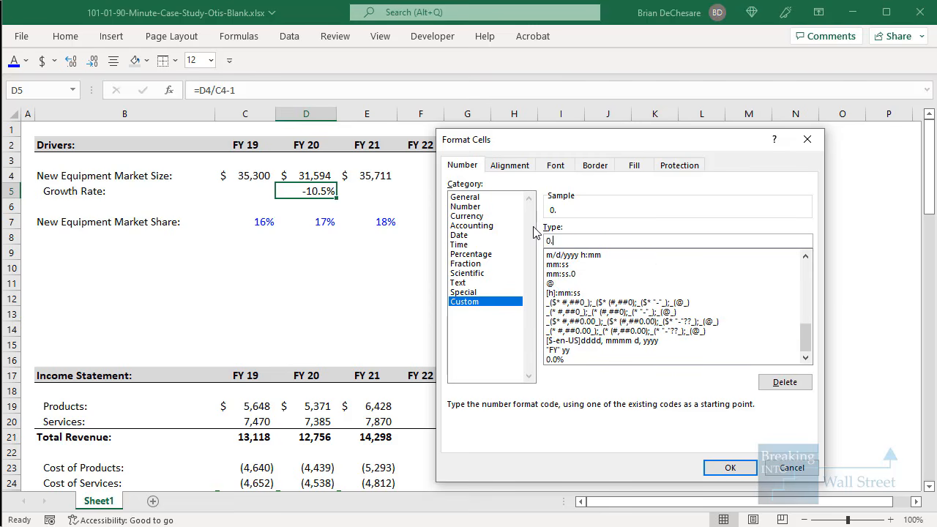
pyautogui.write('0%;(0.0%)')
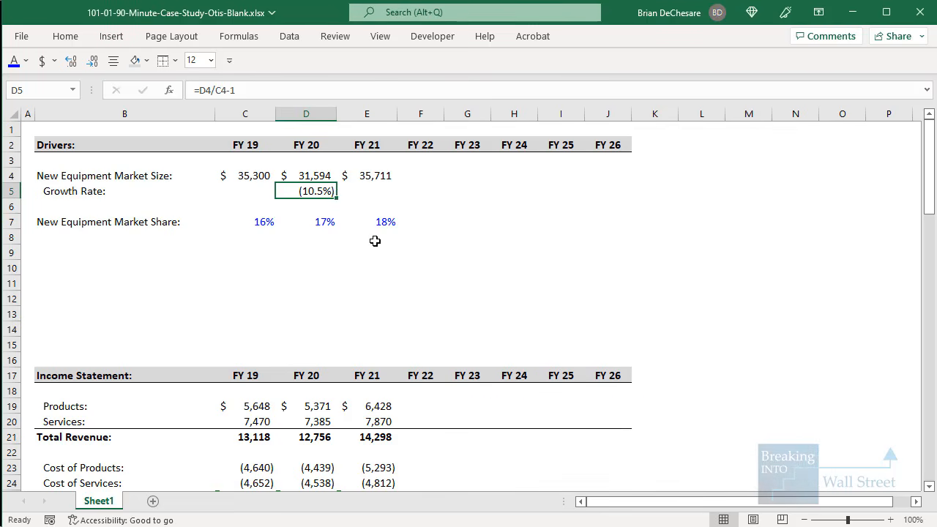
# Fill the growth rate formula from D5 to FY 21 in E5 and check the copied formula
pyautogui.hotkey('shift', 'Right')
pyautogui.hotkey('ctrl', 'r')
pyautogui.press('Right')
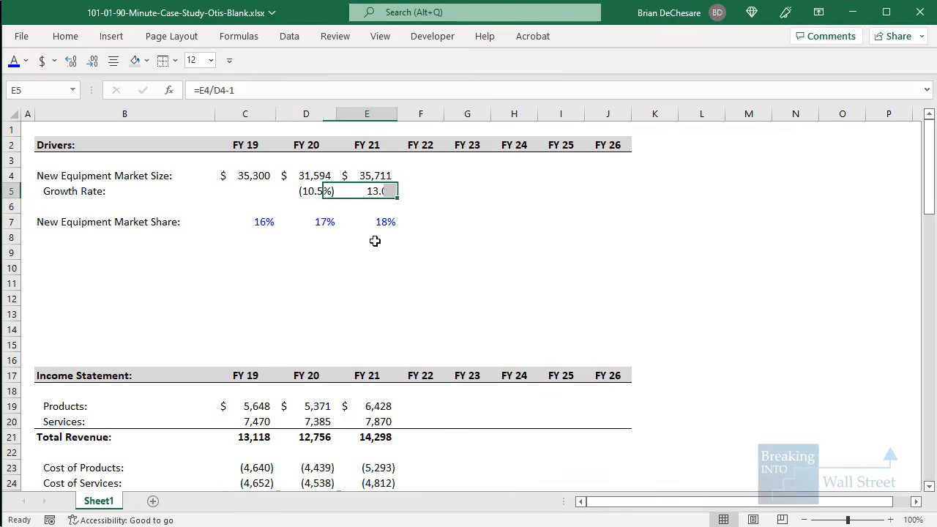
pyautogui.press('F2')
pyautogui.press('Escape')
# Review the New Equipment market size and growth rate for FY 20 and FY 21
pyautogui.press('Left')
pyautogui.press('Down')
pyautogui.press('Down')
pyautogui.hotkey('alt', 'Tab')
pyautogui.click(381, 280)
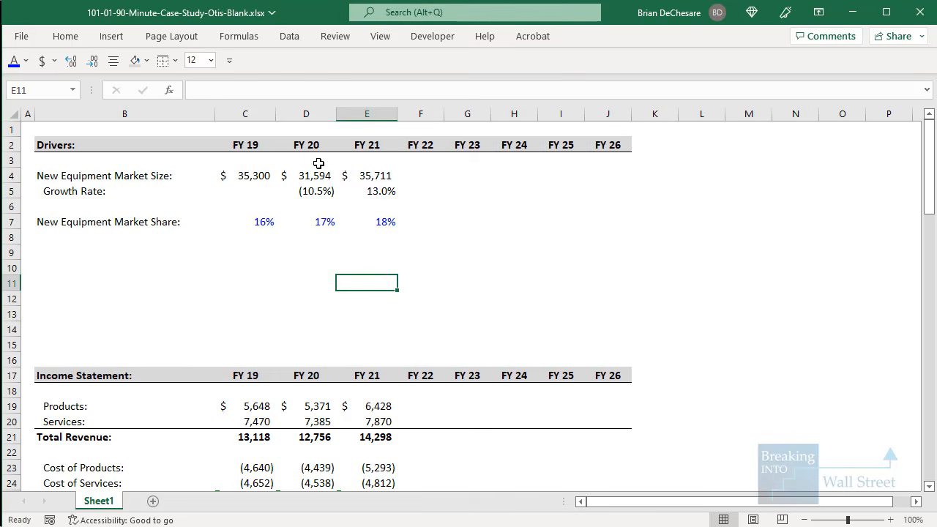
pyautogui.moveTo(283, 134); pyautogui.dragTo(338, 205)
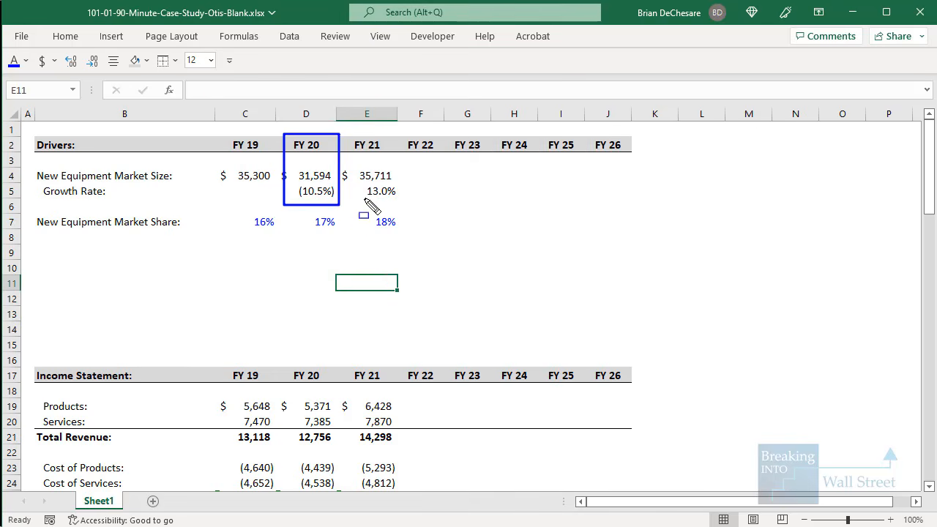
pyautogui.moveTo(337, 123); pyautogui.dragTo(407, 205)
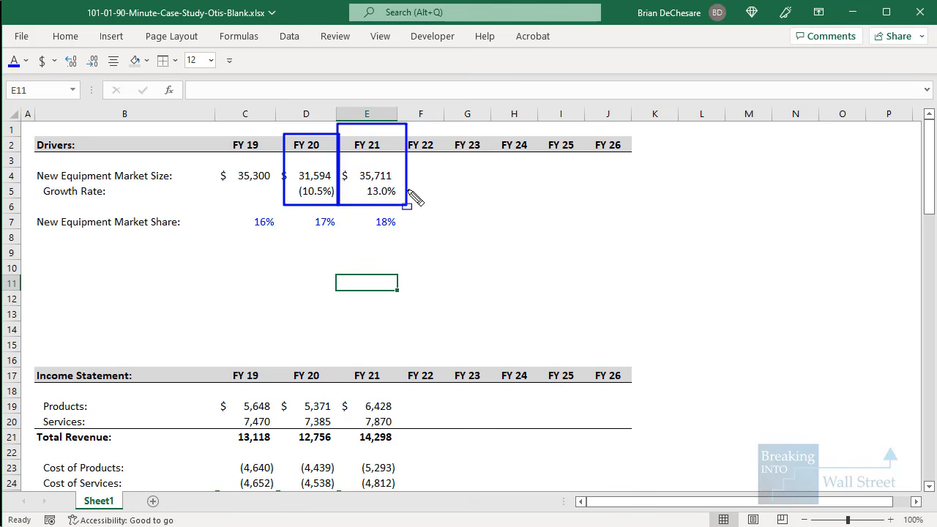
pyautogui.press('Escape')
pyautogui.click(424, 188)
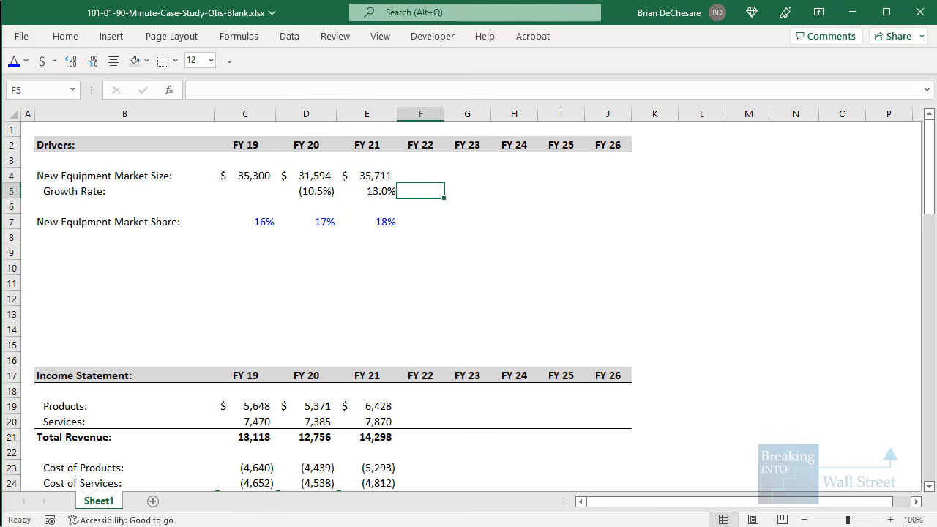
# Switch to the 2022 Otis Investor Day presentation in Adobe Acrobat and search it from the first page for "growth"
pyautogui.click(732, 526)
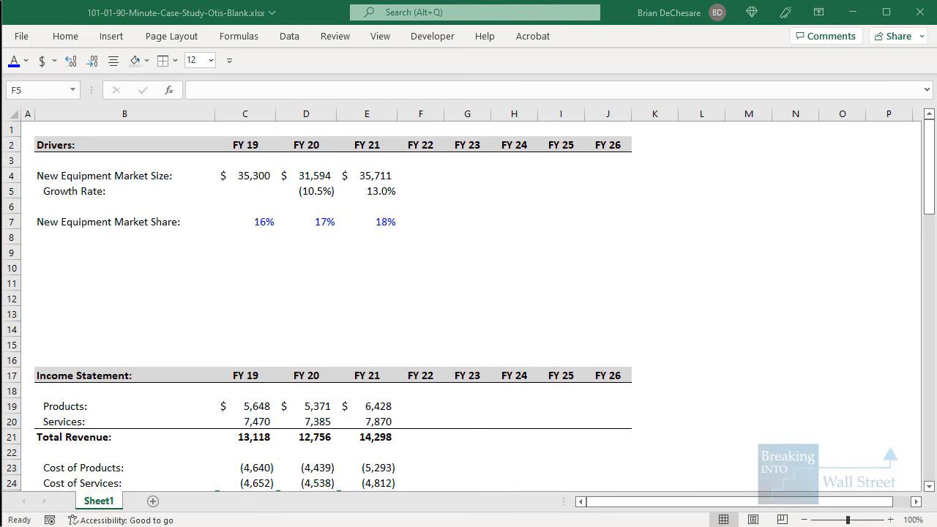
pyautogui.click(777, 510)
pyautogui.moveTo(885, 287); pyautogui.dragTo(884, 118)
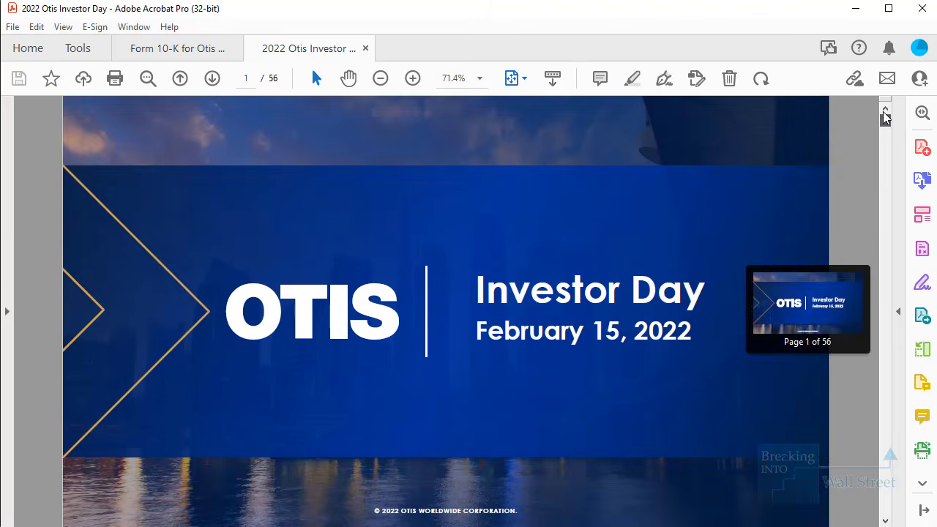
pyautogui.hotkey('ctrl', 'f')
pyautogui.write('grow')
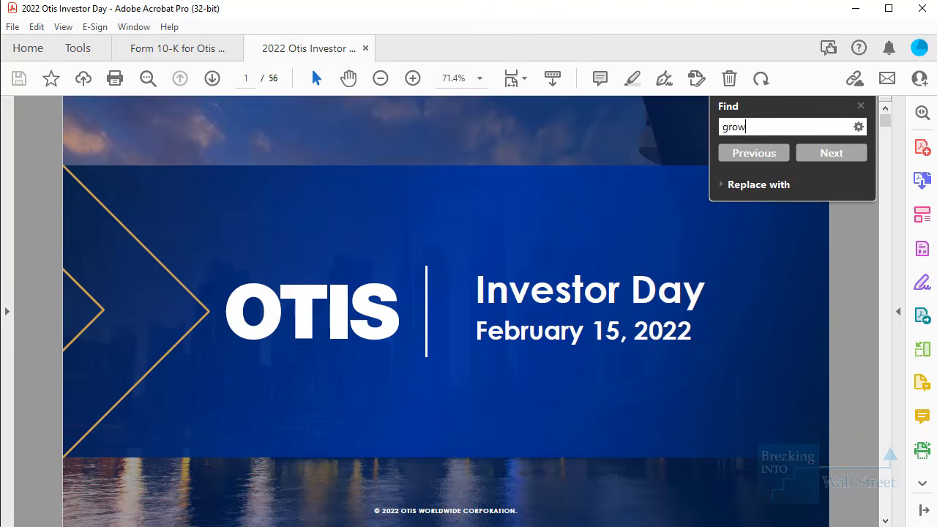
pyautogui.write('th')
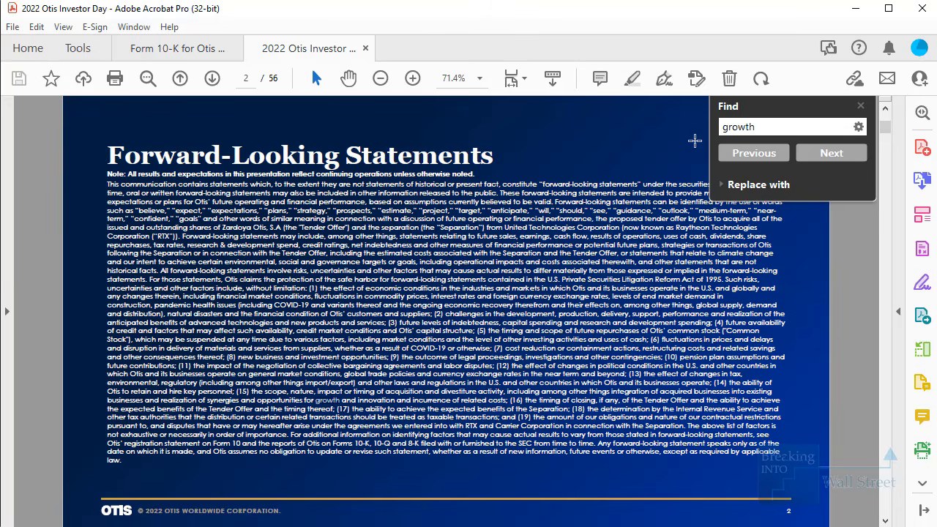
# Go through the first "growth" matches up to the service portfolio growth slide on page 11, looking for New Equipment market growth guidance
pyautogui.press('Return')
pyautogui.press('Return')
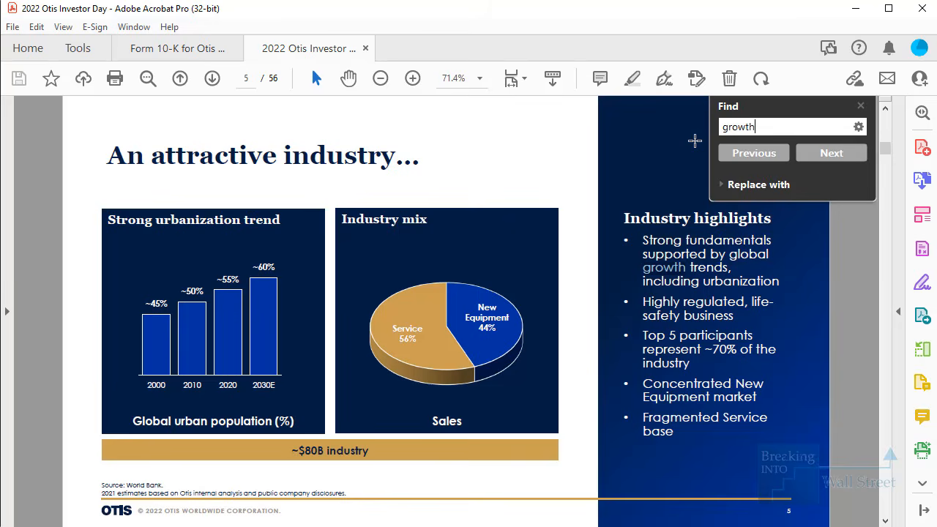
pyautogui.press('Return')
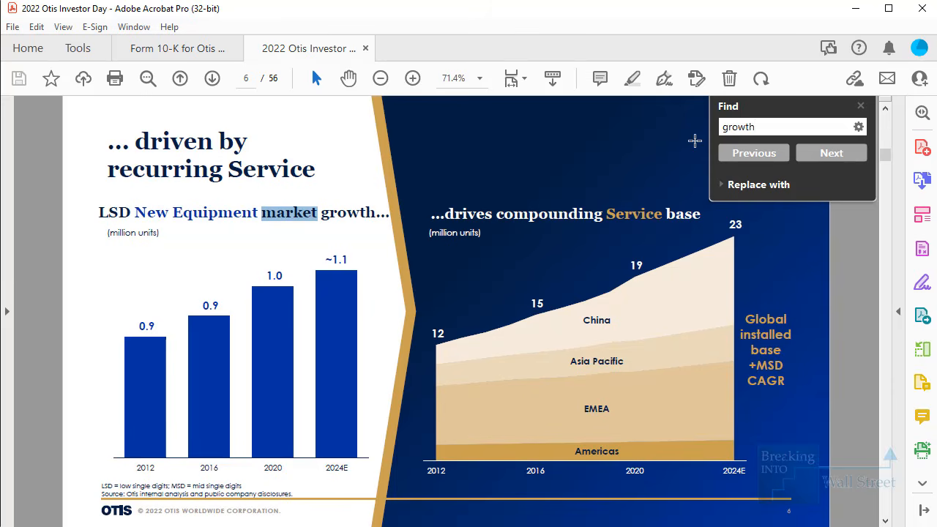
pyautogui.press('Return')
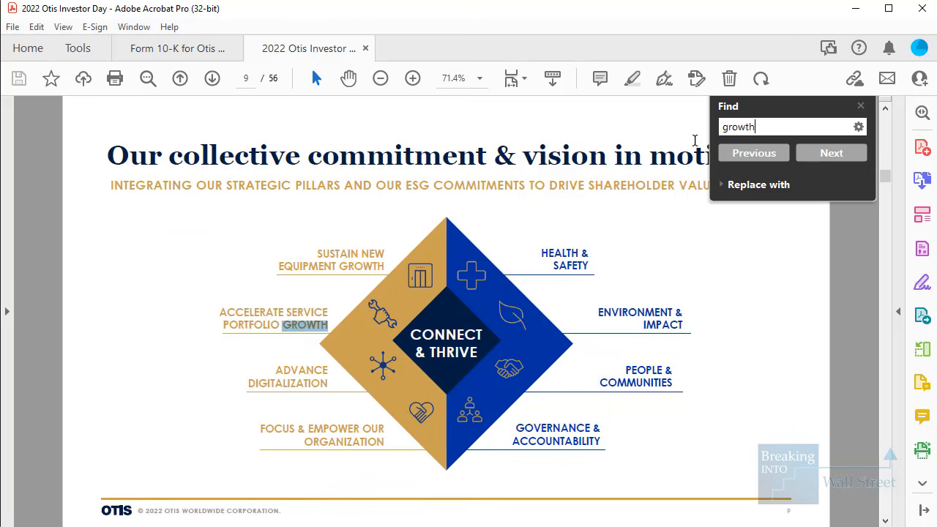
pyautogui.press('Return')
pyautogui.press('Return')
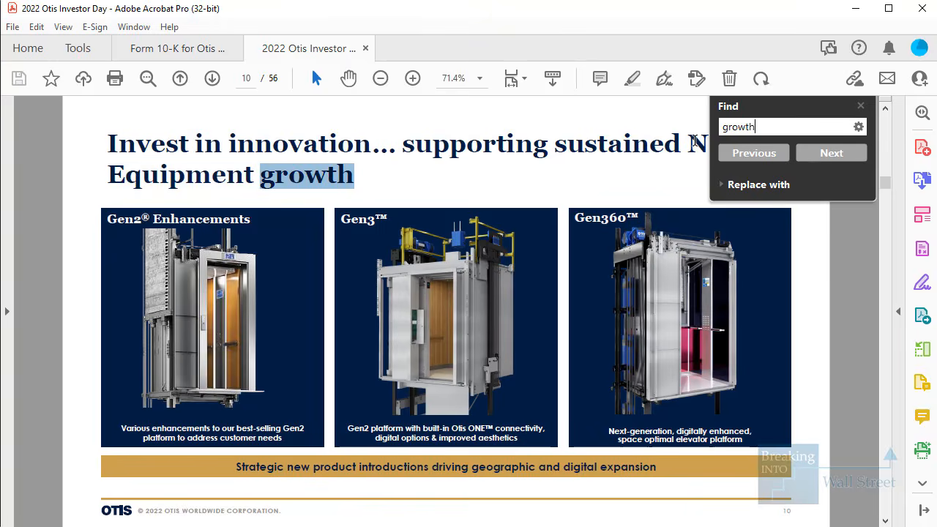
pyautogui.press('Return')
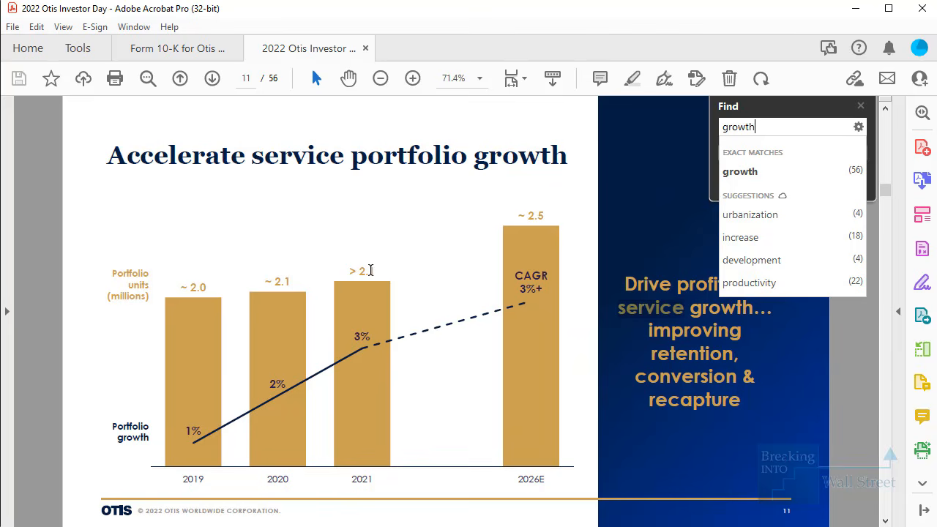
# Continue through the matches to the 2022 outlook slide on page 16 and examine industry New Equipment growth by region
pyautogui.press('Return')
pyautogui.press('Return')
pyautogui.press('Return')
pyautogui.press('Return')
pyautogui.press('Return')
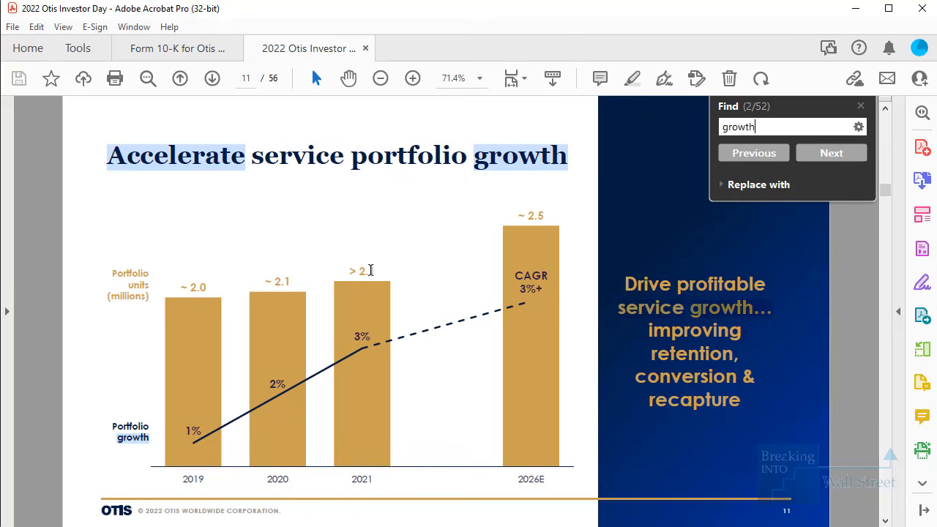
pyautogui.press('Return')
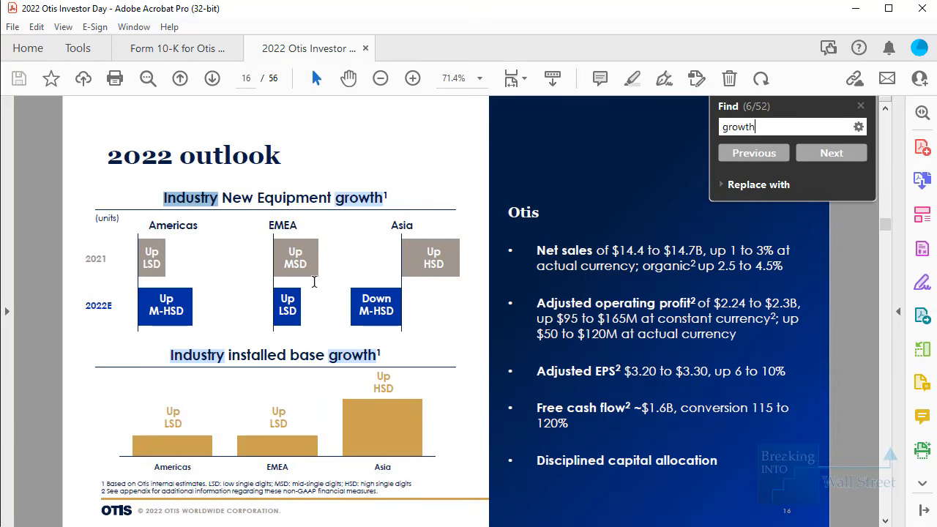
# Continue to the Service growth slide on page 31 and examine the Service revenue projection for 2026E
pyautogui.press('Return')
pyautogui.press('Return')
pyautogui.press('Return')
pyautogui.press('Return')
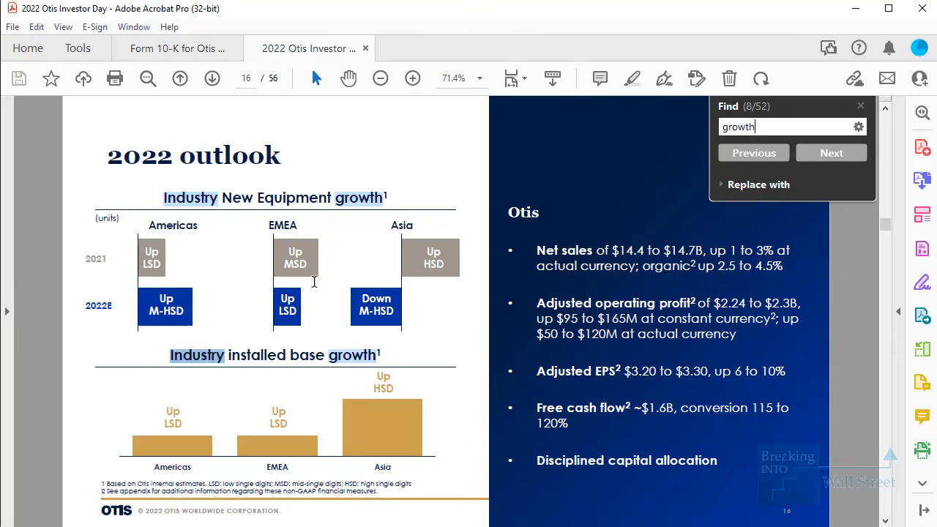
pyautogui.press('Return')
pyautogui.press('Return')
pyautogui.press('Return')
pyautogui.press('Return')
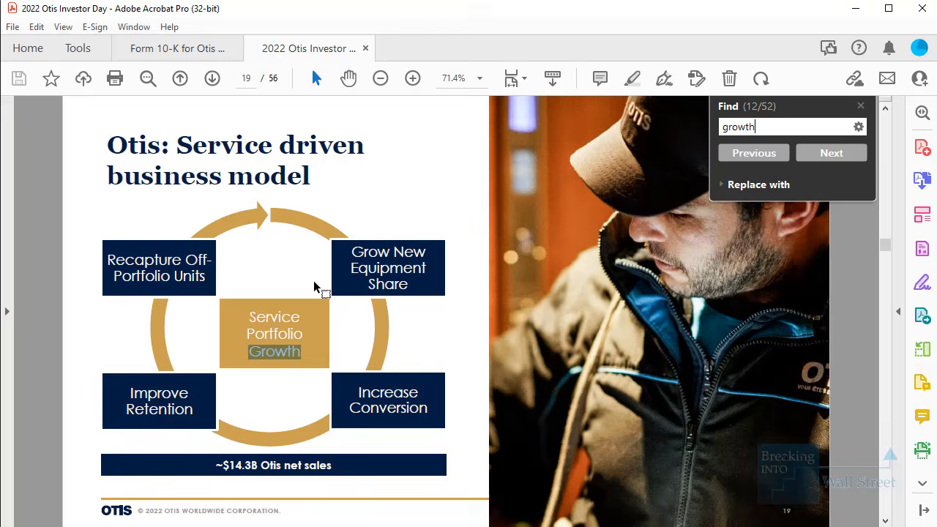
pyautogui.press('Return')
pyautogui.press('Return')
pyautogui.press('Return')
pyautogui.press('Return')
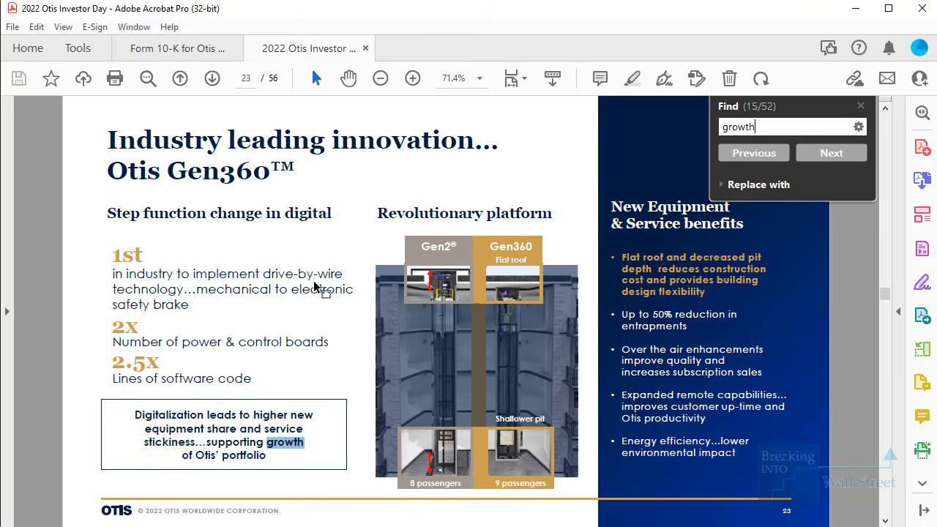
pyautogui.press('Return')
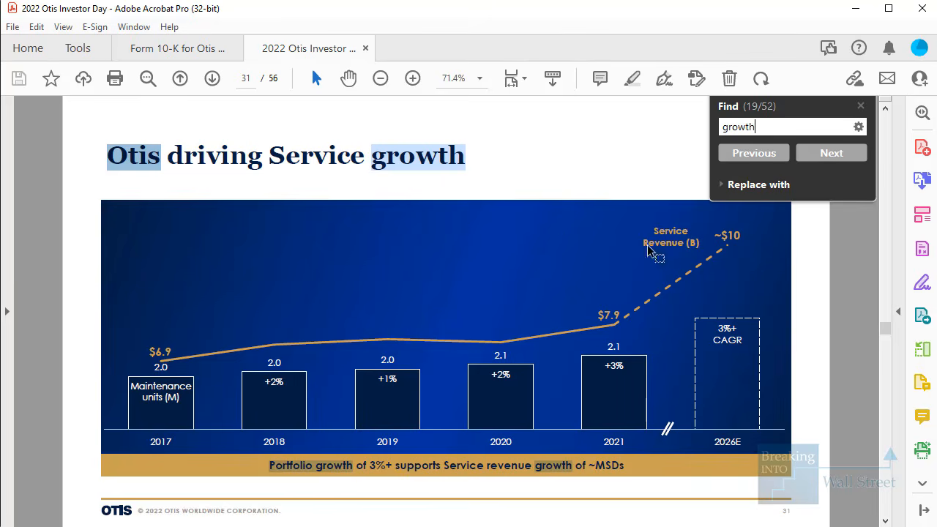
pyautogui.moveTo(719, 222); pyautogui.dragTo(761, 256)
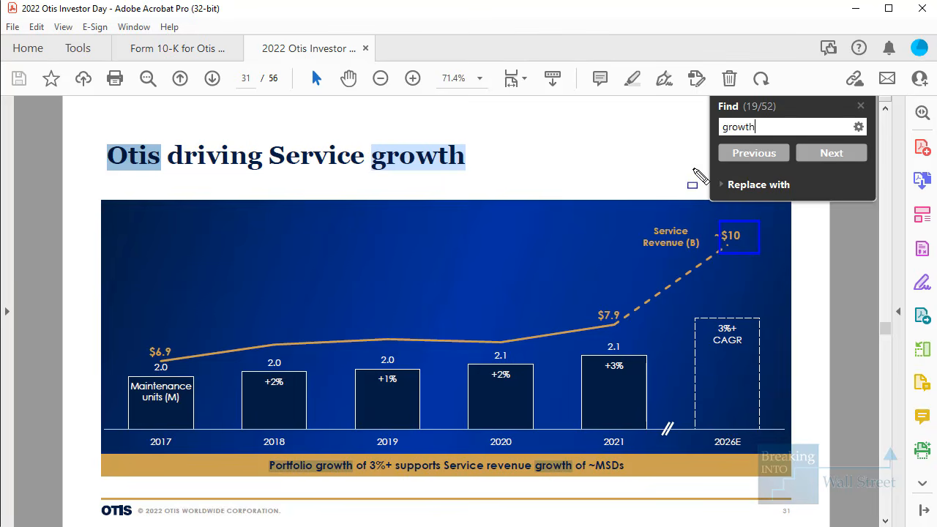
pyautogui.press('Escape')
# Resume the "growth" search up to the Financial performance slide on page 33 and examine the 2022 sales outlook
pyautogui.doubleClick(806, 132)
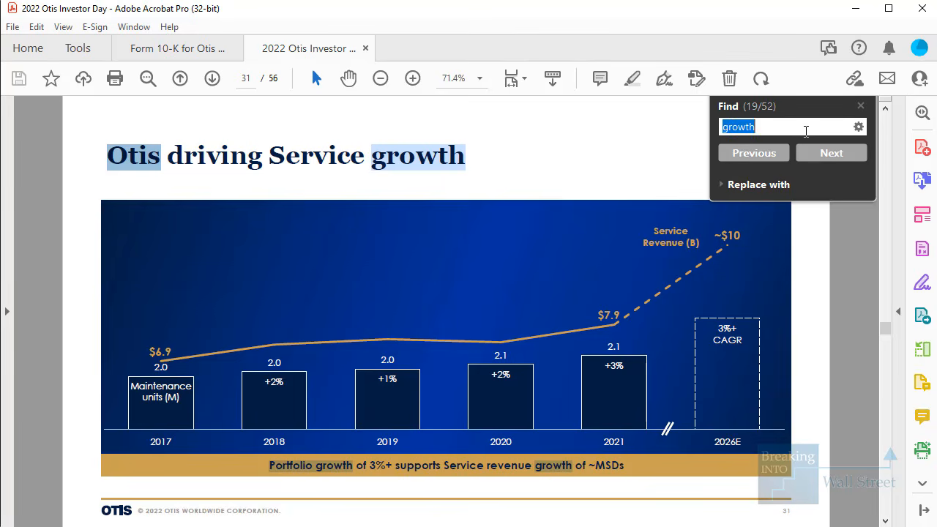
pyautogui.click(806, 132)
pyautogui.press('Return')
pyautogui.press('Return')
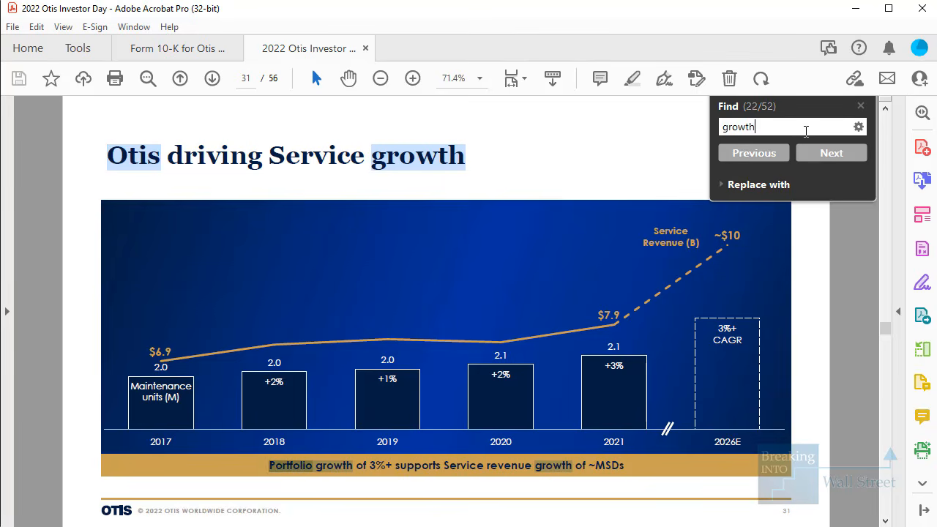
pyautogui.press('Return')
pyautogui.press('Return')
pyautogui.press('Return')
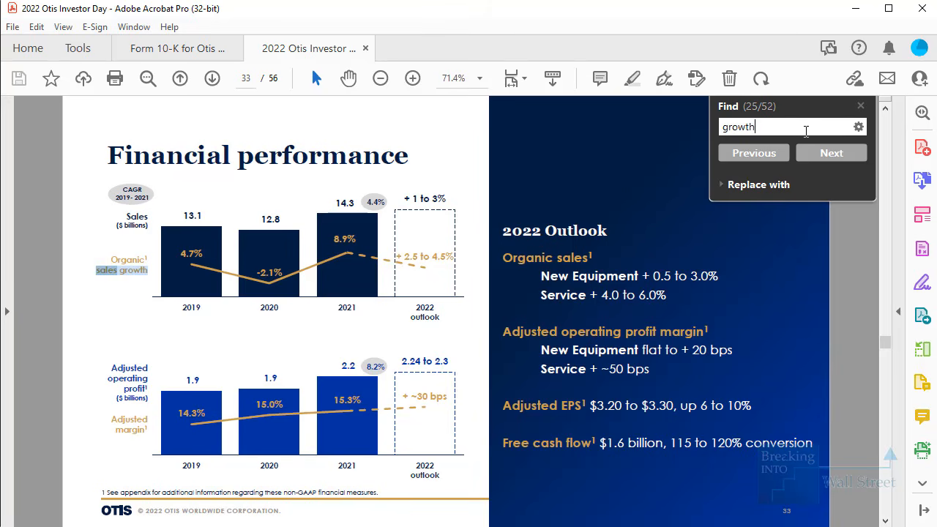
# Go through the remaining "growth" matches to the end of the presentation and around to the industry slide on page 5
pyautogui.press('Return')
pyautogui.press('Return')
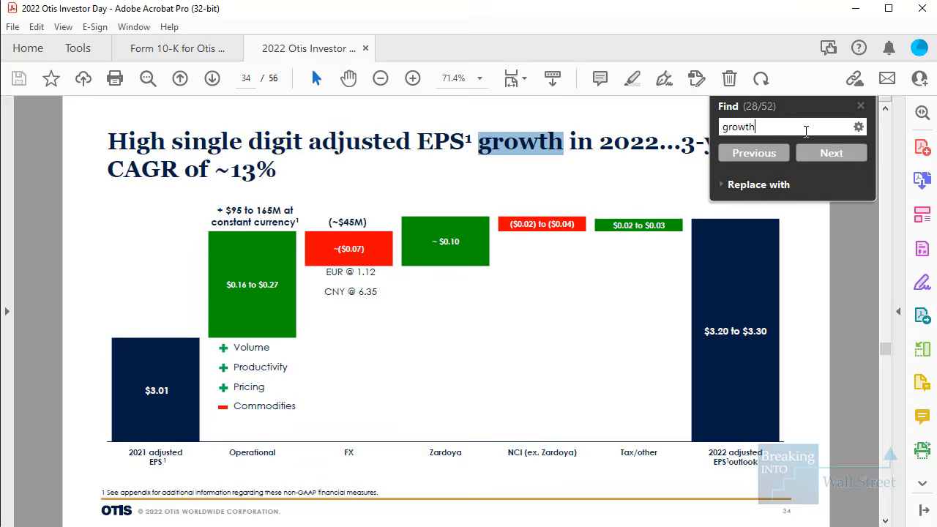
pyautogui.press('Return')
pyautogui.press('Return')
pyautogui.press('Return')
pyautogui.press('Return')
pyautogui.press('Return')
pyautogui.press('Return')
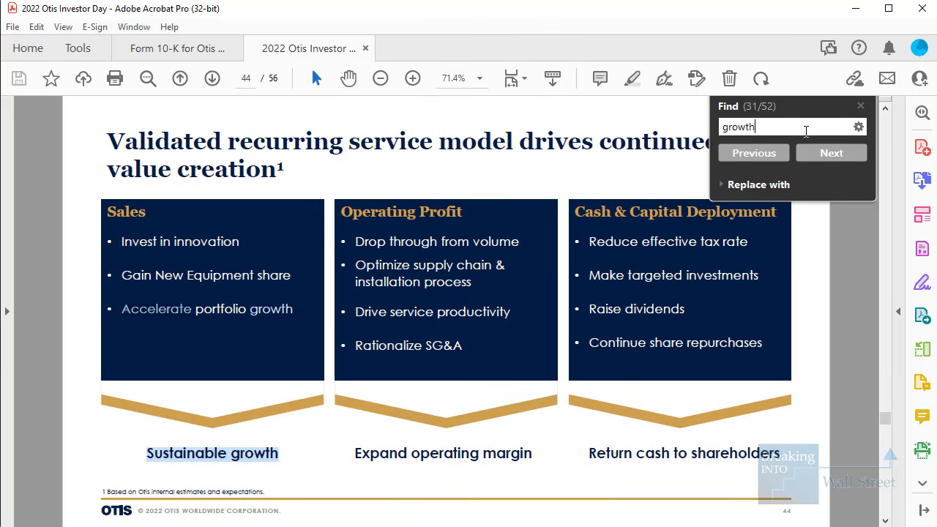
pyautogui.press('Return')
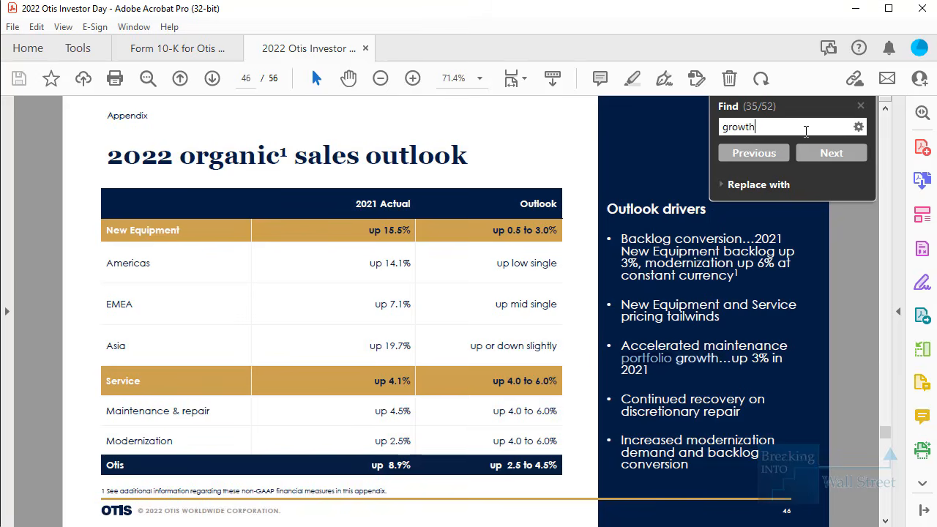
pyautogui.press('Return')
pyautogui.press('Return')
pyautogui.press('Return')
pyautogui.press('Return')
pyautogui.press('Return')
pyautogui.press('Return')
pyautogui.press('Return')
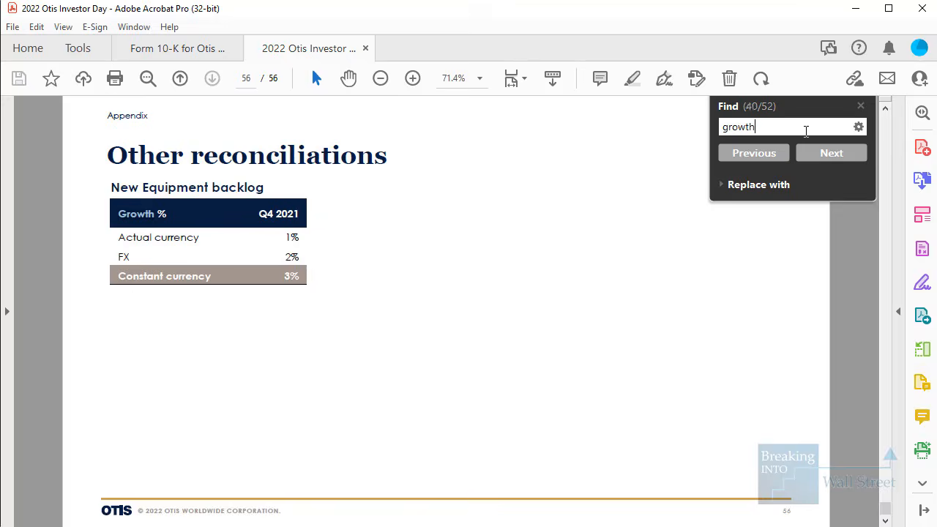
pyautogui.press('Return')
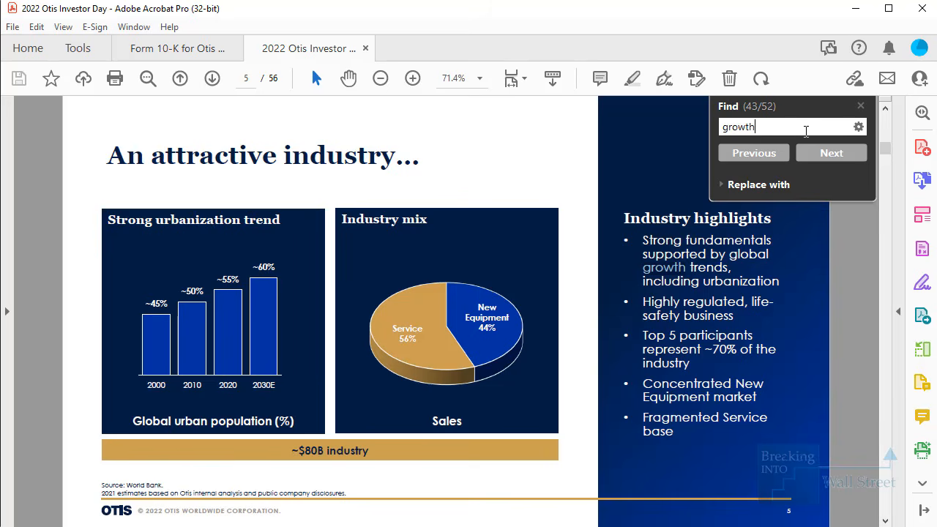
# Close the search and browse forward to the Medium-term outlook slide on page 42, enlarging it for reading
pyautogui.press('Escape')
pyautogui.moveTo(885, 149); pyautogui.dragTo(882, 351)
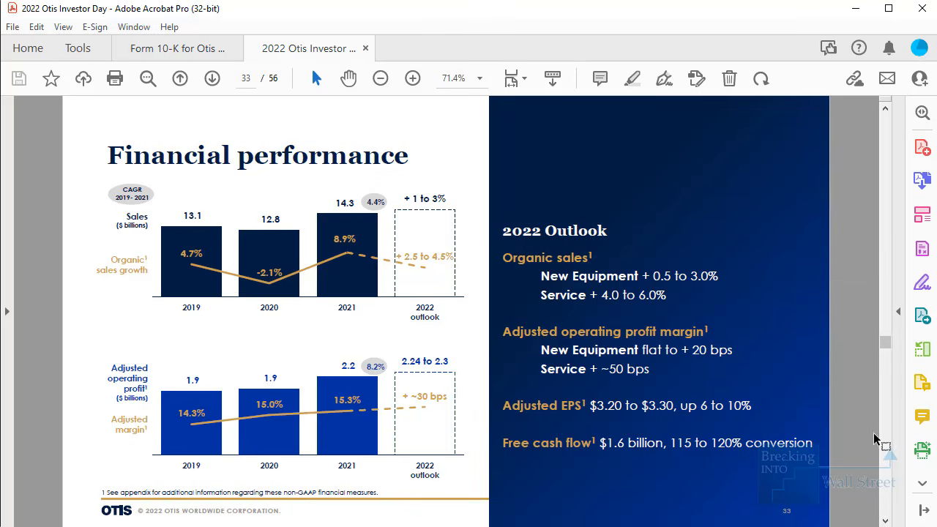
pyautogui.scroll(-6, 887, 433)
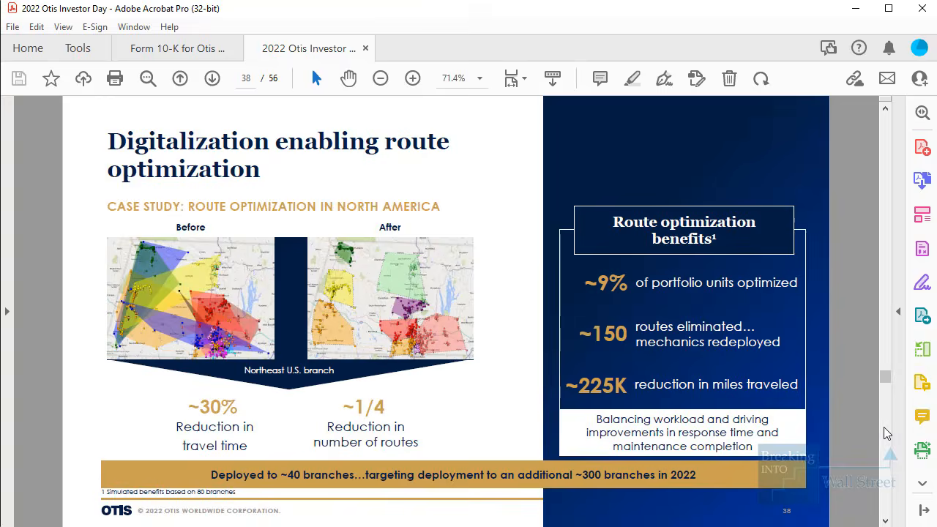
pyautogui.scroll(-3, 888, 498)
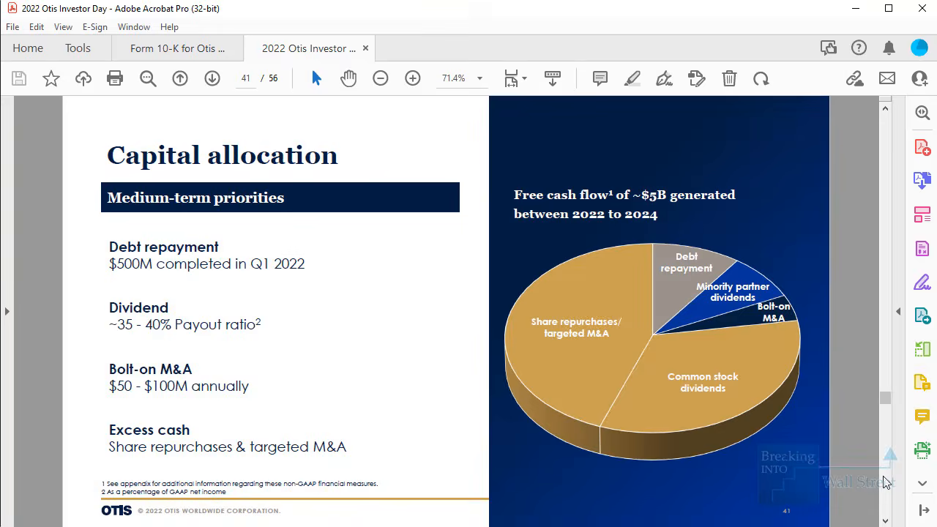
pyautogui.scroll(-1, 886, 482)
pyautogui.scroll(1, 882, 308)
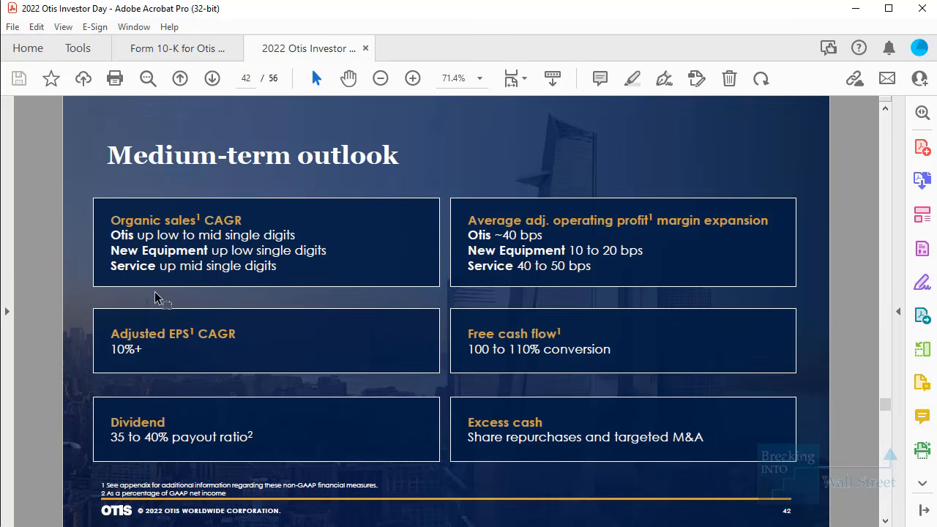
pyautogui.keyDown('ctrl'); pyautogui.scroll(1, 156, 300); pyautogui.keyUp('ctrl')
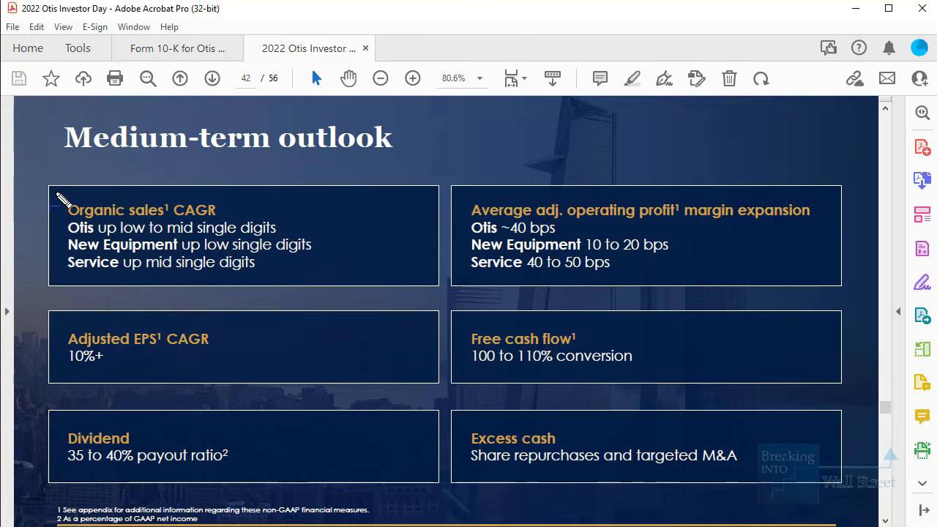
# Examine the medium-term organic sales CAGR guidance for Otis overall, New Equipment and Service
pyautogui.moveTo(66, 229); pyautogui.dragTo(355, 276)
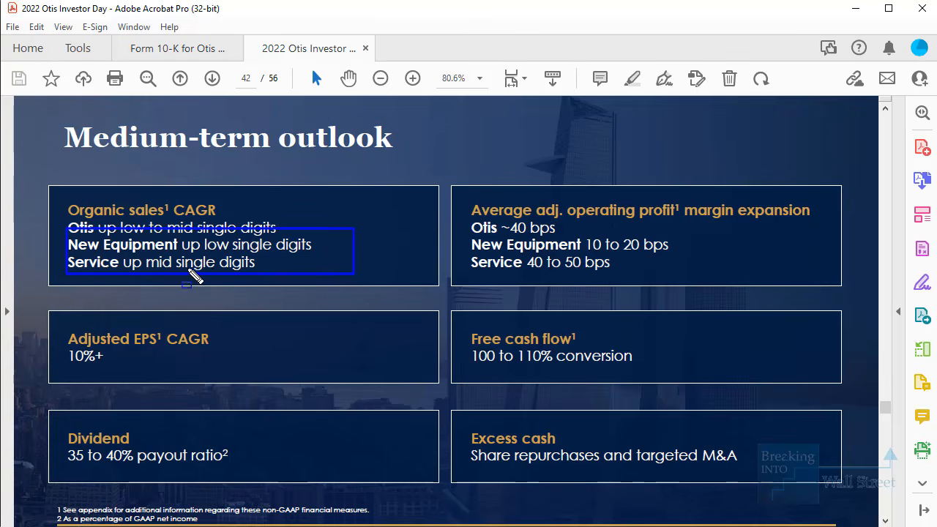
pyautogui.click(214, 269)
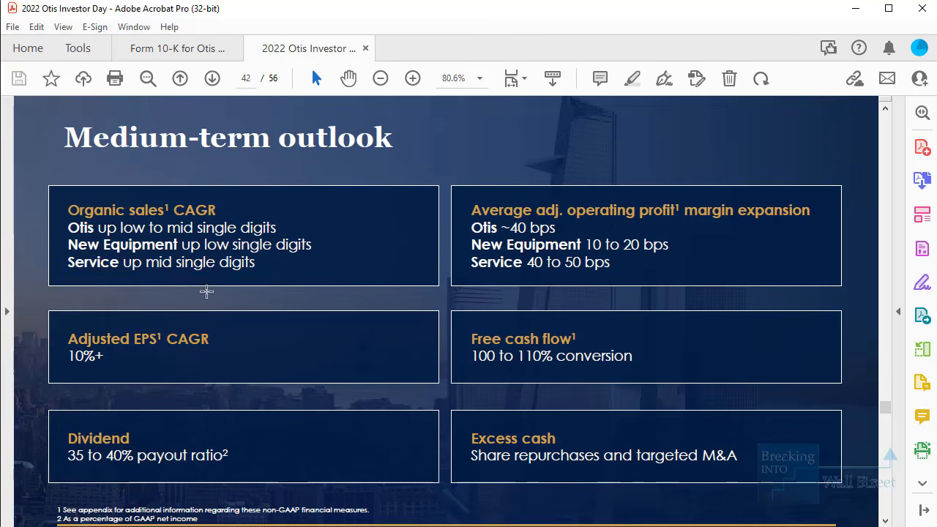
pyautogui.click(204, 289)
pyautogui.click(199, 262)
pyautogui.moveTo(105, 217); pyautogui.dragTo(307, 238)
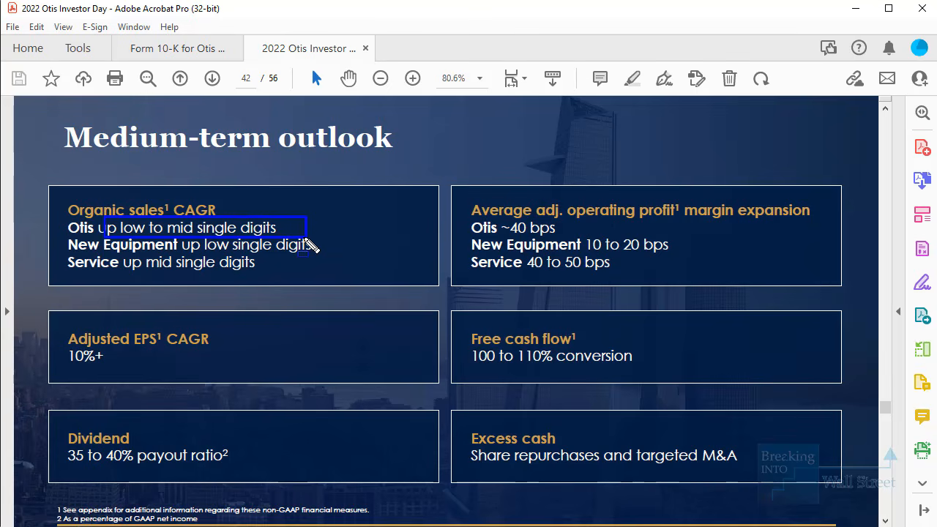
pyautogui.moveTo(64, 197); pyautogui.dragTo(222, 216)
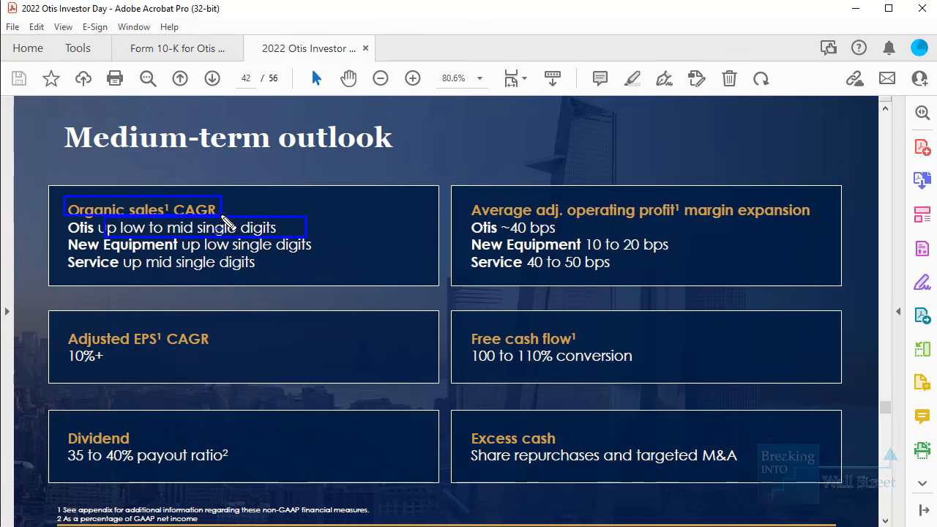
pyautogui.press('Escape')
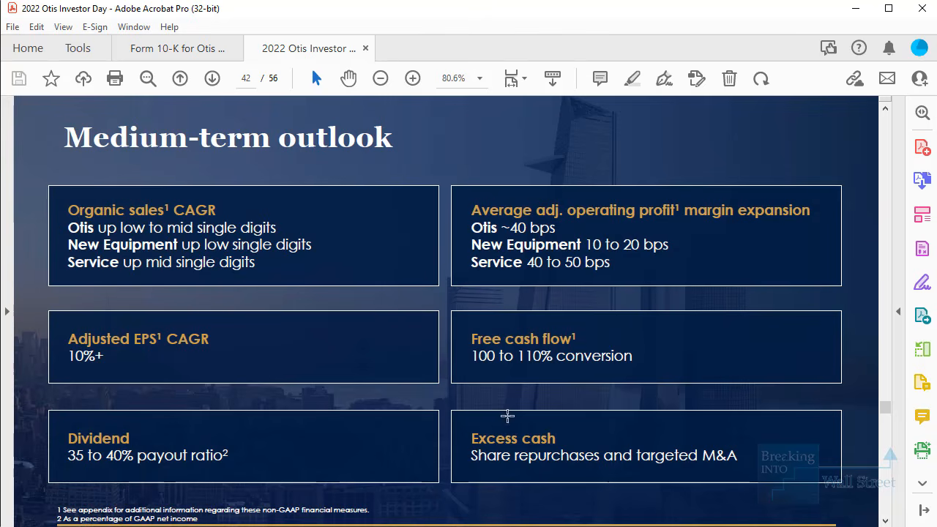
pyautogui.scroll(10, 895, 370)
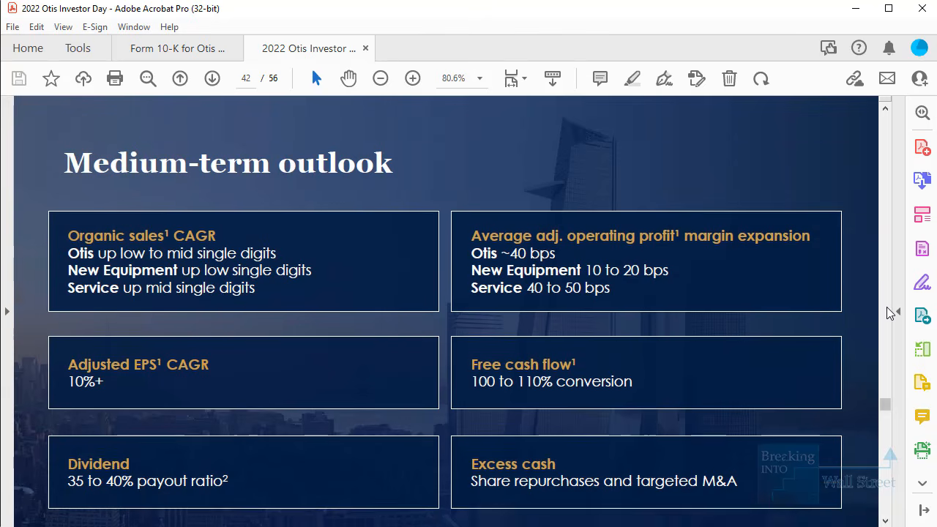
# Browse back to pages 24 and 25 of the Otis Investor Day presentation and examine the New Equipment share history and Service overview
pyautogui.scroll(8, 890, 313)
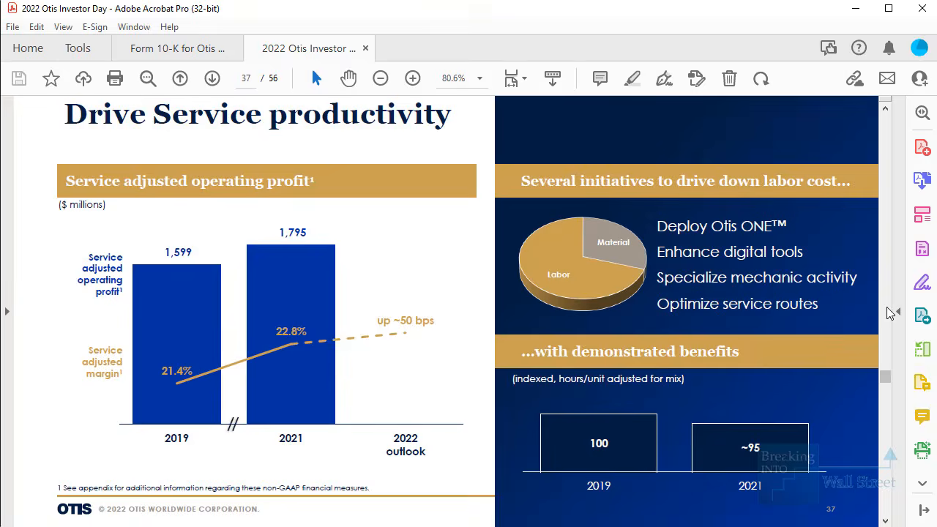
pyautogui.scroll(10, 889, 303)
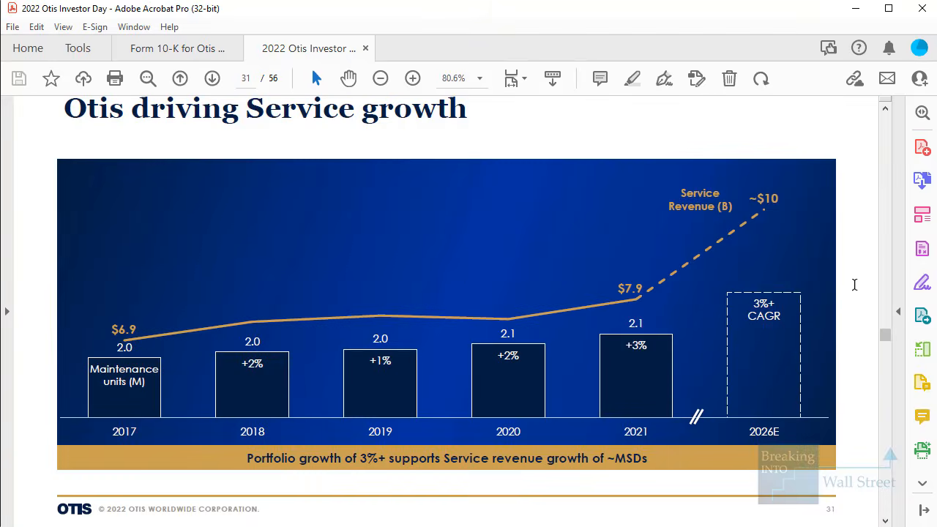
pyautogui.scroll(5, 885, 159)
pyautogui.scroll(10, 885, 158)
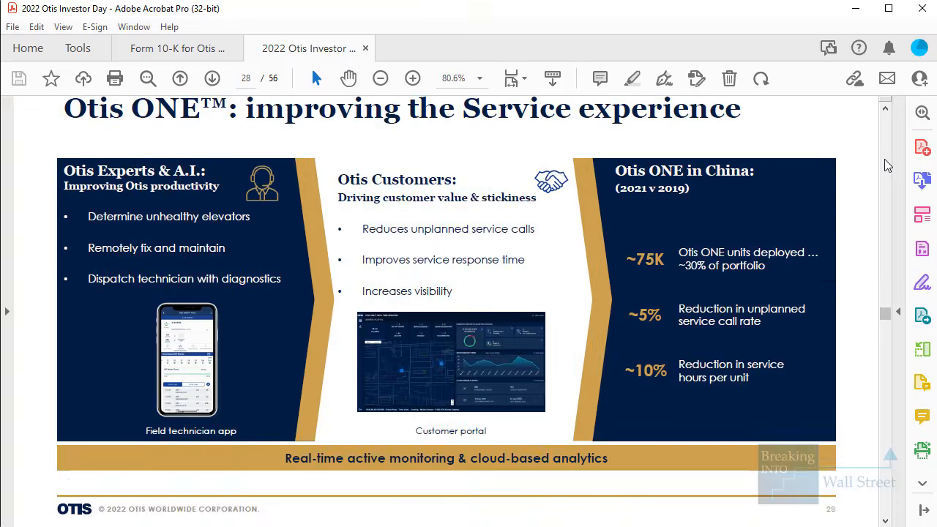
pyautogui.scroll(3, 884, 159)
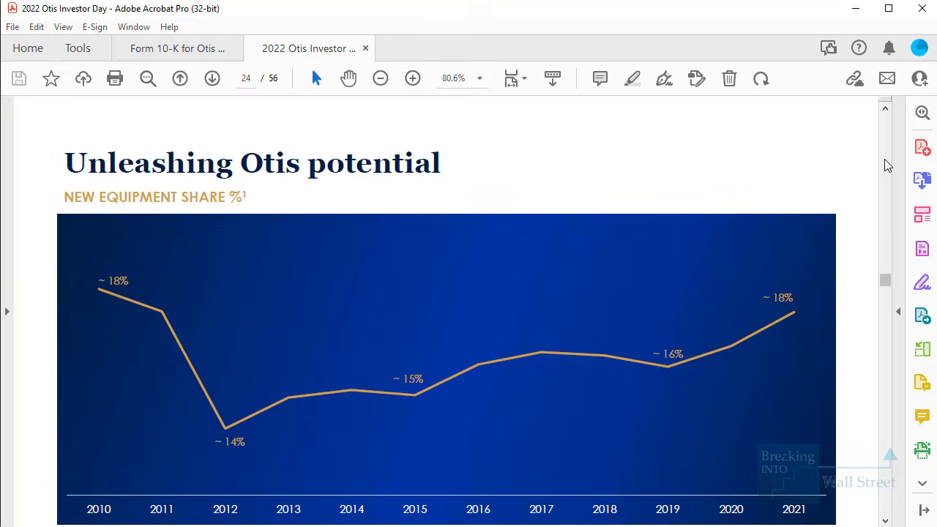
pyautogui.scroll(-1, 810, 259)
pyautogui.scroll(-1, 461, 311)
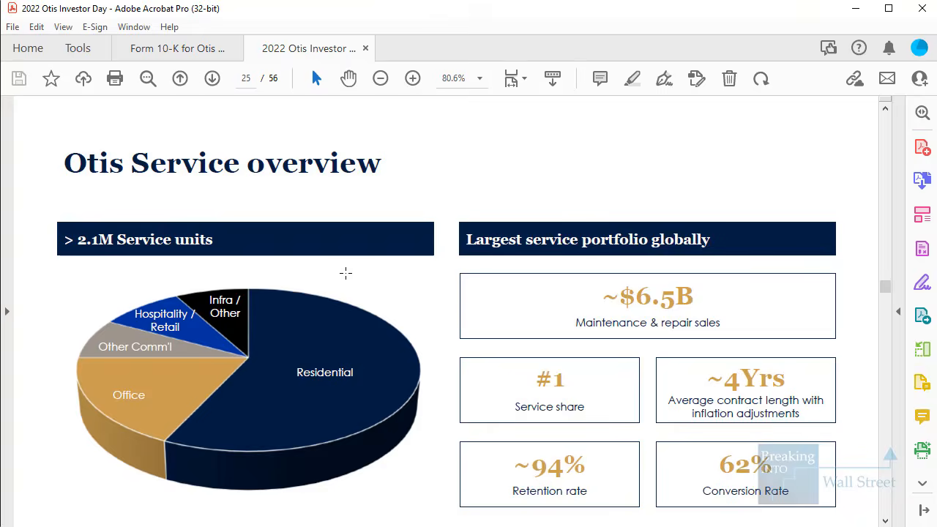
pyautogui.scroll(1, 344, 272)
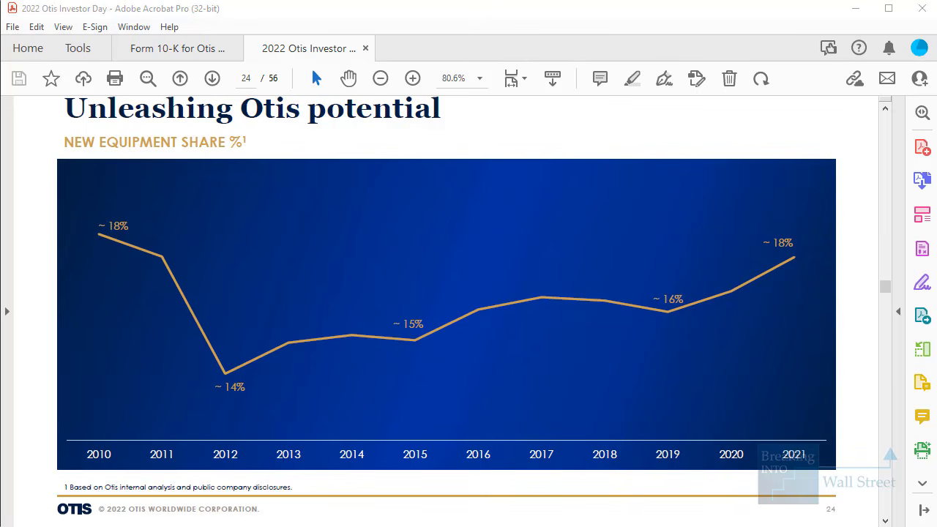
# Switch to the Excel model and set the FY 22 New Equipment growth rate to 5%, formatted like the FY 21 market share
pyautogui.hotkey('alt', 'Tab')
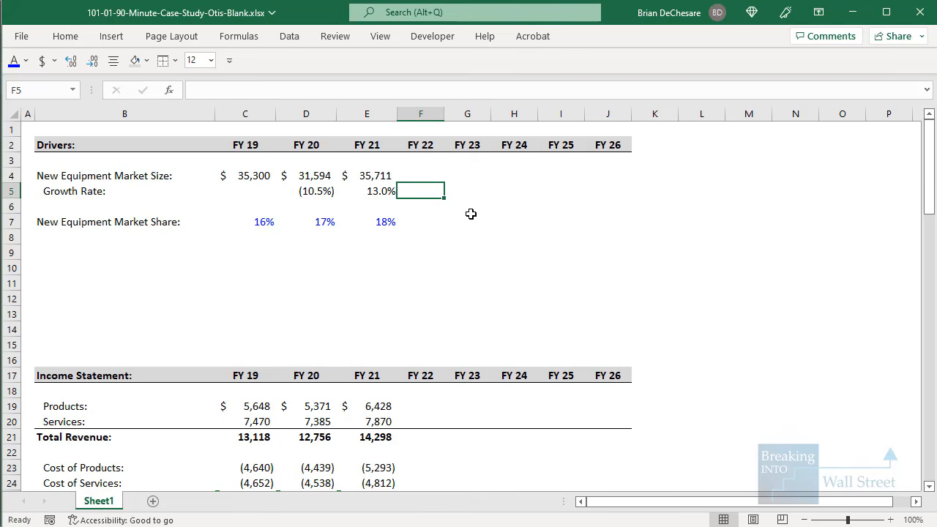
pyautogui.write('5')
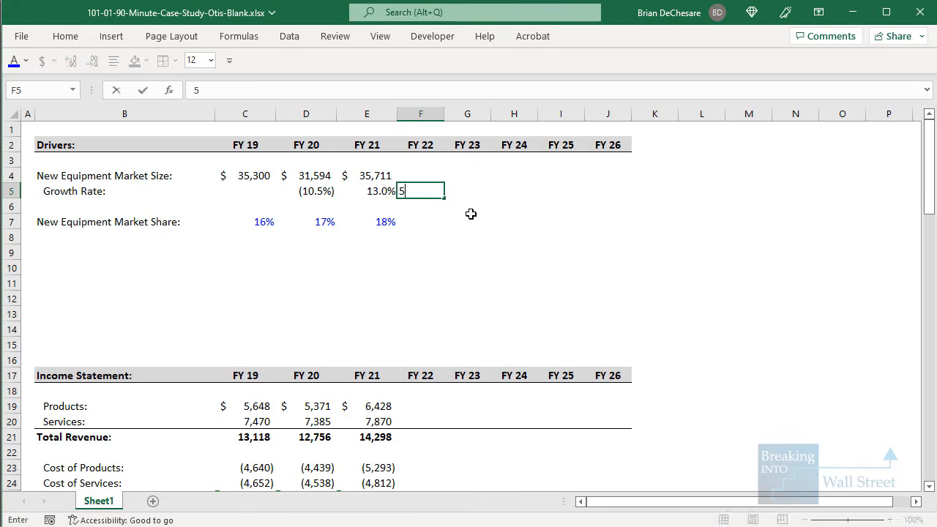
pyautogui.press('Right')
pyautogui.press('Left')
pyautogui.press('Left')
pyautogui.press('Down')
pyautogui.press('Down')
pyautogui.hotkey('ctrl', 'c')
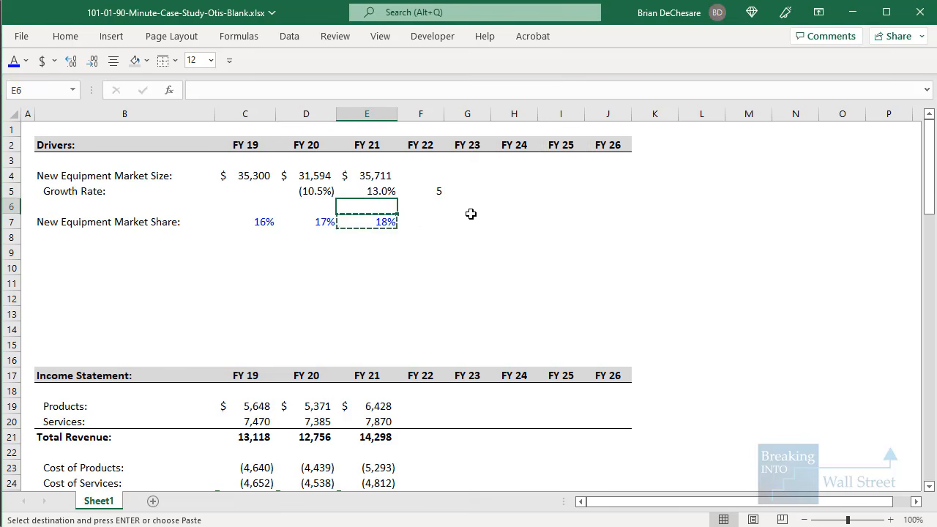
pyautogui.press('Up')
pyautogui.press('Up')
pyautogui.press('Right')
pyautogui.hotkey('ctrl', 'alt', 'v')
pyautogui.press('t')
pyautogui.press('Return')
pyautogui.write('5')
pyautogui.hotkey('ctrl', 'Return')
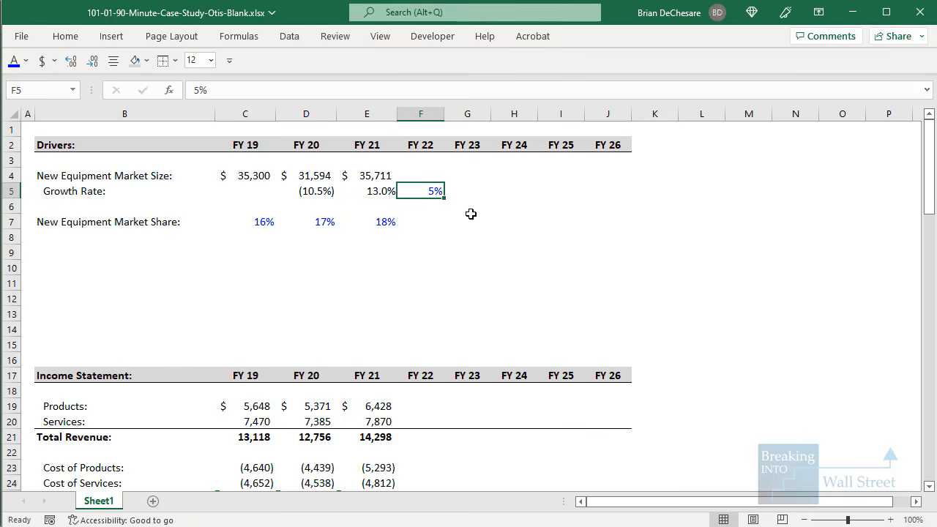
# Show the FY 22 growth rate and the FY 19 to FY 21 New Equipment market shares with one decimal place
pyautogui.press('Down')
pyautogui.press('Down')
pyautogui.press('Left')
pyautogui.press('Left')
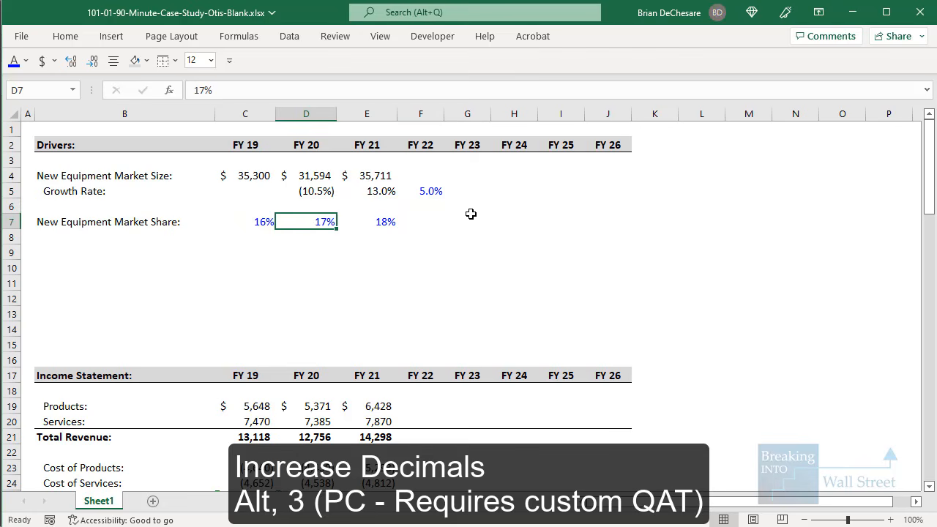
pyautogui.press('Left')
pyautogui.hotkey('shift', 'Right')
pyautogui.hotkey('shift', 'Right')
pyautogui.hotkey('alt', '3')
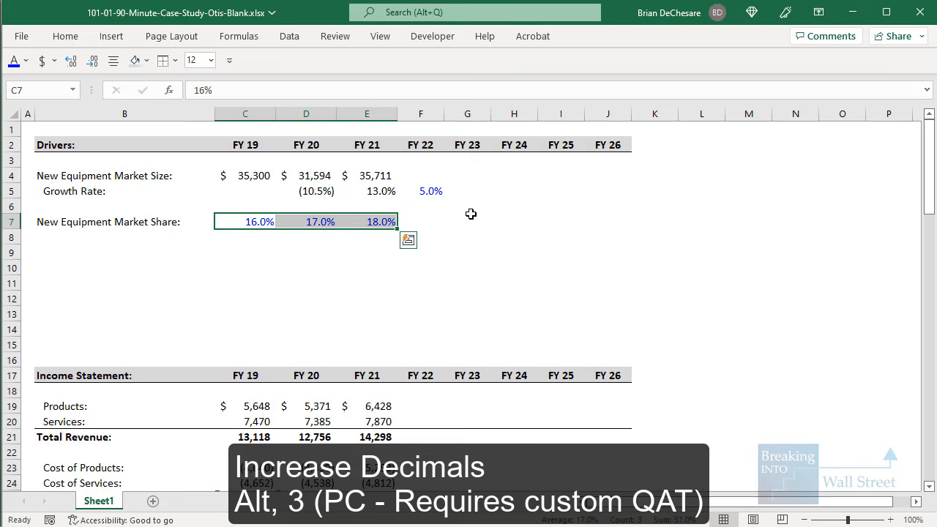
pyautogui.hotkey('ctrl', 'q')
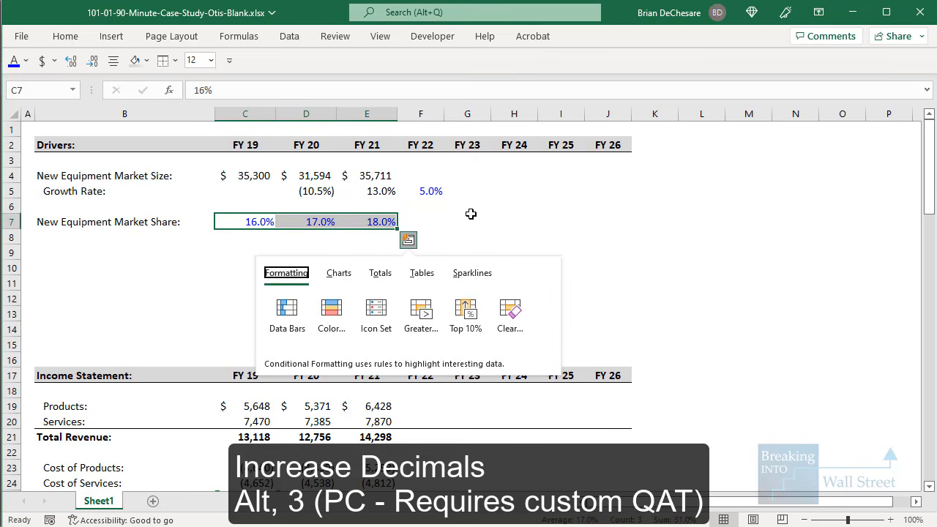
pyautogui.click(519, 203)
pyautogui.moveTo(242, 222); pyautogui.dragTo(361, 218)
pyautogui.hotkey('alt', 'h')
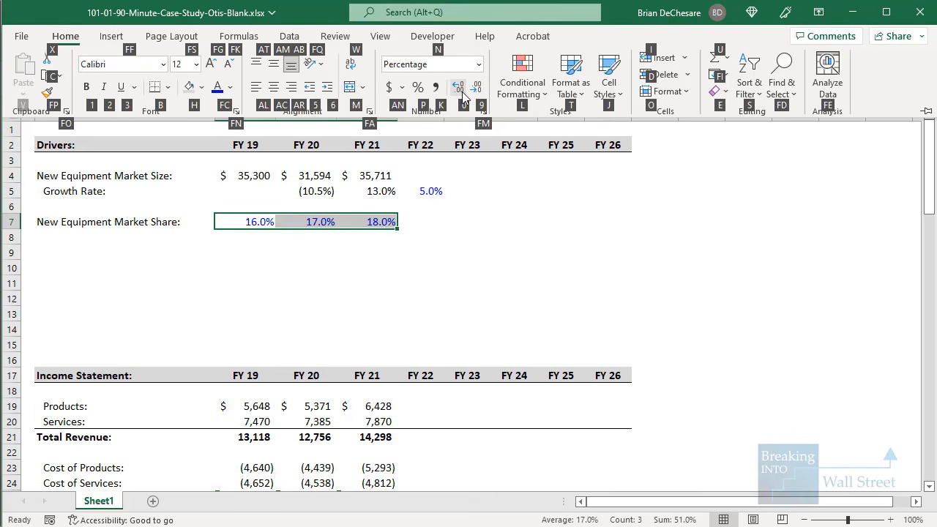
# Copy the 5.0% New Equipment growth rate from FY 22 across to FY 23
pyautogui.click(436, 191)
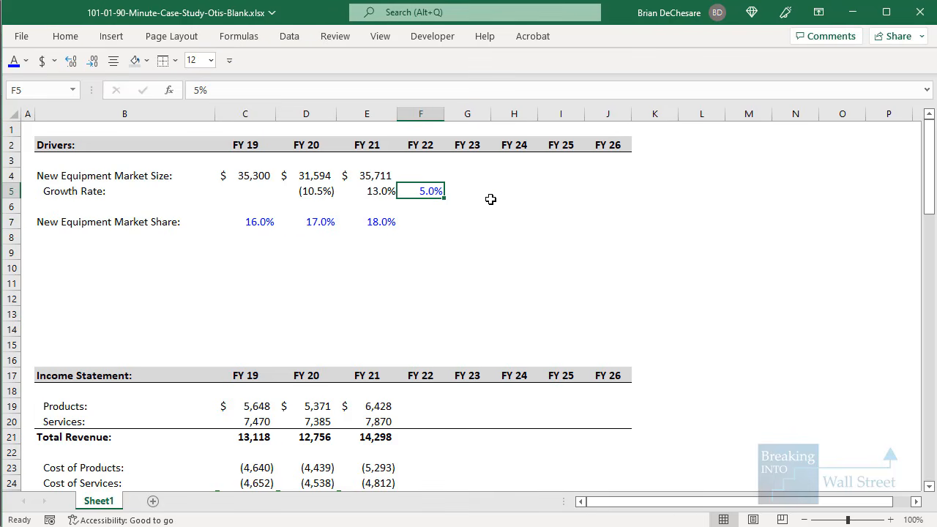
pyautogui.press('Right')
pyautogui.press('Left')
pyautogui.hotkey('shift', 'Right')
pyautogui.hotkey('ctrl', 'r')
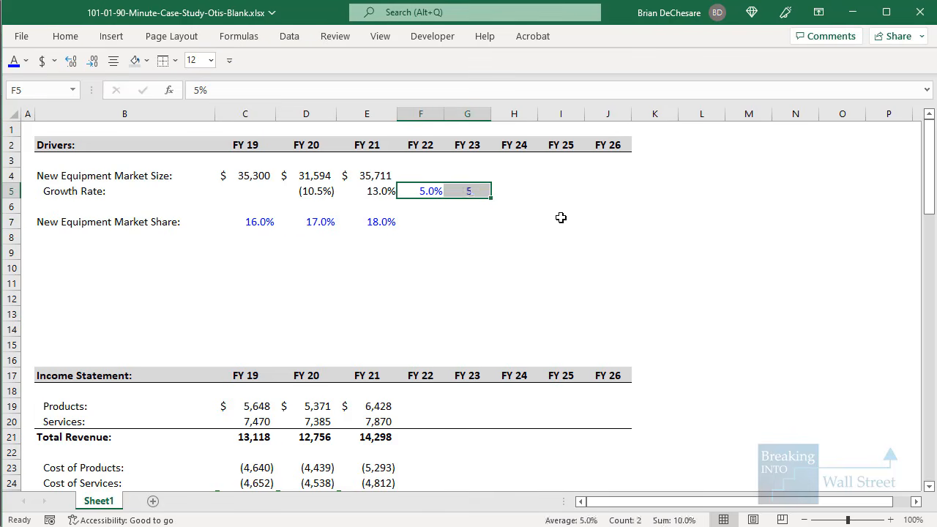
# Apply the FY 23 growth rate's formatting to the growth rate cells that follow it, starting with FY 24
pyautogui.press('Right')
pyautogui.press('Right')
pyautogui.write('4')
pyautogui.press('Right')
pyautogui.press('Left')
pyautogui.press('Left')
pyautogui.hotkey('ctrl', 'c')
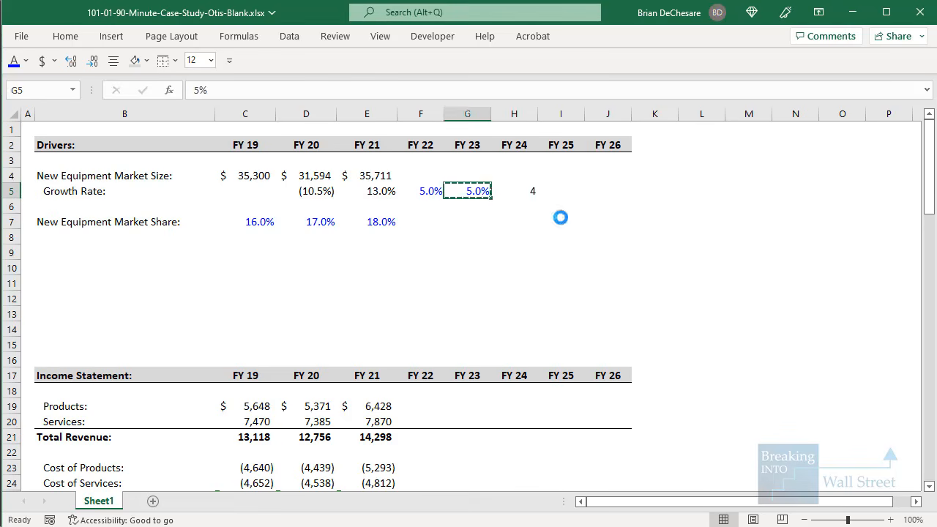
pyautogui.press('Right')
pyautogui.hotkey('shift', 'Right')
pyautogui.hotkey('alt', 'e')
pyautogui.press('s')
pyautogui.press('t')
pyautogui.press('Return')
# Enter New Equipment growth rates of 4% for FY 24, 4% for FY 25 and 3% for FY 26
pyautogui.write('4%')
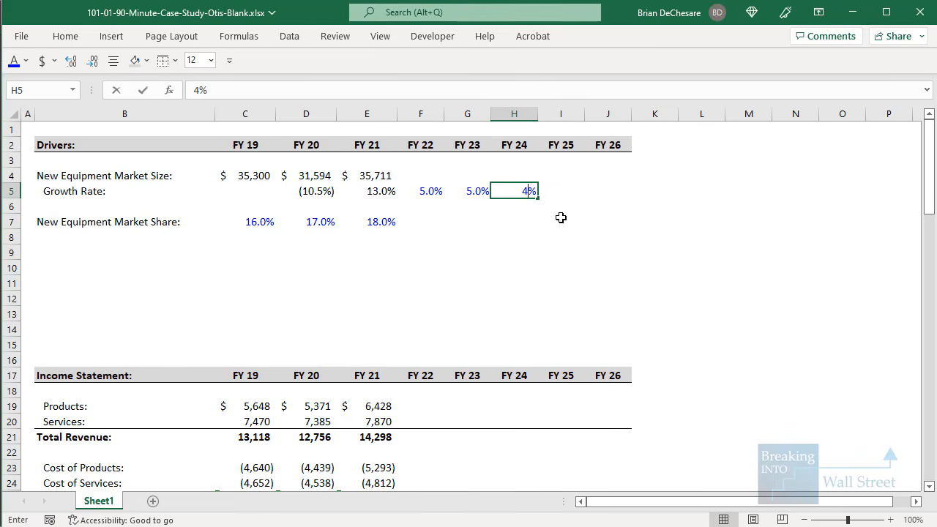
pyautogui.press('Right')
pyautogui.write('4%')
pyautogui.press('Right')
pyautogui.write('3%')
# Calculate the FY 22 New Equipment market size from the prior year and growth rate with =E4*(1+F5)
pyautogui.press('Left')
pyautogui.press('Left')
pyautogui.press('Left')
pyautogui.press('Left')
pyautogui.press('Up')
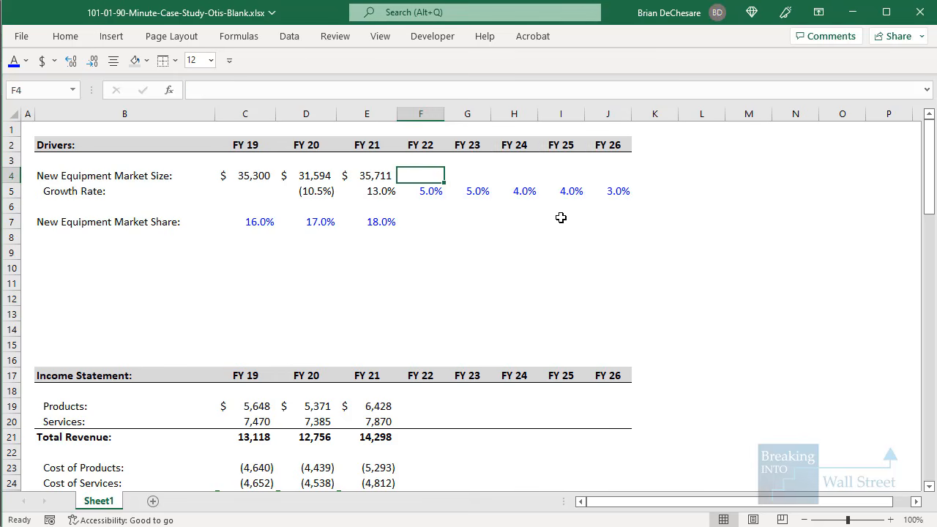
pyautogui.write('=')
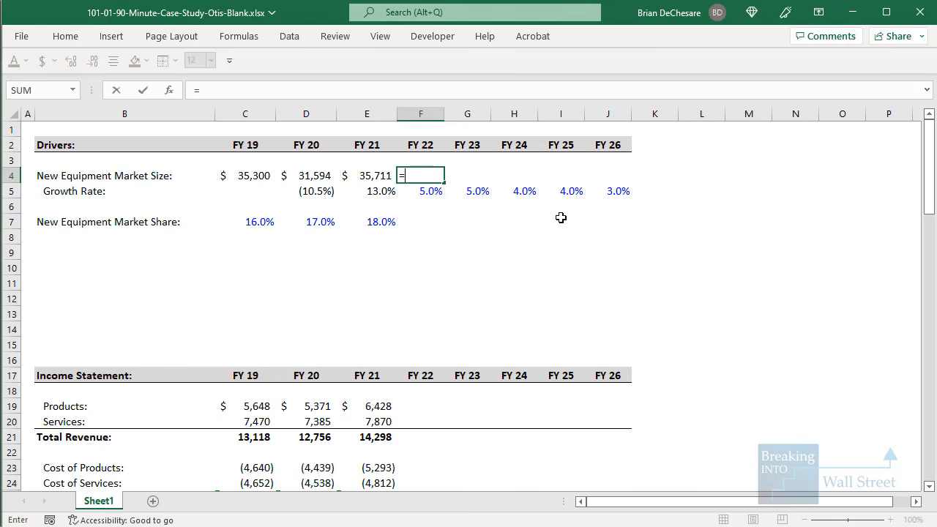
pyautogui.press('Left')
pyautogui.write('*(1+')
pyautogui.press('Down')
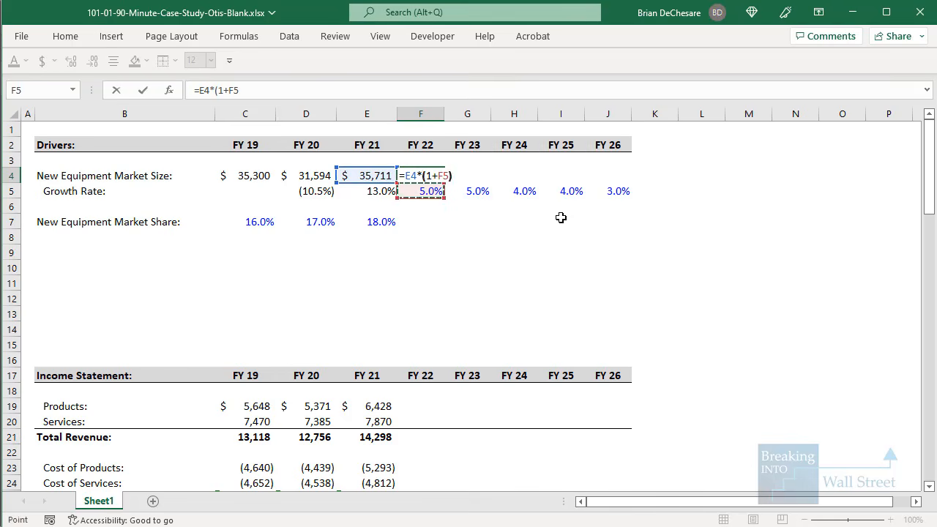
pyautogui.hotkey('ctrl', 'Return')
# Apply the FY 21 market size's number formatting to the FY 22 market size
pyautogui.press('Left')
pyautogui.hotkey('ctrl', 'c')
pyautogui.press('Right')
pyautogui.hotkey('ctrl', 'alt', 'v')
pyautogui.press('t')
pyautogui.press('Return')
pyautogui.press('Escape')
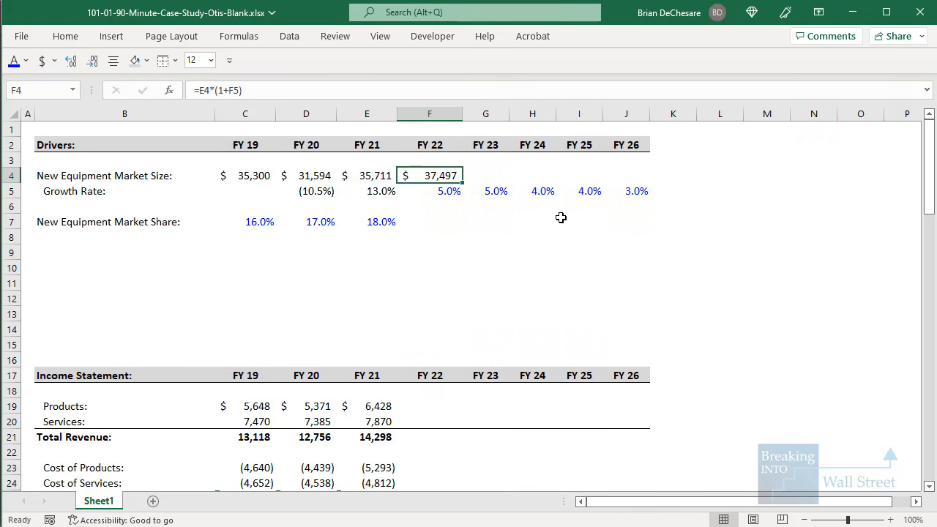
# Check the FY 21 column's width and set the FY 22 column's width to 11.14
pyautogui.press('Left')
pyautogui.hotkey('alt', 'o')
pyautogui.press('c')
pyautogui.press('w')
pyautogui.press('Return')
pyautogui.press('Right')
pyautogui.hotkey('alt', 'o')
pyautogui.write('cw11')
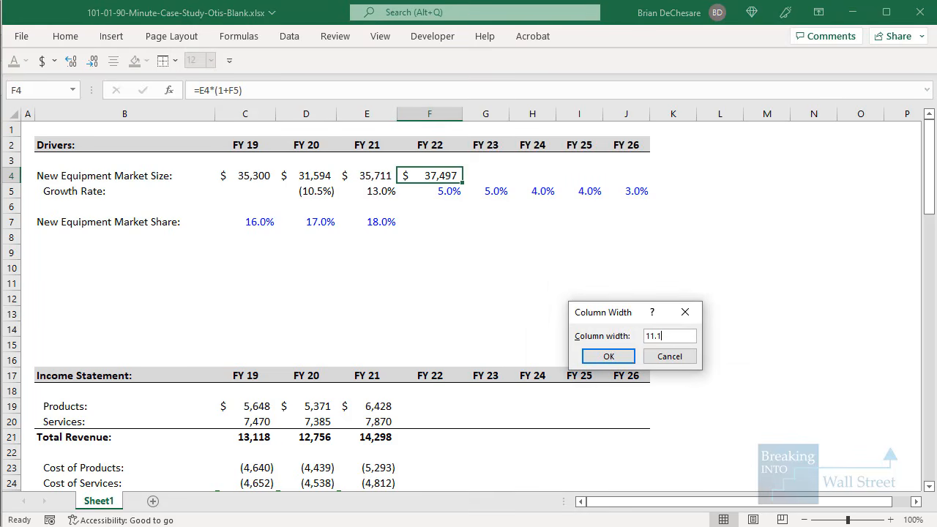
pyautogui.write('.114')
pyautogui.press('BackSpace')
pyautogui.press('BackSpace')
pyautogui.write('4')
pyautogui.press('Return')
# Fill the FY 22 New Equipment market size formula across through FY 26
pyautogui.hotkey('shift', 'Right')
pyautogui.hotkey('shift', 'Right')
pyautogui.hotkey('shift', 'Right')
pyautogui.hotkey('shift', 'Right')
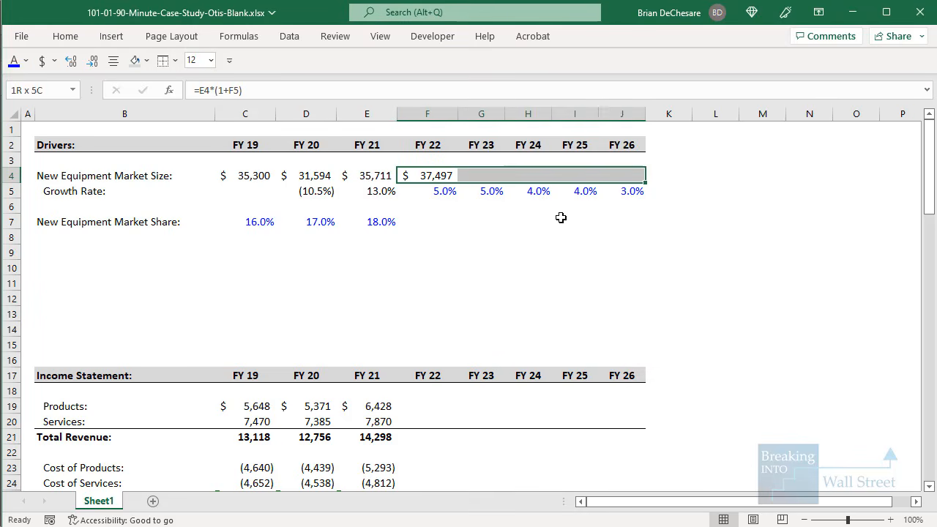
pyautogui.hotkey('ctrl', 'r')
# Set the width of the FY 23 through FY 26 columns to 11.14
pyautogui.press('Right')
pyautogui.press('Left')
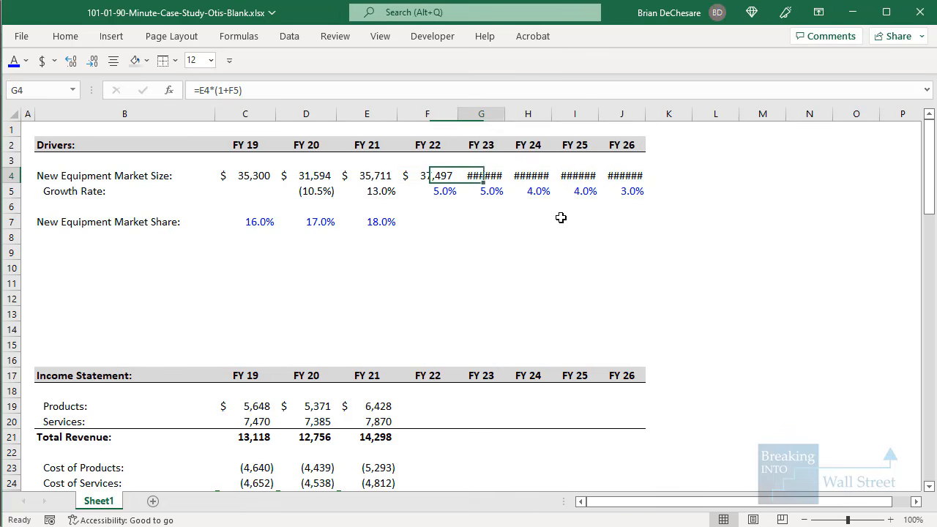
pyautogui.press('Right')
pyautogui.hotkey('shift', 'Right')
pyautogui.press('Left')
pyautogui.press('Right')
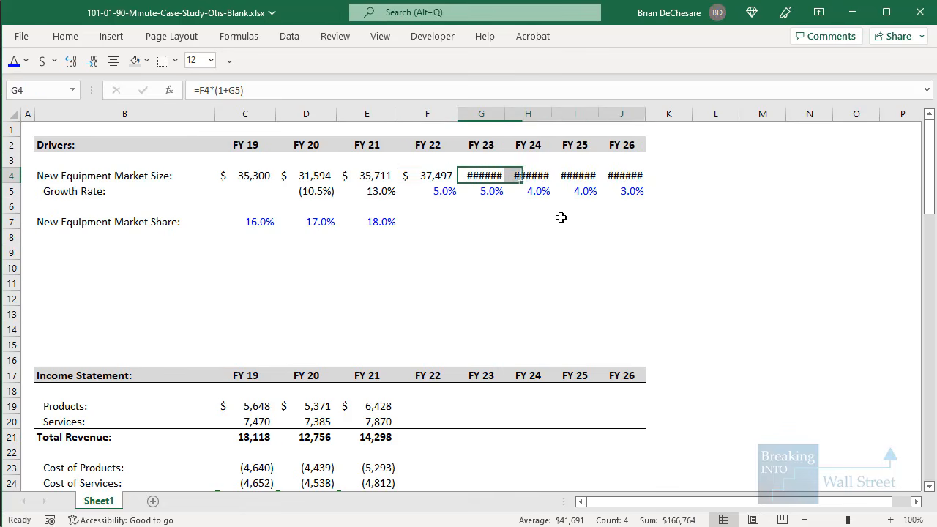
pyautogui.hotkey('shift', 'Right')
pyautogui.hotkey('shift', 'Right')
pyautogui.hotkey('shift', 'Right')
pyautogui.hotkey('alt', 'o')
pyautogui.press('c')
pyautogui.write('w')
pyautogui.write('11.1')
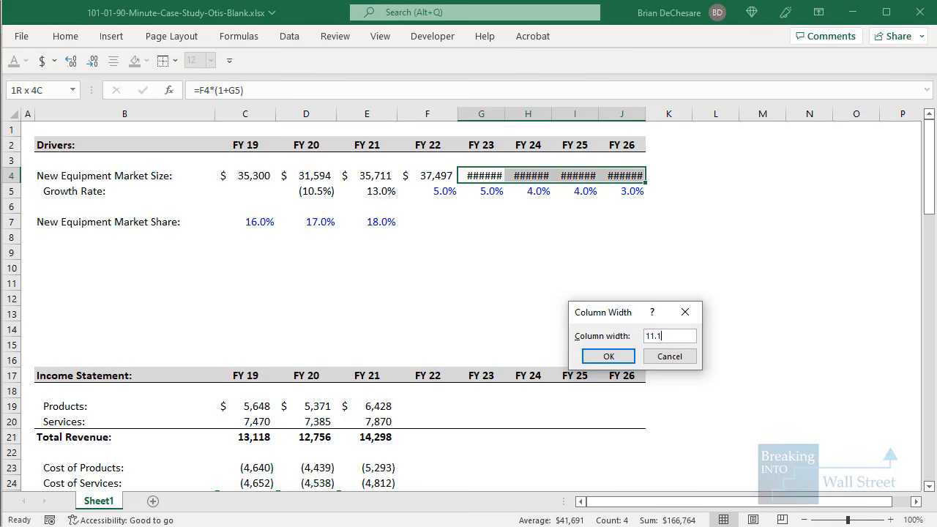
pyautogui.write('4')
pyautogui.press('Return')
# Copy the FY 21 New Equipment market share's formatting to FY 22 through FY 26
pyautogui.press('Left')
pyautogui.press('Down')
pyautogui.press('Down')
pyautogui.press('Down')
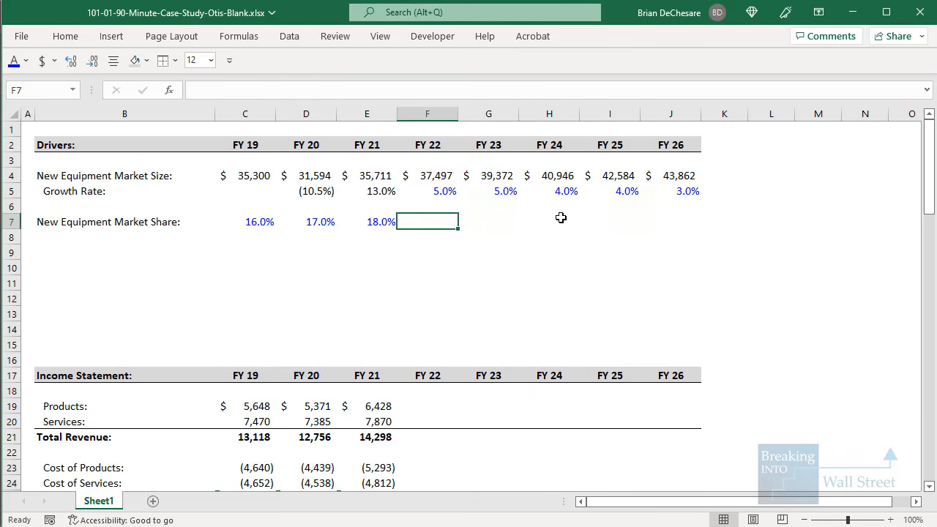
pyautogui.press('Left')
pyautogui.hotkey('ctrl', 'c')
pyautogui.press('Right')
pyautogui.hotkey('shift', 'Right')
pyautogui.hotkey('shift', 'Right')
pyautogui.hotkey('shift', 'Right')
pyautogui.hotkey('shift', 'Right')
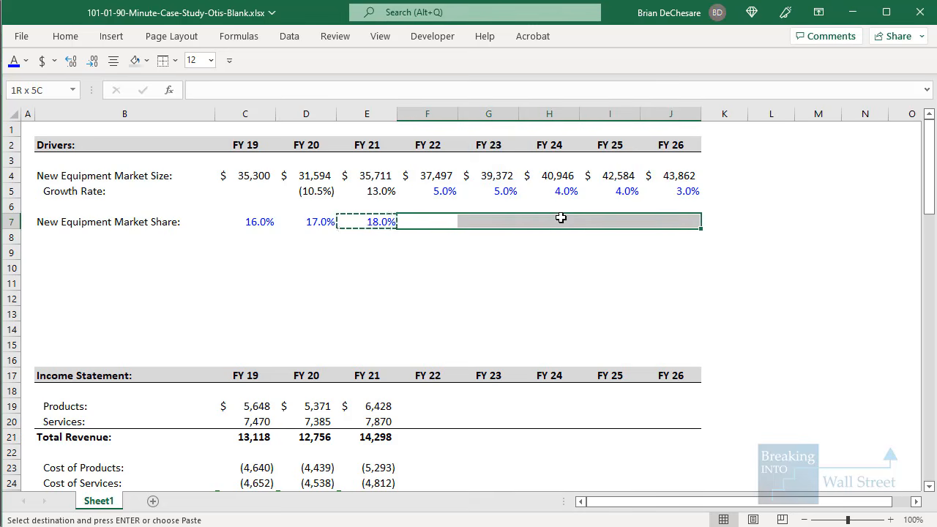
pyautogui.press('Escape')
pyautogui.press('Down')
pyautogui.press('Up')
# Enter New Equipment market shares of 18%, 18.2%, 18.4%, 18.5% and 18.5% for FY 22 through FY 26
pyautogui.write('18%')
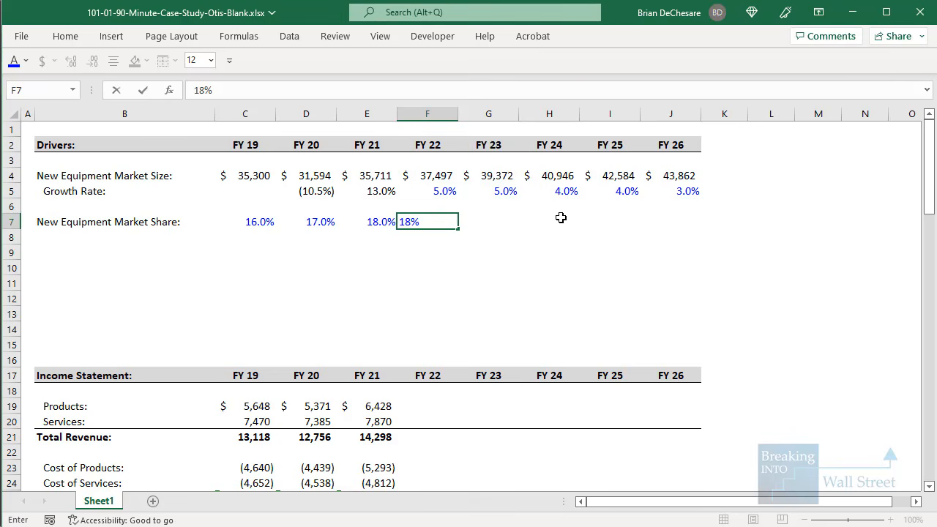
pyautogui.press('Tab')
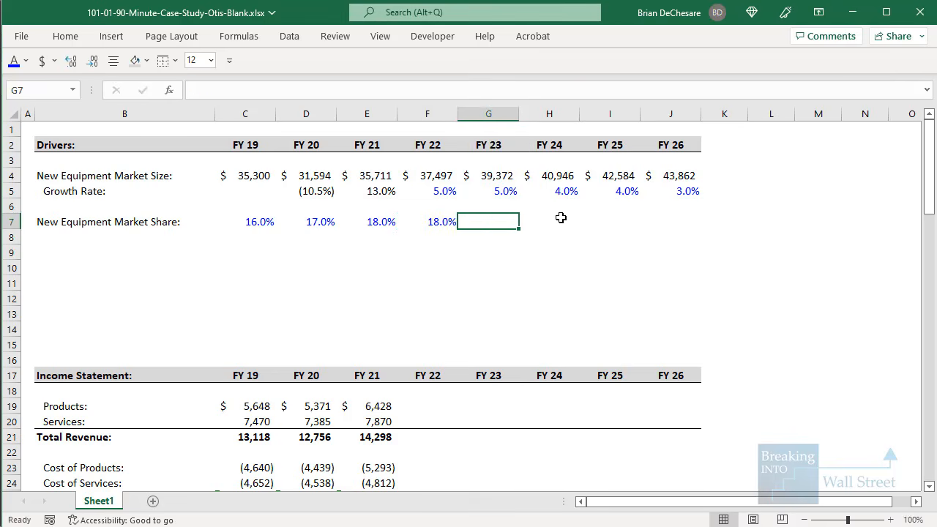
pyautogui.write('18.2')
pyautogui.press('Tab')
pyautogui.write('18.4')
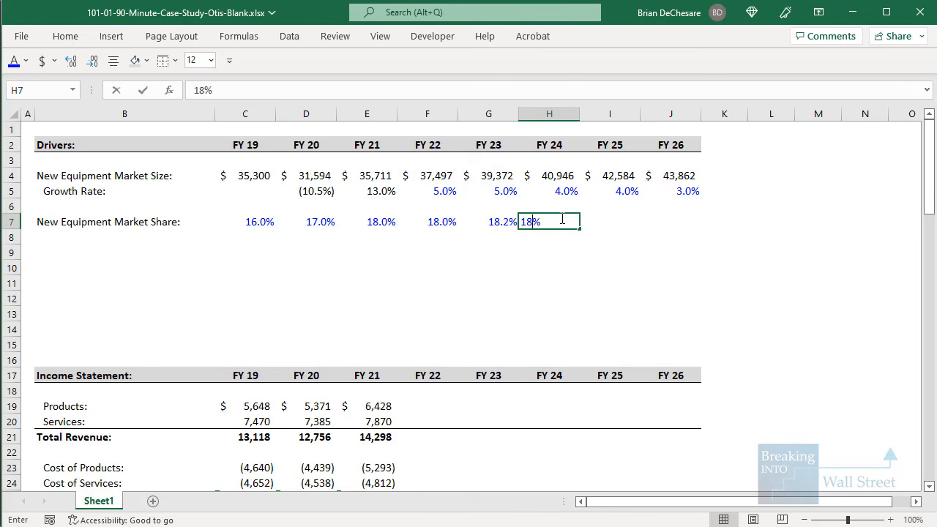
pyautogui.press('Tab')
pyautogui.write('18.')
pyautogui.write('5')
pyautogui.press('Tab')
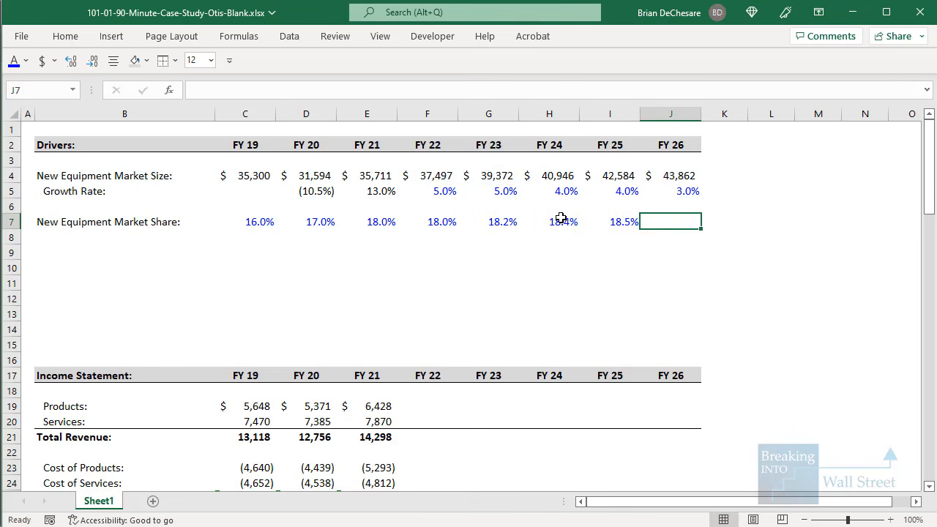
pyautogui.write('18.5')
pyautogui.click(560, 218)
# Calculate FY 22 Products revenue in F19 as New Equipment market size times market share, using =F4*F7
pyautogui.press('Left')
pyautogui.press('Left')
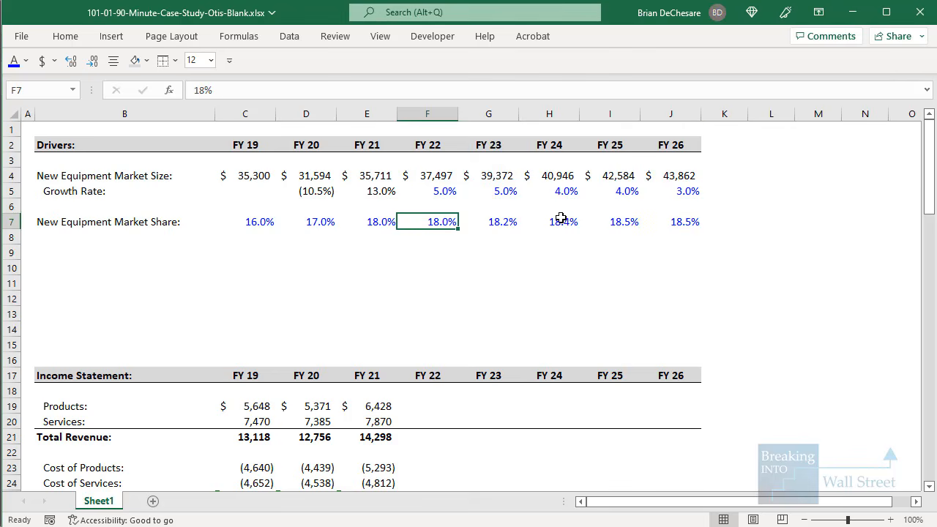
pyautogui.click(432, 409)
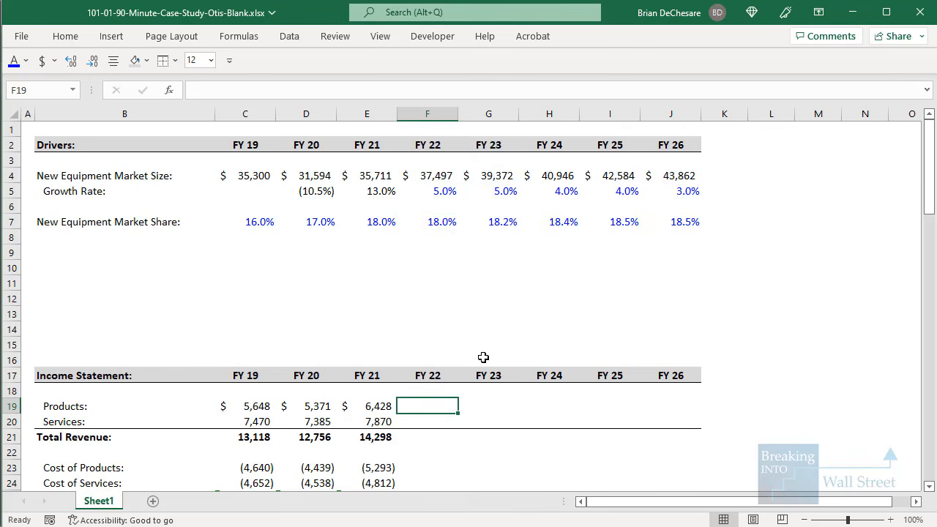
pyautogui.write('=')
pyautogui.press('Up')
pyautogui.press('Up')
pyautogui.press('Up')
pyautogui.press('Up')
pyautogui.press('Up')
pyautogui.press('Up')
pyautogui.press('Up')
pyautogui.press('Up')
pyautogui.press('Up')
pyautogui.press('Up')
pyautogui.press('Up')
pyautogui.press('Up')
pyautogui.press('Up')
pyautogui.press('Up')
pyautogui.press('Up')
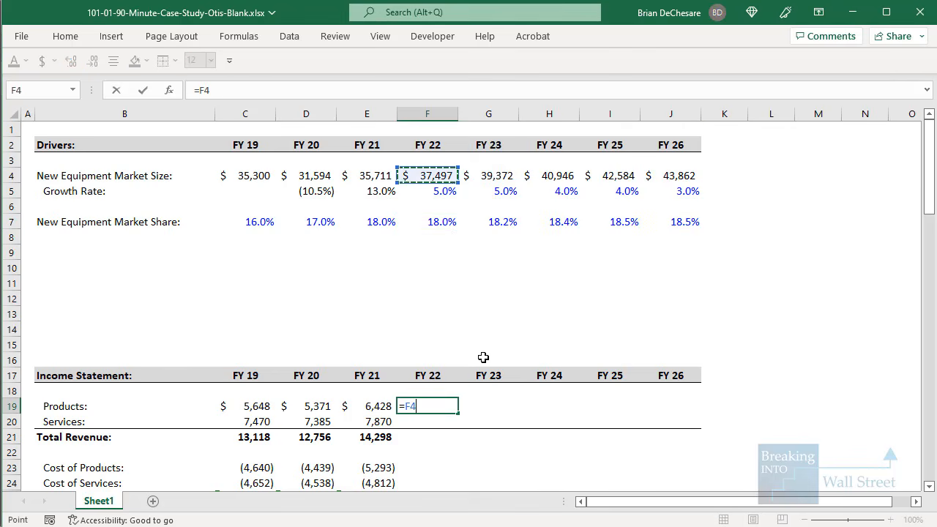
pyautogui.write('*')
pyautogui.press('Up')
pyautogui.press('Up')
pyautogui.press('Up')
pyautogui.press('Up')
pyautogui.press('Up')
pyautogui.press('Up')
pyautogui.press('Up')
pyautogui.press('Up')
pyautogui.press('Up')
pyautogui.press('Up')
pyautogui.press('Up')
pyautogui.press('Up')
pyautogui.press('Up')
pyautogui.press('Up')
pyautogui.press('Up')
pyautogui.press('Down')
pyautogui.press('Down')
pyautogui.press('Down')
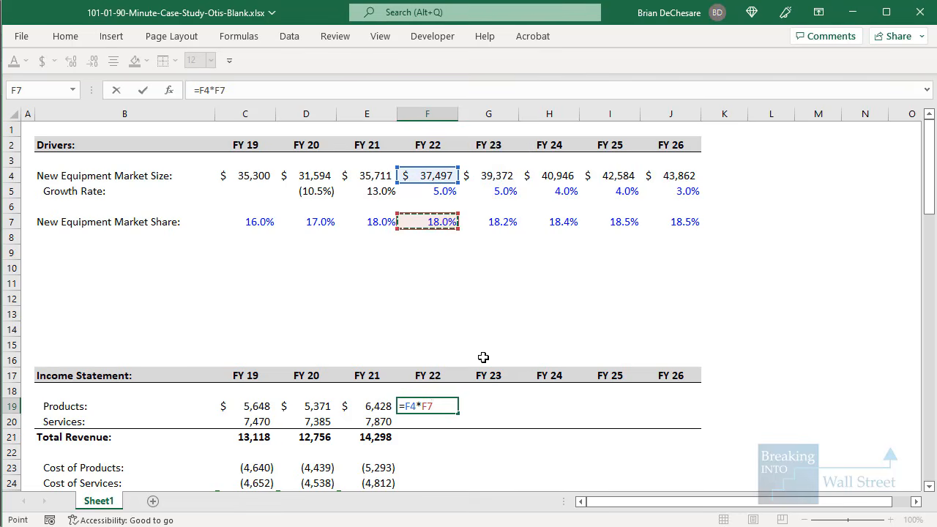
pyautogui.hotkey('ctrl', 'Return')
# Copy the formatting of the FY 21 income statement figures, Products through Net Income to Parent, across to FY 26
pyautogui.press('Left')
pyautogui.scroll(-5, 483, 351)
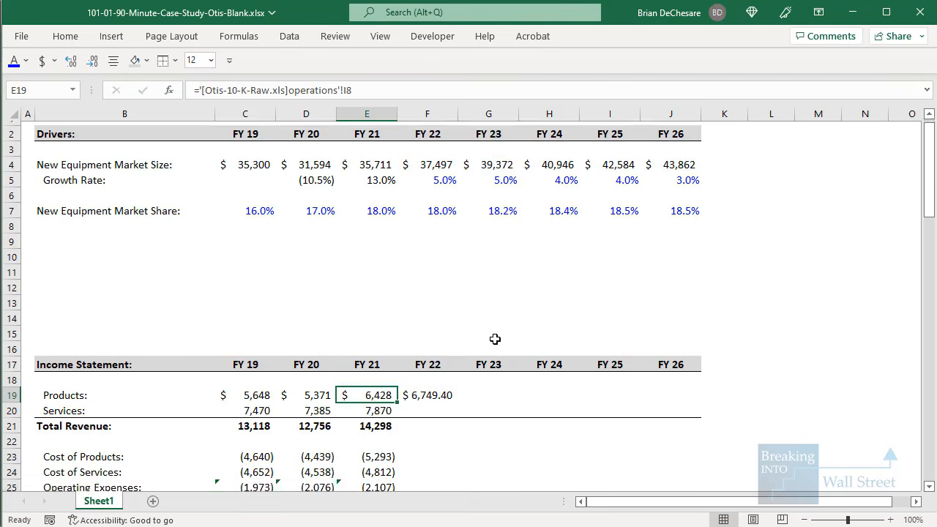
pyautogui.hotkey('shift', 'Down')
pyautogui.hotkey('shift', 'Down')
pyautogui.hotkey('shift', 'Down')
pyautogui.hotkey('shift', 'Down')
pyautogui.hotkey('shift', 'Down')
pyautogui.hotkey('shift', 'Down')
pyautogui.hotkey('shift', 'Down')
pyautogui.hotkey('shift', 'Down')
pyautogui.hotkey('shift', 'Down')
pyautogui.hotkey('shift', 'Down')
pyautogui.hotkey('shift', 'Down')
pyautogui.hotkey('shift', 'Down')
pyautogui.hotkey('shift', 'Down')
pyautogui.hotkey('shift', 'Down')
pyautogui.hotkey('shift', 'Down')
pyautogui.hotkey('shift', 'Down')
pyautogui.hotkey('shift', 'Down')
pyautogui.hotkey('shift', 'Down')
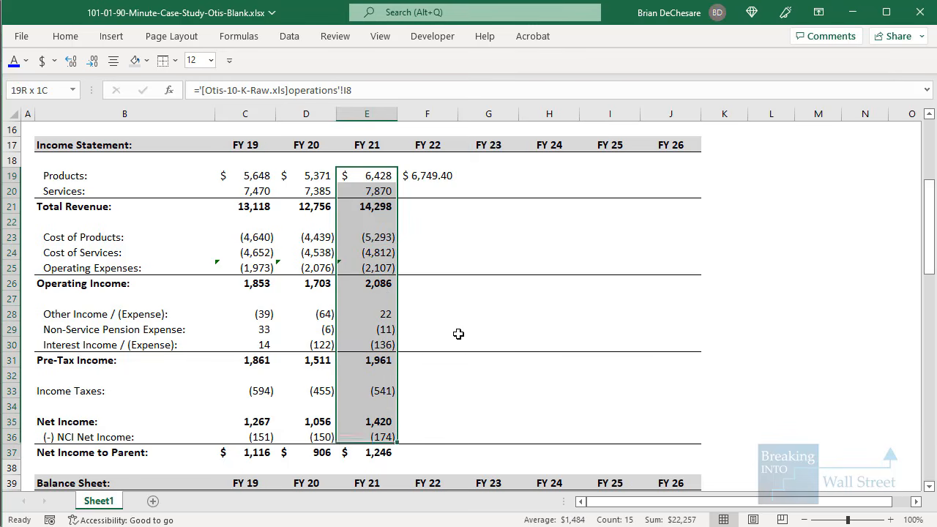
pyautogui.hotkey('ctrl', 'c')
pyautogui.hotkey('shift', 'Right')
pyautogui.hotkey('shift', 'Right')
pyautogui.hotkey('shift', 'Right')
pyautogui.hotkey('shift', 'Right')
pyautogui.hotkey('shift', 'Right')
pyautogui.hotkey('ctrl', 'alt', 'v')
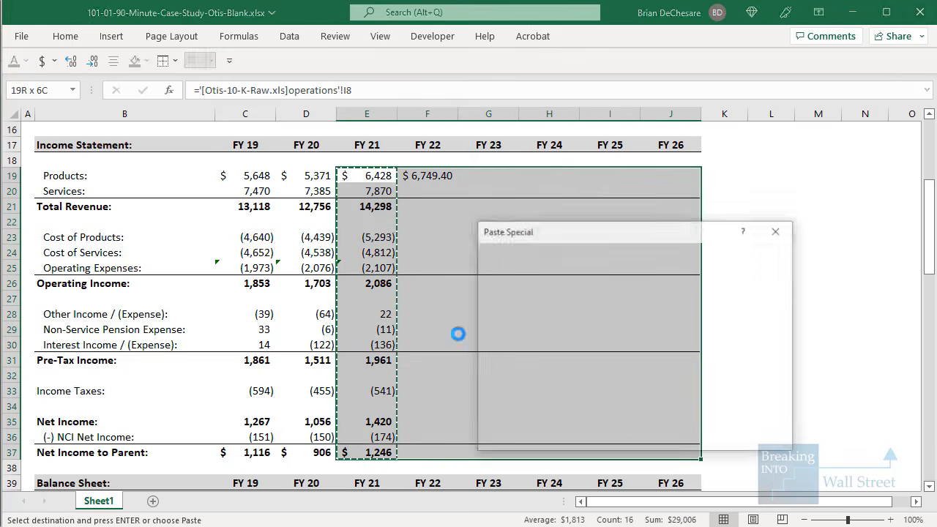
pyautogui.press('t')
pyautogui.press('Return')
pyautogui.press('Escape')
pyautogui.press('Right')
pyautogui.scroll(5, 471, 231)
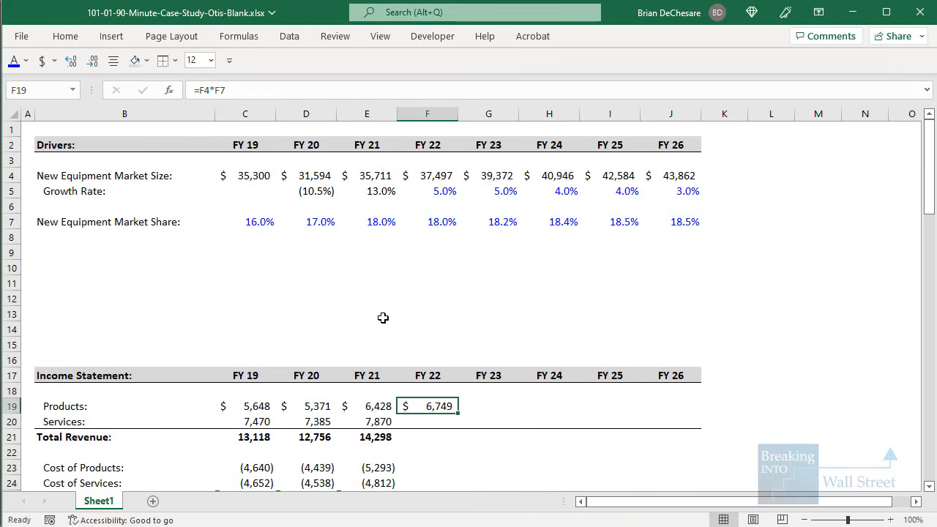
# Review the income statement's FY 22 column and the historical Services revenue against the empty driver rows
pyautogui.scroll(-4, 383, 316)
pyautogui.click(415, 256)
pyautogui.scroll(-1, 415, 258)
pyautogui.moveTo(434, 178); pyautogui.dragTo(432, 450)
pyautogui.click(429, 376)
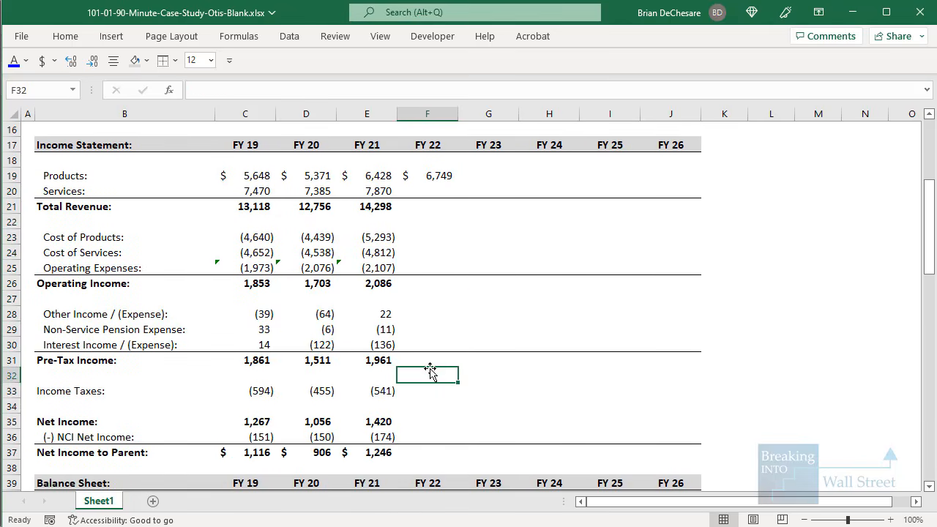
pyautogui.scroll(3, 429, 375)
pyautogui.scroll(2, 359, 262)
pyautogui.click(102, 237)
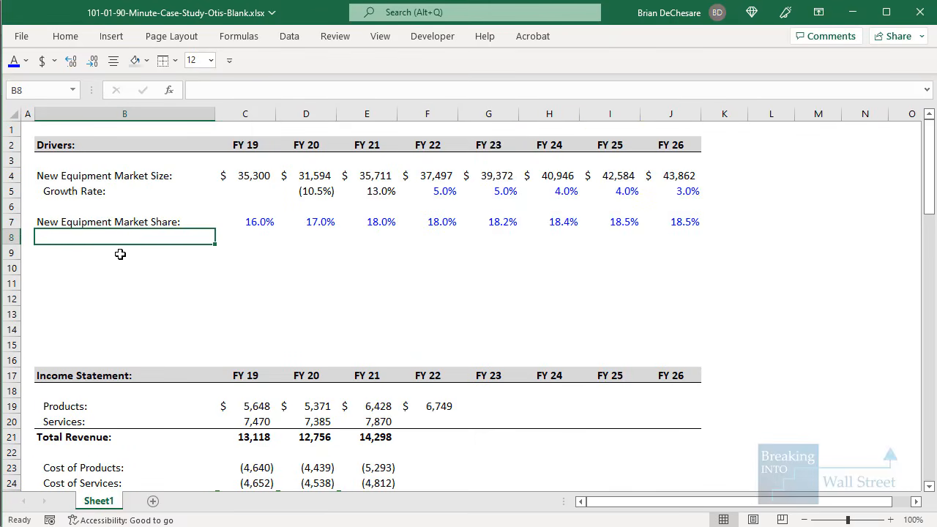
pyautogui.click(133, 252)
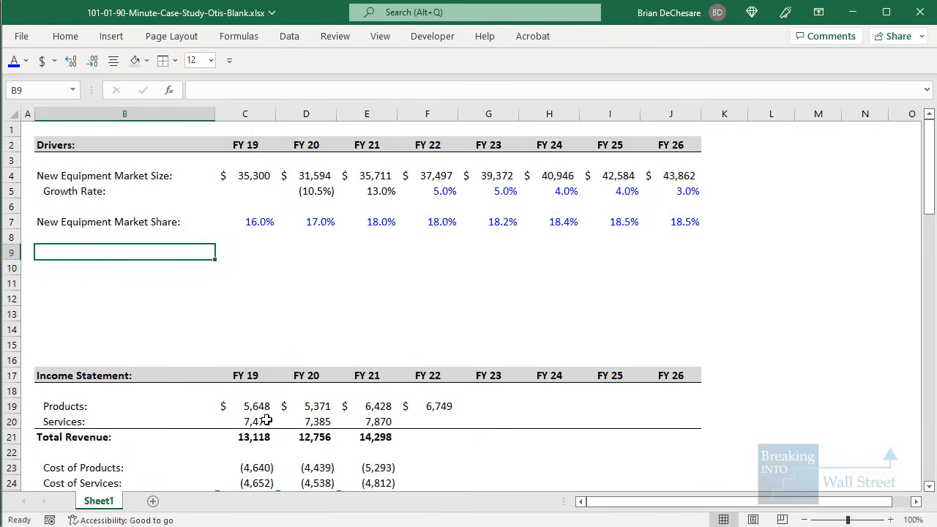
pyautogui.moveTo(266, 421); pyautogui.dragTo(391, 423)
pyautogui.click(95, 237)
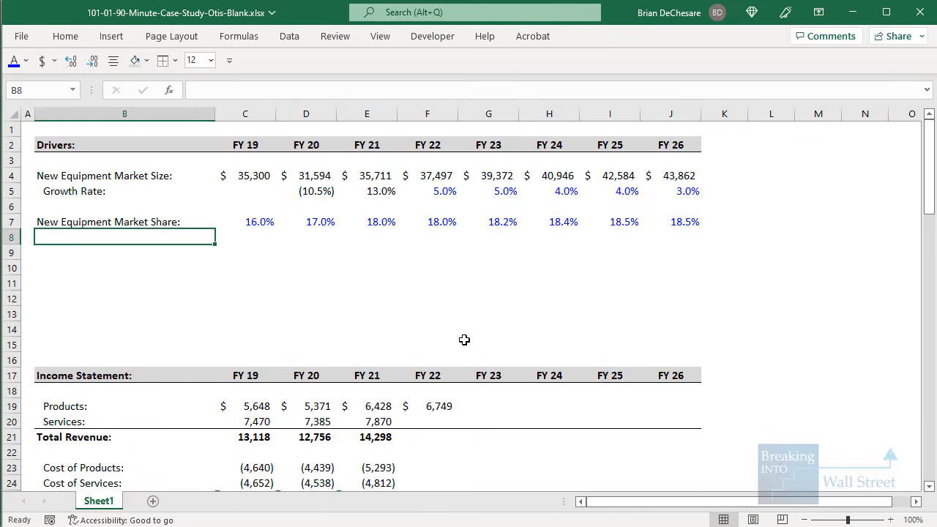
pyautogui.press('Down')
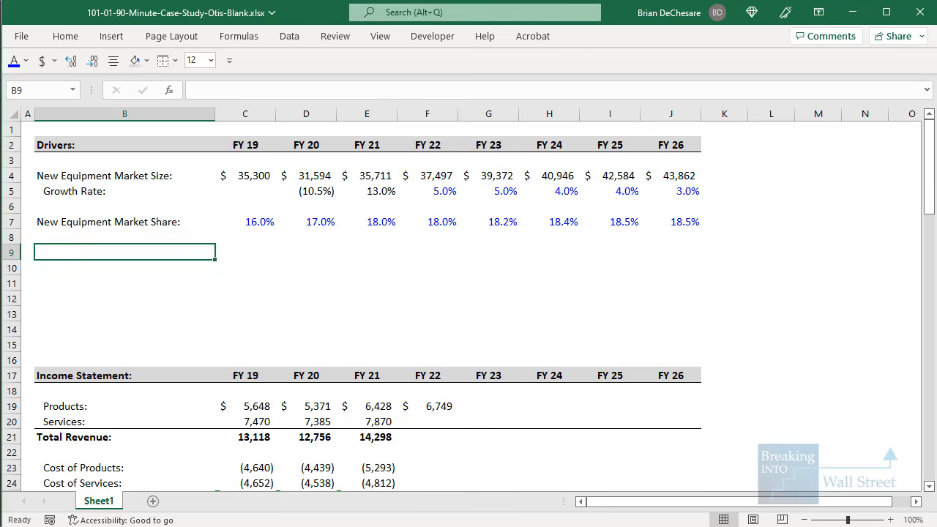
# Switch to the 2022 Otis Investor Day presentation in Acrobat and examine the service portfolio units for 2019 to 2021 on page 11
pyautogui.hotkey('alt', 'Tab')
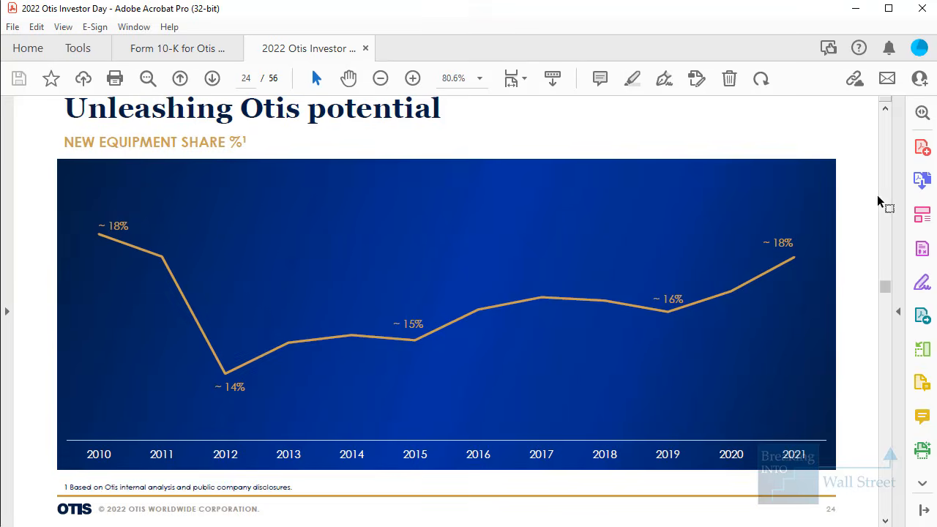
pyautogui.scroll(10, 877, 195)
pyautogui.scroll(10, 881, 142)
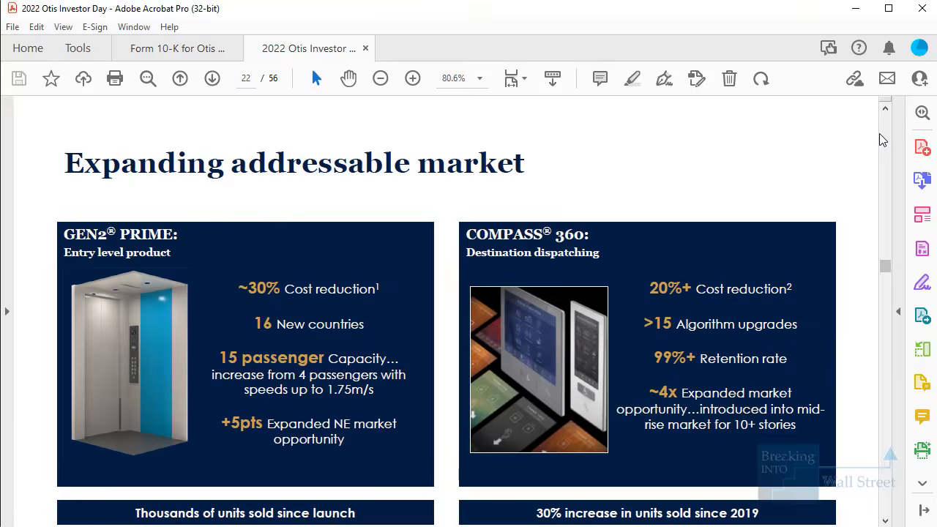
pyautogui.scroll(12, 882, 139)
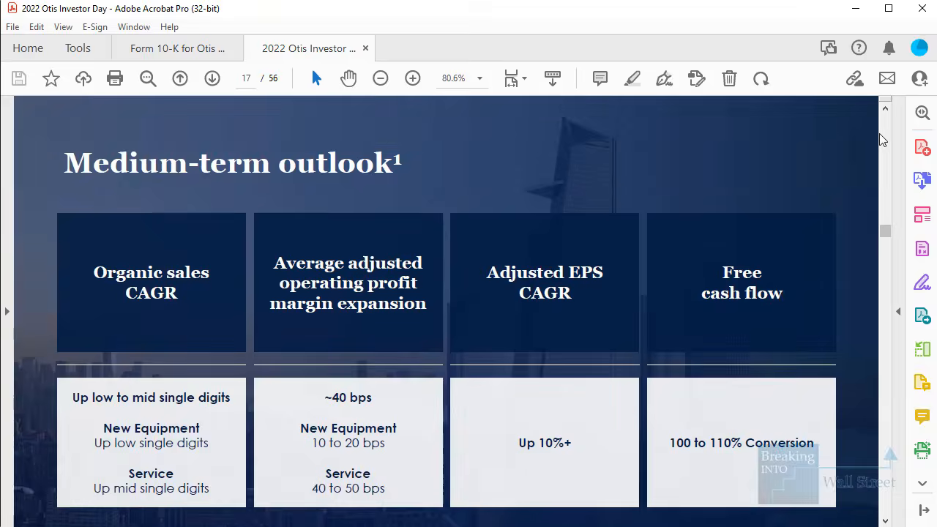
pyautogui.scroll(12, 879, 139)
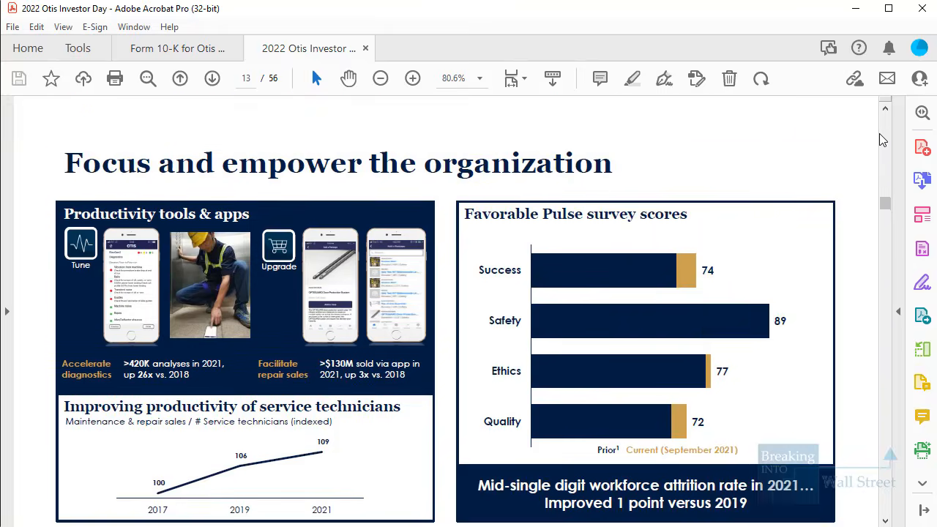
pyautogui.scroll(-3, 882, 366)
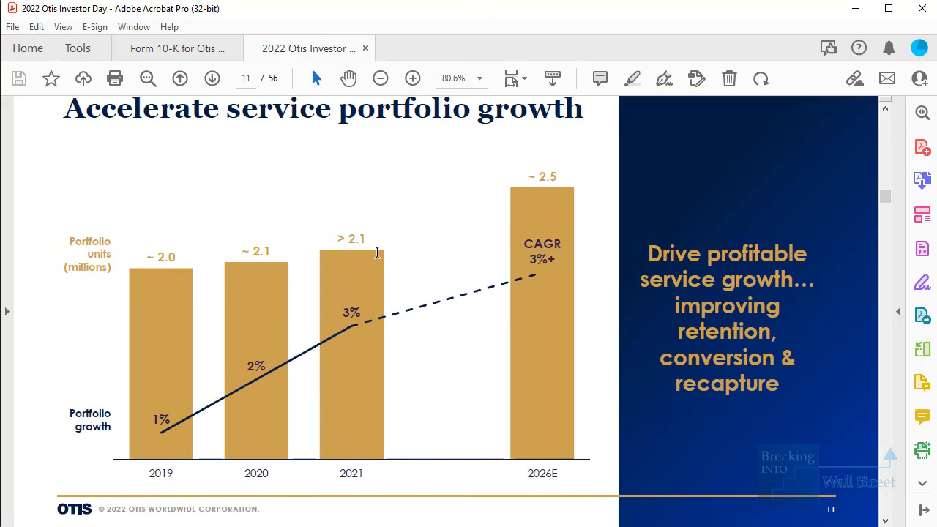
pyautogui.moveTo(322, 221); pyautogui.dragTo(390, 249)
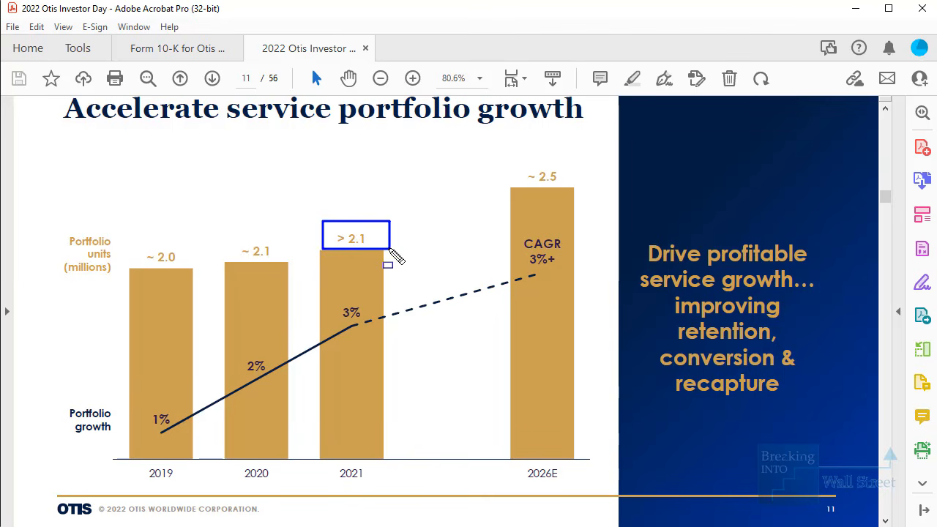
pyautogui.moveTo(219, 233); pyautogui.dragTo(314, 281)
pyautogui.press('Escape')
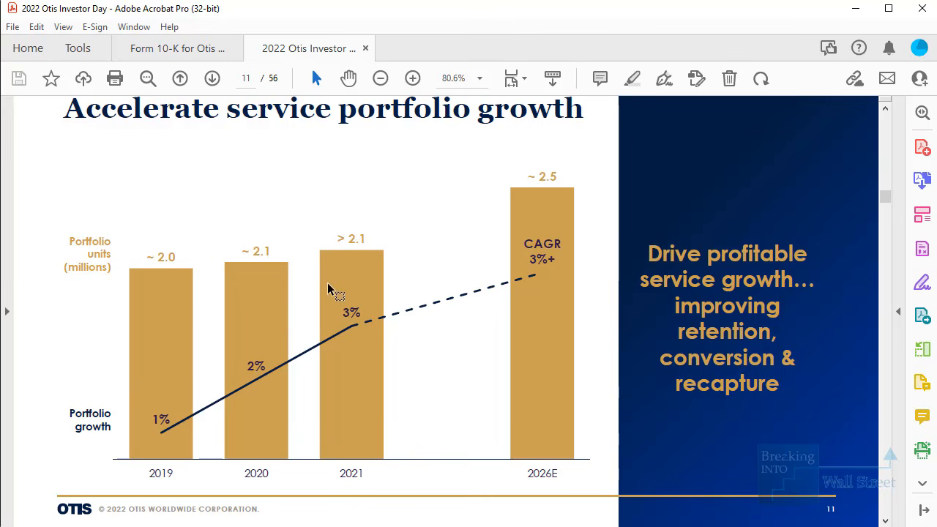
pyautogui.moveTo(178, 258); pyautogui.dragTo(156, 257)
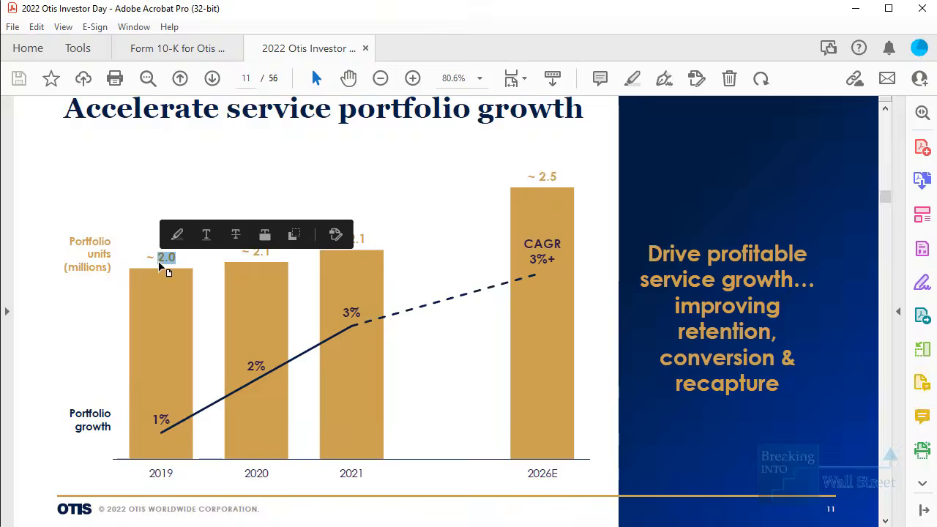
pyautogui.click(192, 352)
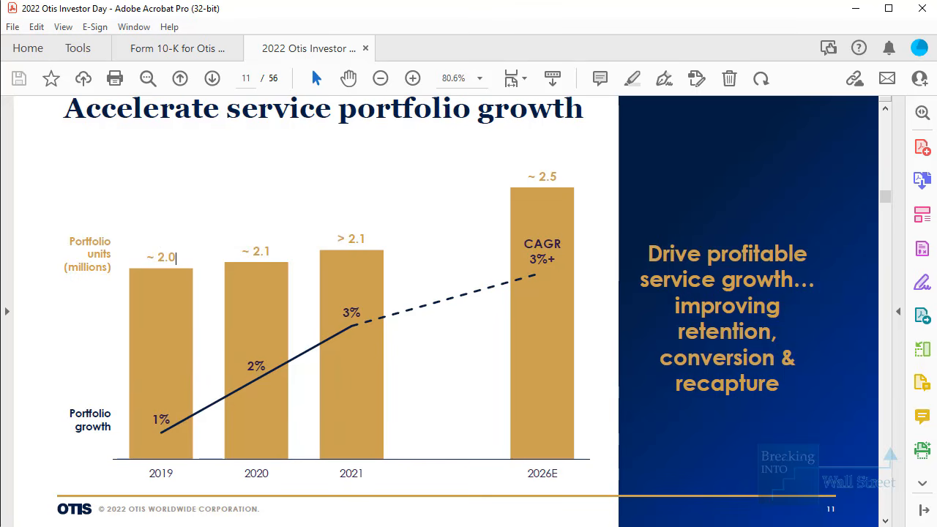
# Switch back to the Excel model and label cell B9 "Service Units (Maintenance):"
pyautogui.hotkey('alt', 'Tab')
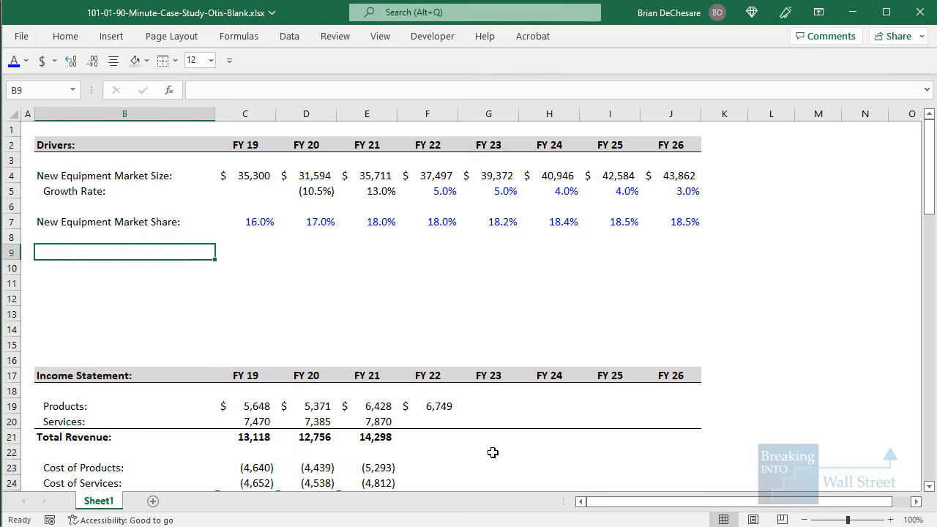
pyautogui.write('Service Unit')
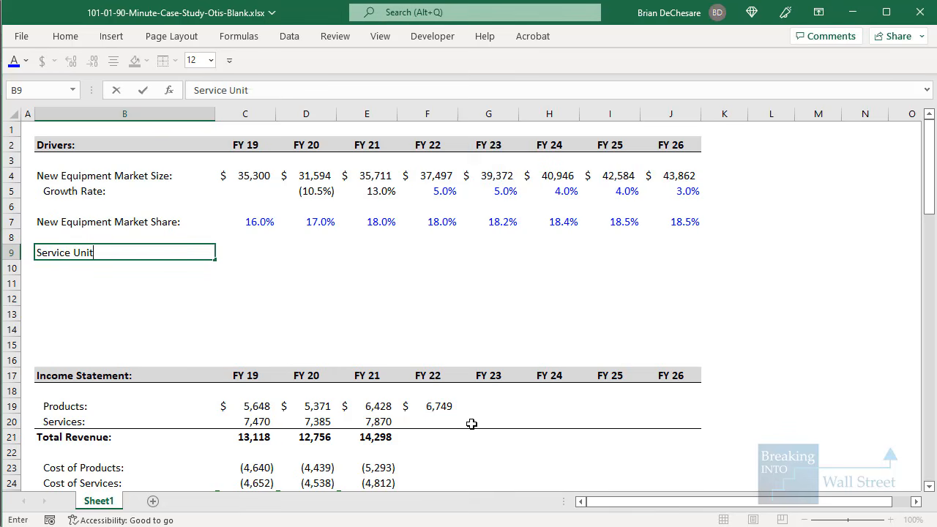
pyautogui.write('s (Maintenance):')
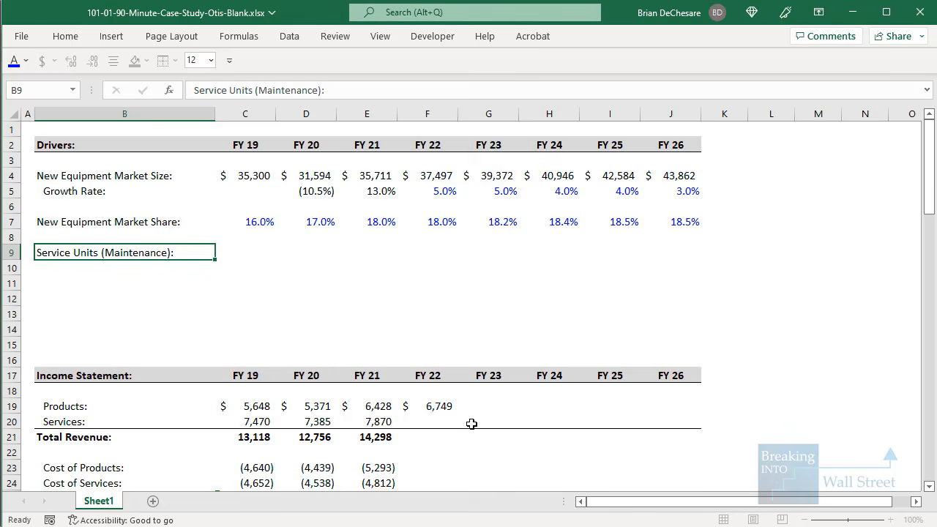
pyautogui.press('Return')
# Insert two blank rows at row 11, above the Income Statement section, to make room for more drivers
pyautogui.press('Return')
pyautogui.hotkey('shift', 'space')
pyautogui.hotkey('ctrl', 'shift', '+')
pyautogui.hotkey('ctrl', 'shift', '+')
pyautogui.press('Up')
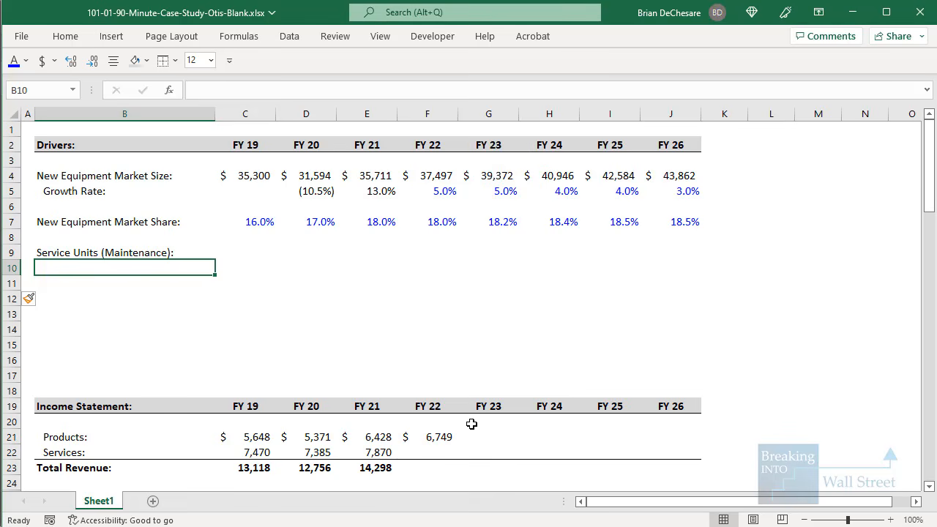
# Label B10 "Growth Rate:" and B12 "Revenue per Service Unit:" in the Drivers section
pyautogui.write('Gr')
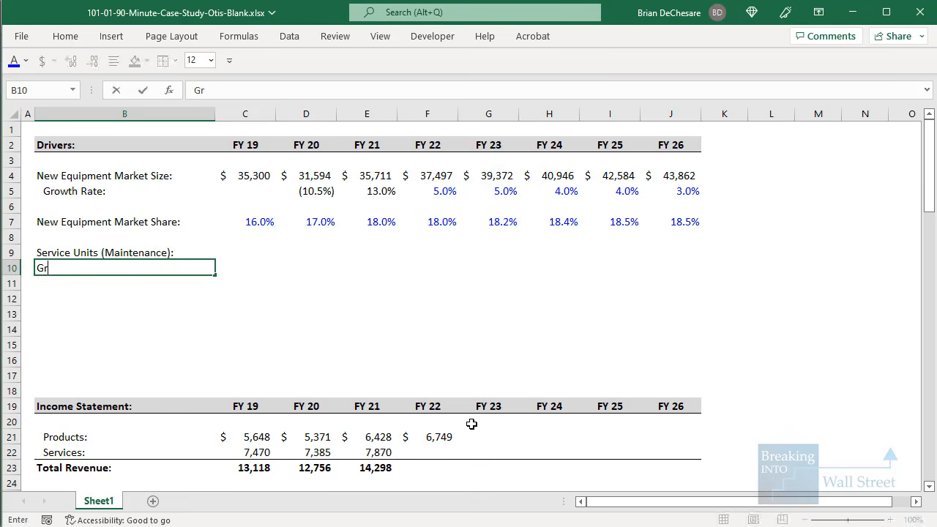
pyautogui.write('owth Rate:')
pyautogui.press('Return')
pyautogui.press('Return')
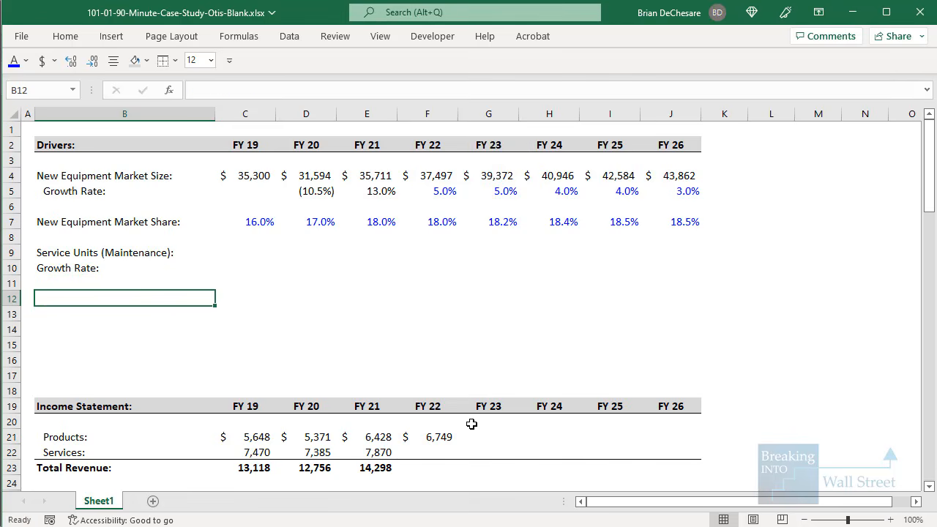
pyautogui.write('Revenue per Ser')
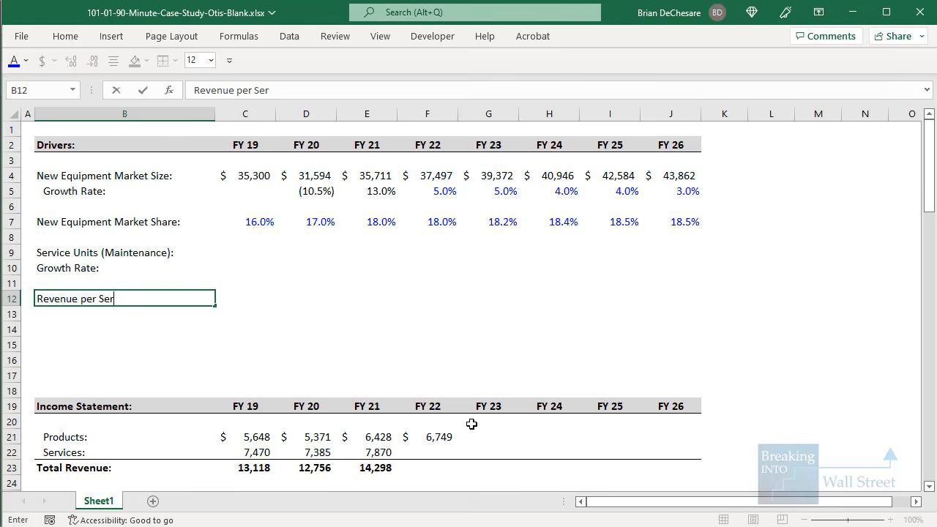
pyautogui.write('vice Unit:')
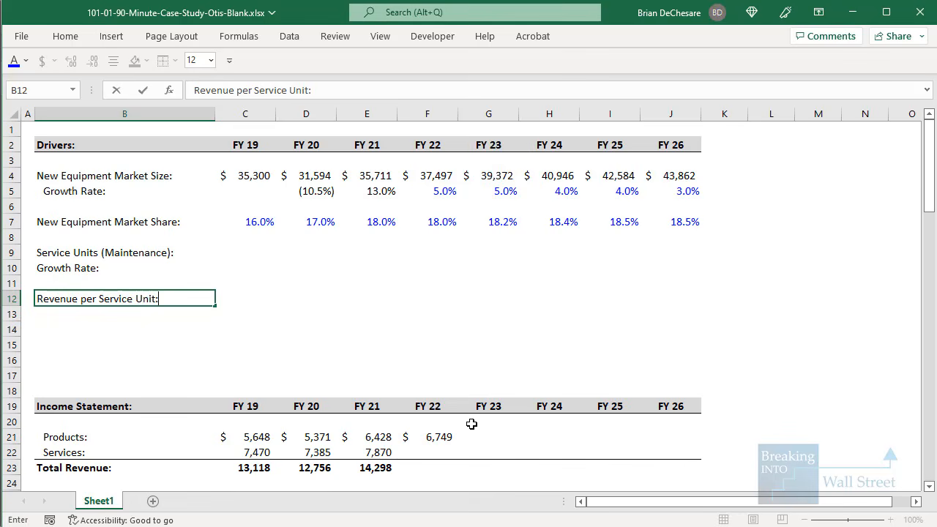
pyautogui.press('Return')
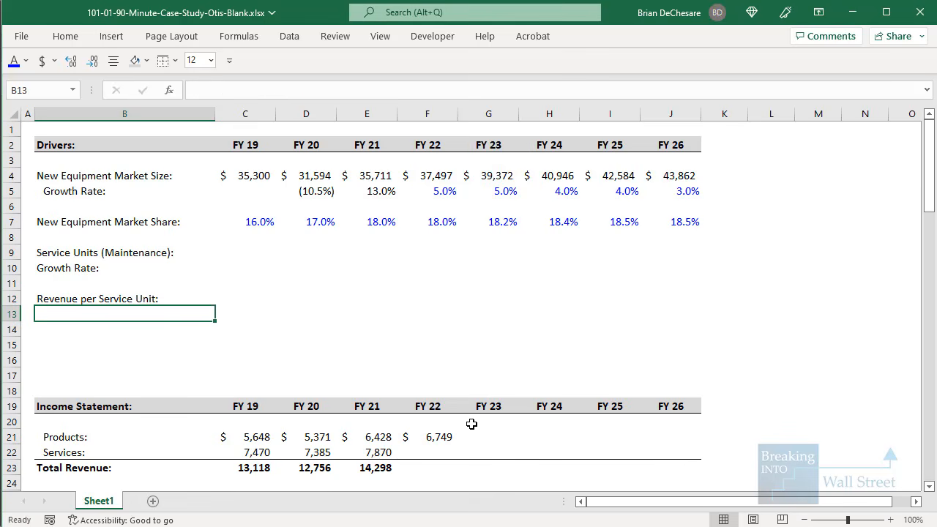
# Label B13 "Growth Rate:" and indent the growth rate labels in B13 and B10
pyautogui.write('Grow')
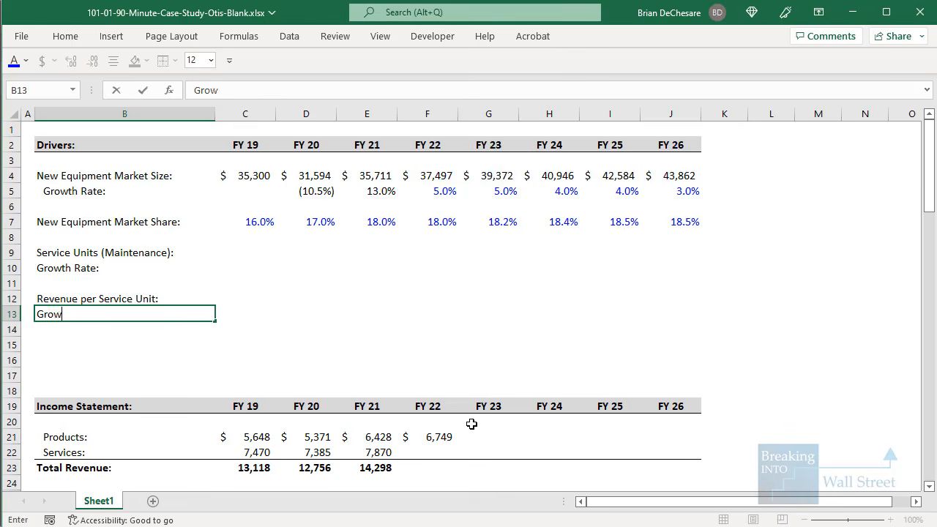
pyautogui.write('th Rate:')
pyautogui.hotkey('ctrl', 'Return')
pyautogui.hotkey('alt', 'h')
pyautogui.press('6')
pyautogui.press('Up')
pyautogui.press('Up')
pyautogui.press('Up')
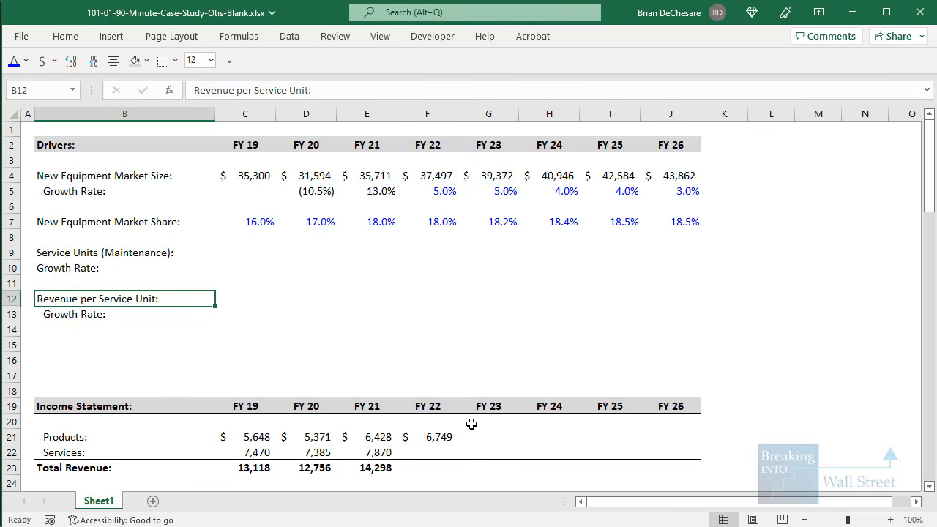
pyautogui.press('F4')
# Enter the Service Units for FY 19 to FY 21 in C9:E9 as 2, 2.1 and 2.15
pyautogui.press('Up')
pyautogui.press('Right')
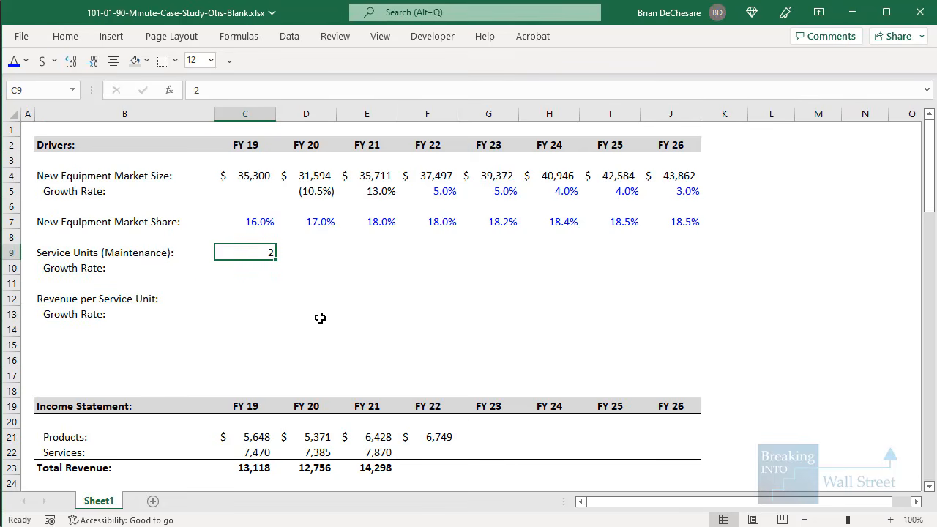
pyautogui.press('Right')
pyautogui.write('2.1')
pyautogui.press('Right')
pyautogui.write('2')
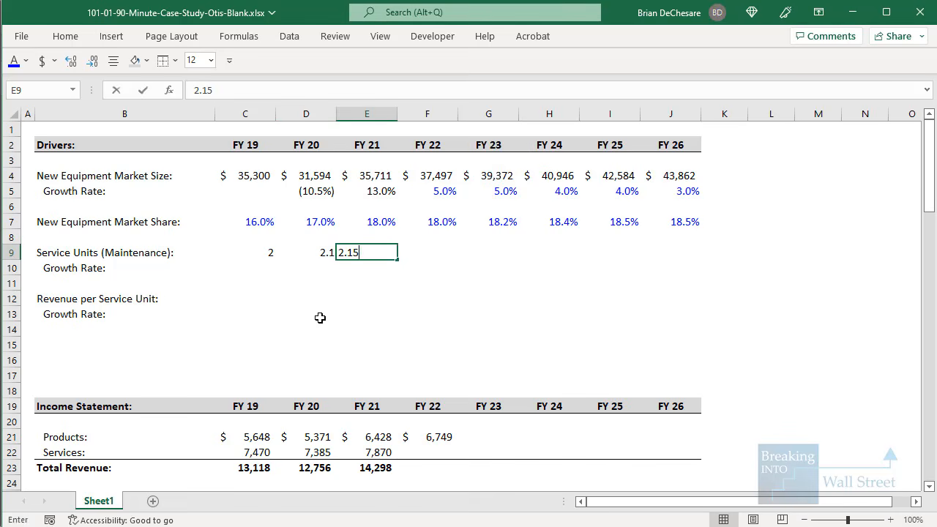
pyautogui.write('.15')
# Color the hard-coded service unit figures in C9:E9 with the recently used blue font color
pyautogui.press('Left')
pyautogui.press('Left')
pyautogui.hotkey('shift', 'Right')
pyautogui.hotkey('shift', 'Right')
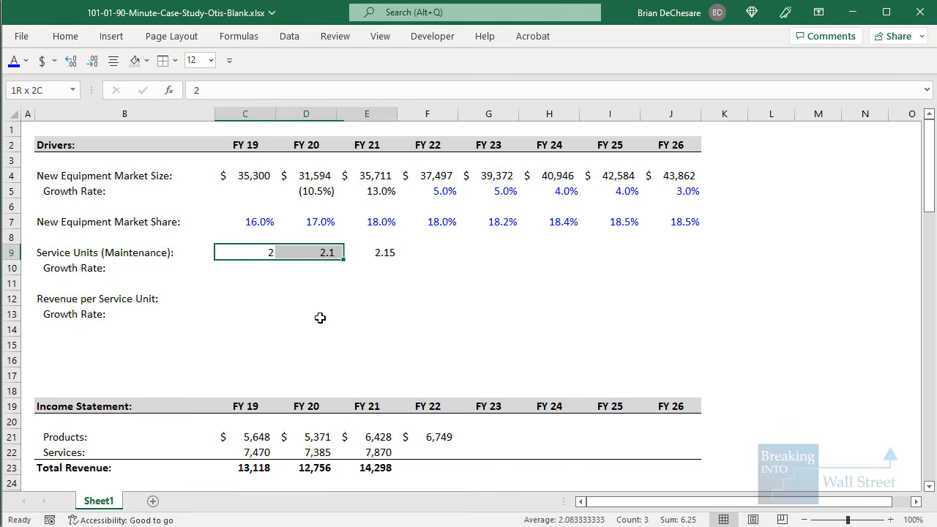
pyautogui.hotkey('alt', 'h')
pyautogui.press('f')
pyautogui.press('c')
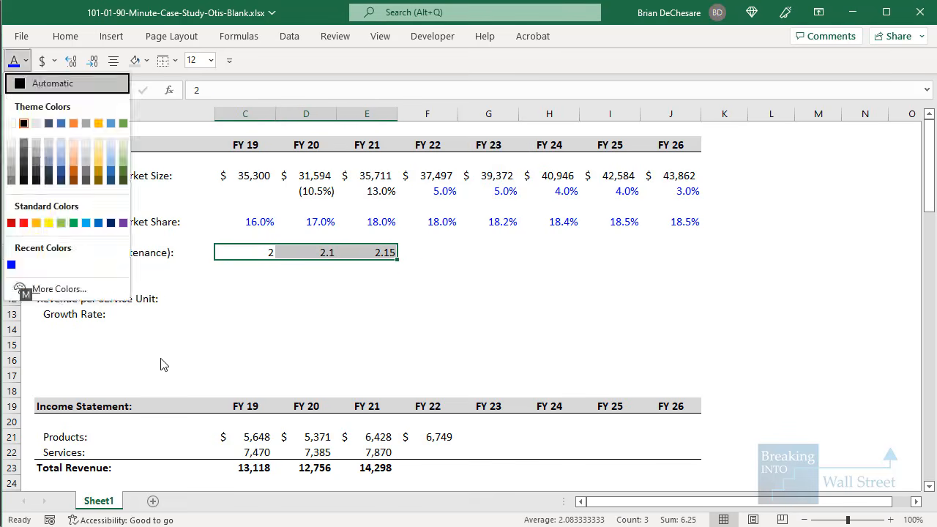
pyautogui.click(11, 266)
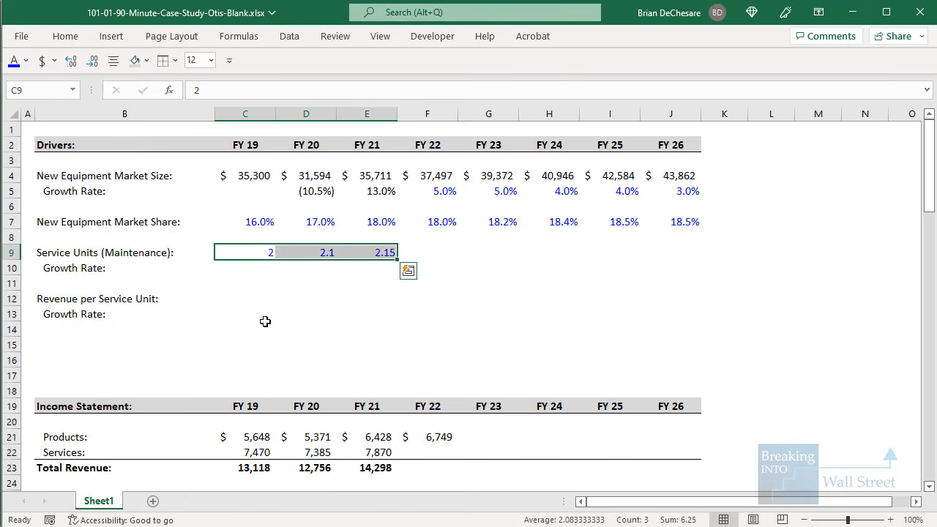
# Format C9:E9 with the Number category and two decimal places
pyautogui.hotkey('ctrl', '1')
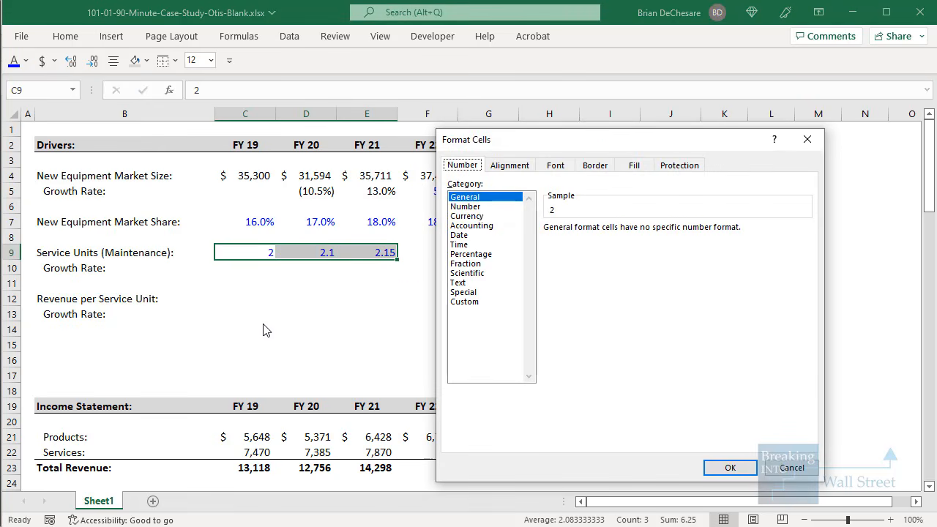
pyautogui.click(481, 207)
pyautogui.click(615, 246)
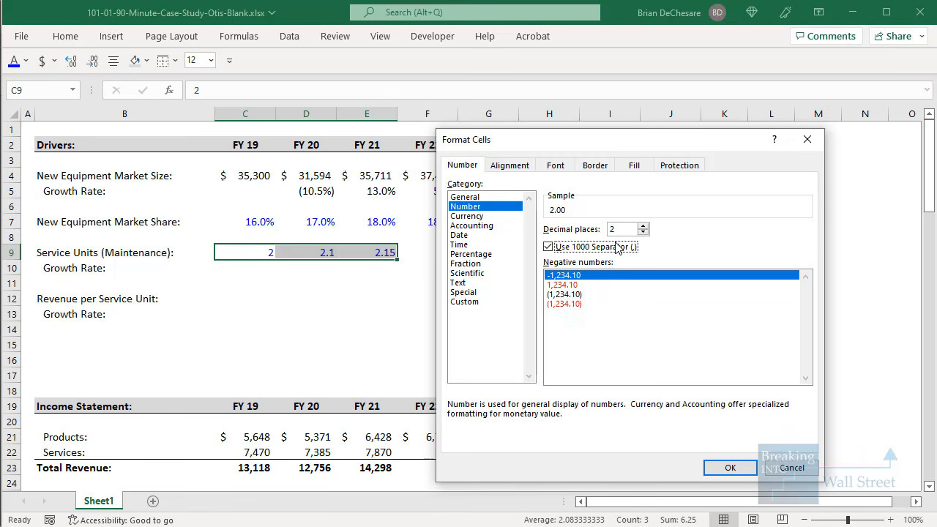
pyautogui.click(615, 246)
pyautogui.press('Return')
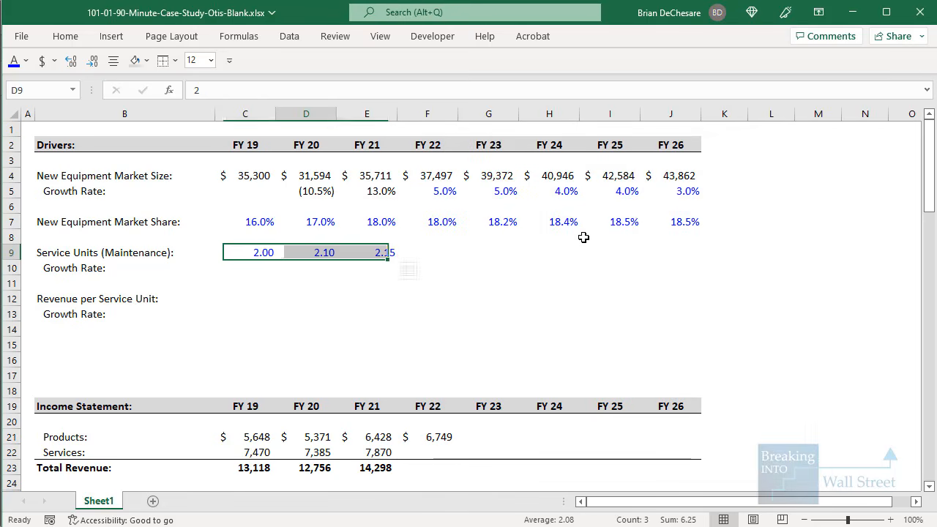
pyautogui.press('Right')
pyautogui.press('Right')
pyautogui.hotkey('ctrl', 'c')
pyautogui.press('Escape')
pyautogui.press('Down')
pyautogui.press('Left')
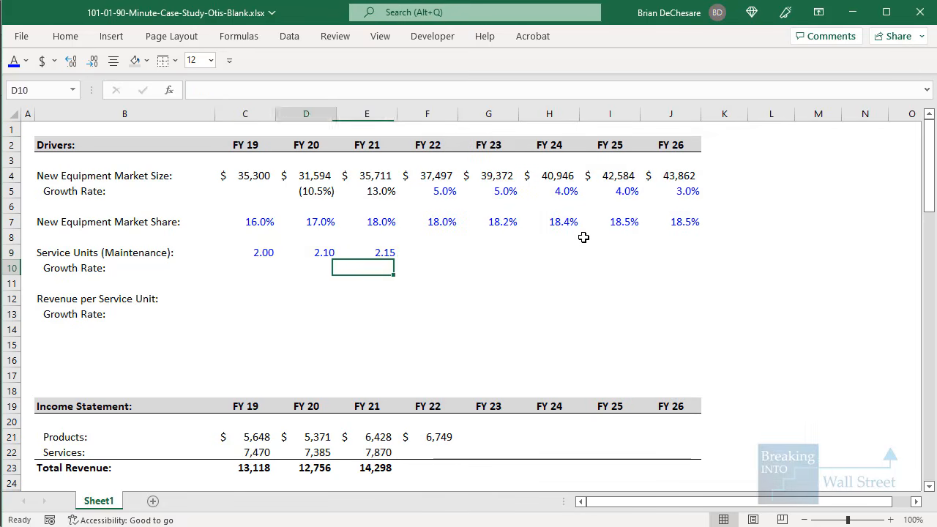
# Copy the New Equipment growth rates in D5:J5 into the Service Units growth rate row, starting at D10
pyautogui.press('Right')
pyautogui.press('Up')
pyautogui.press('Up')
pyautogui.press('Up')
pyautogui.press('Left')
pyautogui.press('Left')
pyautogui.press('Right')
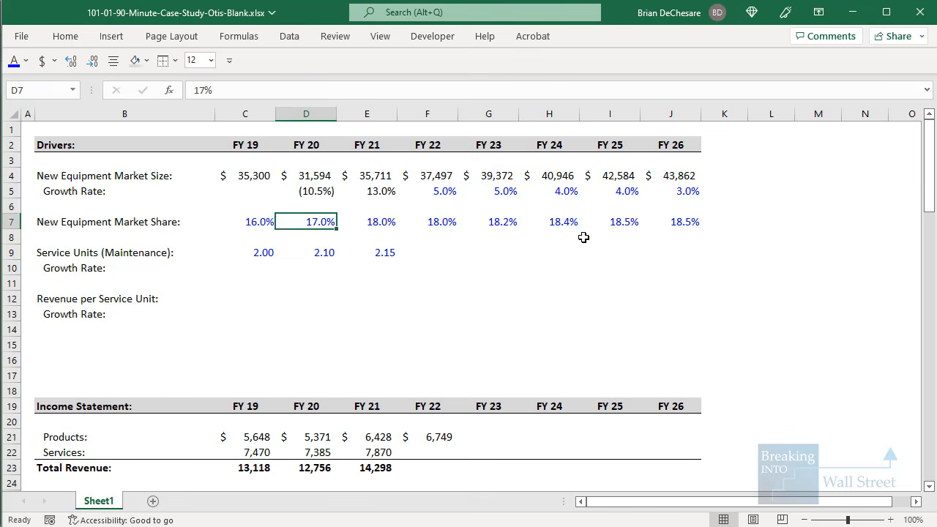
pyautogui.press('Up')
pyautogui.press('Up')
pyautogui.hotkey('shift', 'Right')
pyautogui.hotkey('ctrl', 'shift', 'Right')
pyautogui.hotkey('ctrl', 'c')
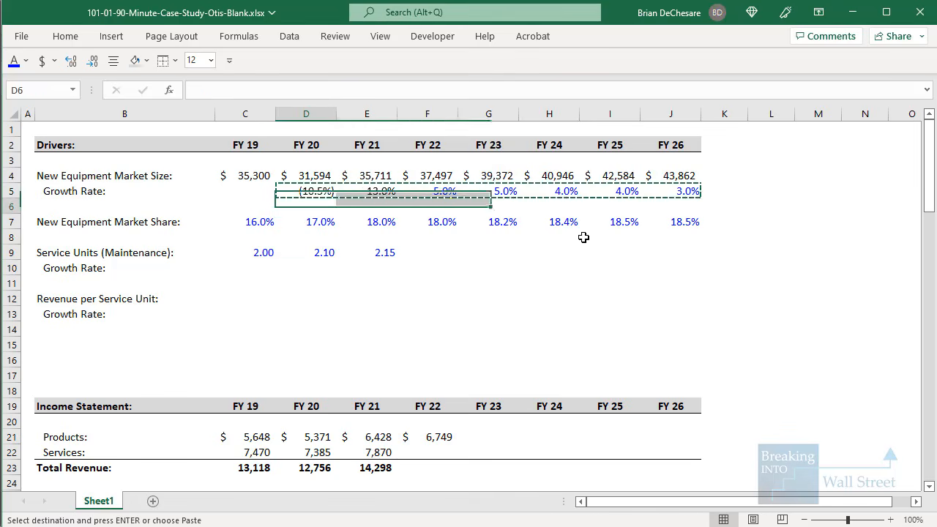
pyautogui.press('Down')
pyautogui.press('Down')
pyautogui.press('Down')
pyautogui.press('Down')
pyautogui.press('Down')
pyautogui.hotkey('ctrl', 'v')
# Check the cell references in the Service Units growth rate formulas in D10 and E10
pyautogui.press('F2')
pyautogui.press('Escape')
pyautogui.press('Right')
pyautogui.press('F2')
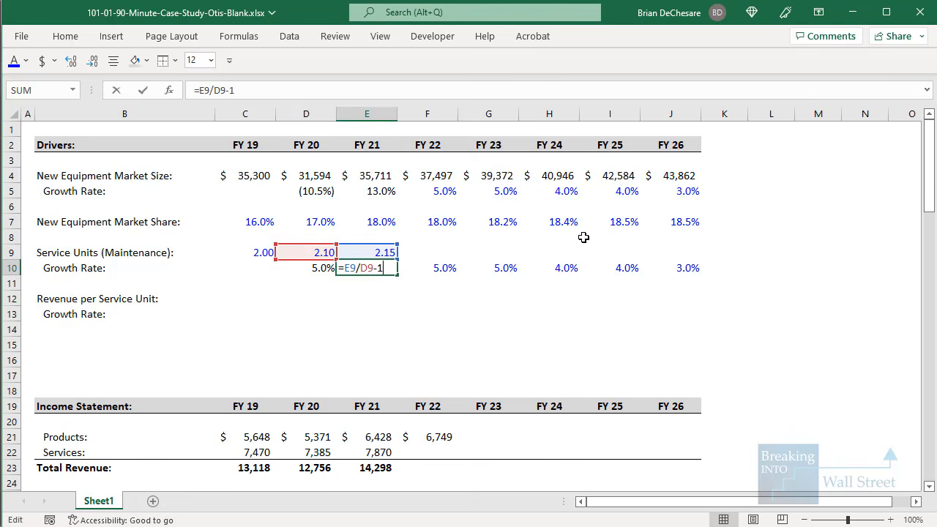
pyautogui.press('Escape')
pyautogui.press('Left')
pyautogui.press('F2')
pyautogui.press('Escape')
pyautogui.press('Escape')
# Set the FY 22 Service Units growth rate in F10 to 3% and fill it across through J10
pyautogui.press('Right')
pyautogui.press('Right')
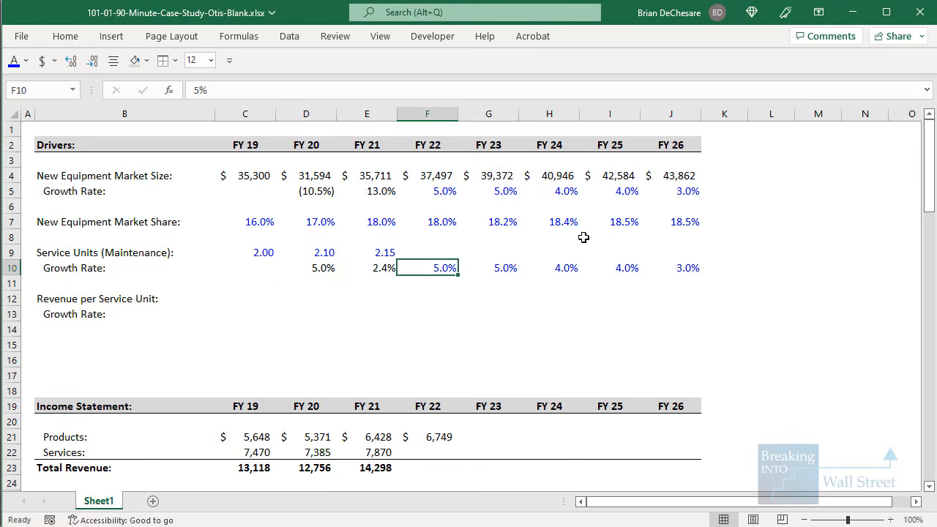
pyautogui.press('BackSpace')
pyautogui.press('BackSpace')
pyautogui.write('3%')
pyautogui.press('Return')
pyautogui.press('Up')
pyautogui.hotkey('ctrl', 'shift', 'Right')
pyautogui.hotkey('ctrl', 'r')
pyautogui.press('Down')
# Project FY 22 Service Units in F9 with the formula =E9*(1+F10)
pyautogui.press('Up')
pyautogui.press('Up')
pyautogui.write('=')
pyautogui.press('Left')
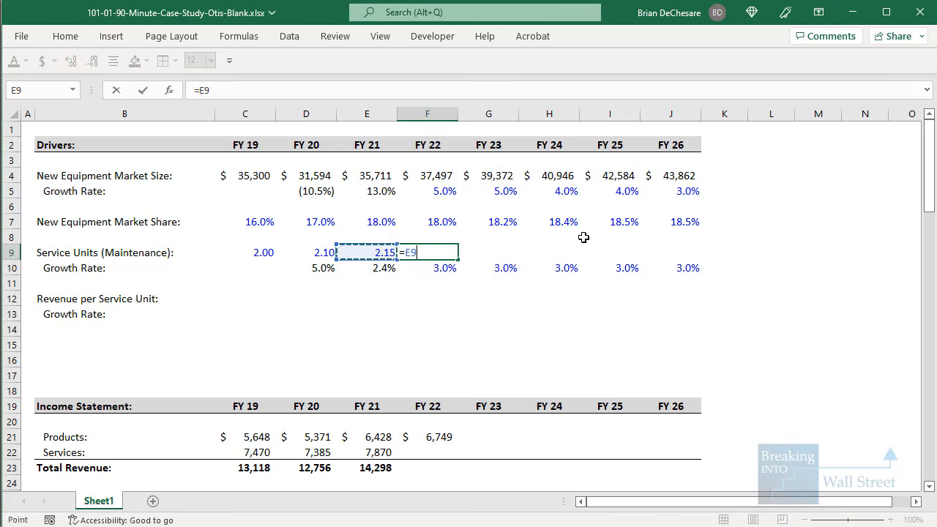
pyautogui.write('*(1+')
pyautogui.press('Down')
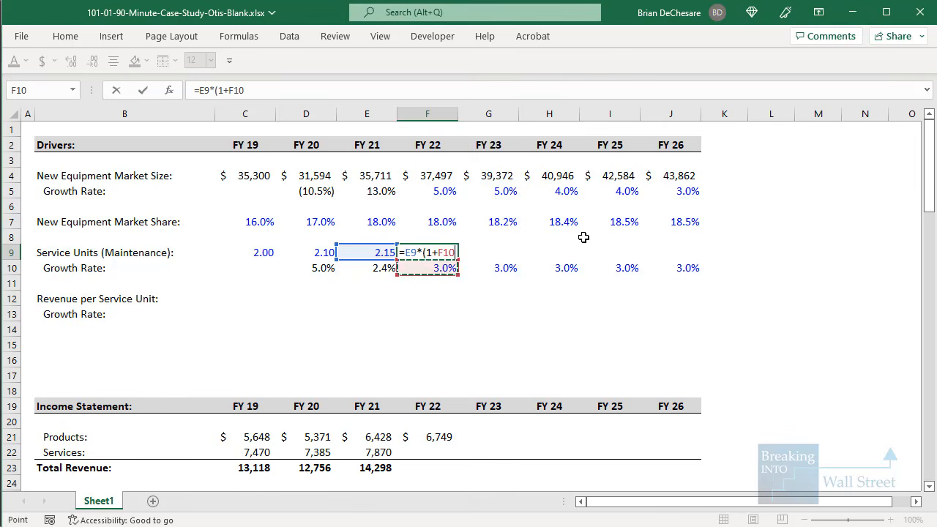
pyautogui.write(')')
pyautogui.hotkey('ctrl', 'Return')
# Copy the formatting of E9 onto F9 to match its two-decimal number format
pyautogui.press('Left')
pyautogui.hotkey('ctrl', 'c')
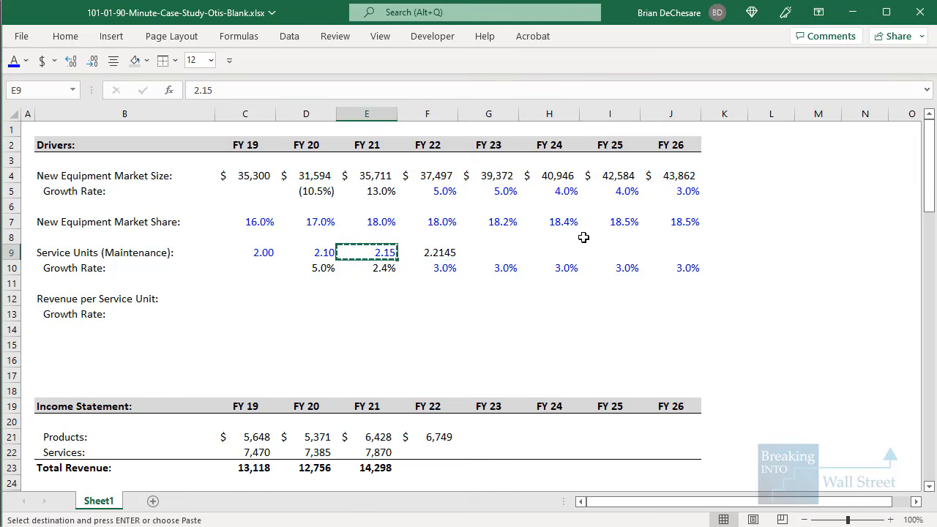
pyautogui.press('Right')
pyautogui.hotkey('alt', 'e')
pyautogui.press('s')
pyautogui.press('t')
pyautogui.press('Return')
# Fill the projected Service Units formula from F9 across through FY 26 in J9
pyautogui.hotkey('shift', 'Right')
pyautogui.hotkey('shift', 'Right')
pyautogui.hotkey('shift', 'Right')
pyautogui.hotkey('shift', 'Right')
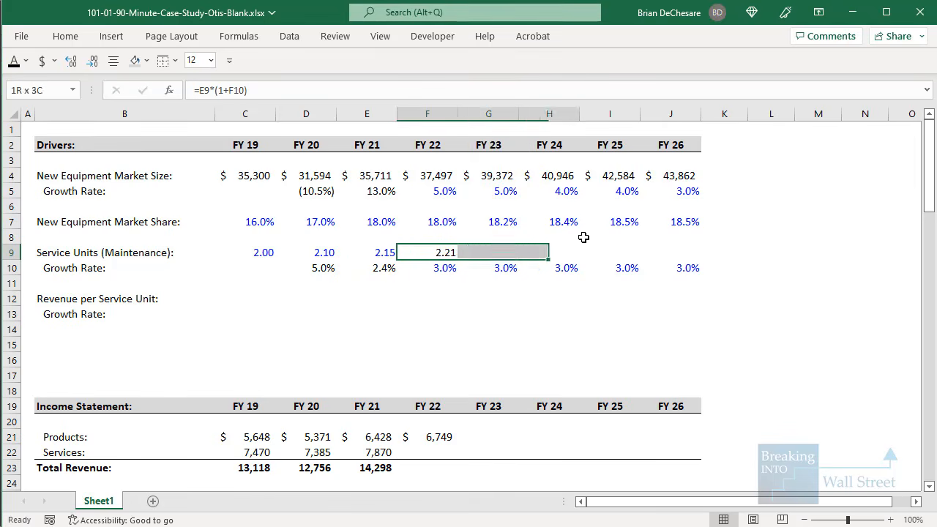
pyautogui.hotkey('ctrl', 'r')
# Write the FY 19 Revenue per Service Unit formula =C22/C9 in C12, dividing Services revenue by Service Units
pyautogui.press('Down')
pyautogui.press('Down')
pyautogui.press('Down')
pyautogui.press('Left')
pyautogui.press('Left')
pyautogui.press('Left')
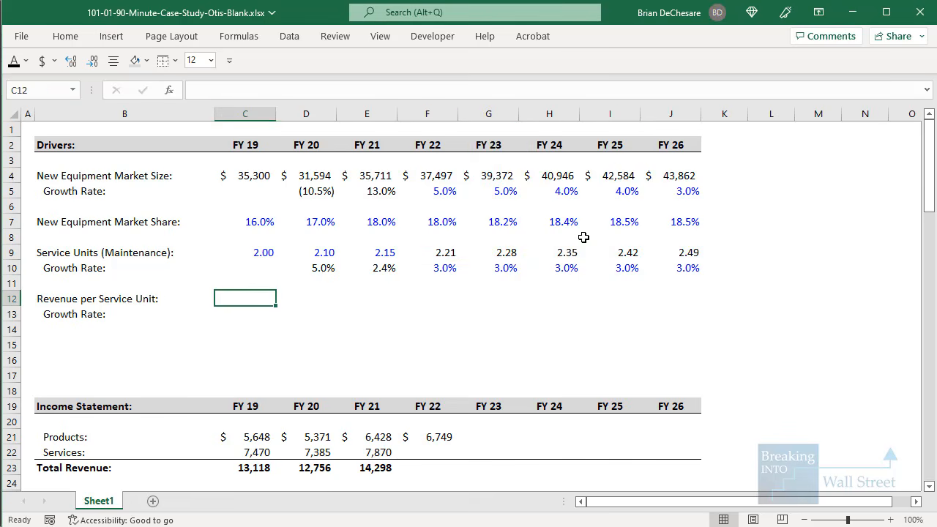
pyautogui.scroll(-1, 377, 276)
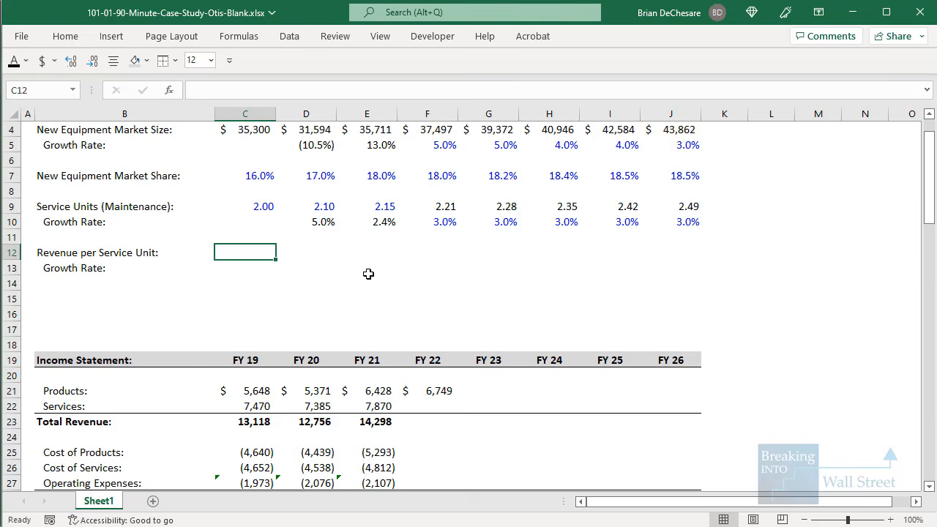
pyautogui.write('=')
pyautogui.press('Down')
pyautogui.press('Down')
pyautogui.press('Down')
pyautogui.press('Down')
pyautogui.press('Down')
pyautogui.press('Down')
pyautogui.press('Down')
pyautogui.press('Down')
pyautogui.press('Down')
pyautogui.press('Down')
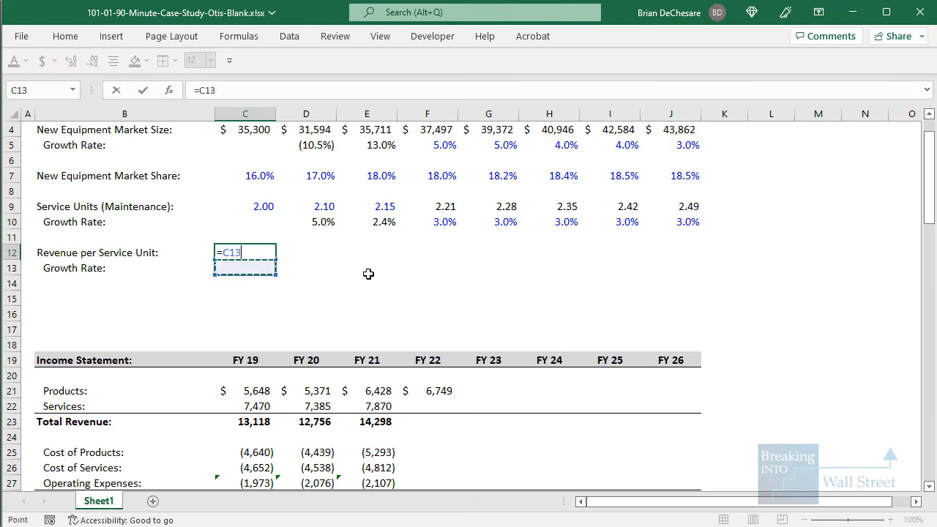
pyautogui.write('/')
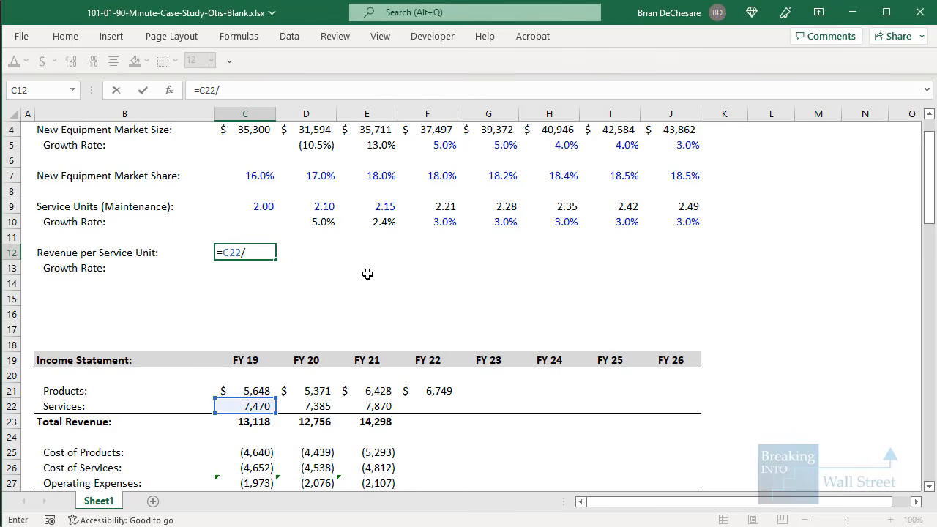
pyautogui.click(268, 205)
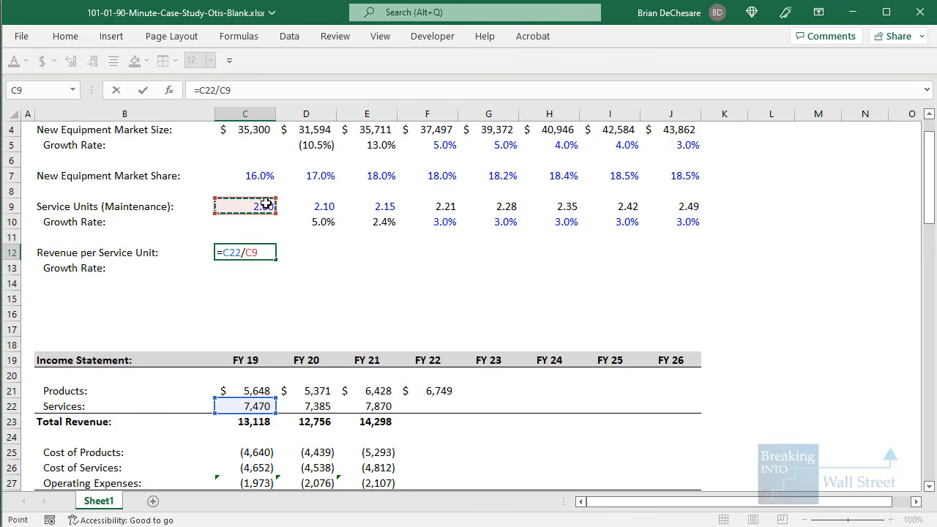
# Switch to the 2022 Otis Investor Day PDF to check the units of the portfolio chart on page 11, and return to Excel
pyautogui.hotkey('alt', 'Tab')
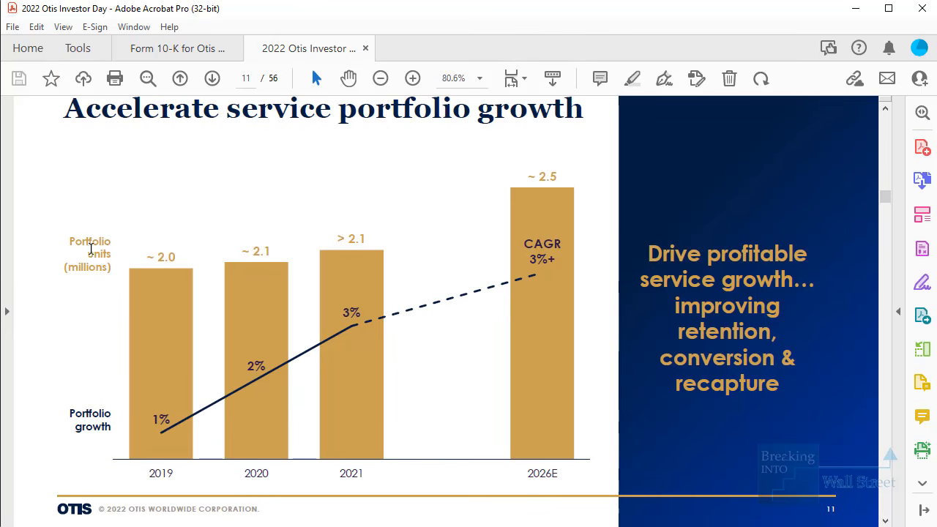
pyautogui.moveTo(55, 221); pyautogui.dragTo(142, 315)
pyautogui.press('Escape')
pyautogui.click(112, 277)
pyautogui.click(852, 23)
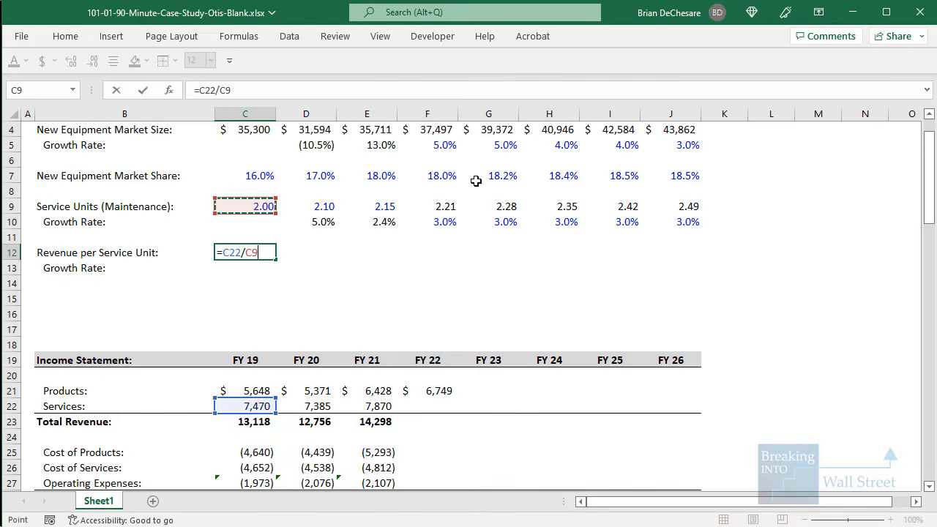
# Fill the Revenue per Service Unit formula from C12 across through FY 21 in E12
pyautogui.hotkey('ctrl', 'Return')
pyautogui.hotkey('shift', 'Right')
pyautogui.hotkey('shift', 'Right')
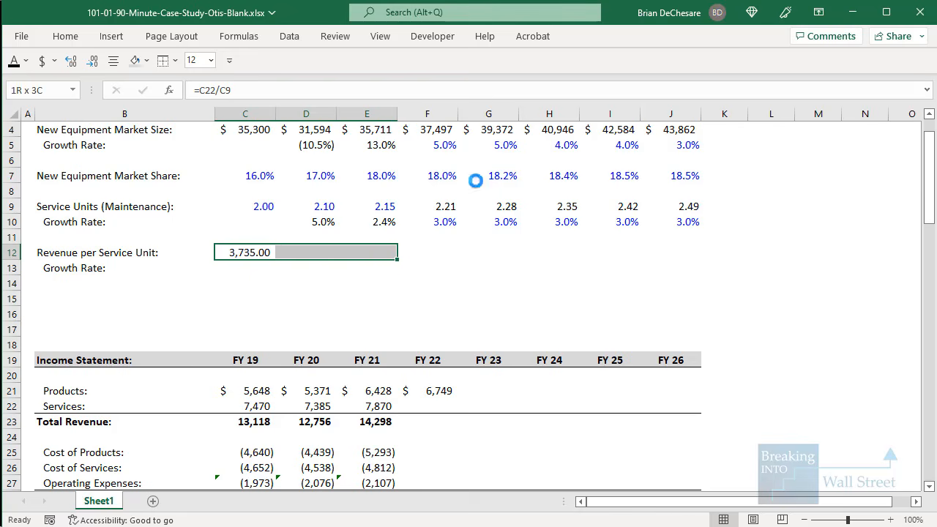
pyautogui.hotkey('ctrl', 'r')
# Copy the dollar formatting of the Products revenue in C21:E21 onto Revenue per Service Unit in C12:E12
pyautogui.moveTo(265, 391); pyautogui.dragTo(370, 391)
pyautogui.hotkey('ctrl', 'c')
pyautogui.click(249, 252)
pyautogui.hotkey('ctrl', 'alt', 'v')
pyautogui.press('t')
pyautogui.press('Return')
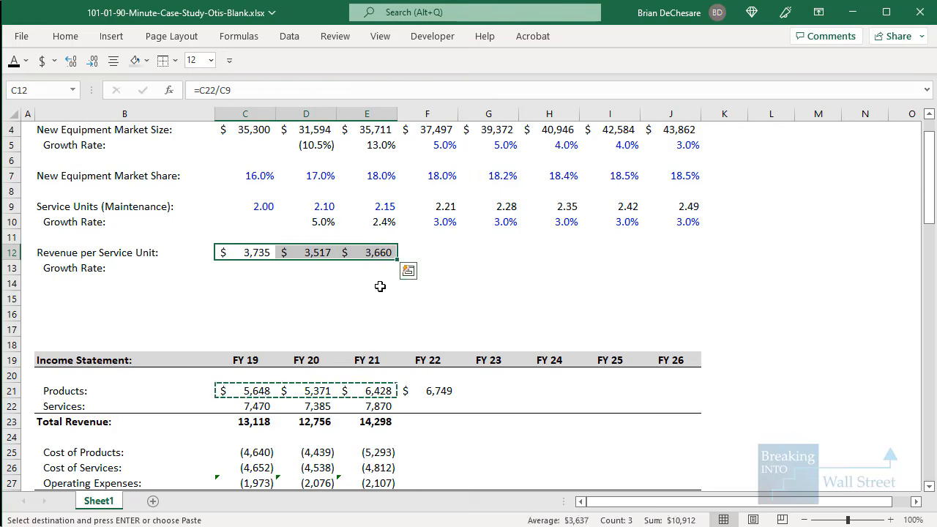
pyautogui.press('Escape')
# Copy the Service Units growth rates in D10:J10 into the Revenue per Service Unit growth rate row, starting at D13
pyautogui.press('Up')
pyautogui.press('Up')
pyautogui.press('Right')
pyautogui.hotkey('shift', 'Right')
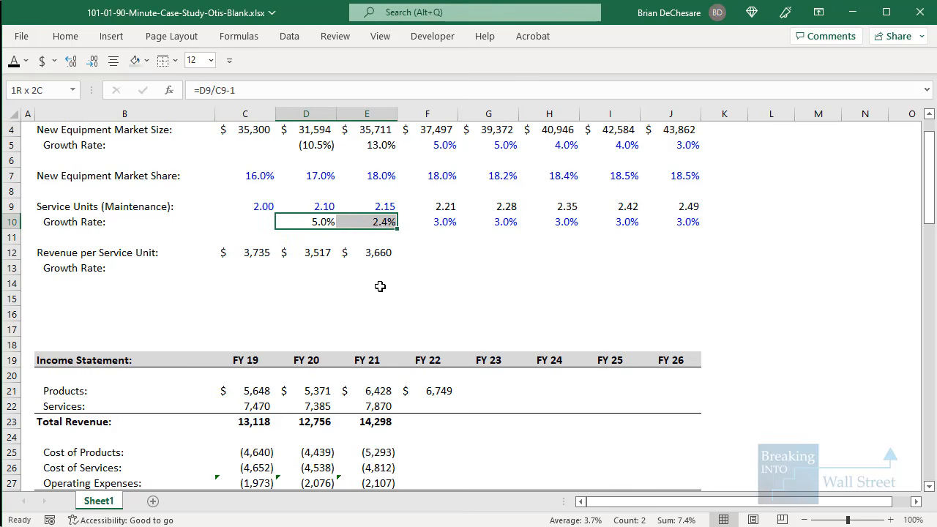
pyautogui.hotkey('ctrl', 'shift', 'Right')
pyautogui.hotkey('ctrl', 'c')
pyautogui.press('Down')
pyautogui.press('Down')
pyautogui.press('Down')
pyautogui.hotkey('ctrl', 'v')
# Check the cell references in the Revenue per Service Unit growth formulas in D13 and E13
pyautogui.press('F2')
pyautogui.press('Escape')
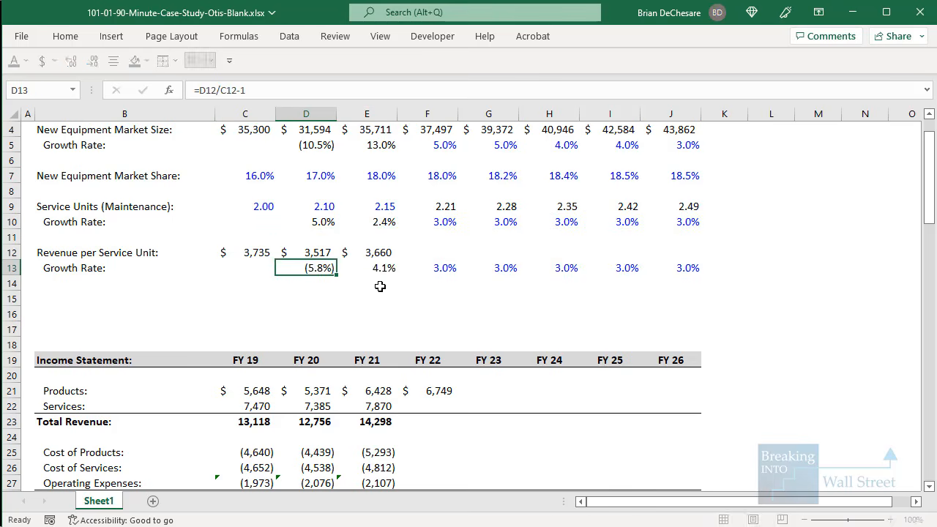
pyautogui.press('Right')
pyautogui.press('F2')
pyautogui.press('Escape')
pyautogui.press('Left')
pyautogui.press('F2')
pyautogui.press('Escape')
pyautogui.press('Down')
pyautogui.press('Right')
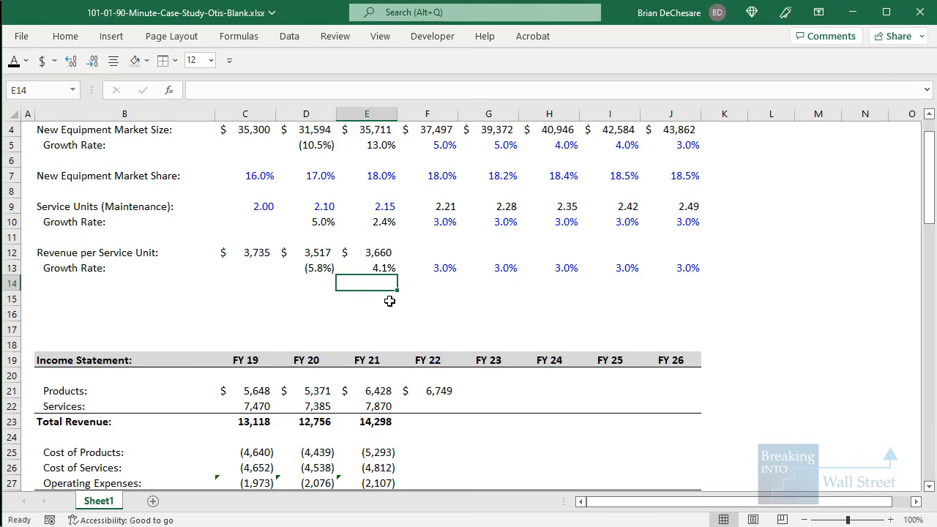
pyautogui.moveTo(214, 242); pyautogui.dragTo(393, 290)
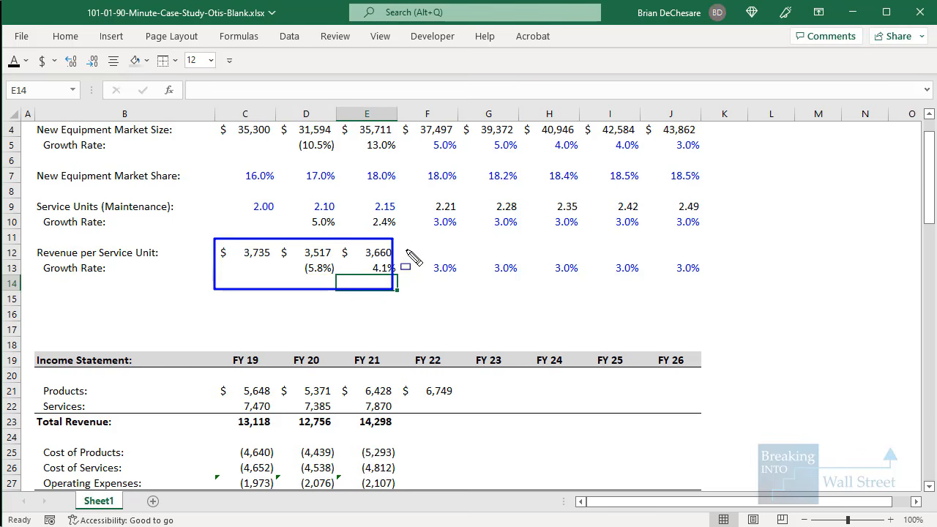
pyautogui.moveTo(406, 249)
pyautogui.mouseDown()
pyautogui.moveTo(703, 298)
pyautogui.moveTo(713, 290)
pyautogui.mouseUp()
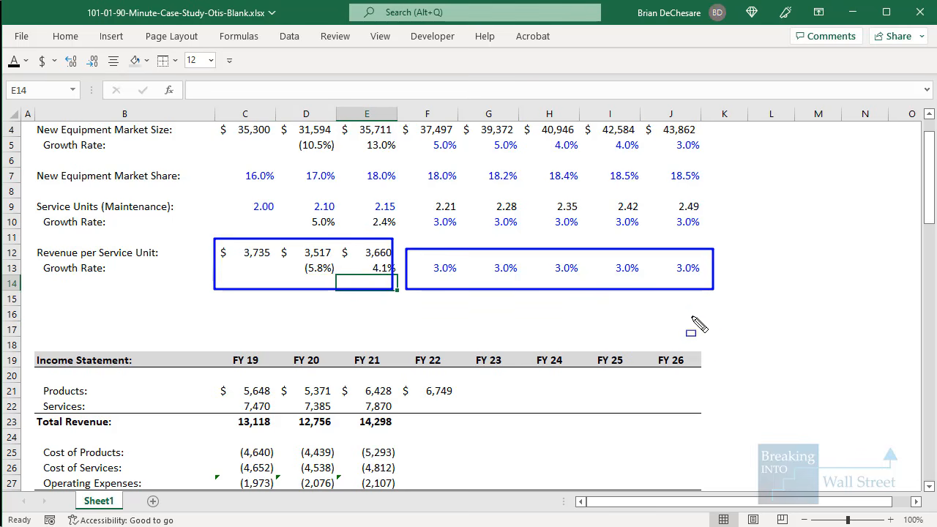
pyautogui.press('Escape')
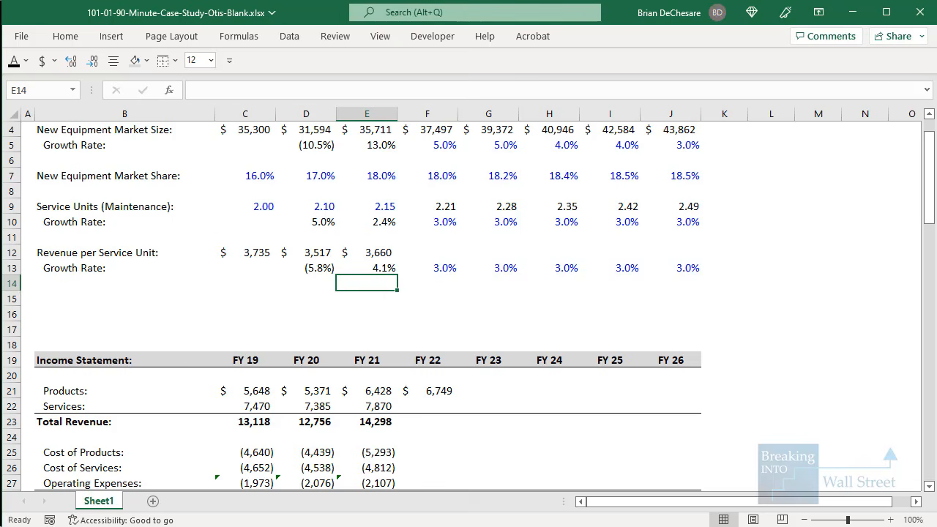
pyautogui.click(549, 314)
# Set the Revenue per Service Unit growth rates in F13:I13 to 4%, 3.5%, 3.5% and 3%
pyautogui.click(448, 265)
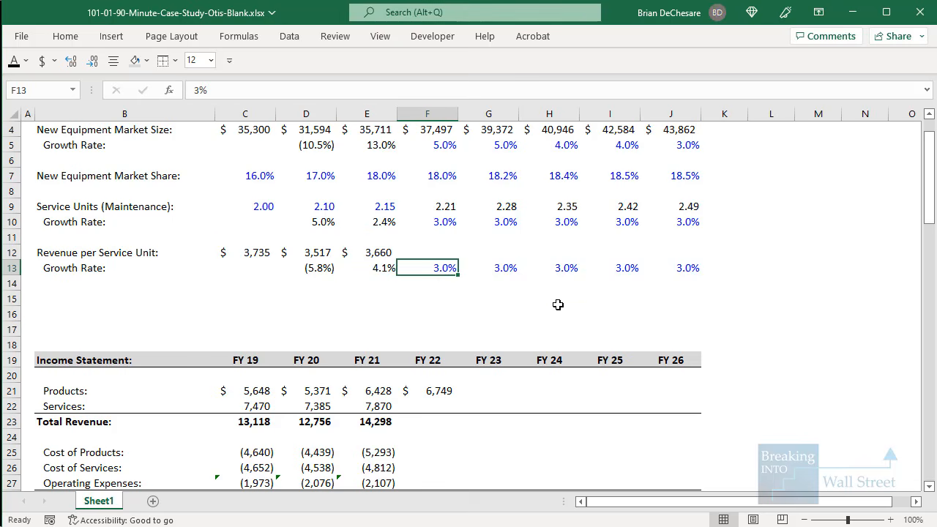
pyautogui.write('4')
pyautogui.press('Right')
pyautogui.write('3.5')
pyautogui.press('Right')
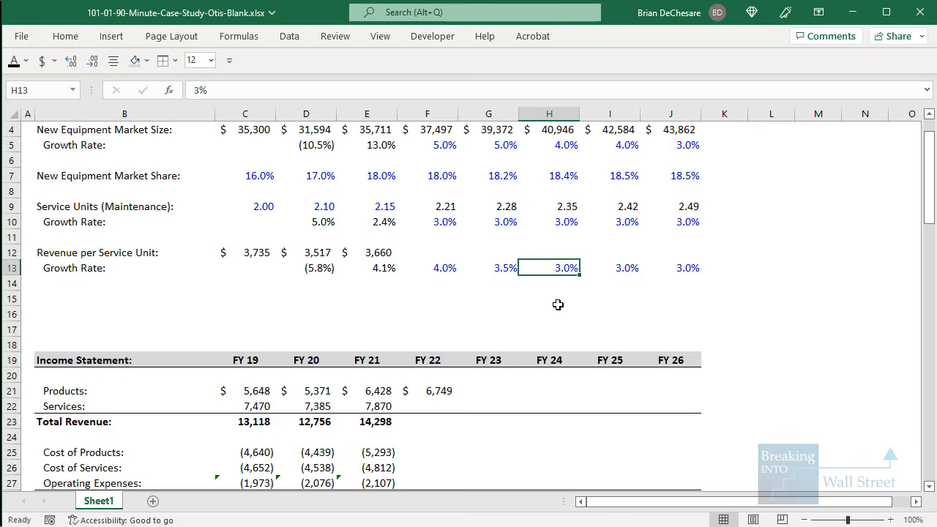
pyautogui.write('3.5')
pyautogui.press('Right')
pyautogui.write('3')
pyautogui.press('Right')
pyautogui.press('Left')
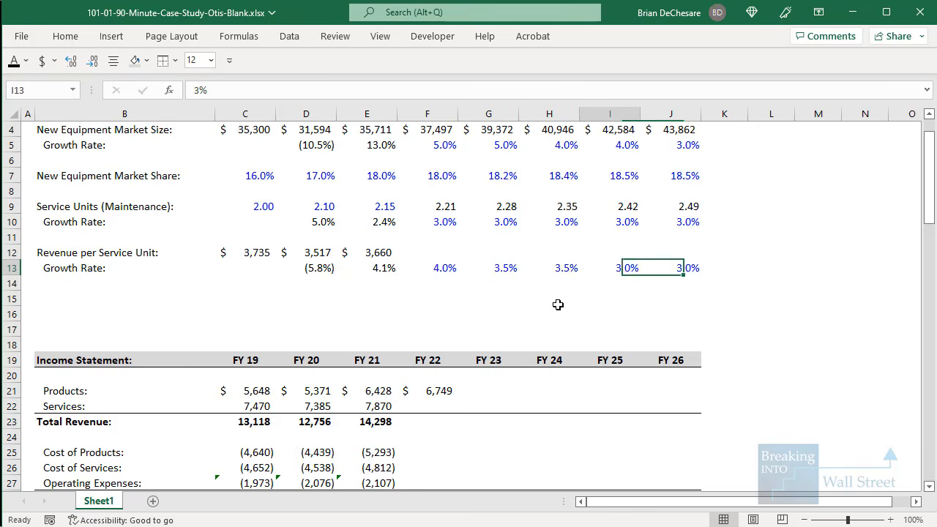
# Project the FY 22 Revenue per Service Unit in F12 with the formula =E12*(1+F13)
pyautogui.press('Left')
pyautogui.press('Left')
pyautogui.press('Left')
pyautogui.press('Up')
pyautogui.write('=')
pyautogui.press('Left')
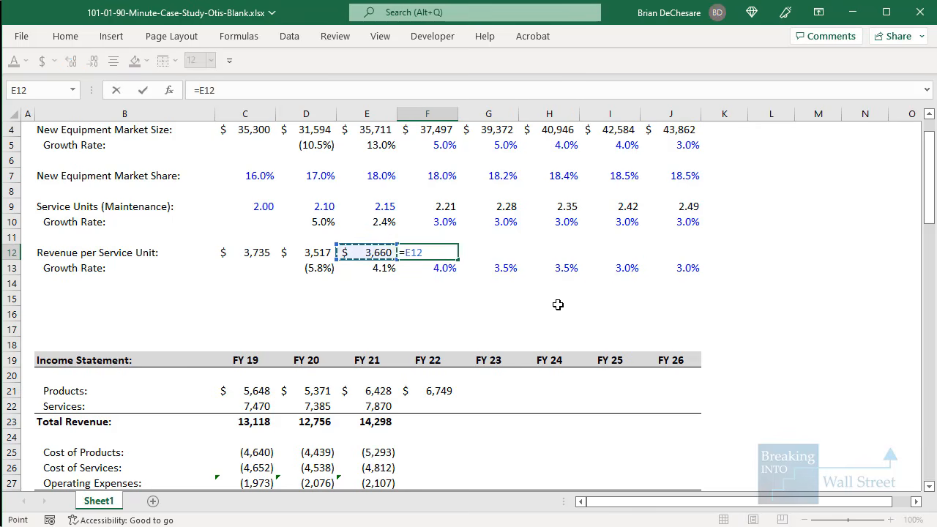
pyautogui.write('*(1+')
pyautogui.press('Down')
pyautogui.write(')')
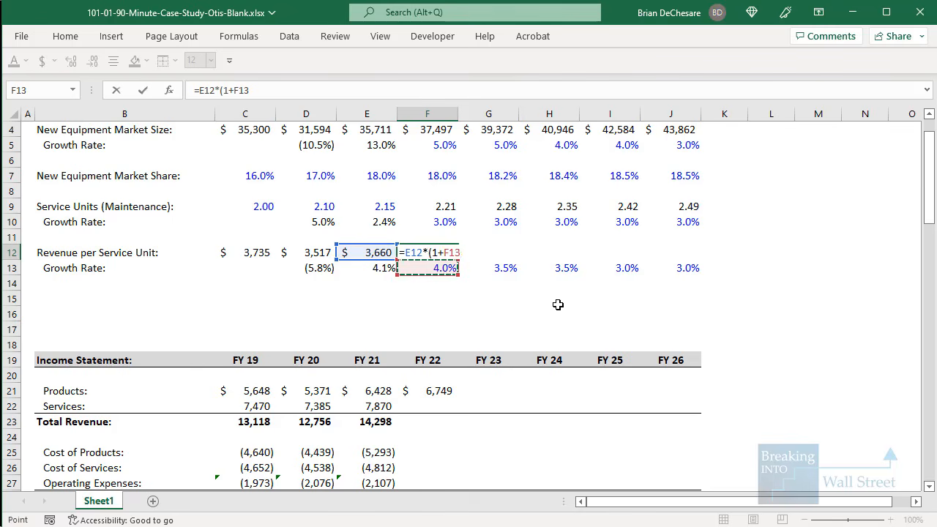
pyautogui.hotkey('ctrl', 'Return')
# Copy the dollar formatting of E12 onto F12 and fill the Revenue per Service Unit formula across through J12
pyautogui.press('Left')
pyautogui.hotkey('ctrl', 'c')
pyautogui.press('Right')
pyautogui.hotkey('ctrl', 'alt', 'v')
pyautogui.press('t')
pyautogui.press('Return')
pyautogui.hotkey('shift', 'Right')
pyautogui.hotkey('shift', 'Right')
pyautogui.hotkey('shift', 'Right')
pyautogui.hotkey('shift', 'Right')
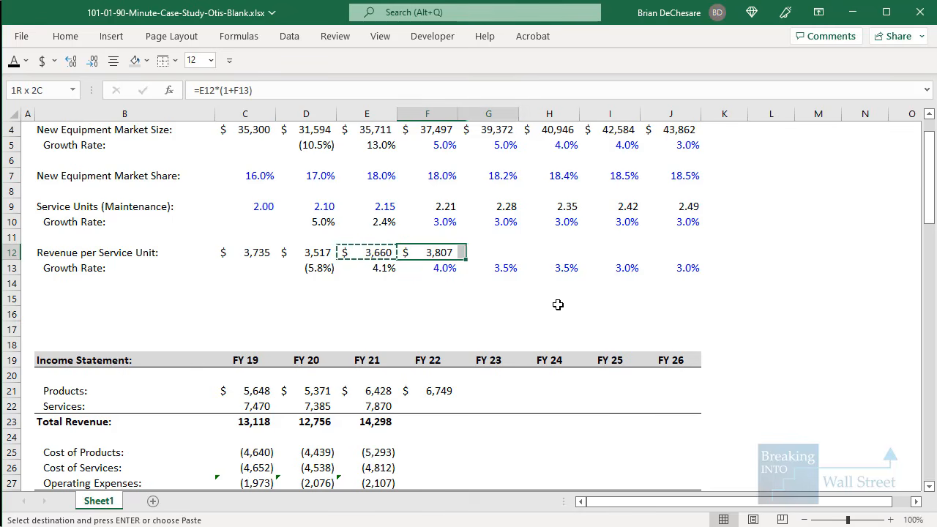
pyautogui.hotkey('ctrl', 'r')
pyautogui.press('Down')
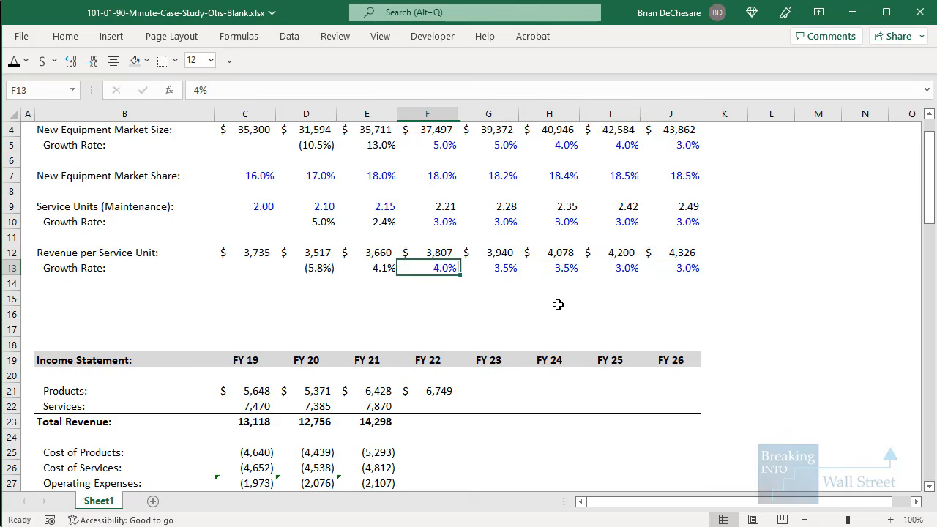
# Calculate FY 22 Services revenue in F22 as Service Units times Revenue per Service Unit, =F9*F12
pyautogui.click(439, 402)
pyautogui.write('=')
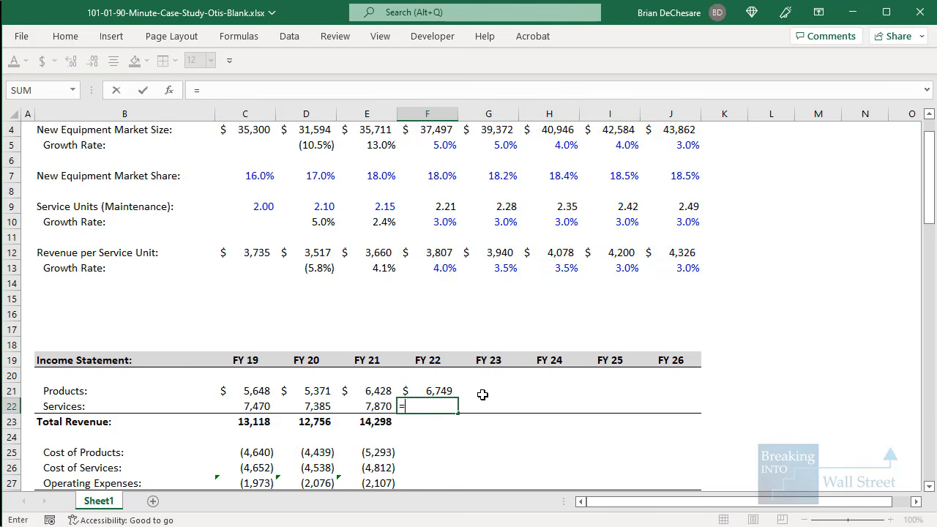
pyautogui.press('Up')
pyautogui.press('Up')
pyautogui.press('Up')
pyautogui.press('Up')
pyautogui.press('Up')
pyautogui.press('Up')
pyautogui.press('Up')
pyautogui.press('Up')
pyautogui.press('Up')
pyautogui.press('Up')
pyautogui.press('Up')
pyautogui.press('Up')
pyautogui.press('Up')
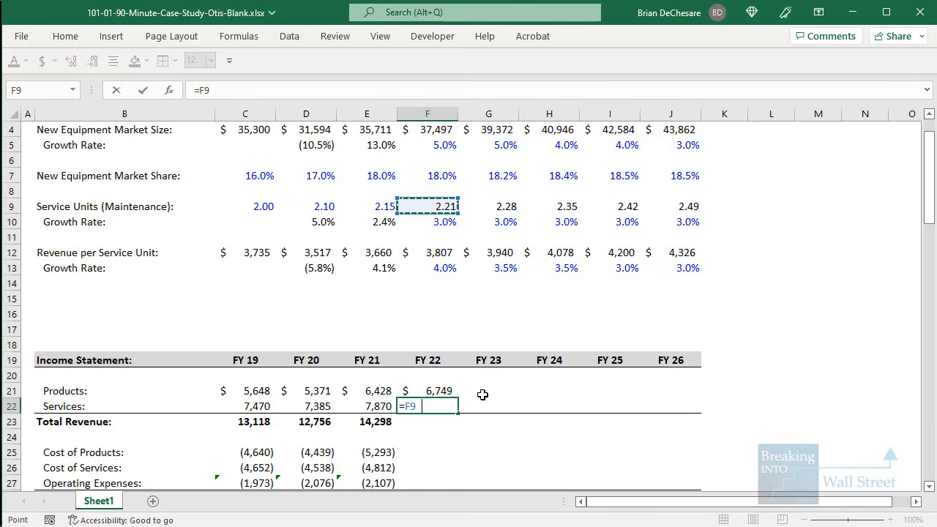
pyautogui.write('*')
pyautogui.press('Up')
pyautogui.press('Up')
pyautogui.press('Up')
pyautogui.press('Up')
pyautogui.press('Up')
pyautogui.press('Up')
pyautogui.press('Up')
pyautogui.press('Up')
pyautogui.press('Up')
pyautogui.press('Return')
pyautogui.scroll(-1, 505, 375)
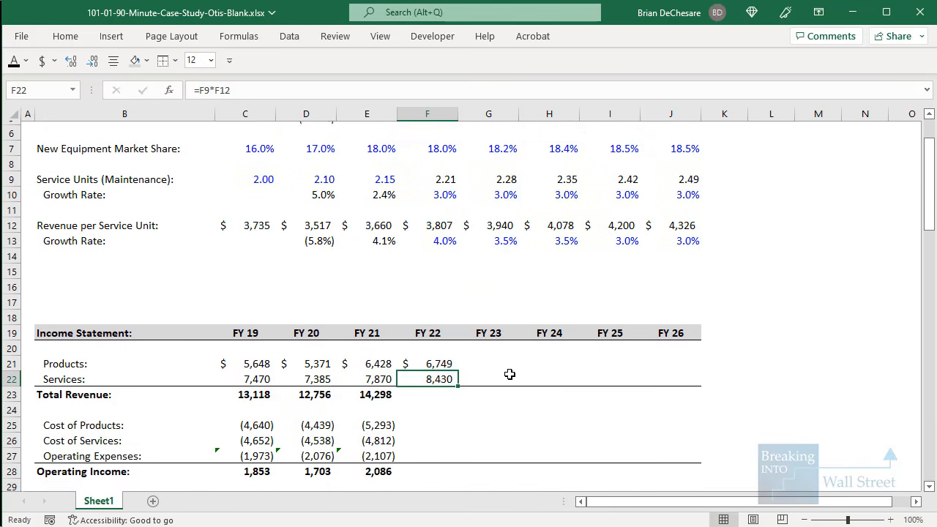
# Sum FY 22 Total Revenue in F23, then fill the Products, Services and Total Revenue formulas across through FY 26
pyautogui.hotkey('alt', '=')
pyautogui.press('Return')
pyautogui.press('Up')
pyautogui.press('Up')
pyautogui.press('Up')
pyautogui.hotkey('shift', 'Down')
pyautogui.hotkey('shift', 'Down')
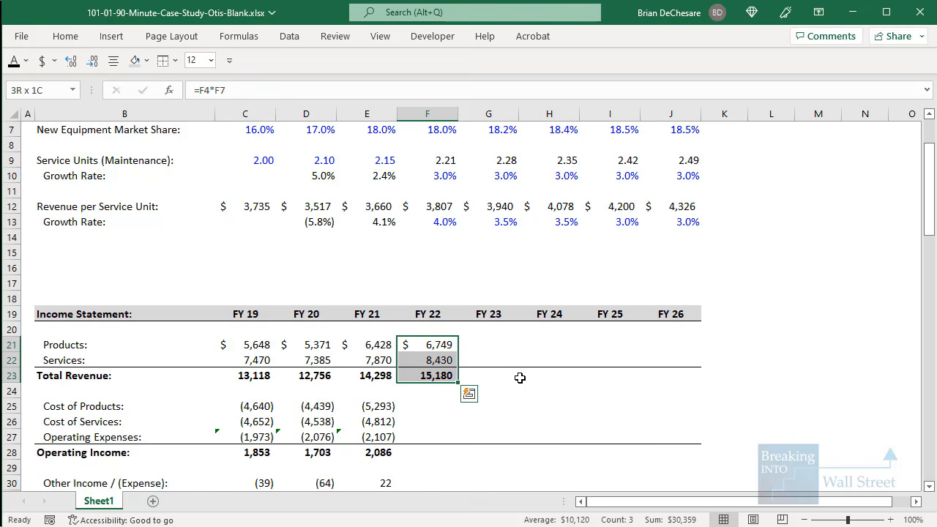
pyautogui.scroll(-3, 516, 370)
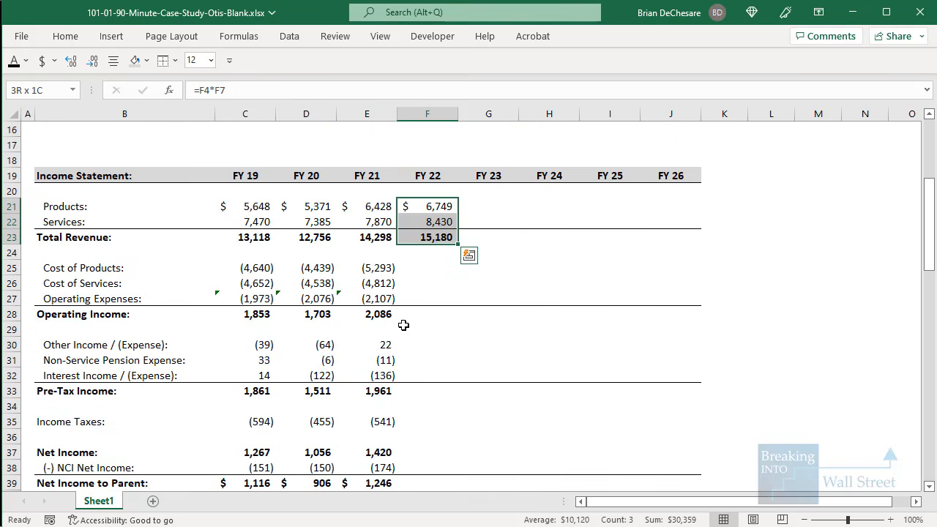
pyautogui.hotkey('shift', 'Right')
pyautogui.hotkey('shift', 'Right')
pyautogui.hotkey('shift', 'Right')
pyautogui.hotkey('shift', 'Right')
pyautogui.hotkey('shift', 'Right')
pyautogui.hotkey('shift', 'Left')
pyautogui.hotkey('ctrl', 'r')
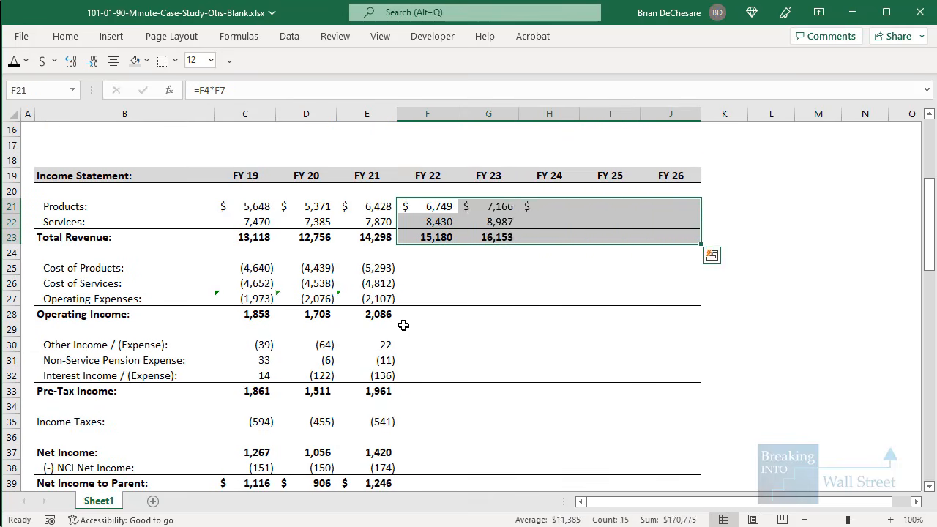
pyautogui.click(430, 332)
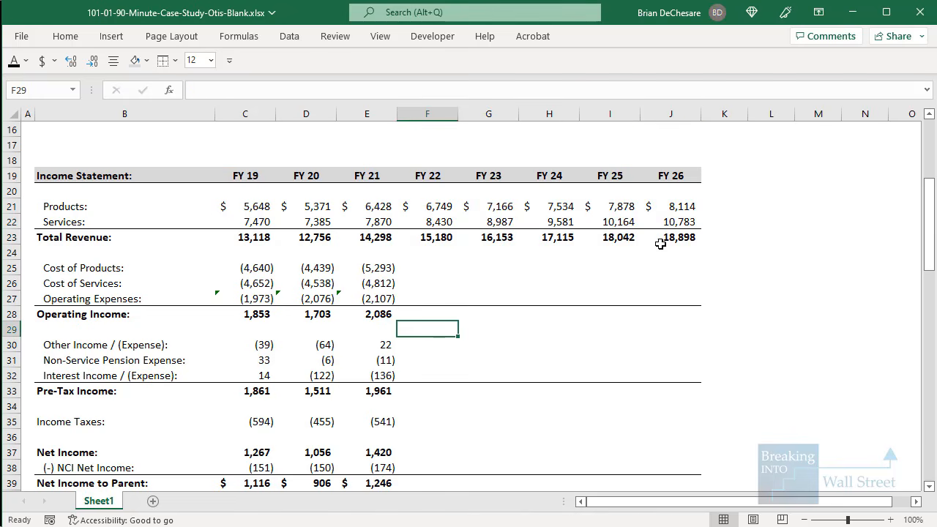
pyautogui.moveTo(596, 212); pyautogui.dragTo(730, 243)
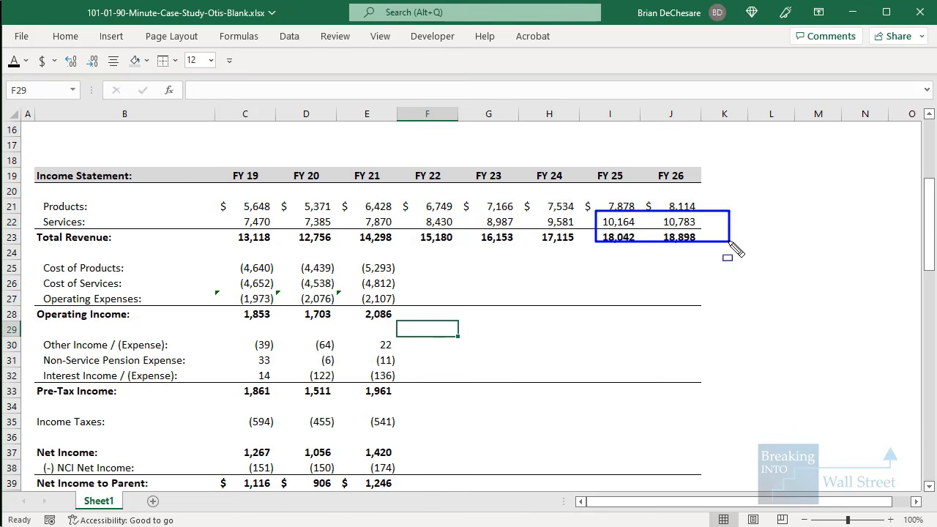
pyautogui.moveTo(645, 161); pyautogui.dragTo(709, 187)
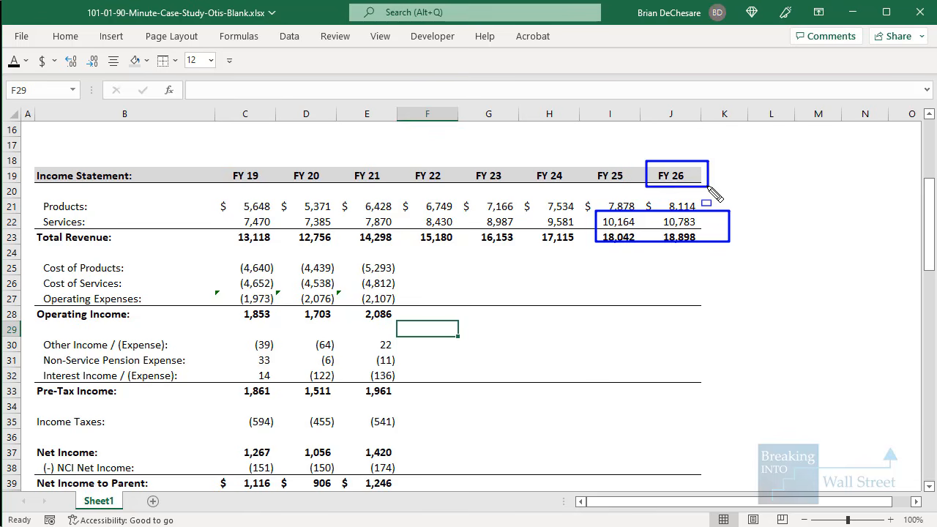
# Calculate the FY 22 Total Revenue growth rate in F24 with =F23/E23-1, formatted as a percentage
pyautogui.click(429, 253)
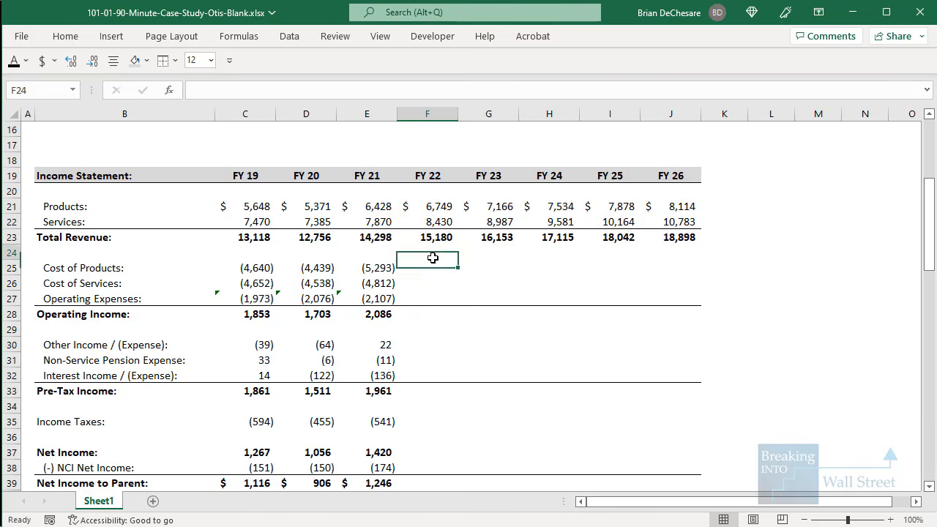
pyautogui.write('=')
pyautogui.press('Up')
pyautogui.write('/')
pyautogui.press('Left')
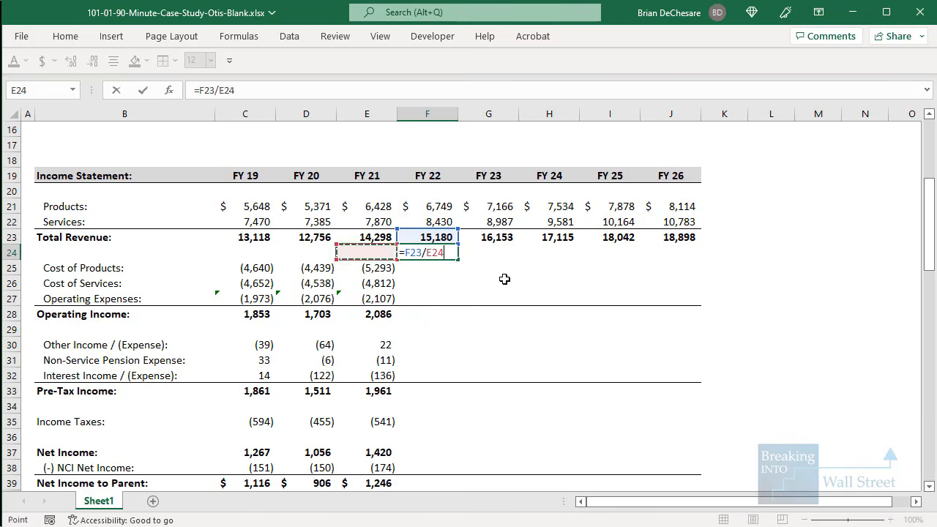
pyautogui.press('Up')
pyautogui.write('-1')
pyautogui.hotkey('ctrl', 'Return')
pyautogui.hotkey('ctrl', 'shift', '5')
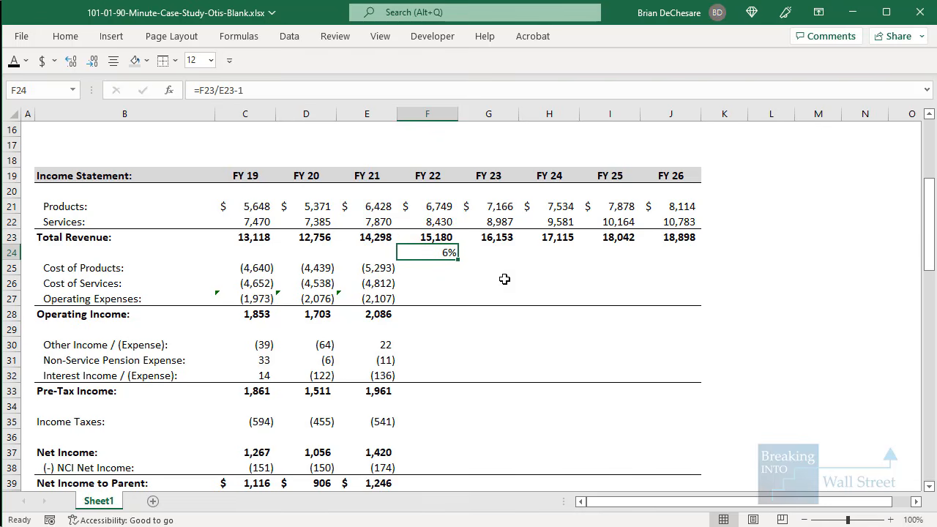
# Fill the Total Revenue growth formula from F24 across through FY 26 in J24
pyautogui.hotkey('shift', 'Right')
pyautogui.hotkey('shift', 'Right')
pyautogui.hotkey('shift', 'Right')
pyautogui.hotkey('shift', 'Right')
pyautogui.hotkey('ctrl', 'r')
pyautogui.click(523, 324)
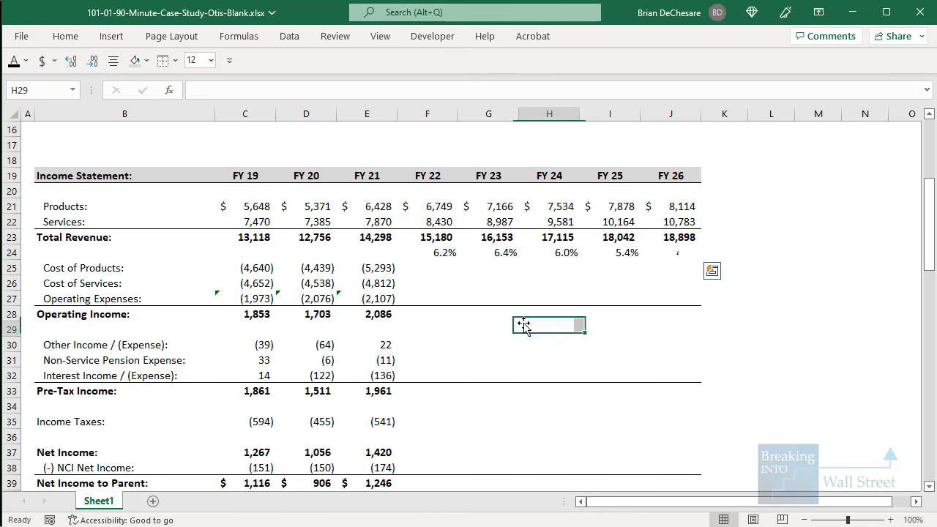
pyautogui.moveTo(406, 244); pyautogui.dragTo(722, 260)
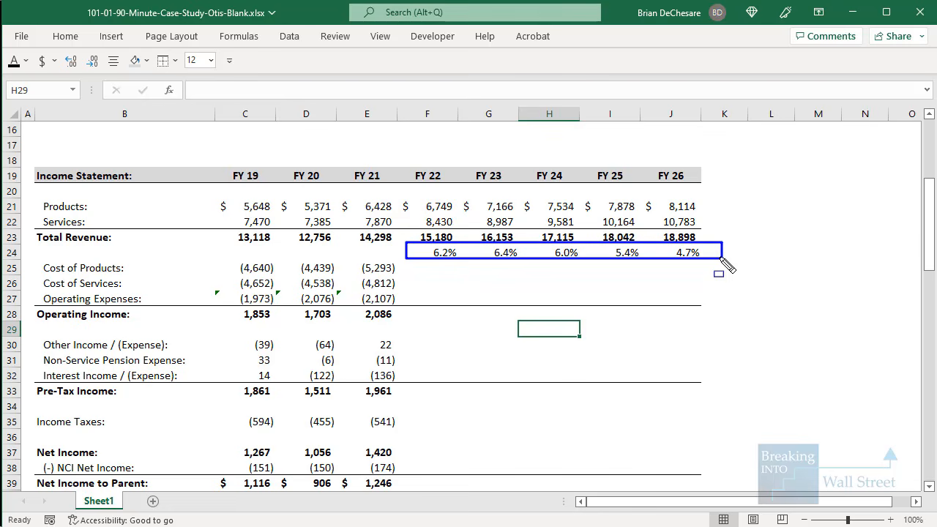
# Delete the temporary Total Revenue growth rates in F24:J24
pyautogui.click(454, 252)
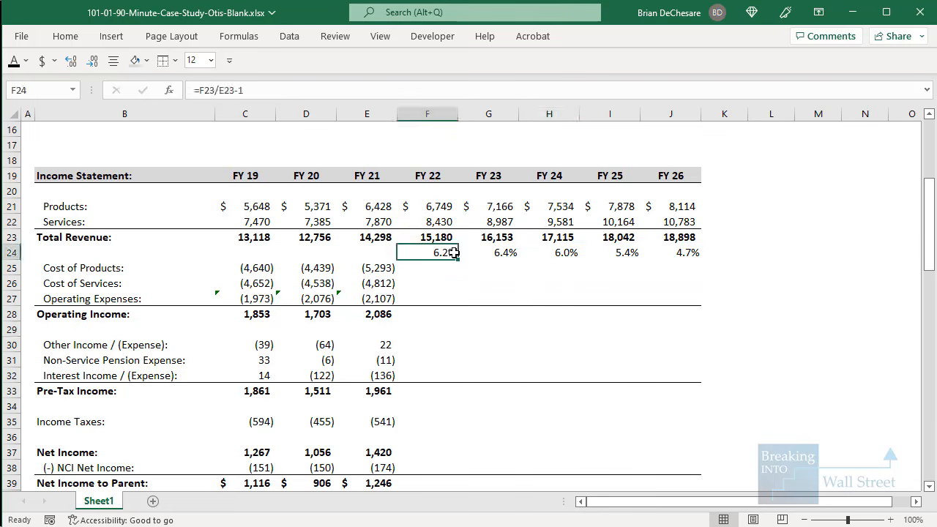
pyautogui.hotkey('ctrl', 'shift', 'Right')
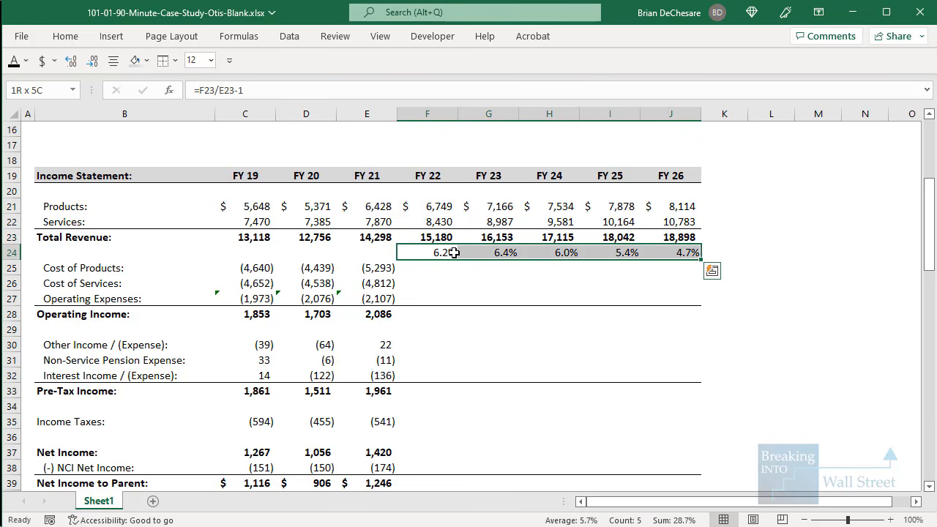
pyautogui.press('Delete')
# Insert seven blank rows at row 15, between the Revenue per Service Unit drivers and the Income Statement
pyautogui.moveTo(157, 176); pyautogui.dragTo(166, 198)
pyautogui.scroll(3, 165, 202)
pyautogui.click(201, 252)
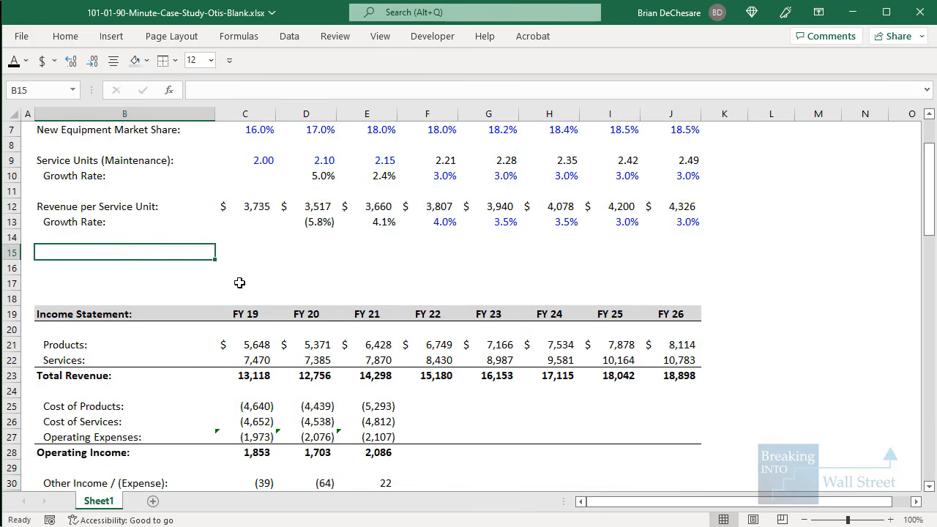
pyautogui.hotkey('shift', 'space')
pyautogui.hotkey('alt', 'i')
pyautogui.press('r')
pyautogui.press('F4')
pyautogui.press('F4')
pyautogui.press('F4')
pyautogui.press('F4')
pyautogui.press('F4')
pyautogui.press('F4')
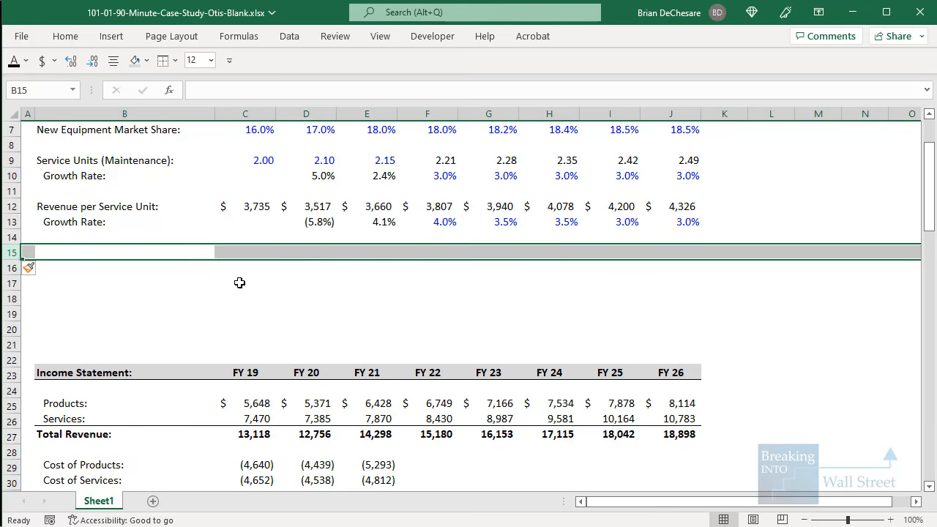
pyautogui.press('Down')
pyautogui.press('Up')
# Examine the historical cost, tax and non-service pension expense lines of the Income Statement that need drivers
pyautogui.scroll(-4, 240, 282)
pyautogui.moveTo(91, 334); pyautogui.dragTo(388, 401)
pyautogui.click(105, 361)
pyautogui.scroll(-1, 105, 361)
pyautogui.moveTo(381, 437); pyautogui.dragTo(117, 425)
pyautogui.scroll(-1, 118, 432)
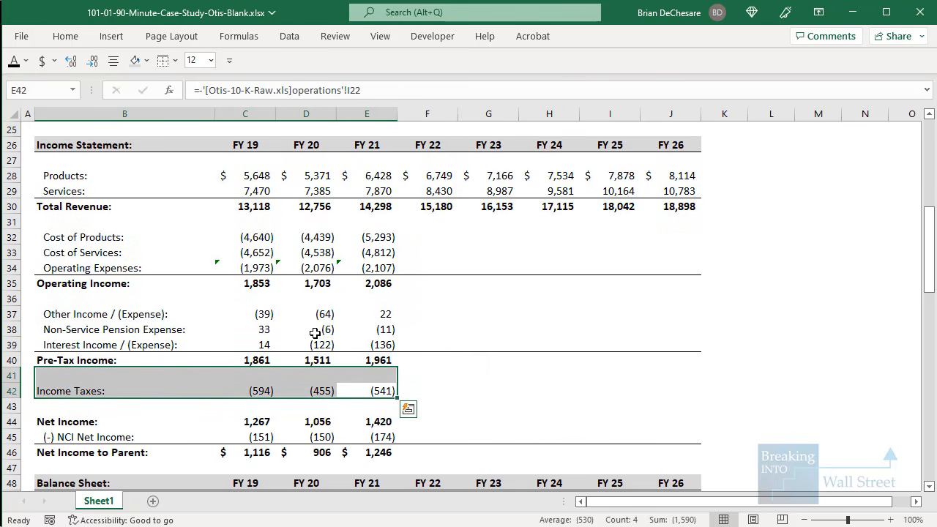
pyautogui.click(362, 316)
pyautogui.scroll(-1, 221, 302)
pyautogui.moveTo(205, 287); pyautogui.dragTo(390, 282)
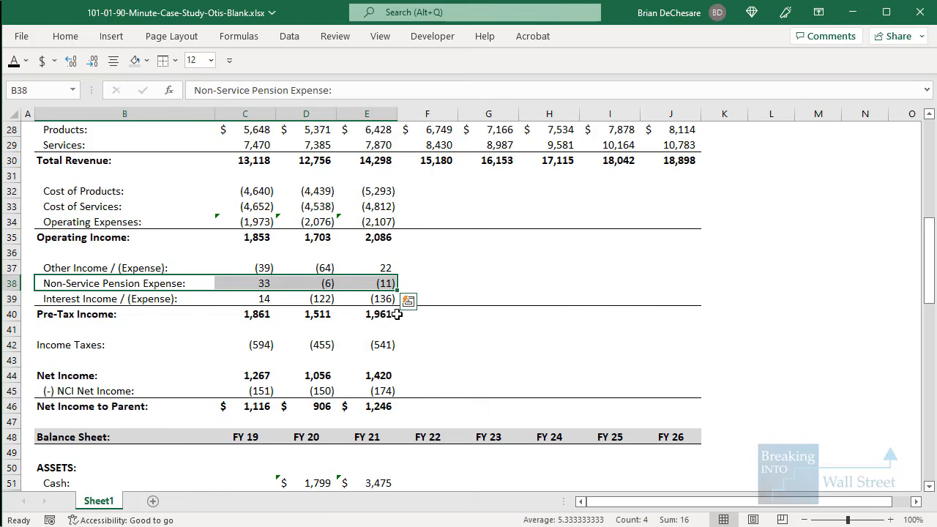
# Add the driver labels "Product - COGS % Revenue:" in B15 and "Service - COGS % Revenue:" in B16
pyautogui.scroll(6, 396, 314)
pyautogui.click(90, 204)
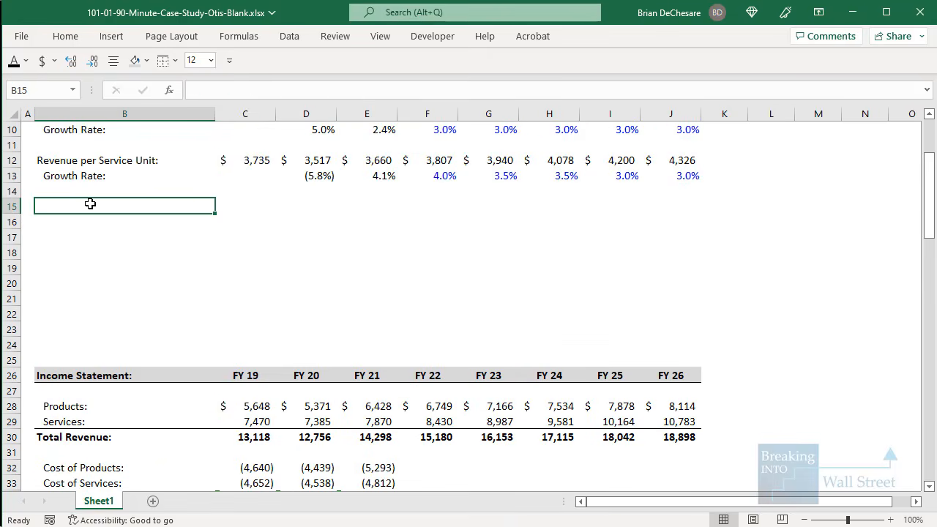
pyautogui.write('Product - COGS %')
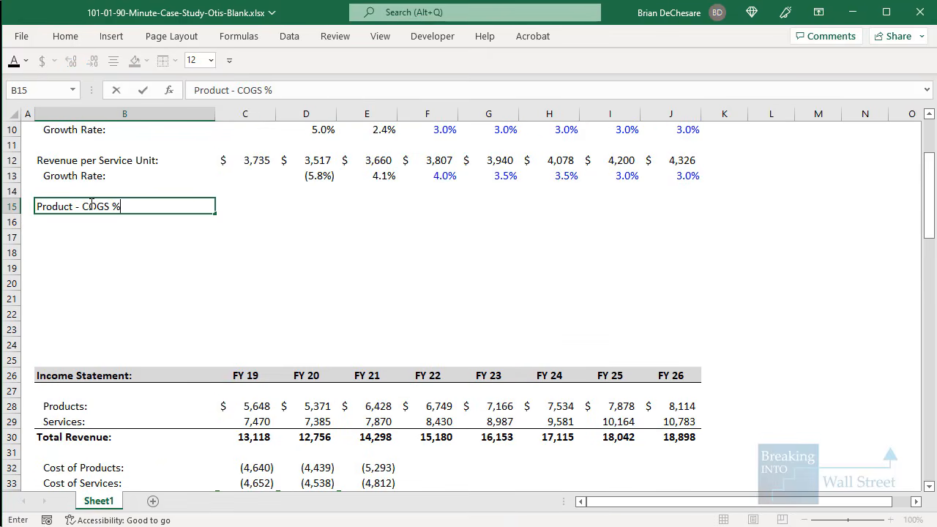
pyautogui.write(' REvenue:')
pyautogui.press('Return')
pyautogui.write('Servi')
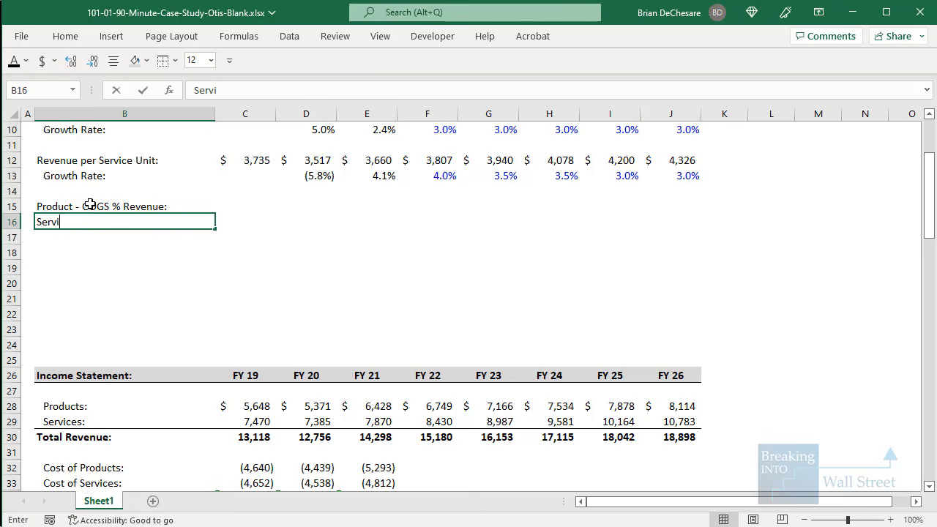
pyautogui.write('ce - COGS % Revene')
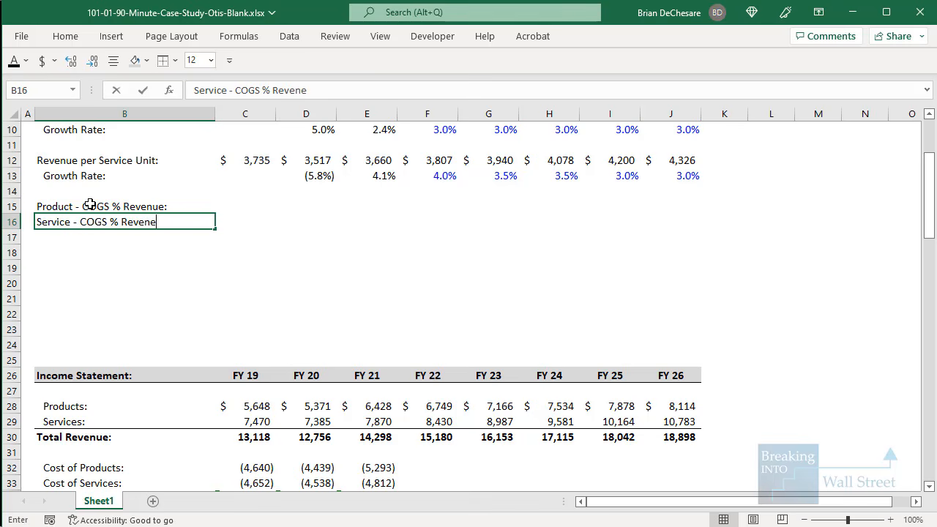
pyautogui.press('BackSpace')
pyautogui.press('BackSpace')
pyautogui.write(':')
pyautogui.press('Return')
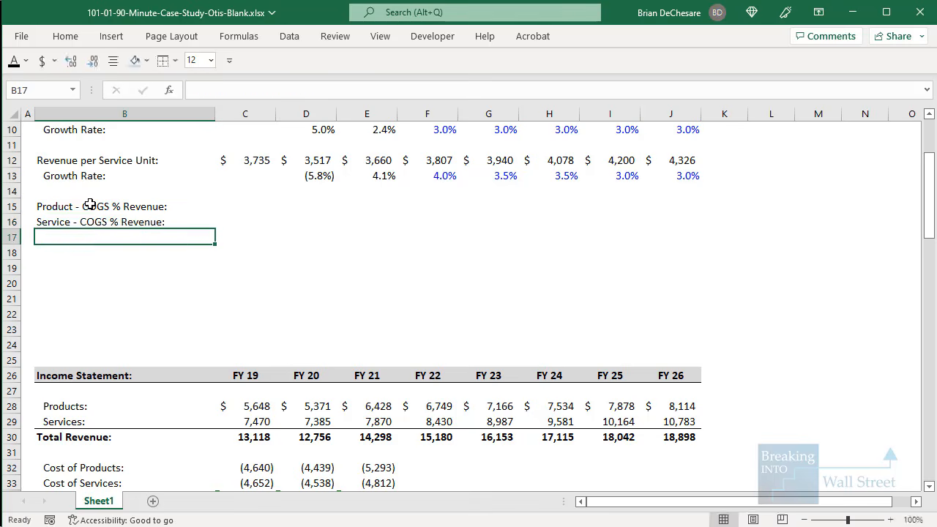
# Add the driver labels "OpEx % Revenue:" in B17, "Tax Rate:" in B19 and "NCI Net Income % Total:" in B20
pyautogui.write('OpEx %')
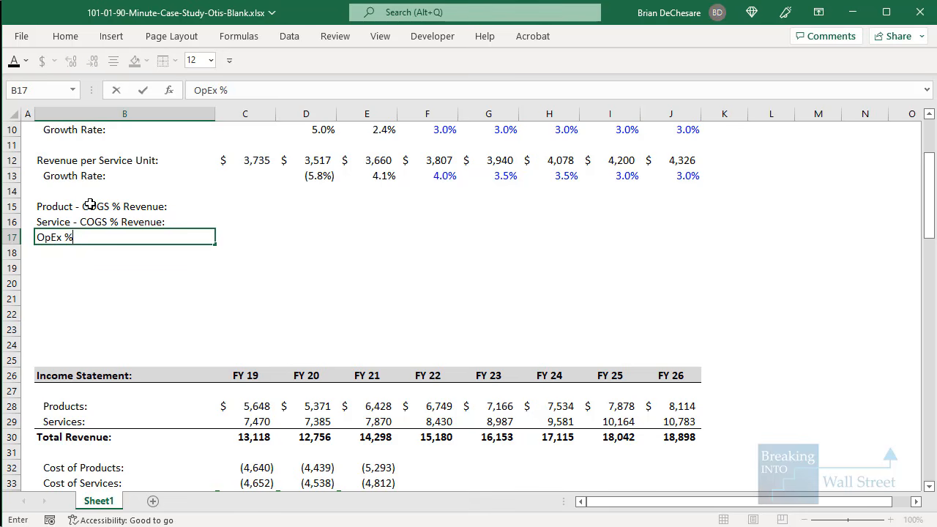
pyautogui.write(' Revenue:')
pyautogui.press('Return')
pyautogui.press('Return')
pyautogui.write('Tax ')
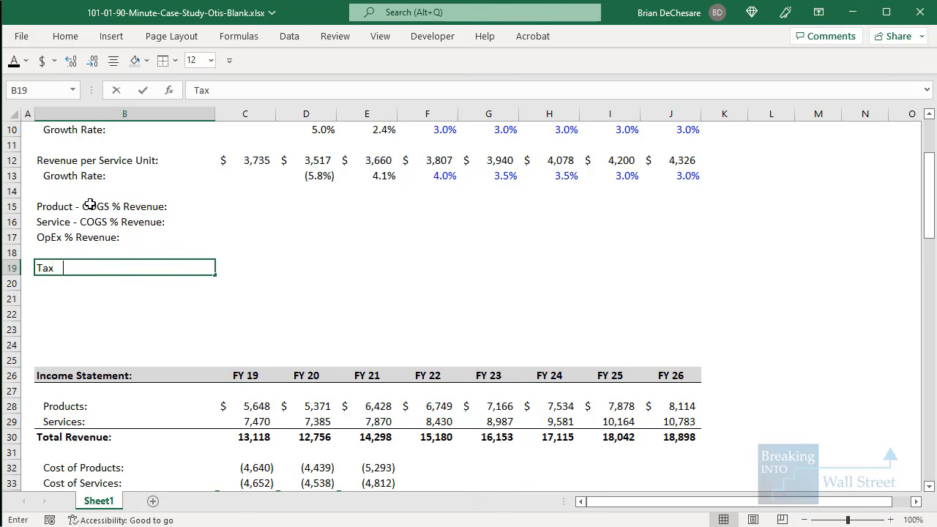
pyautogui.write('Rate:')
pyautogui.press('Return')
pyautogui.write('NCI')
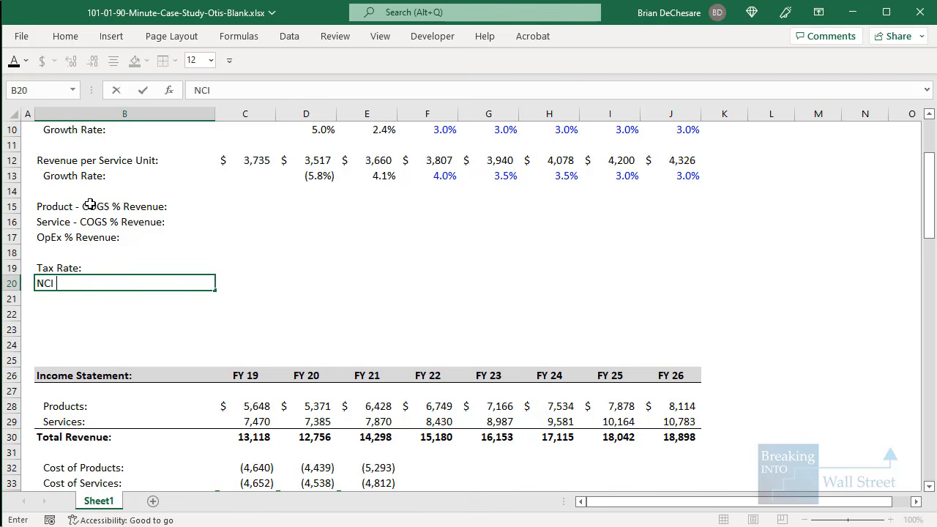
pyautogui.write(' Net Income ')
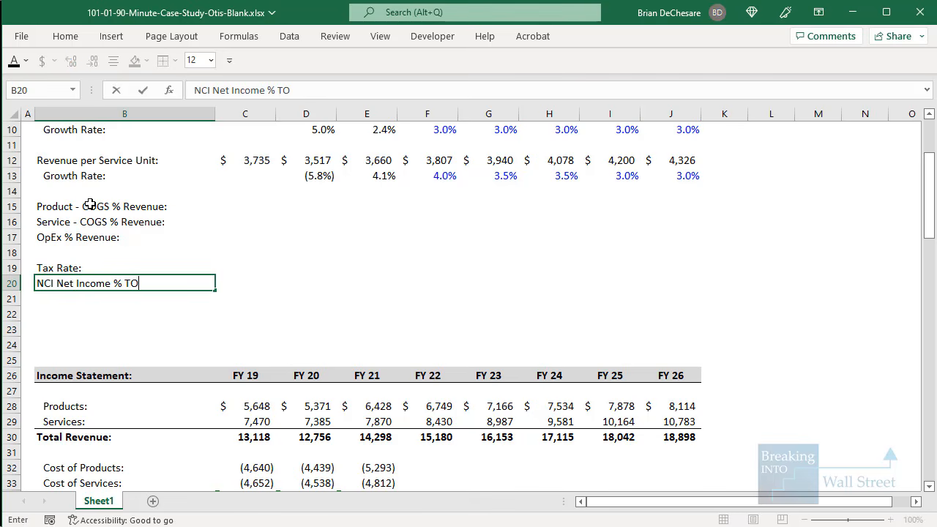
pyautogui.write('% Total:')
# Check the historical Net Income row for FY 19 to FY 21 in the Income Statement
pyautogui.scroll(-6, 110, 216)
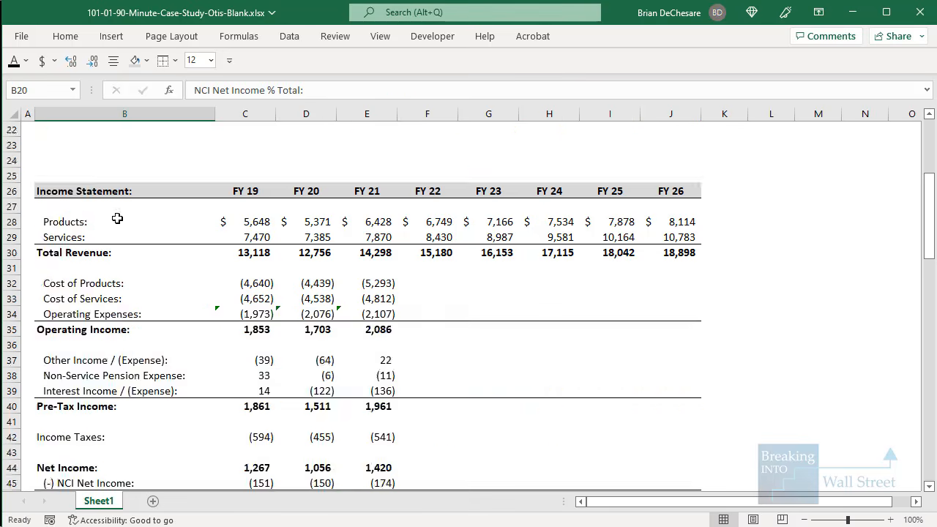
pyautogui.click(76, 375)
pyautogui.moveTo(76, 376); pyautogui.dragTo(359, 375)
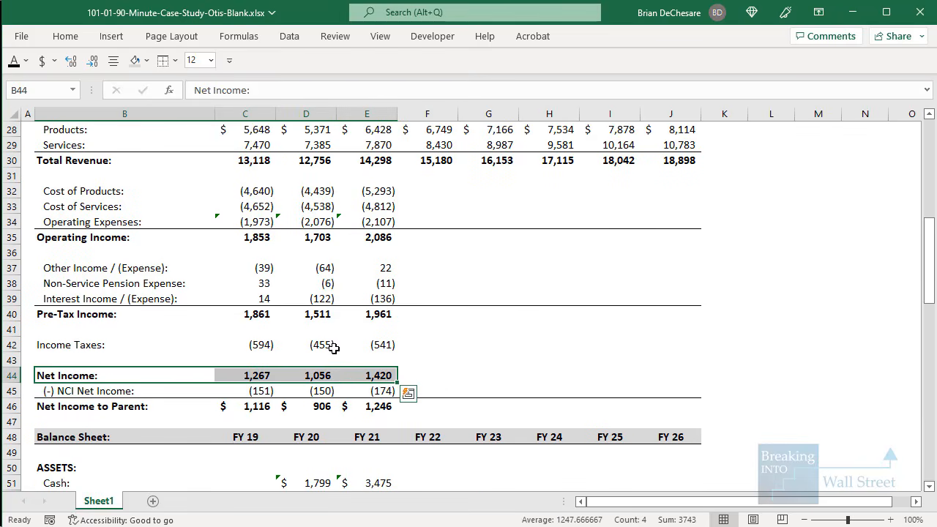
# Compare the historical NCI Net Income row with the Net Income row for FY 19 to FY 21
pyautogui.scroll(1, 352, 437)
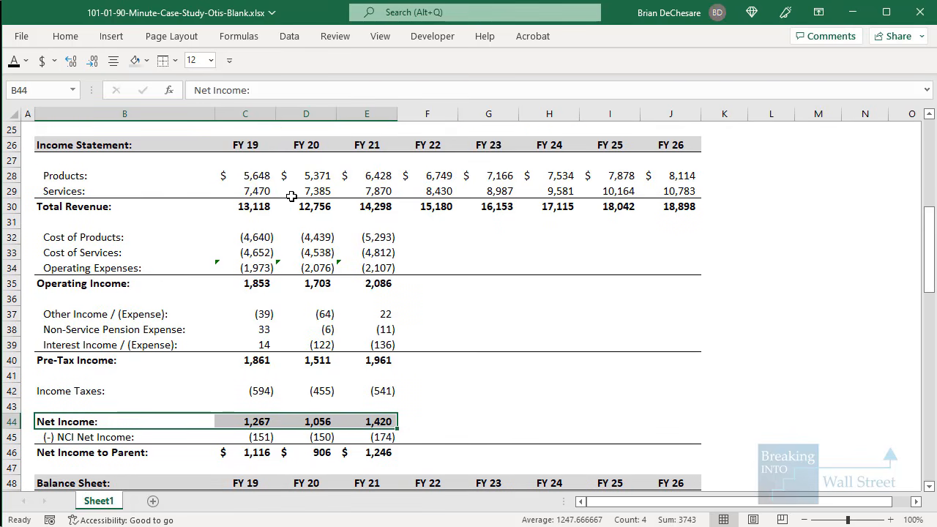
pyautogui.moveTo(245, 145); pyautogui.dragTo(378, 449)
pyautogui.click(367, 422)
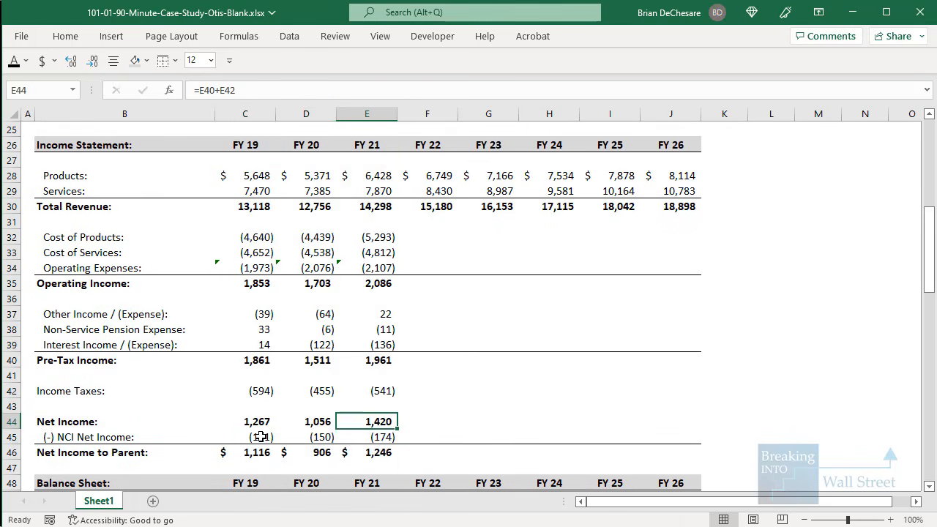
pyautogui.moveTo(246, 437); pyautogui.dragTo(374, 432)
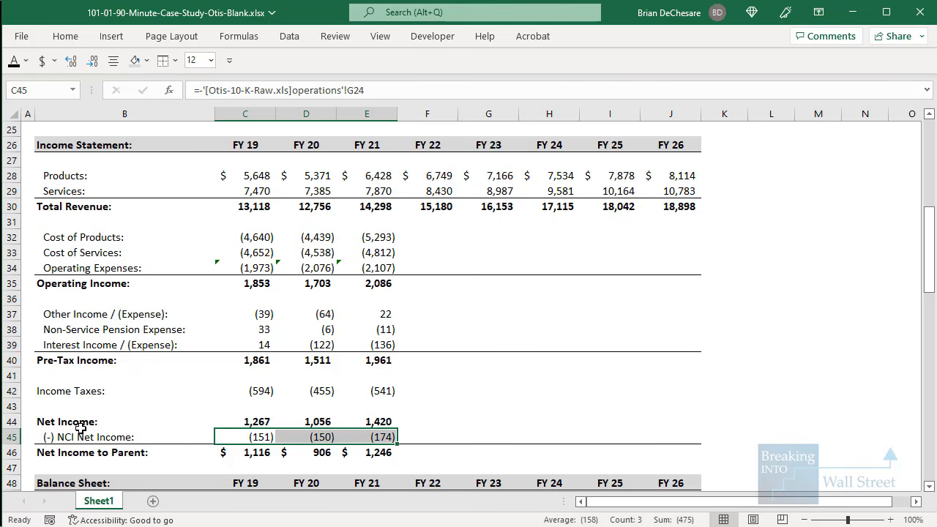
pyautogui.moveTo(73, 422); pyautogui.dragTo(362, 421)
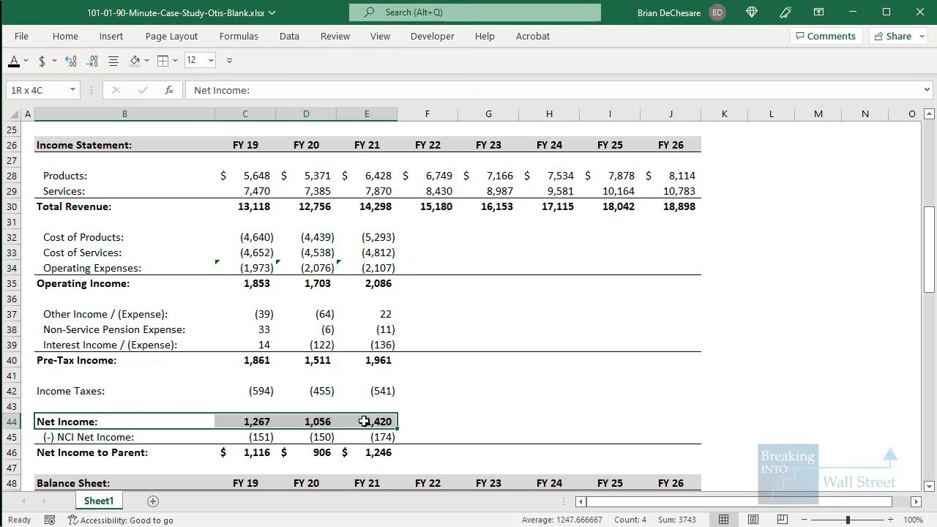
pyautogui.moveTo(364, 421); pyautogui.dragTo(364, 422)
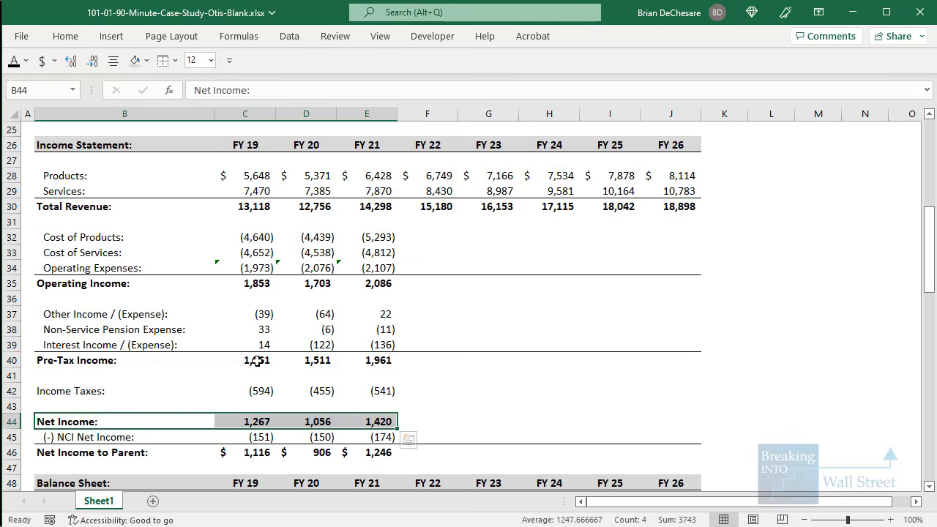
# Calculate the FY 19 Product COGS % Revenue in C15 as negative Cost of Products divided by Products revenue, =-C32/C28
pyautogui.scroll(4, 256, 361)
pyautogui.click(245, 160)
pyautogui.write('=-')
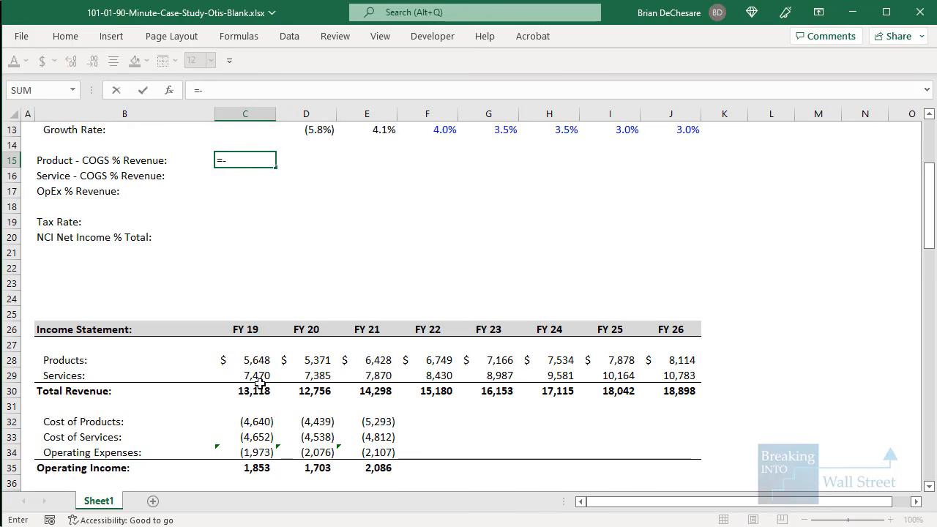
pyautogui.click(248, 421)
pyautogui.write('/')
pyautogui.press('Down')
pyautogui.press('Down')
pyautogui.press('Down')
pyautogui.press('Down')
pyautogui.press('Down')
pyautogui.press('Down')
pyautogui.press('Down')
pyautogui.press('Down')
pyautogui.press('Down')
pyautogui.press('Down')
pyautogui.press('Down')
pyautogui.press('Down')
pyautogui.press('Down')
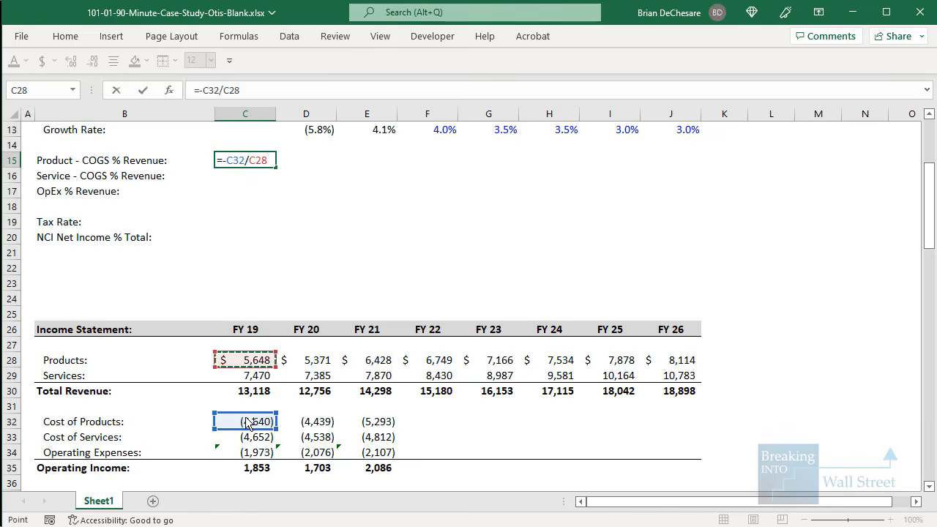
pyautogui.press('Return')
# Calculate the FY 19 Service COGS % Revenue in C16 as negative Cost of Services divided by Services revenue, =-C33/C29
pyautogui.write('=')
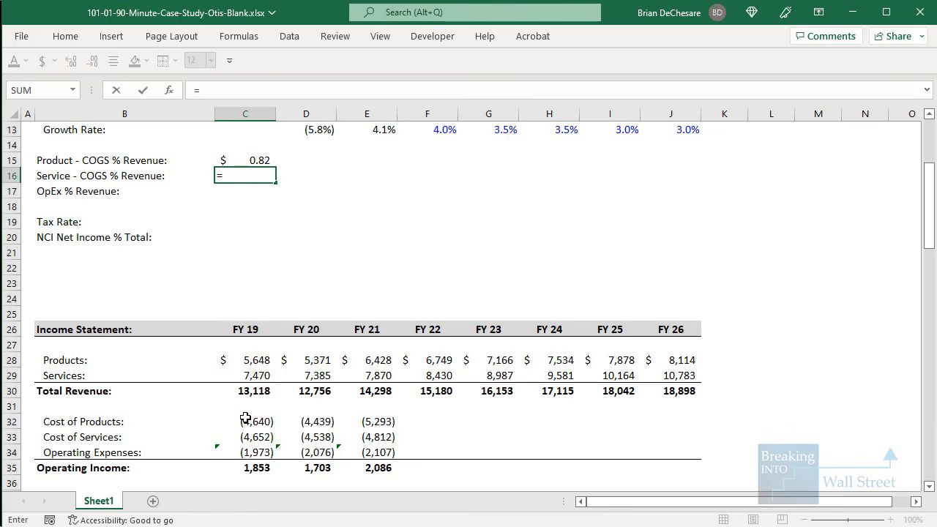
pyautogui.write('-')
pyautogui.click(244, 439)
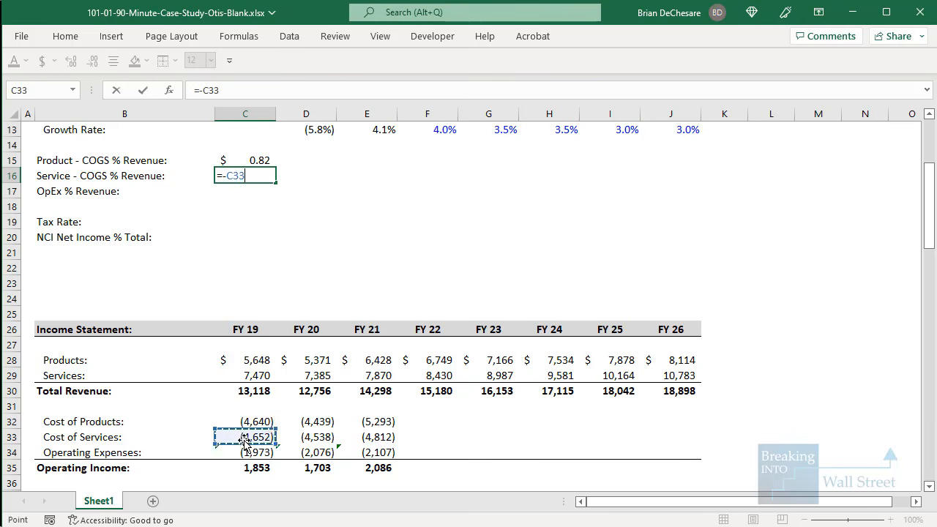
pyautogui.write('/')
pyautogui.click(256, 376)
pyautogui.press('Return')
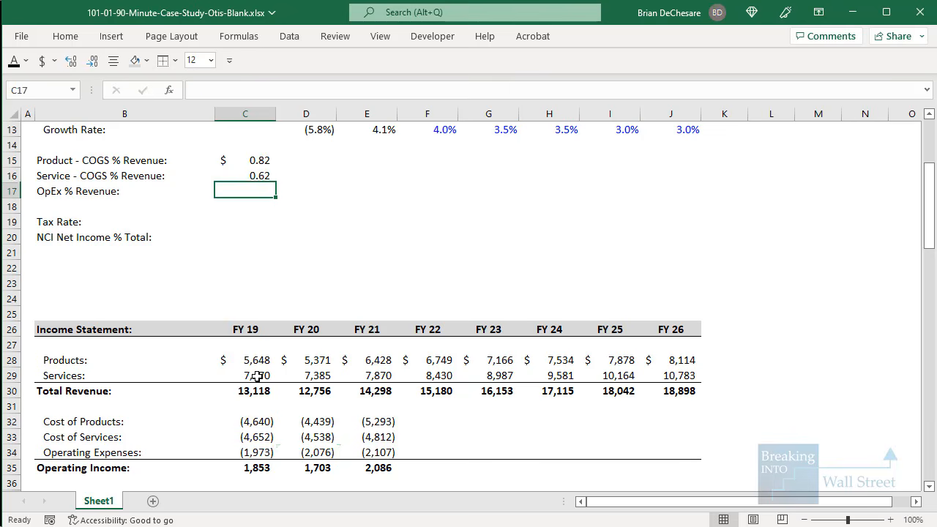
# Calculate the FY 19 OpEx % Revenue in C17 with =-C34/C30 and check the two COGS formulas above it
pyautogui.write('=-')
pyautogui.click(251, 448)
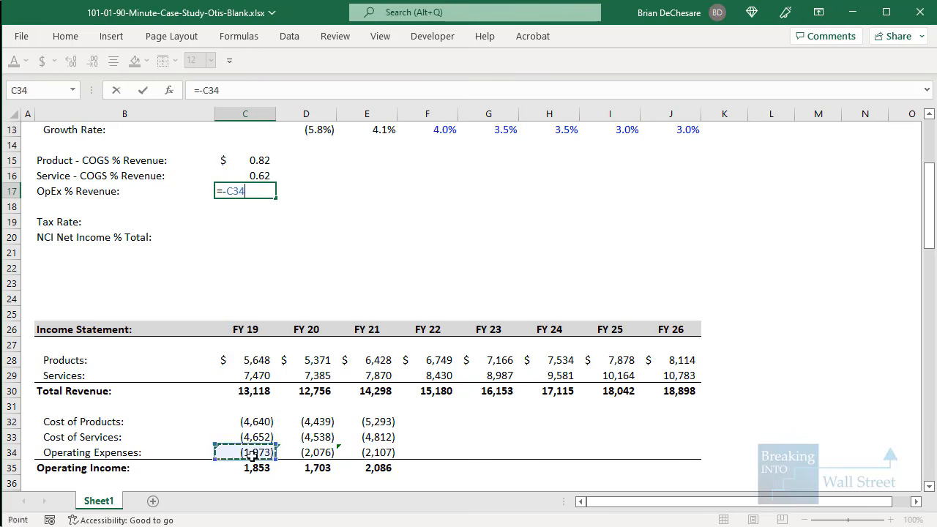
pyautogui.write('/')
pyautogui.click(246, 393)
pyautogui.hotkey('ctrl', 'Return')
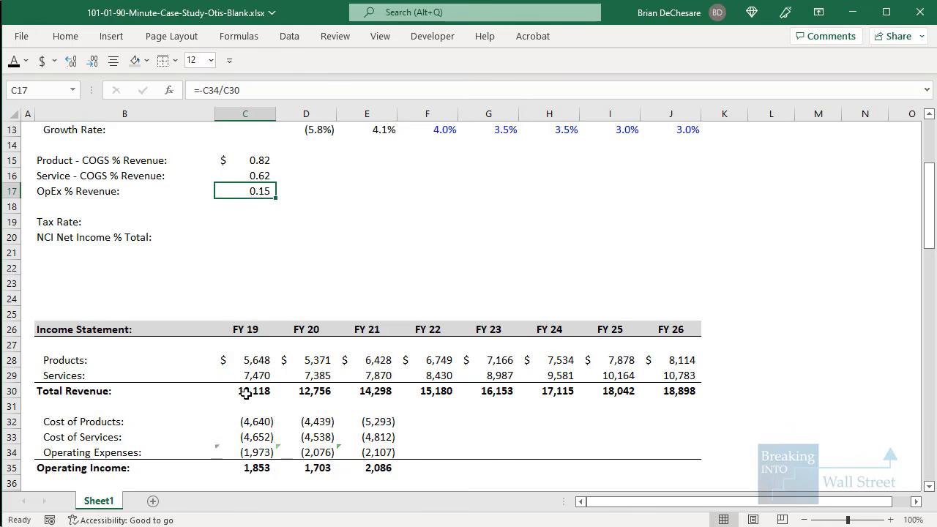
pyautogui.press('Up')
pyautogui.press('F2')
pyautogui.press('Escape')
pyautogui.press('Up')
pyautogui.press('F2')
pyautogui.press('Escape')
# Copy only the percentage format of growth-rate cell D13 onto the historical driver cells C15:E17
pyautogui.scroll(3, 264, 385)
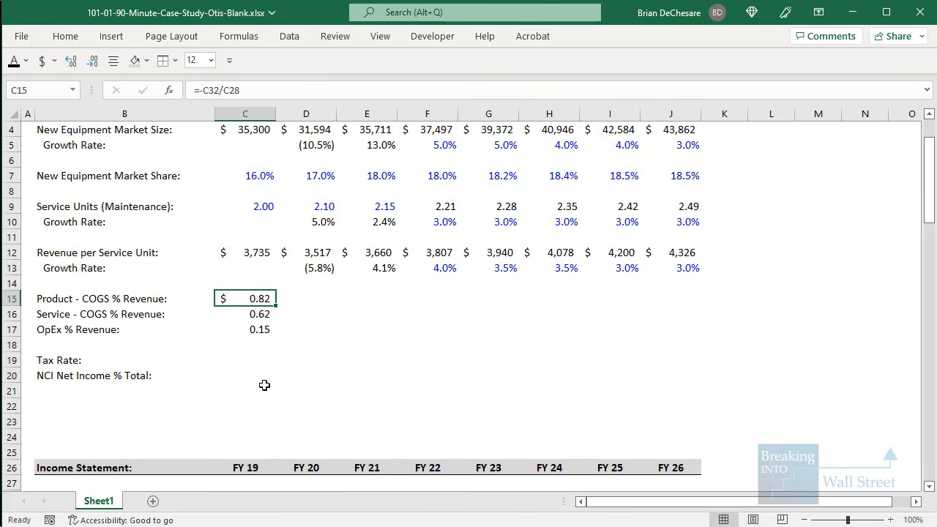
pyautogui.click(310, 270)
pyautogui.hotkey('ctrl', 'c')
pyautogui.moveTo(245, 299); pyautogui.dragTo(359, 324)
pyautogui.hotkey('ctrl', 'alt', 'v')
pyautogui.press('t')
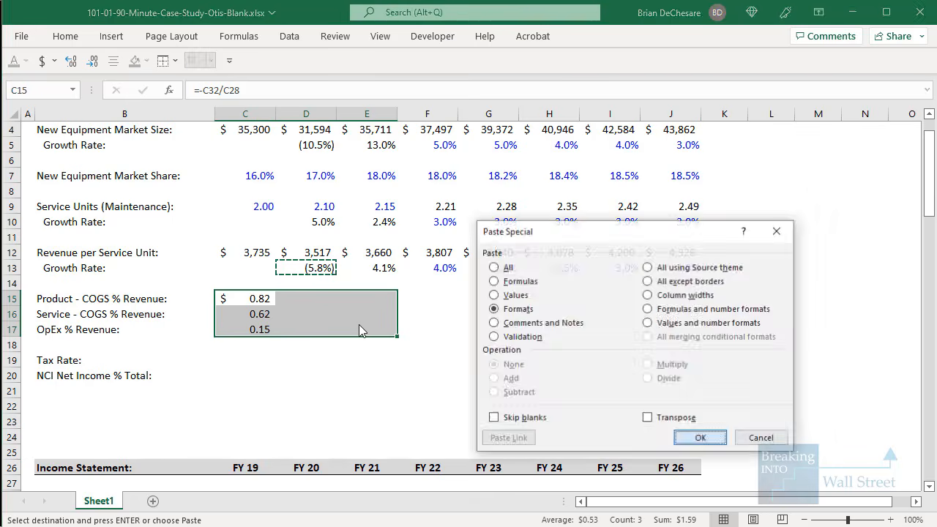
pyautogui.press('Return')
# Fill the FY 19 COGS and OpEx percentage formulas across FY 20 and FY 21, then review the historical percentages
pyautogui.click(446, 268)
pyautogui.moveTo(268, 299); pyautogui.dragTo(378, 333)
pyautogui.hotkey('ctrl', 'r')
pyautogui.click(353, 314)
pyautogui.click(301, 331)
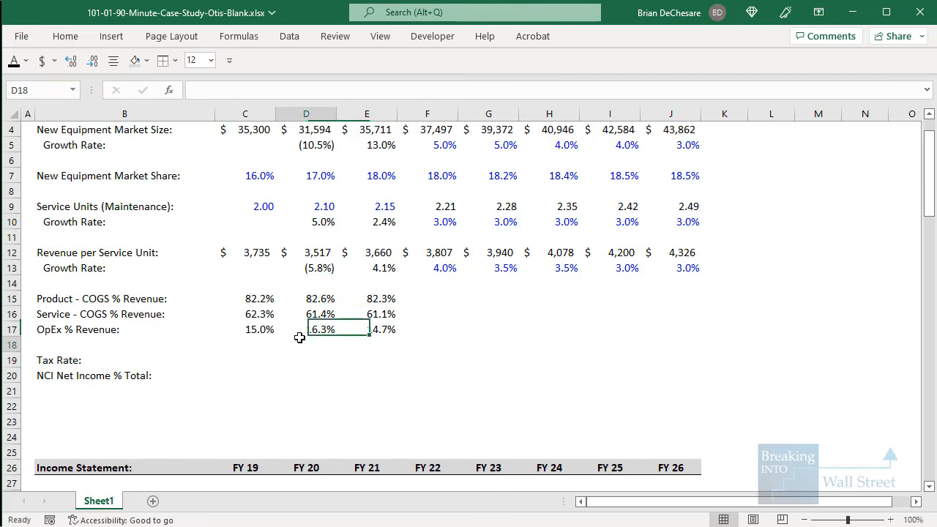
pyautogui.moveTo(247, 300); pyautogui.dragTo(370, 326)
pyautogui.scroll(-1, 317, 358)
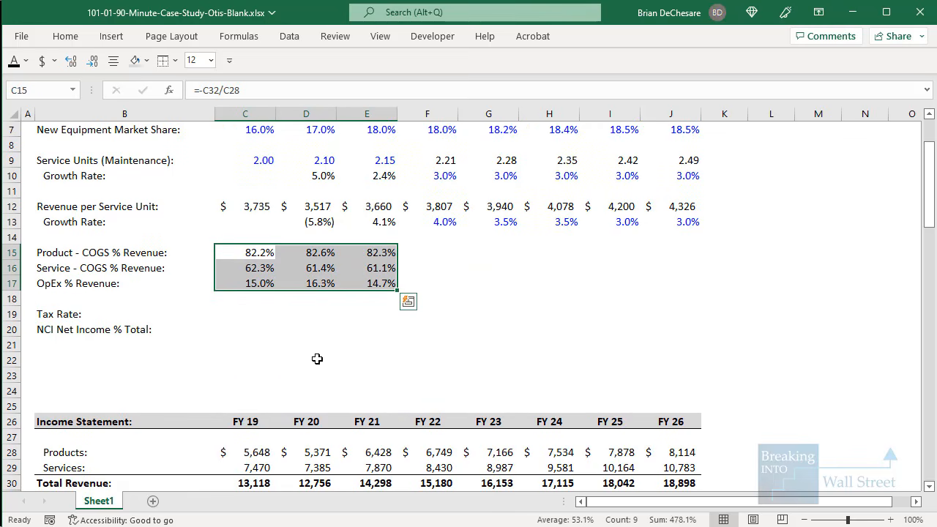
# Set the FY 22 Product COGS % Revenue in F15 to the three-year historical average, =AVERAGE(C15:E15)
pyautogui.click(423, 255)
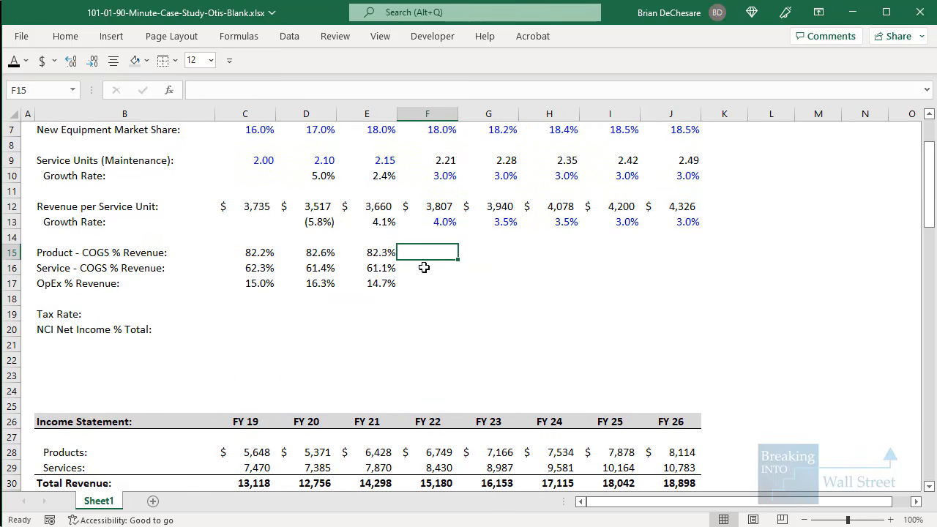
pyautogui.write('=AV')
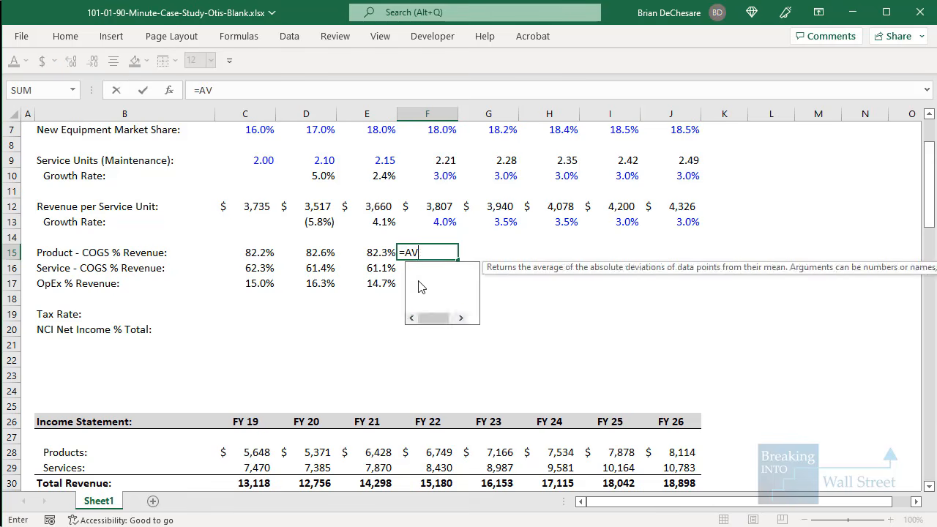
pyautogui.press('Tab')
pyautogui.press('Left')
pyautogui.press('Left')
pyautogui.press('Left')
pyautogui.hotkey('shift', 'Right')
pyautogui.hotkey('shift', 'Right')
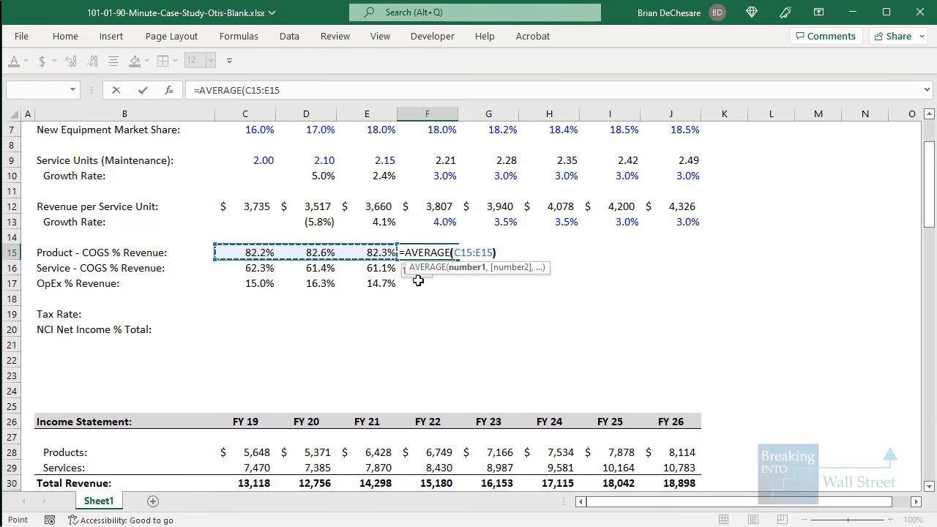
pyautogui.hotkey('ctrl', 'Return')
# Copy the F15 average formula, as formulas only, to the Service COGS and OpEx rows for FY 22
pyautogui.hotkey('ctrl', 'c')
pyautogui.hotkey('shift', 'Down')
pyautogui.hotkey('shift', 'Down')
pyautogui.hotkey('ctrl', 'alt', 'v')
pyautogui.press('f')
pyautogui.press('Return')
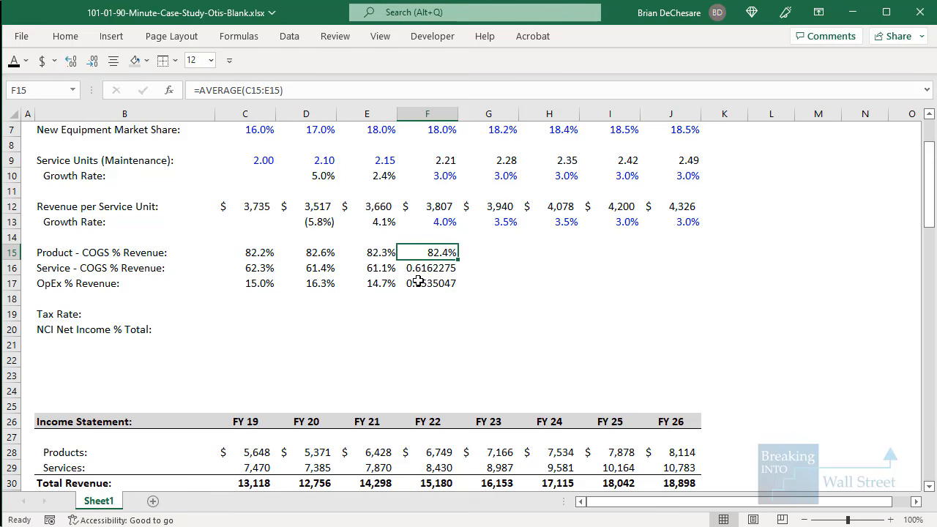
# Apply F15's percentage format to F15:J17 and check the average formulas in F15 and F17
pyautogui.hotkey('shift', 'Right')
pyautogui.hotkey('shift', 'Right')
pyautogui.hotkey('shift', 'Right')
pyautogui.hotkey('shift', 'Right')
pyautogui.hotkey('ctrl', 'alt', 'v')
pyautogui.press('t')
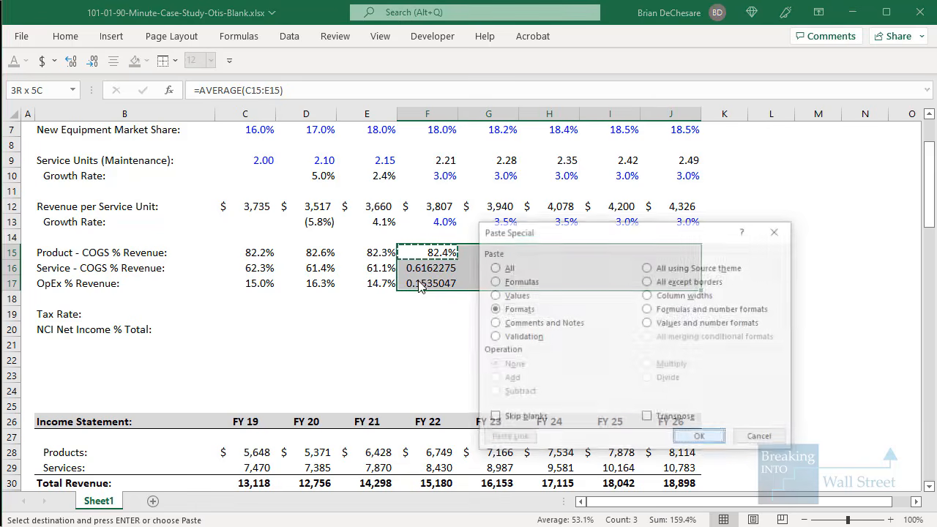
pyautogui.press('Return')
pyautogui.press('Escape')
pyautogui.press('F2')
pyautogui.press('Escape')
pyautogui.press('Down')
pyautogui.press('Down')
pyautogui.press('F2')
pyautogui.press('Escape')
pyautogui.press('Up')
pyautogui.press('Up')
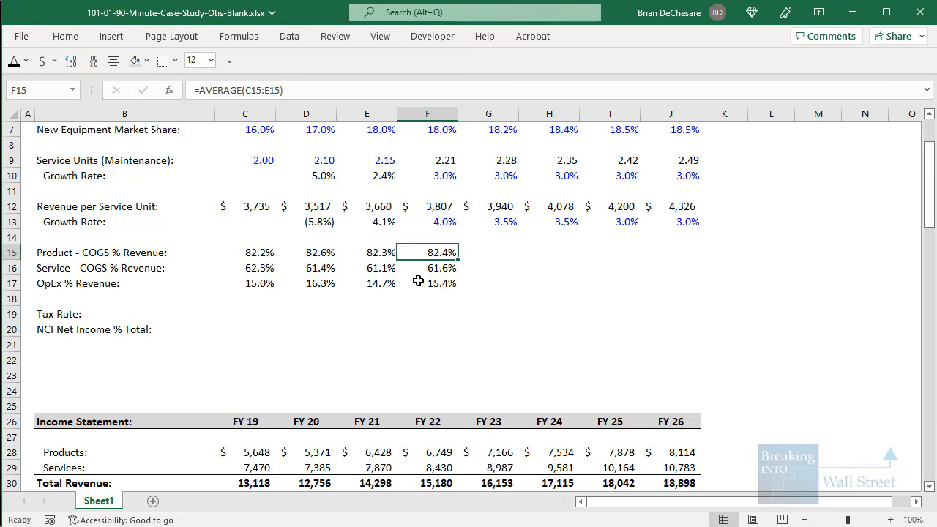
# Try extending the Product COGS average formula across FY 23 and FY 24 and inspect the ranges it references
pyautogui.press('Right')
pyautogui.press('Left')
pyautogui.hotkey('ctrl', 'c')
pyautogui.press('Right')
pyautogui.hotkey('shift', 'Right')
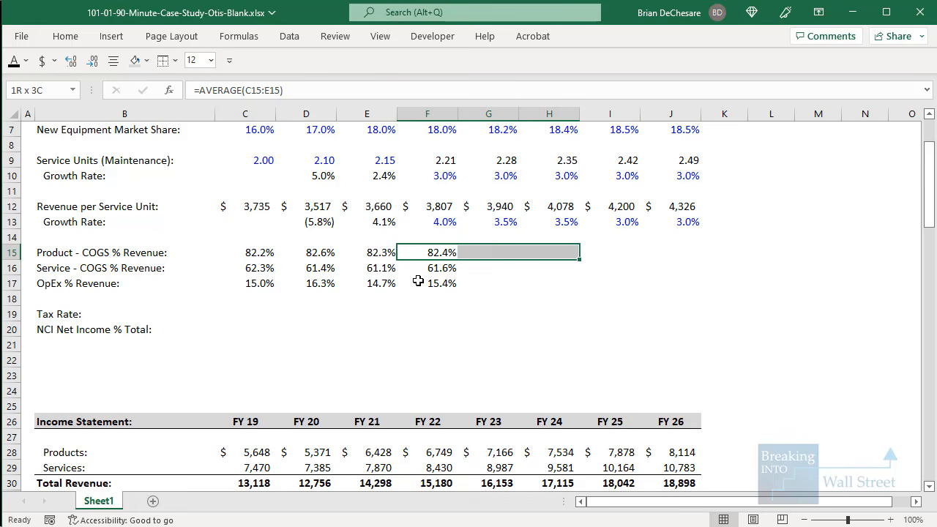
pyautogui.press('Return')
pyautogui.press('F2')
pyautogui.press('Escape')
pyautogui.press('Right')
pyautogui.press('Right')
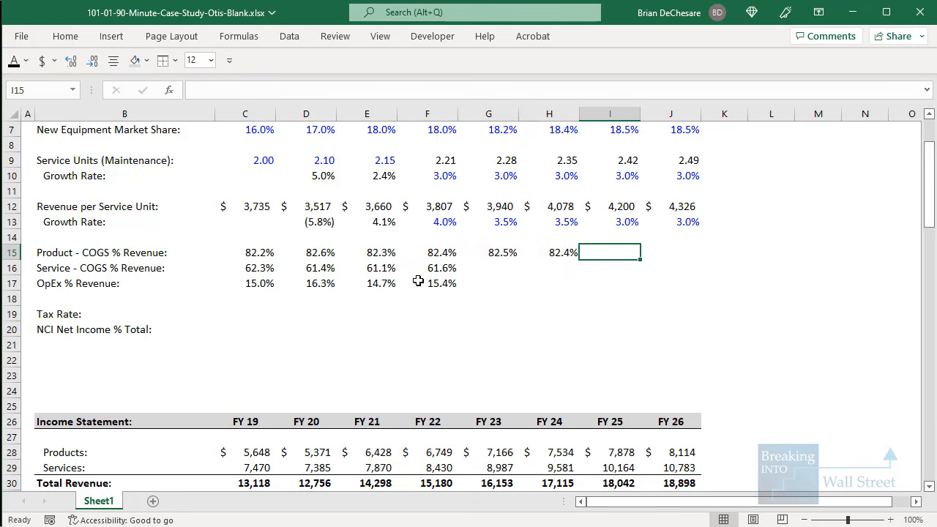
pyautogui.click(497, 253)
pyautogui.press('F2')
pyautogui.press('Escape')
pyautogui.press('Right')
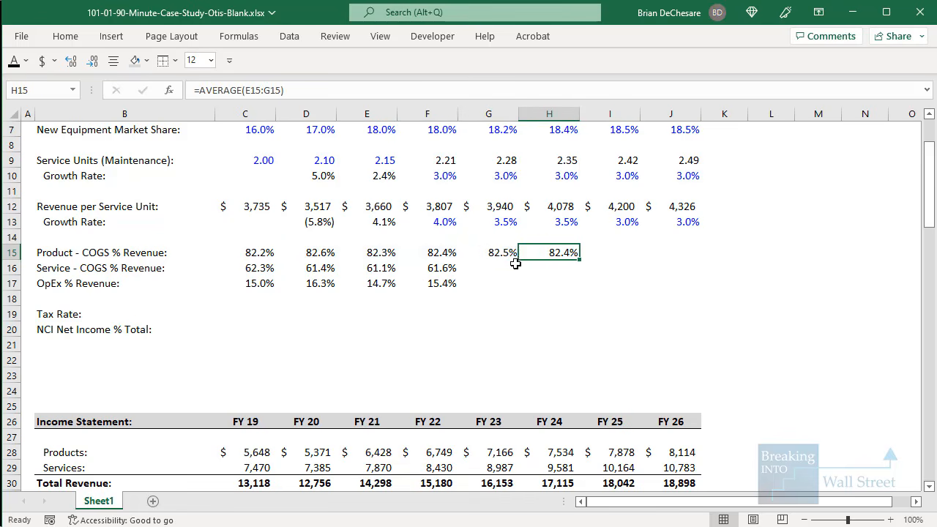
# Clear the trial average formulas from G15:H15
pyautogui.press('Left')
pyautogui.hotkey('shift', 'Right')
pyautogui.press('Delete')
pyautogui.press('Left')
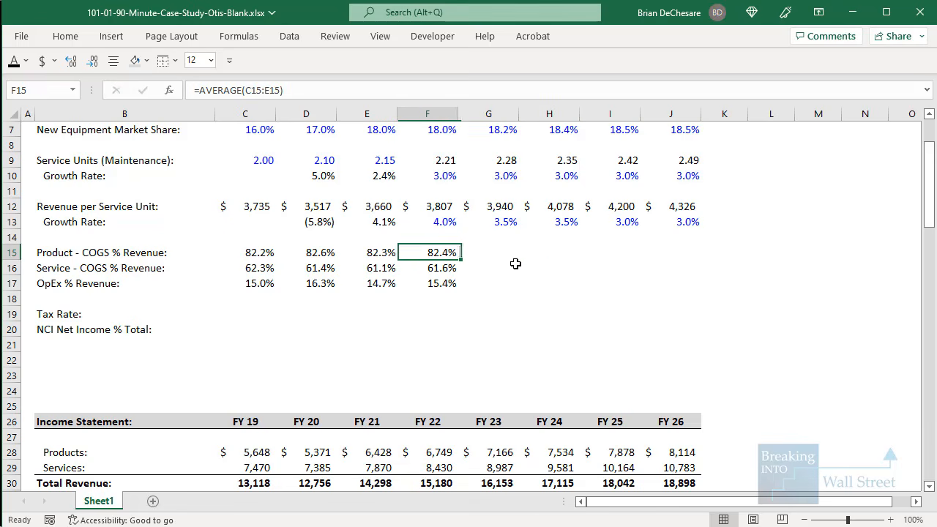
# Bold the FY 22 average percentages in F15:F17
pyautogui.hotkey('shift', 'Down')
pyautogui.hotkey('shift', 'Down')
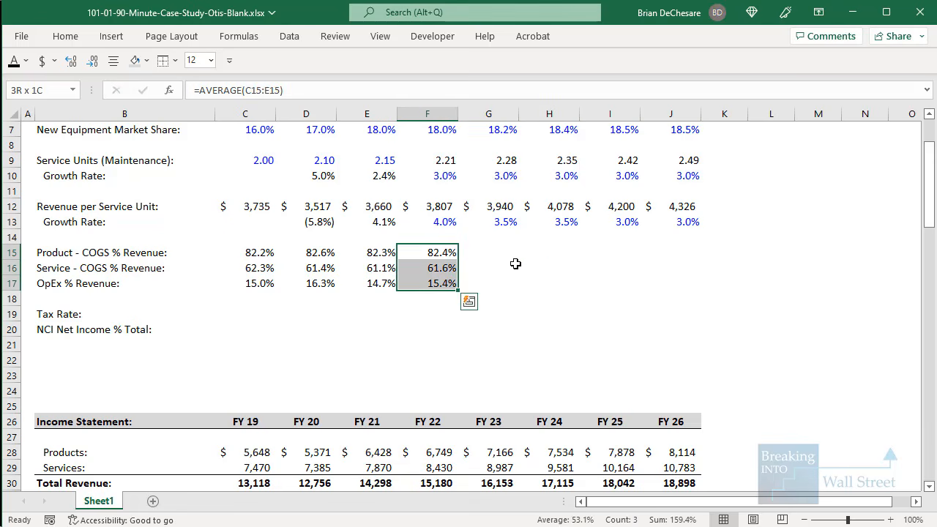
pyautogui.hotkey('ctrl', 'b')
# Link G15 to the prior year with =F15 and copy the formula across G15:J17 for FY 23 to FY 26
pyautogui.press('Right')
pyautogui.write('=')
pyautogui.press('Left')
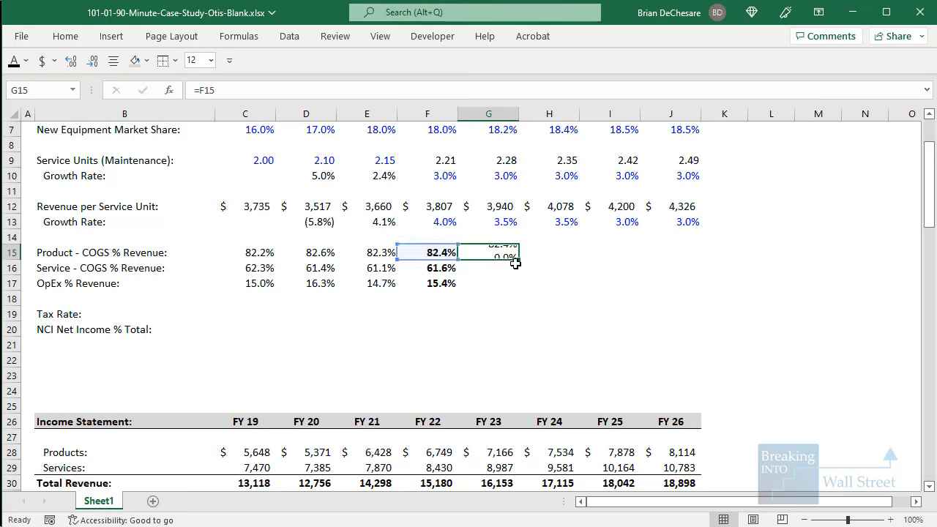
pyautogui.hotkey('ctrl', 'Return')
pyautogui.hotkey('ctrl', 'c')
pyautogui.hotkey('shift', 'Down')
pyautogui.hotkey('shift', 'Down')
pyautogui.hotkey('shift', 'Right')
pyautogui.hotkey('shift', 'Right')
pyautogui.hotkey('shift', 'Right')
pyautogui.press('Return')
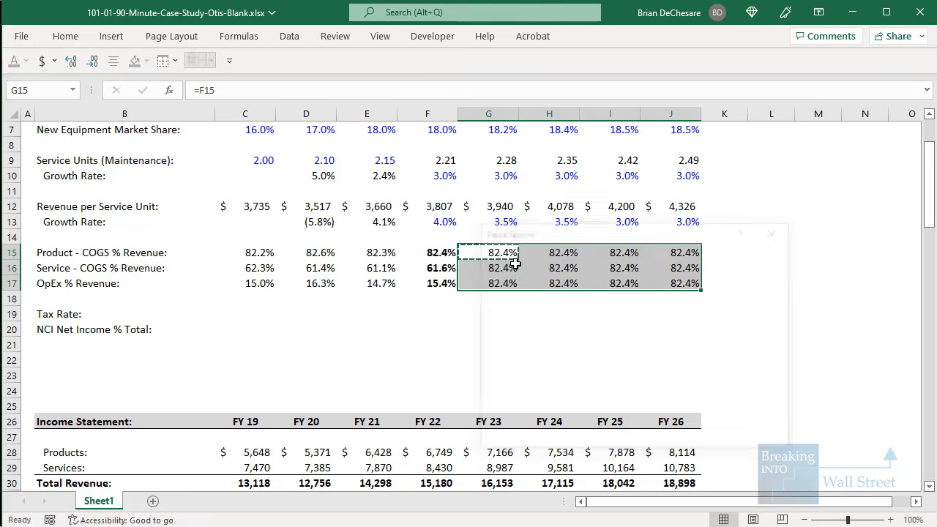
# Calculate the FY 19 Tax Rate in C19 as negative Income Taxes divided by Pre-Tax Income, =-C42/C40
pyautogui.press('Left')
pyautogui.press('Down')
pyautogui.press('Down')
pyautogui.press('Down')
pyautogui.press('Down')
pyautogui.press('Left')
pyautogui.press('Left')
pyautogui.press('Left')
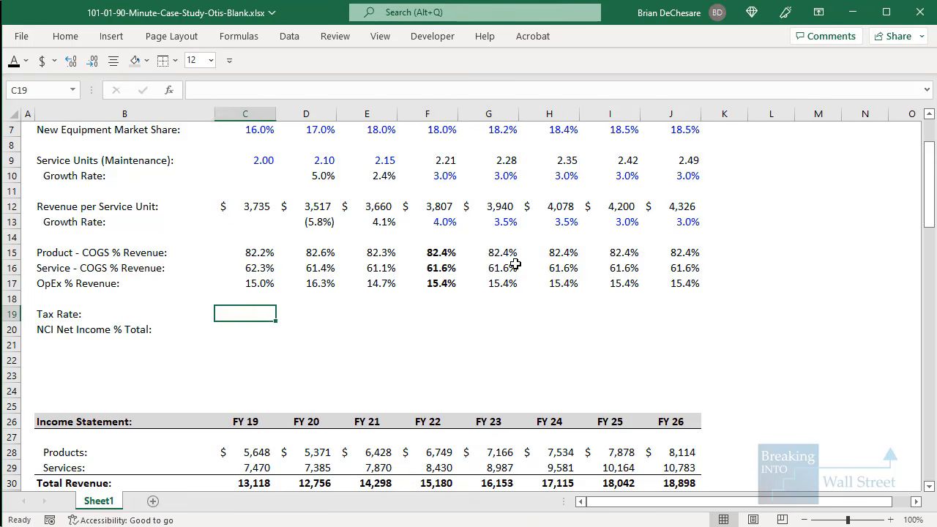
pyautogui.write('=-')
pyautogui.scroll(-6, 278, 286)
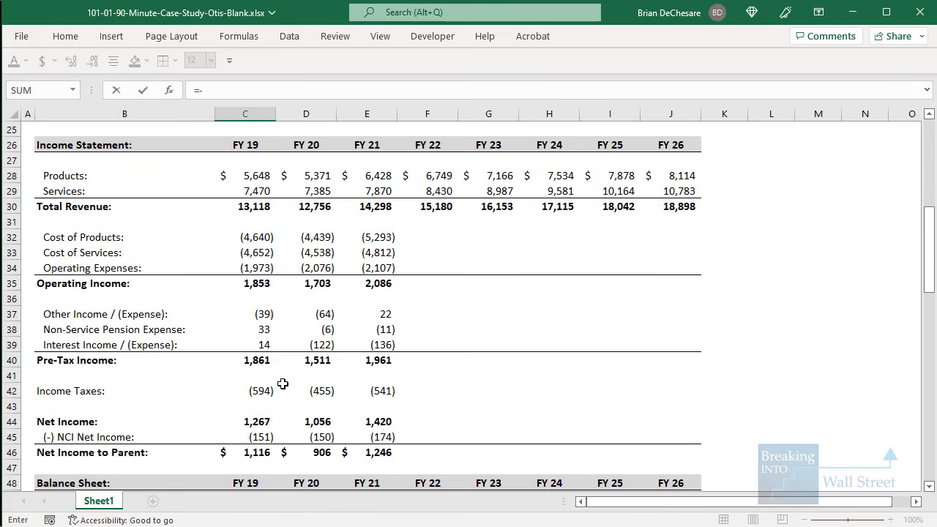
pyautogui.click(272, 397)
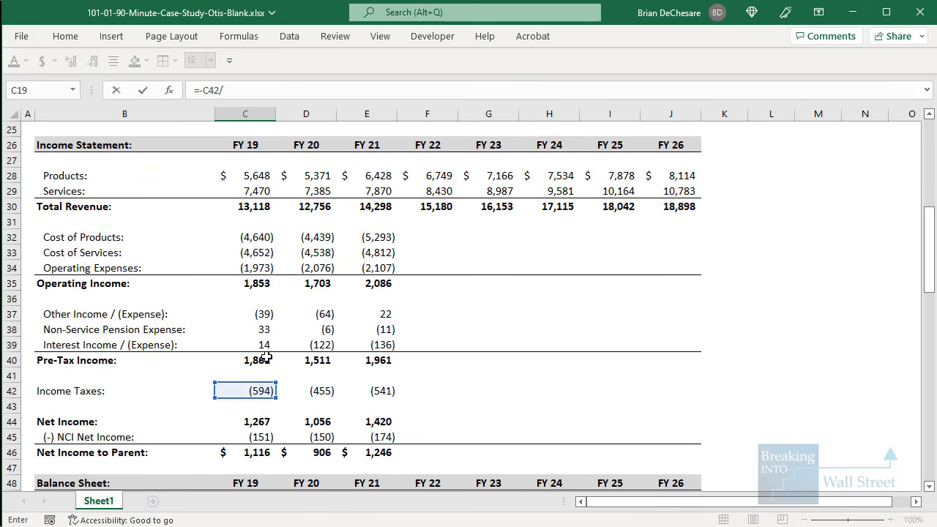
pyautogui.click(265, 360)
pyautogui.hotkey('ctrl', 'Return')
# Calculate the FY 19 NCI Net Income % Total in C20 as negative NCI Net Income divided by Net Income, =-C45/C44
pyautogui.press('Down')
pyautogui.write('=-')
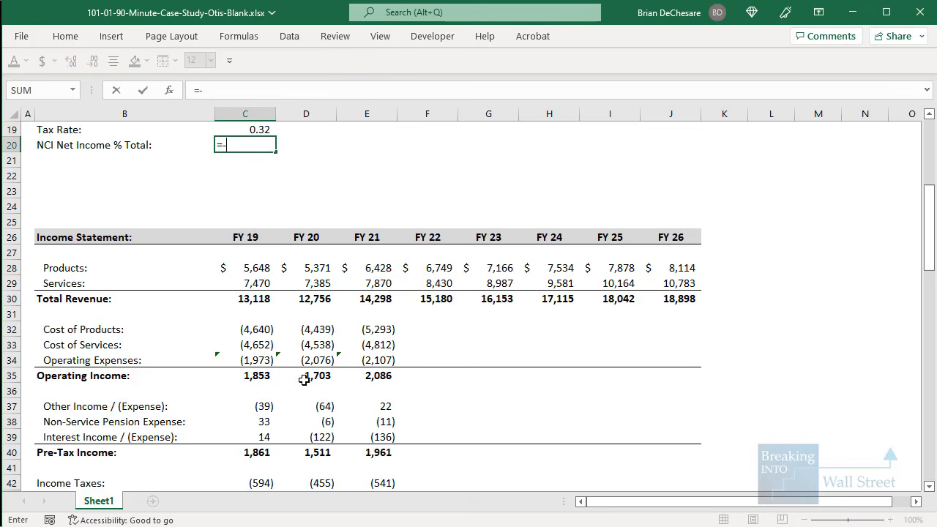
pyautogui.scroll(-3, 266, 322)
pyautogui.click(262, 390)
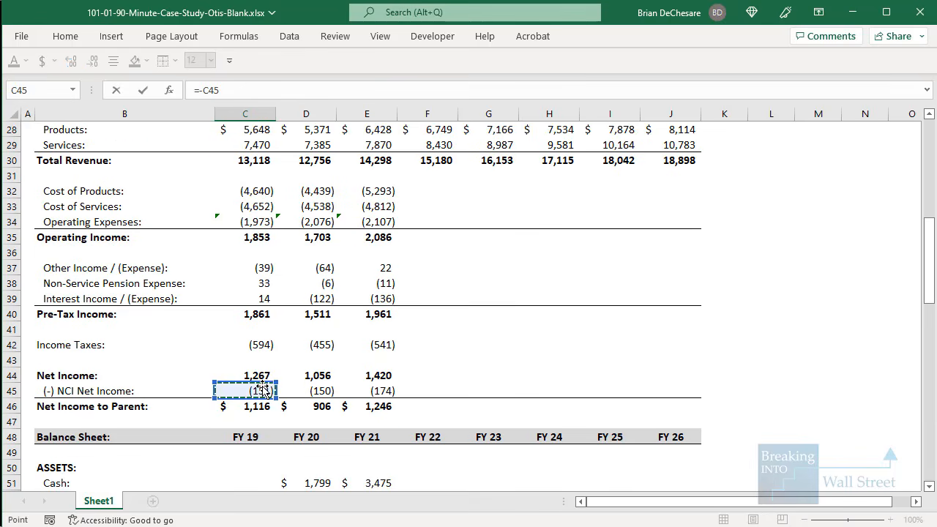
pyautogui.write('/')
pyautogui.click(262, 374)
pyautogui.hotkey('ctrl', 'Return')
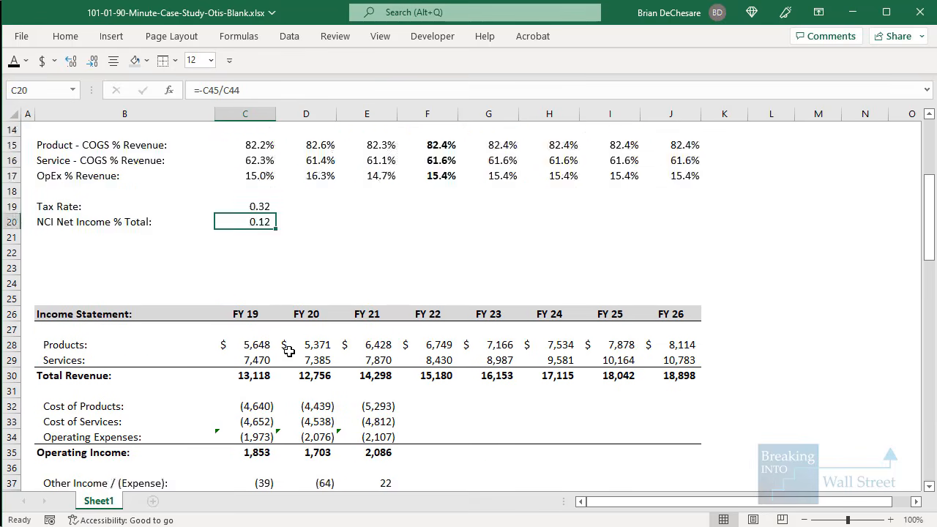
# Copy only the formatting of the OpEx % Revenue row C17:J17 onto the Tax Rate row, starting at C19
pyautogui.scroll(1, 274, 286)
pyautogui.moveTo(264, 222); pyautogui.dragTo(657, 221)
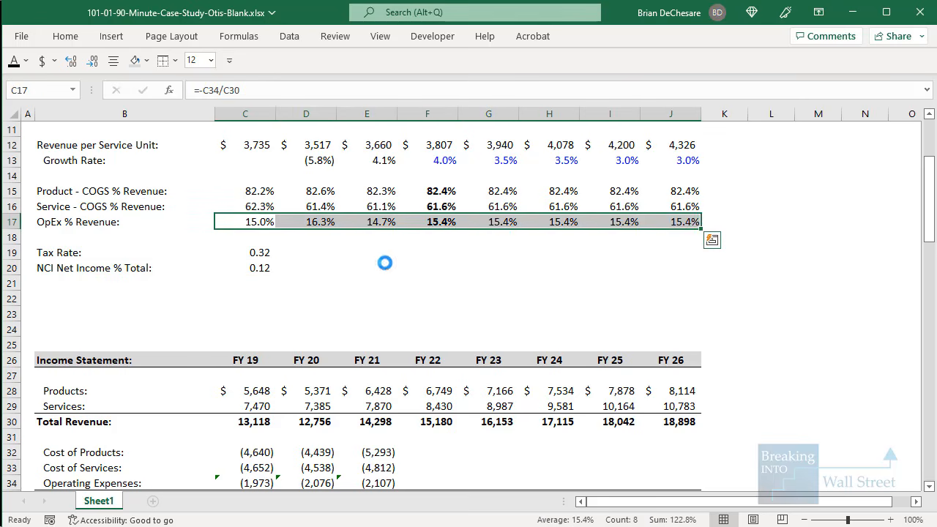
pyautogui.hotkey('ctrl', 'c')
pyautogui.click(257, 253)
pyautogui.hotkey('ctrl', 'alt', 'v')
pyautogui.press('t')
pyautogui.press('Return')
pyautogui.press('Escape')
pyautogui.press('Right')
pyautogui.press('Left')
pyautogui.press('Down')
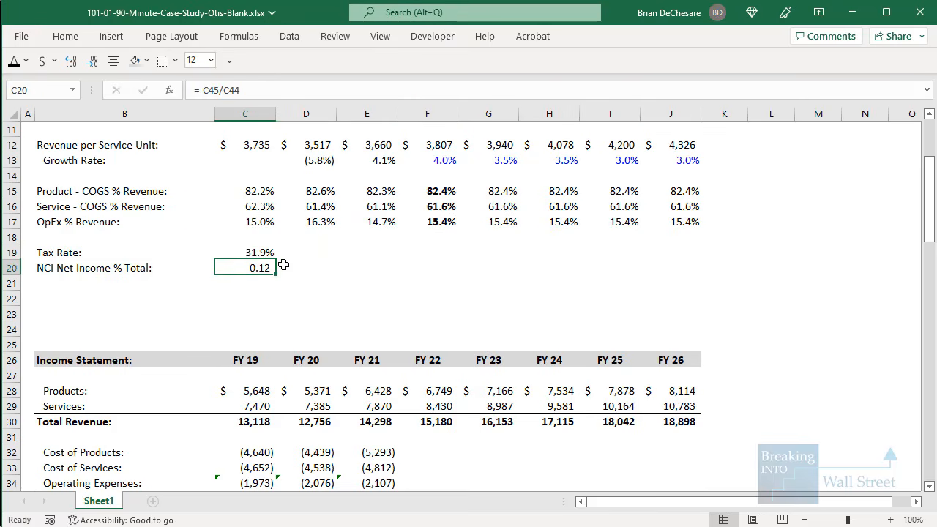
# Copy only the formatting of the Tax Rate row C19:J19 onto the NCI Net Income % Total row through FY 26
pyautogui.press('Up')
pyautogui.hotkey('ctrl', 'c')
pyautogui.press('Escape')
pyautogui.hotkey('shift', 'Right')
pyautogui.hotkey('shift', 'Right')
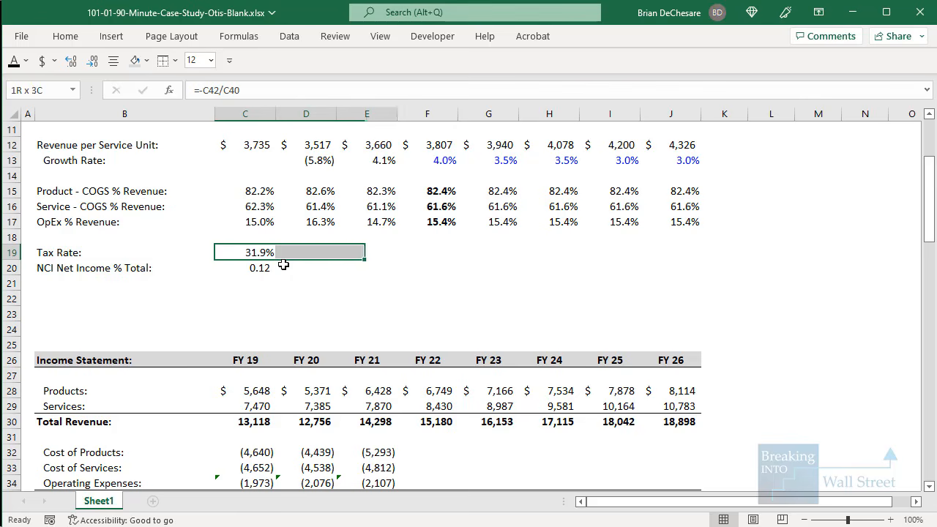
pyautogui.hotkey('shift', 'Right')
pyautogui.hotkey('shift', 'Right')
pyautogui.hotkey('shift', 'Right')
pyautogui.hotkey('shift', 'Right')
pyautogui.hotkey('shift', 'Right')
pyautogui.hotkey('shift', 'Right')
pyautogui.hotkey('shift', 'Left')
pyautogui.hotkey('shift', 'Left')
pyautogui.hotkey('shift', 'Left')
pyautogui.hotkey('shift', 'Right')
pyautogui.hotkey('shift', 'Right')
pyautogui.hotkey('ctrl', 'c')
pyautogui.hotkey('shift', 'Down')
pyautogui.hotkey('ctrl', 'alt', 'v')
pyautogui.press('t')
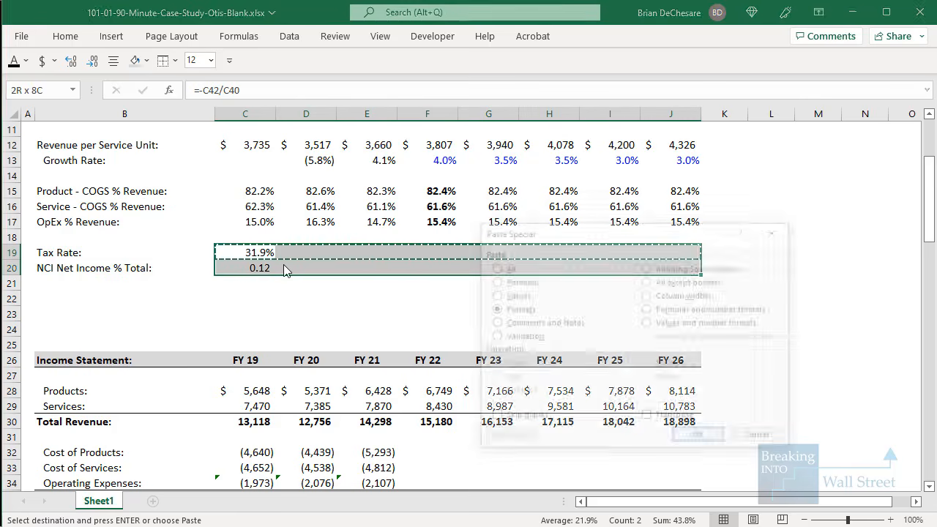
pyautogui.press('Return')
# Fill the Tax Rate and NCI Net Income % Total formulas from C19:C20 across FY 20 and FY 21
pyautogui.press('Down')
pyautogui.press('Up')
pyautogui.hotkey('shift', 'Down')
pyautogui.hotkey('shift', 'Right')
pyautogui.hotkey('shift', 'Right')
pyautogui.hotkey('ctrl', 'r')
pyautogui.press('Right')
pyautogui.press('Right')
pyautogui.press('Up')
pyautogui.press('Up')
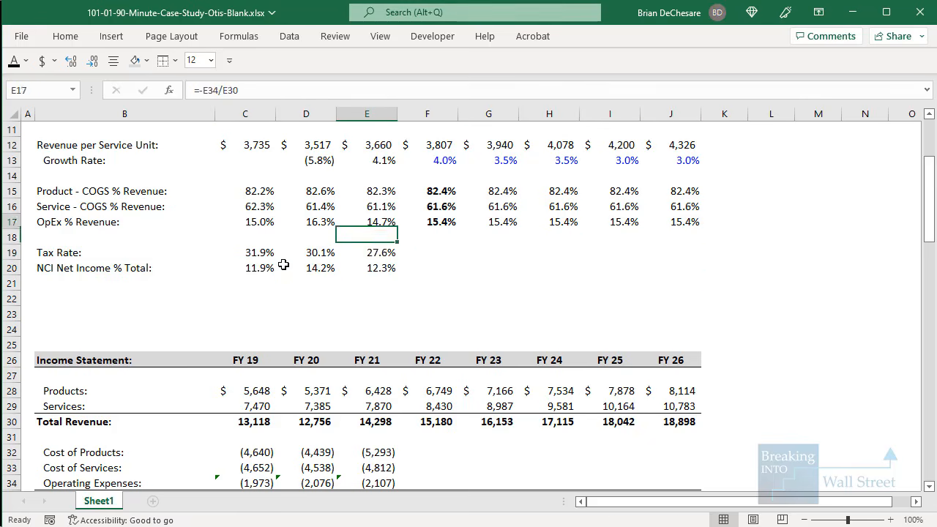
pyautogui.press('Right')
pyautogui.click(196, 340)
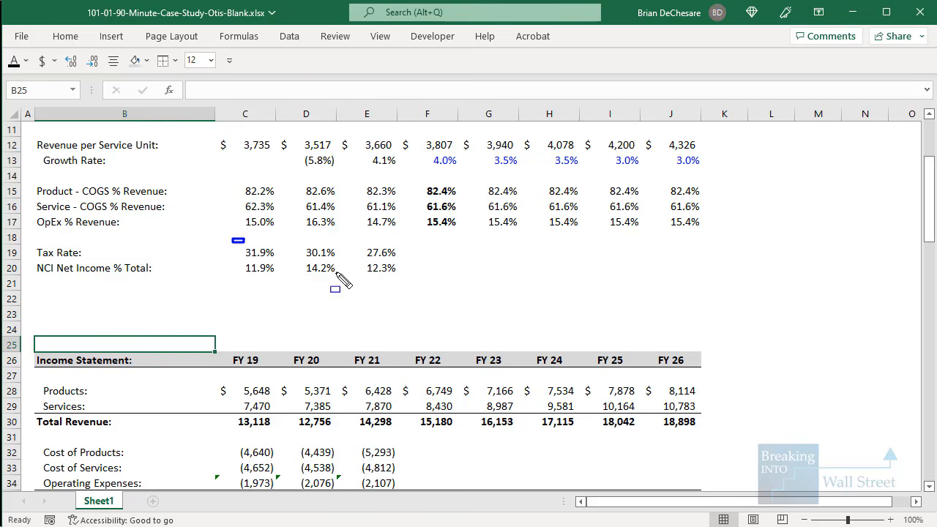
pyautogui.moveTo(232, 239); pyautogui.dragTo(395, 285)
pyautogui.moveTo(415, 212); pyautogui.dragTo(694, 240)
pyautogui.press('Escape')
# Copy the OpEx % Revenue projection formulas F17:J17 into the Tax Rate and NCI Net Income % Total rows, F19:J20
pyautogui.click(457, 221)
pyautogui.hotkey('ctrl', 'shift', 'Right')
pyautogui.hotkey('ctrl', 'c')
pyautogui.press('Down')
pyautogui.press('Down')
pyautogui.hotkey('ctrl', 'v')
pyautogui.press('Down')
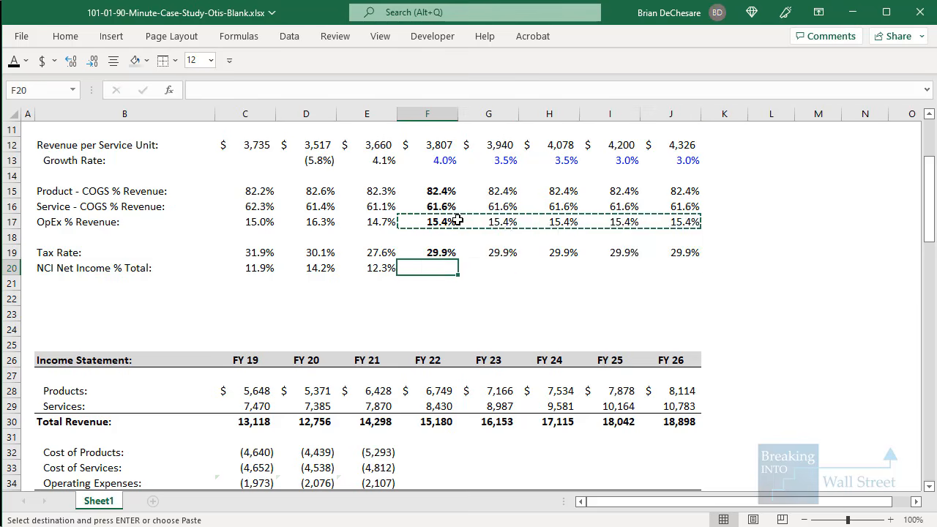
pyautogui.press('Return')
# Calculate FY 22 Cost of Products in F32 as negative Products revenue times Product COGS % Revenue, =-F28*F15
pyautogui.click(425, 446)
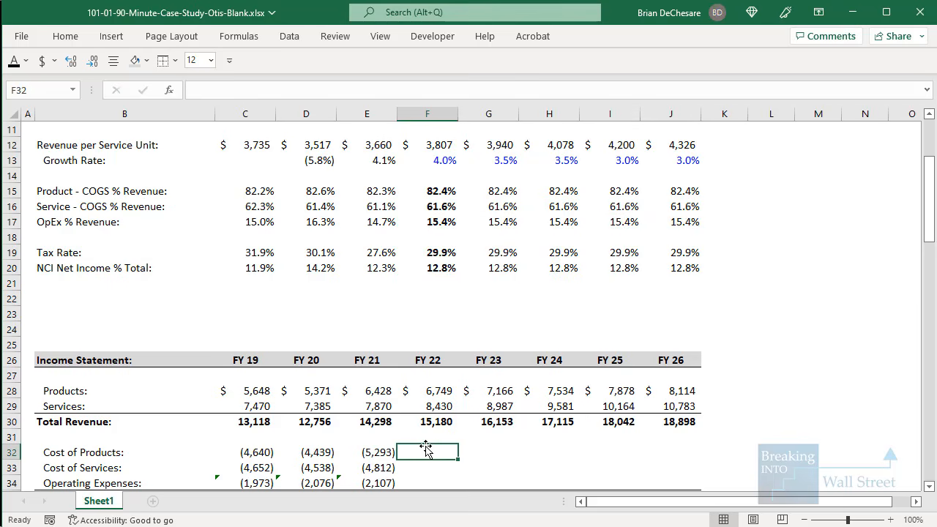
pyautogui.scroll(-3, 423, 432)
pyautogui.write('=-')
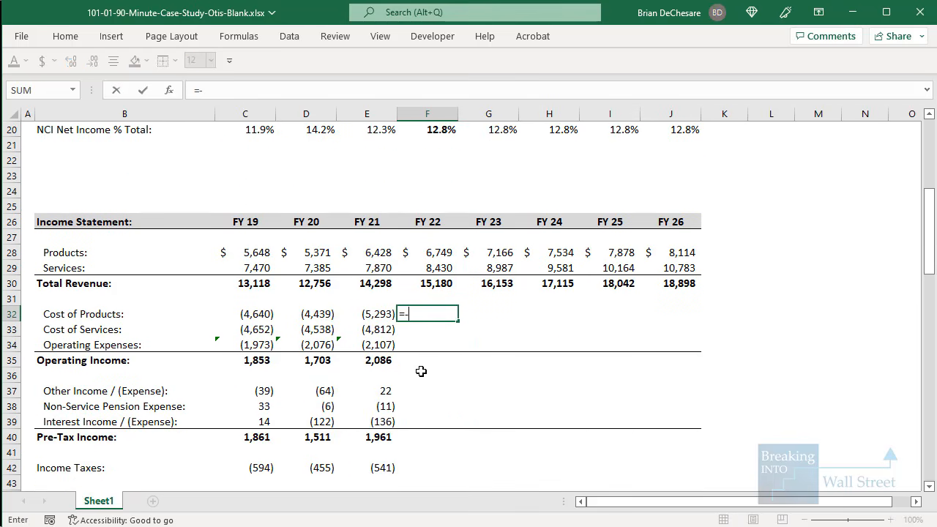
pyautogui.press('Up')
pyautogui.press('Up')
pyautogui.press('Up')
pyautogui.press('Up')
pyautogui.write('*')
pyautogui.scroll(2, 453, 245)
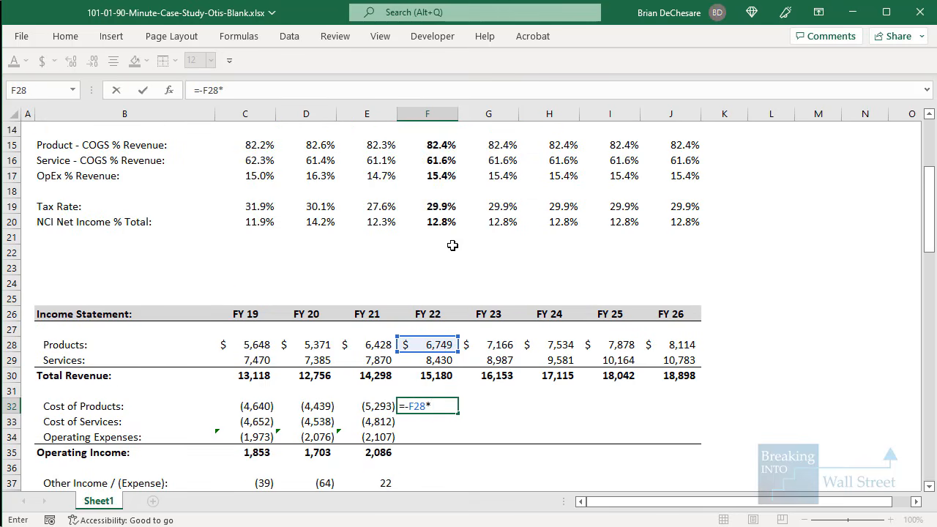
pyautogui.click(435, 149)
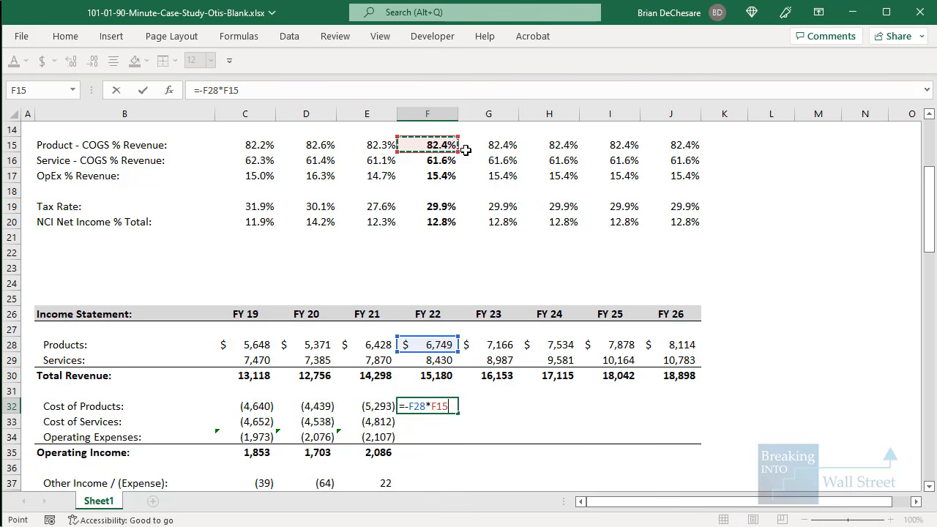
pyautogui.hotkey('ctrl', 'Return')
# Copy the FY 22 Cost of Products formula down to Cost of Services in F33 and check its references
pyautogui.hotkey('ctrl', 'c')
pyautogui.press('Down')
pyautogui.hotkey('ctrl', 'v')
pyautogui.press('F2')
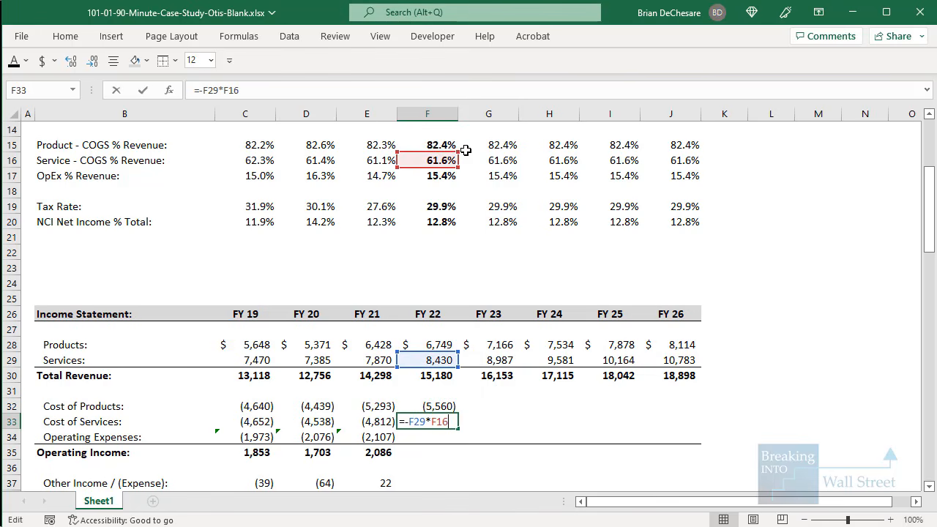
pyautogui.hotkey('ctrl', 'Return')
# Calculate FY 22 Operating Expenses in F34 as negative Total Revenue times OpEx % Revenue, =-F30*F17
pyautogui.press('Down')
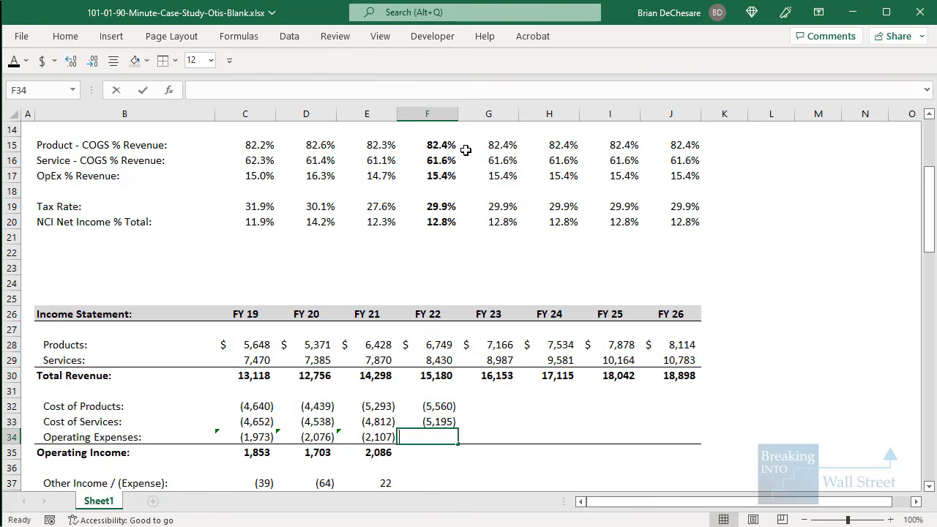
pyautogui.write('=-')
pyautogui.press('Up')
pyautogui.press('Up')
pyautogui.press('Up')
pyautogui.press('Up')
pyautogui.write('*')
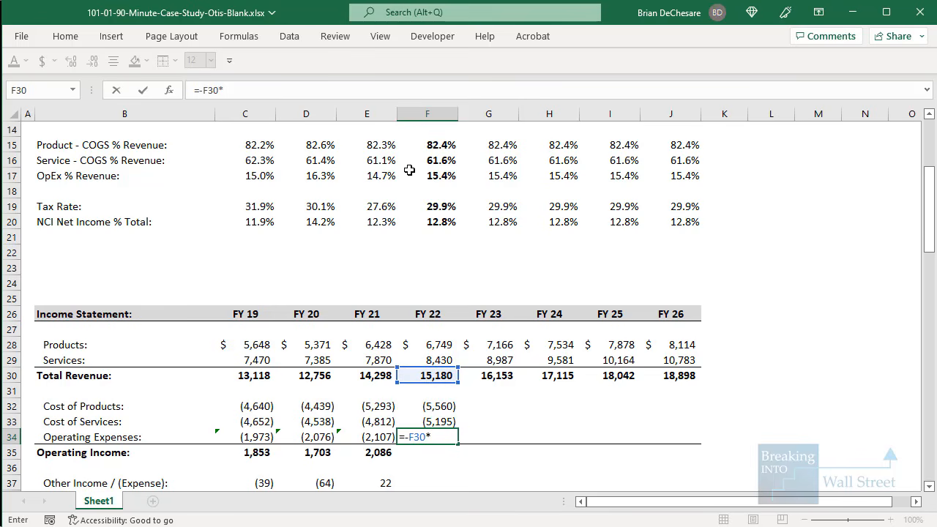
pyautogui.click(443, 171)
pyautogui.press('Return')
# Try a plain sum of the FY 22 costs, =SUM(F32:F34), for Operating Income in F35 and clear it
pyautogui.hotkey('alt', '=')
pyautogui.hotkey('ctrl', 'Return')
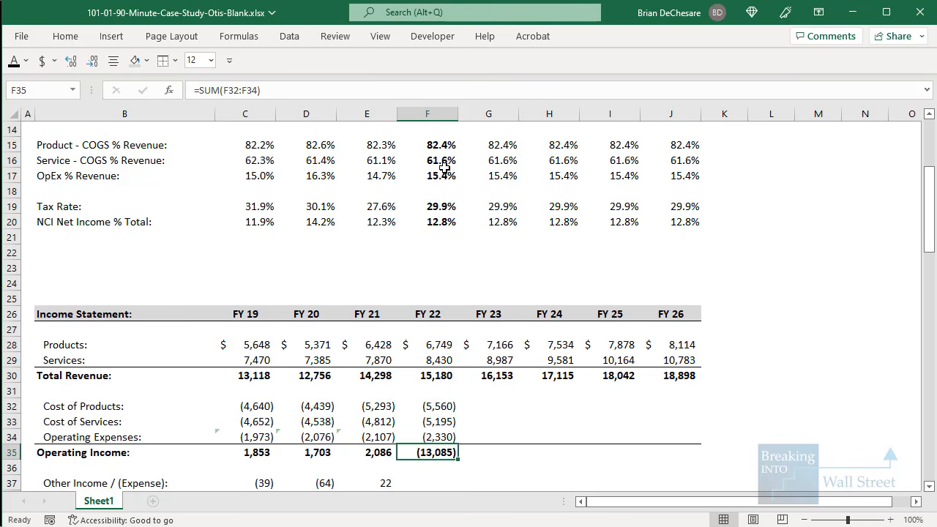
pyautogui.scroll(-2, 443, 168)
pyautogui.press('F2')
pyautogui.press('Escape')
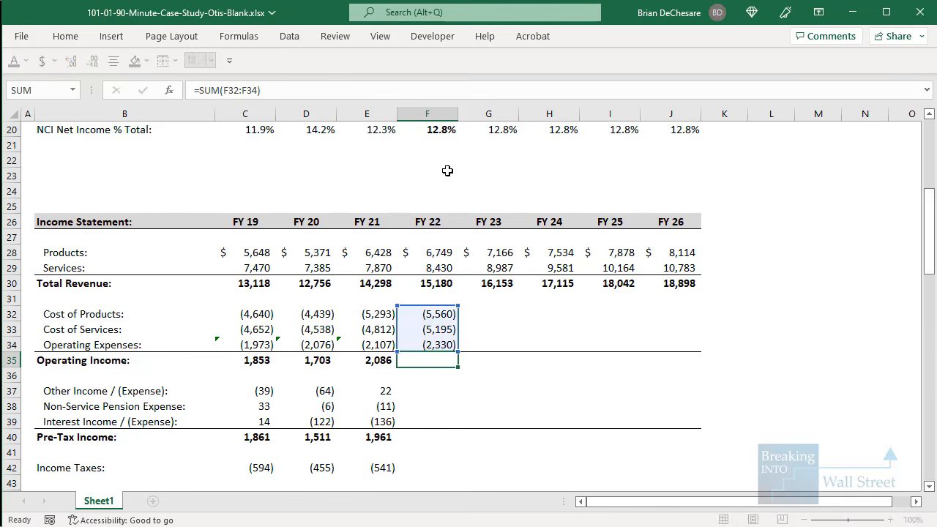
pyautogui.press('Delete')
# Calculate FY 22 Operating Income in F35 as Total Revenue plus the summed negative expenses, =F30+SUM(F32:F34)
pyautogui.write('=')
pyautogui.press('Up')
pyautogui.press('Up')
pyautogui.press('Up')
pyautogui.press('Up')
pyautogui.press('Up')
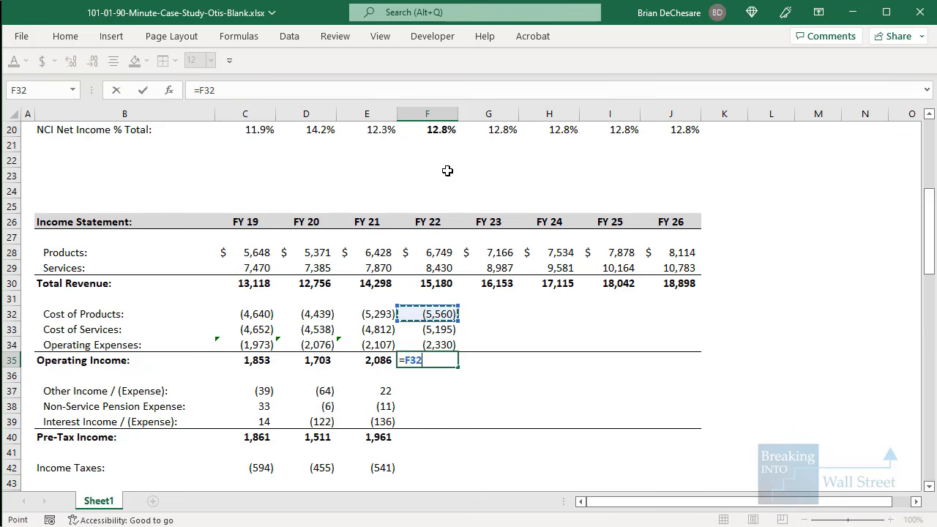
pyautogui.write('+SUM(')
pyautogui.press('Up')
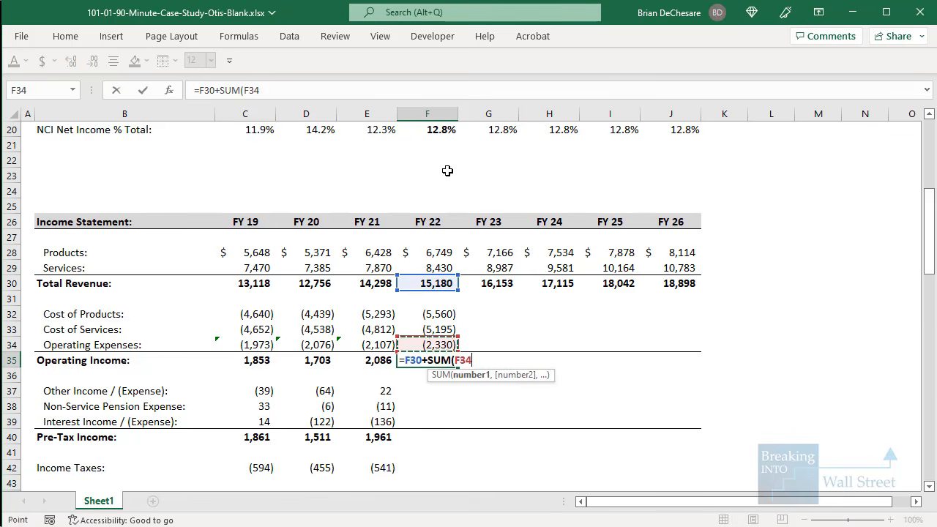
pyautogui.hotkey('shift', 'Up')
pyautogui.hotkey('shift', 'Up')
pyautogui.write(')')
pyautogui.hotkey('ctrl', 'Return')
# Link FY 22 Other Income / (Expense) in F37 to the prior year with =E37 and copy it to Non-Service Pension Expense in F38
pyautogui.scroll(-2, 418, 183)
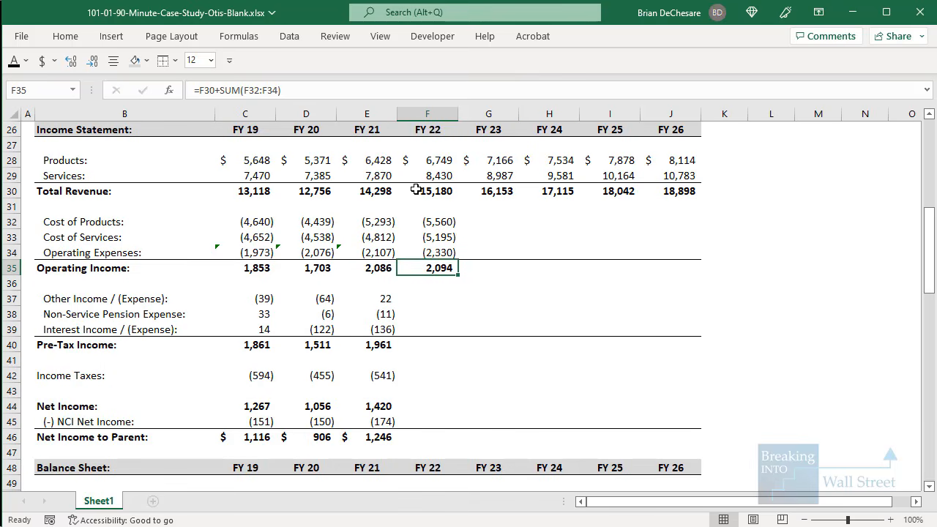
pyautogui.click(421, 300)
pyautogui.write('=')
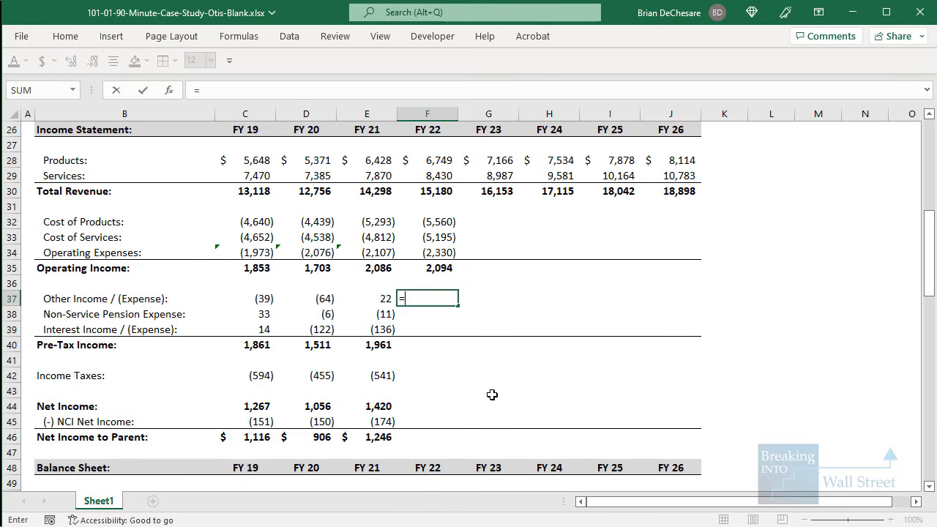
pyautogui.press('Left')
pyautogui.hotkey('ctrl', 'Return')
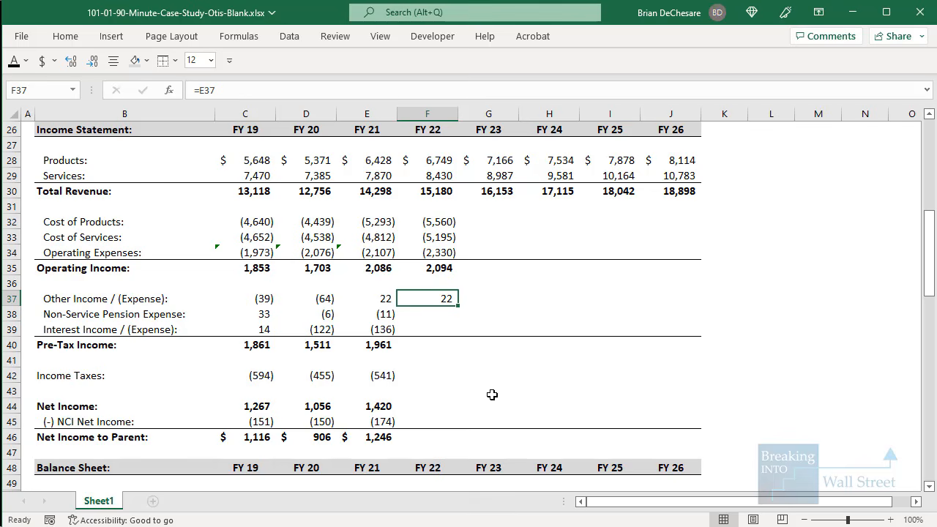
pyautogui.hotkey('ctrl', 'c')
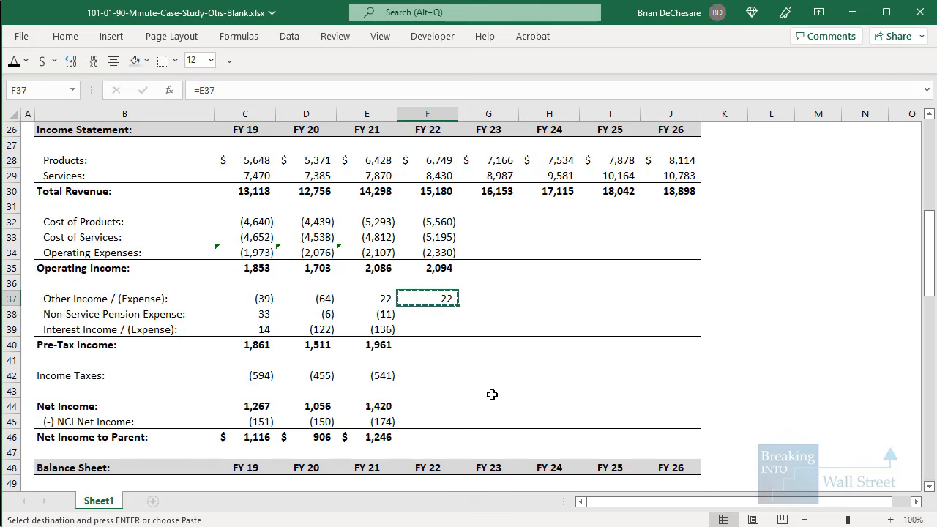
pyautogui.press('Down')
pyautogui.hotkey('ctrl', 'v')
pyautogui.press('F2')
pyautogui.press('Escape')
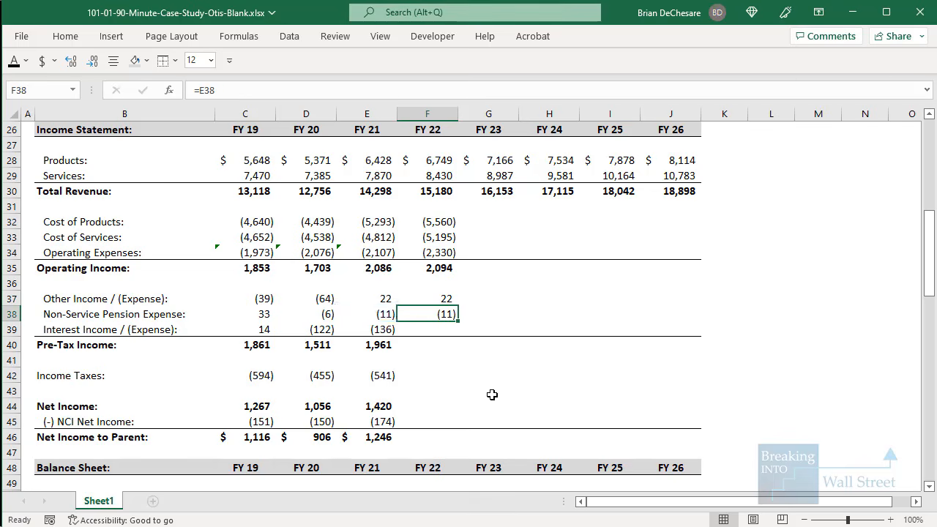
pyautogui.press('Up')
pyautogui.press('Down')
# Leave FY 22 Interest Income / (Expense) blank and fill the Pre-Tax Income formula from E40 into F40
pyautogui.click(429, 329)
pyautogui.hotkey('shift', 'space')
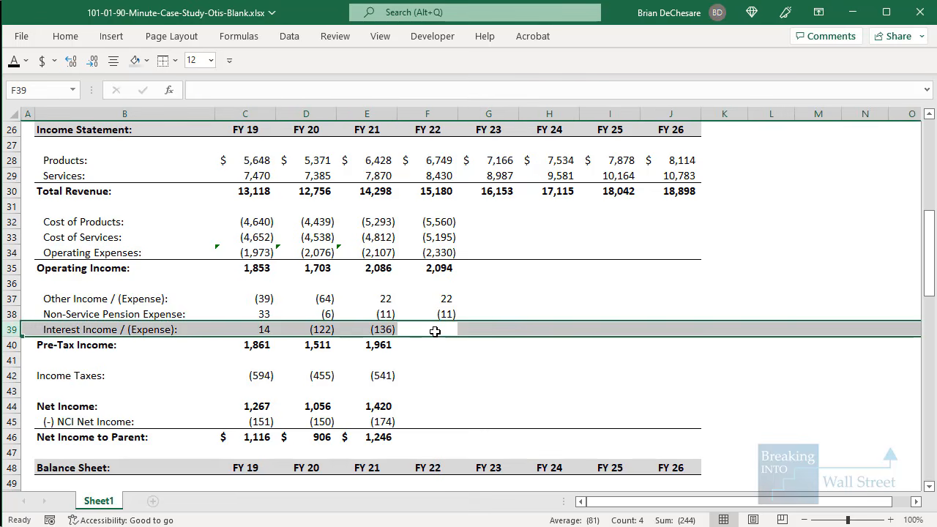
pyautogui.click(426, 348)
pyautogui.press('Left')
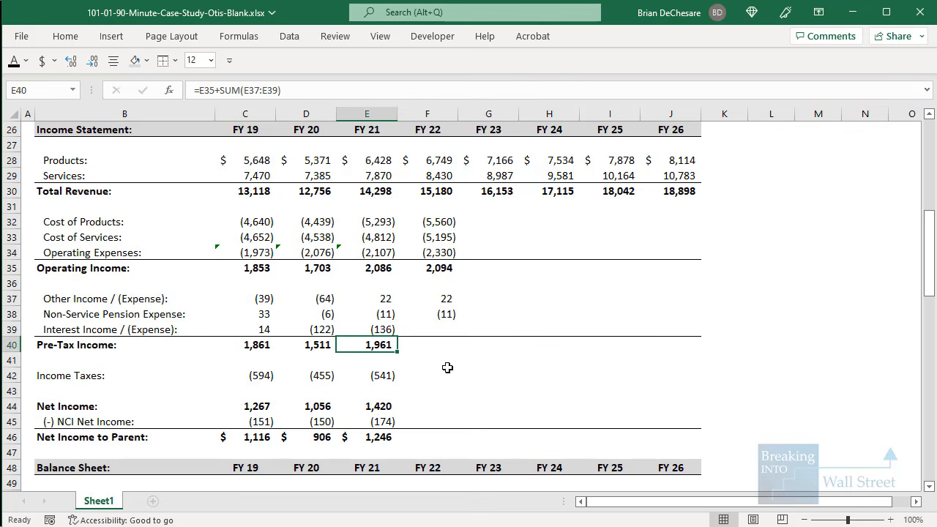
pyautogui.hotkey('shift', 'Right')
pyautogui.hotkey('ctrl', 'r')
pyautogui.press('Down')
pyautogui.press('Down')
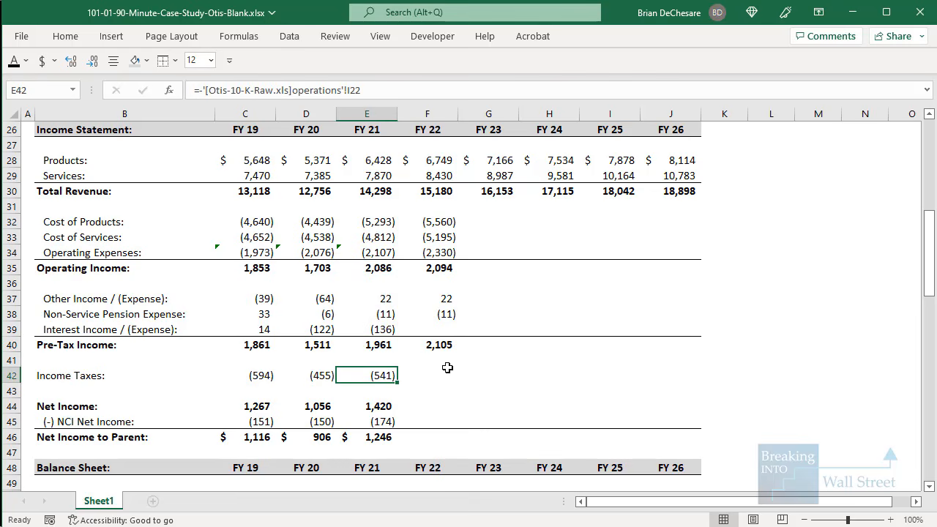
# Try to extend the FY 21 Income Taxes formula into FY 22 and check the source formula
pyautogui.hotkey('shift', 'Right')
pyautogui.hotkey('ctrl', 'r')
pyautogui.doubleClick(448, 367)
pyautogui.press('Escape')
pyautogui.press('Left')
pyautogui.press('Right')
pyautogui.press('Left')
pyautogui.press('F2')
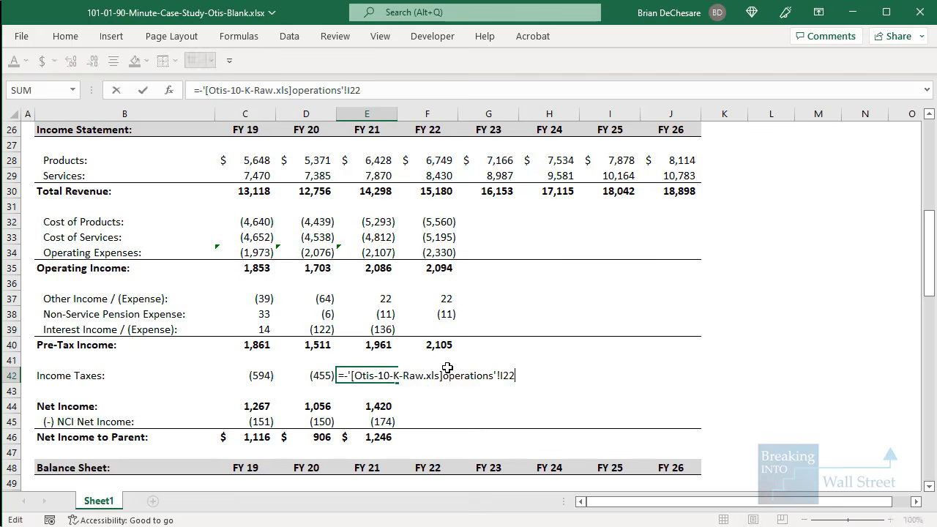
pyautogui.press('Escape')
pyautogui.press('Right')
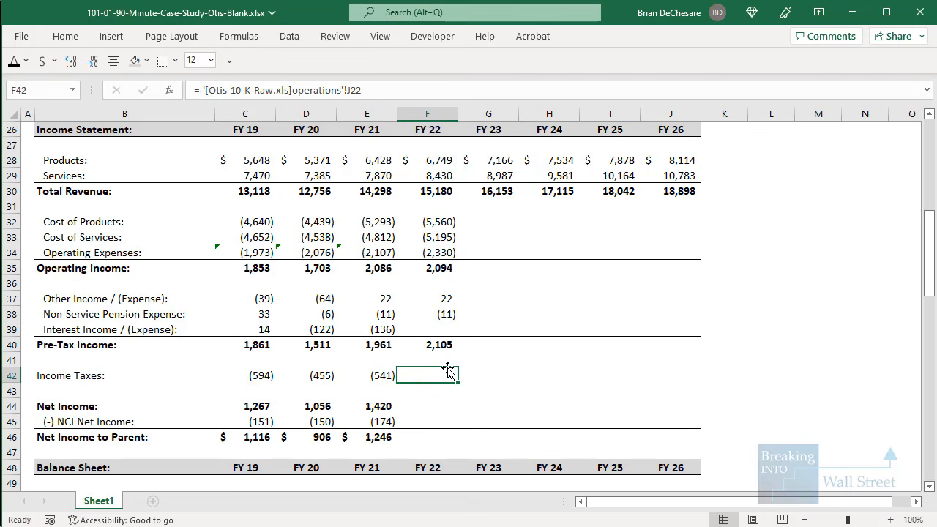
# Calculate FY 22 Income Taxes in F42 as negative Pre-Tax Income times the Tax Rate, =-F40*F19
pyautogui.write('=')
pyautogui.scroll(1, 513, 285)
pyautogui.press('Up')
pyautogui.press('Up')
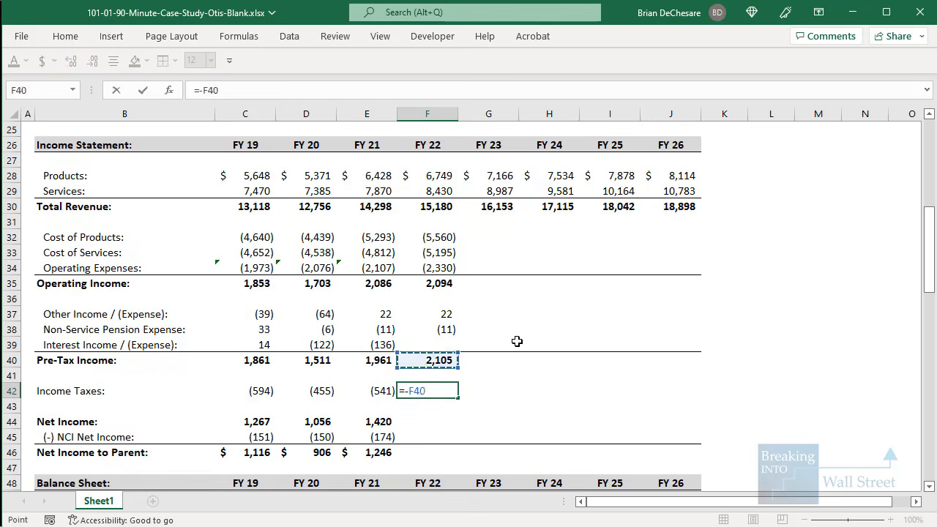
pyautogui.write('*')
pyautogui.scroll(5, 480, 317)
pyautogui.click(452, 266)
pyautogui.scroll(-5, 452, 263)
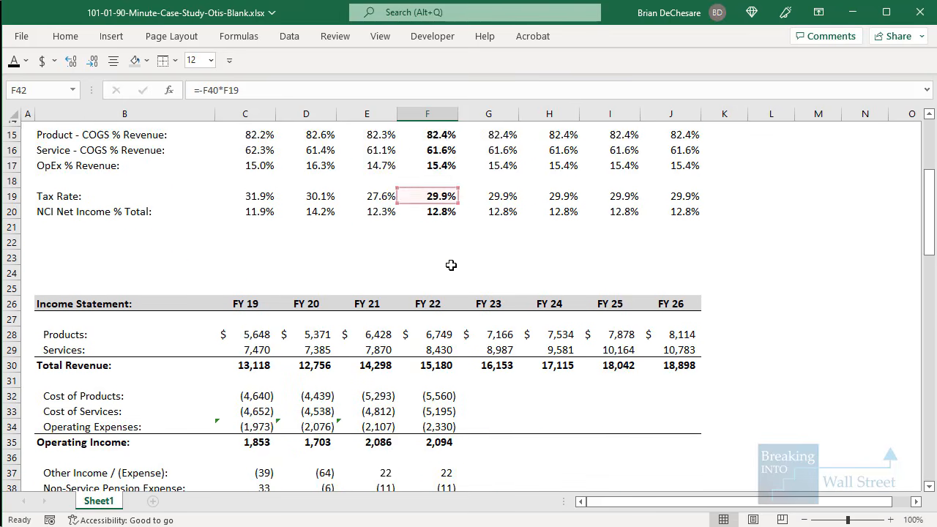
pyautogui.hotkey('ctrl', 'Return')
# Extend the FY 21 Net Income formula across to FY 22
pyautogui.press('Down')
pyautogui.press('Down')
pyautogui.hotkey('shift', 'Left')
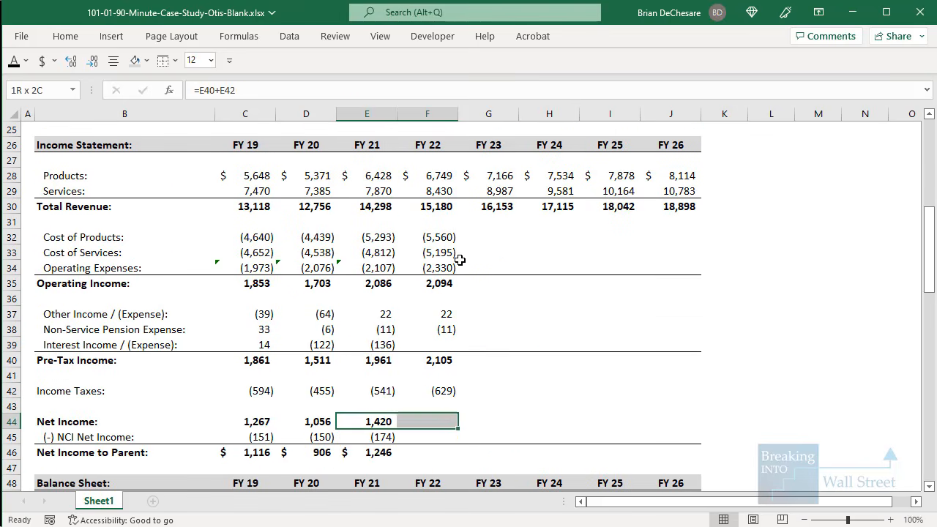
pyautogui.hotkey('ctrl', 'r')
# Calculate FY 22 NCI Net Income in F45 as negative Net Income times NCI Net Income % Total, =-F44*F20
pyautogui.press('Down')
pyautogui.write('=-')
pyautogui.press('Up')
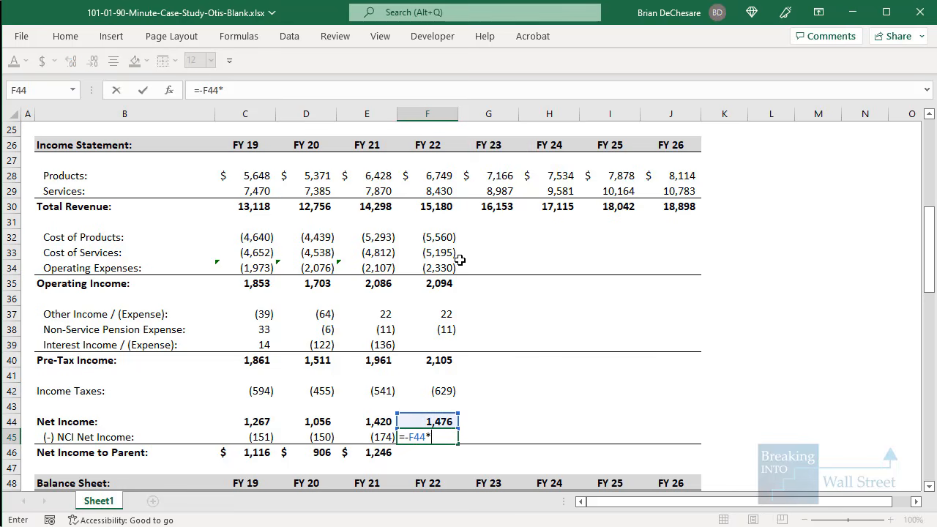
pyautogui.write('*')
pyautogui.scroll(6, 439, 241)
pyautogui.click(439, 324)
pyautogui.scroll(-6, 439, 324)
pyautogui.scroll(1, 539, 299)
pyautogui.hotkey('ctrl', 'Return')
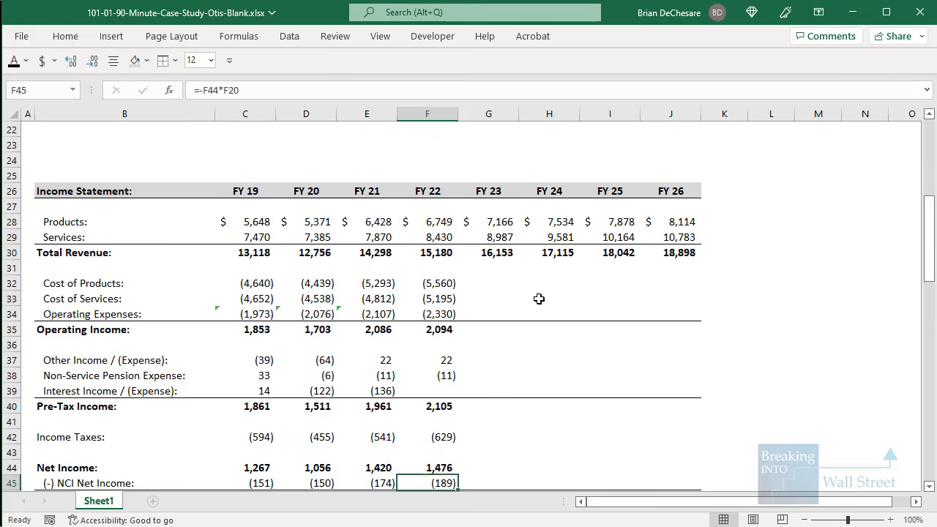
# Sum Net Income and NCI Net Income into FY 22 Net Income to Parent in F46
pyautogui.press('Down')
pyautogui.hotkey('alt', '=')
pyautogui.hotkey('ctrl', 'Return')
# Copy the FY 22 income statement formulas in F32:F46 across through FY 26
pyautogui.scroll(-1, 466, 238)
pyautogui.moveTo(443, 222); pyautogui.dragTo(444, 423)
pyautogui.hotkey('ctrl', 'c')
pyautogui.hotkey('shift', 'Right')
pyautogui.hotkey('shift', 'Right')
pyautogui.hotkey('shift', 'Right')
pyautogui.hotkey('shift', 'Right')
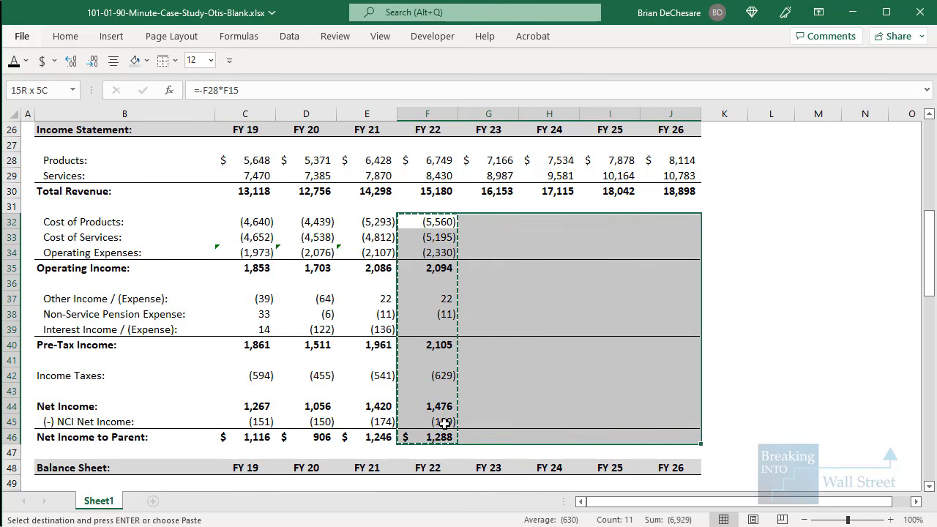
pyautogui.hotkey('ctrl', 'v')
pyautogui.click(562, 375)
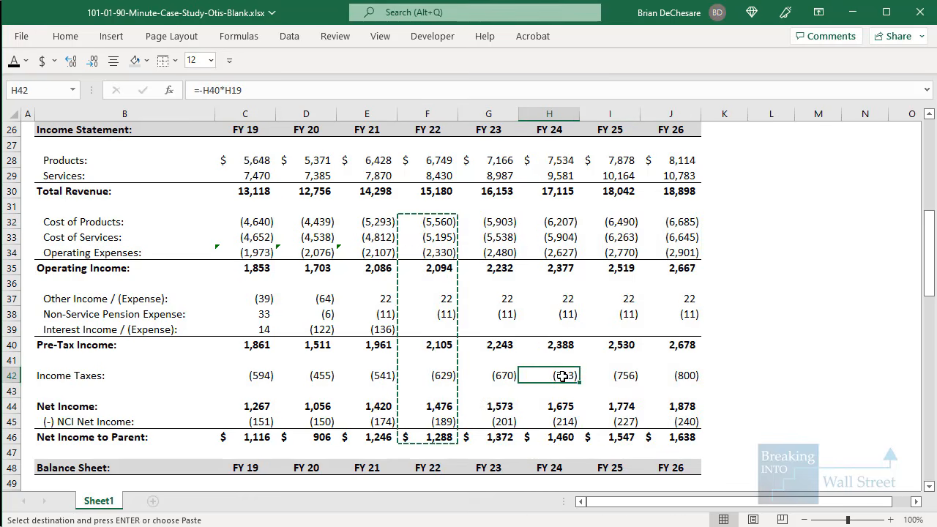
pyautogui.press('Escape')
pyautogui.click(489, 237)
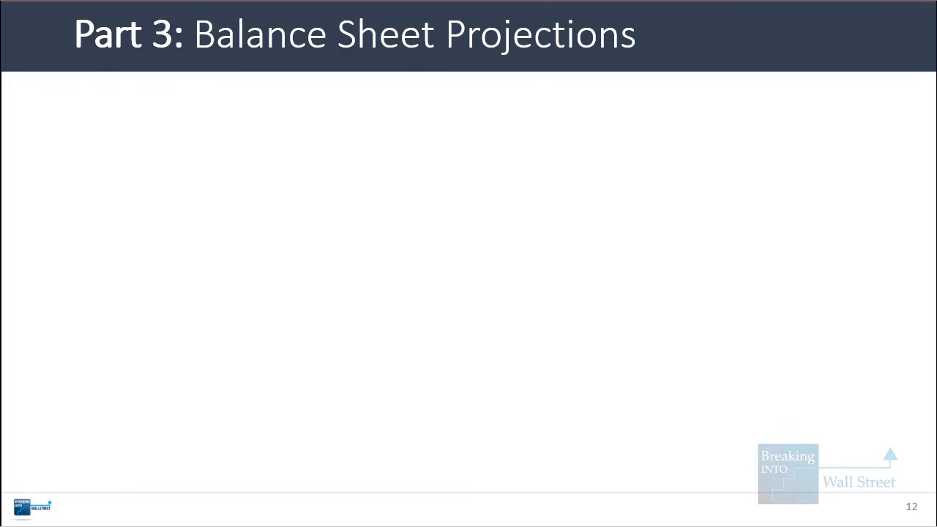
pyautogui.press('Right')
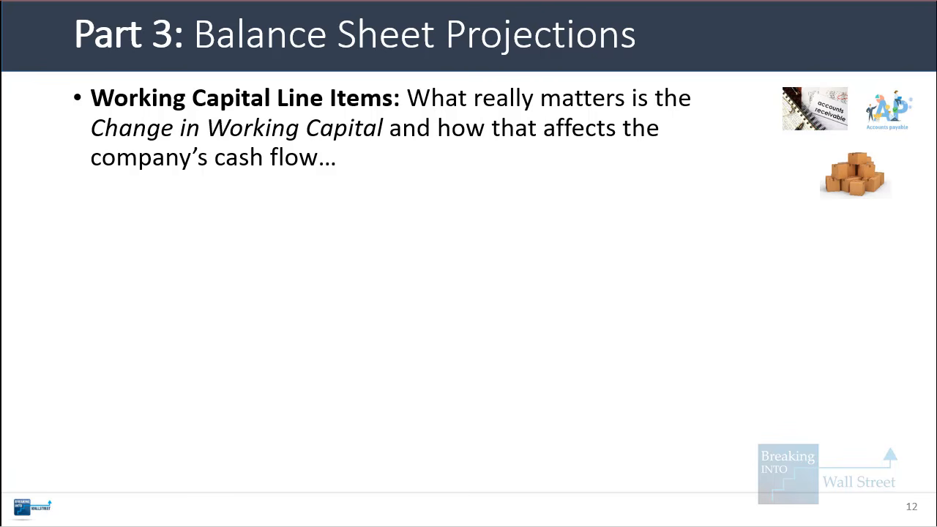
pyautogui.press('Right')
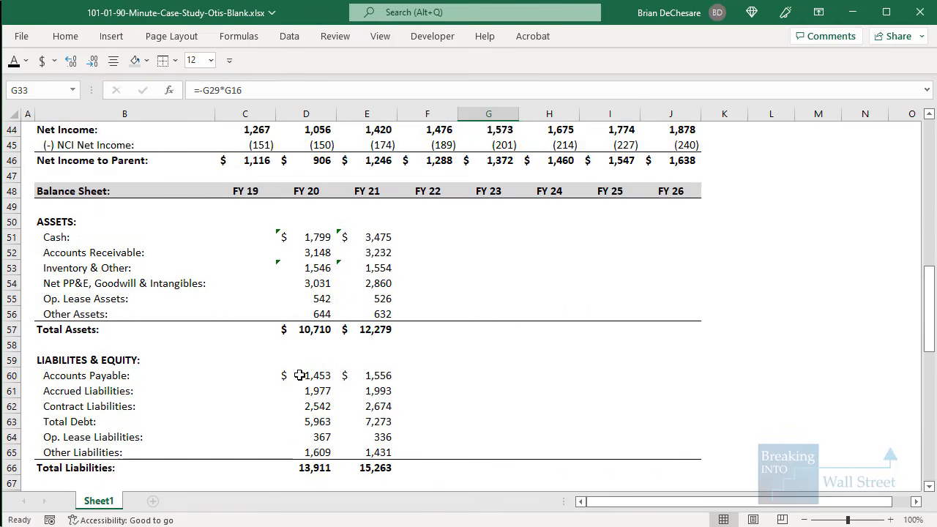
# Examine the FY 19 to FY 21 Change in WC & Leases figures in the cash flow statement
pyautogui.scroll(-8, 284, 376)
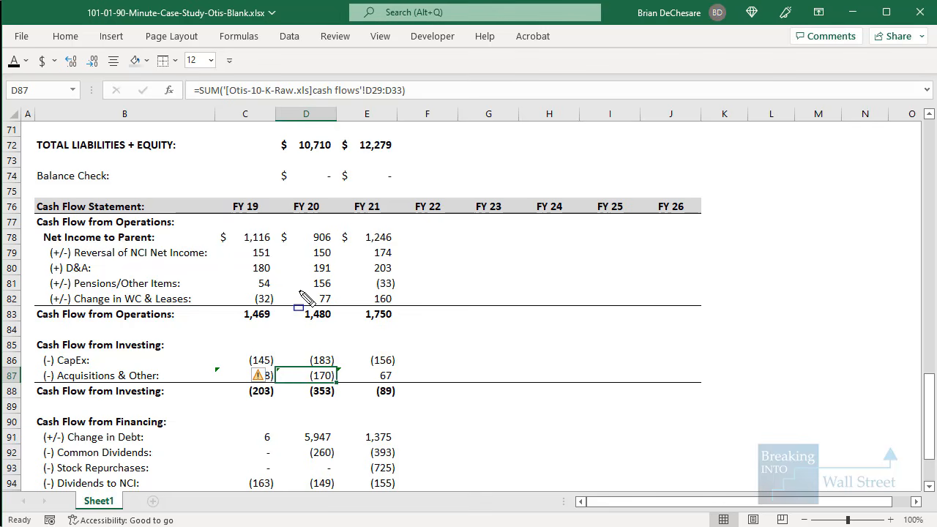
pyautogui.moveTo(298, 291); pyautogui.dragTo(400, 309)
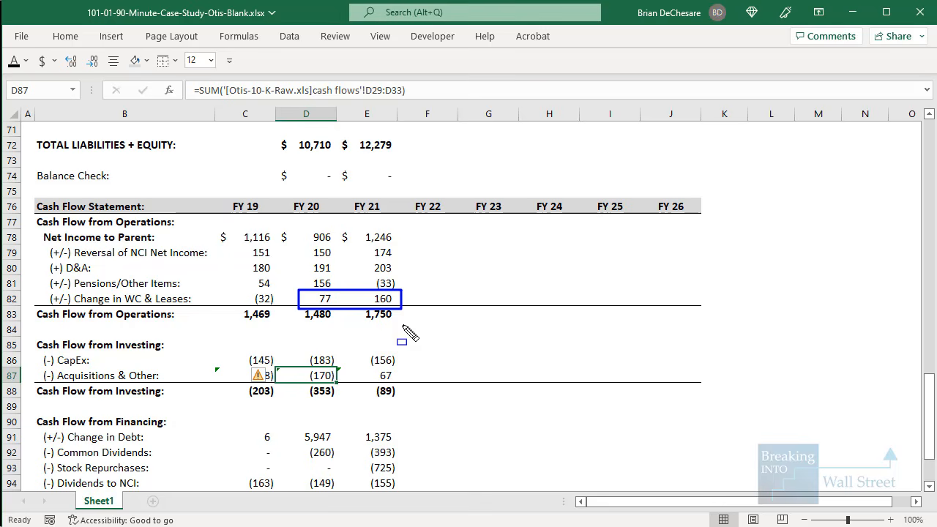
pyautogui.moveTo(243, 289); pyautogui.dragTo(275, 308)
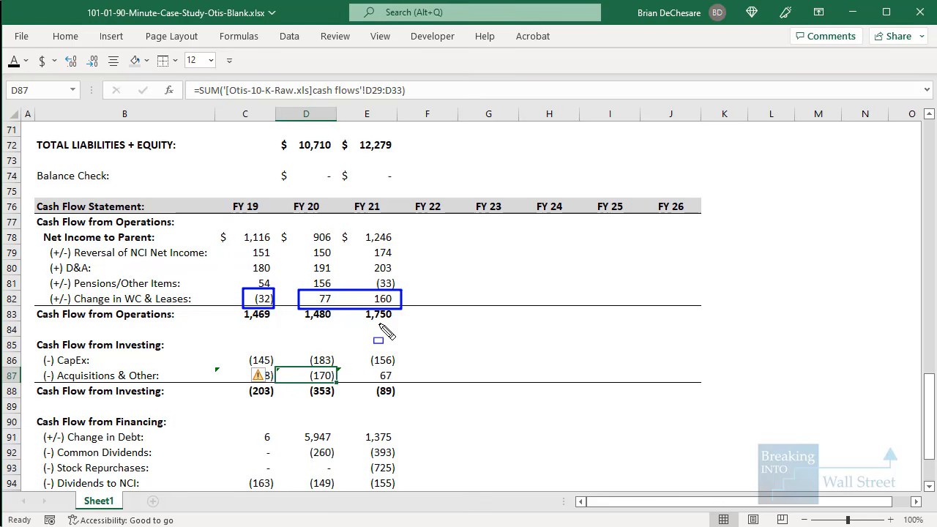
pyautogui.press('Escape')
pyautogui.scroll(9, 374, 295)
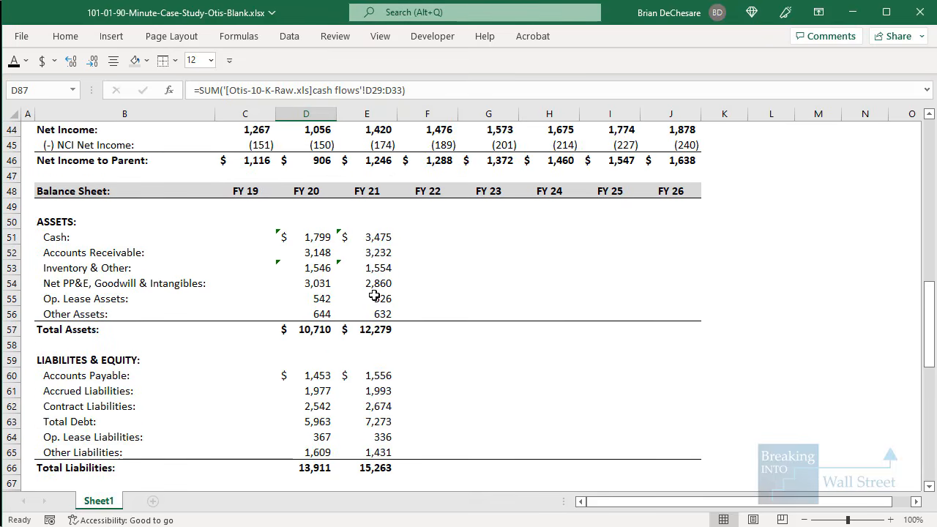
# Insert seven blank rows at row 22, between the NCI Net Income % Total assumption and the Income Statement
pyautogui.click(429, 253)
pyautogui.scroll(13, 383, 315)
pyautogui.click(154, 389)
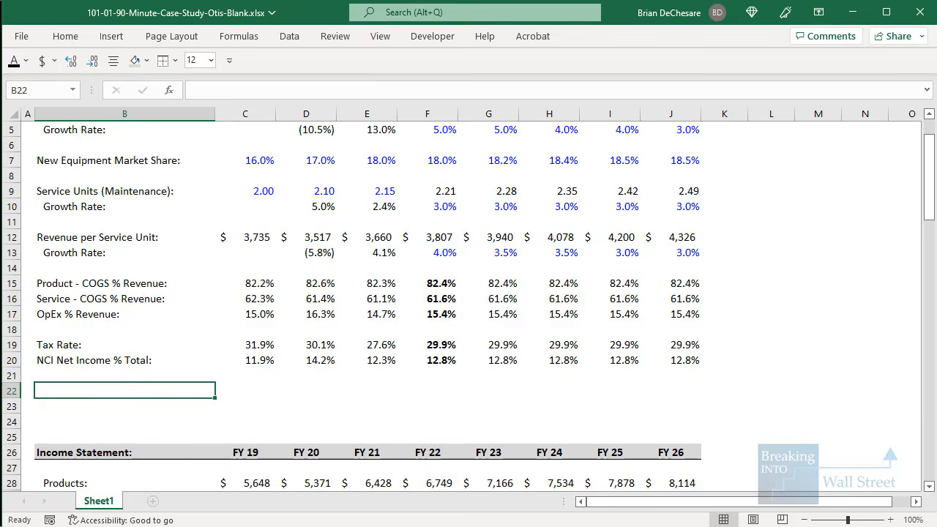
pyautogui.scroll(-4, 381, 308)
pyautogui.hotkey('shift', 'space')
pyautogui.hotkey('ctrl', 'shift', '+')
pyautogui.hotkey('ctrl', 'shift', '+')
pyautogui.hotkey('ctrl', 'shift', '+')
pyautogui.hotkey('ctrl', 'shift', '+')
pyautogui.hotkey('ctrl', 'shift', '+')
pyautogui.hotkey('ctrl', 'shift', '+')
pyautogui.hotkey('ctrl', 'shift', '+')
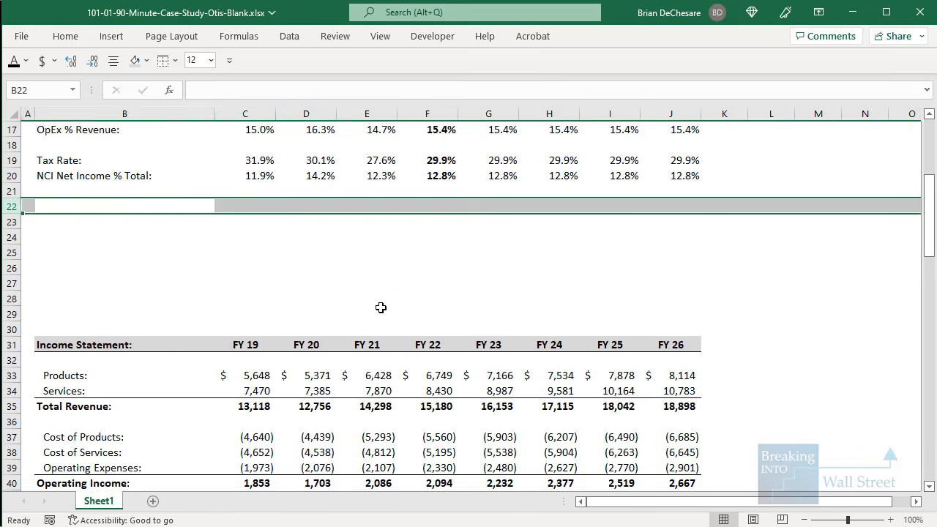
pyautogui.press('Down')
# Bring up a blank Notepad window over the workbook and switch back to the spreadsheet
pyautogui.click(563, 526)
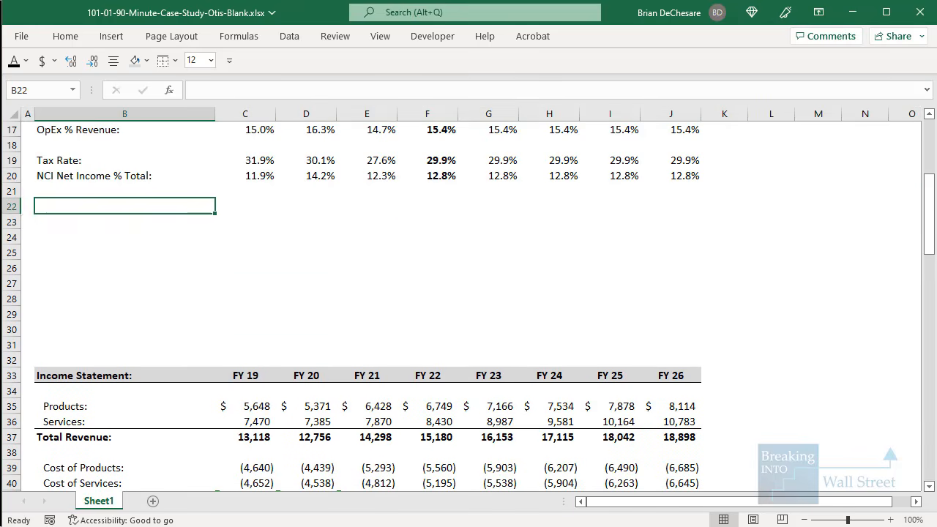
pyautogui.moveTo(473, 300); pyautogui.dragTo(395, 184)
pyautogui.hotkey('alt', 'Tab')
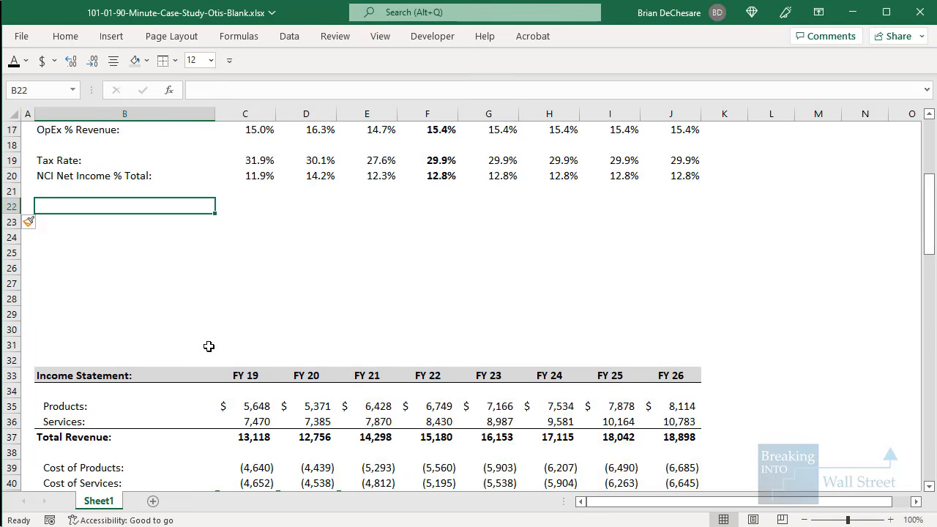
# Copy the Accounts Receivable label from the balance sheet into Notepad and return to Excel
pyautogui.scroll(-10, 207, 347)
pyautogui.click(138, 324)
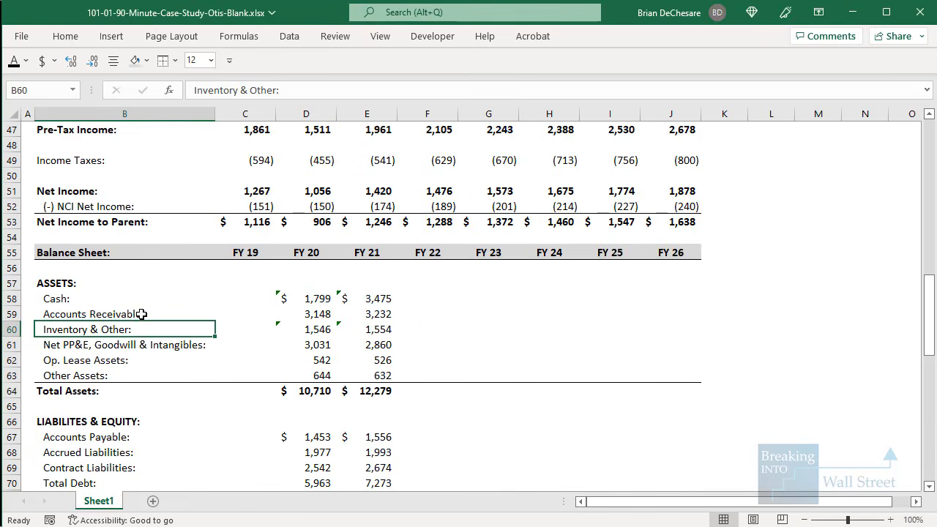
pyautogui.click(163, 311)
pyautogui.hotkey('ctrl', 'c')
pyautogui.hotkey('alt', 'Tab')
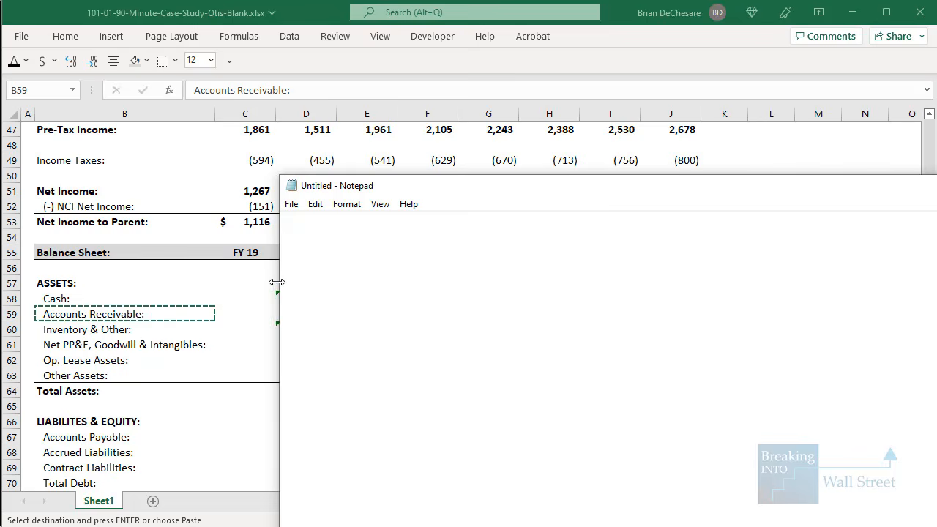
pyautogui.hotkey('ctrl', 'v')
pyautogui.hotkey('alt', 'Tab')
# Copy the Inventory & Other label into the Notepad list and return to Excel
pyautogui.click(139, 329)
pyautogui.hotkey('ctrl', 'c')
pyautogui.hotkey('alt', 'Tab')
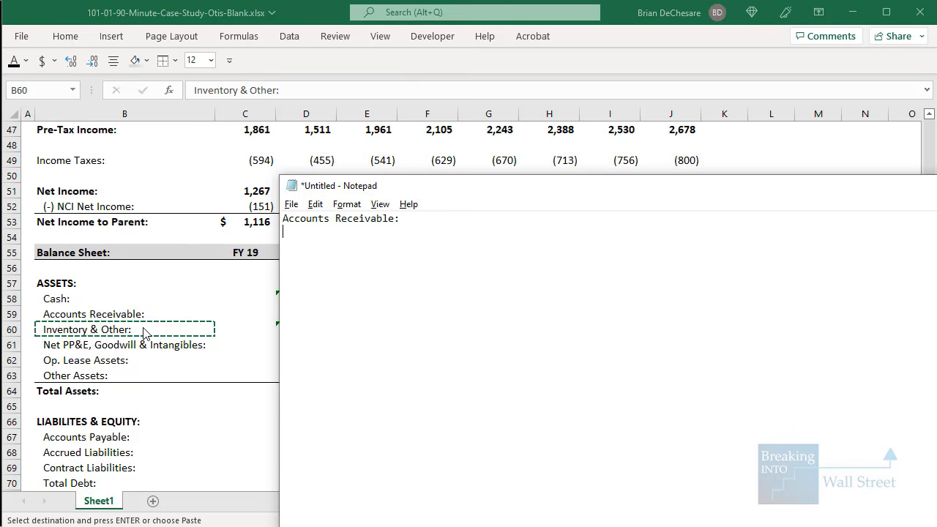
pyautogui.hotkey('ctrl', 'v')
pyautogui.hotkey('alt', 'Tab')
# Add the Op. Lease Assets label to the Notepad list and return to Excel
pyautogui.click(104, 360)
pyautogui.hotkey('ctrl', 'c')
pyautogui.hotkey('alt', 'Tab')
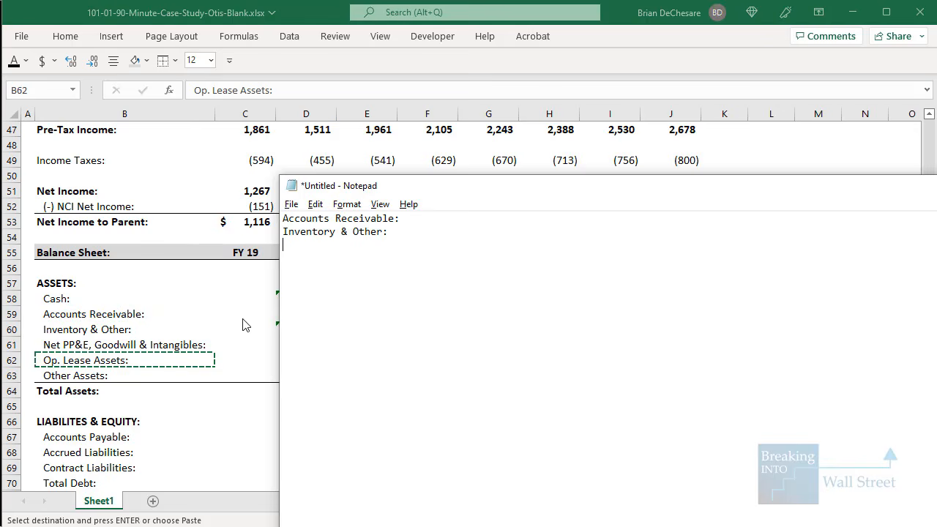
pyautogui.hotkey('ctrl', 'v')
pyautogui.hotkey('alt', 'Tab')
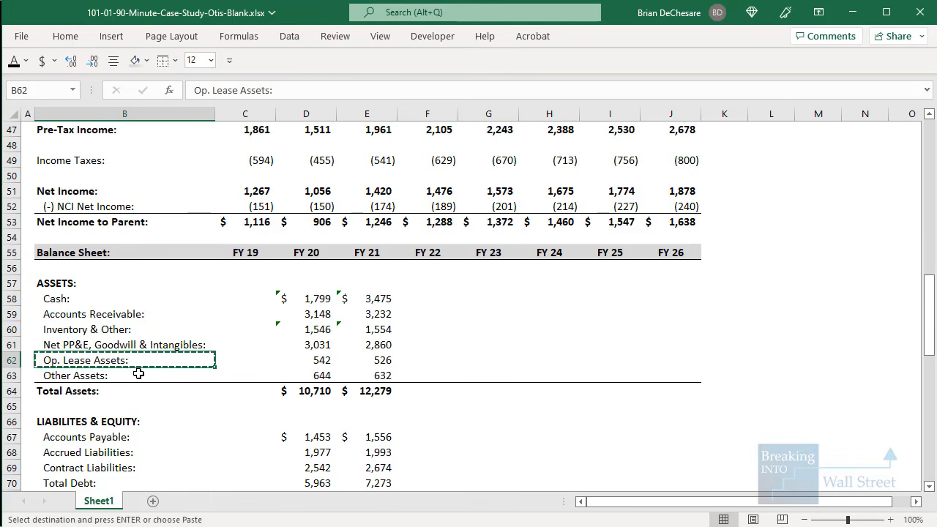
# Review the Other Assets, Net PP&E, Goodwill & Intangibles, and Cash rows of the balance sheet
pyautogui.click(145, 373)
pyautogui.hotkey('shift', 'space')
pyautogui.scroll(-2, 146, 369)
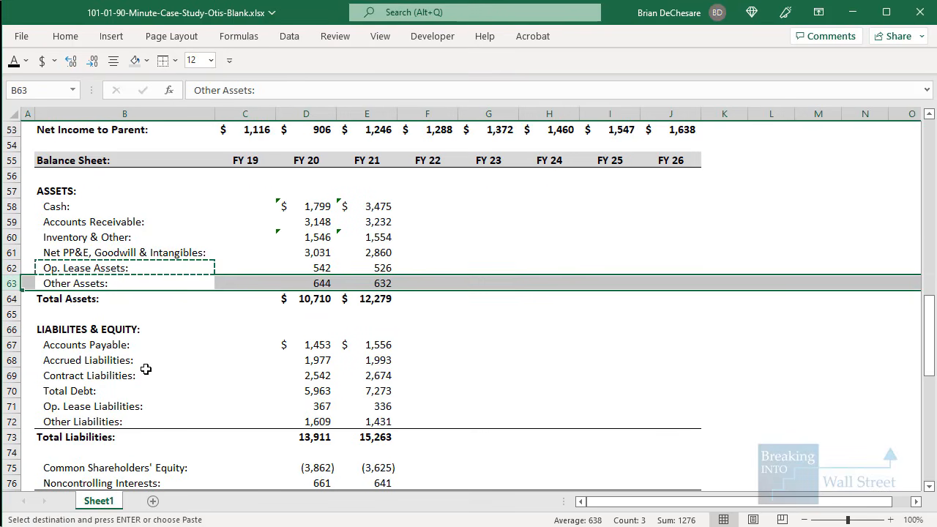
pyautogui.click(102, 253)
pyautogui.hotkey('shift', 'space')
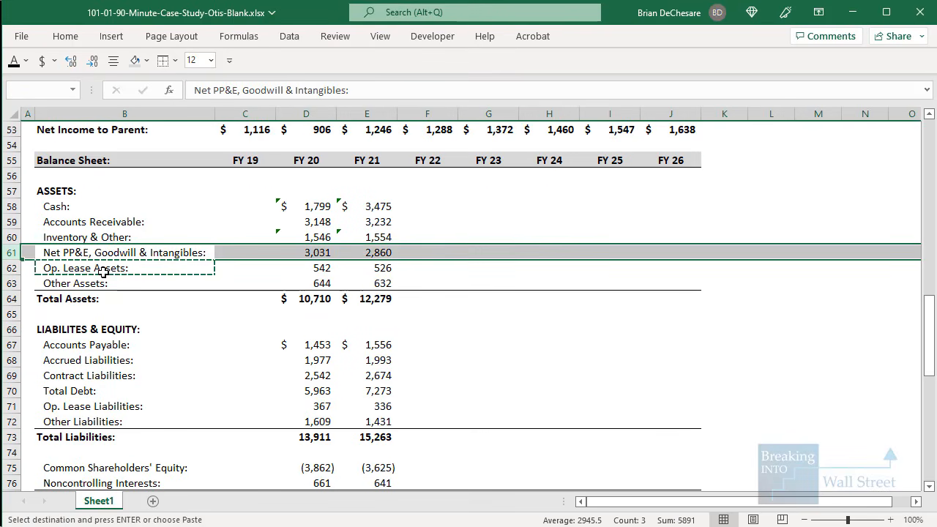
pyautogui.click(96, 206)
pyautogui.hotkey('shift', 'space')
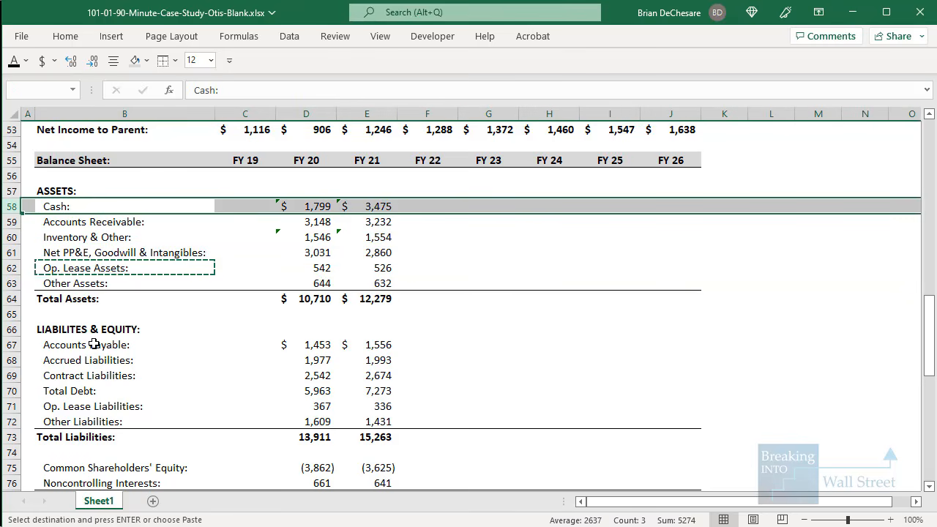
# Copy the Accounts Payable, Accrued Liabilities and Contract Liabilities labels into the Notepad list and return to Excel
pyautogui.click(93, 343)
pyautogui.scroll(-1, 93, 342)
pyautogui.keyDown('shift'); pyautogui.click(106, 337); pyautogui.keyUp('shift')
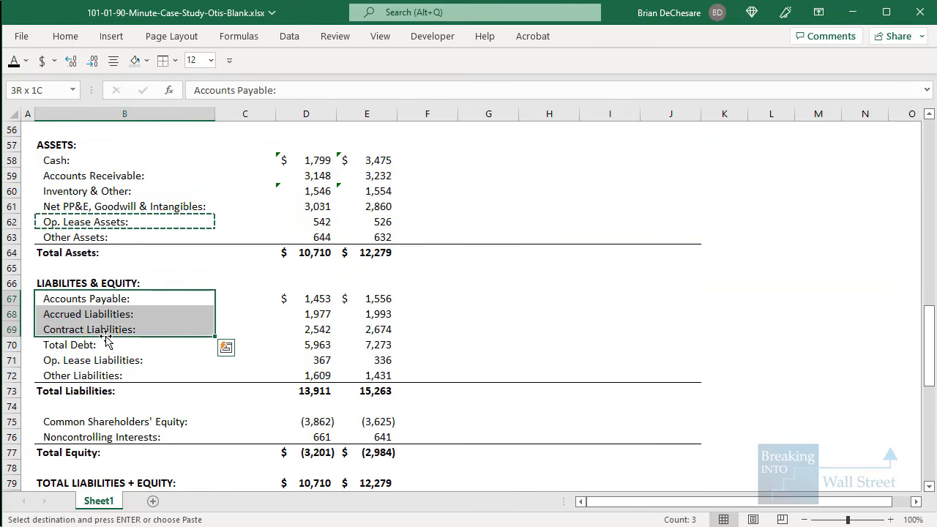
pyautogui.hotkey('ctrl', 'c')
pyautogui.hotkey('alt', 'Tab')
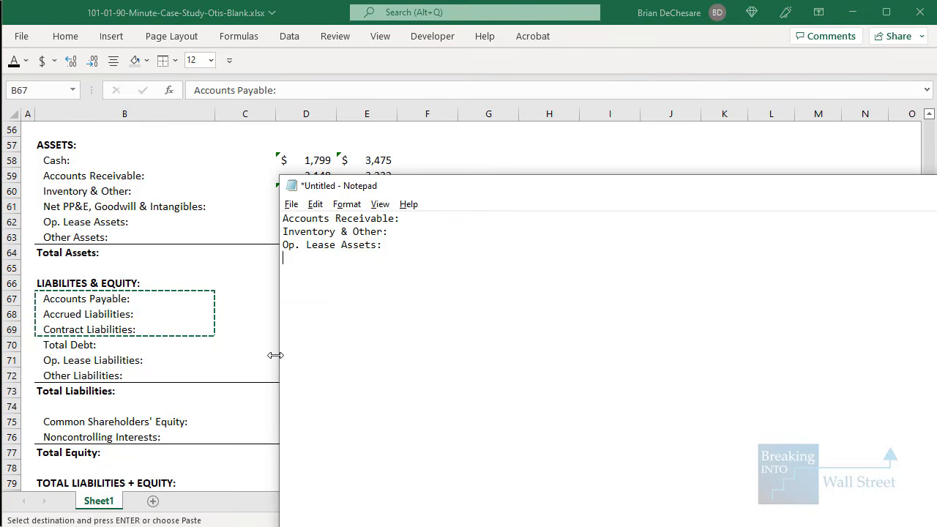
pyautogui.hotkey('ctrl', 'v')
pyautogui.hotkey('alt', 'Tab')
# Review the Total Debt and Op. Lease Liabilities rows of the balance sheet
pyautogui.press('Down')
pyautogui.press('Escape')
pyautogui.press('Down')
pyautogui.press('Down')
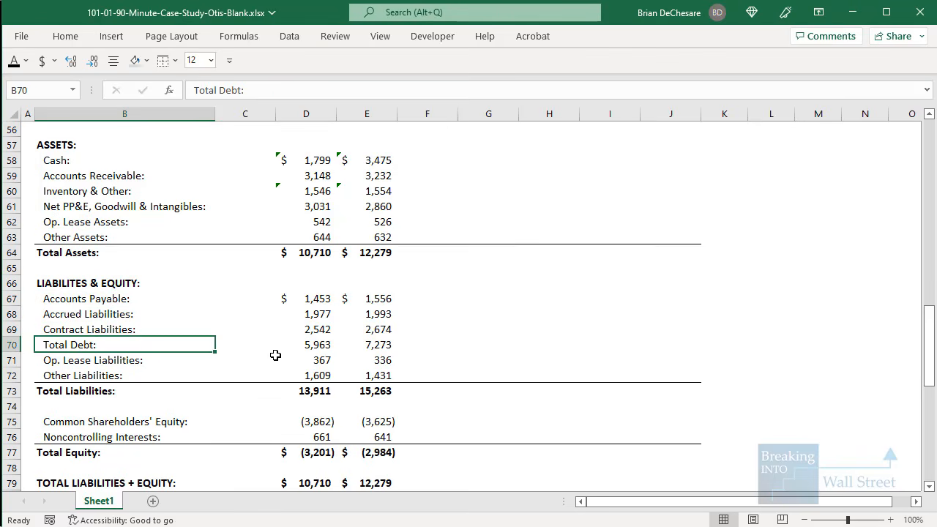
pyautogui.hotkey('shift', 'space')
pyautogui.press('Down')
pyautogui.hotkey('shift', 'space')
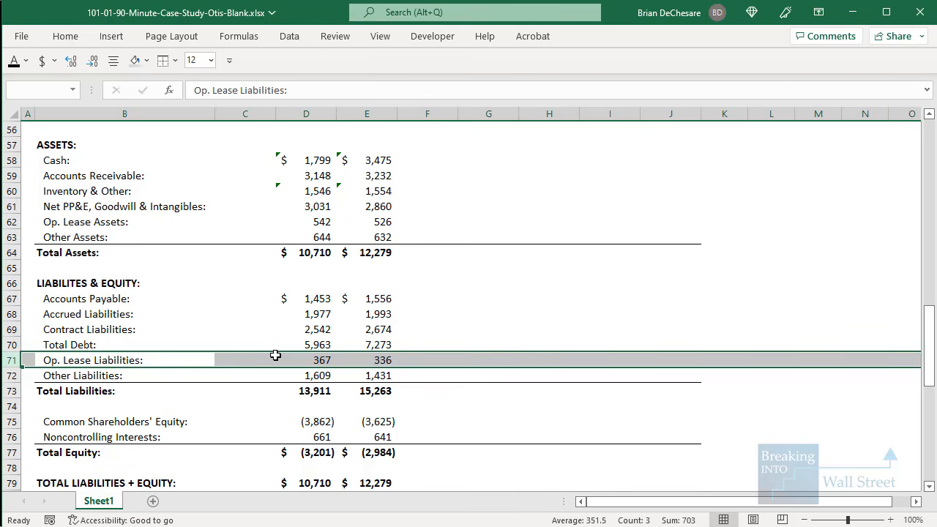
# Copy the Other Liabilities label into the Notepad list and return to the cash flow statement in Excel
pyautogui.press('Down')
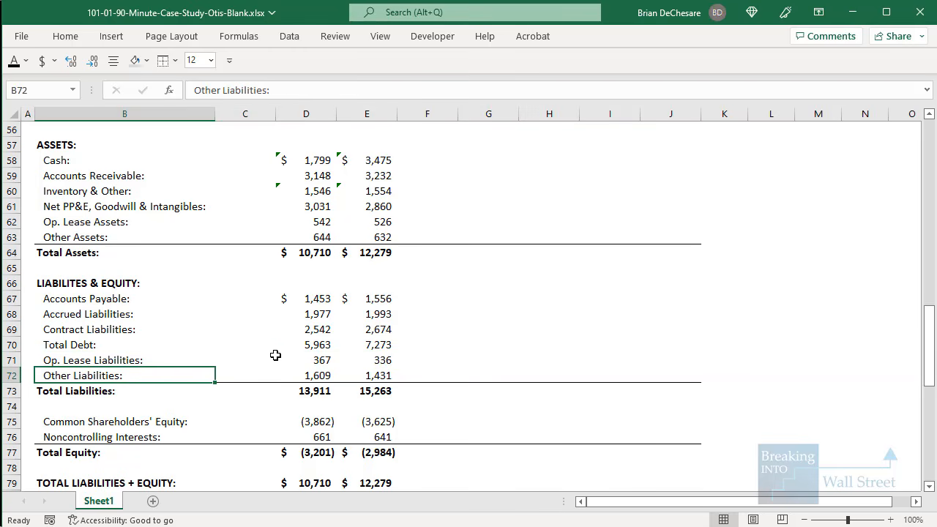
pyautogui.hotkey('ctrl', 'c')
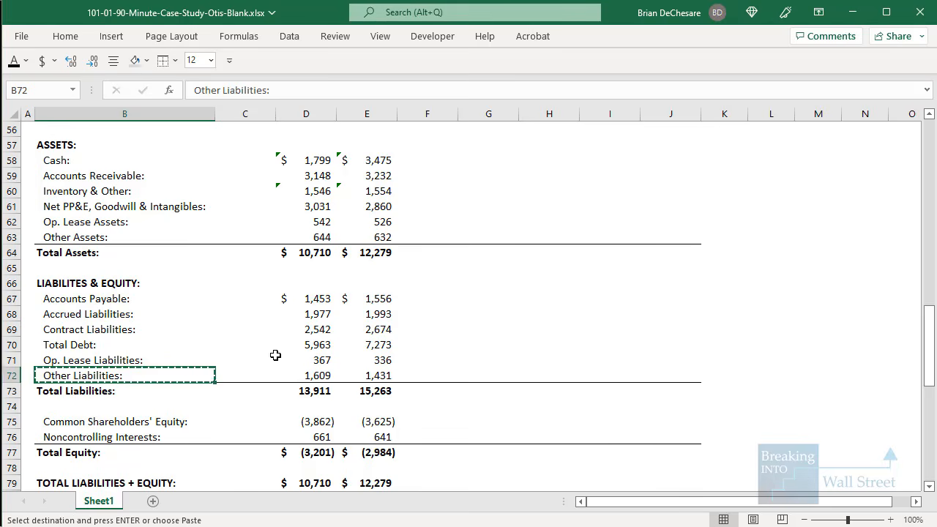
pyautogui.hotkey('alt', 'Tab')
pyautogui.hotkey('ctrl', 'v')
pyautogui.hotkey('alt', 'Tab')
pyautogui.press('Escape')
pyautogui.scroll(-10, 274, 352)
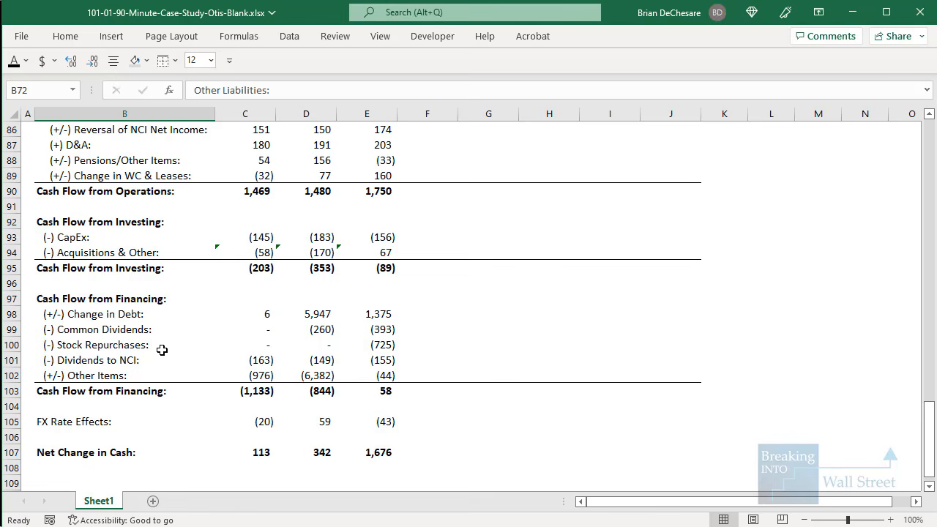
# Move the full list of working capital labels out of Notepad into the Excel assumptions area, starting at B22
pyautogui.scroll(20, 162, 331)
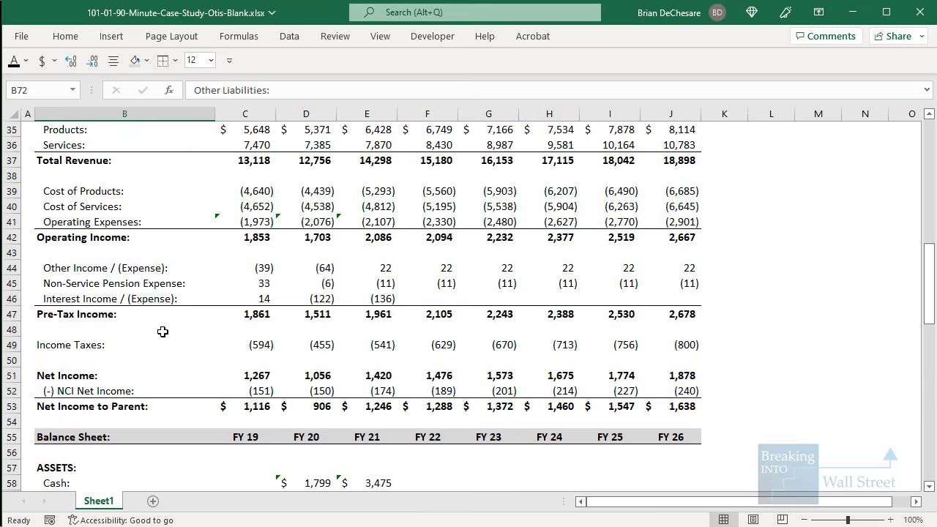
pyautogui.click(96, 250)
pyautogui.hotkey('alt', 'Tab')
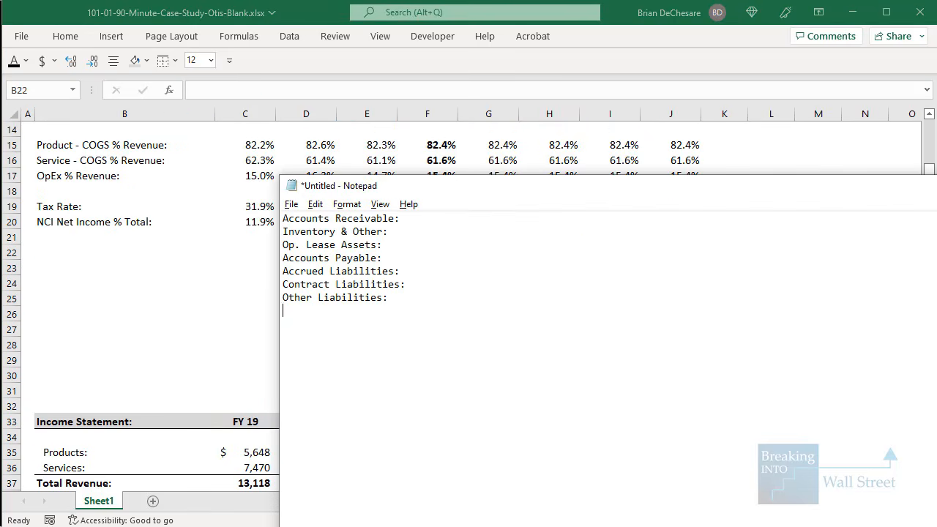
pyautogui.hotkey('ctrl', 'a')
pyautogui.hotkey('ctrl', 'x')
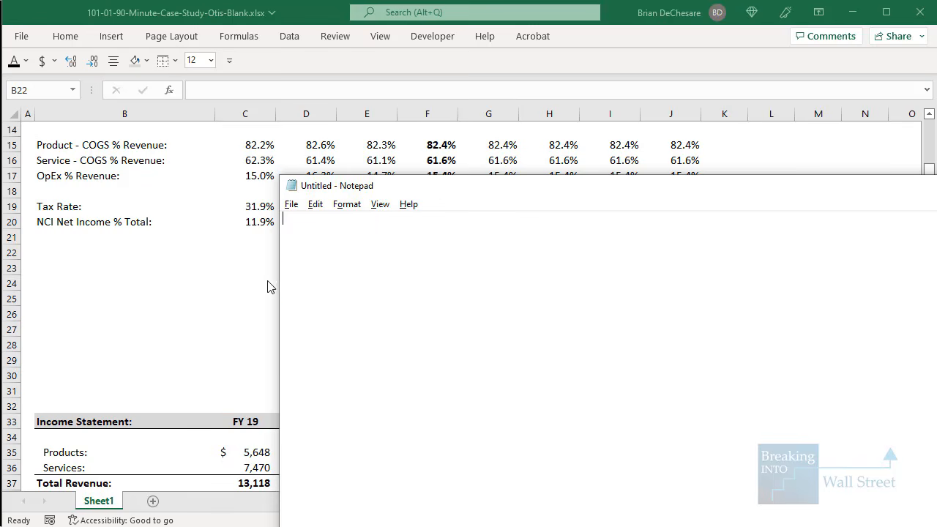
pyautogui.hotkey('alt', 'Tab')
pyautogui.hotkey('ctrl', 'v')
pyautogui.hotkey('alt', 'Tab')
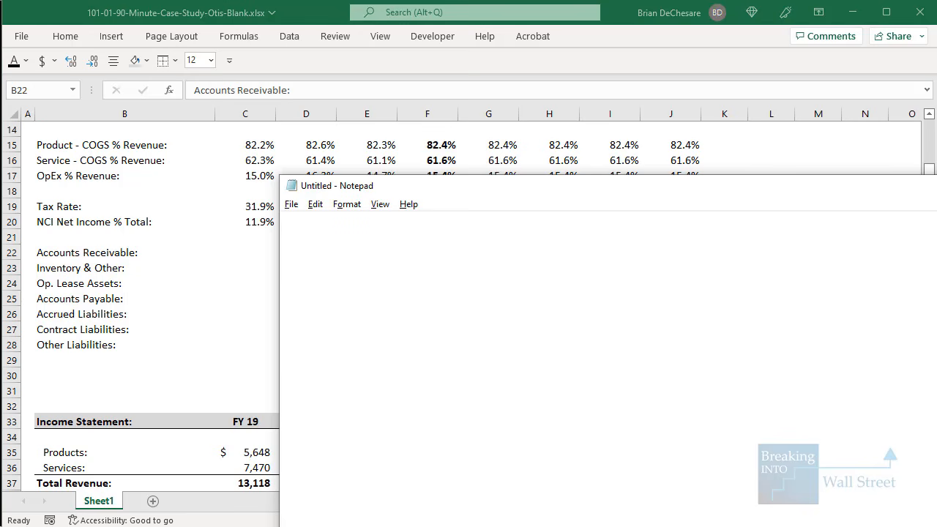
pyautogui.hotkey('alt', 'Tab')
# Insert a blank row above Accounts Payable to separate the asset labels from the liability labels
pyautogui.click(125, 298)
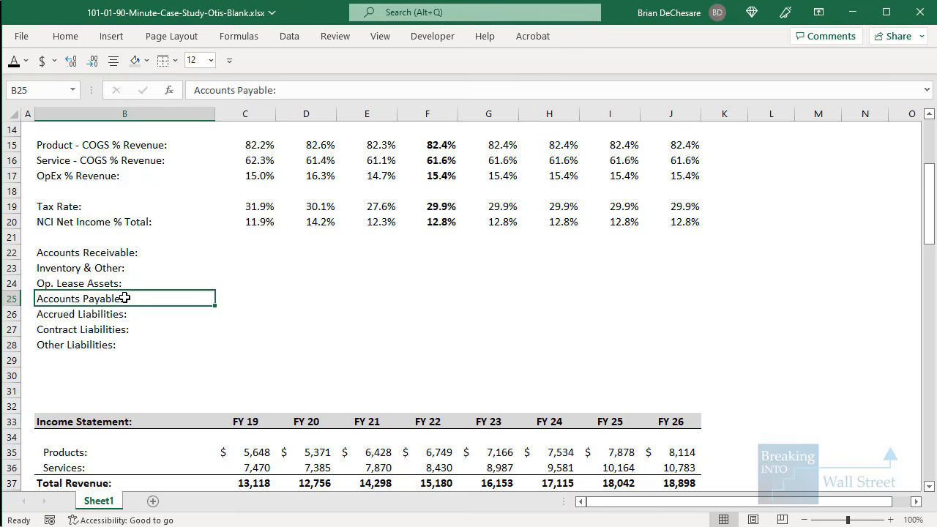
pyautogui.hotkey('shift', 'space')
pyautogui.hotkey('ctrl', 'shift', '+')
pyautogui.click(124, 298)
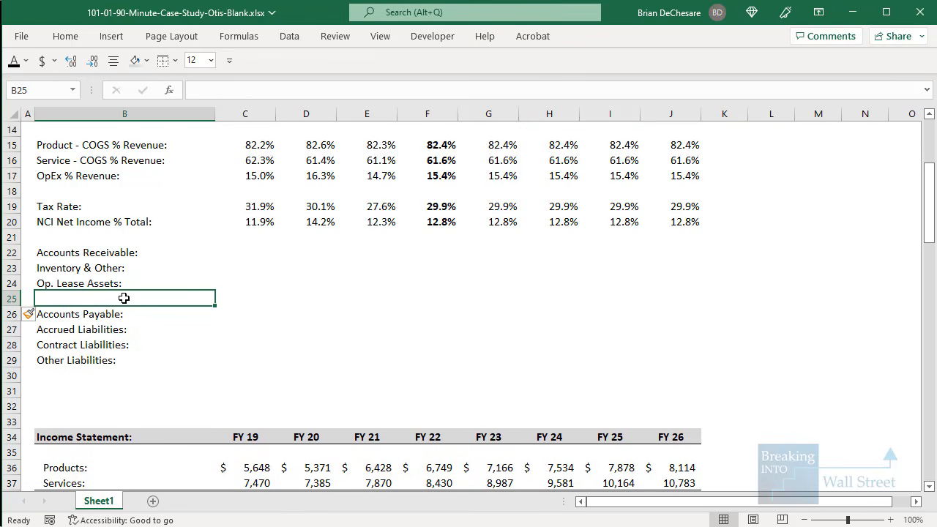
pyautogui.click(75, 358)
pyautogui.hotkey('ctrl', 'Up')
pyautogui.hotkey('ctrl', 'shift', 'Down')
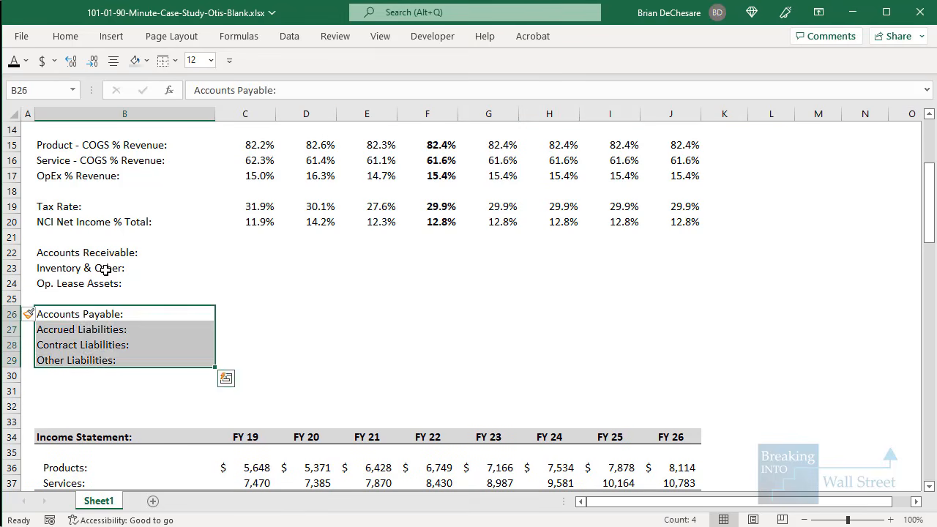
# Rename the first two labels as "Accounts Receivable % Revenue:" and "Inventory & Other % COGS:"
pyautogui.click(106, 269)
pyautogui.click(214, 248)
pyautogui.press('F2')
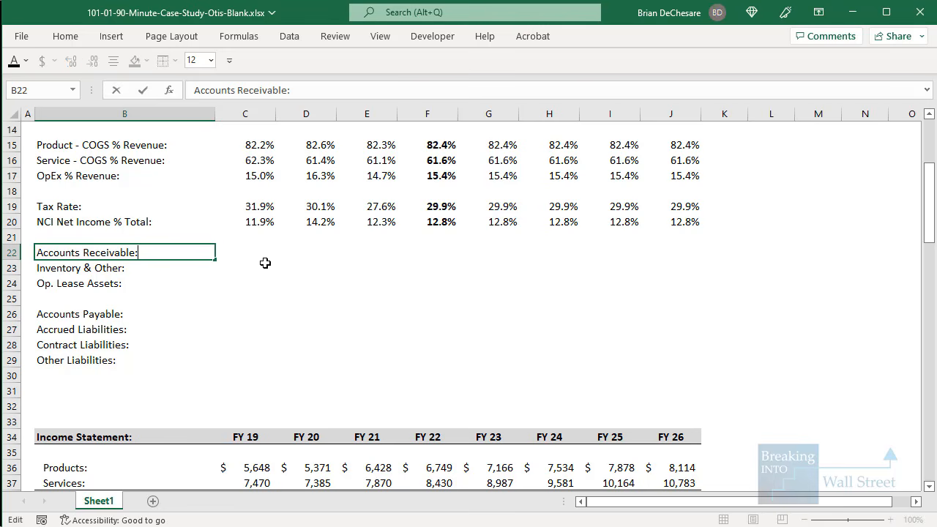
pyautogui.write('% Revenue:')
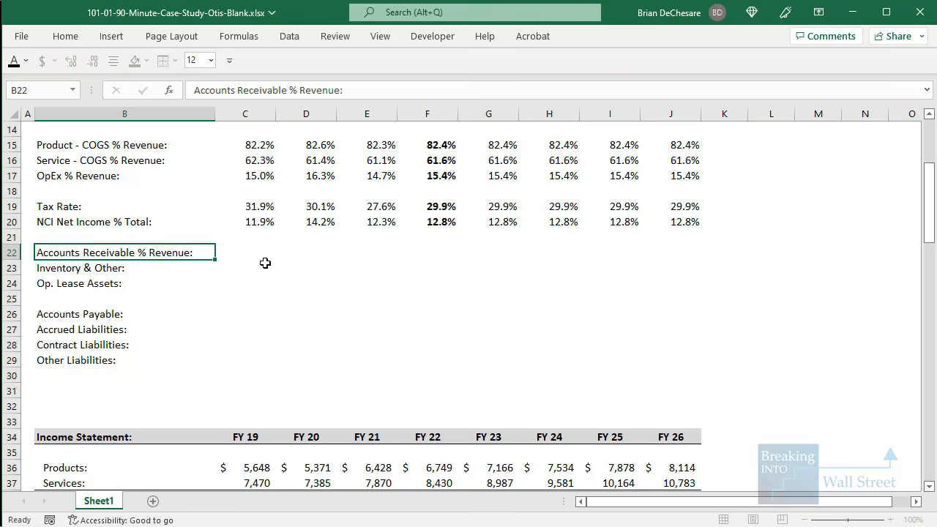
pyautogui.press('Return')
pyautogui.write('% ')
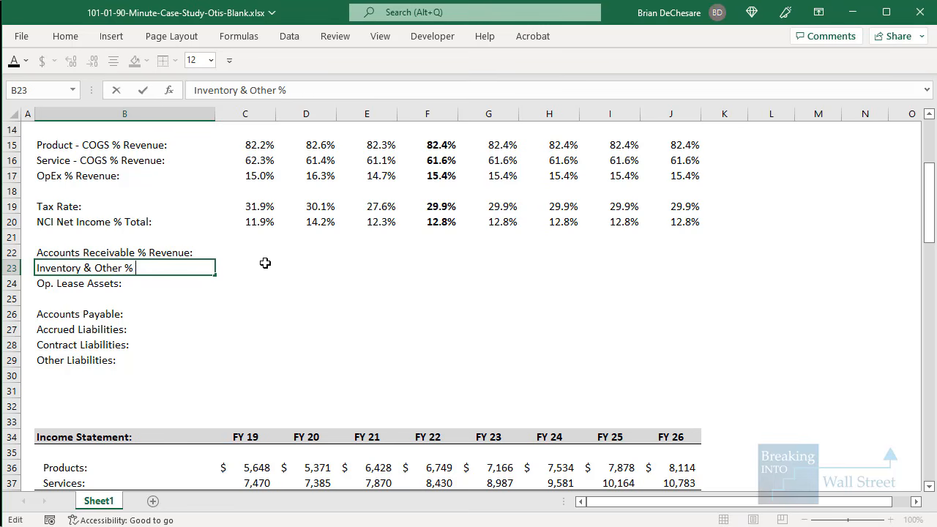
pyautogui.write('COGS:')
pyautogui.press('Return')
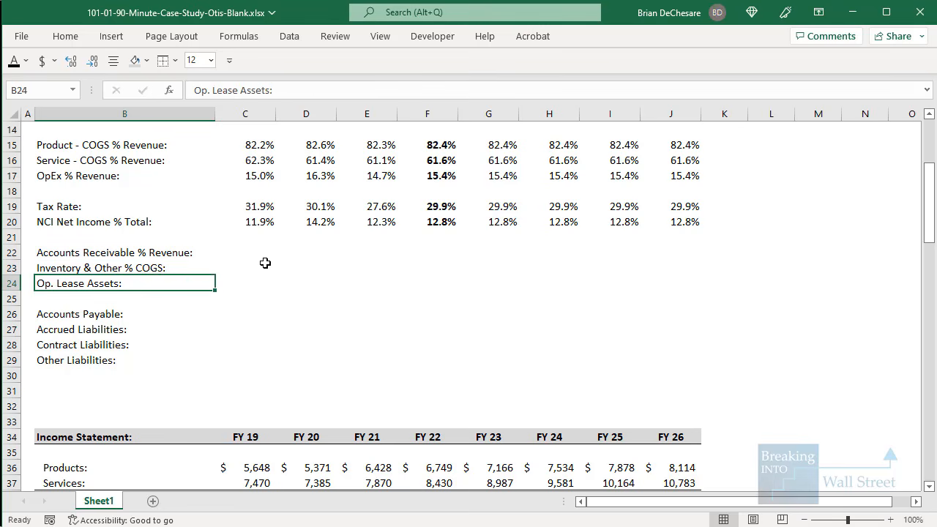
# Rename the Op. Lease Assets label as "Op. Lease Assets % OpEx:" and Accounts Payable as "Accounts Payable % COGS:"
pyautogui.press('F2')
pyautogui.write('% ')
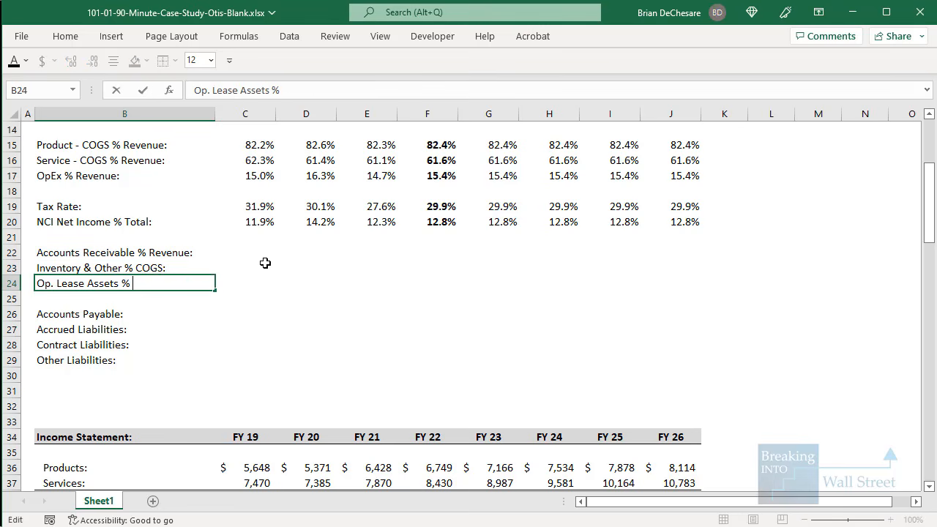
pyautogui.write('OpEx:')
pyautogui.press('Down')
pyautogui.press('Down')
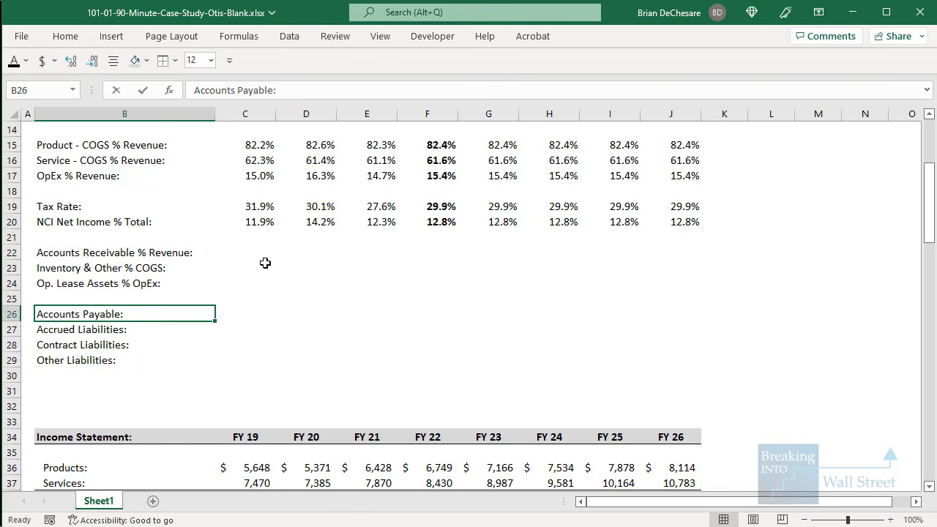
pyautogui.press('F2')
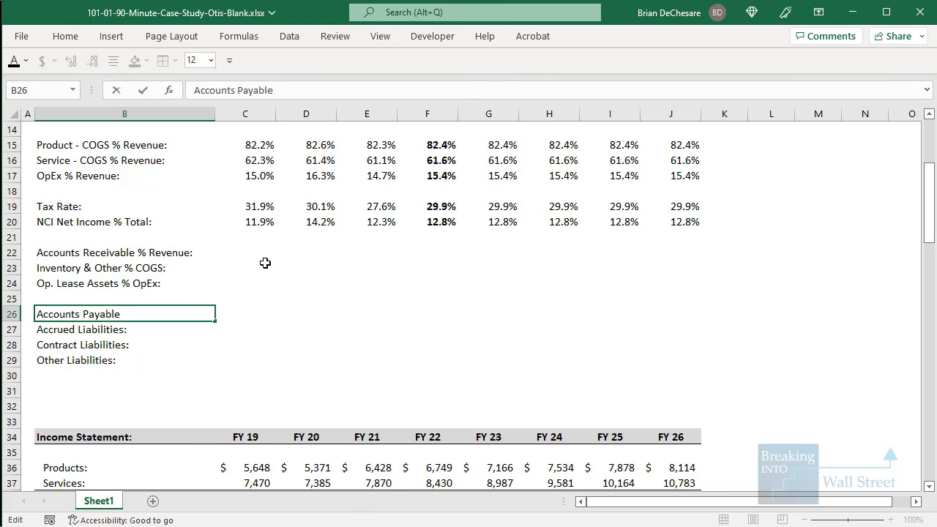
pyautogui.write('% COGS:')
pyautogui.press('Return')
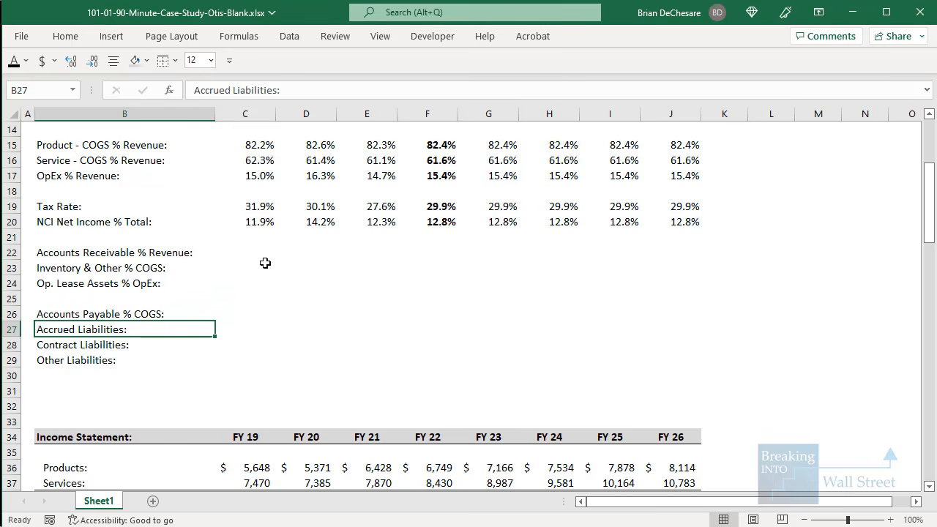
# Rename the Accrued Liabilities label as "Accrued Liabilities % Total Expenses:" and check the cost rows in the income statement
pyautogui.press('F2')
pyautogui.write('% ')
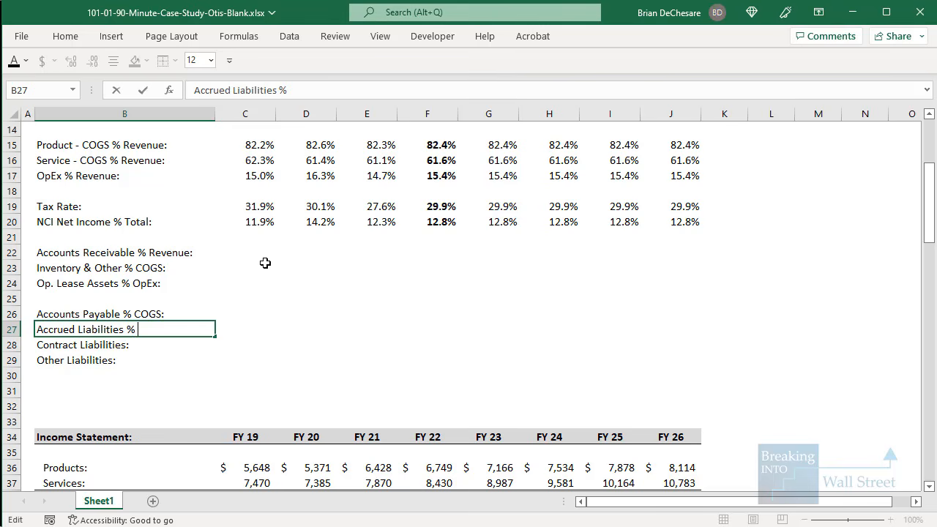
pyautogui.write('Total Expenses:')
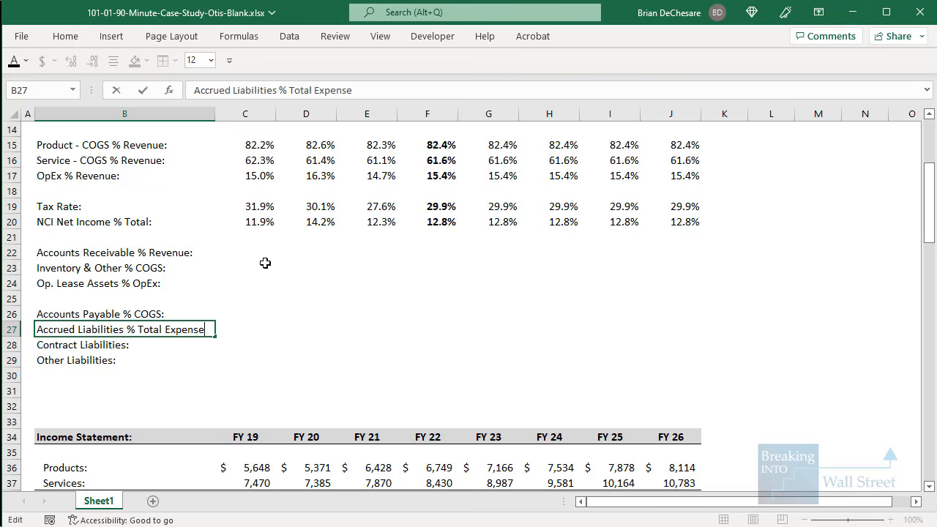
pyautogui.hotkey('ctrl', 'Return')
pyautogui.press('Down')
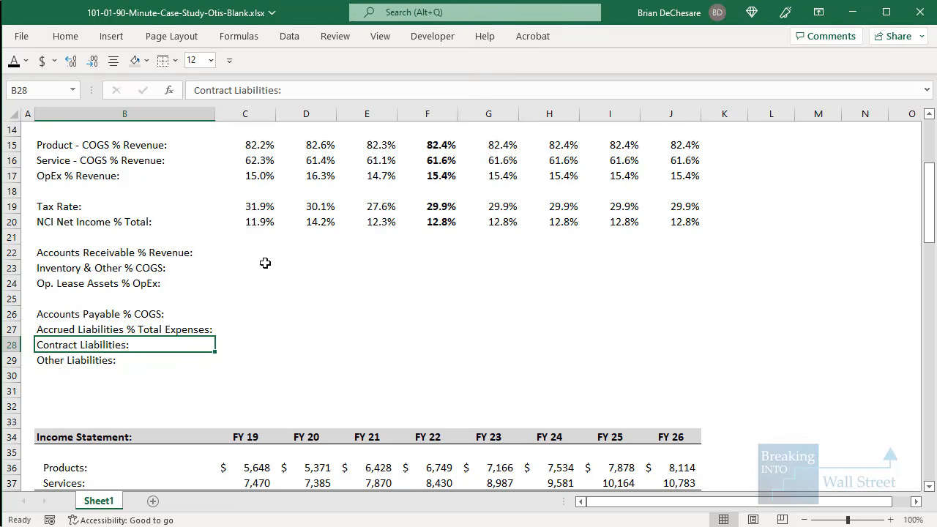
pyautogui.press('Up')
pyautogui.hotkey('shift', 'space')
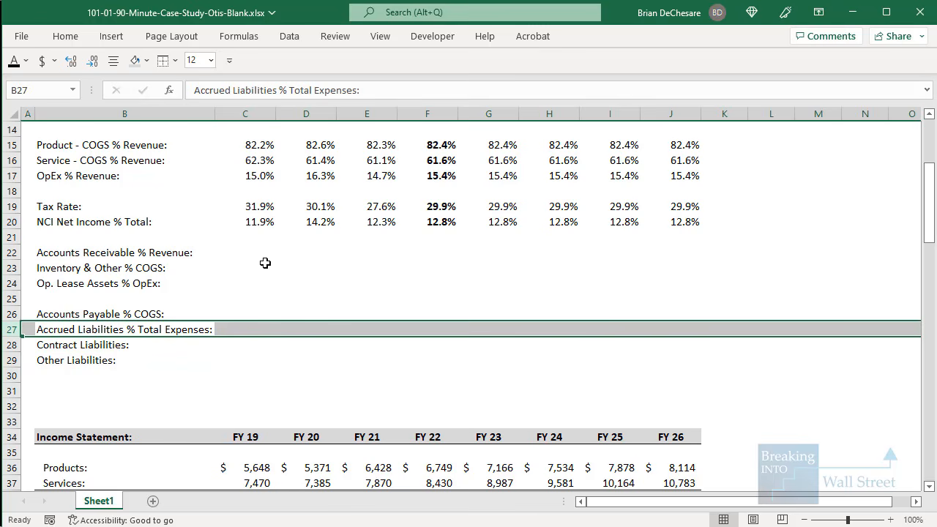
pyautogui.scroll(-6, 219, 293)
pyautogui.moveTo(92, 252); pyautogui.dragTo(682, 265)
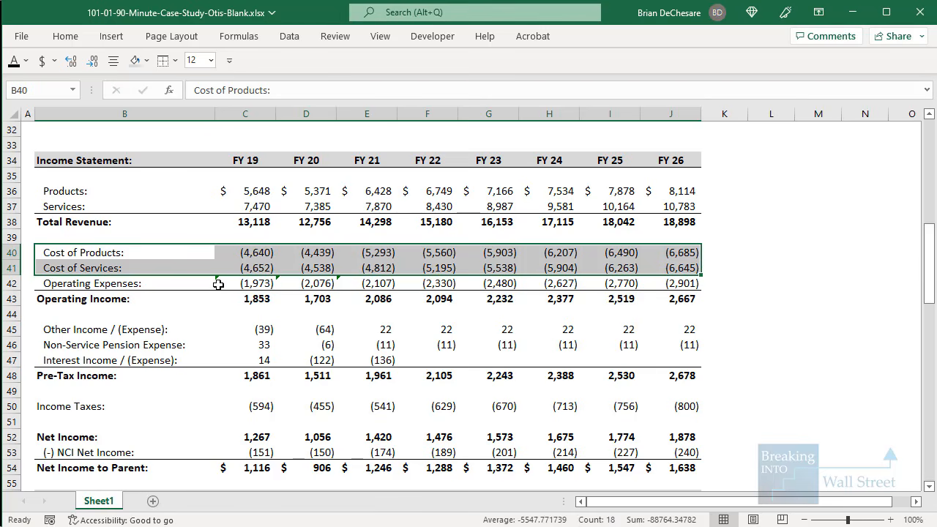
pyautogui.scroll(6, 218, 284)
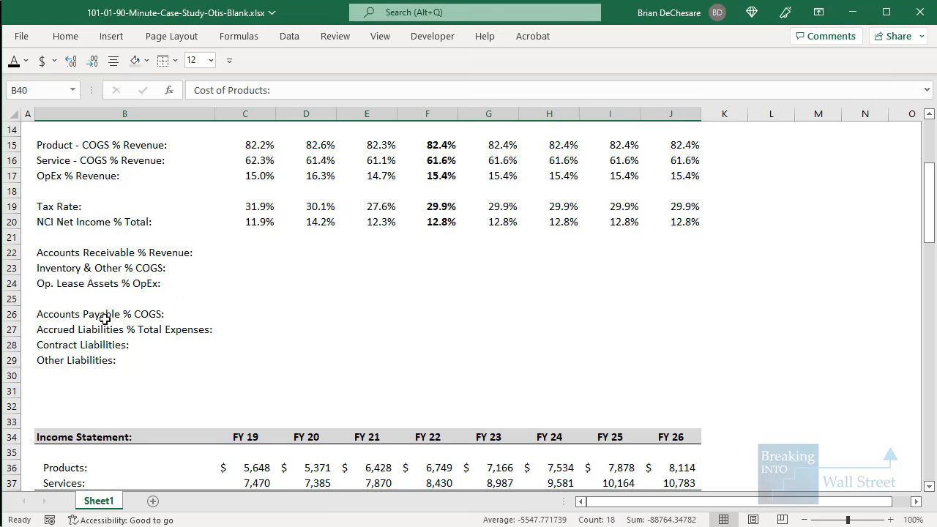
pyautogui.click(108, 327)
# Rename the Contract Liabilities label as "Contract Liabilities % Total Expenses:"
pyautogui.click(121, 342)
pyautogui.scroll(-1, 194, 342)
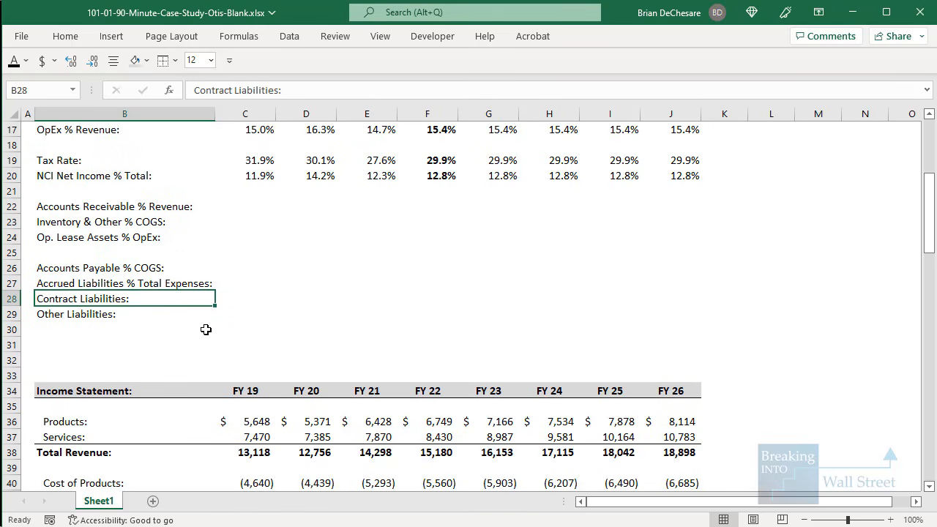
pyautogui.press('F2')
pyautogui.write('Tota')
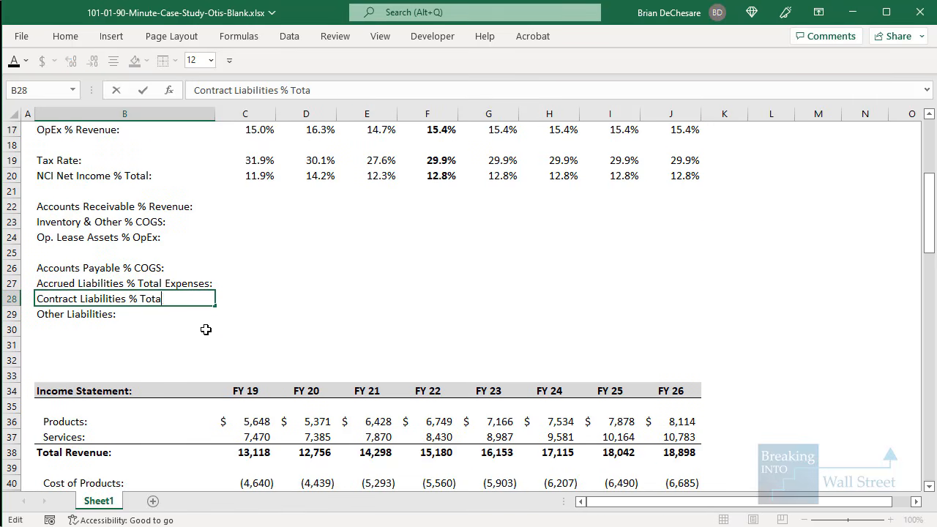
pyautogui.write('l Expenses:')
pyautogui.hotkey('ctrl', 'Return')
pyautogui.press('Down')
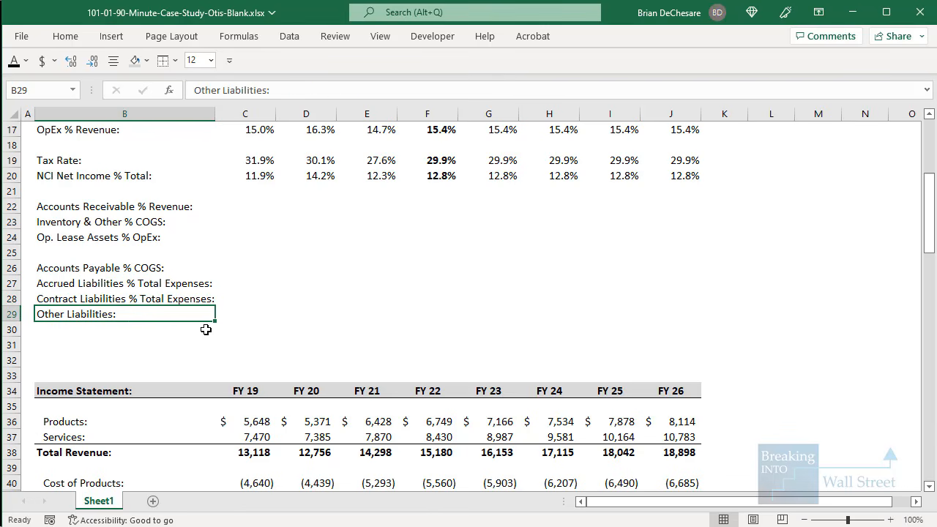
# Copy "% Total Expenses:" from the Contract Liabilities label and append it to the Other Liabilities label in place of its colon
pyautogui.press('Up')
pyautogui.press('F2')
pyautogui.hotkey('shift', 'Left')
pyautogui.hotkey('shift', 'Left')
pyautogui.hotkey('shift', 'Left')
pyautogui.hotkey('shift', 'Left')
pyautogui.hotkey('shift', 'Left')
pyautogui.hotkey('shift', 'Left')
pyautogui.hotkey('shift', 'Left')
pyautogui.hotkey('shift', 'Left')
pyautogui.hotkey('shift', 'Left')
pyautogui.hotkey('shift', 'Left')
pyautogui.hotkey('shift', 'Left')
pyautogui.hotkey('shift', 'Left')
pyautogui.hotkey('shift', 'Left')
pyautogui.hotkey('shift', 'Left')
pyautogui.hotkey('shift', 'Left')
pyautogui.hotkey('shift', 'Left')
pyautogui.hotkey('shift', 'Left')
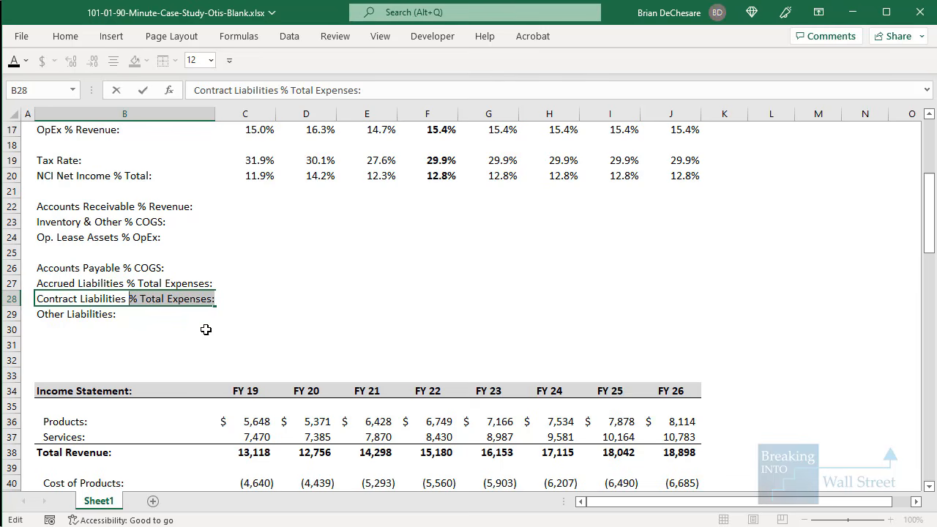
pyautogui.hotkey('ctrl', 'c')
pyautogui.press('Escape')
pyautogui.press('Down')
pyautogui.press('F2')
pyautogui.press('BackSpace')
pyautogui.hotkey('ctrl', 'v')
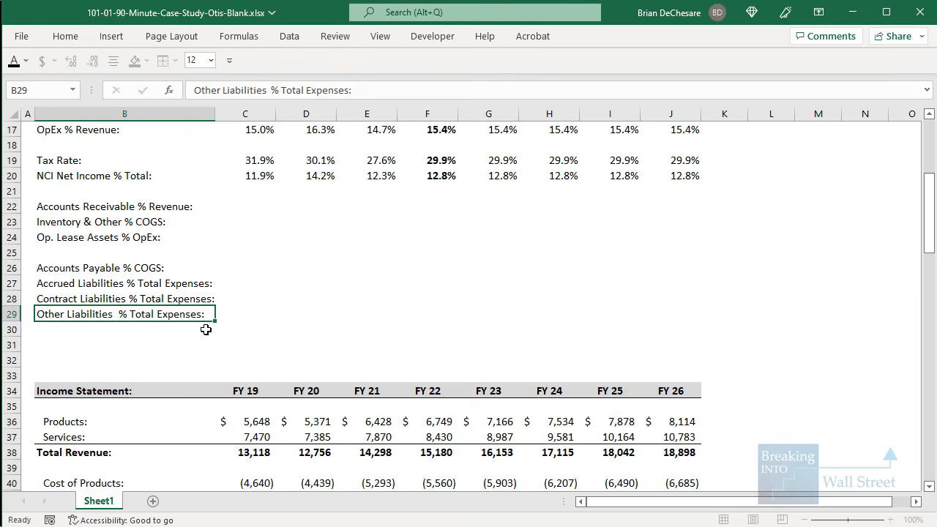
pyautogui.hotkey('ctrl', 'Return')
# AutoFit the width of column B to the working capital labels in B22:B29
pyautogui.press('Up')
pyautogui.press('Up')
pyautogui.press('Up')
pyautogui.press('Up')
pyautogui.press('Up')
pyautogui.press('Up')
pyautogui.press('Up')
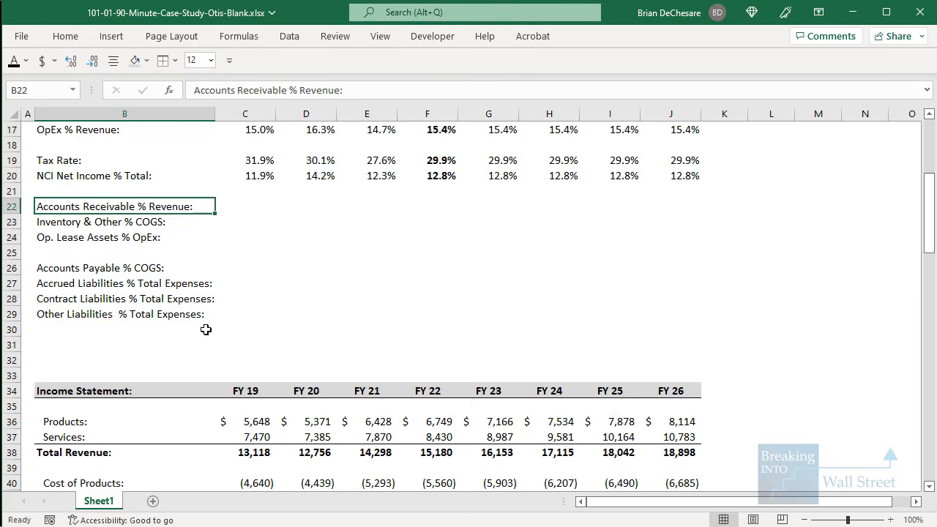
pyautogui.hotkey('shift', 'Down')
pyautogui.hotkey('shift', 'Down')
pyautogui.hotkey('shift', 'Down')
pyautogui.hotkey('shift', 'Down')
pyautogui.hotkey('shift', 'Down')
pyautogui.hotkey('shift', 'Down')
pyautogui.hotkey('shift', 'Down')
pyautogui.hotkey('alt', 'h')
pyautogui.press('o')
pyautogui.press('i')
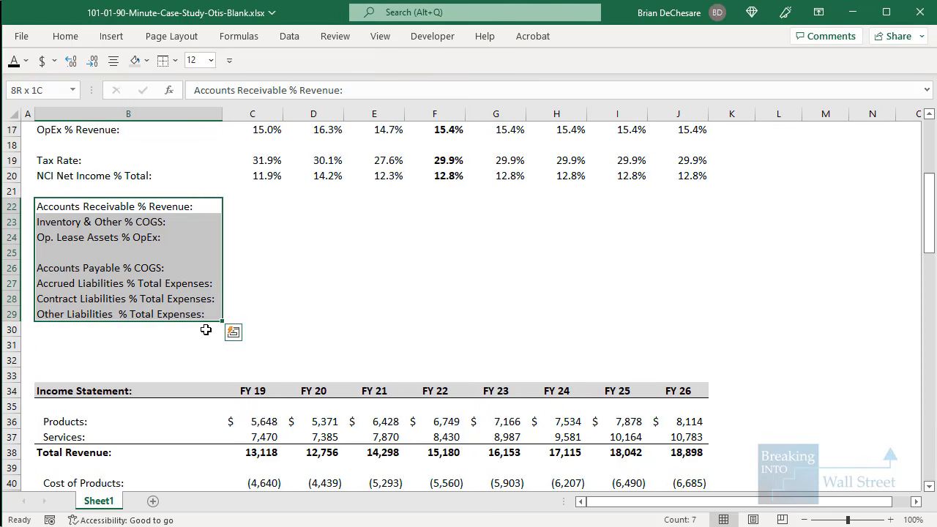
pyautogui.press('Right')
pyautogui.press('Right')
pyautogui.press('Left')
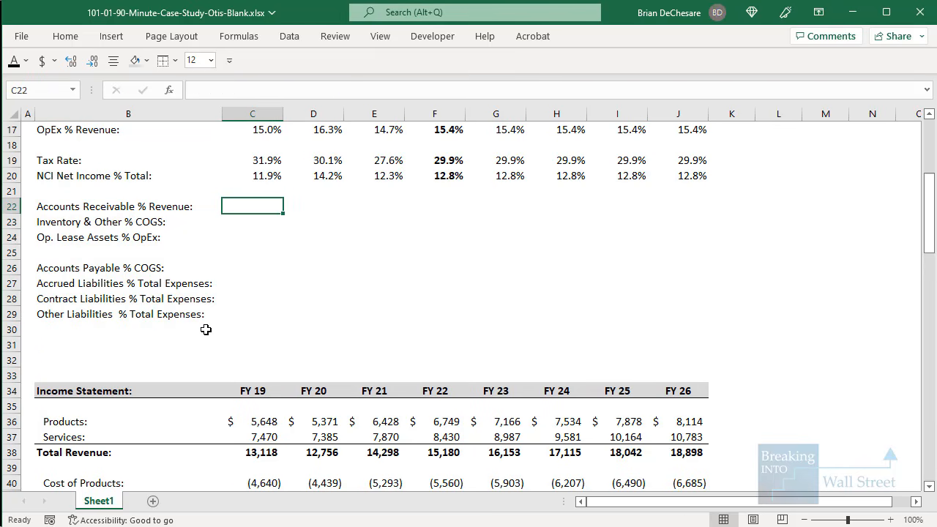
pyautogui.write('=')
pyautogui.scroll(-11, 242, 327)
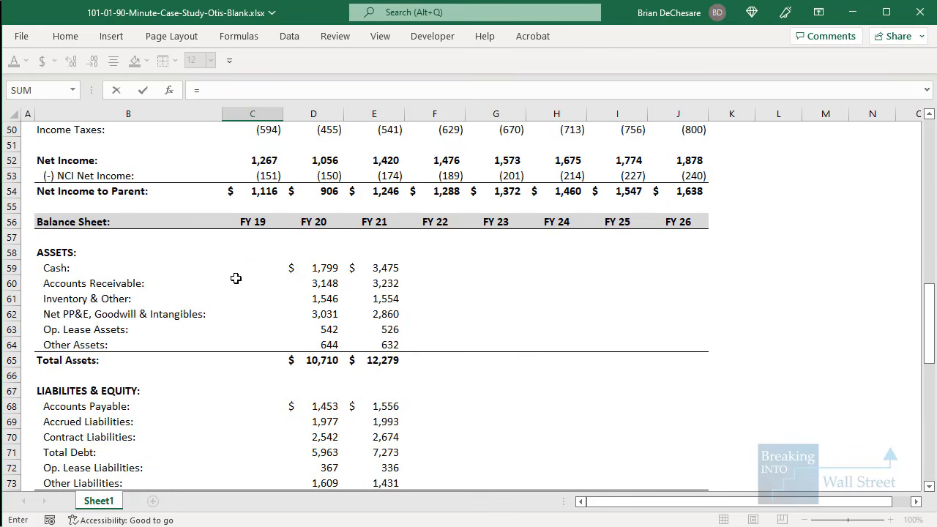
pyautogui.press('Escape')
# Calculate FY 20 Accounts Receivable % Revenue in D22 as Accounts Receivable divided by Total Revenue, =D60/D38
pyautogui.press('Right')
pyautogui.write('=')
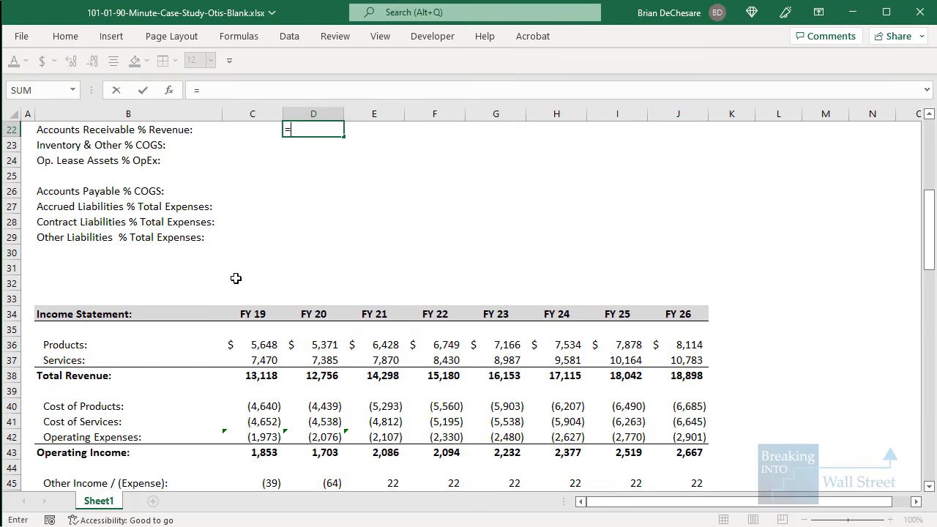
pyautogui.scroll(-7, 235, 279)
pyautogui.scroll(-2, 320, 352)
pyautogui.click(331, 298)
pyautogui.write('/')
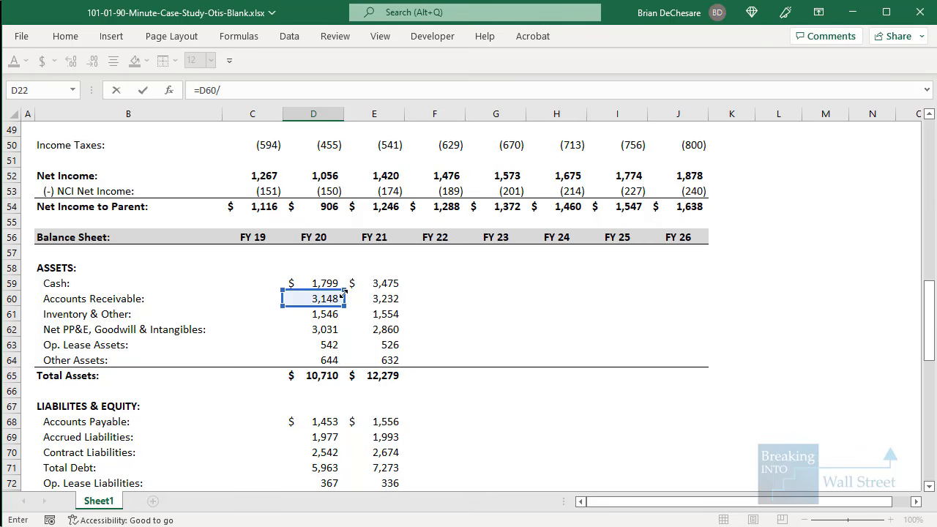
pyautogui.scroll(5, 344, 293)
pyautogui.click(314, 138)
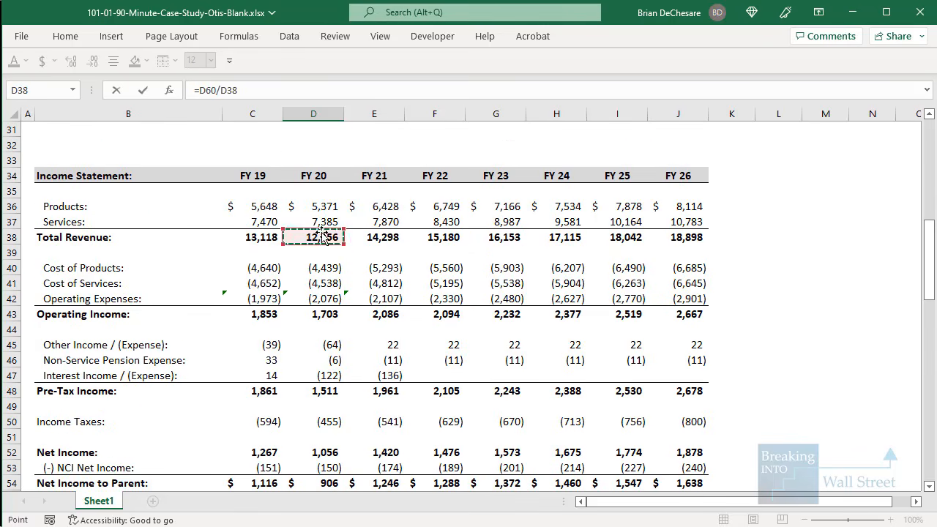
pyautogui.hotkey('ctrl', 'Return')
# Calculate FY 20 Inventory & Other % COGS in D23 as negative Inventory & Other divided by summed product and service costs, =-D61/SUM(D40:D41)
pyautogui.press('Return')
pyautogui.write('=')
pyautogui.scroll(-11, 318, 232)
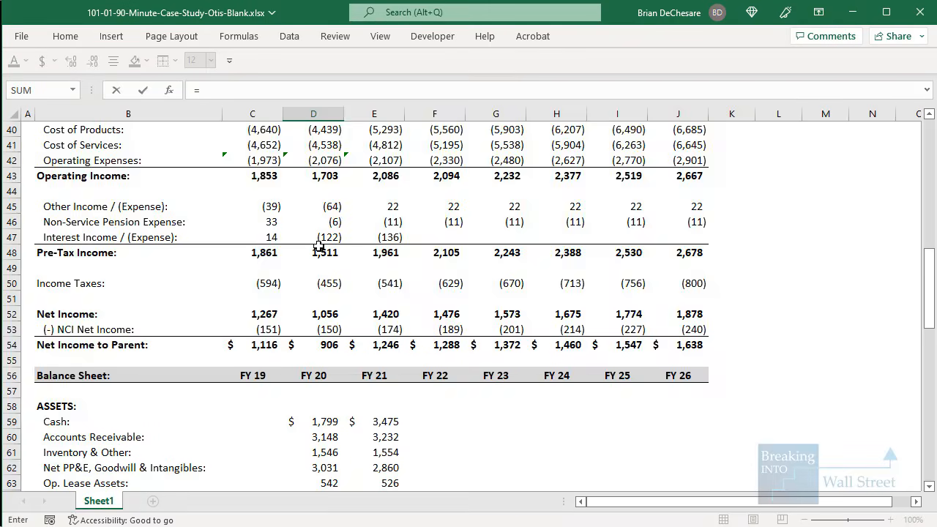
pyautogui.click(316, 226)
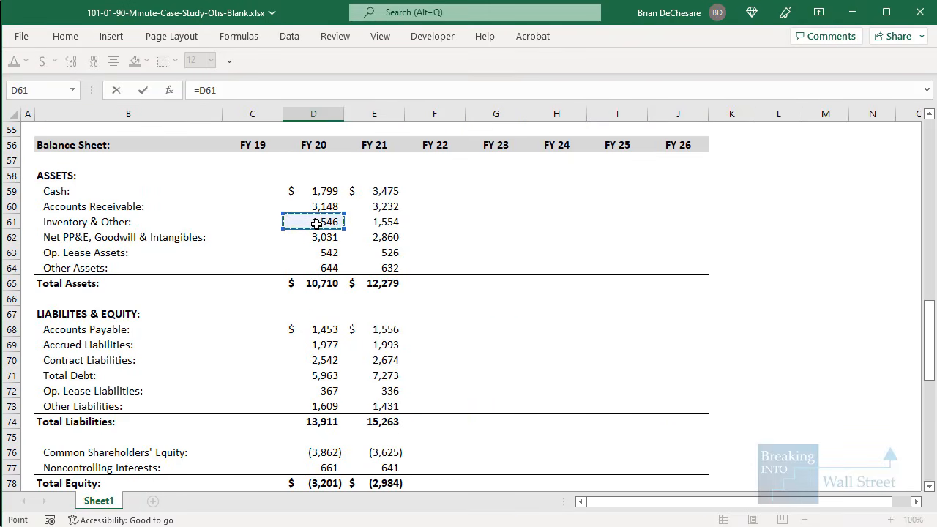
pyautogui.write('/SUM(')
pyautogui.scroll(7, 322, 216)
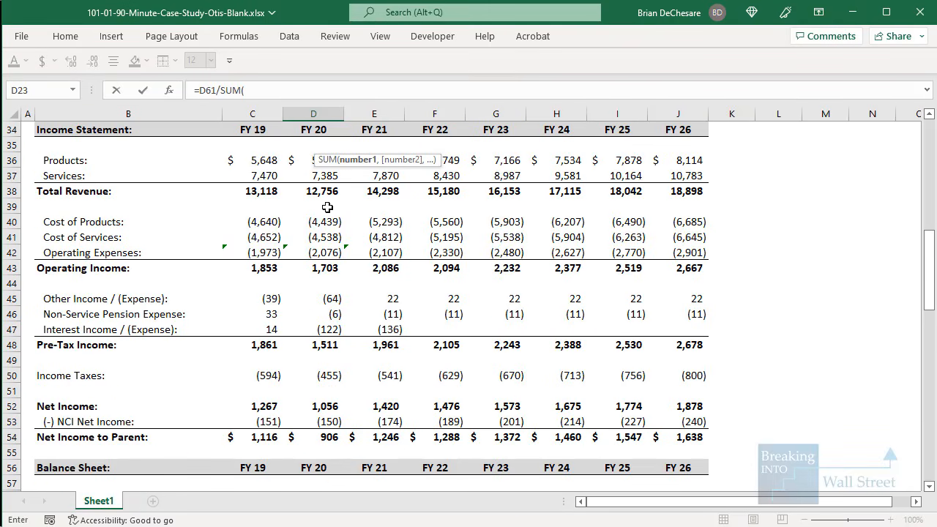
pyautogui.moveTo(326, 220); pyautogui.dragTo(322, 231)
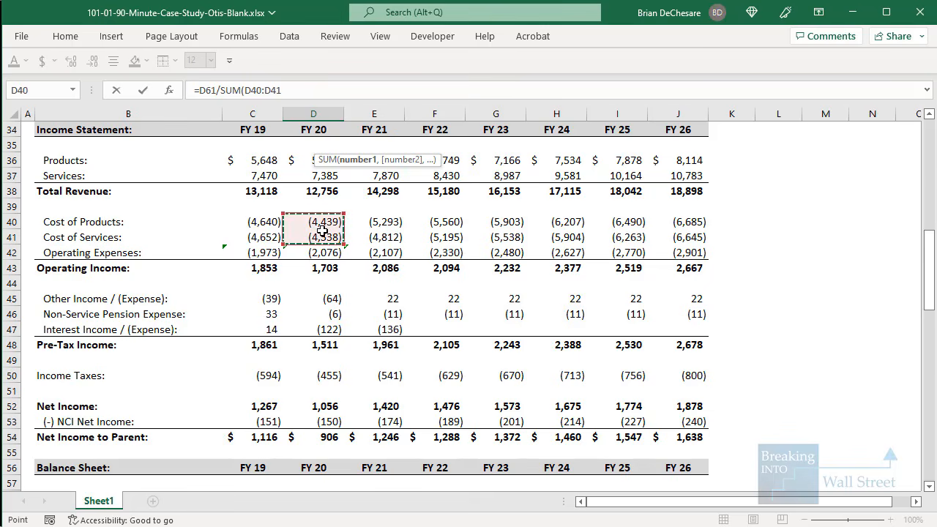
pyautogui.write(')')
pyautogui.press('Left')
pyautogui.press('Left')
pyautogui.press('Left')
pyautogui.press('Left')
pyautogui.press('Left')
pyautogui.press('Left')
pyautogui.press('Left')
pyautogui.press('Left')
pyautogui.press('Left')
pyautogui.press('Left')
pyautogui.press('Left')
pyautogui.press('Left')
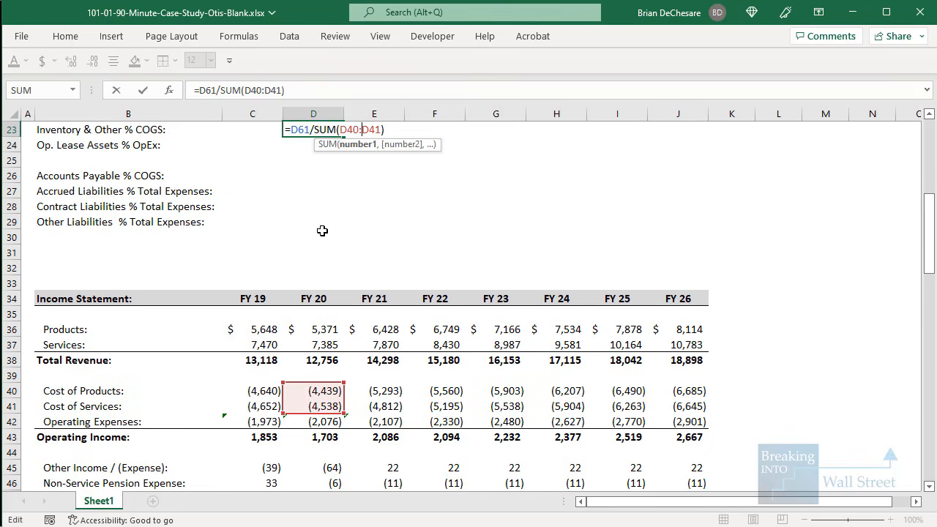
pyautogui.press('Return')
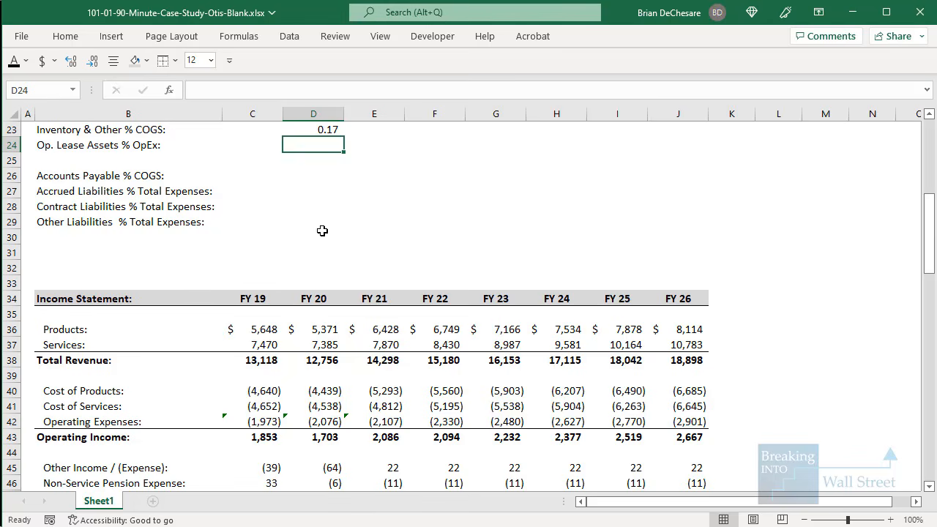
# Calculate FY 20 Op. Lease Assets % OpEx in D24 as negative Op. Lease Assets divided by Operating Expenses, =-D63/D42
pyautogui.write('=')
pyautogui.scroll(-9, 342, 220)
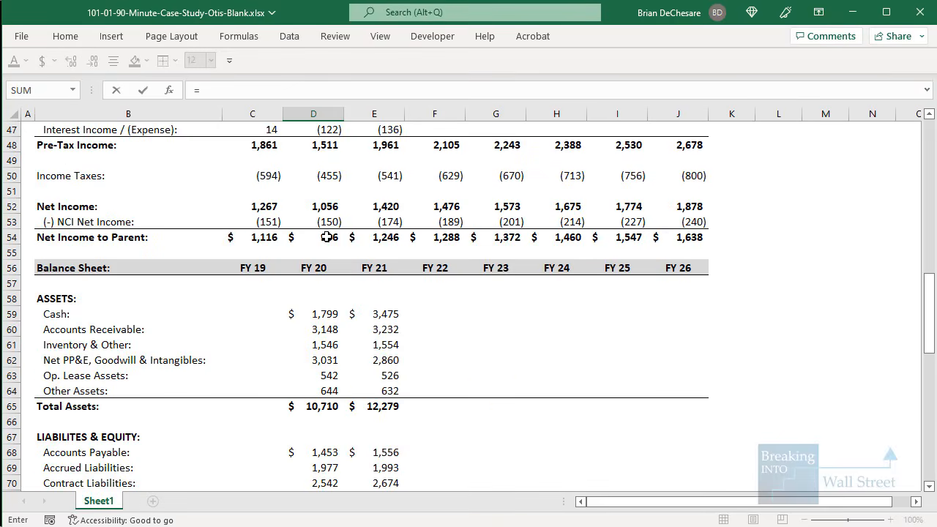
pyautogui.click(323, 326)
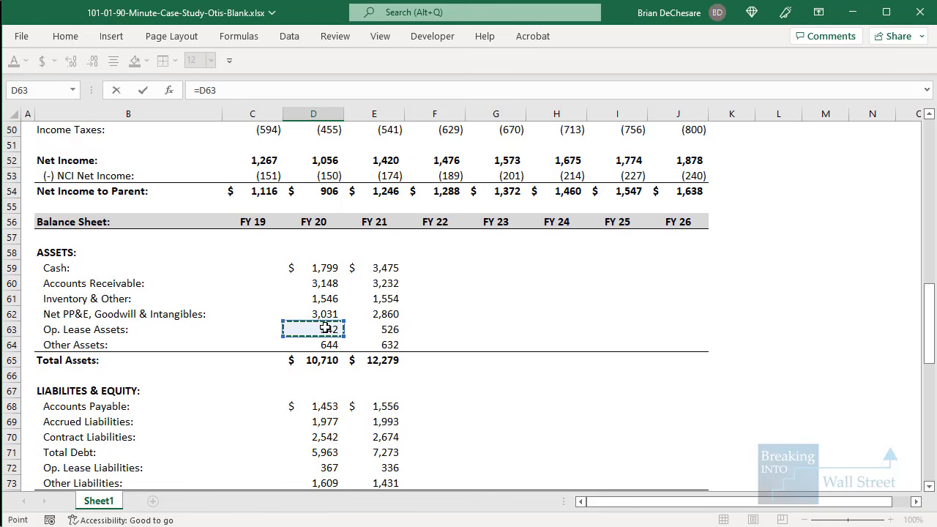
pyautogui.scroll(4, 325, 327)
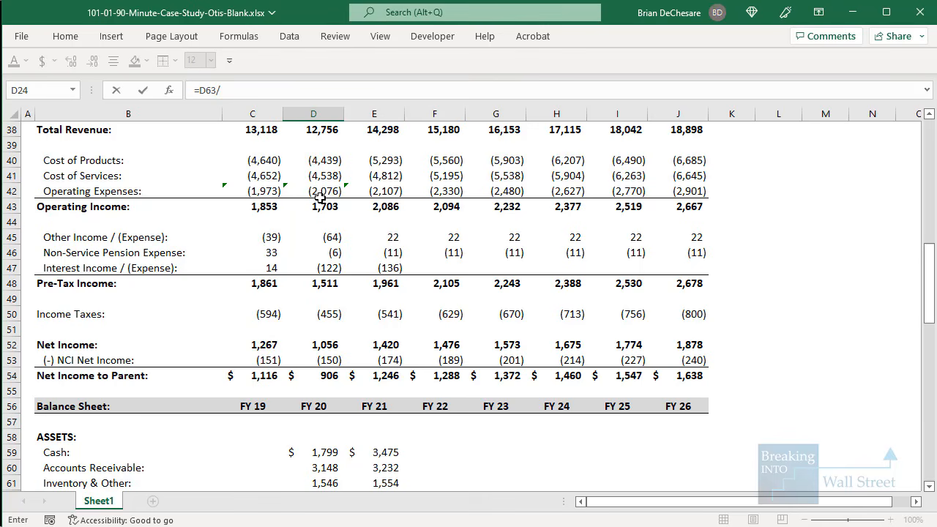
pyautogui.write('/')
pyautogui.click(320, 197)
pyautogui.scroll(8, 349, 206)
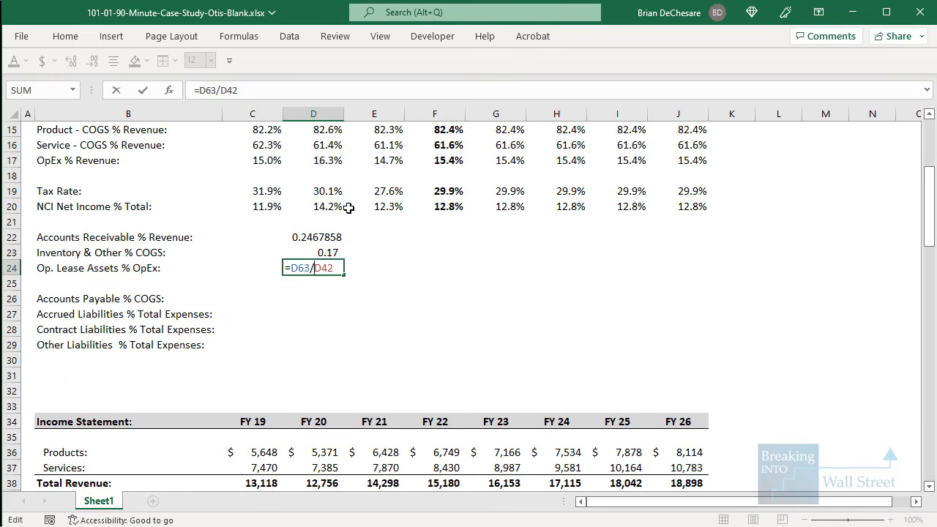
pyautogui.hotkey('ctrl', 'Return')
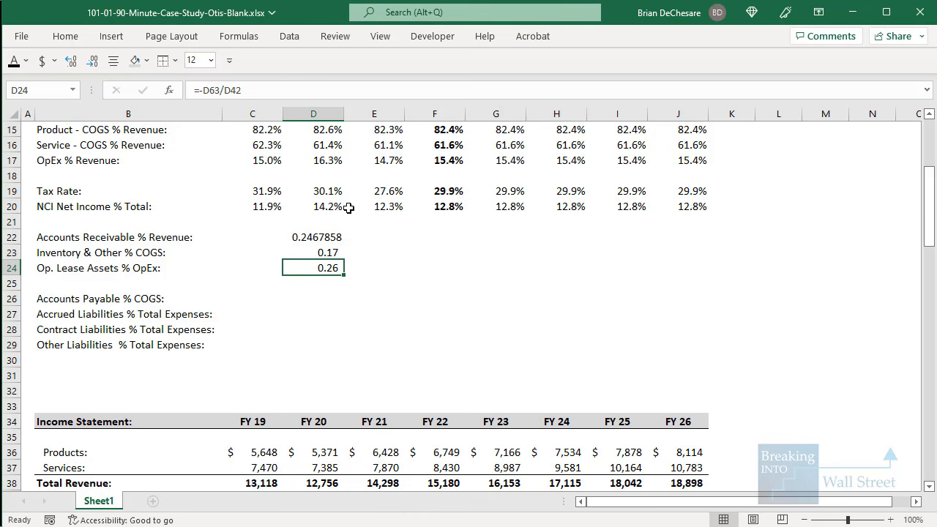
# Calculate FY 20 Accounts Payable % COGS in D26 as negative Accounts Payable divided by summed product and service costs, =-D68/SUM(D40:D41)
pyautogui.press('Down')
pyautogui.press('Down')
pyautogui.scroll(-1, 364, 205)
pyautogui.write('=')
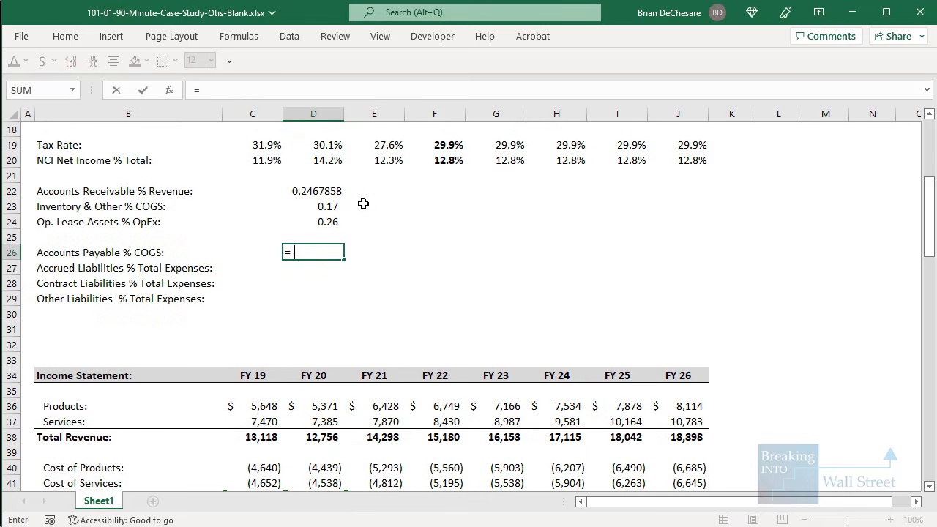
pyautogui.write('-')
pyautogui.scroll(-12, 358, 256)
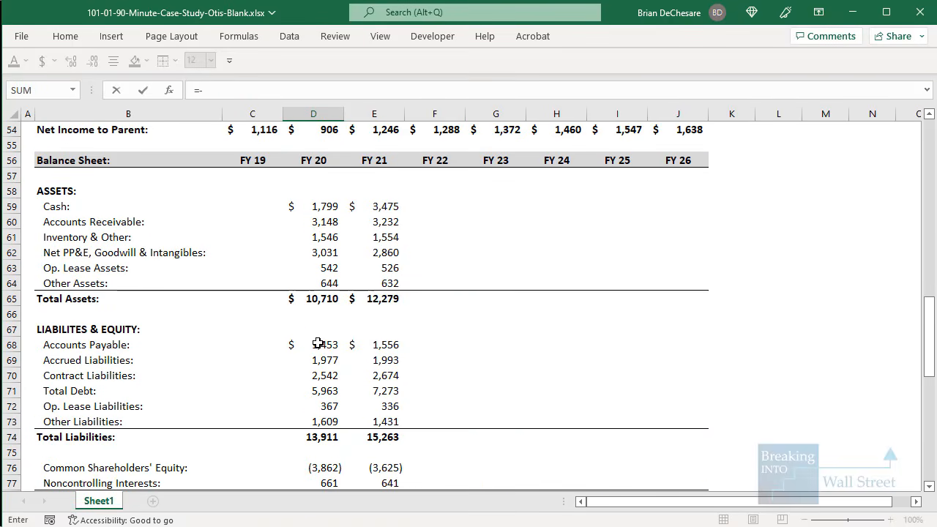
pyautogui.click(313, 345)
pyautogui.write('/SUM(')
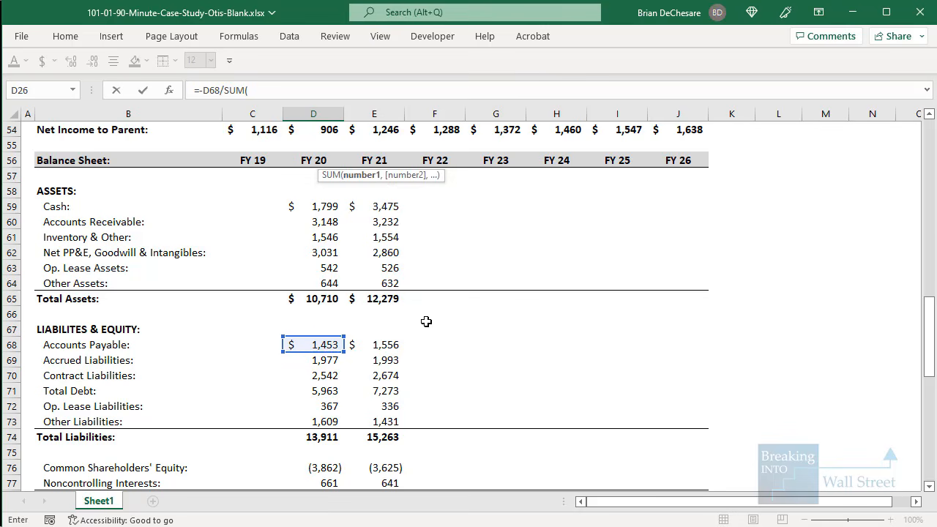
pyautogui.scroll(6, 425, 320)
pyautogui.scroll(1, 361, 271)
pyautogui.moveTo(326, 192); pyautogui.dragTo(332, 207)
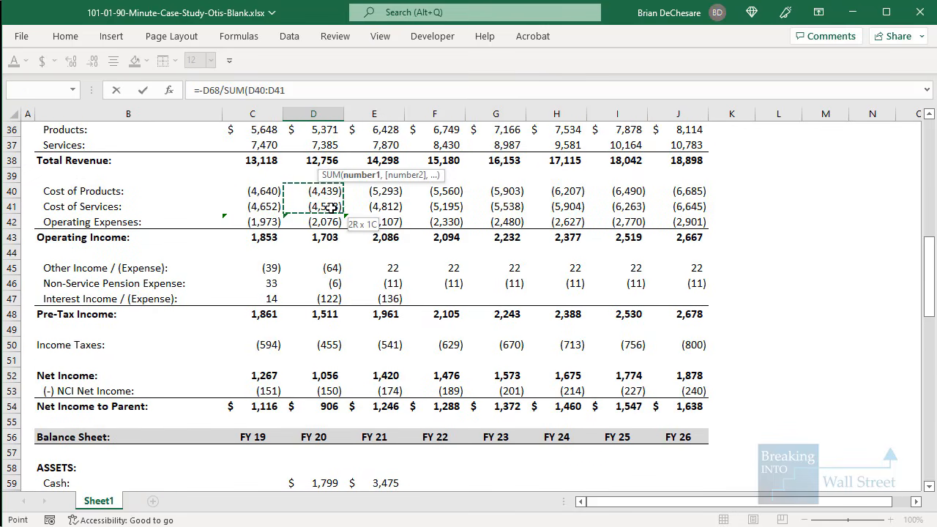
pyautogui.press('Return')
# Calculate FY 20 Accrued Liabilities % Total Expenses in D27 as negative Accrued Liabilities divided by the three summed expense lines, =-D69/SUM(D40:D42)
pyautogui.write('=')
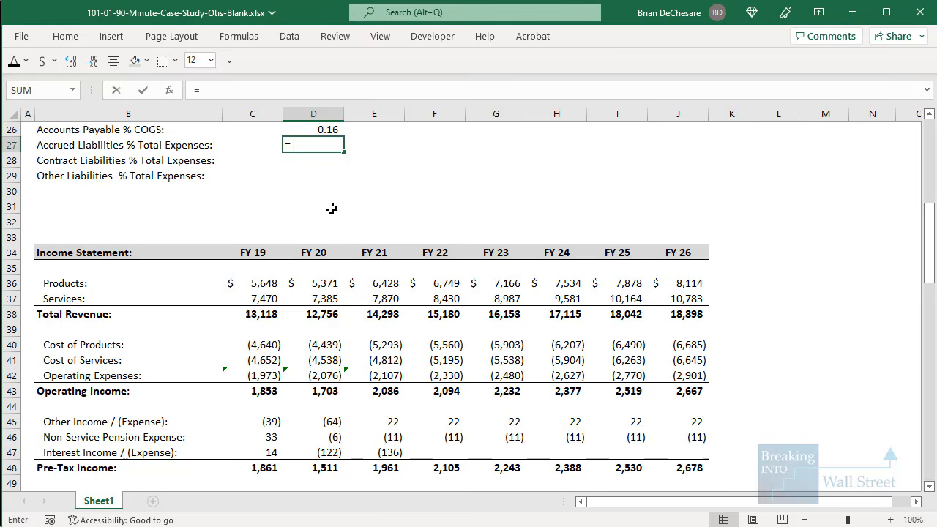
pyautogui.write('-')
pyautogui.scroll(-12, 331, 208)
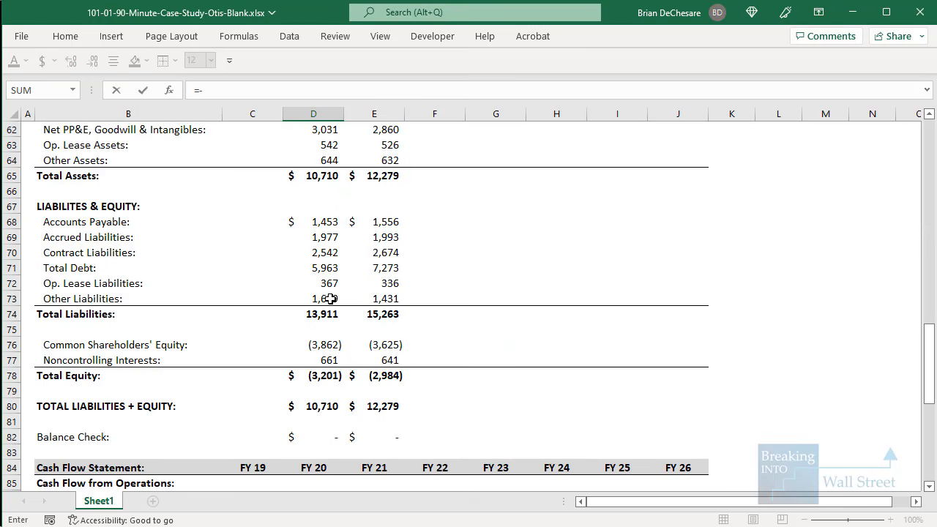
pyautogui.click(327, 238)
pyautogui.write('/')
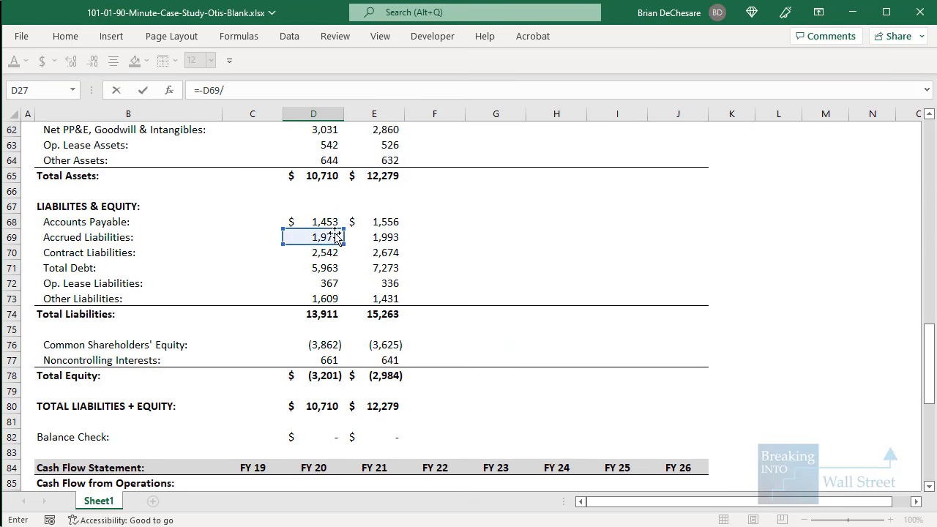
pyautogui.scroll(7, 336, 237)
pyautogui.write('SUM(')
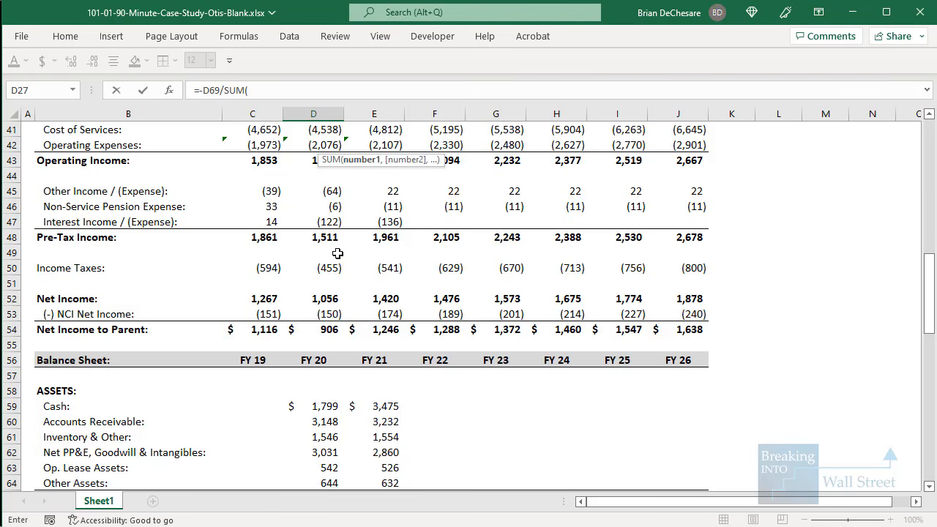
pyautogui.scroll(3, 337, 253)
pyautogui.moveTo(326, 253); pyautogui.dragTo(323, 271)
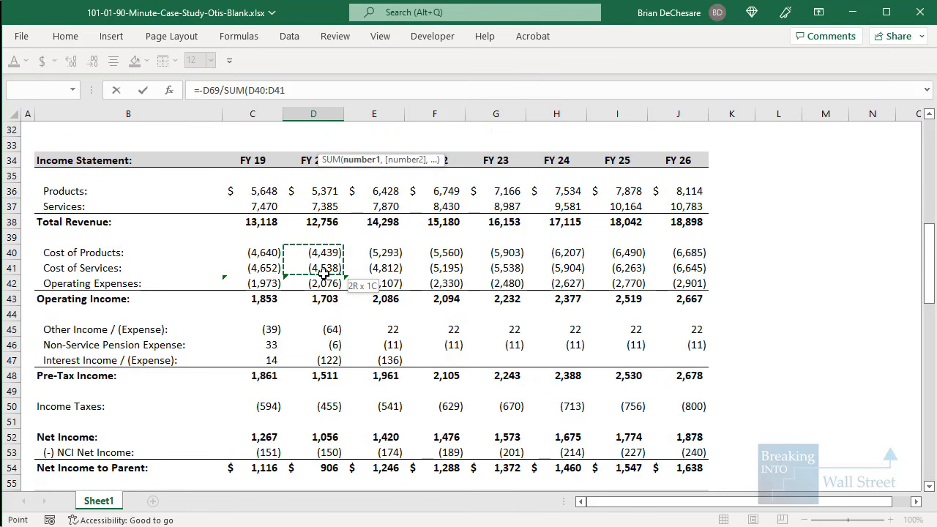
pyautogui.press('Return')
pyautogui.press('n')
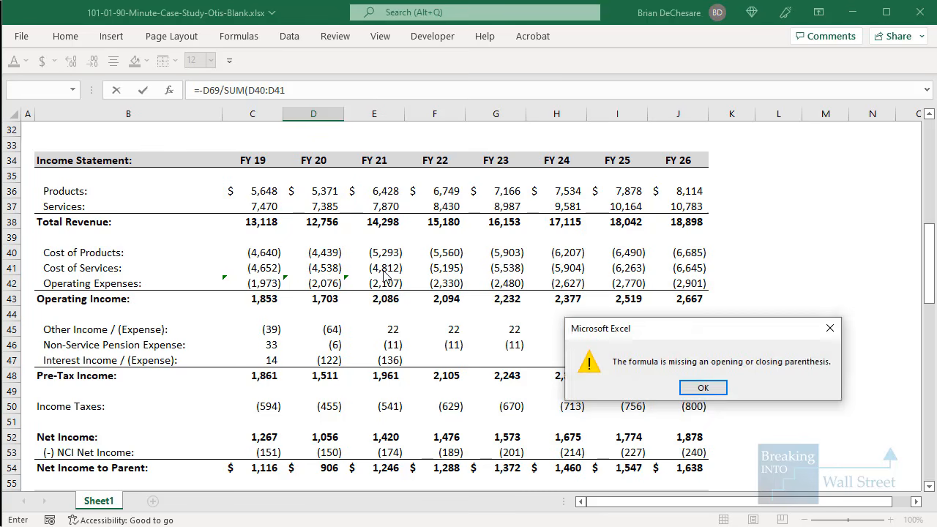
pyautogui.press('Return')
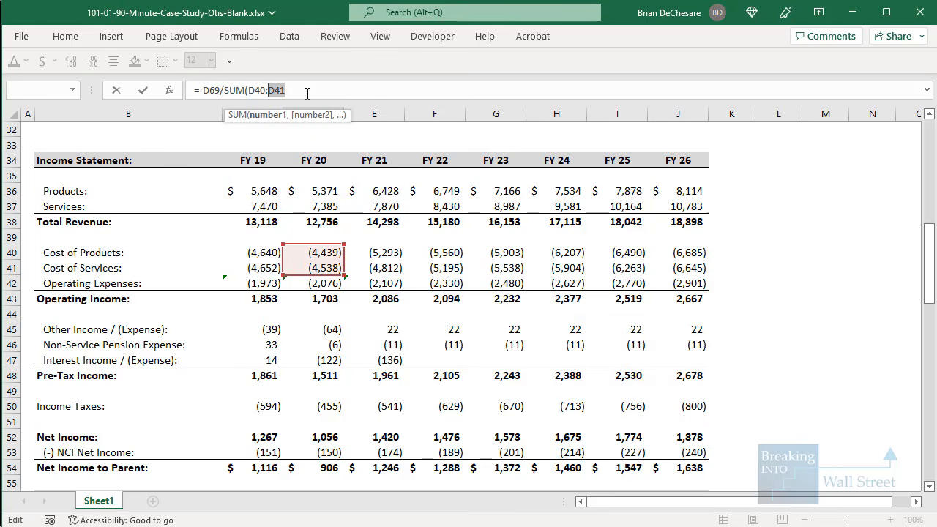
pyautogui.press('BackSpace')
pyautogui.write('2)')
pyautogui.press('Return')
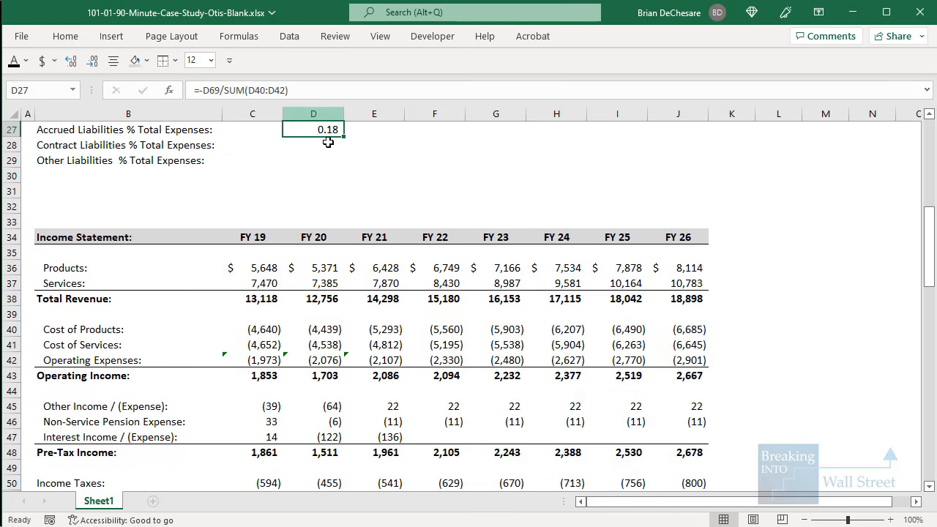
# Calculate FY 20 Contract Liabilities % Total Expenses in D28 as negative Contract Liabilities divided by the summed expenses, =-D70/SUM(D40:D42)
pyautogui.press('Down')
pyautogui.write('=-SU')
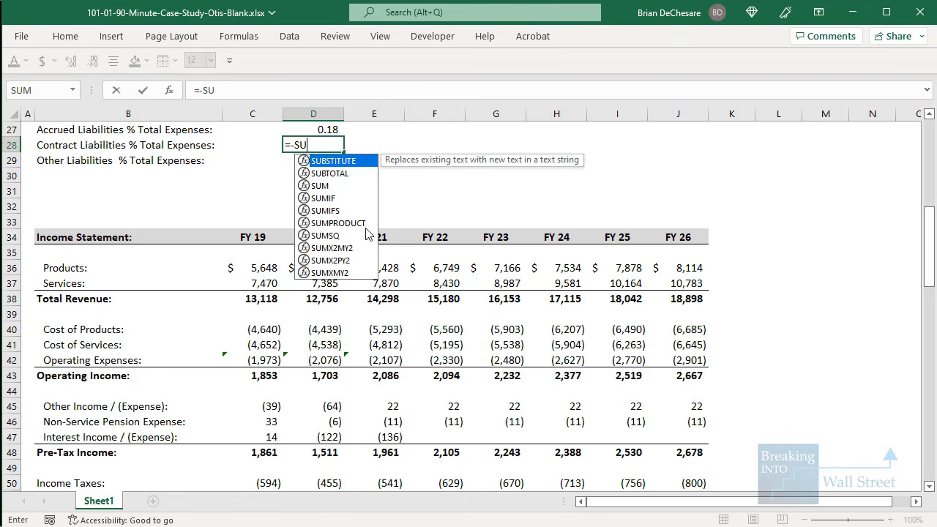
pyautogui.press('BackSpace')
pyautogui.press('BackSpace')
pyautogui.scroll(-9, 365, 228)
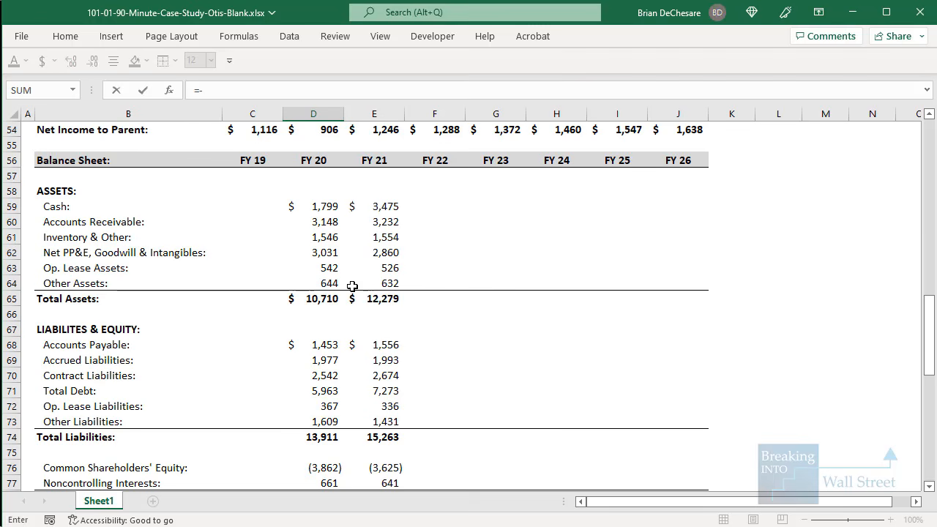
pyautogui.click(322, 375)
pyautogui.write('/S')
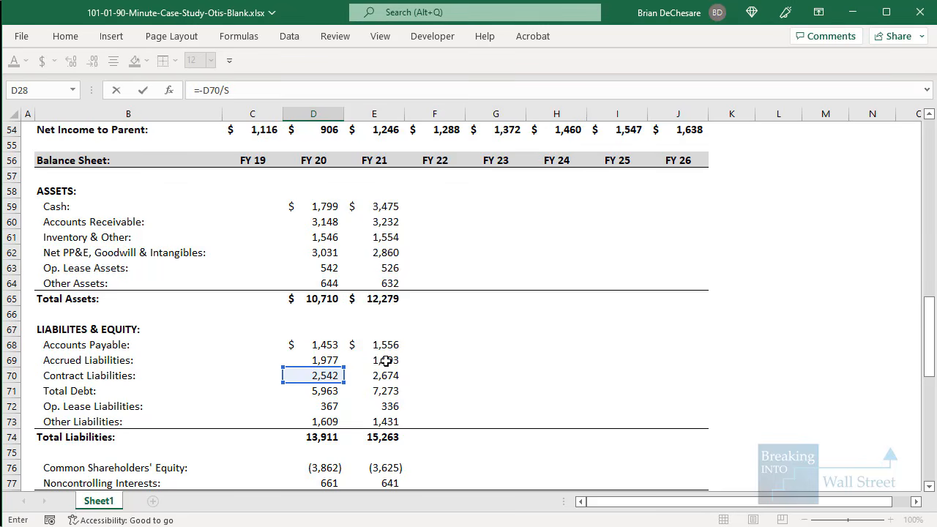
pyautogui.write('UM(')
pyautogui.scroll(7, 395, 351)
pyautogui.moveTo(328, 244); pyautogui.dragTo(321, 264)
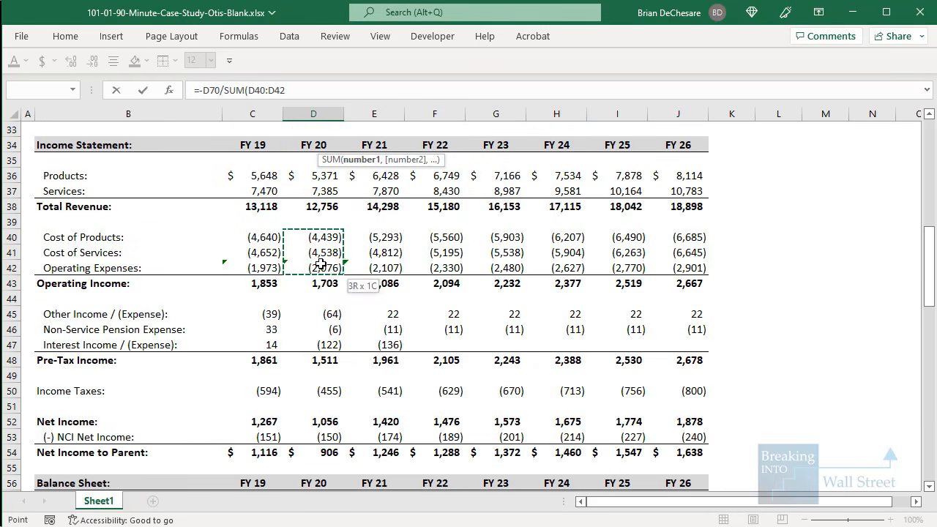
pyautogui.write(')')
pyautogui.press('Return')
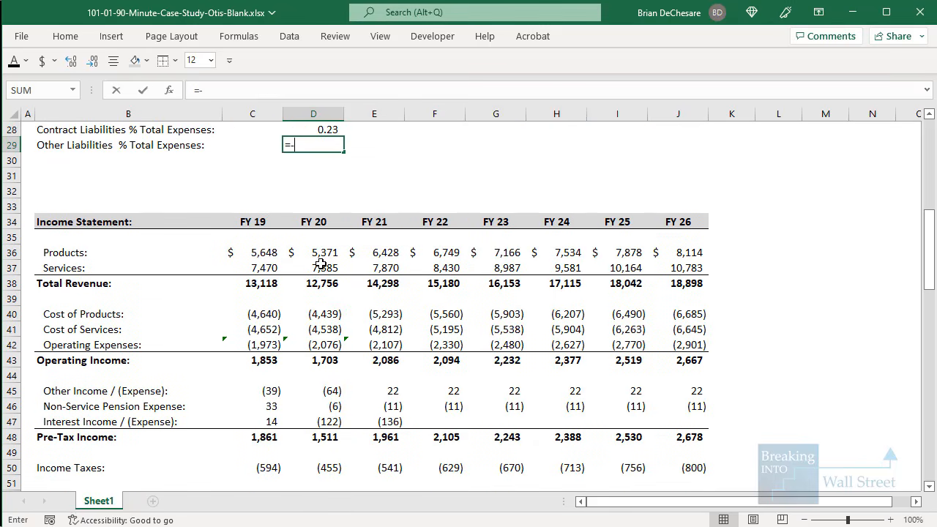
# Calculate FY 20 Other Liabilities % Total Expenses in D29 as negative Other Liabilities divided by the summed expenses, =-D73/SUM(D40:D42)
pyautogui.scroll(-10, 302, 315)
pyautogui.click(323, 360)
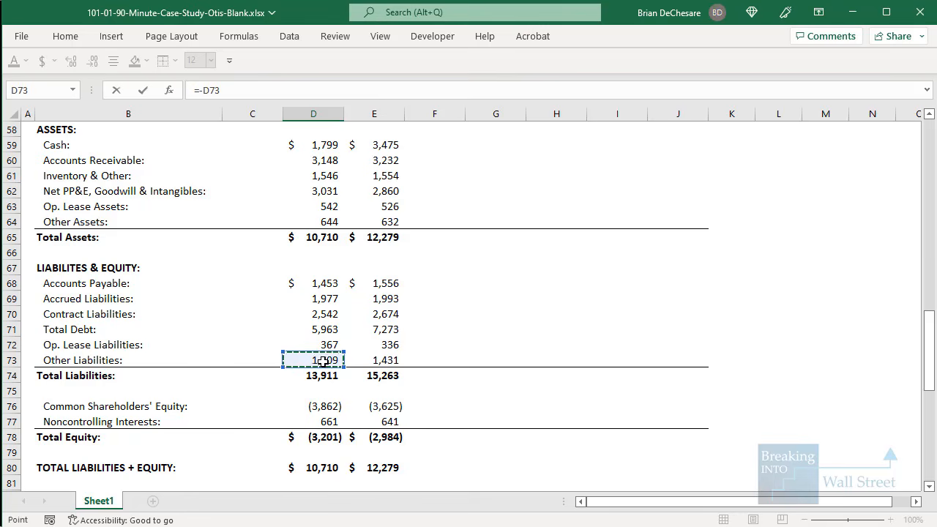
pyautogui.write('/SUM(')
pyautogui.scroll(10, 323, 361)
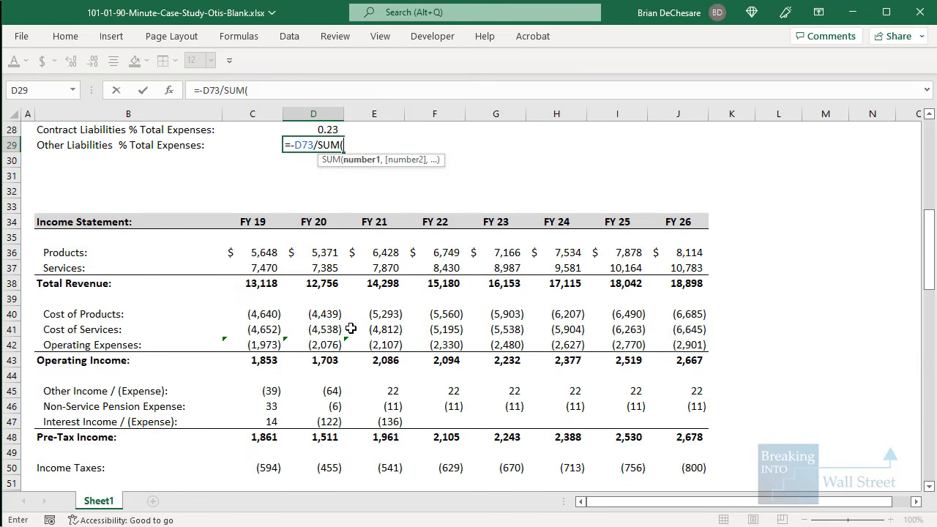
pyautogui.moveTo(322, 315); pyautogui.dragTo(328, 348)
pyautogui.press('Return')
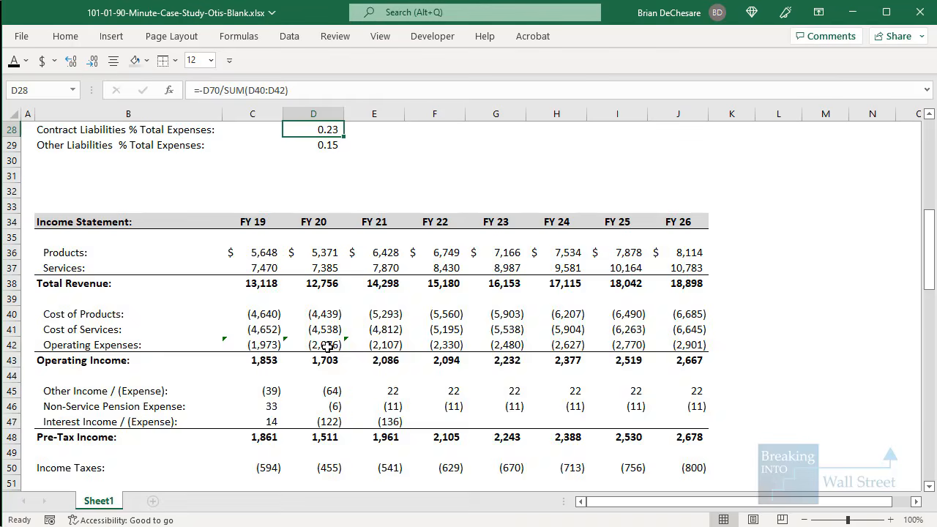
# Copy only the formatting of the NCI Net Income % Total row, C20:J20, onto the working capital assumptions in C22:J29
pyautogui.scroll(6, 327, 348)
pyautogui.click(270, 284)
pyautogui.moveTo(270, 285); pyautogui.dragTo(685, 283)
pyautogui.hotkey('ctrl', 'c')
pyautogui.press('Down')
pyautogui.press('Down')
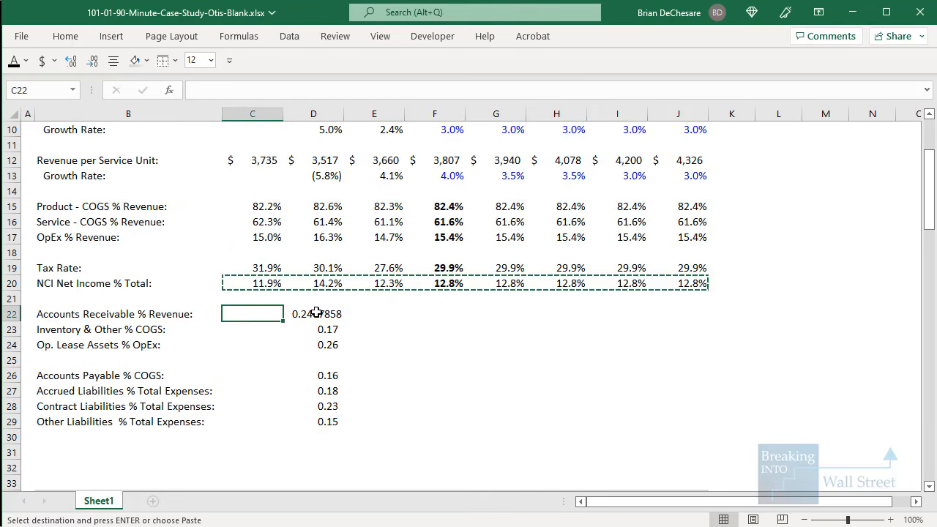
pyautogui.hotkey('shift', 'Down')
pyautogui.hotkey('shift', 'Down')
pyautogui.hotkey('shift', 'Down')
pyautogui.hotkey('shift', 'Down')
pyautogui.hotkey('shift', 'Down')
pyautogui.hotkey('shift', 'Down')
pyautogui.hotkey('shift', 'Down')
pyautogui.hotkey('shift', 'Right')
pyautogui.hotkey('shift', 'Right')
pyautogui.hotkey('shift', 'Right')
pyautogui.hotkey('shift', 'Right')
pyautogui.hotkey('shift', 'Right')
pyautogui.hotkey('shift', 'Right')
pyautogui.hotkey('shift', 'Right')
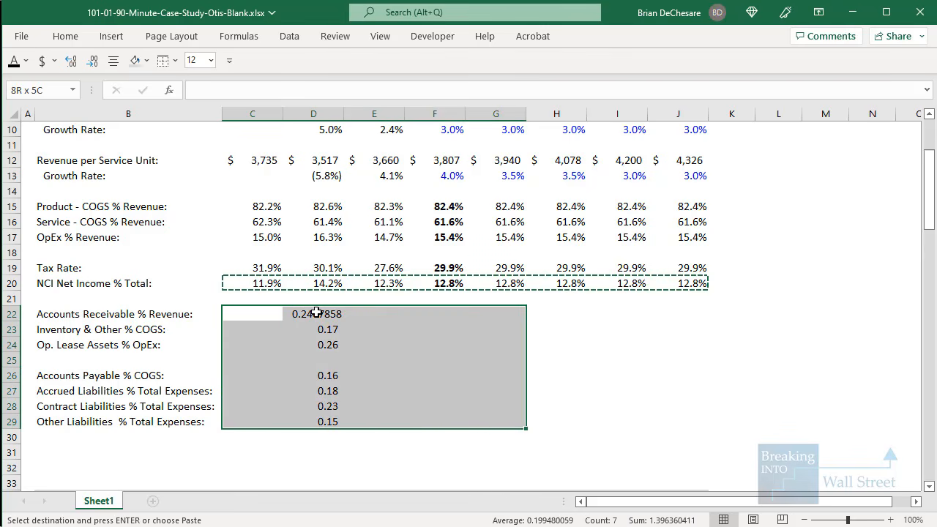
pyautogui.hotkey('ctrl', 'alt', 'v')
pyautogui.press('t')
pyautogui.press('Return')
# Fill the FY 20 working capital percentage formulas in D22:D29 across to FY 21 in column E
pyautogui.click(316, 313)
pyautogui.hotkey('shift', 'Down')
pyautogui.hotkey('shift', 'Down')
pyautogui.hotkey('shift', 'Down')
pyautogui.hotkey('shift', 'Down')
pyautogui.hotkey('shift', 'Down')
pyautogui.hotkey('shift', 'Down')
pyautogui.hotkey('shift', 'Down')
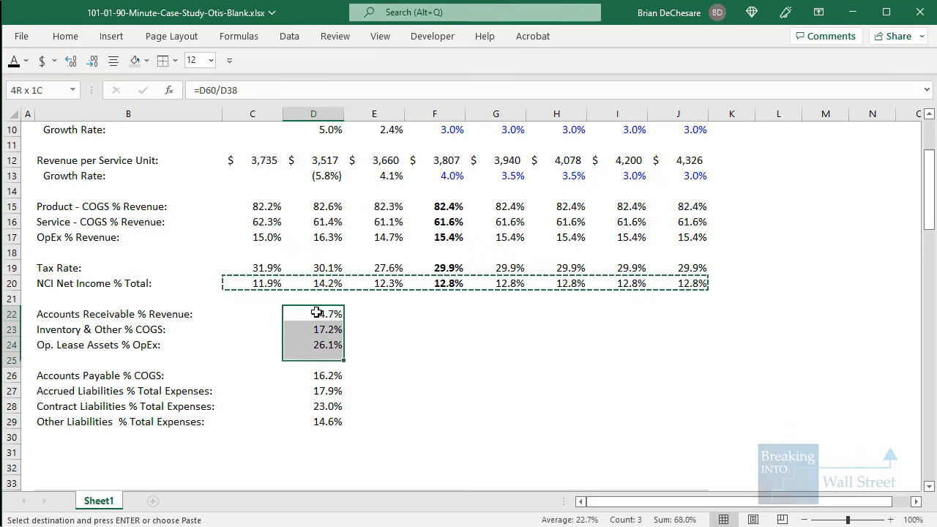
pyautogui.press('Escape')
pyautogui.hotkey('shift', 'Right')
pyautogui.hotkey('ctrl', 'r')
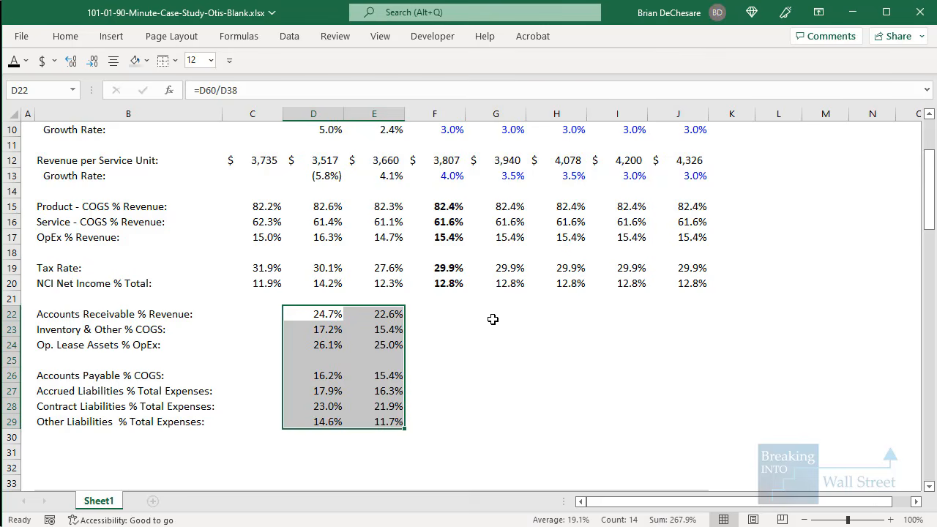
# Review the historical working capital percentages in D22:E29 and the NCI Net Income % Total projection formulas in F20 and G20
pyautogui.click(492, 320)
pyautogui.scroll(-2, 491, 320)
pyautogui.click(456, 368)
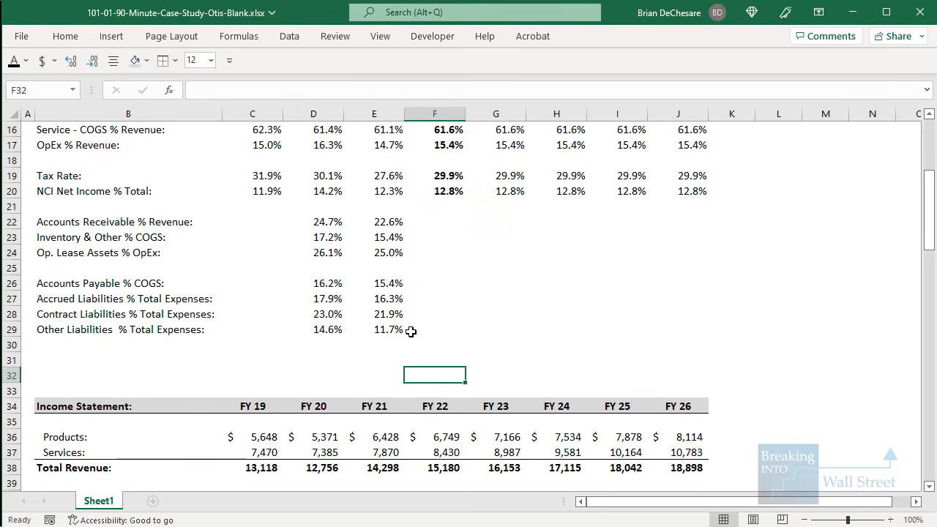
pyautogui.moveTo(306, 199); pyautogui.dragTo(417, 341)
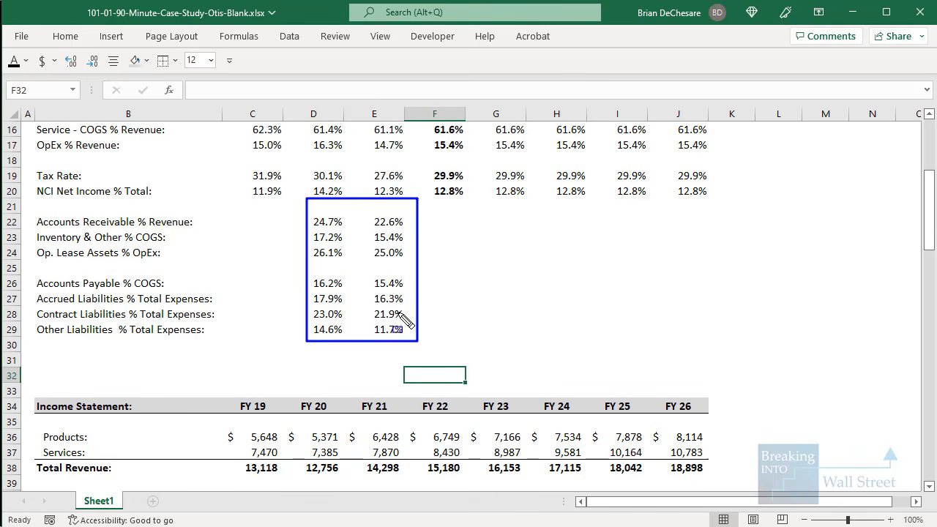
pyautogui.press('Escape')
pyautogui.click(437, 191)
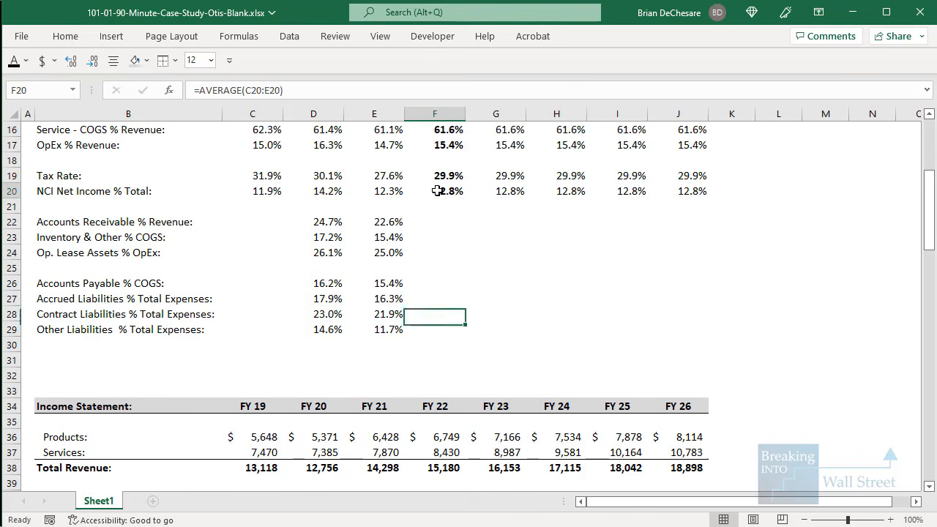
pyautogui.press('Right')
pyautogui.press('Left')
pyautogui.press('Right')
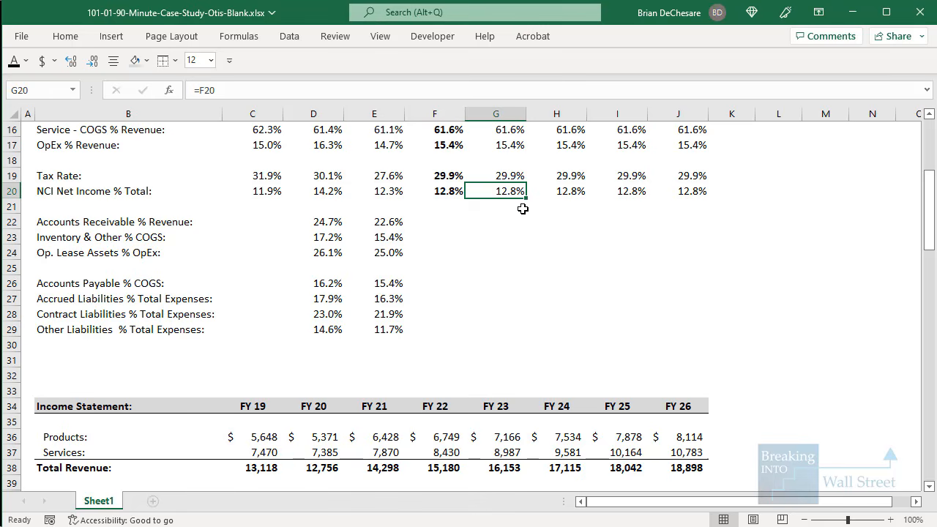
# Link the FY 24 NCI Net Income % Total in H20 to the FY 23 value with =G20
pyautogui.press('Right')
pyautogui.write('=')
pyautogui.press('Left')
pyautogui.hotkey('ctrl', 'Return')
# Copy the NCI Net Income % Total projections, F20:J20, onto the Accounts Receivable, Inventory & Other and Op. Lease Assets percentages in F22:J24
pyautogui.press('Left')
pyautogui.press('Left')
pyautogui.hotkey('ctrl', 'shift', 'Right')
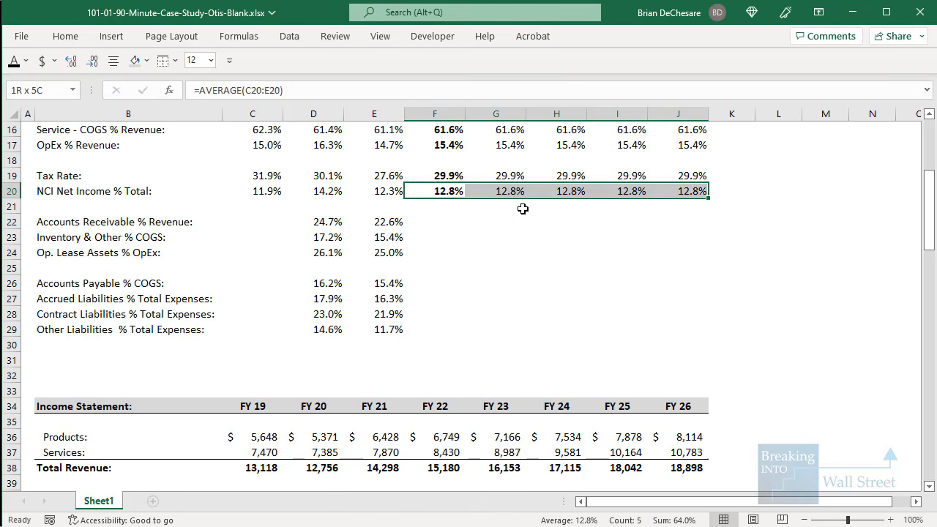
pyautogui.hotkey('ctrl', 'c')
pyautogui.press('Down')
pyautogui.press('Down')
pyautogui.hotkey('ctrl', 'v')
pyautogui.press('Down')
pyautogui.hotkey('ctrl', 'v')
pyautogui.press('Down')
pyautogui.hotkey('ctrl', 'v')
pyautogui.press('Down')
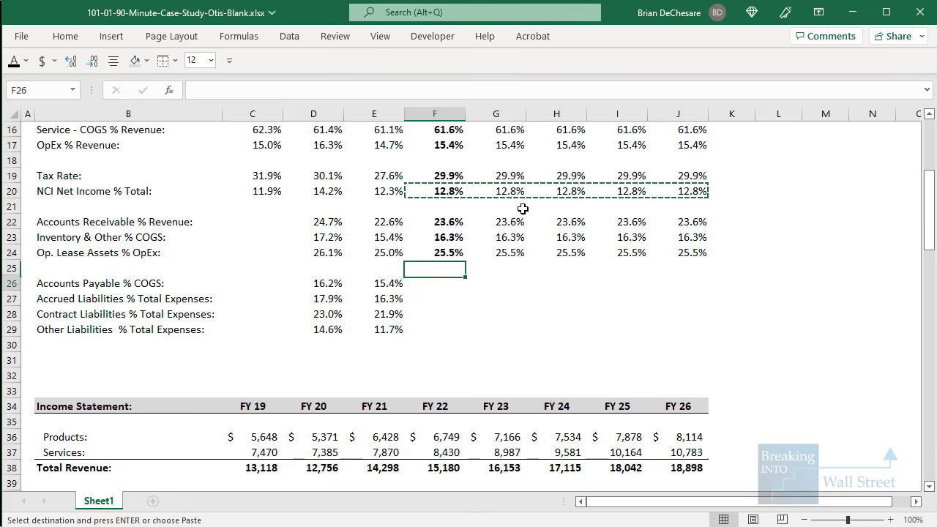
# Paste the copied projection formulas onto the Accounts Payable through Other Liabilities percentages in F26:J29
pyautogui.press('Down')
pyautogui.hotkey('ctrl', 'v')
pyautogui.hotkey('shift', 'Down')
pyautogui.hotkey('shift', 'Down')
pyautogui.hotkey('shift', 'Down')
pyautogui.hotkey('ctrl', 'v')
pyautogui.press('Down')
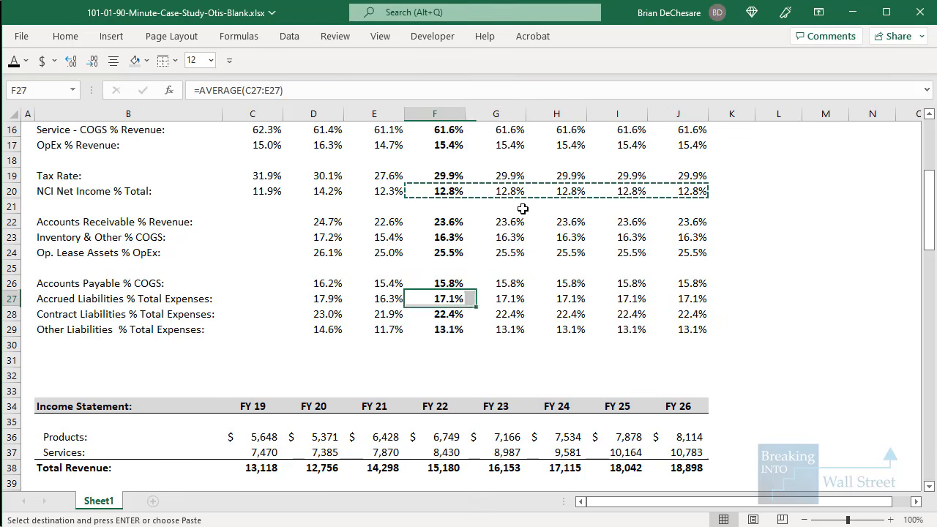
pyautogui.press('Down')
pyautogui.press('Escape')
# Inspect the Contract Liabilities % Total Expenses projection formulas in F28 and G28
pyautogui.press('F2')
pyautogui.press('Tab')
pyautogui.press('F2')
pyautogui.hotkey('shift', 'Tab')
pyautogui.press('F2')
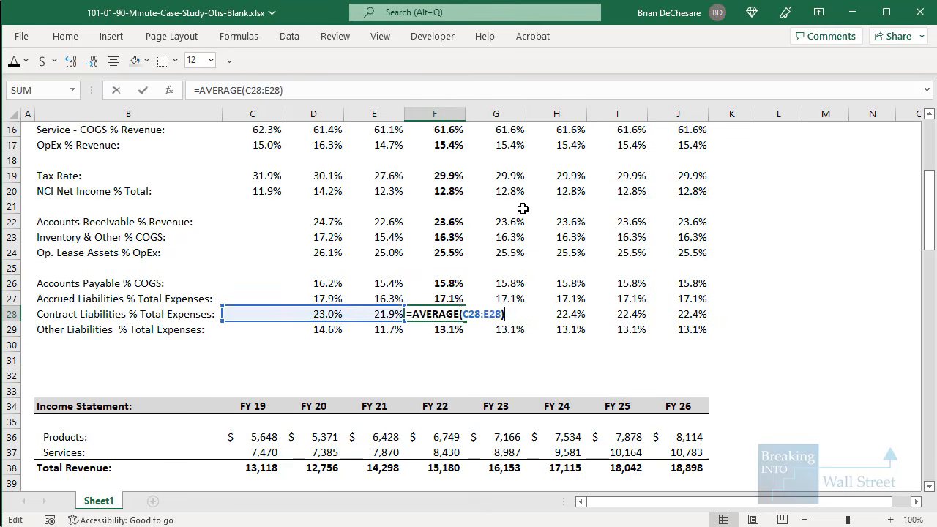
pyautogui.press('Escape')
# Check the cell ranges averaged by the FY 22 asset percentage formulas in F22:F24
pyautogui.press('Up')
pyautogui.press('Up')
pyautogui.press('Up')
pyautogui.press('Up')
pyautogui.press('F2')
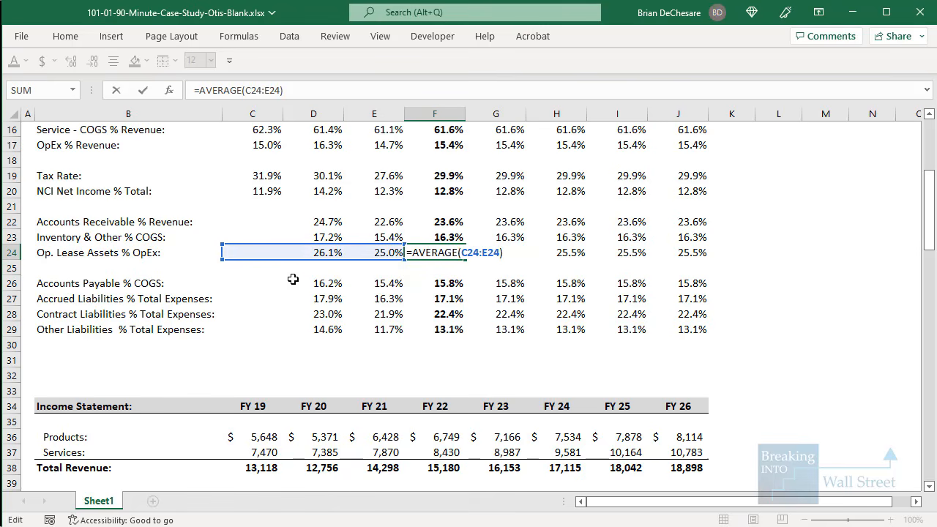
pyautogui.press('Escape')
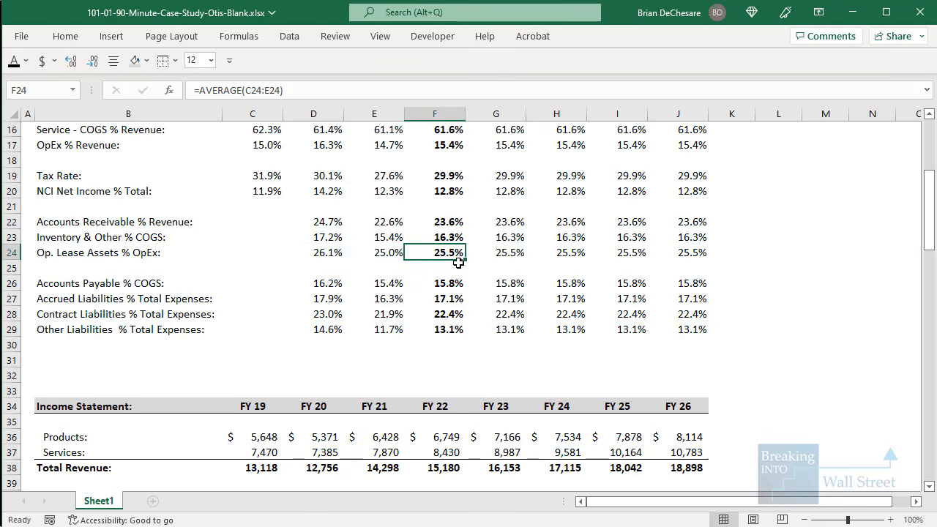
pyautogui.press('F2')
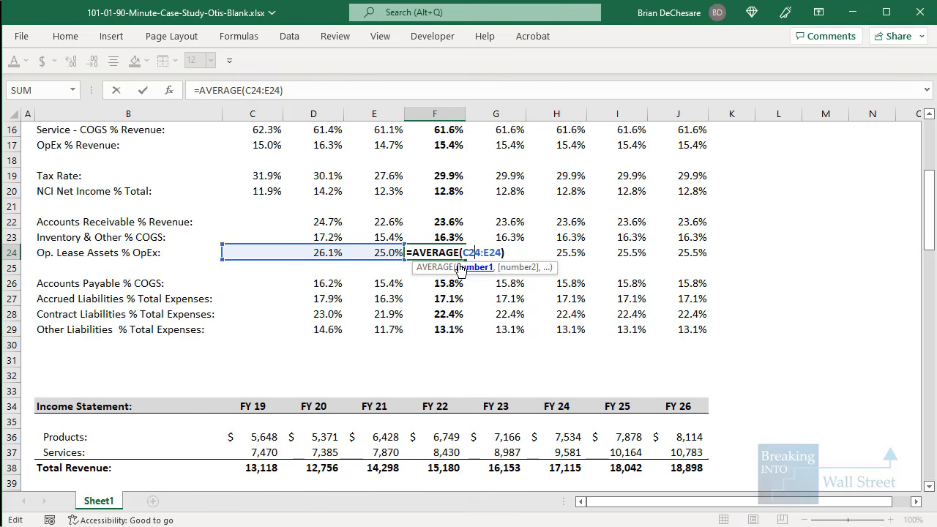
pyautogui.press('Escape')
pyautogui.press('F2')
pyautogui.press('Escape')
pyautogui.press('Up')
pyautogui.press('F2')
pyautogui.press('Escape')
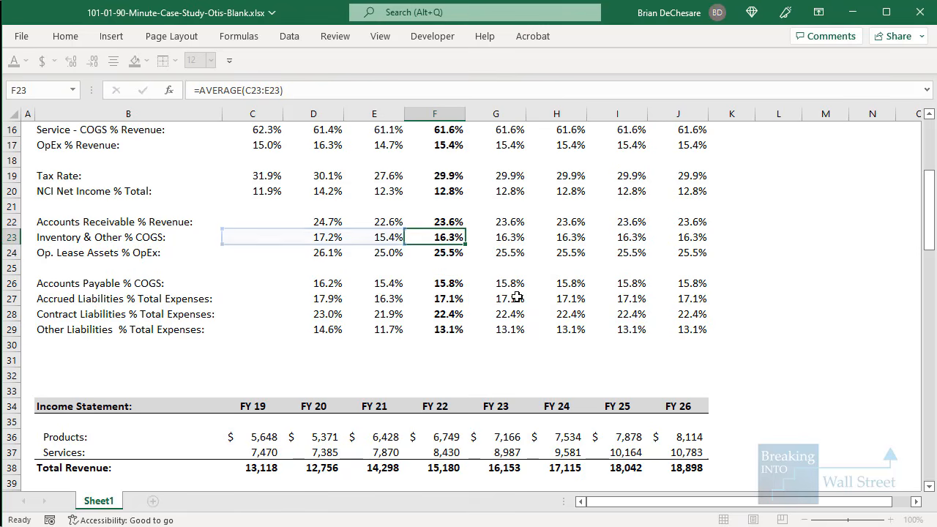
pyautogui.press('Up')
pyautogui.press('F2')
pyautogui.press('Escape')
pyautogui.press('Down')
pyautogui.press('F2')
pyautogui.press('Escape')
pyautogui.press('Down')
pyautogui.press('F2')
pyautogui.press('Escape')
pyautogui.press('Up')
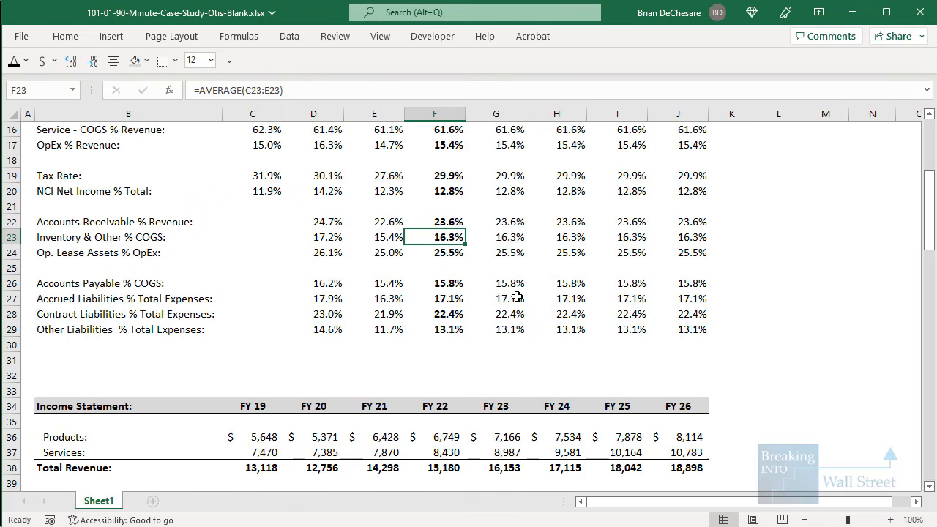
# Check the cell ranges averaged by the FY 22 liability percentage formulas in F26:F29
pyautogui.press('Down')
pyautogui.press('Down')
pyautogui.press('Down')
pyautogui.press('F2')
pyautogui.press('Escape')
pyautogui.press('Down')
pyautogui.press('F2')
pyautogui.press('Escape')
pyautogui.press('Down')
pyautogui.press('F2')
pyautogui.press('Escape')
pyautogui.press('Down')
pyautogui.press('F2')
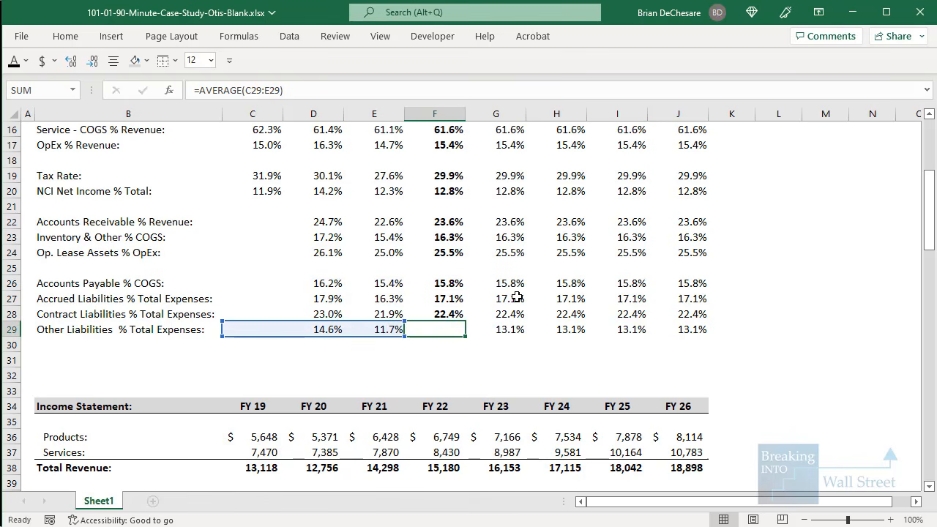
pyautogui.press('Escape')
pyautogui.press('Down')
pyautogui.click(456, 278)
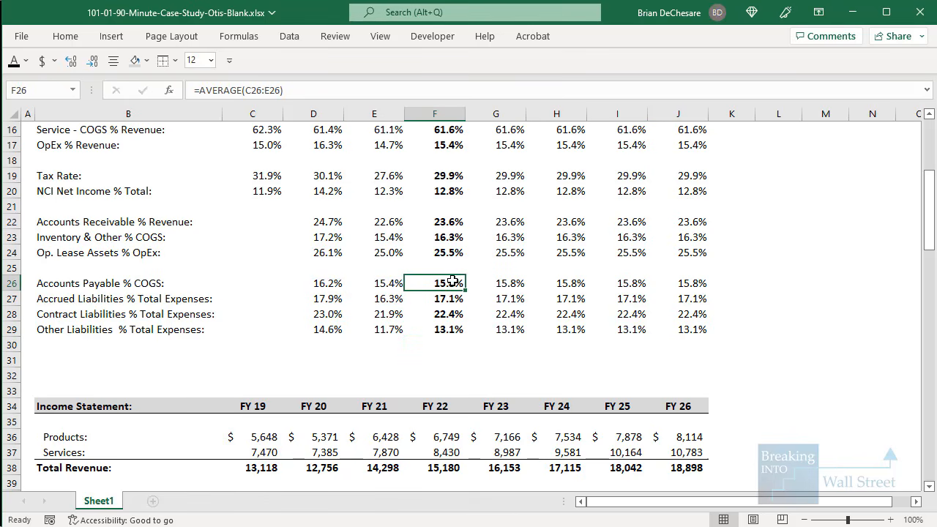
# Project FY 22 Accounts Receivable in F60 as Total Revenue times Accounts Receivable % Revenue, =F38*F22
pyautogui.scroll(-10, 440, 295)
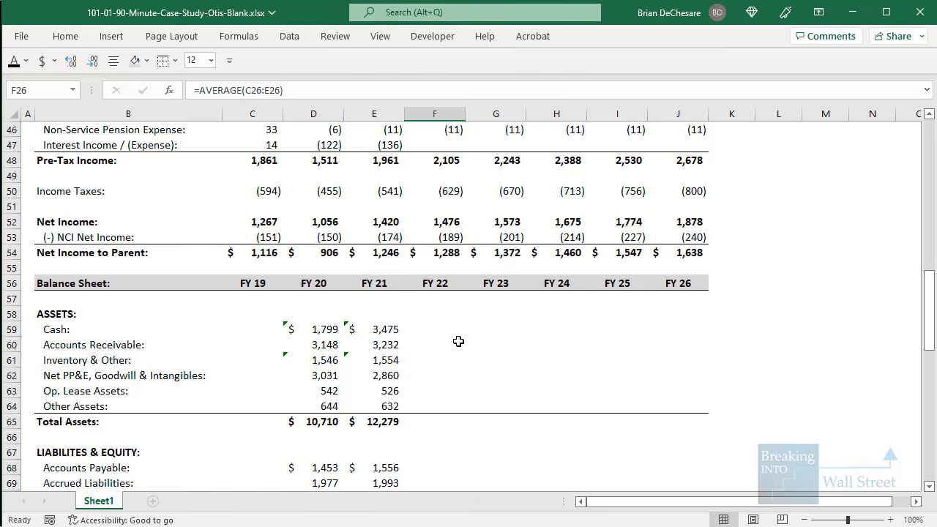
pyautogui.click(456, 342)
pyautogui.write('=')
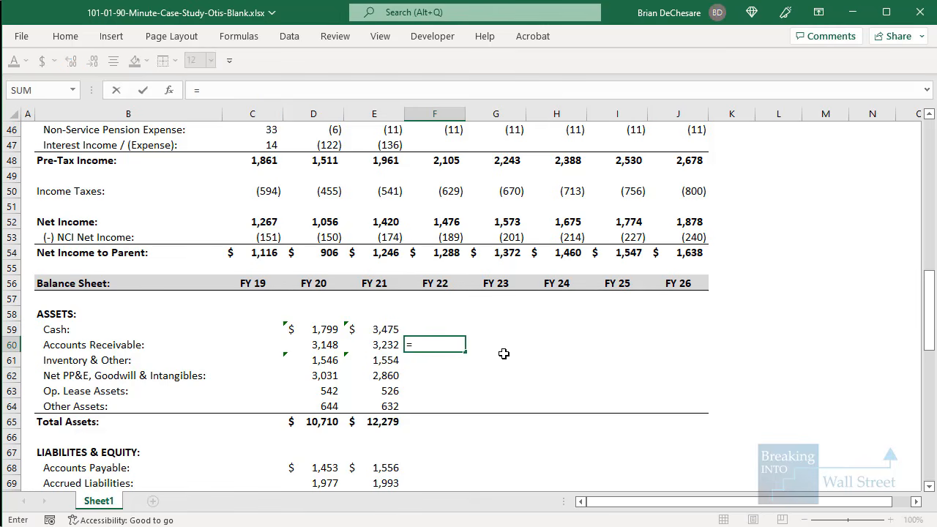
pyautogui.scroll(-9, 504, 353)
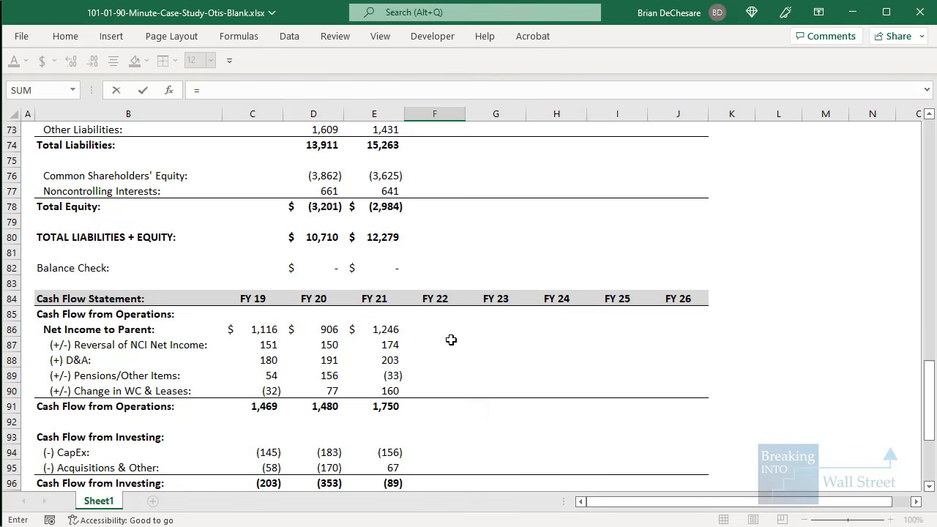
pyautogui.scroll(15, 455, 335)
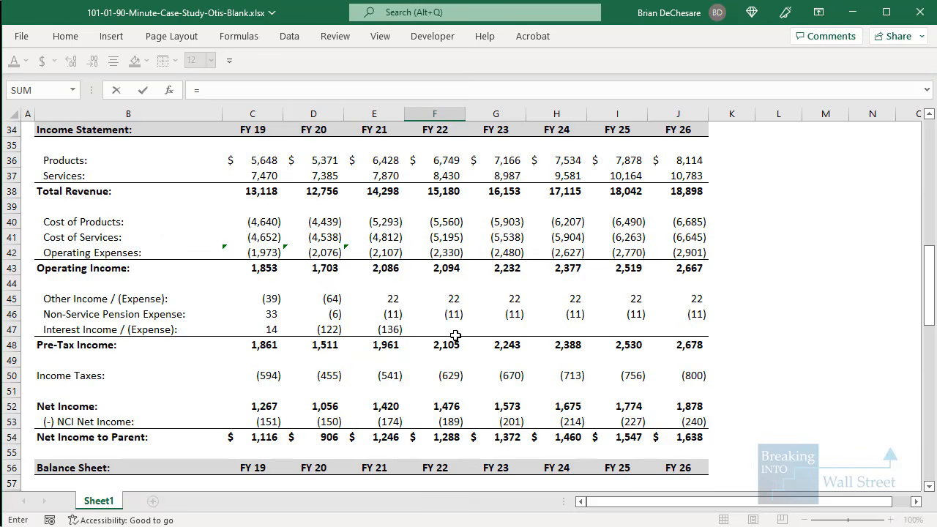
pyautogui.click(439, 281)
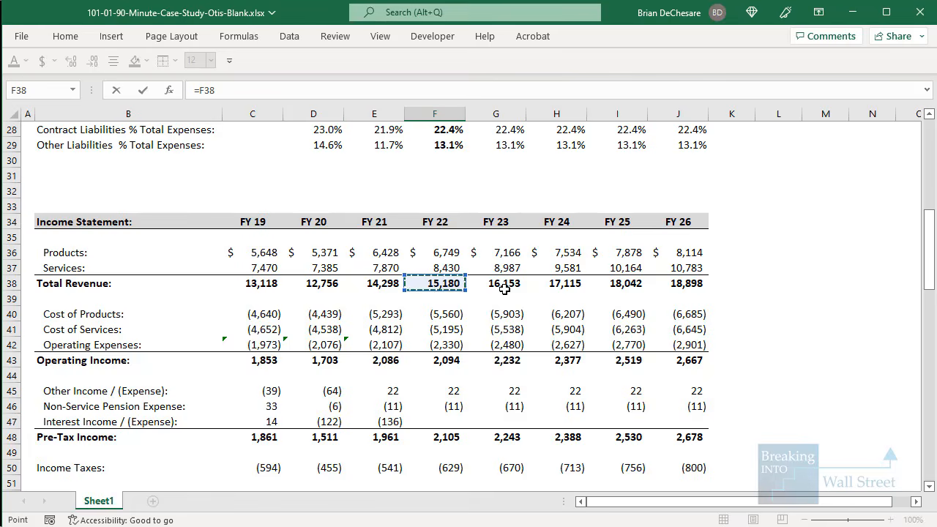
pyautogui.scroll(3, 510, 283)
pyautogui.scroll(1, 476, 234)
pyautogui.scroll(-1, 476, 178)
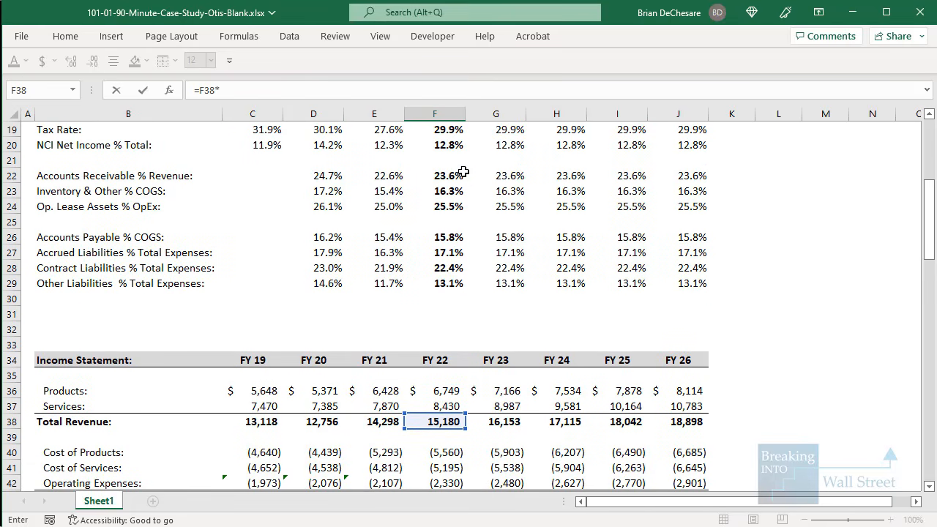
pyautogui.click(455, 176)
pyautogui.press('Return')
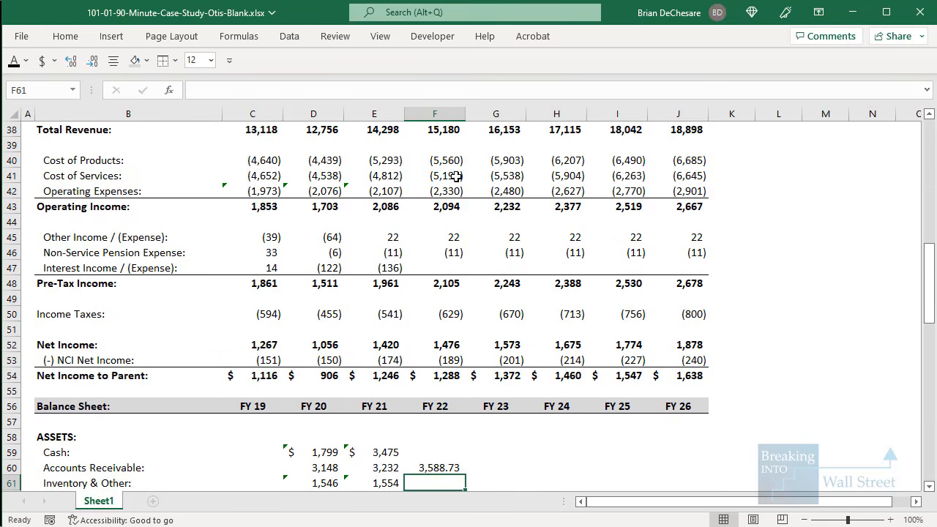
# Project FY 22 Inventory & Other in F61 as negative summed product and service costs times its % COGS, =-SUM(F40:F41)*F23
pyautogui.write('=-')
pyautogui.scroll(1, 455, 176)
pyautogui.write('SUM(')
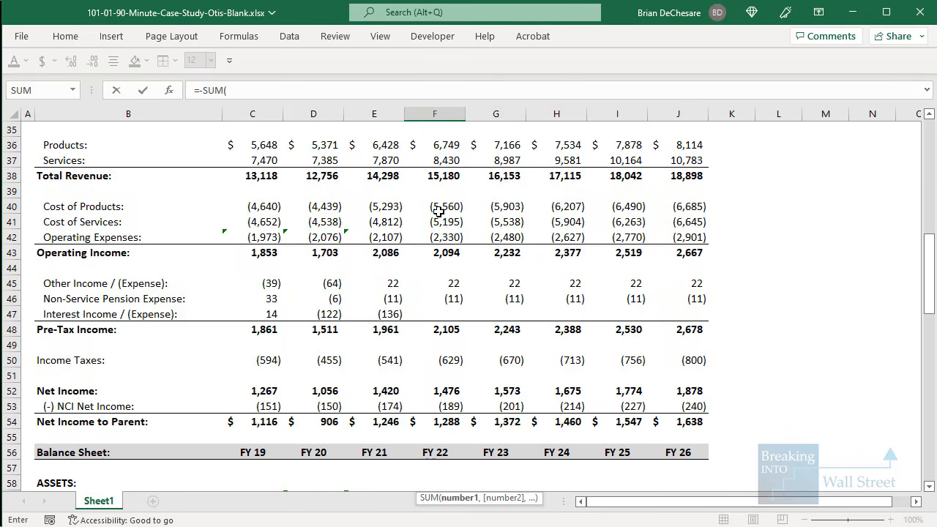
pyautogui.moveTo(438, 210); pyautogui.dragTo(444, 220)
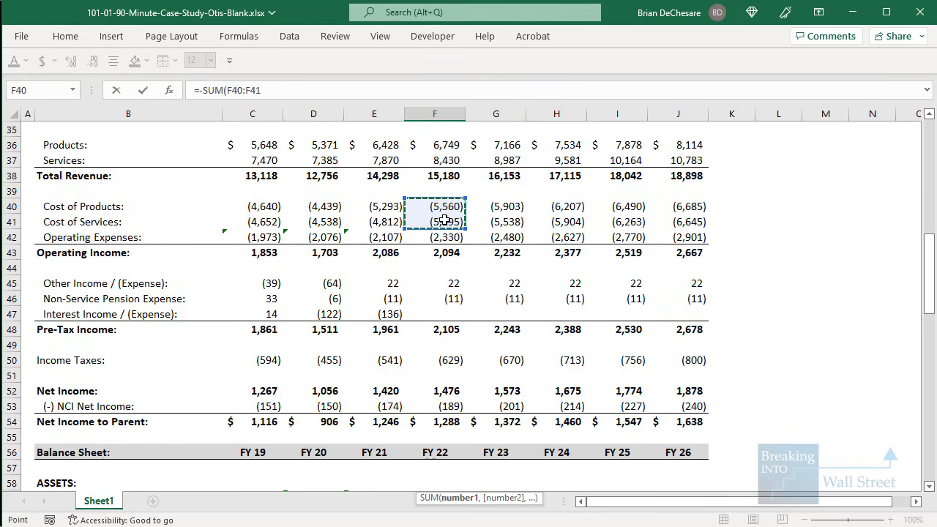
pyautogui.write(')*')
pyautogui.scroll(6, 470, 217)
pyautogui.click(448, 217)
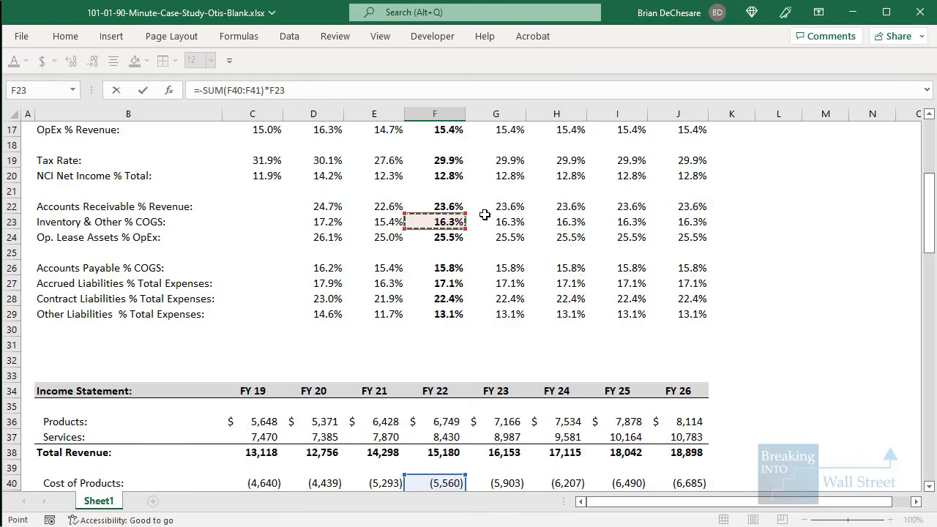
pyautogui.press('Return')
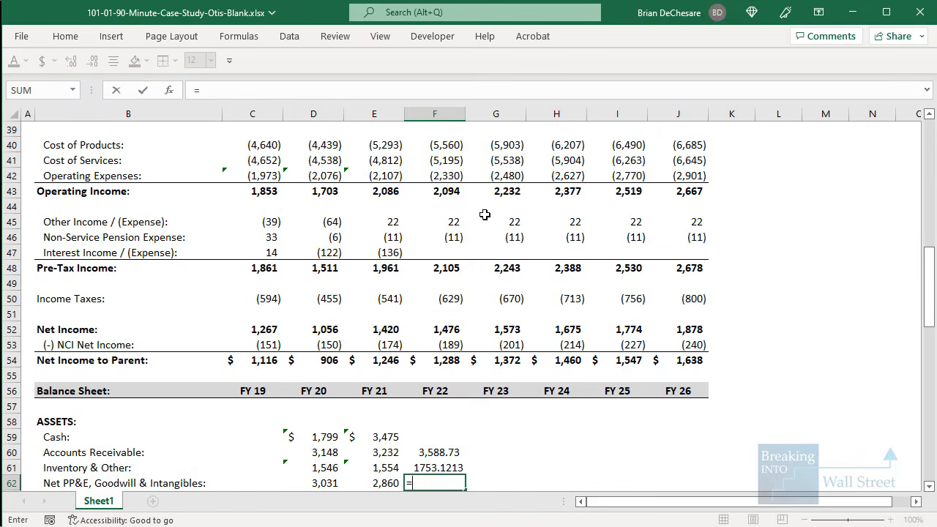
# Project FY 22 Op. Lease Assets in F63 as negative Operating Expenses times Op. Lease Assets % OpEx, =-F42*F24
pyautogui.scroll(-2, 488, 215)
pyautogui.press('Down')
pyautogui.write('=-')
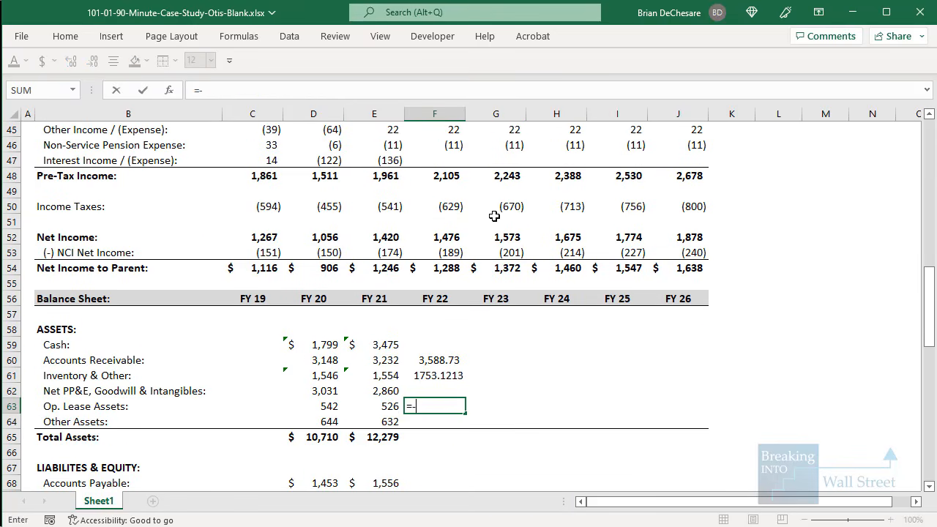
pyautogui.scroll(2, 496, 217)
pyautogui.click(454, 176)
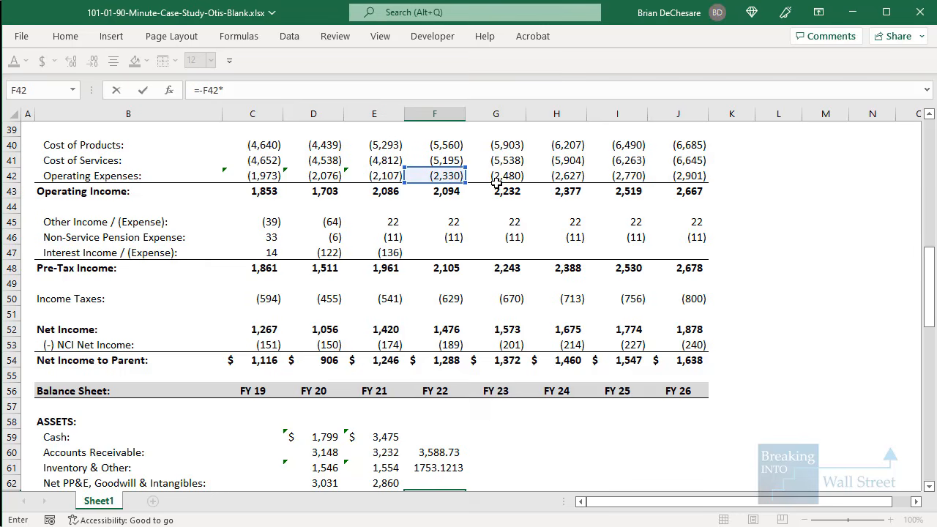
pyautogui.write('*')
pyautogui.scroll(7, 496, 198)
pyautogui.click(454, 222)
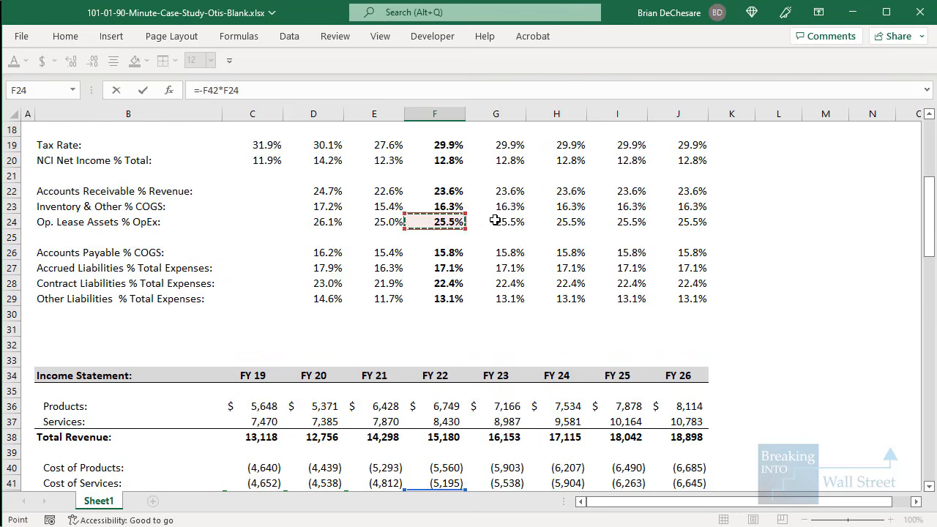
pyautogui.press('Return')
# Project FY 22 Accounts Payable in F68 as negative summed product and service costs times its % COGS, =-SUM(F40:F41)*F26
pyautogui.scroll(-6, 433, 263)
pyautogui.click(435, 281)
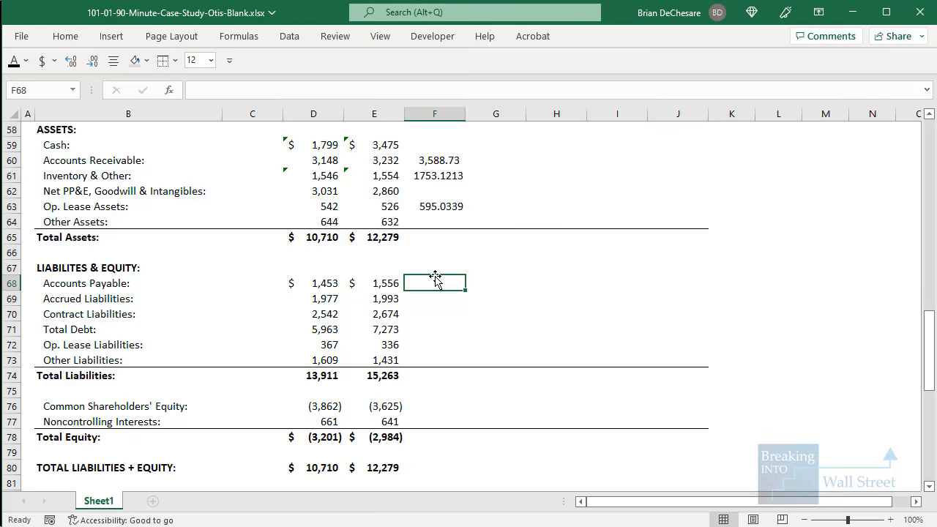
pyautogui.write('=-SUM(')
pyautogui.scroll(7, 463, 256)
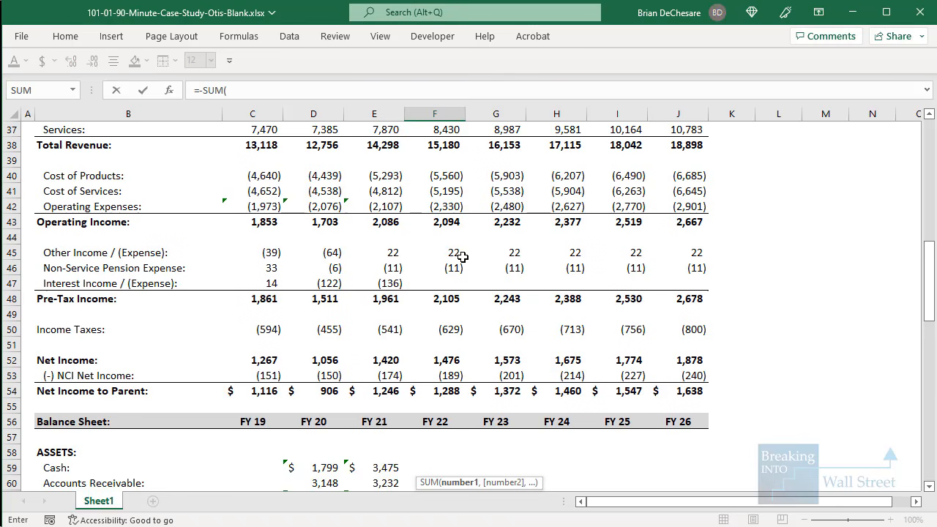
pyautogui.scroll(1, 463, 257)
pyautogui.moveTo(443, 220); pyautogui.dragTo(443, 231)
pyautogui.write(')*')
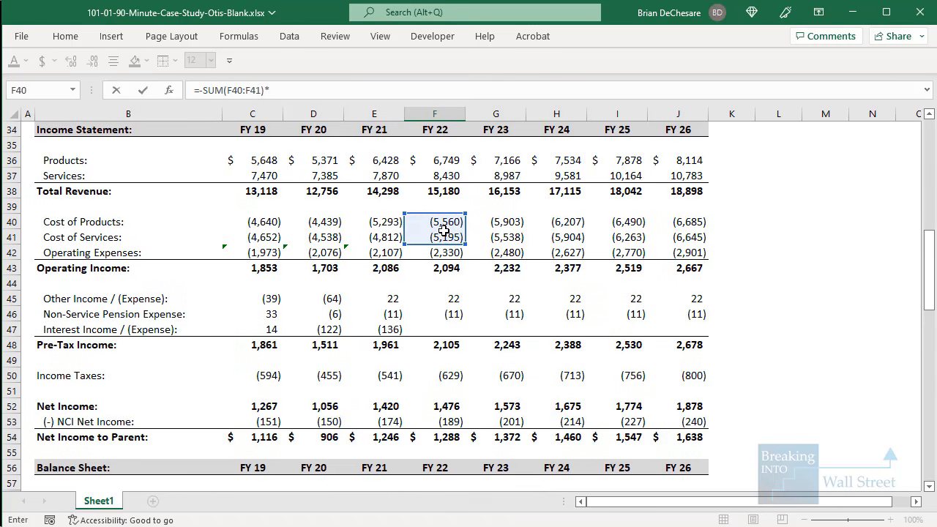
pyautogui.scroll(5, 444, 231)
pyautogui.click(452, 236)
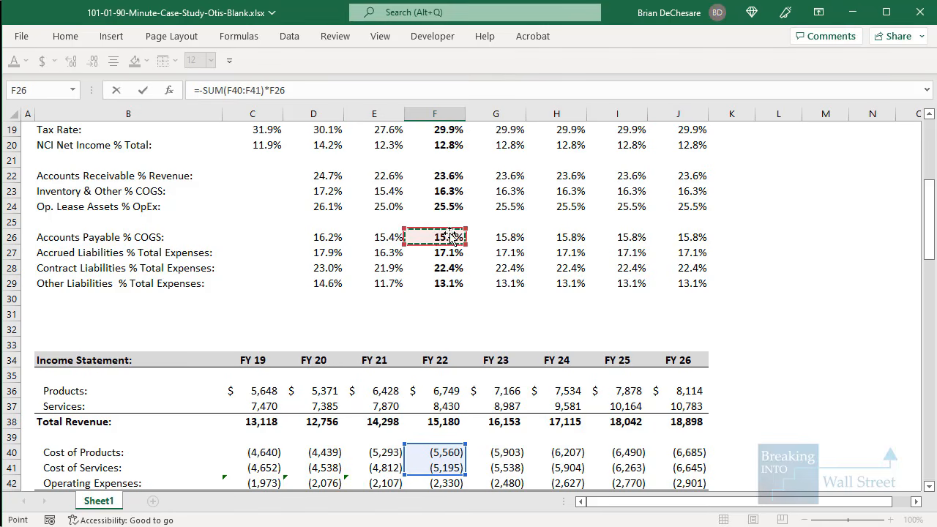
pyautogui.scroll(-8, 451, 234)
pyautogui.press('Return')
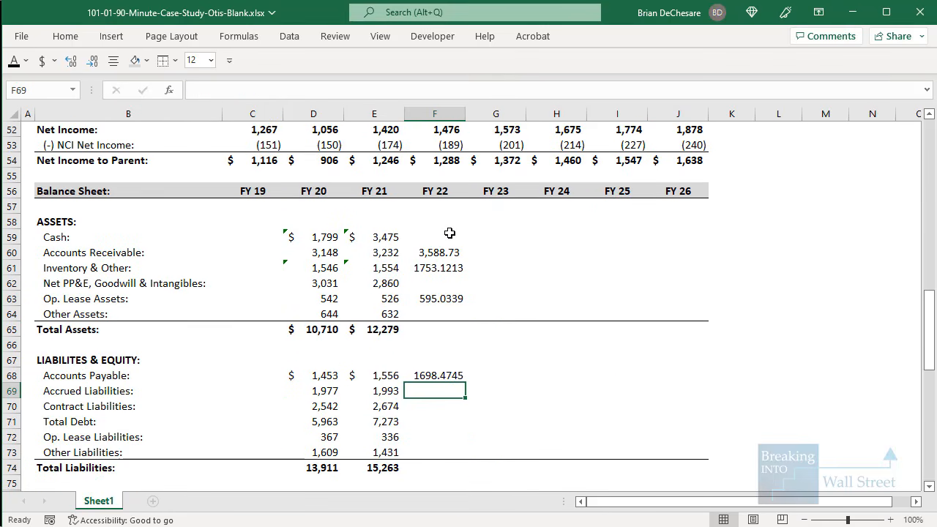
# Project FY 22 Accrued Liabilities in F69 as negative summed total expenses, rows anchored, times its % Total Expenses, =-SUM(F$40:F$42)*F27
pyautogui.write('=-SUM(')
pyautogui.scroll(4, 461, 234)
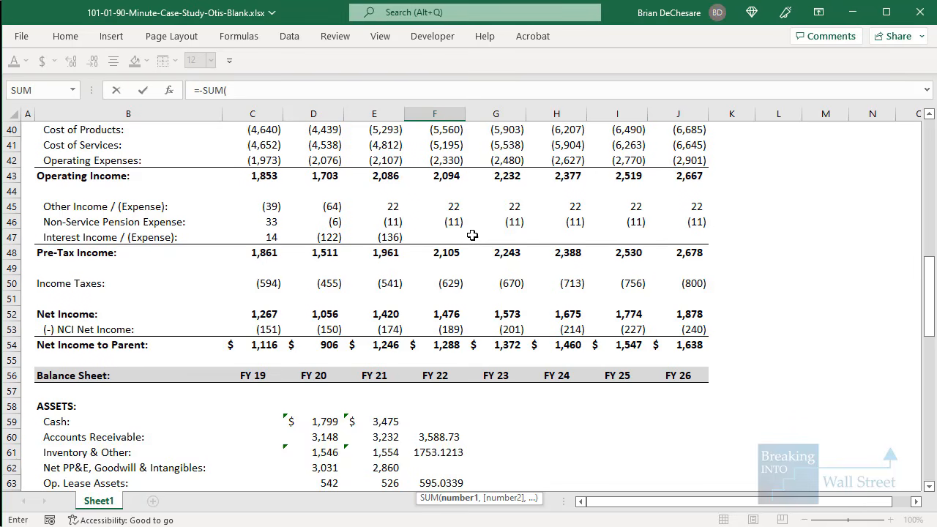
pyautogui.scroll(1, 472, 235)
pyautogui.moveTo(445, 176); pyautogui.dragTo(445, 206)
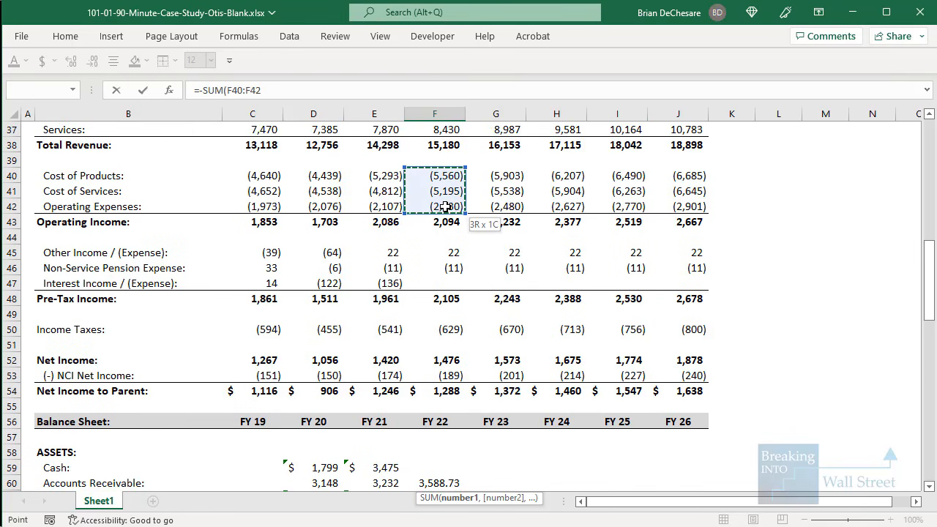
pyautogui.press('F4')
pyautogui.press('F4')
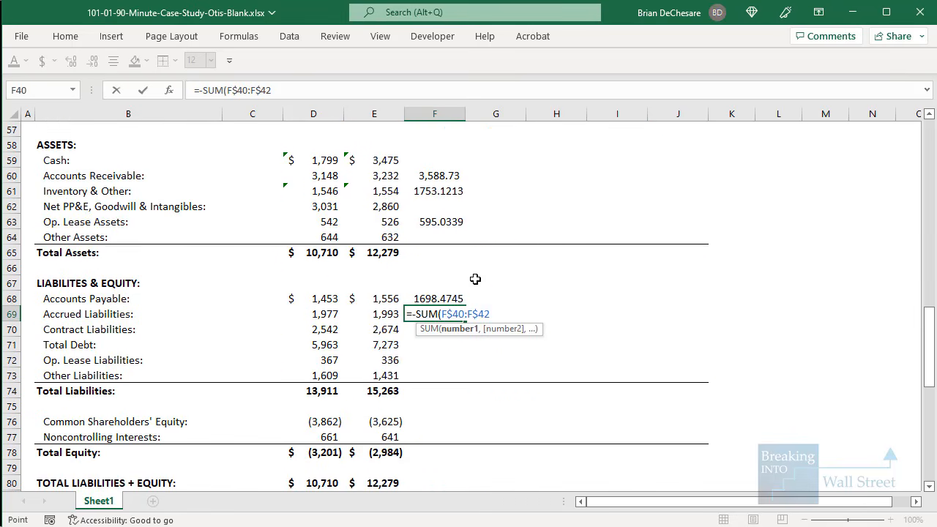
pyautogui.scroll(6, 476, 275)
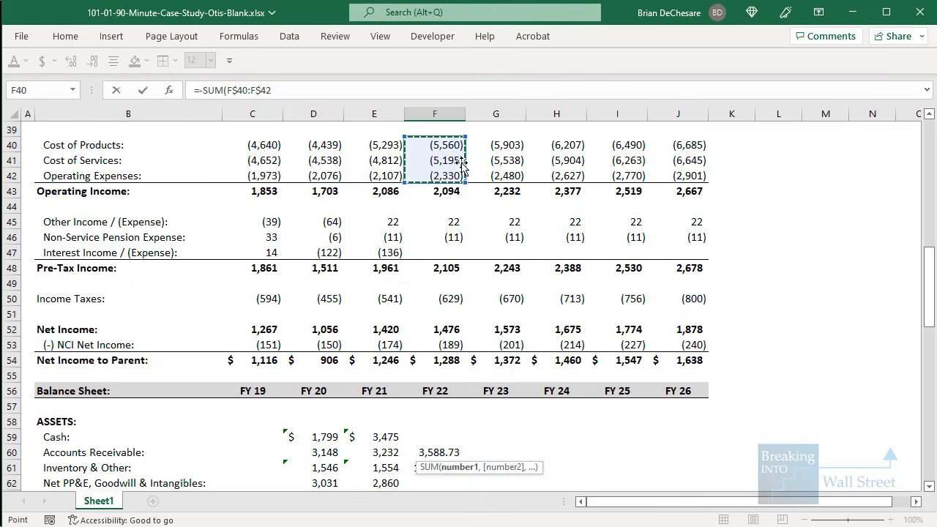
pyautogui.write(')*')
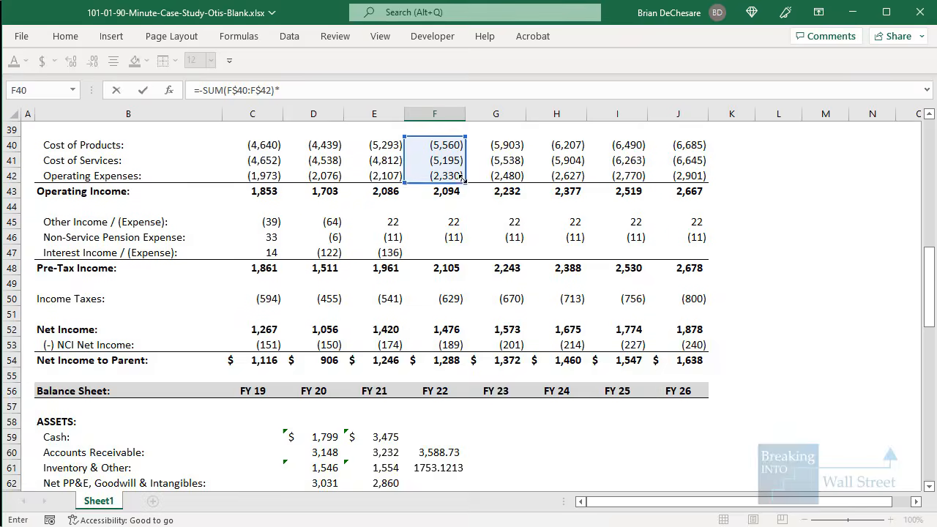
pyautogui.scroll(6, 462, 178)
pyautogui.click(447, 221)
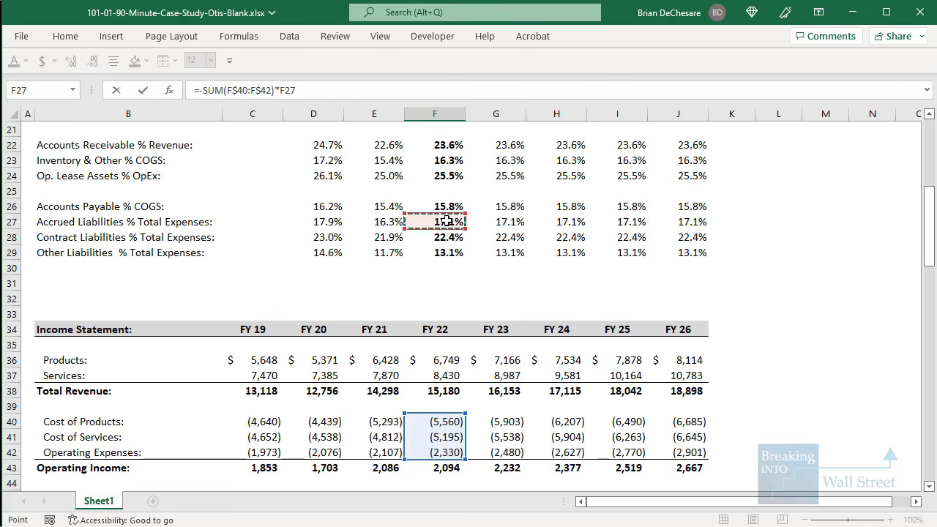
pyautogui.scroll(-7, 399, 299)
pyautogui.scroll(-5, 399, 298)
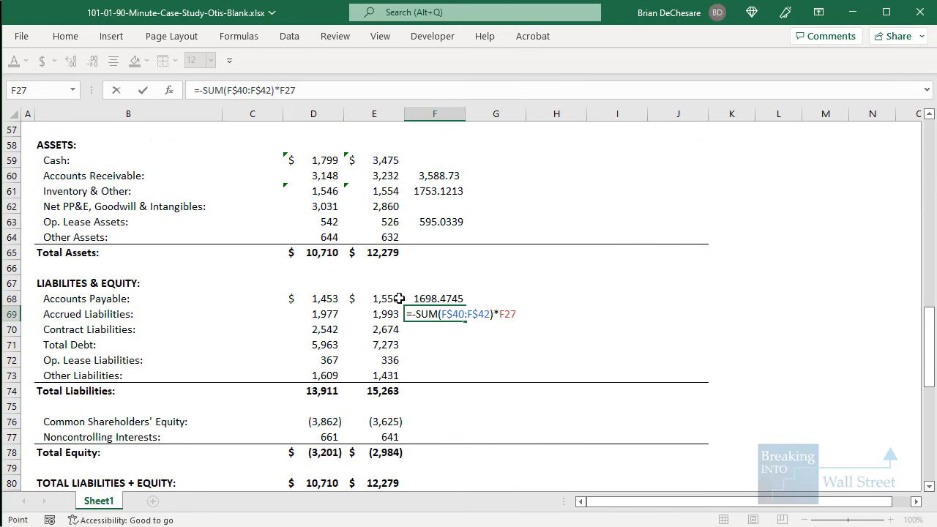
pyautogui.scroll(12, 399, 298)
pyautogui.hotkey('ctrl', 'Return')
# Copy the FY 22 Accrued Liabilities formula into Contract Liabilities in F70, pasting formulas only
pyautogui.hotkey('ctrl', 'c')
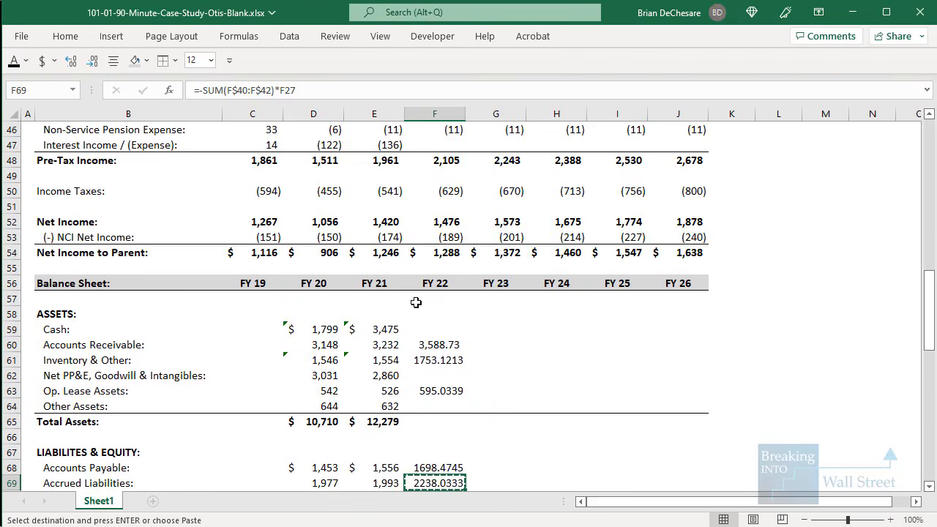
pyautogui.scroll(-3, 416, 302)
pyautogui.hotkey('alt', 'e')
pyautogui.press('s')
pyautogui.press('Escape')
pyautogui.press('Escape')
pyautogui.hotkey('ctrl', 'c')
pyautogui.press('Down')
pyautogui.hotkey('alt', 'e')
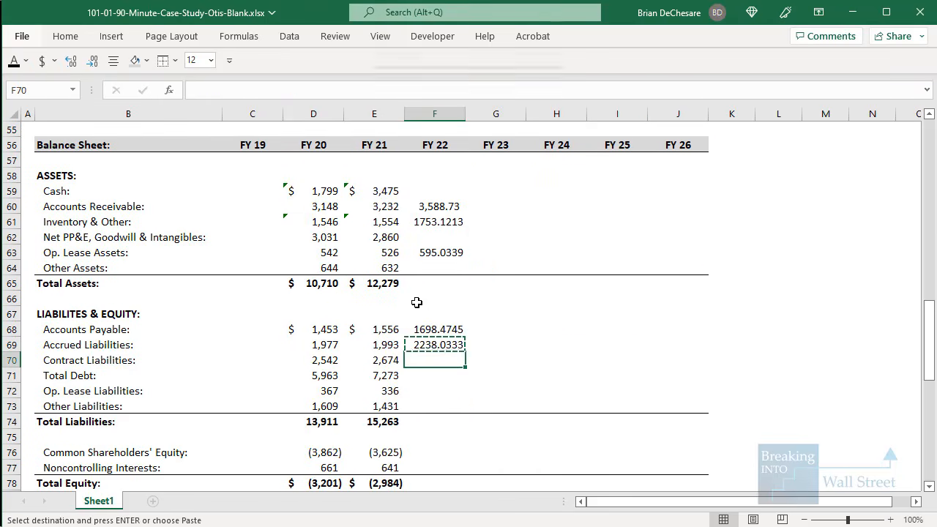
pyautogui.press('s')
pyautogui.press('f')
pyautogui.press('Return')
# Paste the Contract Liabilities formula into FY 22 Other Liabilities in F73 and correct its percentage reference to F29, =-SUM(F$40:F$42)*F29
pyautogui.hotkey('ctrl', 'c')
pyautogui.press('Down')
pyautogui.press('Down')
pyautogui.press('Down')
pyautogui.hotkey('alt', 'e')
pyautogui.press('s')
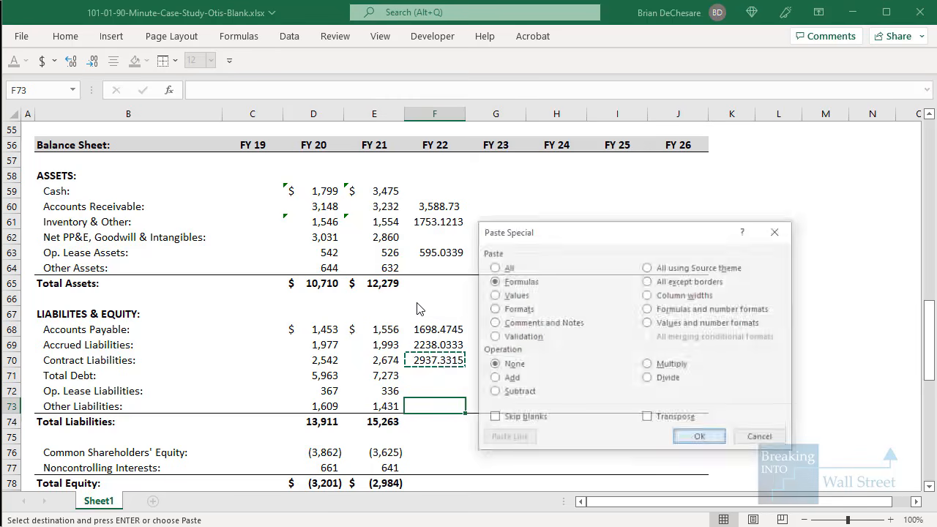
pyautogui.press('Return')
pyautogui.press('F2')
pyautogui.scroll(11, 417, 302)
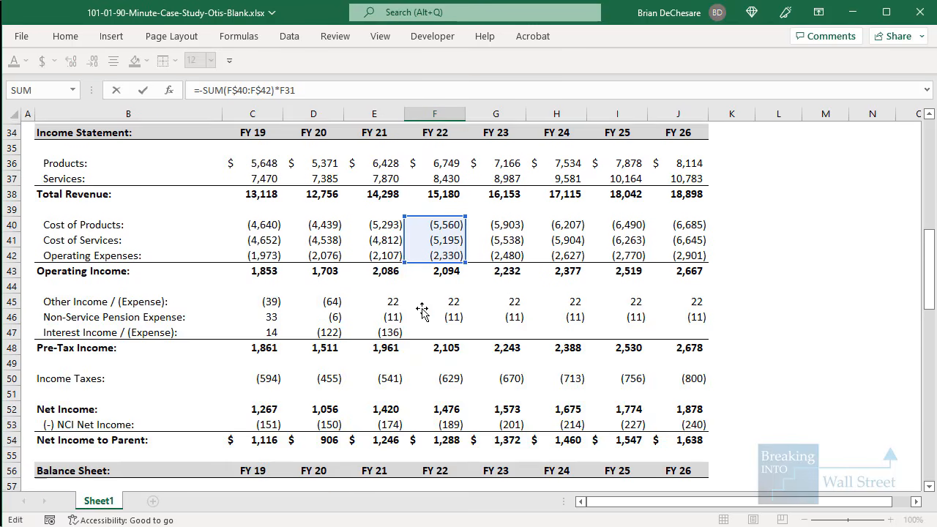
pyautogui.press('BackSpace')
pyautogui.press('BackSpace')
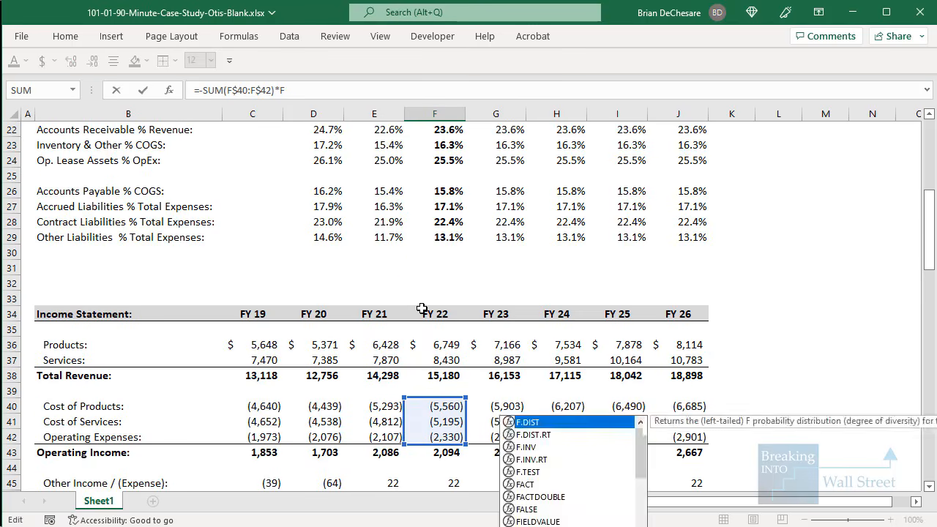
pyautogui.write('29')
pyautogui.hotkey('ctrl', 'Return')
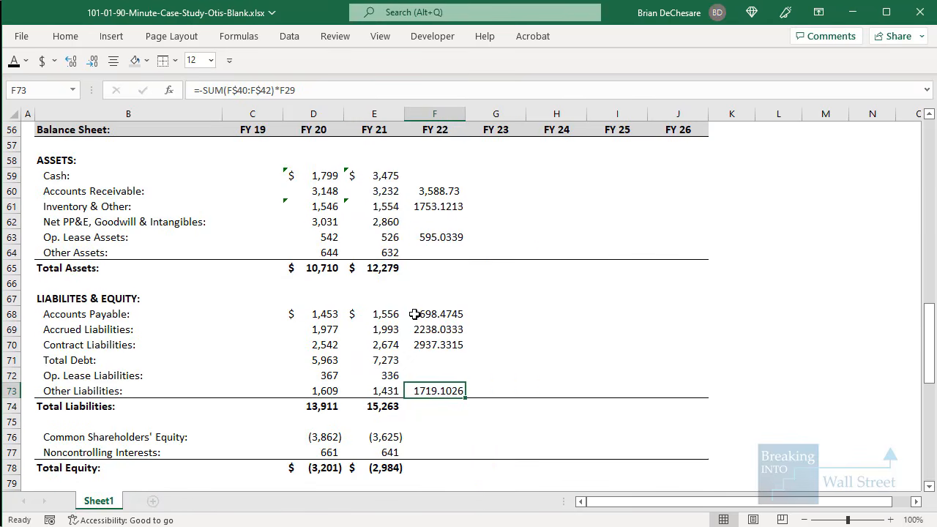
# Apply the FY 21 balance sheet column's formatting, rows 59 to 82, across the FY 22 to FY 26 columns
pyautogui.moveTo(385, 164); pyautogui.dragTo(382, 422)
pyautogui.scroll(-1, 372, 191)
pyautogui.click(384, 131)
pyautogui.hotkey('shift', 'Down')
pyautogui.hotkey('shift', 'Down')
pyautogui.hotkey('shift', 'Down')
pyautogui.hotkey('shift', 'Down')
pyautogui.hotkey('shift', 'Down')
pyautogui.hotkey('shift', 'Down')
pyautogui.hotkey('shift', 'Down')
pyautogui.hotkey('shift', 'Down')
pyautogui.hotkey('shift', 'Down')
pyautogui.hotkey('shift', 'Down')
pyautogui.hotkey('shift', 'Down')
pyautogui.hotkey('shift', 'Down')
pyautogui.hotkey('shift', 'Down')
pyautogui.hotkey('shift', 'Down')
pyautogui.hotkey('shift', 'Down')
pyautogui.hotkey('shift', 'Down')
pyautogui.hotkey('shift', 'Down')
pyautogui.hotkey('shift', 'Down')
pyautogui.hotkey('shift', 'Down')
pyautogui.hotkey('shift', 'Down')
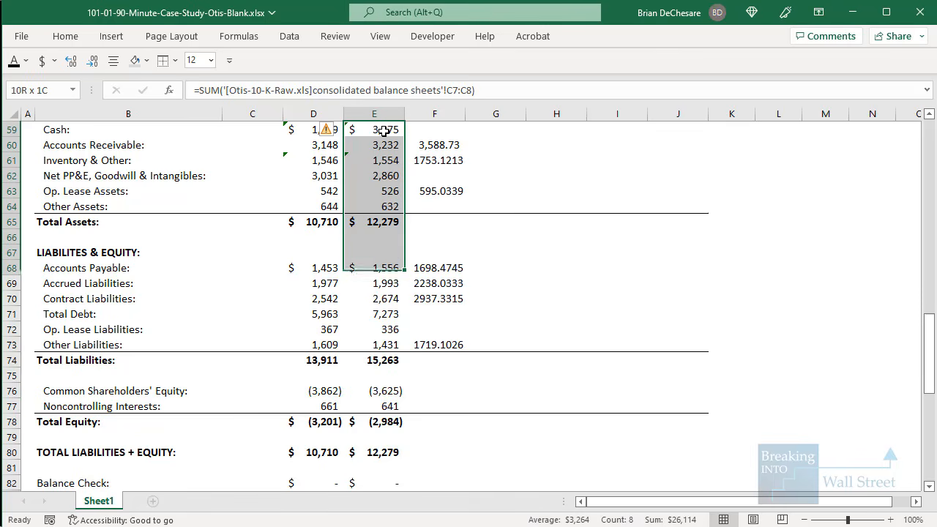
pyautogui.hotkey('ctrl', 'c')
pyautogui.hotkey('shift', 'Right')
pyautogui.hotkey('shift', 'Right')
pyautogui.hotkey('shift', 'Right')
pyautogui.hotkey('shift', 'Right')
pyautogui.hotkey('shift', 'Right')
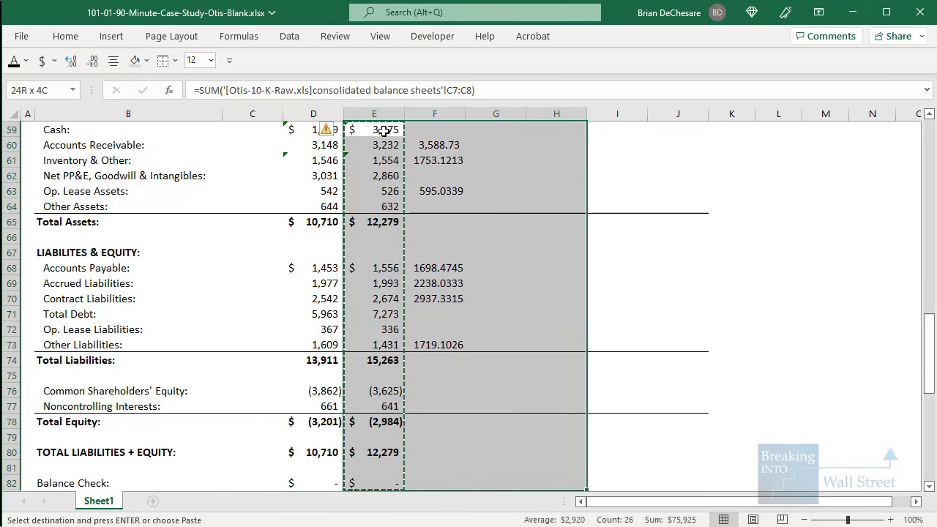
pyautogui.hotkey('ctrl', 'alt', 'v')
pyautogui.press('t')
pyautogui.press('Return')
pyautogui.press('Escape')
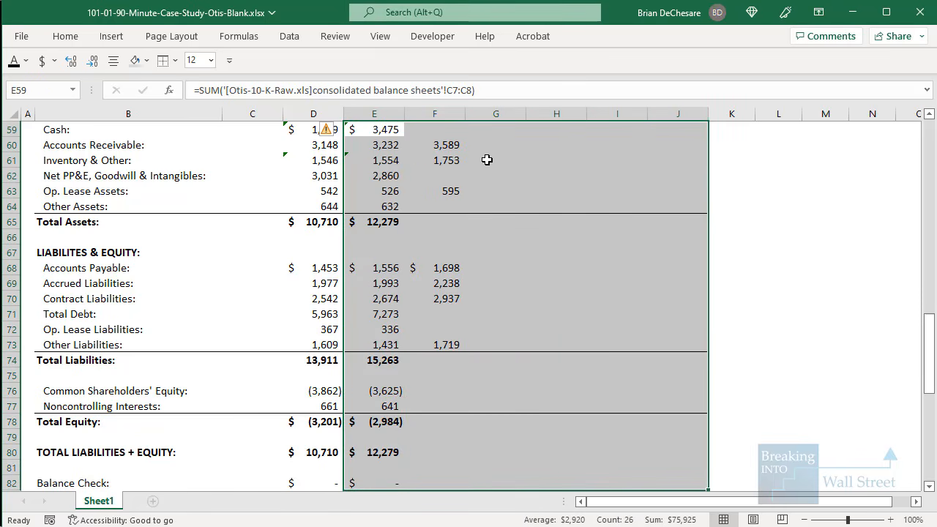
# Fill the FY 22 asset formulas in rows 60 to 63 and liability formulas in rows 68 to 73 across through FY 26
pyautogui.moveTo(454, 146); pyautogui.dragTo(682, 190)
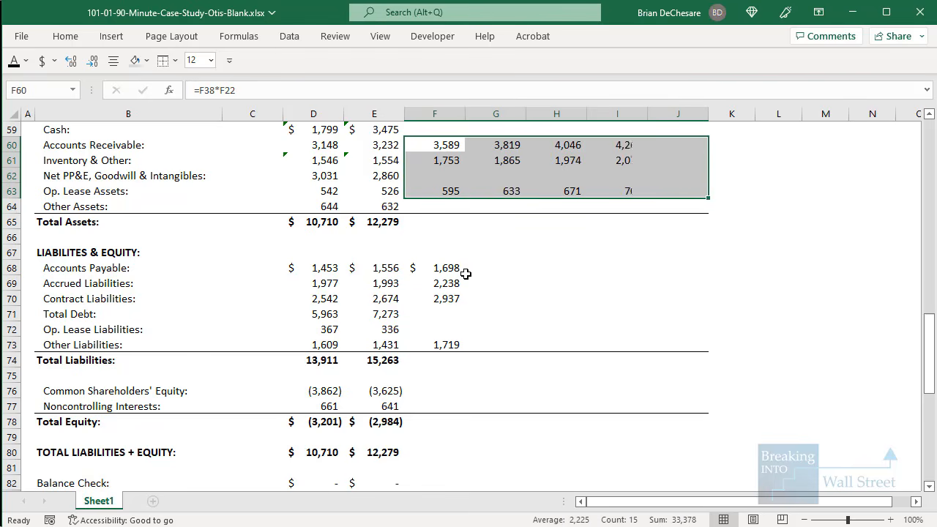
pyautogui.moveTo(452, 267); pyautogui.dragTo(673, 338)
pyautogui.hotkey('ctrl', 'r')
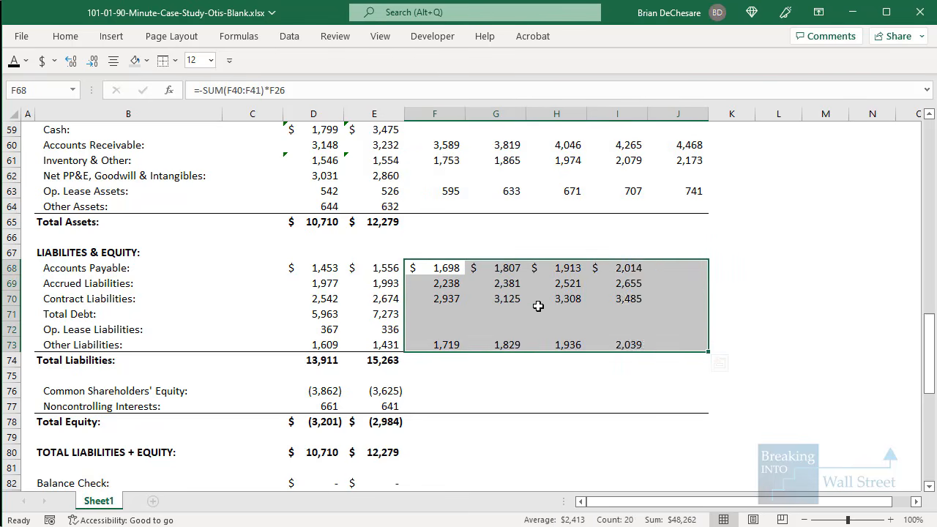
# Project FY 22 Op. Lease Liabilities in F72 as the prior balance plus the change in Op. Lease Assets, =E72+(F63-E63)
pyautogui.click(541, 313)
pyautogui.click(446, 330)
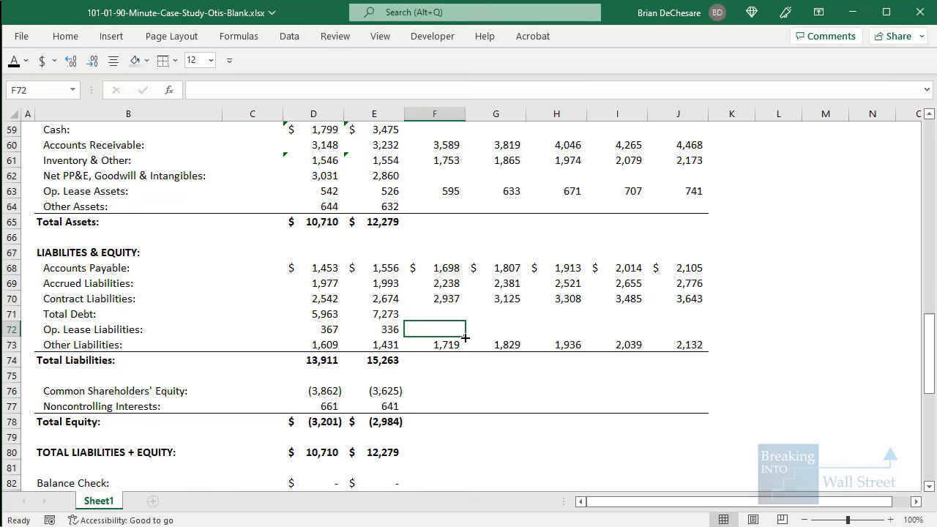
pyautogui.write('=')
pyautogui.press('Left')
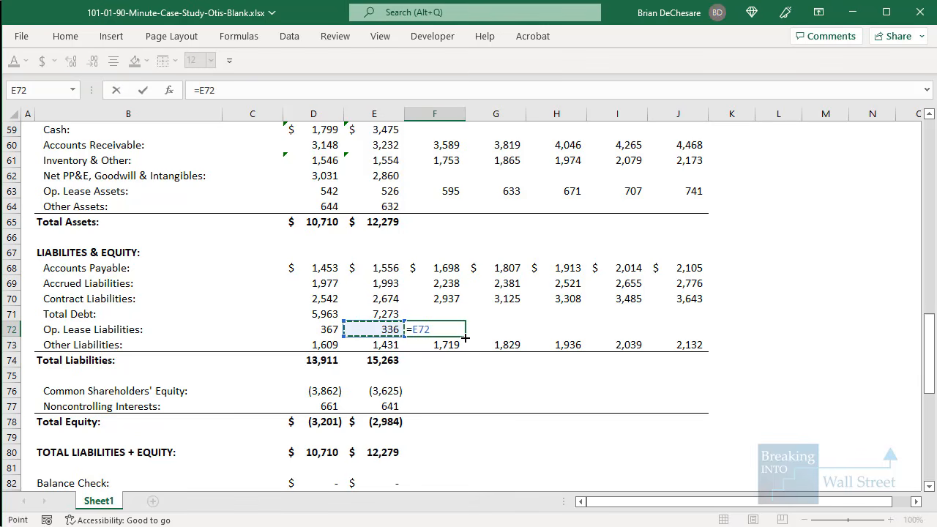
pyautogui.write('+(')
pyautogui.click(449, 192)
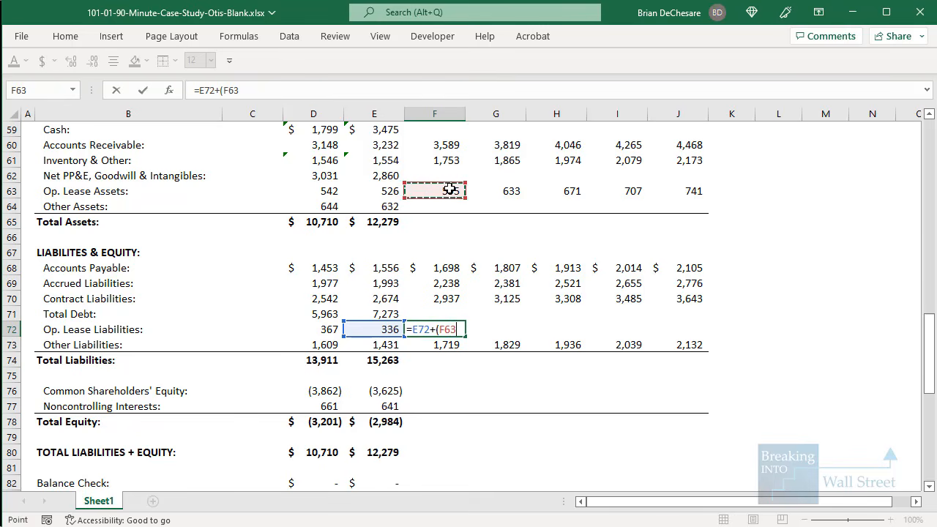
pyautogui.scroll(1, 449, 220)
pyautogui.write('-')
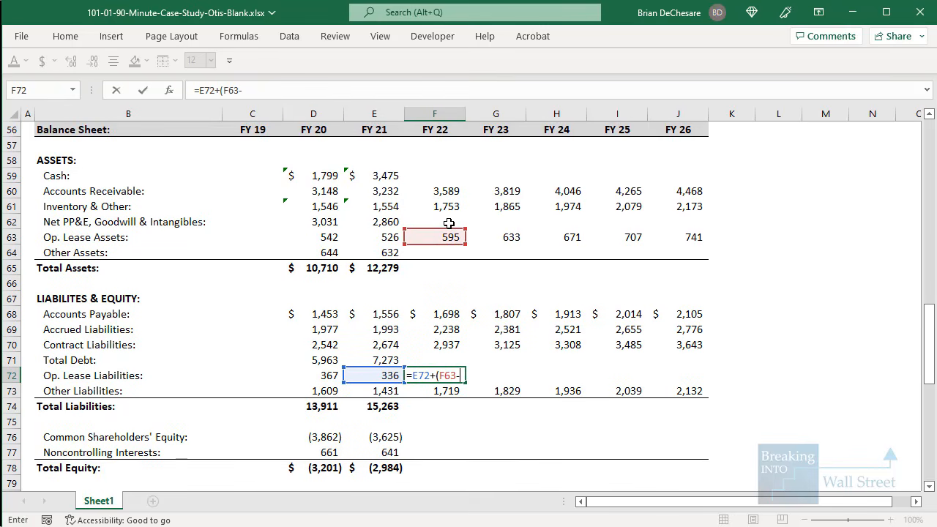
pyautogui.click(394, 235)
pyautogui.write(')')
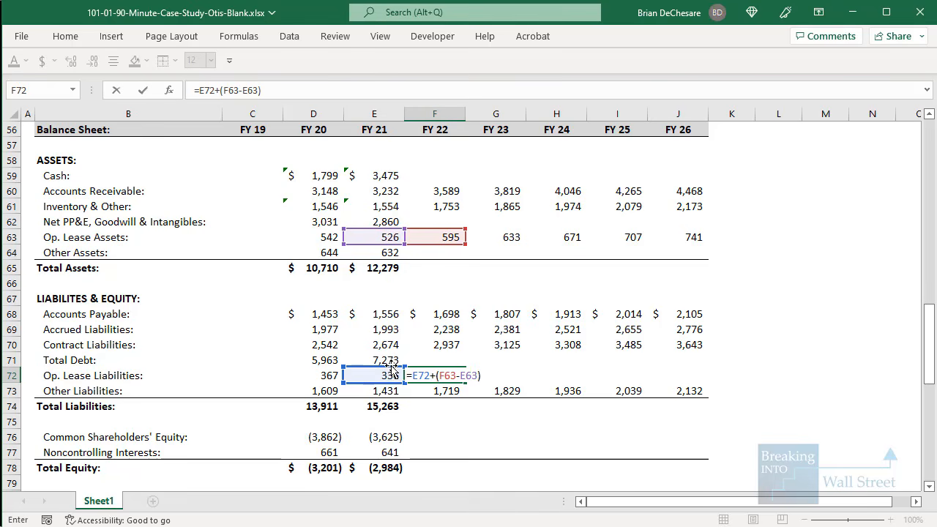
pyautogui.hotkey('ctrl', 'Return')
# Fill the Op. Lease Liabilities formula across from FY 22 through FY 26
pyautogui.hotkey('shift', 'Right')
pyautogui.hotkey('shift', 'Right')
pyautogui.hotkey('shift', 'Right')
pyautogui.hotkey('shift', 'Right')
pyautogui.hotkey('ctrl', 'r')
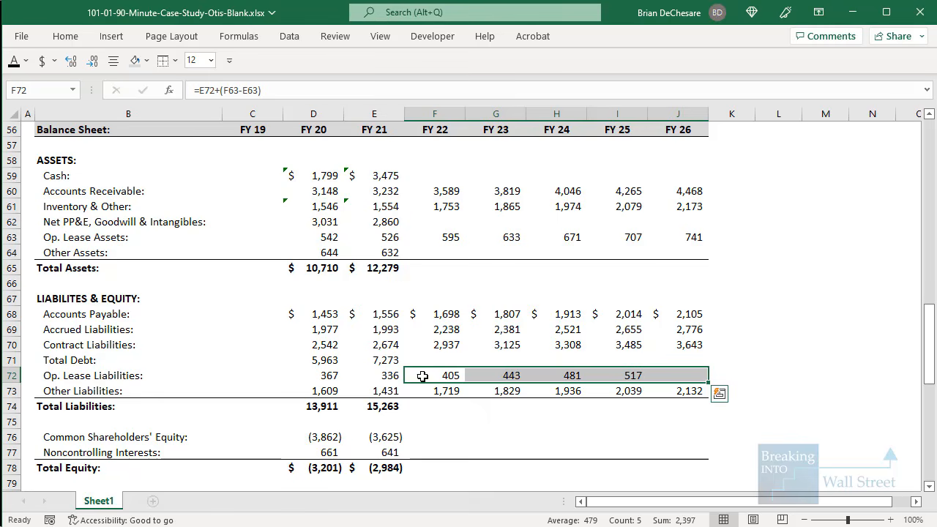
pyautogui.press('Down')
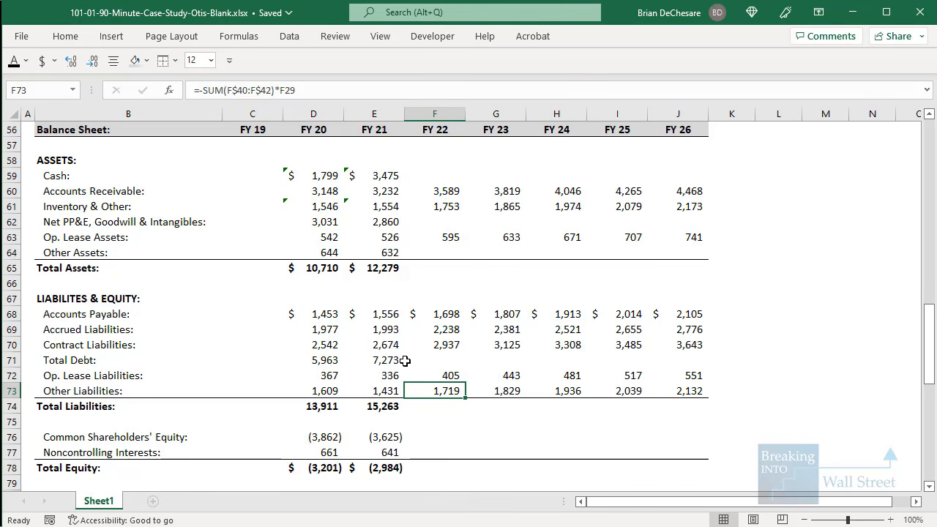
# Begin the FY 22 Change in WC & Leases formula in F90 with the asset changes, =E60-F60+E61-F61+E63-F63
pyautogui.scroll(-4, 446, 287)
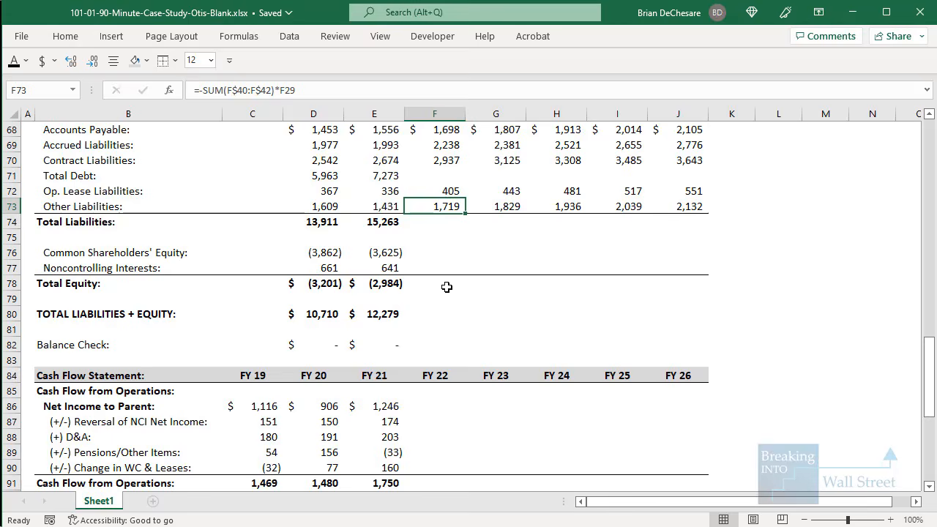
pyautogui.click(419, 465)
pyautogui.scroll(-2, 445, 418)
pyautogui.write('=')
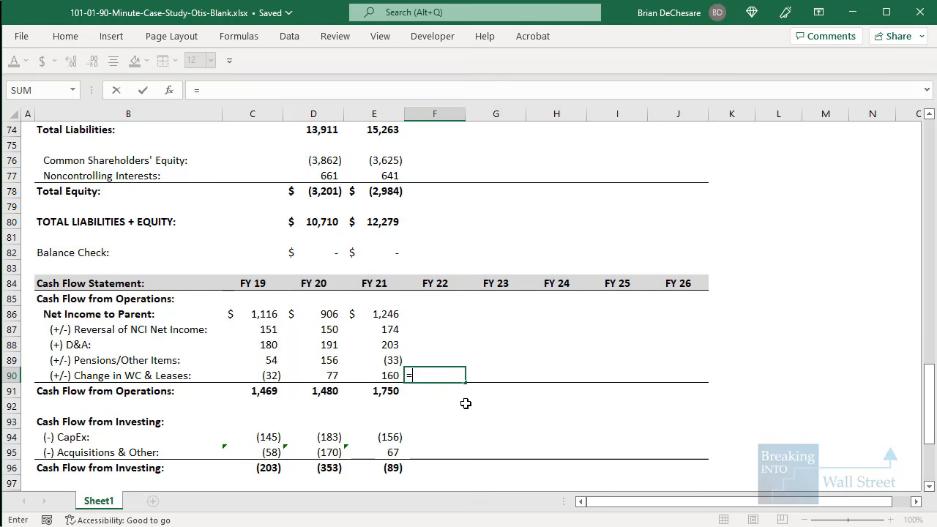
pyautogui.scroll(7, 466, 403)
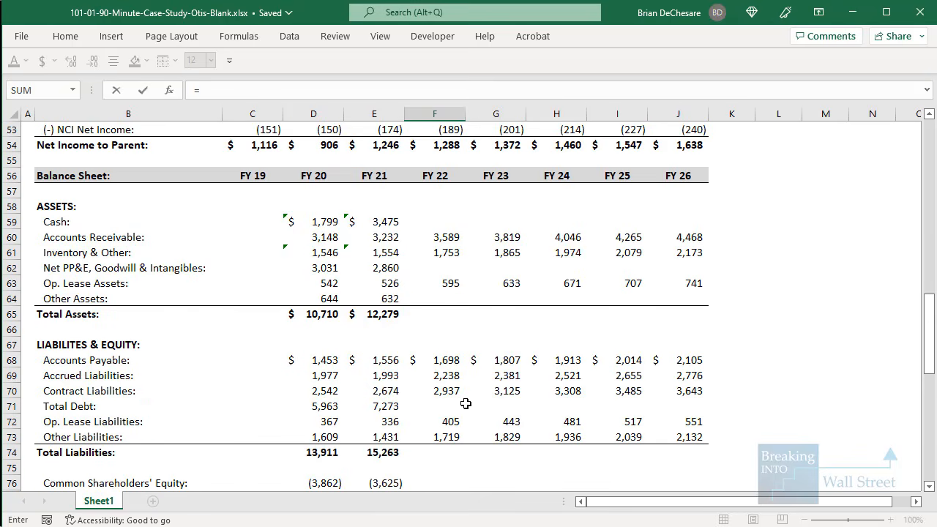
pyautogui.click(381, 237)
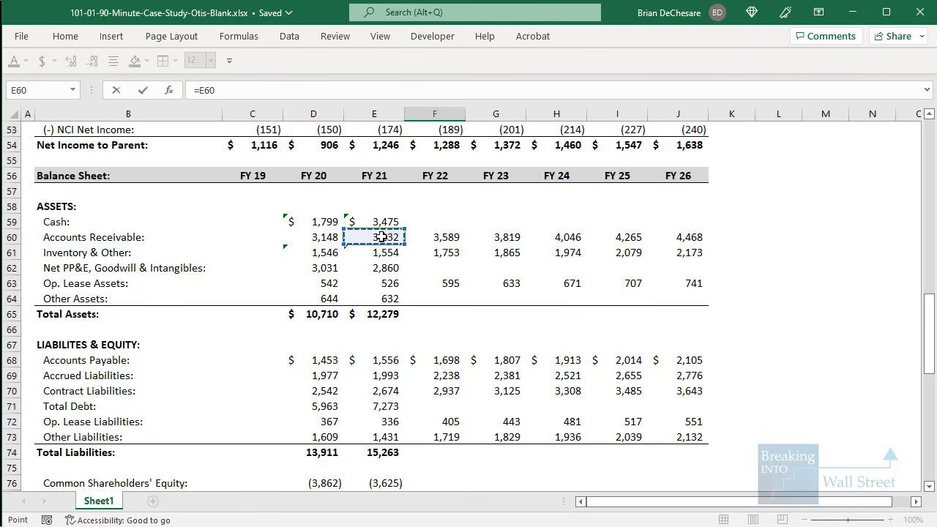
pyautogui.write('-')
pyautogui.click(431, 237)
pyautogui.write('+')
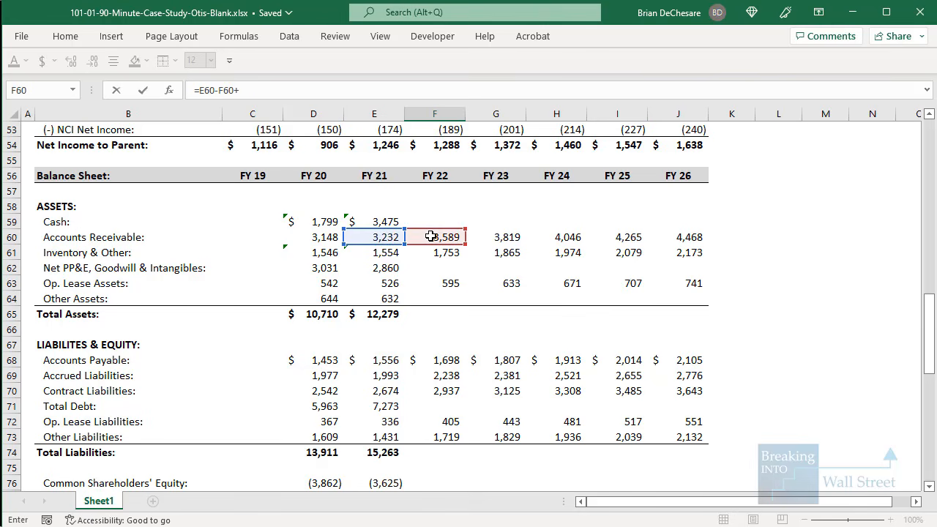
pyautogui.click(388, 251)
pyautogui.write('-')
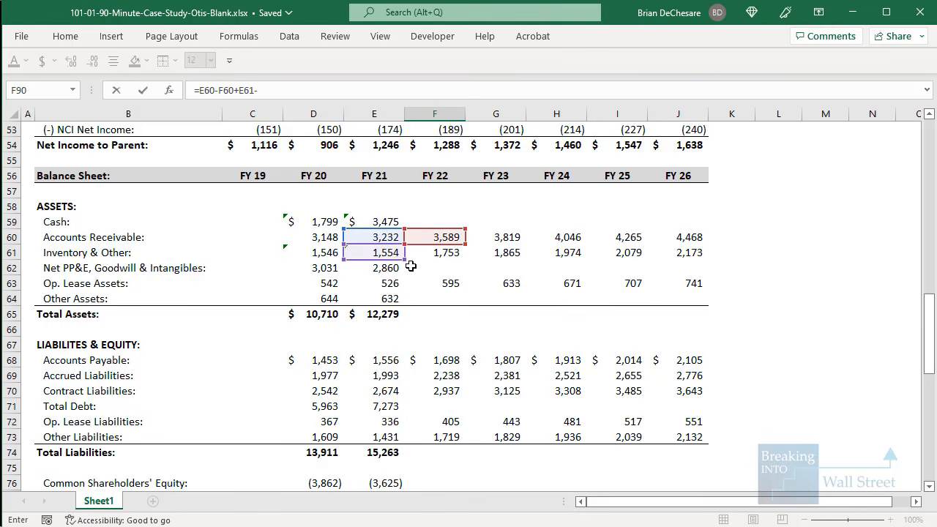
pyautogui.click(436, 254)
pyautogui.write('+')
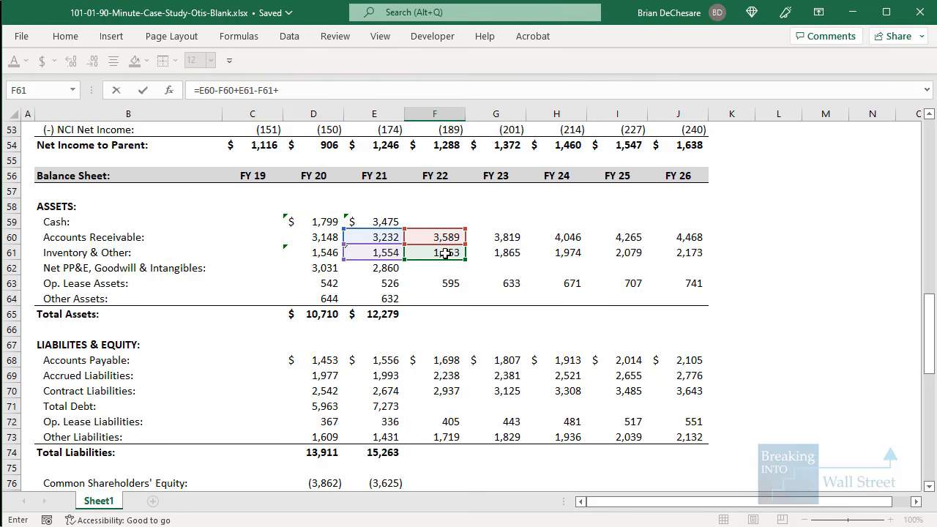
pyautogui.click(396, 279)
pyautogui.write('-')
pyautogui.click(435, 286)
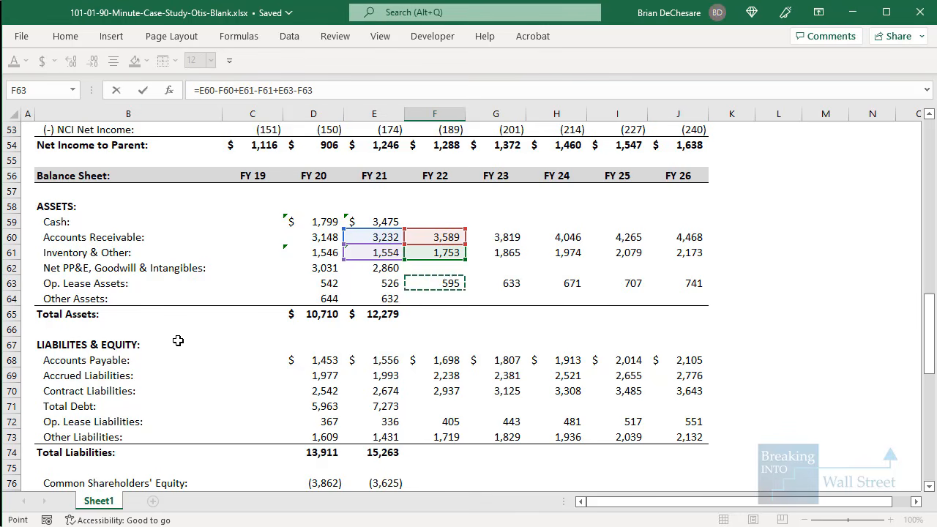
# Complete the F90 formula with the liability changes, +SUM(F68:F70)-SUM(E68:E70)+SUM(F72:F73)-SUM(E72:E73)
pyautogui.scroll(-1, 179, 341)
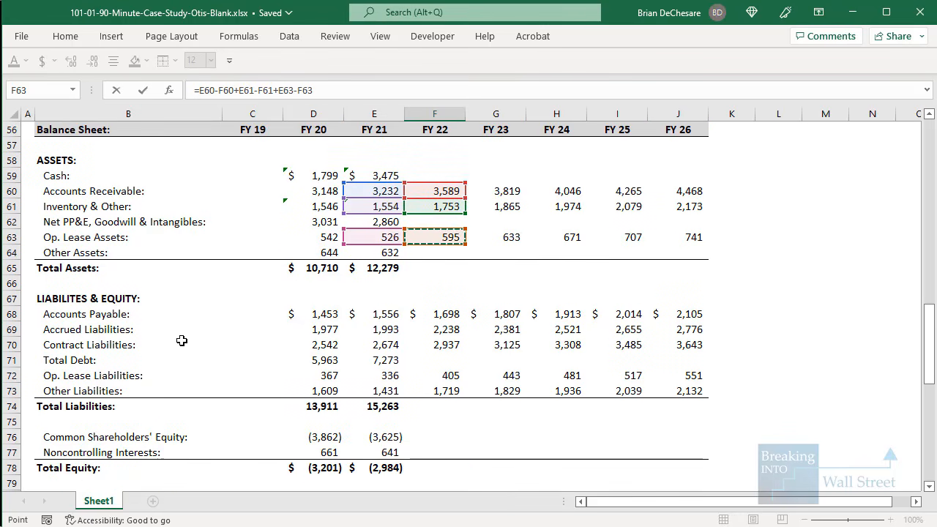
pyautogui.write('+SUM(')
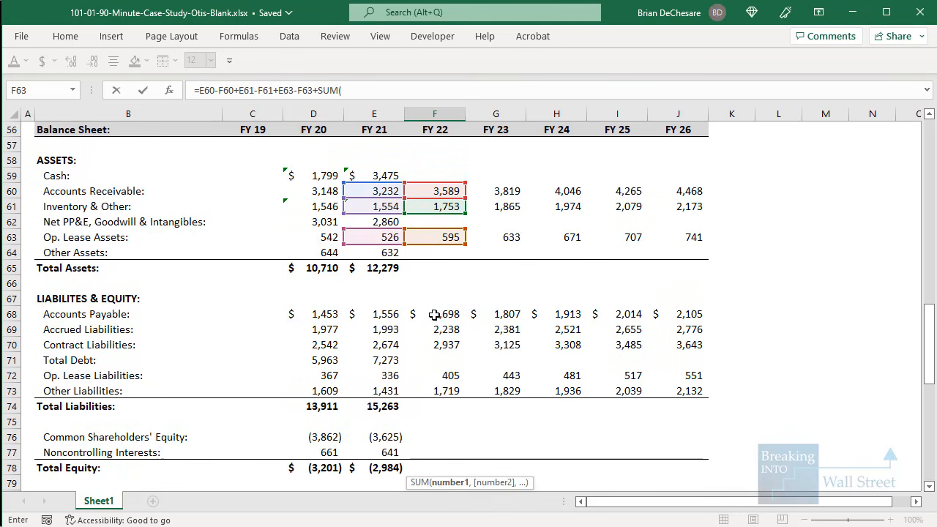
pyautogui.moveTo(434, 315); pyautogui.dragTo(438, 343)
pyautogui.write(')')
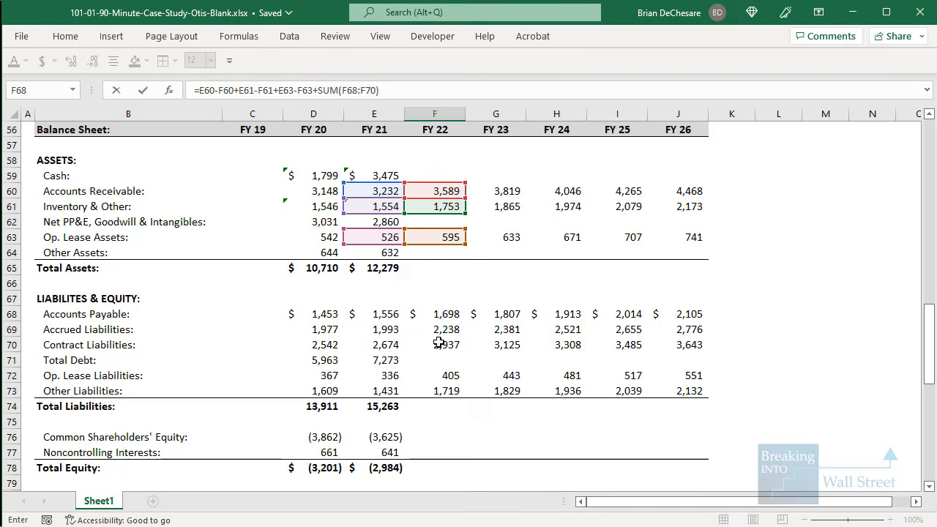
pyautogui.write('-SUM(')
pyautogui.click(388, 317)
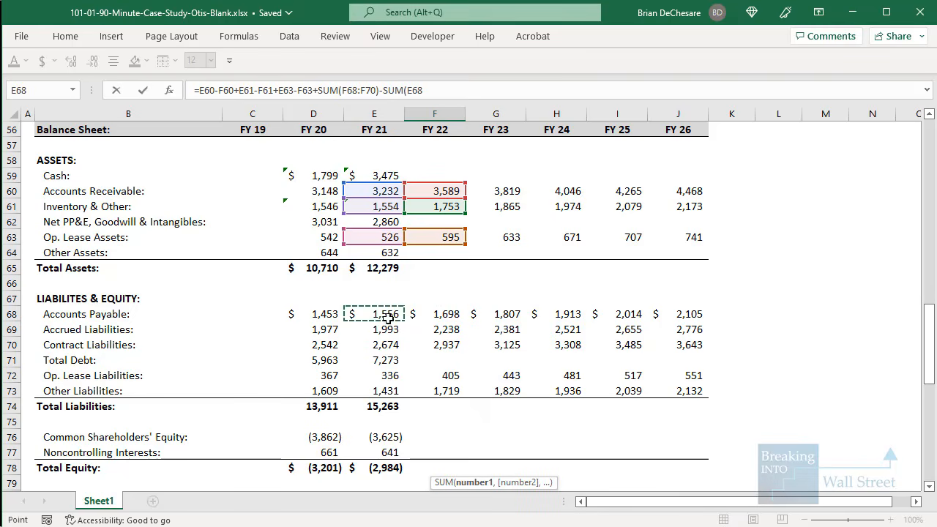
pyautogui.moveTo(388, 317); pyautogui.dragTo(378, 351)
pyautogui.write(')+SUM(')
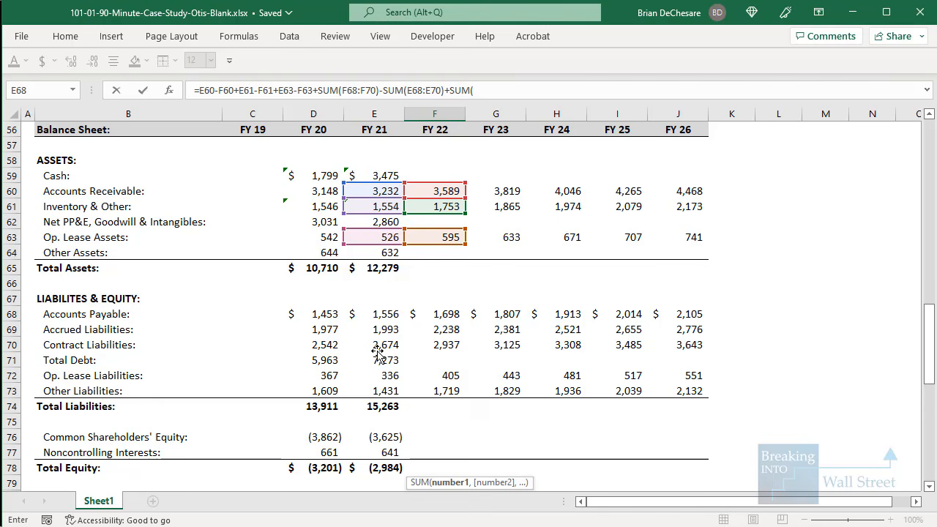
pyautogui.moveTo(427, 374); pyautogui.dragTo(396, 383)
pyautogui.write(')-SUM(')
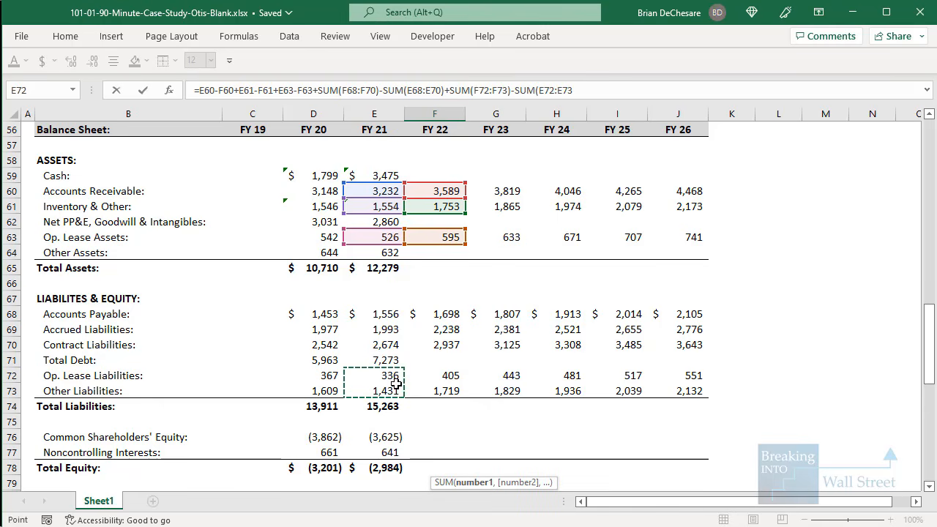
pyautogui.hotkey('ctrl', 'Return')
# Fill the Change in WC & Leases formula across from FY 22 through FY 26
pyautogui.hotkey('shift', 'Right')
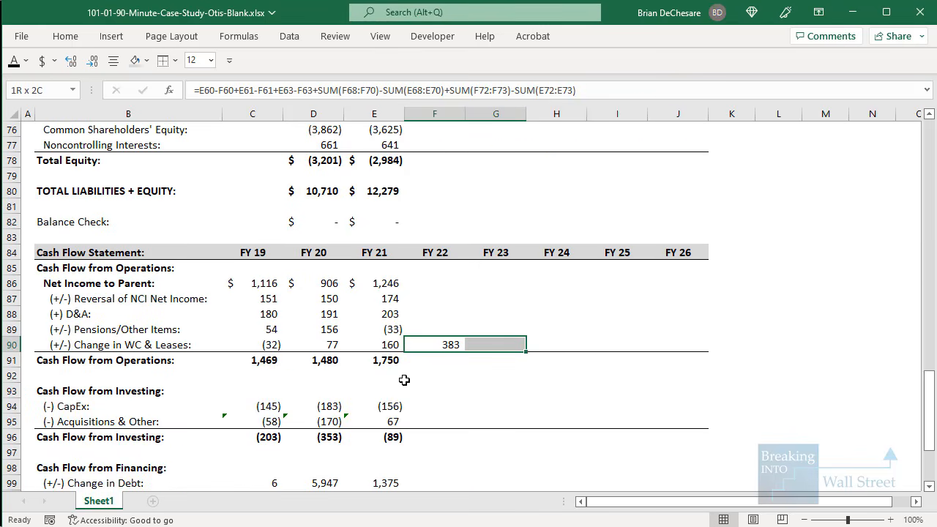
pyautogui.hotkey('shift', 'Right')
pyautogui.hotkey('shift', 'Right')
pyautogui.hotkey('shift', 'Right')
pyautogui.hotkey('ctrl', 'r')
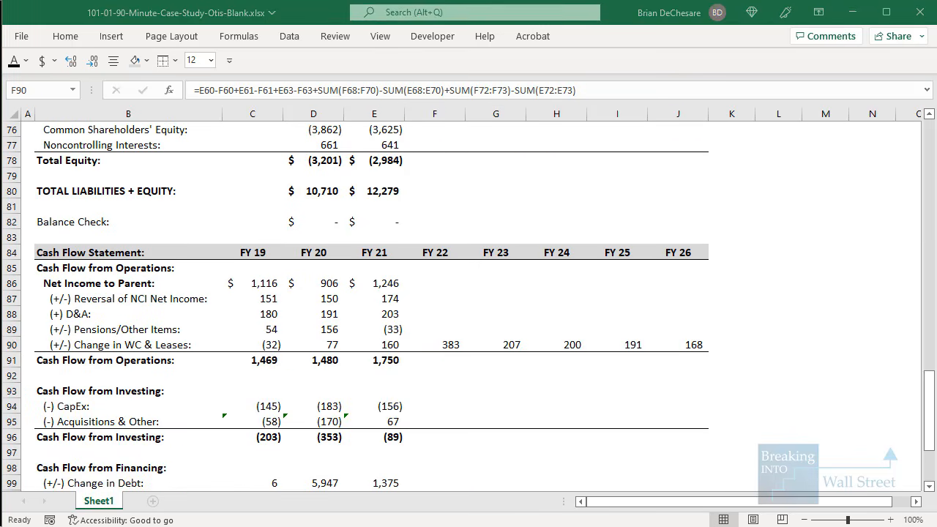
# Compare the projected Change in WC & Leases with its historical values and review the balance sheet items behind it
pyautogui.scroll(-1, 432, 330)
pyautogui.click(433, 330)
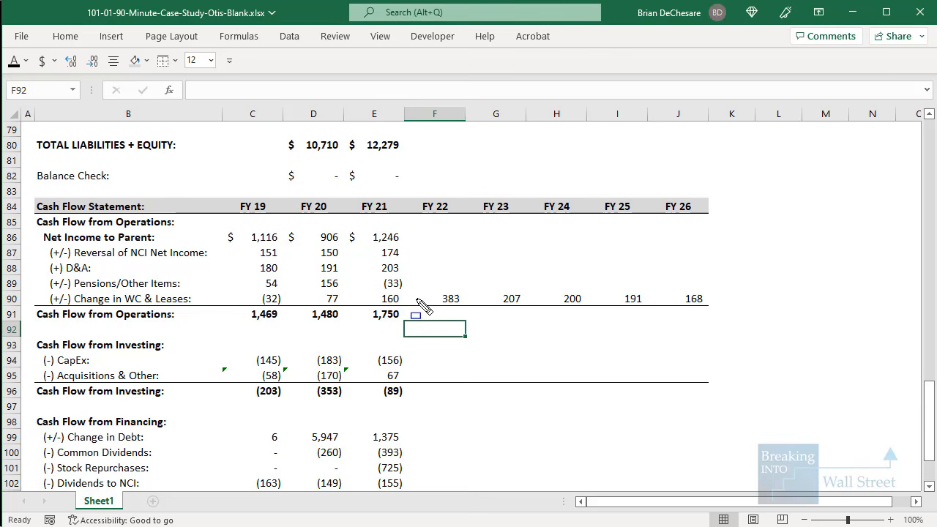
pyautogui.moveTo(414, 284)
pyautogui.mouseDown()
pyautogui.moveTo(462, 309)
pyautogui.moveTo(532, 300)
pyautogui.moveTo(732, 307)
pyautogui.mouseUp()
pyautogui.moveTo(316, 287); pyautogui.dragTo(411, 307)
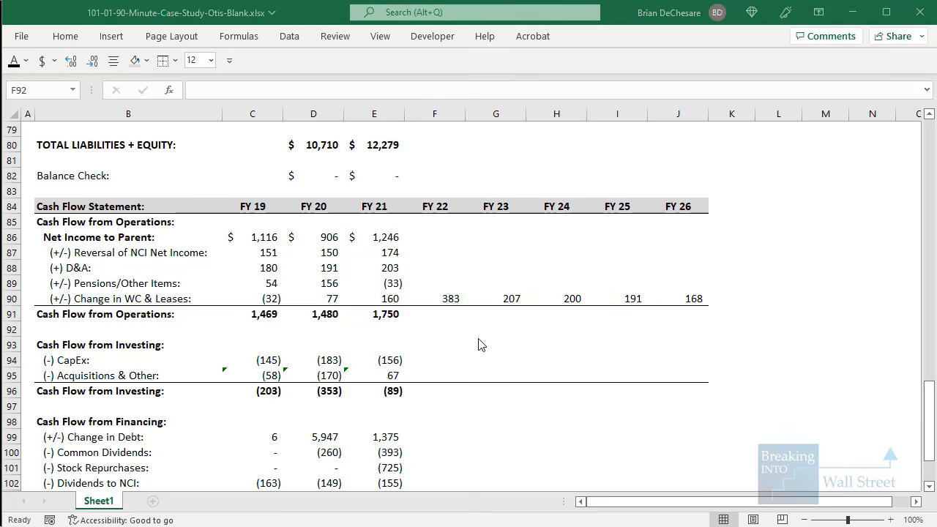
pyautogui.click(440, 301)
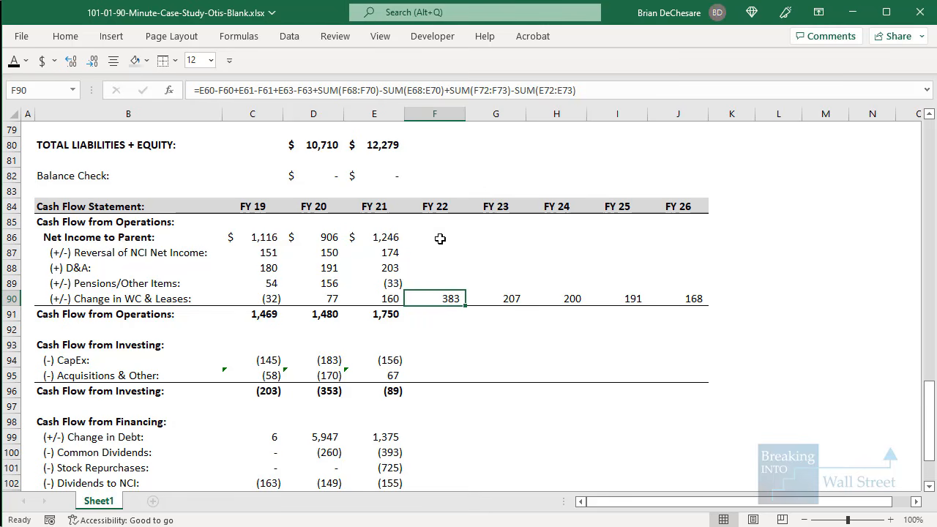
pyautogui.scroll(8, 440, 238)
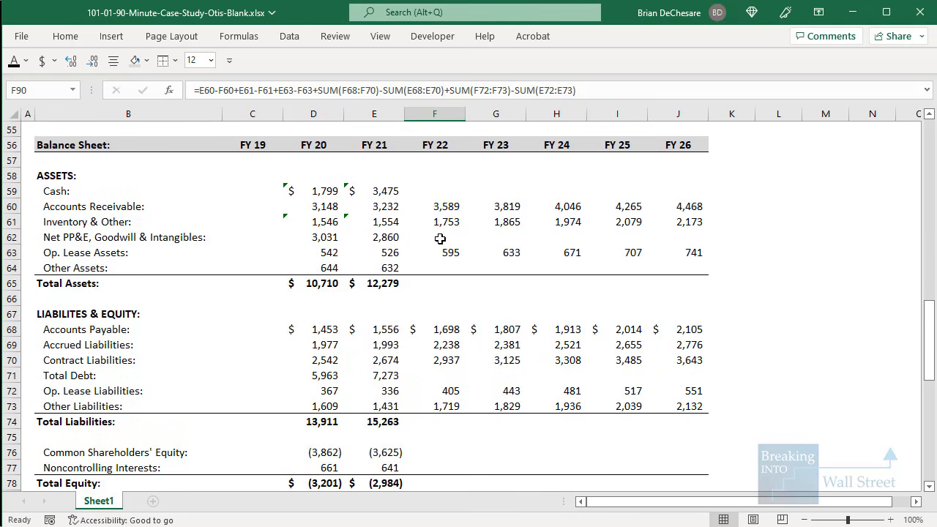
pyautogui.scroll(-7, 440, 239)
pyautogui.click(69, 263)
pyautogui.scroll(-2, 551, 273)
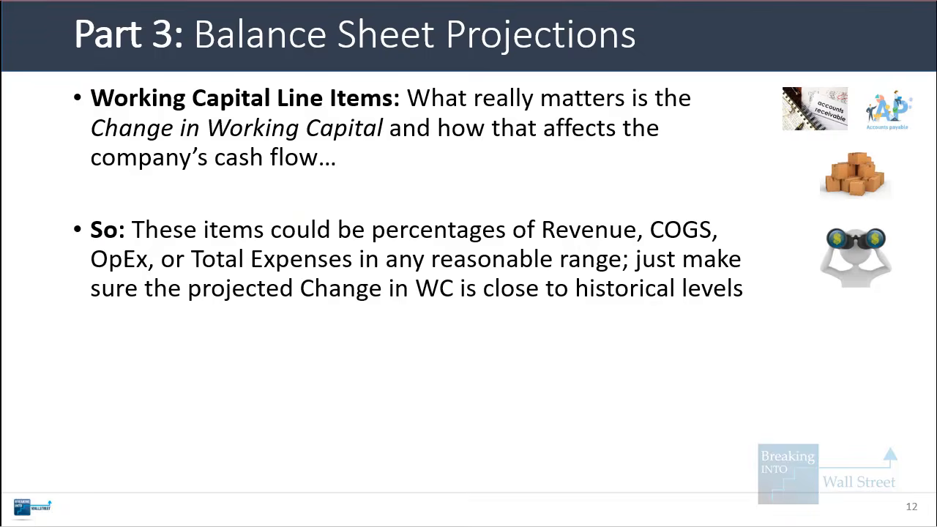
pyautogui.press('Right')
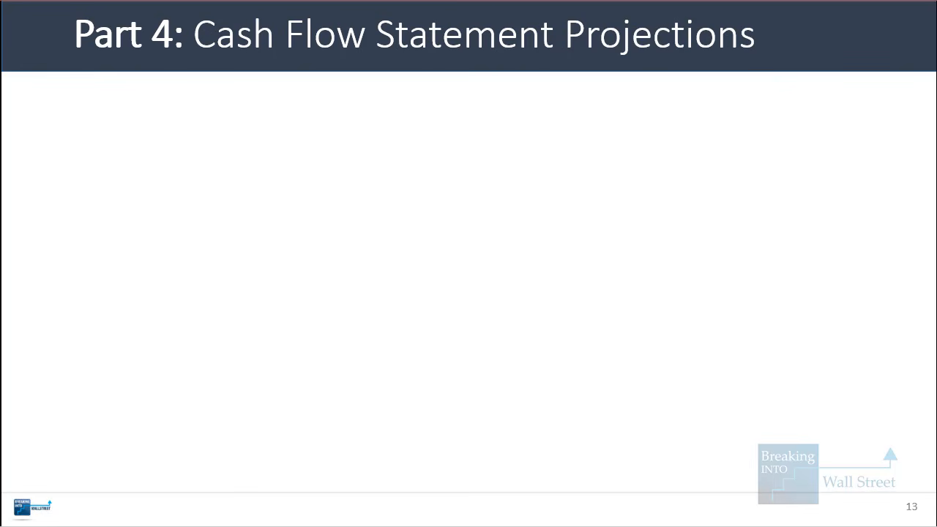
pyautogui.press('Right')
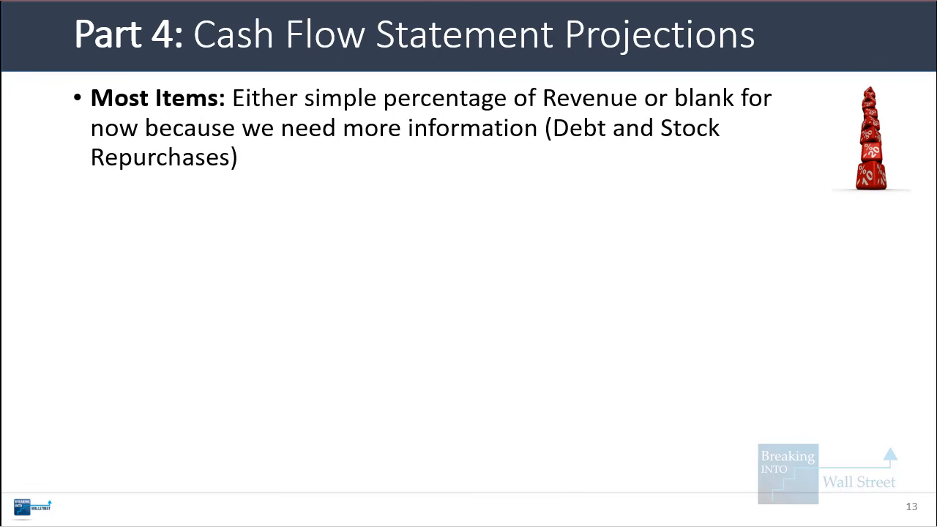
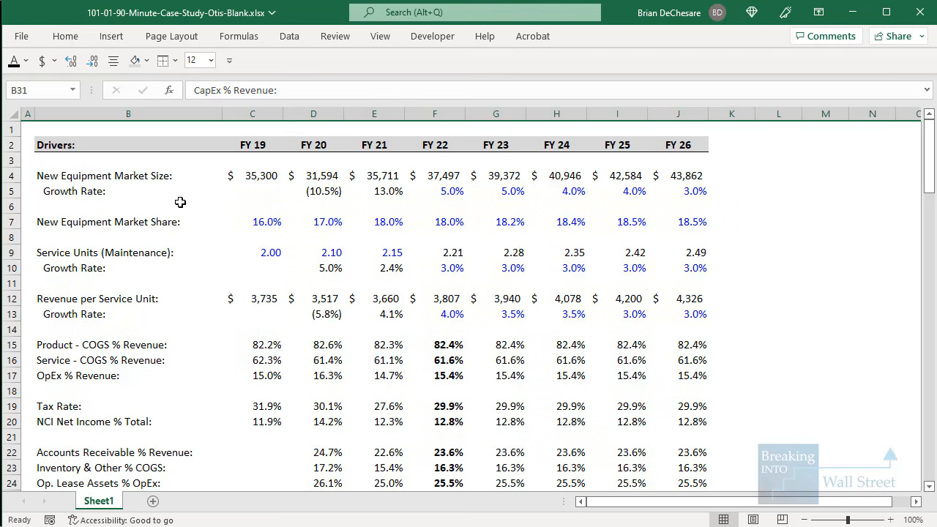
pyautogui.moveTo(34, 156)
pyautogui.mouseDown()
pyautogui.moveTo(48, 169)
pyautogui.moveTo(744, 276)
pyautogui.mouseUp()
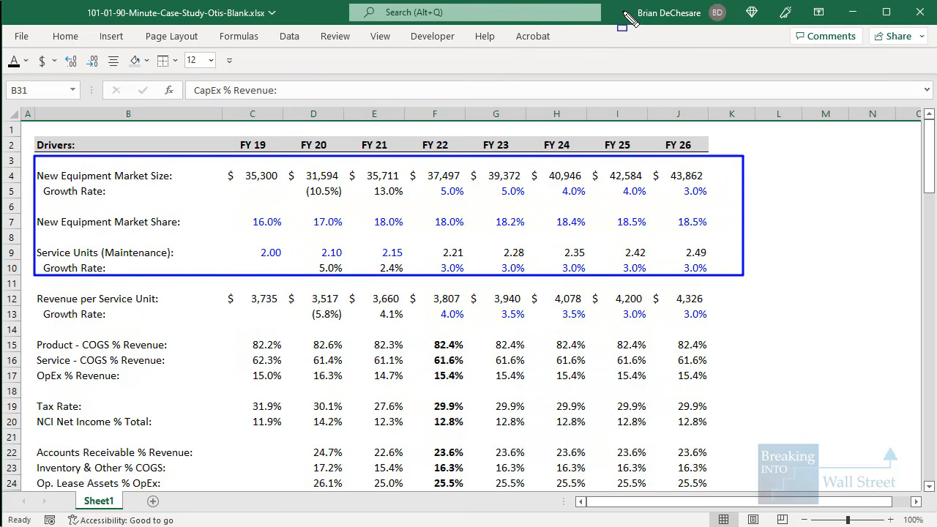
pyautogui.press('Escape')
# Add the driver label "D&A % Revenue:" in B32, directly below CapEx % Revenue
pyautogui.scroll(-3, 326, 258)
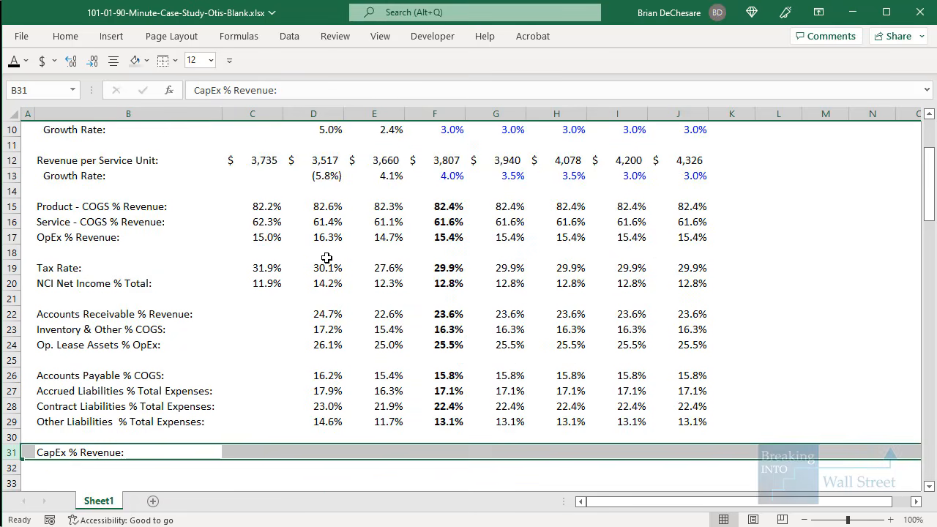
pyautogui.scroll(-2, 308, 261)
pyautogui.click(116, 375)
pyautogui.scroll(-1, 149, 359)
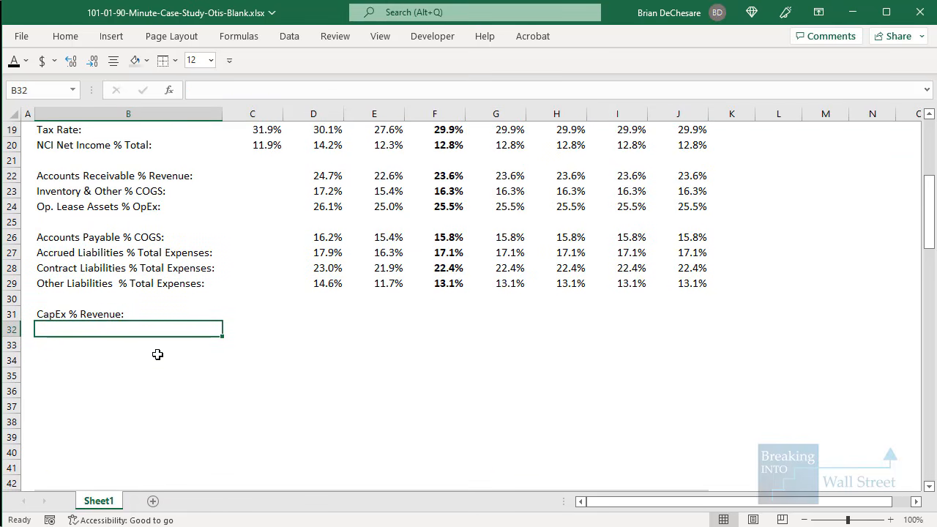
pyautogui.write('D&A Revenue:')
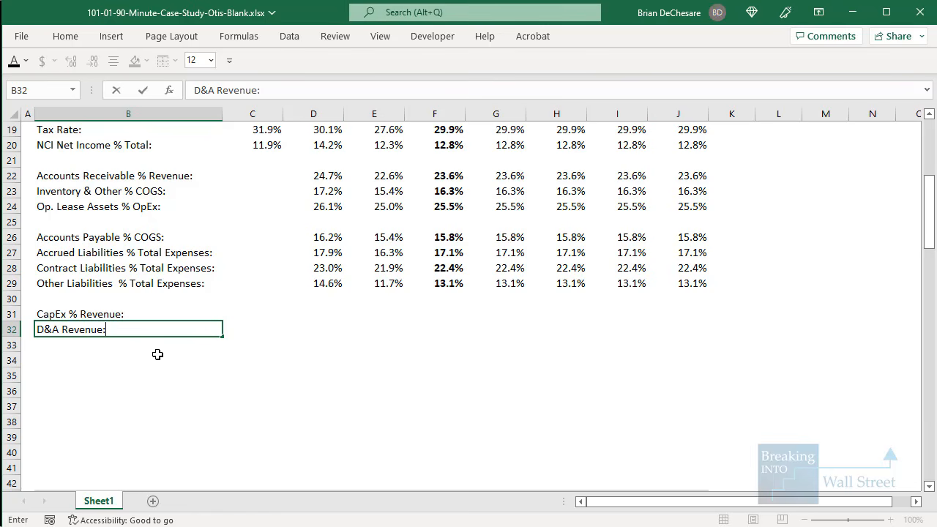
pyautogui.press('F2')
pyautogui.write('%')
pyautogui.press('Return')
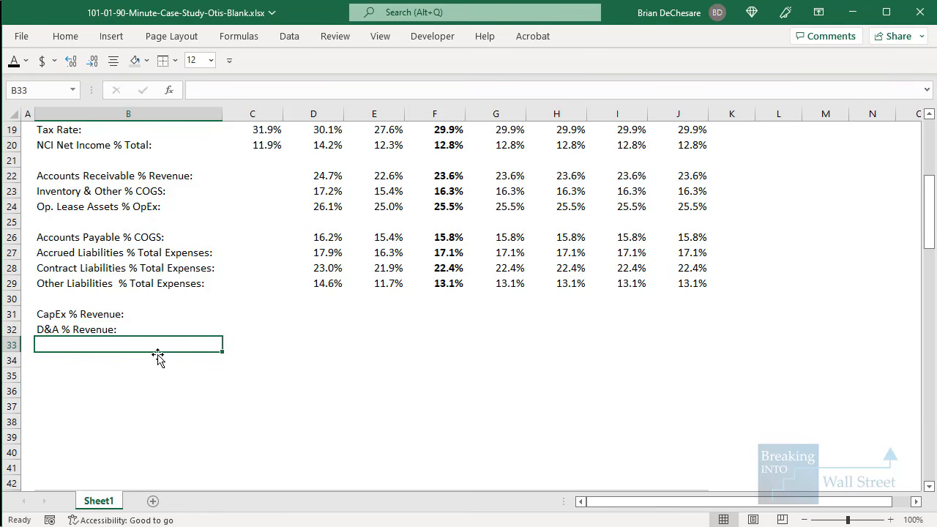
# Copy the cash flow statement's "(+/-) Pensions/Other Items:" label from B98 into a blank Notepad document
pyautogui.scroll(-20, 158, 356)
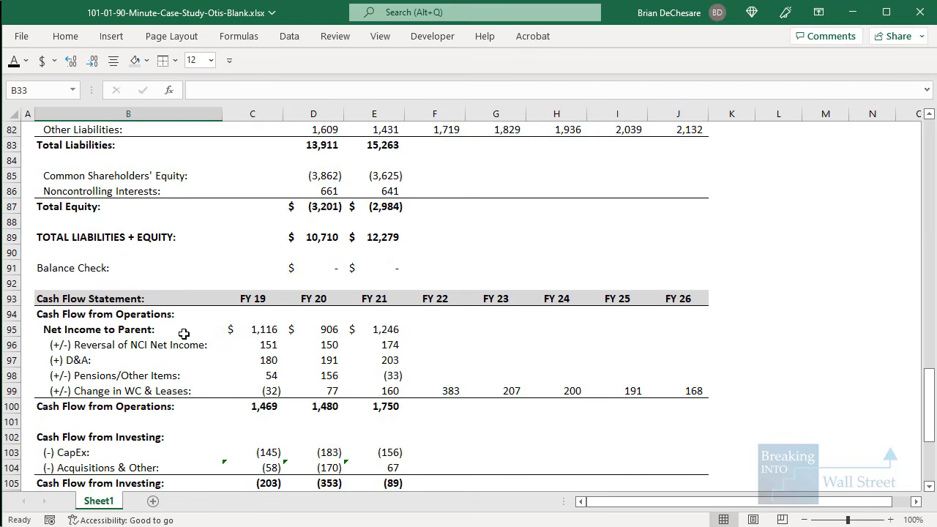
pyautogui.scroll(-2, 184, 333)
pyautogui.click(142, 285)
pyautogui.hotkey('ctrl', 'c')
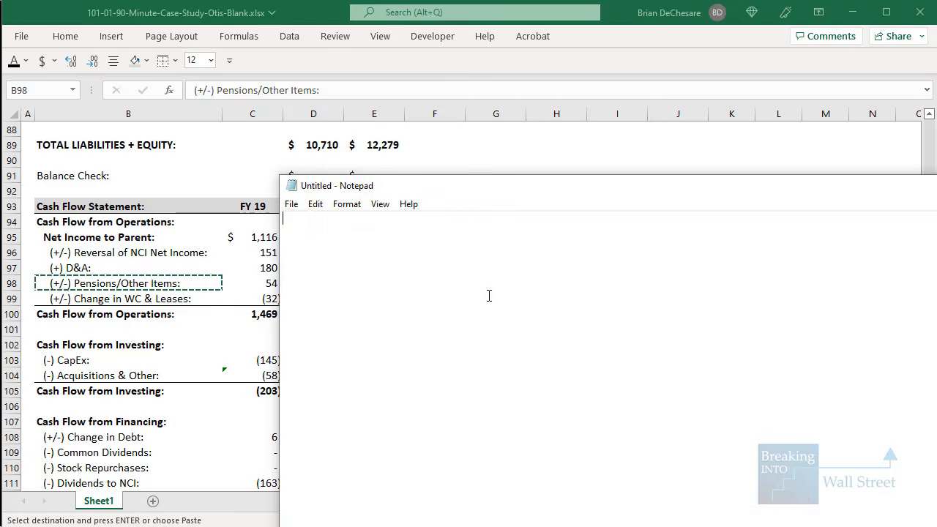
pyautogui.hotkey('ctrl', 'v')
# Copy the "(-) Acquisitions & Other:" label from B104 onto the next line of the Notepad list
pyautogui.click(129, 350)
pyautogui.click(130, 355)
pyautogui.scroll(-2, 130, 355)
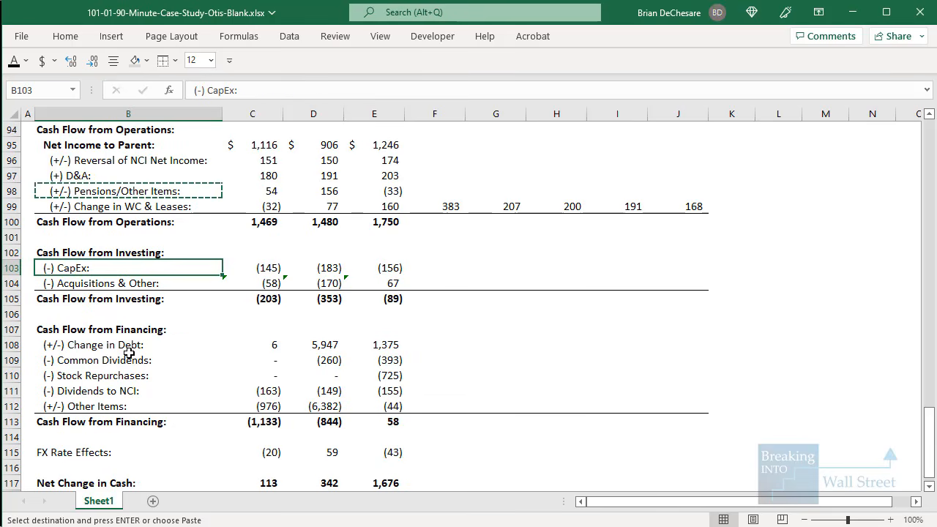
pyautogui.press('Down')
pyautogui.hotkey('ctrl', 'c')
pyautogui.hotkey('alt', 'Tab')
pyautogui.hotkey('ctrl', 'v')
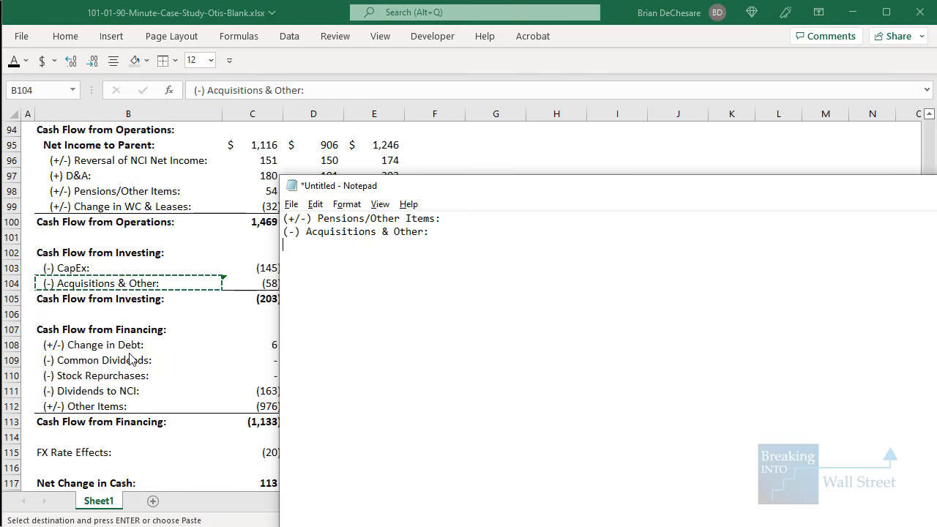
# Copy the Cash Flow from Financing line-item labels in B108:B112 into the Notepad list, leaving a blank line above them
pyautogui.hotkey('alt', 'Tab')
pyautogui.press('Down')
pyautogui.press('Down')
pyautogui.press('Down')
pyautogui.press('Down')
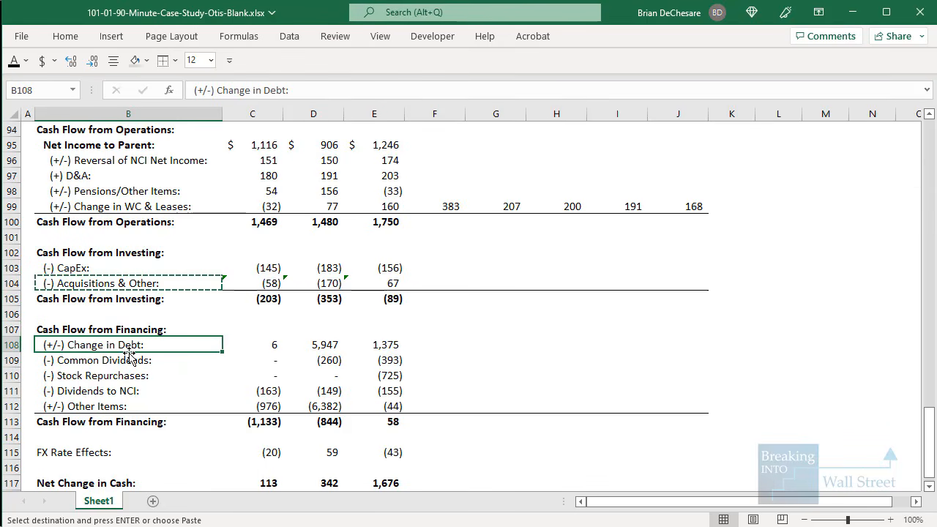
pyautogui.hotkey('shift', 'Down')
pyautogui.hotkey('shift', 'Down')
pyautogui.hotkey('shift', 'Down')
pyautogui.hotkey('shift', 'Down')
pyautogui.hotkey('ctrl', 'c')
pyautogui.hotkey('alt', 'Tab')
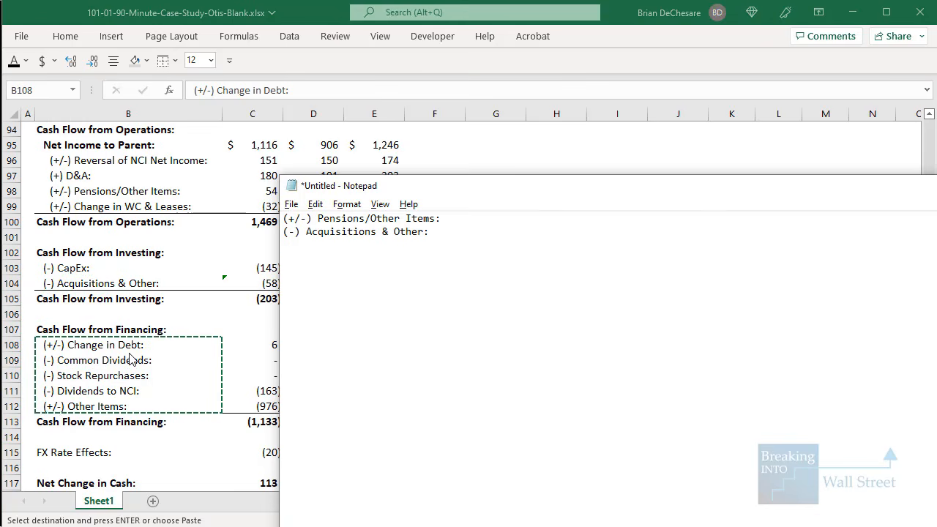
pyautogui.press('Return')
pyautogui.hotkey('ctrl', 'v')
# Copy the "FX Rate Effects:" label from B115 to the end of the Notepad list
pyautogui.hotkey('alt', 'Tab')
pyautogui.press('Down')
pyautogui.press('Down')
pyautogui.press('Down')
pyautogui.press('Down')
pyautogui.press('Down')
pyautogui.press('Down')
pyautogui.press('Down')
pyautogui.hotkey('ctrl', 'c')
pyautogui.hotkey('alt', 'Tab')
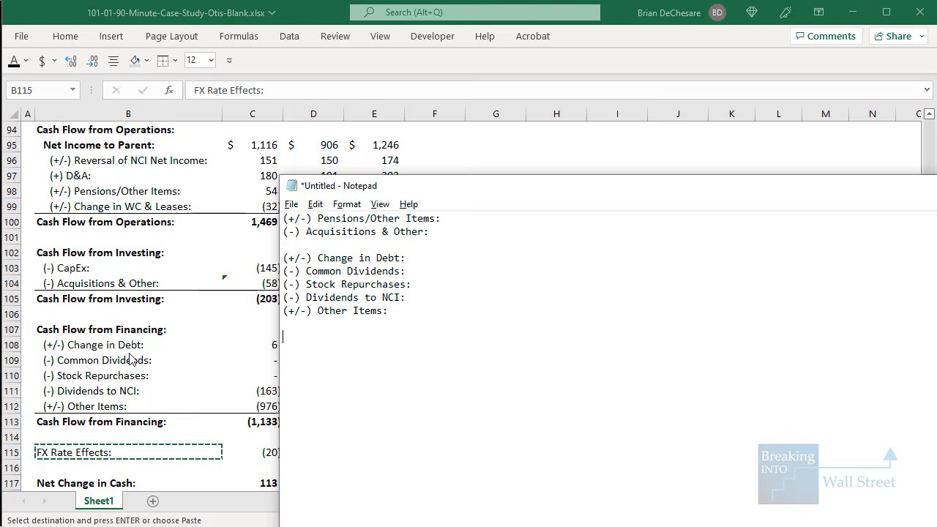
pyautogui.hotkey('ctrl', 'v')
pyautogui.hotkey('alt', 'Tab')
pyautogui.press('Escape')
# Insert three blank rows at row 34, below the CapEx and D&A driver labels
pyautogui.scroll(-1, 130, 352)
pyautogui.scroll(13, 118, 363)
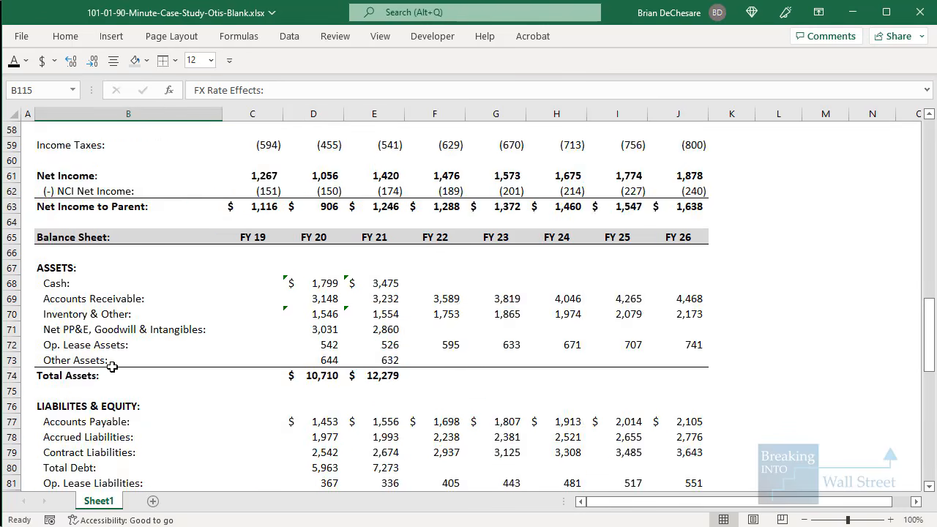
pyautogui.scroll(11, 126, 315)
pyautogui.click(130, 256)
pyautogui.click(149, 274)
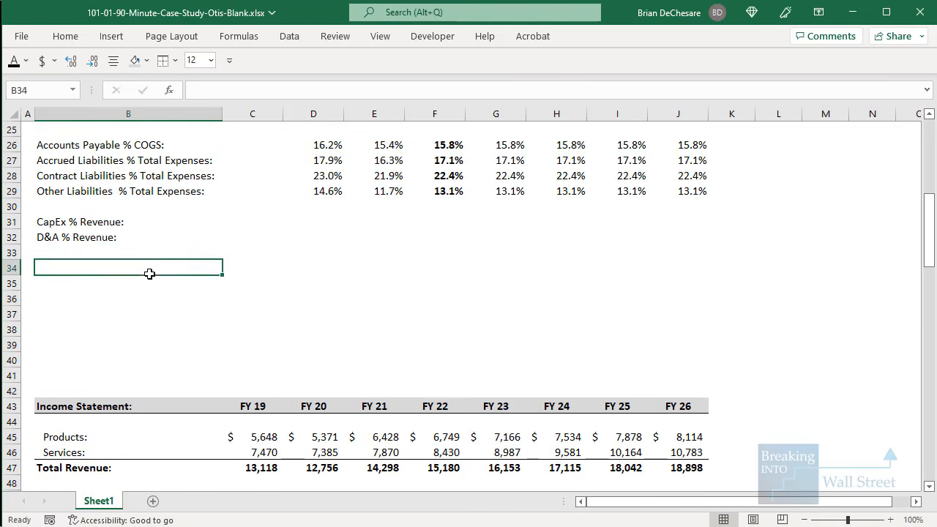
pyautogui.hotkey('shift', 'space')
pyautogui.press('alt')
pyautogui.press('r')
pyautogui.press('Escape')
pyautogui.press('Escape')
pyautogui.press('alt')
pyautogui.press('i')
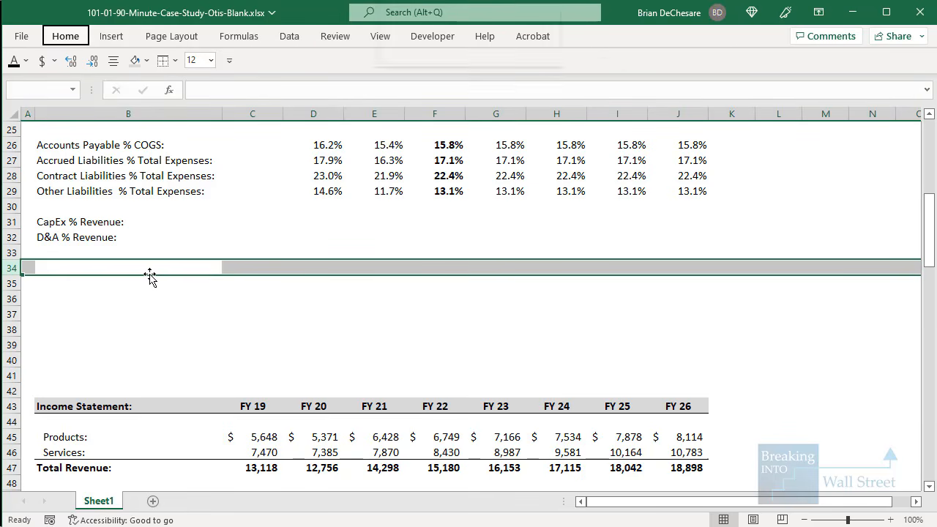
pyautogui.press('r')
pyautogui.press('F4')
pyautogui.press('F4')
# Cut the whole label list from Notepad and paste it into the worksheet starting at B34
pyautogui.hotkey('alt', 'Tab')
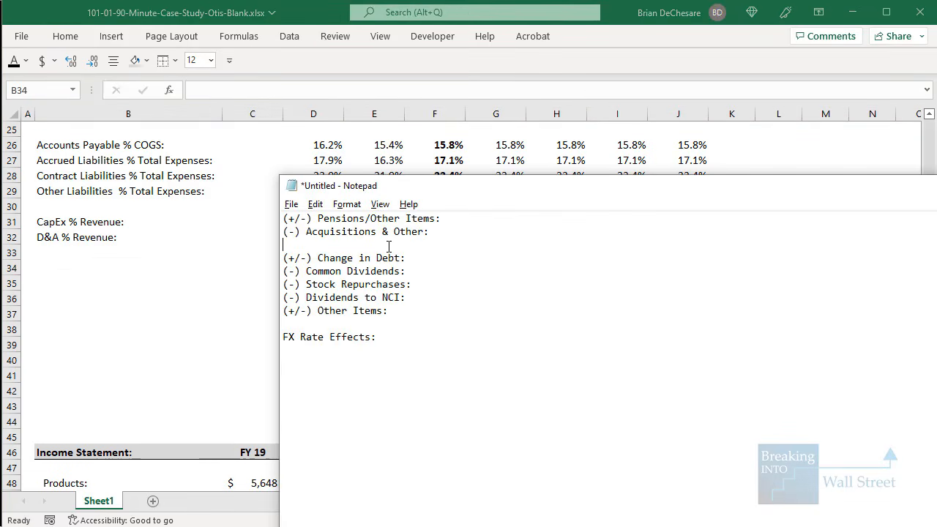
pyautogui.hotkey('ctrl', 'a')
pyautogui.hotkey('ctrl', 'x')
pyautogui.hotkey('alt', 'Tab')
pyautogui.hotkey('ctrl', 'v')
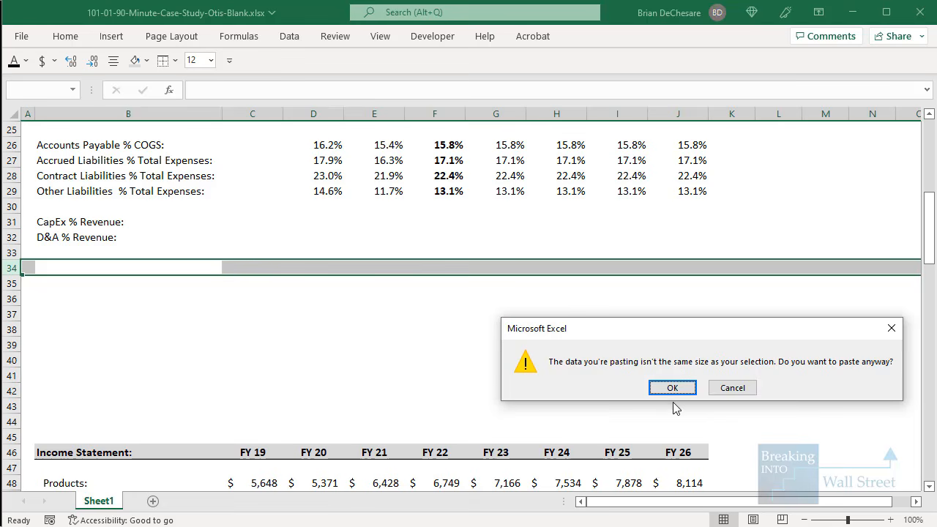
pyautogui.press('Return')
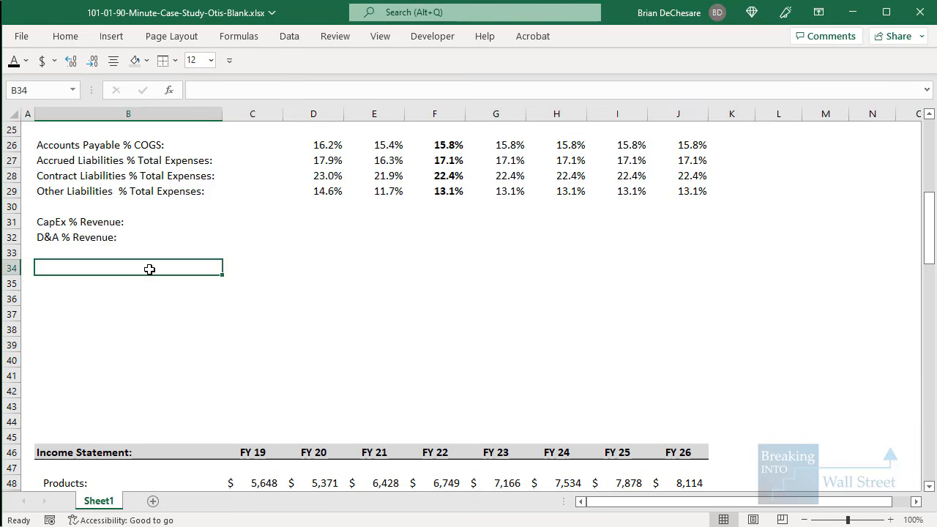
pyautogui.hotkey('alt', 'Tab')
pyautogui.hotkey('alt', 'Tab')
pyautogui.press('Down')
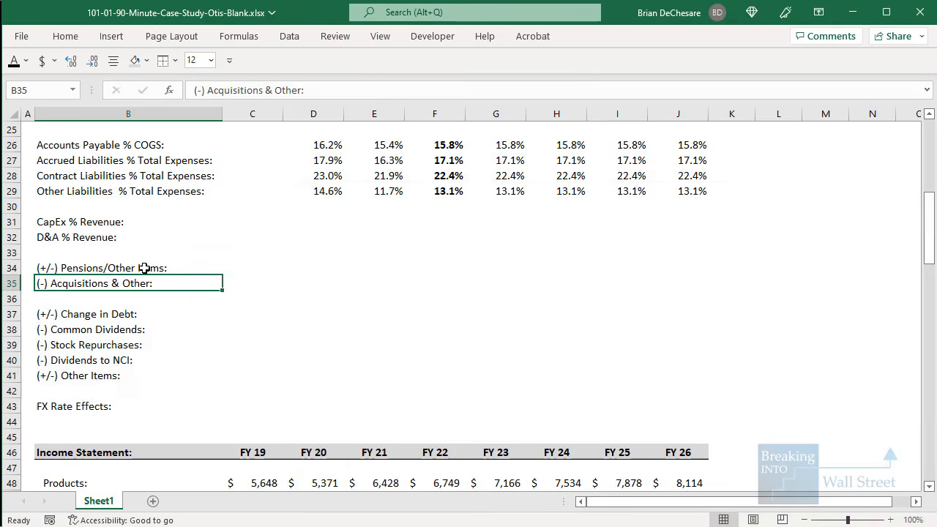
# Insert a blank row above "(-) Acquisitions & Other:" and delete the blank row 33 above the Pensions/Other Items label
pyautogui.hotkey('shift', 'space')
pyautogui.hotkey('ctrl', 'shift', '+')
pyautogui.press('Up')
pyautogui.press('Up')
pyautogui.hotkey('shift', 'space')
pyautogui.hotkey('ctrl', '-')
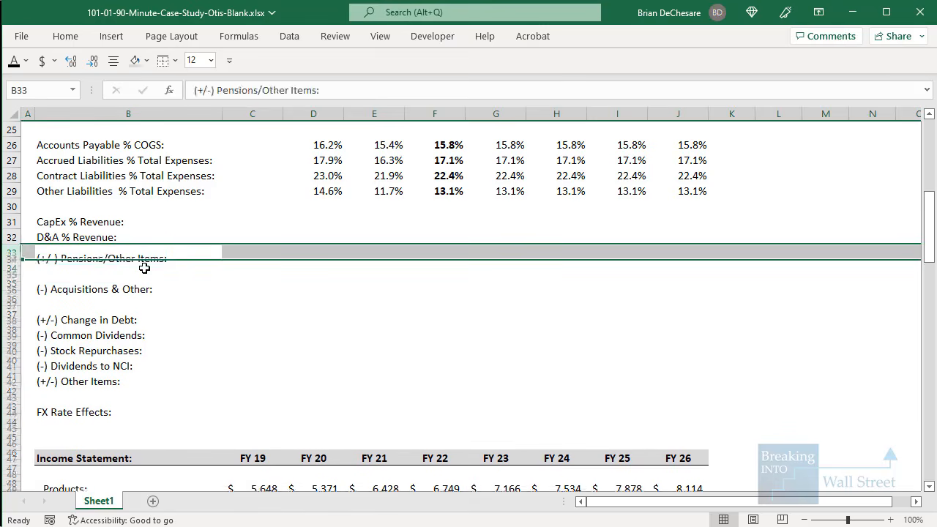
# Remove the "(+/-)" prefix from the label in B33 so it reads "Pensions/Other Items:"
pyautogui.press('Down')
pyautogui.press('F2')
pyautogui.press('Escape')
pyautogui.press('Up')
pyautogui.press('F2')
pyautogui.hotkey('ctrl', 'Left')
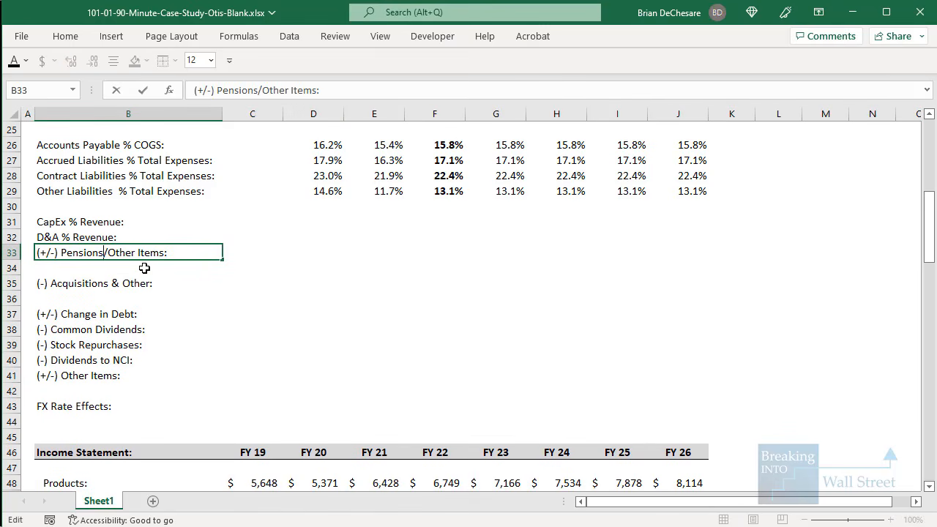
pyautogui.hotkey('shift', 'Home')
pyautogui.press('BackSpace')
pyautogui.press('Return')
pyautogui.press('Up')
pyautogui.press('Up')
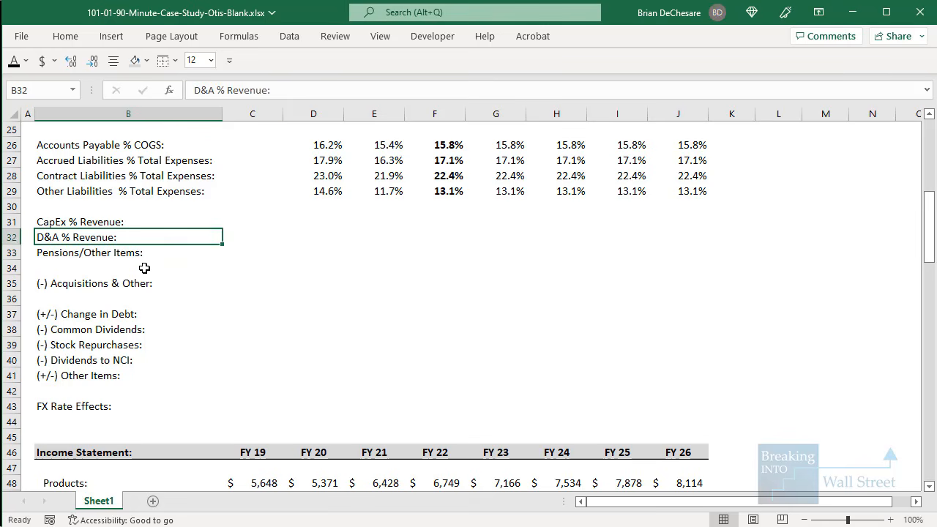
pyautogui.press('Up')
pyautogui.press('Right')
pyautogui.press('Right')
pyautogui.press('Down')
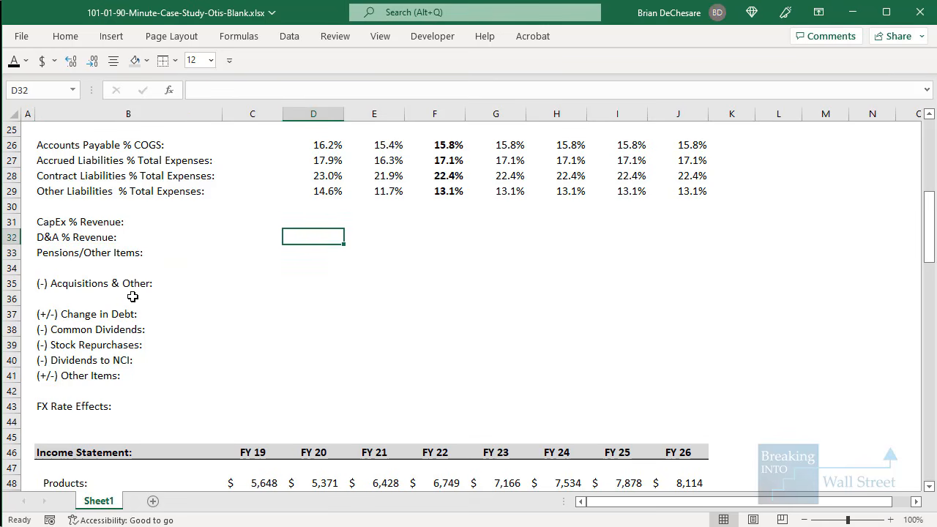
# Shorten the label in B35 to "Acquisitions & Other:" by removing its "(-)" prefix, and make it bold
pyautogui.click(80, 311)
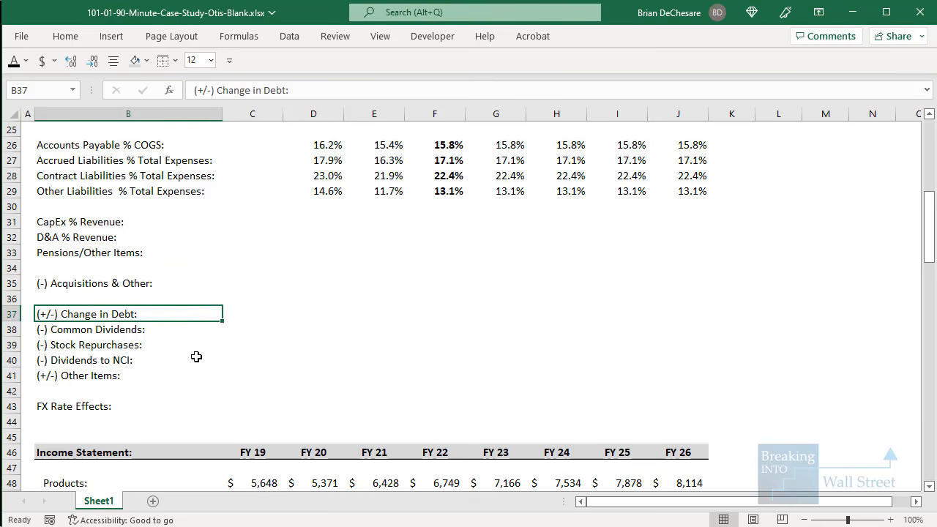
pyautogui.press('Up')
pyautogui.press('Up')
pyautogui.press('F2')
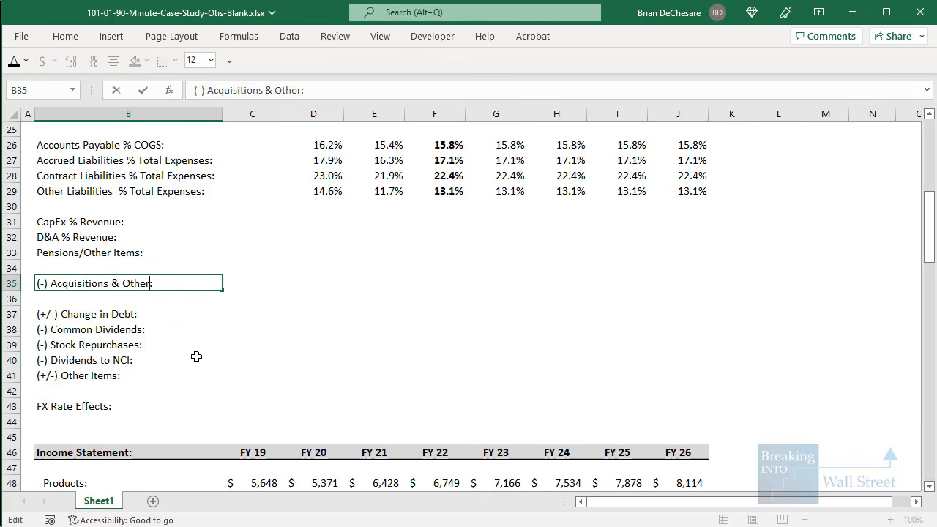
pyautogui.press('Delete')
pyautogui.press('Delete')
pyautogui.press('Delete')
pyautogui.press('Delete')
pyautogui.hotkey('ctrl', 'Return')
pyautogui.hotkey('ctrl', 'b')
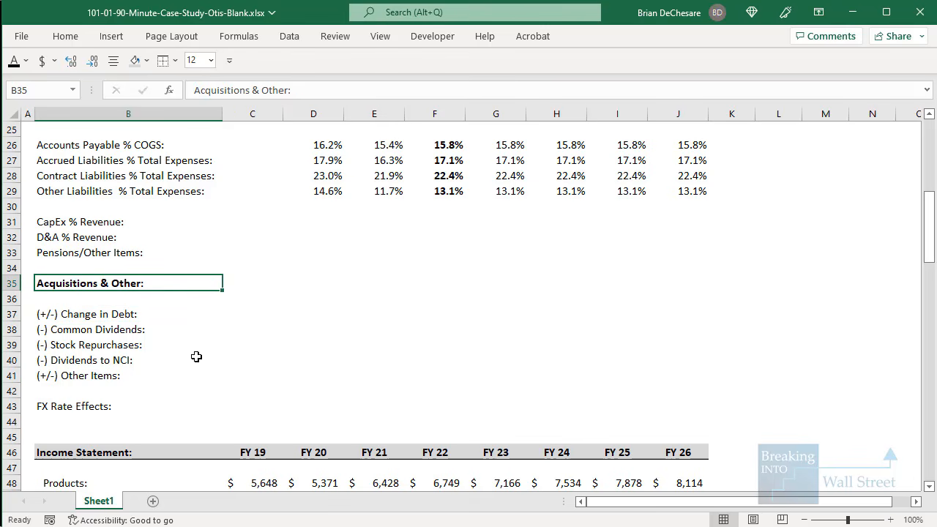
# Bold the CapEx % Revenue, D&A % Revenue and Pensions/Other Items labels in B31:B33
pyautogui.press('Up')
pyautogui.press('Up')
pyautogui.press('Up')
pyautogui.press('Up')
pyautogui.hotkey('shift', 'Down')
pyautogui.hotkey('shift', 'Down')
pyautogui.hotkey('ctrl', 'b')
# Remove the "(+/-)" prefix from the Change in Debt label in B37 and insert a blank row below it
pyautogui.press('Down')
pyautogui.press('Down')
pyautogui.press('Down')
pyautogui.press('Down')
pyautogui.press('Down')
pyautogui.press('Down')
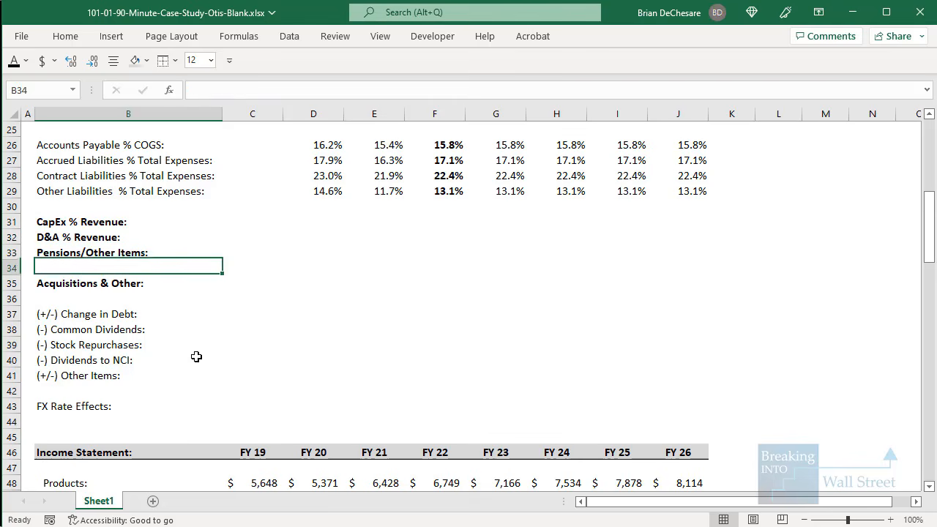
pyautogui.press('F2')
pyautogui.hotkey('shift', 'Home')
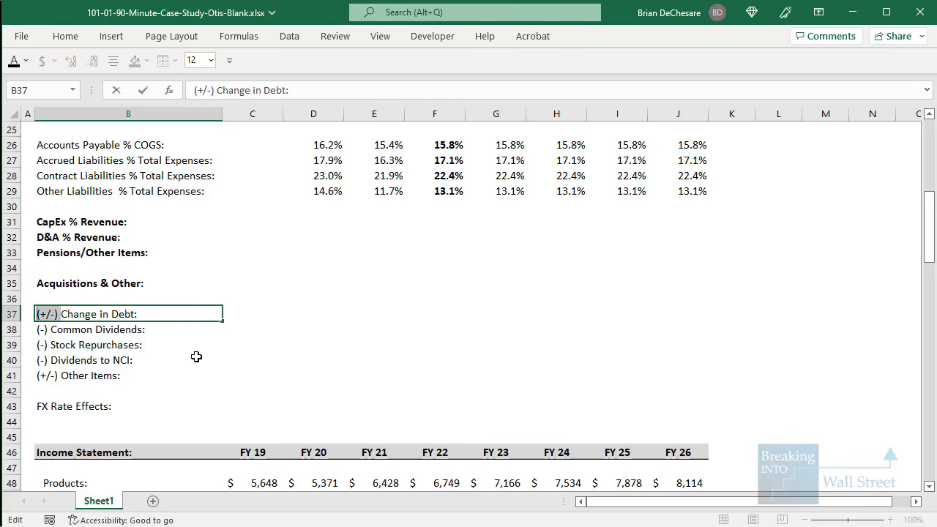
pyautogui.press('Delete')
pyautogui.press('Return')
pyautogui.hotkey('shift', 'space')
pyautogui.hotkey('alt', 'i')
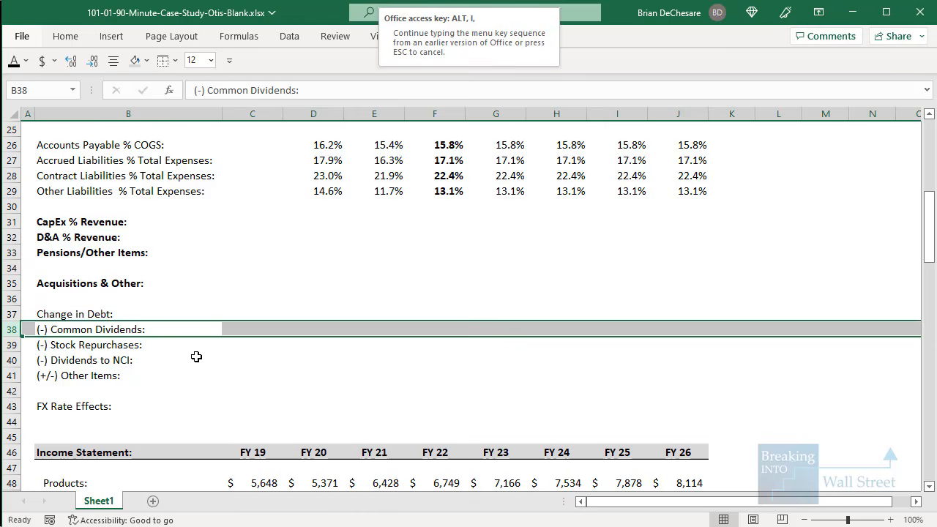
pyautogui.press('r')
# Change the Common Dividends label in B39 to "Common Dividends % Net Net Income:"
pyautogui.press('Down')
pyautogui.press('F2')
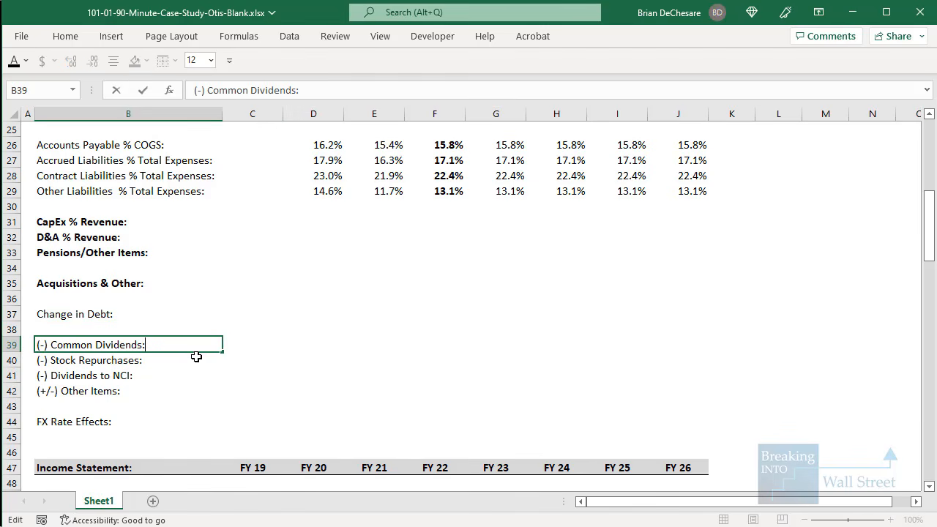
pyautogui.hotkey('ctrl', 'shift', 'Right')
pyautogui.hotkey('ctrl', 'shift', 'Left')
pyautogui.press('Delete')
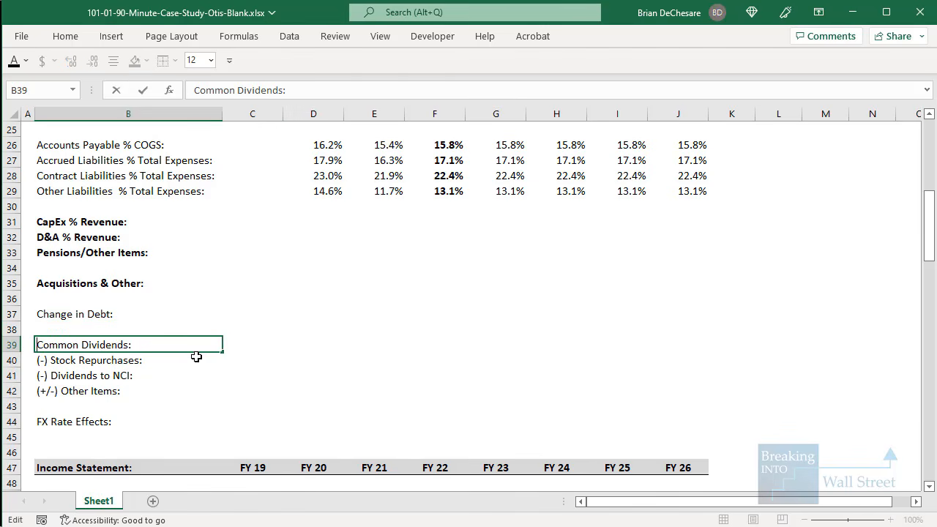
pyautogui.press('BackSpace')
pyautogui.write('% Net i')
pyautogui.press('BackSpace')
pyautogui.write('Net Income:')
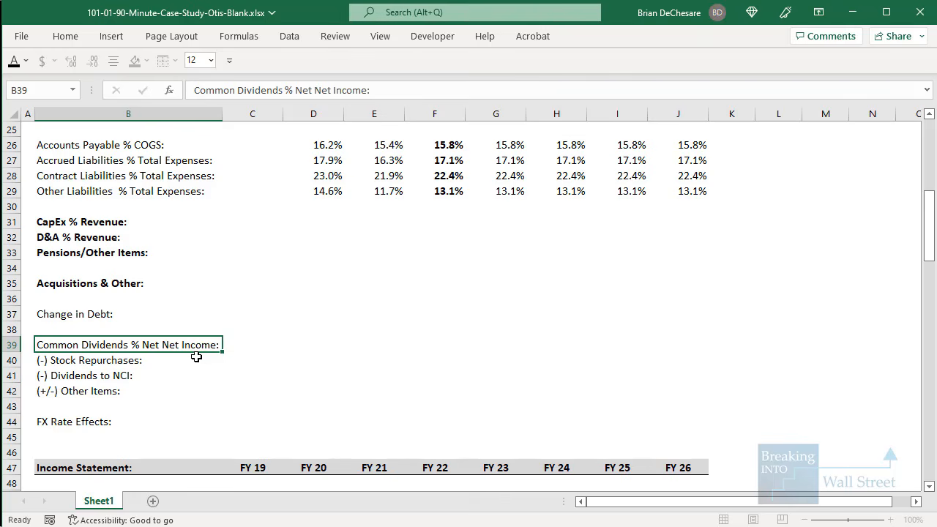
pyautogui.press('Return')
# Remove the "(-)" prefix from the Stock Repurchases label in B40 and bold the Common Dividends label above it
pyautogui.doubleClick(196, 356)
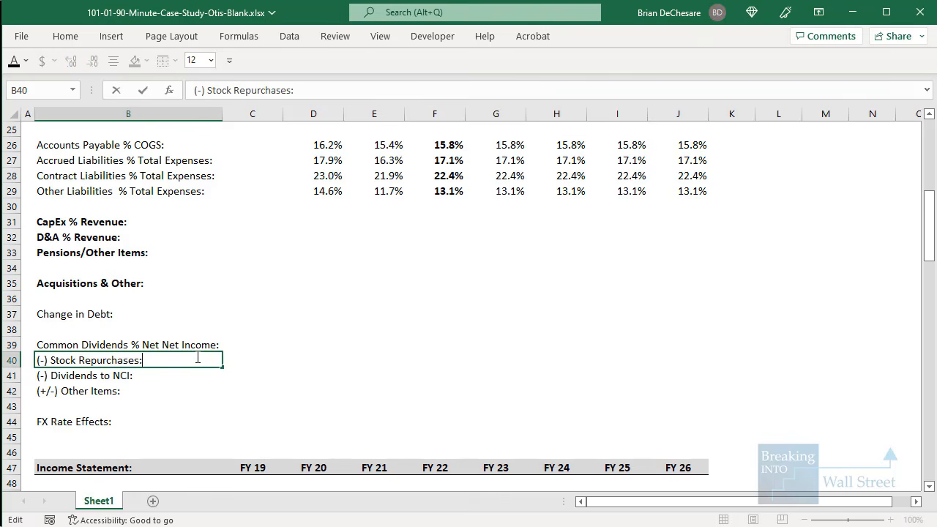
pyautogui.press('BackSpace')
pyautogui.press('Up')
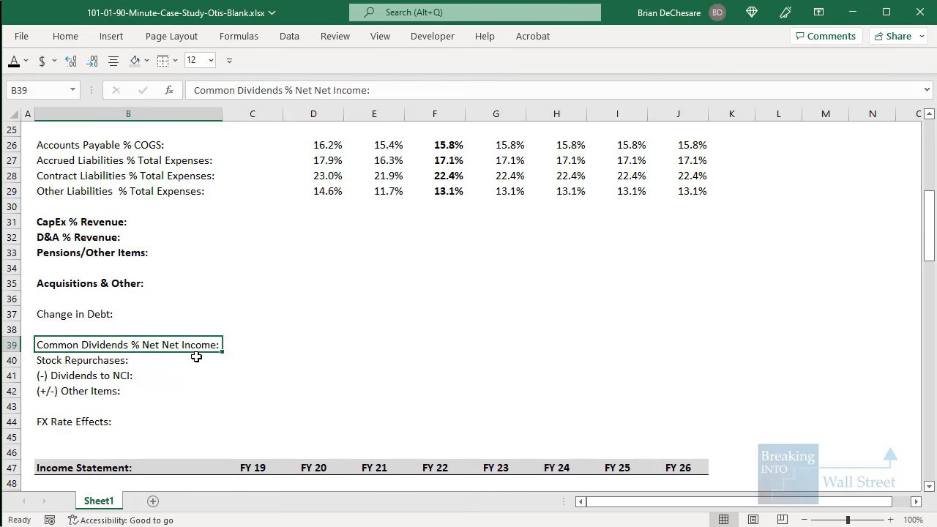
pyautogui.hotkey('ctrl', 'b')
# Change the label in B41 to "Dividends to NCI % NCI Net Income:" and make it bold
pyautogui.press('Down')
pyautogui.press('Down')
pyautogui.press('F2')
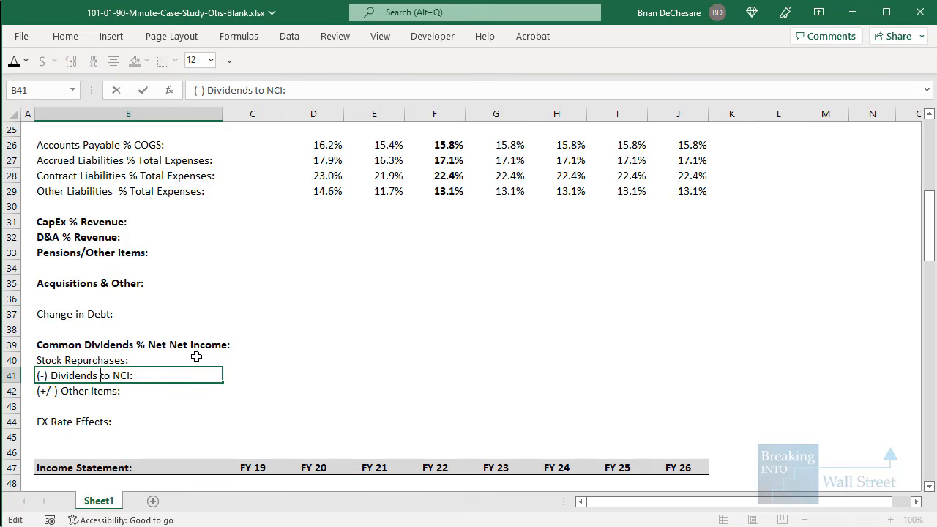
pyautogui.hotkey('shift', 'Home')
pyautogui.press('BackSpace')
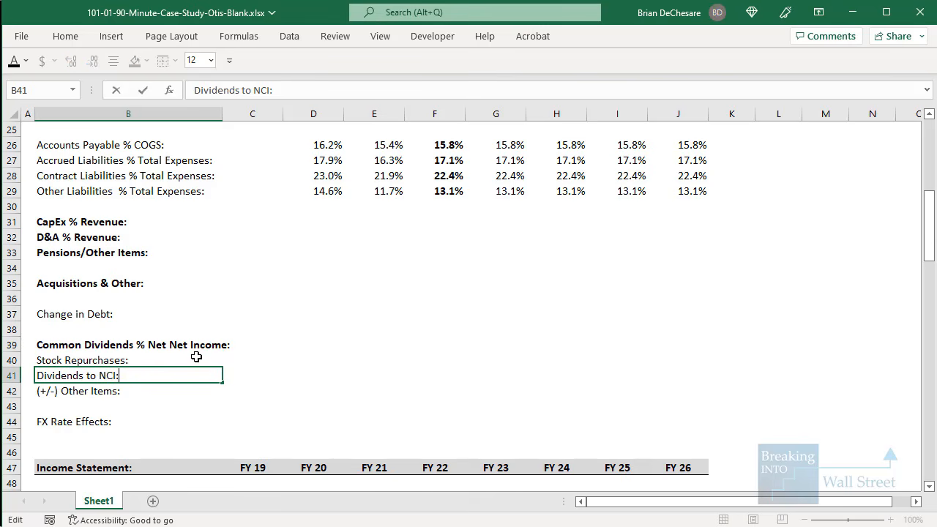
pyautogui.press('BackSpace')
pyautogui.write('% NCI Net')
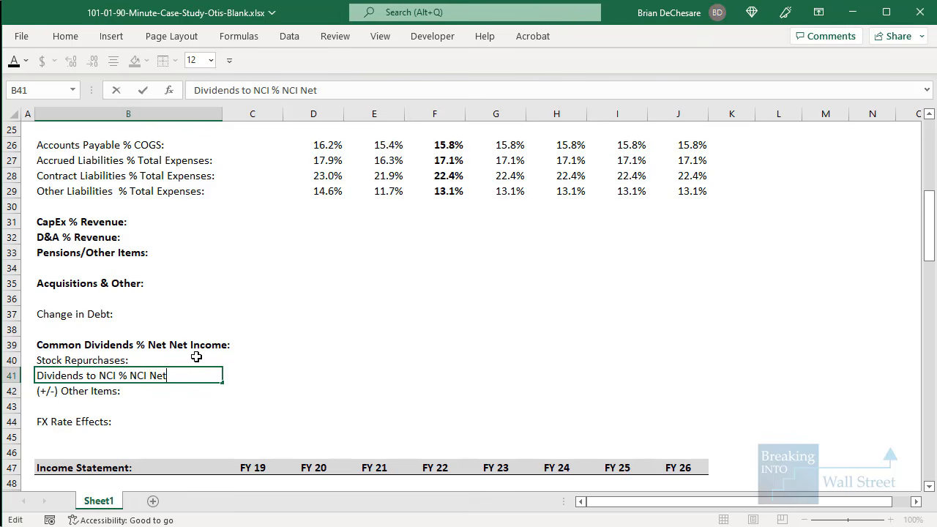
pyautogui.write(' Income:')
pyautogui.hotkey('ctrl', 'Return')
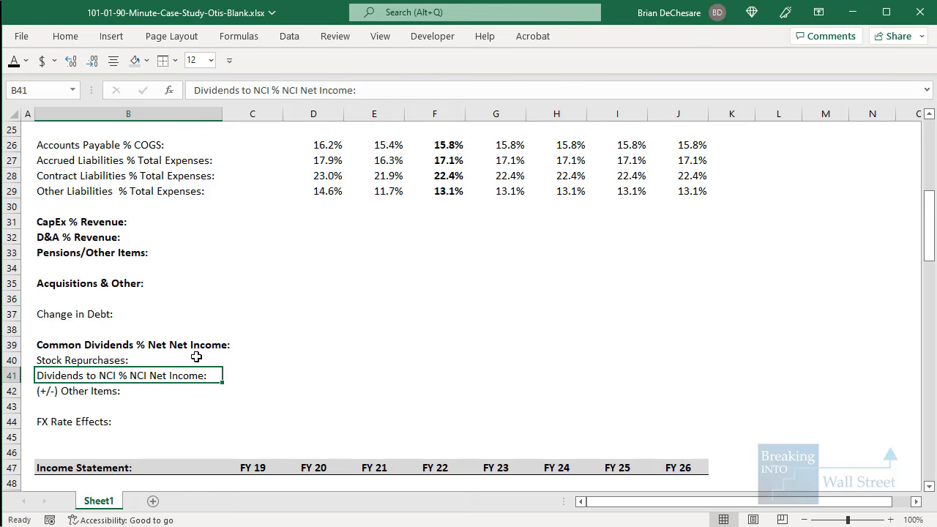
pyautogui.hotkey('ctrl', 'b')
# Remove the "(+/-)" prefix from the Other Items label in B42 and move the label down to B43
pyautogui.press('Down')
pyautogui.press('F2')
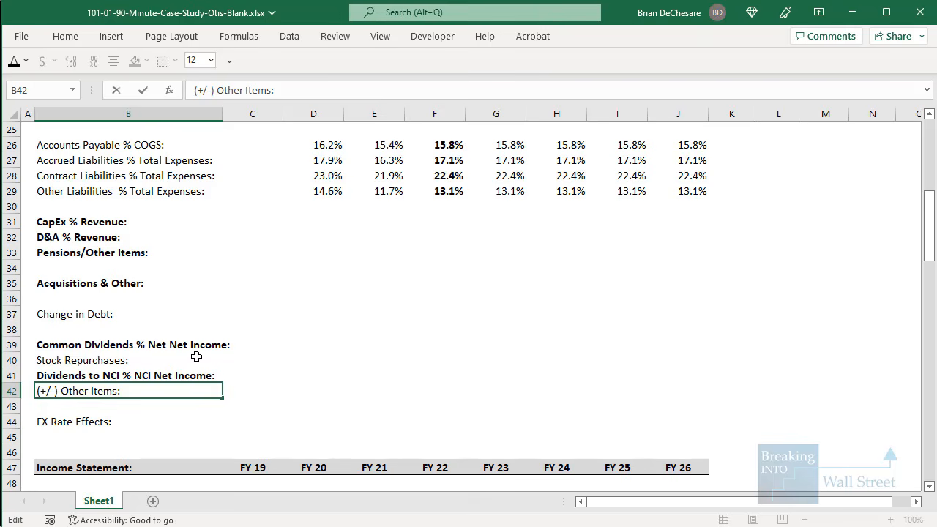
pyautogui.hotkey('ctrl', 'Left')
pyautogui.hotkey('ctrl', 'Left')
pyautogui.hotkey('shift', 'Home')
pyautogui.press('BackSpace')
pyautogui.hotkey('ctrl', 'Return')
pyautogui.hotkey('ctrl', 'x')
pyautogui.press('Down')
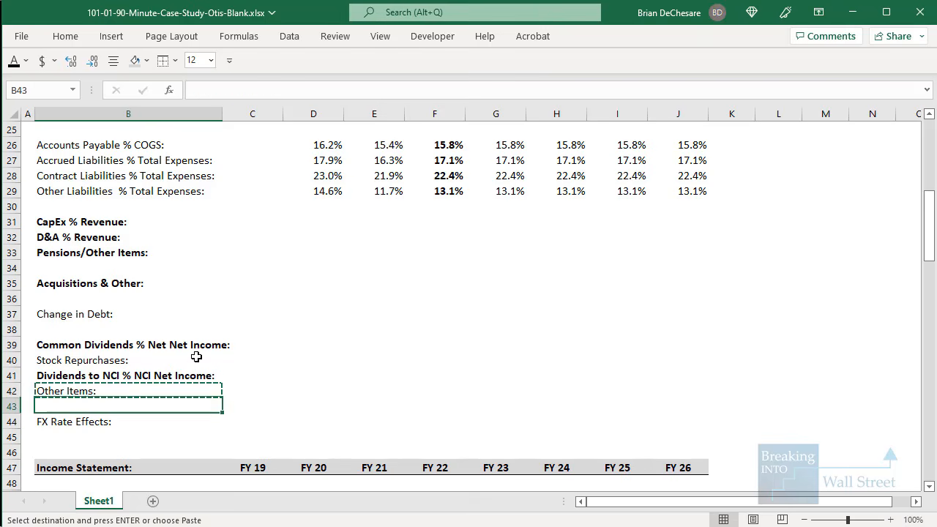
pyautogui.hotkey('ctrl', 'v')
# Delete the blank row 45 below the FX Rate Effects label
pyautogui.press('Down')
pyautogui.press('Down')
pyautogui.hotkey('shift', 'space')
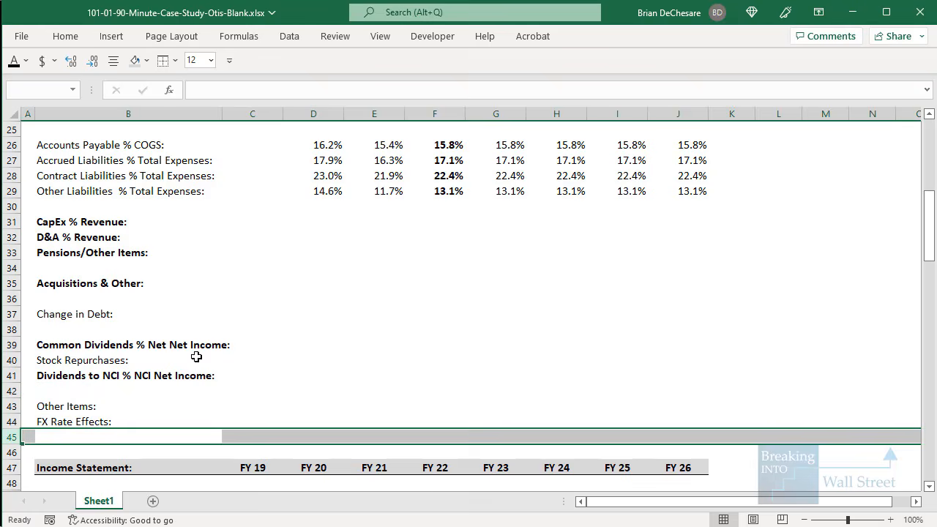
pyautogui.hotkey('ctrl', '-')
# Change the label in B44 to "FX Rate Effects % Revenue:" and make it bold
pyautogui.press('Up')
pyautogui.press('F2')
pyautogui.press('BackSpace')
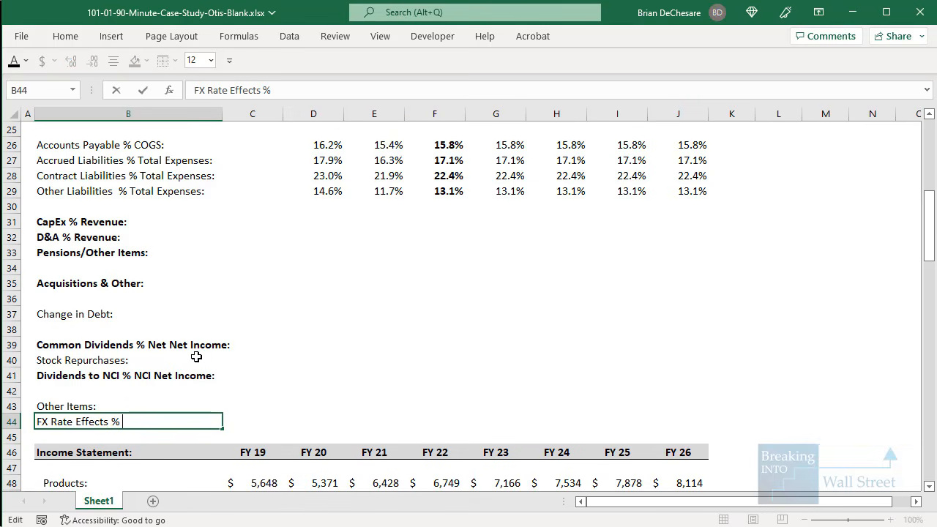
pyautogui.write('% Revenue:')
pyautogui.press('Return')
pyautogui.hotkey('ctrl', 'b')
pyautogui.press('Up')
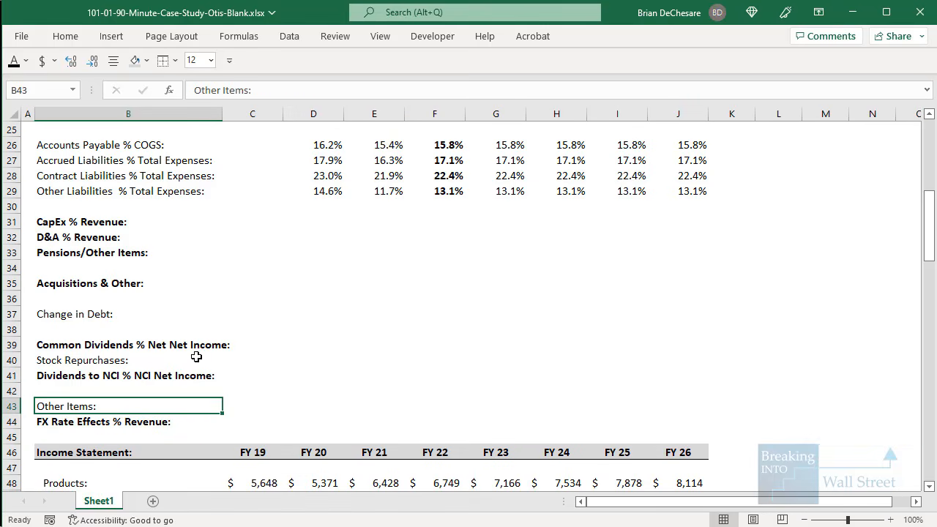
pyautogui.hotkey('shift', 'space')
pyautogui.scroll(-1, 212, 292)
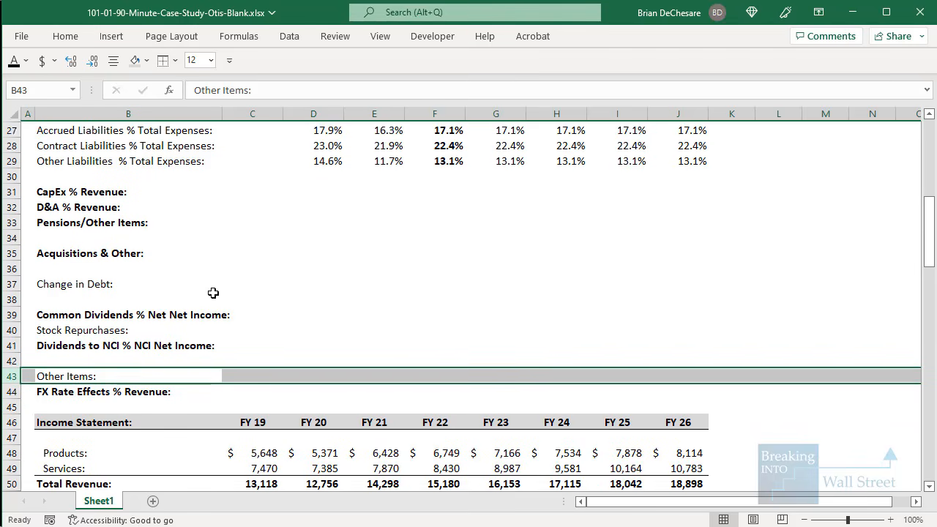
pyautogui.scroll(-1, 211, 292)
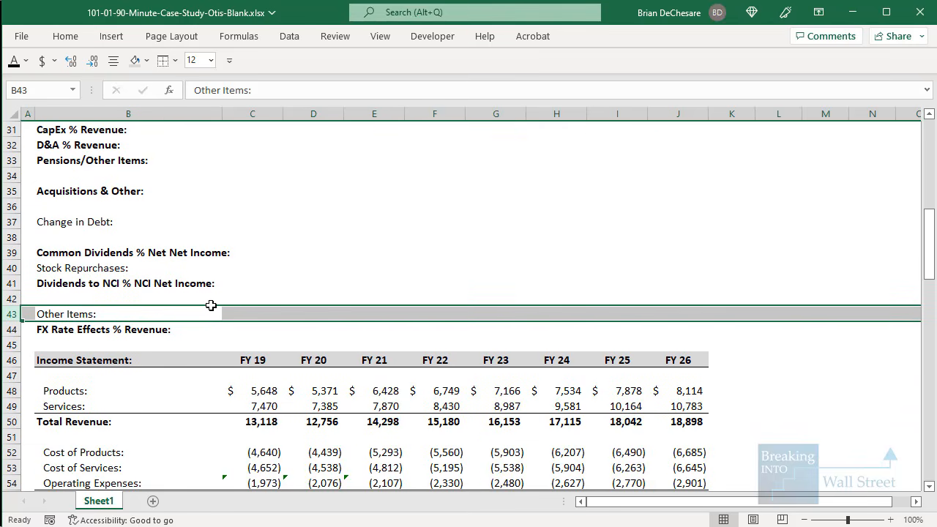
pyautogui.scroll(1, 211, 306)
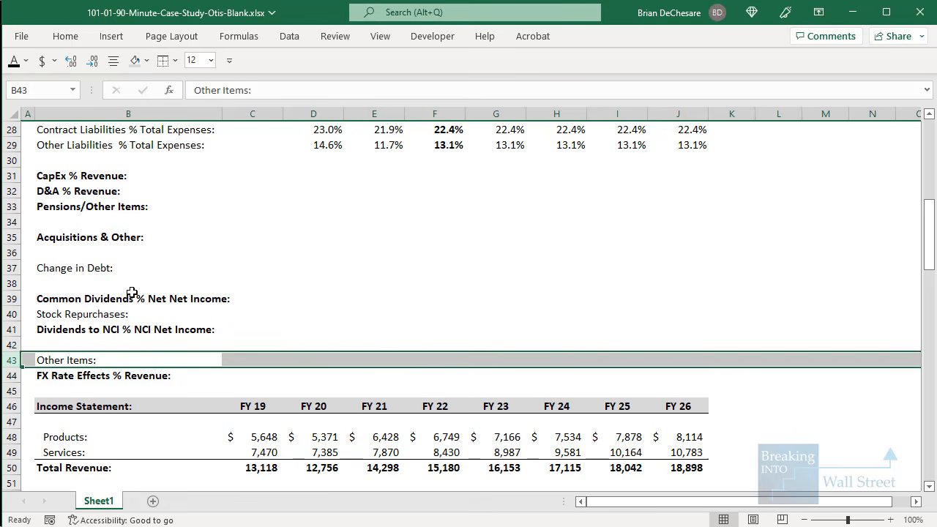
pyautogui.moveTo(92, 266); pyautogui.dragTo(301, 281)
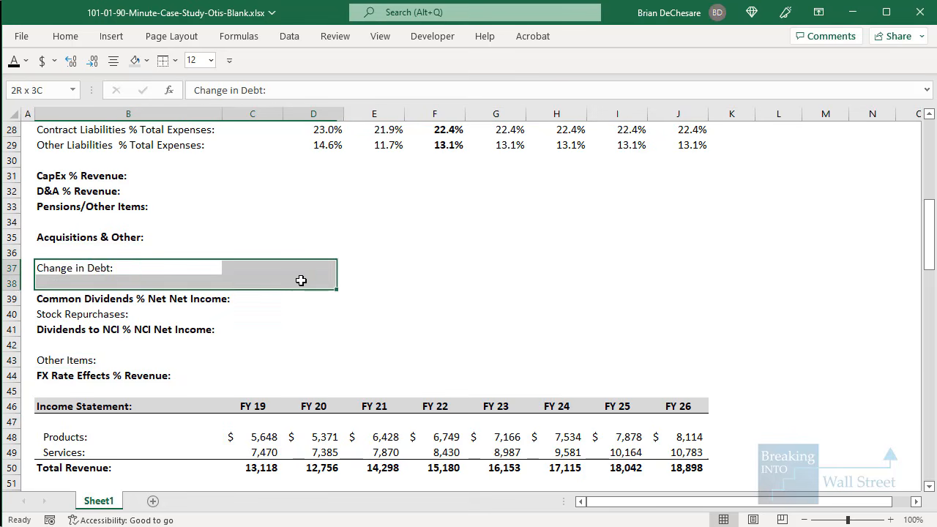
pyautogui.click(116, 358)
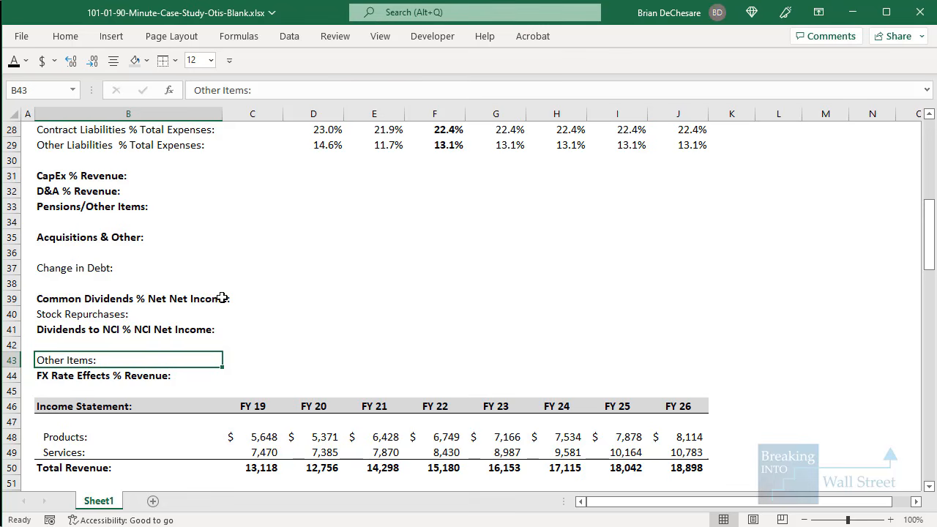
# Calculate FY 19 CapEx % Revenue in C31 as negative CapEx divided by Total Revenue, =-C106/C50
pyautogui.click(287, 180)
pyautogui.press('Left')
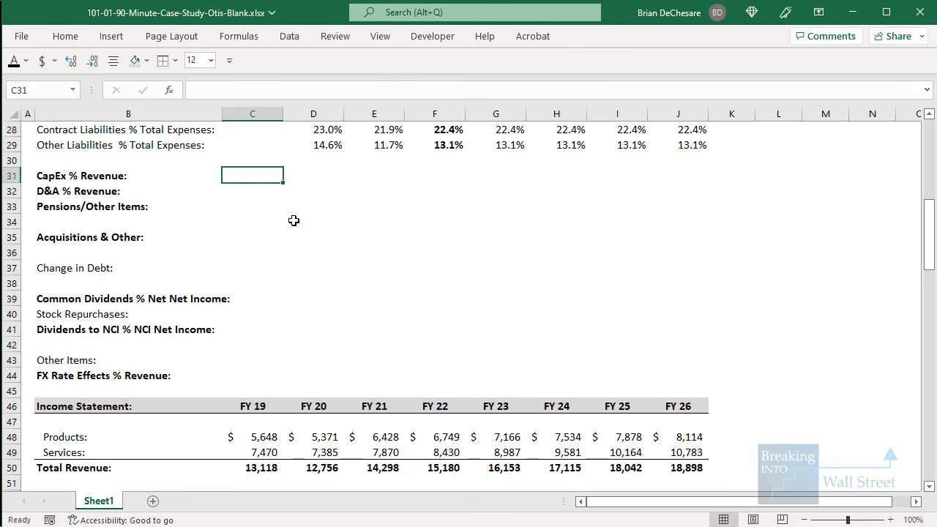
pyautogui.write('=-')
pyautogui.scroll(-20, 294, 220)
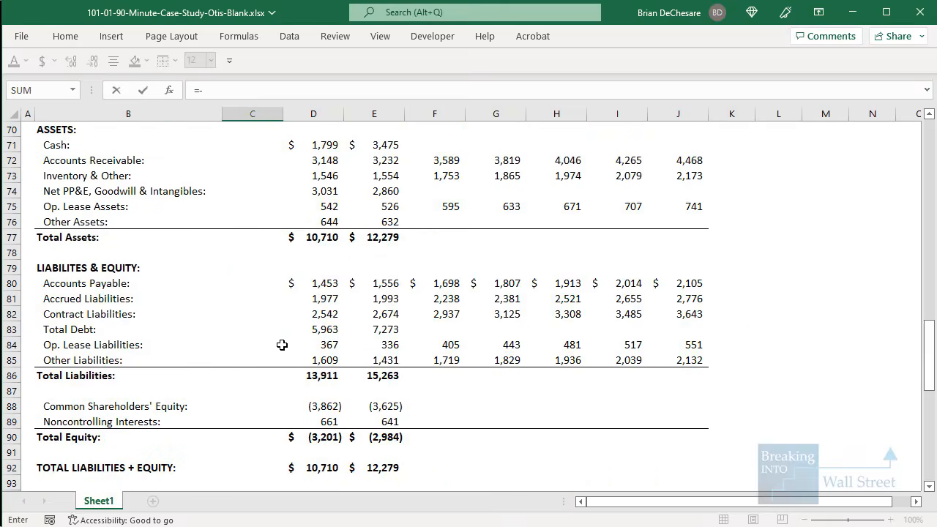
pyautogui.click(278, 270)
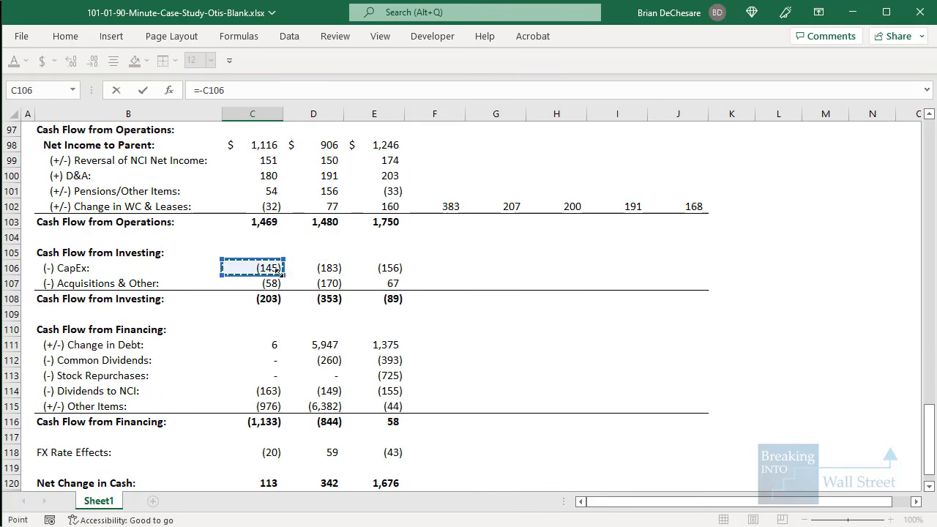
pyautogui.scroll(17, 278, 271)
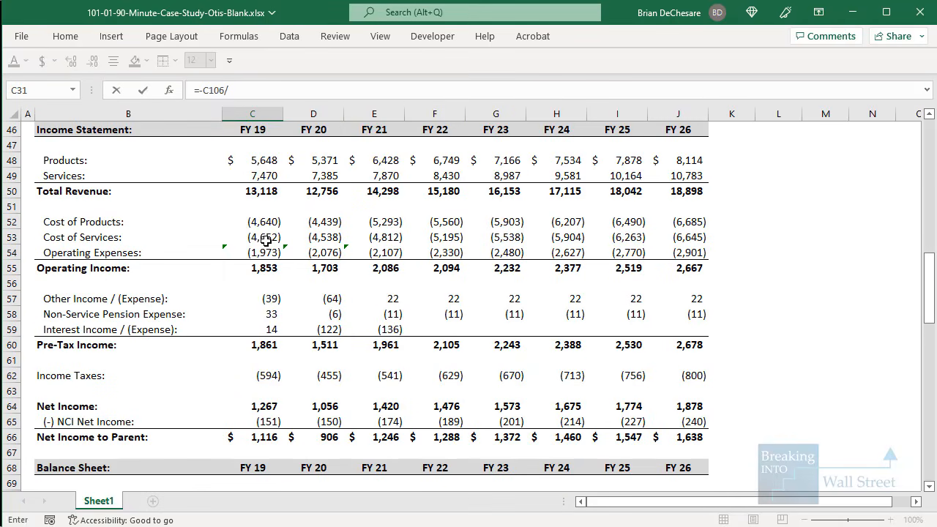
pyautogui.click(275, 181)
pyautogui.press('Down')
pyautogui.hotkey('ctrl', 'Return')
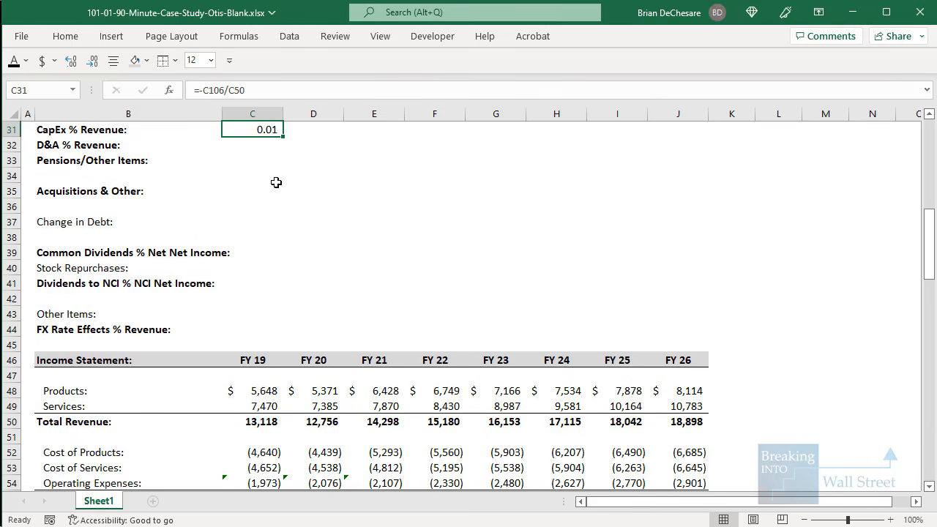
# Copy only the formatting of the Accounts Payable % COGS row, C26:J26, onto the CapEx % Revenue row starting at C31
pyautogui.scroll(3, 276, 182)
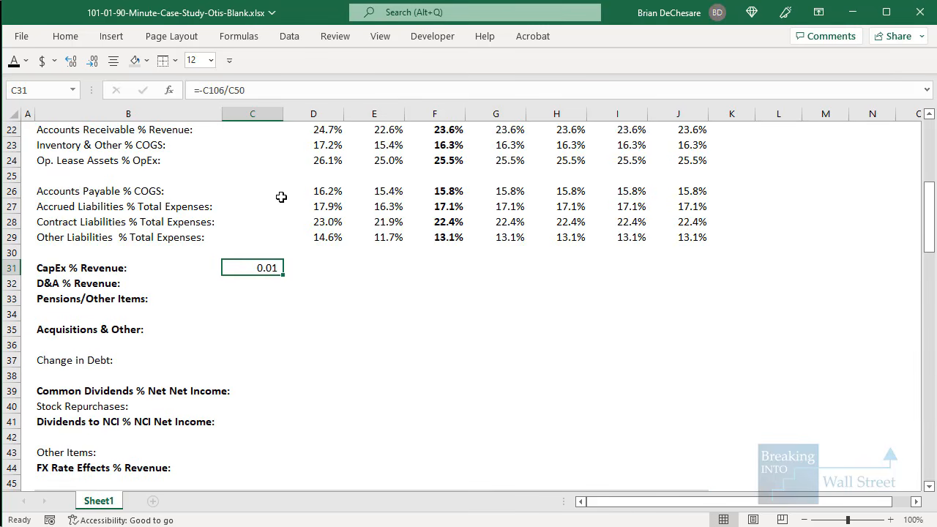
pyautogui.moveTo(278, 192); pyautogui.dragTo(701, 193)
pyautogui.hotkey('ctrl', 'c')
pyautogui.click(265, 268)
pyautogui.hotkey('alt', 'e')
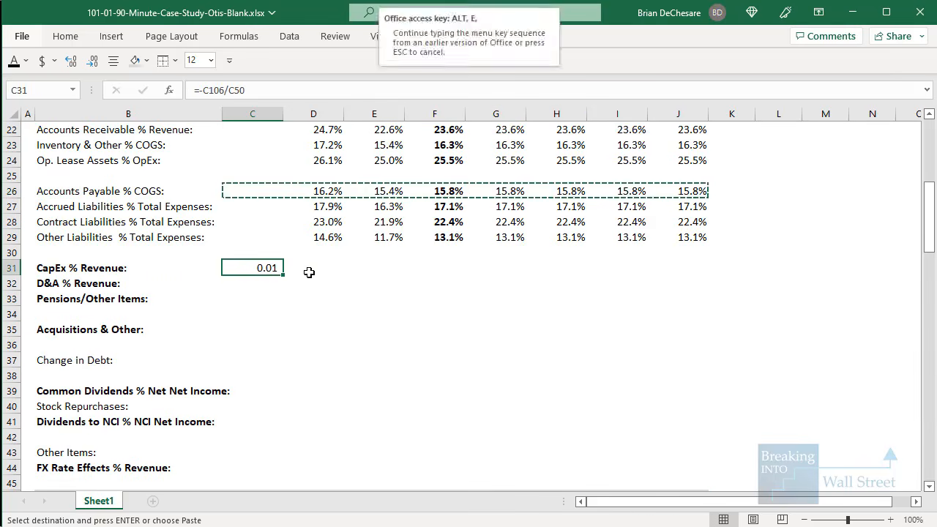
pyautogui.press('s')
pyautogui.press('t')
pyautogui.press('Return')
pyautogui.press('Escape')
# Calculate FY 19 D&A % Revenue in C32 as cash flow statement D&A divided by Total Revenue, =C100/C50
pyautogui.press('Down')
pyautogui.write('=')
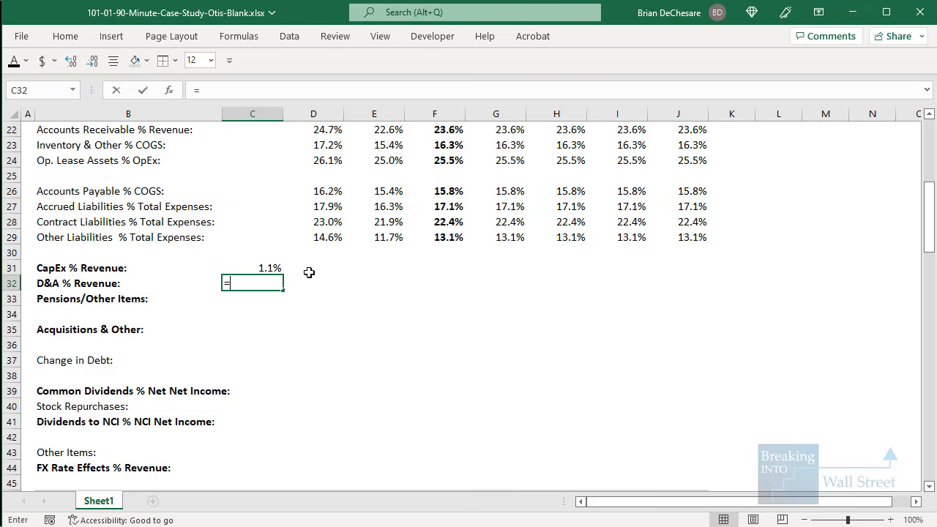
pyautogui.write('-')
pyautogui.scroll(-16, 259, 273)
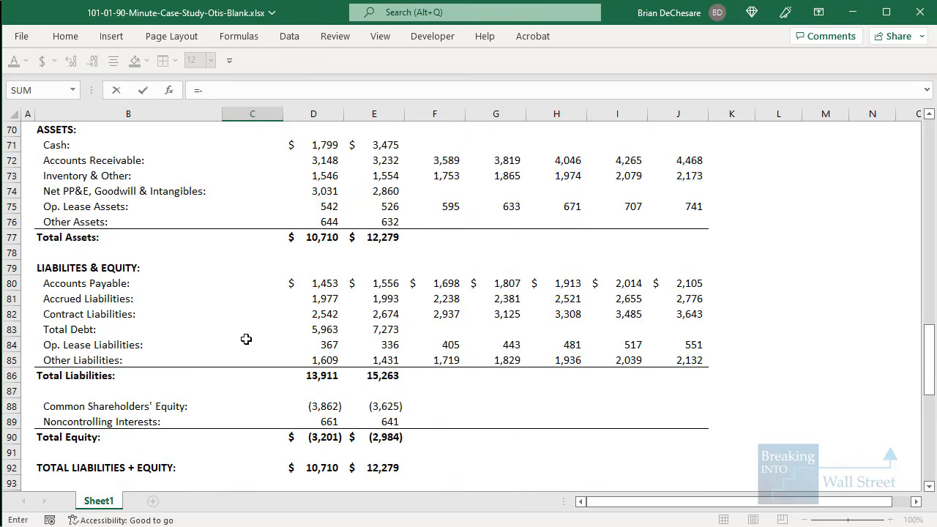
pyautogui.press('BackSpace')
pyautogui.scroll(-20, 234, 359)
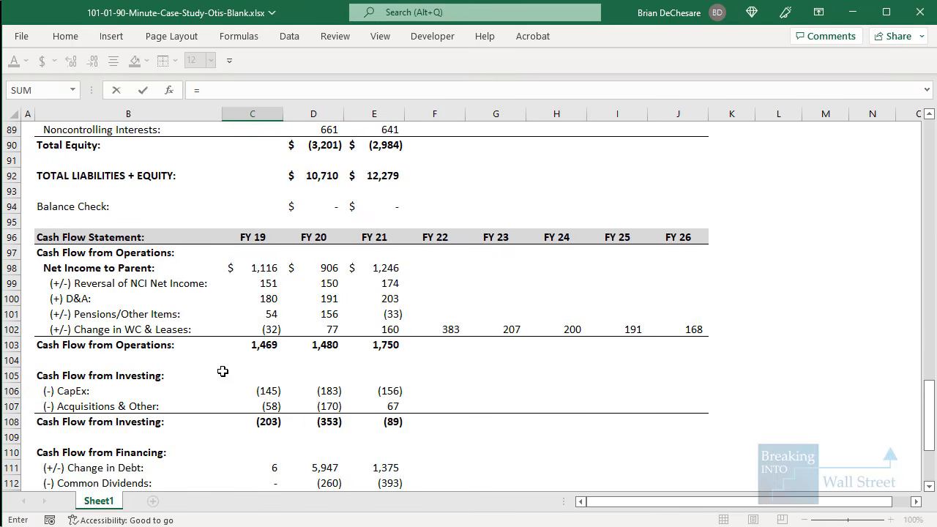
pyautogui.click(261, 302)
pyautogui.write('/')
pyautogui.scroll(17, 261, 303)
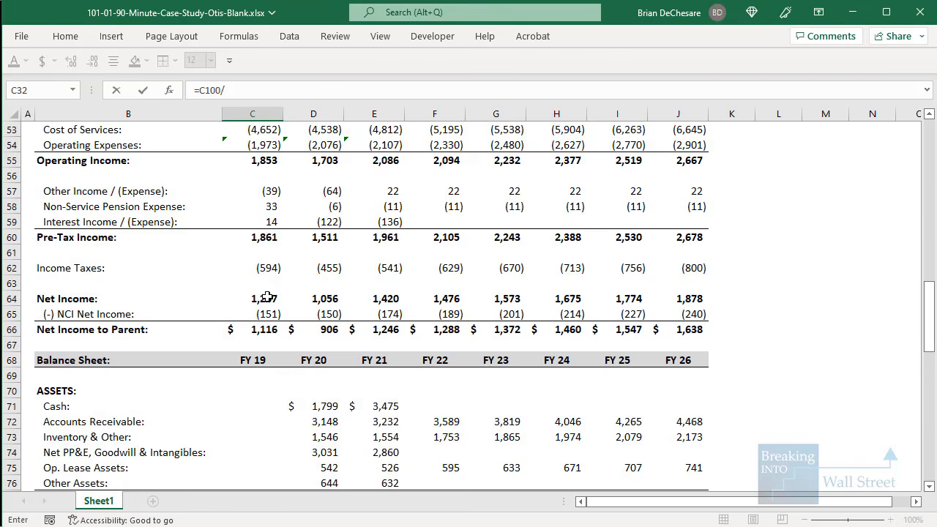
pyautogui.click(256, 289)
pyautogui.hotkey('ctrl', 'Return')
pyautogui.scroll(3, 259, 227)
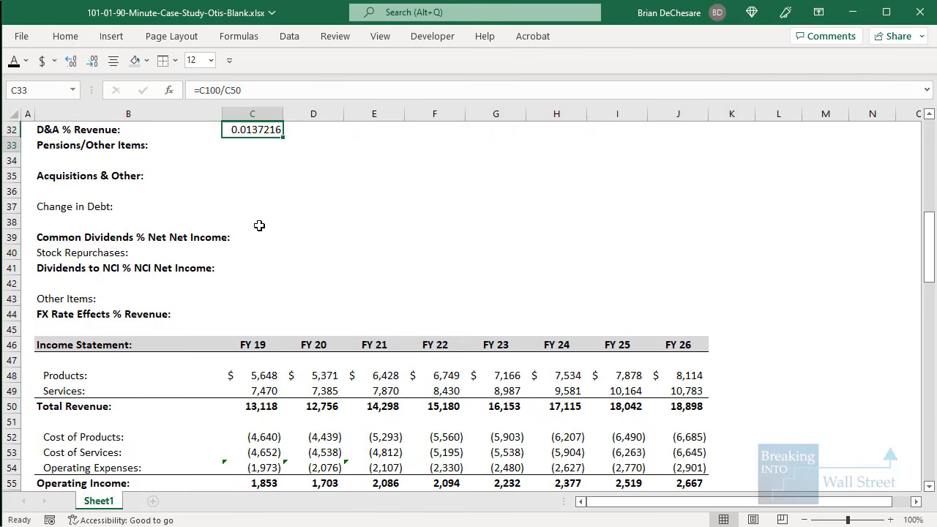
pyautogui.press('Down')
pyautogui.write('=')
pyautogui.press('Escape')
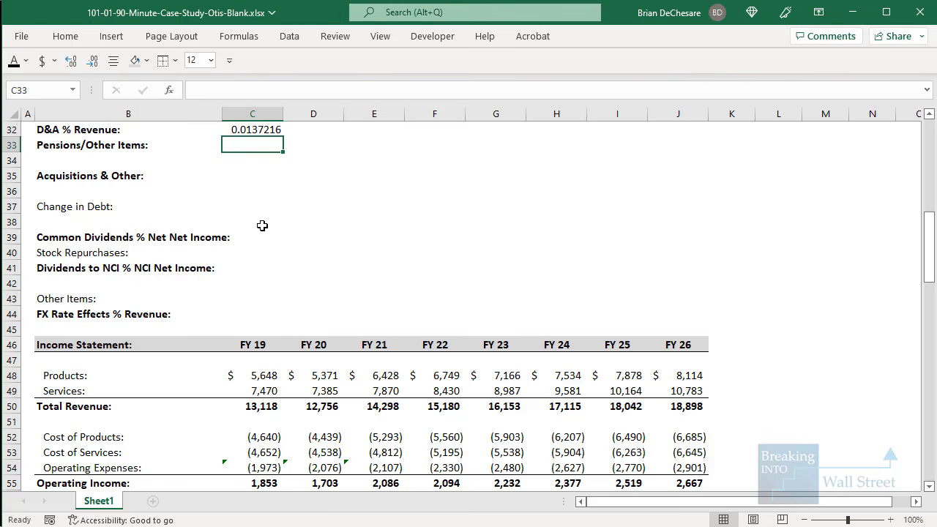
# Change the label in B33 to "Pensions/Other Items % Revenue:"
pyautogui.click(121, 134)
pyautogui.scroll(2, 167, 175)
pyautogui.press('Down')
pyautogui.press('Up')
pyautogui.press('F2')
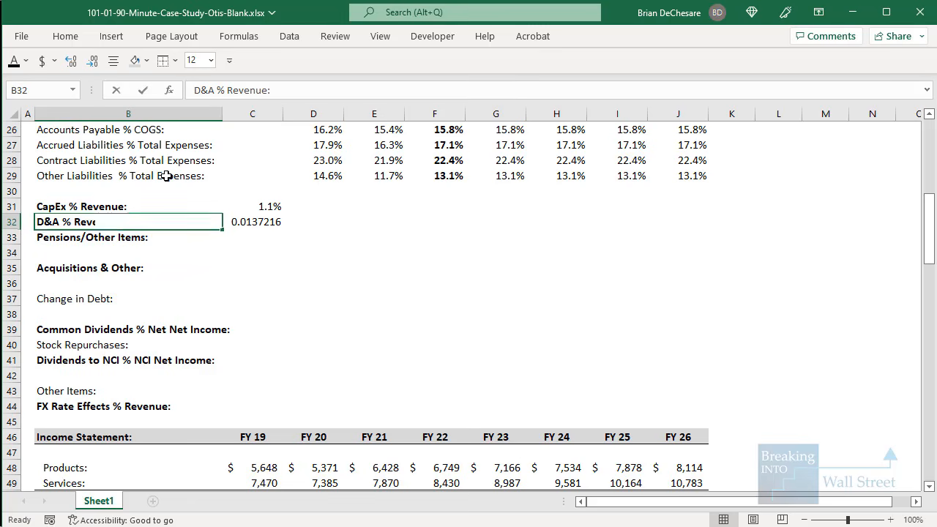
pyautogui.press('Left')
pyautogui.press('Return')
pyautogui.press('F2')
pyautogui.press('BackSpace')
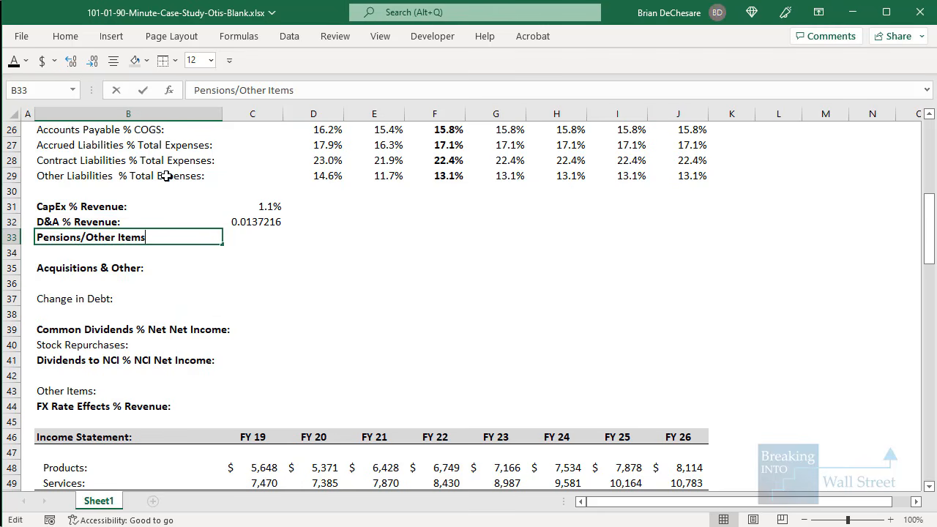
pyautogui.write('% Revenue:')
pyautogui.press('Tab')
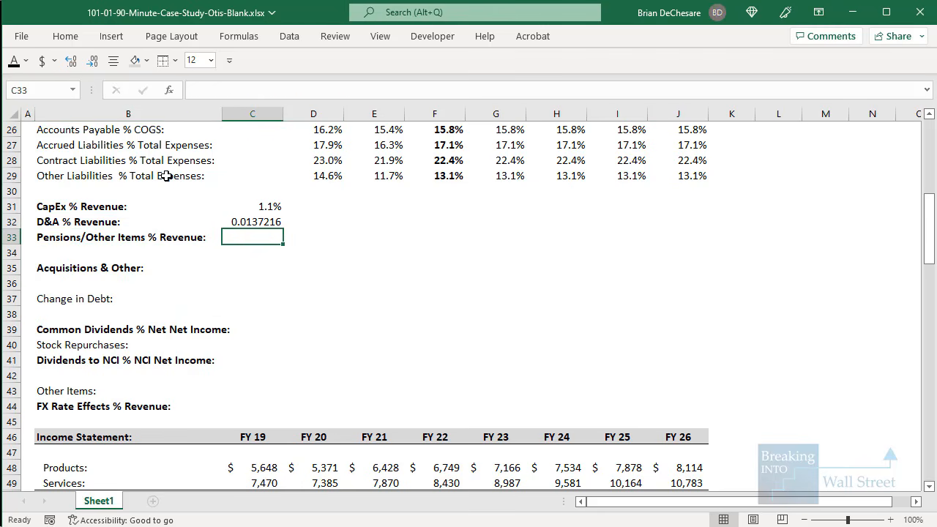
# Calculate FY 19 Pensions/Other Items % Revenue in C33 with the formula =C101/C50
pyautogui.write('=')
pyautogui.scroll(-20, 259, 314)
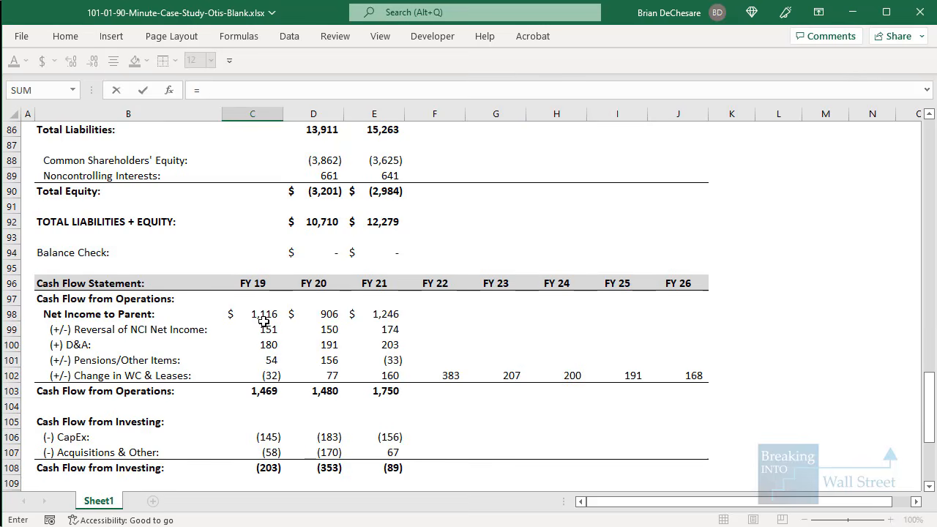
pyautogui.click(271, 359)
pyautogui.write('/')
pyautogui.scroll(14, 271, 360)
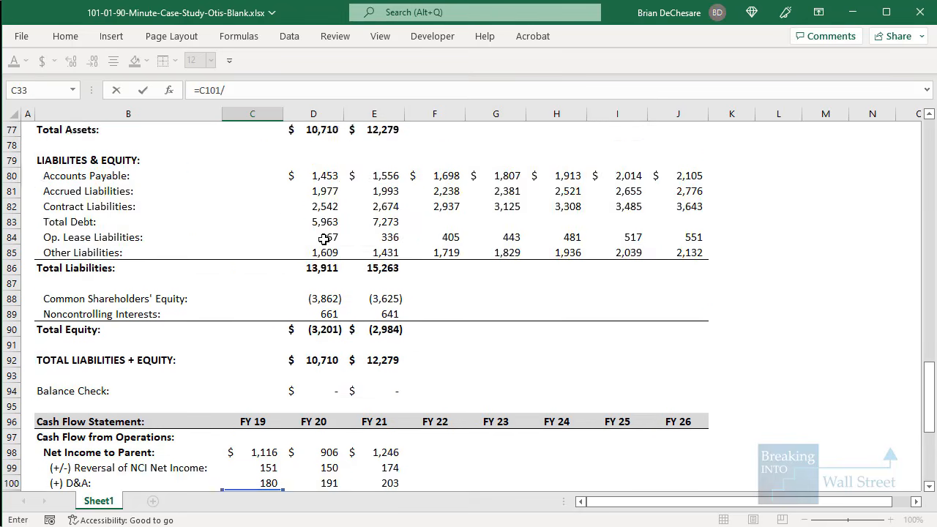
pyautogui.click(251, 226)
pyautogui.scroll(4, 251, 226)
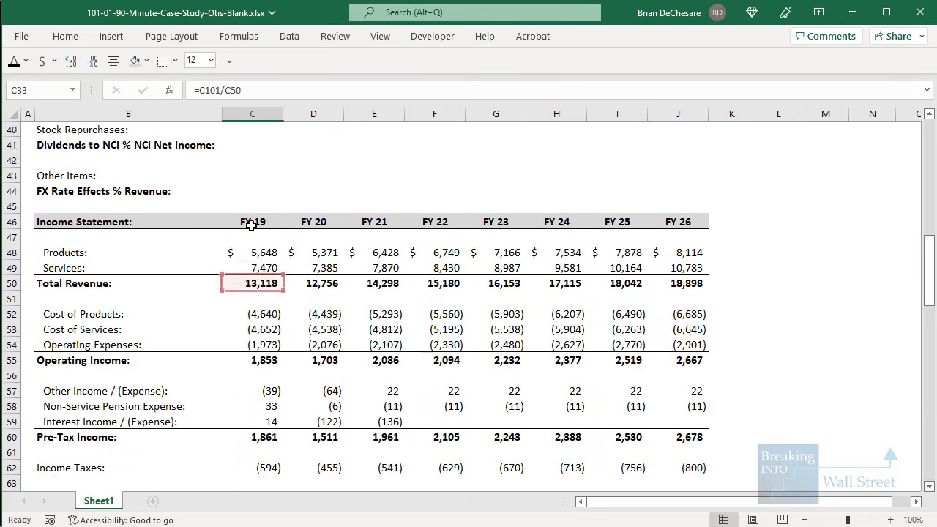
pyautogui.press('Return')
# Link FY 19 Acquisitions & Other in C35 to the cash flow statement with =C107 and fill it across to FY 21
pyautogui.press('Down')
pyautogui.write('=')
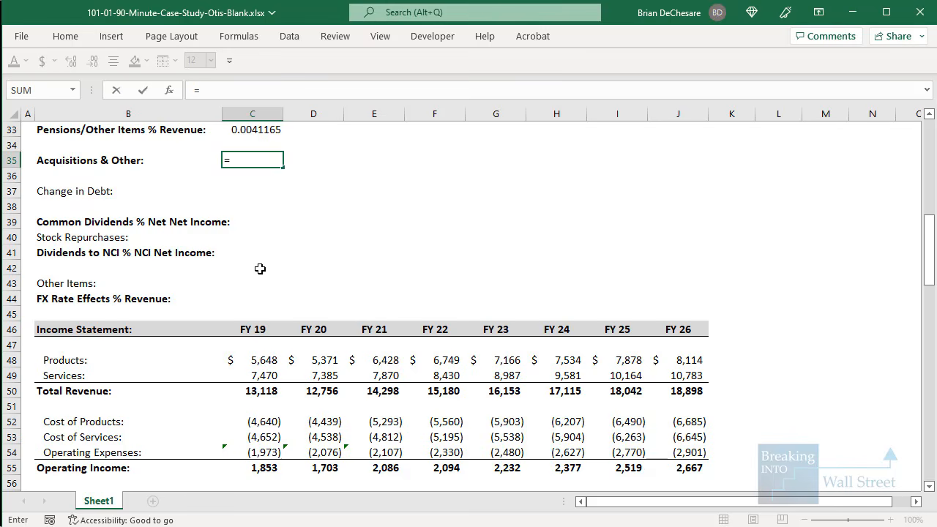
pyautogui.scroll(-20, 259, 268)
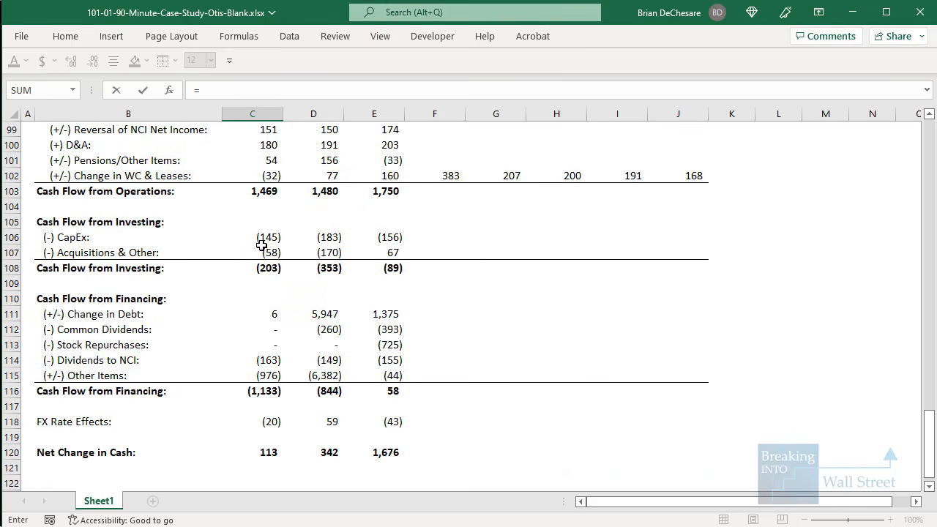
pyautogui.click(263, 250)
pyautogui.hotkey('ctrl', 'Return')
pyautogui.scroll(3, 329, 253)
pyautogui.hotkey('shift', 'Right')
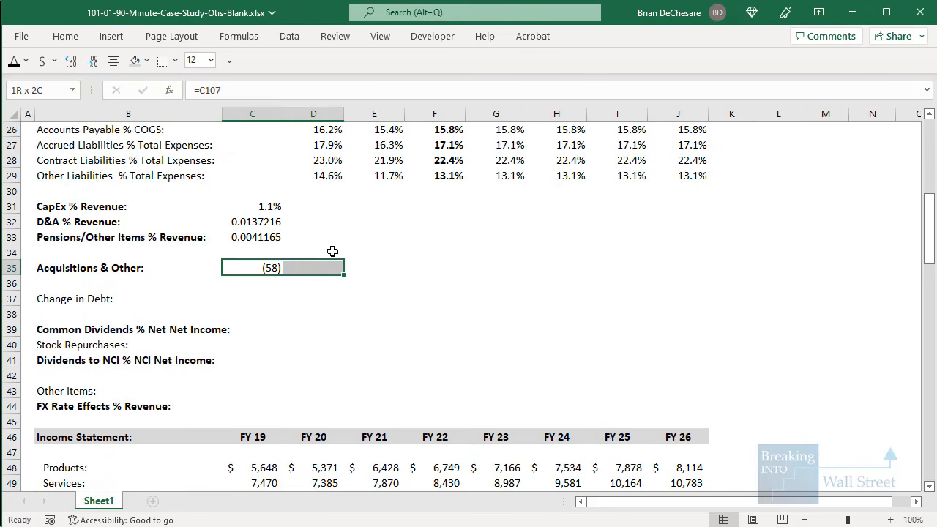
pyautogui.hotkey('shift', 'Right')
pyautogui.hotkey('ctrl', 'r')
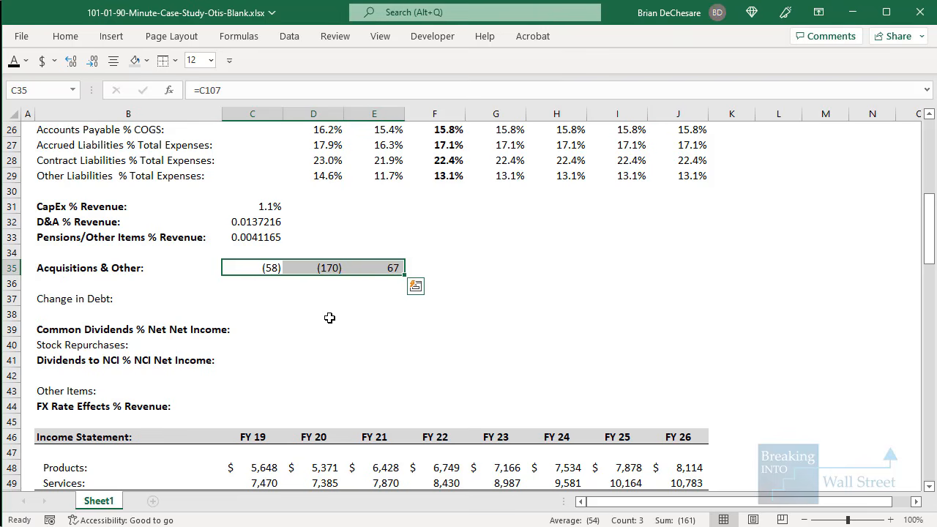
# Switch to Acrobat and find the Capital allocation slide in the 2022 Otis Investor Day presentation
pyautogui.click(443, 269)
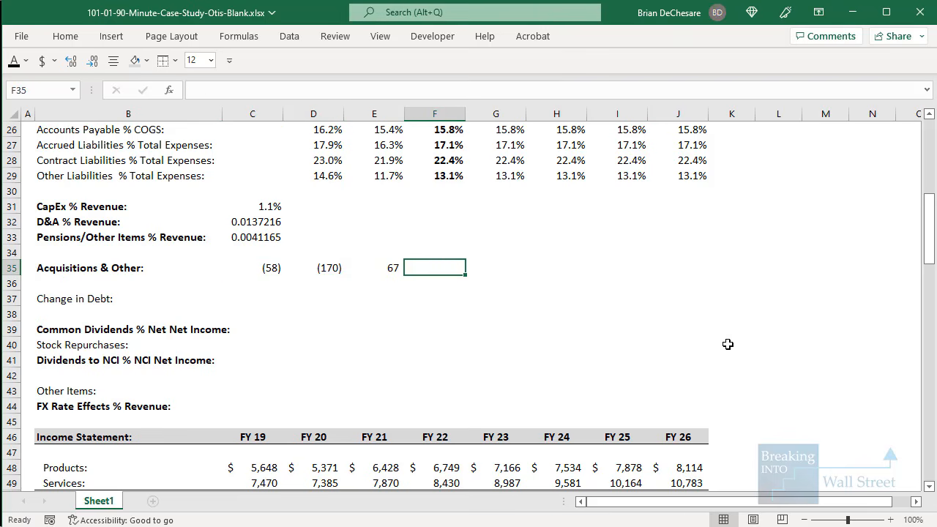
pyautogui.hotkey('alt', 'Tab')
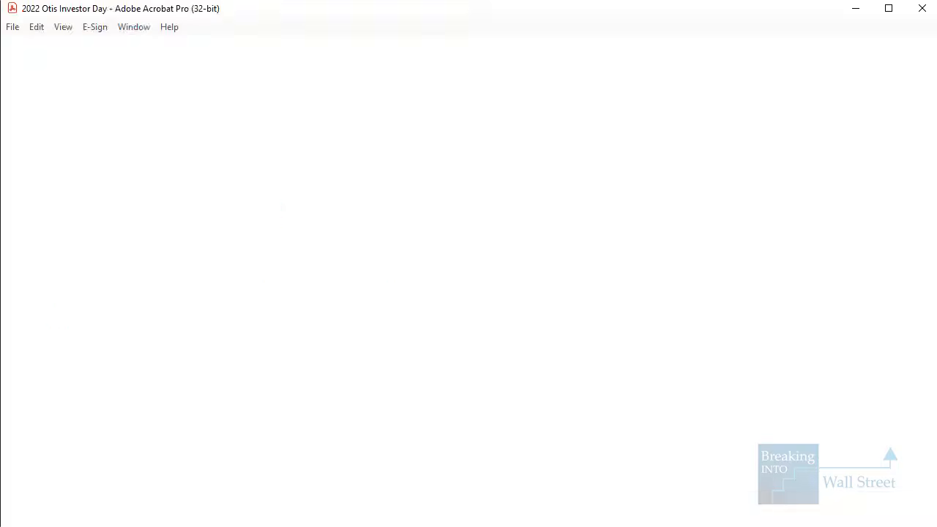
pyautogui.scroll(-2, 886, 424)
pyautogui.scroll(-5, 886, 423)
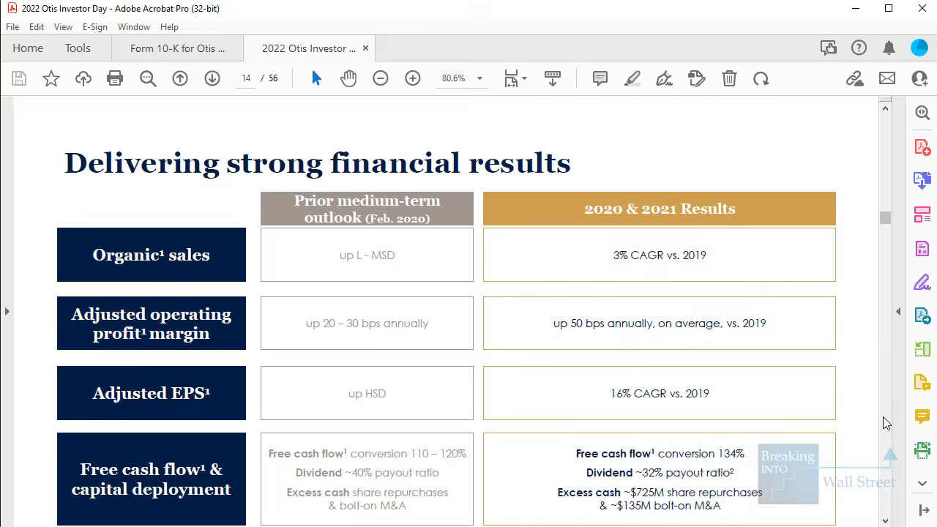
pyautogui.scroll(-4, 886, 423)
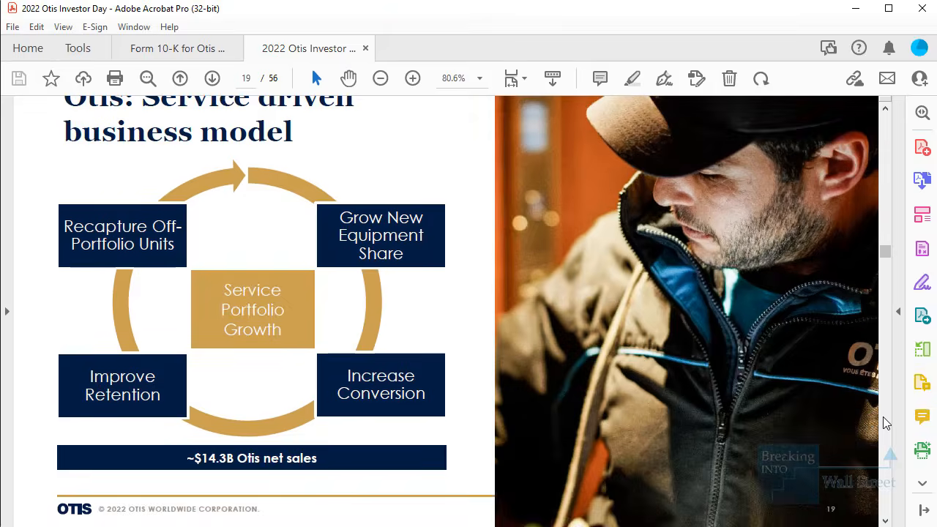
pyautogui.scroll(-4, 886, 423)
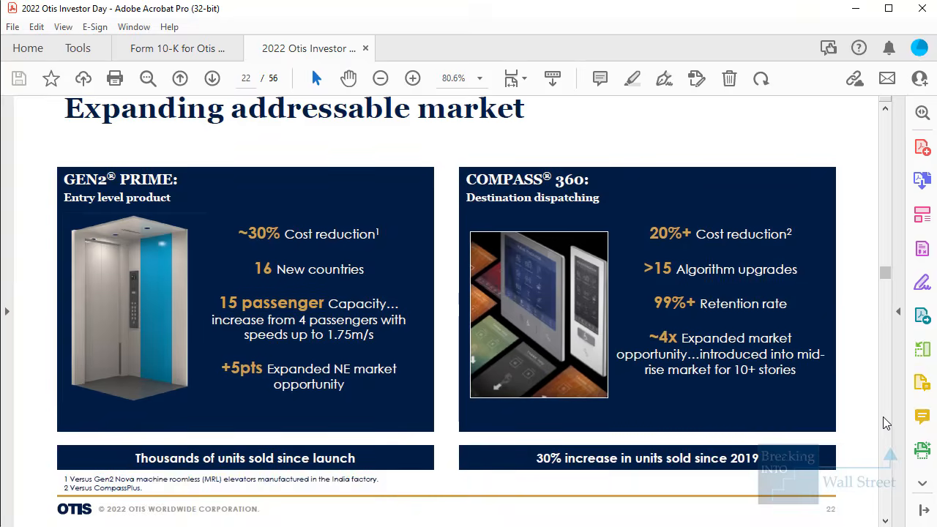
pyautogui.scroll(-4, 885, 423)
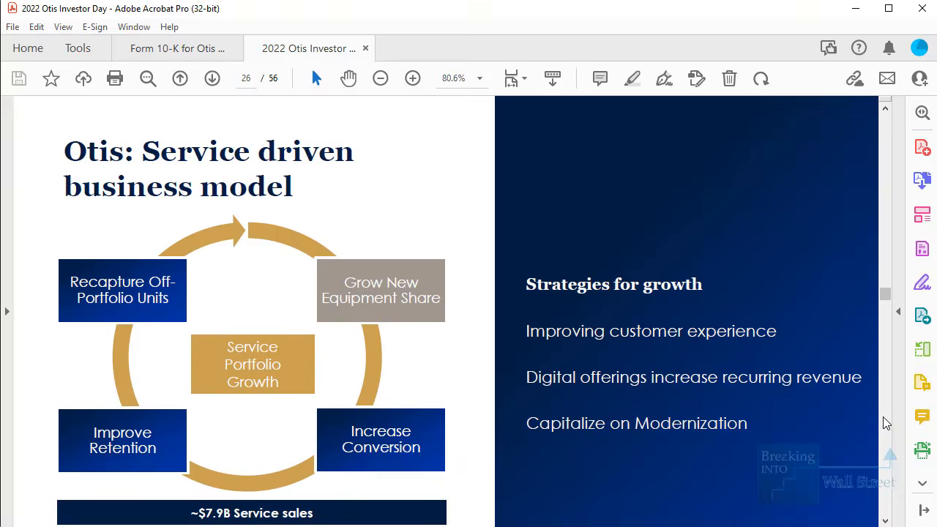
pyautogui.scroll(-4, 886, 423)
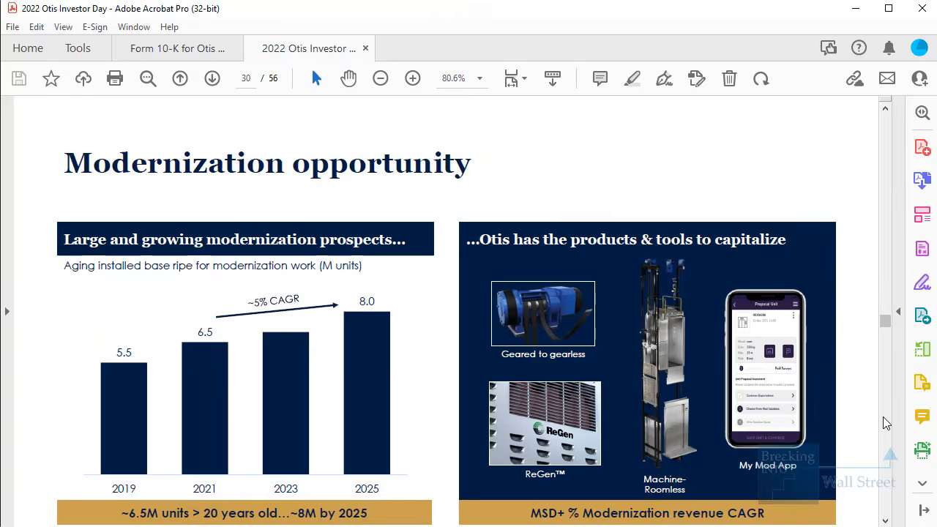
pyautogui.scroll(-1, 886, 423)
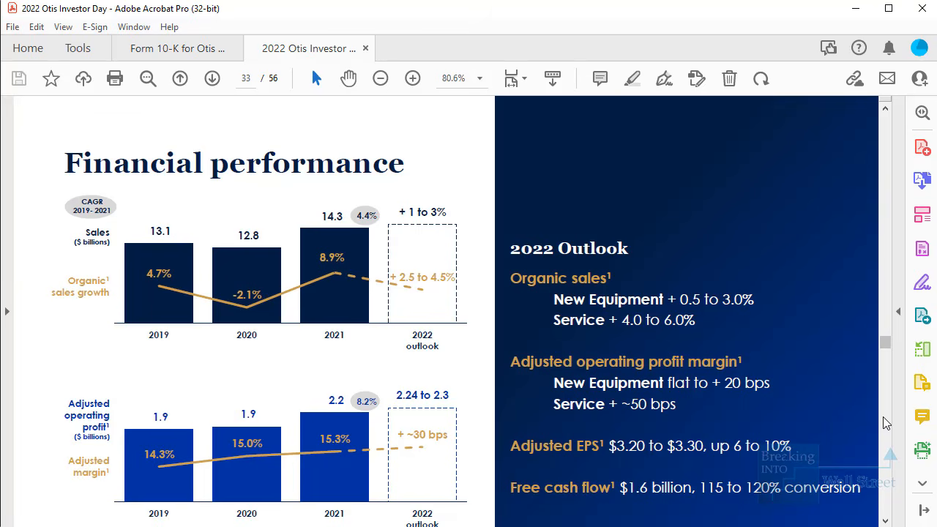
pyautogui.scroll(-4, 889, 476)
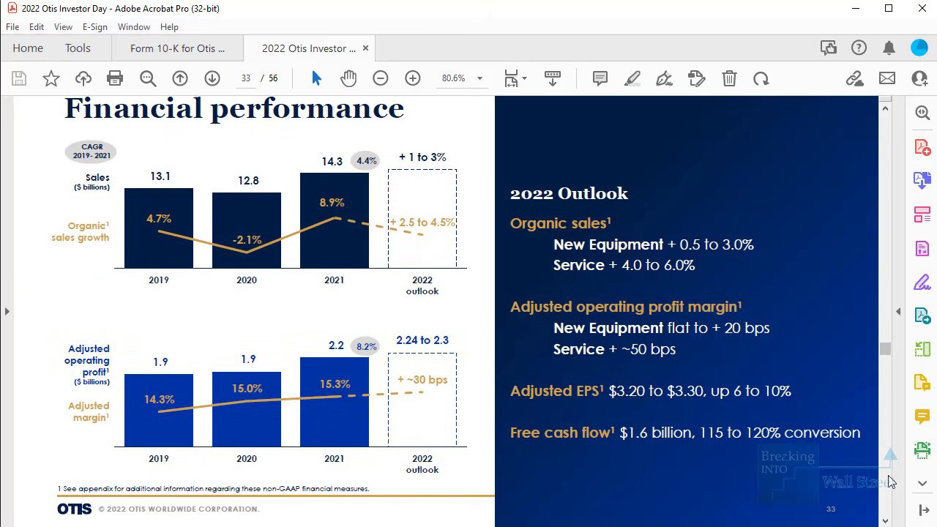
pyautogui.scroll(-4, 890, 476)
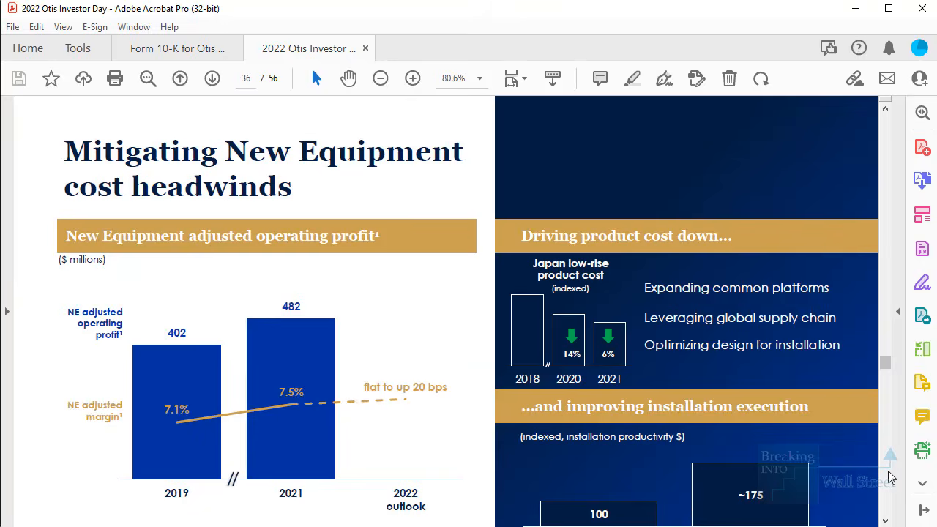
pyautogui.scroll(-3, 890, 476)
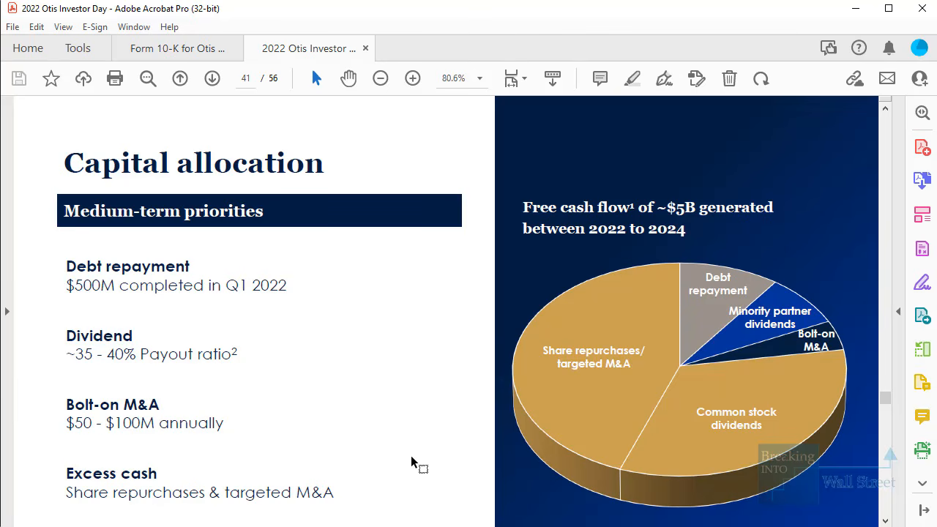
# Examine the dividend, bolt-on M&A and excess cash priorities and the related free cash flow chart slices on the Capital allocation slide
pyautogui.moveTo(49, 369); pyautogui.dragTo(273, 459)
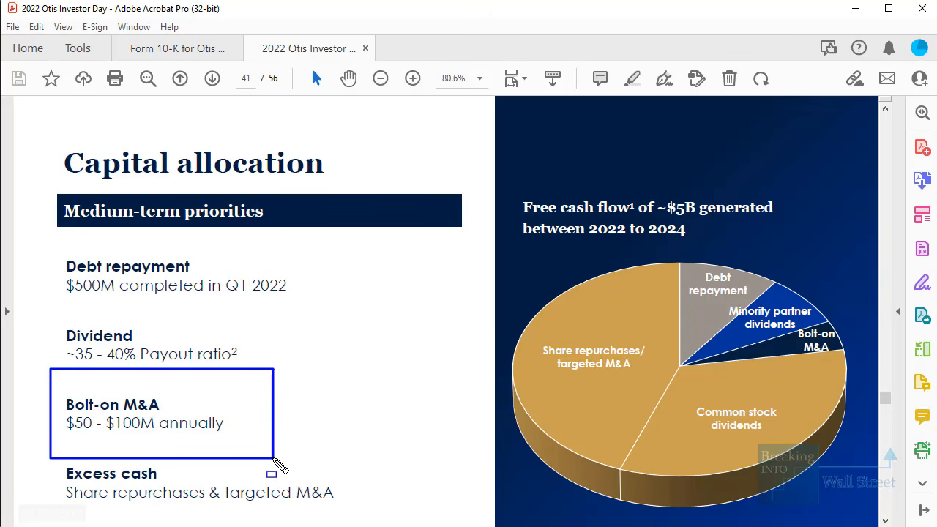
pyautogui.moveTo(50, 313); pyautogui.dragTo(270, 367)
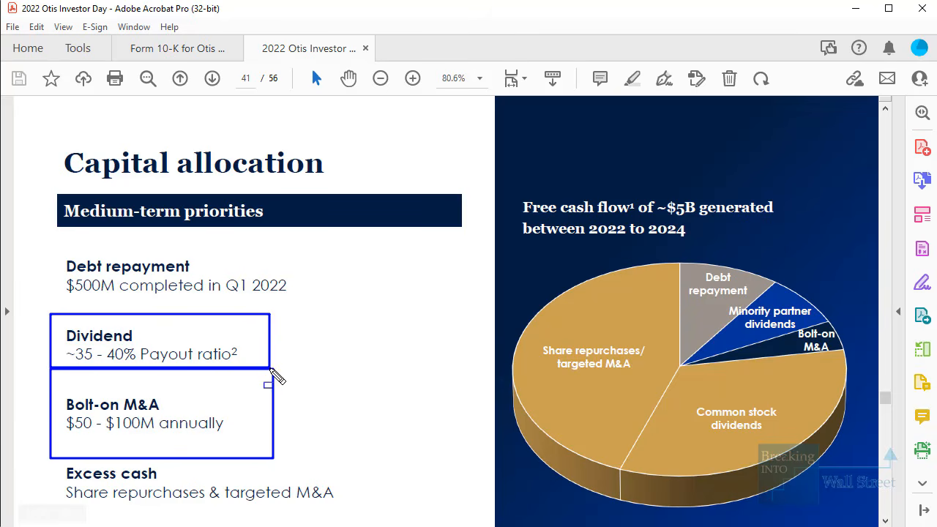
pyautogui.moveTo(48, 453)
pyautogui.mouseDown()
pyautogui.moveTo(325, 517)
pyautogui.moveTo(345, 511)
pyautogui.mouseUp()
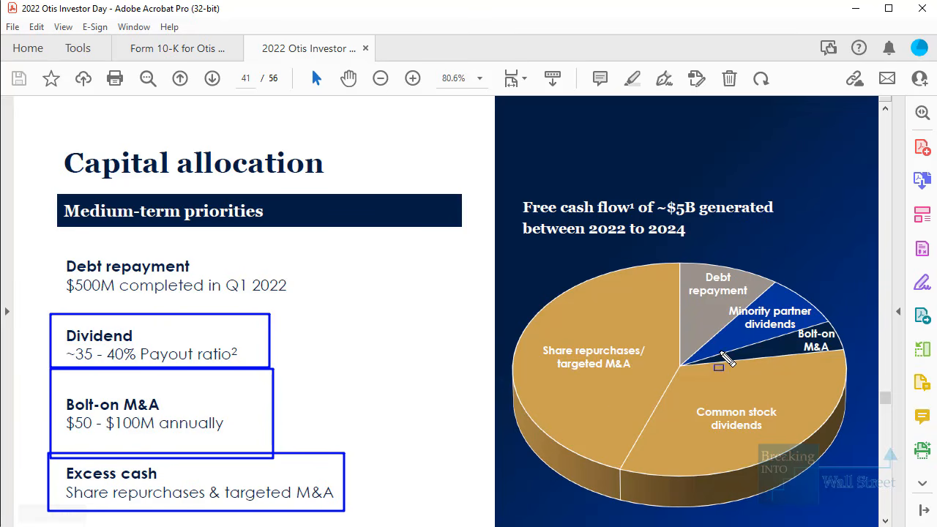
pyautogui.moveTo(697, 365); pyautogui.dragTo(861, 317)
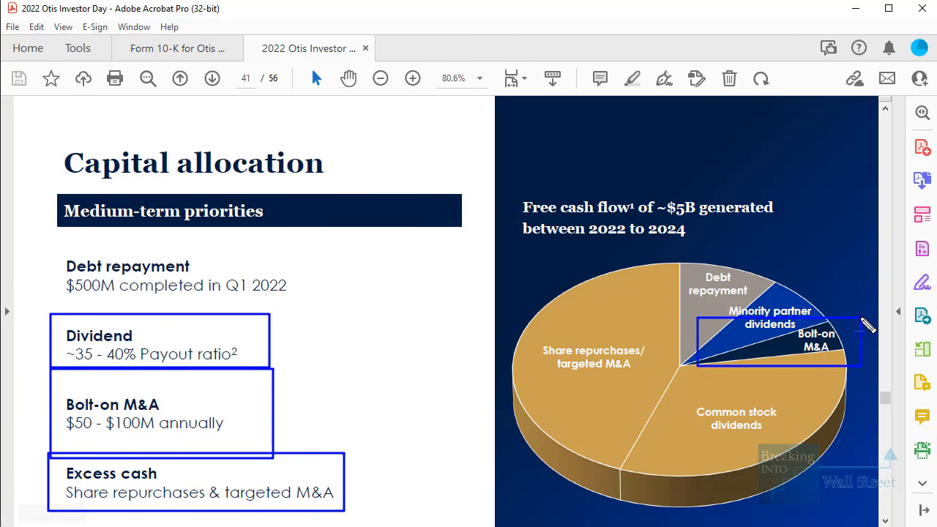
pyautogui.moveTo(683, 350); pyautogui.dragTo(725, 407)
pyautogui.moveTo(536, 317); pyautogui.dragTo(652, 383)
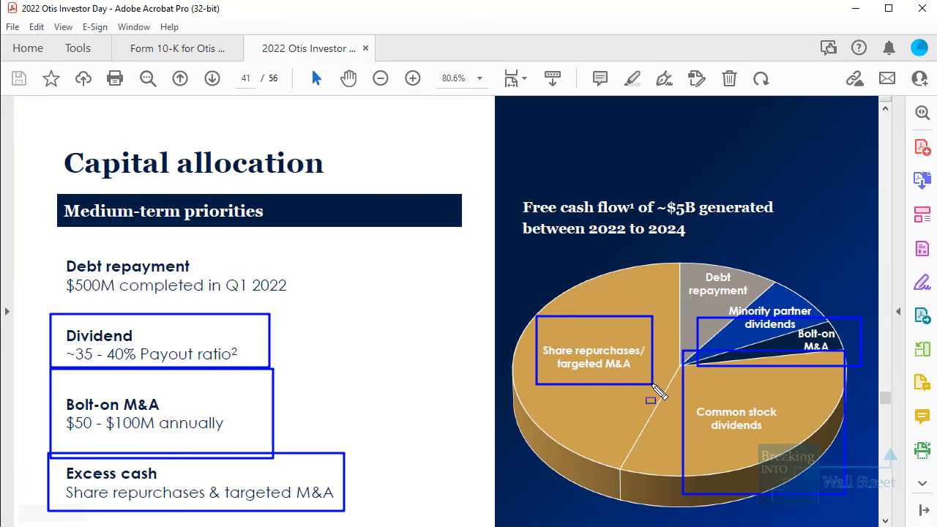
pyautogui.press('Escape')
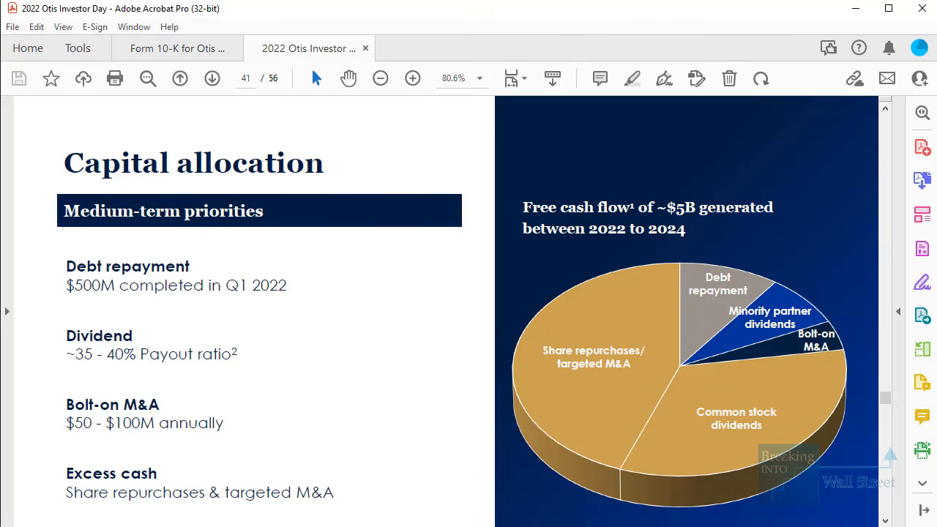
# Back in Excel, set FY 22 Acquisitions & Other in F35 to -75 and carry it through FY 26 with =F35 filled across G35:J35
pyautogui.hotkey('alt', 'Tab')
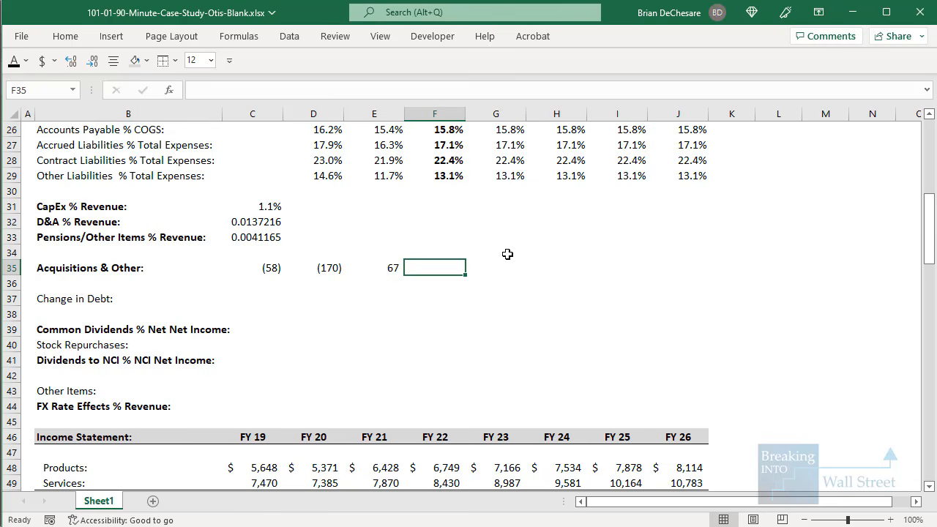
pyautogui.write('-75')
pyautogui.press('Tab')
pyautogui.write('=')
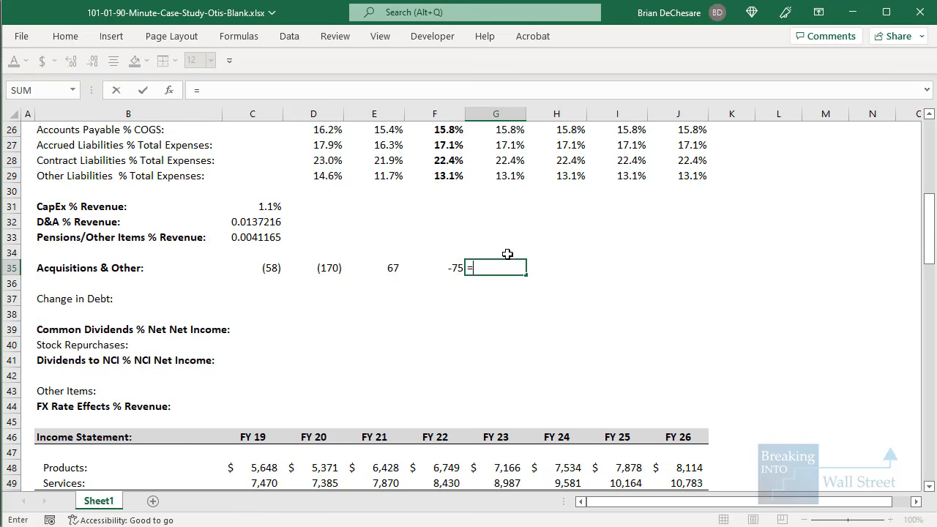
pyautogui.press('Left')
pyautogui.hotkey('ctrl', 'Return')
pyautogui.hotkey('shift', 'Right')
pyautogui.hotkey('shift', 'Right')
pyautogui.hotkey('shift', 'Right')
pyautogui.hotkey('ctrl', 'r')
pyautogui.scroll(-2, 489, 263)
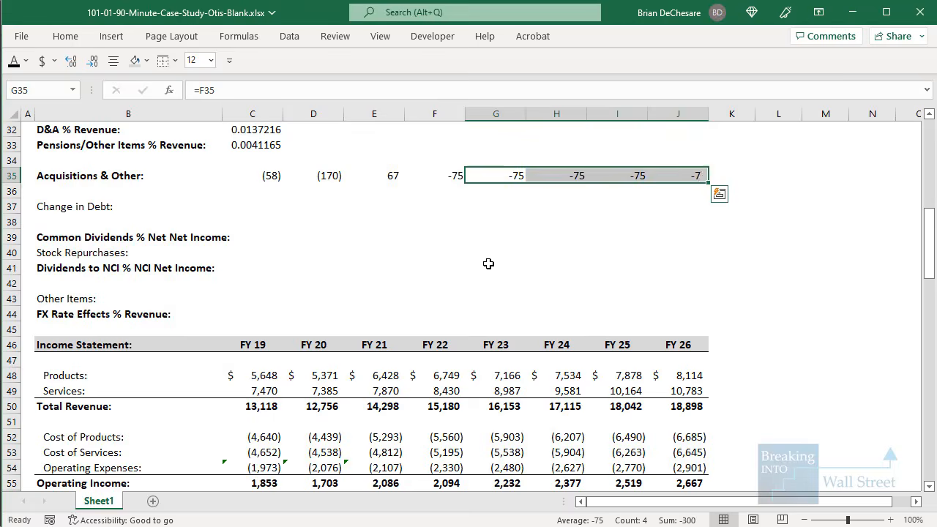
pyautogui.moveTo(262, 395); pyautogui.dragTo(681, 396)
pyautogui.hotkey('ctrl', 'c')
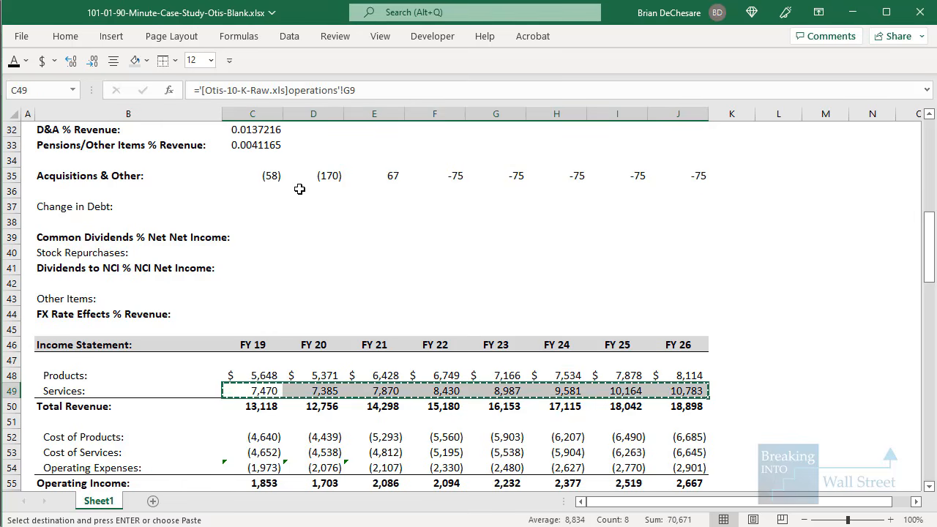
pyautogui.click(272, 176)
# Copy only the number formatting of the Cost of Products row, C52:J52, onto the Acquisitions & Other row starting at C35
pyautogui.moveTo(254, 437); pyautogui.dragTo(678, 436)
pyautogui.hotkey('ctrl', 'c')
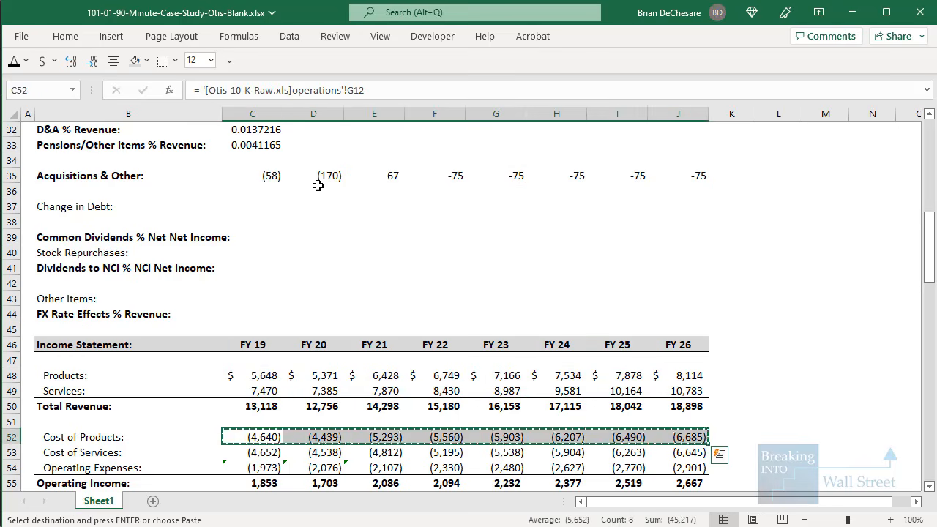
pyautogui.click(262, 172)
pyautogui.hotkey('ctrl', 'alt', 'v')
pyautogui.press('t')
pyautogui.press('Return')
pyautogui.press('Escape')
# Shorten the label in B39 to "Dividends % Net Net Income:"
pyautogui.press('Down')
pyautogui.press('Right')
pyautogui.press('Right')
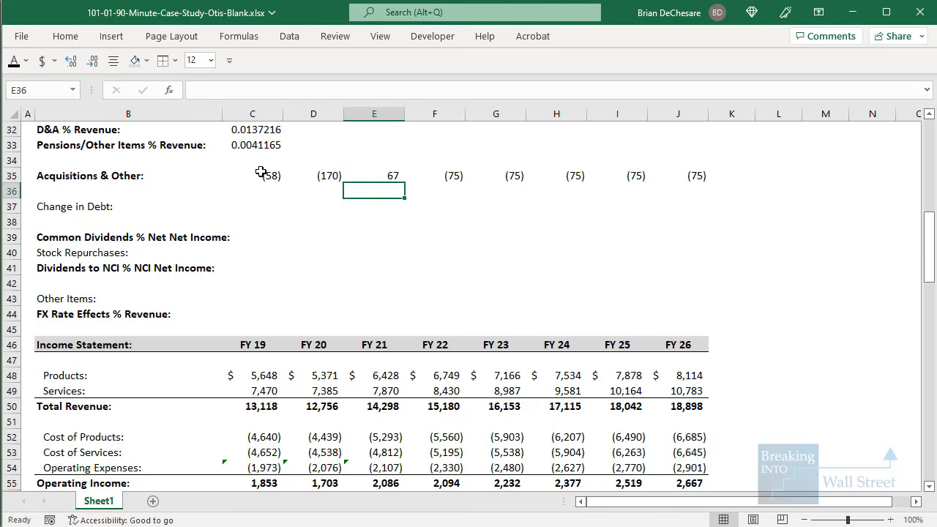
pyautogui.press('Up')
pyautogui.press('Right')
pyautogui.press('Down')
pyautogui.press('Down')
pyautogui.press('Left')
pyautogui.press('Down')
pyautogui.press('Down')
pyautogui.press('Left')
pyautogui.press('Left')
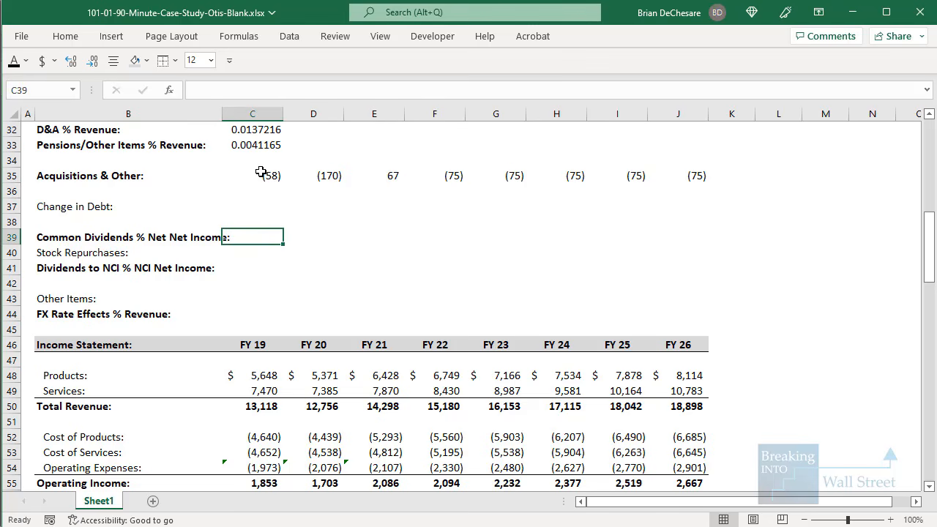
pyautogui.scroll(1, 239, 178)
pyautogui.press('Left')
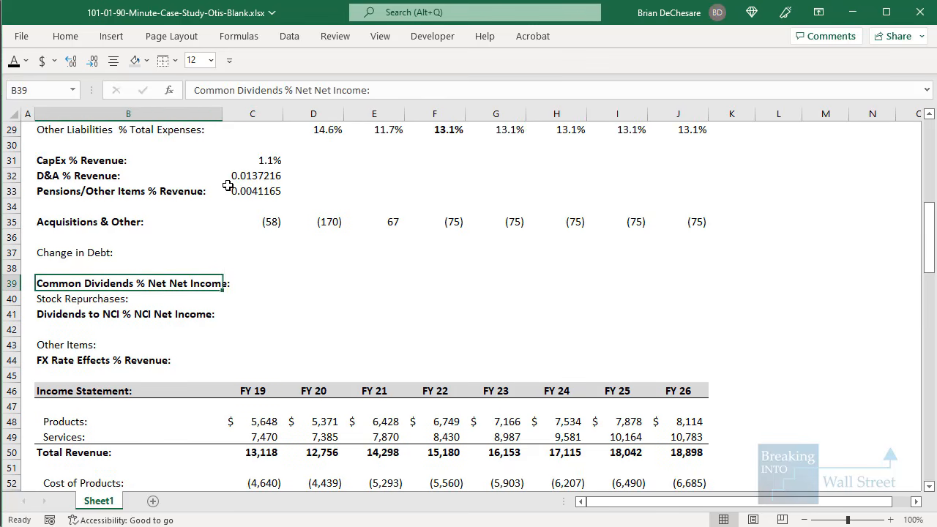
pyautogui.hotkey('ctrl', 'b')
pyautogui.press('F2')
pyautogui.hotkey('ctrl', 'Left')
pyautogui.hotkey('ctrl', 'Left')
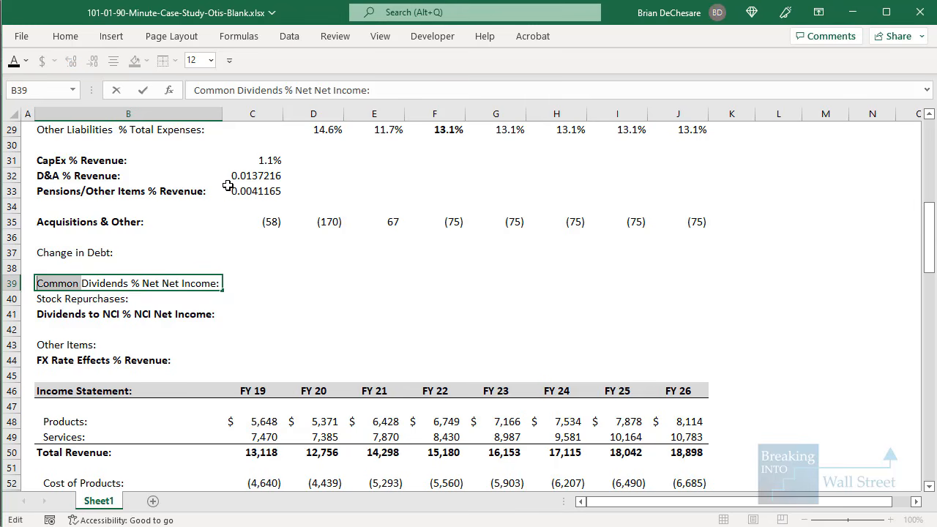
pyautogui.press('Delete')
pyautogui.press('Tab')
# Calculate FY 19 dividends as a percentage of Net Income to Parent in C39 with the formula =-C112/C66
pyautogui.write('=-')
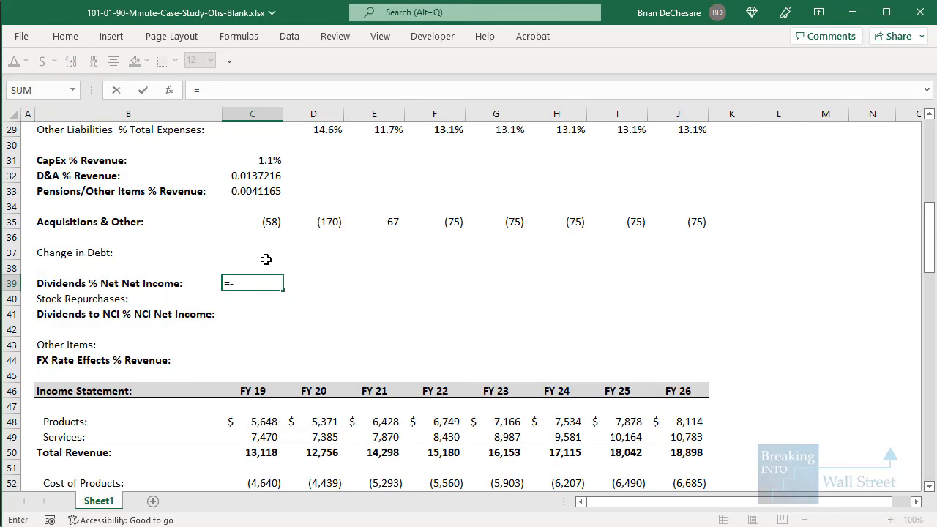
pyautogui.scroll(-20, 263, 293)
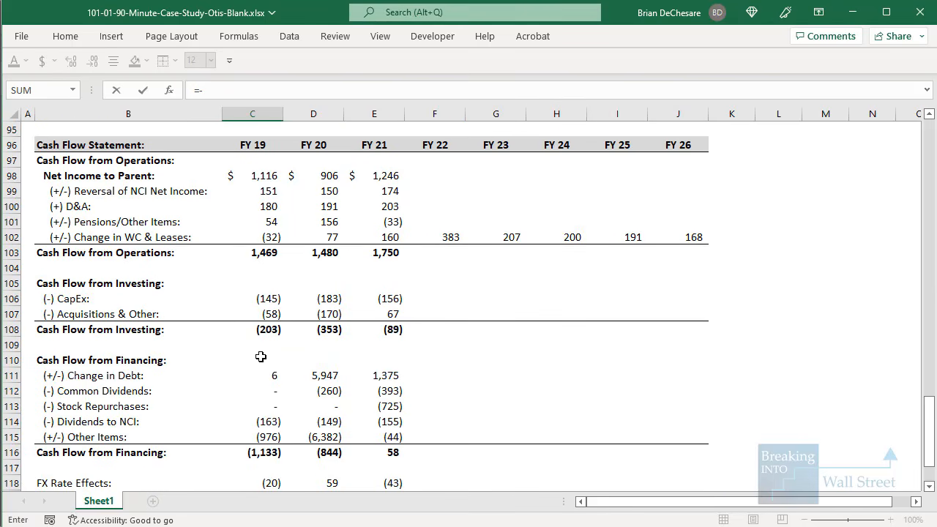
pyautogui.click(256, 390)
pyautogui.scroll(15, 256, 390)
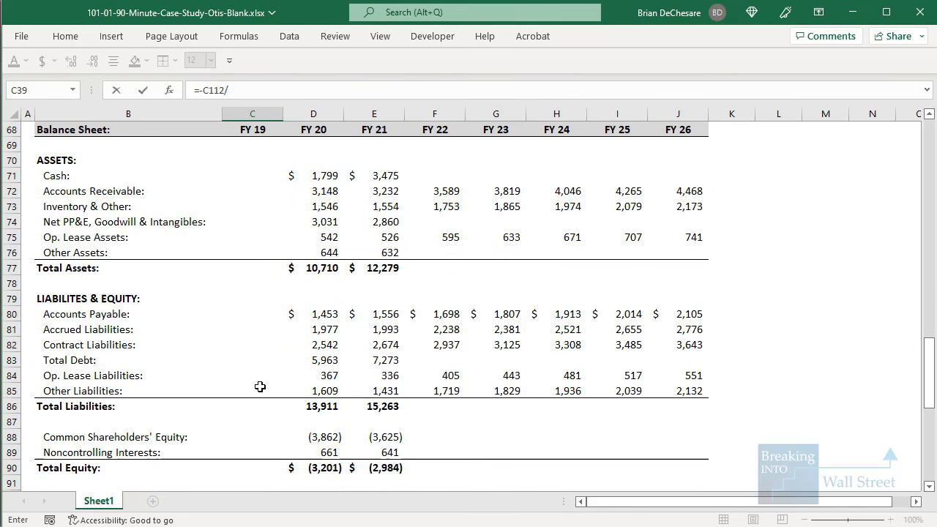
pyautogui.click(265, 375)
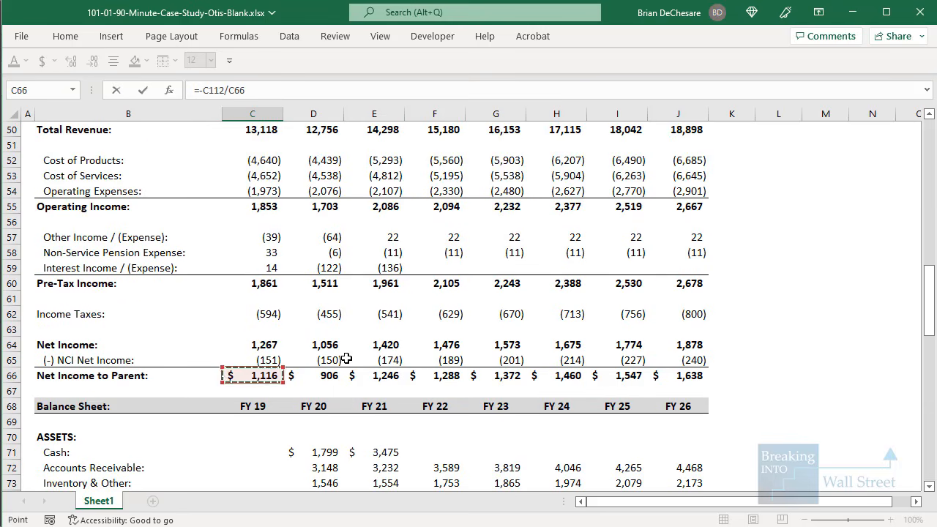
pyautogui.hotkey('ctrl', 'Return')
# Apply the percentage formatting of the FY 19 CapEx % Revenue cell, C31, to the dividend percentage in C39
pyautogui.scroll(5, 361, 352)
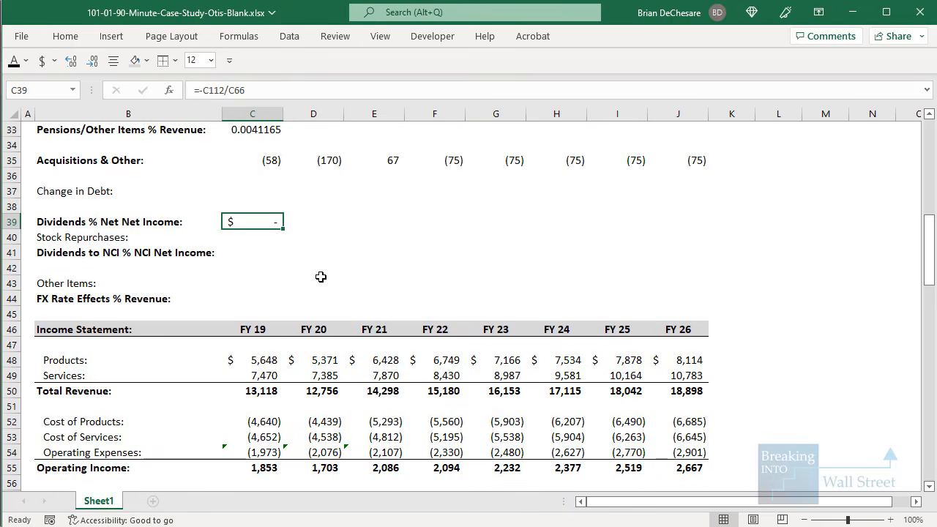
pyautogui.click(267, 241)
pyautogui.hotkey('ctrl', 'c')
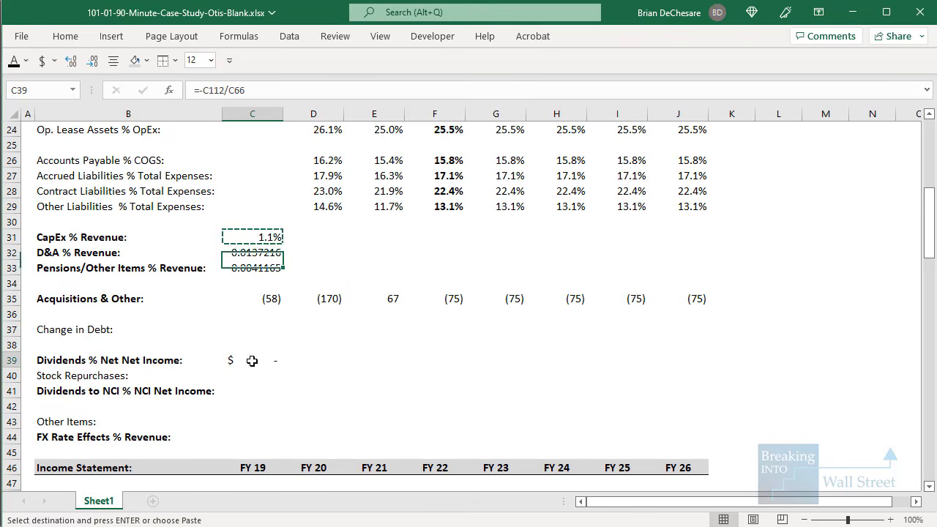
pyautogui.click(264, 362)
pyautogui.hotkey('ctrl', 'alt', 'v')
pyautogui.press('t')
pyautogui.press('Return')
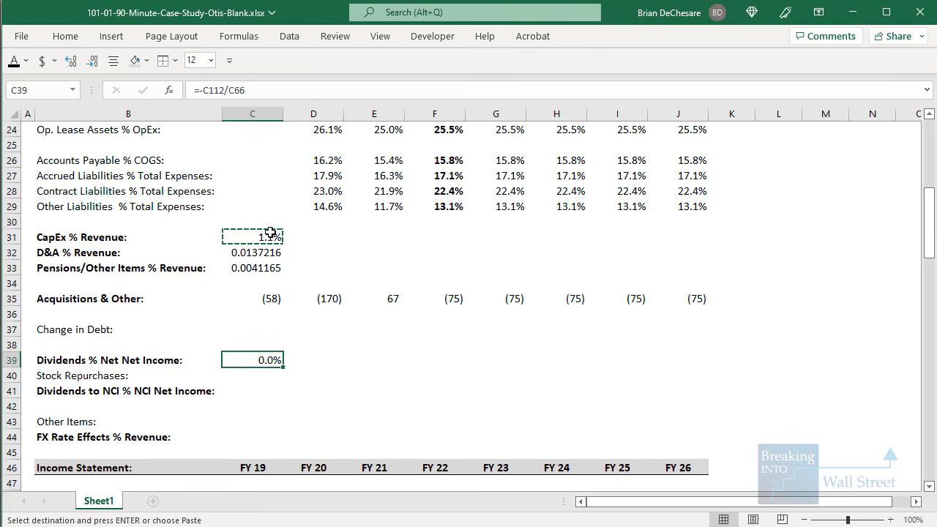
# Apply the same percentage formatting to the CapEx, D&A and Pensions/Other Items % Revenue rows across C31:J33
pyautogui.moveTo(268, 236); pyautogui.dragTo(686, 233)
pyautogui.hotkey('shift', 'Down')
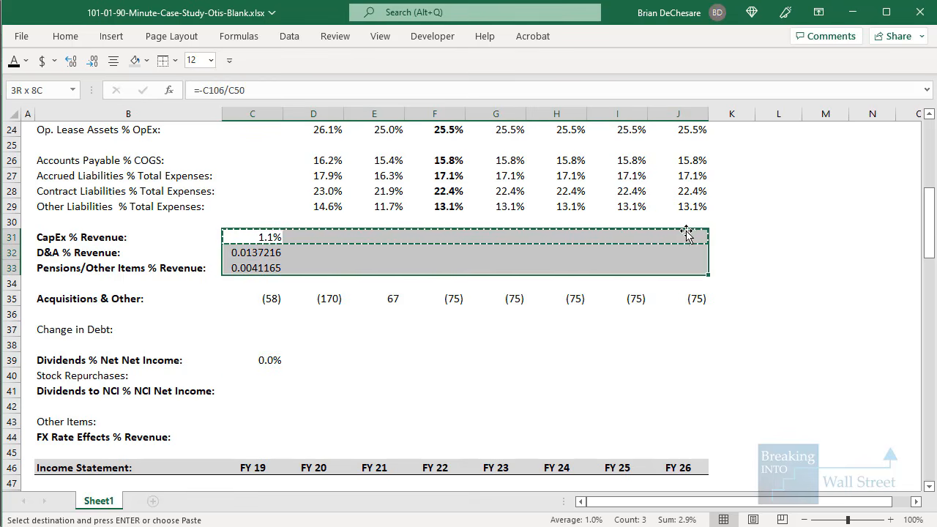
pyautogui.hotkey('alt', 'e')
pyautogui.press('s')
pyautogui.press('t')
pyautogui.press('Return')
pyautogui.press('Down')
pyautogui.press('Down')
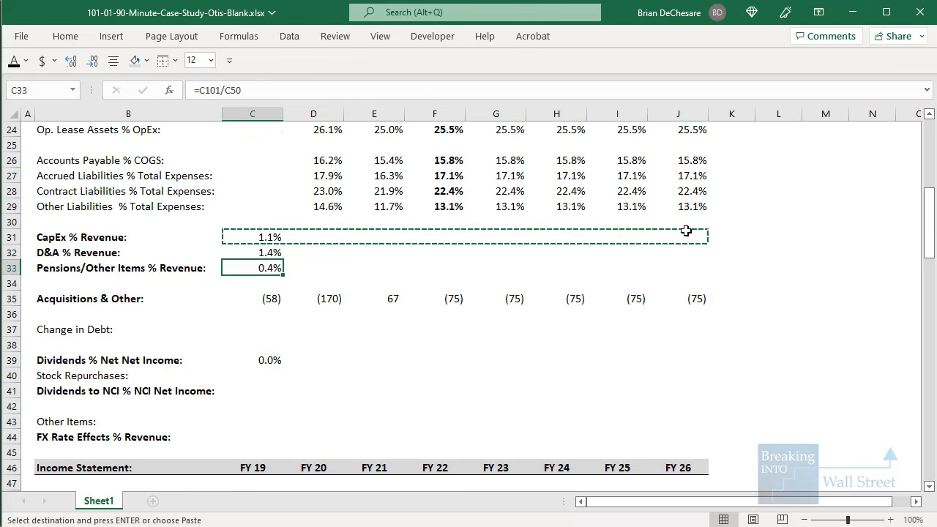
# Apply the percentage formatting of the Pensions/Other Items % Revenue row to the Dividends row across C39:J39
pyautogui.hotkey('shift', 'Right')
pyautogui.hotkey('shift', 'Right')
pyautogui.hotkey('shift', 'Right')
pyautogui.hotkey('shift', 'Right')
pyautogui.hotkey('shift', 'Right')
pyautogui.hotkey('shift', 'Right')
pyautogui.hotkey('shift', 'Right')
pyautogui.hotkey('ctrl', 'c')
pyautogui.press('Down')
pyautogui.press('Down')
pyautogui.press('Down')
pyautogui.press('Down')
pyautogui.press('Down')
pyautogui.press('Down')
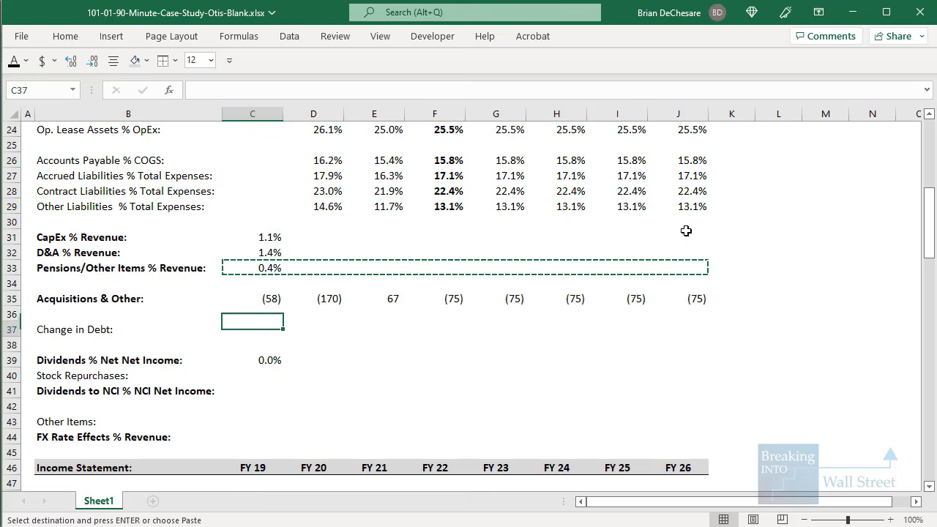
pyautogui.hotkey('shift', 'Right')
pyautogui.hotkey('shift', 'Right')
pyautogui.hotkey('shift', 'Right')
pyautogui.hotkey('shift', 'Right')
pyautogui.hotkey('shift', 'Right')
pyautogui.hotkey('shift', 'Right')
pyautogui.hotkey('shift', 'Right')
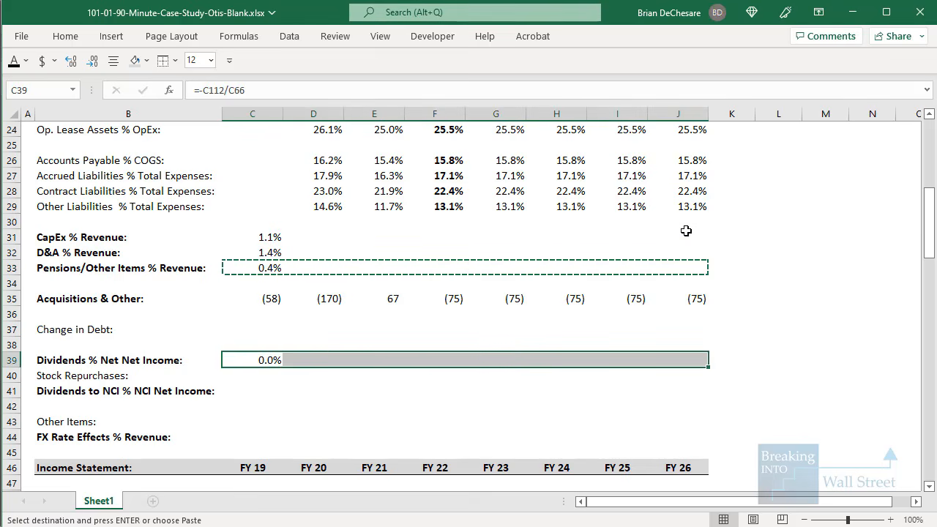
# Reword the label in B41 to "NCI Dividends % NCI Net Income:" and keep it bold
pyautogui.press('Down')
pyautogui.press('Down')
pyautogui.press('Left')
pyautogui.press('F2')
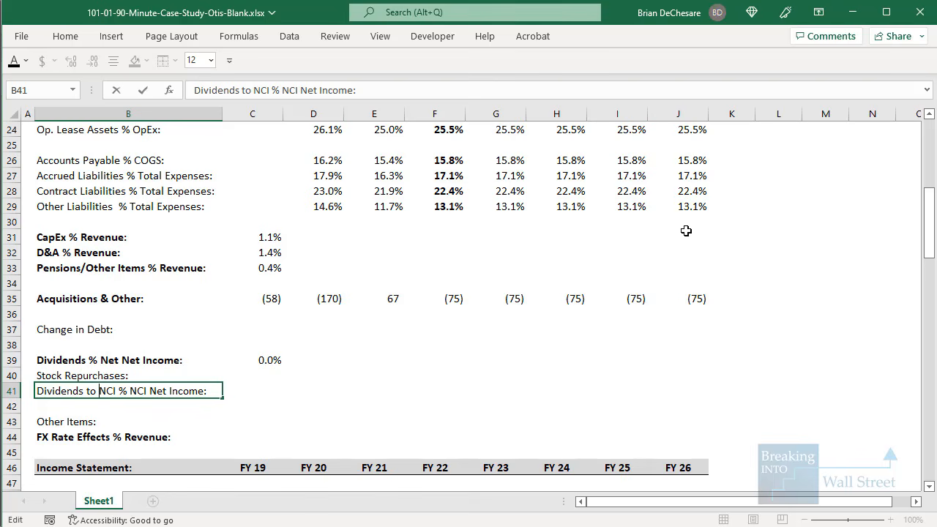
pyautogui.press('Delete')
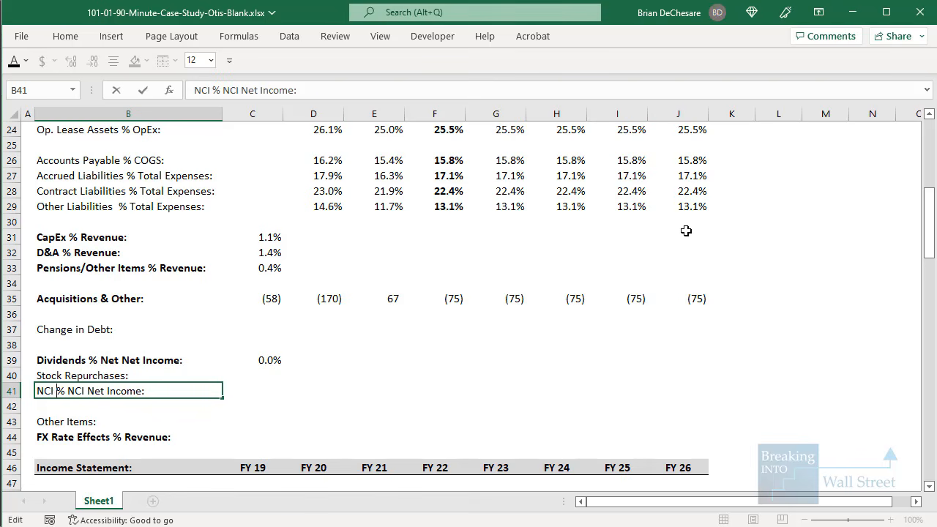
pyautogui.hotkey('ctrl', 'v')
pyautogui.press('BackSpace')
pyautogui.press('BackSpace')
pyautogui.press('BackSpace')
pyautogui.hotkey('ctrl', 'Return')
pyautogui.hotkey('ctrl', 'b')
# Copy the percentage formatting of the Dividends row, C39:J39, to the NCI Dividends row in C41:J41
pyautogui.press('Right')
pyautogui.press('Up')
pyautogui.press('Up')
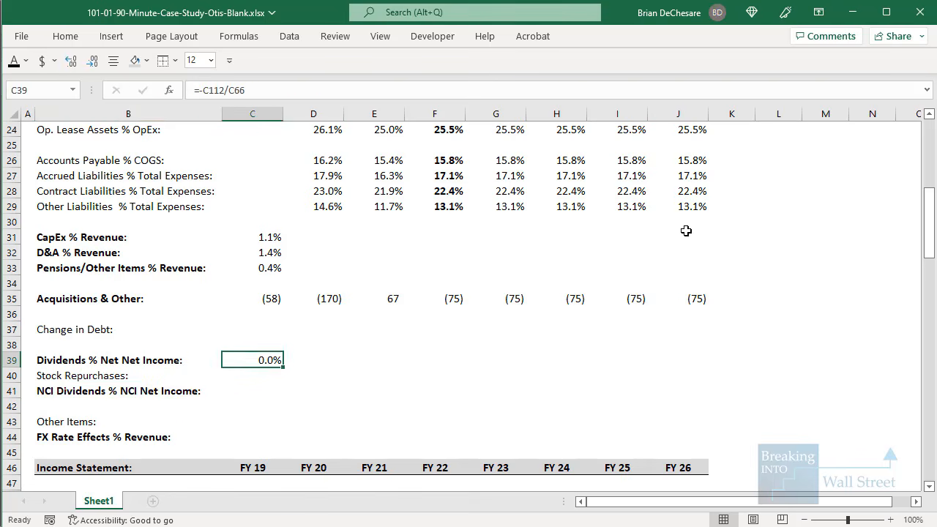
pyautogui.hotkey('ctrl', 'shift', 'Right')
pyautogui.hotkey('ctrl', 'Left')
pyautogui.hotkey('ctrl', 'Left')
pyautogui.press('Right')
pyautogui.press('Right')
pyautogui.press('Right')
pyautogui.press('Left')
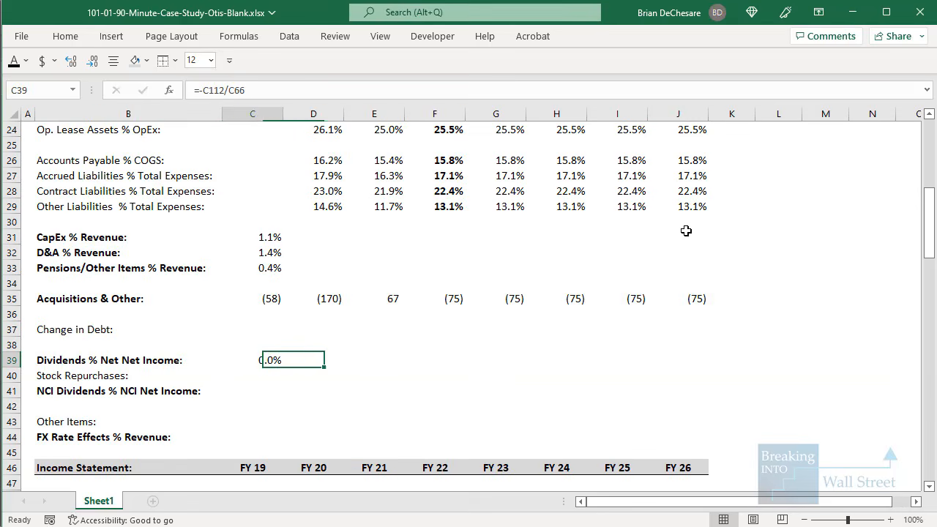
pyautogui.hotkey('shift', 'Right')
pyautogui.hotkey('shift', 'Right')
pyautogui.hotkey('shift', 'Right')
pyautogui.hotkey('shift', 'Right')
pyautogui.hotkey('shift', 'Right')
pyautogui.hotkey('shift', 'Right')
pyautogui.hotkey('shift', 'Right')
pyautogui.hotkey('ctrl', 'c')
pyautogui.press('Down')
pyautogui.press('Down')
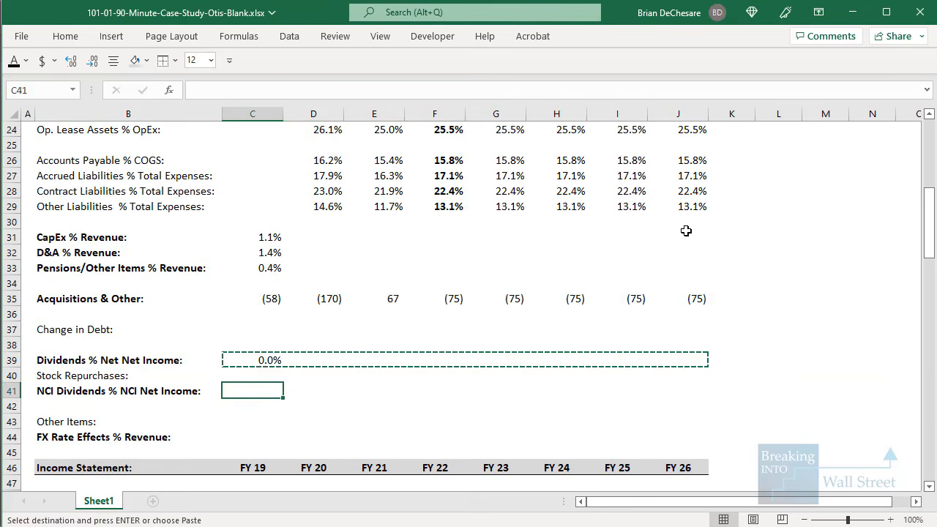
pyautogui.hotkey('ctrl', 'alt', 'v')
pyautogui.press('t')
pyautogui.press('Return')
pyautogui.press('Escape')
# Calculate FY 19 NCI dividends as a percentage of NCI Net Income in C41 with the formula =-C114/C99
pyautogui.press('Down')
pyautogui.press('Down')
pyautogui.press('Down')
pyautogui.press('Up')
pyautogui.press('Up')
pyautogui.press('Up')
pyautogui.press('Up')
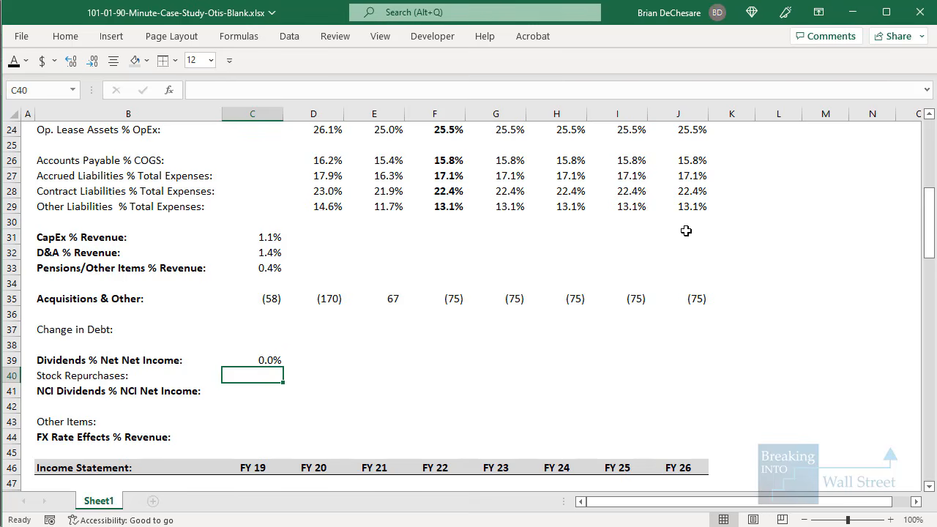
pyautogui.press('Up')
pyautogui.press('F2')
pyautogui.press('Escape')
pyautogui.press('Down')
pyautogui.press('Down')
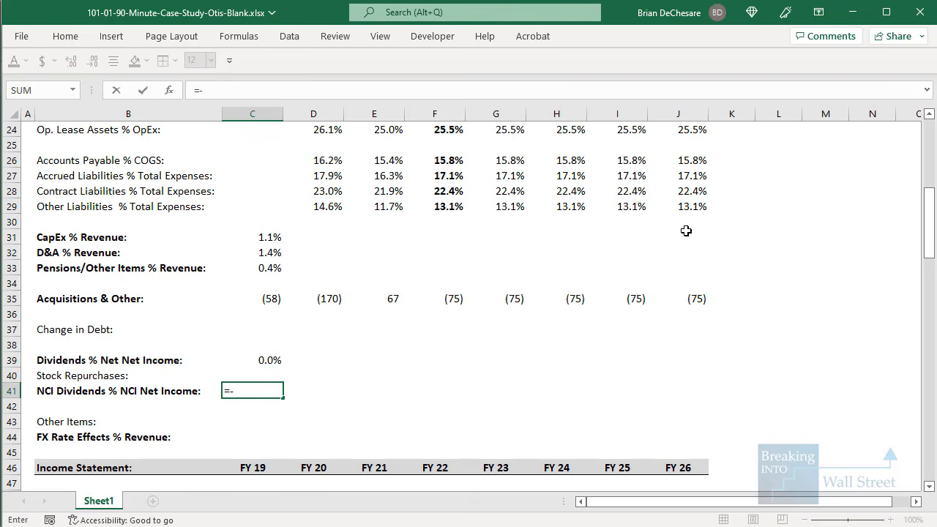
pyautogui.scroll(-20, 275, 351)
pyautogui.scroll(-5, 278, 318)
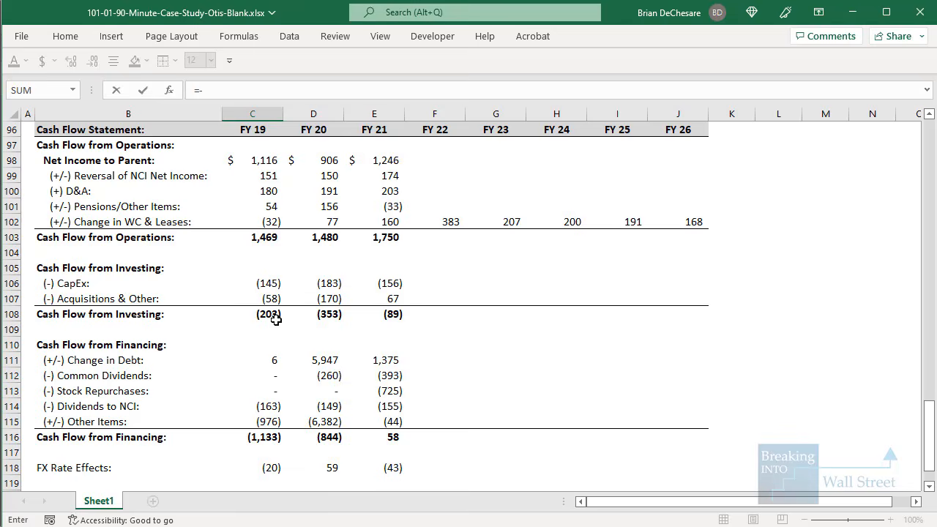
pyautogui.click(267, 359)
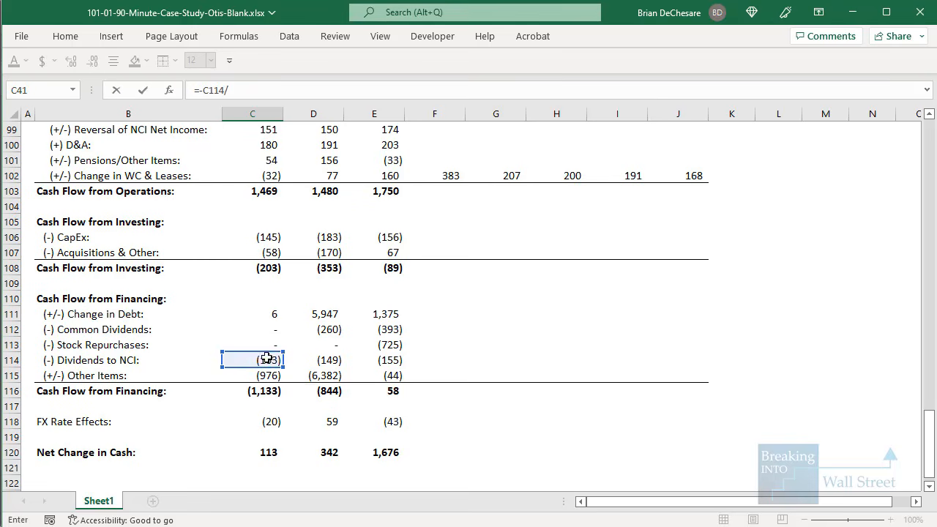
pyautogui.scroll(4, 270, 352)
pyautogui.click(262, 316)
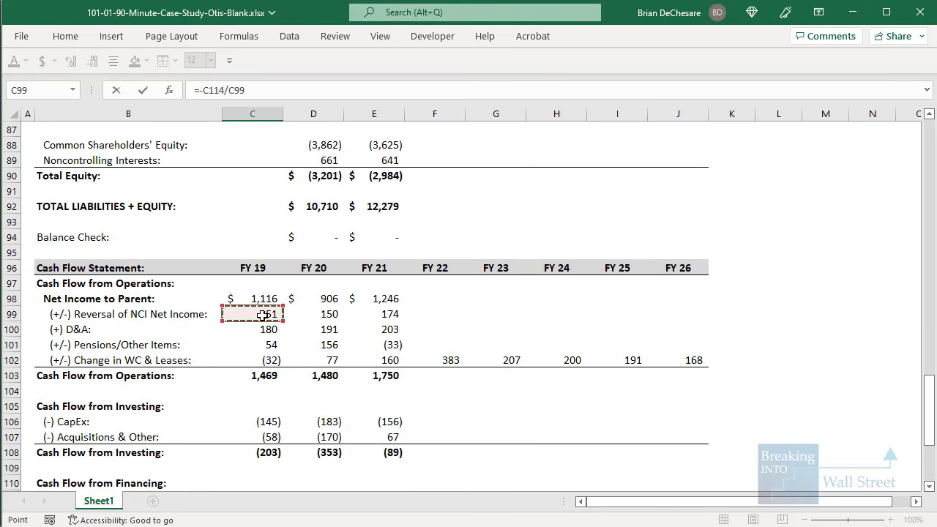
pyautogui.press('Return')
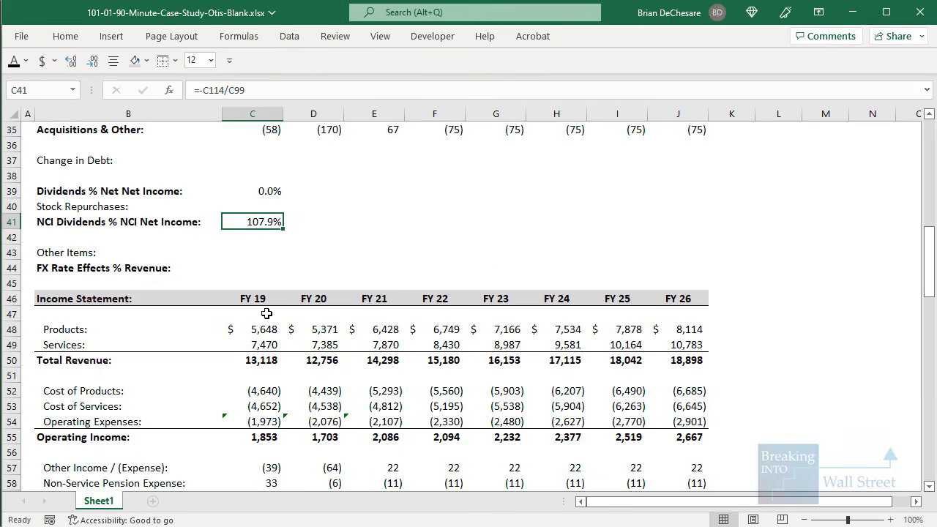
# Calculate FY 19 FX Rate Effects as a percentage of revenue in C44 with the formula =C118/C50
pyautogui.press('Down')
pyautogui.press('Down')
pyautogui.press('Down')
pyautogui.write('=')
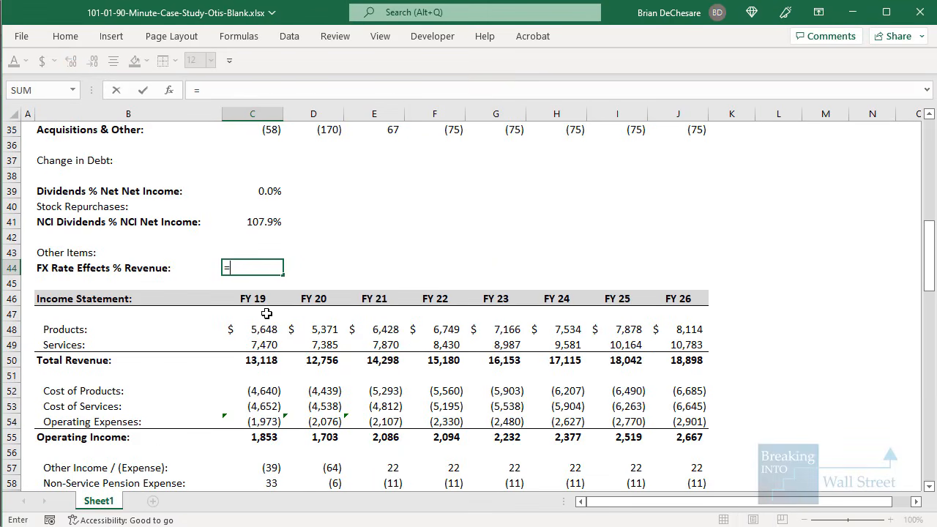
pyautogui.scroll(-7, 290, 313)
pyautogui.scroll(-17, 290, 313)
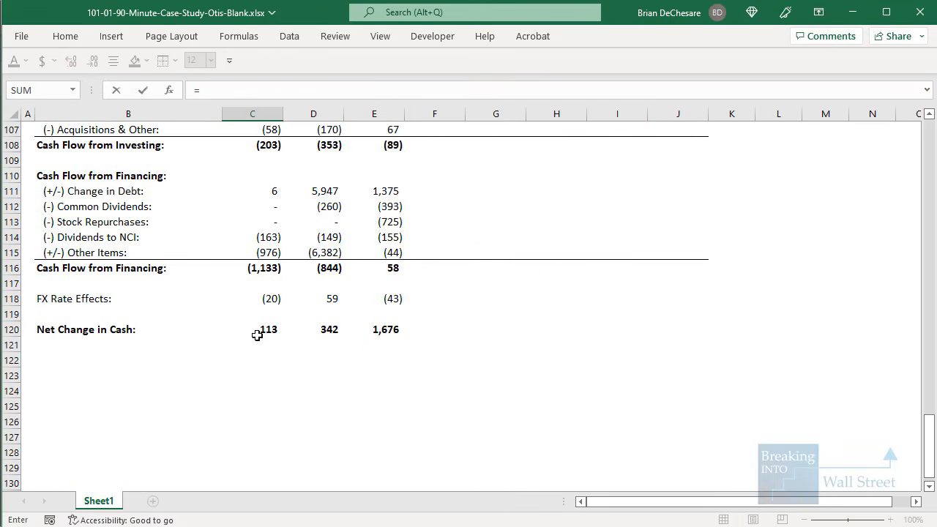
pyautogui.click(262, 298)
pyautogui.write('/')
pyautogui.scroll(20, 281, 252)
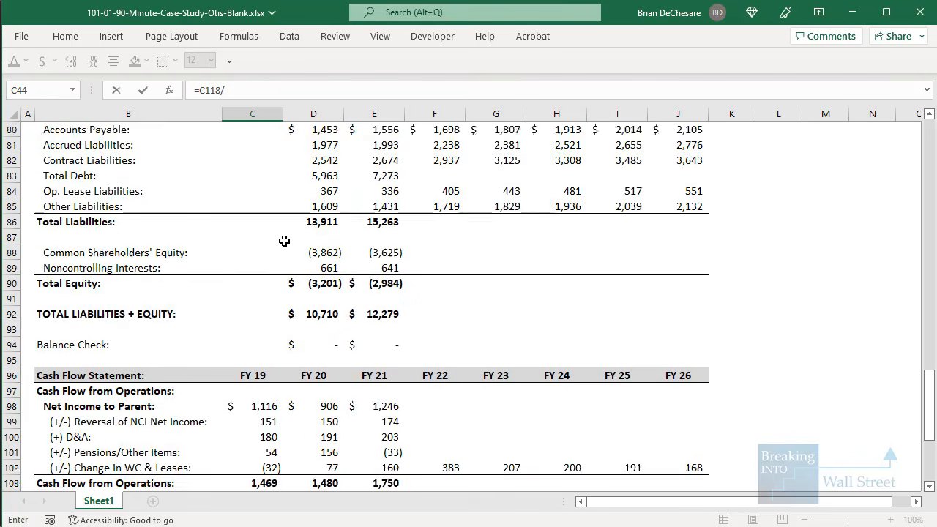
pyautogui.scroll(1, 262, 267)
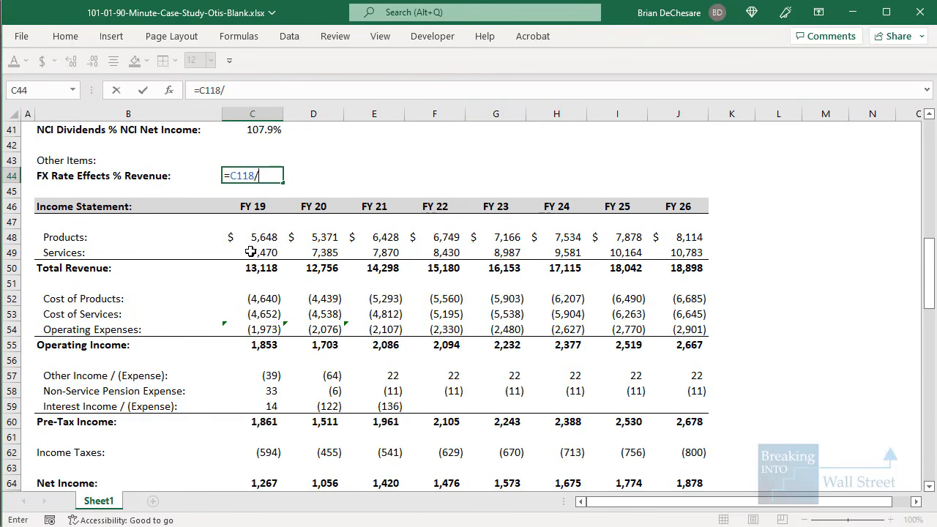
pyautogui.click(258, 265)
pyautogui.scroll(3, 270, 273)
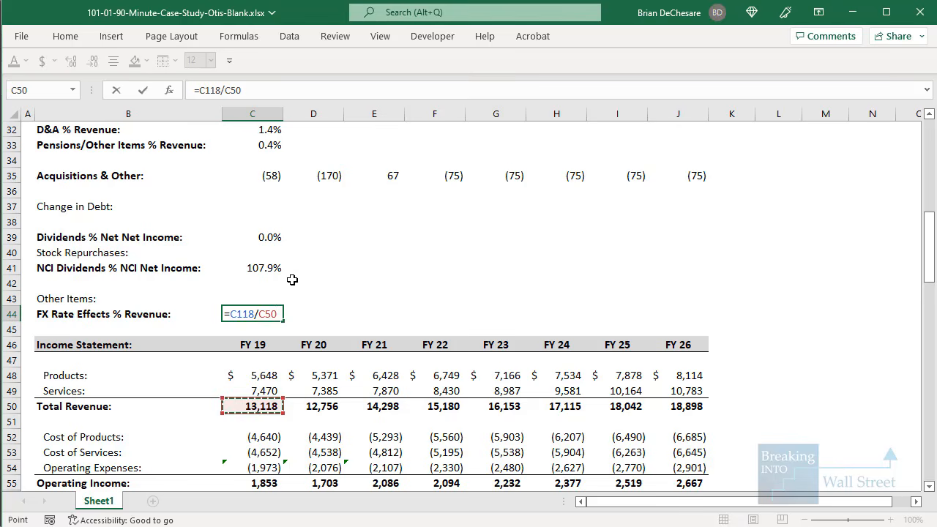
pyautogui.hotkey('ctrl', 'Return')
# Apply the percentage formatting of the NCI Dividends row, C41:J41, to the FX Rate Effects % Revenue row in C44:J44
pyautogui.scroll(3, 293, 280)
pyautogui.click(253, 315)
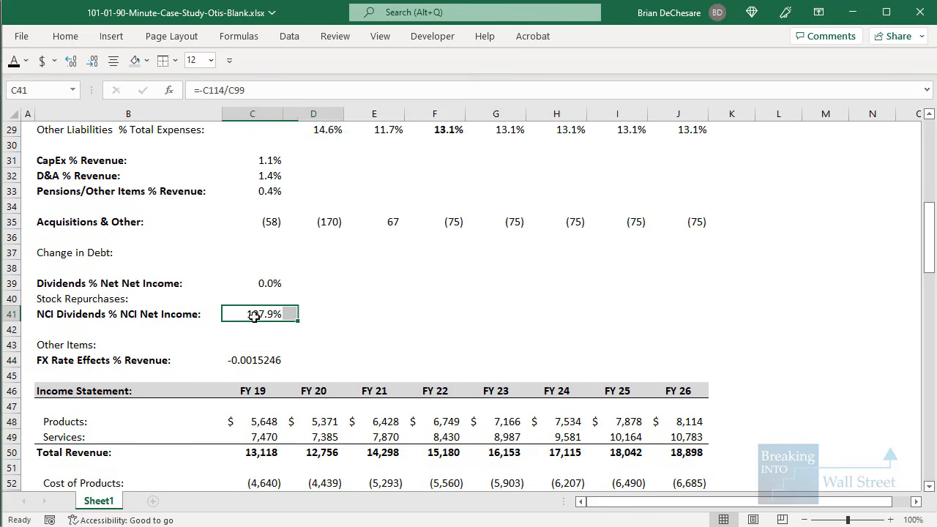
pyautogui.hotkey('shift', 'Right')
pyautogui.hotkey('shift', 'Right')
pyautogui.hotkey('shift', 'Right')
pyautogui.hotkey('shift', 'Right')
pyautogui.hotkey('shift', 'Right')
pyautogui.hotkey('shift', 'Right')
pyautogui.hotkey('shift', 'Right')
pyautogui.hotkey('ctrl', 'c')
pyautogui.press('Down')
pyautogui.press('Down')
pyautogui.press('Down')
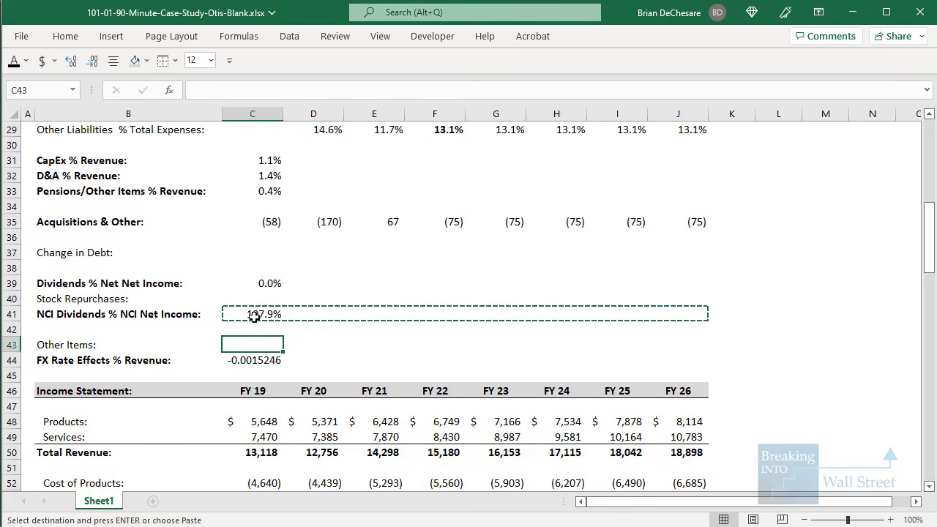
pyautogui.hotkey('ctrl', 'alt', 'v')
pyautogui.press('t')
pyautogui.press('Return')
pyautogui.press('Escape')
# Fill the FY 19 formulas in rows 31 to 33, 39 to 41 and 44 across to FY 21 in column E
pyautogui.moveTo(265, 159); pyautogui.dragTo(377, 188)
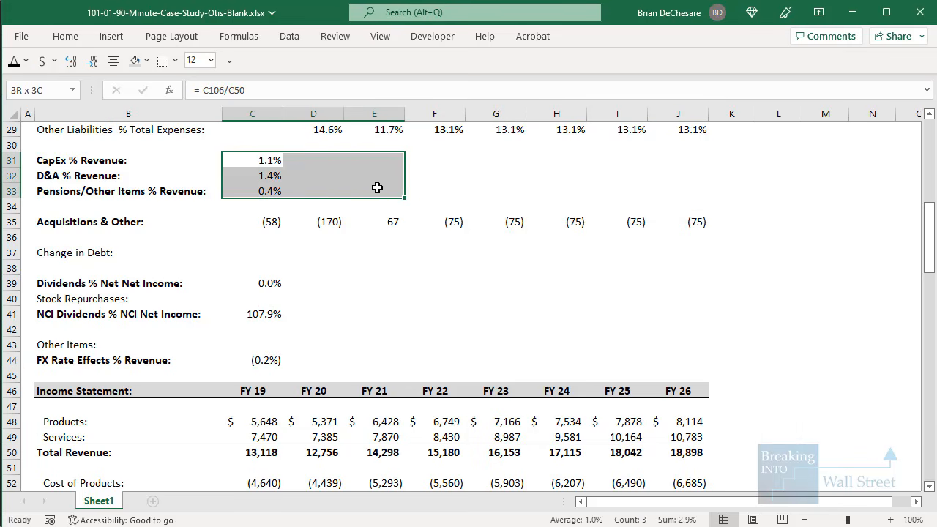
pyautogui.moveTo(271, 286); pyautogui.dragTo(351, 320)
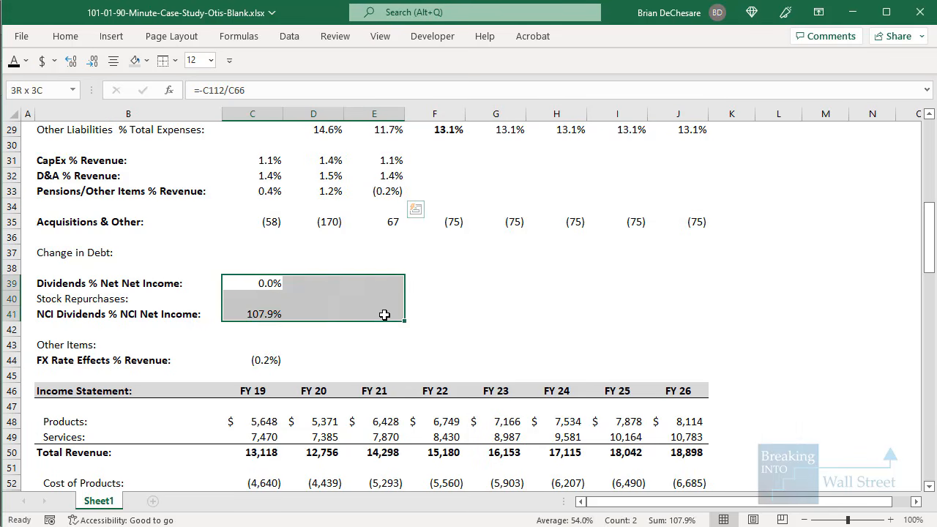
pyautogui.hotkey('ctrl', 'r')
pyautogui.moveTo(260, 360); pyautogui.dragTo(369, 363)
pyautogui.hotkey('ctrl', 'r')
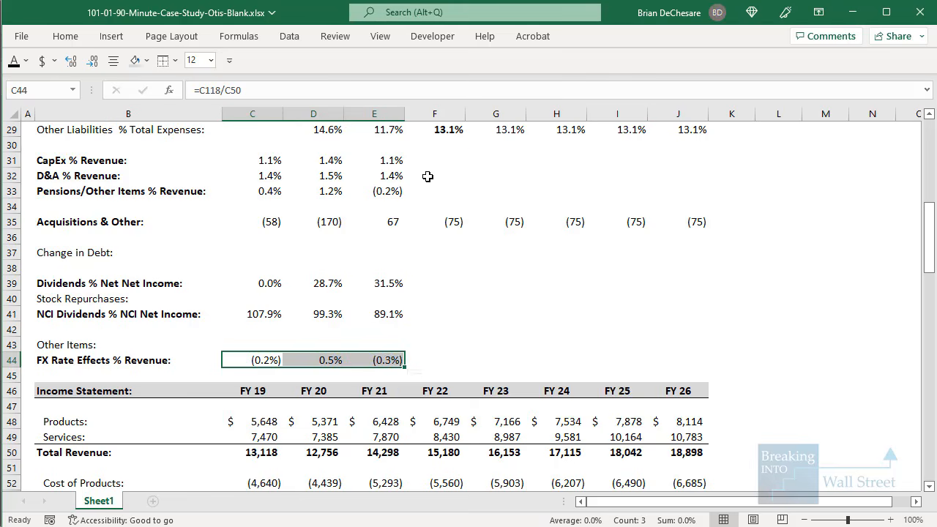
# Examine the FY 19 to FY 21 percentages for CapEx, D&A, Pensions/Other Items and both dividend rows
pyautogui.click(433, 162)
pyautogui.scroll(2, 455, 221)
pyautogui.moveTo(264, 253); pyautogui.dragTo(386, 282)
pyautogui.scroll(-1, 352, 311)
pyautogui.moveTo(263, 330); pyautogui.dragTo(368, 358)
pyautogui.click(369, 359)
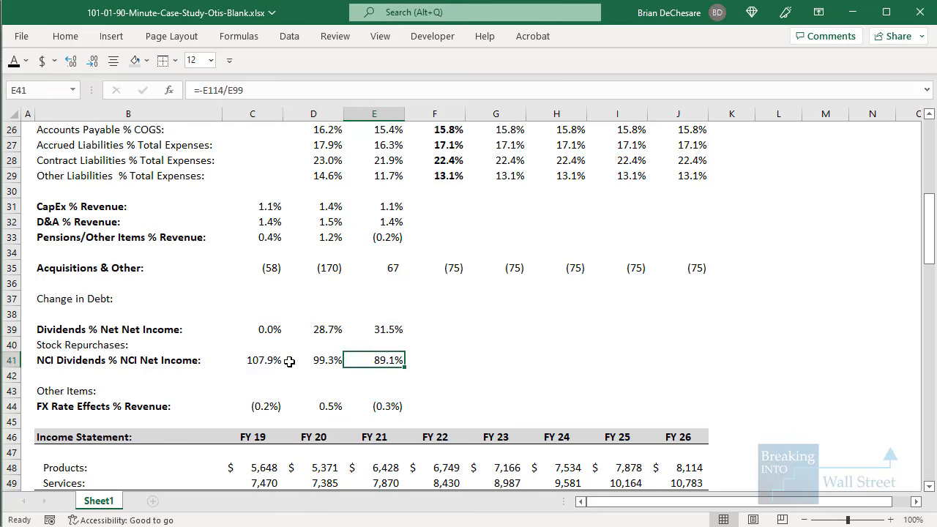
pyautogui.click(260, 361)
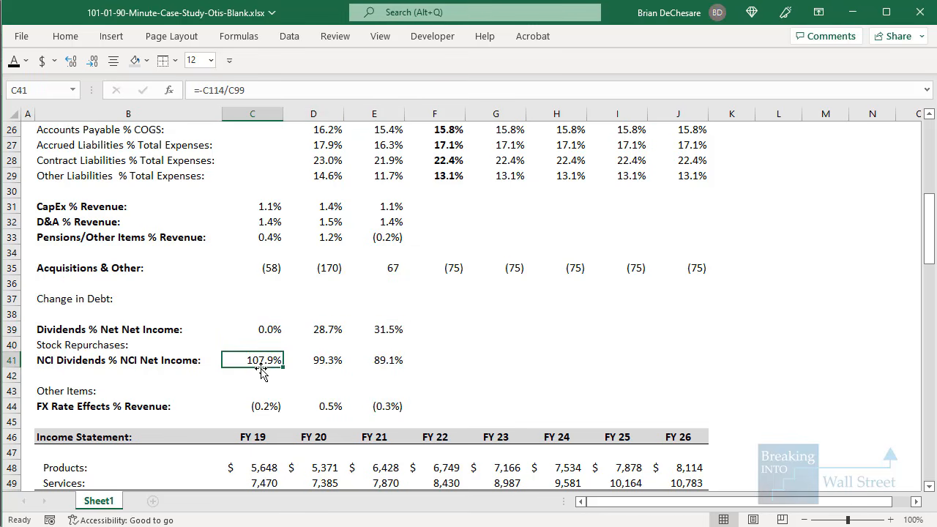
# Copy the Other Liabilities projection formulas in F29:J29 to the CapEx, D&A and Pensions/Other Items rows in F31:J33, and check the pasted formulas
pyautogui.click(434, 178)
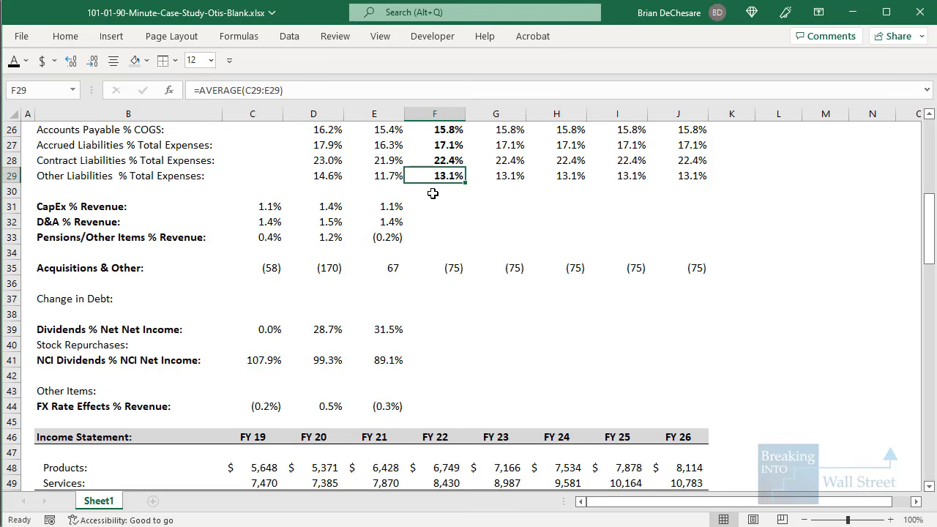
pyautogui.hotkey('ctrl', 'shift', 'Right')
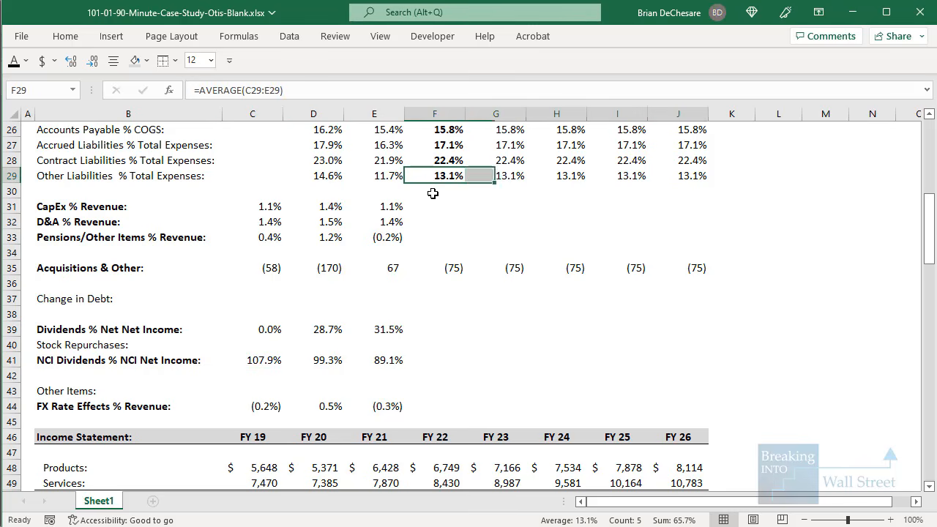
pyautogui.hotkey('ctrl', 'c')
pyautogui.press('Down')
pyautogui.press('Down')
pyautogui.hotkey('ctrl', 'v')
pyautogui.press('Down')
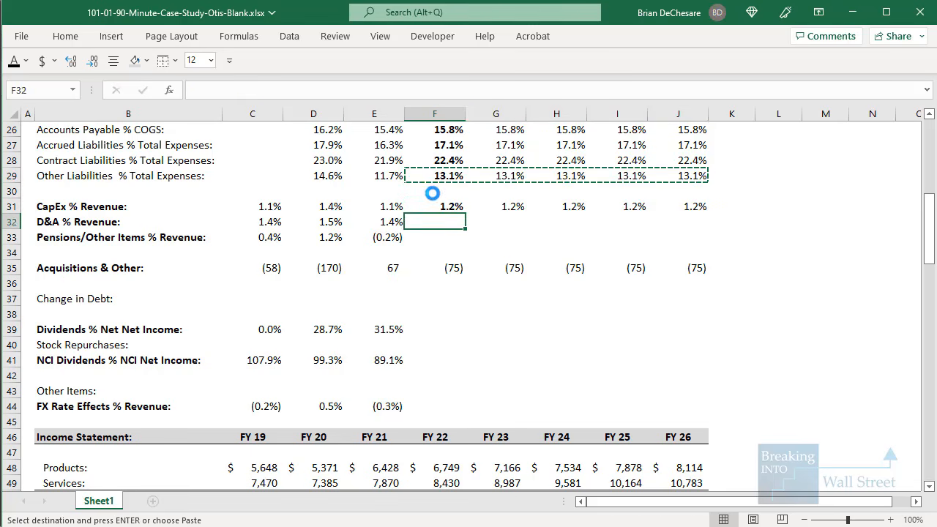
pyautogui.hotkey('ctrl', 'v')
pyautogui.press('Down')
pyautogui.hotkey('ctrl', 'v')
pyautogui.press('Down')
pyautogui.press('Up')
pyautogui.press('F2')
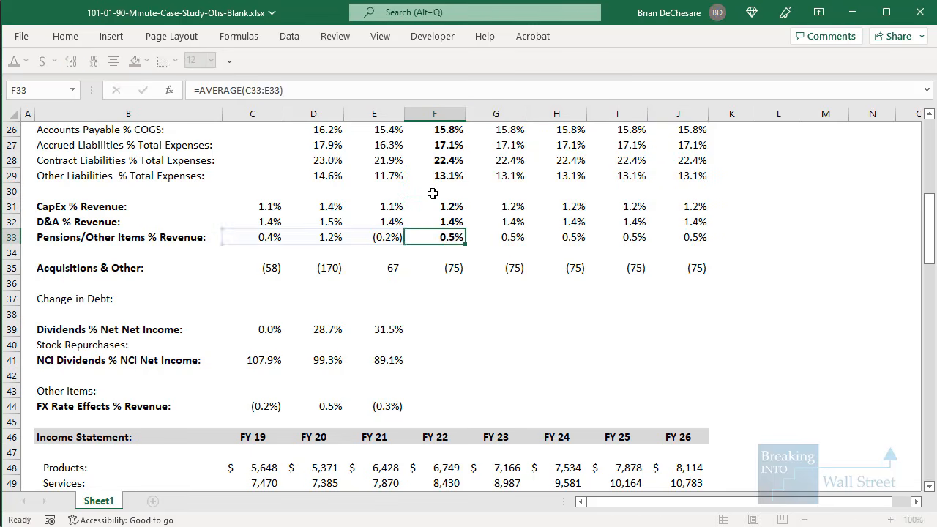
pyautogui.press('Escape')
pyautogui.press('Right')
pyautogui.press('F2')
pyautogui.press('Escape')
pyautogui.press('Left')
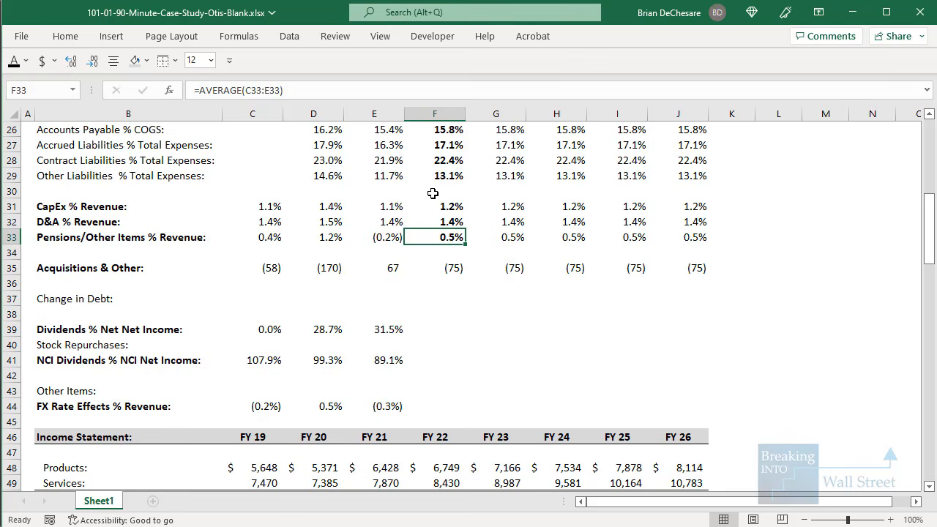
# Copy the FY 22 to FY 26 projection formulas from F33:J33 to the NCI Dividends row in F41:J41
pyautogui.hotkey('ctrl', 'shift', 'Right')
pyautogui.hotkey('ctrl', 'c')
pyautogui.press('Down')
pyautogui.press('Down')
pyautogui.press('Down')
pyautogui.press('Down')
pyautogui.press('Down')
pyautogui.press('Down')
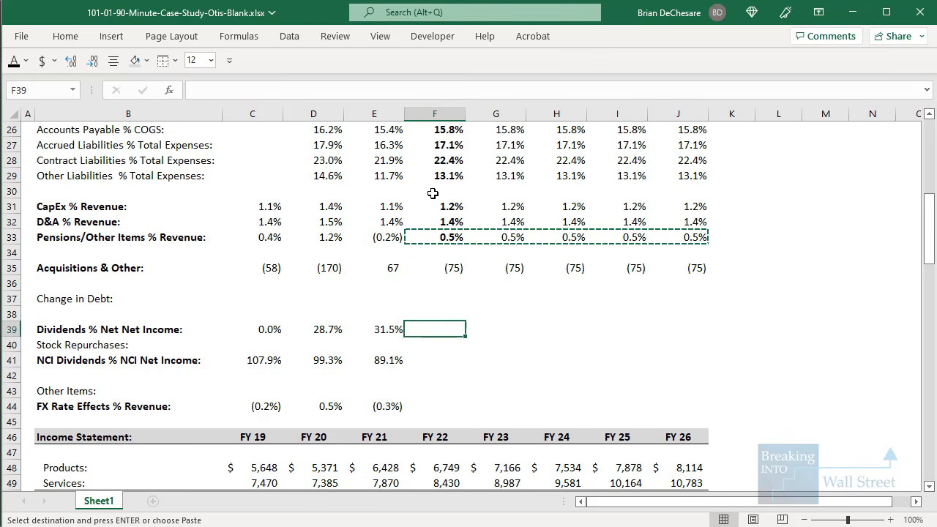
pyautogui.press('Down')
pyautogui.press('Down')
pyautogui.scroll(-1, 437, 242)
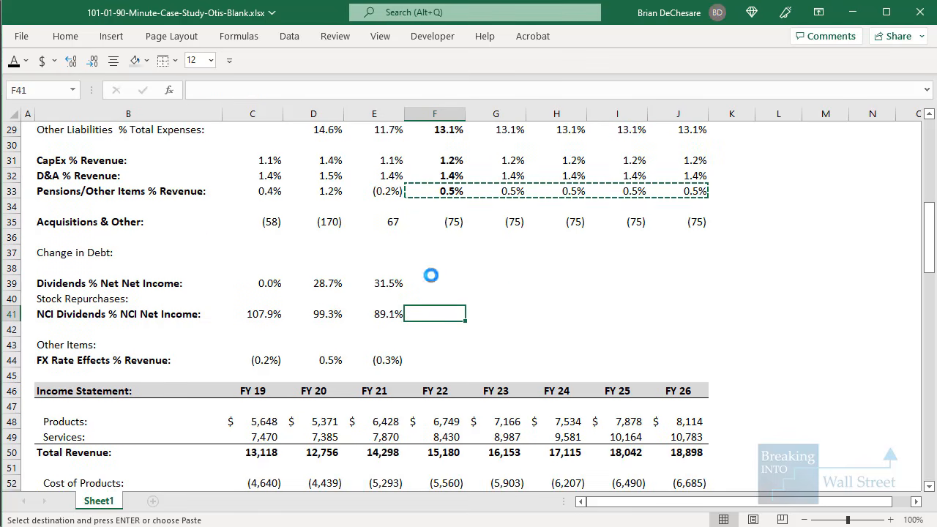
pyautogui.hotkey('ctrl', 'v')
pyautogui.press('Down')
pyautogui.press('Escape')
pyautogui.press('Up')
pyautogui.press('Right')
pyautogui.press('Left')
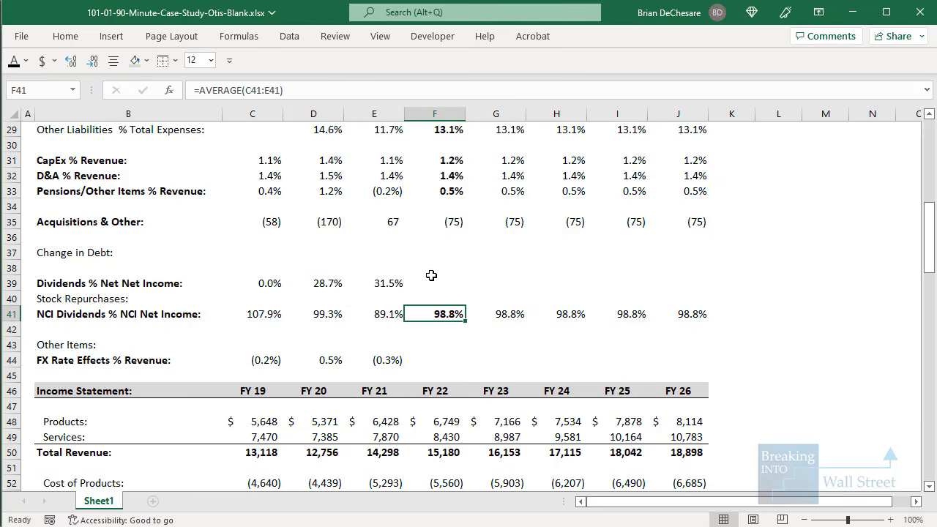
# Copy the NCI Dividends projection formulas in F41:J41 to the FX Rate Effects row in F44:J44
pyautogui.hotkey('ctrl', 'shift', 'Right')
pyautogui.hotkey('ctrl', 'c')
pyautogui.press('Down')
pyautogui.press('Down')
pyautogui.press('Down')
pyautogui.hotkey('shift', 'Right')
pyautogui.hotkey('shift', 'Right')
pyautogui.hotkey('shift', 'Right')
pyautogui.hotkey('shift', 'Right')
pyautogui.hotkey('ctrl', 'v')
# Check the pasted FX Rate Effects formulas across the FY 22 to FY 26 cells in row 44
pyautogui.press('F2')
pyautogui.press('Escape')
pyautogui.press('Right')
pyautogui.press('Right')
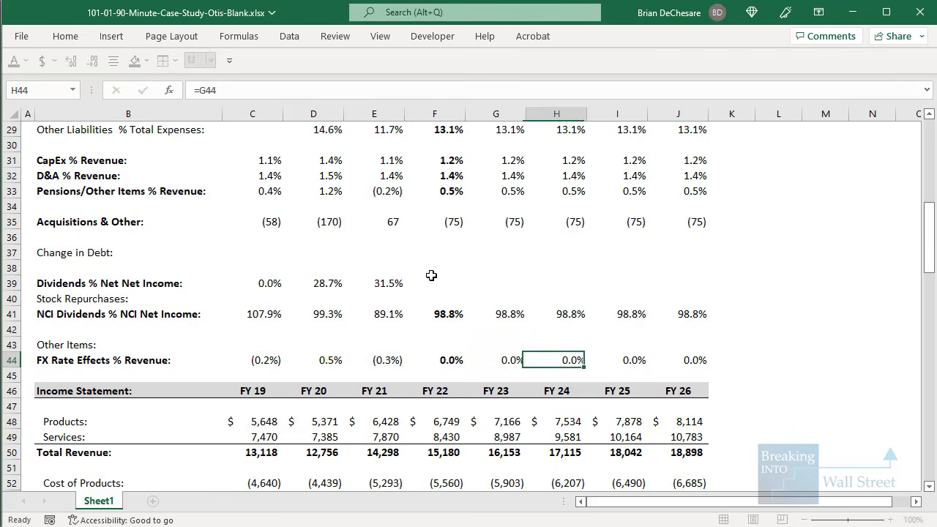
pyautogui.press('Right')
pyautogui.press('Right')
pyautogui.press('F2')
pyautogui.press('Escape')
pyautogui.press('Left')
pyautogui.press('F2')
pyautogui.press('Escape')
# Remove the duplicated word "Net" from the row 39 label so it reads "Dividends % Net Income:" in bold
pyautogui.press('Left')
pyautogui.press('Left')
pyautogui.press('Up')
pyautogui.press('Up')
pyautogui.press('Up')
pyautogui.press('Up')
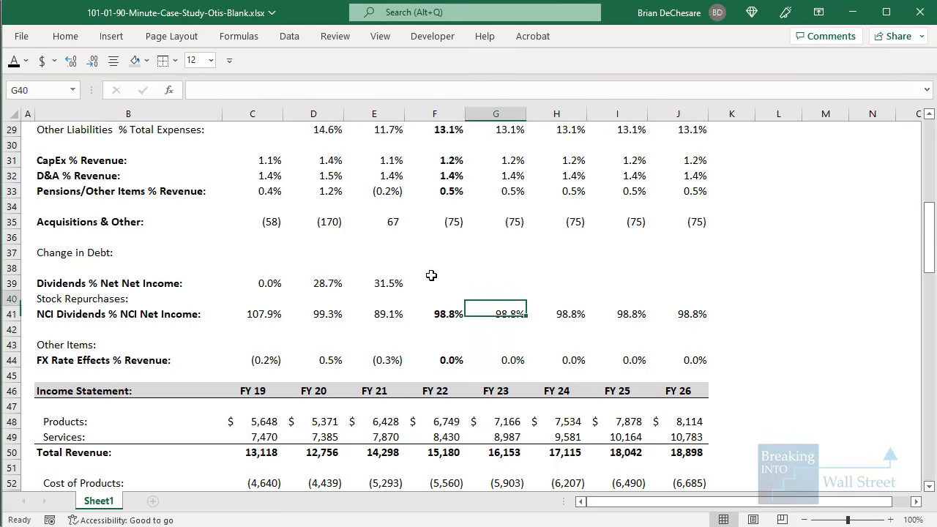
pyautogui.click(431, 275)
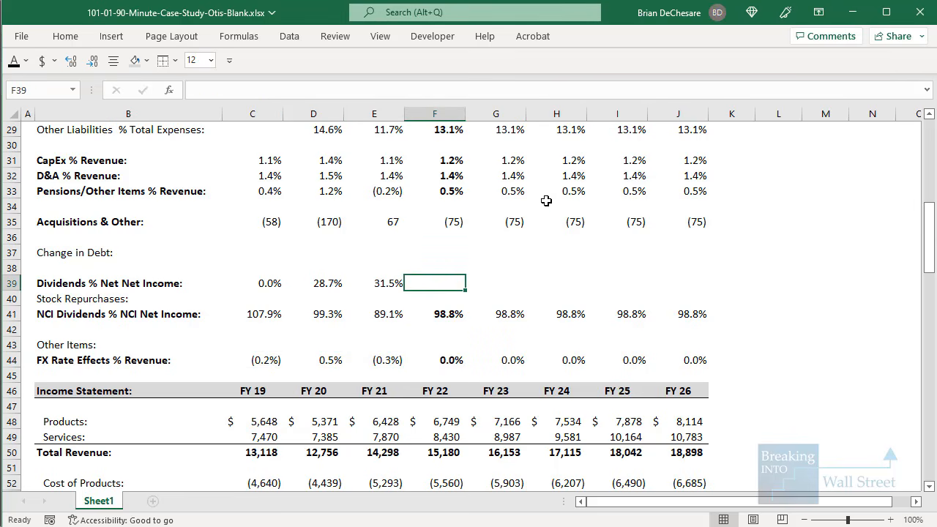
pyautogui.click(177, 286)
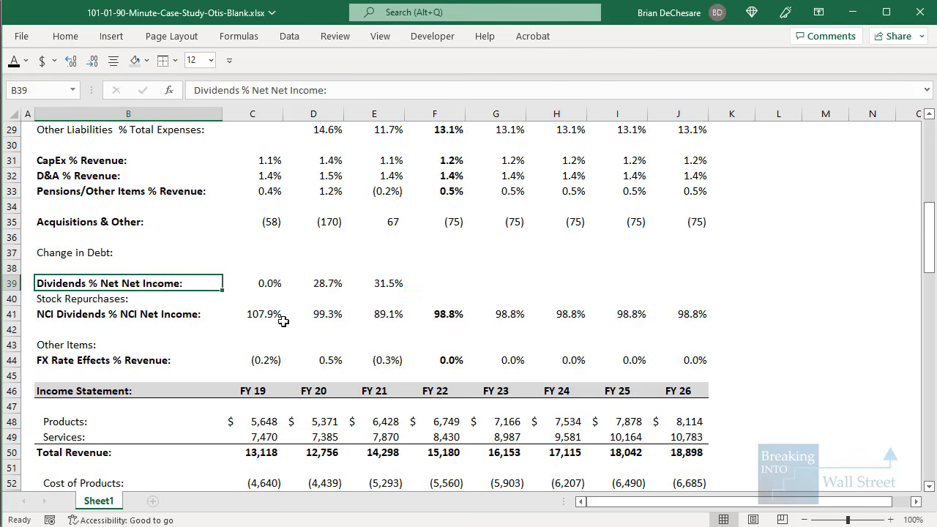
pyautogui.press('F2')
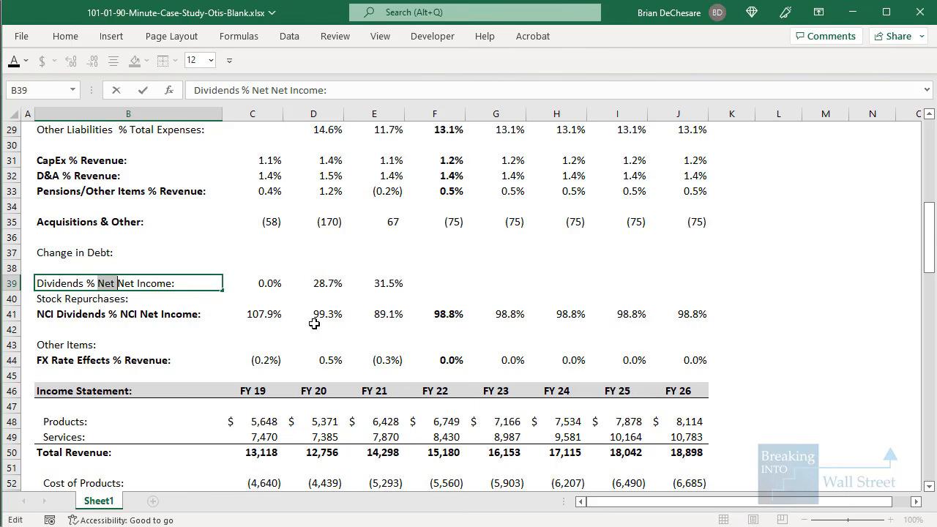
pyautogui.press('Delete')
pyautogui.hotkey('ctrl', 'Return')
pyautogui.hotkey('ctrl', 'b')
# Consult the dividend payout ratio in the Otis Investor Day PDF in Adobe Acrobat, and set FY 22 Dividends % Net Income in F39 to 35%
pyautogui.press('Right')
pyautogui.press('Right')
pyautogui.press('Right')
pyautogui.press('Right')
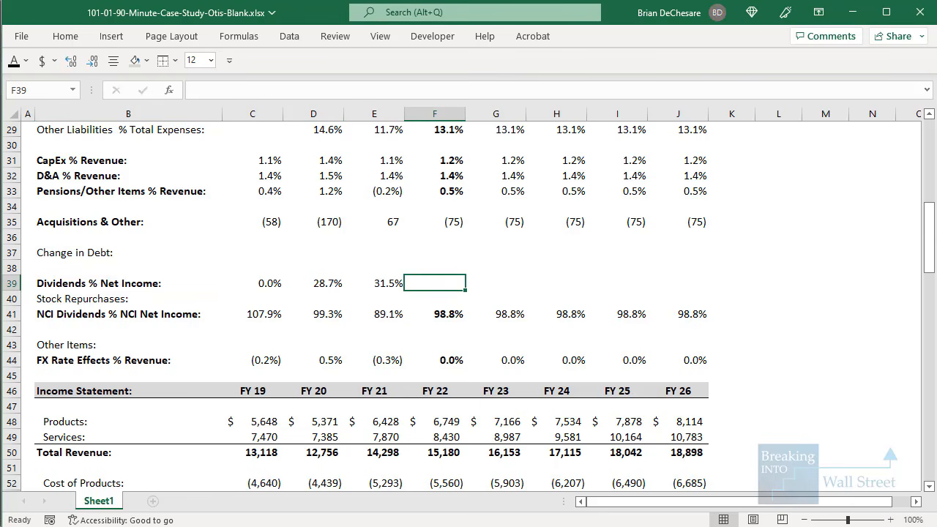
pyautogui.hotkey('alt', 'Tab')
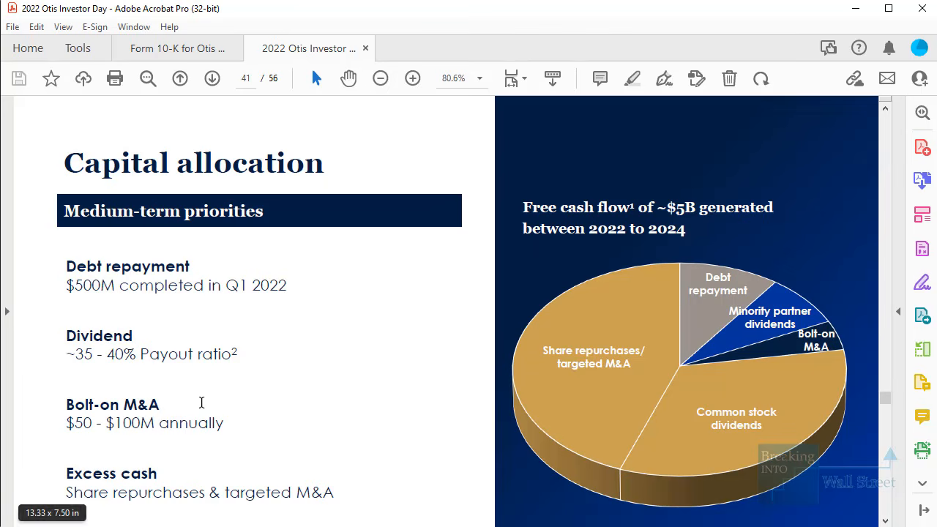
pyautogui.moveTo(47, 321); pyautogui.dragTo(261, 366)
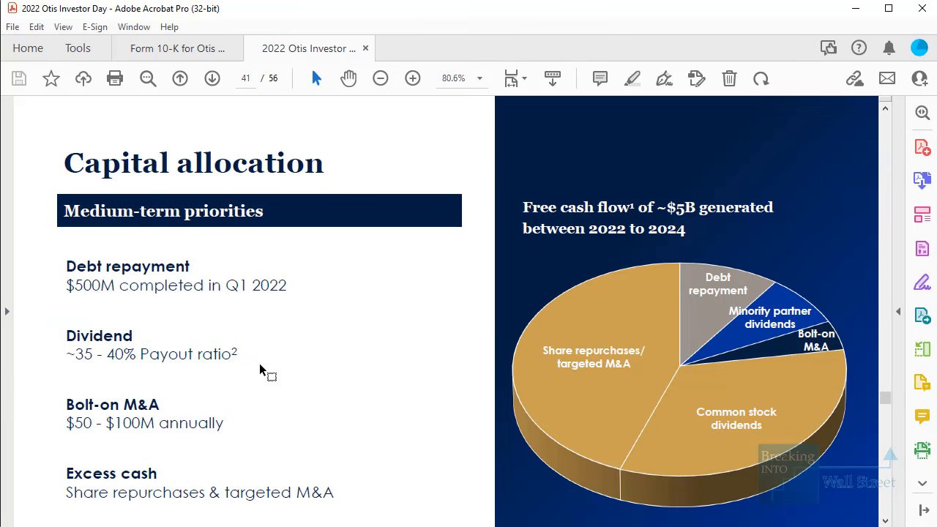
pyautogui.click(854, 10)
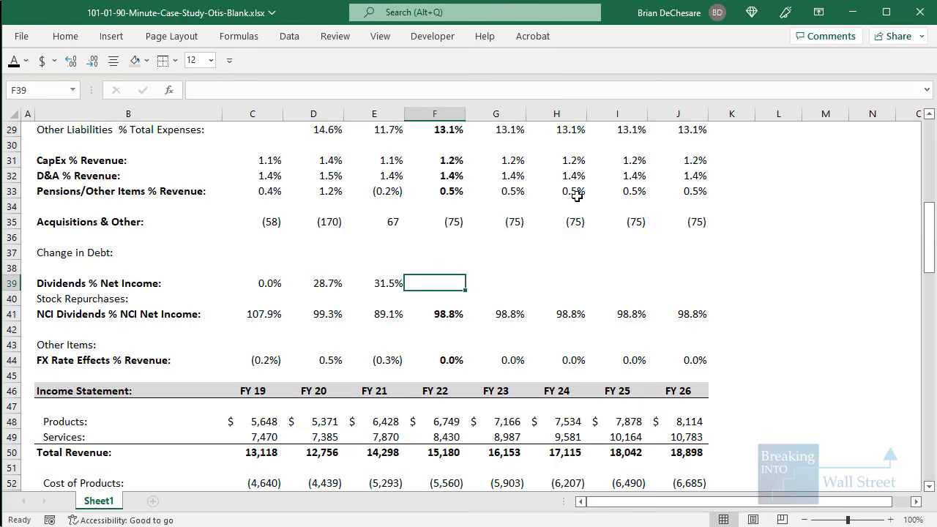
pyautogui.write('35')
pyautogui.press('Tab')
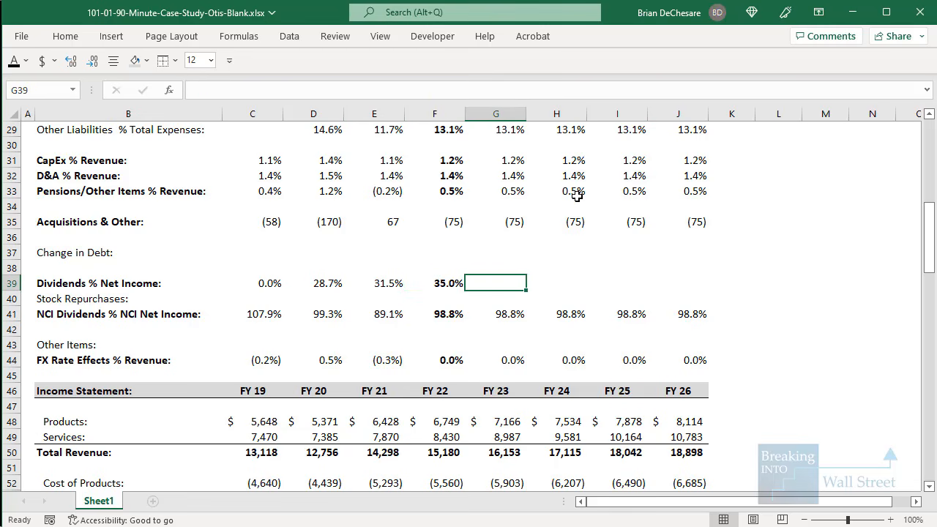
# Enter the Dividends % Net Income assumptions as 37.5% for FY 23 and 40% for FY 24 through FY 26
pyautogui.write('37.5')
pyautogui.press('Tab')
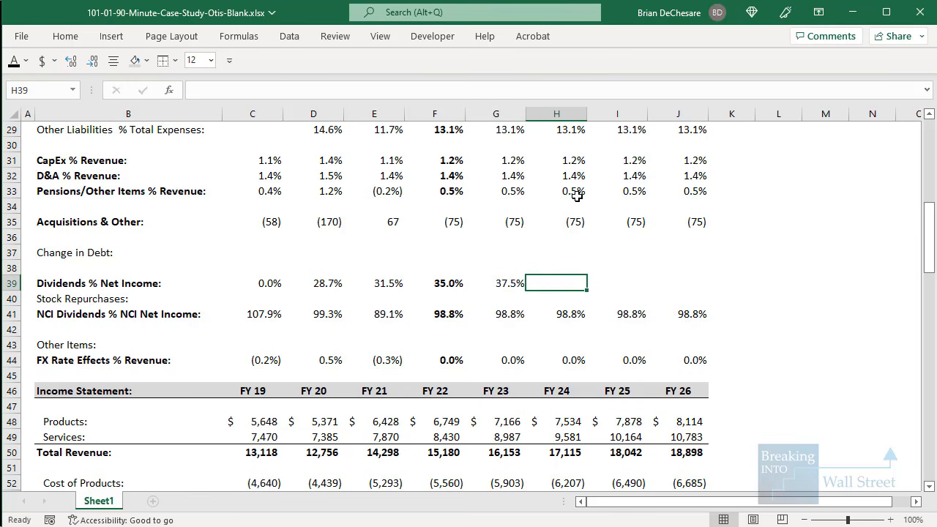
pyautogui.write('40')
pyautogui.press('Tab')
pyautogui.write('40')
pyautogui.press('Tab')
pyautogui.write('40')
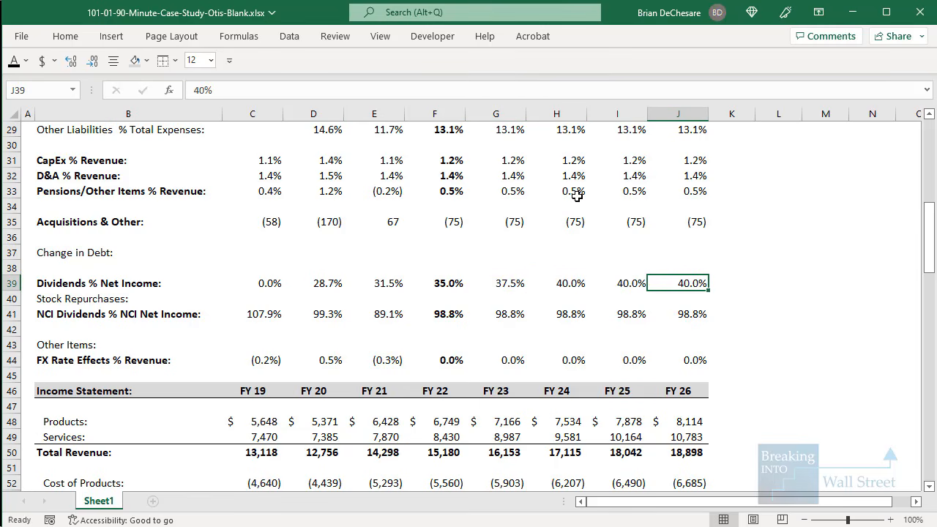
# Colour the FY 23 to FY 26 Dividends % Net Income inputs blue
pyautogui.moveTo(517, 282); pyautogui.dragTo(696, 282)
pyautogui.click(25, 60)
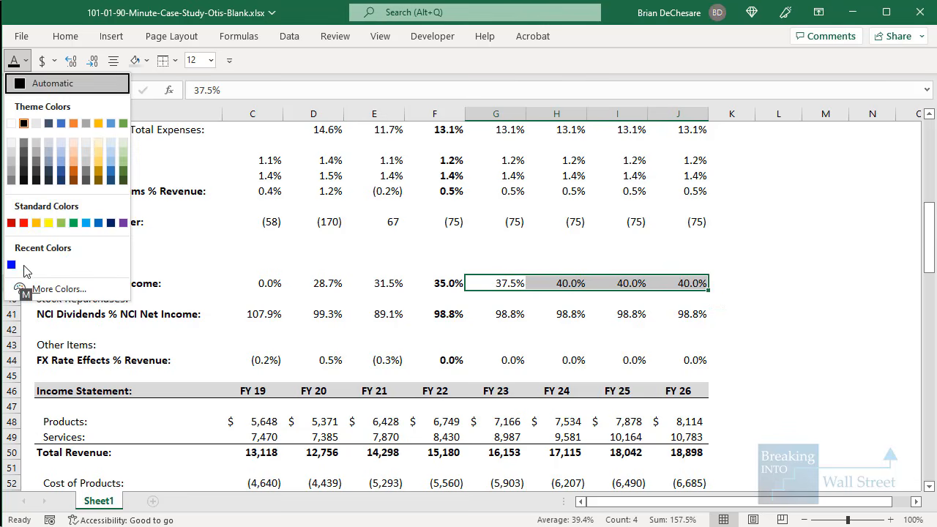
pyautogui.click(25, 267)
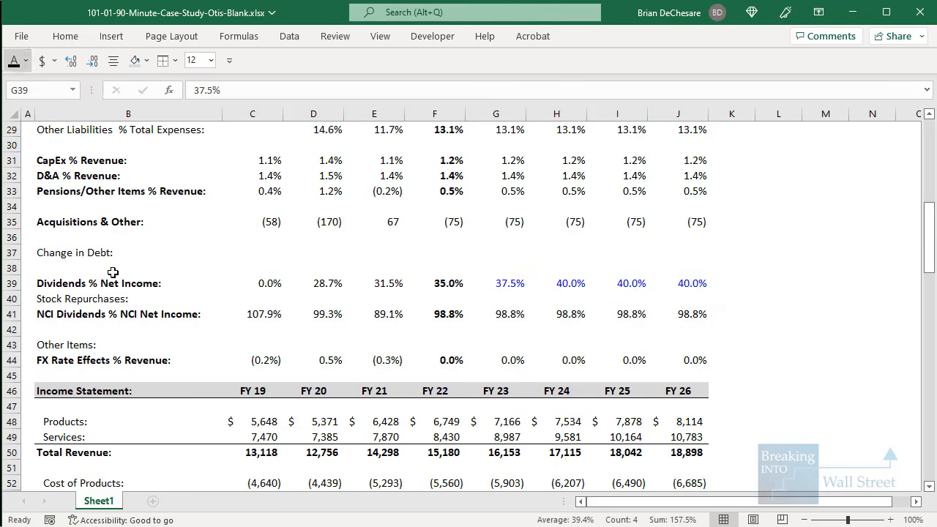
# Apply the blue input font from the FY 23 dividend percentage to the FY 22 one
pyautogui.click(478, 320)
pyautogui.press('Up')
pyautogui.press('Up')
pyautogui.scroll(3, 539, 351)
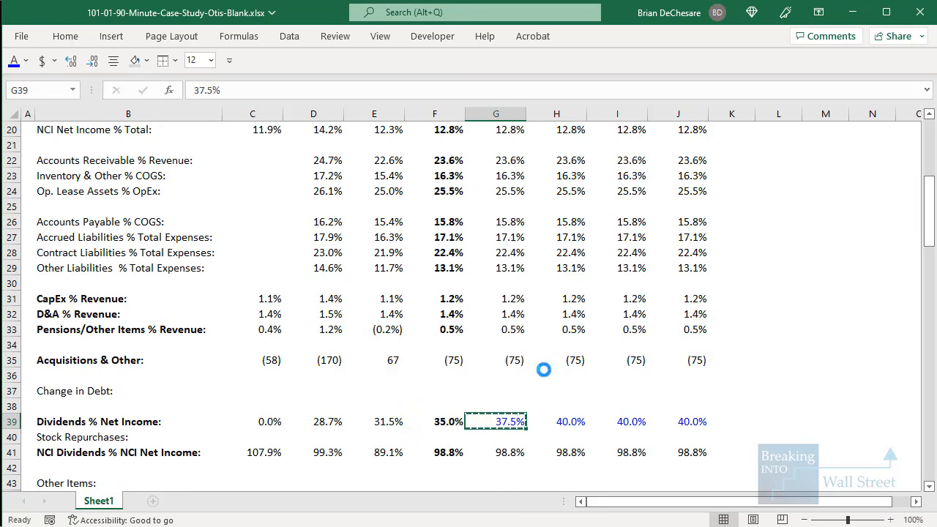
pyautogui.press('Left')
pyautogui.hotkey('ctrl', 'alt', 'v')
pyautogui.press('t')
pyautogui.press('Return')
pyautogui.press('Escape')
# Colour the FY 22 Acquisitions & Other assumption in F35 blue as a hard-coded input
pyautogui.press('Up')
pyautogui.press('Up')
pyautogui.press('Up')
pyautogui.press('Up')
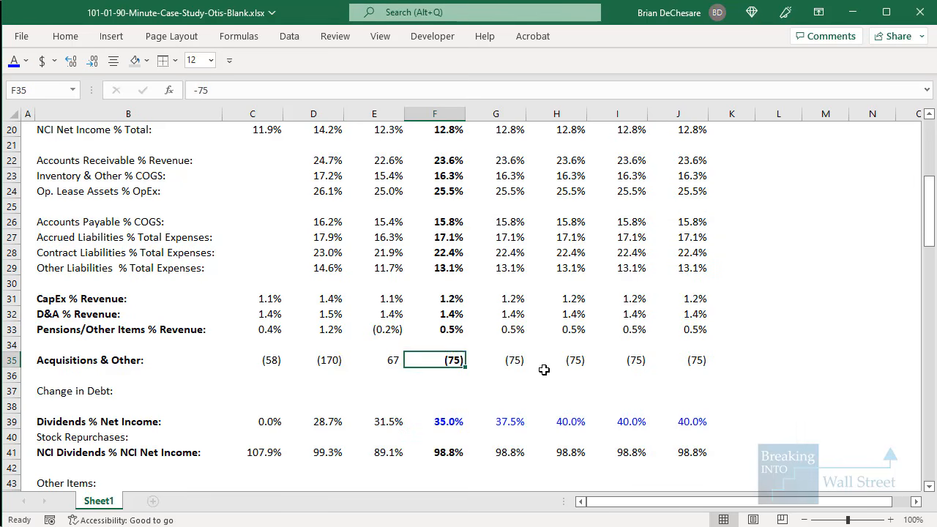
pyautogui.press('Right')
pyautogui.press('F2')
pyautogui.press('Escape')
pyautogui.press('Left')
pyautogui.hotkey('alt', '1')
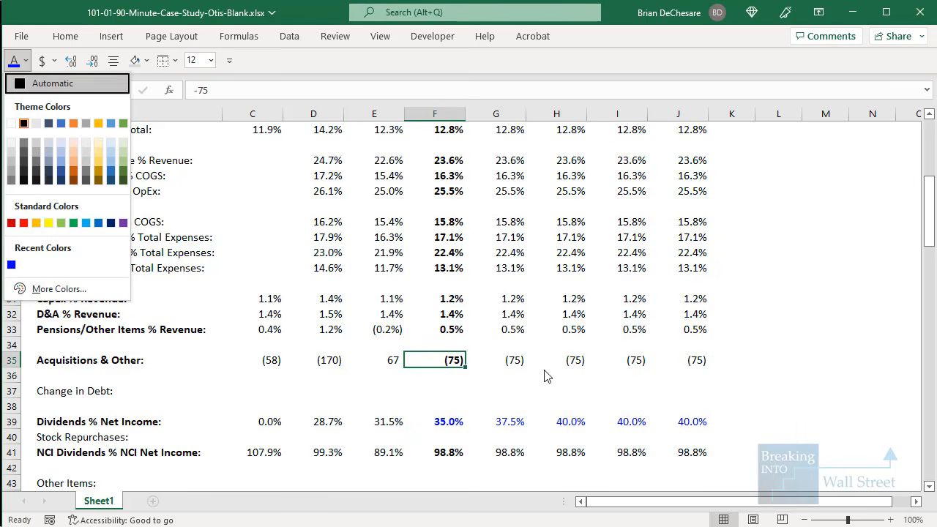
pyautogui.click(11, 264)
pyautogui.click(377, 330)
pyautogui.scroll(-2, 399, 330)
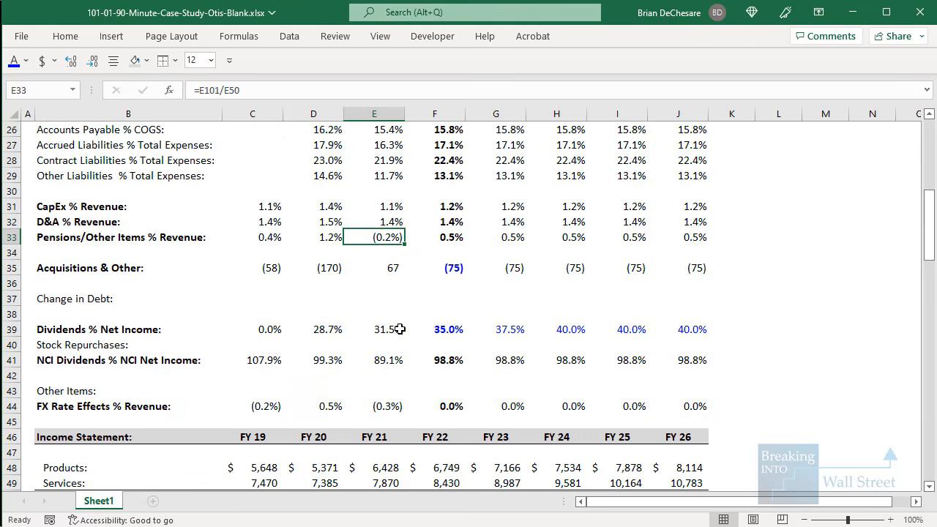
pyautogui.click(441, 402)
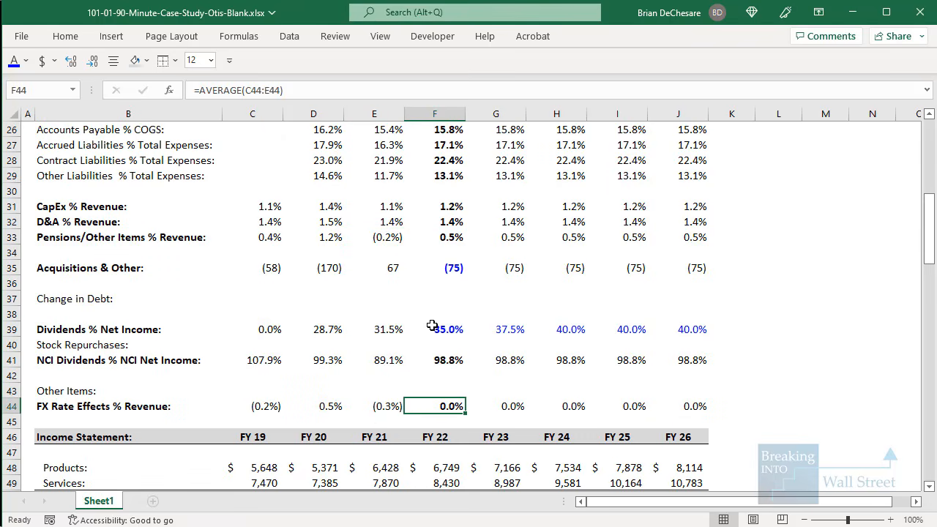
# Link FY 22 Net Income to Parent on the Cash Flow Statement to the income statement figure in F66
pyautogui.scroll(-13, 443, 308)
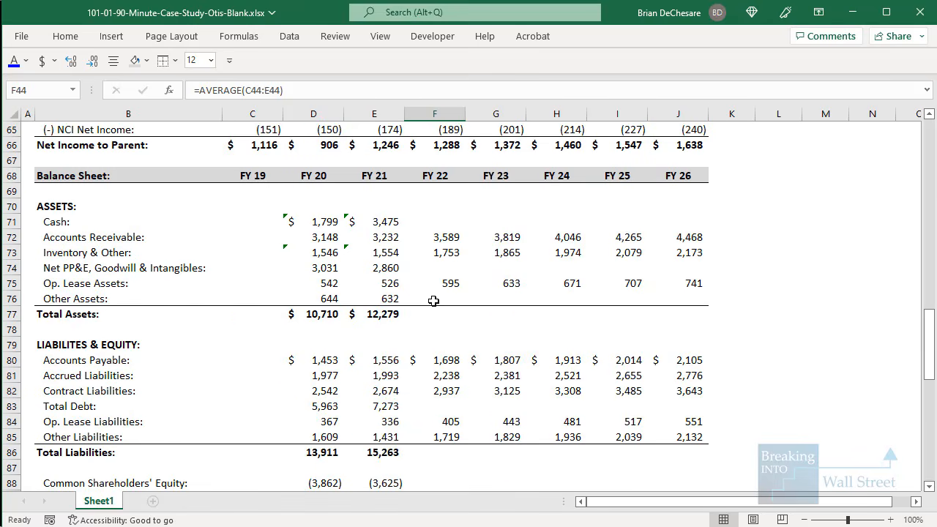
pyautogui.scroll(-9, 430, 227)
pyautogui.click(430, 220)
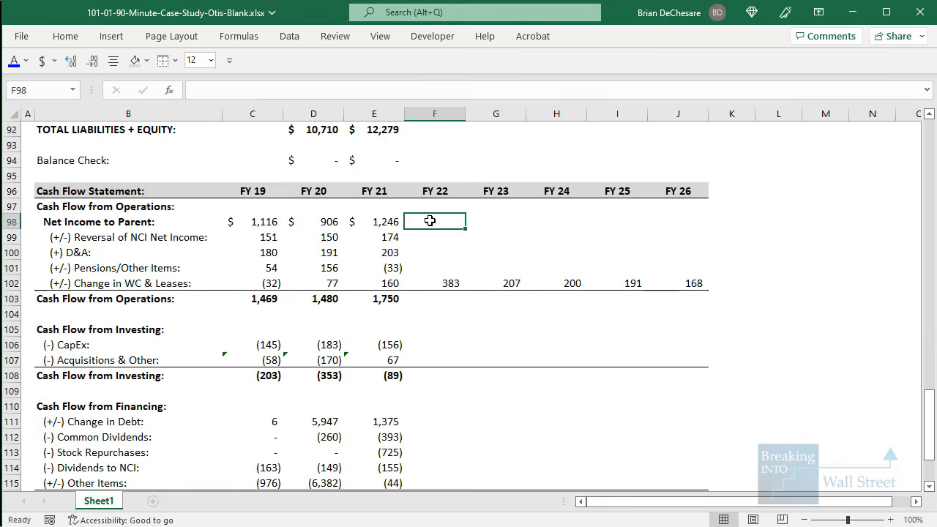
pyautogui.write('=')
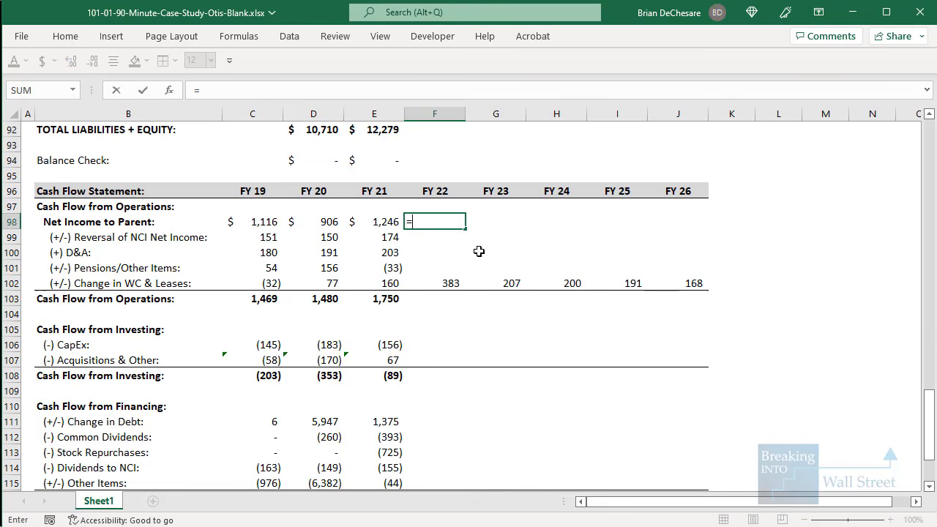
pyautogui.scroll(11, 480, 247)
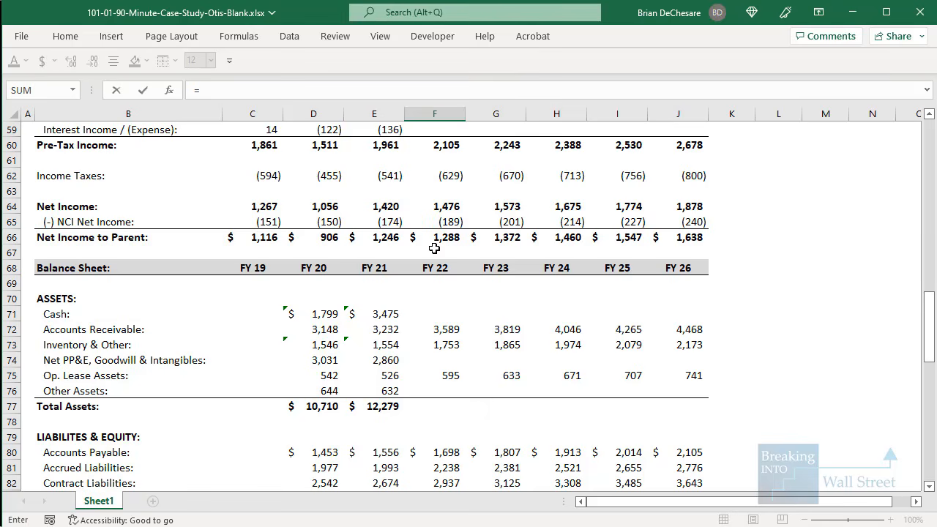
pyautogui.click(435, 238)
pyautogui.hotkey('ctrl', 'Return')
# Fill the FY 21 Reversal of NCI Net Income formula into FY 22 so that it reads =-F65
pyautogui.press('Down')
pyautogui.press('Left')
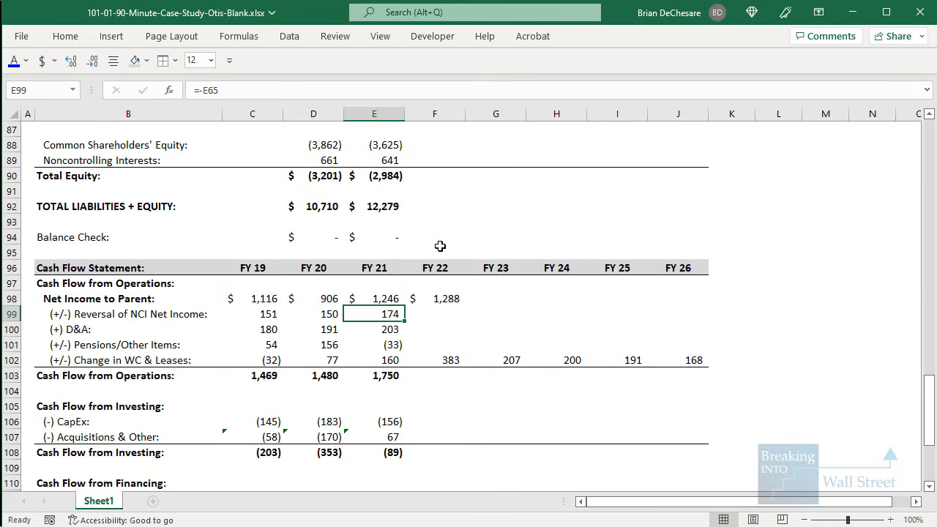
pyautogui.press('Right')
pyautogui.hotkey('ctrl', 'r')
pyautogui.hotkey('shift', 'Up')
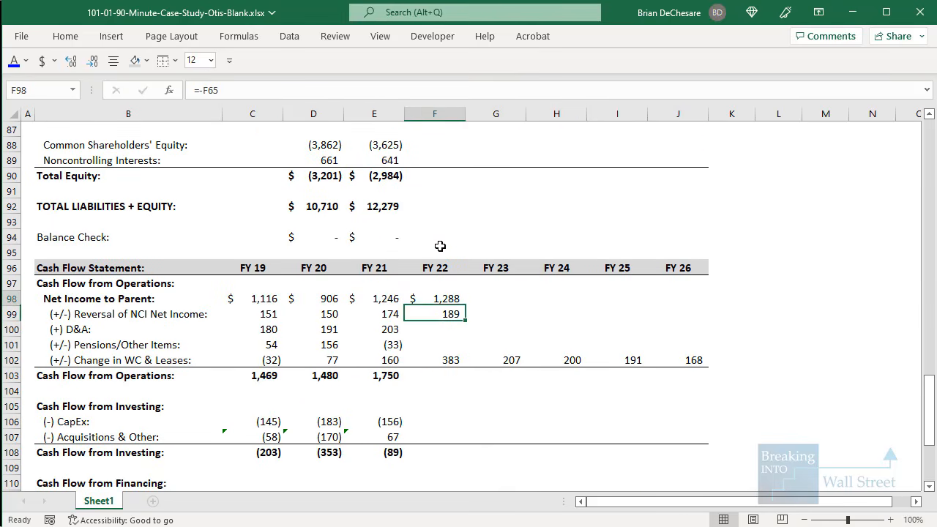
pyautogui.hotkey('ctrl', 'c')
pyautogui.press('Escape')
# Calculate FY 22 D&A in F100 as total revenue times D&A % Revenue, =F50*F32
pyautogui.press('Down')
pyautogui.press('Left')
pyautogui.press('Right')
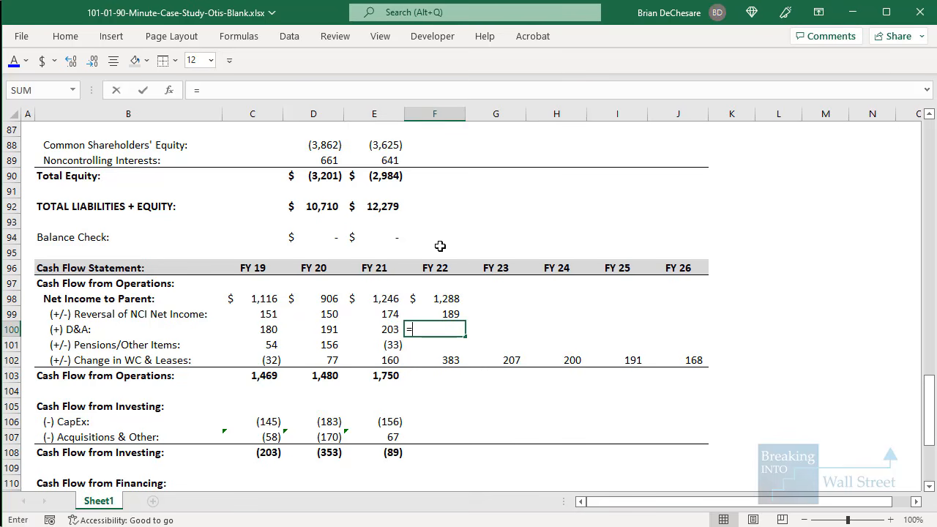
pyautogui.scroll(15, 440, 246)
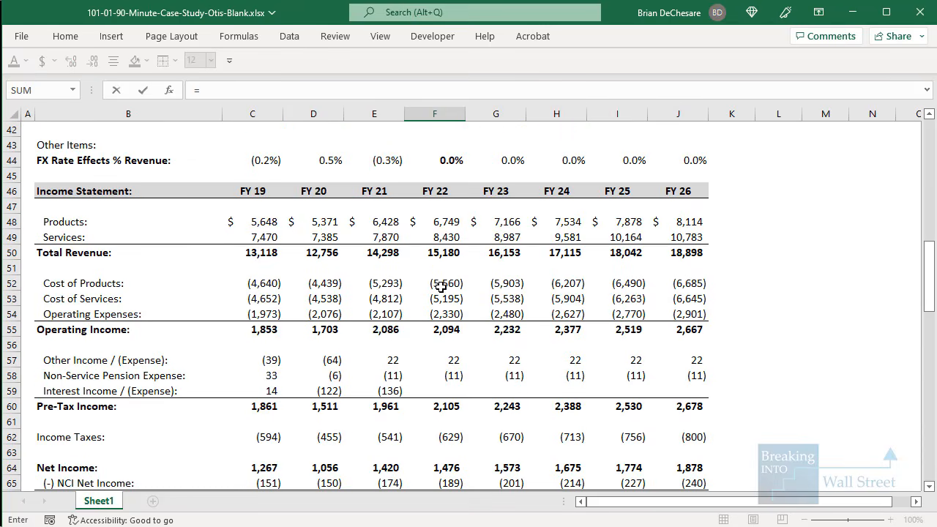
pyautogui.click(440, 251)
pyautogui.scroll(5, 440, 251)
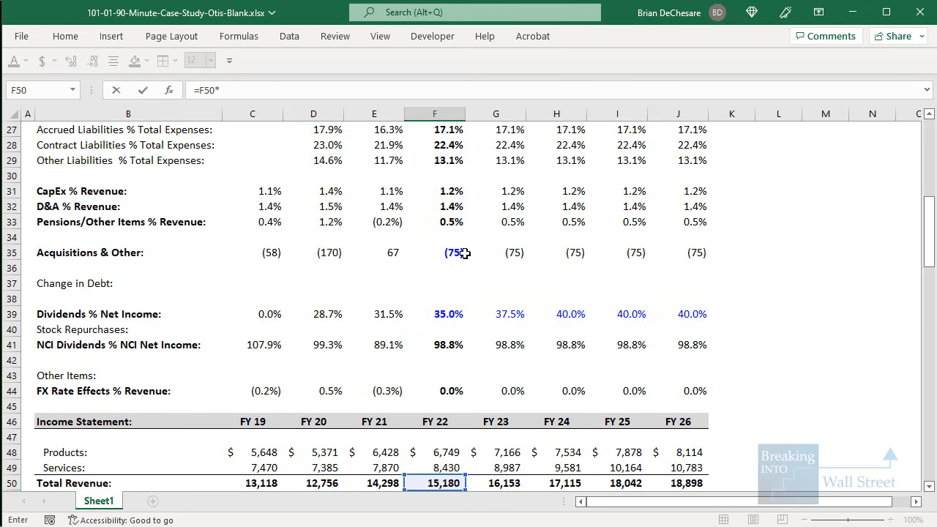
pyautogui.click(443, 200)
pyautogui.hotkey('ctrl', 'Return')
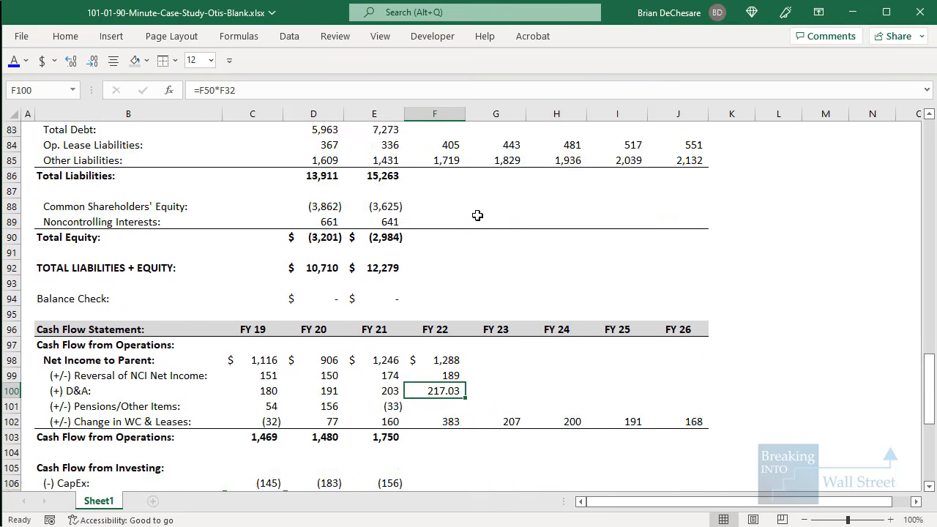
# Copy only the formats of the FY 21 cash flow column, rows 98 to 120, across to FY 26
pyautogui.press('Left')
pyautogui.hotkey('ctrl', 'c')
pyautogui.press('Up')
pyautogui.press('Up')
pyautogui.hotkey('ctrl', 'shift', 'Down')
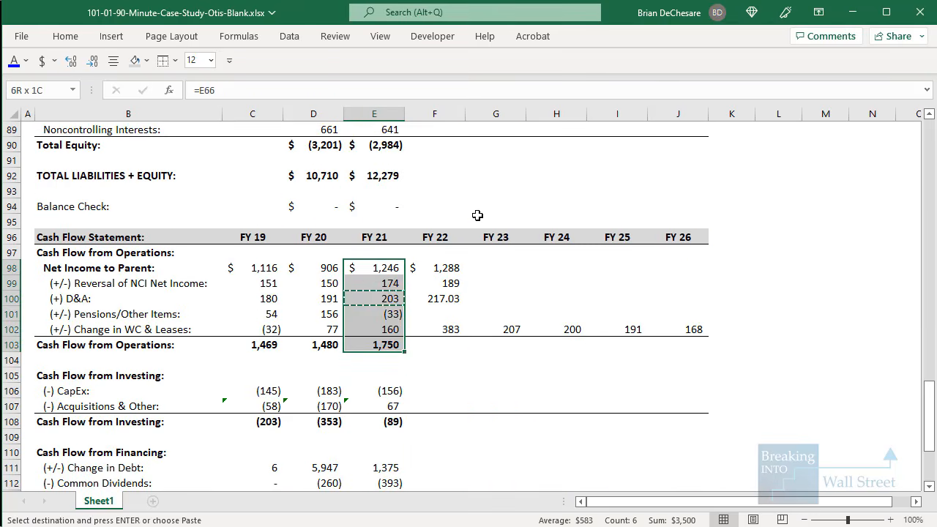
pyautogui.press('Escape')
pyautogui.scroll(-2, 462, 252)
pyautogui.hotkey('shift', 'Down')
pyautogui.hotkey('shift', 'Down')
pyautogui.hotkey('shift', 'Down')
pyautogui.hotkey('shift', 'Down')
pyautogui.hotkey('shift', 'Down')
pyautogui.hotkey('shift', 'Down')
pyautogui.hotkey('shift', 'Down')
pyautogui.hotkey('shift', 'Down')
pyautogui.hotkey('shift', 'Down')
pyautogui.hotkey('shift', 'Down')
pyautogui.hotkey('shift', 'Down')
pyautogui.hotkey('shift', 'Down')
pyautogui.hotkey('shift', 'Down')
pyautogui.hotkey('shift', 'Down')
pyautogui.hotkey('shift', 'Down')
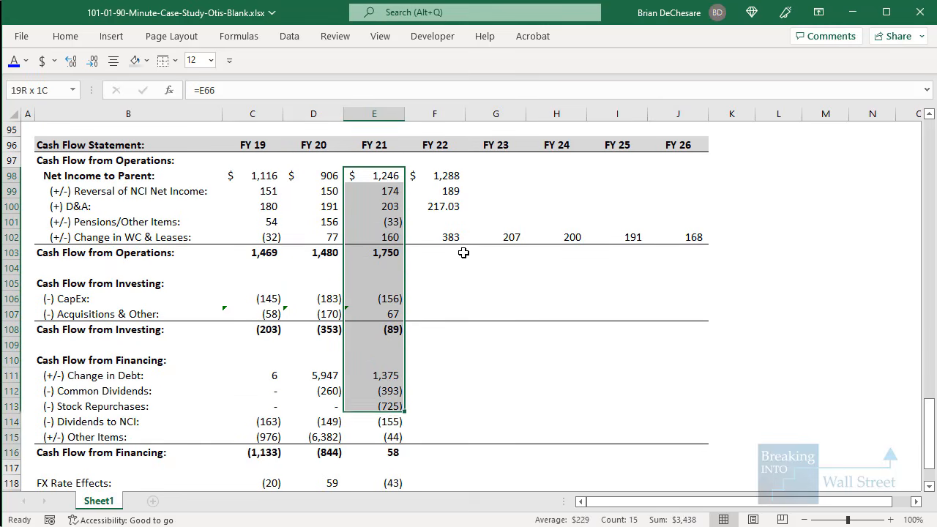
pyautogui.hotkey('shift', 'Down')
pyautogui.hotkey('shift', 'Down')
pyautogui.hotkey('shift', 'Right')
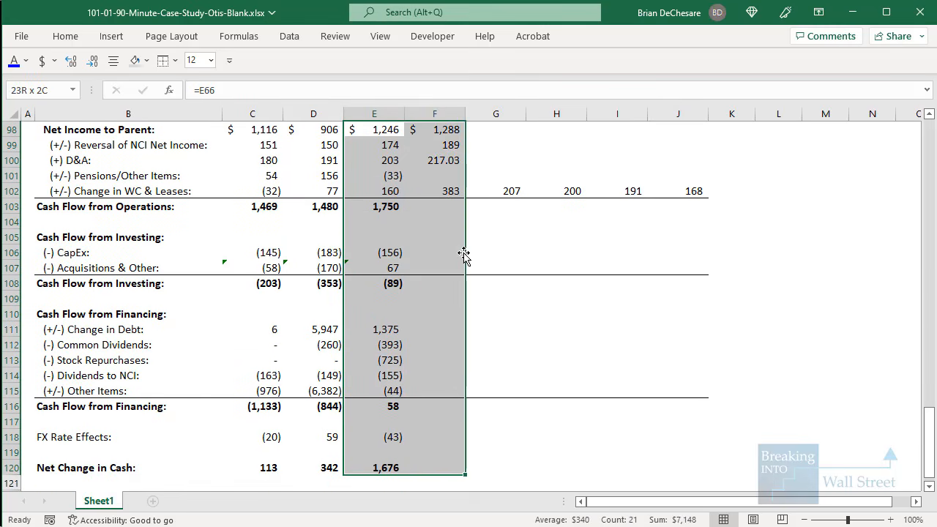
pyautogui.hotkey('shift', 'Left')
pyautogui.hotkey('ctrl', 'c')
pyautogui.hotkey('shift', 'Right')
pyautogui.hotkey('shift', 'Right')
pyautogui.hotkey('shift', 'Right')
pyautogui.hotkey('shift', 'Right')
pyautogui.hotkey('shift', 'Right')
pyautogui.hotkey('alt', 'e')
pyautogui.press('s')
pyautogui.press('t')
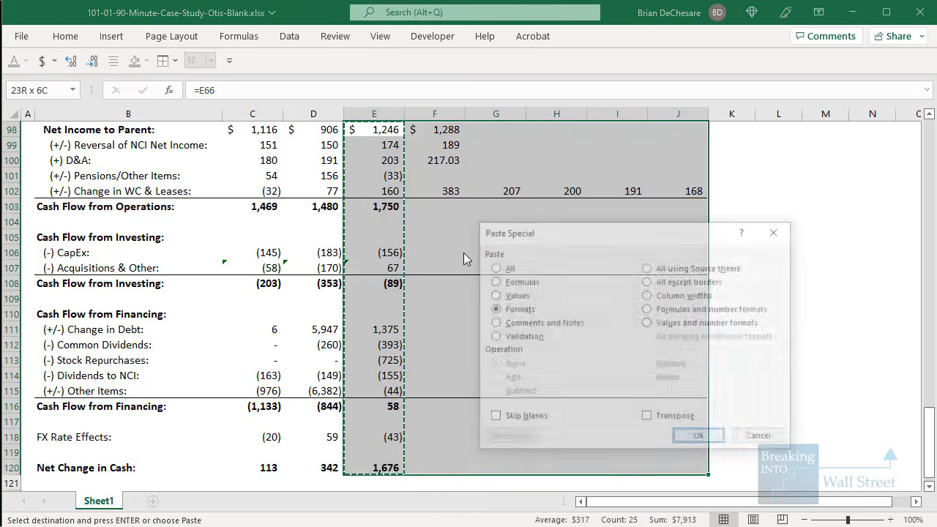
pyautogui.press('Return')
pyautogui.press('Escape')
# Calculate FY 22 Pensions/Other Items in F101 as total revenue times its revenue percentage, =F50*F33
pyautogui.press('Down')
pyautogui.press('Down')
pyautogui.press('Down')
pyautogui.press('Down')
pyautogui.press('Right')
pyautogui.press('Up')
pyautogui.write('=')
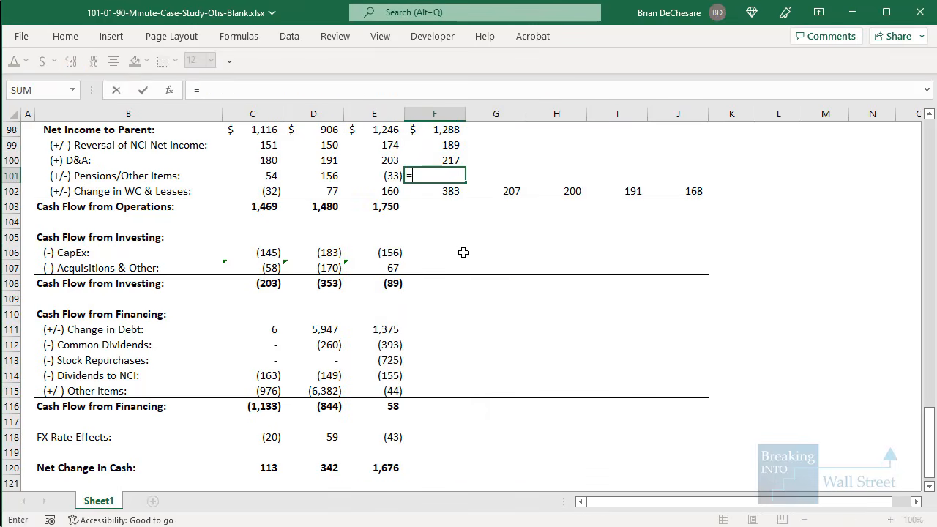
pyautogui.scroll(5, 456, 254)
pyautogui.scroll(14, 456, 254)
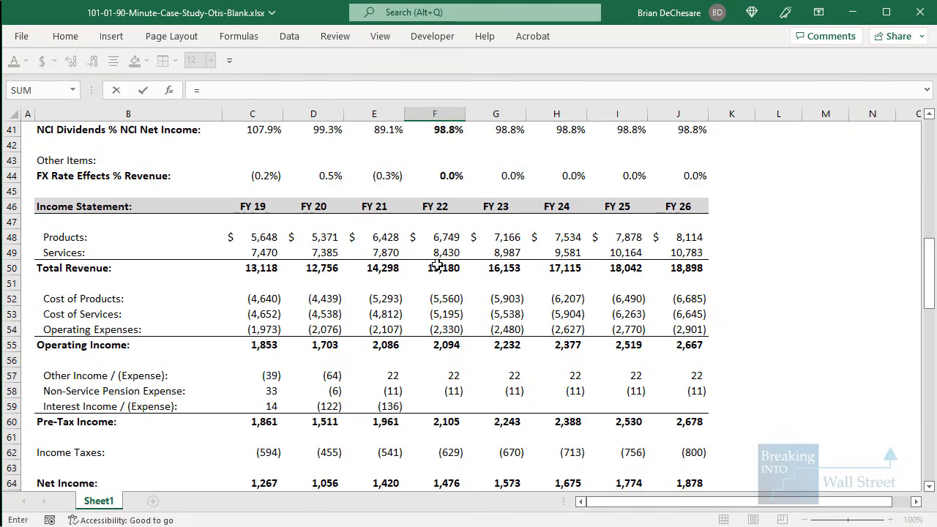
pyautogui.click(437, 267)
pyautogui.write('*')
pyautogui.scroll(4, 441, 268)
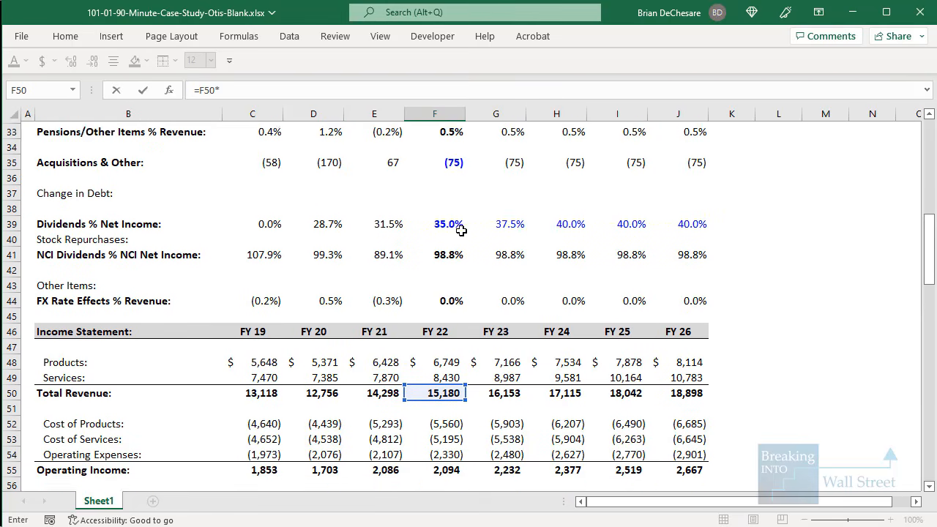
pyautogui.click(463, 194)
pyautogui.hotkey('ctrl', 'Return')
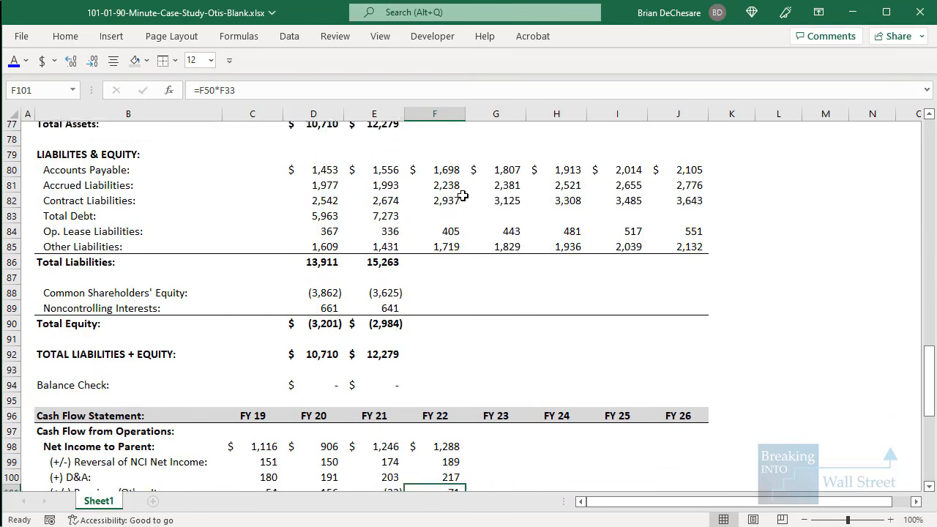
# Total FY 22 Cash Flow from Operations in F103 with =SUM(F98:F102)
pyautogui.press('Down')
pyautogui.press('Down')
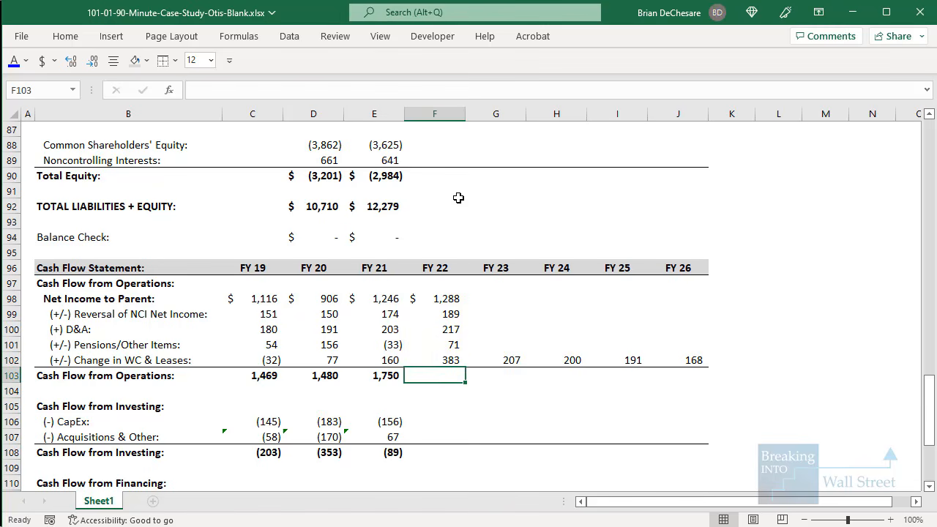
pyautogui.hotkey('alt', '=')
pyautogui.hotkey('ctrl', 'Return')
pyautogui.scroll(-2, 459, 198)
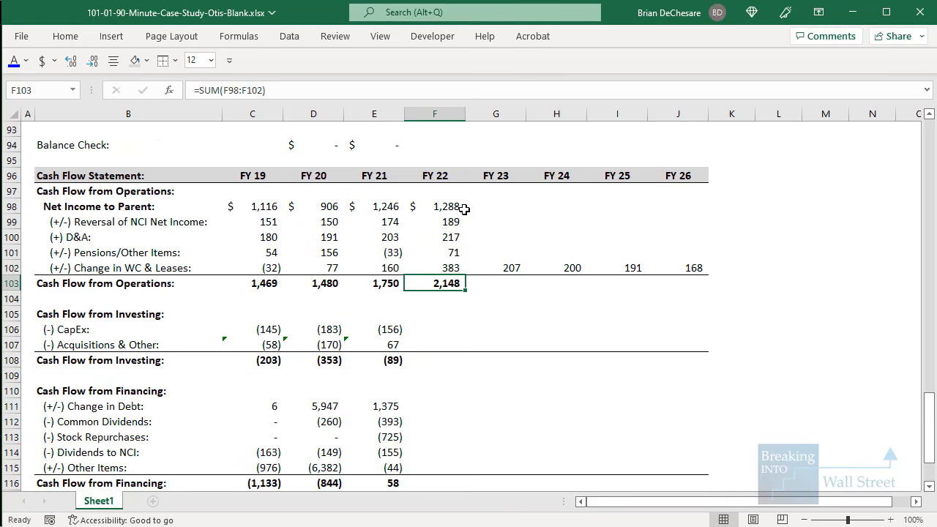
# Calculate FY 22 CapEx in F106 as negative total revenue times the CapEx % Revenue assumption
pyautogui.press('Down')
pyautogui.press('Down')
pyautogui.press('Down')
pyautogui.write('=-')
pyautogui.scroll(4, 524, 191)
pyautogui.scroll(14, 524, 190)
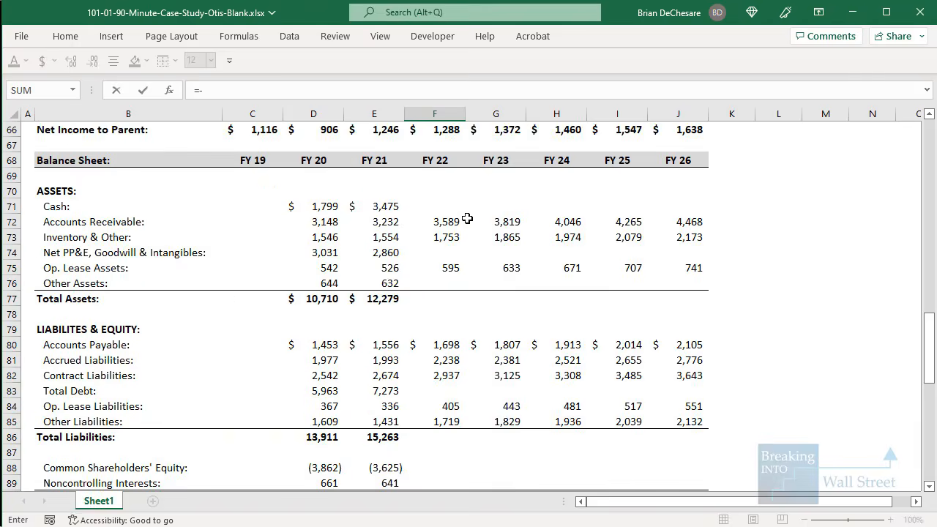
pyautogui.click(441, 298)
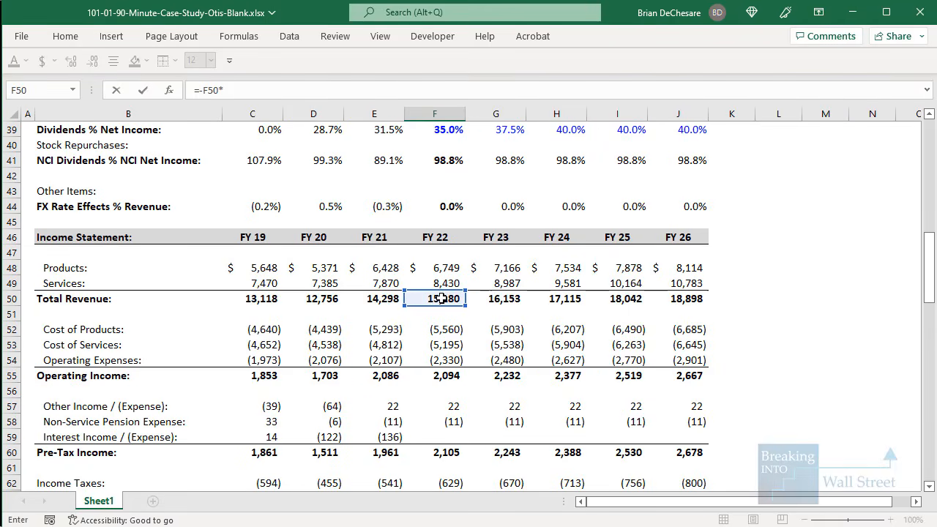
pyautogui.scroll(4, 512, 271)
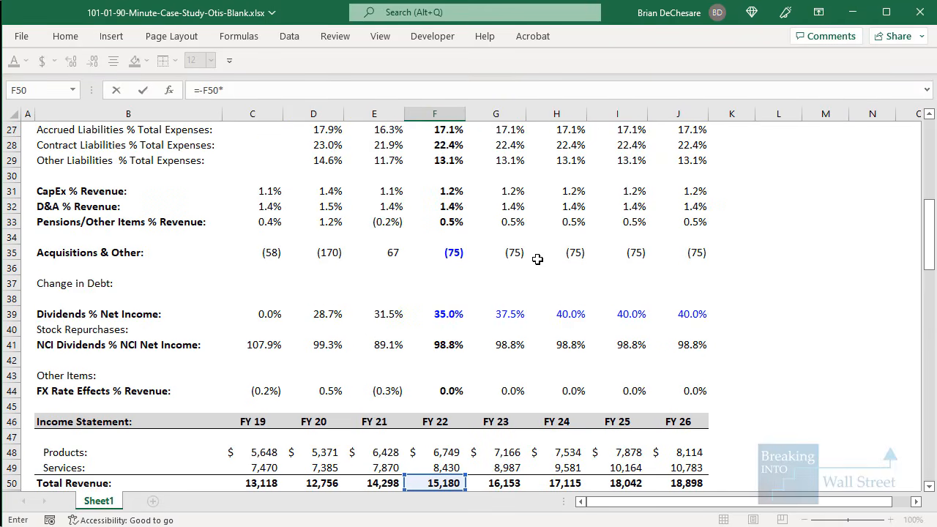
pyautogui.click(454, 194)
pyautogui.hotkey('ctrl', 'Return')
pyautogui.scroll(-4, 468, 188)
# Link FY 22 Acquisitions & Other in F107 to the assumption with =F35
pyautogui.press('Down')
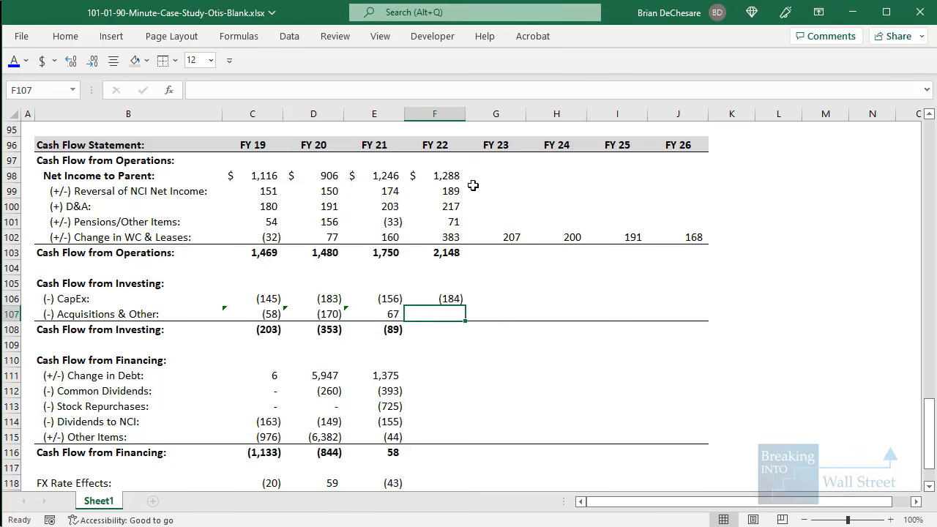
pyautogui.write('=')
pyautogui.scroll(20, 447, 278)
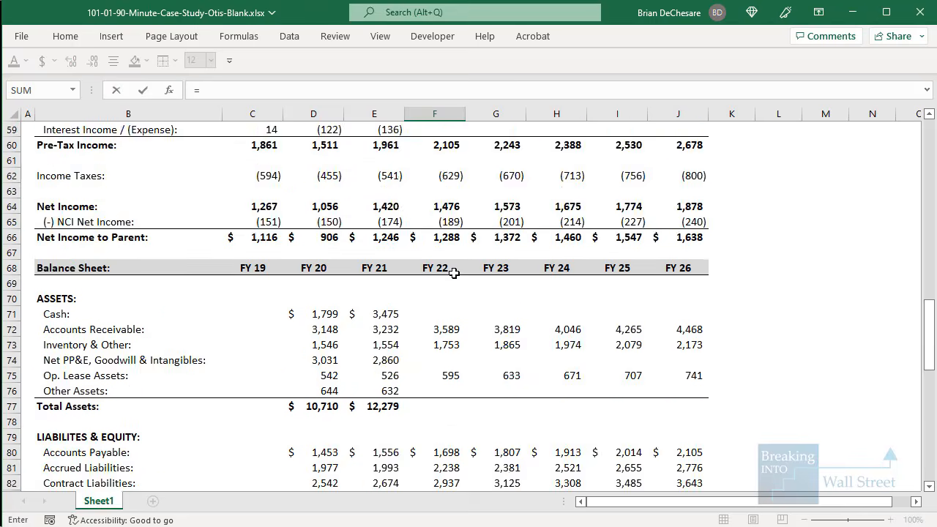
pyautogui.click(447, 314)
pyautogui.scroll(-20, 432, 319)
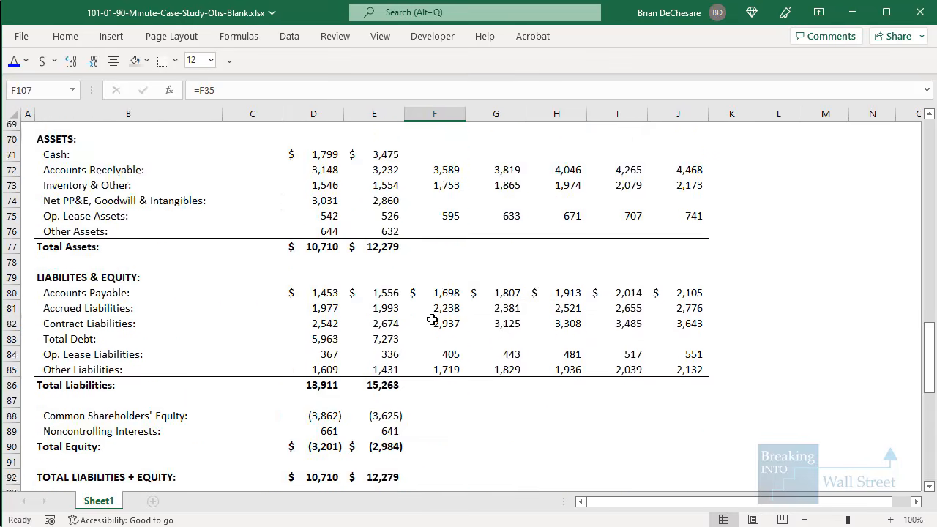
# Total FY 22 Cash Flow from Investing in F108 by summing the CapEx and Acquisitions & Other lines
pyautogui.press('Return')
pyautogui.hotkey('alt', '=')
pyautogui.press('Return')
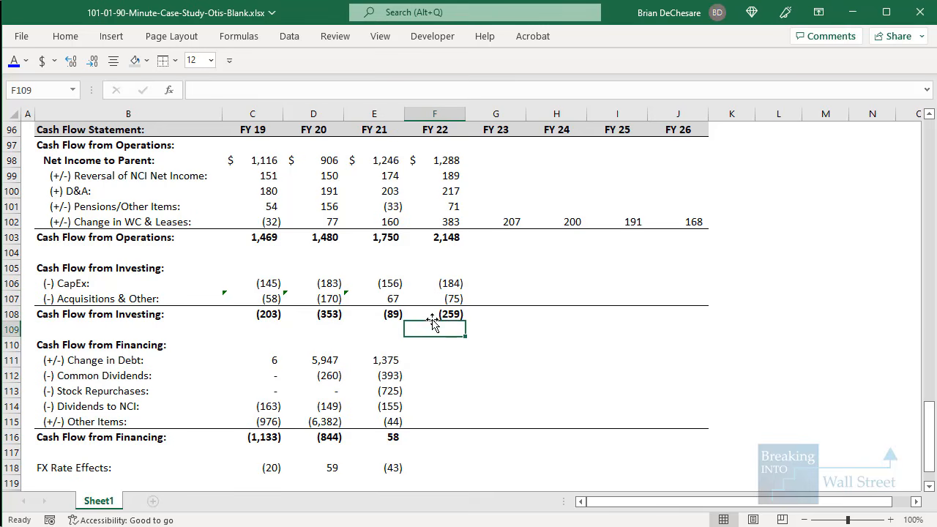
# Calculate FY 22 Common Dividends in F112 as negative Net Income to Parent times the dividend percentage, =-F66*F39
pyautogui.press('Down')
pyautogui.press('Down')
pyautogui.press('Down')
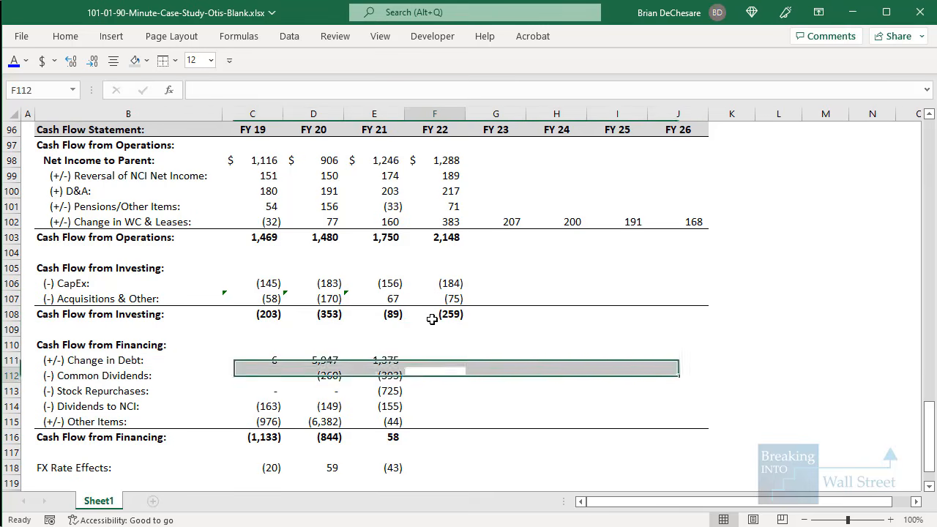
pyautogui.write('=-')
pyautogui.scroll(14, 432, 319)
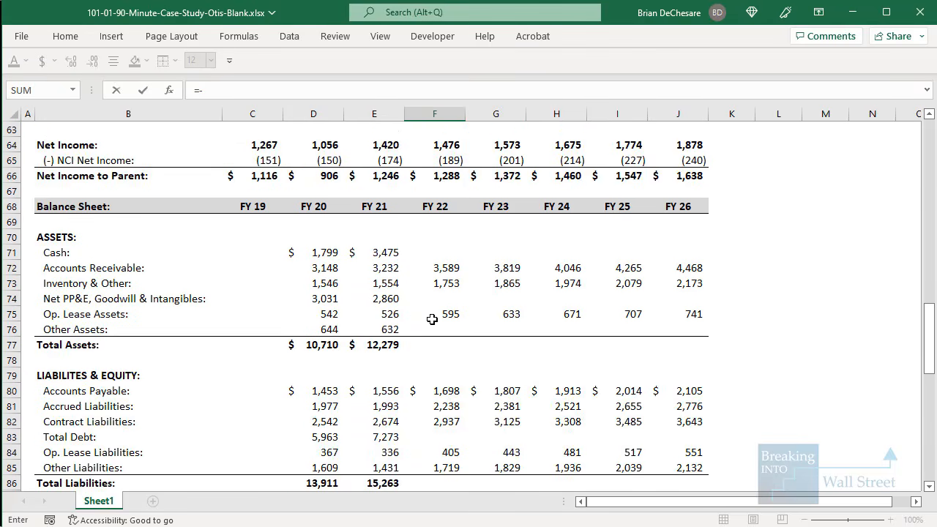
pyautogui.click(444, 313)
pyautogui.write('*')
pyautogui.scroll(7, 439, 307)
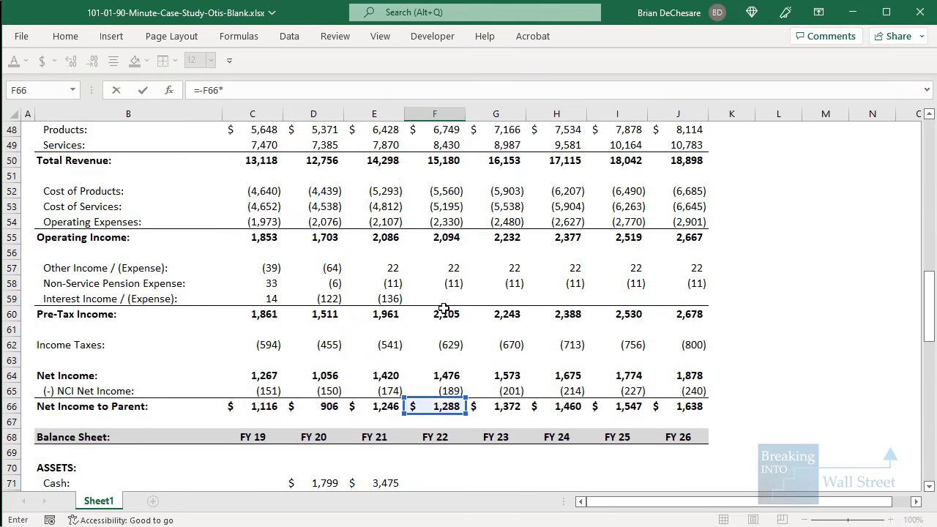
pyautogui.click(447, 223)
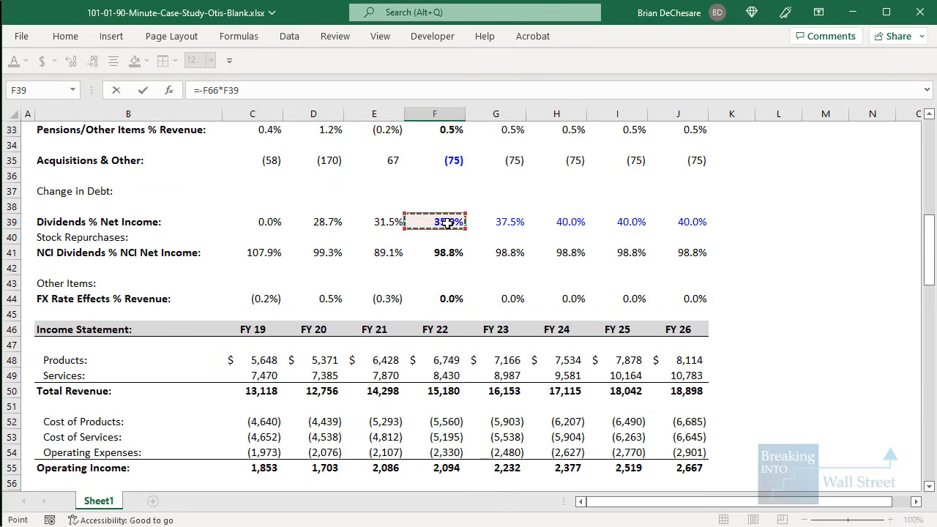
pyautogui.hotkey('ctrl', 'Return')
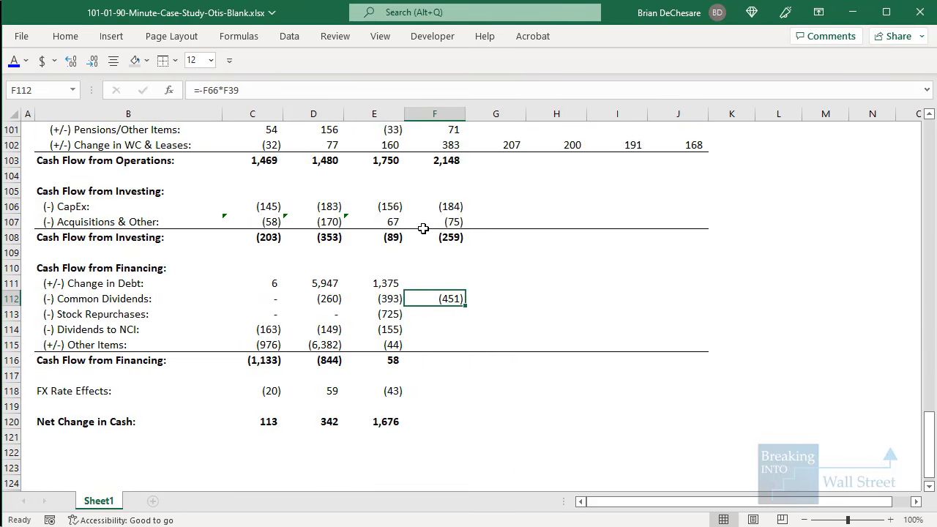
# Calculate FY 22 Dividends to NCI in F114 as negative NCI net income reversal times NCI Dividends % NCI Net Income, =-F99*F41
pyautogui.press('Down')
pyautogui.hotkey('shift', 'space')
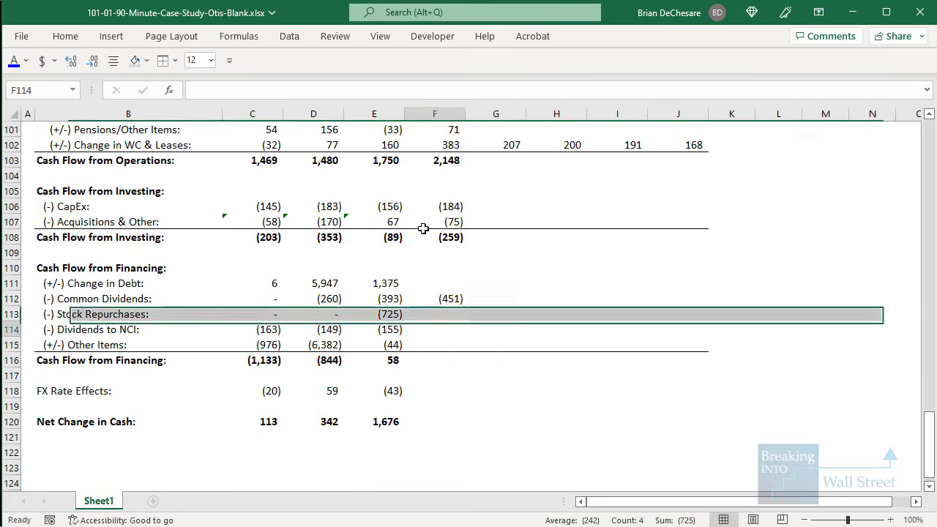
pyautogui.press('Down')
pyautogui.write('=-')
pyautogui.scroll(3, 424, 229)
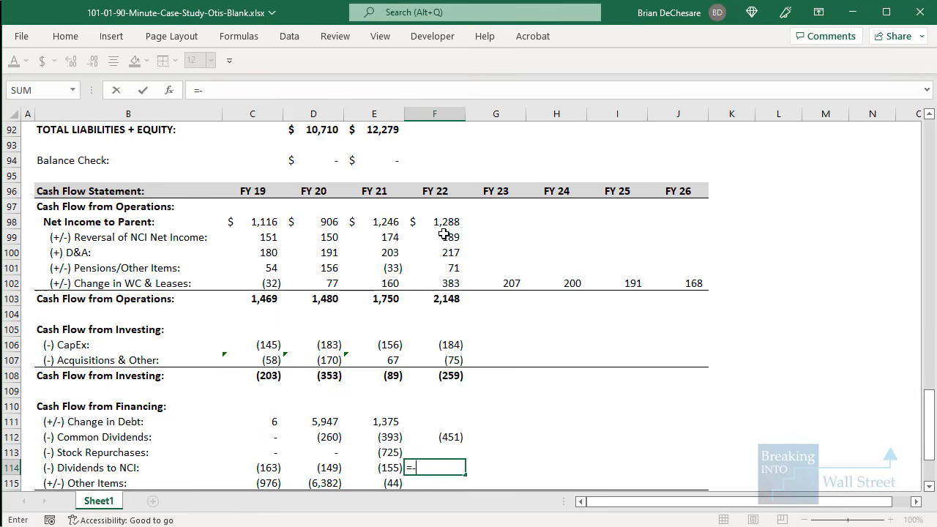
pyautogui.click(437, 238)
pyautogui.write('*')
pyautogui.scroll(13, 443, 257)
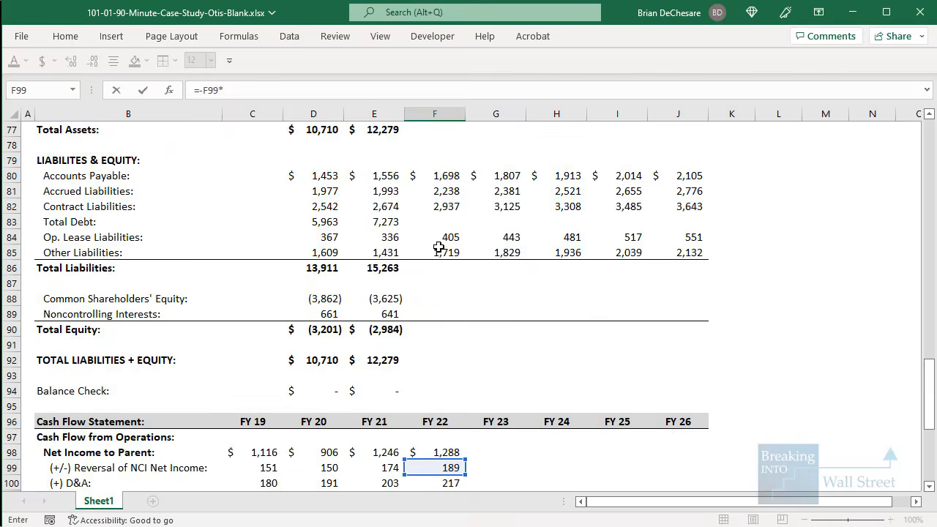
pyautogui.scroll(6, 447, 266)
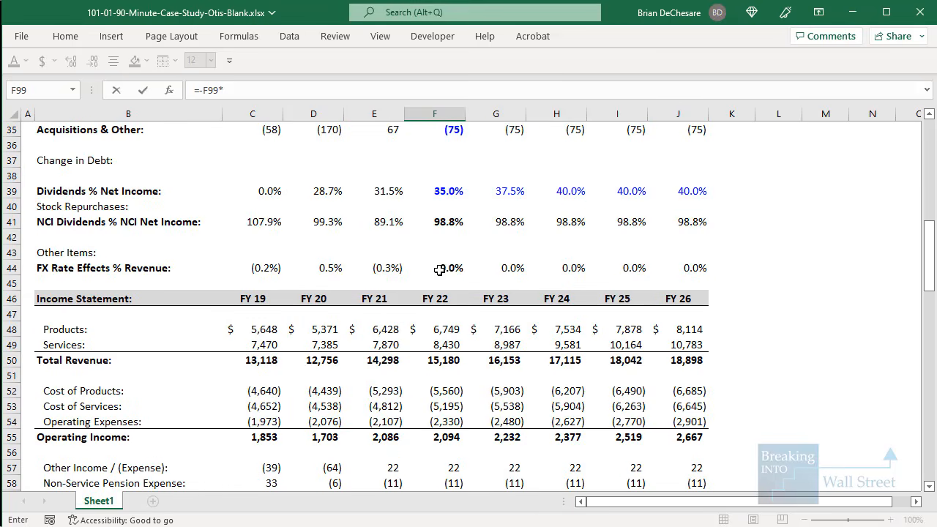
pyautogui.click(447, 222)
pyautogui.press('Return')
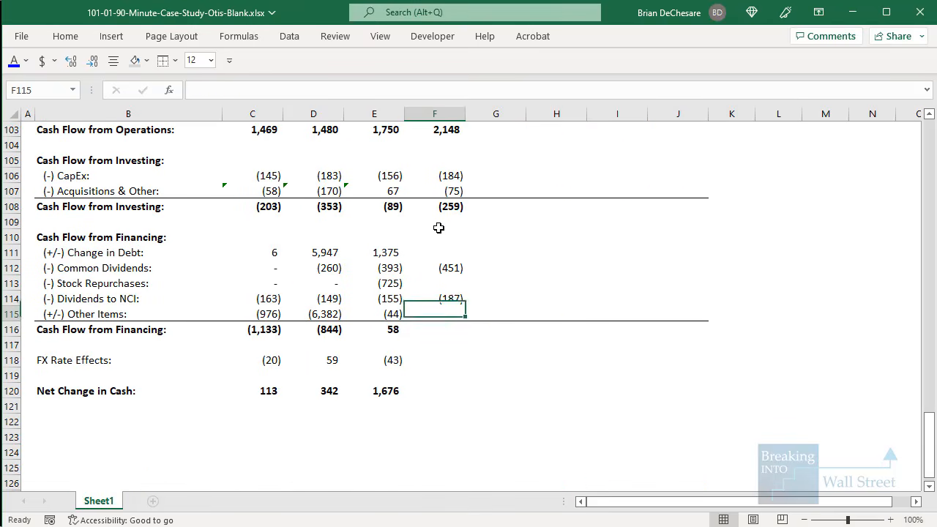
# Calculate FY 22 FX Rate Effects in F118 as total revenue times its revenue percentage, =F50*F44
pyautogui.press('Down')
pyautogui.press('Down')
pyautogui.press('Down')
pyautogui.write('=')
pyautogui.scroll(19, 439, 228)
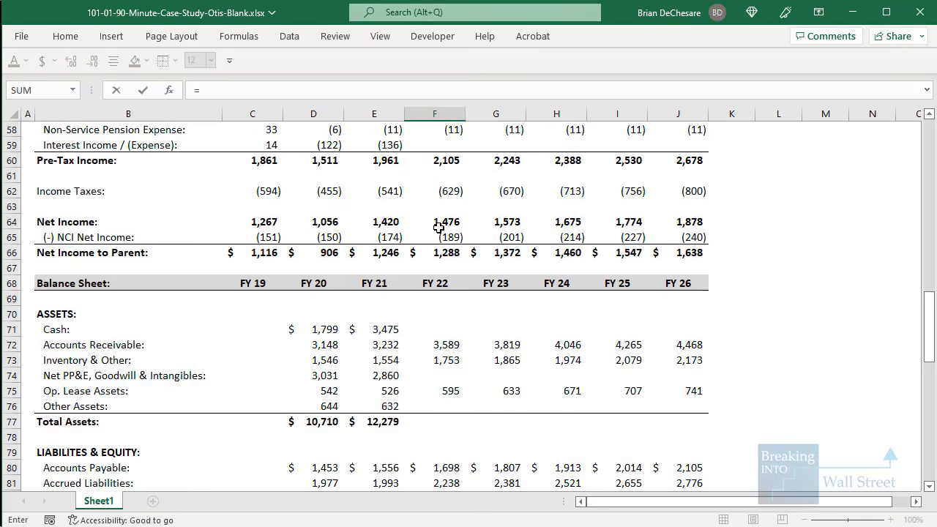
pyautogui.click(437, 192)
pyautogui.scroll(4, 440, 220)
pyautogui.write('*')
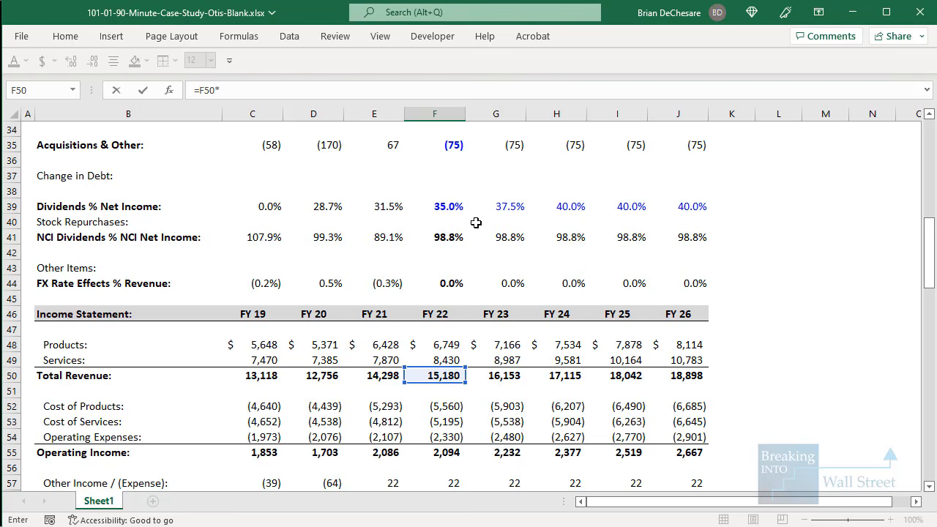
pyautogui.click(445, 283)
pyautogui.press('Return')
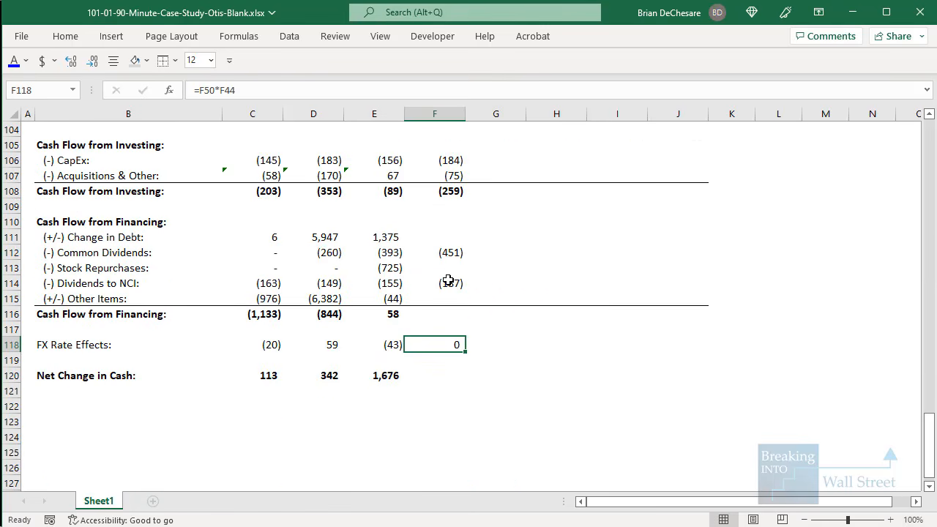
# Check the FY 21 Net Change in Cash formula in E120 and copy it across to FY 22 in F120
pyautogui.press('Down')
pyautogui.press('Down')
pyautogui.press('Left')
pyautogui.press('F2')
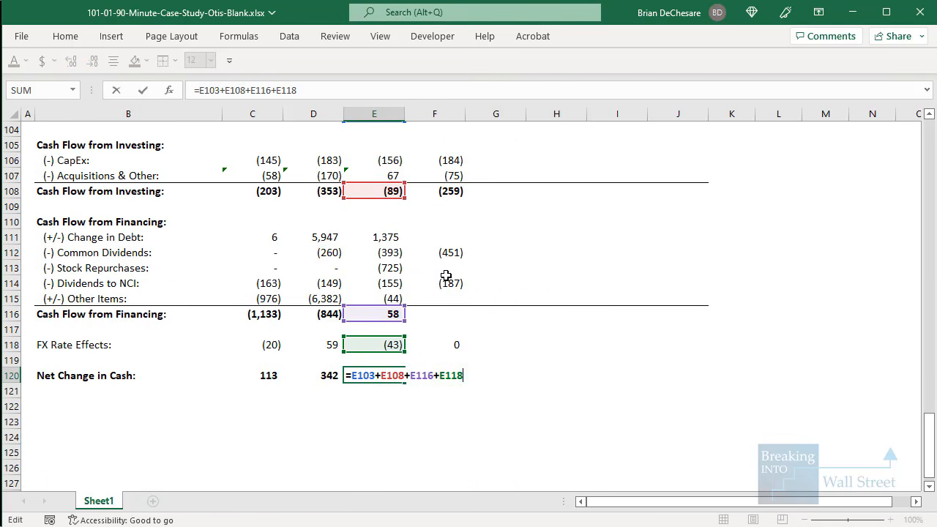
pyautogui.scroll(3, 374, 252)
pyautogui.scroll(1, 362, 233)
pyautogui.scroll(-4, 362, 233)
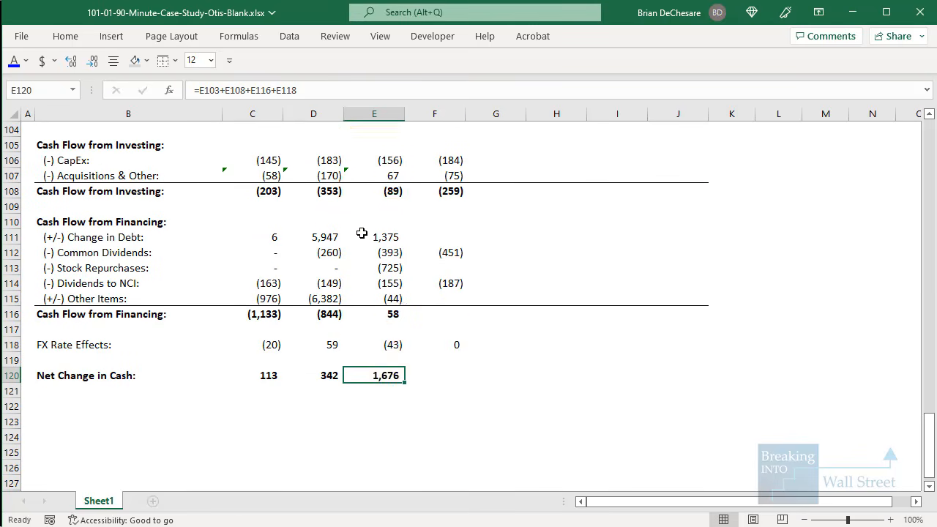
pyautogui.press('Escape')
pyautogui.hotkey('shift', 'Right')
pyautogui.hotkey('ctrl', 'r')
# Copy the FY 21 Cash Flow from Financing total in E116 across to FY 22 in F116
pyautogui.press('Up')
pyautogui.press('Up')
pyautogui.press('Up')
pyautogui.press('Up')
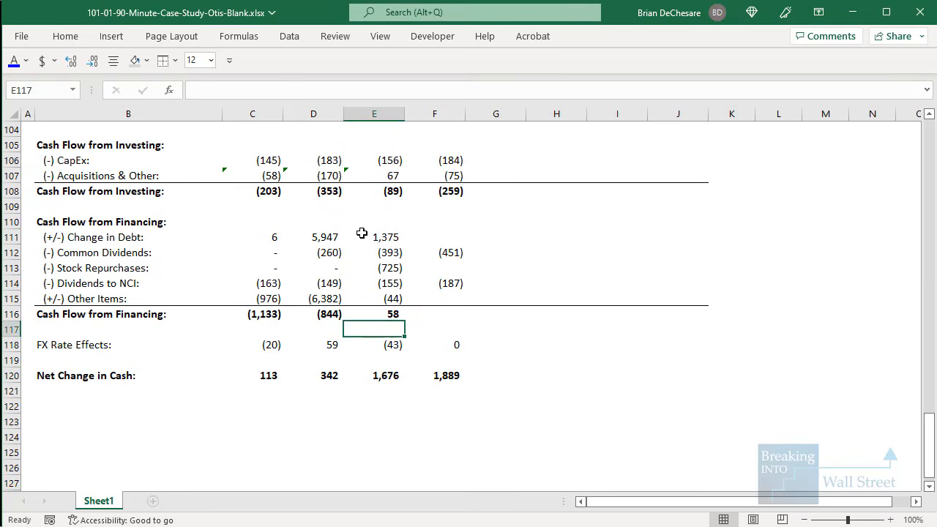
pyautogui.hotkey('shift', 'Right')
pyautogui.hotkey('ctrl', 'r')
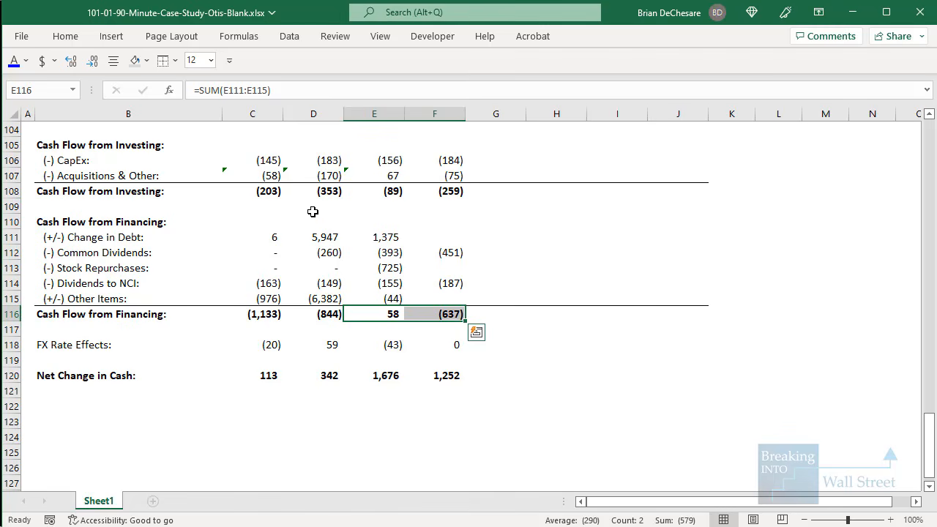
# Fill the FY 22 Cash Flow Statement formulas across through FY 26, covering F98:J120
pyautogui.scroll(3, 439, 224)
pyautogui.moveTo(443, 176); pyautogui.dragTo(655, 432)
pyautogui.hotkey('ctrl', 'r')
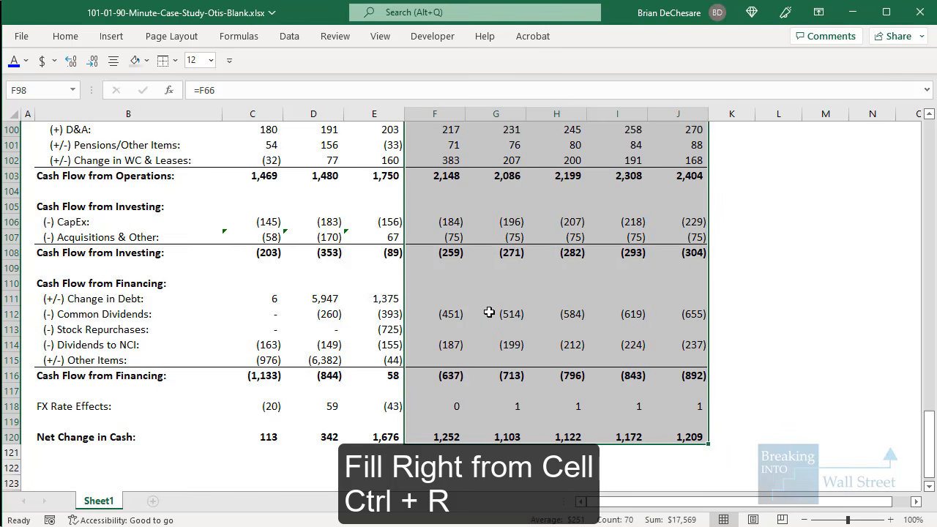
# Review the filled Cash Flow Statement projections and the projected asset lines on the Balance Sheet
pyautogui.click(495, 311)
pyautogui.scroll(5, 498, 306)
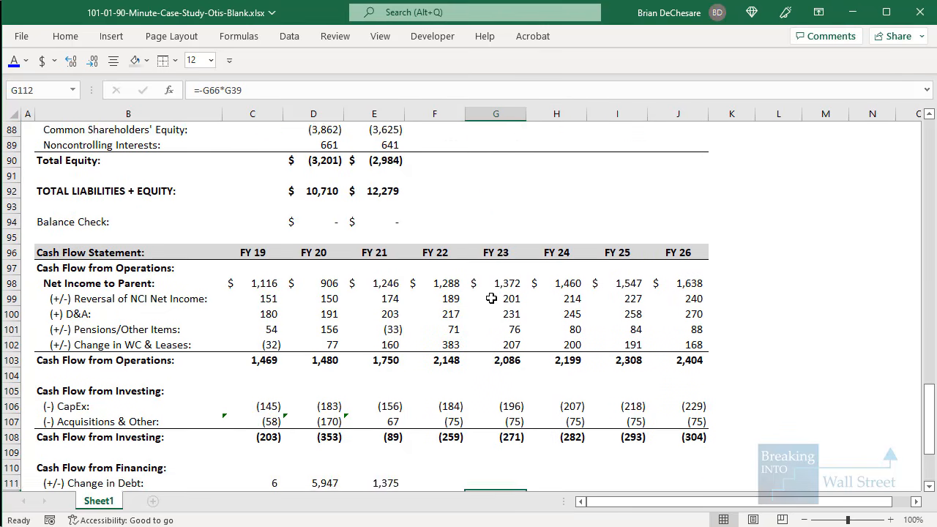
pyautogui.scroll(-1, 491, 299)
pyautogui.scroll(4, 480, 304)
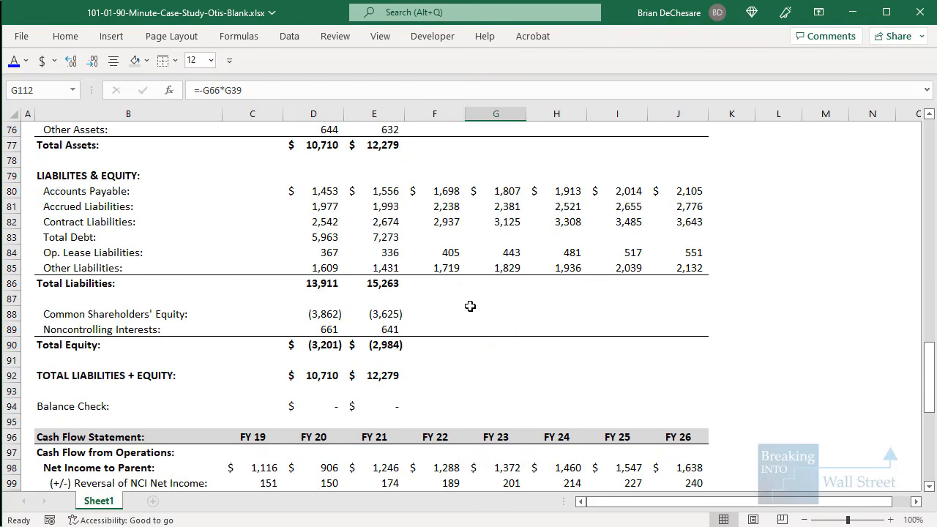
pyautogui.scroll(3, 425, 334)
pyautogui.moveTo(428, 192); pyautogui.dragTo(687, 270)
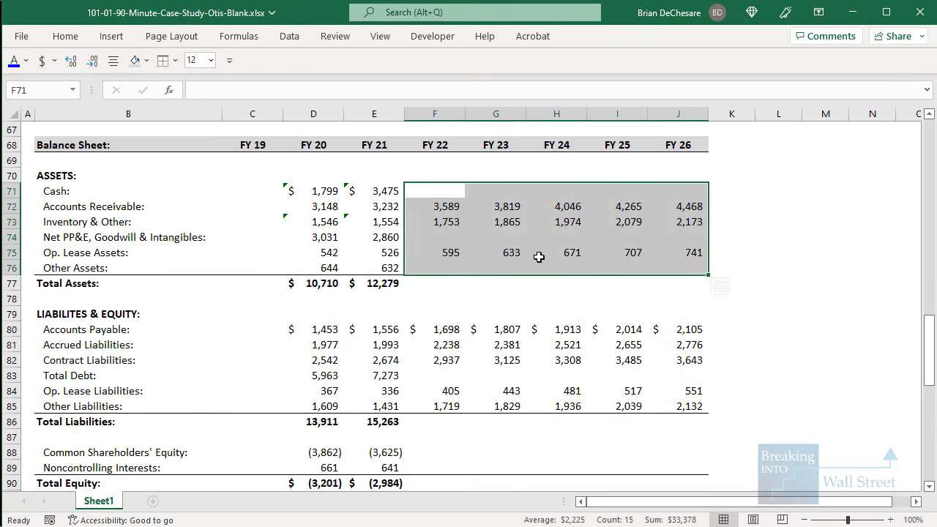
pyautogui.click(446, 252)
pyautogui.scroll(-4, 446, 252)
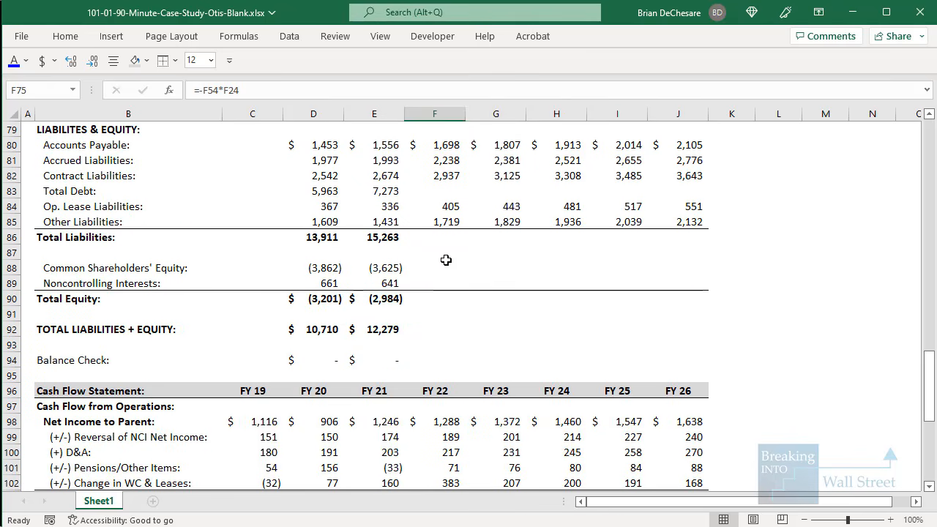
# Examine the Change in Debt, Stock Repurchases and Other Items rows under Cash Flow from Financing
pyautogui.scroll(-6, 446, 260)
pyautogui.click(425, 342)
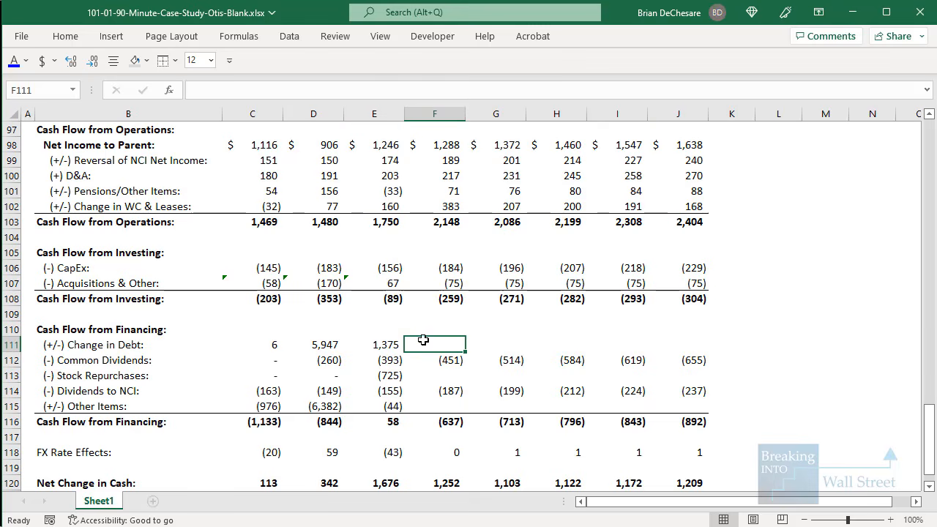
pyautogui.hotkey('shift', 'space')
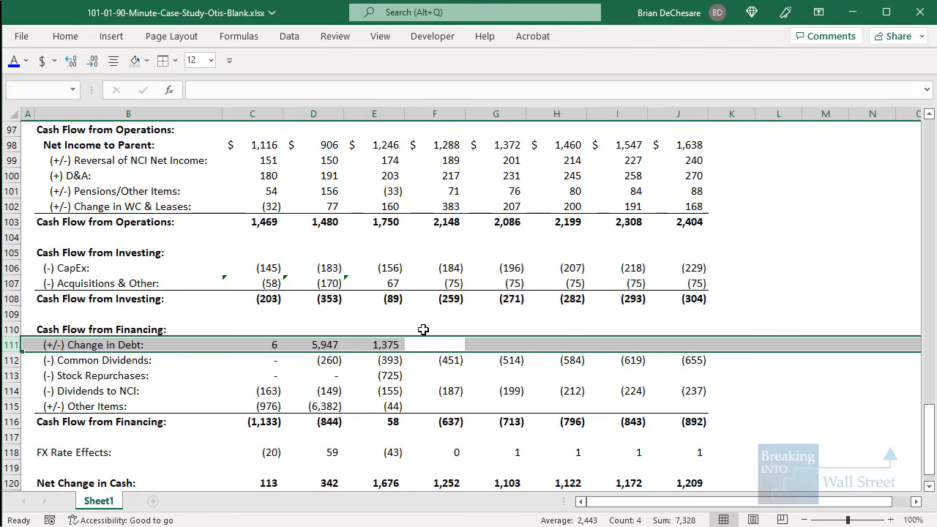
pyautogui.press('Down')
pyautogui.press('Down')
pyautogui.hotkey('shift', 'space')
pyautogui.press('Down')
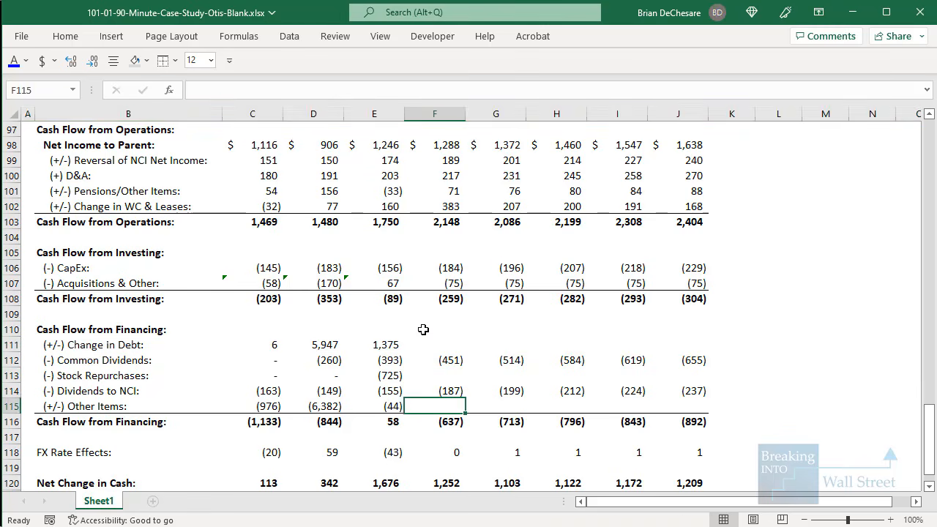
pyautogui.press('Down')
pyautogui.hotkey('shift', 'space')
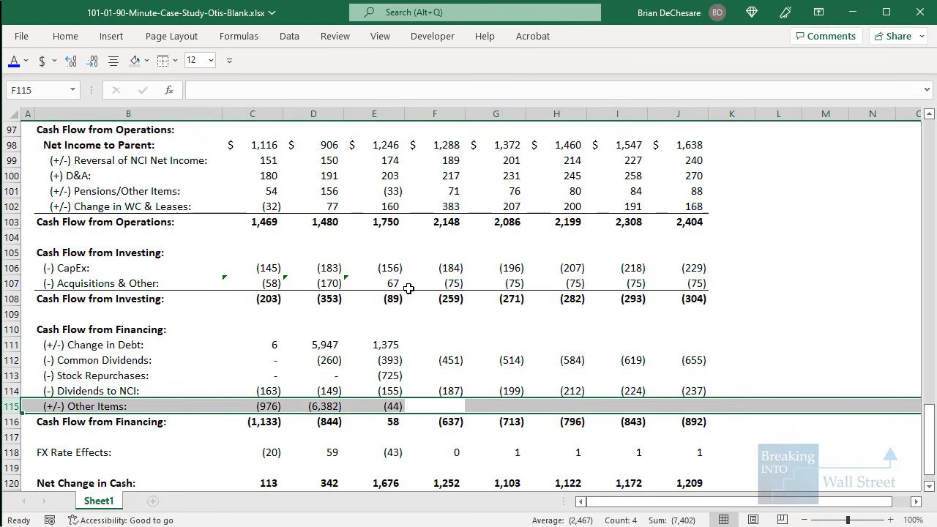
# Look over the projected Balance Sheet rows, including Total Debt and the equity lines
pyautogui.scroll(-1, 408, 288)
pyautogui.scroll(8, 421, 300)
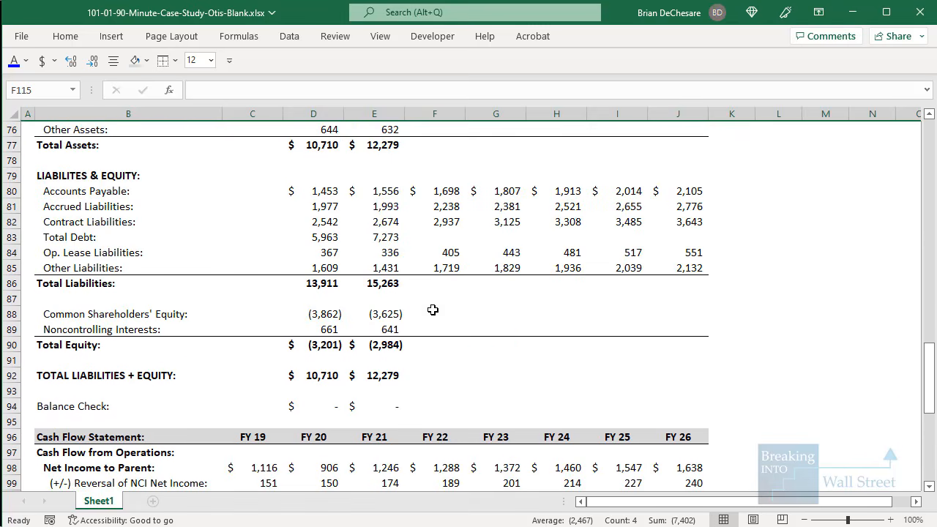
pyautogui.click(432, 300)
pyautogui.scroll(2, 433, 301)
pyautogui.click(443, 327)
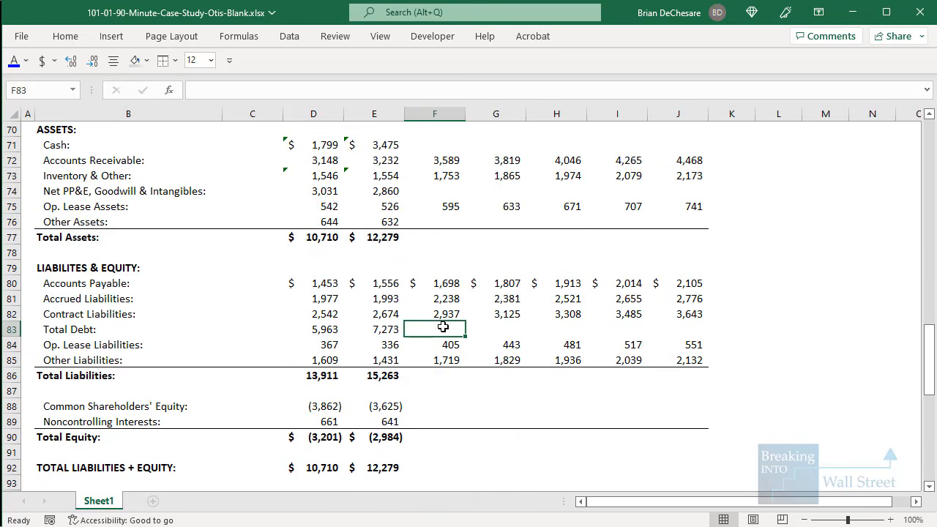
pyautogui.scroll(1, 443, 327)
pyautogui.click(472, 236)
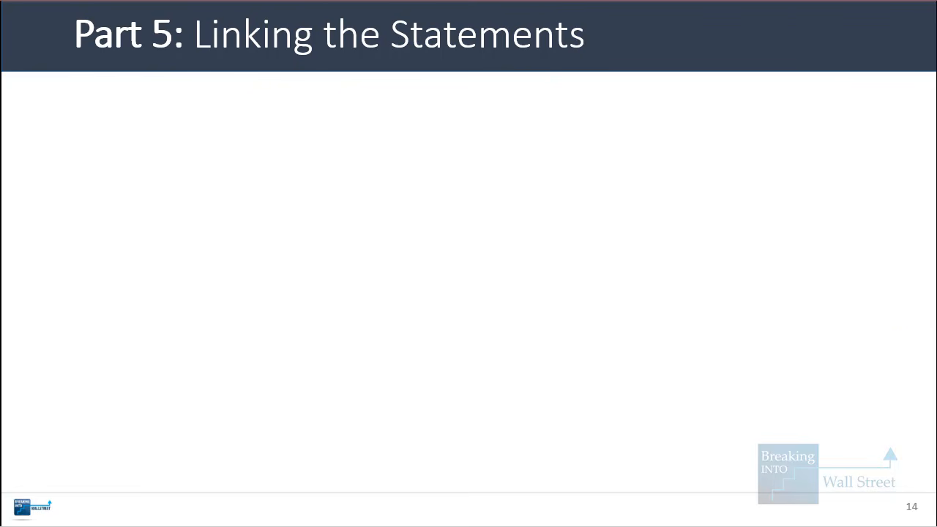
pyautogui.press('Right')
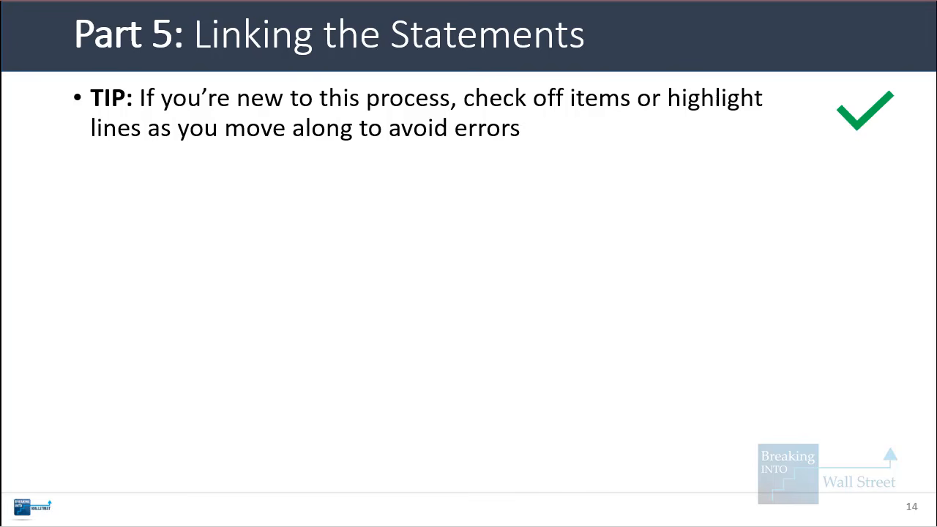
pyautogui.press('Right')
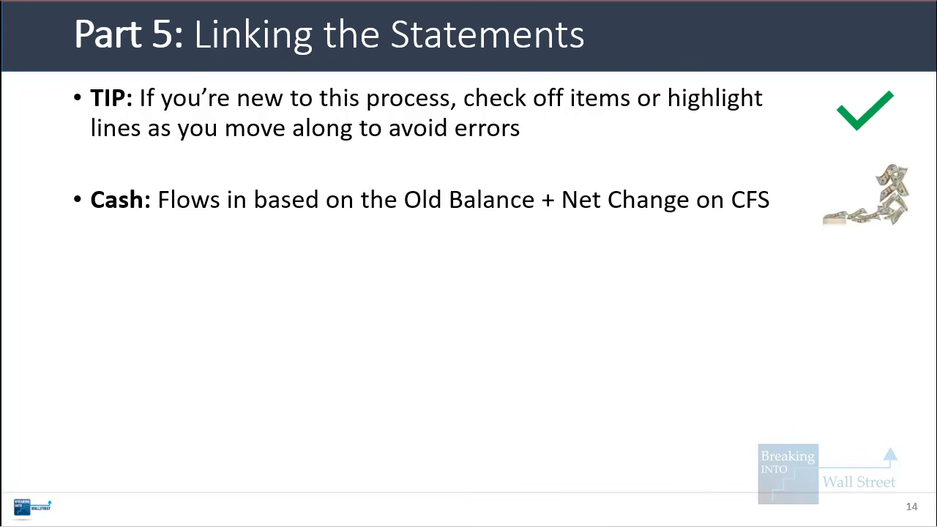
# Switch back to the Excel workbook and calculate FY 22 Cash in F71 as prior-year cash plus net change in cash, =E71+F120
pyautogui.hotkey('alt', 'Tab')
pyautogui.click(438, 189)
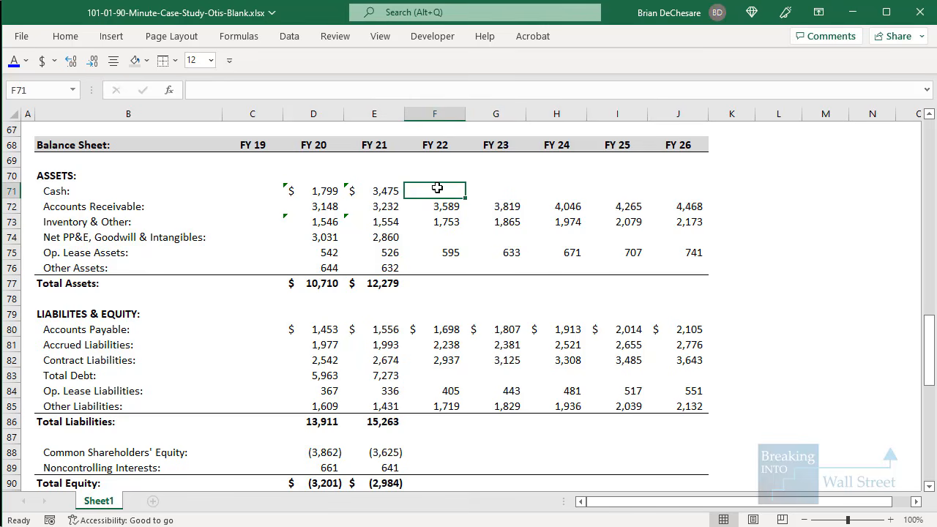
pyautogui.write('=')
pyautogui.press('Left')
pyautogui.write('+')
pyautogui.scroll(-14, 443, 249)
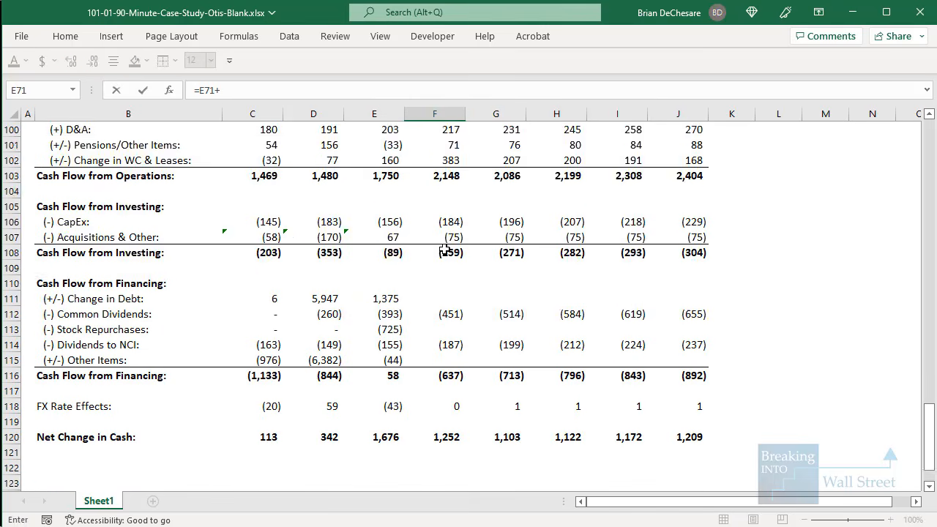
pyautogui.click(432, 300)
pyautogui.press('Return')
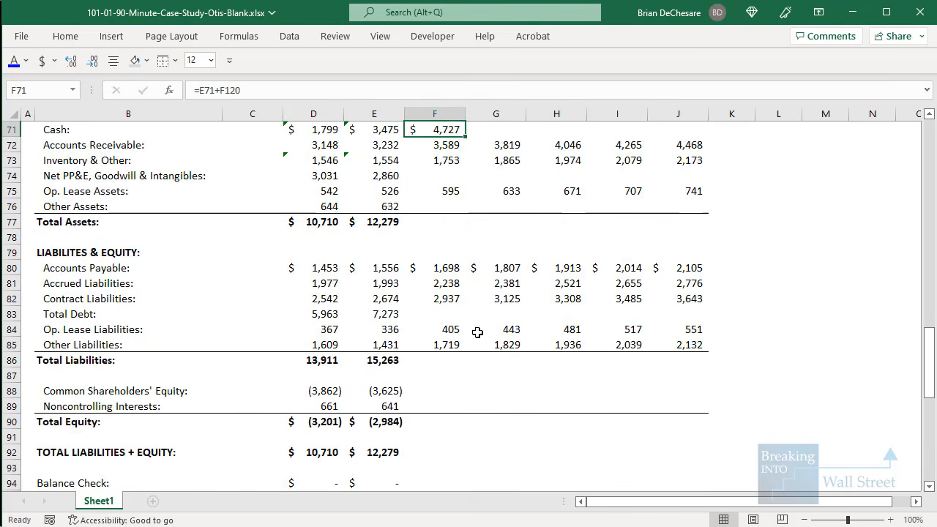
# Copy the FY 22 Cash formula in F71 across FY 23 through FY 26
pyautogui.scroll(1, 477, 331)
pyautogui.hotkey('shift', 'Right')
pyautogui.hotkey('shift', 'Right')
pyautogui.hotkey('shift', 'Right')
pyautogui.hotkey('shift', 'Right')
pyautogui.hotkey('ctrl', 'r')
# Calculate FY 22 Net PP&E, Goodwill & Intangibles in F74 as the prior-year balance minus CapEx and D&A, =E74-F106-F100
pyautogui.press('Down')
pyautogui.press('Down')
pyautogui.press('Down')
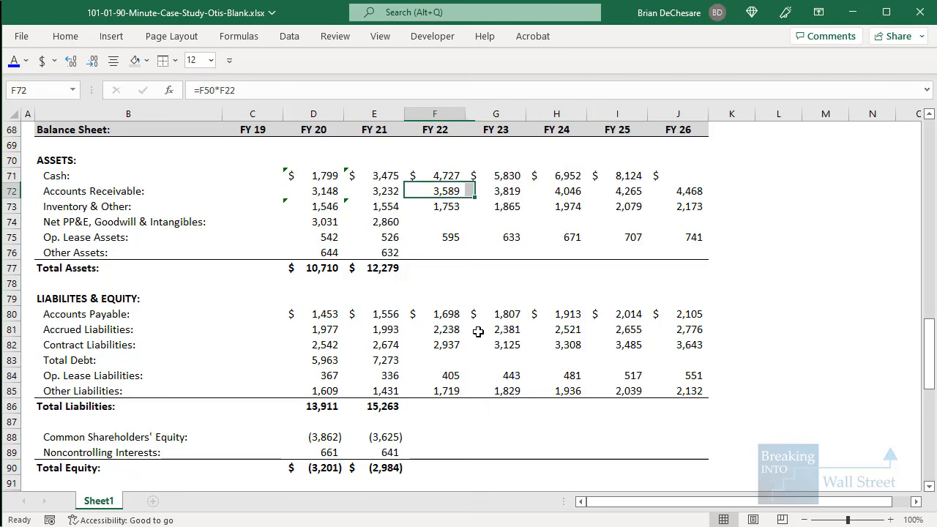
pyautogui.press('Down')
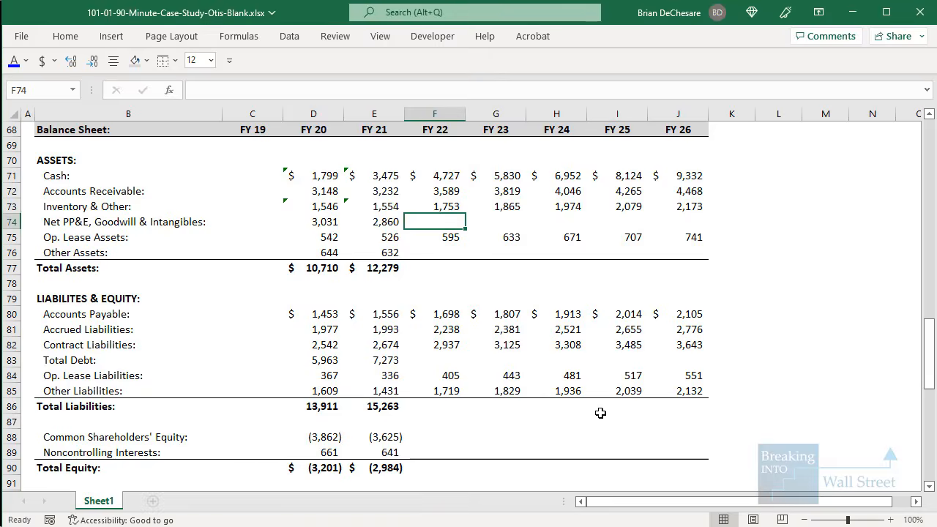
pyautogui.write('=')
pyautogui.press('Left')
pyautogui.write('-')
pyautogui.scroll(-7, 600, 414)
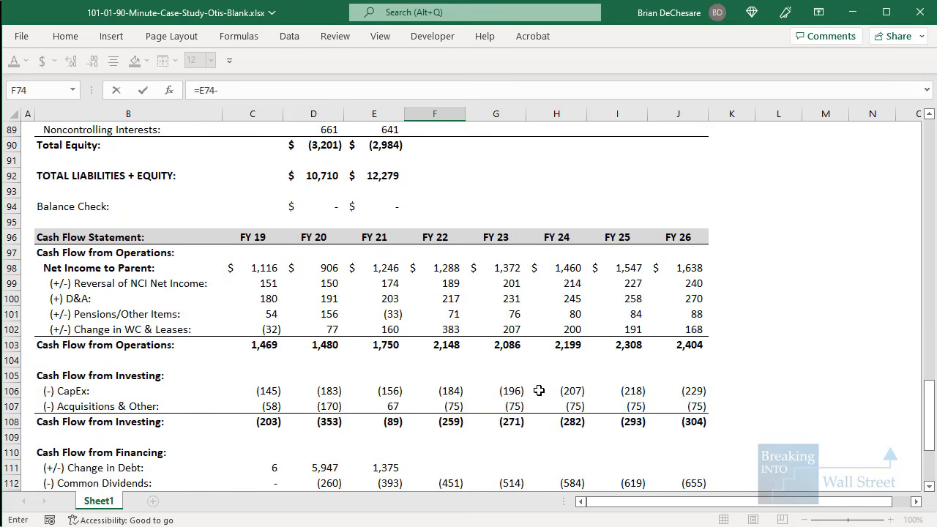
pyautogui.click(446, 393)
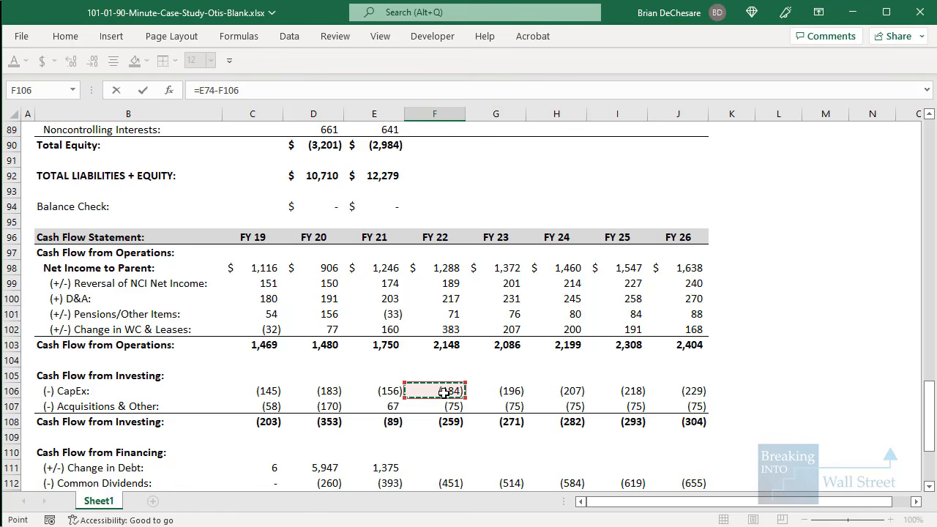
pyautogui.write('-')
pyautogui.click(445, 296)
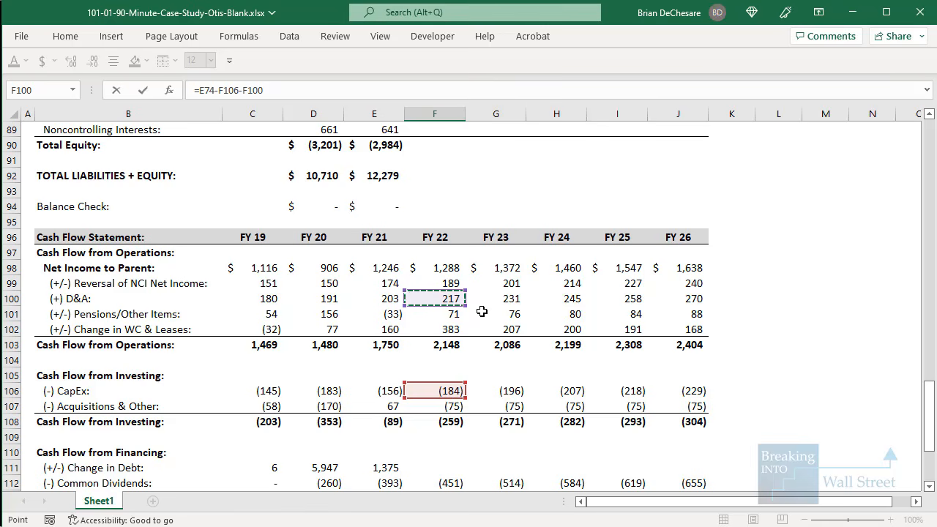
pyautogui.hotkey('ctrl', 'Return')
# Copy the Net PP&E, Goodwill & Intangibles formula from FY 22 across to FY 26
pyautogui.hotkey('shift', 'Right')
pyautogui.hotkey('shift', 'Right')
pyautogui.hotkey('shift', 'Right')
pyautogui.hotkey('shift', 'Right')
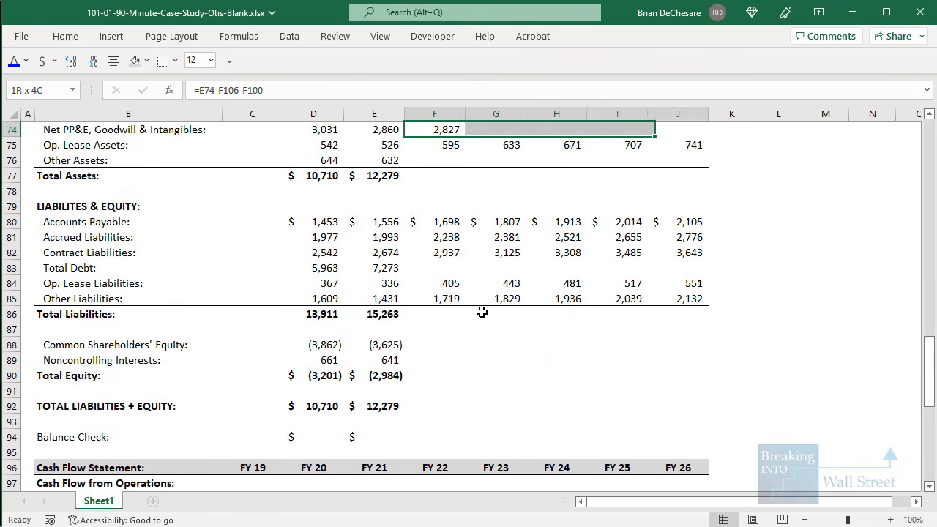
pyautogui.hotkey('ctrl', 'r')
# Calculate FY 22 Other Assets in F76 as the prior-year balance minus Pensions/Other Items and Acquisitions & Other, =E76-F101-F107
pyautogui.press('Down')
pyautogui.press('Down')
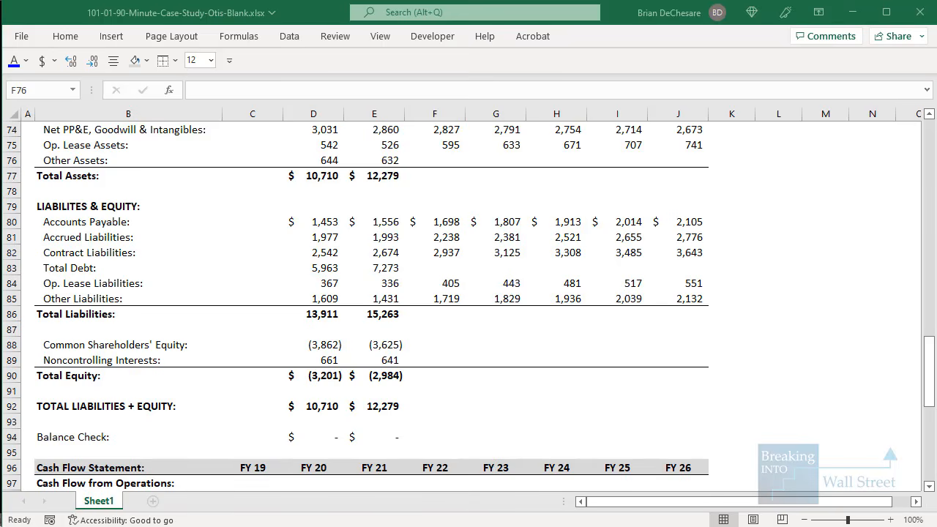
pyautogui.scroll(2, 494, 407)
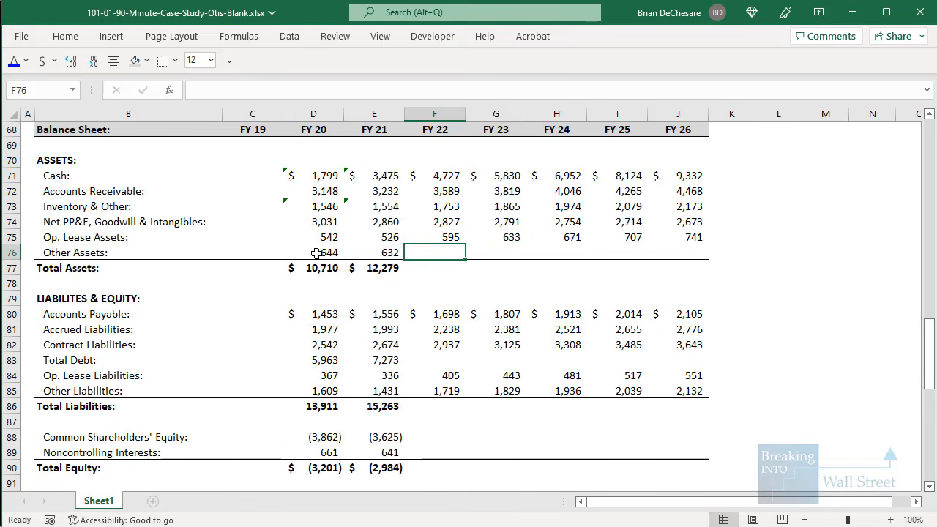
pyautogui.moveTo(316, 253); pyautogui.dragTo(216, 256)
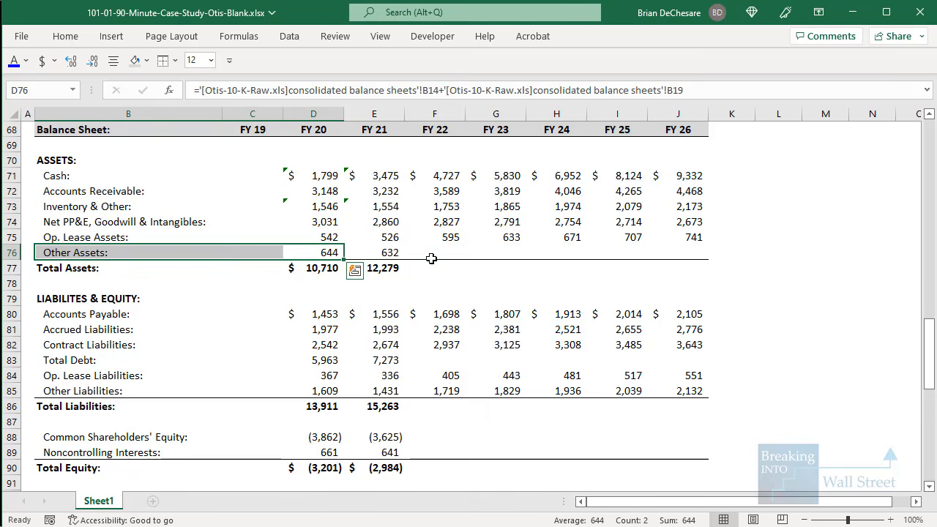
pyautogui.click(436, 254)
pyautogui.write('=')
pyautogui.press('Left')
pyautogui.write('-')
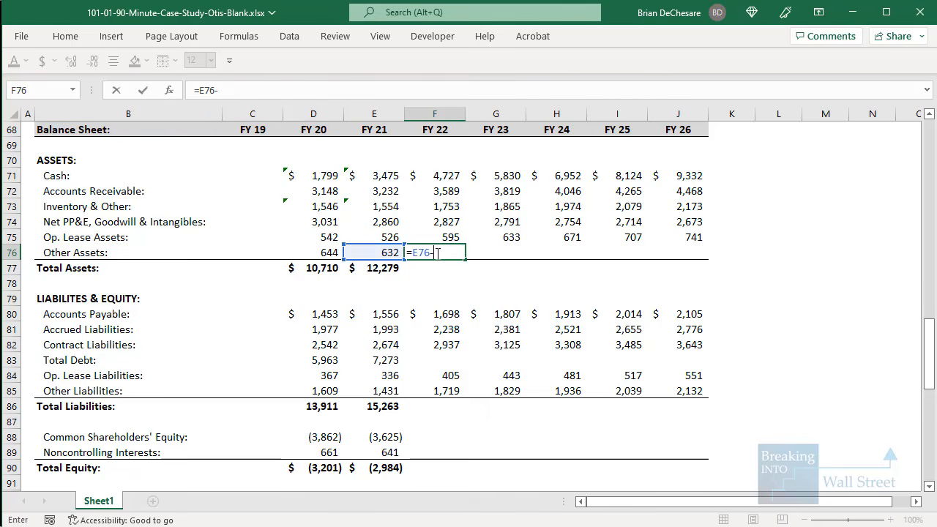
pyautogui.scroll(-6, 445, 251)
pyautogui.click(432, 358)
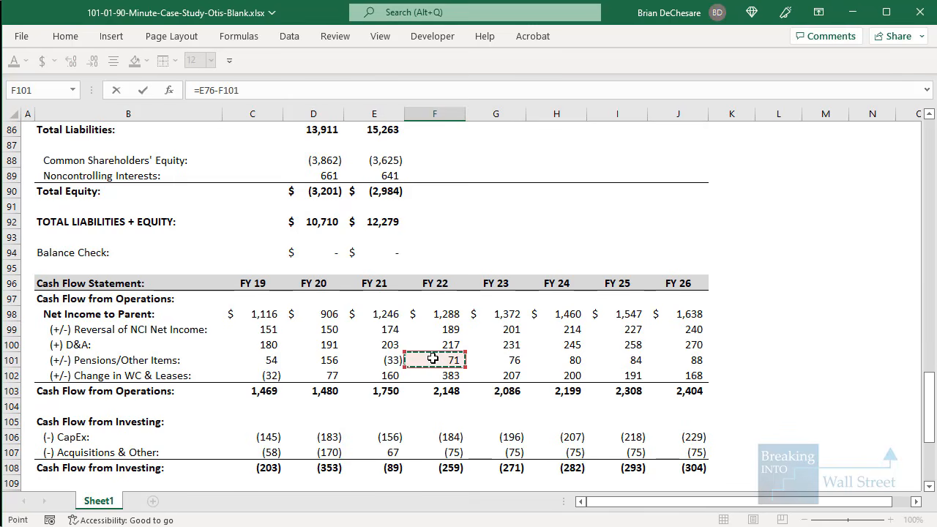
pyautogui.write('-')
pyautogui.scroll(-2, 435, 358)
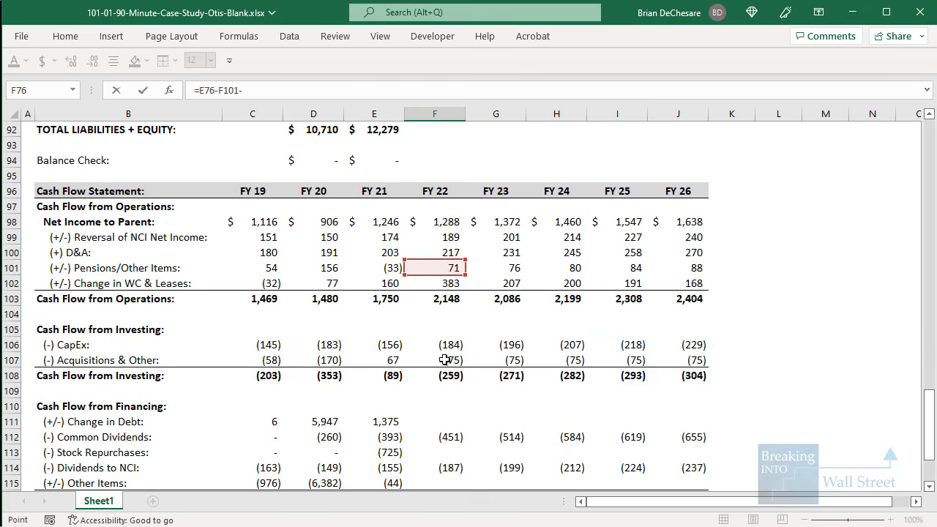
pyautogui.click(444, 360)
pyautogui.hotkey('ctrl', 'Return')
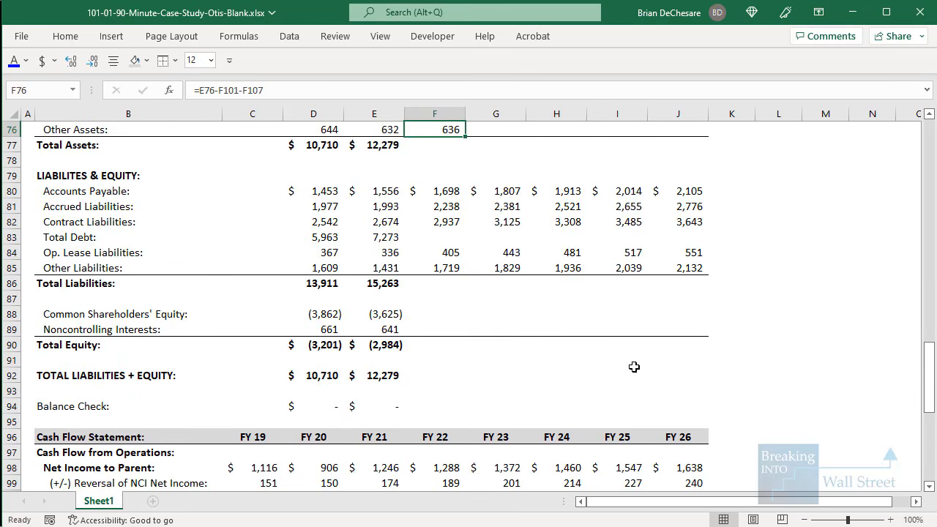
# Sum the FY 22 asset lines into Total Assets in F77
pyautogui.hotkey('shift', 'Right')
pyautogui.hotkey('shift', 'Right')
pyautogui.hotkey('shift', 'Right')
pyautogui.hotkey('shift', 'Right')
pyautogui.press('Down')
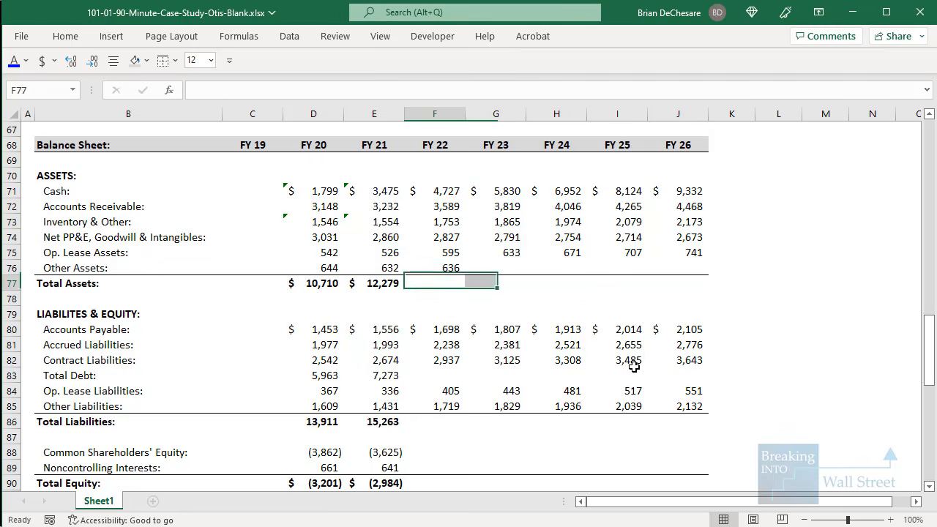
pyautogui.hotkey('alt', '=')
pyautogui.hotkey('ctrl', 'Return')
# Copy the FY 22 Other Assets and Total Assets formulas together across FY 23 through FY 26
pyautogui.press('Up')
pyautogui.hotkey('shift', 'Down')
pyautogui.hotkey('shift', 'Right')
pyautogui.hotkey('shift', 'Right')
pyautogui.hotkey('shift', 'Right')
pyautogui.hotkey('shift', 'Right')
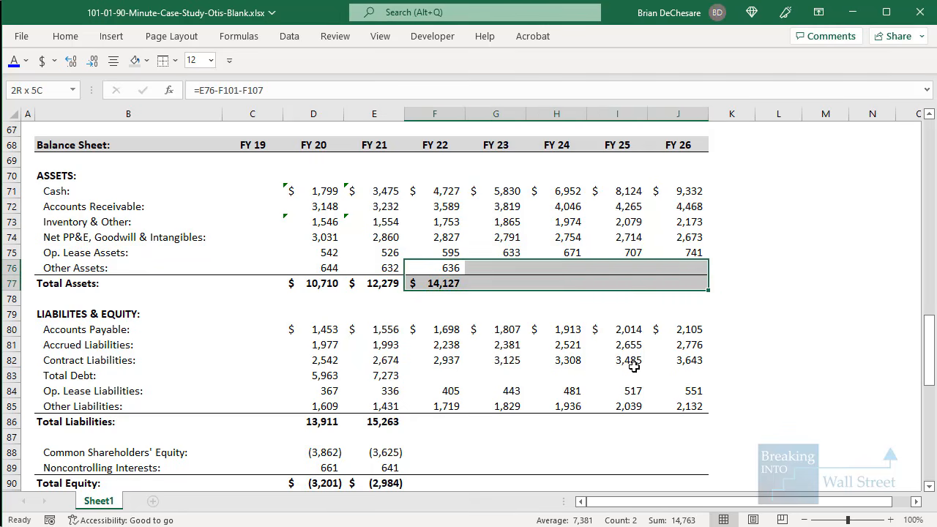
pyautogui.hotkey('ctrl', 'r')
# Calculate FY 22 Total Debt in F83 as prior-year debt plus the Change in Debt, =E83+F111
pyautogui.press('Down')
pyautogui.press('Down')
pyautogui.press('Down')
pyautogui.press('Down')
pyautogui.press('Down')
pyautogui.press('Down')
pyautogui.press('Down')
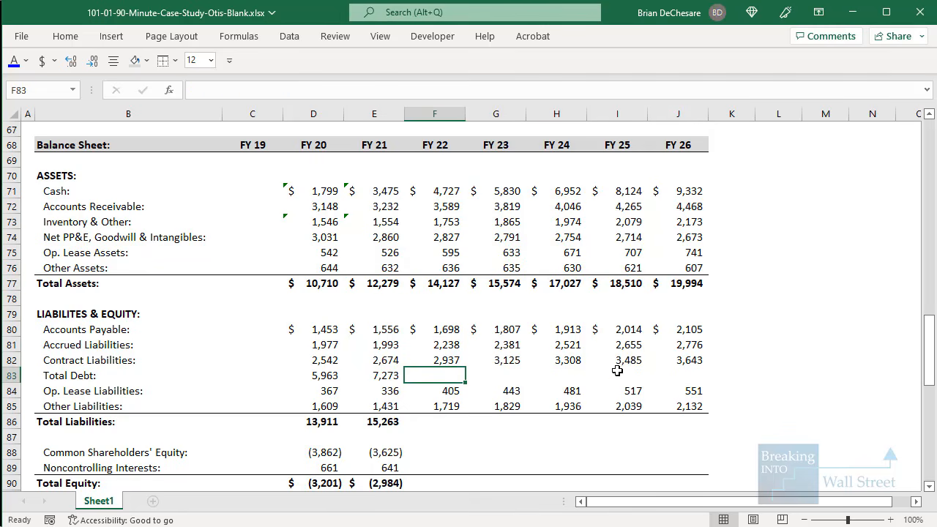
pyautogui.scroll(-3, 533, 341)
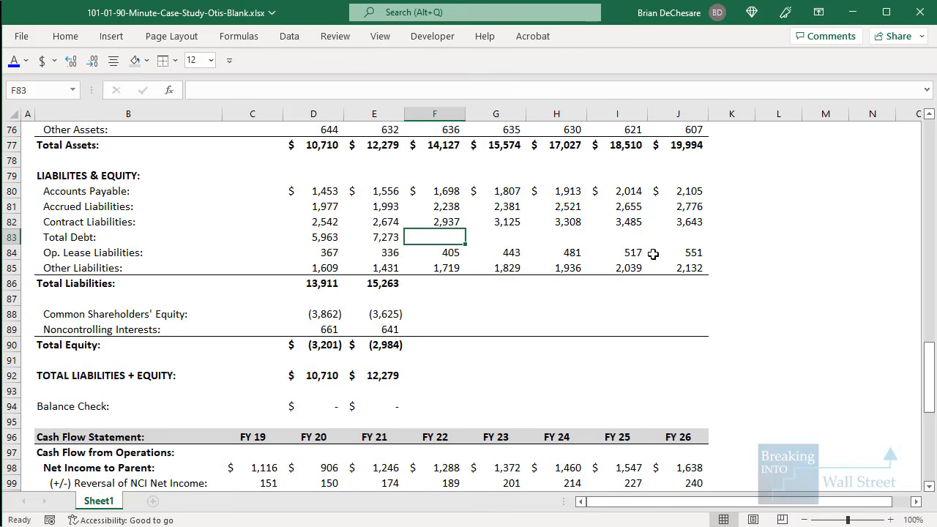
pyautogui.write('=')
pyautogui.press('Left')
pyautogui.write('+')
pyautogui.scroll(-7, 368, 278)
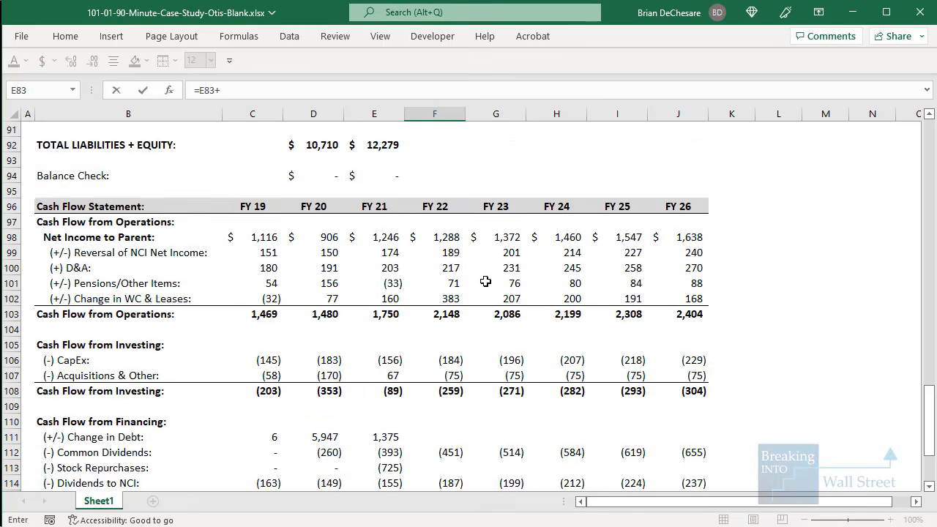
pyautogui.click(441, 341)
pyautogui.press('Return')
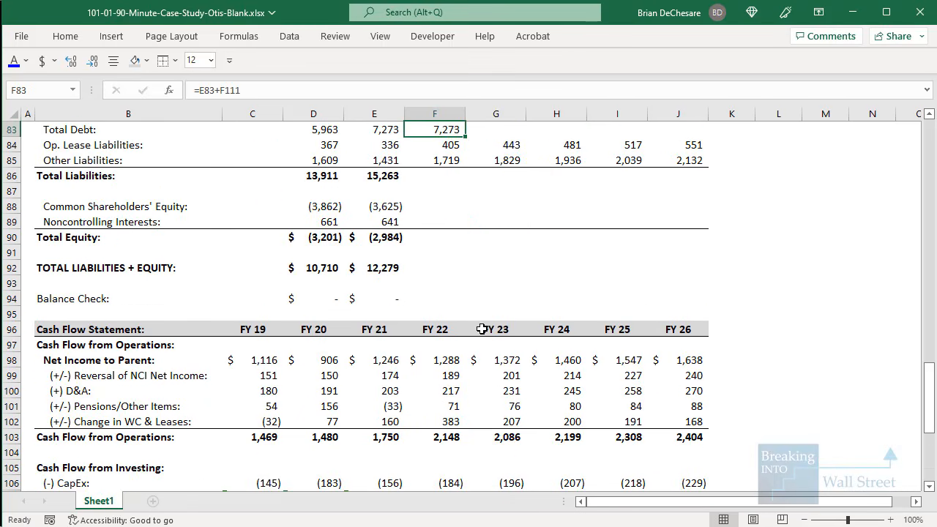
# Copy the Total Debt formula from FY 22 across to FY 26
pyautogui.hotkey('shift', 'Right')
pyautogui.hotkey('shift', 'Right')
pyautogui.hotkey('shift', 'Right')
pyautogui.hotkey('shift', 'Right')
pyautogui.hotkey('ctrl', 'r')
# Sum the FY 22 liability lines into Total Liabilities in F86 with =SUM(F80:F85)
pyautogui.press('Down')
pyautogui.press('Down')
pyautogui.press('Down')
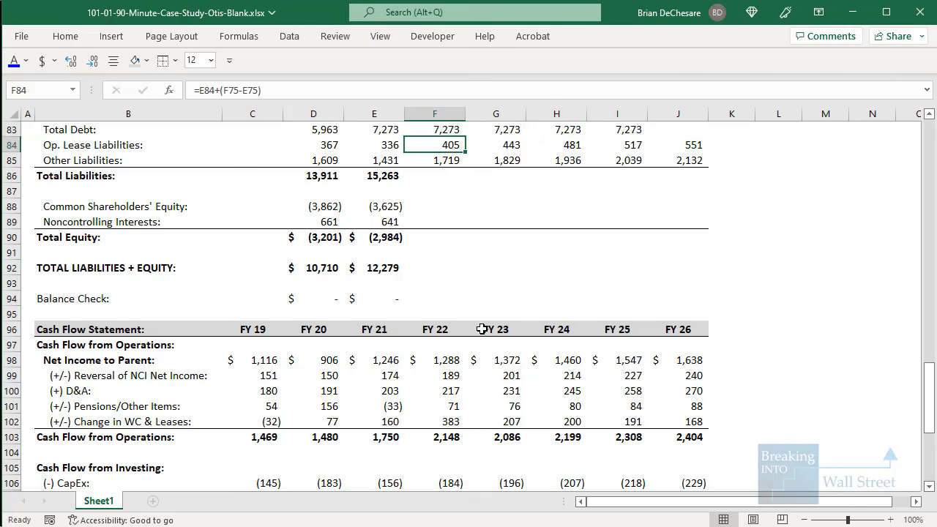
pyautogui.scroll(3, 487, 324)
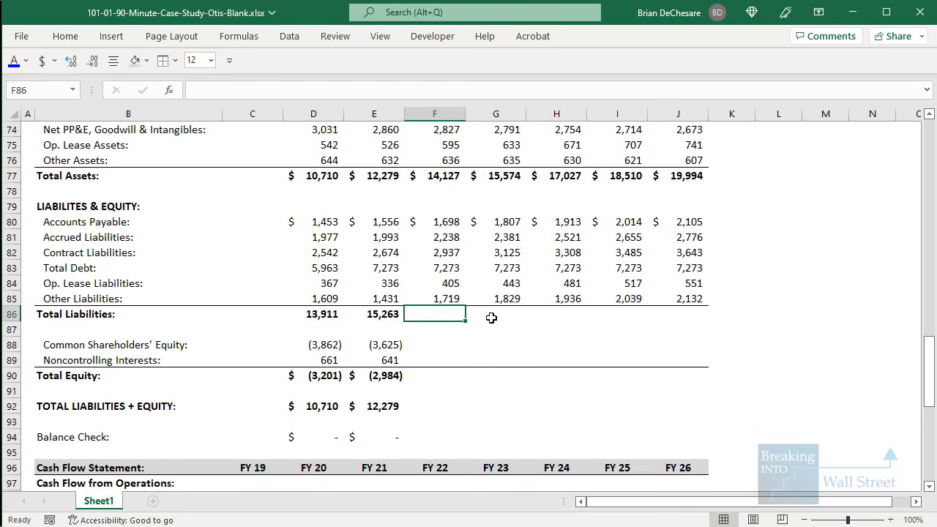
pyautogui.hotkey('alt', '=')
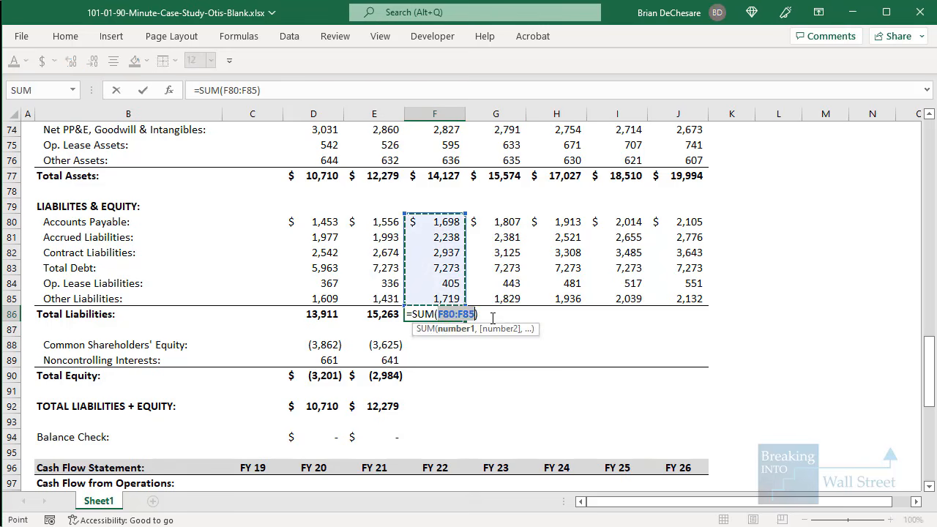
pyautogui.hotkey('ctrl', 'Return')
# Copy the Total Liabilities sum from FY 22 across to FY 26
pyautogui.hotkey('shift', 'Right')
pyautogui.hotkey('shift', 'Right')
pyautogui.hotkey('shift', 'Right')
pyautogui.hotkey('shift', 'Right')
pyautogui.hotkey('ctrl', 'r')
# Switch to the presentation and read the linking notes for Op. Lease Liabilities and NCI
pyautogui.press('Down')
pyautogui.press('Down')
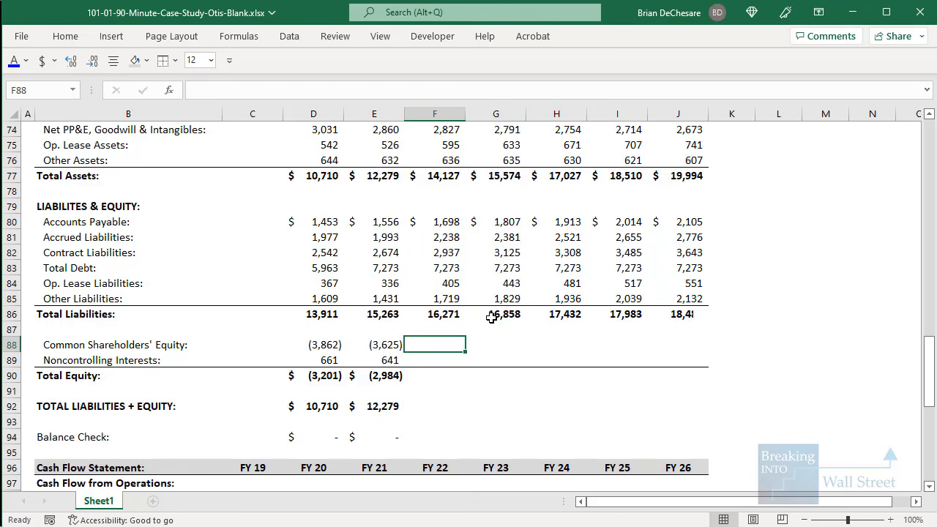
pyautogui.scroll(-1, 812, 295)
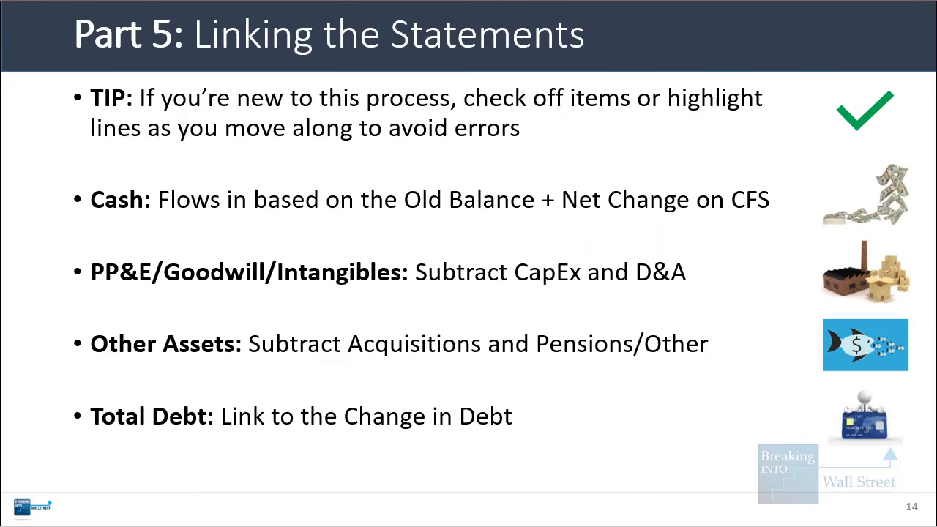
pyautogui.press('Right')
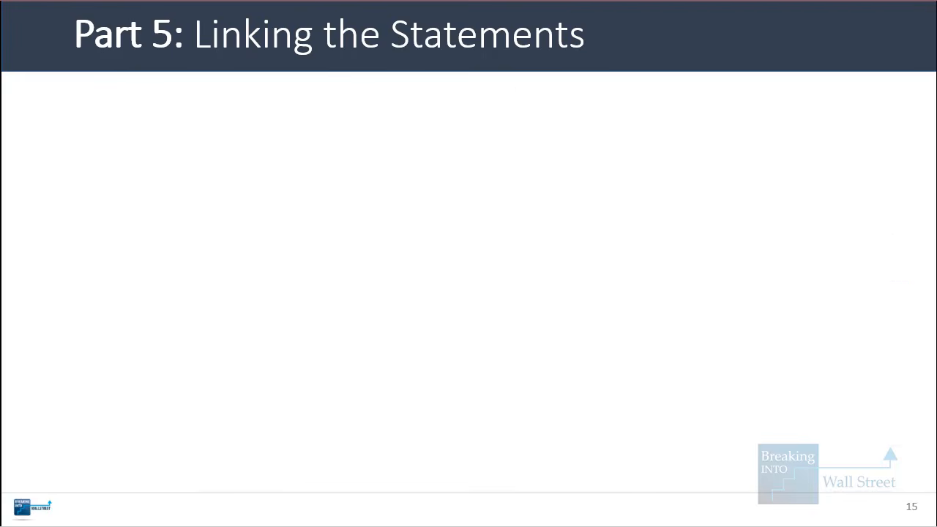
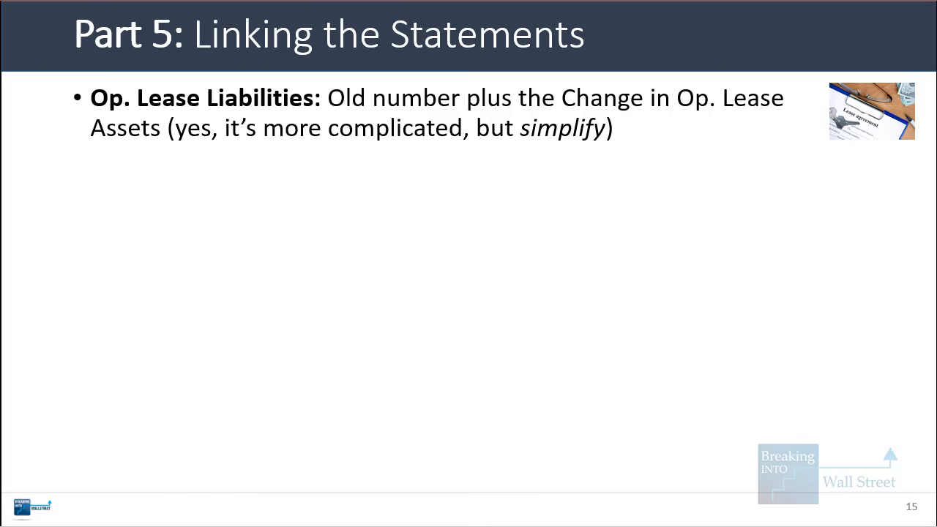
pyautogui.press('Right')
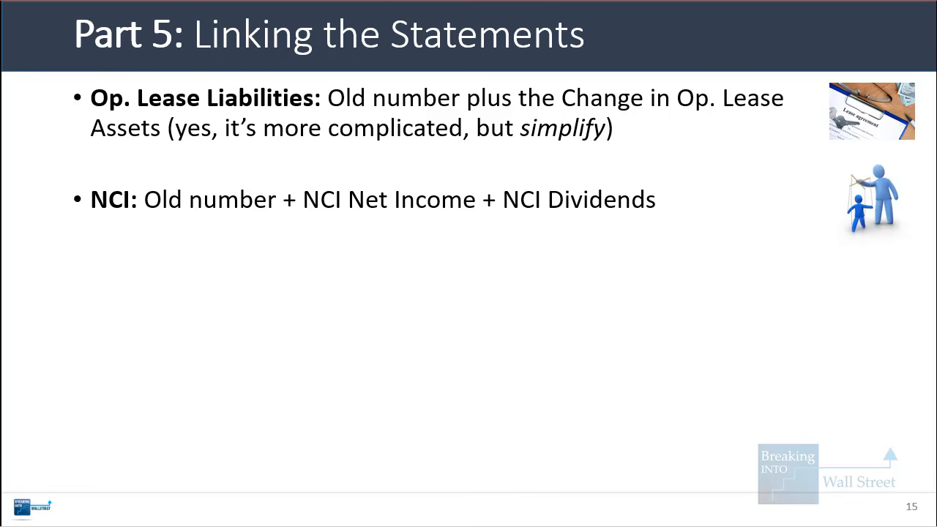
# Switch back to Excel and calculate FY 22 Noncontrolling Interests in F89 from the prior balance, NCI Net Income and NCI Dividends, =E89+F99+F114
pyautogui.hotkey('alt', 'Tab')
pyautogui.press('Down')
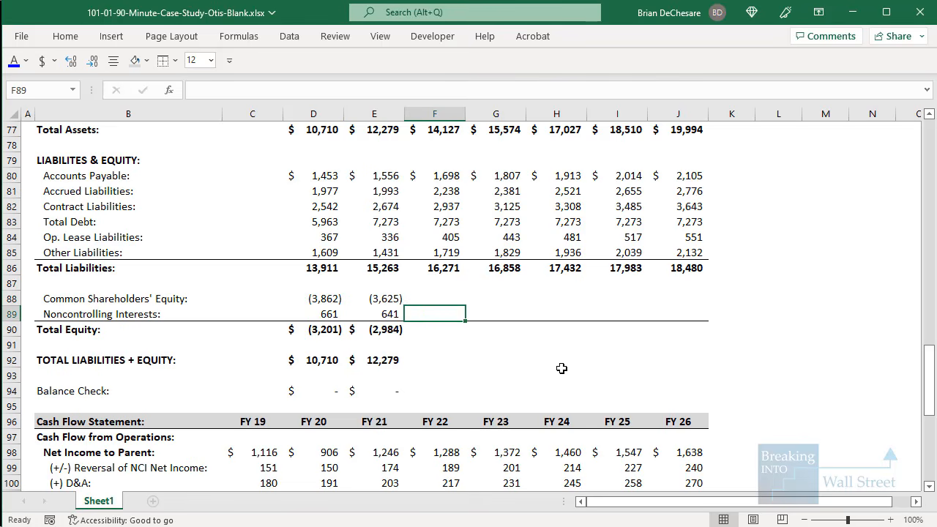
pyautogui.write('=')
pyautogui.press('Left')
pyautogui.write('+')
pyautogui.scroll(-3, 562, 368)
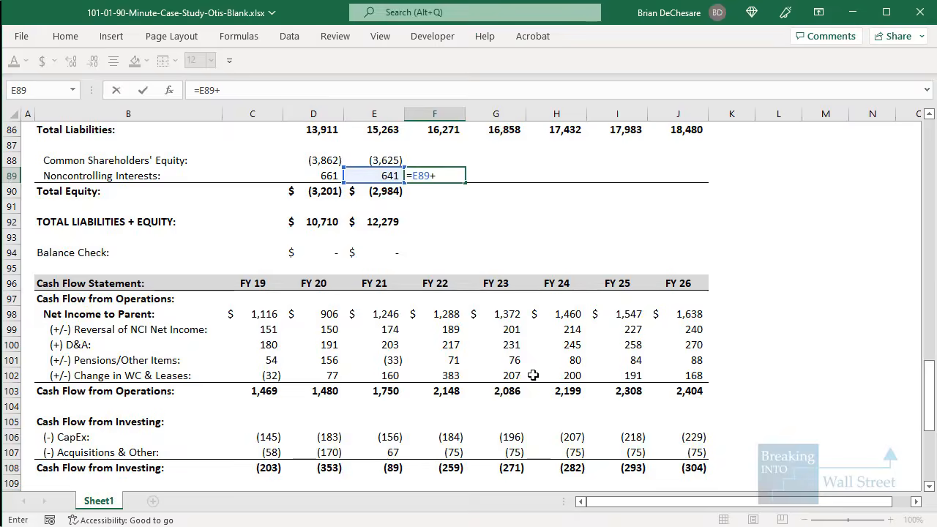
pyautogui.click(450, 330)
pyautogui.write('+')
pyautogui.scroll(-3, 450, 333)
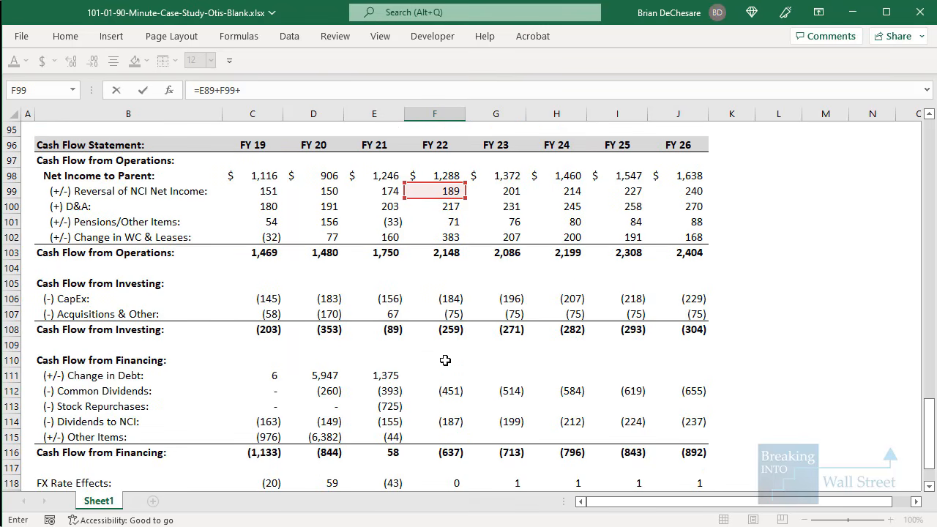
pyautogui.click(444, 419)
pyautogui.press('Return')
pyautogui.scroll(2, 552, 373)
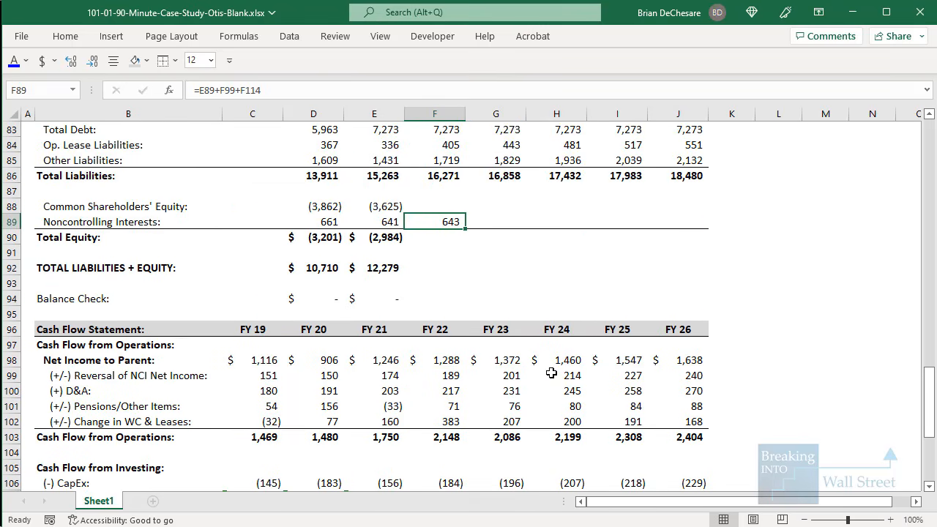
# Switch to the presentation, read the Shareholders' Equity linking notes, and return to the Excel workbook
pyautogui.press('Up')
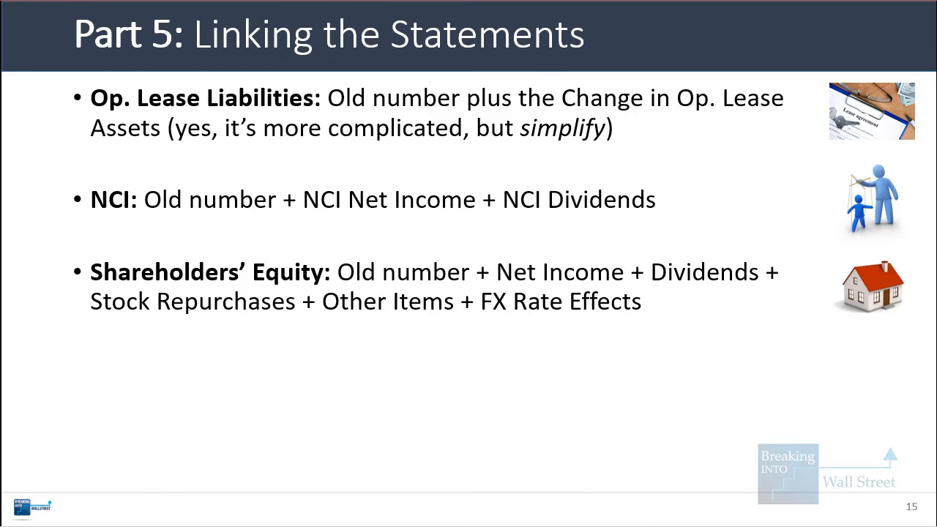
pyautogui.press('Right')
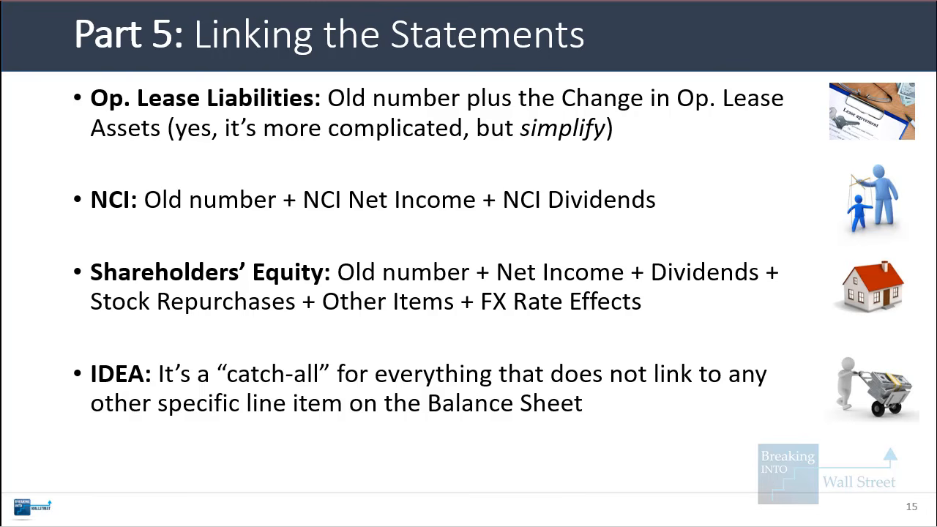
pyautogui.hotkey('alt', 'Tab')
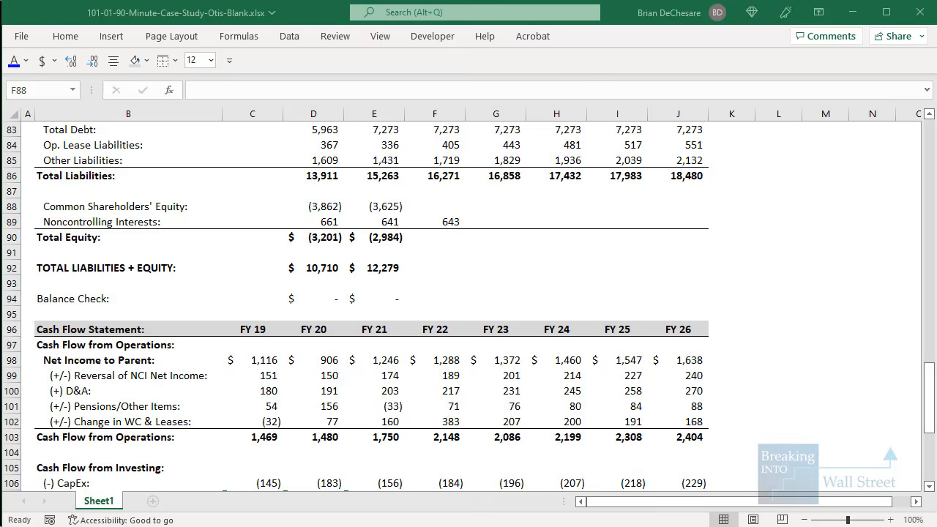
# Examine the FY 22 Net Income, Common Dividends, Stock Repurchases, Other Items and FX Rate Effects lines that feed Common Shareholders' Equity
pyautogui.scroll(-2, 479, 385)
pyautogui.click(440, 272)
pyautogui.scroll(-1, 439, 277)
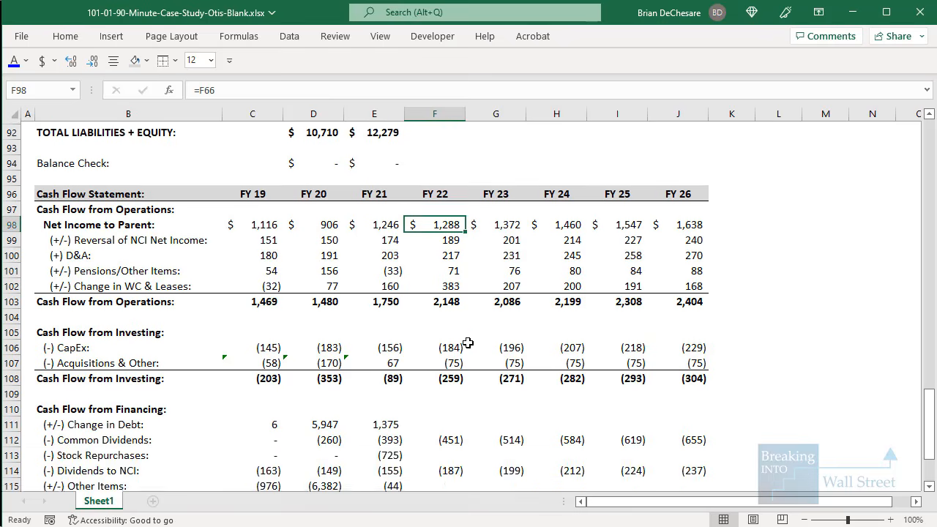
pyautogui.scroll(-2, 453, 316)
pyautogui.scroll(-1, 455, 320)
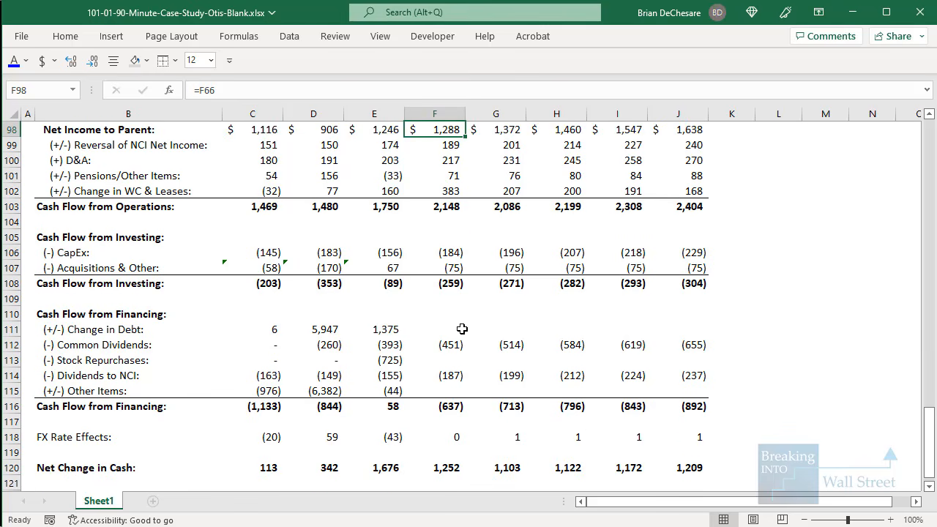
pyautogui.click(437, 359)
pyautogui.hotkey('shift', 'space')
pyautogui.click(438, 438)
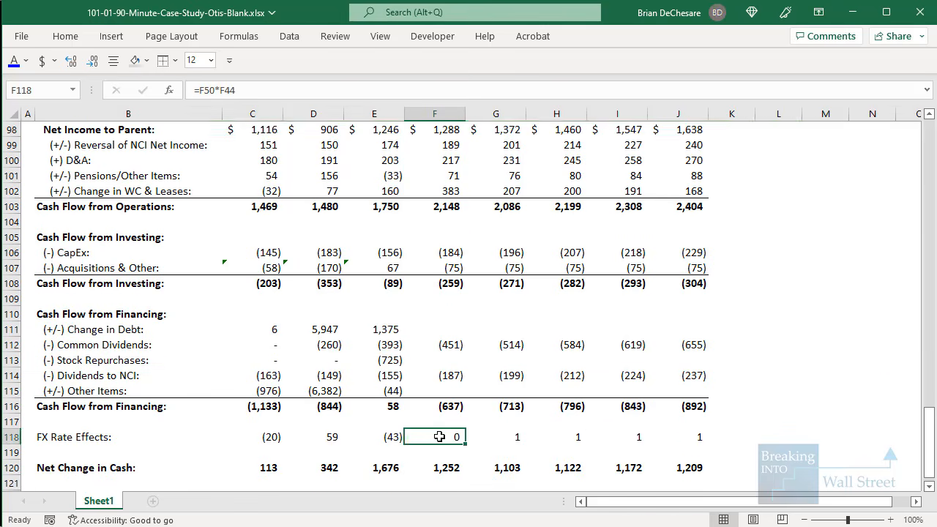
pyautogui.hotkey('shift', 'space')
pyautogui.scroll(9, 451, 422)
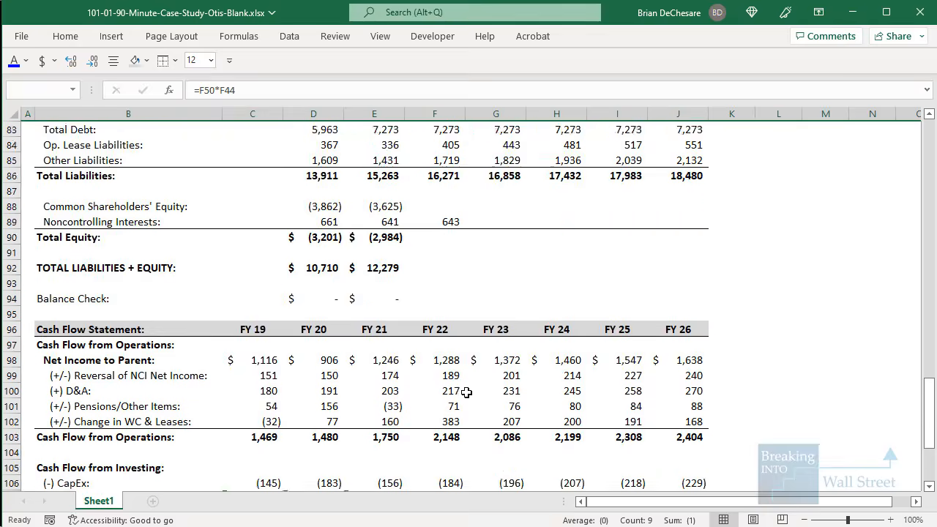
pyautogui.click(421, 375)
pyautogui.moveTo(421, 374); pyautogui.dragTo(421, 388)
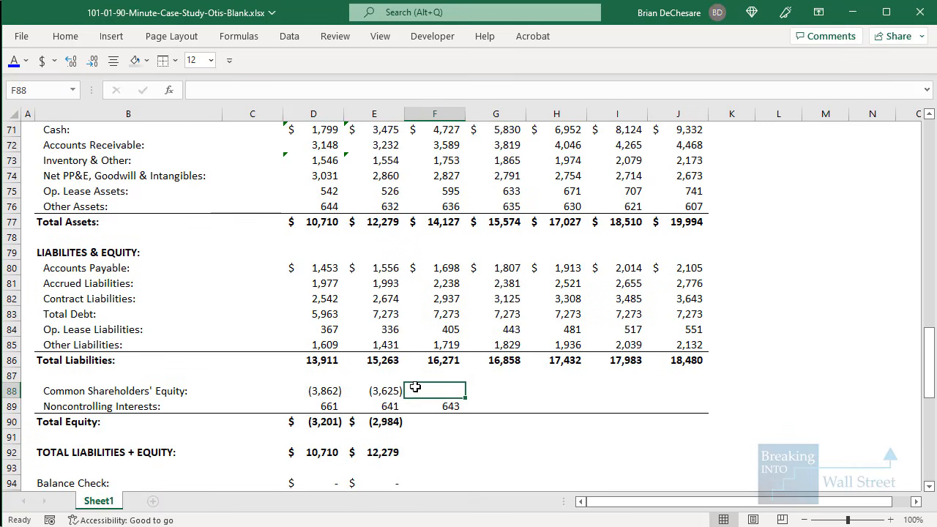
pyautogui.scroll(-3, 416, 379)
pyautogui.scroll(-1, 413, 364)
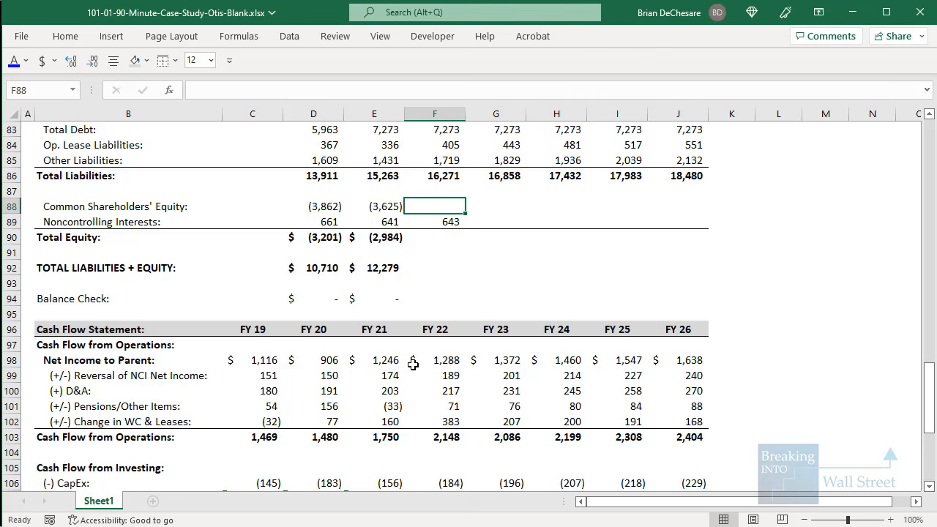
# Start the FY 22 Common Shareholders' Equity formula in F88 with the prior balance plus Net Income to Parent, =E88+F98
pyautogui.write('=')
pyautogui.press('Left')
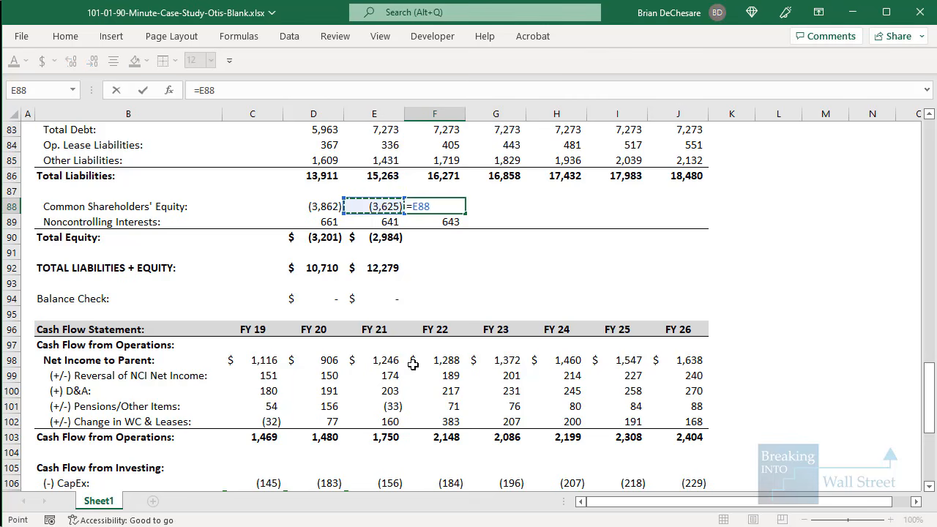
pyautogui.write('+')
pyautogui.click(423, 359)
pyautogui.scroll(-1, 423, 358)
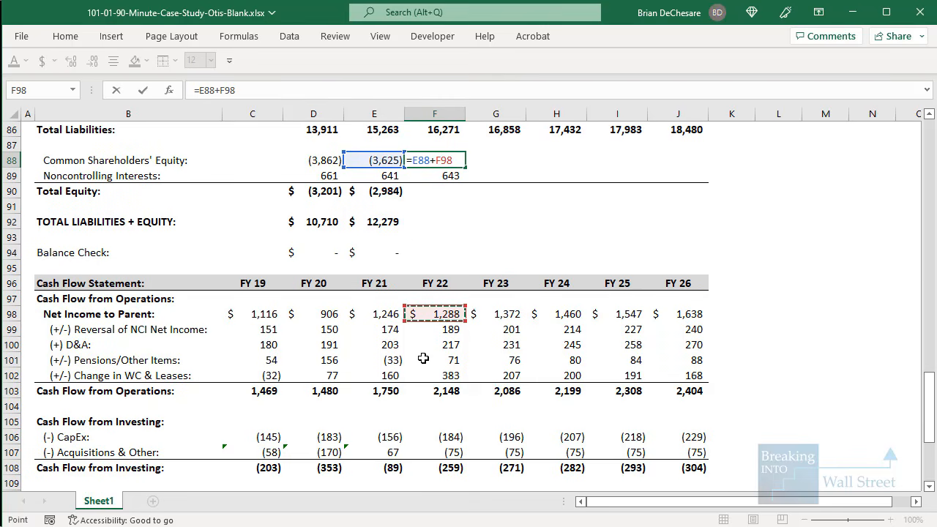
pyautogui.write('+')
pyautogui.scroll(-1, 423, 360)
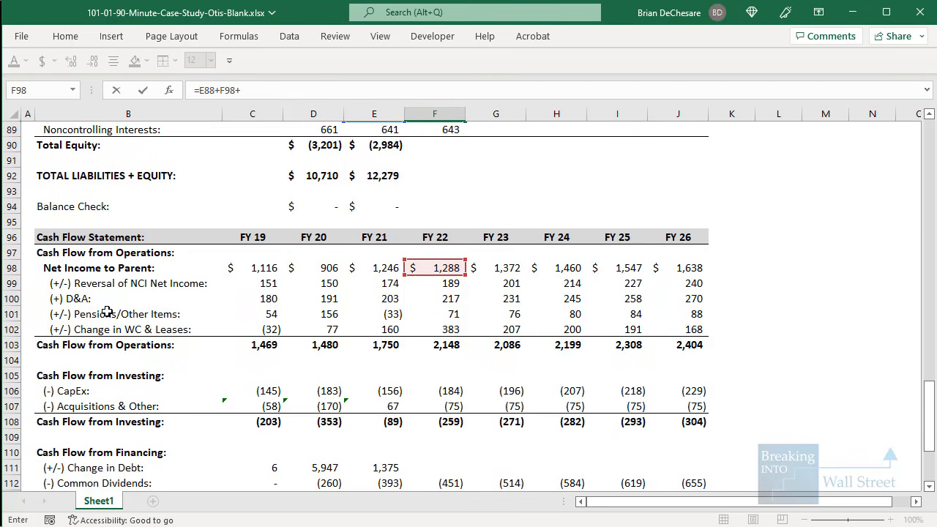
pyautogui.moveTo(62, 278); pyautogui.dragTo(203, 302)
pyautogui.moveTo(320, 338); pyautogui.dragTo(709, 337)
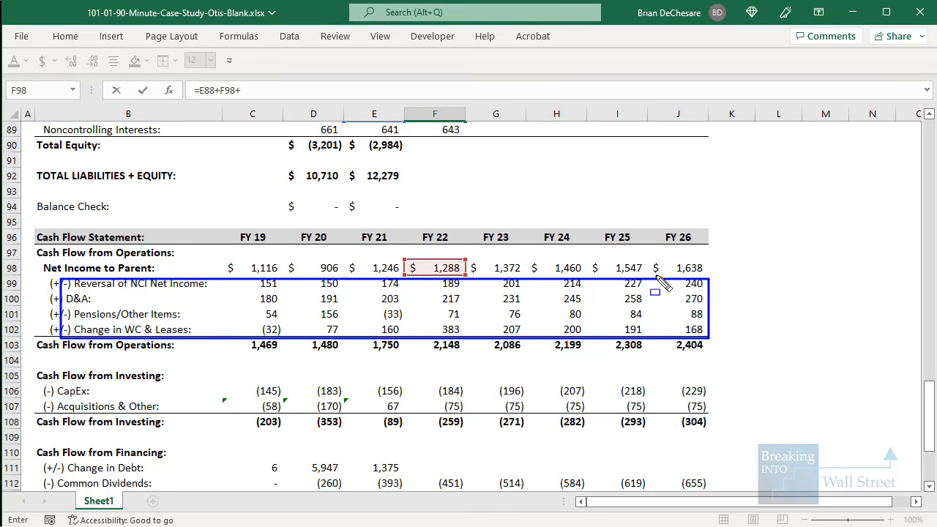
pyautogui.press('Escape')
# Complete the F88 formula with Common Dividends, Stock Repurchases, Other Items and FX Rate Effects, adding +F112+F113+F115+F118
pyautogui.scroll(-2, 497, 244)
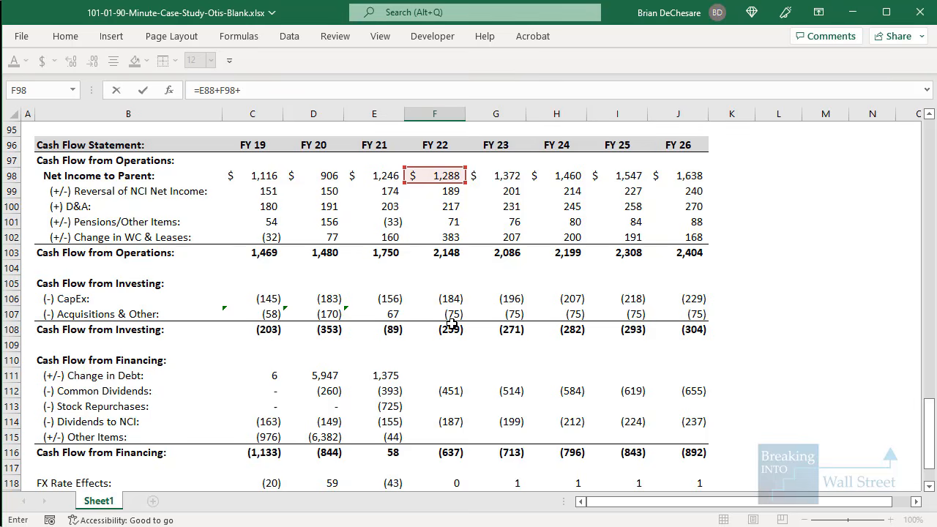
pyautogui.scroll(-1, 443, 322)
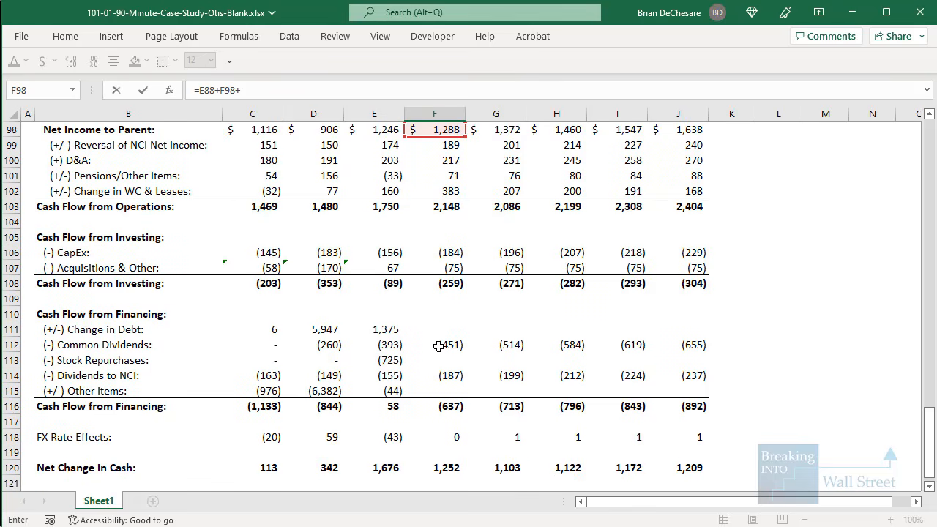
pyautogui.click(439, 346)
pyautogui.write('+')
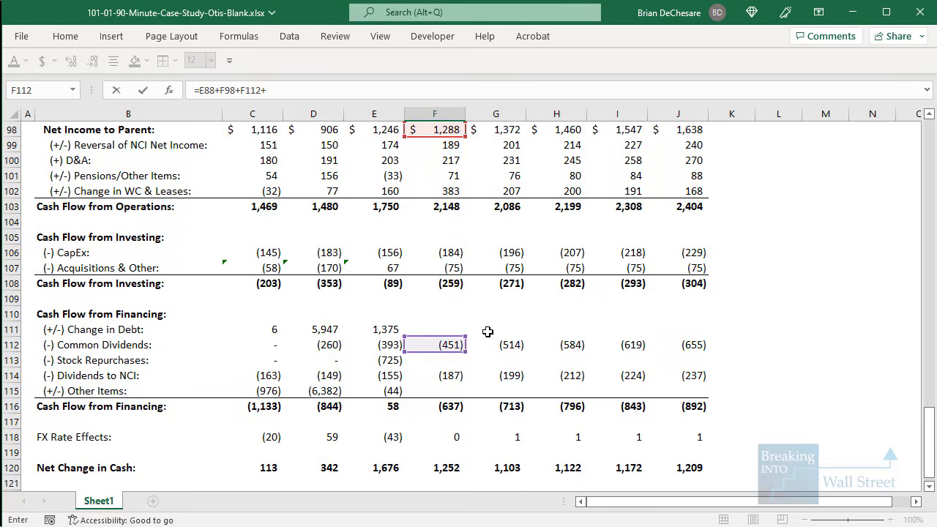
pyautogui.click(452, 357)
pyautogui.write('+')
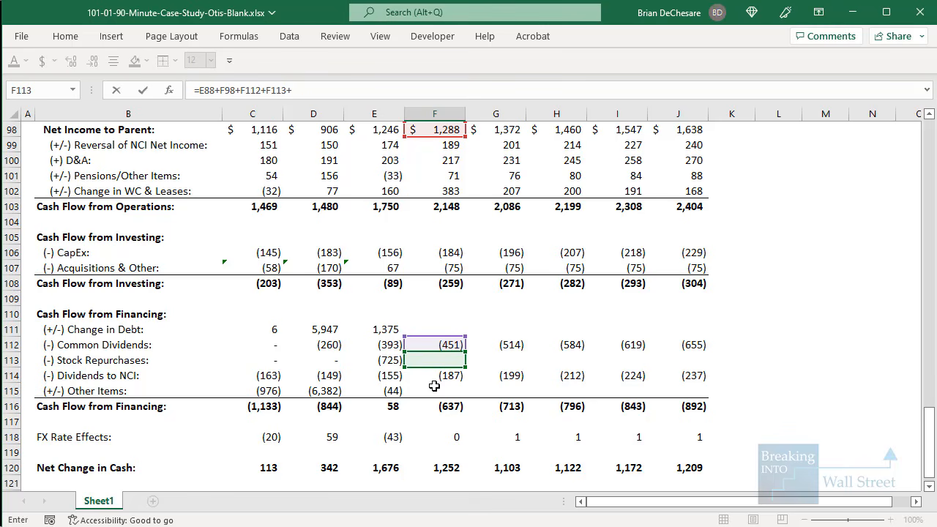
pyautogui.click(435, 390)
pyautogui.write('+')
pyautogui.click(435, 437)
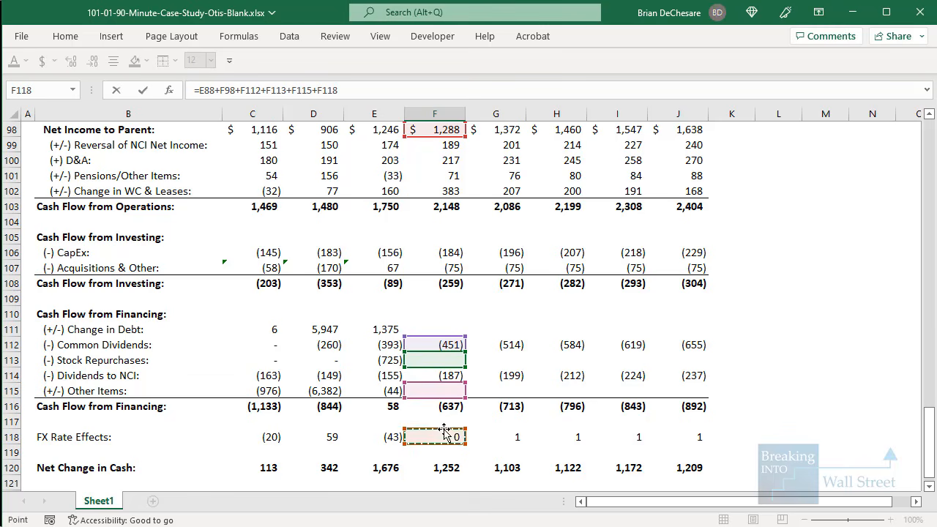
pyautogui.scroll(-1, 439, 439)
pyautogui.press('Return')
pyautogui.scroll(5, 448, 424)
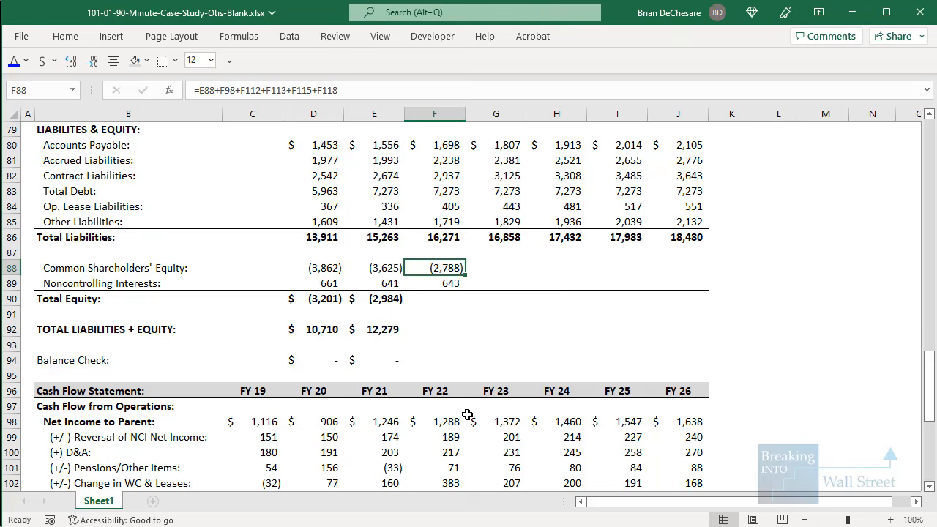
# Sum FY 22 Common Shareholders' Equity and Noncontrolling Interests into Total Equity in F90 with =SUM(F88:F89)
pyautogui.press('Down')
pyautogui.press('Down')
pyautogui.hotkey('alt', '=')
pyautogui.press('Return')
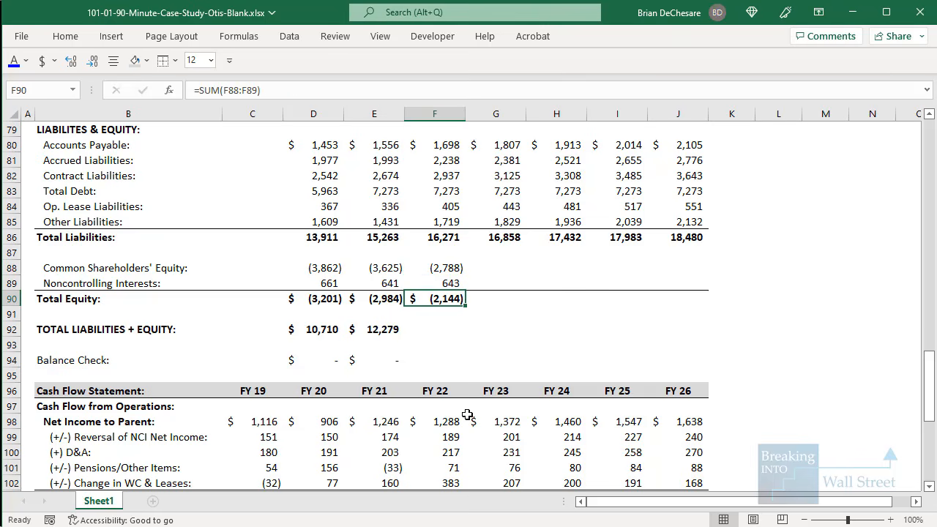
# Copy the Total Liabilities + Equity and Balance Check formulas from FY 21 into FY 22, E92:E94 to F92:F94
pyautogui.press('Down')
pyautogui.press('Left')
pyautogui.press('F2')
pyautogui.hotkey('ctrl', 'Return')
pyautogui.hotkey('shift', 'Down')
pyautogui.hotkey('shift', 'Down')
pyautogui.hotkey('shift', 'Right')
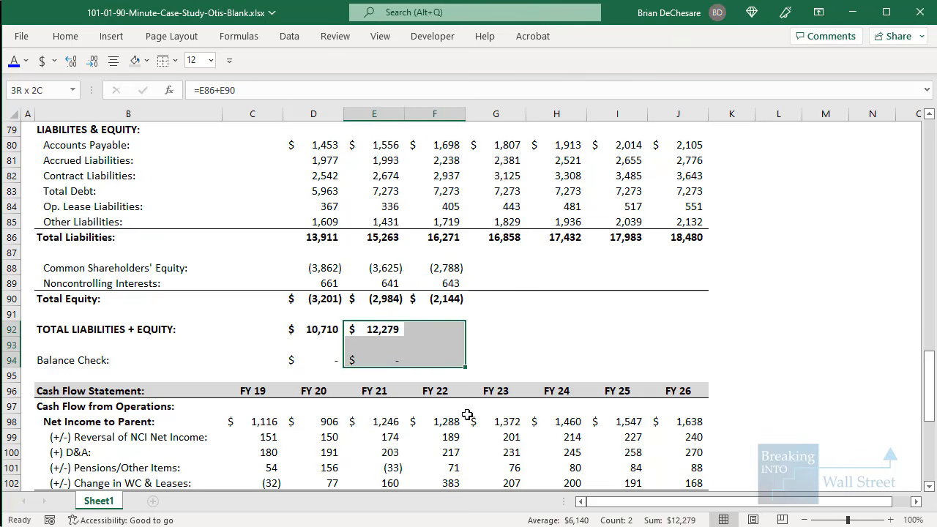
pyautogui.hotkey('ctrl', 'r')
# Check the FY 22 Total Liabilities + Equity and Balance Check formulas against the Balance Sheet lines
pyautogui.press('Right')
pyautogui.press('F2')
pyautogui.press('Escape')
pyautogui.press('Down')
pyautogui.press('Down')
pyautogui.press('F2')
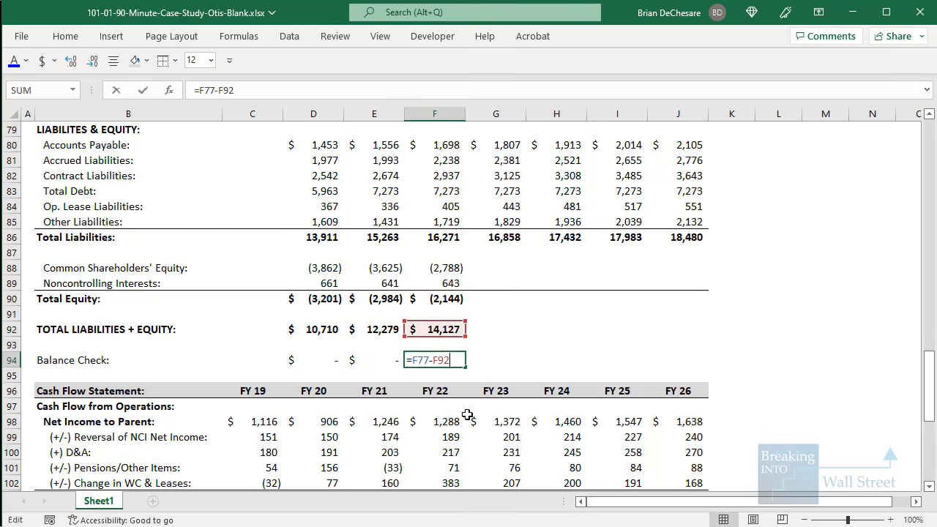
pyautogui.hotkey('ctrl', 'Return')
pyautogui.scroll(2, 486, 326)
pyautogui.scroll(-2, 434, 298)
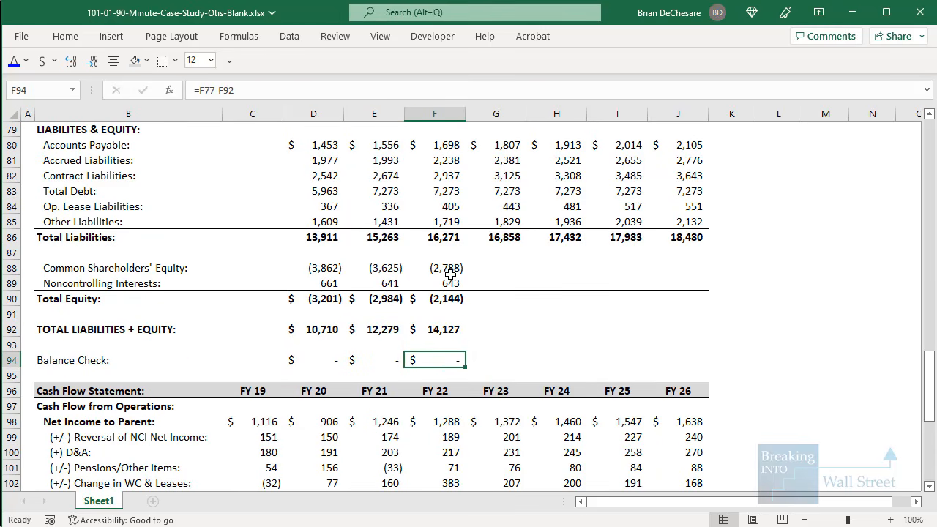
# Copy the FY 22 equity, Total Liabilities + Equity and Balance Check formulas in F88:F94 across to FY 26, and save the workbook
pyautogui.moveTo(451, 270); pyautogui.dragTo(673, 354)
pyautogui.hotkey('ctrl', 'r')
pyautogui.click(564, 329)
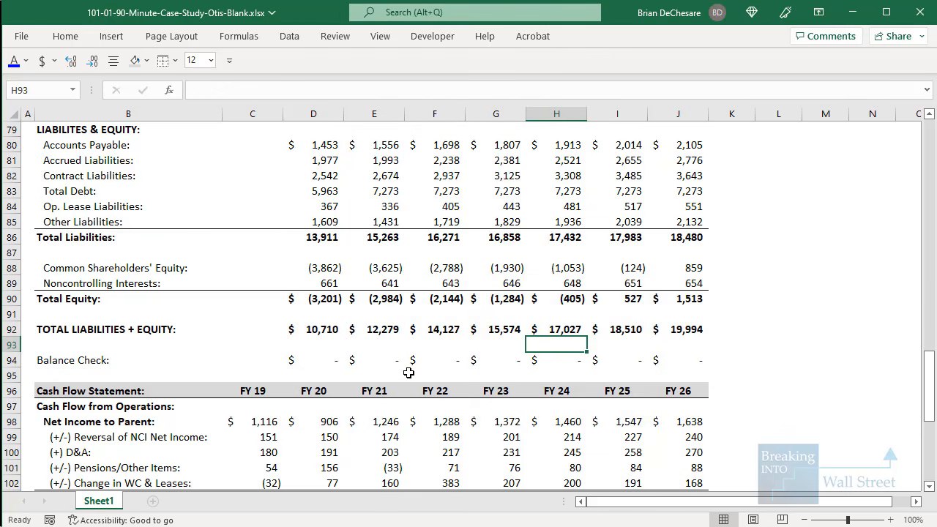
pyautogui.click(409, 375)
pyautogui.hotkey('ctrl', 's')
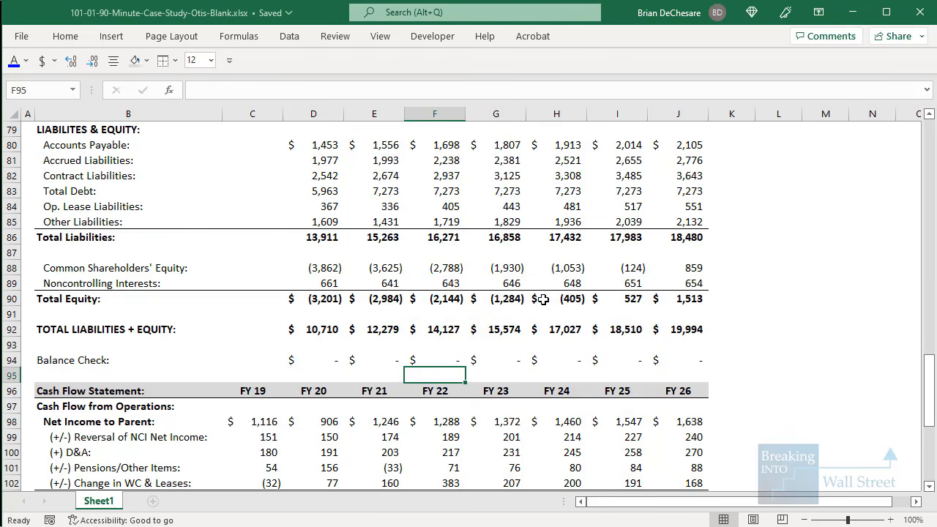
# Remove bold from the assumption labels in B31:B35 and from the Dividends %, NCI Dividends % and FX Rate Effects % labels in B39, B41 and B44
pyautogui.scroll(17, 101, 269)
pyautogui.moveTo(103, 173); pyautogui.dragTo(111, 232)
pyautogui.hotkey('ctrl', 'b')
pyautogui.click(94, 298)
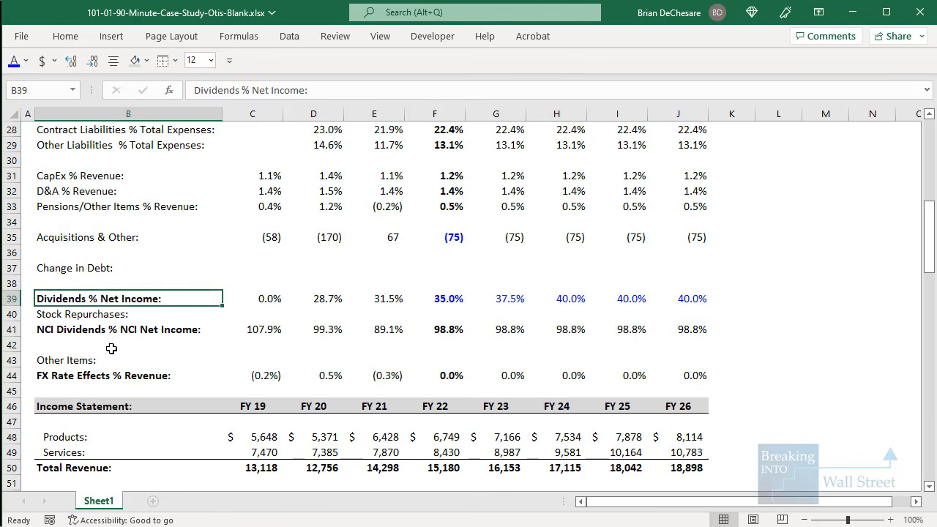
pyautogui.hotkey('ctrl', 'b')
pyautogui.click(111, 331)
pyautogui.hotkey('ctrl', 'b')
pyautogui.click(96, 376)
pyautogui.hotkey('ctrl', 'b')
# Switch to the 2022 Otis Investor Day PDF and examine the Capital allocation guidance on debt repayment, dividends and share repurchases
pyautogui.click(99, 268)
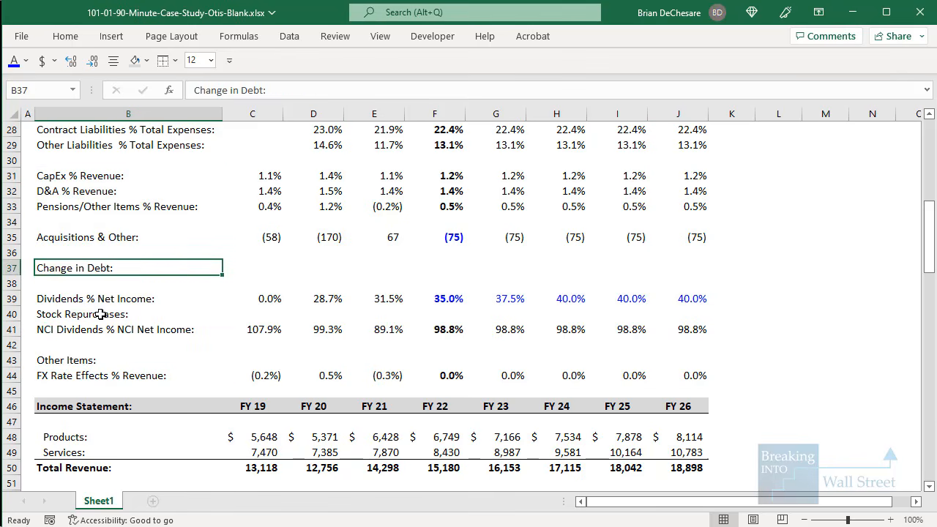
pyautogui.click(101, 313)
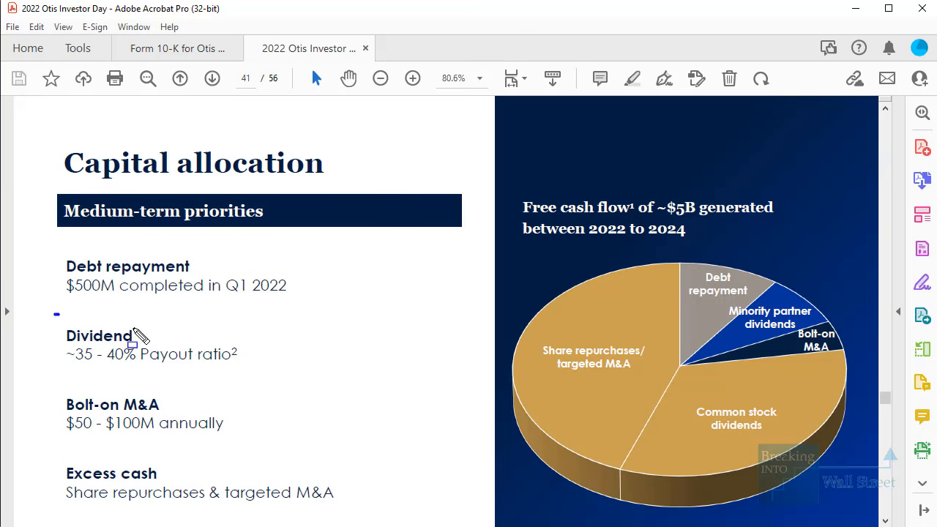
pyautogui.moveTo(137, 334); pyautogui.dragTo(266, 374)
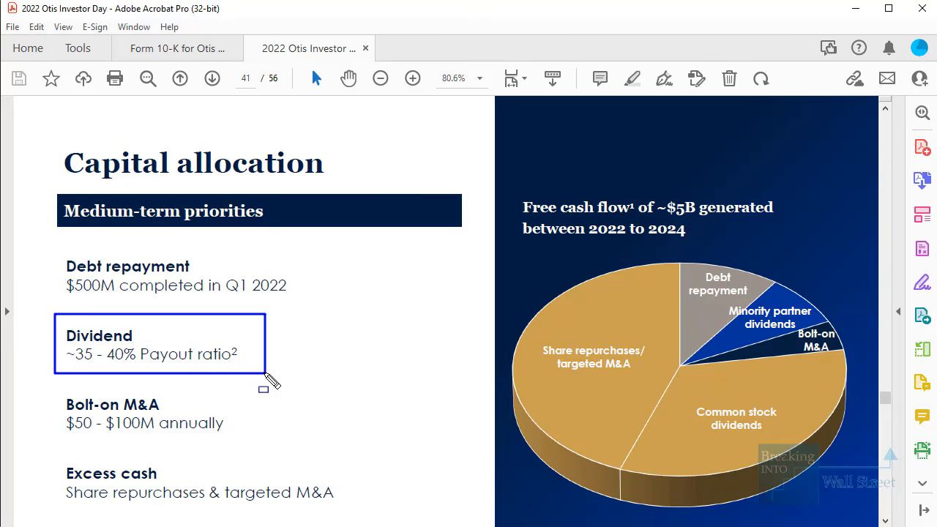
pyautogui.moveTo(504, 192); pyautogui.dragTo(786, 249)
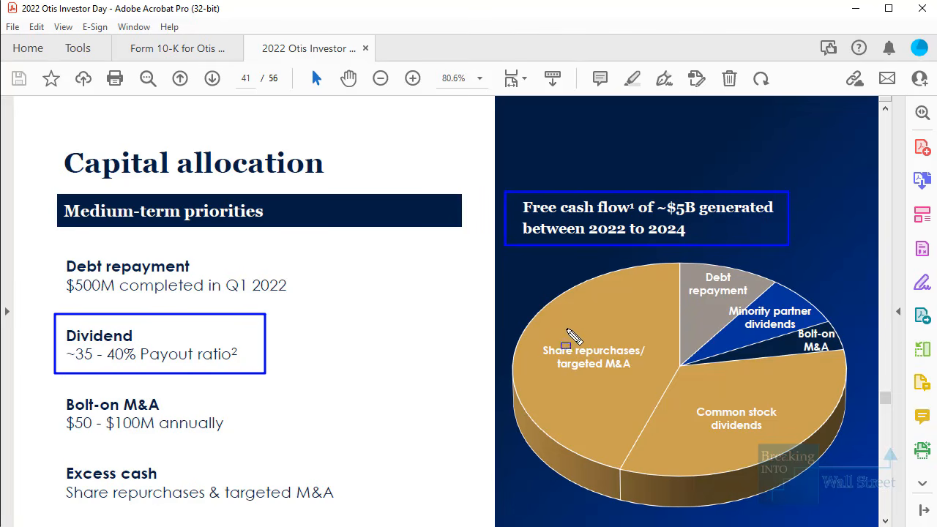
pyautogui.moveTo(677, 257); pyautogui.dragTo(768, 297)
pyautogui.moveTo(549, 327)
pyautogui.mouseDown()
pyautogui.moveTo(645, 385)
pyautogui.moveTo(655, 382)
pyautogui.mouseUp()
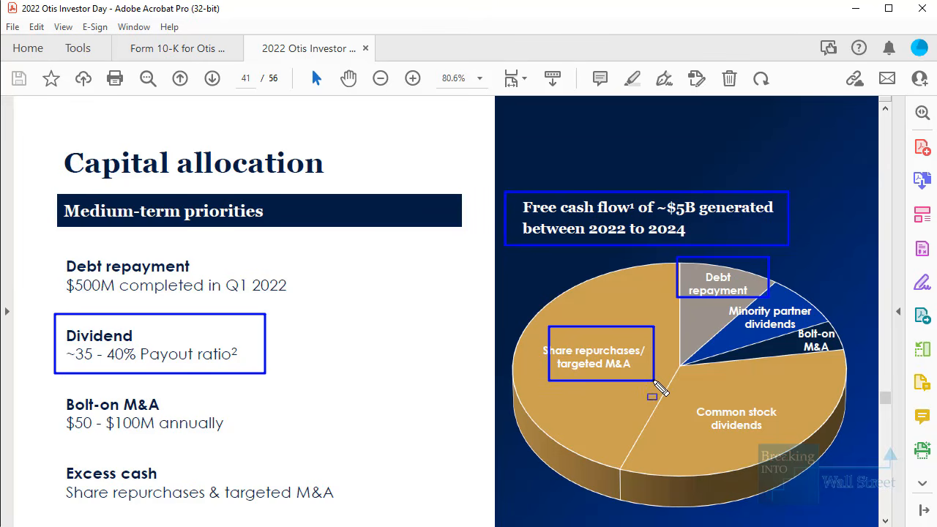
pyautogui.moveTo(700, 384); pyautogui.dragTo(796, 437)
pyautogui.press('Escape')
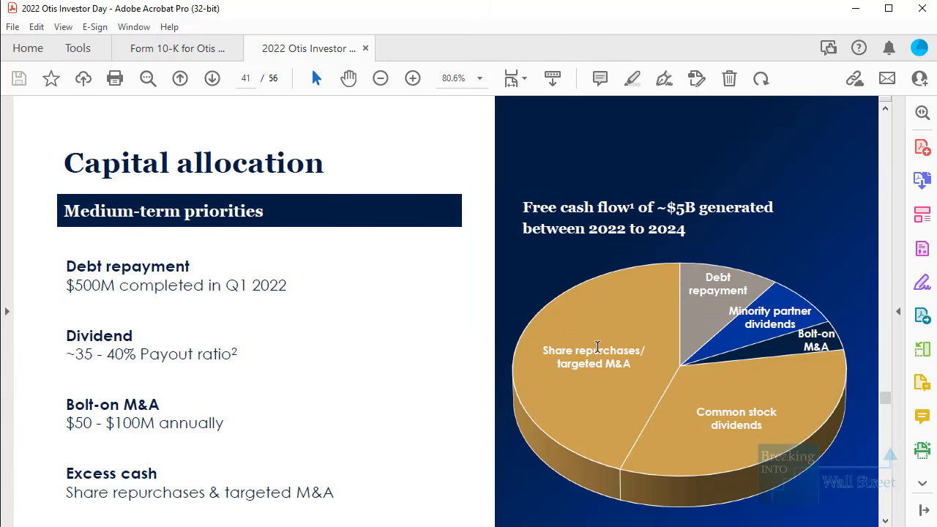
pyautogui.hotkey('ctrl', 'shift', 'd')
pyautogui.moveTo(677, 249); pyautogui.dragTo(750, 300)
pyautogui.moveTo(527, 332); pyautogui.dragTo(660, 378)
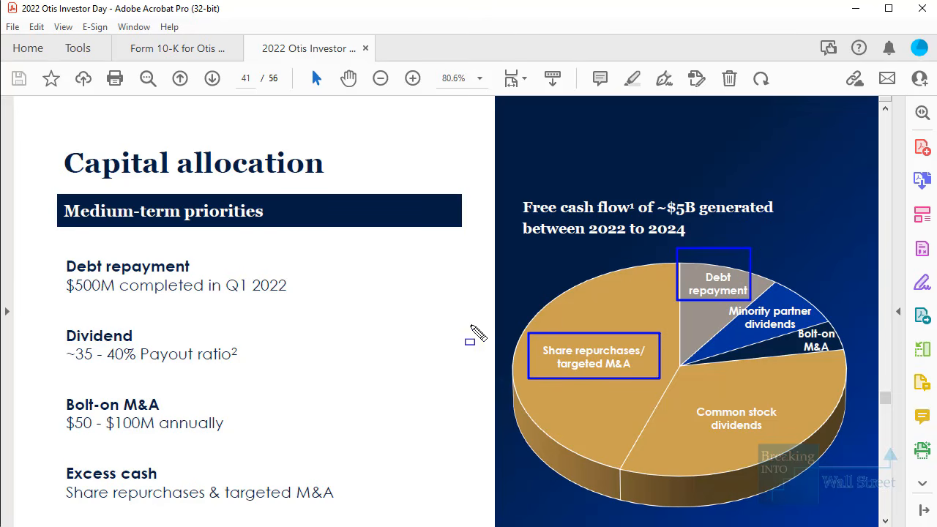
pyautogui.press('Escape')
# Switch to the case study Word document and read the Minimum Cash requirement
pyautogui.hotkey('alt', 'Tab')
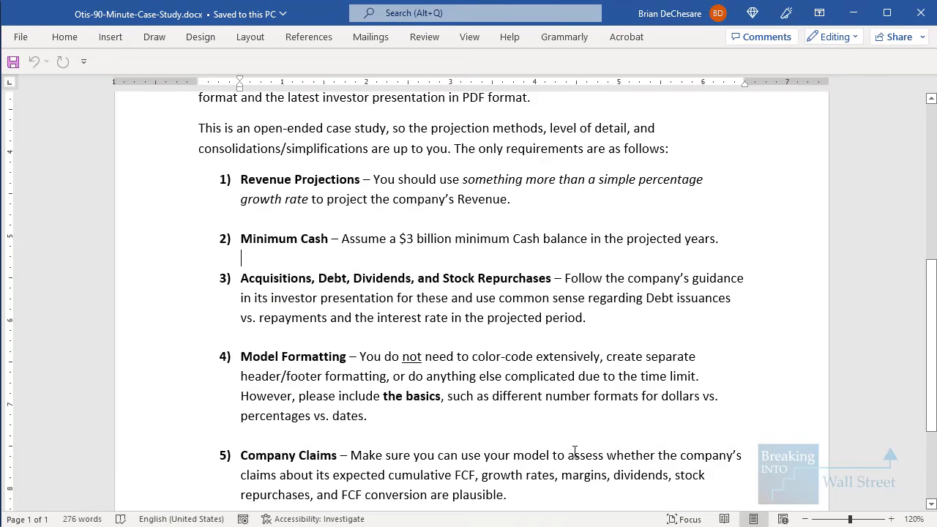
pyautogui.hotkey('ctrl', 'shift', 'd')
pyautogui.moveTo(220, 215)
pyautogui.mouseDown()
pyautogui.moveTo(323, 239)
pyautogui.moveTo(754, 260)
pyautogui.mouseUp()
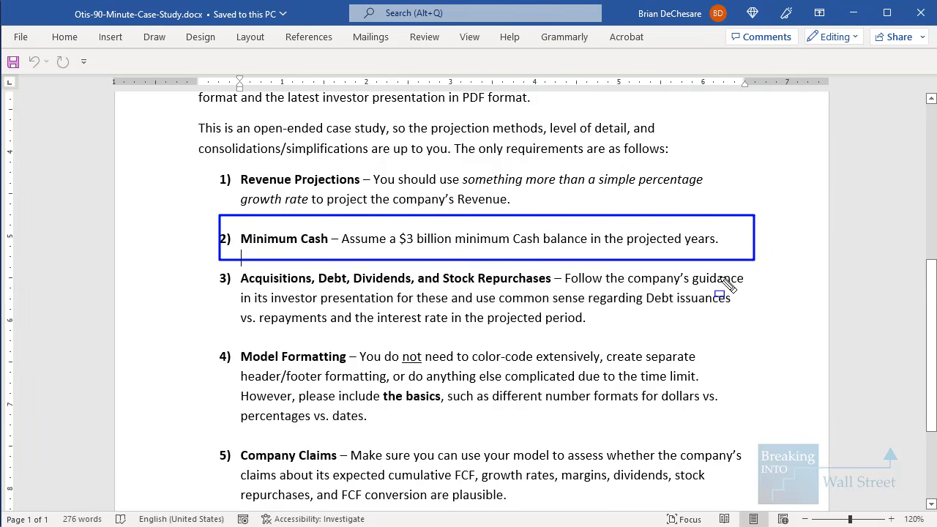
pyautogui.press('Escape')
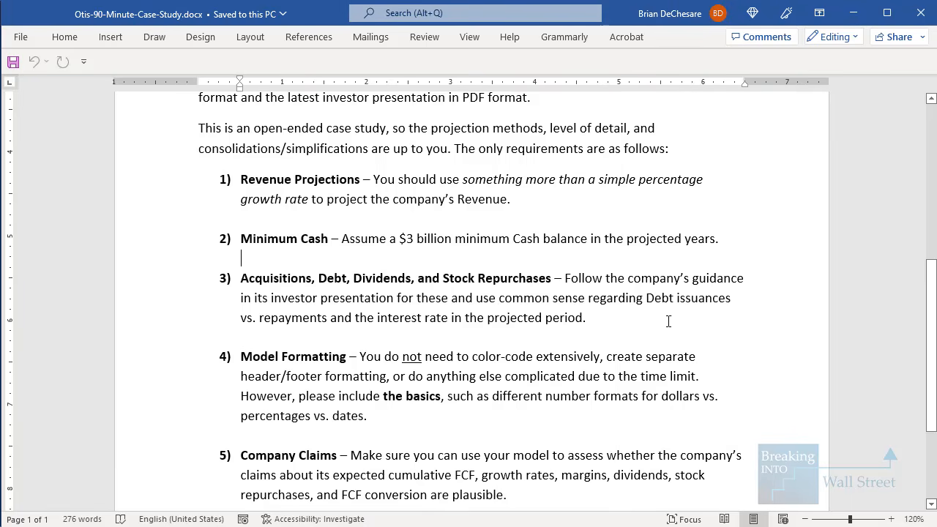
pyautogui.click(669, 322)
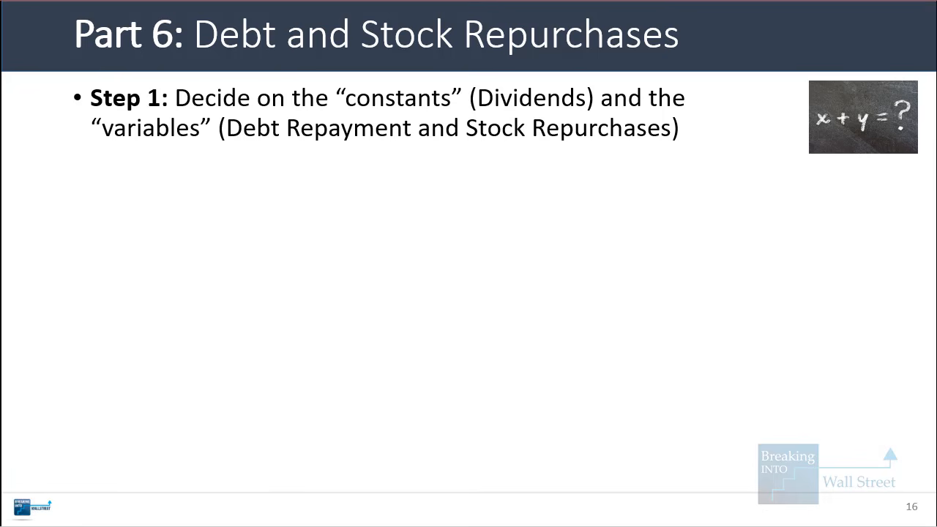
pyautogui.press('Right')
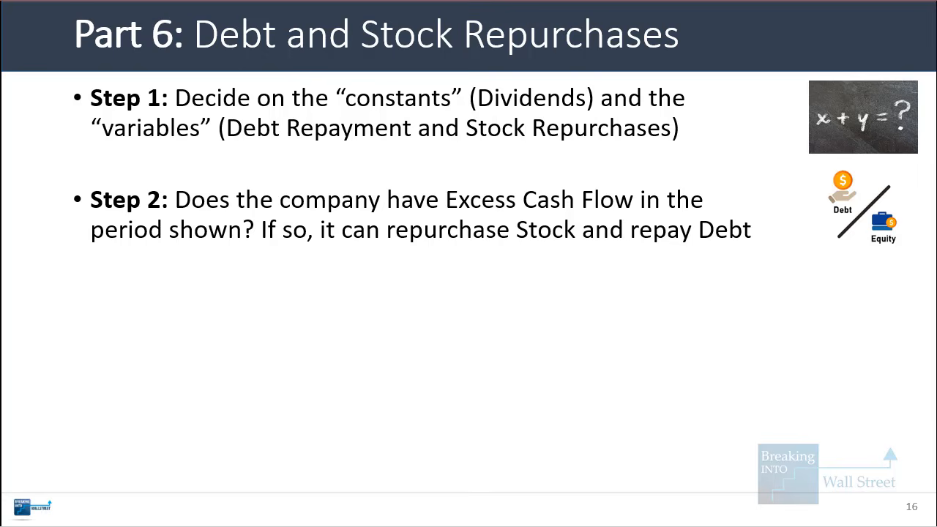
# Switch back to the Otis Excel workbook and insert three blank rows above the Change in Debt row
pyautogui.hotkey('alt', 'Tab')
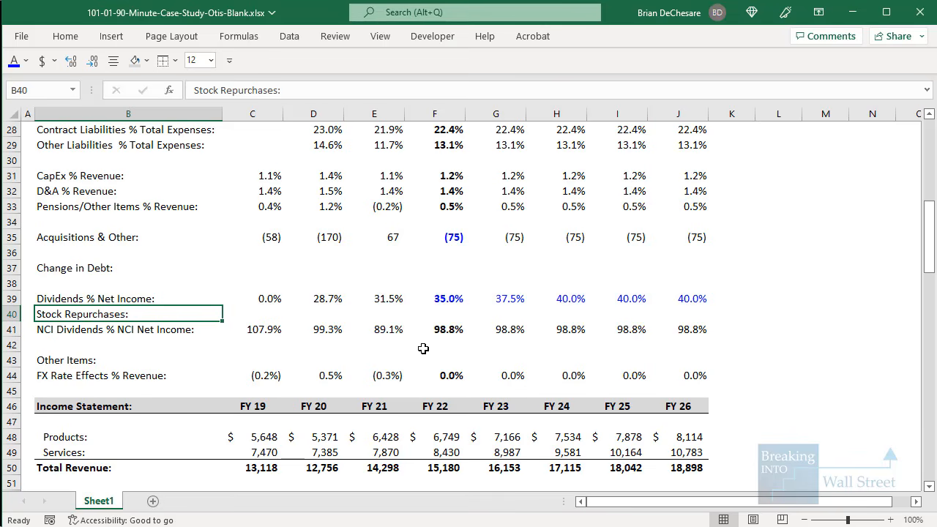
pyautogui.click(158, 266)
pyautogui.hotkey('shift', 'space')
pyautogui.hotkey('alt', 'i')
pyautogui.press('r')
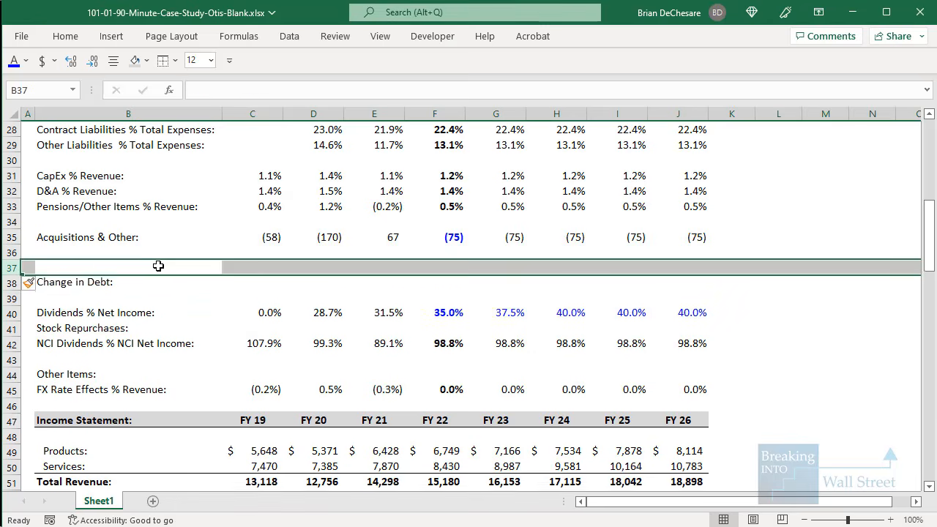
pyautogui.press('F4')
pyautogui.press('F4')
pyautogui.press('Down')
# Enter the labels "Minimum Cash:" in B37 and "Excess Cash Flow:" in B38
pyautogui.click(158, 266)
pyautogui.write('Minimum Csah:')
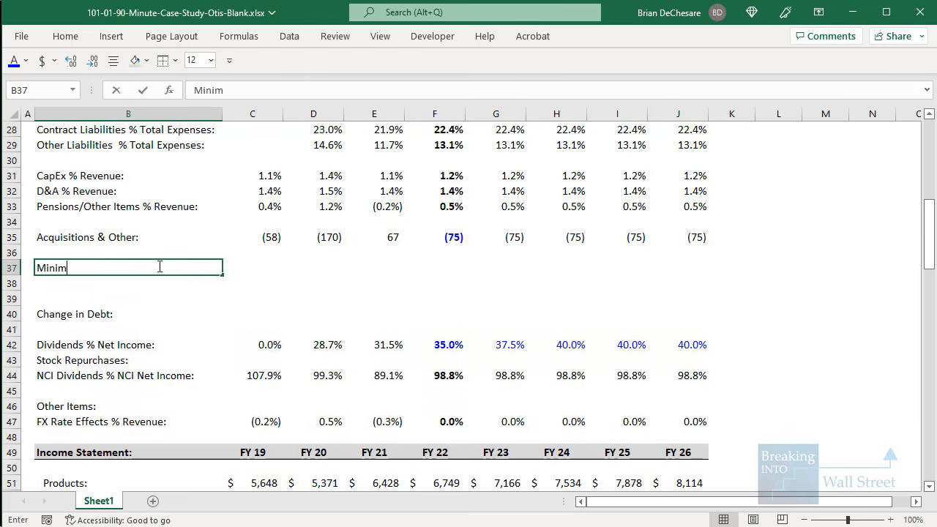
pyautogui.press('BackSpace')
pyautogui.press('BackSpace')
pyautogui.press('BackSpace')
pyautogui.press('BackSpace')
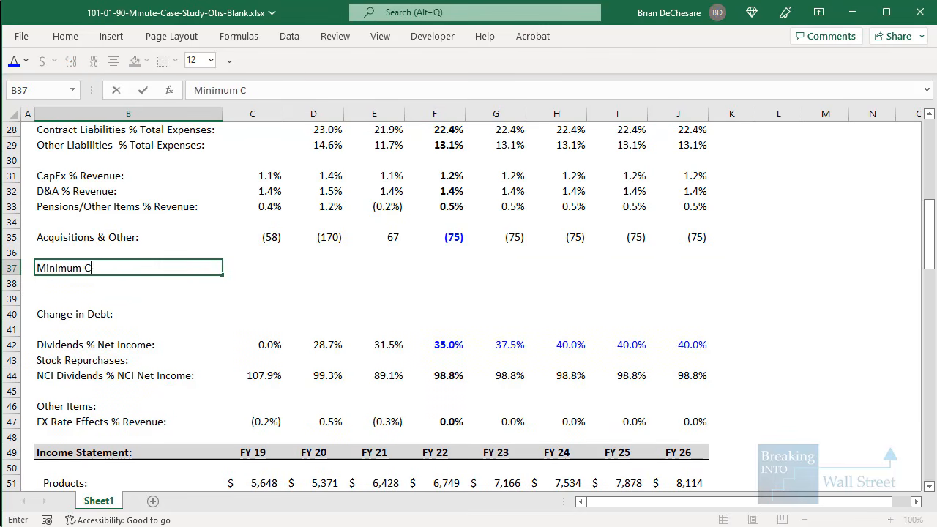
pyautogui.write('ash:')
pyautogui.press('Return')
pyautogui.write('Excess ')
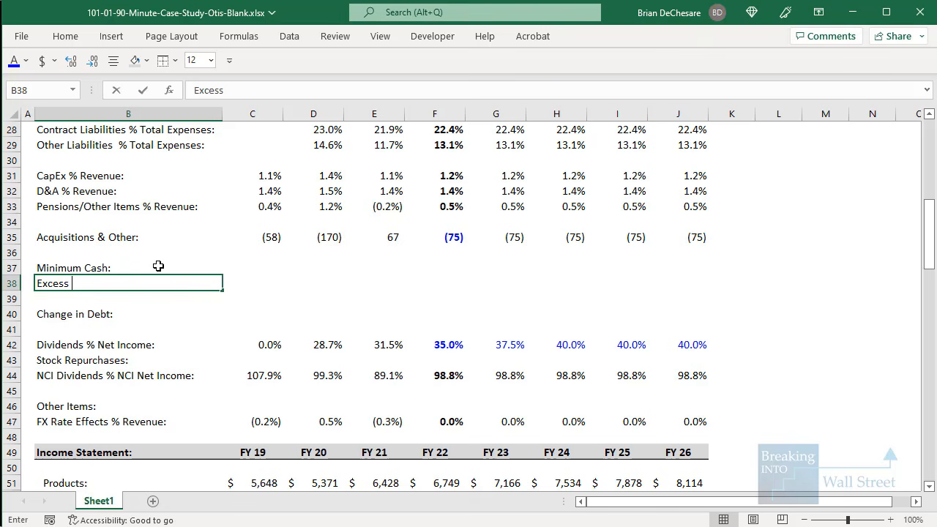
pyautogui.write('Cash Flow:')
pyautogui.press('Return')
# Insert three more blank rows between Excess Cash Flow and Change in Debt
pyautogui.press('Down')
pyautogui.hotkey('shift', 'space')
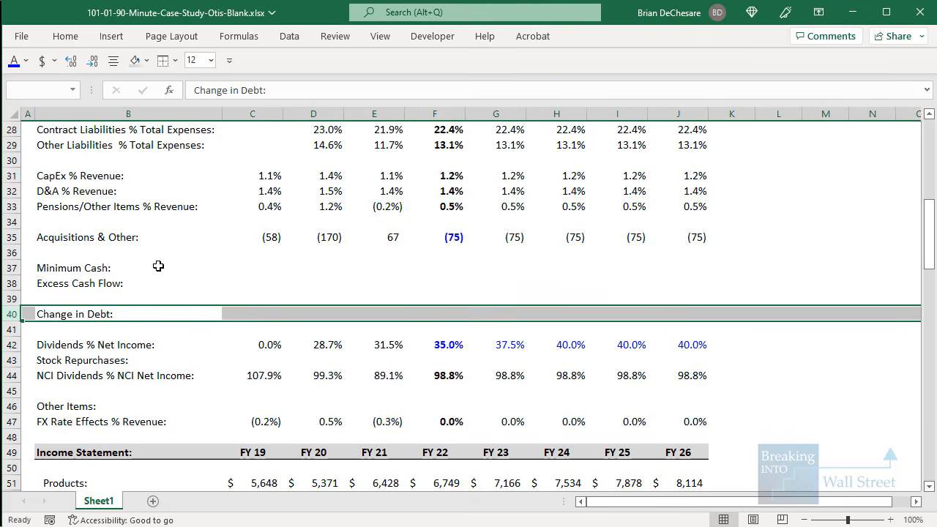
pyautogui.hotkey('ctrl', 'shift', '=')
pyautogui.hotkey('ctrl', 'shift', '=')
pyautogui.press('Up')
# Enter the labels "% Stock Repurchases:" in B39 and "% Debt Repayment:" in B40
pyautogui.write('% ')
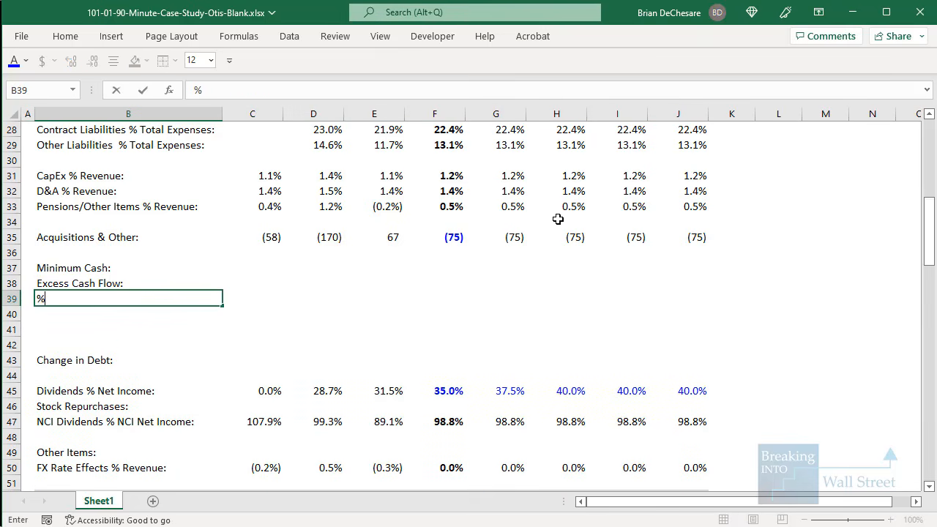
pyautogui.write('Stock Reprucha')
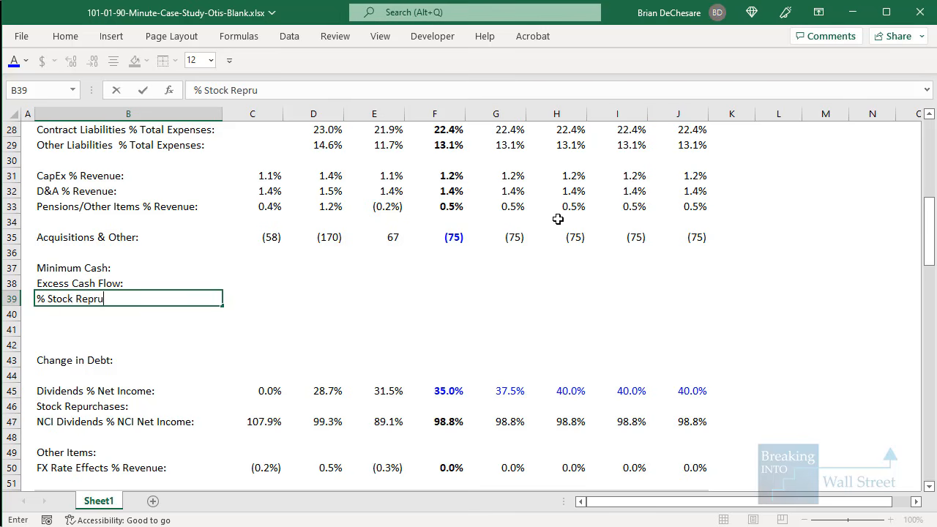
pyautogui.press('BackSpace')
pyautogui.press('BackSpace')
pyautogui.press('BackSpace')
pyautogui.press('BackSpace')
pyautogui.press('BackSpace')
pyautogui.write('urchases:')
pyautogui.press('Return')
pyautogui.write('% Deb')
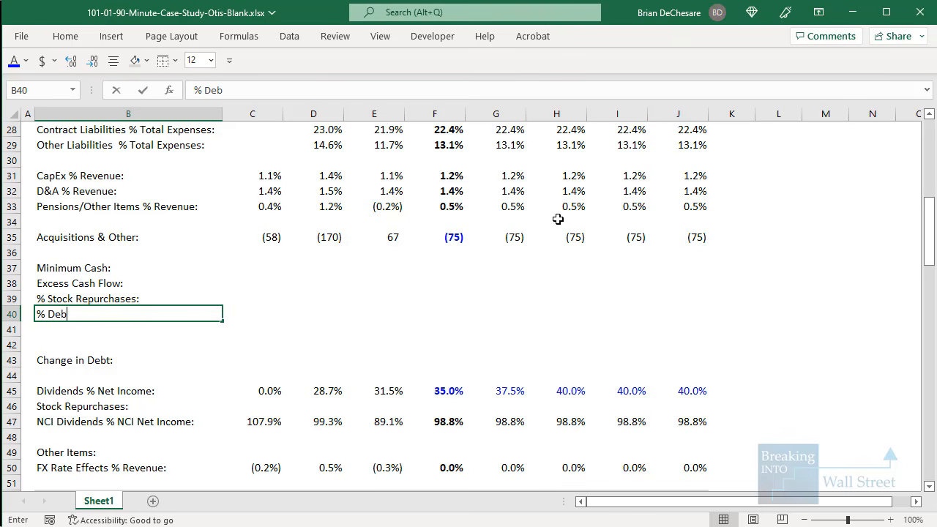
pyautogui.write('t Repayment:')
# Indent the % Stock Repurchases and % Debt Repayment labels in B39:B40 and delete the extra blank row 41
pyautogui.press('Up')
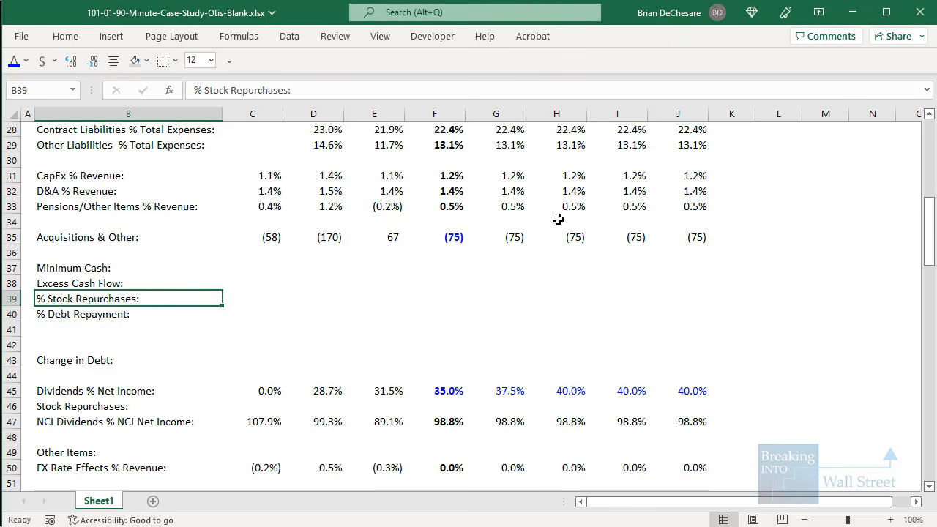
pyautogui.hotkey('shift', 'Down')
pyautogui.press('alt')
pyautogui.press('h')
pyautogui.press('6')
pyautogui.press('Down')
pyautogui.press('Down')
pyautogui.hotkey('shift', 'space')
pyautogui.hotkey('ctrl', '-')
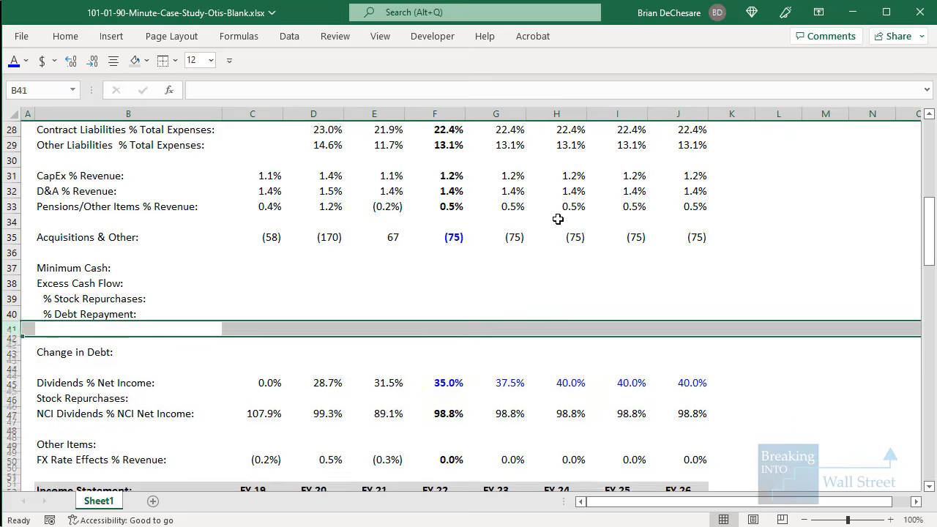
# Apply the dollar format from the FY 21 Products revenue cell to E37 and enter 3000 as the Minimum Cash
pyautogui.press('Up')
pyautogui.press('Up')
pyautogui.press('Up')
pyautogui.press('Right')
pyautogui.press('Right')
pyautogui.press('Right')
pyautogui.press('Up')
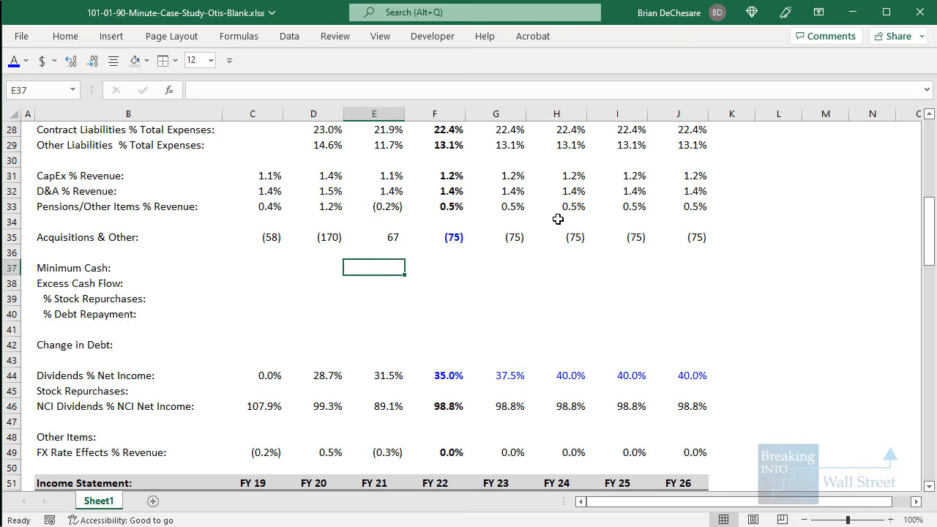
pyautogui.scroll(-3, 505, 259)
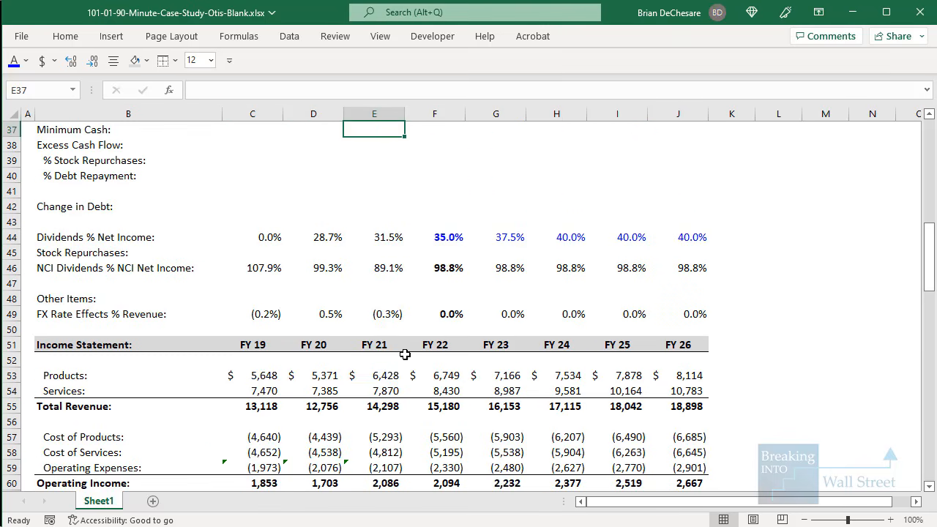
pyautogui.click(391, 375)
pyautogui.hotkey('ctrl', 'c')
pyautogui.scroll(1, 376, 176)
pyautogui.click(370, 178)
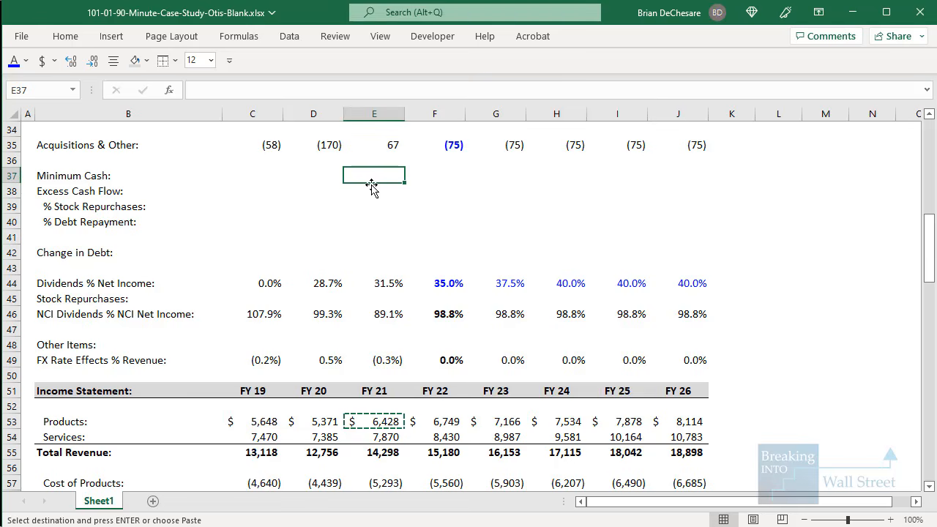
pyautogui.hotkey('ctrl', 'alt', 'v')
pyautogui.press('t')
pyautogui.press('Return')
pyautogui.write('0')
pyautogui.hotkey('ctrl', 'Return')
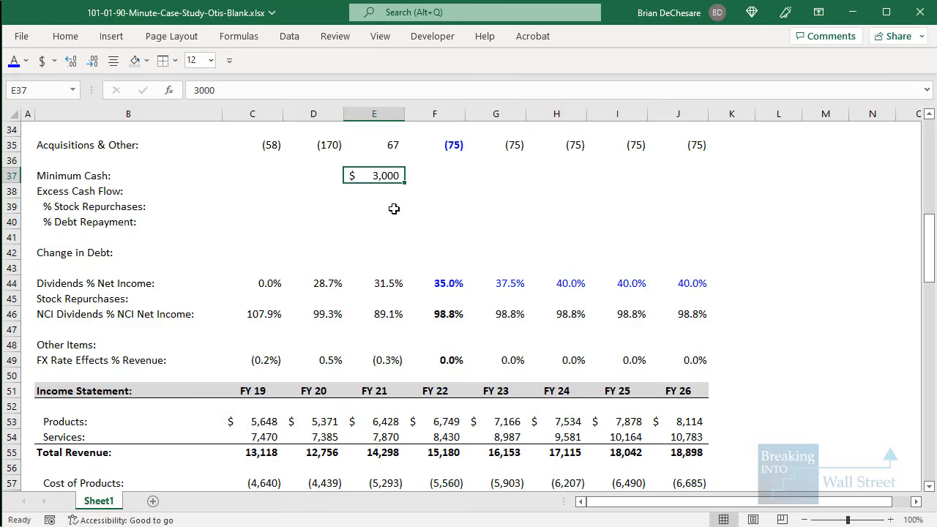
# Start the FY 22 Excess Cash Flow formula in F38 with FY 21 Cash plus FY 22 Cash Flow from Operations and Cash Flow from Investing
pyautogui.press('Down')
pyautogui.press('Right')
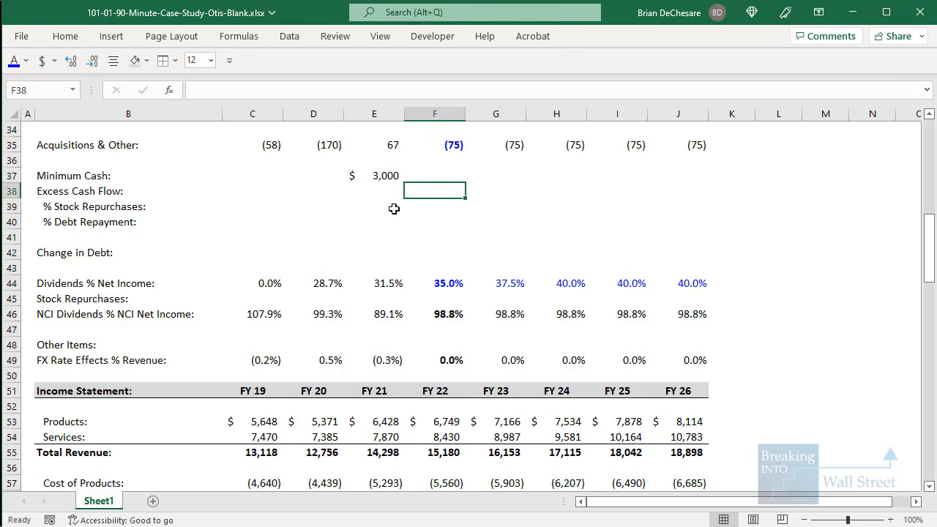
pyautogui.write('=')
pyautogui.scroll(-8, 413, 290)
pyautogui.scroll(-4, 414, 289)
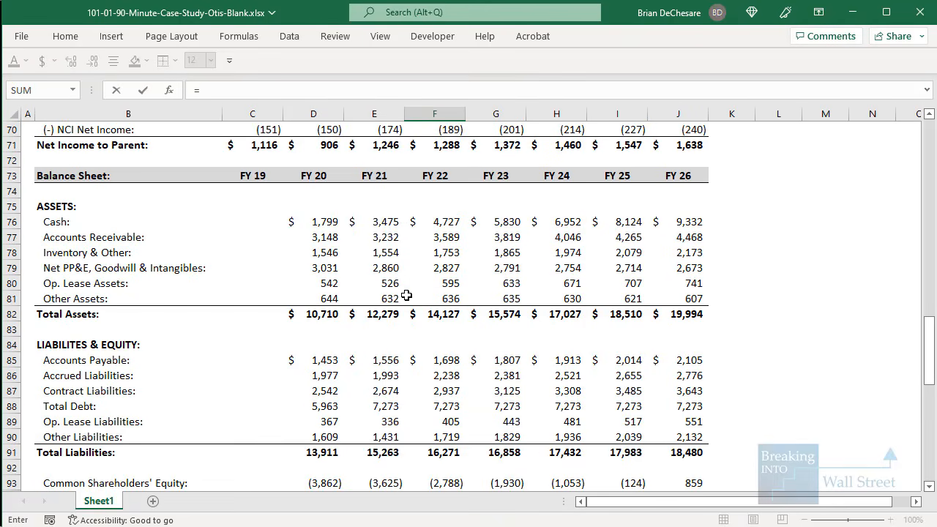
pyautogui.click(380, 221)
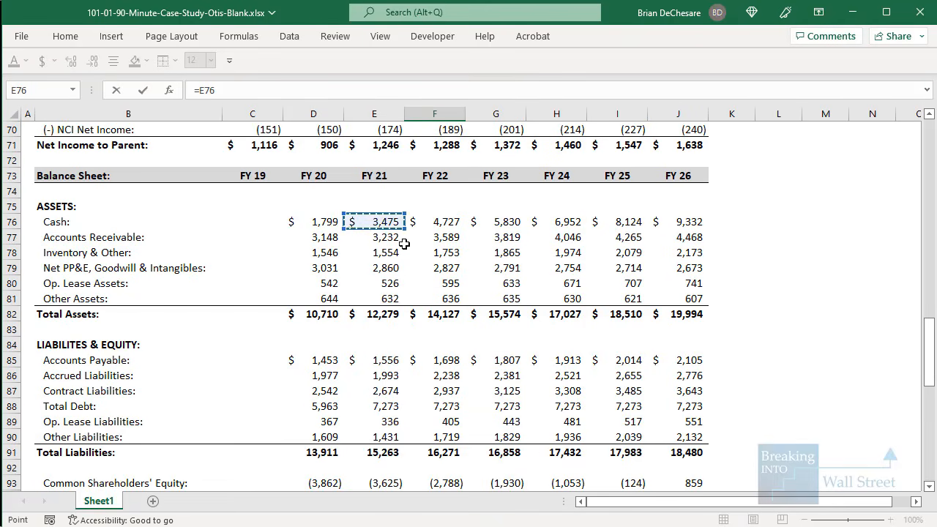
pyautogui.write('+')
pyautogui.scroll(-9, 403, 240)
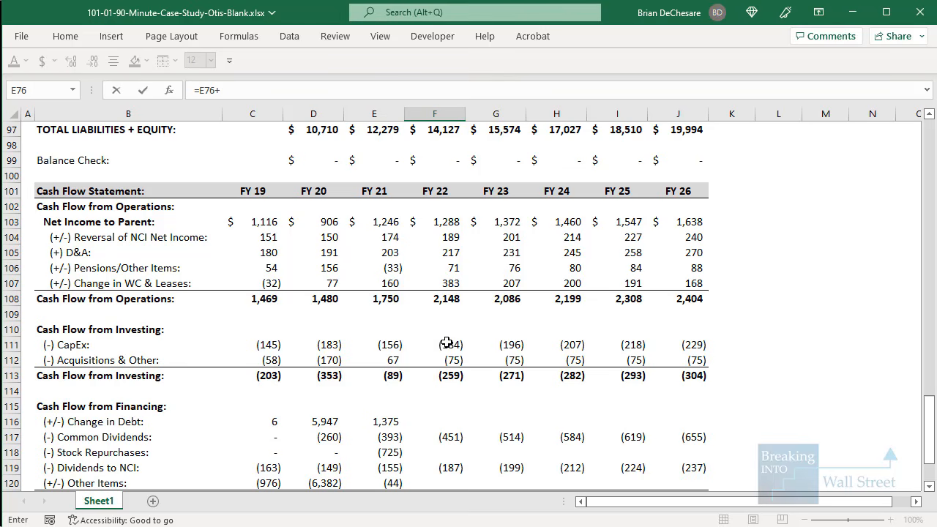
pyautogui.click(453, 294)
pyautogui.write('+')
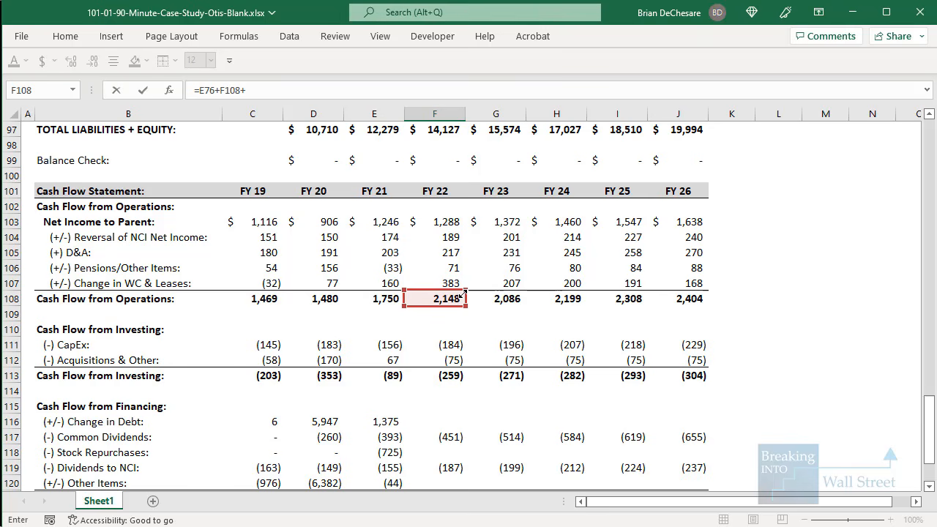
pyautogui.click(445, 377)
pyautogui.scroll(-2, 468, 366)
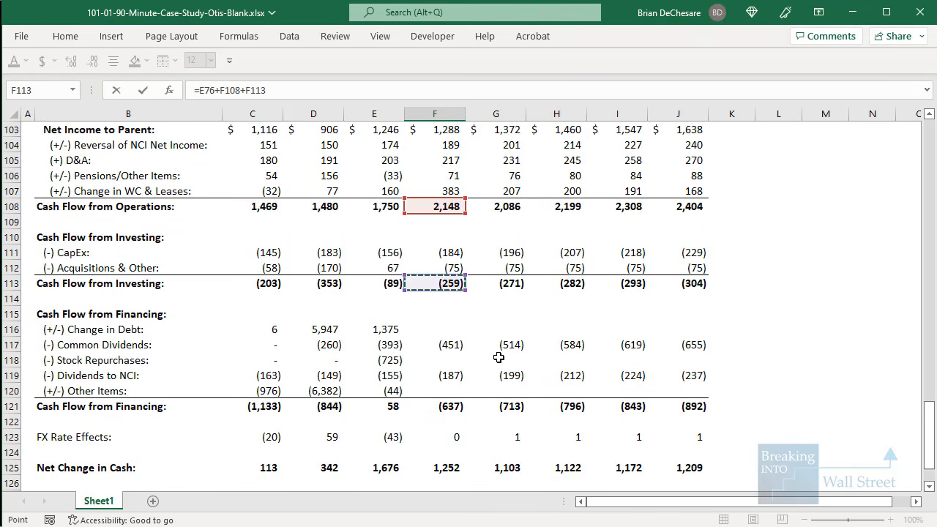
# Extend the F38 formula with the FY 22 Common Dividends, Dividends to NCI and FX Rate Effects, leaving out Other Items
pyautogui.write('+')
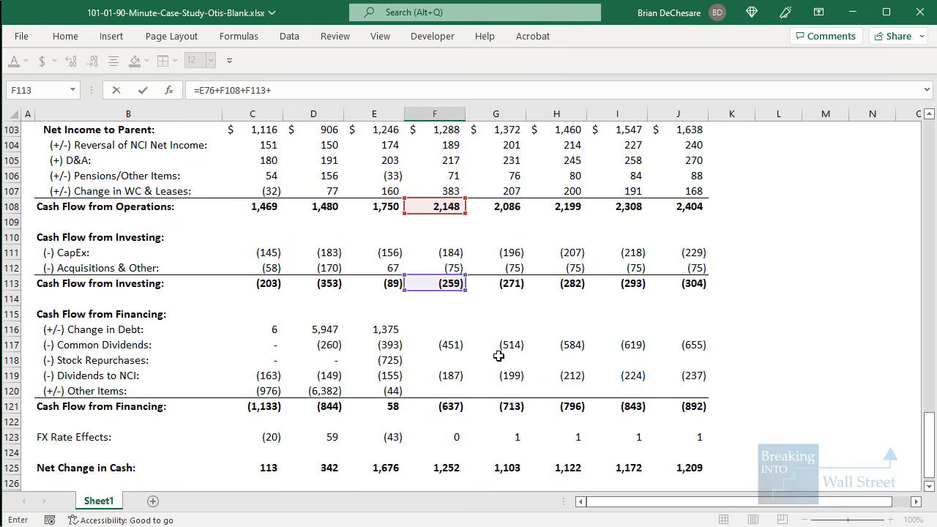
pyautogui.click(440, 342)
pyautogui.write('+')
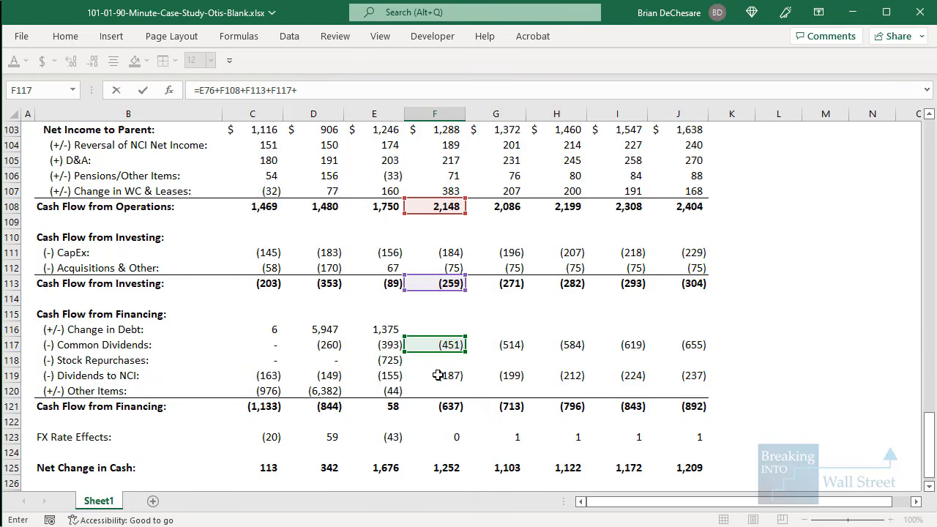
pyautogui.click(437, 375)
pyautogui.scroll(-1, 437, 375)
pyautogui.write('+')
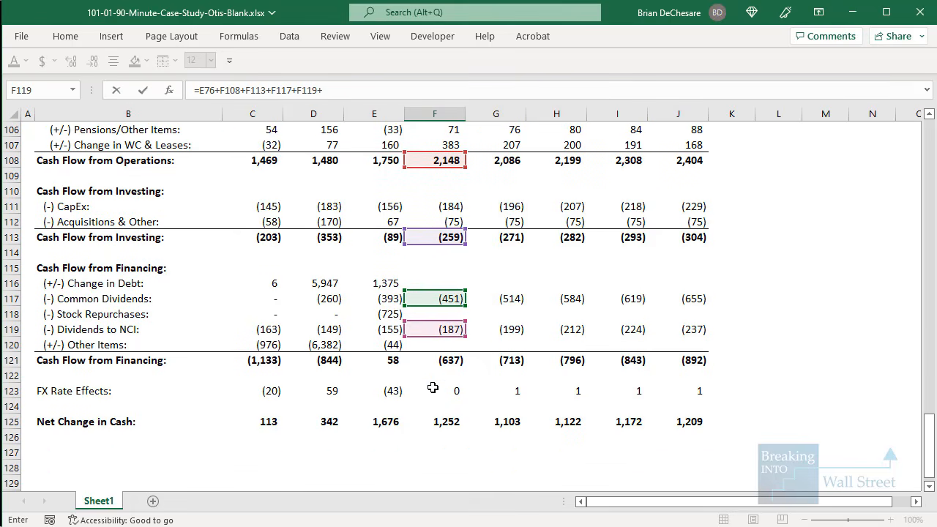
pyautogui.click(434, 389)
pyautogui.hotkey('ctrl', 'shift', 'd')
pyautogui.moveTo(39, 332)
pyautogui.mouseDown()
pyautogui.moveTo(620, 360)
pyautogui.moveTo(717, 354)
pyautogui.mouseUp()
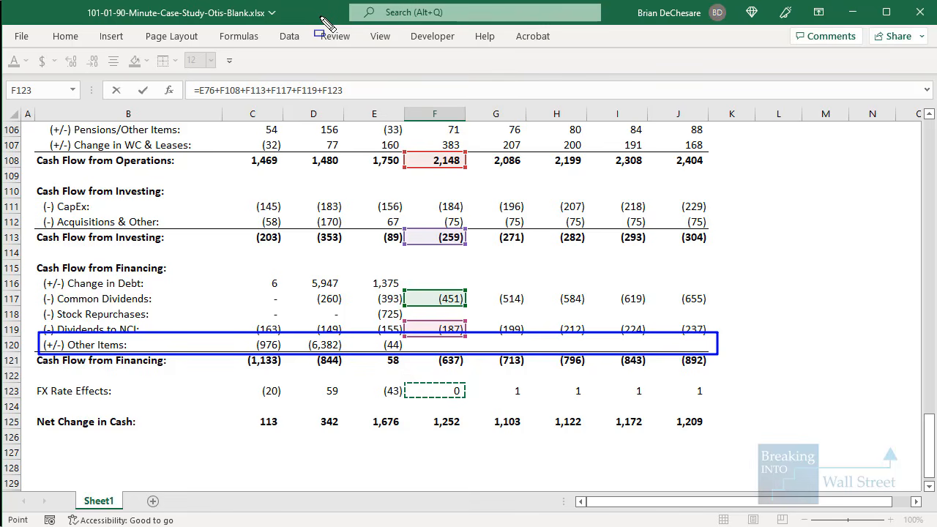
pyautogui.press('Escape')
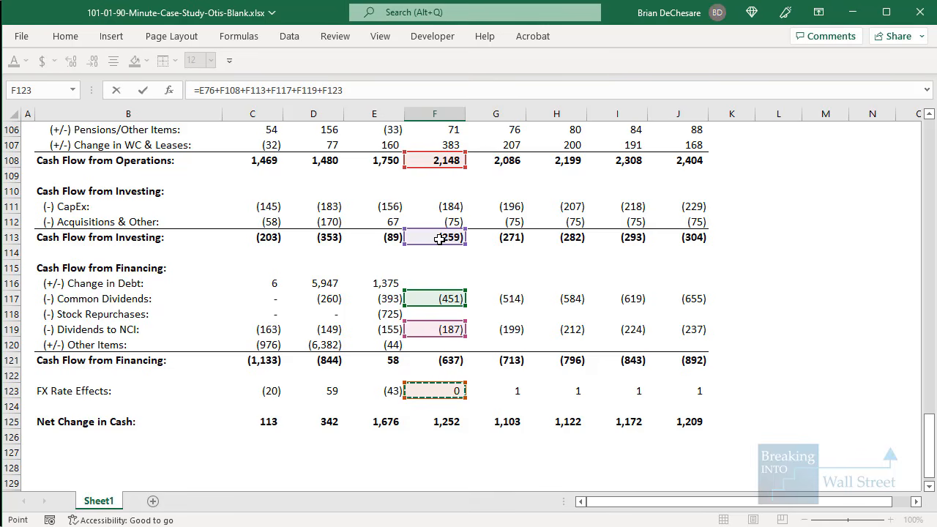
# Finish the F38 formula by subtracting the Minimum Cash in E37 as an absolute reference
pyautogui.scroll(20, 438, 240)
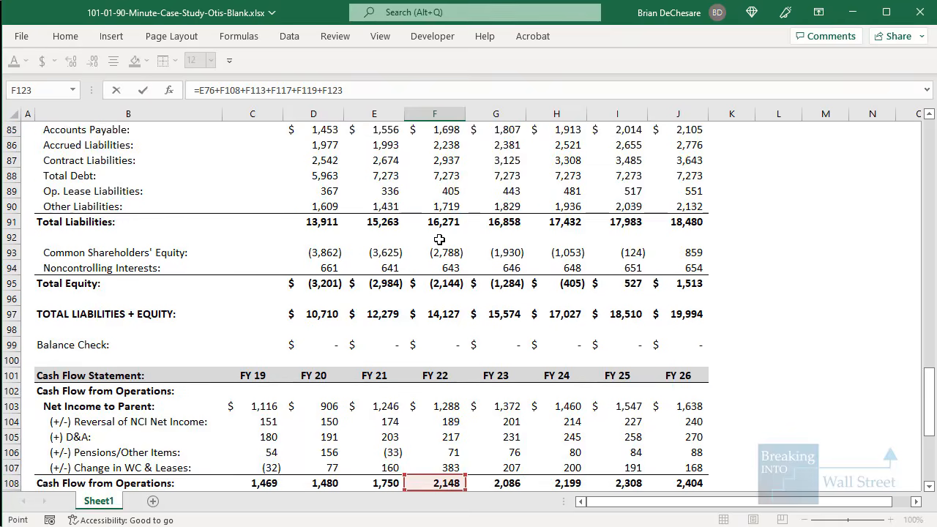
pyautogui.scroll(3, 439, 239)
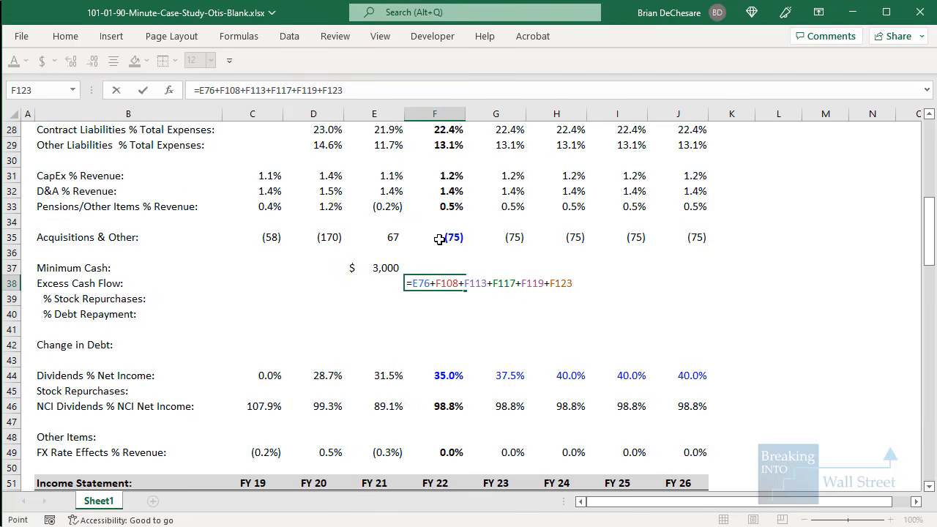
pyautogui.click(372, 266)
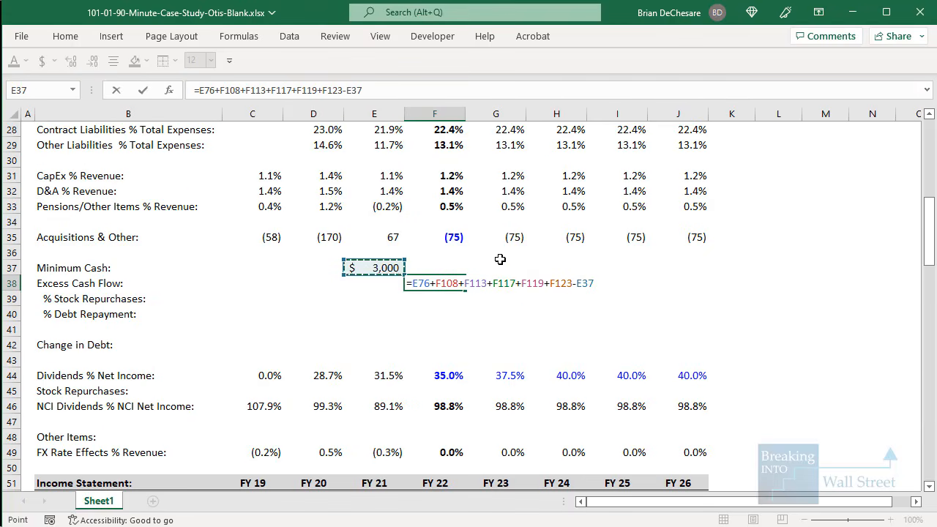
pyautogui.press('F4')
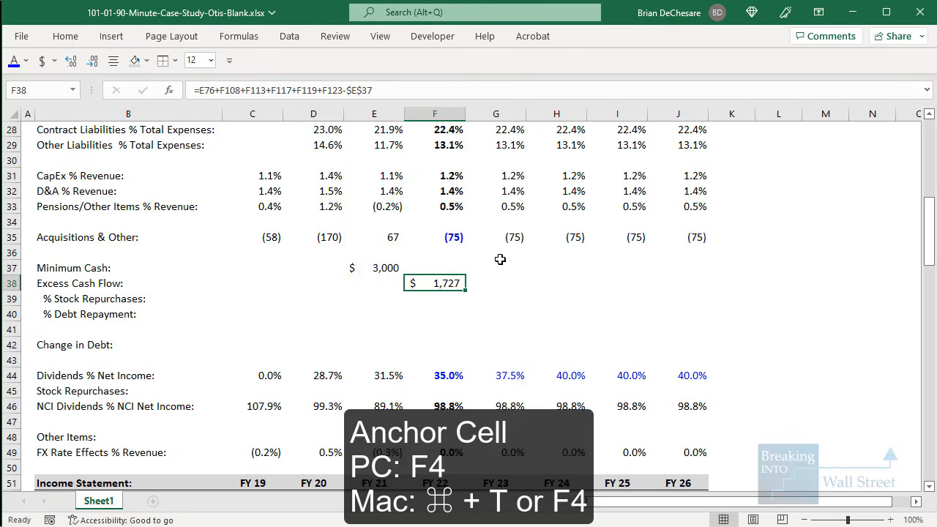
pyautogui.hotkey('ctrl', 'Return')
# Copy the FY 22 Excess Cash Flow formula in F38 across to FY 26 and check the references in the first cells
pyautogui.hotkey('shift', 'Right')
pyautogui.hotkey('shift', 'Right')
pyautogui.hotkey('shift', 'Right')
pyautogui.hotkey('shift', 'Right')
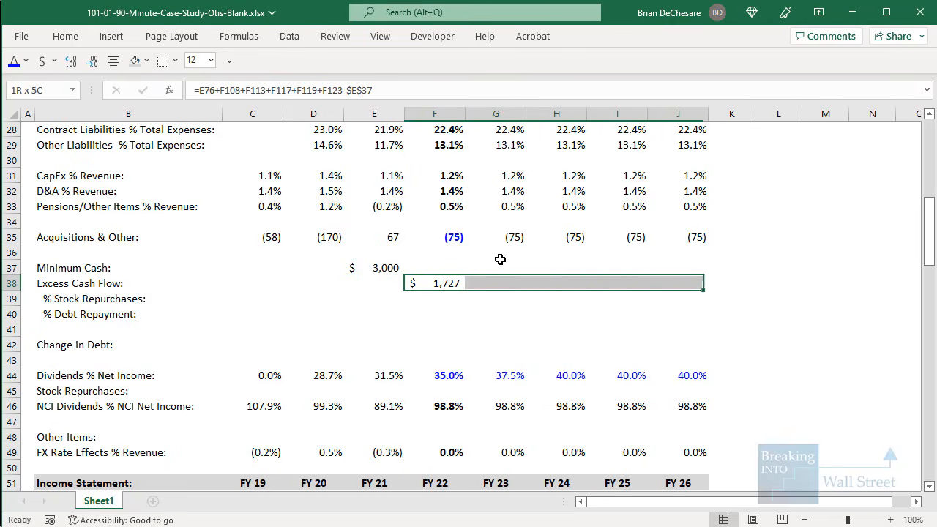
pyautogui.hotkey('ctrl', 'r')
pyautogui.hotkey('shift', 'BackSpace')
pyautogui.press('F2')
pyautogui.press('Escape')
pyautogui.press('Right')
pyautogui.press('F2')
pyautogui.press('Escape')
pyautogui.press('Right')
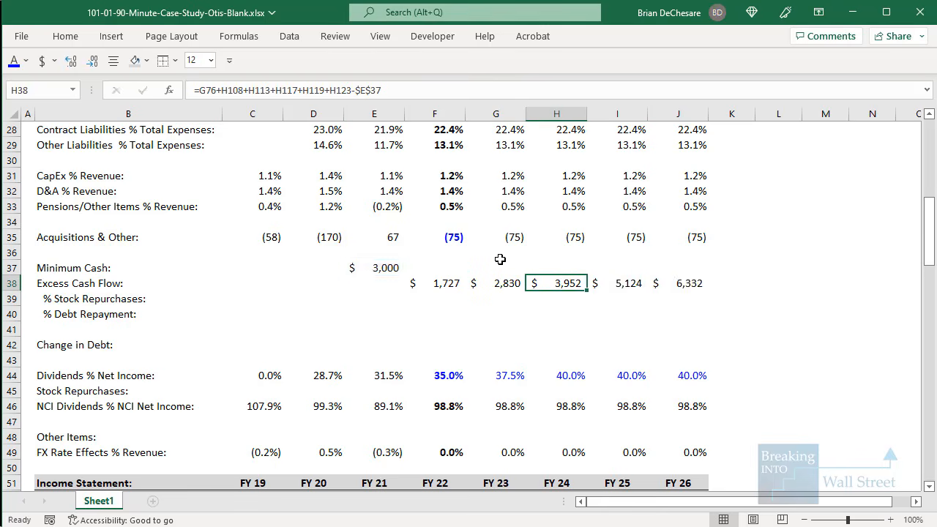
# Check the cell references in the Excess Cash Flow formulas for FY 24 through FY 26
pyautogui.press('F2')
pyautogui.press('Escape')
pyautogui.press('Right')
pyautogui.press('F2')
pyautogui.press('Escape')
pyautogui.scroll(-1, 500, 263)
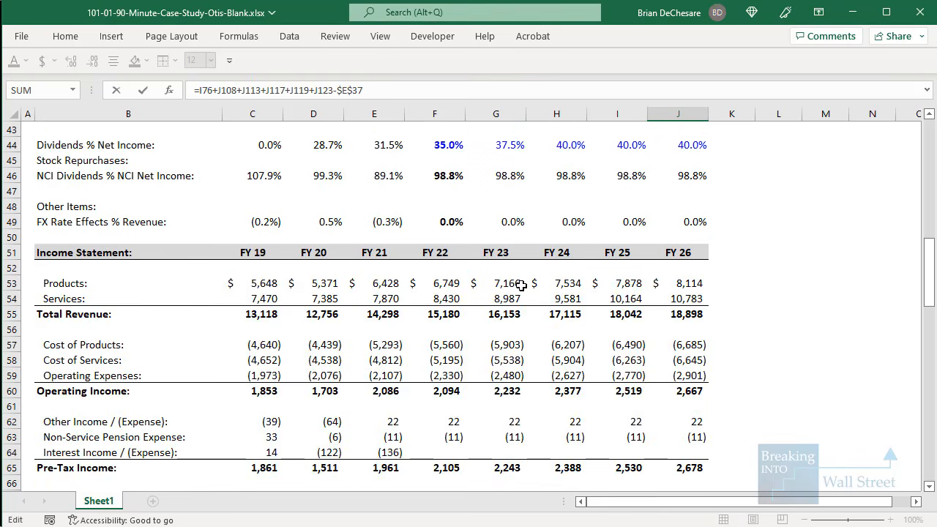
# Start the FY 22 Change in Debt formula in F42 with an IF test for Excess Cash Flow in F38 below 0
pyautogui.click(437, 256)
pyautogui.press('Down')
pyautogui.press('Down')
pyautogui.press('Down')
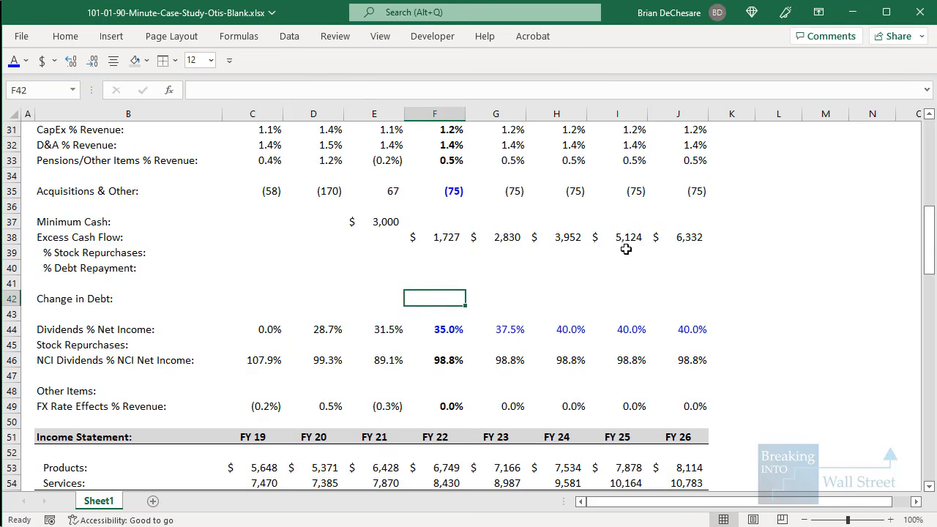
pyautogui.write('=if(')
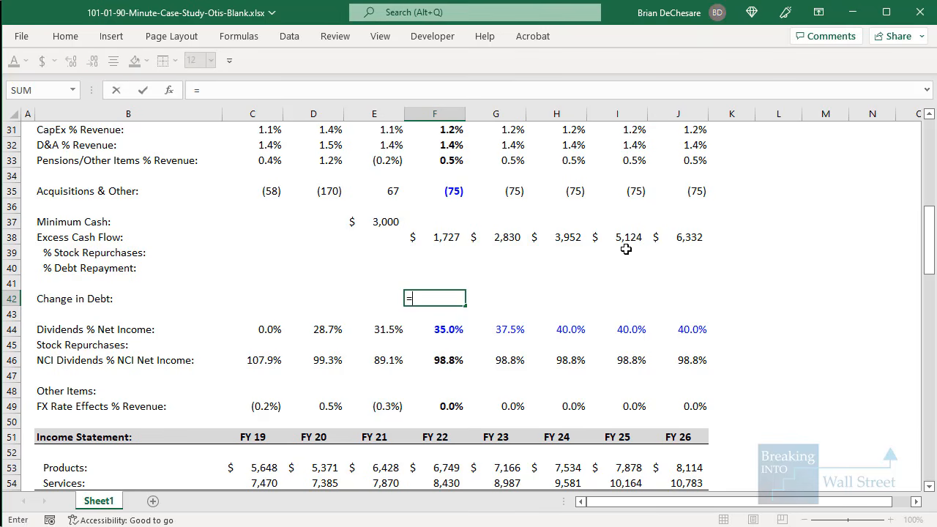
pyautogui.press('Up')
pyautogui.press('Up')
pyautogui.press('Up')
pyautogui.press('Up')
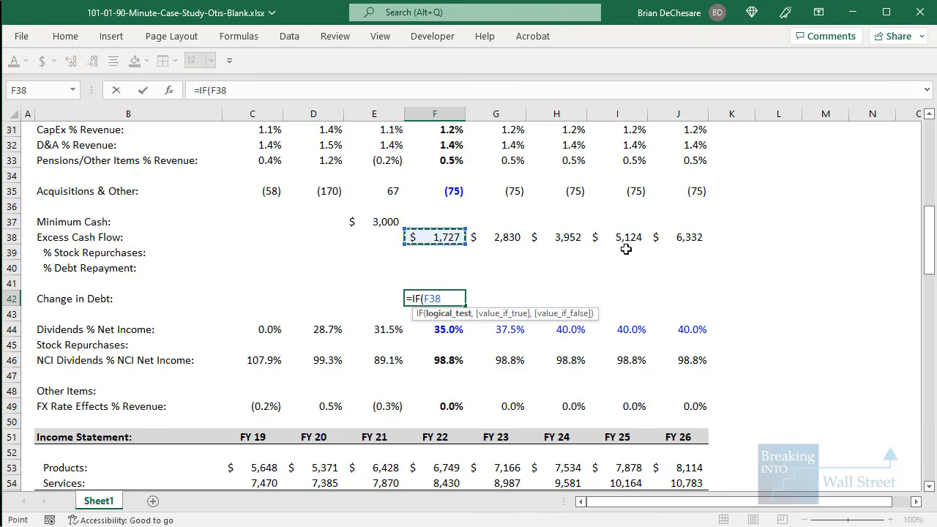
pyautogui.write('<0,')
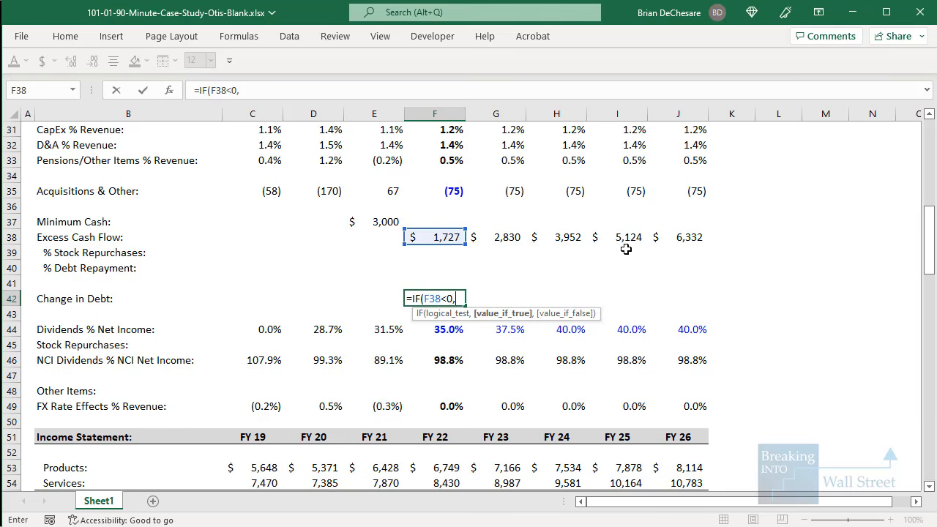
# Make the F42 formula return the negative of Excess Cash Flow, -F38, when the test is true
pyautogui.write('-')
pyautogui.press('Up')
pyautogui.press('Up')
pyautogui.press('Up')
pyautogui.press('Up')
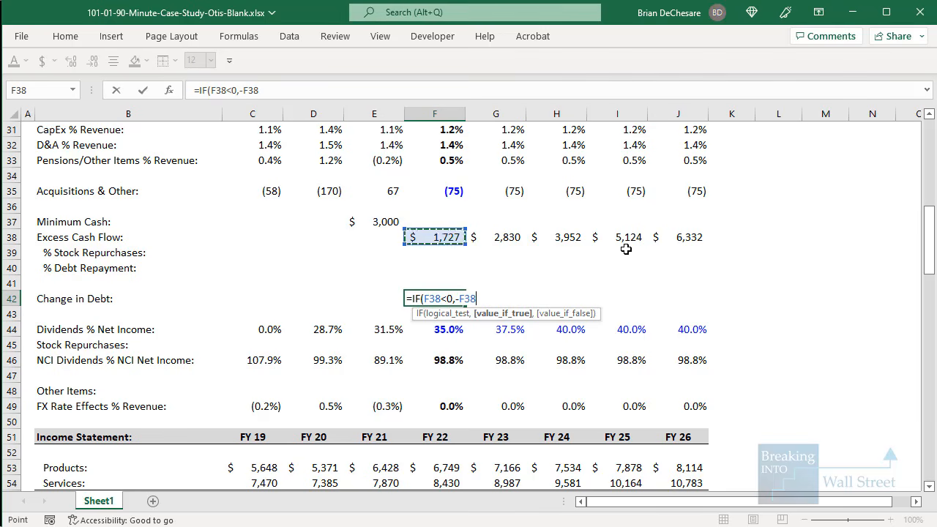
pyautogui.write(',')
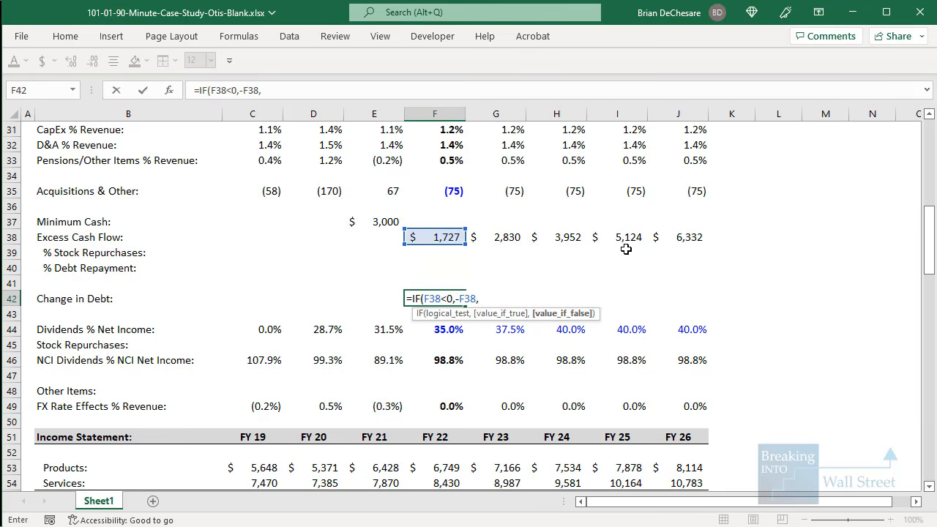
# Finish the F42 formula with -F38 times the % Debt Repayment in E40 as an absolute reference for the false case
pyautogui.write('-')
pyautogui.press('Up')
pyautogui.press('Up')
pyautogui.press('Up')
pyautogui.press('Up')
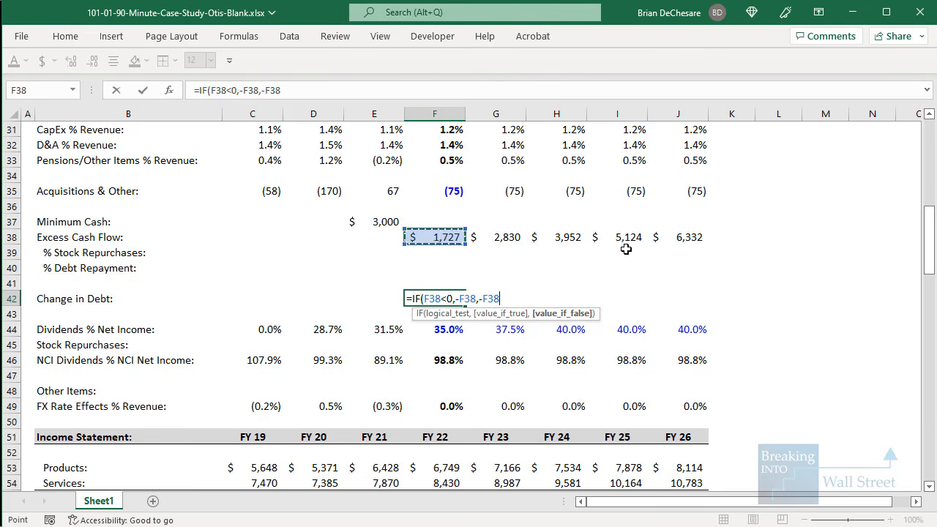
pyautogui.write('*')
pyautogui.click(364, 269)
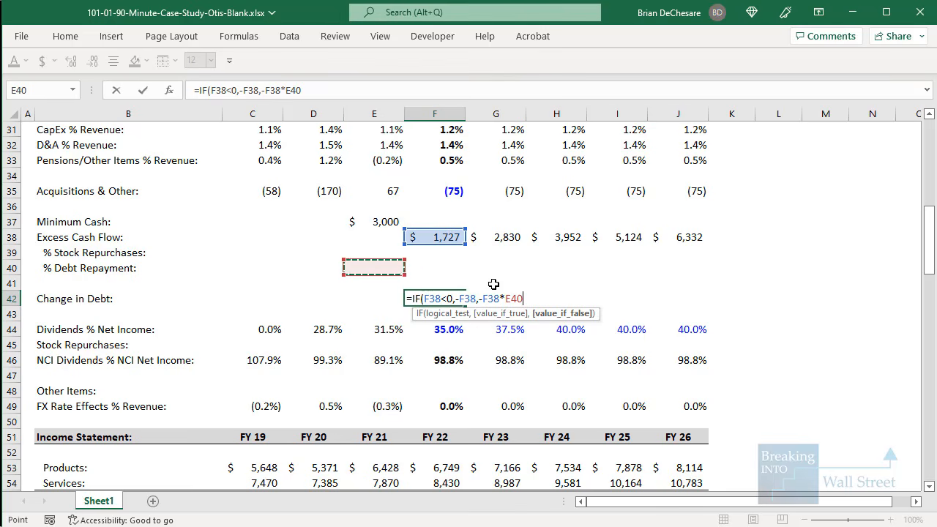
pyautogui.press('F4')
pyautogui.press('Return')
# Apply the format of the FY 23 Dividends % Net Income cell G44 to E39:E40, pasting formats only
pyautogui.click(494, 322)
pyautogui.hotkey('ctrl', 'c')
pyautogui.click(393, 251)
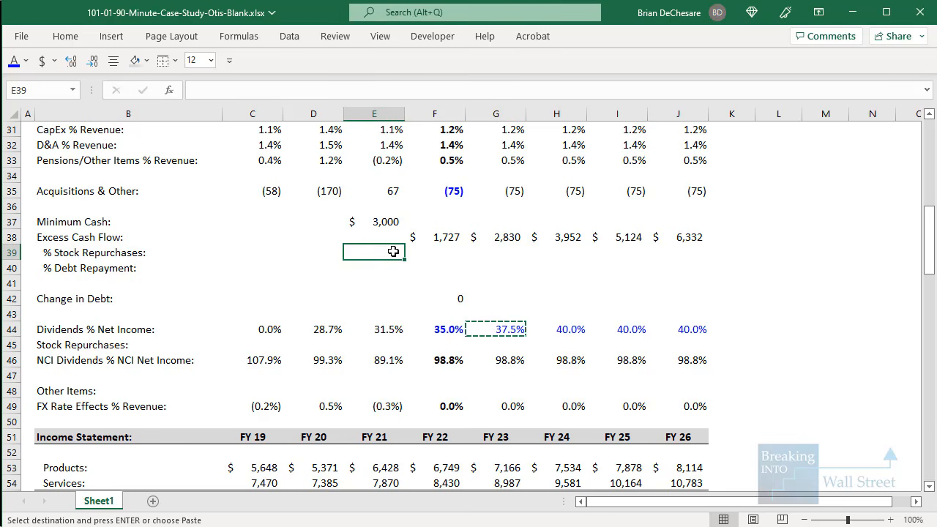
pyautogui.hotkey('shift', 'Down')
pyautogui.hotkey('alt', 'e')
pyautogui.press('s')
pyautogui.press('t')
pyautogui.press('Return')
# Set % Debt Repayment in E40 to 15% and % Stock Repurchases in E39 to 85%
pyautogui.press('Down')
pyautogui.press('Down')
pyautogui.press('Up')
pyautogui.write('15%')
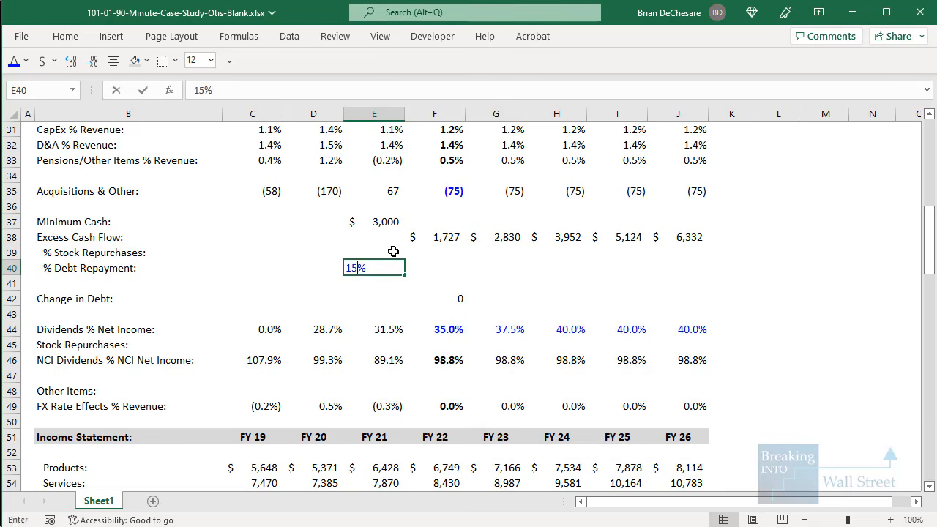
pyautogui.hotkey('ctrl', 'Return')
pyautogui.press('Up')
pyautogui.write('85%')
pyautogui.hotkey('ctrl', 'Return')
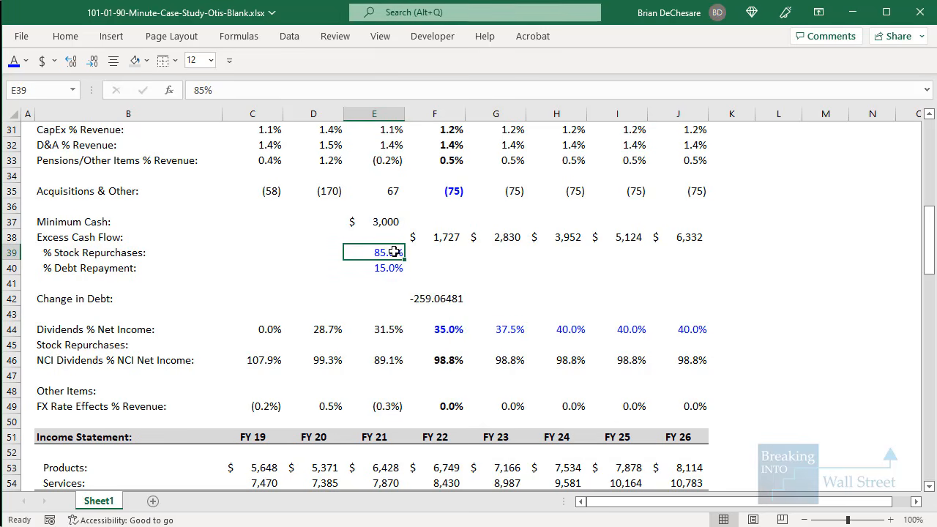
# Review the Capital allocation page of the Otis Investor Day PDF in Adobe Acrobat, and return to the Excel model
pyautogui.hotkey('alt', 'Tab')
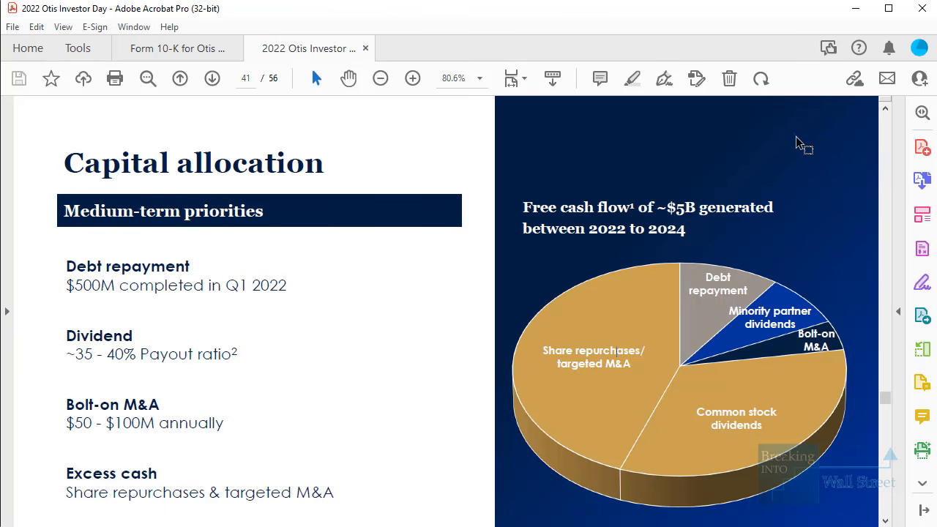
pyautogui.click(854, 17)
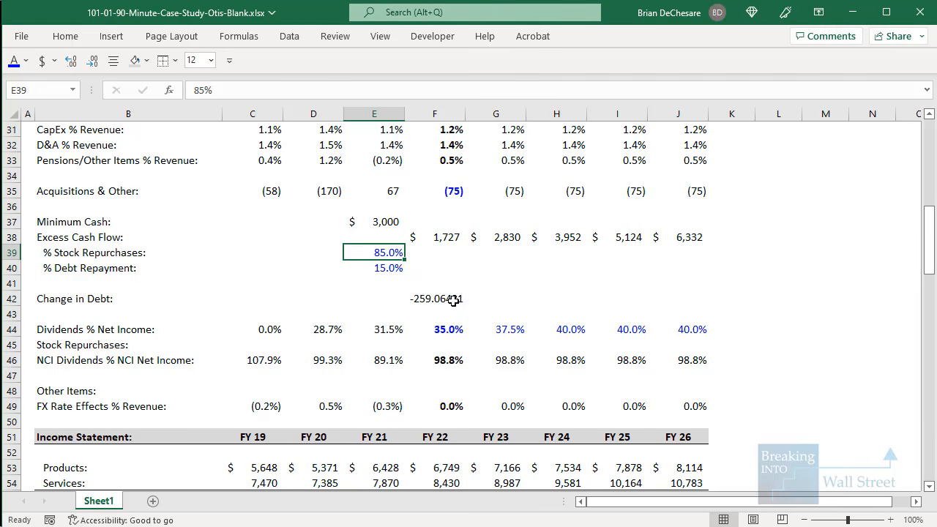
pyautogui.click(445, 243)
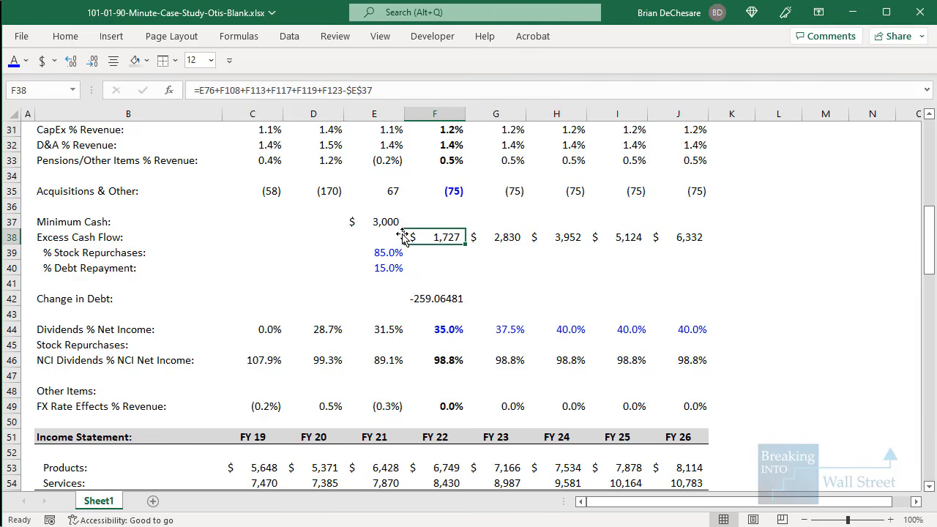
# Apply the number format of the FY 21 Acquisitions & Other cell E35 to the Change in Debt cells F42:J42
pyautogui.click(364, 192)
pyautogui.hotkey('ctrl', 'c')
pyautogui.click(439, 299)
pyautogui.hotkey('shift', 'Right')
pyautogui.hotkey('shift', 'Right')
pyautogui.hotkey('shift', 'Right')
pyautogui.hotkey('shift', 'Right')
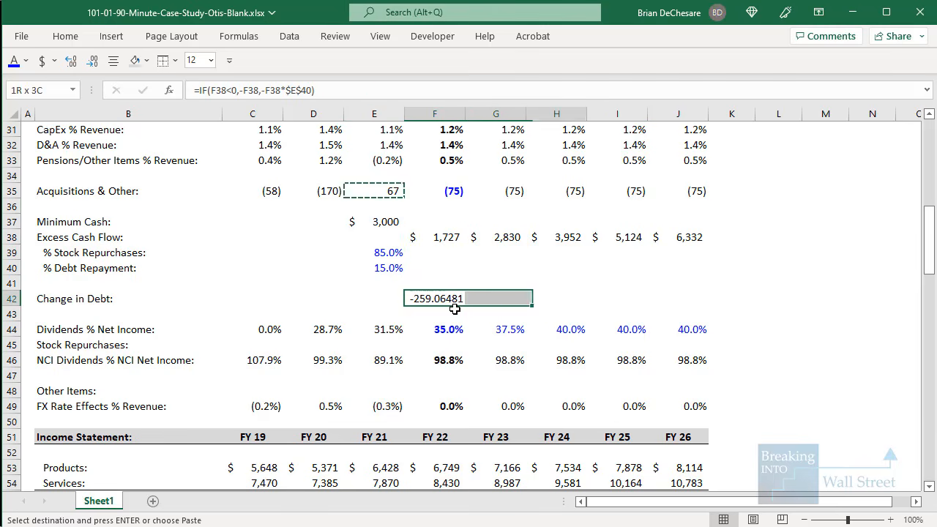
pyautogui.hotkey('alt', 'e')
pyautogui.press('s')
pyautogui.press('t')
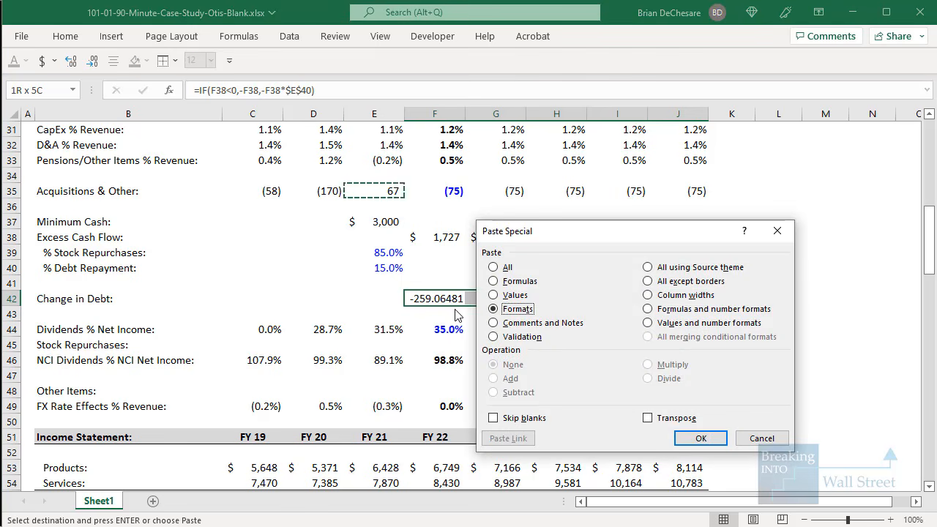
pyautogui.press('Return')
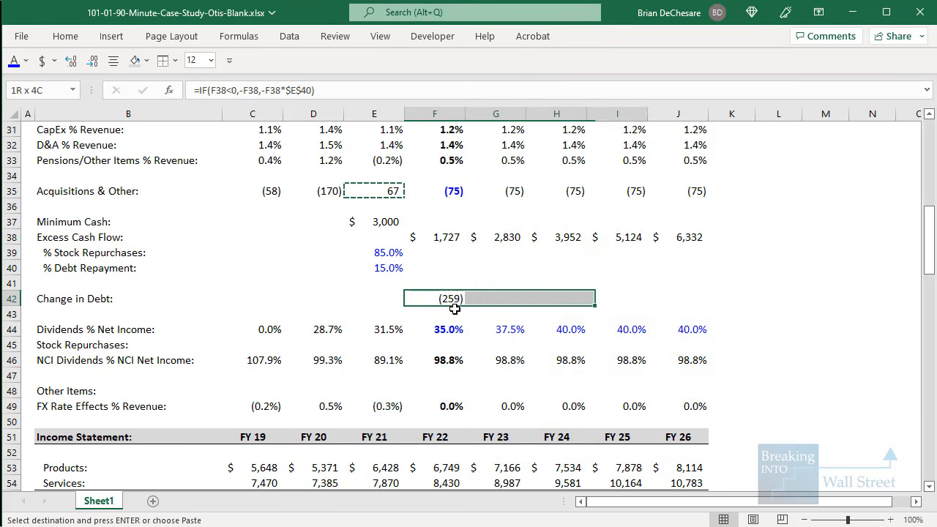
# Fill the Change in Debt formula from F42 across to FY 26 and check the references in the copied cells
pyautogui.hotkey('ctrl', 'r')
pyautogui.press('Right')
pyautogui.press('F2')
pyautogui.press('Escape')
pyautogui.press('Right')
pyautogui.press('F2')
pyautogui.press('Escape')
pyautogui.press('Right')
pyautogui.press('F2')
pyautogui.press('Escape')
pyautogui.press('Left')
pyautogui.press('F2')
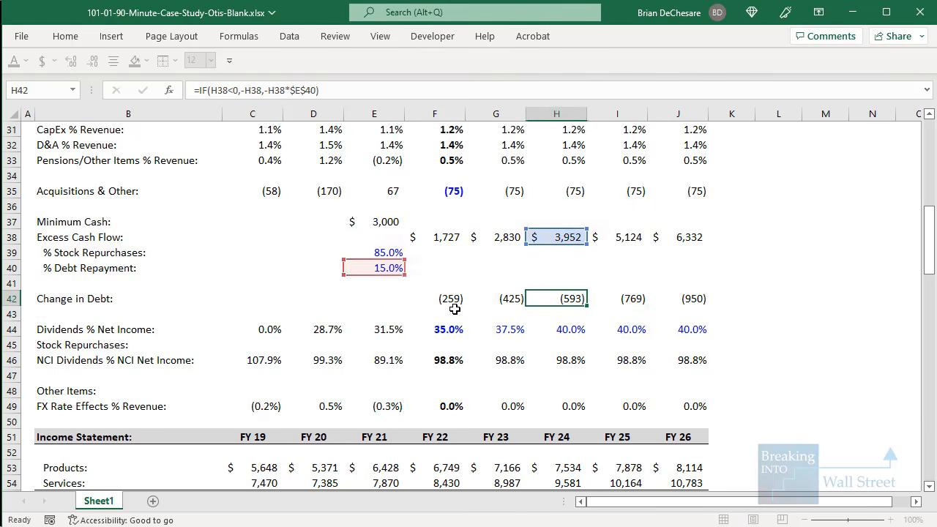
pyautogui.press('Escape')
pyautogui.press('Left')
pyautogui.press('F2')
pyautogui.press('Escape')
pyautogui.press('Left')
pyautogui.press('F2')
pyautogui.press('Escape')
pyautogui.press('Right')
pyautogui.press('Left')
# Start the FY 22 Stock Repurchases formula in F45 with an IF test for Change in Debt in F42 below 0
pyautogui.press('Down')
pyautogui.press('Down')
pyautogui.press('Down')
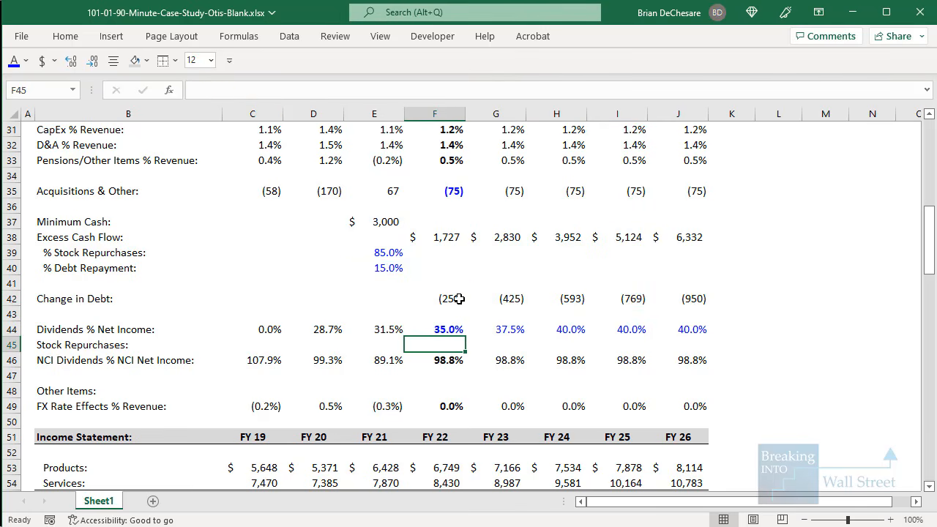
pyautogui.write('=if')
pyautogui.press('Tab')
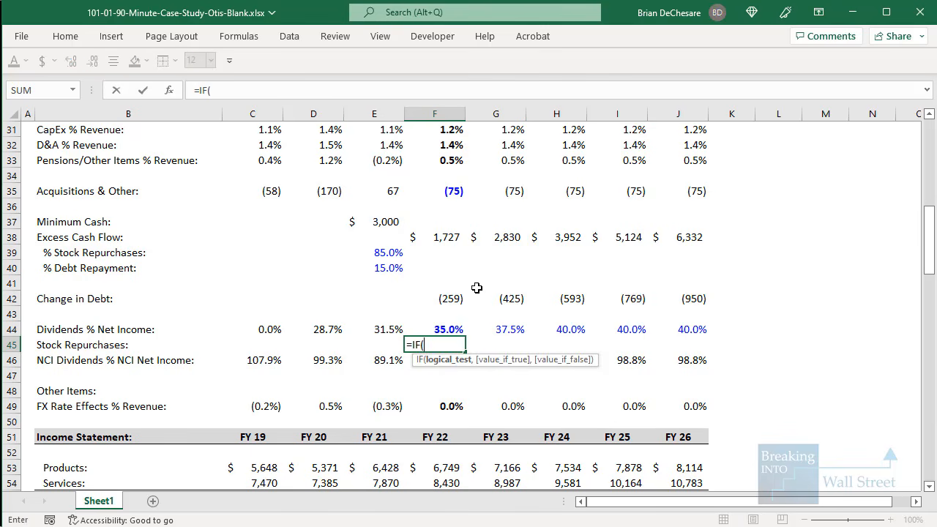
pyautogui.press('Up')
pyautogui.press('Up')
pyautogui.press('Up')
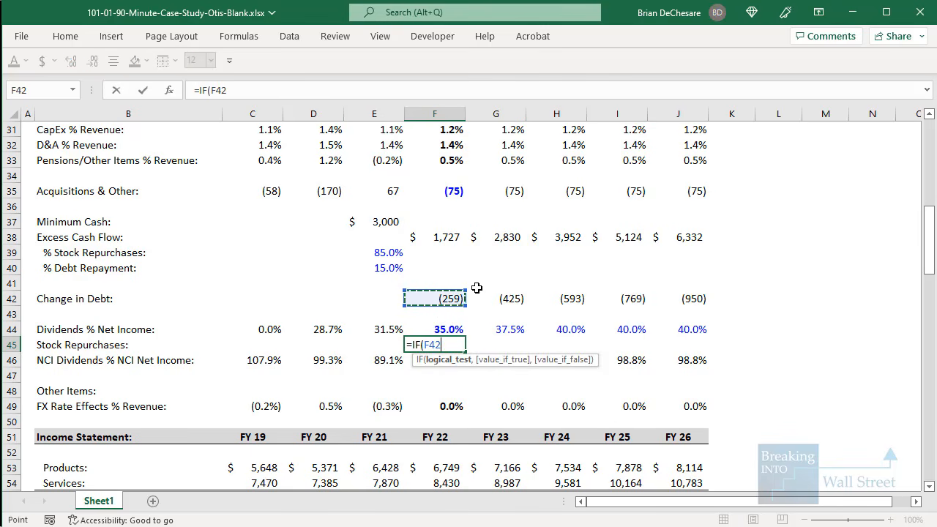
pyautogui.write('<0,-')
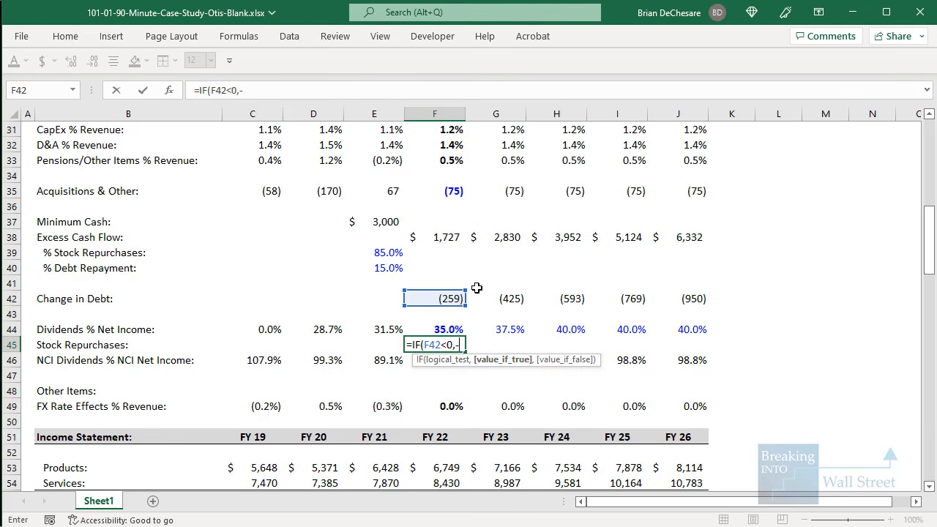
# Finish the F45 formula with -F38 times the % Stock Repurchases in E39 as an absolute reference for the true case
pyautogui.click(445, 237)
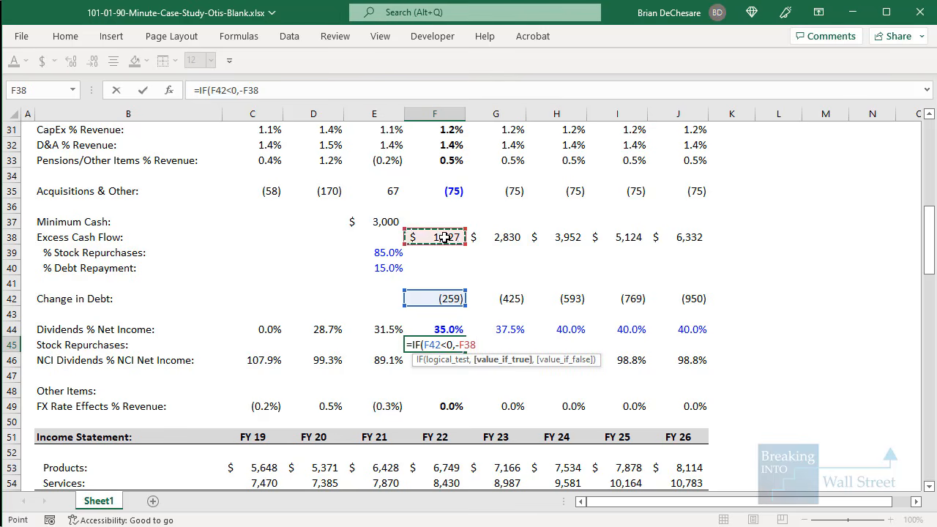
pyautogui.write('*')
pyautogui.click(384, 252)
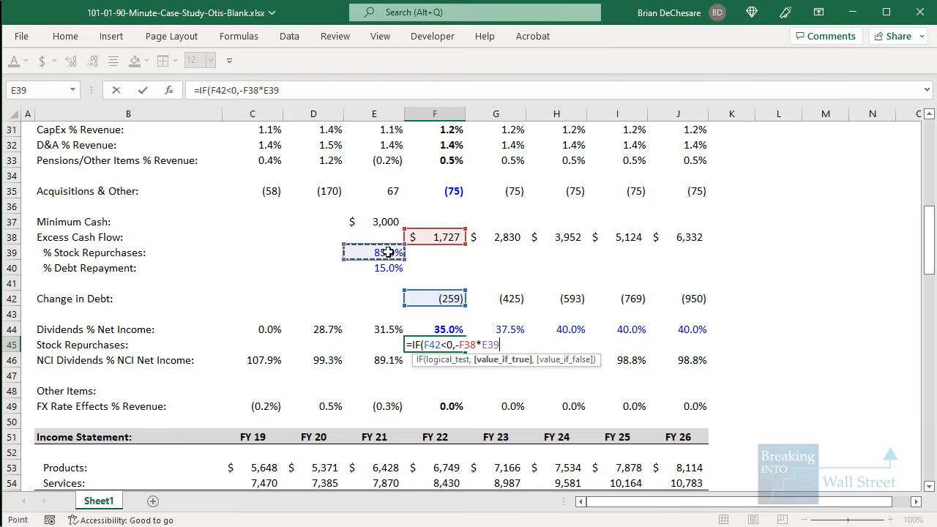
pyautogui.press('F4')
pyautogui.write(')')
pyautogui.press('Return')
# Apply the number format of the Change in Debt row to the Stock Repurchases cells in row 45, pasting formats only
pyautogui.press('Up')
pyautogui.press('Up')
pyautogui.press('Up')
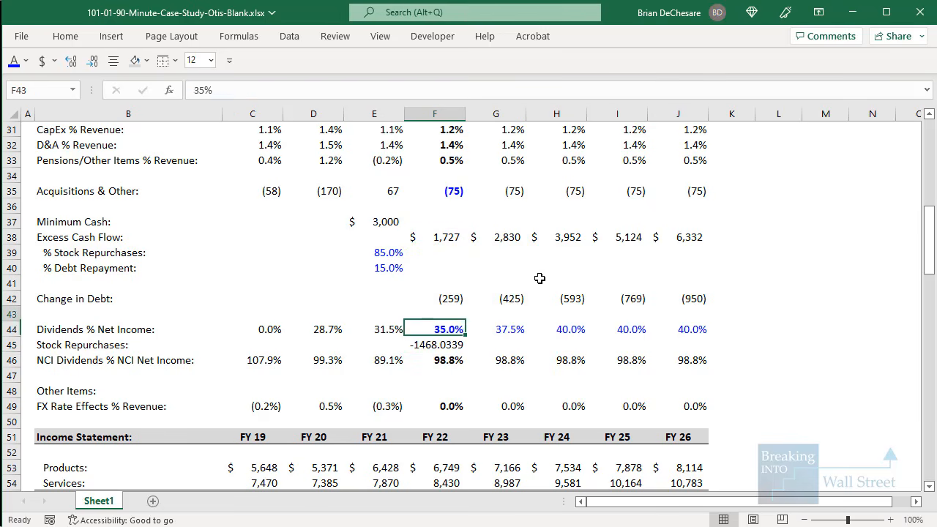
pyautogui.hotkey('ctrl', 'shift', 'Right')
pyautogui.hotkey('ctrl', 'c')
pyautogui.press('Down')
pyautogui.press('Down')
pyautogui.press('Down')
pyautogui.hotkey('alt', 'e')
pyautogui.press('s')
pyautogui.press('t')
pyautogui.press('Return')
pyautogui.press('Escape')
# Fill the FY 22 Stock Repurchases formula in F45 across to FY 26 in J45
pyautogui.press('Down')
pyautogui.press('Down')
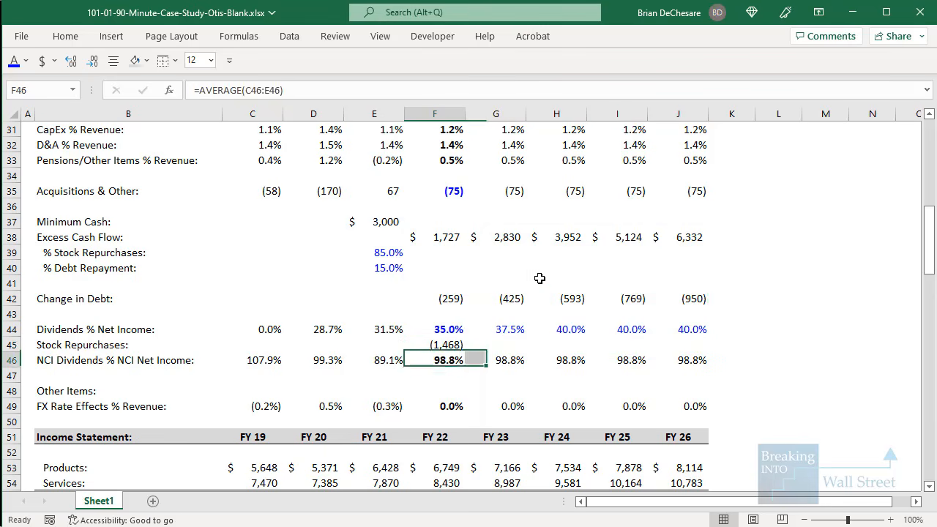
pyautogui.press('Up')
pyautogui.press('Up')
pyautogui.hotkey('shift', 'Right')
pyautogui.hotkey('shift', 'Right')
pyautogui.hotkey('shift', 'Right')
pyautogui.hotkey('shift', 'Right')
pyautogui.hotkey('shift', 'Right')
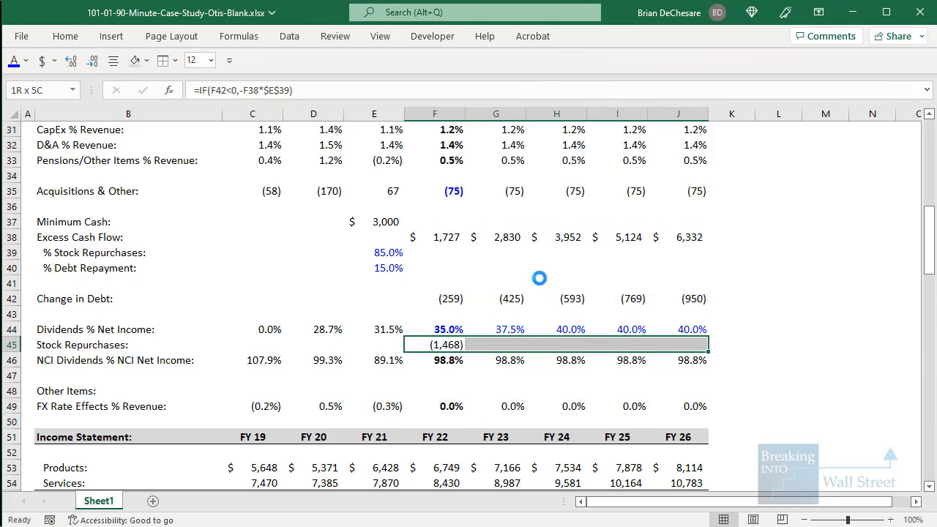
pyautogui.hotkey('ctrl', 'r')
# Delete the blank row 43 between Change in Debt and Dividends % Net Income
pyautogui.press('Up')
pyautogui.press('Up')
pyautogui.hotkey('shift', 'space')
pyautogui.hotkey('ctrl', '-')
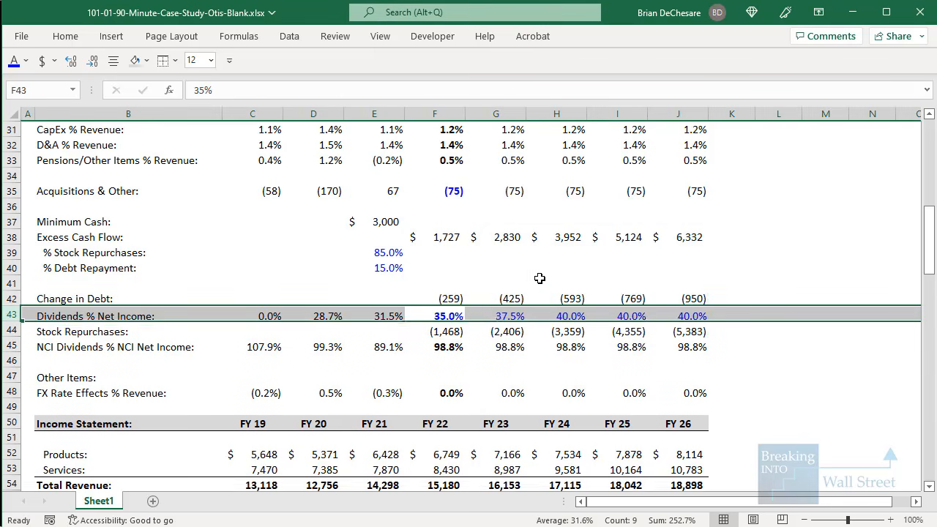
pyautogui.click(437, 271)
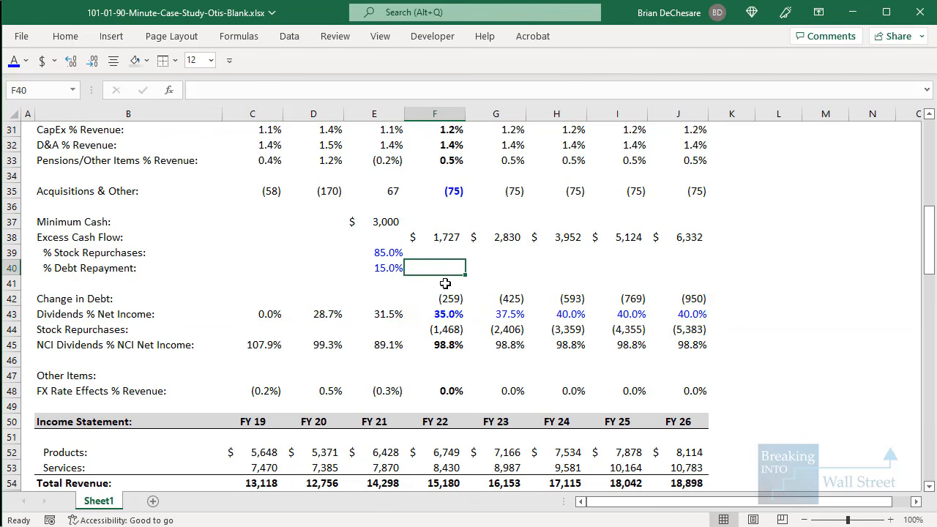
# Change the Other Items label in B47 to "Other Items % Debt Issuances:" and select the row's FY 21 cell E47
pyautogui.click(384, 375)
pyautogui.press('Left')
pyautogui.press('Left')
pyautogui.press('Left')
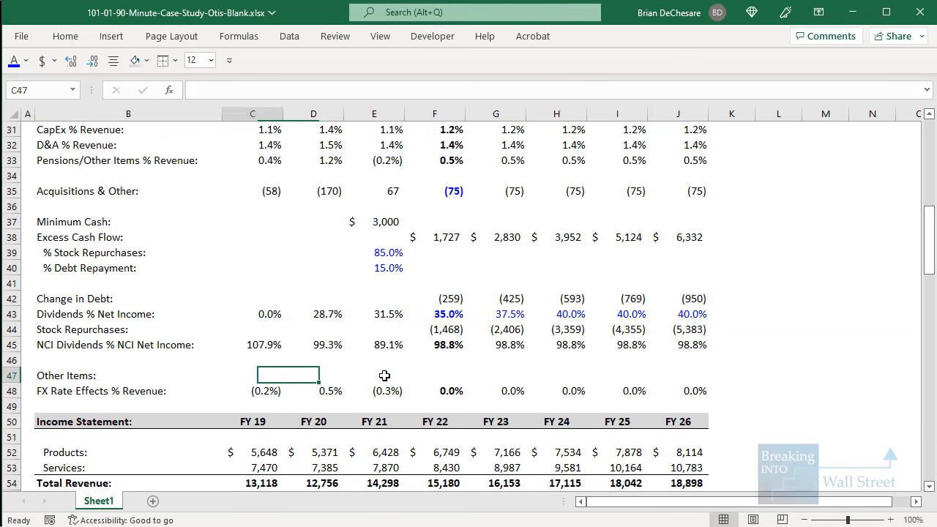
pyautogui.press('F2')
pyautogui.press('BackSpace')
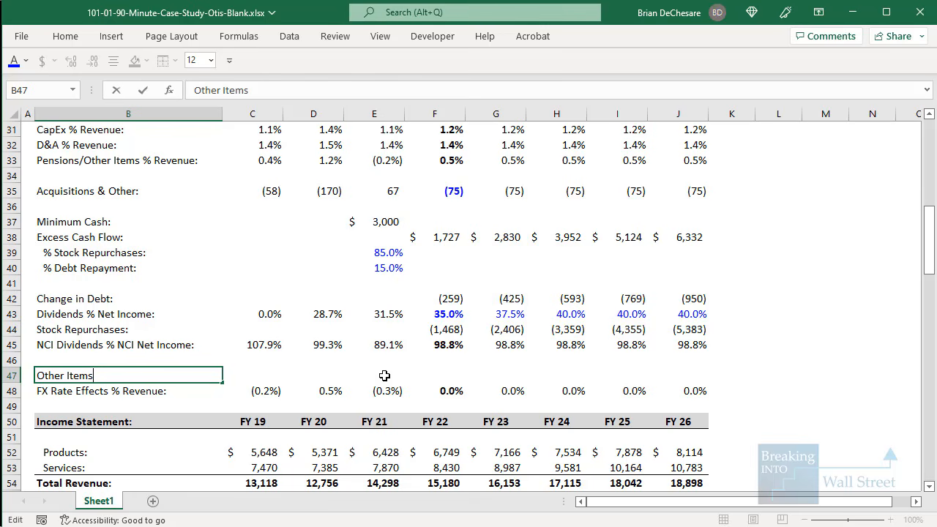
pyautogui.scroll(-1, 384, 376)
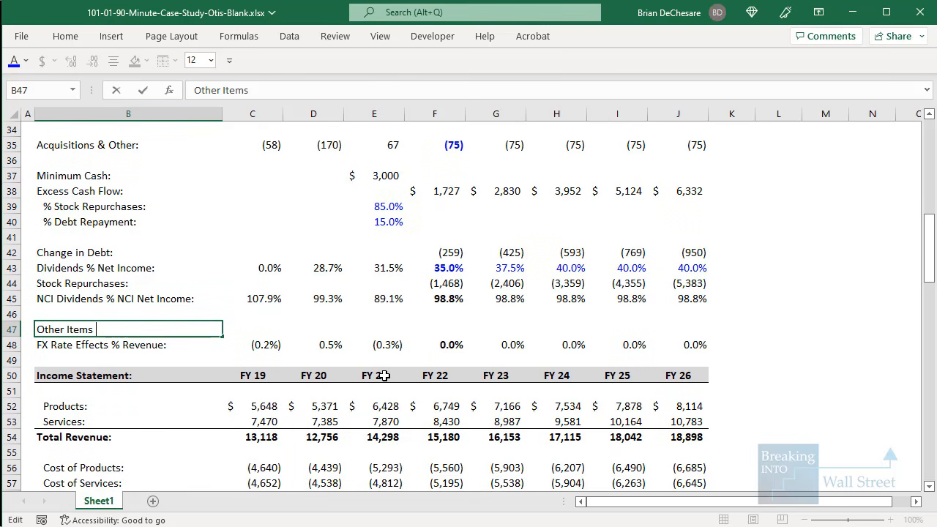
pyautogui.write('% Debt Issuances:')
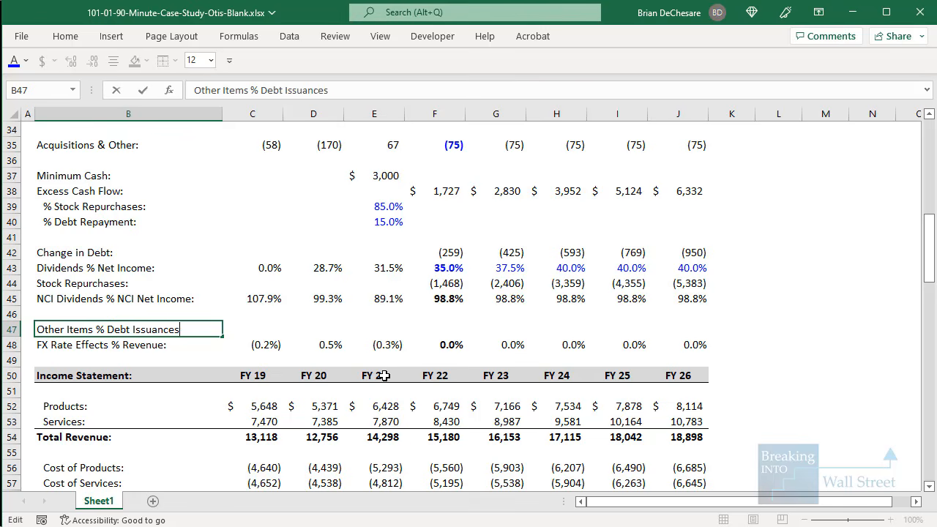
pyautogui.press('Tab')
pyautogui.press('Tab')
pyautogui.press('Tab')
pyautogui.scroll(-20, 384, 376)
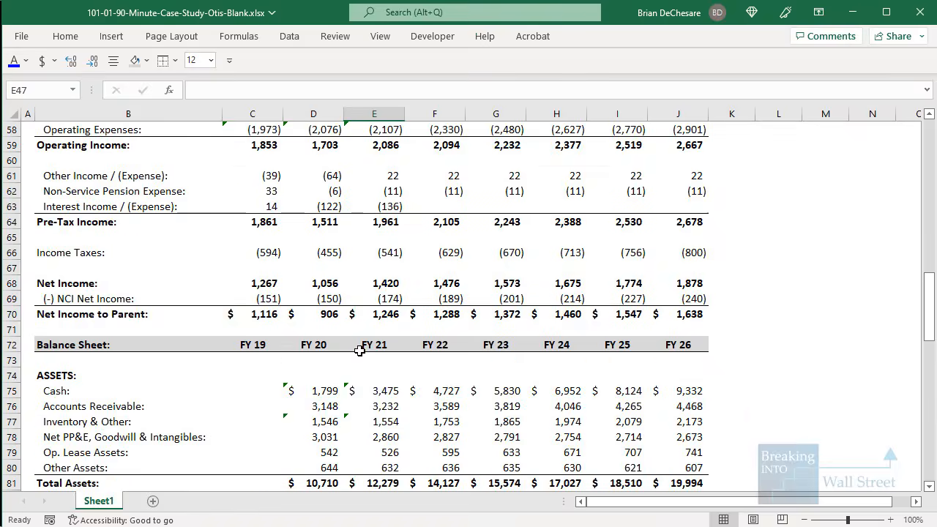
# Review the FY 19 to FY 21 Other Items amounts in the Cash Flow from Financing section
pyautogui.moveTo(130, 331); pyautogui.dragTo(399, 348)
pyautogui.click(313, 391)
pyautogui.moveTo(241, 317); pyautogui.dragTo(352, 353)
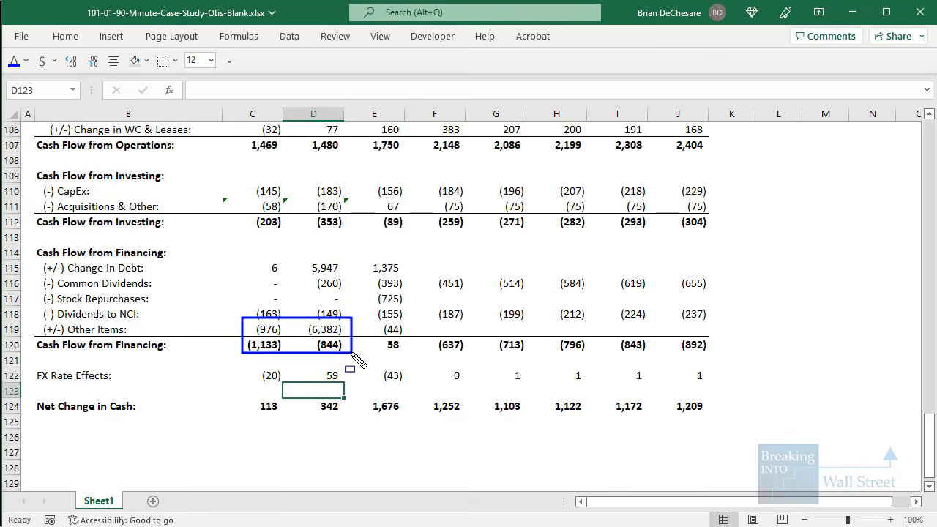
pyautogui.moveTo(367, 324); pyautogui.dragTo(424, 344)
pyautogui.press('Escape')
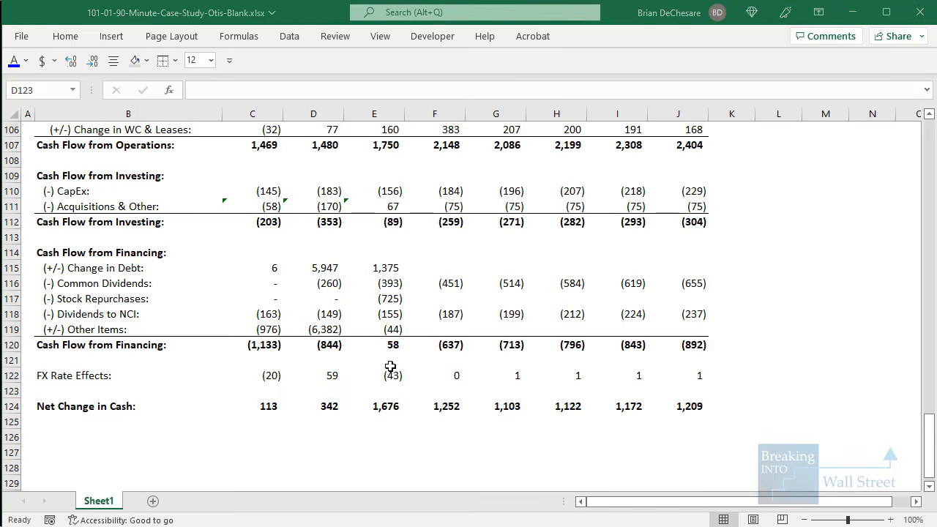
pyautogui.scroll(20, 391, 366)
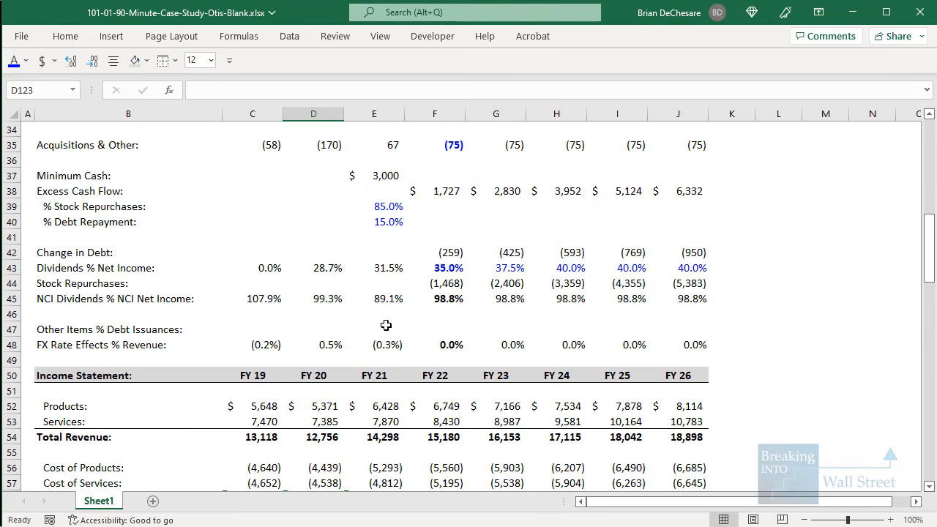
# Calculate the FY 21 Other Items % Debt Issuances in E47 as negative Other Items divided by Change in Debt, =-E119/E115
pyautogui.click(386, 325)
pyautogui.write('=-')
pyautogui.scroll(-20, 386, 331)
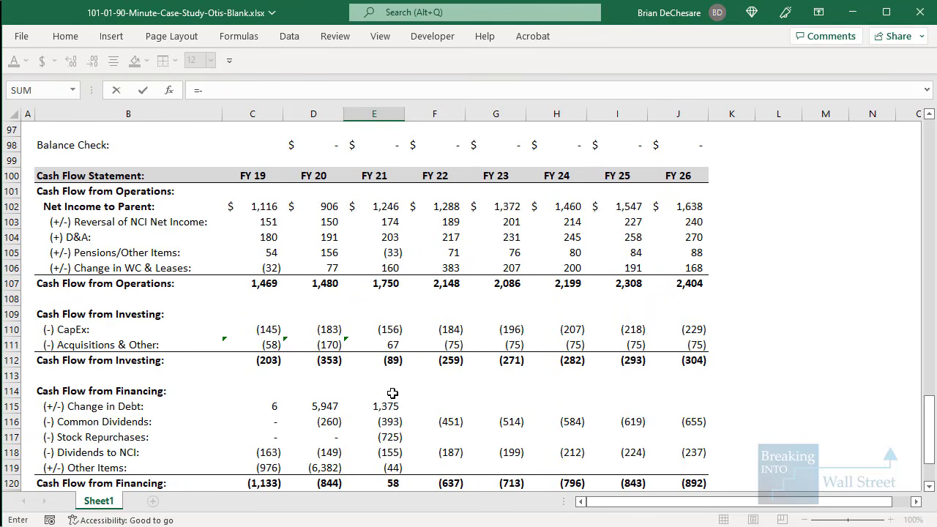
pyautogui.click(380, 467)
pyautogui.scroll(-1, 380, 467)
pyautogui.write('/')
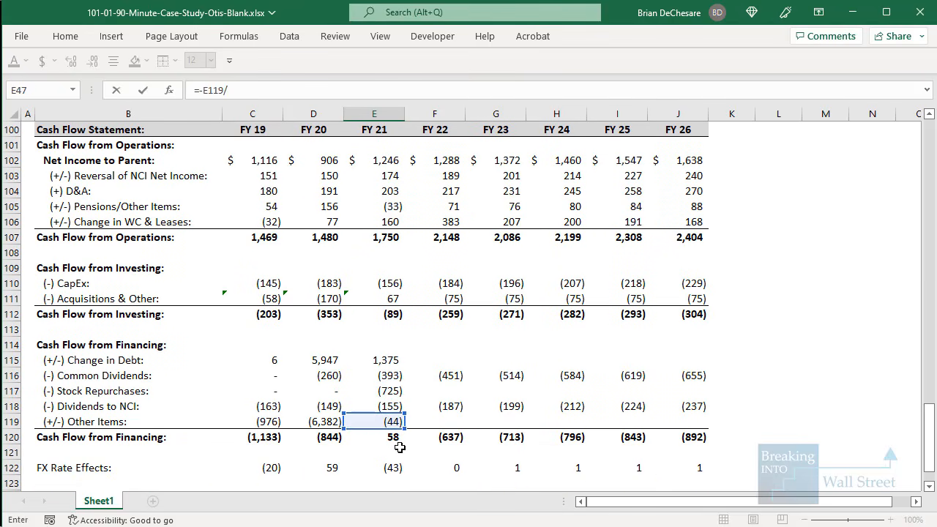
pyautogui.click(377, 360)
pyautogui.hotkey('ctrl', 'Return')
# Apply the percentage format of the FY 21 NCI Dividends cell E45 to E47, pasting formats only
pyautogui.scroll(2, 466, 371)
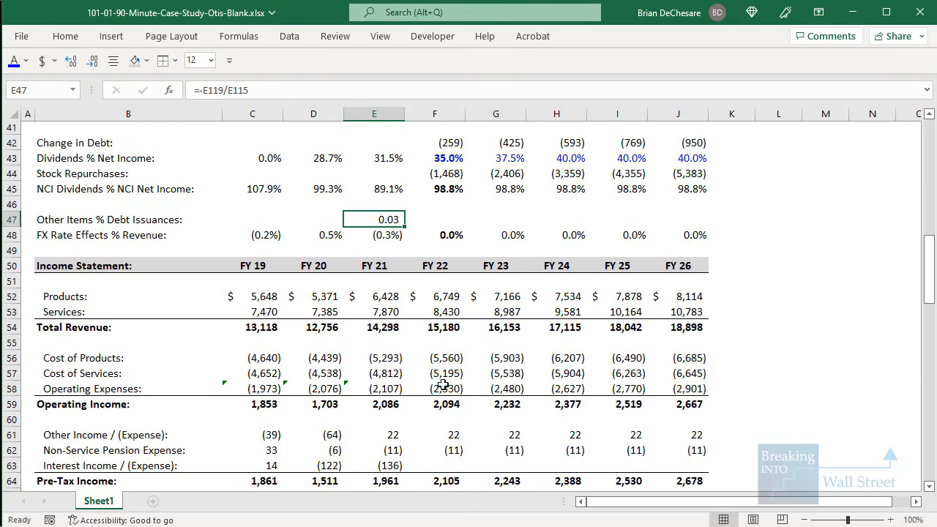
pyautogui.press('Up')
pyautogui.press('Up')
pyautogui.hotkey('ctrl', 'c')
pyautogui.press('Down')
pyautogui.press('Down')
pyautogui.hotkey('ctrl', 'alt', 'v')
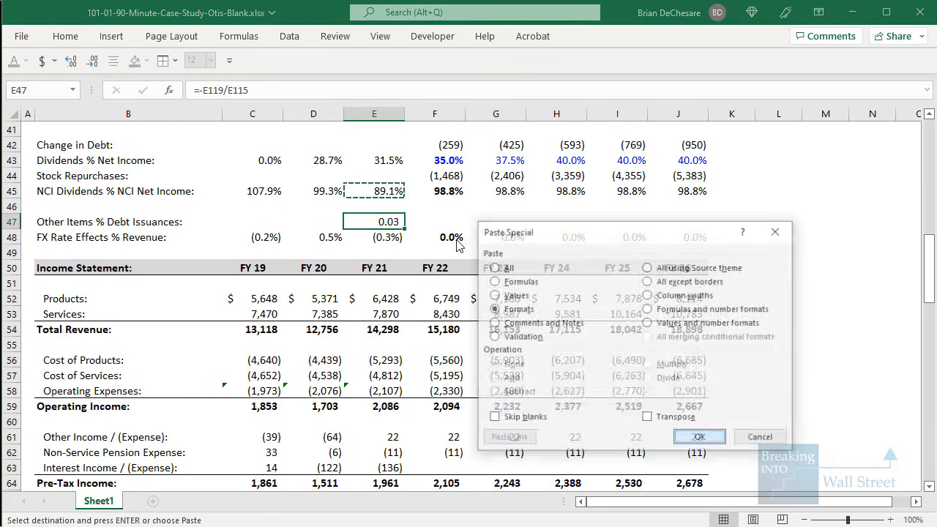
pyautogui.press('t')
pyautogui.press('Return')
pyautogui.press('Escape')
# Copy the FY 22 to FY 26 Dividends % Net Income cells F43:J43 into the Other Items % Debt Issuances row at F47:J47
pyautogui.press('Right')
pyautogui.click(467, 158)
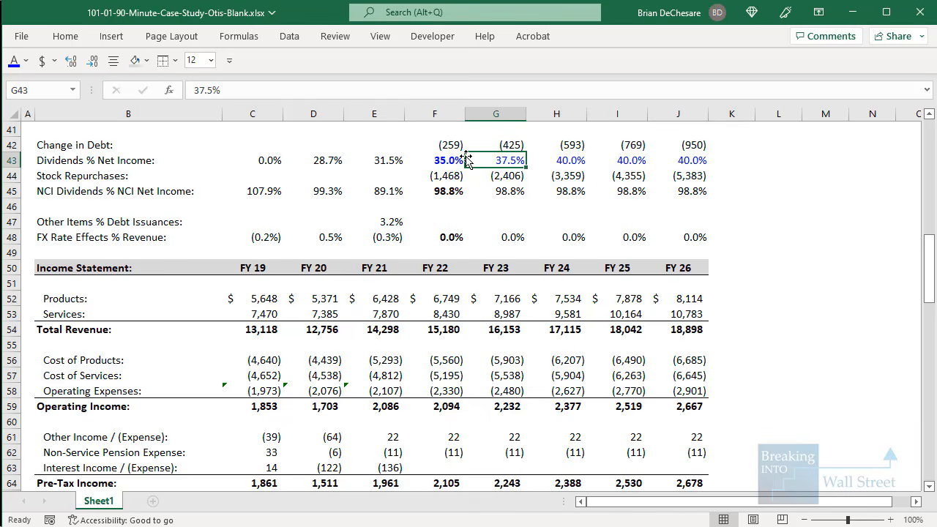
pyautogui.press('Left')
pyautogui.hotkey('ctrl', 'shift', 'Right')
pyautogui.hotkey('ctrl', 'c')
pyautogui.press('Down')
pyautogui.press('Down')
pyautogui.press('Down')
pyautogui.press('Down')
pyautogui.hotkey('ctrl', 'v')
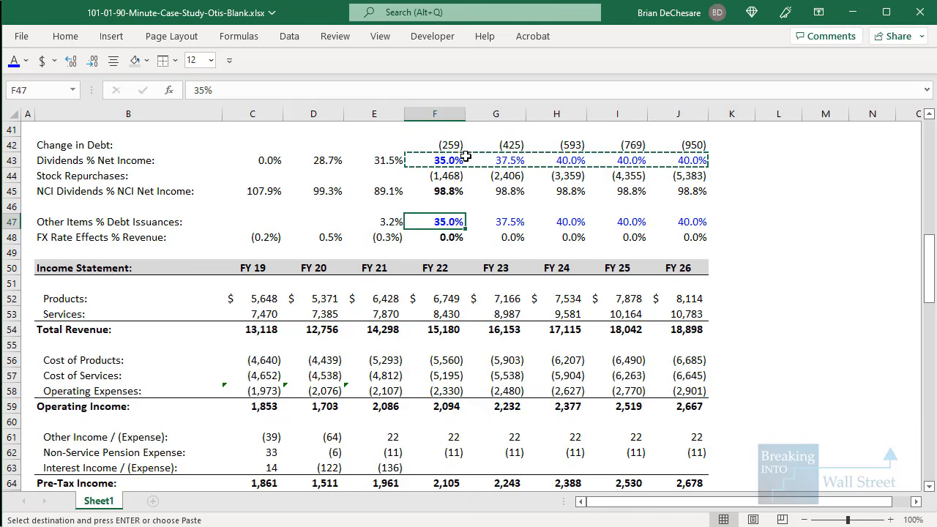
# Set Other Items % Debt Issuances to 2% for FY 22 and FY 23, and fill the FY 23 value across to FY 26
pyautogui.write('2%')
pyautogui.press('Tab')
pyautogui.write('2%')
pyautogui.press('Tab')
pyautogui.press('Left')
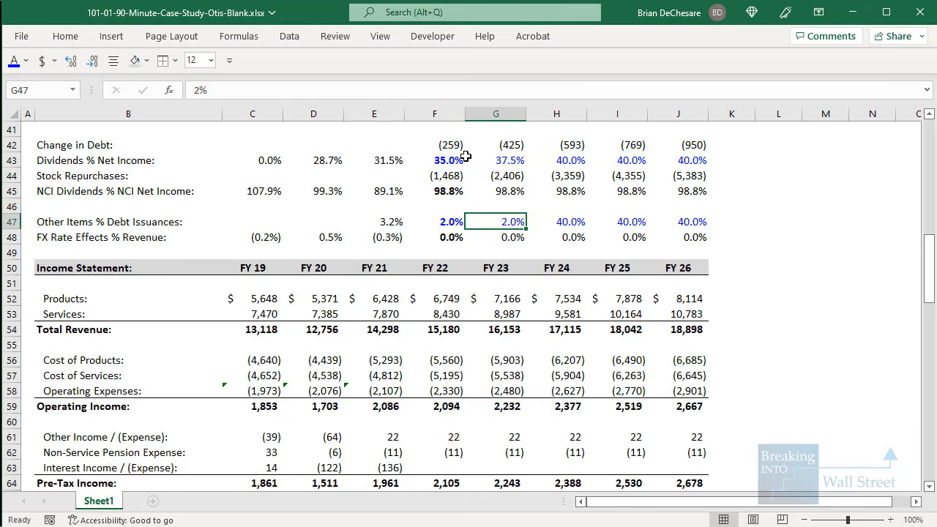
pyautogui.hotkey('ctrl', 'shift', 'Right')
pyautogui.hotkey('ctrl', 'r')
pyautogui.press('Down')
pyautogui.press('Up')
pyautogui.press('F2')
pyautogui.press('Escape')
# Link the FY 22 Change in Debt on the Cash Flow Statement, F115, to the assumption in F42
pyautogui.scroll(1, 425, 260)
pyautogui.click(436, 221)
pyautogui.scroll(-1, 423, 270)
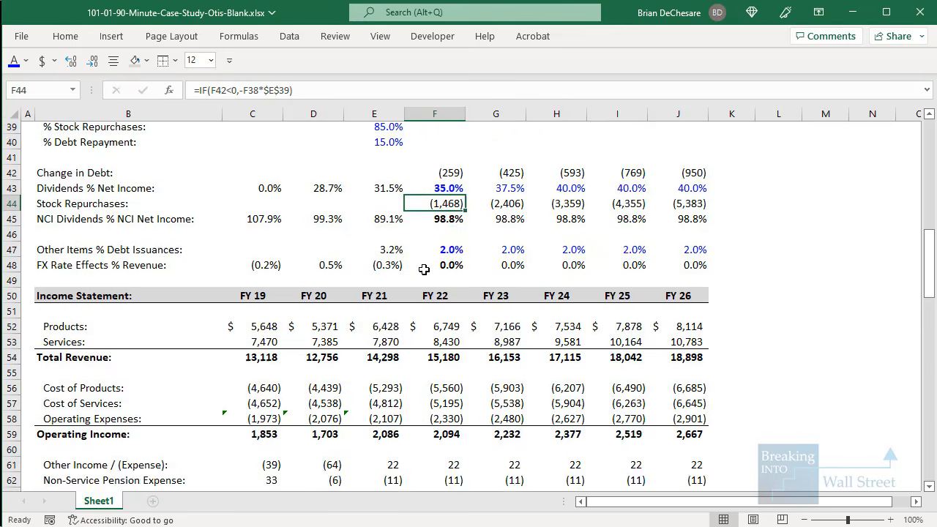
pyautogui.scroll(-20, 423, 270)
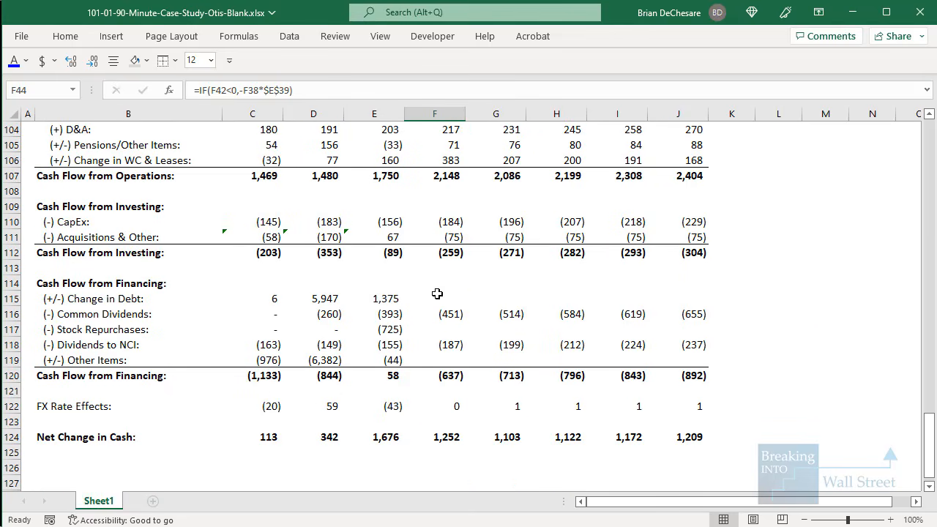
pyautogui.click(437, 293)
pyautogui.write('=')
pyautogui.scroll(20, 439, 292)
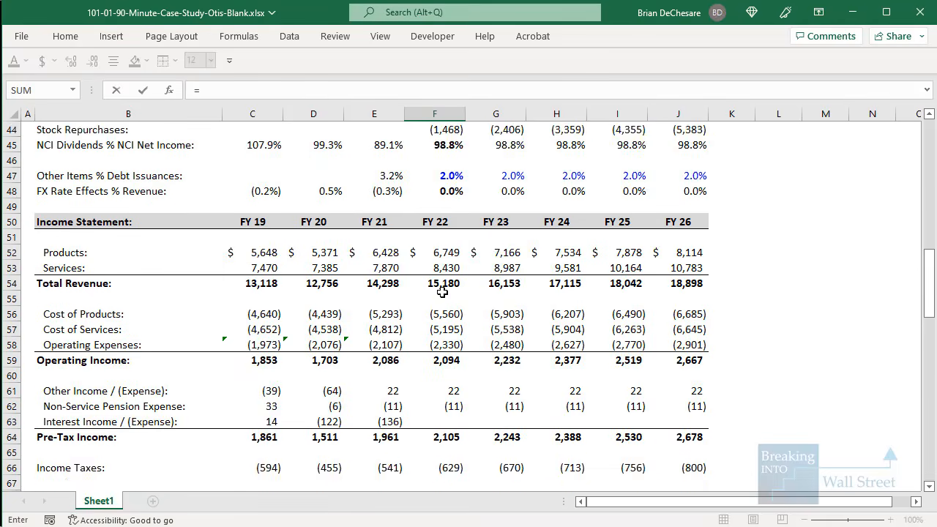
pyautogui.scroll(6, 442, 292)
pyautogui.click(444, 231)
pyautogui.press('Return')
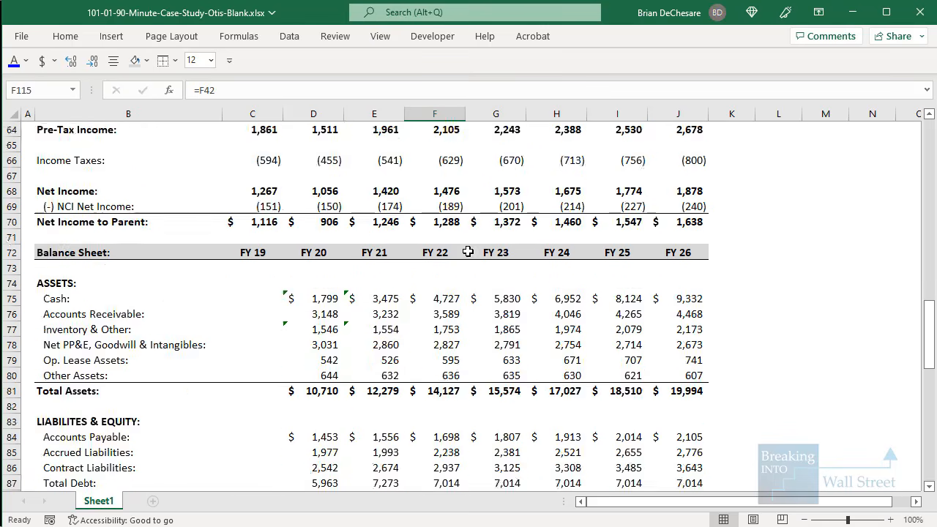
# Link the FY 22 Stock Repurchases on the Cash Flow Statement, F117, to the assumption in F44
pyautogui.press('Down')
pyautogui.press('Down')
pyautogui.scroll(-2, 469, 251)
pyautogui.write('=')
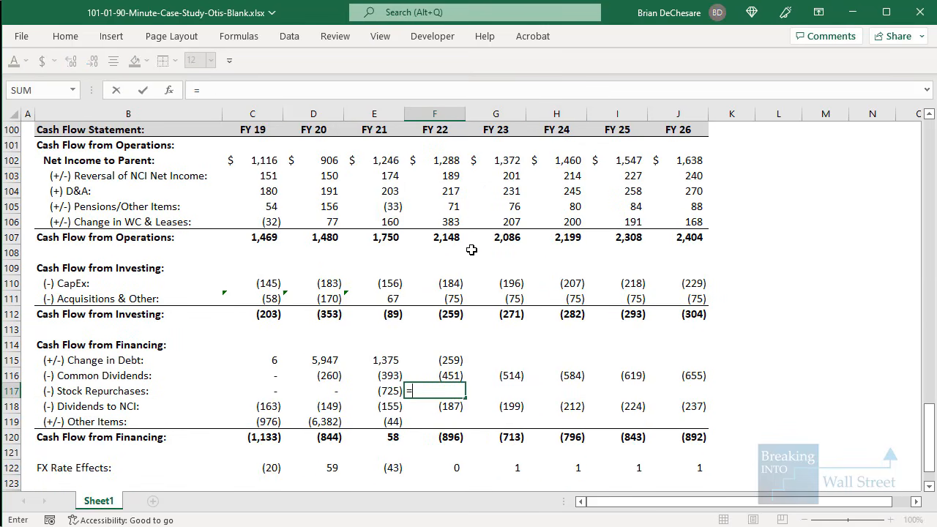
pyautogui.scroll(20, 472, 250)
pyautogui.click(455, 283)
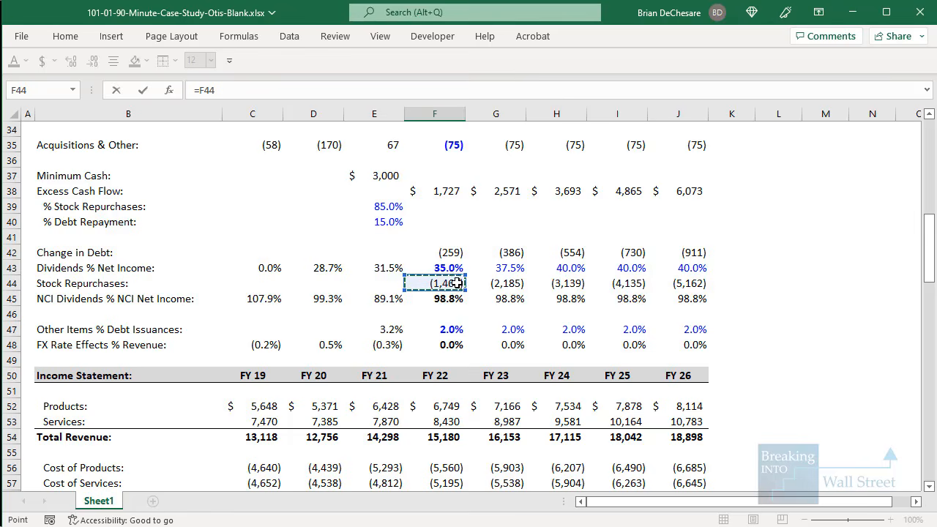
pyautogui.press('Return')
# Calculate FY 22 Other Items in F119 as positive debt issuances only times the Other Items percentage, =MAX(F115,0)*F47
pyautogui.press('Return')
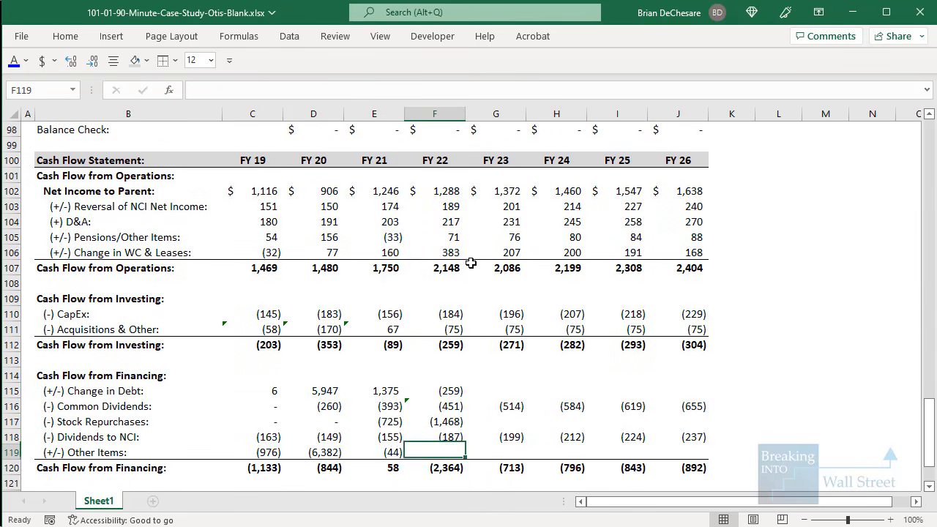
pyautogui.write('=IF(')
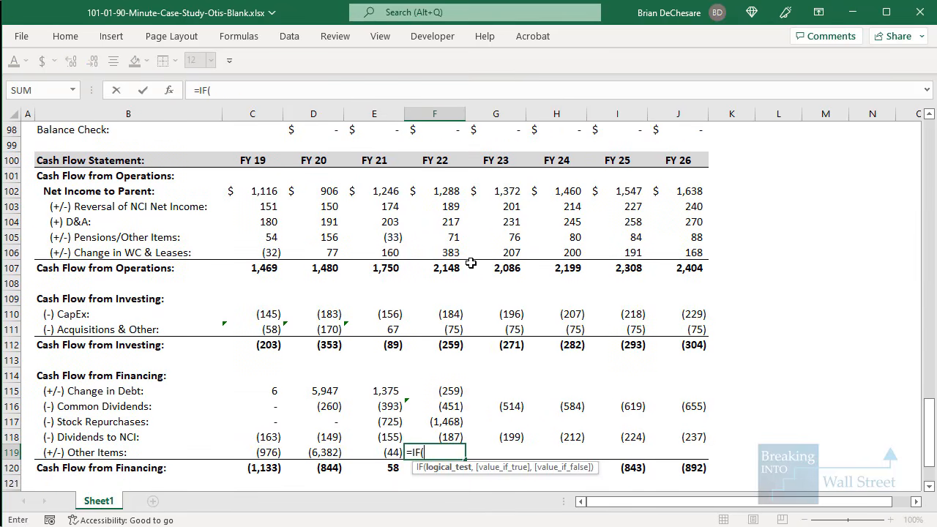
pyautogui.scroll(-2, 471, 262)
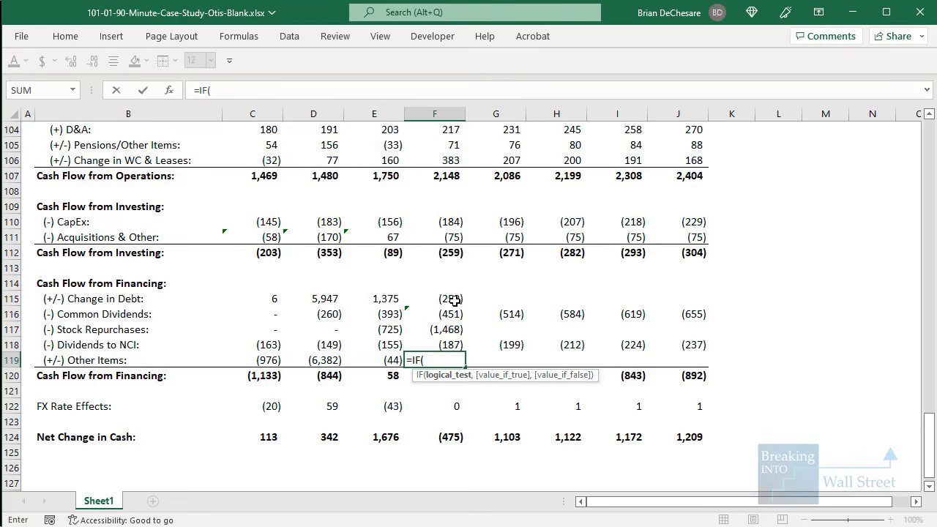
pyautogui.press('BackSpace')
pyautogui.press('BackSpace')
pyautogui.press('BackSpace')
pyautogui.write('MAX(')
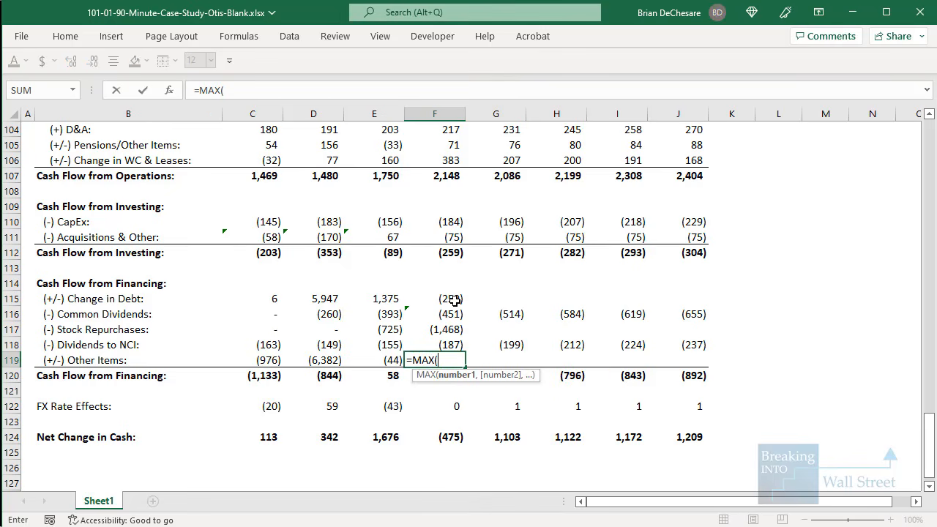
pyautogui.press('Up')
pyautogui.press('Up')
pyautogui.press('Up')
pyautogui.press('Up')
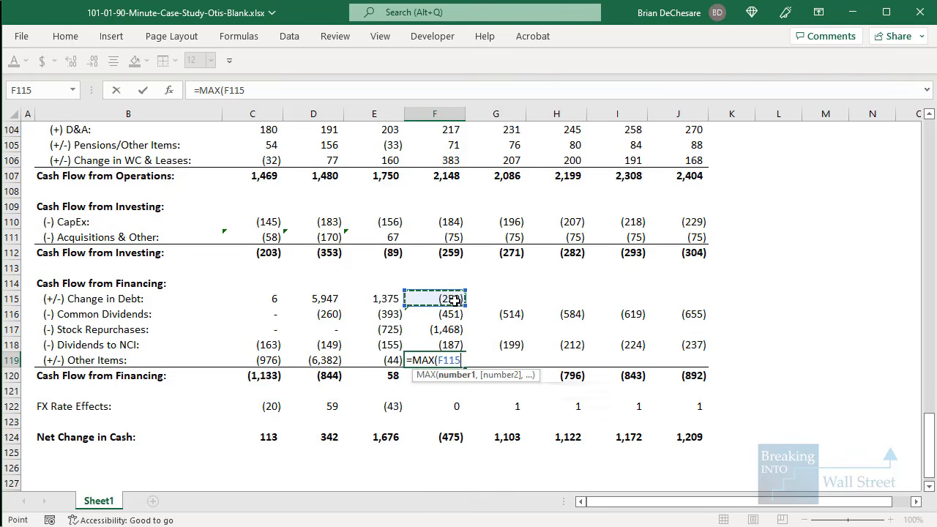
pyautogui.write(',')
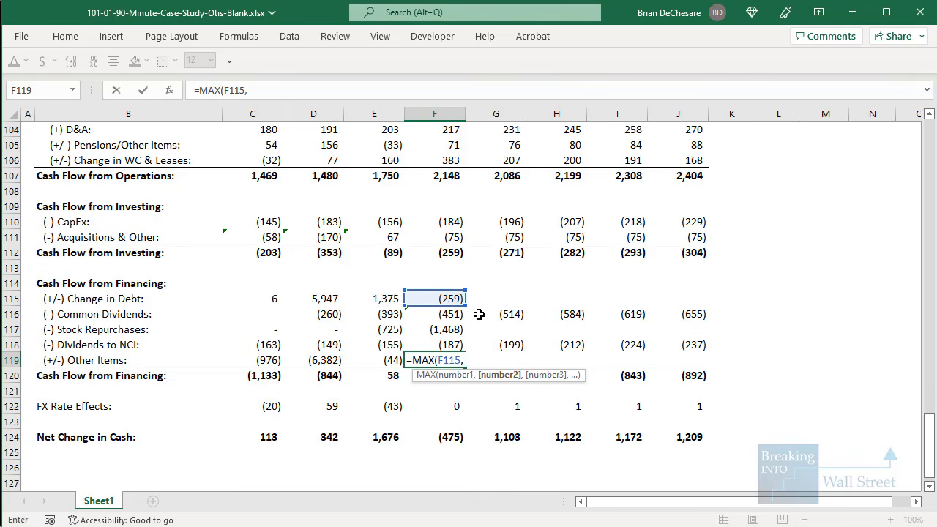
pyautogui.write('0)*')
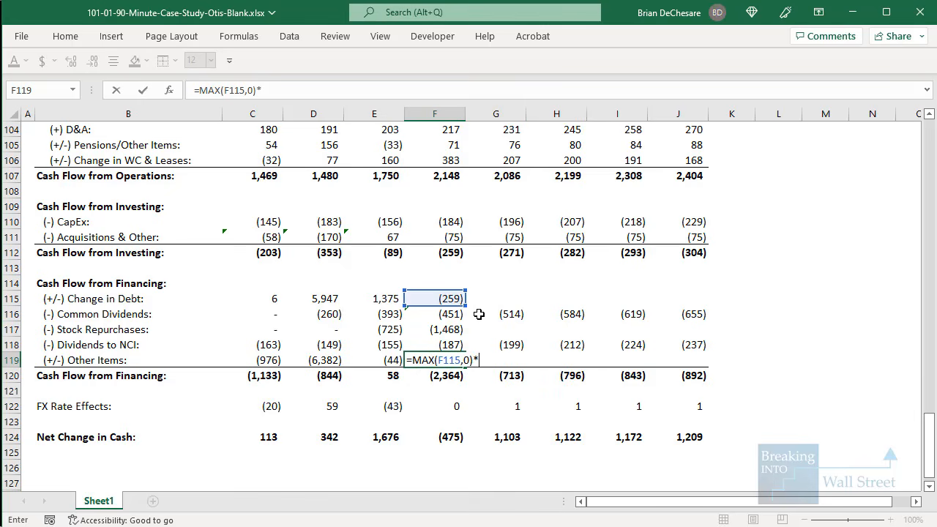
pyautogui.scroll(20, 469, 300)
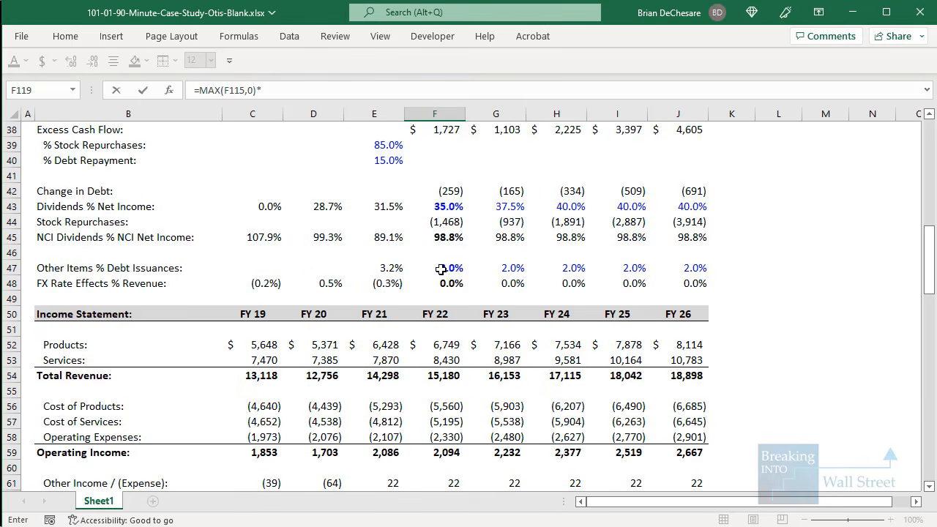
pyautogui.click(440, 270)
pyautogui.hotkey('ctrl', 'Return')
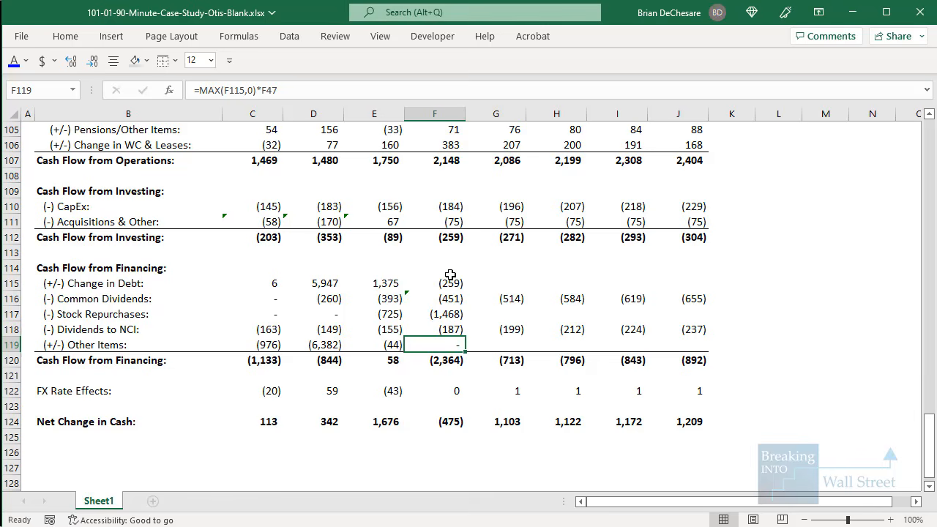
# Fill the FY 22 Cash Flow from Financing formulas in F115:F119 across to FY 26 in column J
pyautogui.press('Up')
pyautogui.press('Up')
pyautogui.press('Up')
pyautogui.press('Up')
pyautogui.hotkey('ctrl', 'shift', 'Down')
pyautogui.hotkey('ctrl', 'shift', 'Right')
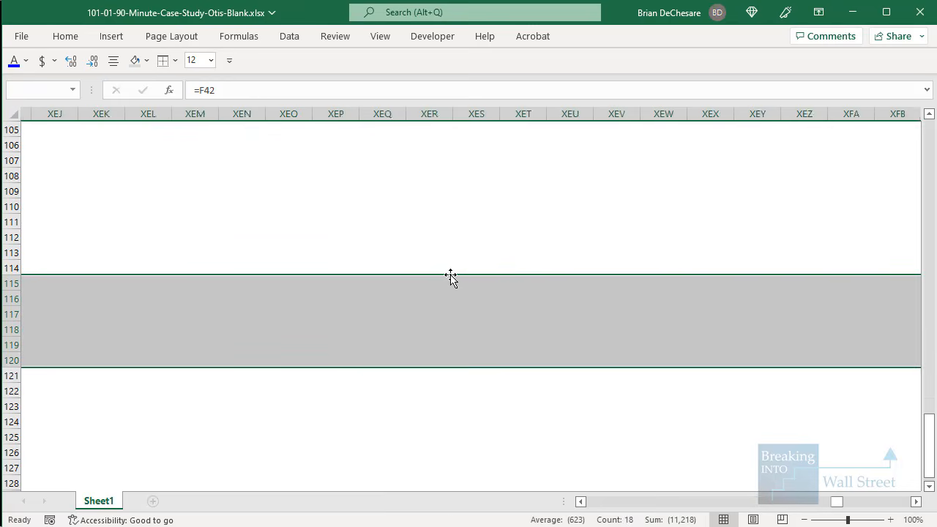
pyautogui.press('Left')
pyautogui.press('Left')
pyautogui.press('Left')
pyautogui.press('Right')
pyautogui.press('Right')
pyautogui.press('Right')
pyautogui.hotkey('shift', 'Down')
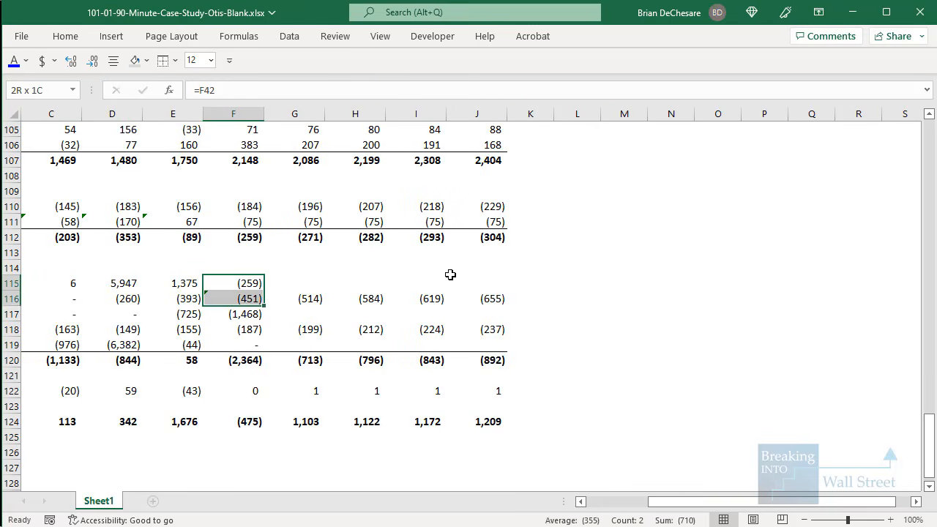
pyautogui.hotkey('shift', 'Down')
pyautogui.hotkey('shift', 'Down')
pyautogui.hotkey('shift', 'Down')
pyautogui.hotkey('shift', 'Down')
pyautogui.hotkey('shift', 'Right')
pyautogui.hotkey('shift', 'Right')
pyautogui.hotkey('shift', 'Right')
pyautogui.hotkey('shift', 'Right')
pyautogui.hotkey('ctrl', 'r')
pyautogui.hotkey('ctrl', 'Left')
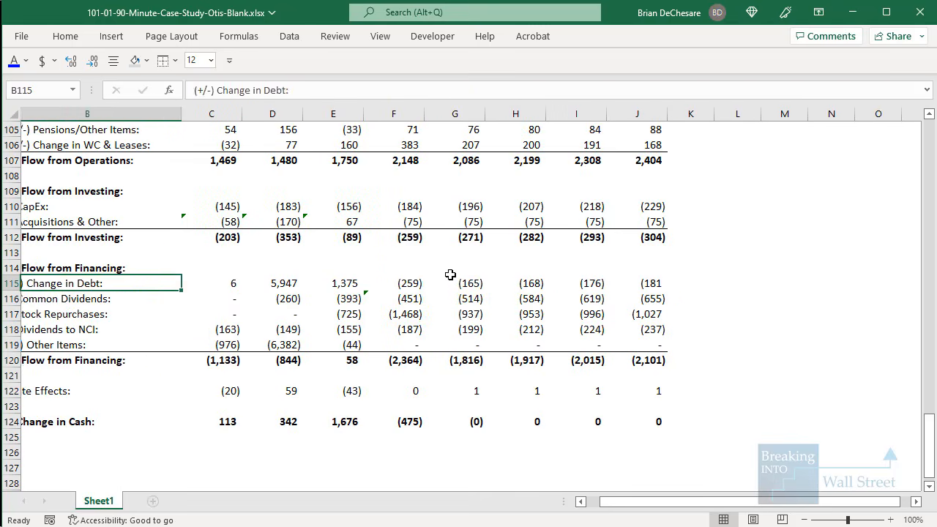
pyautogui.press('Left')
# Examine the projected Balance Check and Cash lines and the Interest Income / (Expense) row that still lacks projections
pyautogui.click(410, 303)
pyautogui.scroll(5, 410, 306)
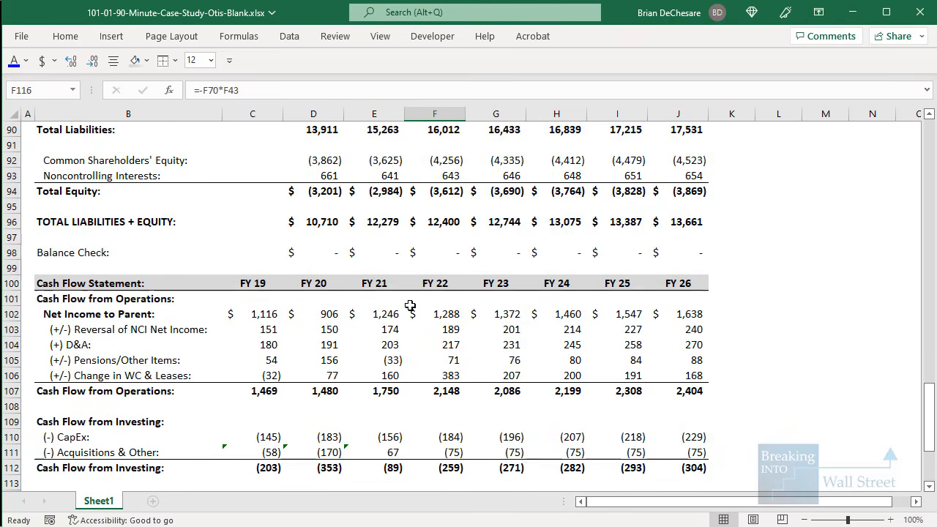
pyautogui.scroll(2, 426, 290)
pyautogui.moveTo(444, 326); pyautogui.dragTo(684, 342)
pyautogui.click(495, 298)
pyautogui.scroll(4, 488, 294)
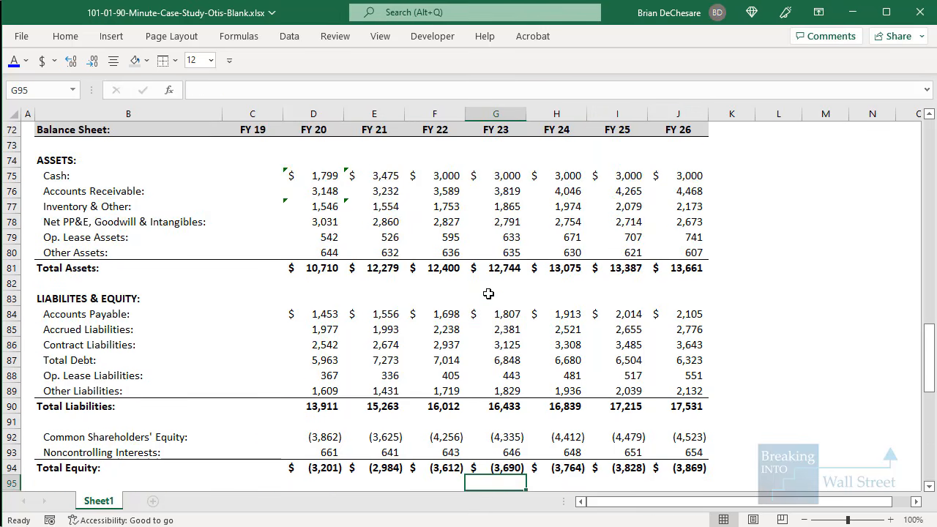
pyautogui.scroll(7, 489, 293)
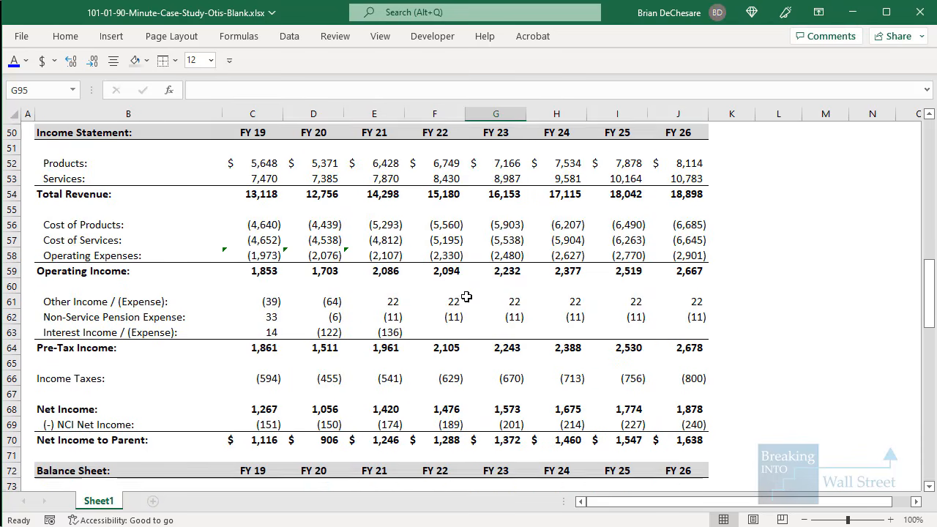
pyautogui.scroll(1, 467, 296)
pyautogui.moveTo(94, 360); pyautogui.dragTo(680, 353)
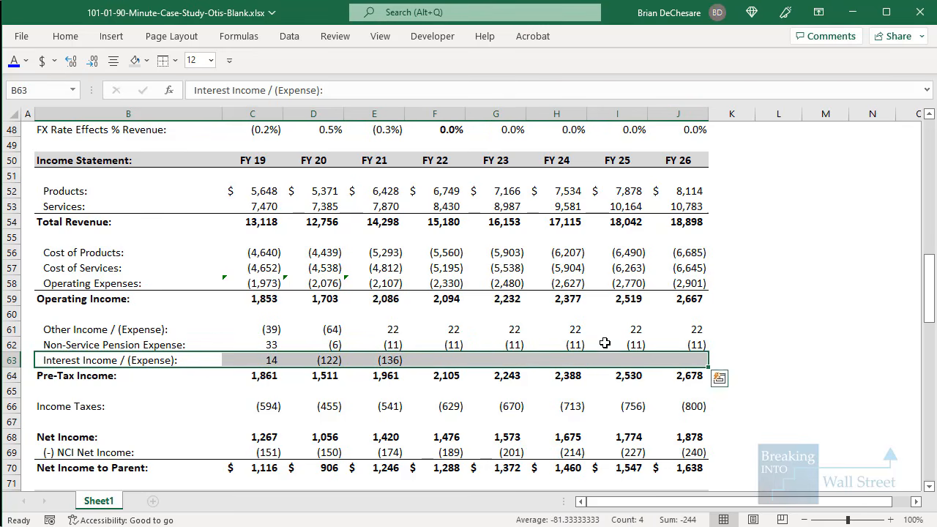
# Insert two blank rows above Change in Debt in the assumptions section
pyautogui.scroll(4, 322, 315)
pyautogui.scroll(-3, 320, 321)
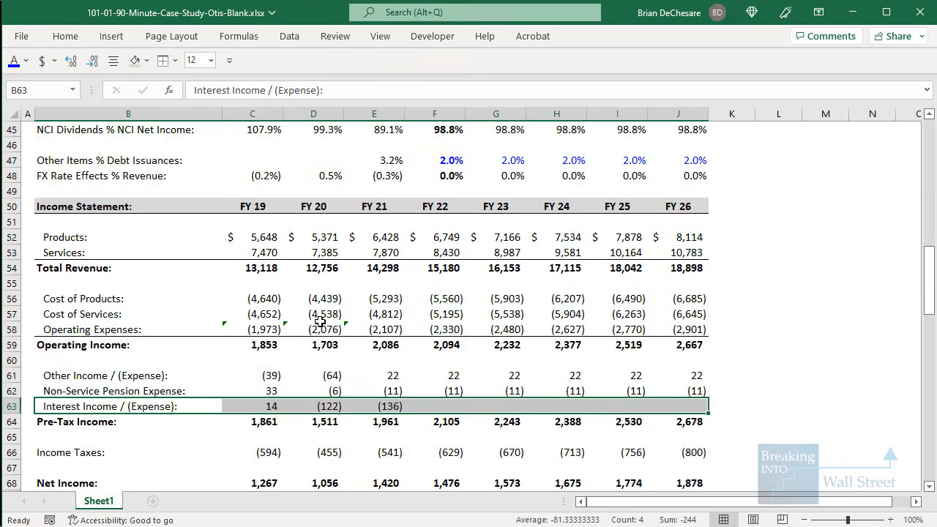
pyautogui.scroll(7, 320, 321)
pyautogui.click(121, 328)
pyautogui.scroll(-2, 128, 323)
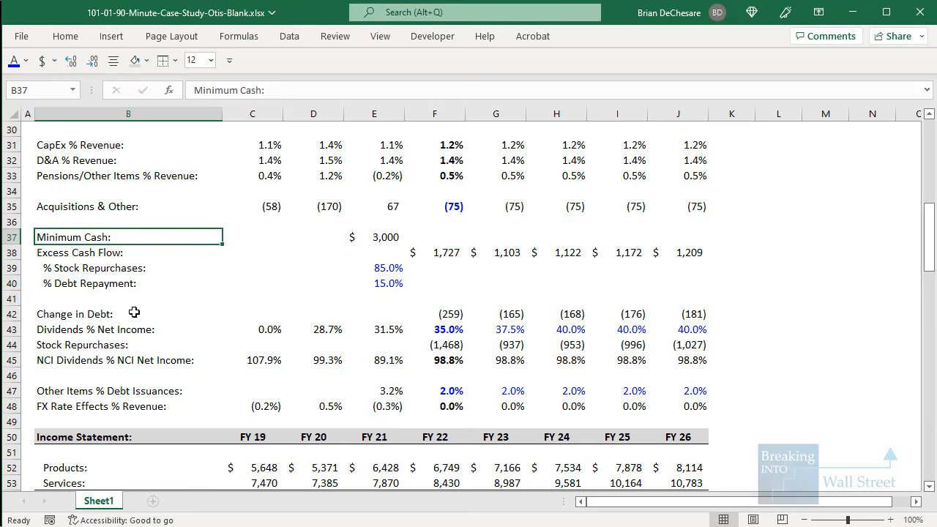
pyautogui.click(134, 313)
pyautogui.scroll(-1, 134, 313)
pyautogui.hotkey('shift', 'space')
pyautogui.hotkey('ctrl', 'shift', '+')
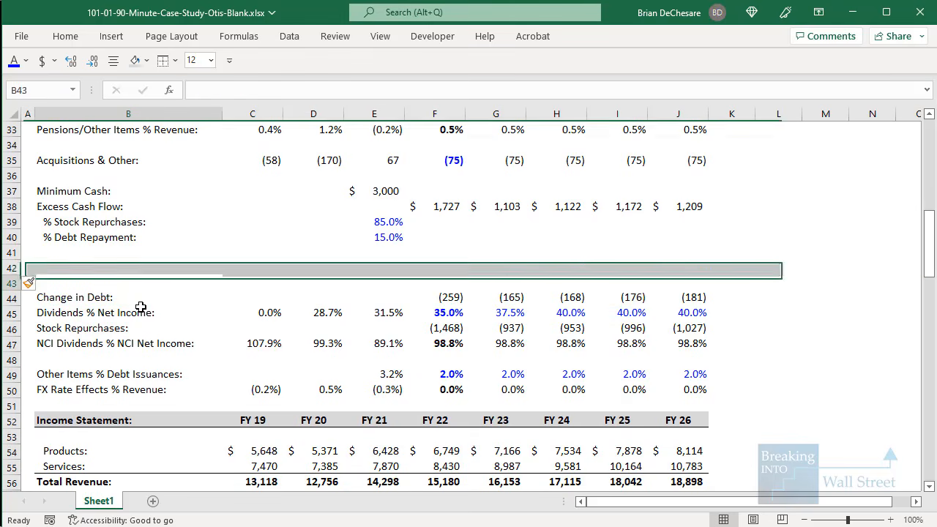
# Label the new assumption row in B42 as "Interest Expense % Debt:"
pyautogui.write('Interest Epx')
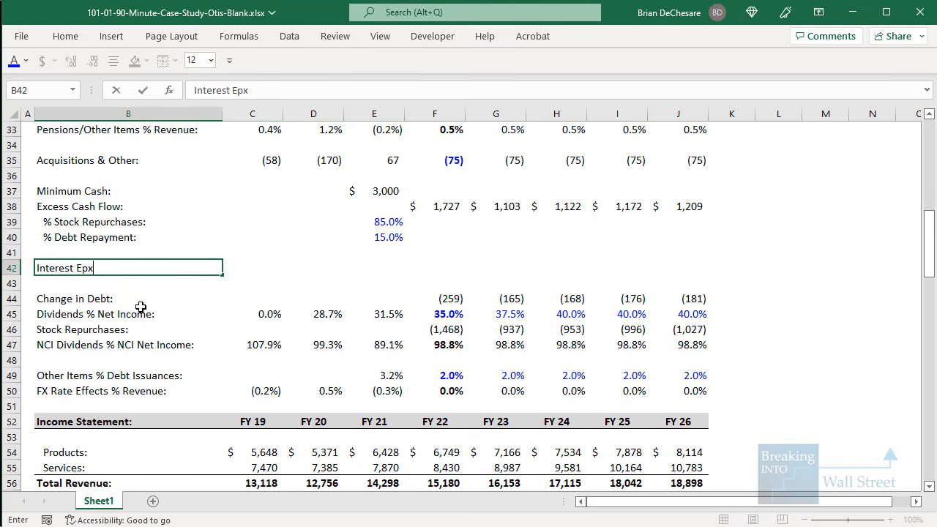
pyautogui.press('BackSpace')
pyautogui.press('BackSpace')
pyautogui.write('xpense % Deb')
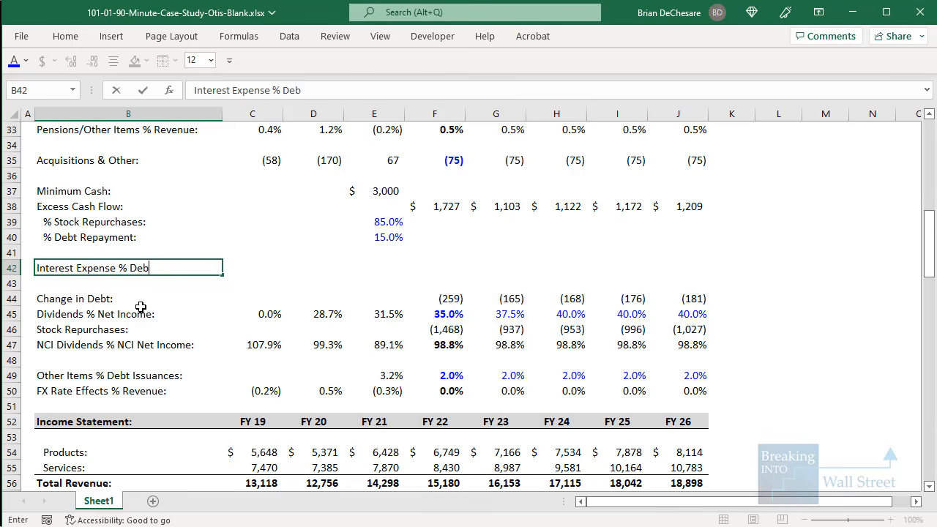
pyautogui.write('t:')
pyautogui.press('Right')
pyautogui.press('Right')
pyautogui.press('Right')
pyautogui.press('Right')
pyautogui.press('Left')
pyautogui.write('=')
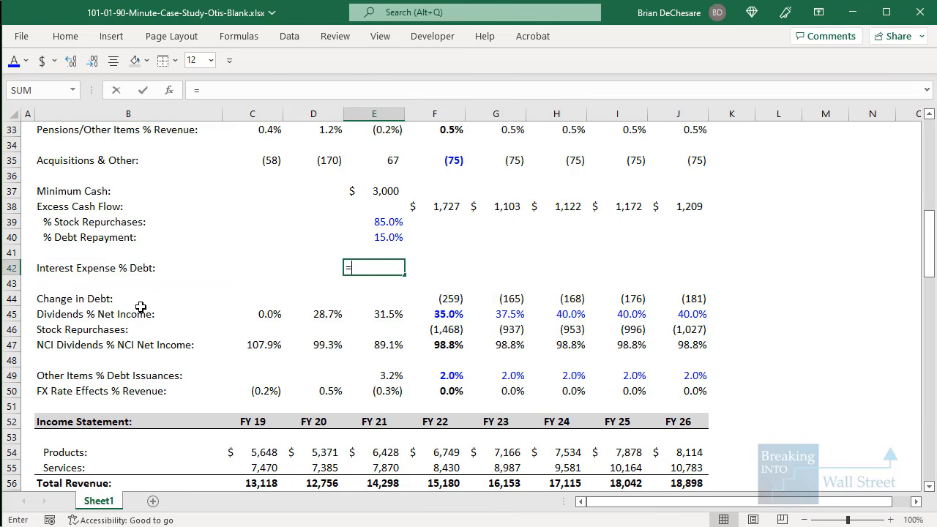
pyautogui.write('-')
pyautogui.scroll(-6, 132, 304)
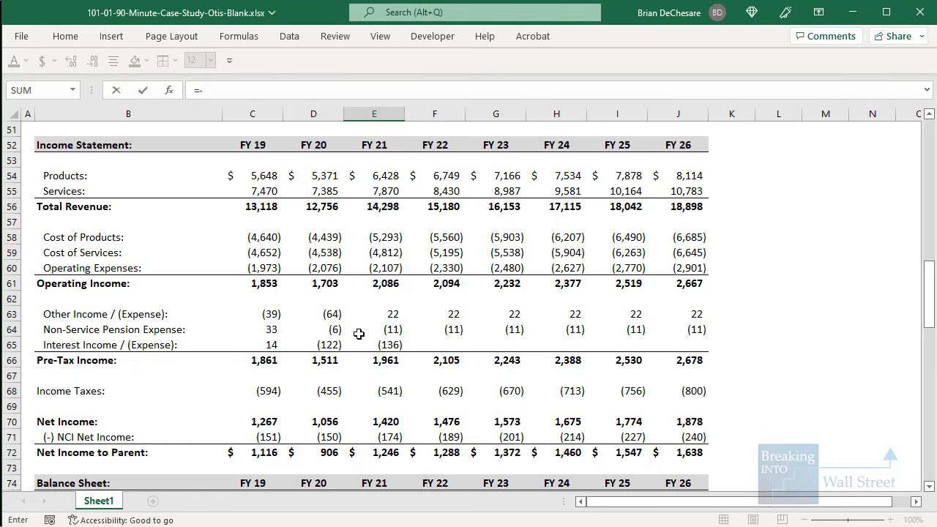
pyautogui.click(375, 345)
pyautogui.write('/')
pyautogui.scroll(-6, 454, 340)
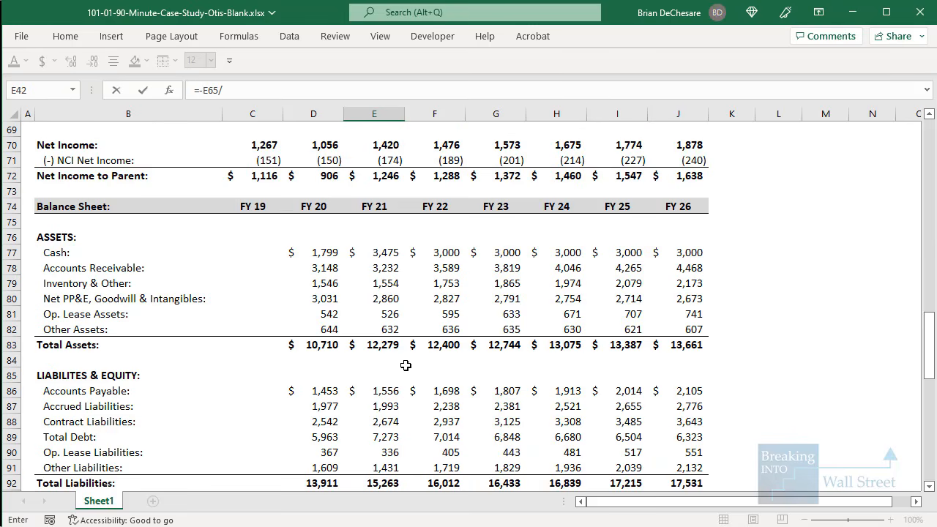
pyautogui.scroll(-3, 406, 365)
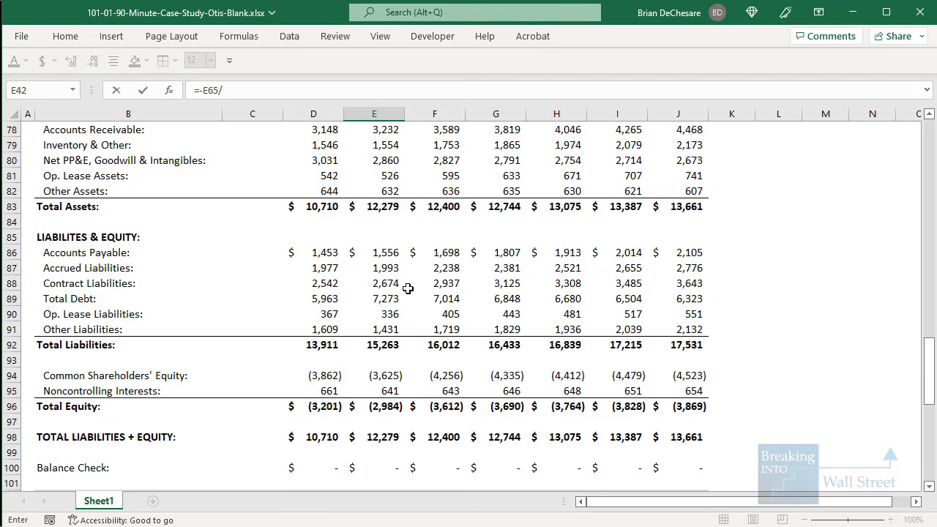
pyautogui.press('Escape')
# Calculate FY 21 Interest Expense % Debt in E42 as =-E65/E89 and copy the formula to FY 20 in D42
pyautogui.write('=-')
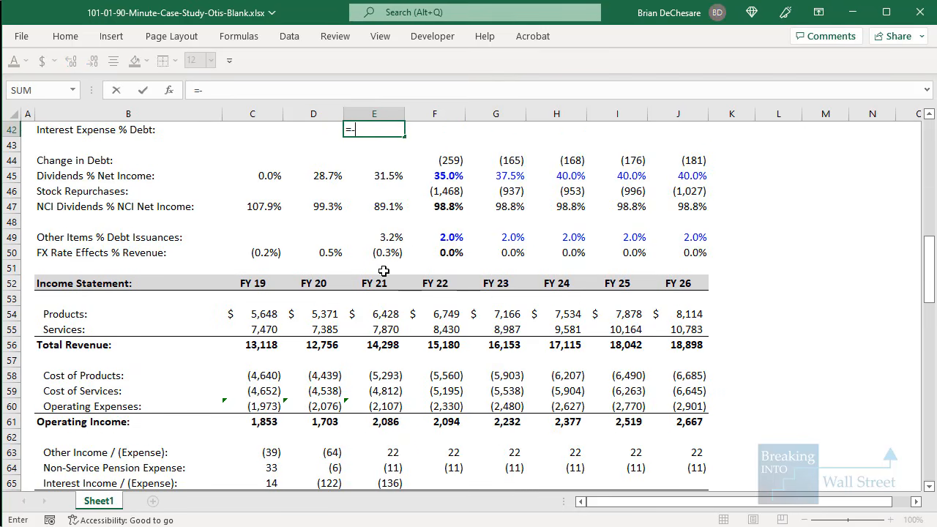
pyautogui.scroll(-9, 381, 278)
pyautogui.scroll(3, 375, 272)
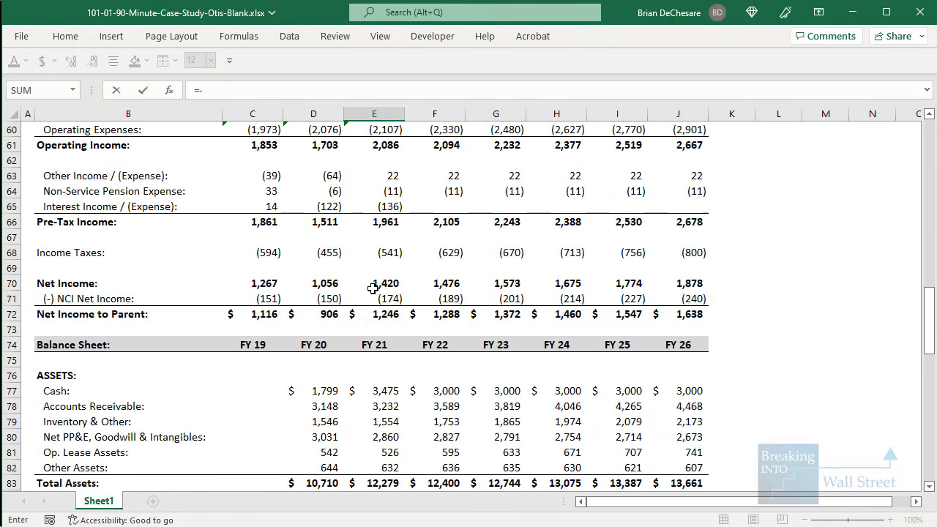
pyautogui.click(399, 207)
pyautogui.write('/')
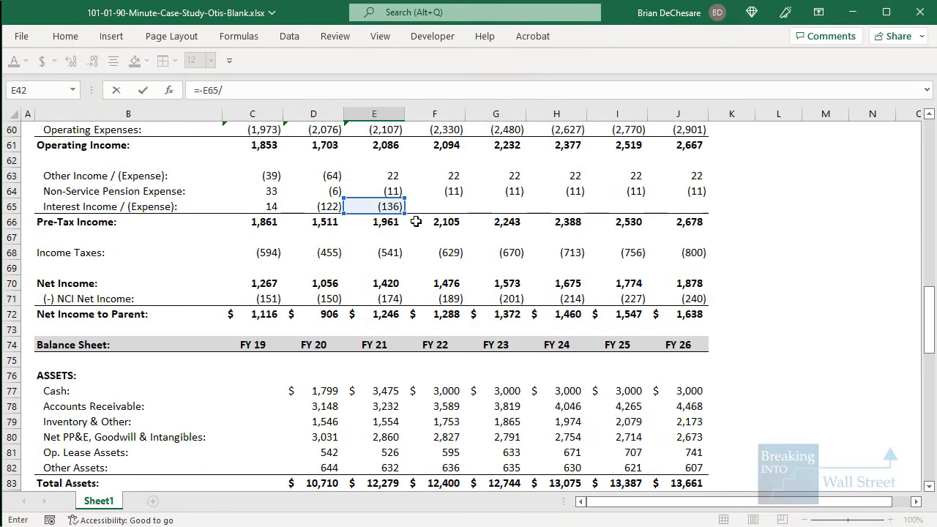
pyautogui.scroll(-6, 418, 213)
pyautogui.click(392, 300)
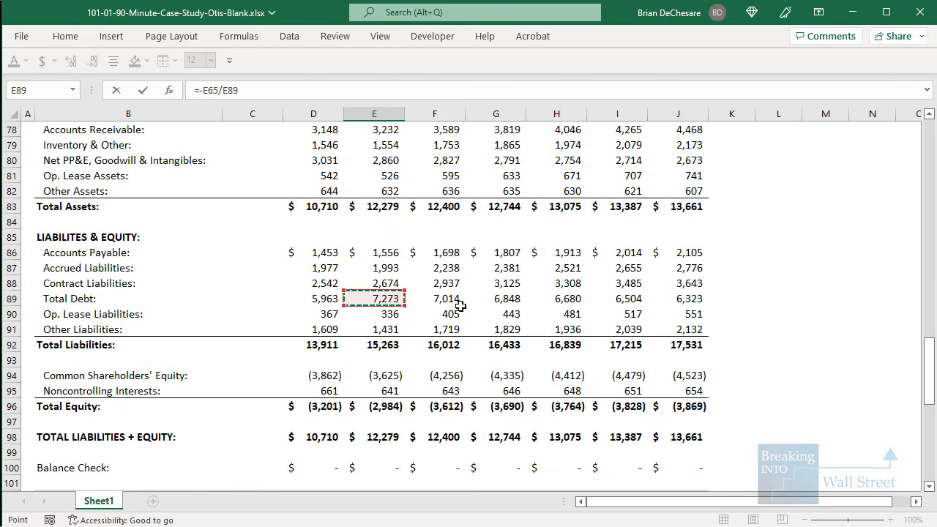
pyautogui.hotkey('ctrl', 'Return')
pyautogui.hotkey('ctrl', 'c')
pyautogui.press('Left')
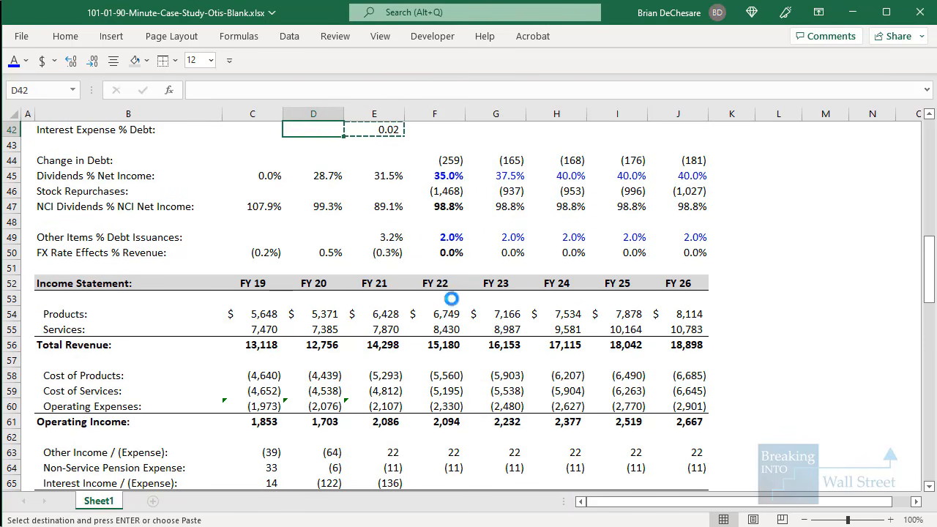
pyautogui.hotkey('ctrl', 'v')
# Apply the historical percentage formatting from the Dividends % Net Income row to the historical Interest Expense % Debt figures in row 42
pyautogui.press('Down')
pyautogui.press('Down')
pyautogui.press('Down')
pyautogui.hotkey('shift', 'Right')
pyautogui.press('Left')
pyautogui.hotkey('shift', 'Right')
pyautogui.hotkey('shift', 'Right')
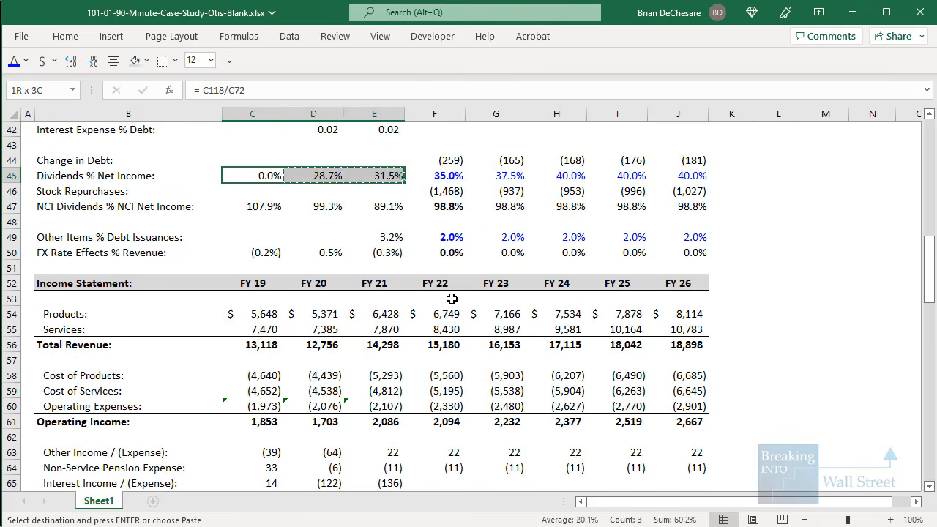
pyautogui.hotkey('ctrl', 'c')
pyautogui.press('Up')
pyautogui.press('Up')
pyautogui.press('Up')
pyautogui.hotkey('ctrl', 'alt', 'v')
pyautogui.press('Return')
pyautogui.press('Right')
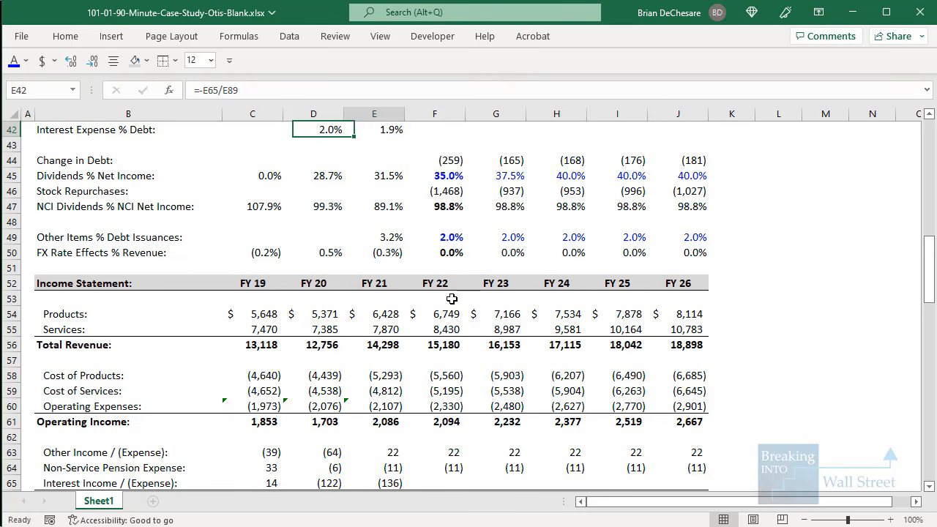
pyautogui.press('Right')
pyautogui.scroll(2, 451, 297)
pyautogui.click(436, 219)
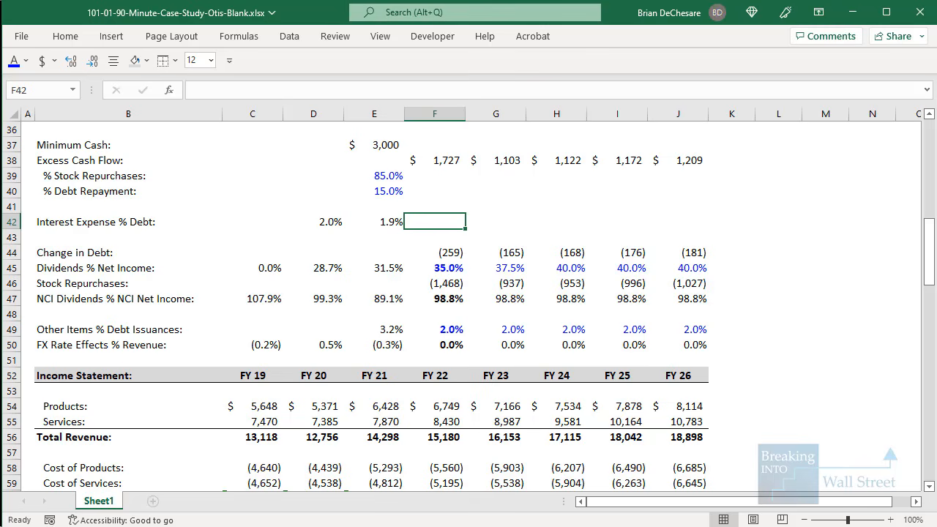
# Switch to the Otis Form 10-K in Adobe Acrobat and search for "long-term debt" up to the 2021 and 2020 issuances table
pyautogui.hotkey('alt', 'Tab')
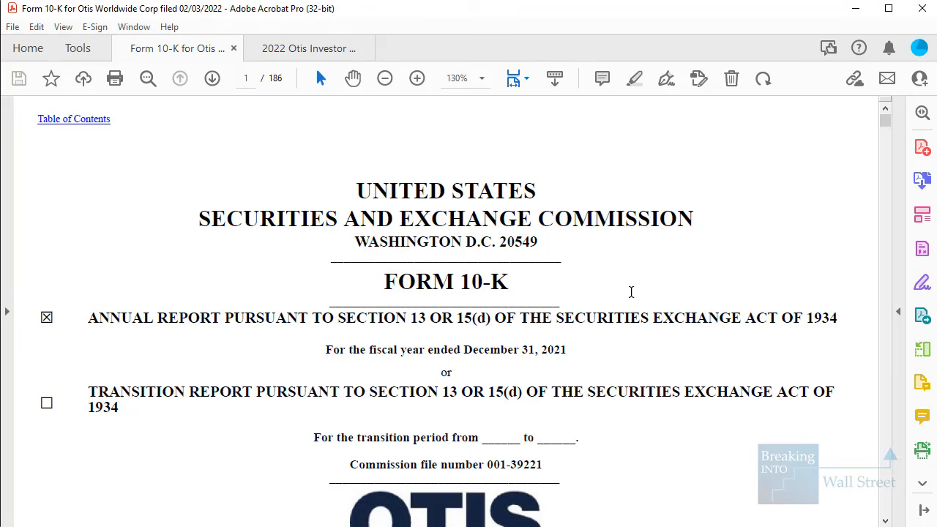
pyautogui.hotkey('ctrl', 'f')
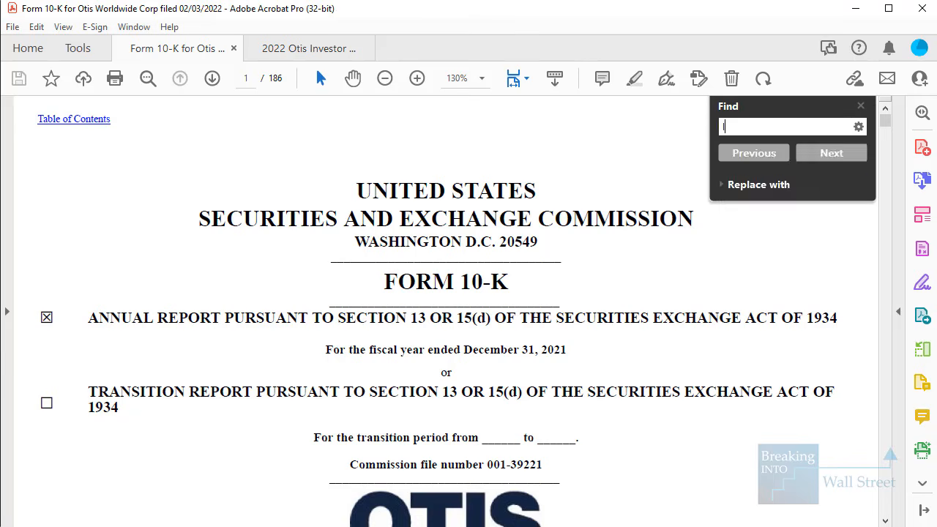
pyautogui.write('long-term debt')
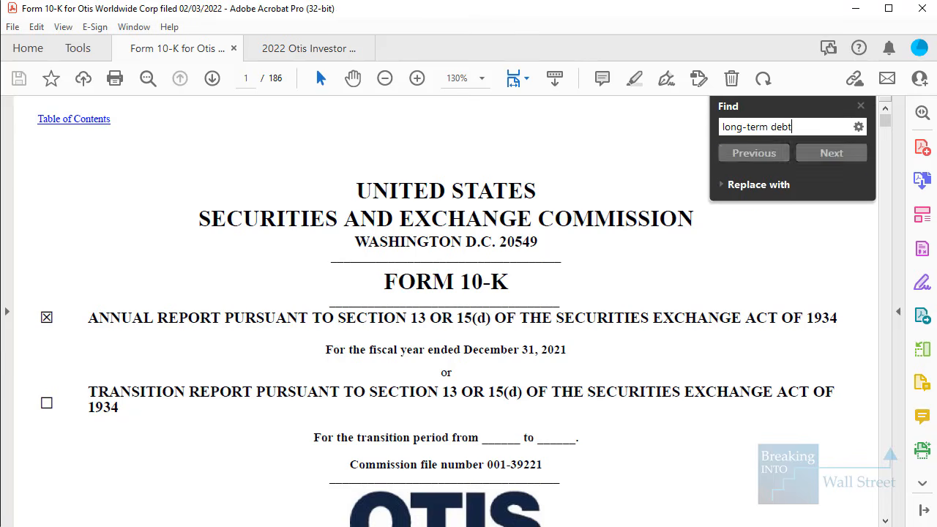
pyautogui.press('Return')
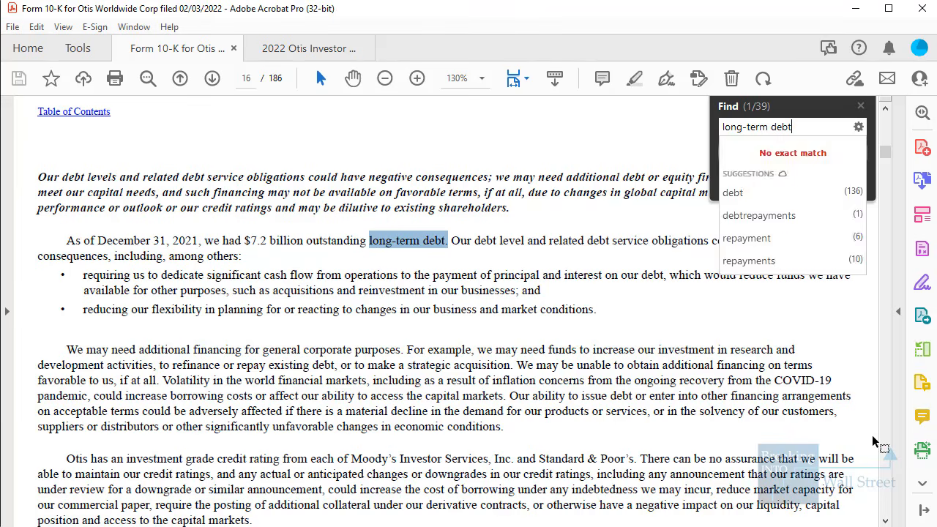
pyautogui.press('Return')
pyautogui.scroll(-3, 716, 382)
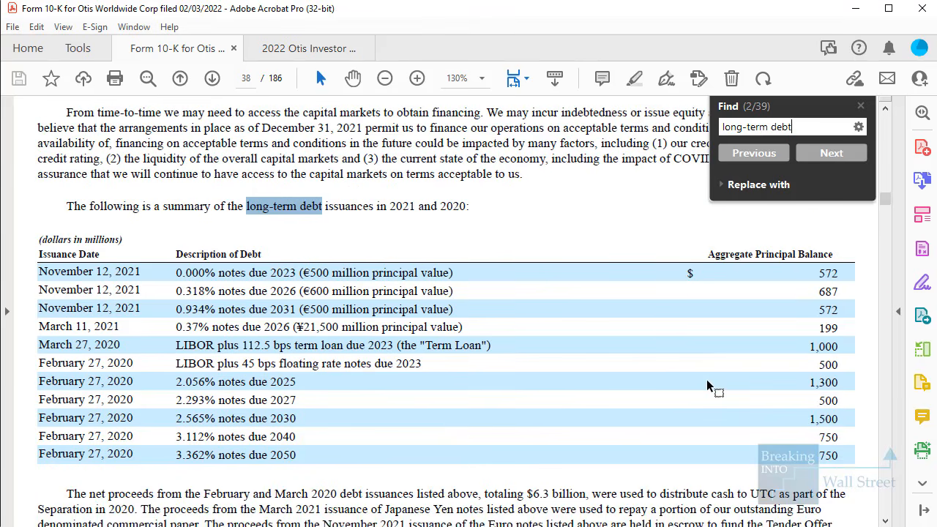
pyautogui.scroll(-2, 381, 346)
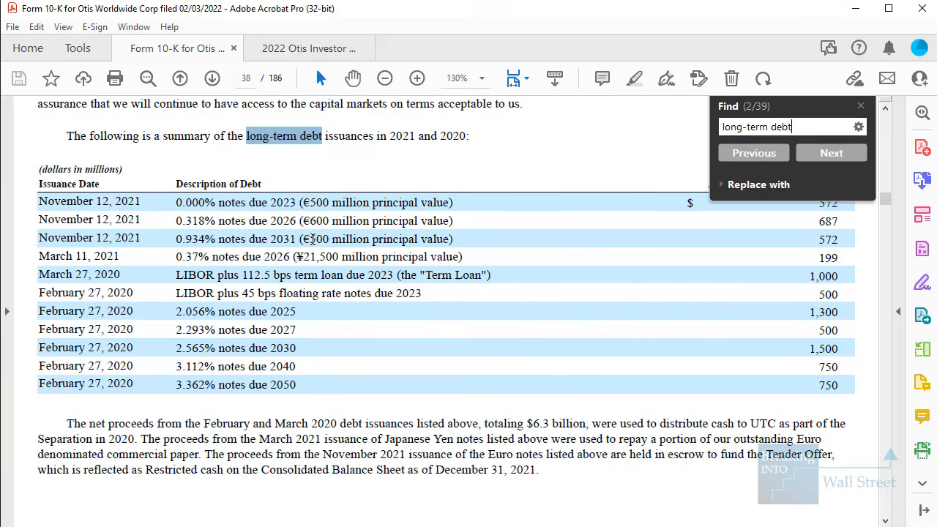
pyautogui.press('Escape')
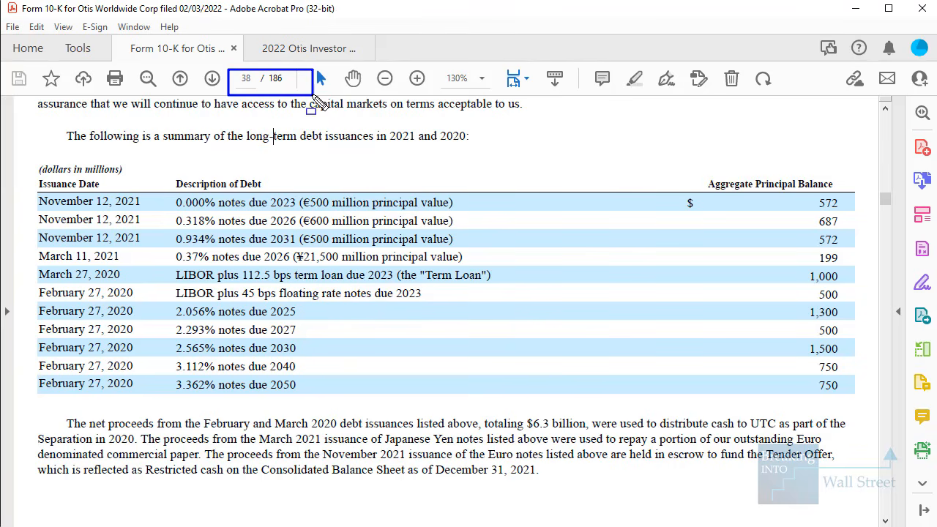
# Examine the coupon rates, maturities and principal balances in the long-term debt issuances table on page 38
pyautogui.moveTo(162, 178)
pyautogui.mouseDown()
pyautogui.moveTo(418, 359)
pyautogui.moveTo(852, 396)
pyautogui.mouseUp()
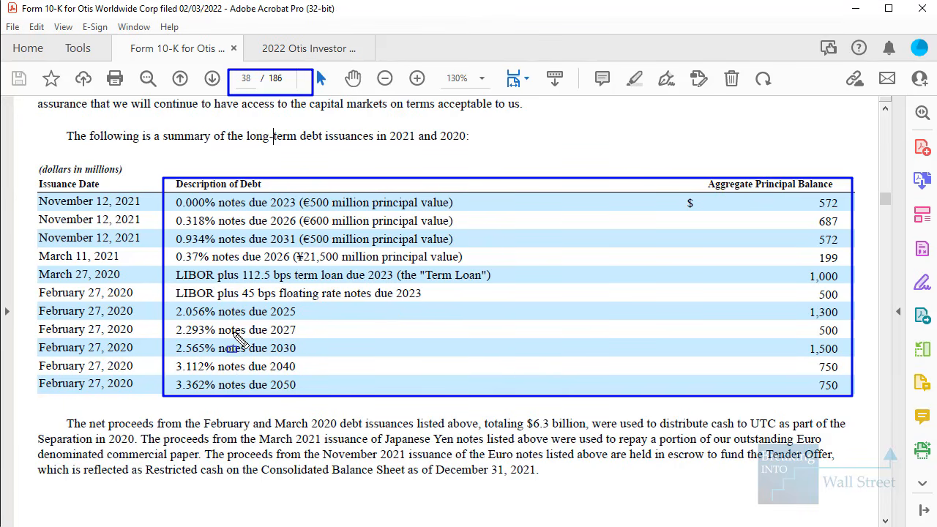
pyautogui.moveTo(257, 322); pyautogui.dragTo(430, 397)
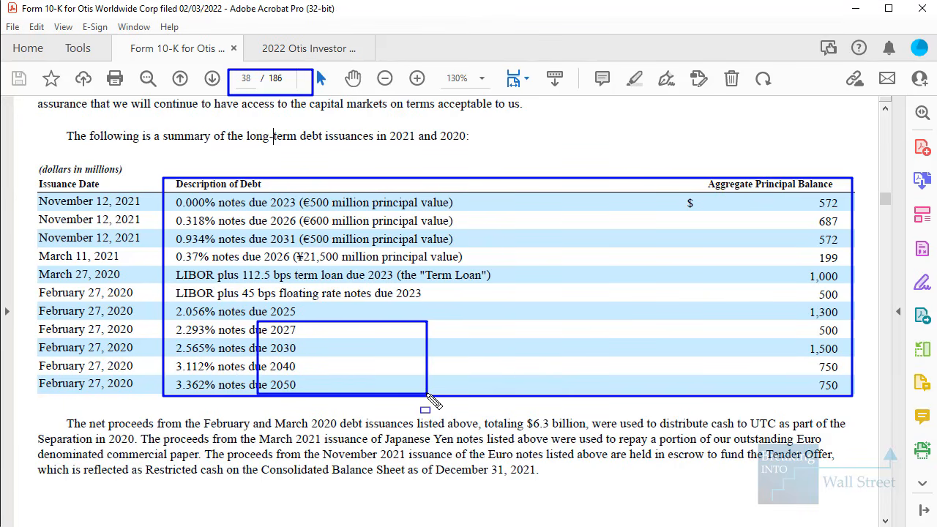
pyautogui.moveTo(261, 194); pyautogui.dragTo(357, 273)
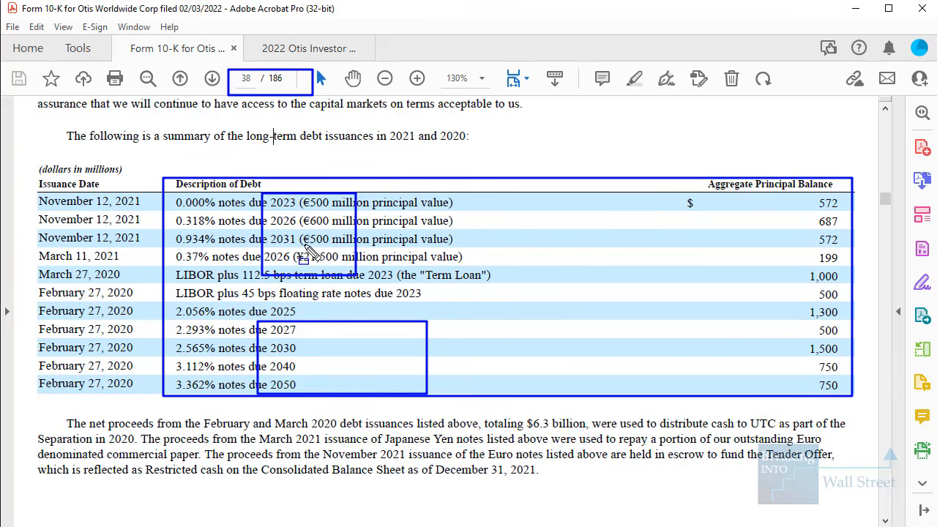
pyautogui.press('Escape')
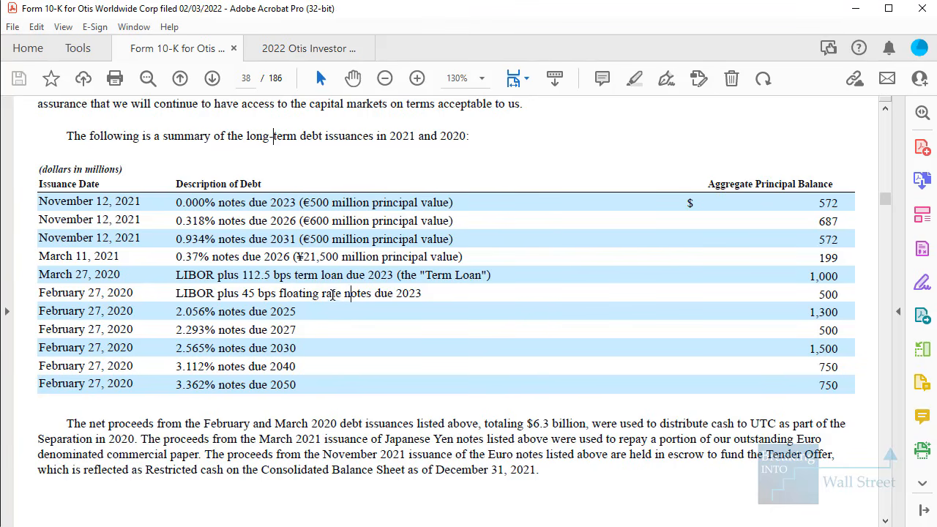
pyautogui.moveTo(222, 315); pyautogui.dragTo(307, 376)
pyautogui.click(309, 376)
# Switch back to the Excel model and copy only the formatting of Dividends % Net Income F45:J45 onto F42:J42
pyautogui.hotkey('alt', 'Tab')
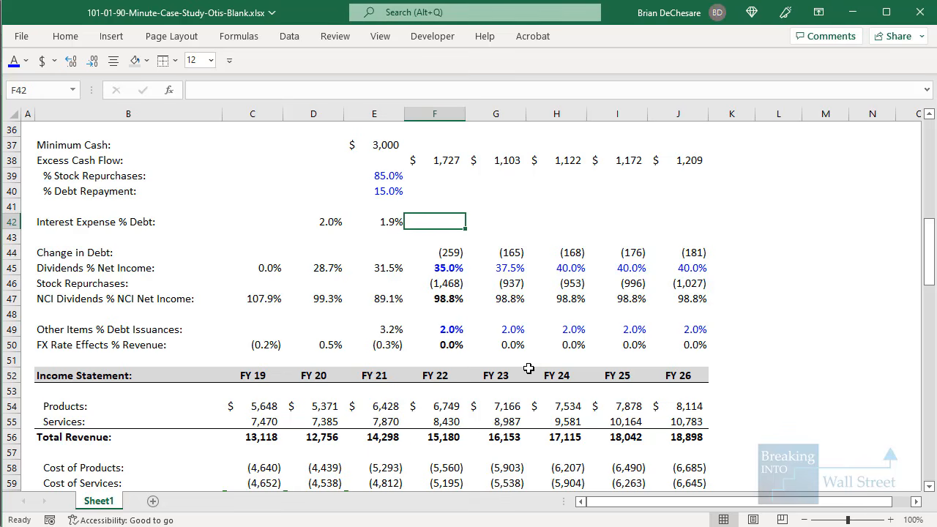
pyautogui.press('Down')
pyautogui.press('Down')
pyautogui.press('Down')
pyautogui.hotkey('ctrl', 'shift', 'Right')
pyautogui.hotkey('ctrl', 'c')
pyautogui.press('Up')
pyautogui.press('Up')
pyautogui.press('Up')
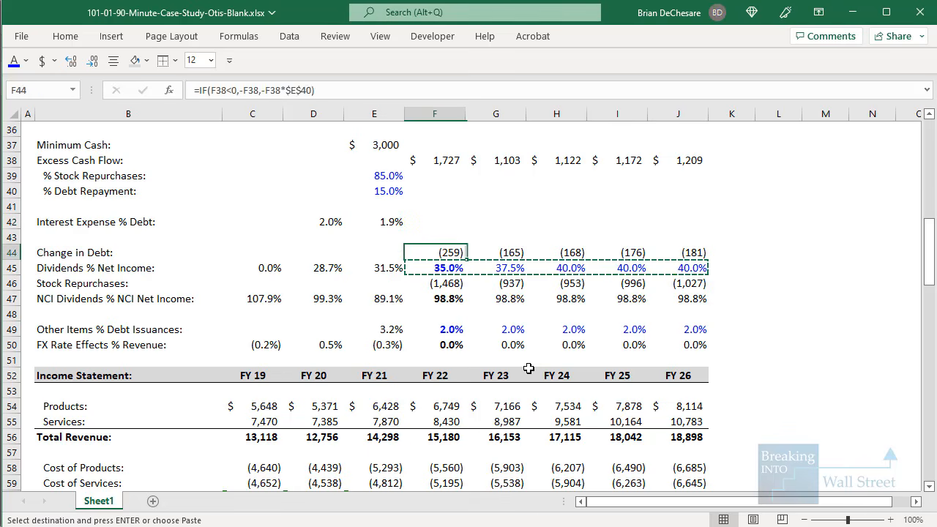
pyautogui.hotkey('ctrl', 'shift', 'Right')
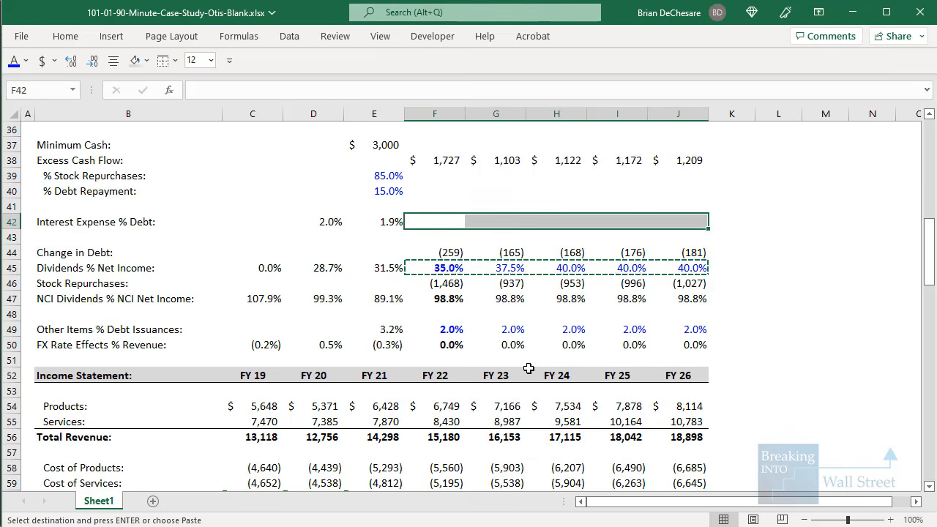
pyautogui.hotkey('ctrl', 'alt', 'v')
pyautogui.press('t')
pyautogui.press('Return')
pyautogui.press('Escape')
pyautogui.press('Down')
pyautogui.press('Up')
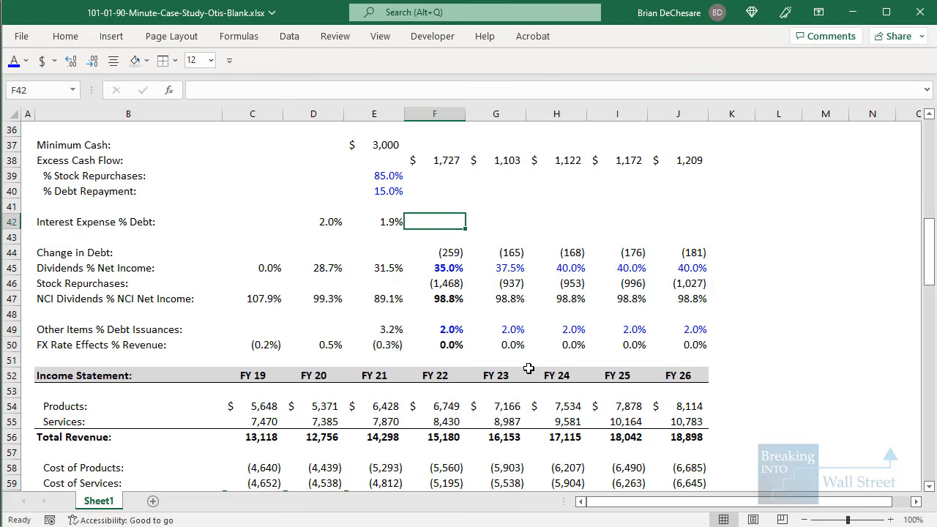
# Set Interest Expense % Debt to 2.5% for FY 22, 3.0% for FY 23 and FY 24, and 3.5% for FY 25 and FY 26
pyautogui.write('2.5%')
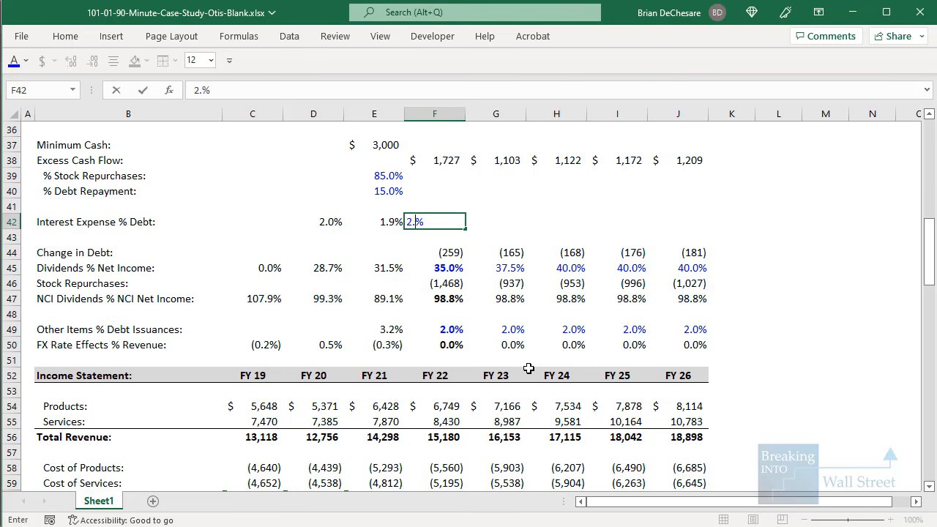
pyautogui.press('Tab')
pyautogui.write('3%')
pyautogui.press('Tab')
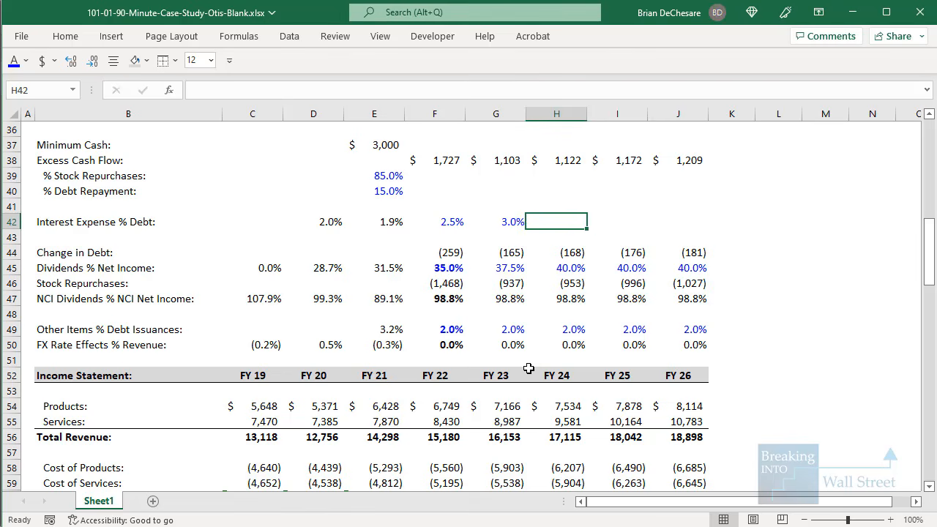
pyautogui.write('3')
pyautogui.press('Tab')
pyautogui.write('3.5')
pyautogui.press('Tab')
pyautogui.write('3.5')
pyautogui.hotkey('ctrl', 'Return')
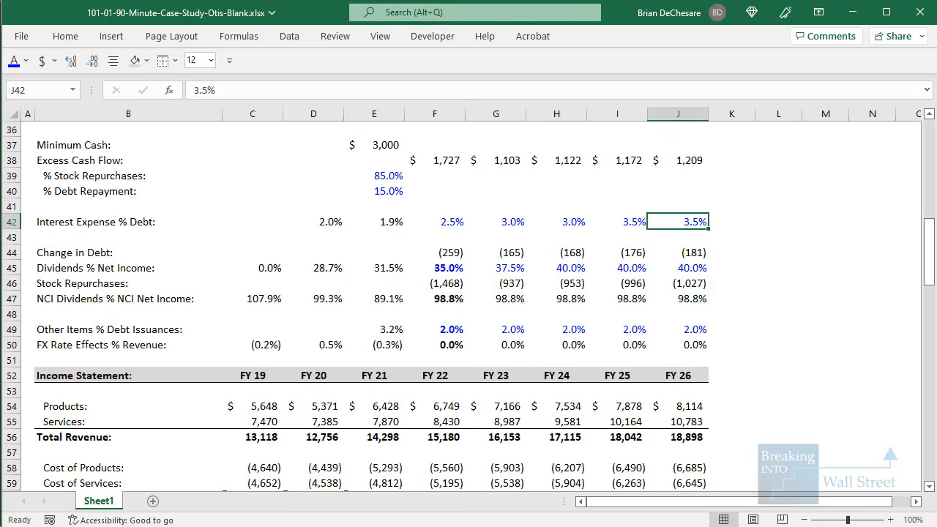
# Project FY 22 Interest Income / (Expense) in F65 as negative Interest Expense % Debt times FY 21 Total Debt, =-F42*E89
pyautogui.scroll(-4, 448, 388)
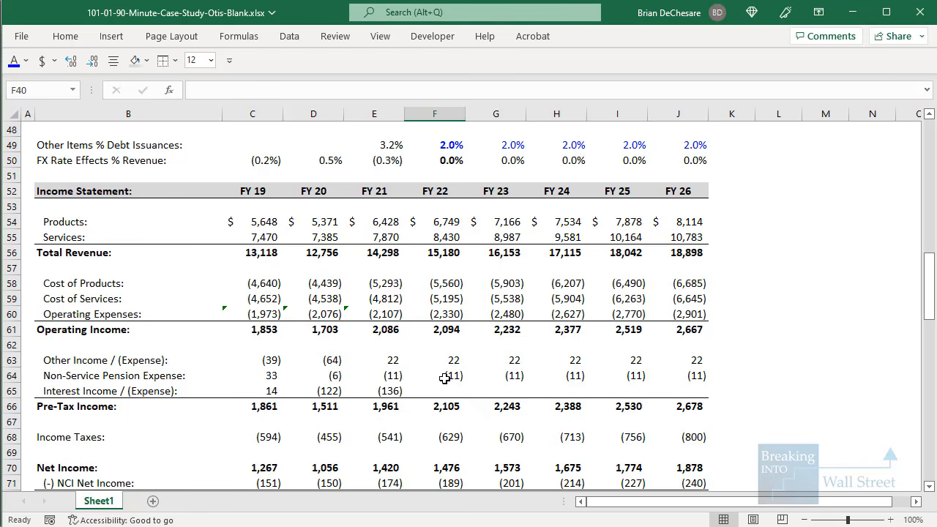
pyautogui.click(446, 379)
pyautogui.press('Down')
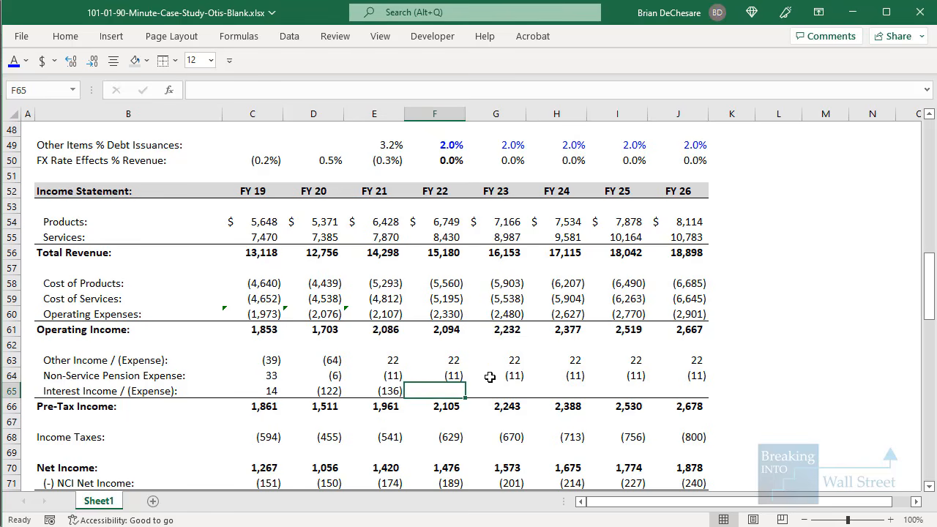
pyautogui.write('=-')
pyautogui.scroll(5, 490, 377)
pyautogui.click(456, 270)
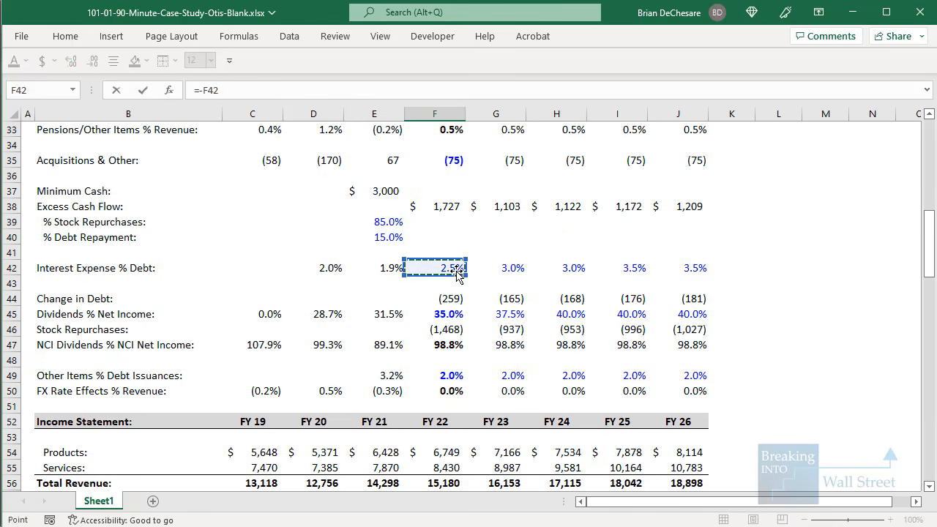
pyautogui.write('*')
pyautogui.scroll(-11, 410, 293)
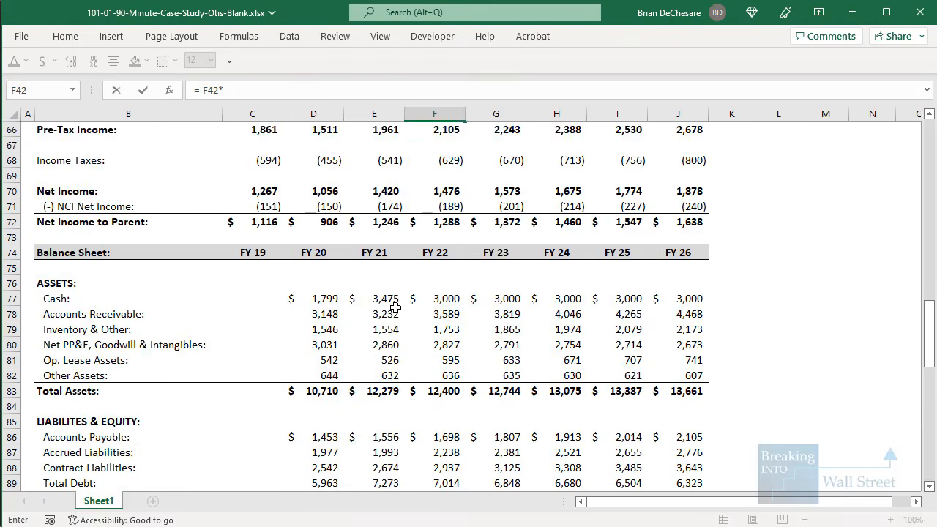
pyautogui.scroll(-3, 395, 307)
pyautogui.click(393, 344)
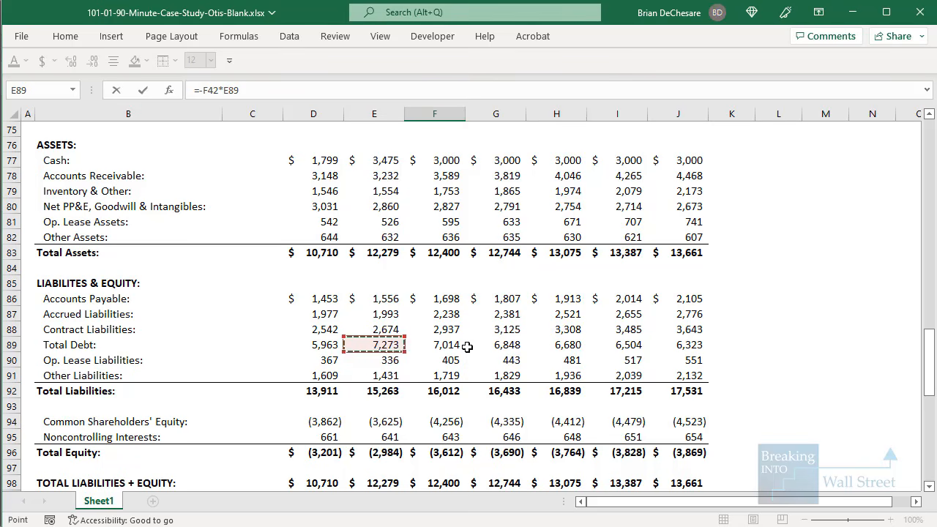
pyautogui.hotkey('ctrl', 'Return')
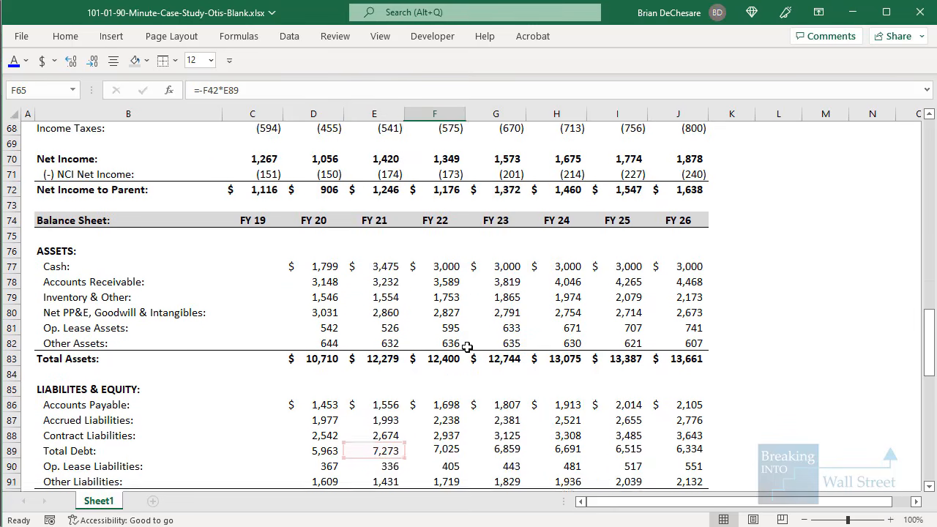
# Fill the FY 22 Interest Income / (Expense) formula across row 65 through FY 26
pyautogui.hotkey('shift', 'Right')
pyautogui.hotkey('shift', 'Right')
pyautogui.hotkey('shift', 'Right')
pyautogui.hotkey('shift', 'Right')
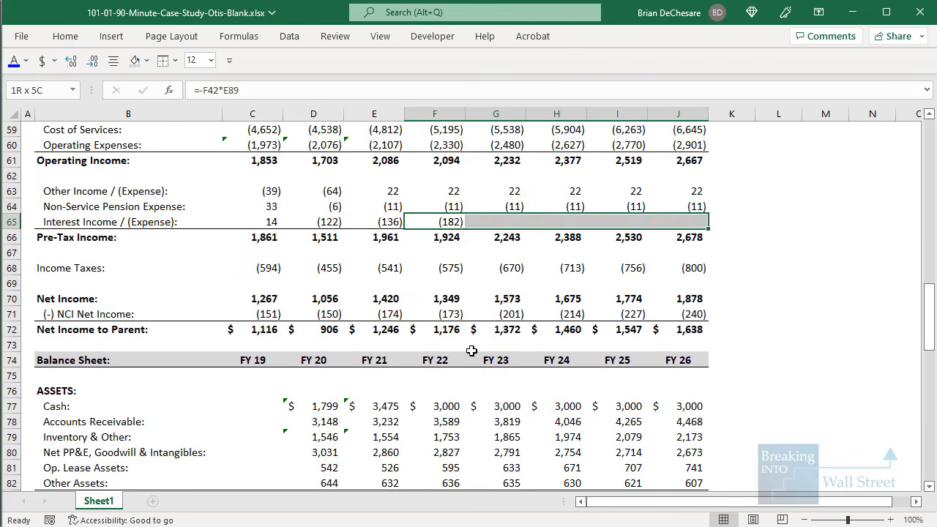
pyautogui.hotkey('ctrl', 'r')
pyautogui.press('Down')
pyautogui.scroll(-6, 572, 422)
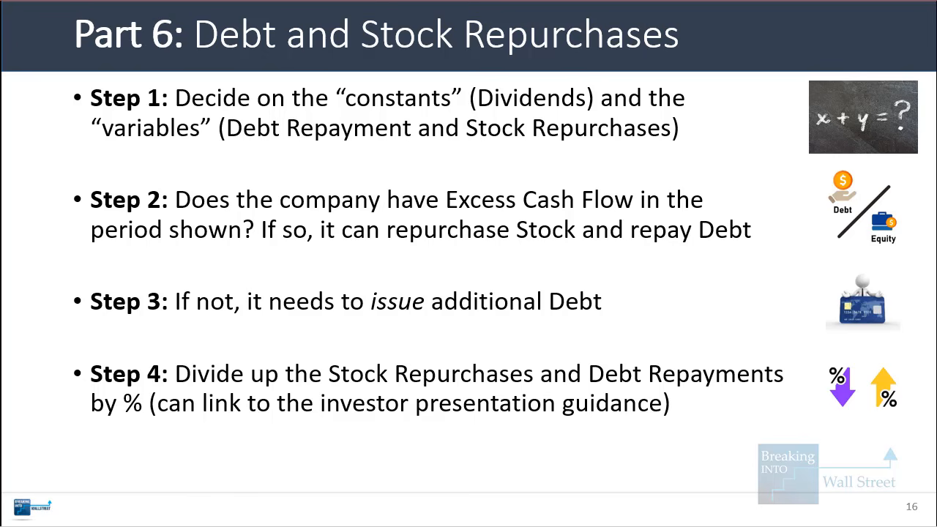
pyautogui.press('Right')
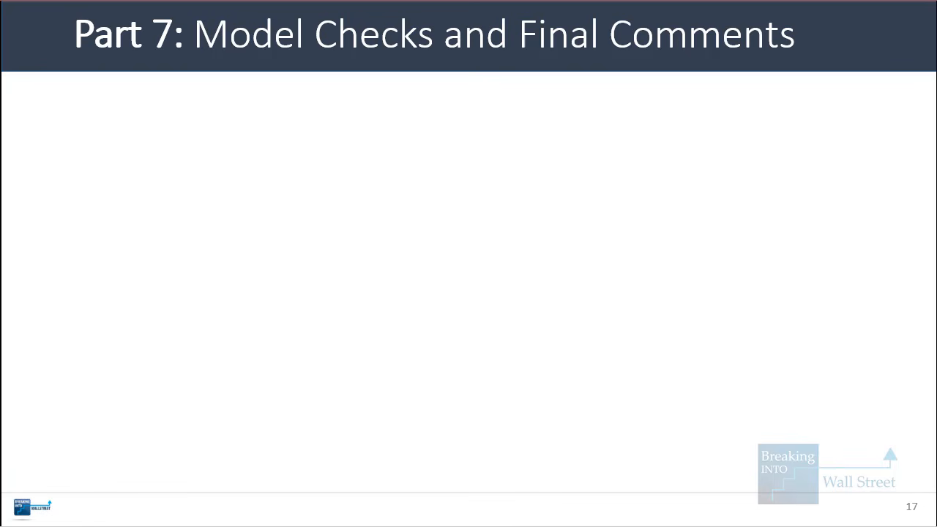
pyautogui.press('Right')
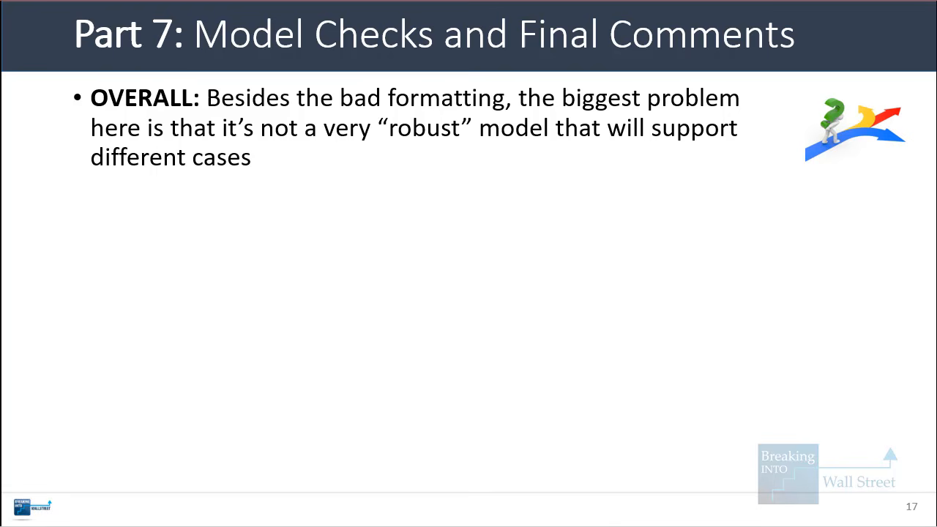
pyautogui.press('Right')
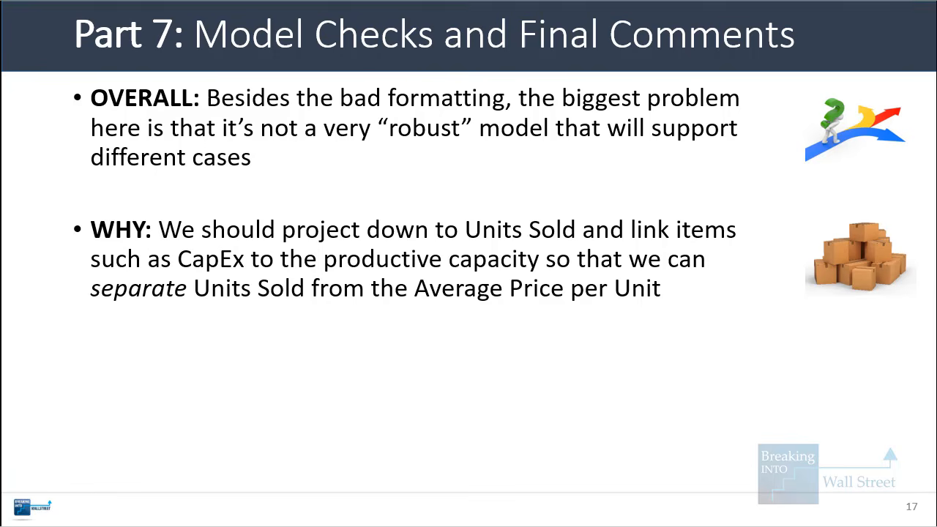
# Switch to the Excel model and examine the New Equipment market size and share, Service Units and OpEx % Revenue driver rows
pyautogui.hotkey('alt', 'Tab')
pyautogui.scroll(20, 378, 331)
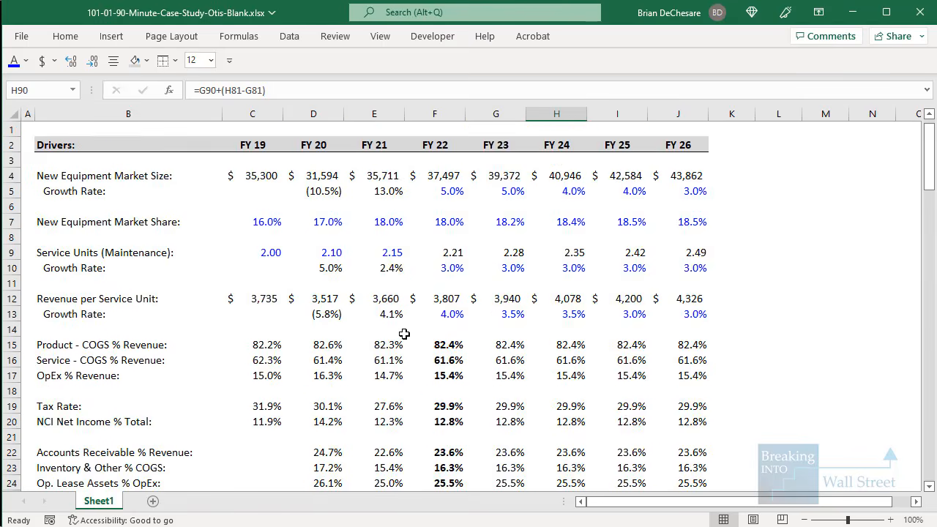
pyautogui.click(380, 252)
pyautogui.moveTo(41, 168)
pyautogui.mouseDown()
pyautogui.moveTo(619, 242)
pyautogui.moveTo(727, 284)
pyautogui.mouseUp()
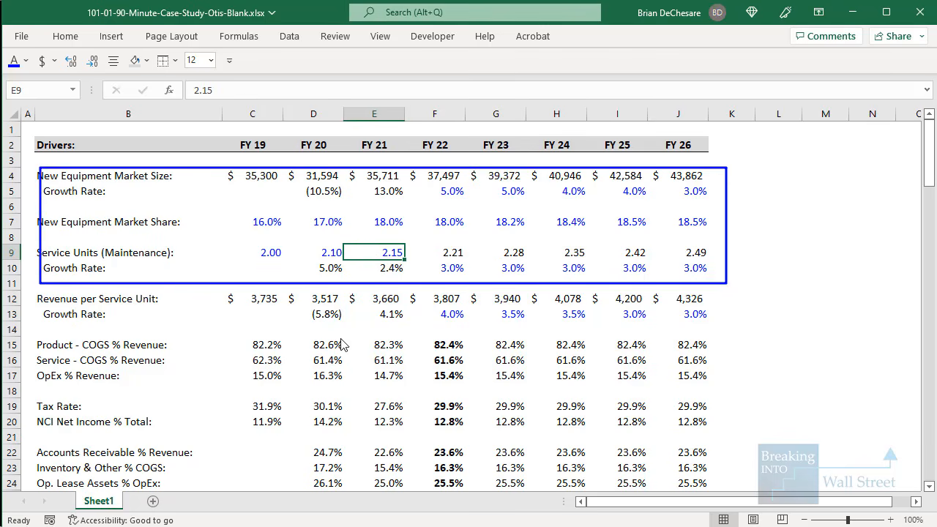
pyautogui.press('Escape')
pyautogui.scroll(-2, 214, 355)
pyautogui.moveTo(109, 283)
pyautogui.mouseDown()
pyautogui.moveTo(473, 310)
pyautogui.moveTo(703, 285)
pyautogui.mouseUp()
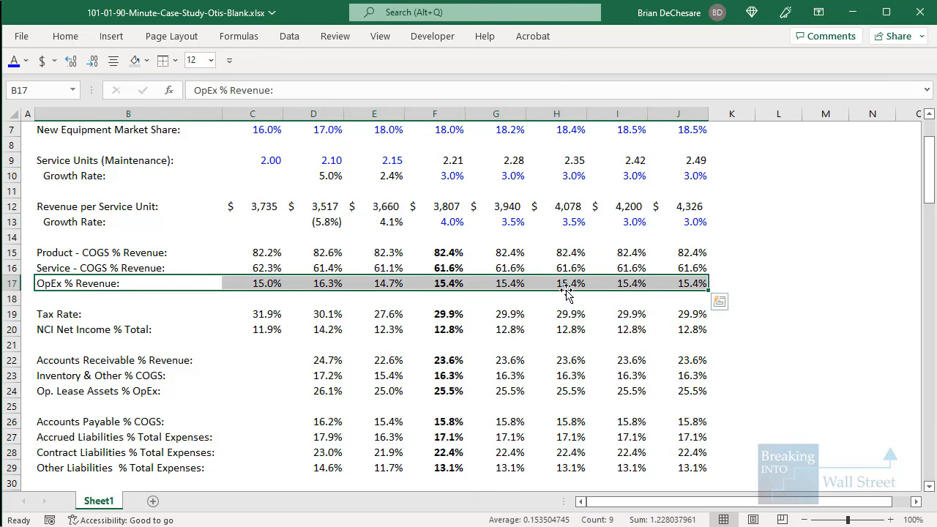
pyautogui.scroll(2, 568, 292)
pyautogui.moveTo(147, 177); pyautogui.dragTo(695, 265)
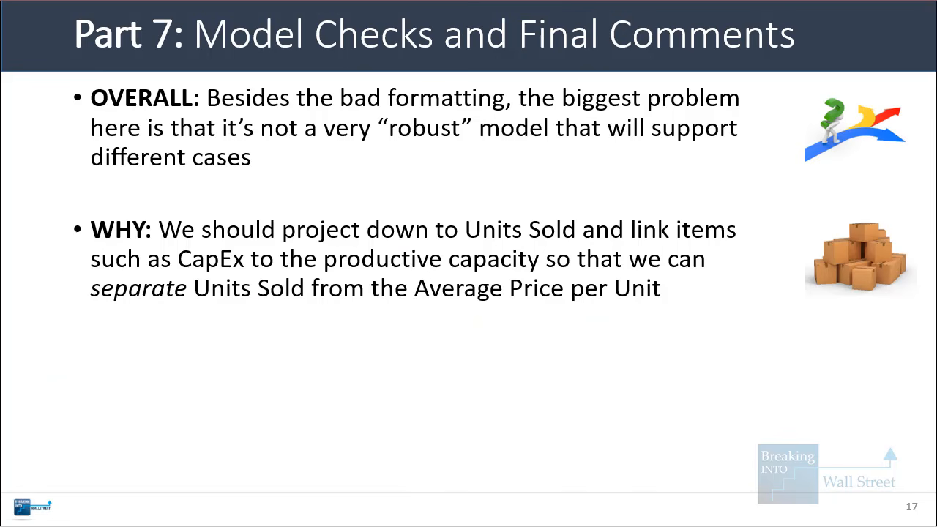
pyautogui.press('Right')
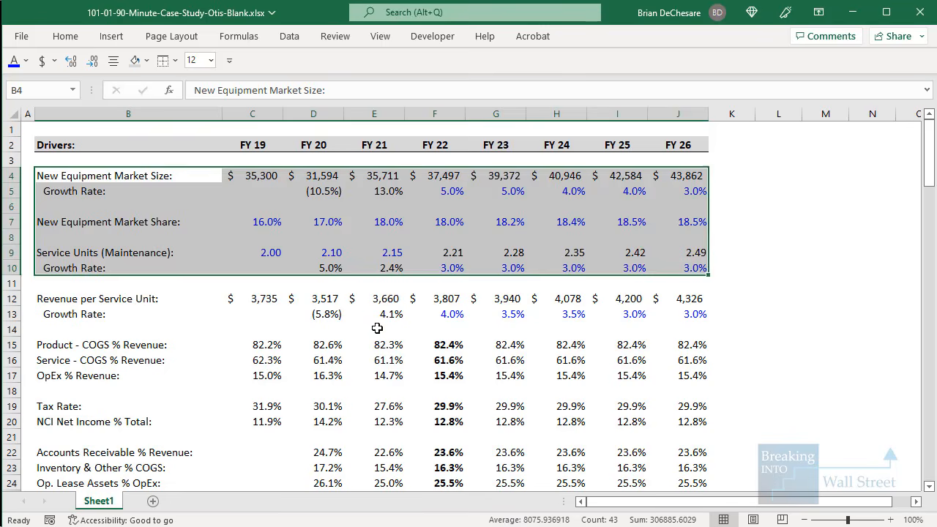
pyautogui.click(374, 314)
pyautogui.moveTo(252, 253); pyautogui.dragTo(670, 260)
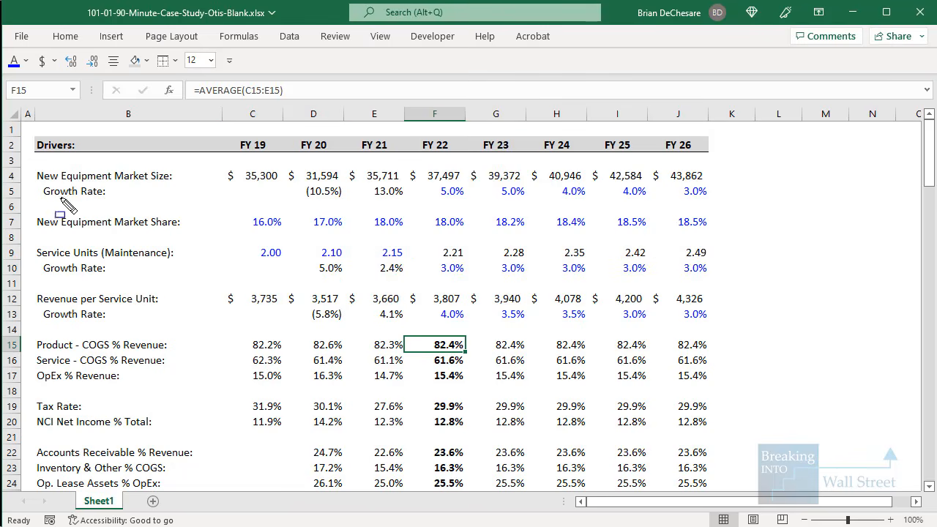
pyautogui.moveTo(44, 165); pyautogui.dragTo(256, 190)
pyautogui.moveTo(58, 224)
pyautogui.mouseDown()
pyautogui.moveTo(157, 269)
pyautogui.moveTo(717, 286)
pyautogui.mouseUp()
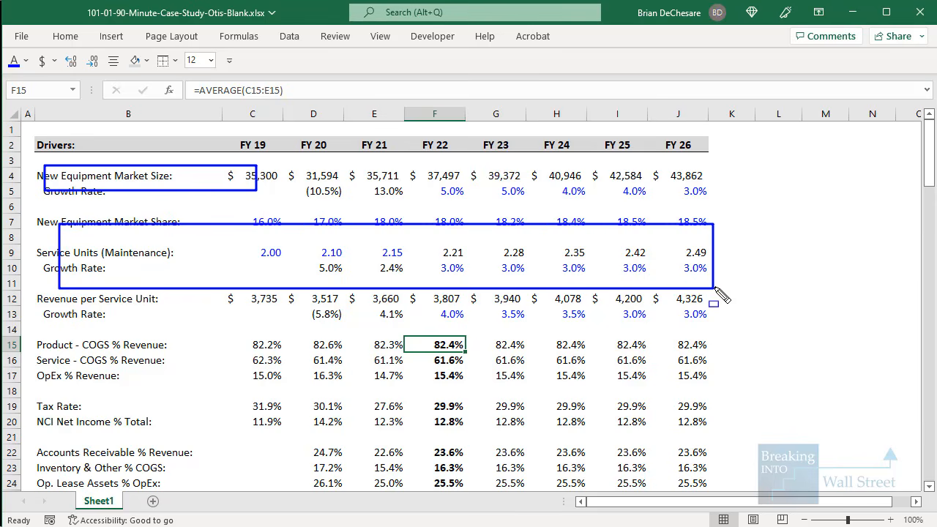
pyautogui.press('Escape')
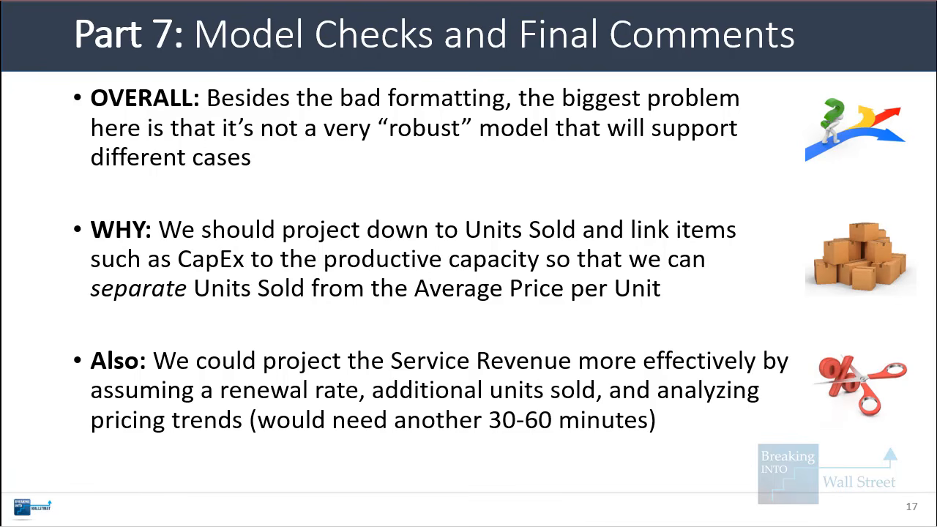
# Switch to the Otis Investor Day presentation in Adobe Acrobat and examine the 2022 to 2024 free cash flow target on page 41
pyautogui.press('Right')
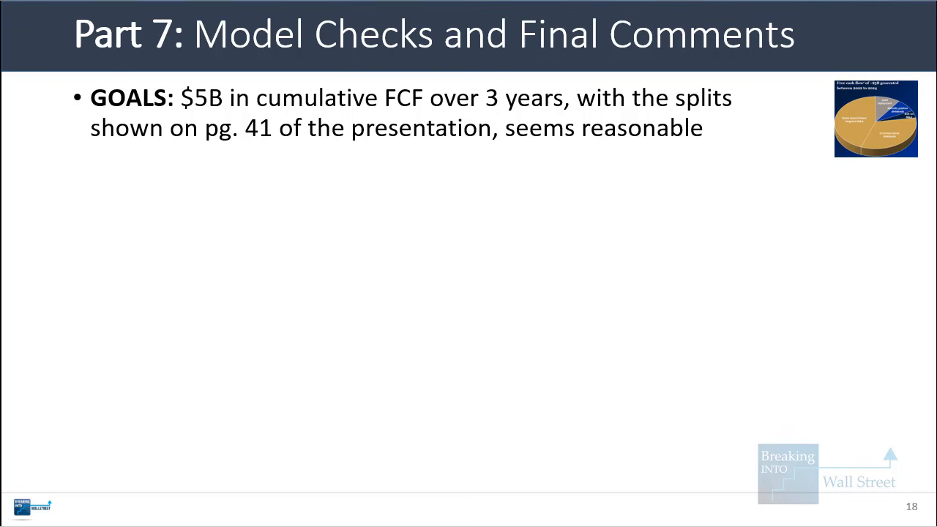
pyautogui.hotkey('alt', 'Tab')
pyautogui.hotkey('ctrl', 'shift', 'd')
pyautogui.moveTo(510, 188); pyautogui.dragTo(783, 256)
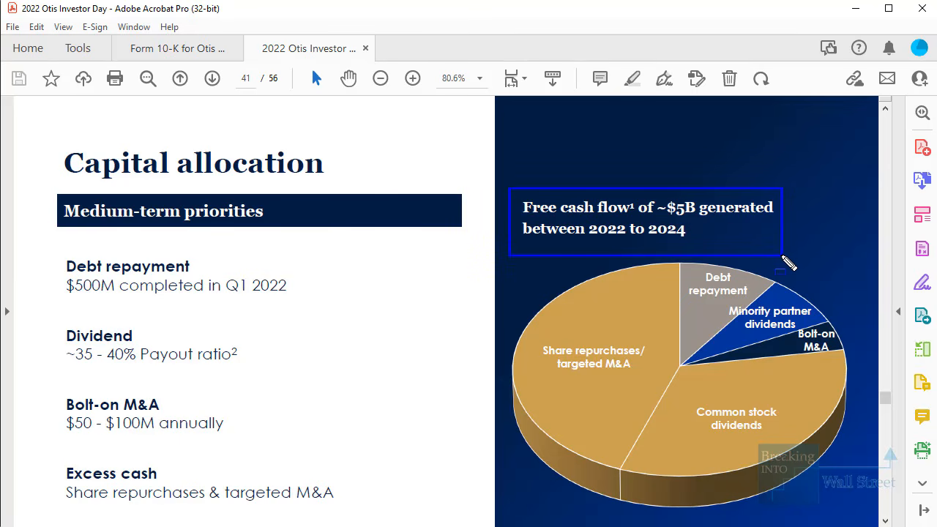
pyautogui.press('Escape')
pyautogui.click(549, 272)
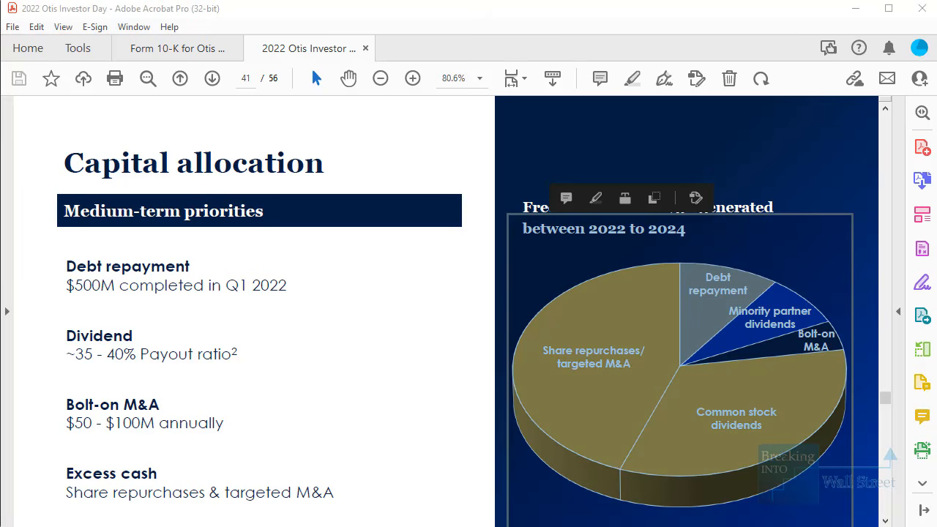
# Switch back to the Excel model and calculate FY 22 free cash flow in F110 as Cash Flow from Operations plus Investing, =F109+F114
pyautogui.hotkey('alt', 'Tab')
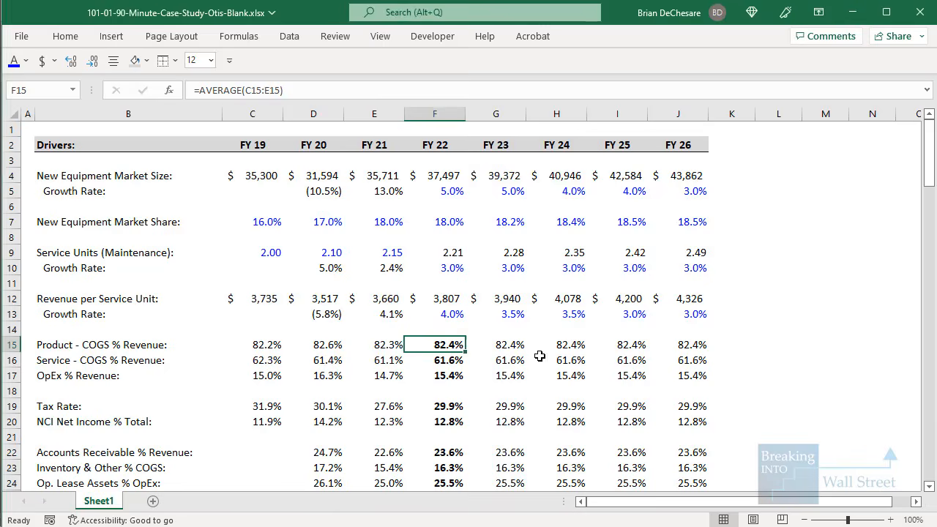
pyautogui.scroll(-20, 548, 388)
pyautogui.scroll(-4, 538, 394)
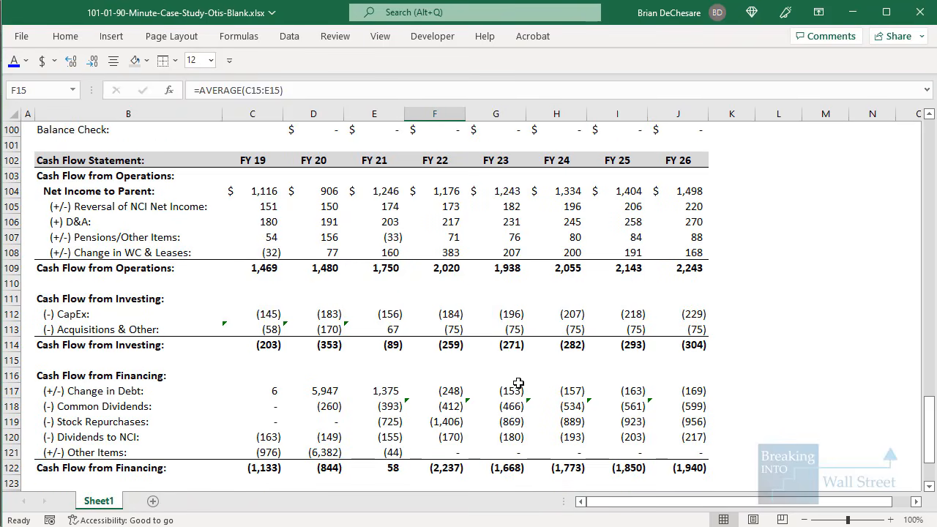
pyautogui.click(445, 287)
pyautogui.scroll(-1, 493, 303)
pyautogui.scroll(-1, 493, 303)
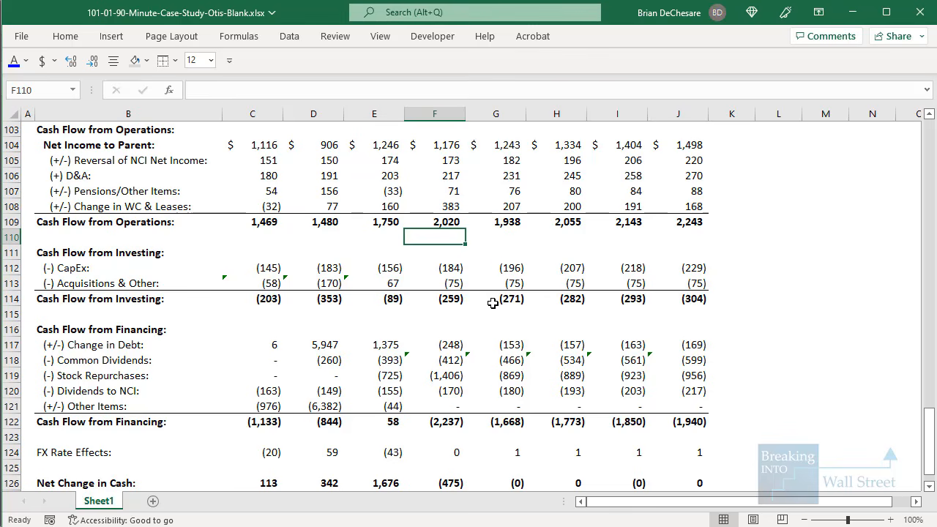
pyautogui.write('=')
pyautogui.press('Up')
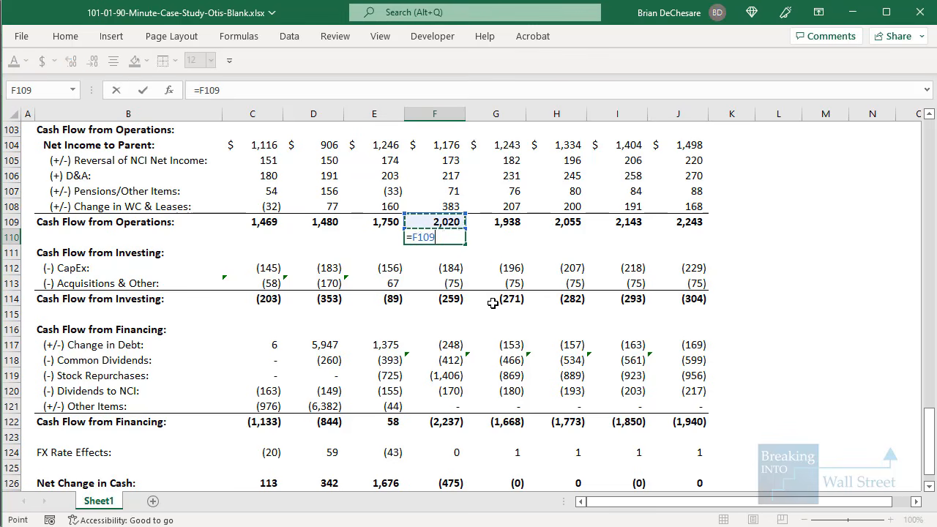
pyautogui.write('+')
pyautogui.press('Down')
pyautogui.press('Down')
pyautogui.press('Down')
pyautogui.press('Down')
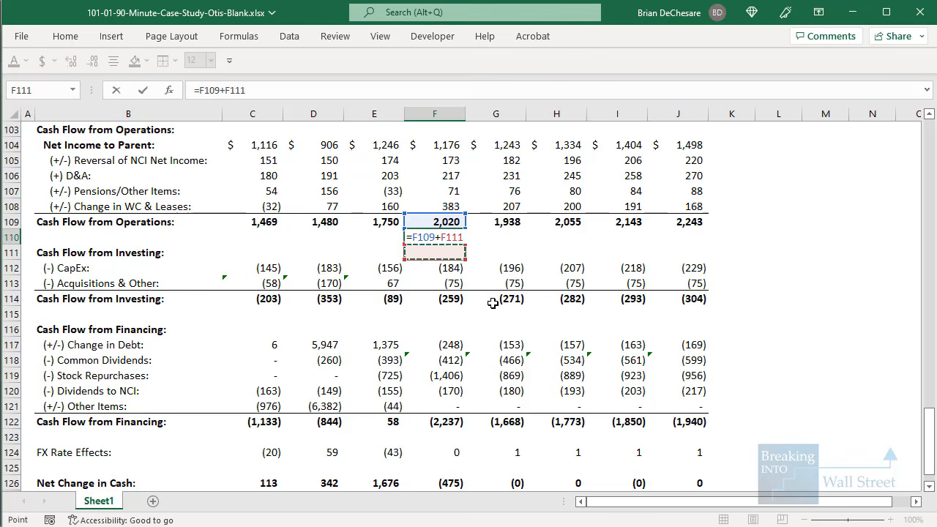
pyautogui.hotkey('ctrl', 'Return')
# Undo the stray entry in F110 and fill its free cash flow formula across through FY 24 in H110
pyautogui.hotkey('shift', 'Right')
pyautogui.hotkey('shift', 'Right')
pyautogui.write('r')
pyautogui.press('Down')
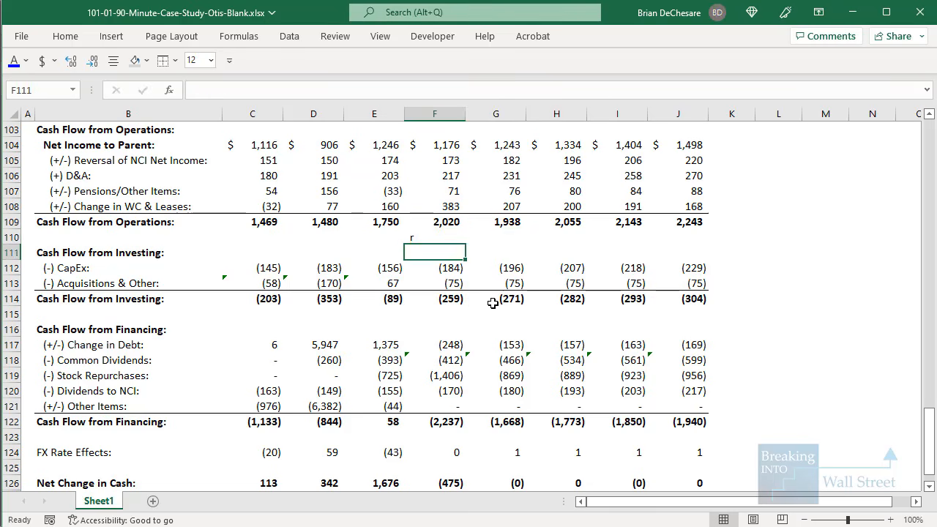
pyautogui.hotkey('ctrl', 'z')
pyautogui.press('Down')
pyautogui.press('Up')
pyautogui.hotkey('shift', 'Right')
pyautogui.hotkey('shift', 'Right')
pyautogui.hotkey('ctrl', 'r')
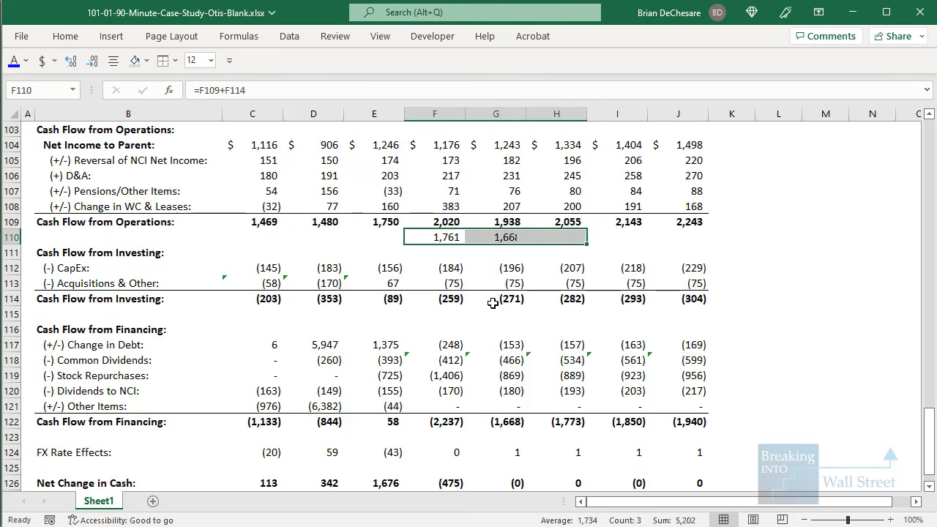
# Sum the FY 22 to FY 24 free cash flows in F111 with =SUM(F110:H110), and clear that cell after checking it
pyautogui.press('Down')
pyautogui.write('=SUM(')
pyautogui.press('Up')
pyautogui.hotkey('shift', 'Right')
pyautogui.hotkey('shift', 'Right')
pyautogui.hotkey('ctrl', 'Return')
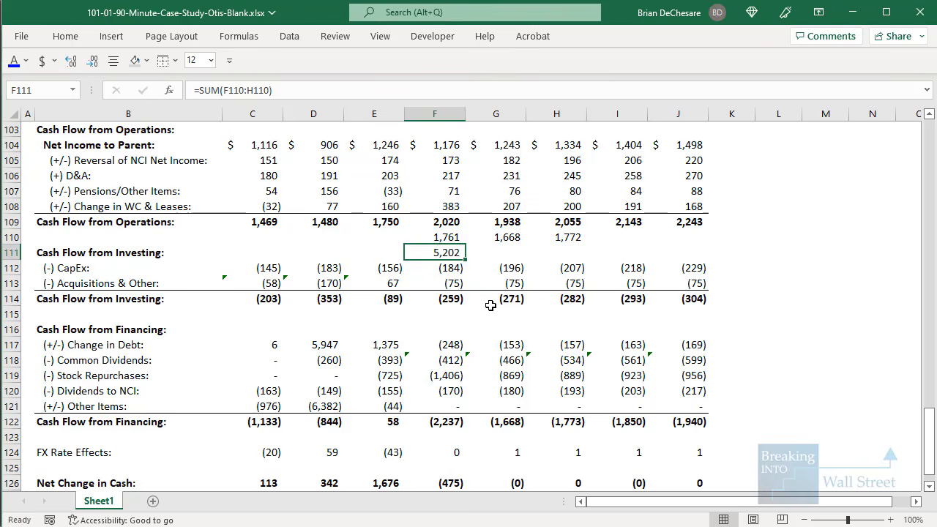
pyautogui.press('Delete')
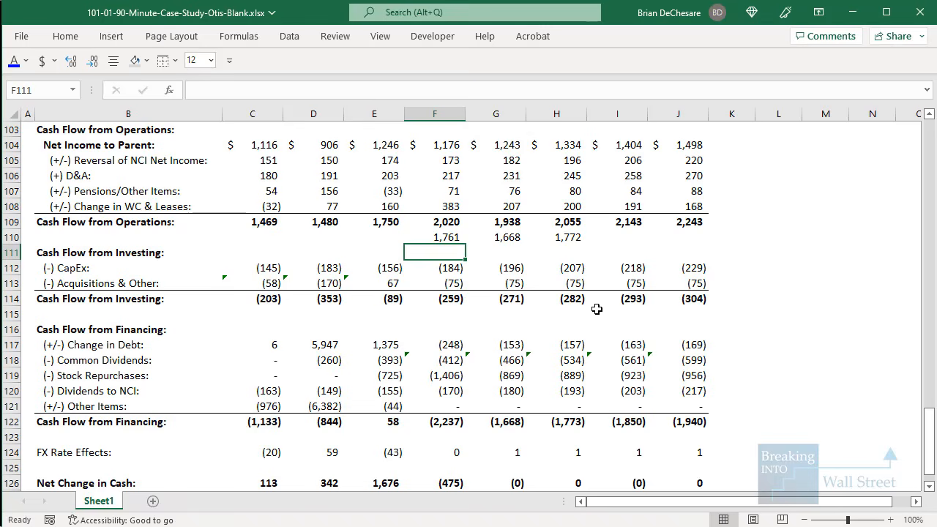
# Sum FY 22 to FY 24 Common Dividends in F111 with =SUM(F118:H118), and clear the scratch calculations in F110:H111 after checking
pyautogui.write('=SUM(')
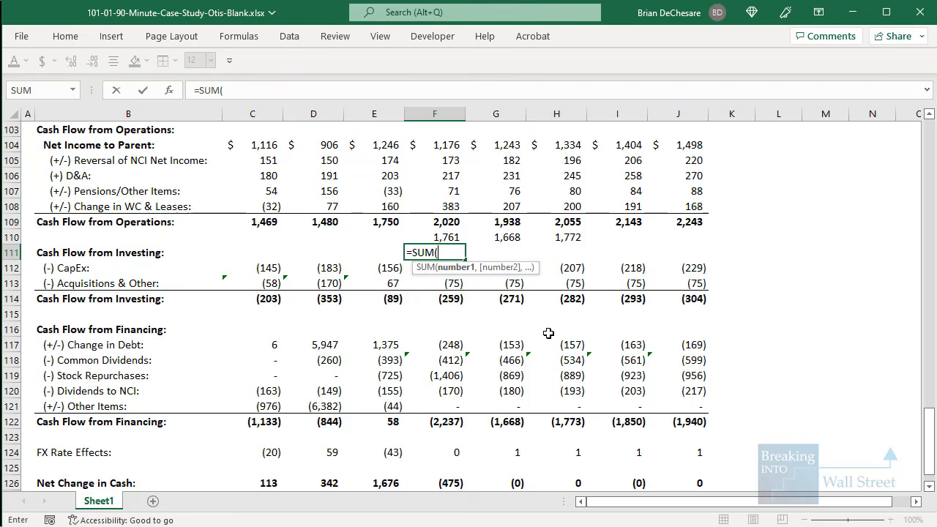
pyautogui.press('Down')
pyautogui.press('Down')
pyautogui.press('Down')
pyautogui.press('Down')
pyautogui.press('Down')
pyautogui.press('Down')
pyautogui.press('Down')
pyautogui.hotkey('shift', 'Right')
pyautogui.hotkey('shift', 'Right')
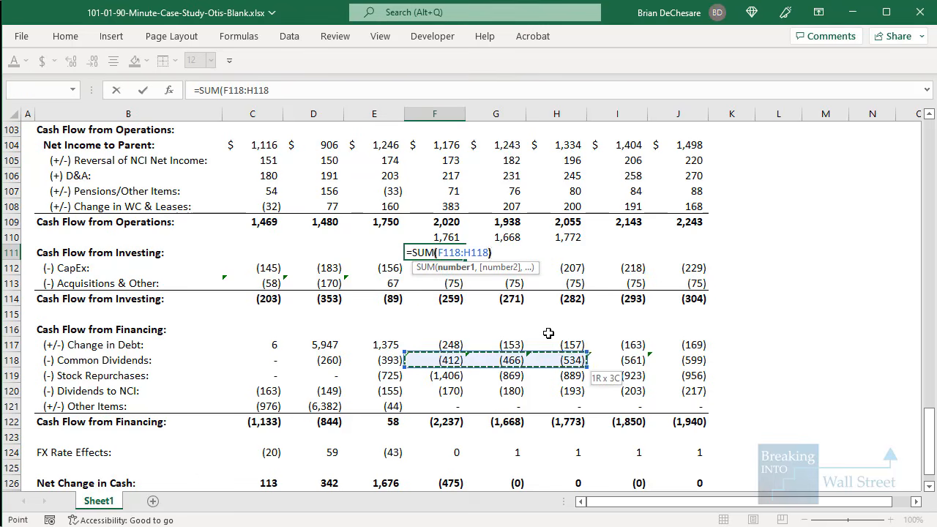
pyautogui.press('Return')
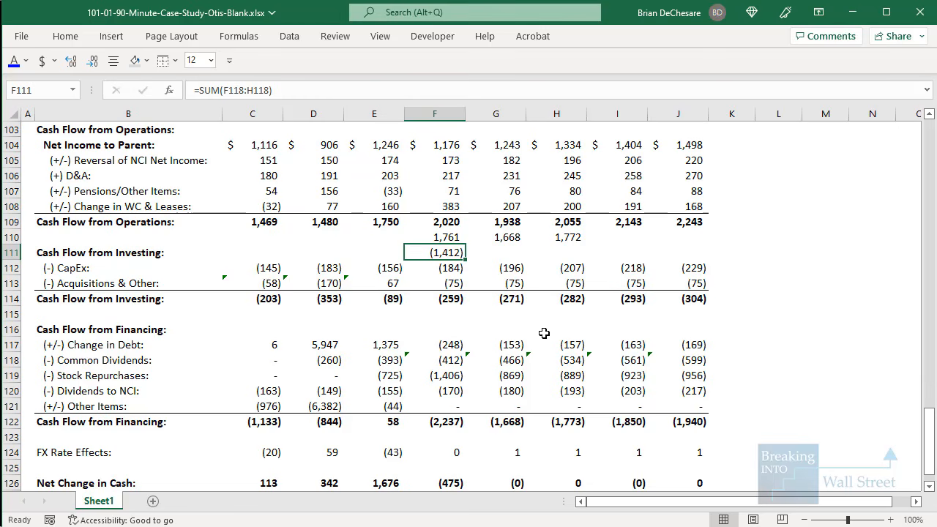
pyautogui.moveTo(435, 252); pyautogui.dragTo(563, 233)
pyautogui.press('Delete')
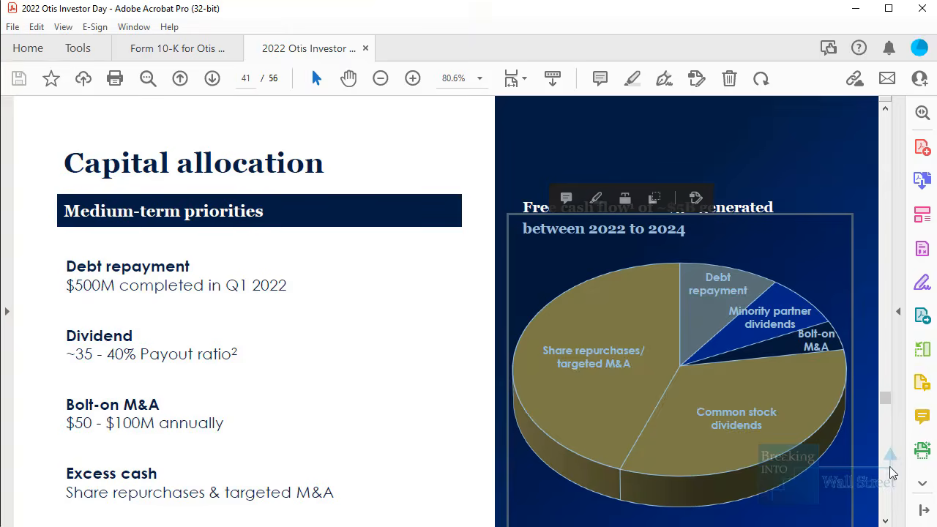
# Review the Medium-term outlook targets on page 42 of the Investor Day presentation and switch back to the Excel model
pyautogui.scroll(-3, 884, 477)
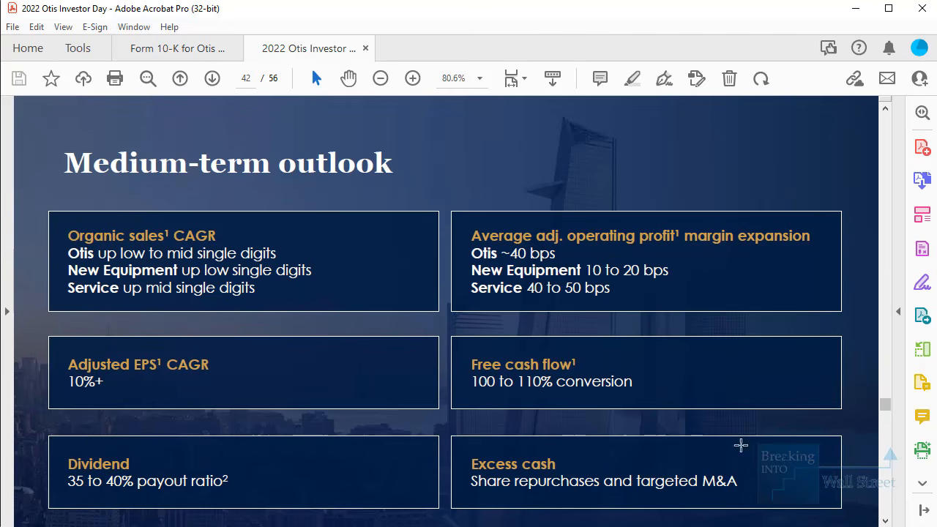
pyautogui.scroll(-1, 741, 446)
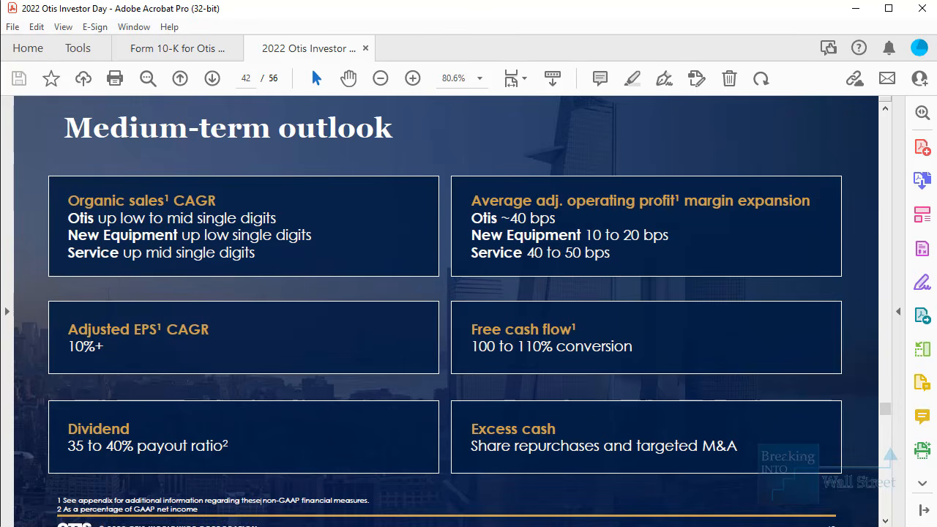
pyautogui.hotkey('alt', 'Tab')
# Calculate FY 19 free cash flow conversion in C110 as Cash Flow from Operations plus Investing over Net Income to Parent, =(C109+C114)/C72
pyautogui.press('Left')
pyautogui.press('Left')
pyautogui.press('Left')
pyautogui.press('Left')
pyautogui.press('Left')
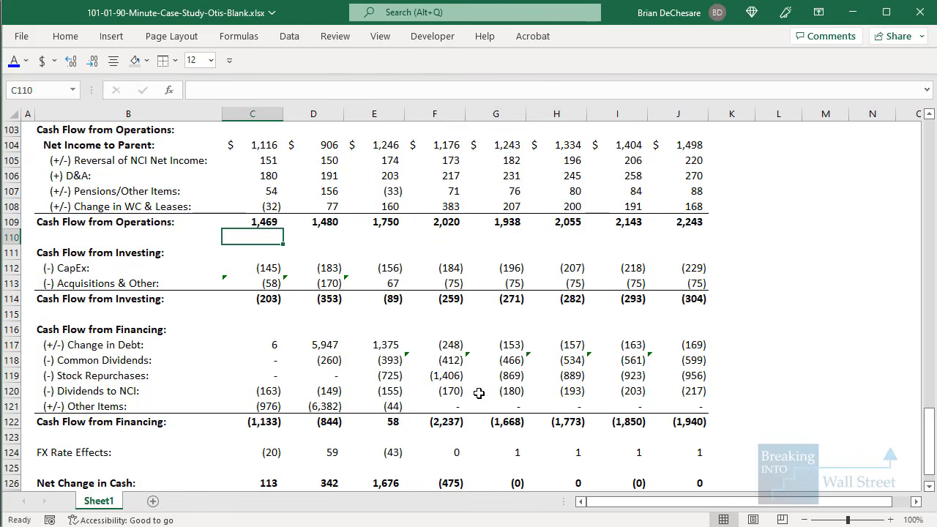
pyautogui.write('=')
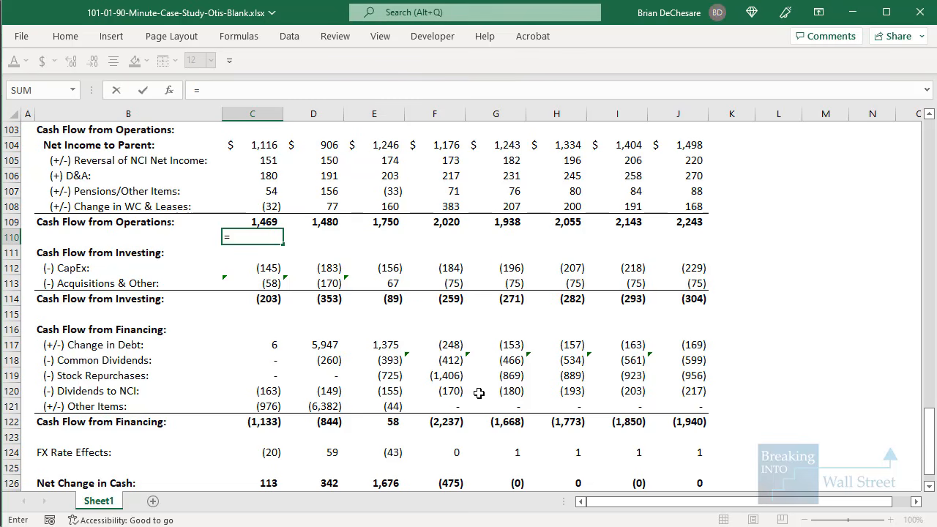
pyautogui.write('(')
pyautogui.press('Up')
pyautogui.write('+')
pyautogui.press('Down')
pyautogui.press('Down')
pyautogui.press('Down')
pyautogui.press('Down')
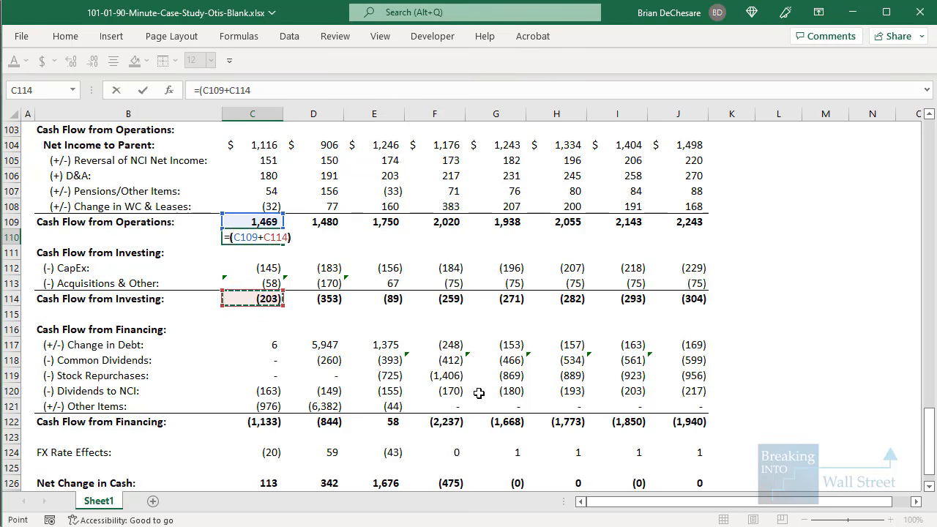
pyautogui.write(')/')
pyautogui.scroll(15, 429, 376)
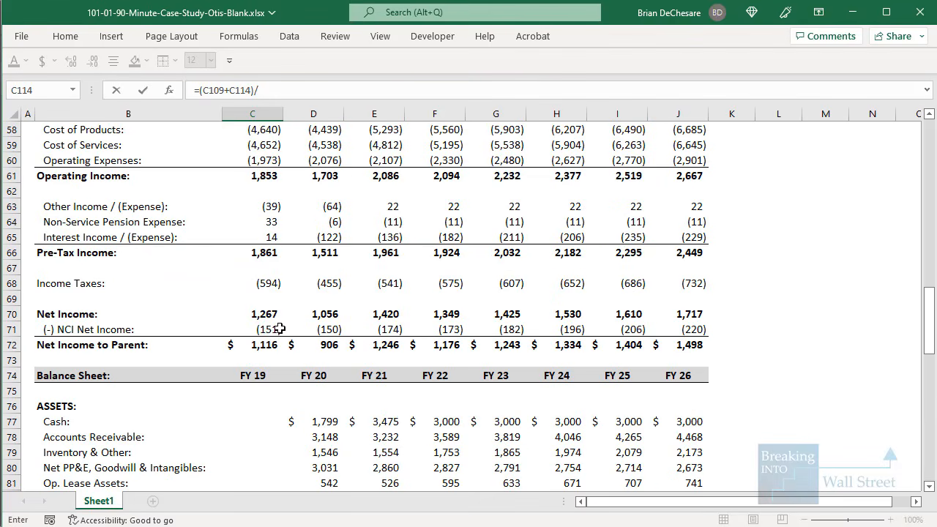
pyautogui.click(267, 342)
pyautogui.press('Return')
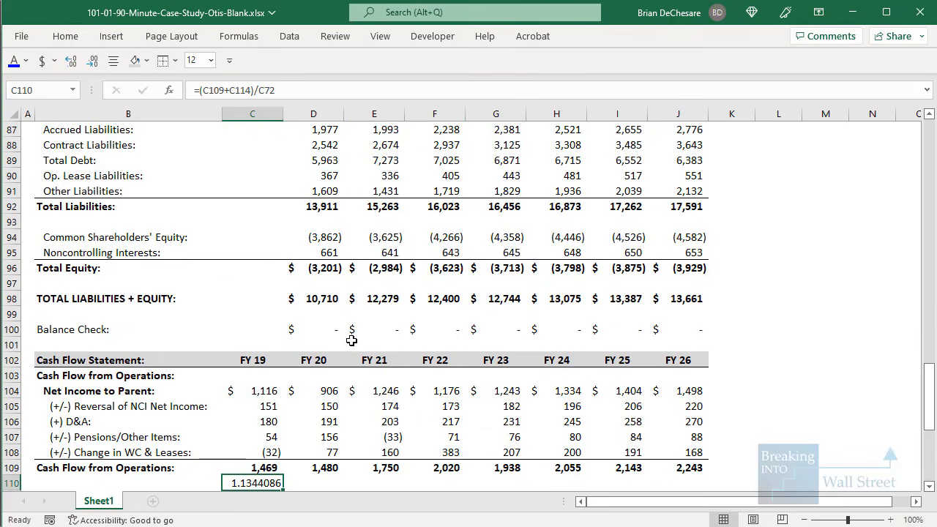
# Format the FY 19 conversion ratio in C110 as a percentage and fill it across through FY 26 in J110
pyautogui.scroll(-3, 351, 340)
pyautogui.hotkey('ctrl', 'shift', '5')
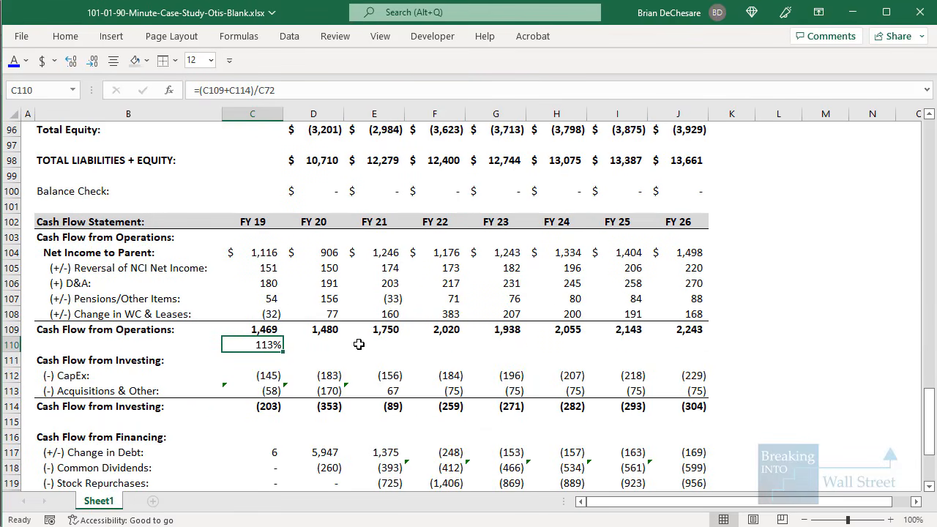
pyautogui.hotkey('shift', 'Right')
pyautogui.hotkey('shift', 'Right')
pyautogui.hotkey('shift', 'Right')
pyautogui.hotkey('shift', 'Right')
pyautogui.hotkey('shift', 'Right')
pyautogui.hotkey('shift', 'Right')
pyautogui.hotkey('shift', 'Right')
pyautogui.hotkey('ctrl', 'r')
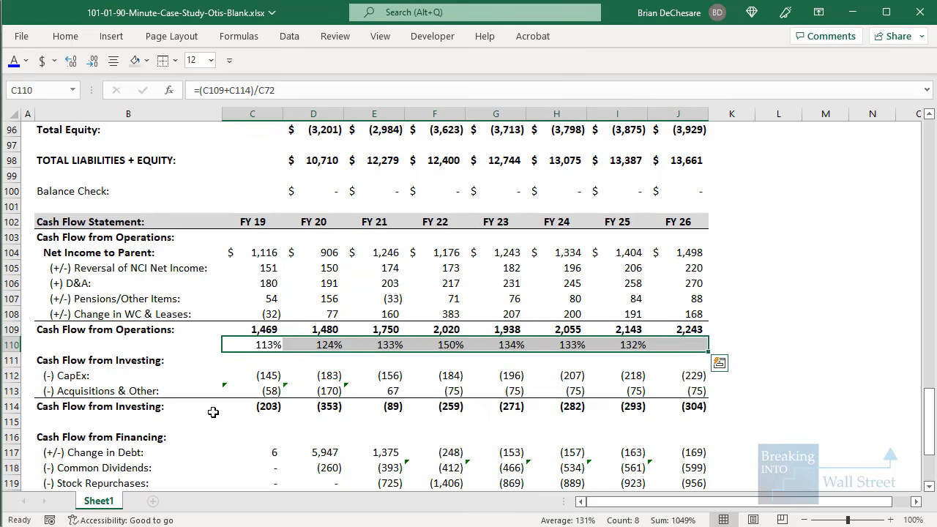
# Examine the free cash flow conversion percentages in row 110, comparing the historical years with the projected ones
pyautogui.scroll(-1, 337, 363)
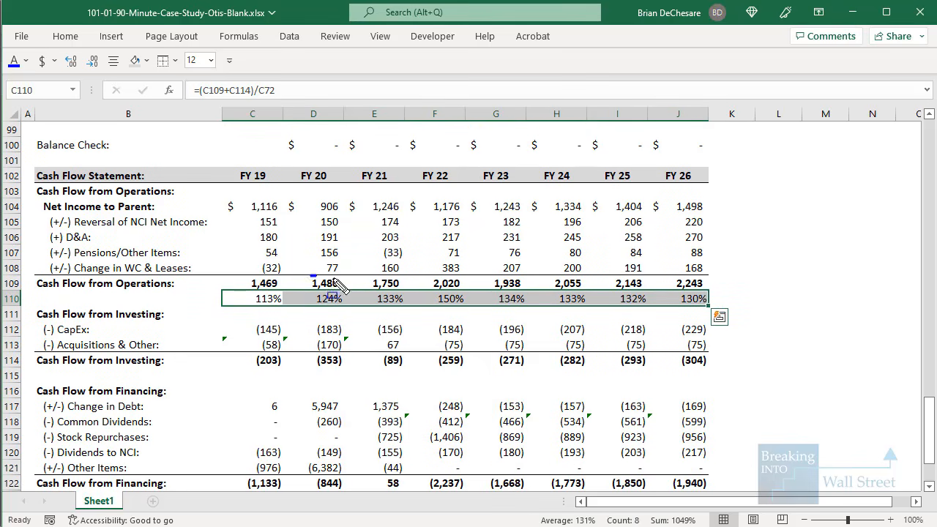
pyautogui.moveTo(312, 276); pyautogui.dragTo(743, 316)
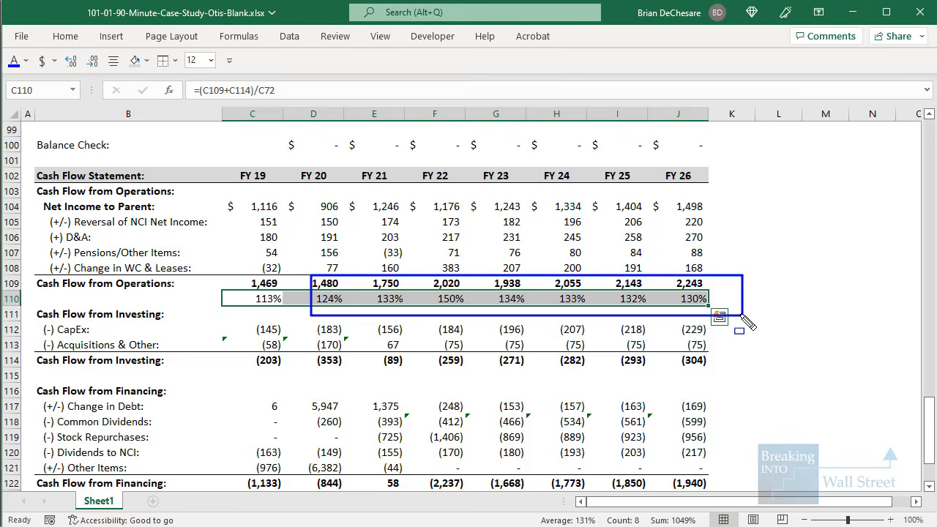
pyautogui.moveTo(257, 299); pyautogui.dragTo(395, 297)
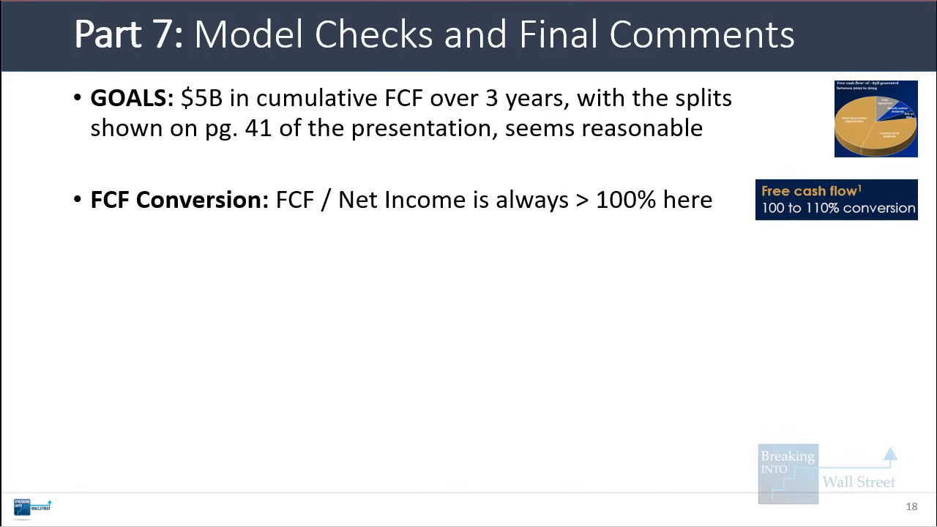
pyautogui.press('Right')
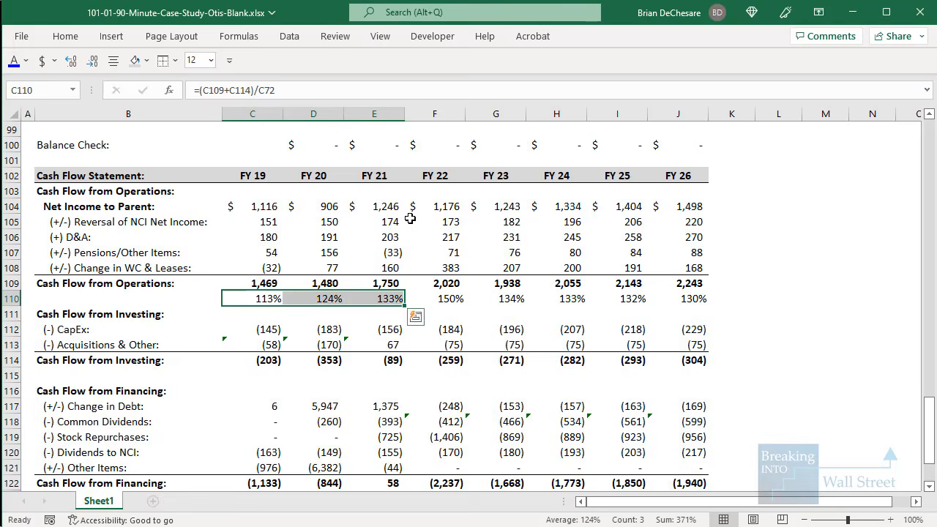
# Examine Total Revenue from FY 19 to FY 26 in the Income Statement to judge the growth rates
pyautogui.scroll(13, 338, 254)
pyautogui.scroll(4, 338, 254)
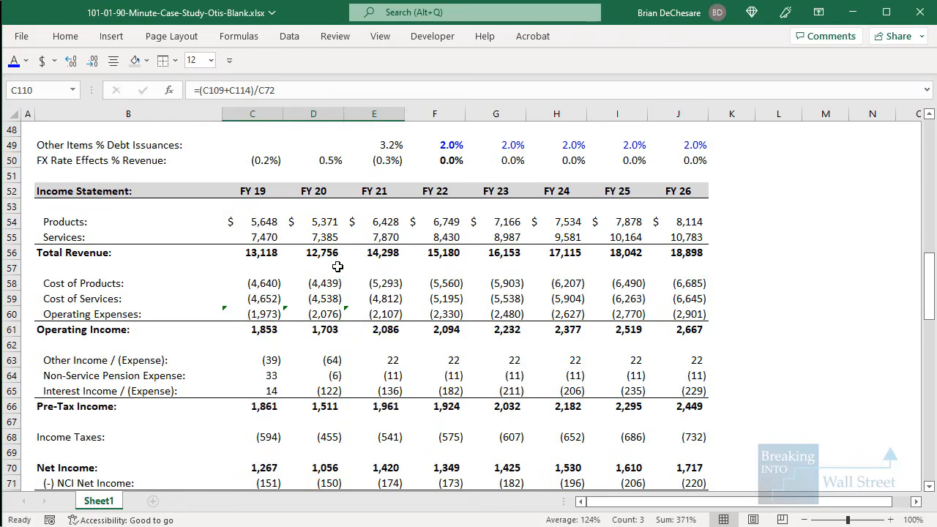
pyautogui.moveTo(261, 252); pyautogui.dragTo(701, 258)
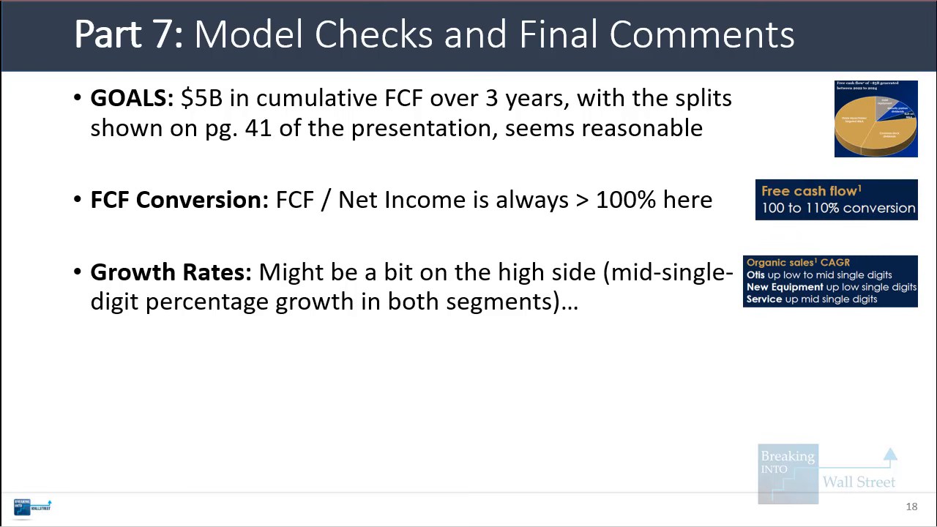
pyautogui.press('Right')
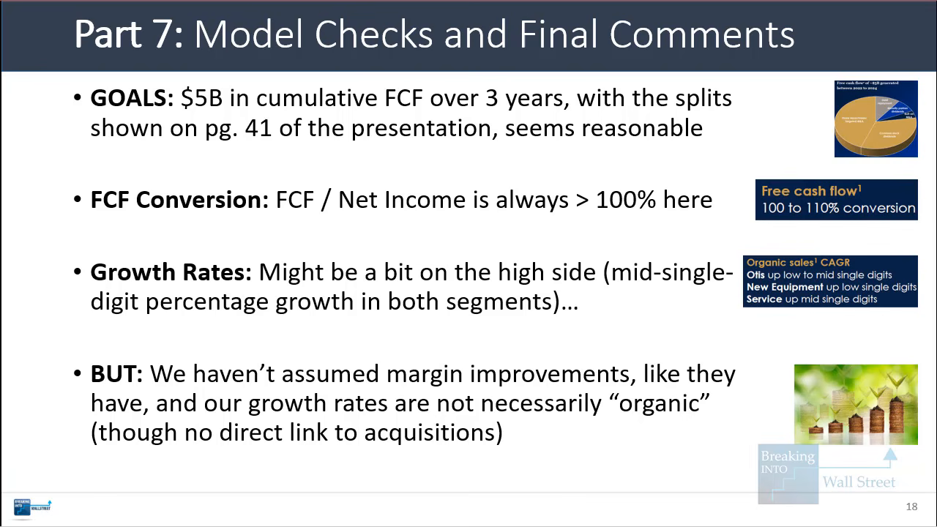
# Return to the Excel model and review projected Acquisitions & Other, the projected revenue lines, and the historical Income Statement columns
pyautogui.hotkey('alt', 'Tab')
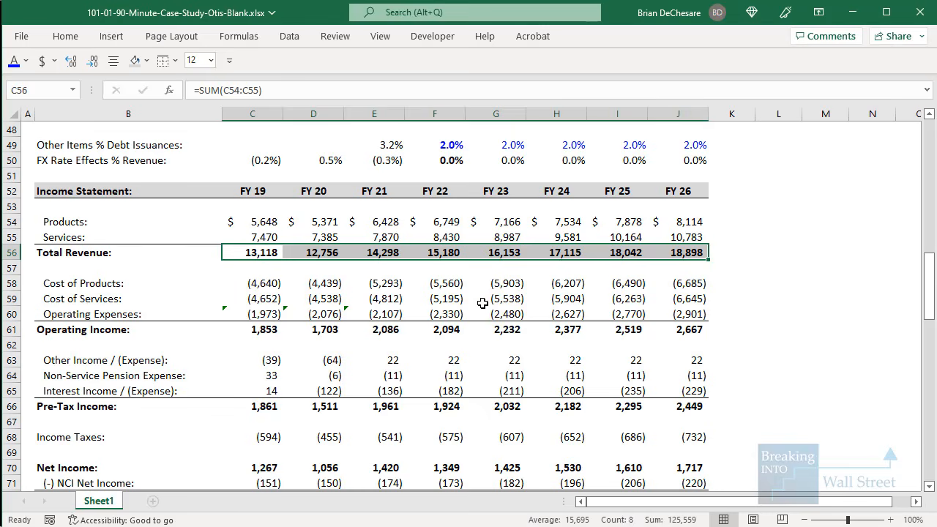
pyautogui.click(483, 302)
pyautogui.scroll(-18, 439, 316)
pyautogui.moveTo(450, 284); pyautogui.dragTo(447, 311)
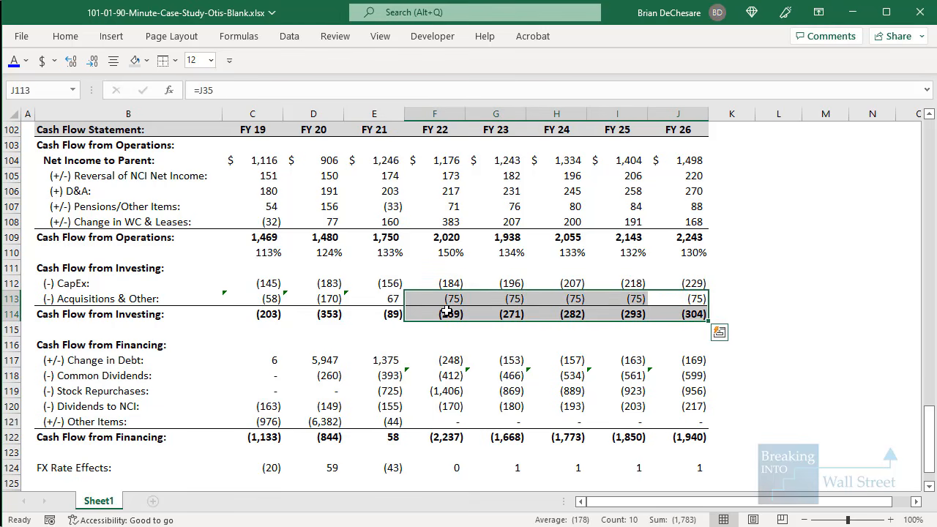
pyautogui.scroll(16, 450, 296)
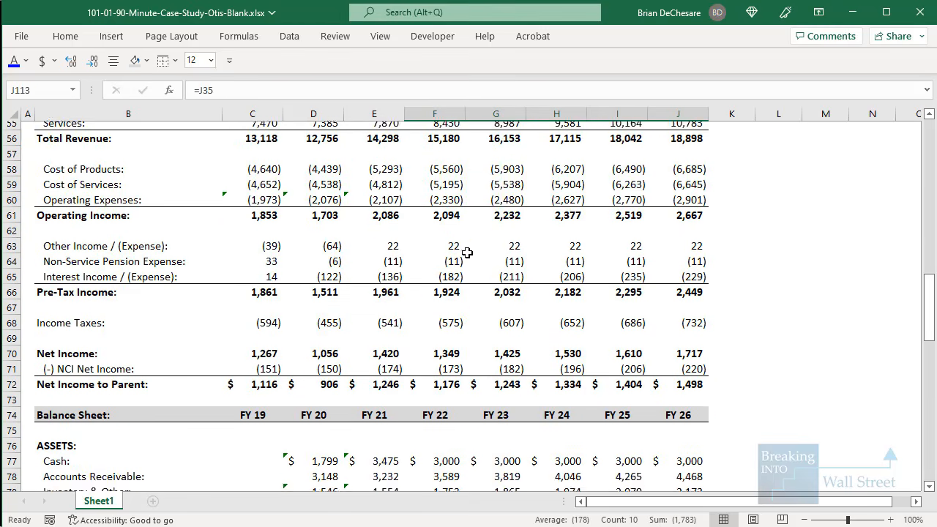
pyautogui.scroll(2, 467, 253)
pyautogui.moveTo(443, 173); pyautogui.dragTo(688, 206)
pyautogui.click(685, 208)
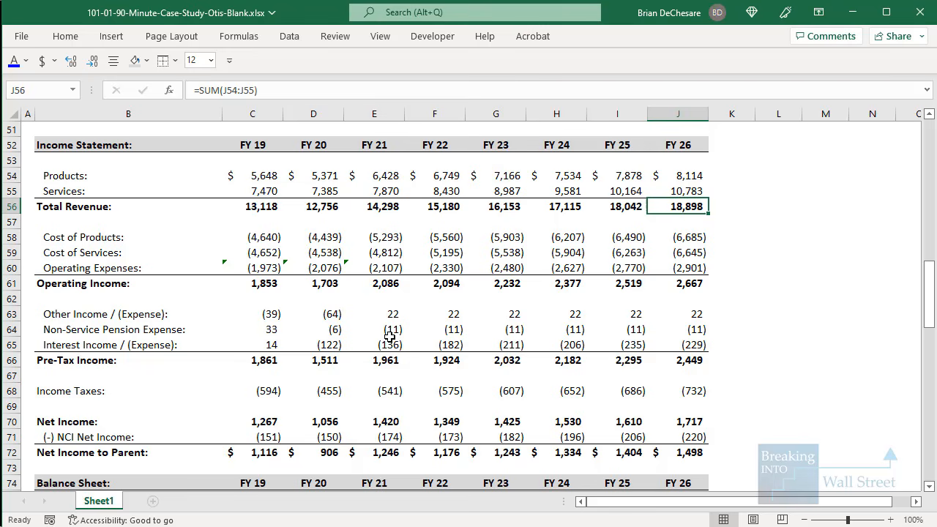
pyautogui.moveTo(253, 145); pyautogui.dragTo(384, 448)
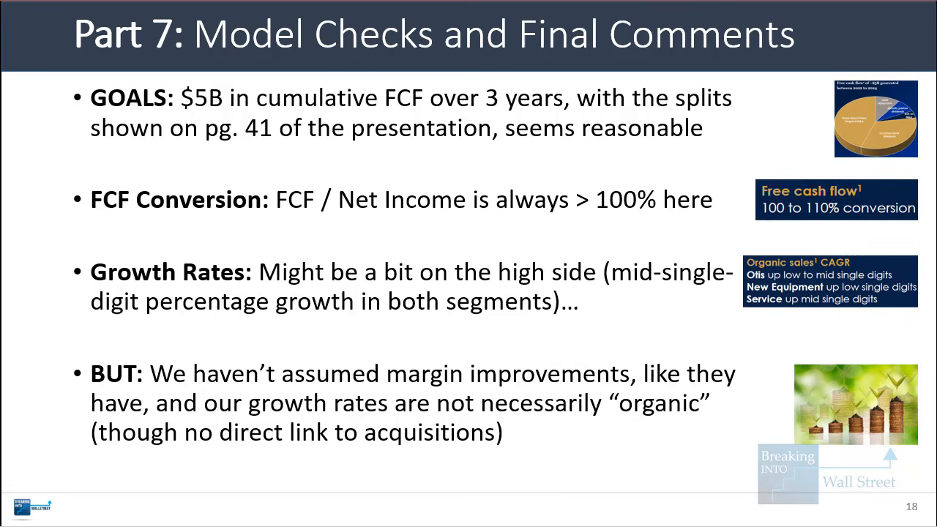
pyautogui.press('Right')
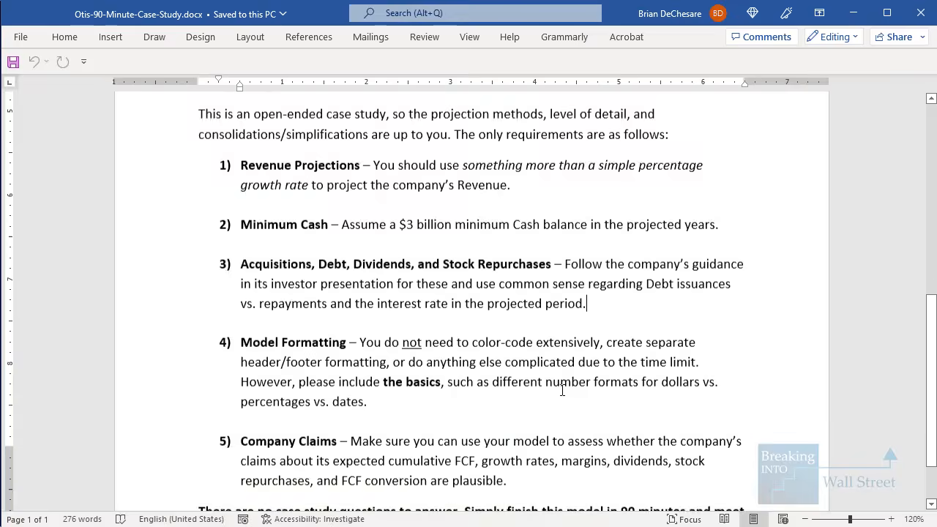
# Review the case study requirements in the Word document, focusing on the Company Claims item about cumulative FCF, growth rates and FCF conversion
pyautogui.scroll(-3, 490, 410)
pyautogui.hotkey('ctrl', '2')
pyautogui.moveTo(177, 343); pyautogui.dragTo(757, 398)
pyautogui.press('Escape')
pyautogui.click(476, 335)
pyautogui.scroll(3, 569, 320)
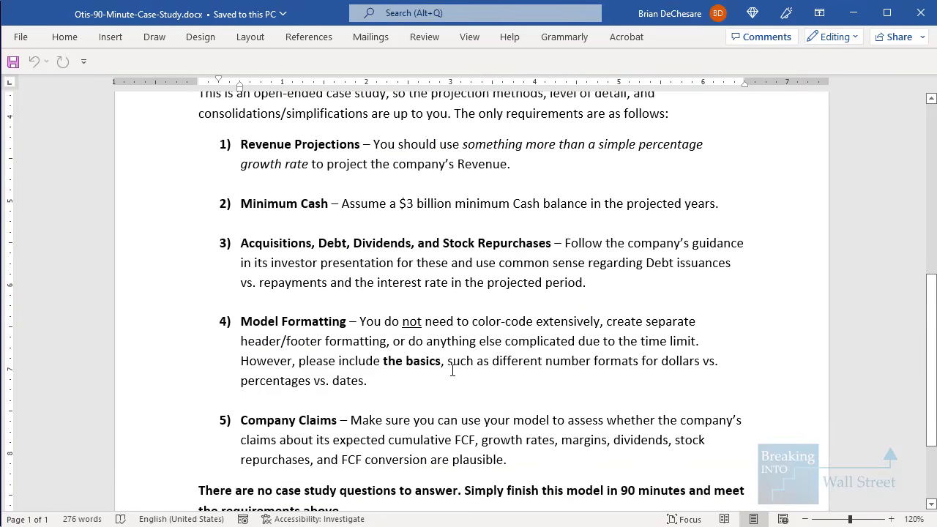
pyautogui.moveTo(450, 368); pyautogui.dragTo(309, 421)
pyautogui.click(538, 452)
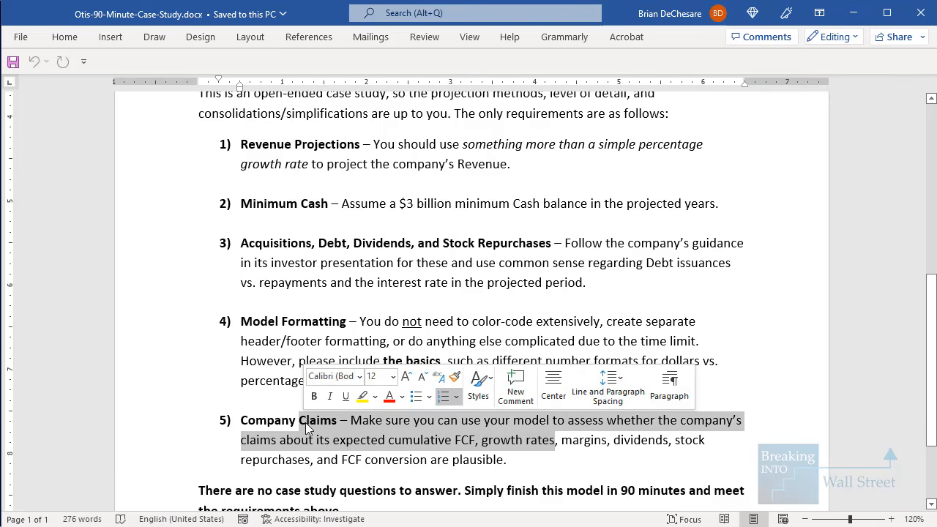
pyautogui.click(405, 422)
pyautogui.moveTo(507, 443); pyautogui.dragTo(527, 462)
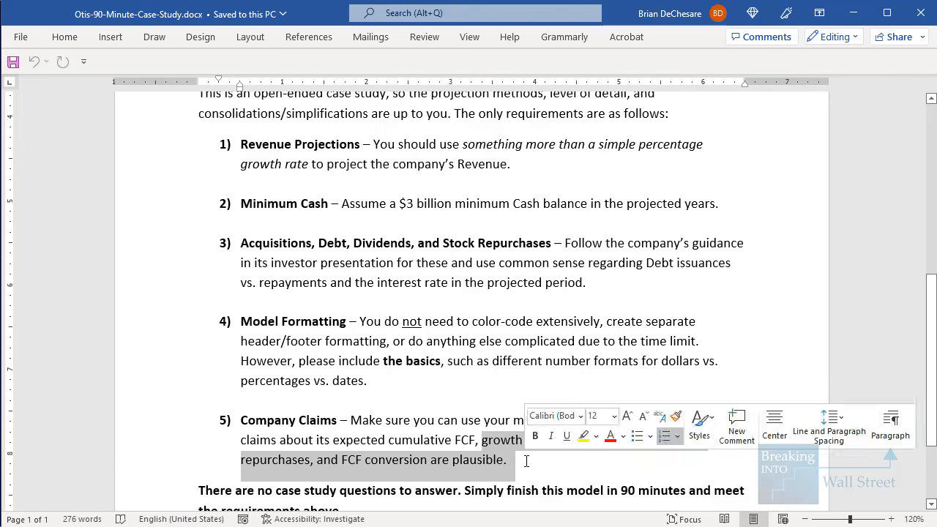
pyautogui.click(526, 459)
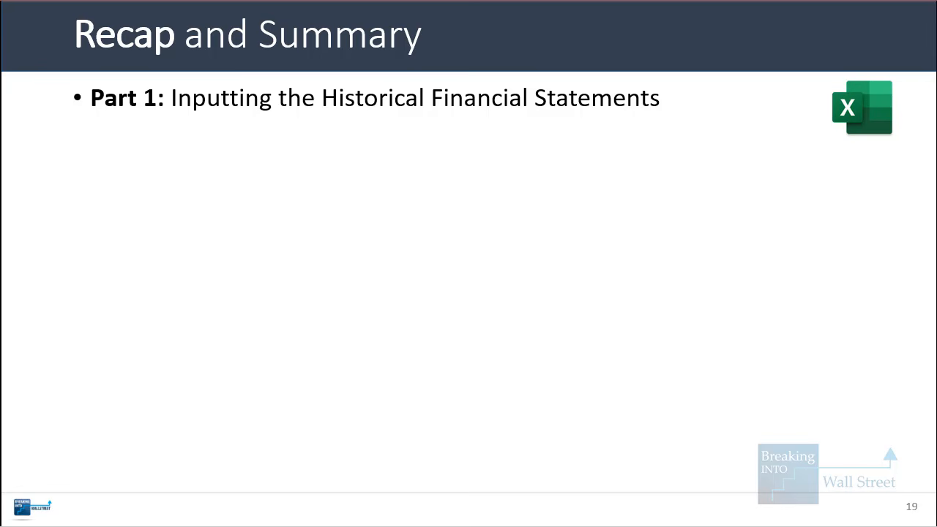
pyautogui.press('Right')
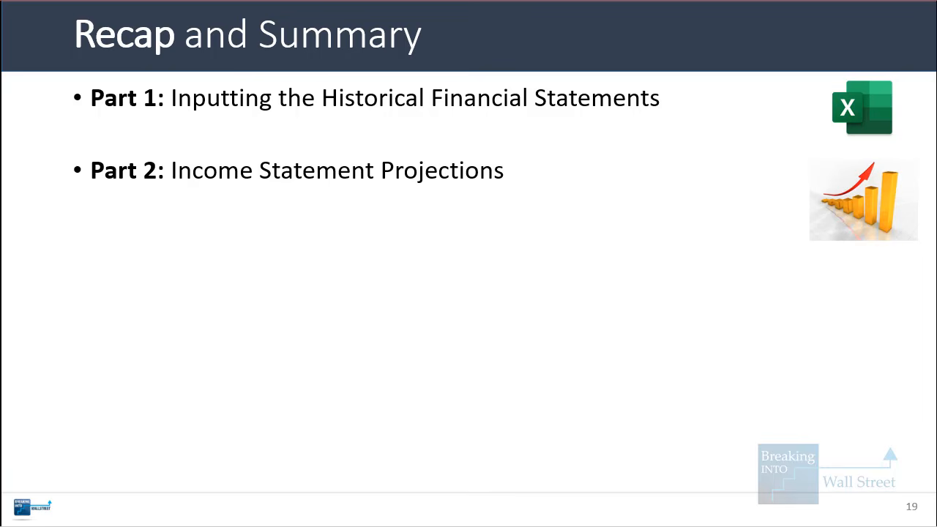